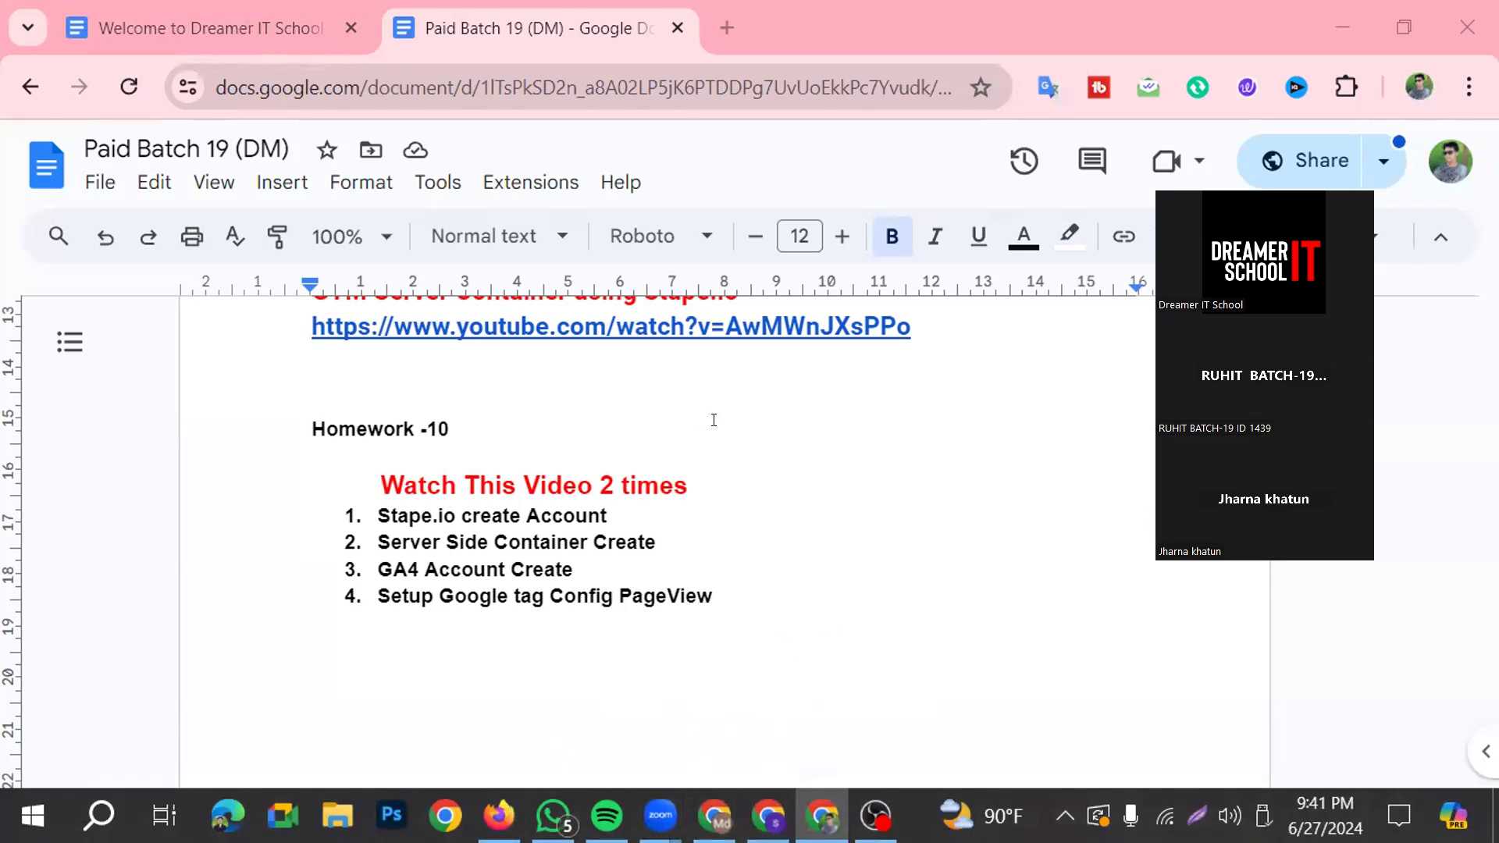
Switch to the Paid Batch All Class Note folder in Drive and open the Facebook Conversion API Setup with GA4 & GTM document
{"action": "left_click", "coordinate": [713, 816]}
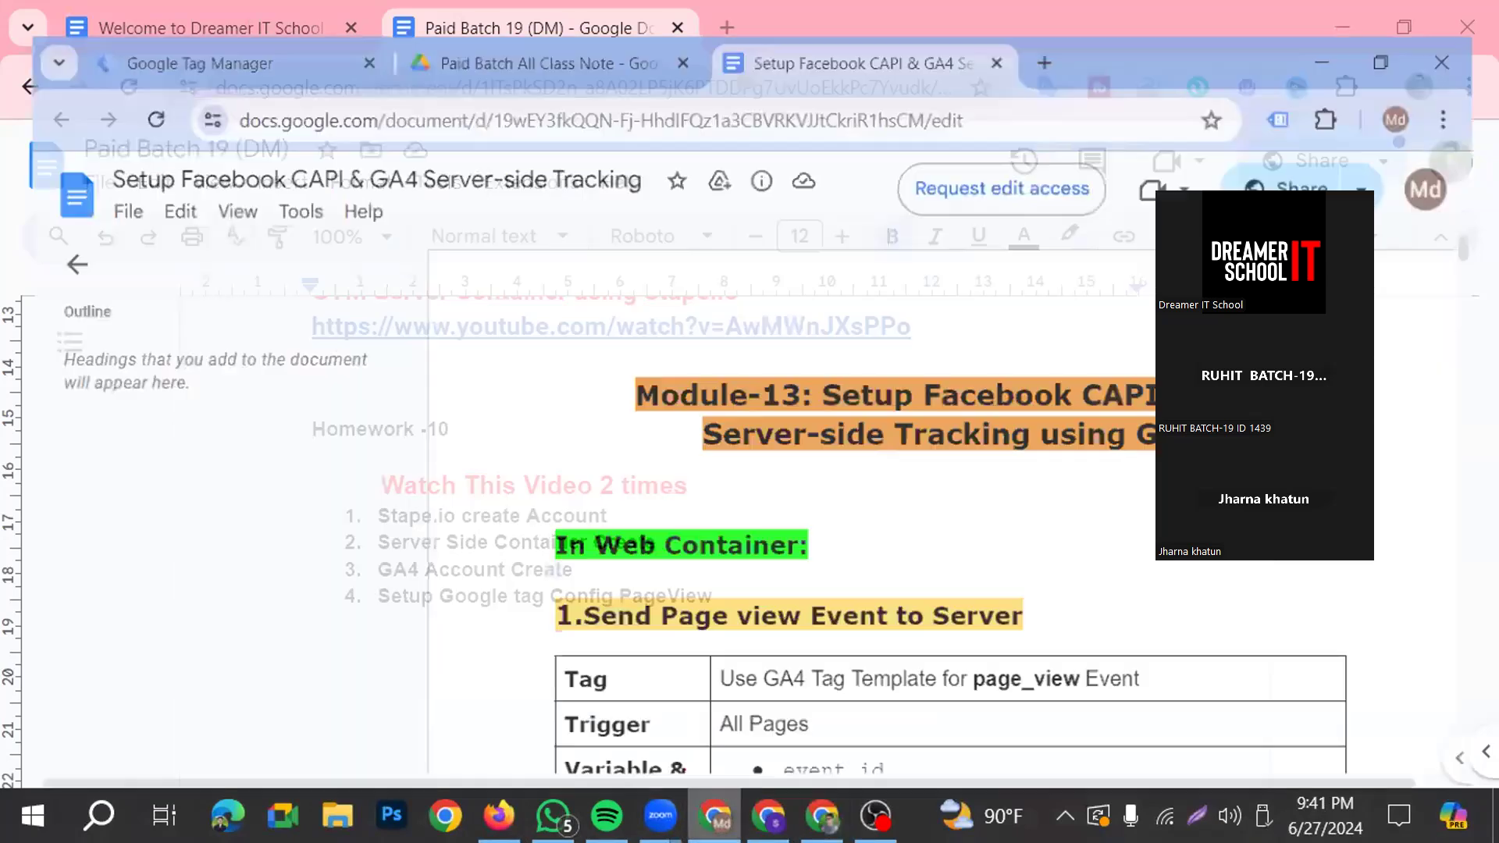
{"action": "left_click", "coordinate": [553, 816]}
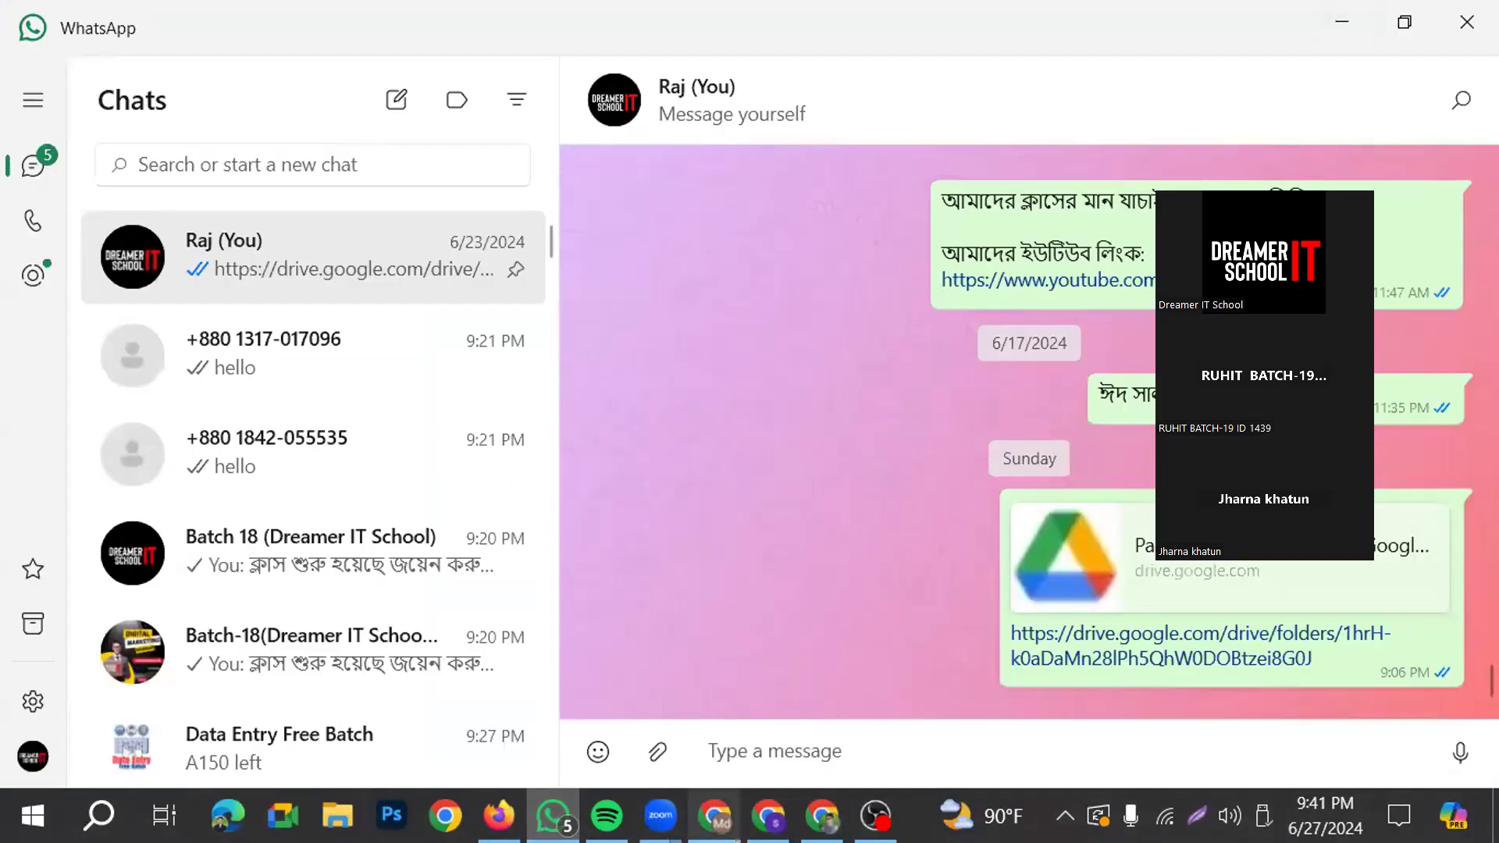
{"action": "left_click", "coordinate": [714, 815]}
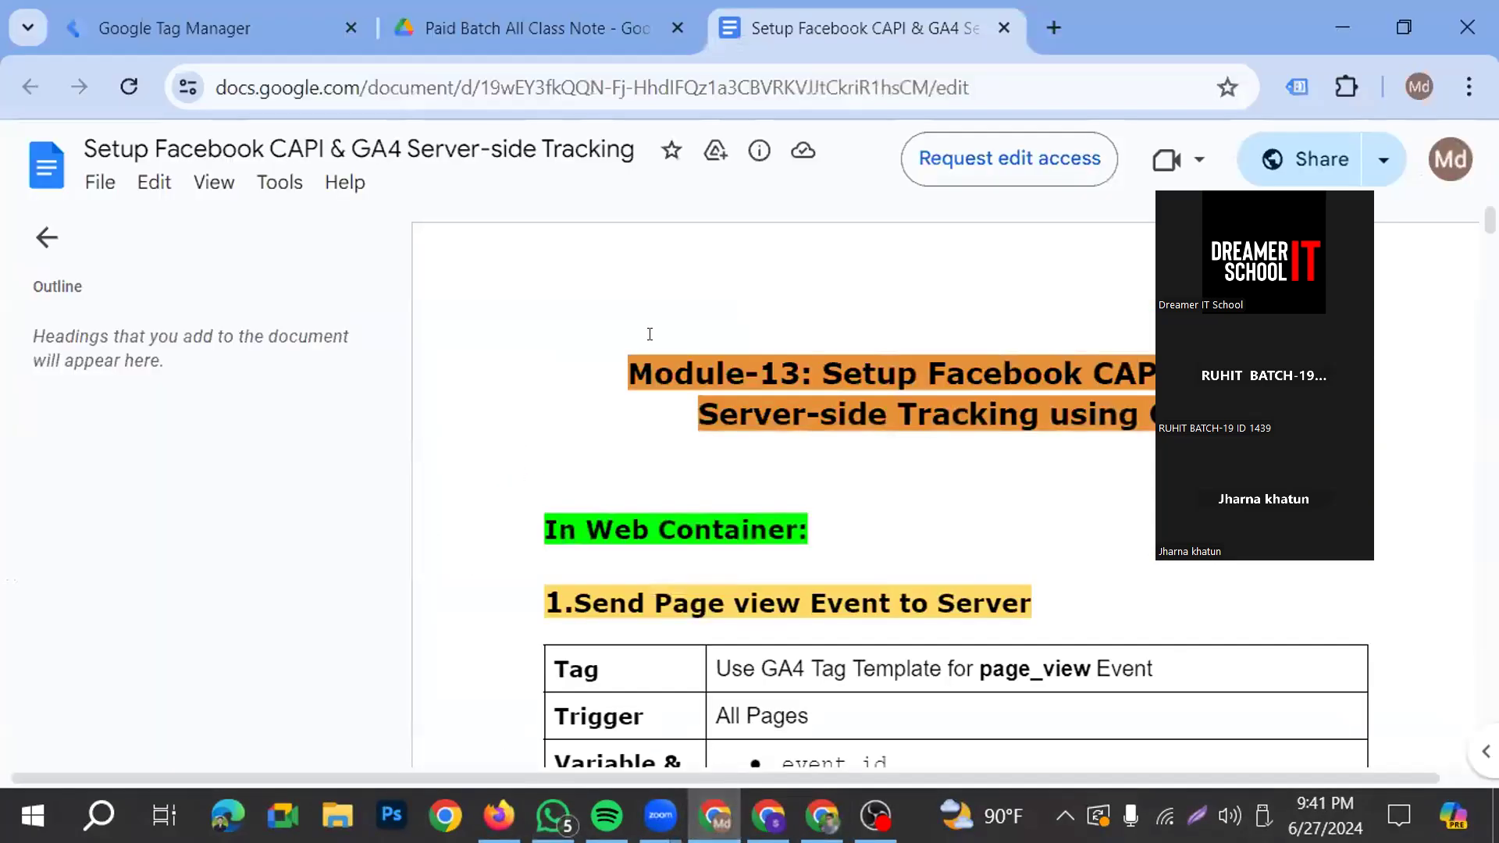
{"action": "key", "text": "ctrl+shift+Tab"}
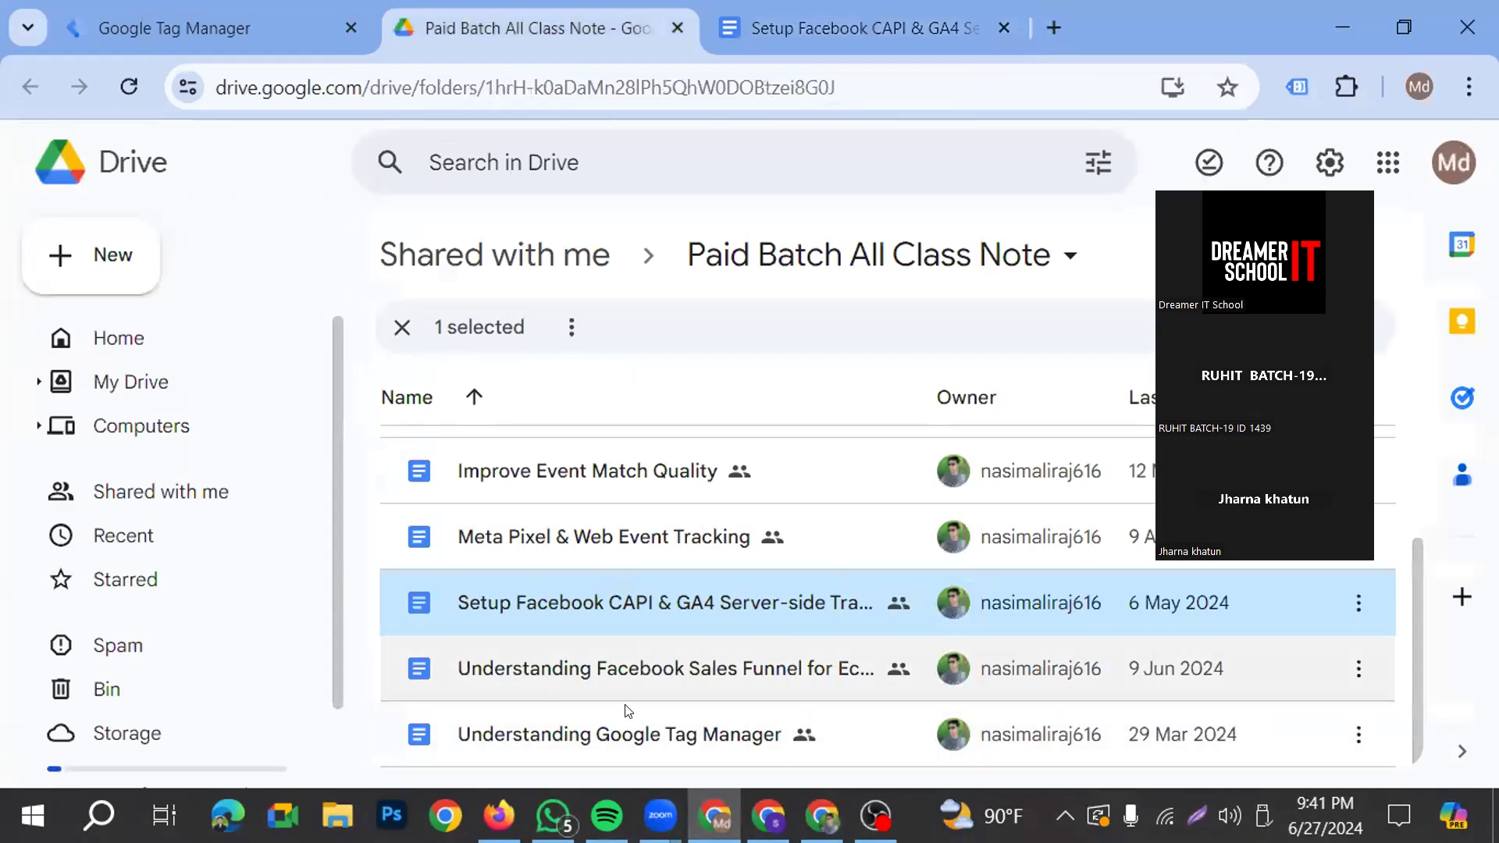
{"action": "scroll", "coordinate": [662, 551], "scroll_direction": "up", "scroll_amount": 2}
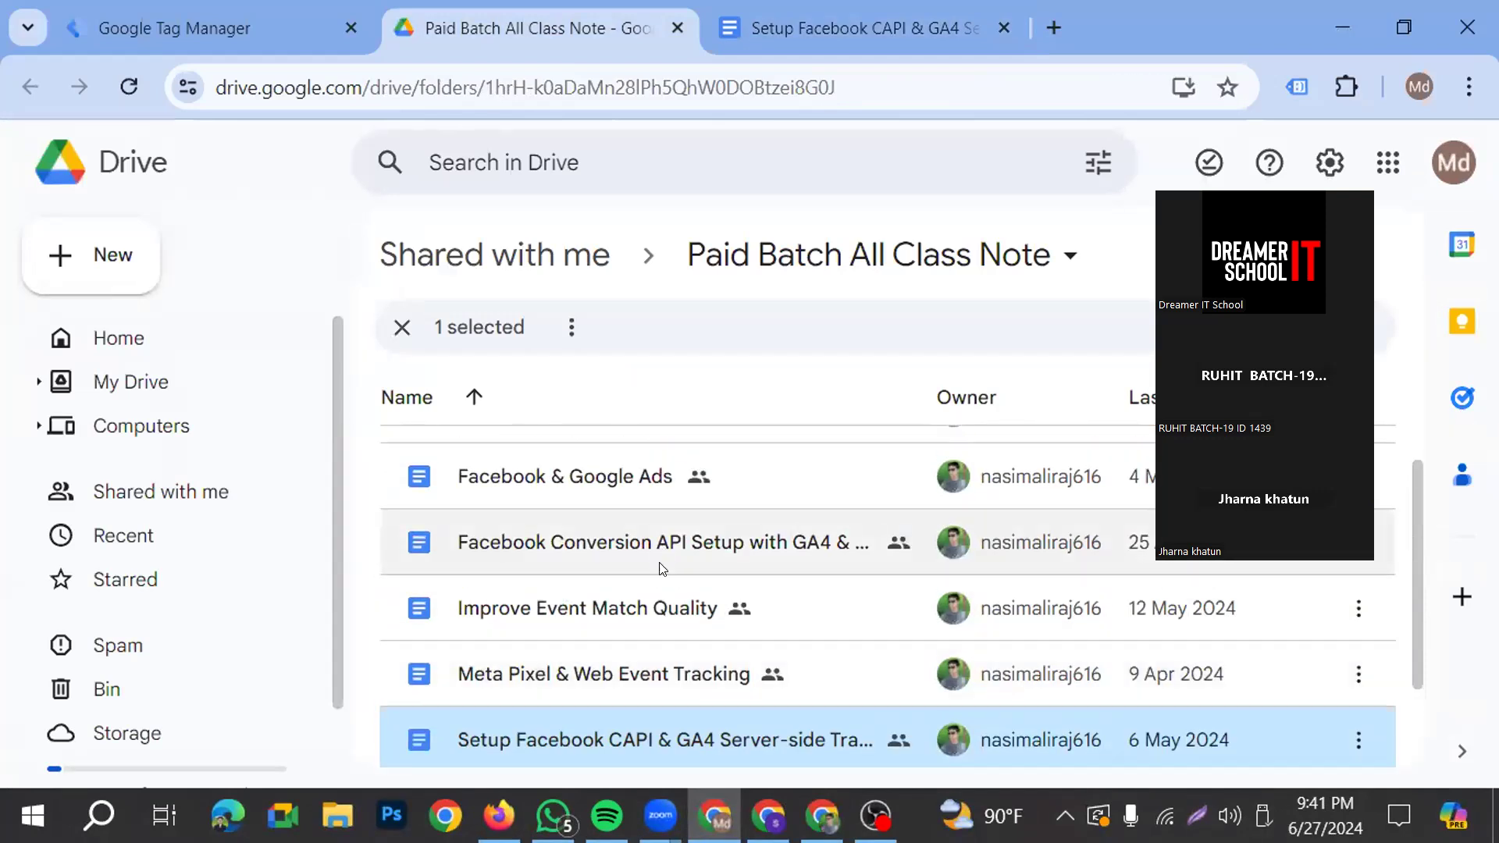
{"action": "double_click", "coordinate": [564, 544]}
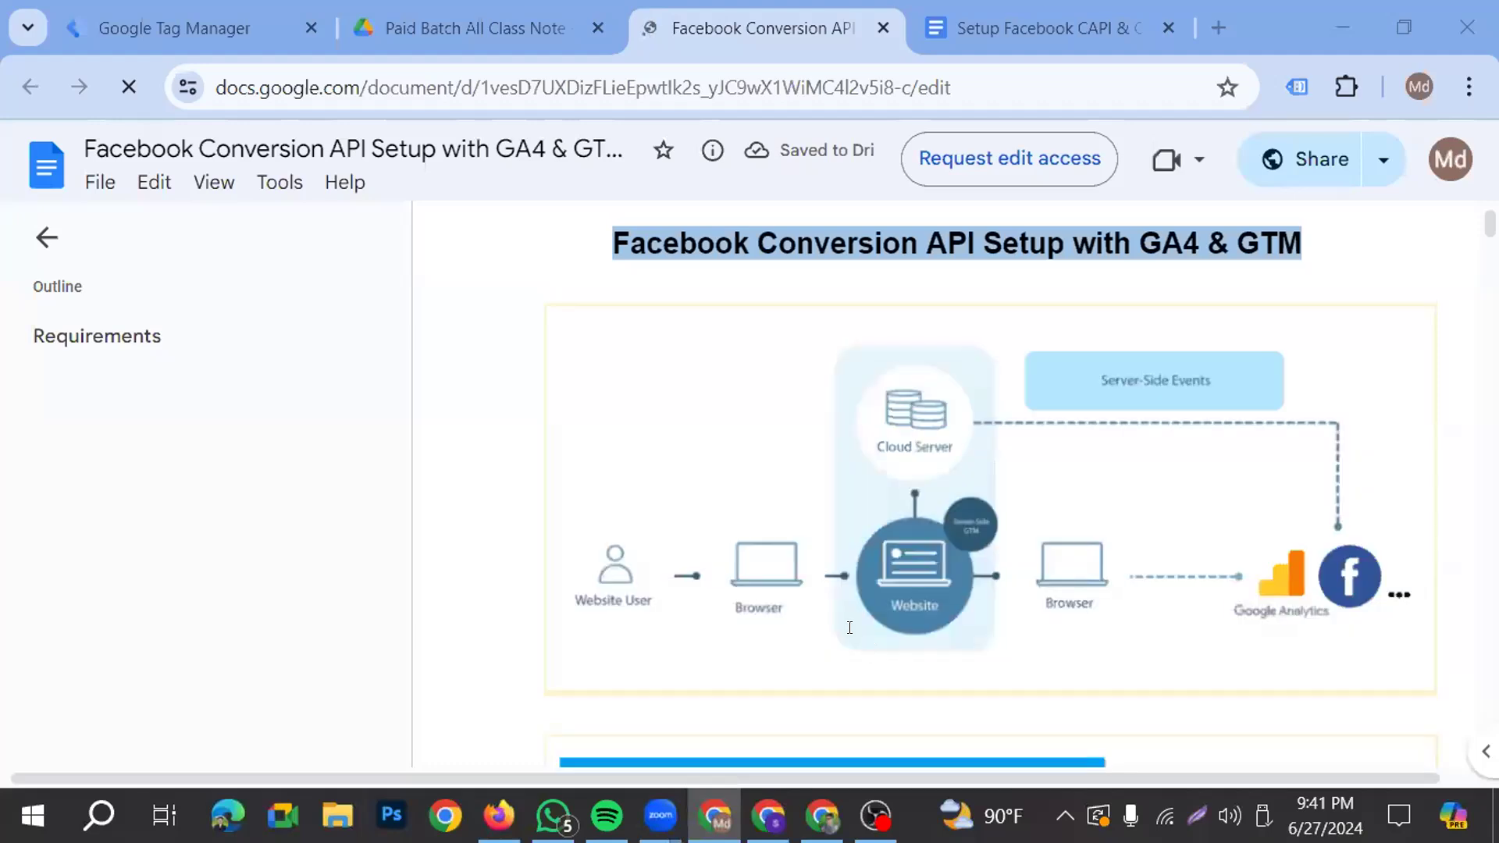
Hide the document outline and examine the server-side events and GTM Web Container w/ GTM Server Container Flow diagrams
{"action": "left_click", "coordinate": [46, 238]}
{"action": "scroll", "coordinate": [856, 490], "scroll_direction": "down", "scroll_amount": 2}
{"action": "scroll", "coordinate": [856, 490], "scroll_direction": "down", "scroll_amount": 1}
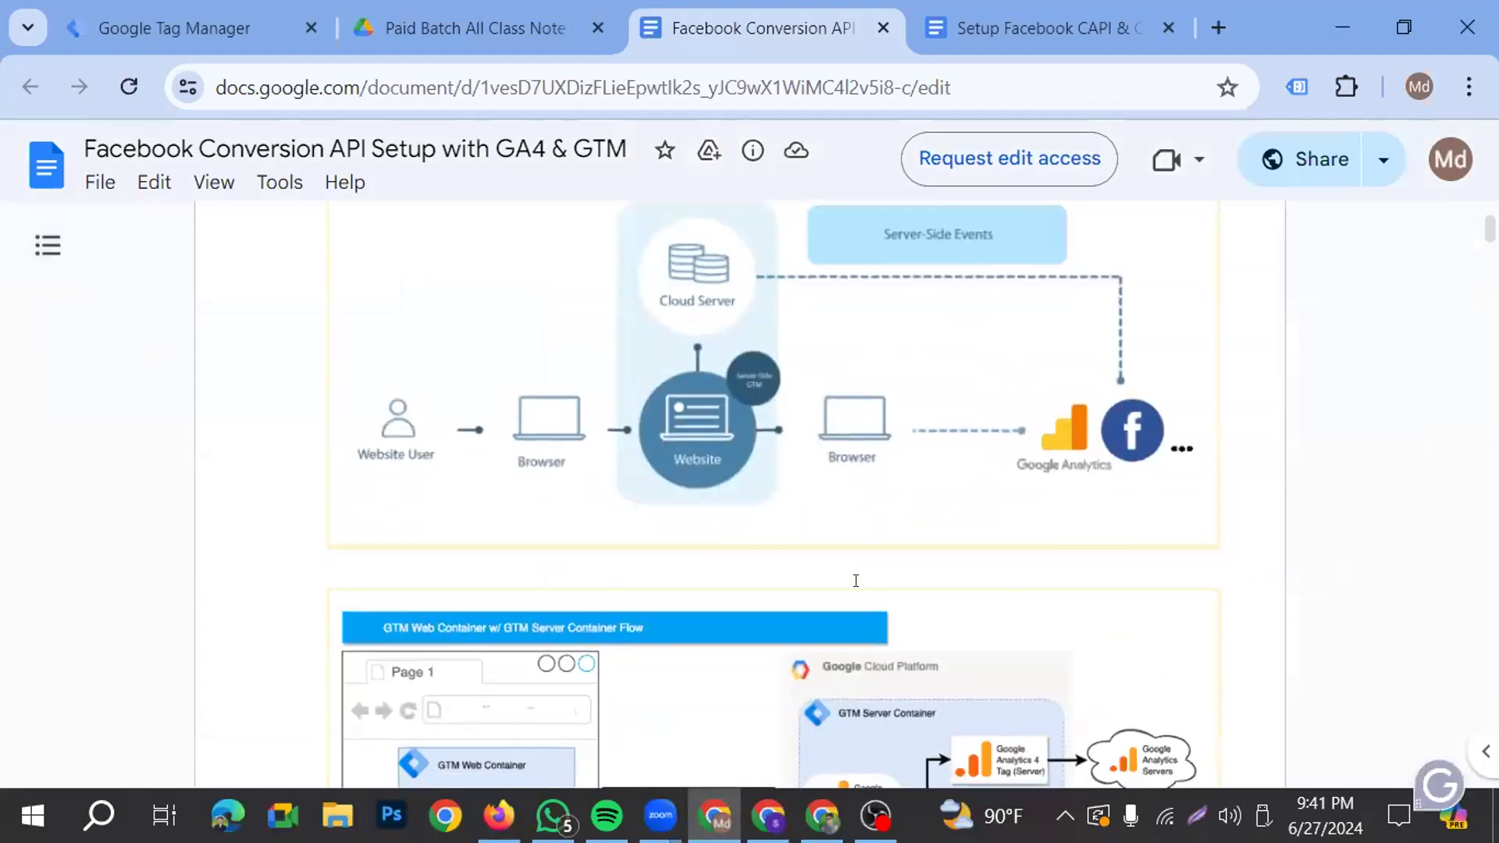
{"action": "scroll", "coordinate": [851, 576], "scroll_direction": "up", "scroll_amount": 2}
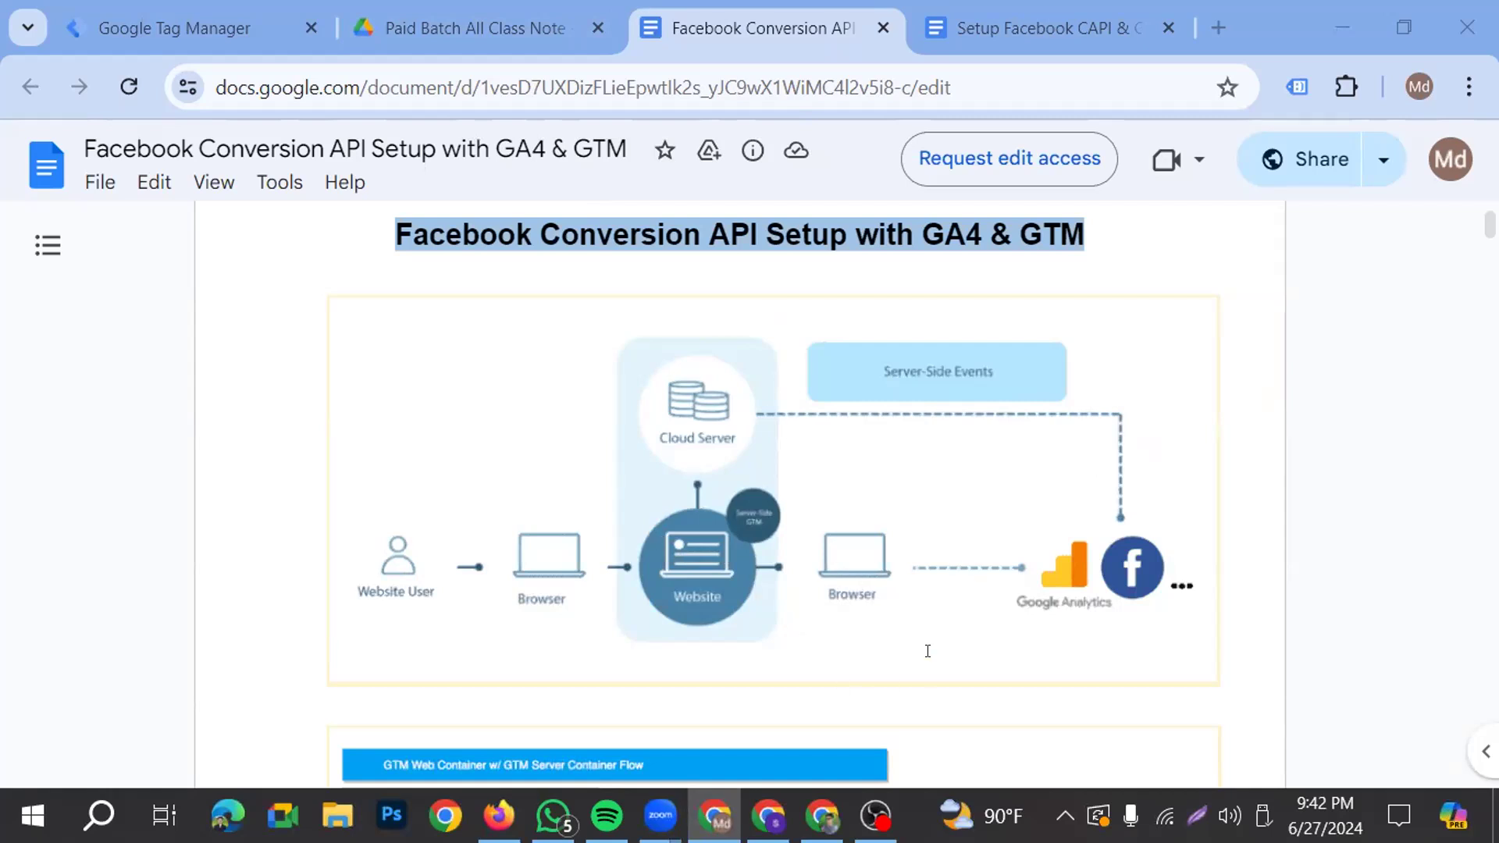
{"action": "scroll", "coordinate": [541, 448], "scroll_direction": "down", "scroll_amount": 2}
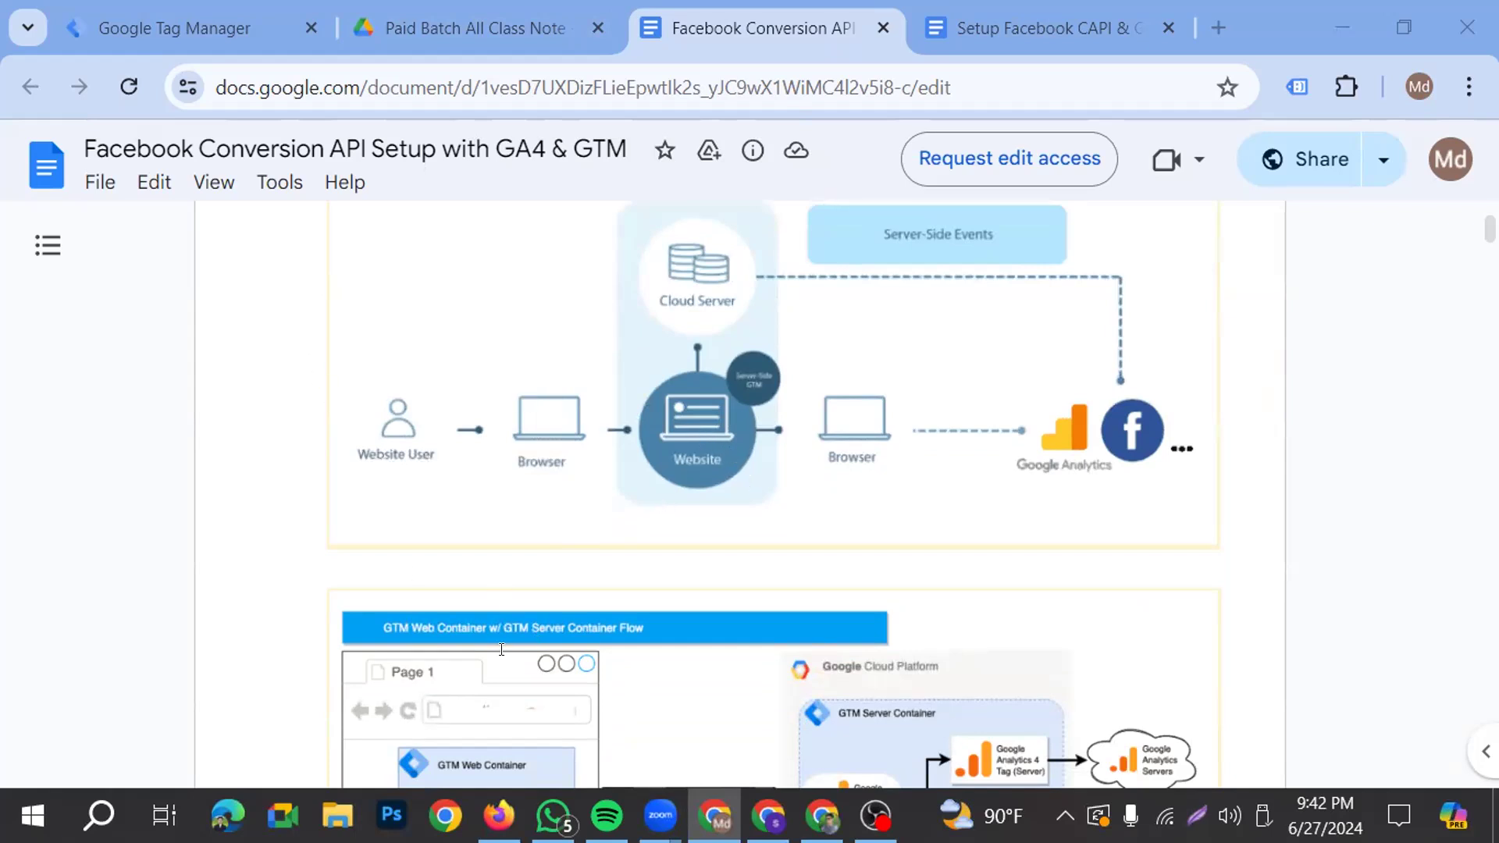
{"action": "scroll", "coordinate": [623, 559], "scroll_direction": "down", "scroll_amount": 2}
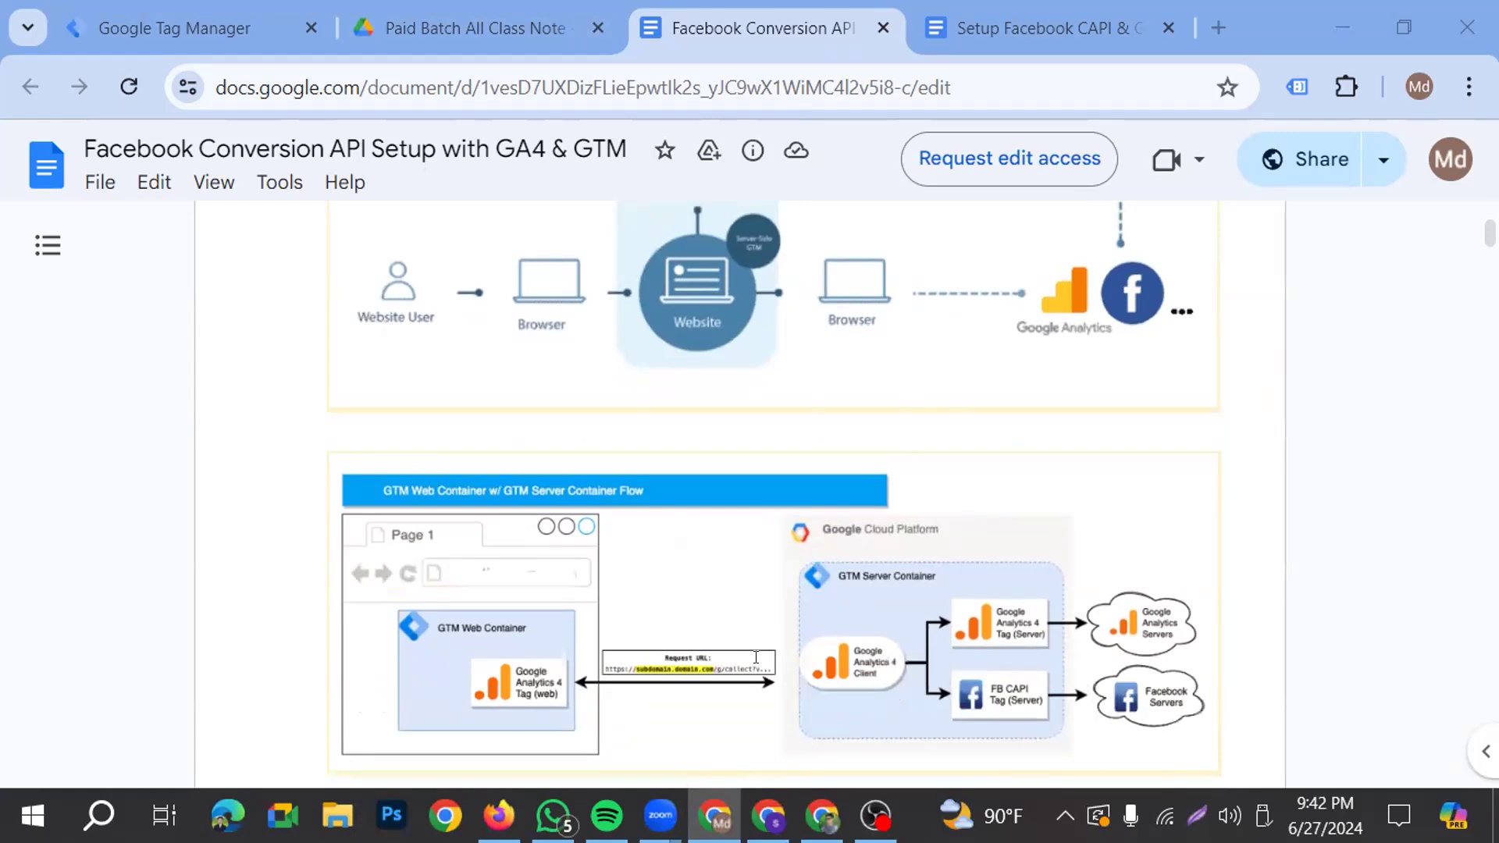
In Google Tag Manager, mark the Web and Server container types with red arrows on a screen capture and discard the capture
{"action": "left_click", "coordinate": [161, 12]}
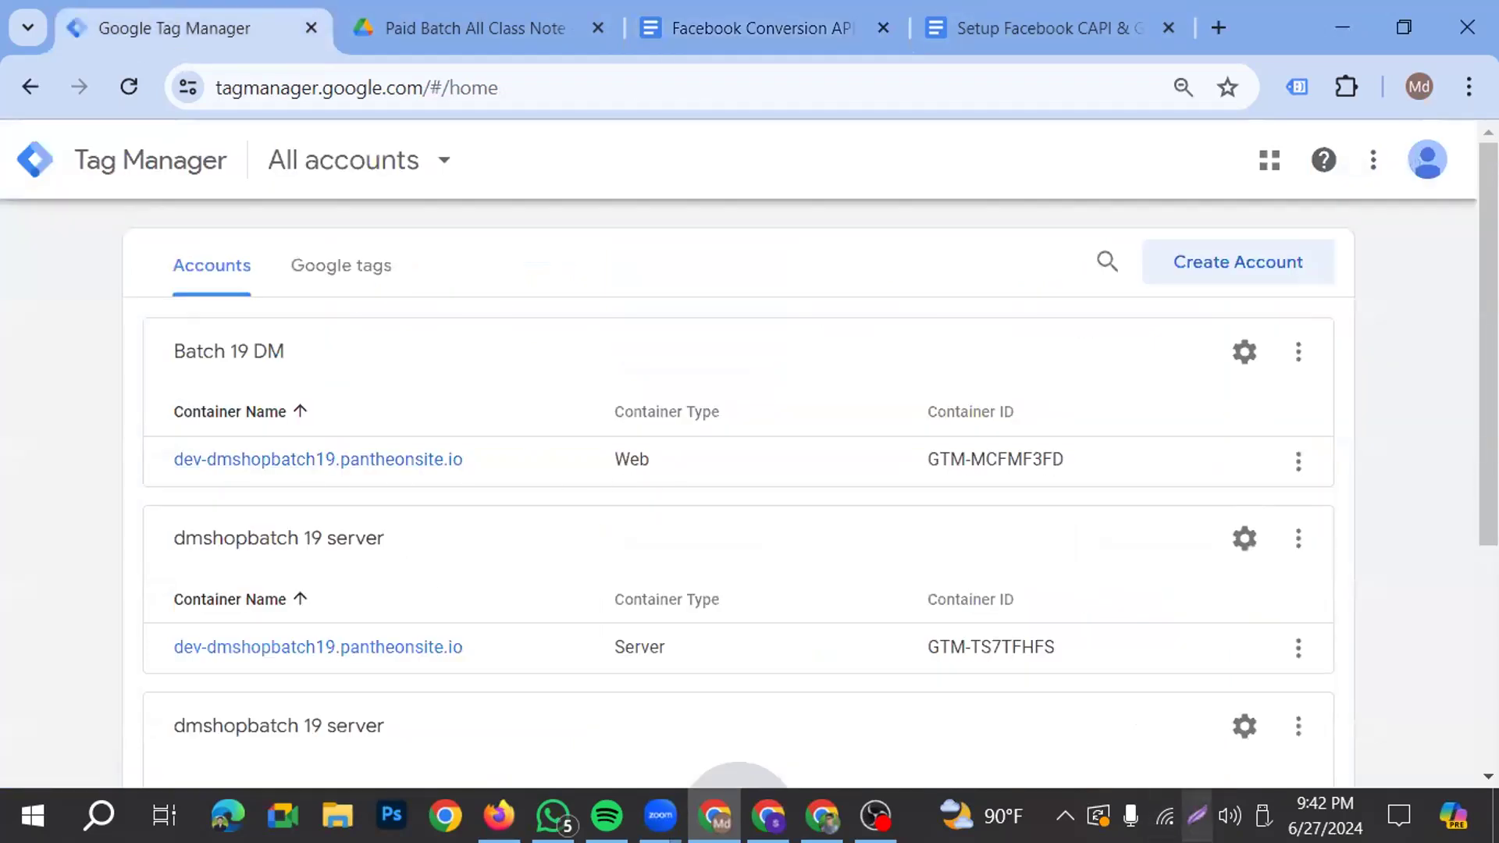
{"action": "key", "text": "Print"}
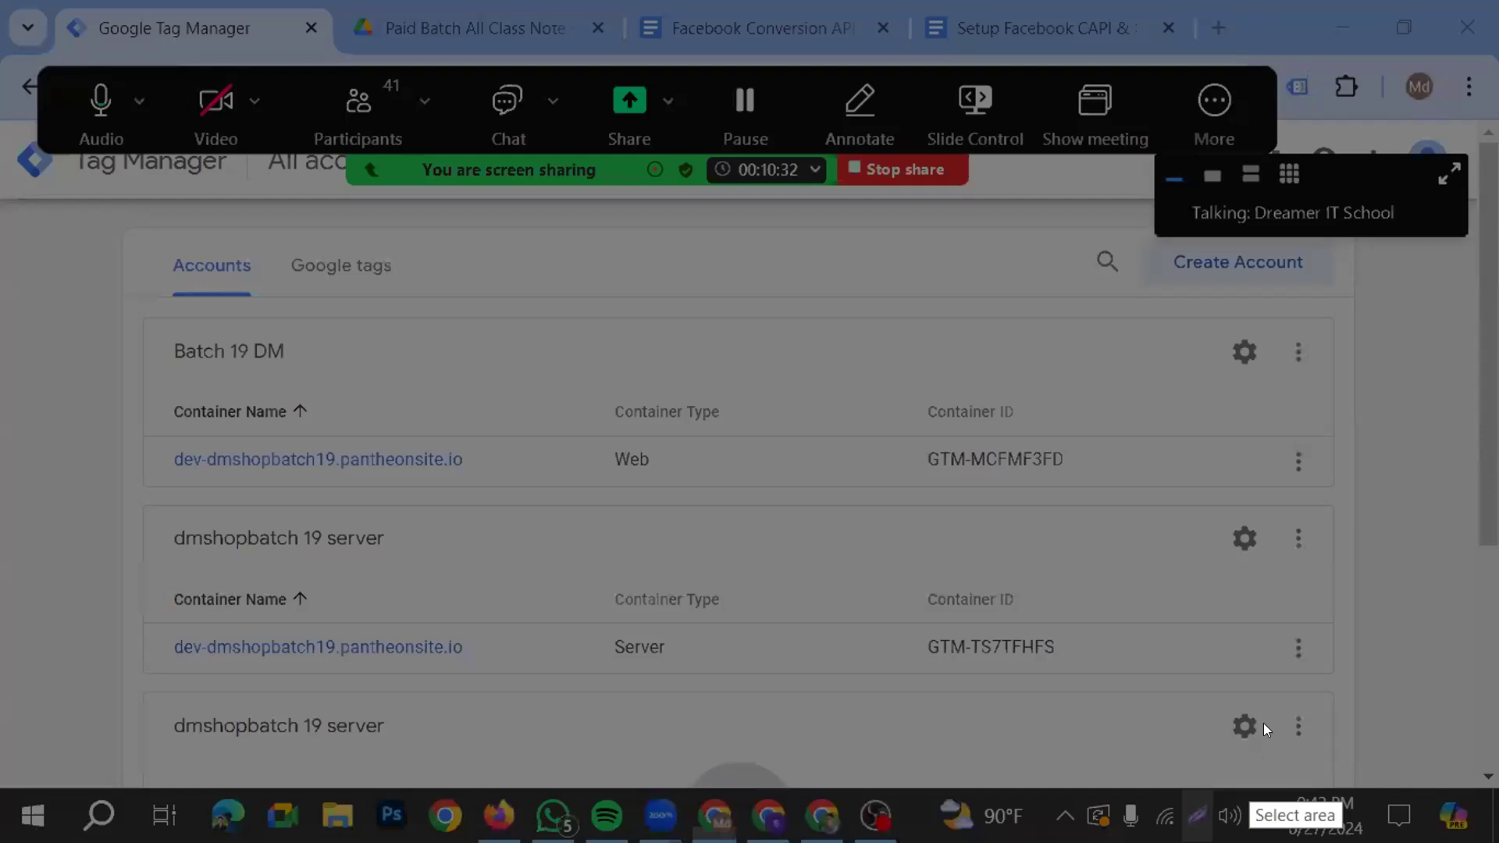
{"action": "left_click", "coordinate": [872, 550]}
{"action": "left_click_drag", "start_coordinate": [612, 687], "coordinate": [654, 459]}
{"action": "mouse_move", "coordinate": [921, 781]}
{"action": "left_mouse_down"}
{"action": "mouse_move", "coordinate": [675, 657]}
{"action": "mouse_move", "coordinate": [689, 653]}
{"action": "left_mouse_up"}
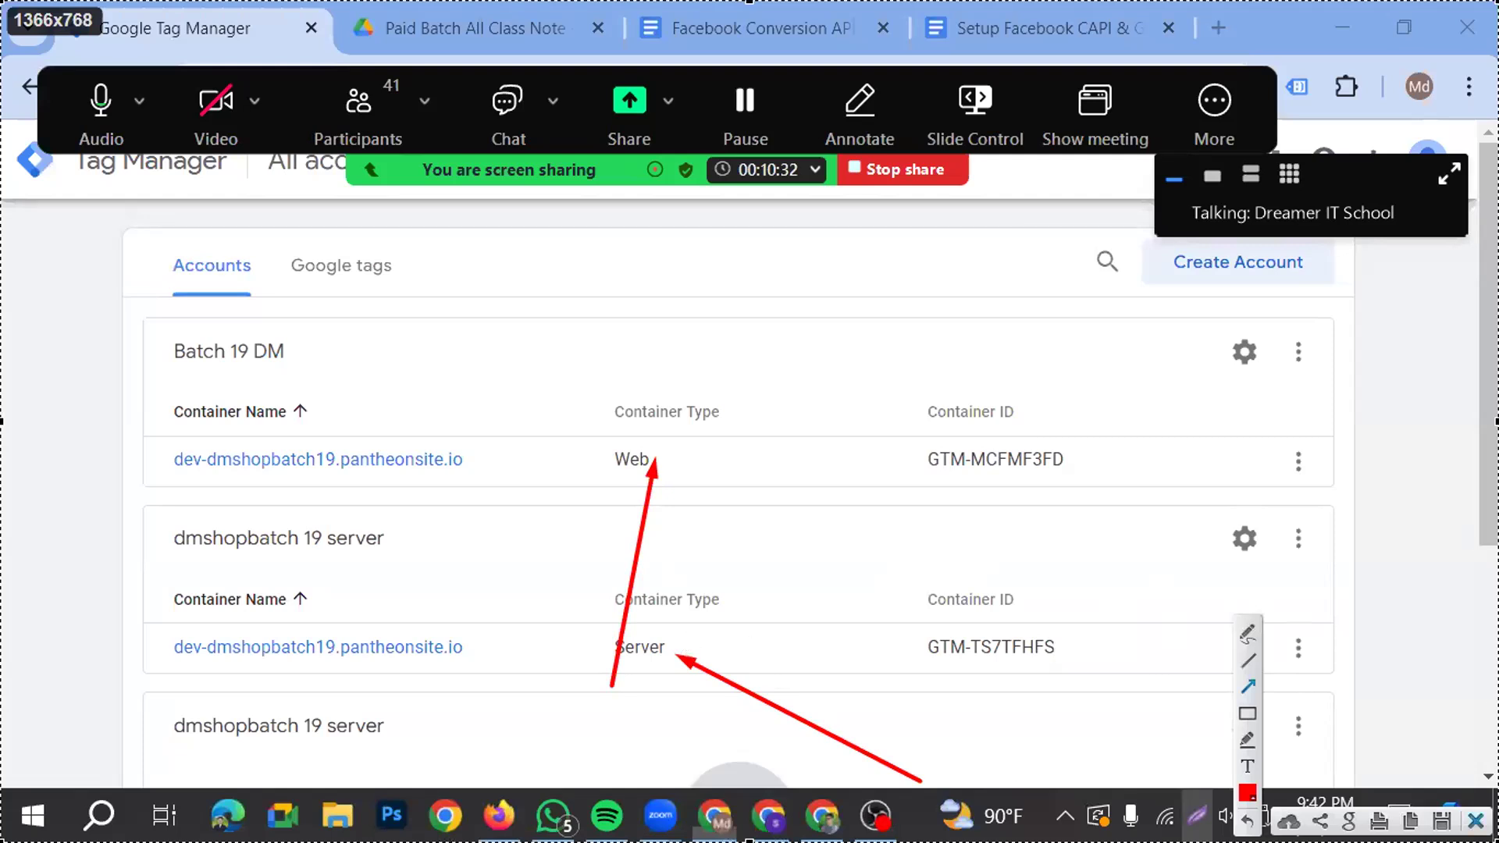
{"action": "left_click", "coordinate": [1474, 821]}
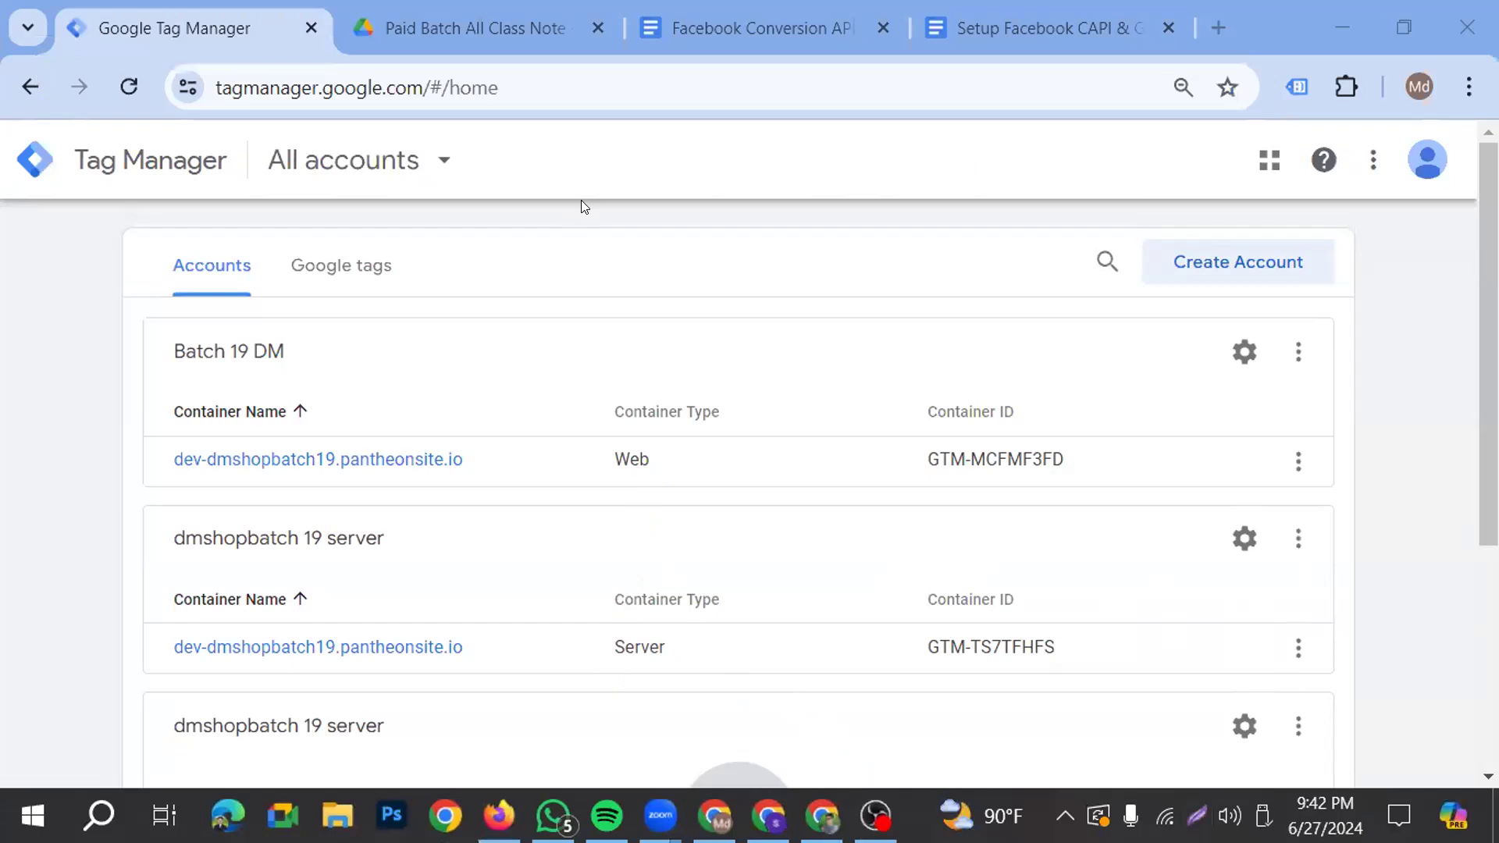
Recheck the container flow diagram, return to Google Tag Manager, and launch MouseHighlight with its settings window minimized
{"action": "left_click", "coordinate": [722, 35]}
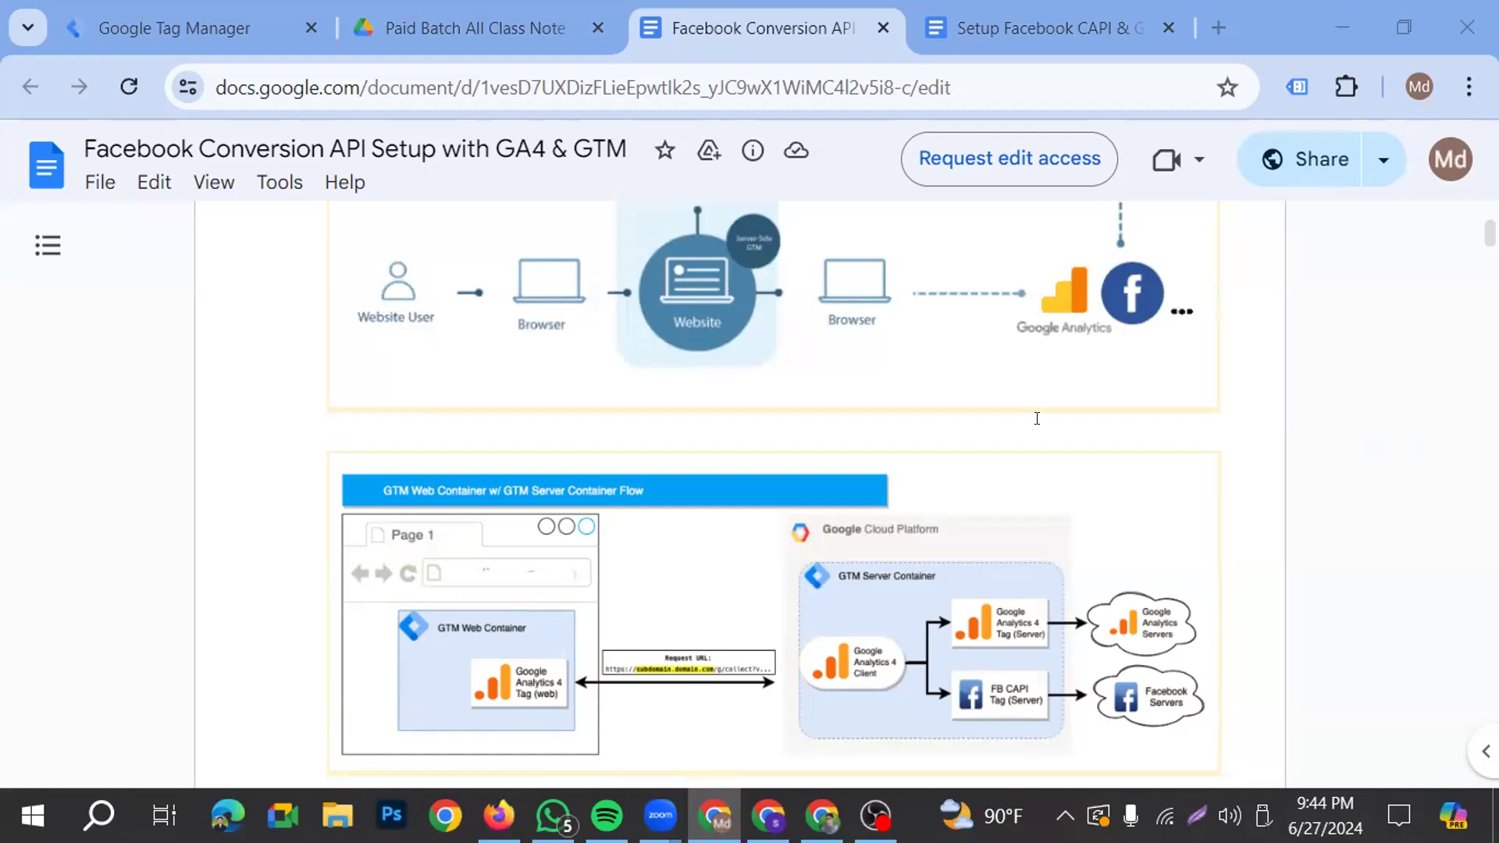
{"action": "left_click", "coordinate": [194, 27]}
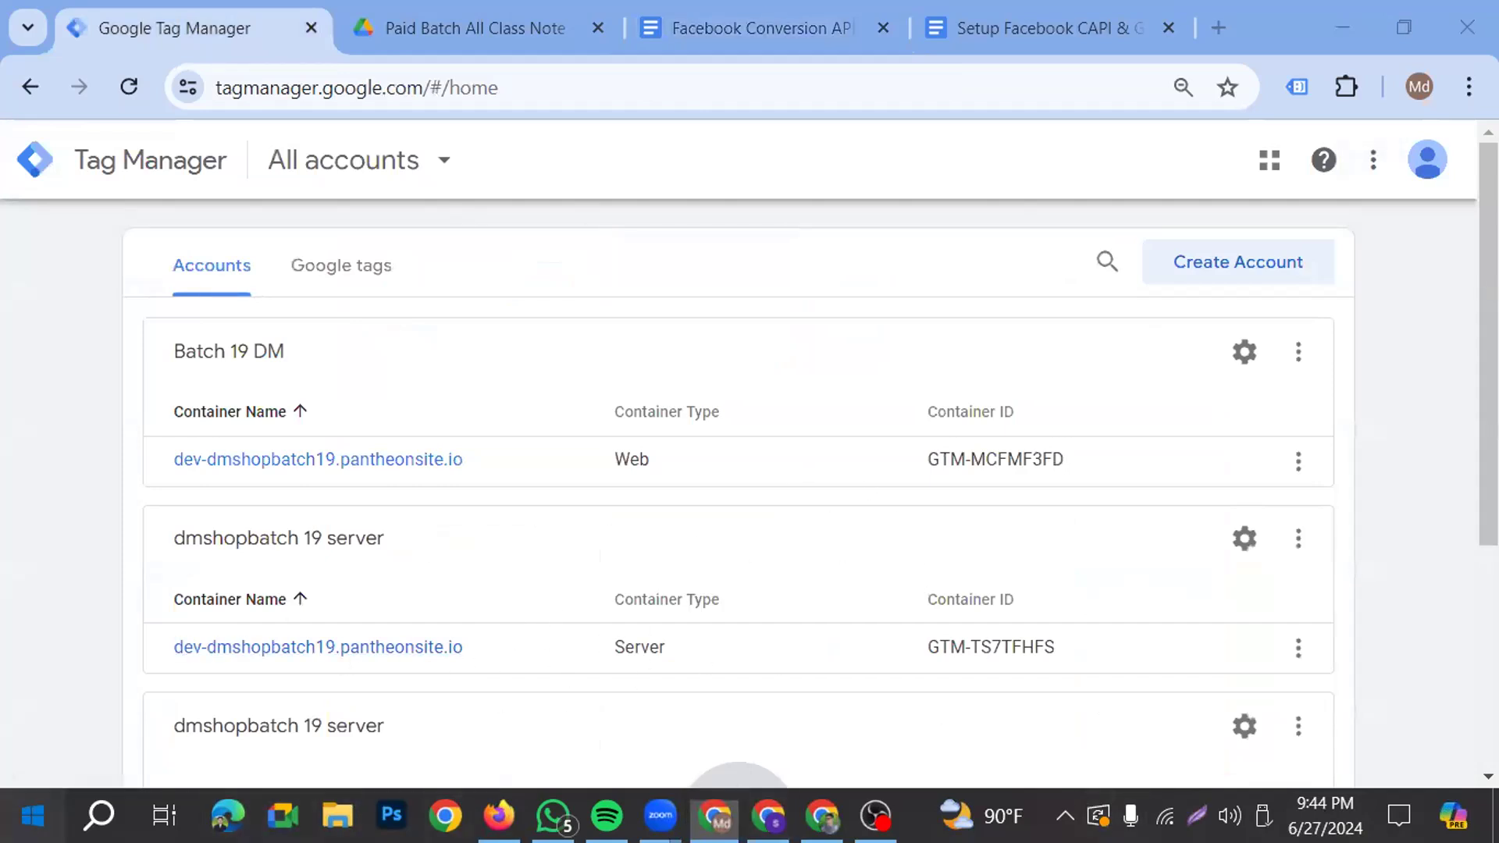
{"action": "left_click", "coordinate": [33, 815]}
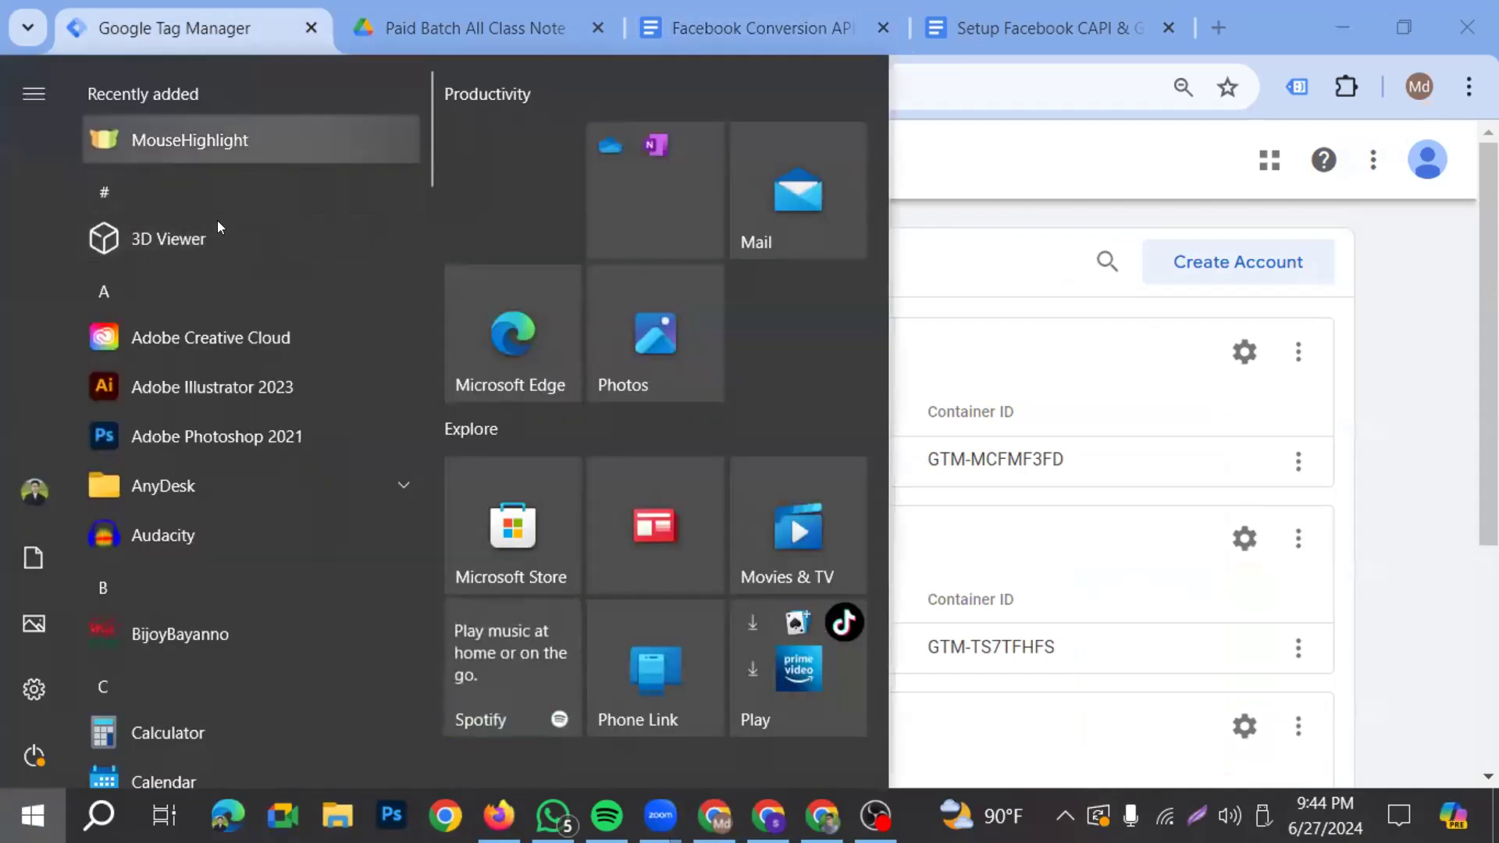
{"action": "left_click", "coordinate": [211, 141]}
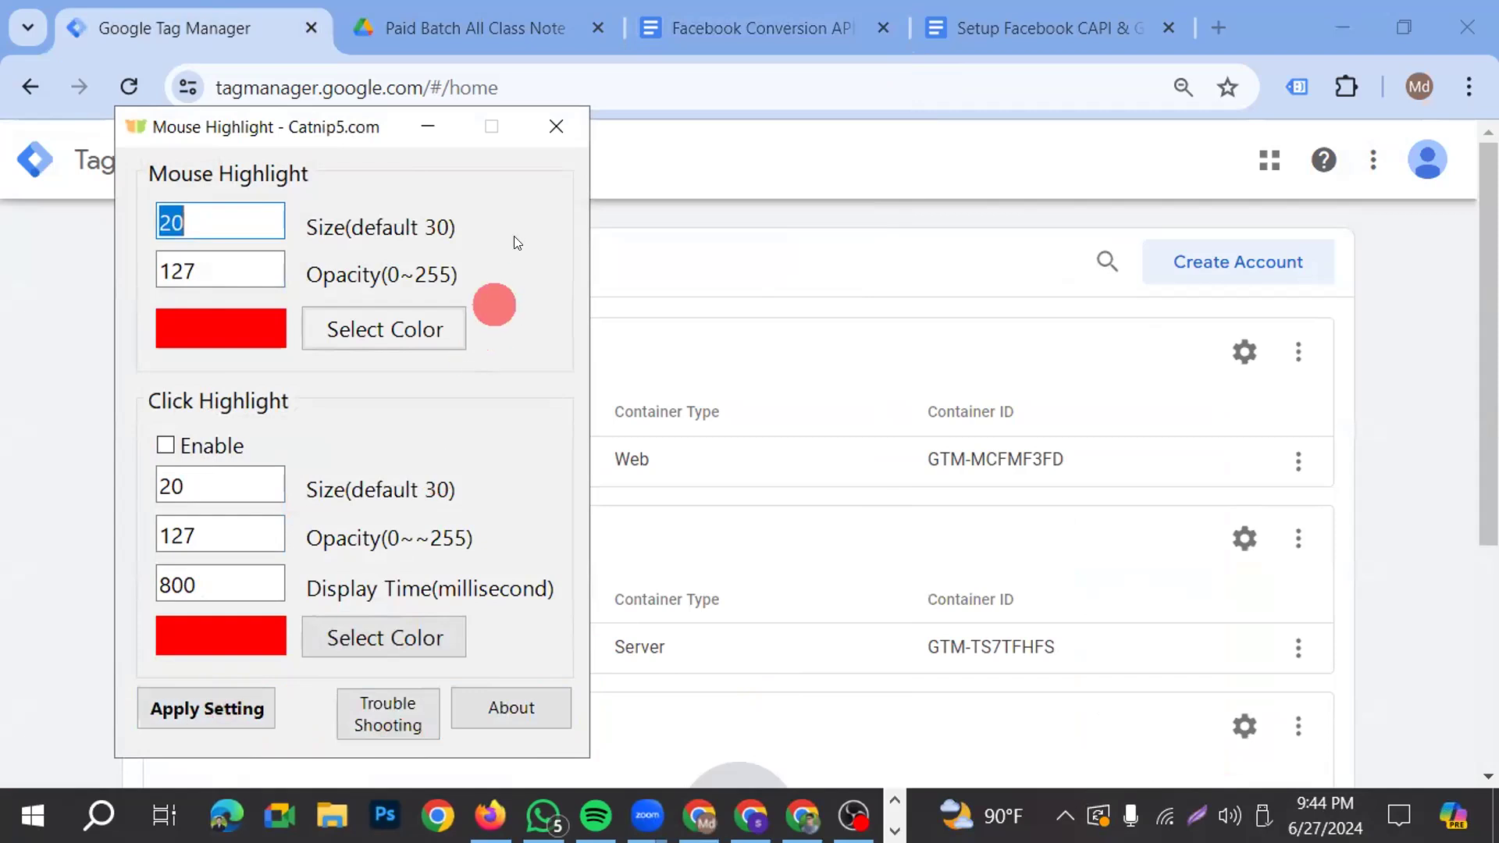
{"action": "left_click", "coordinate": [430, 132]}
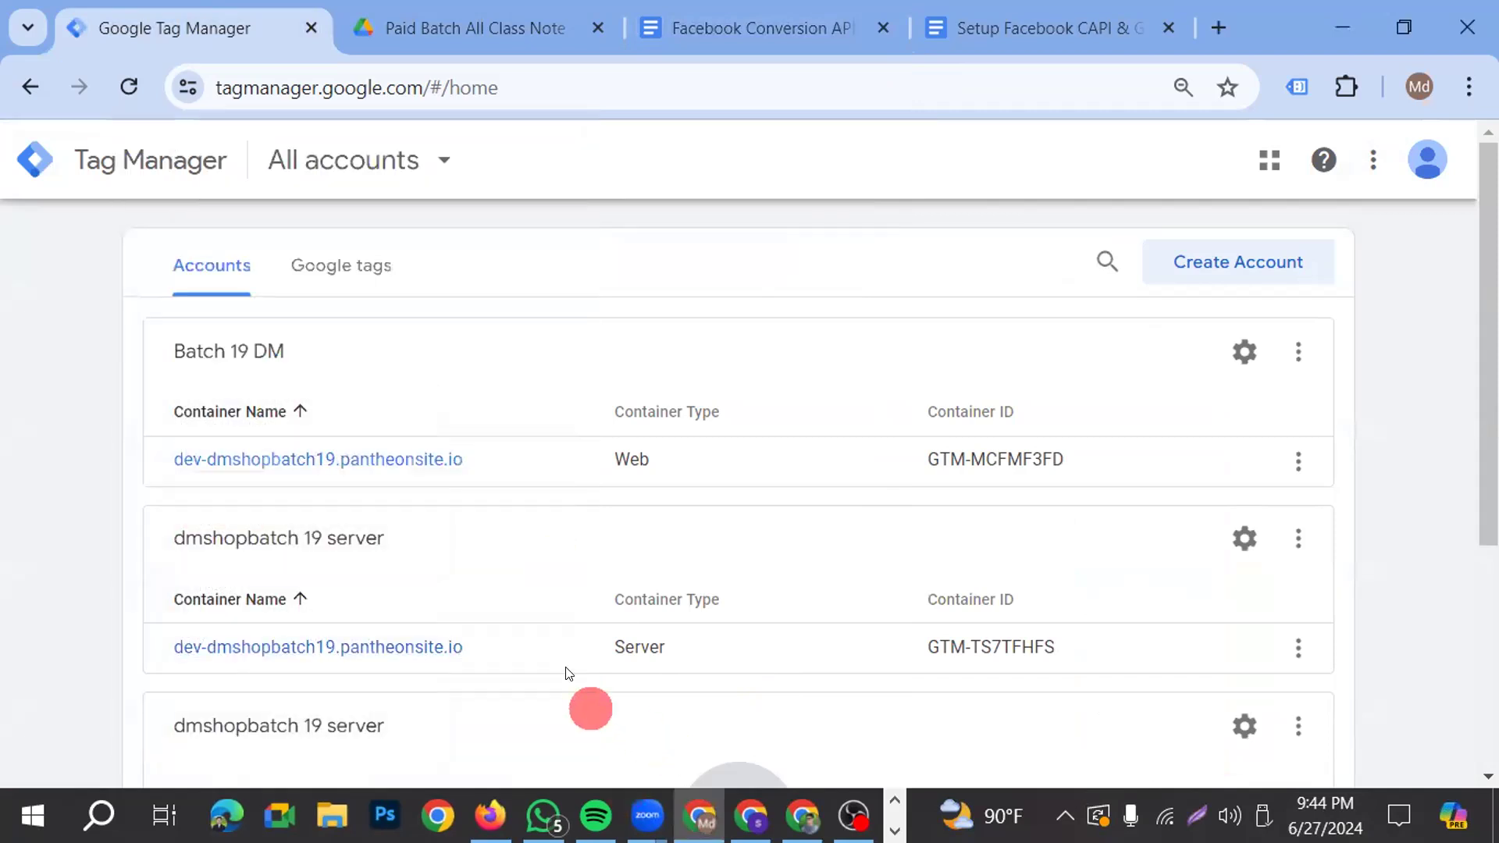
Open the clients of the dev-dmshopbatch19.pantheonsite.io server container and compare them with the document's container flow diagram
{"action": "left_click", "coordinate": [384, 647]}
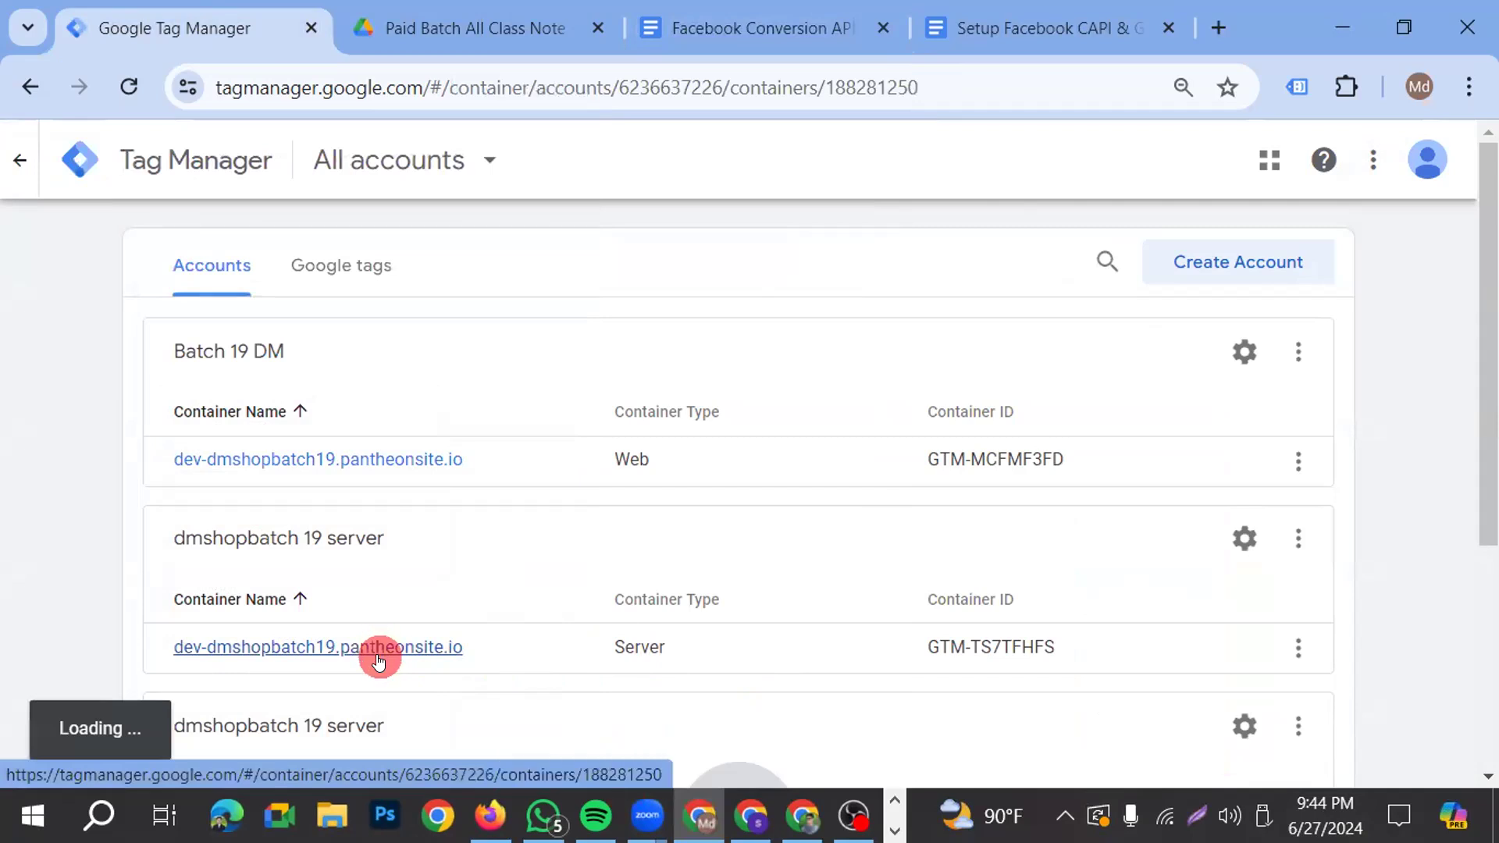
{"action": "left_click", "coordinate": [383, 650]}
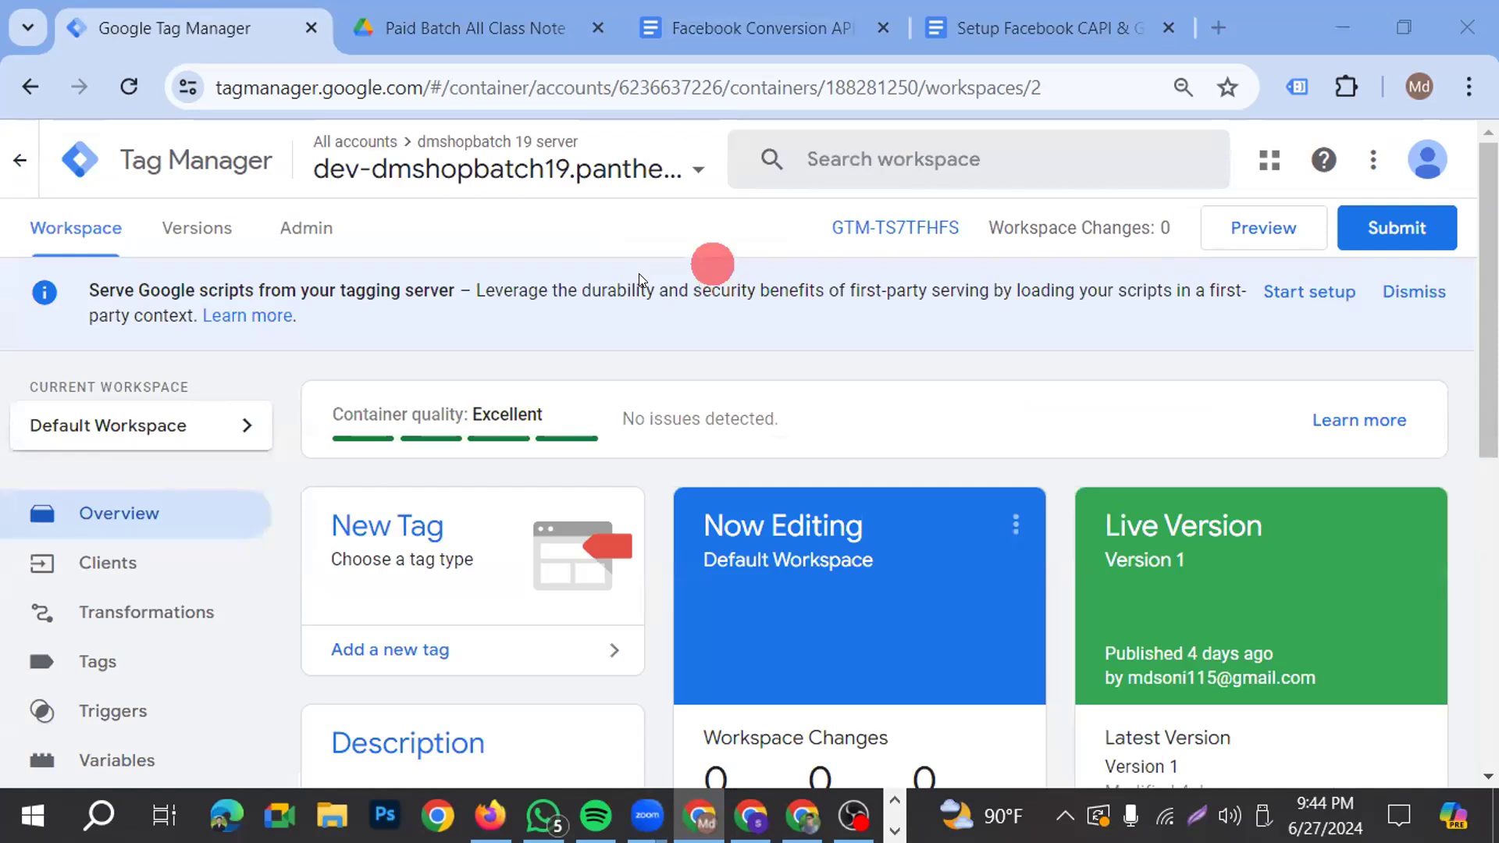
{"action": "left_click", "coordinate": [700, 816]}
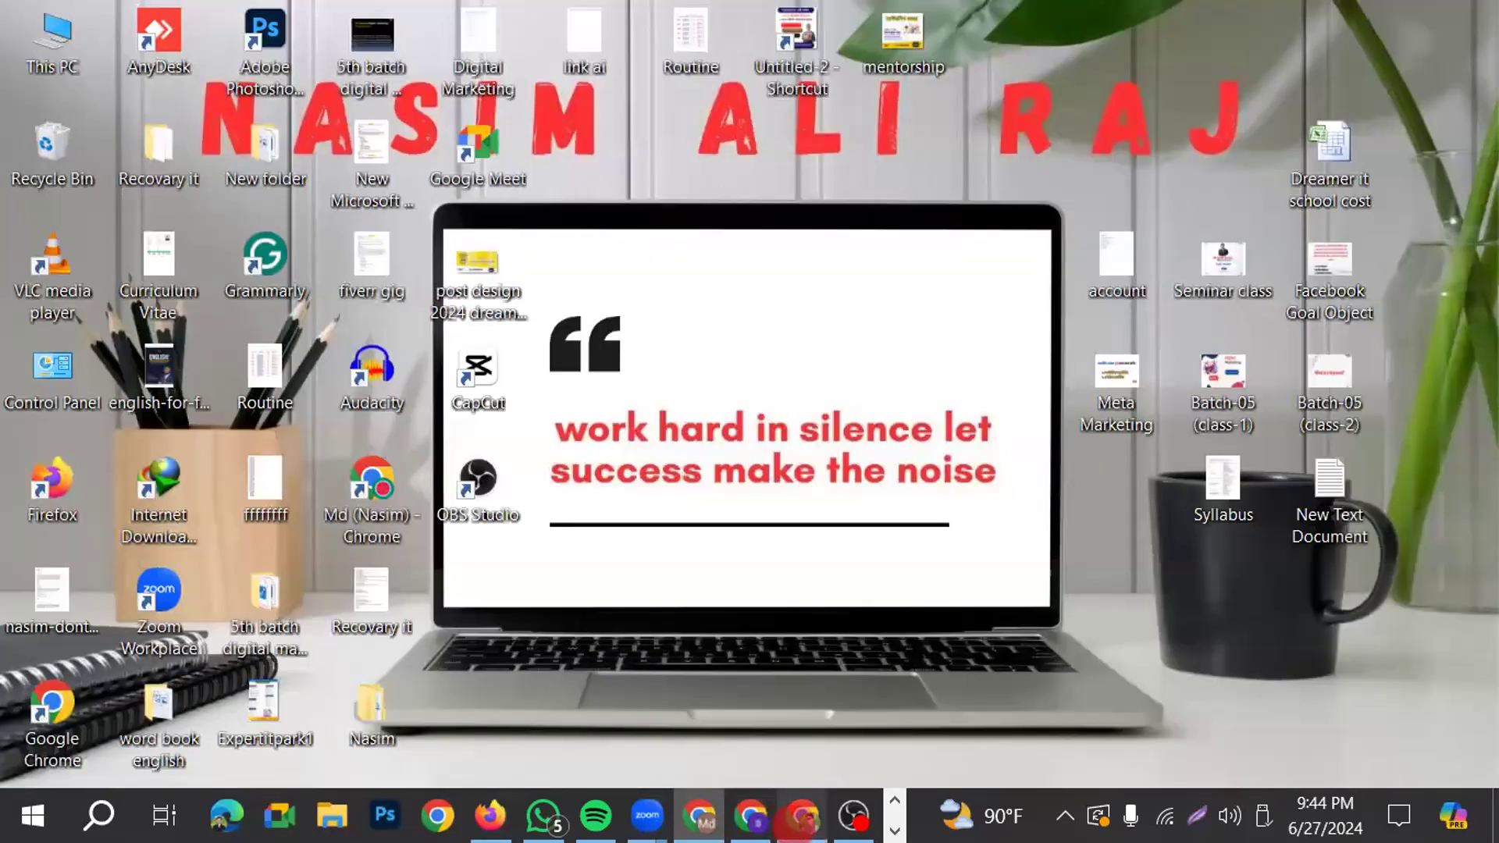
{"action": "left_click", "coordinate": [704, 818]}
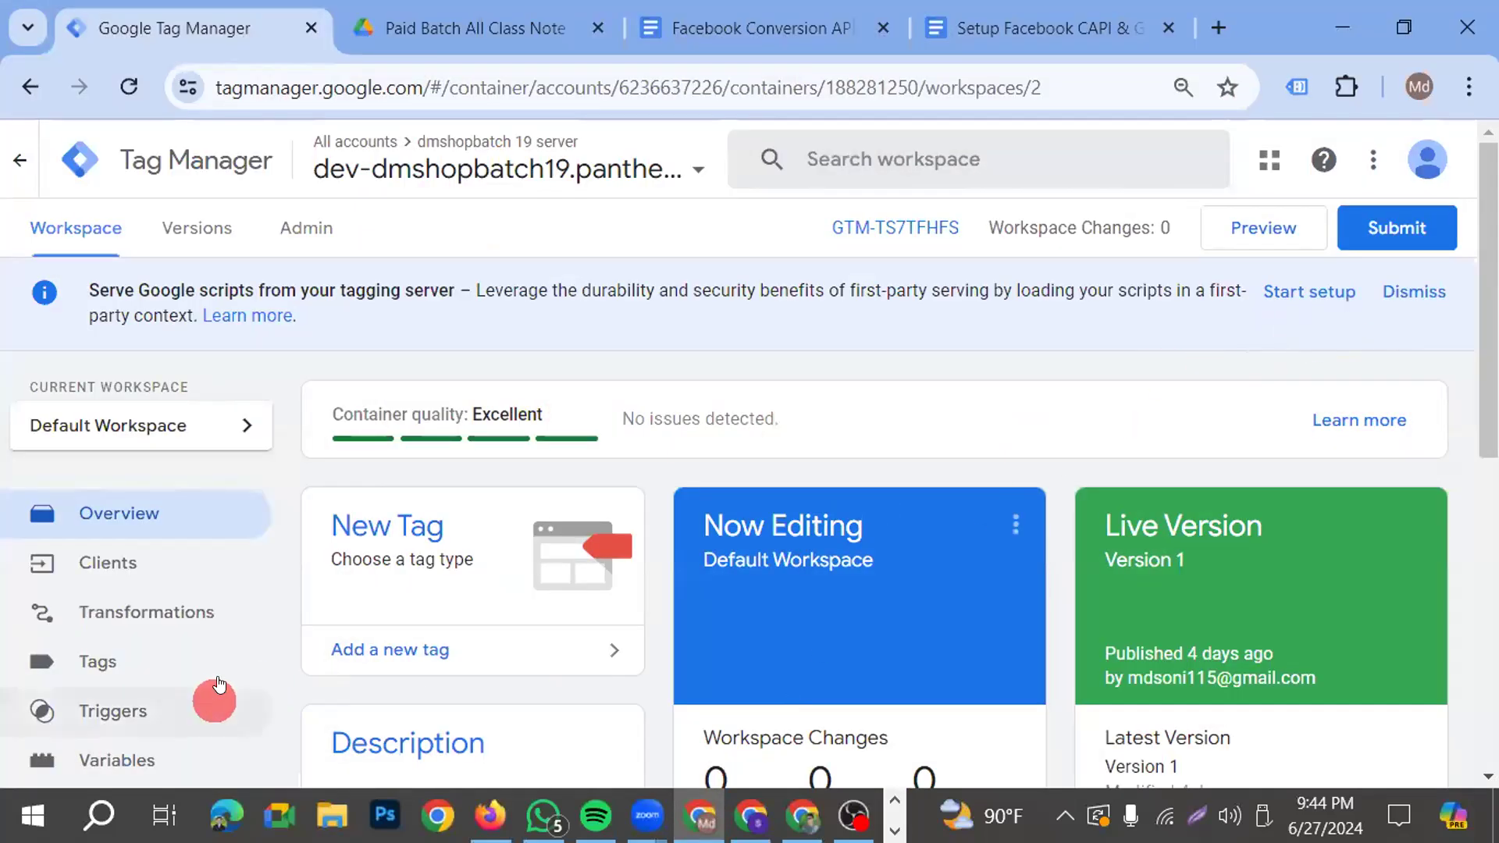
{"action": "left_click", "coordinate": [96, 576]}
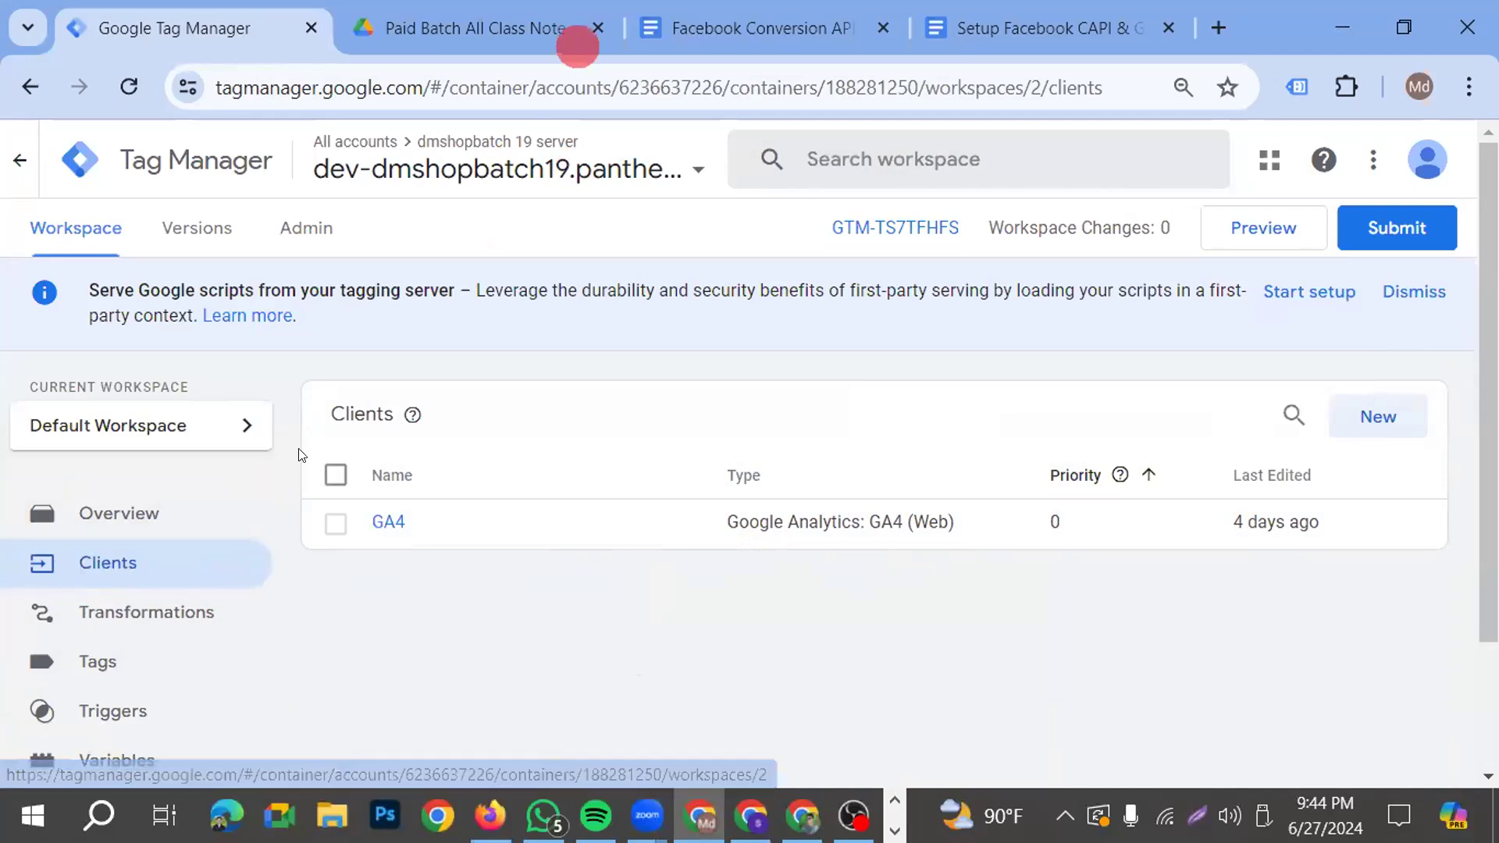
{"action": "left_click", "coordinate": [741, 31]}
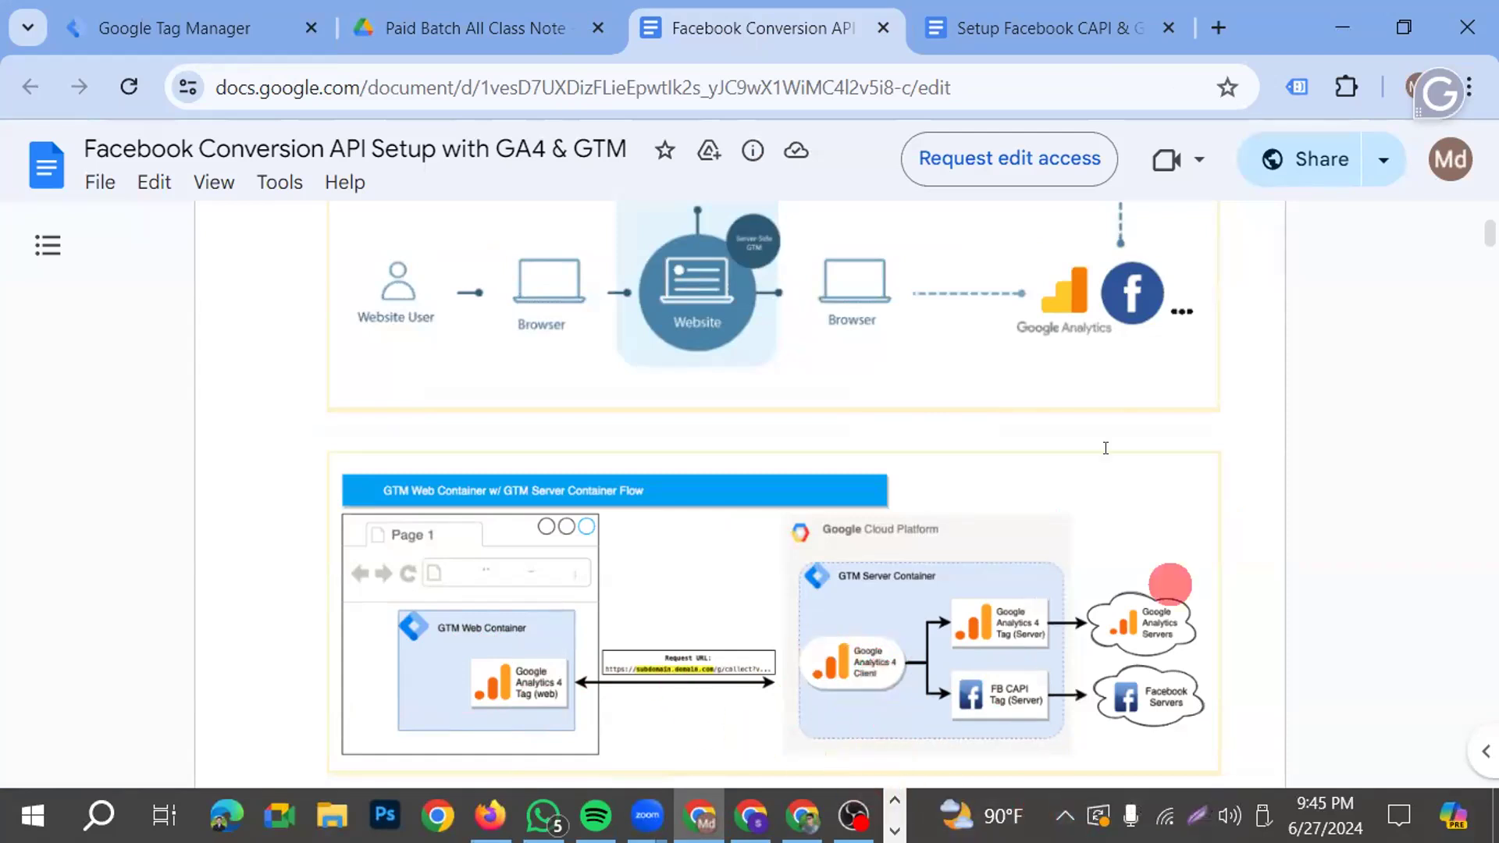
{"action": "left_click", "coordinate": [160, 29]}
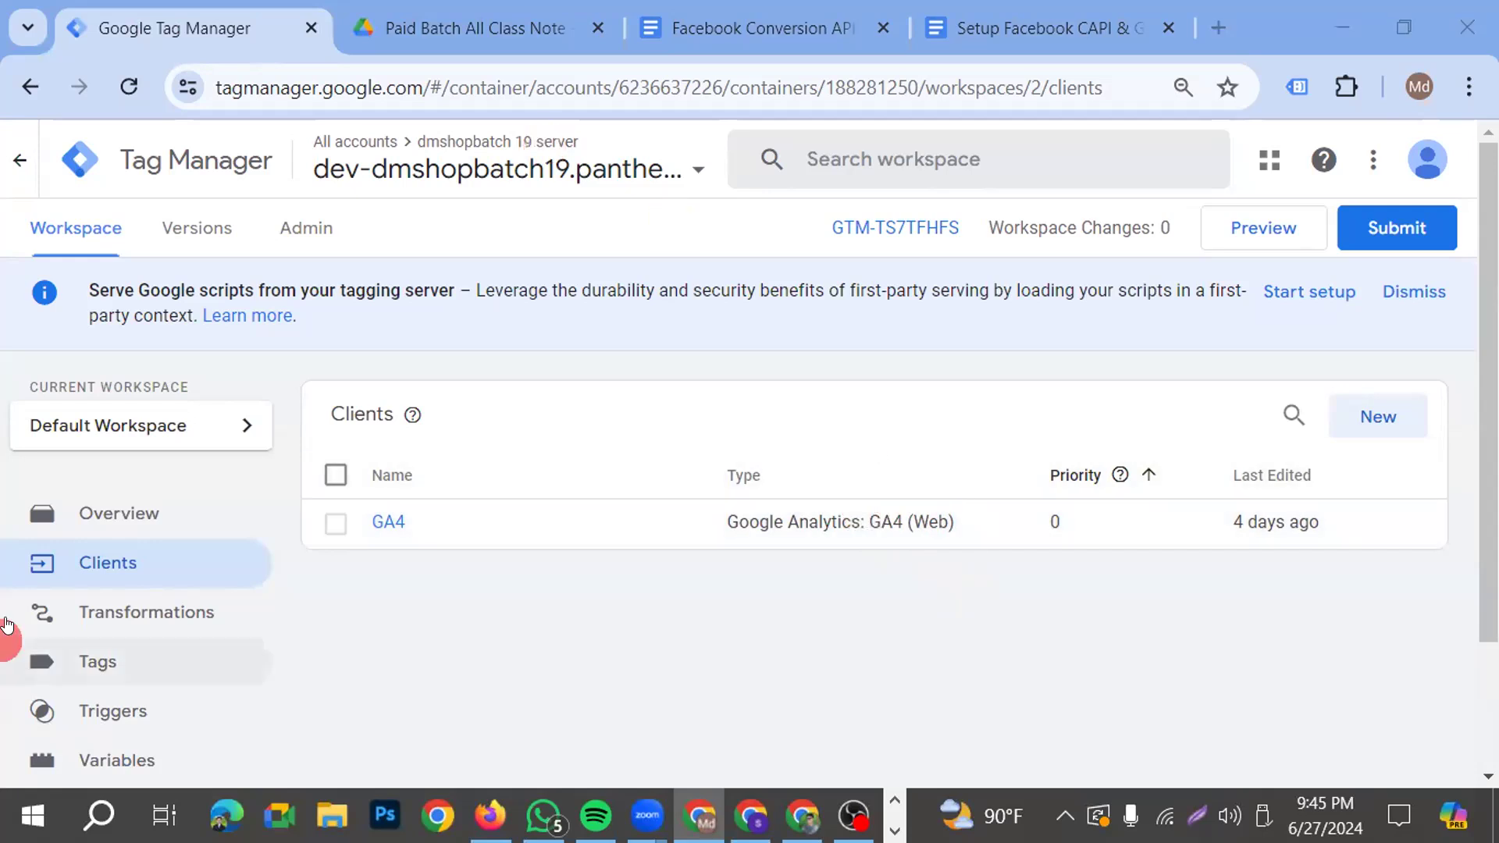
Open the server container's templates and search the tag template gallery for "facebook"
{"action": "scroll", "coordinate": [8, 617], "scroll_direction": "down", "scroll_amount": 2}
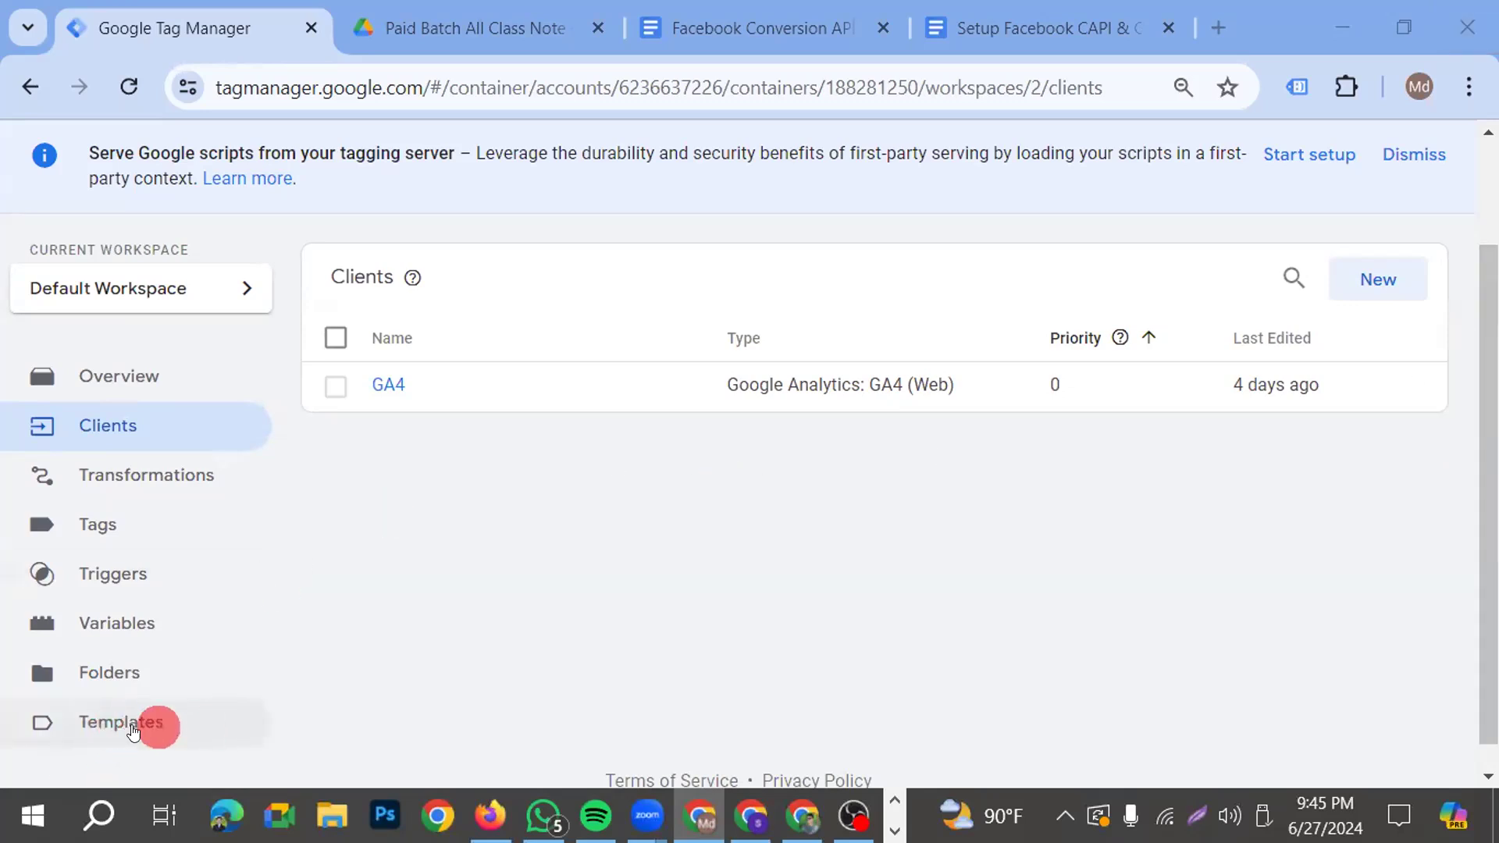
{"action": "left_click", "coordinate": [156, 715]}
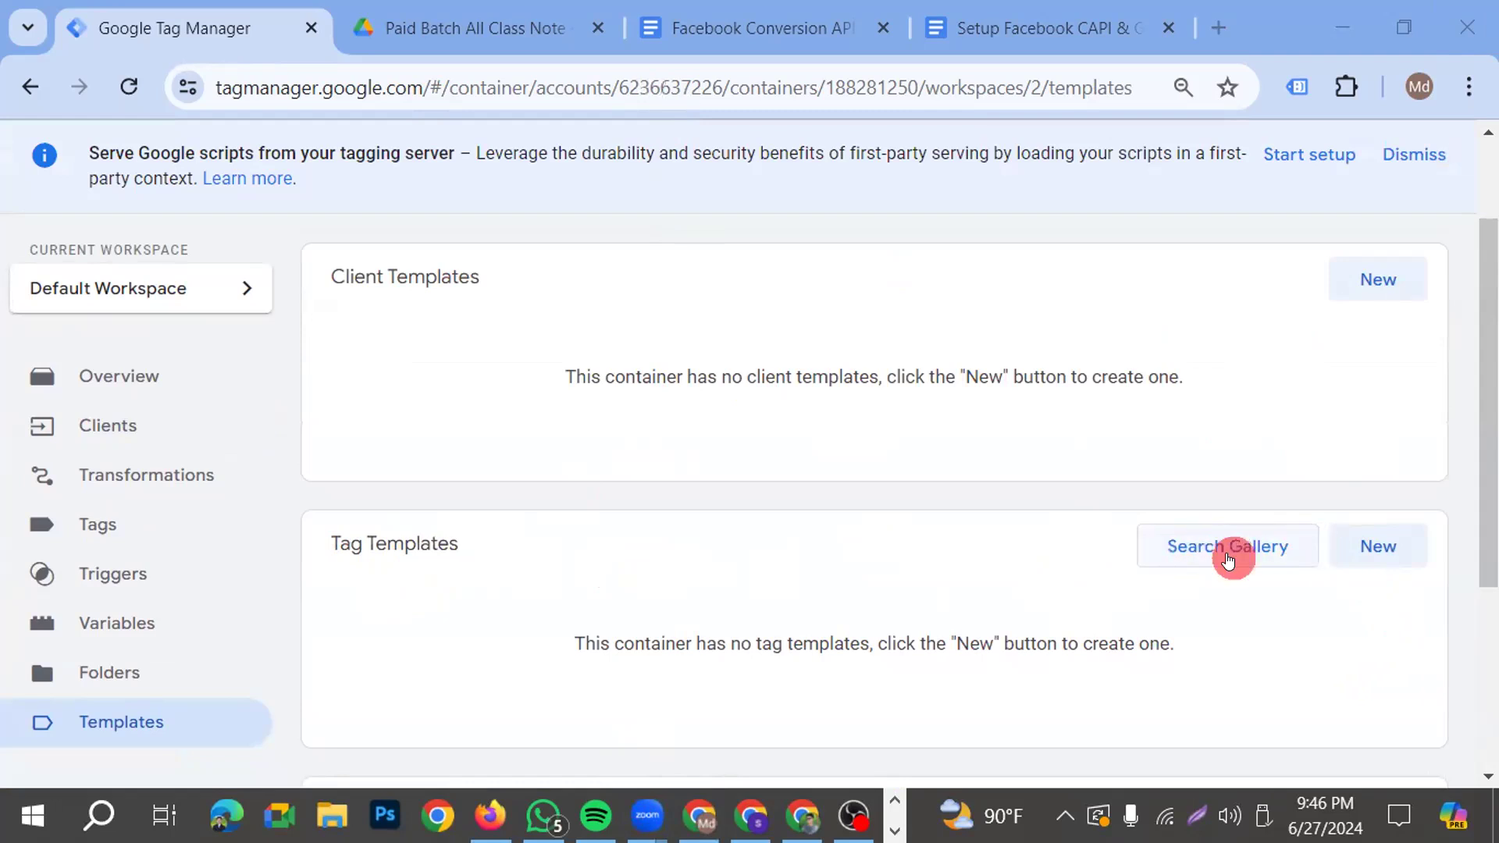
{"action": "left_click", "coordinate": [1228, 560]}
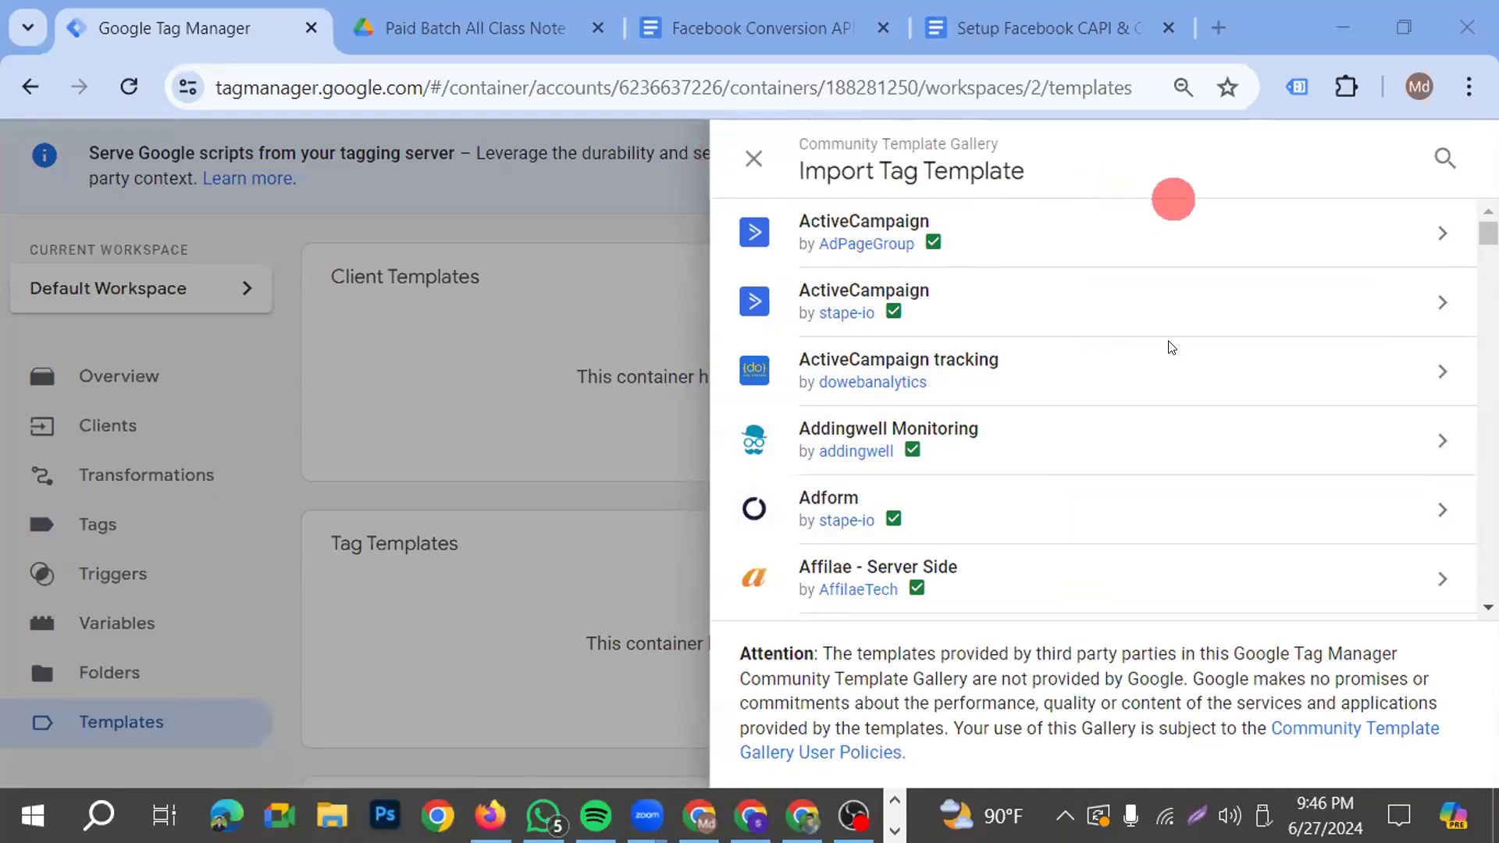
{"action": "left_click", "coordinate": [1443, 160]}
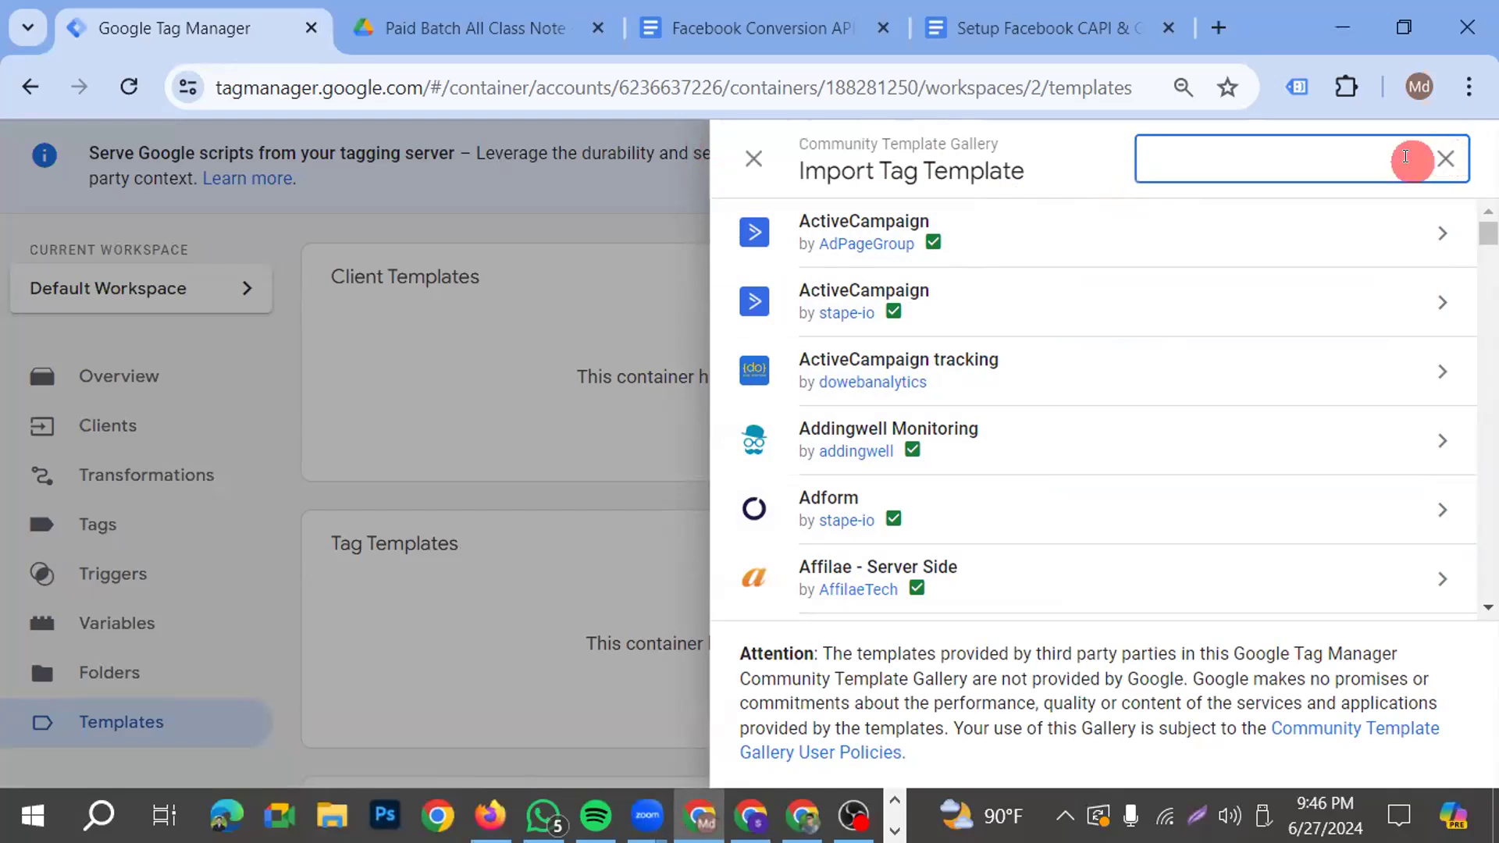
{"action": "type", "text": "facebook"}
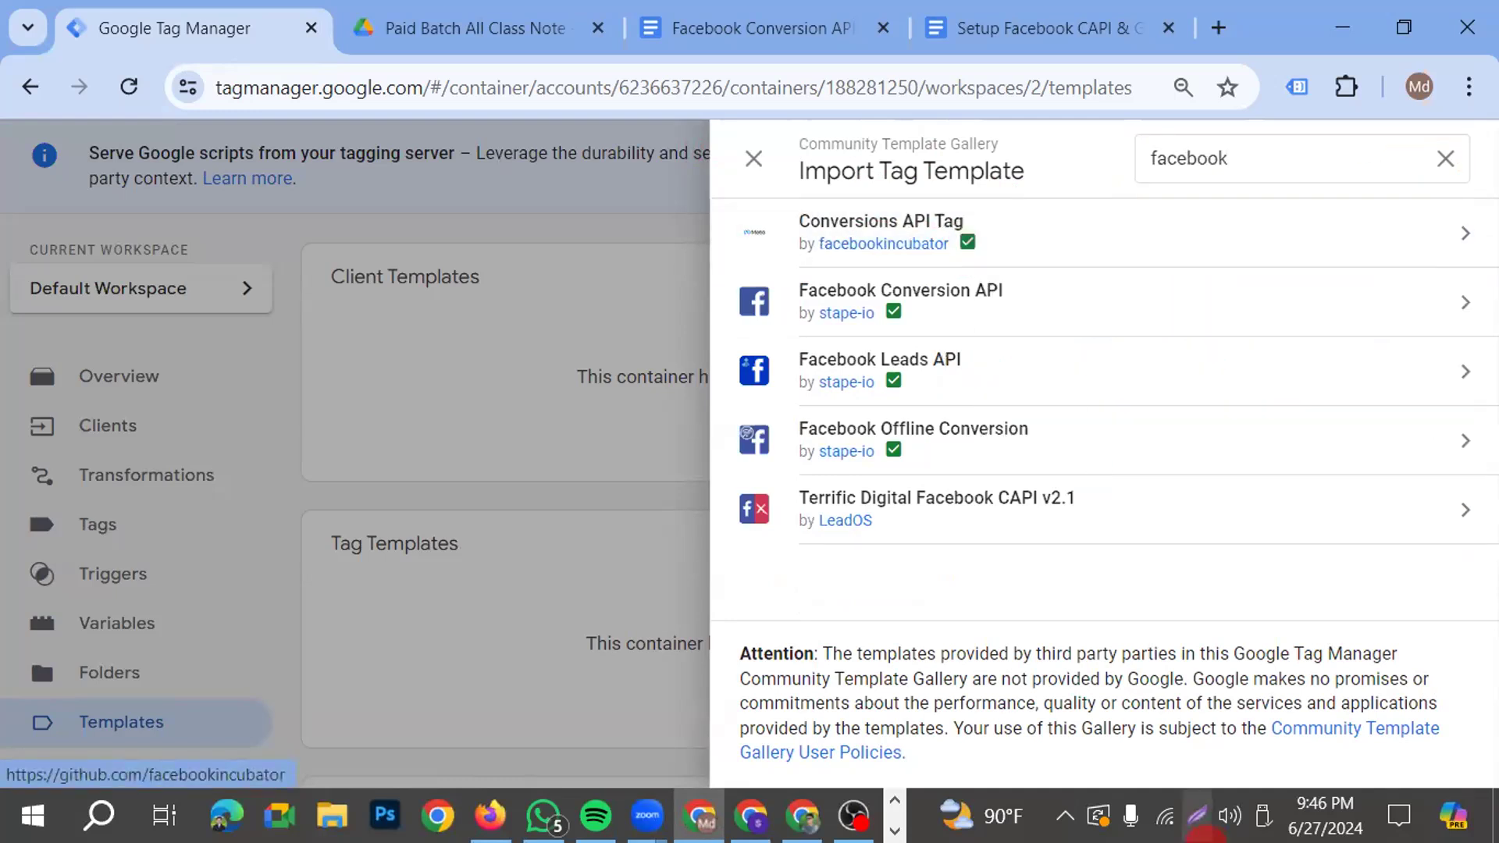
Mark the Conversions API Tag entry with a red frame and an arrow on a screen capture and discard the capture
{"action": "left_click", "coordinate": [1196, 816]}
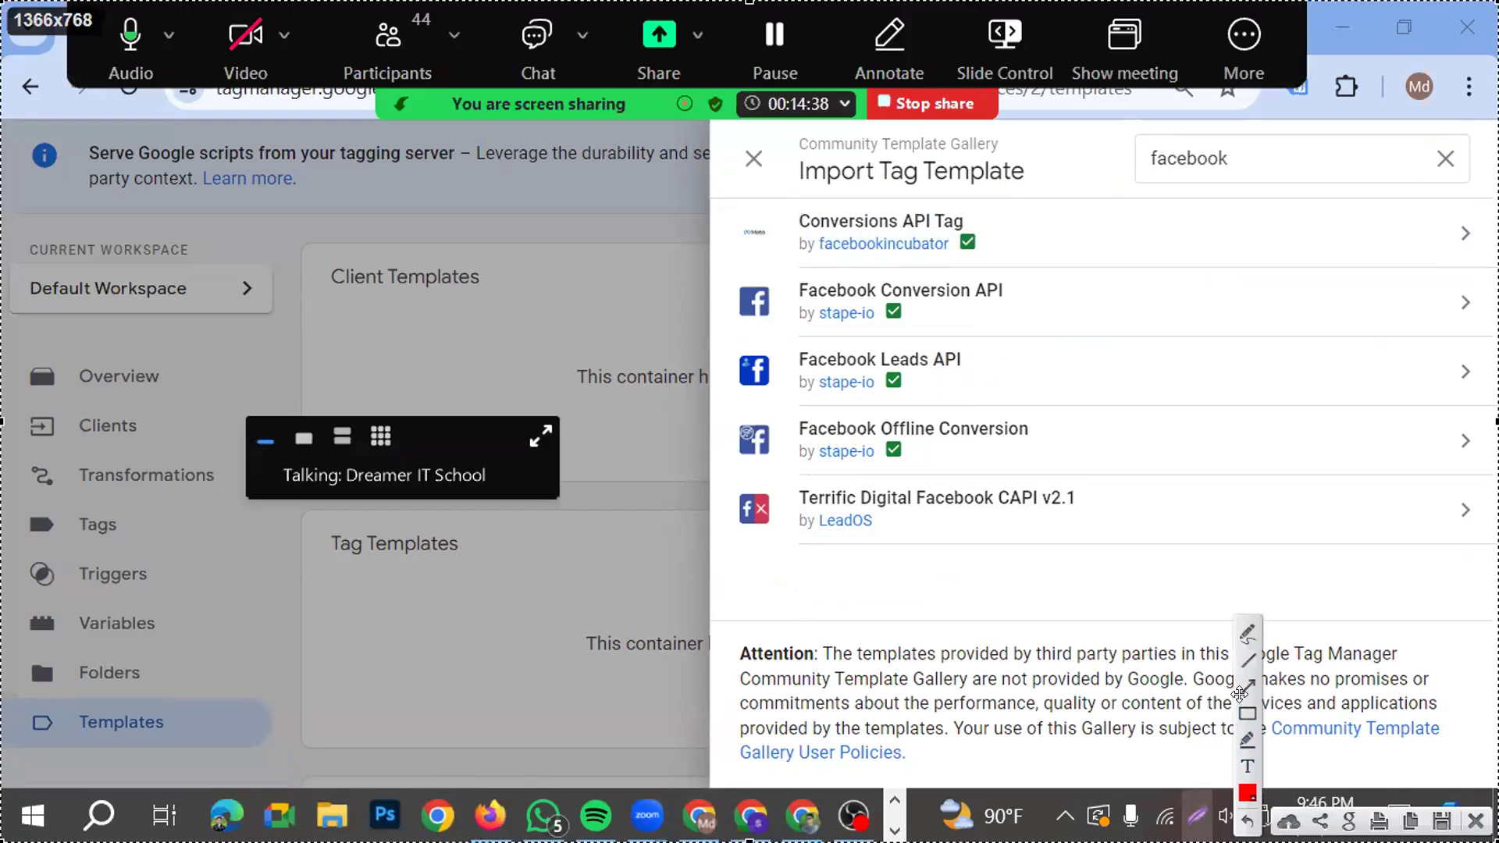
{"action": "mouse_move", "coordinate": [696, 201]}
{"action": "left_mouse_down"}
{"action": "mouse_move", "coordinate": [1003, 268]}
{"action": "mouse_move", "coordinate": [1495, 264]}
{"action": "left_mouse_up"}
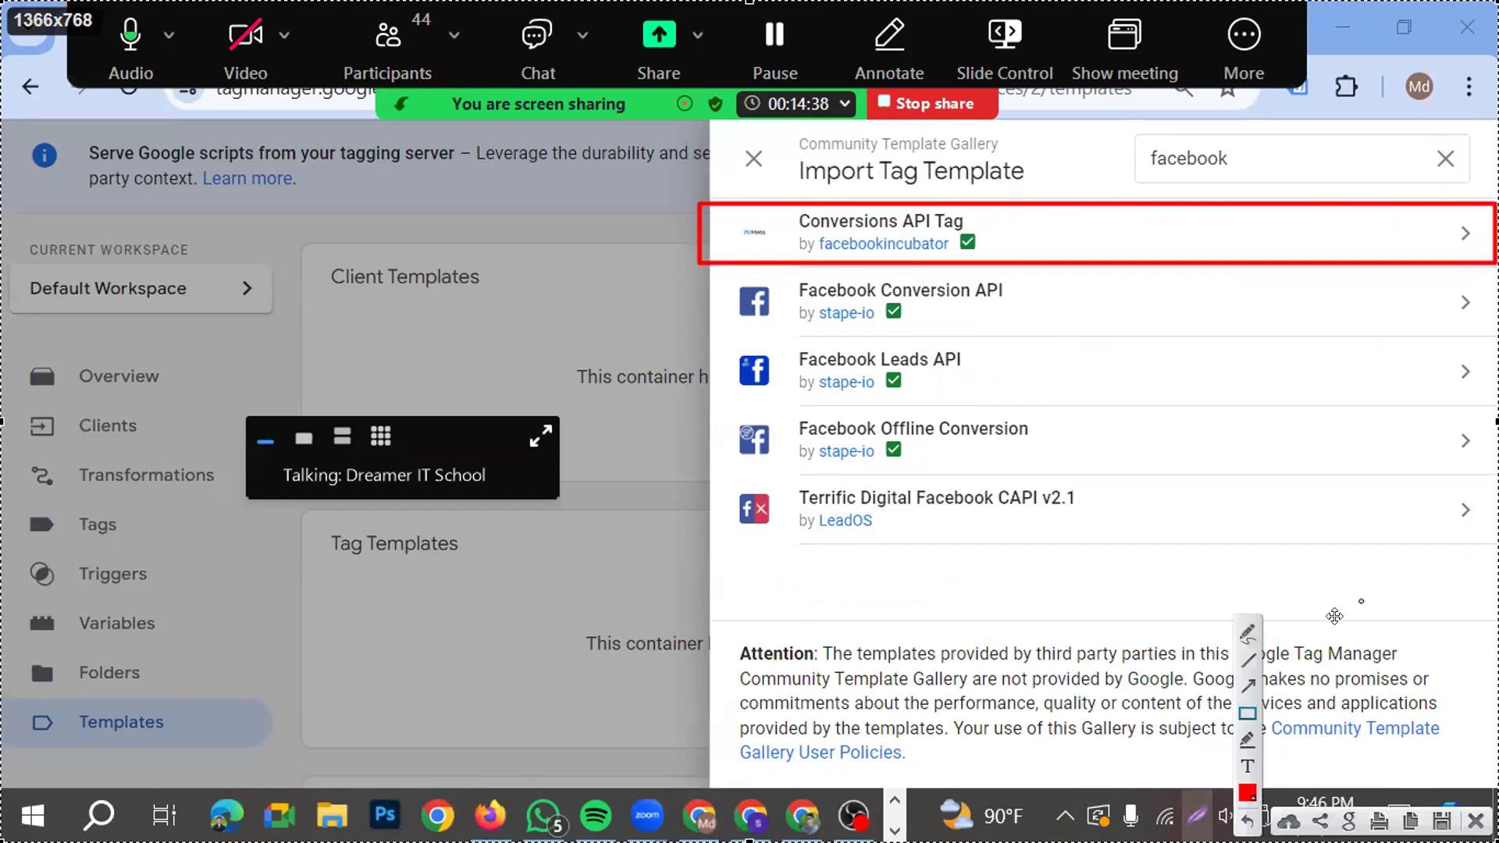
{"action": "left_click_drag", "start_coordinate": [1079, 731], "coordinate": [1015, 290]}
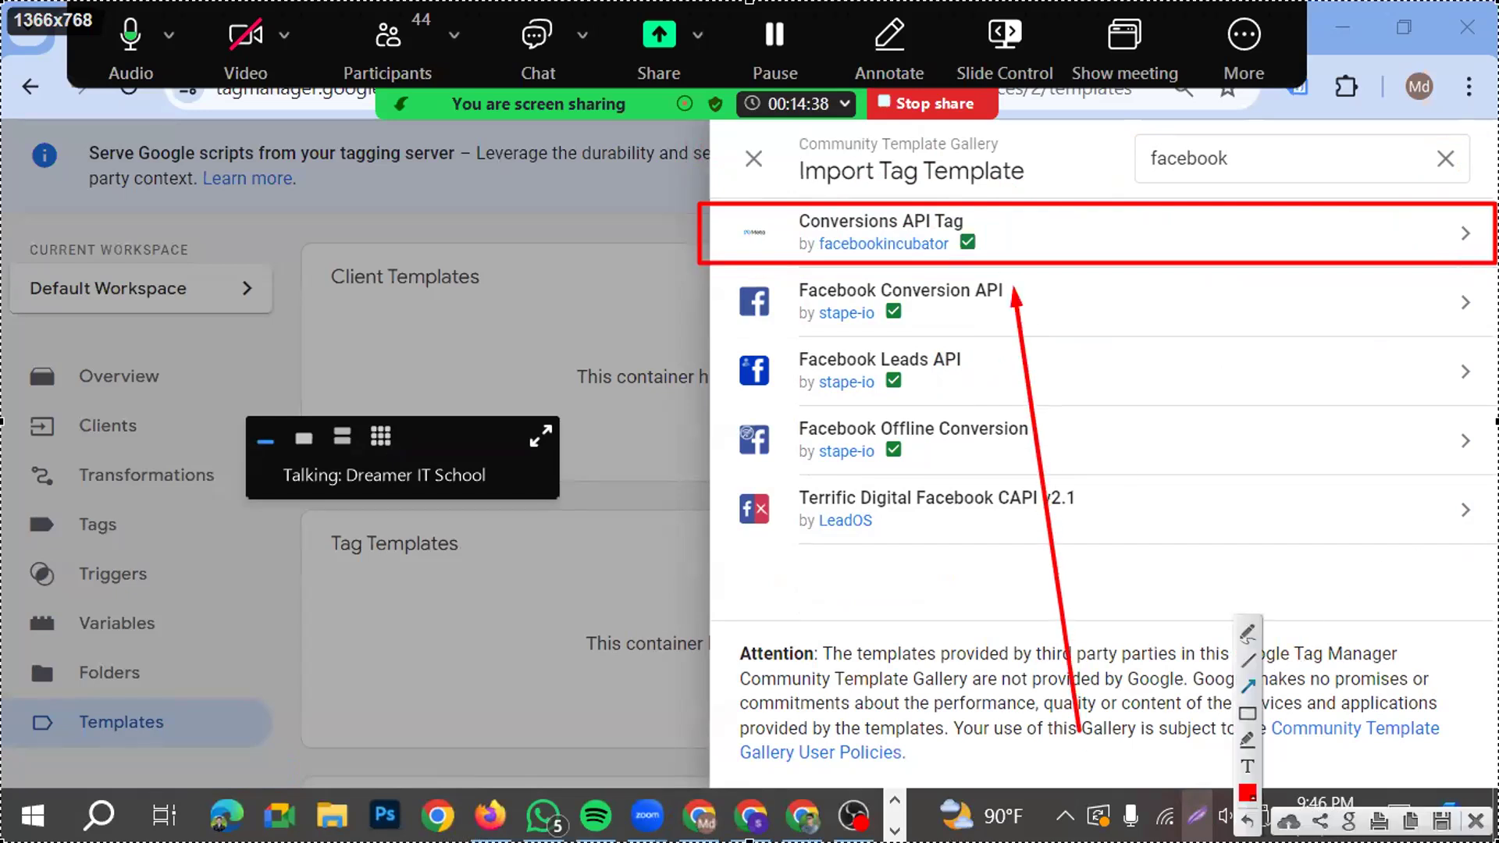
{"action": "key", "text": "Escape"}
Add the Conversions API Tag template by facebookincubator to the workspace and accept its required permissions
{"action": "left_click", "coordinate": [933, 248]}
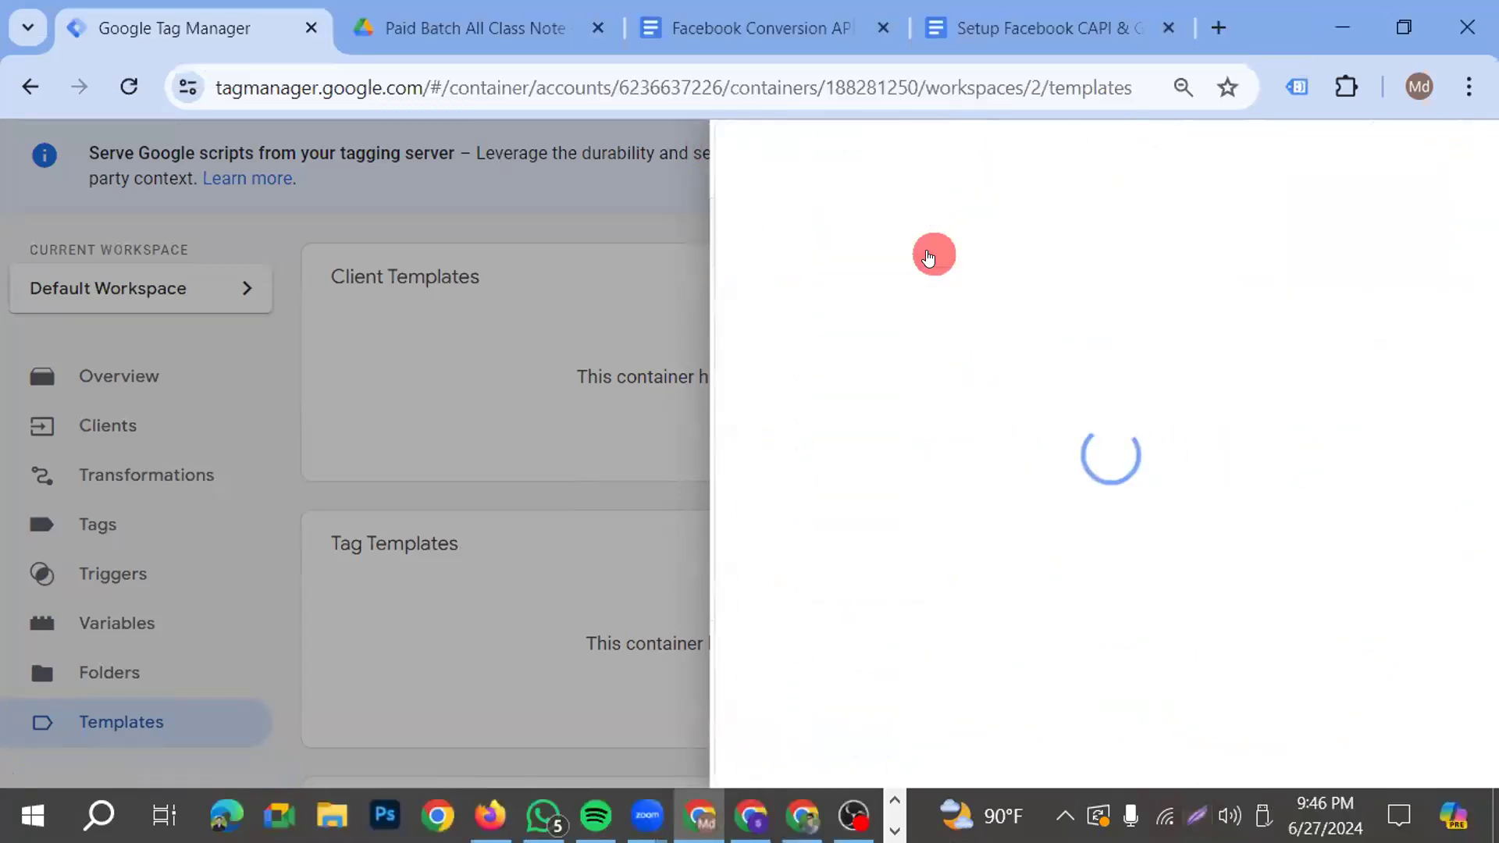
{"action": "left_click", "coordinate": [1338, 159]}
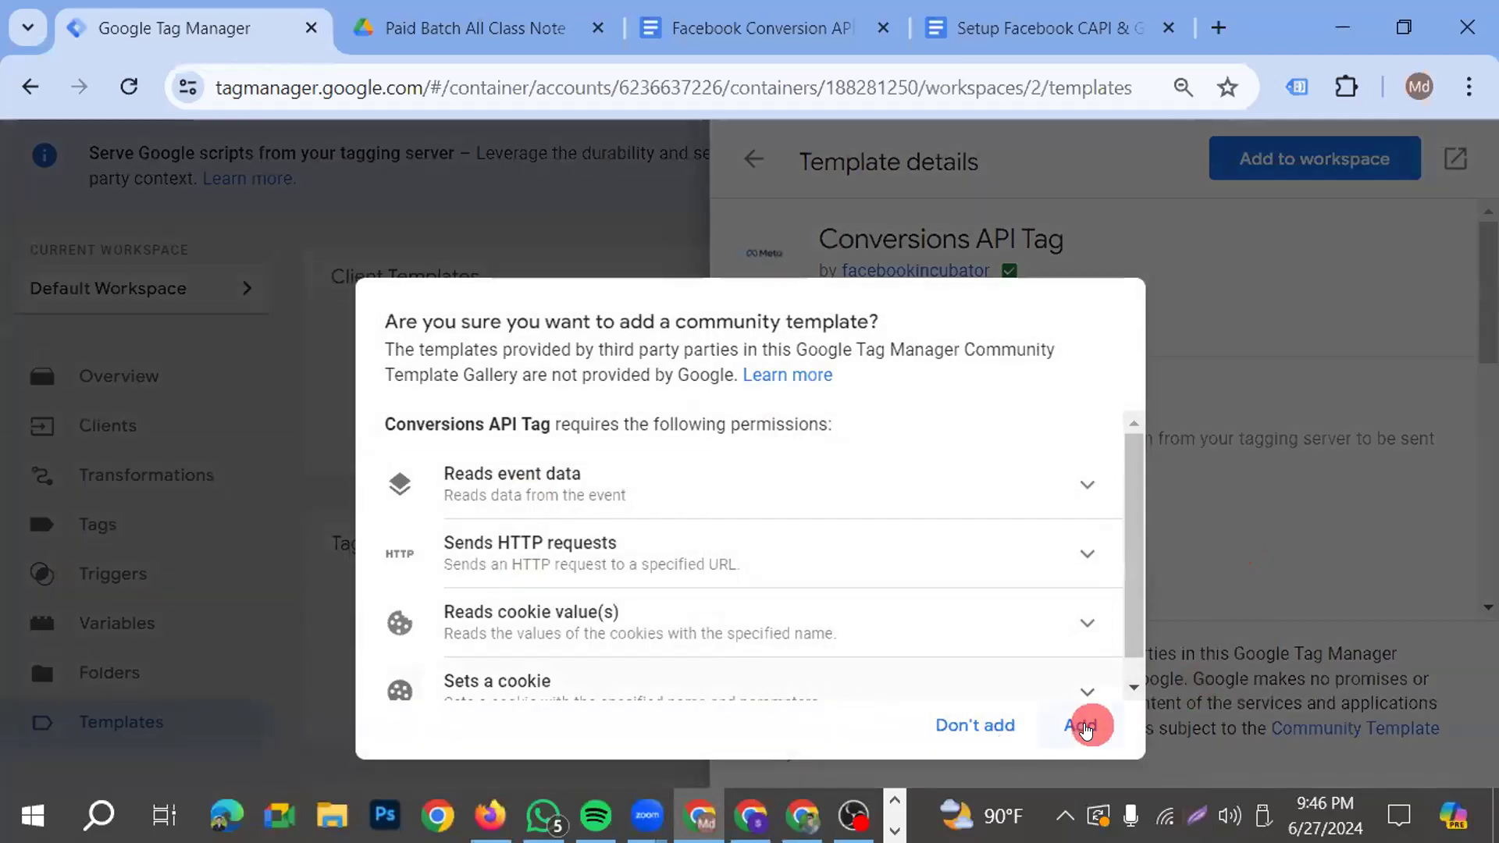
{"action": "left_click", "coordinate": [1080, 725]}
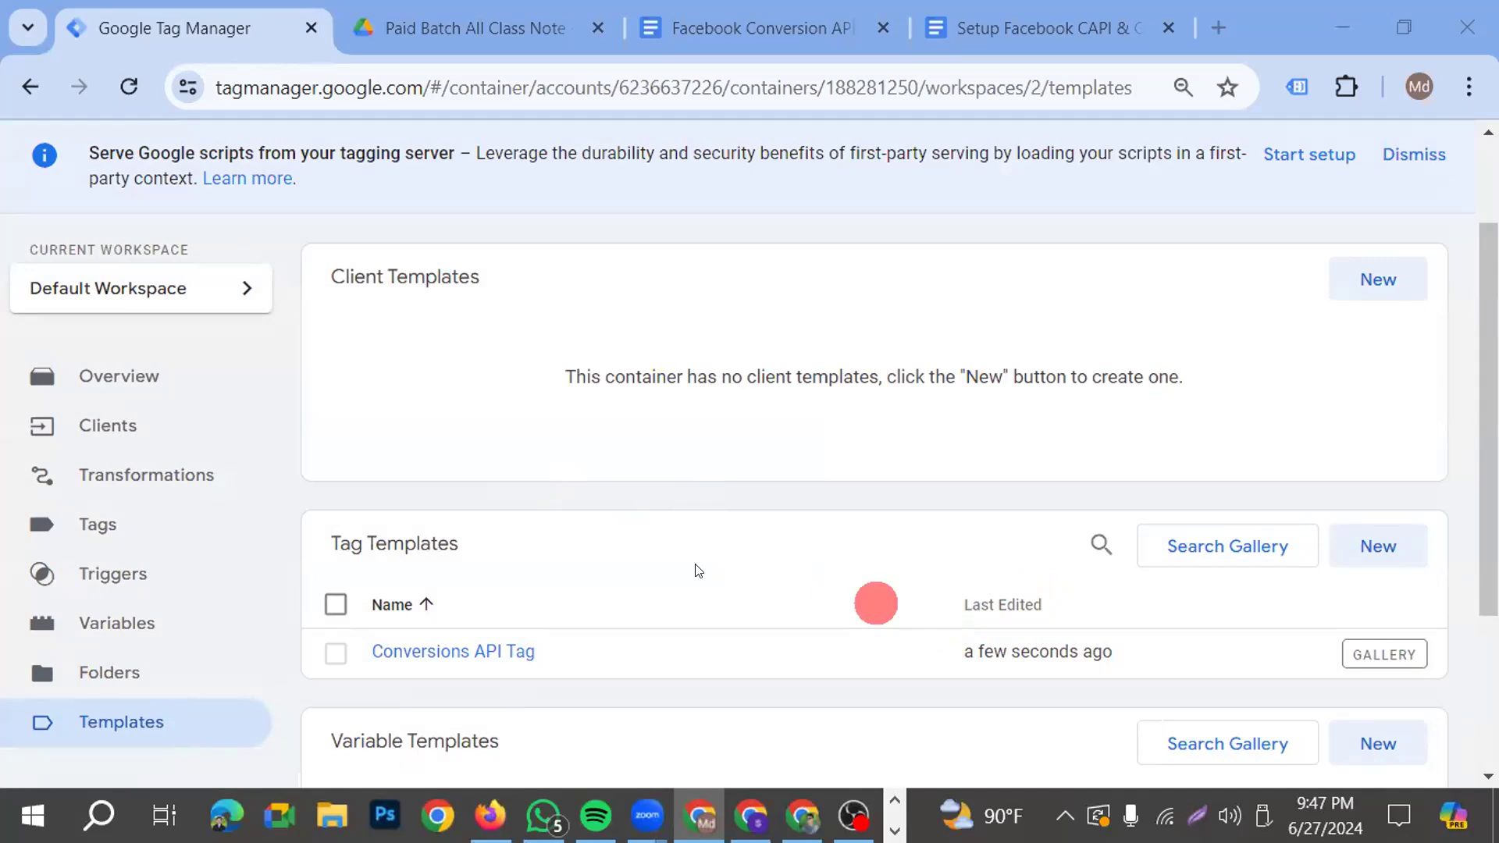
Create a new tag in the server container using the custom Conversions API Tag type
{"action": "left_click", "coordinate": [97, 525]}
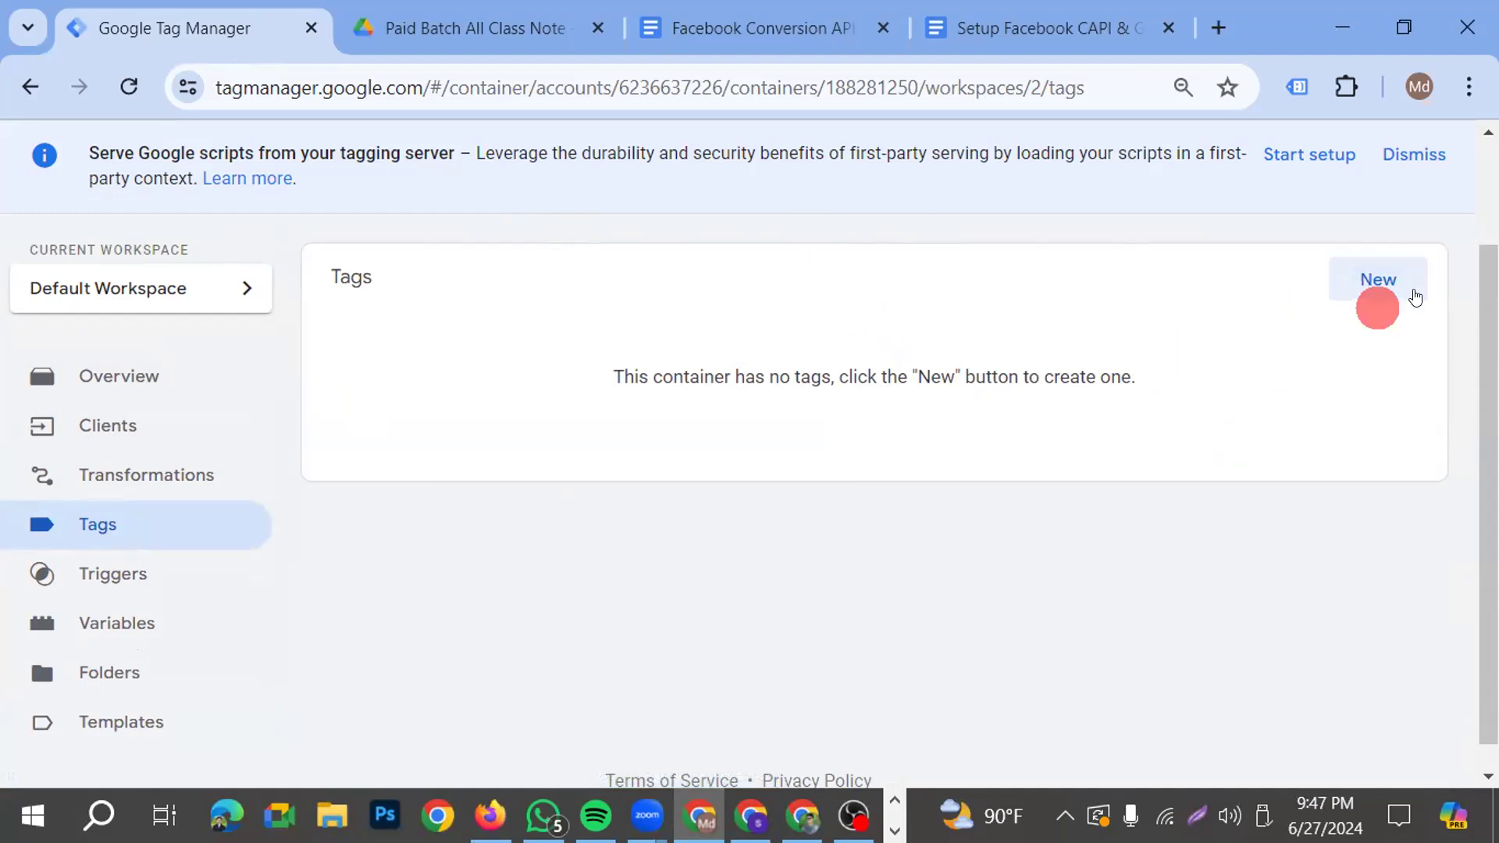
{"action": "left_click", "coordinate": [1378, 289]}
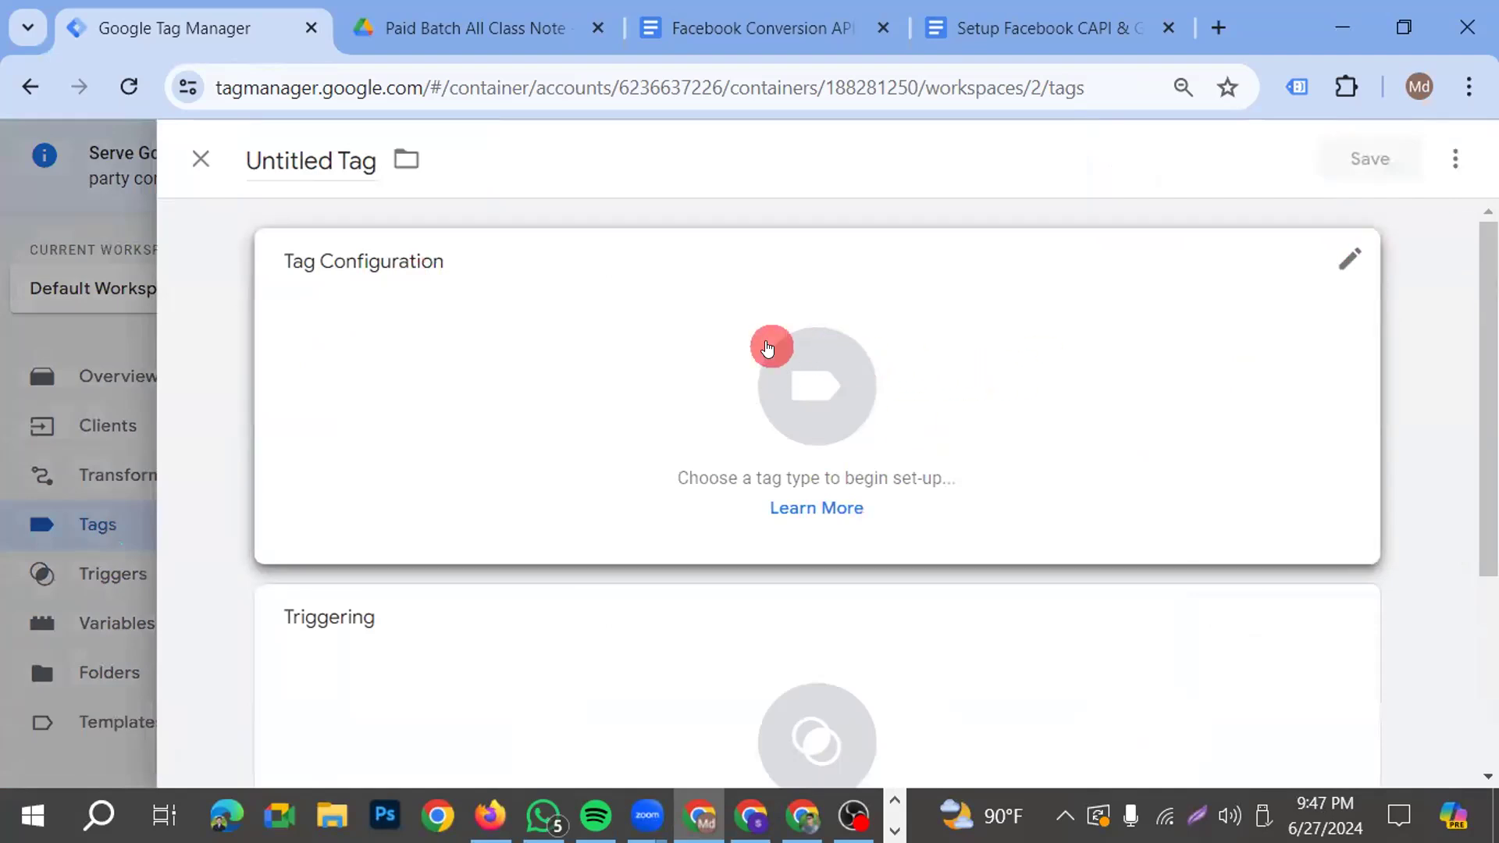
{"action": "left_click", "coordinate": [767, 348]}
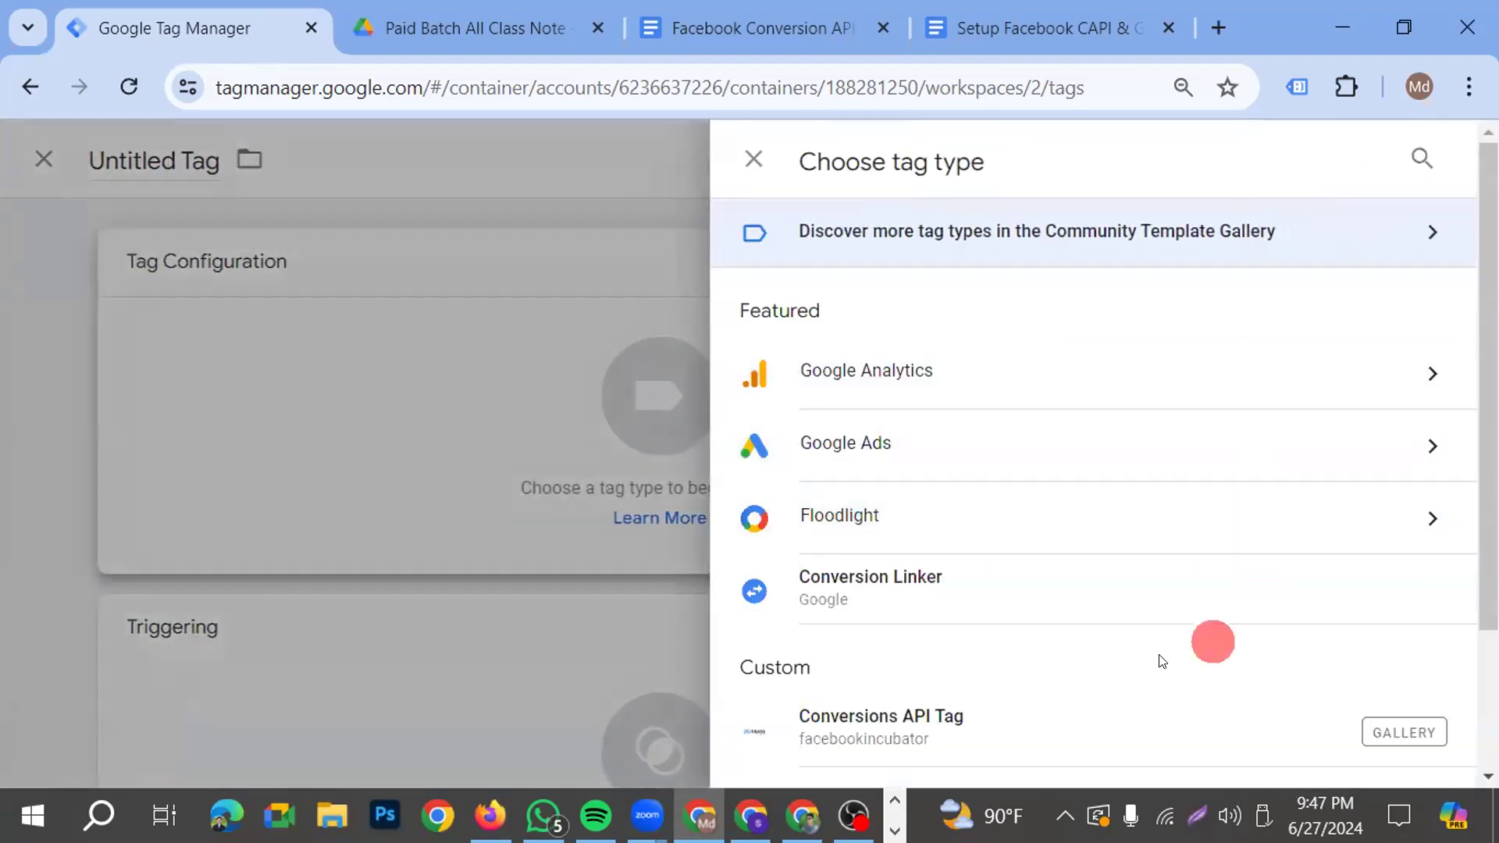
{"action": "scroll", "coordinate": [954, 504], "scroll_direction": "down", "scroll_amount": 2}
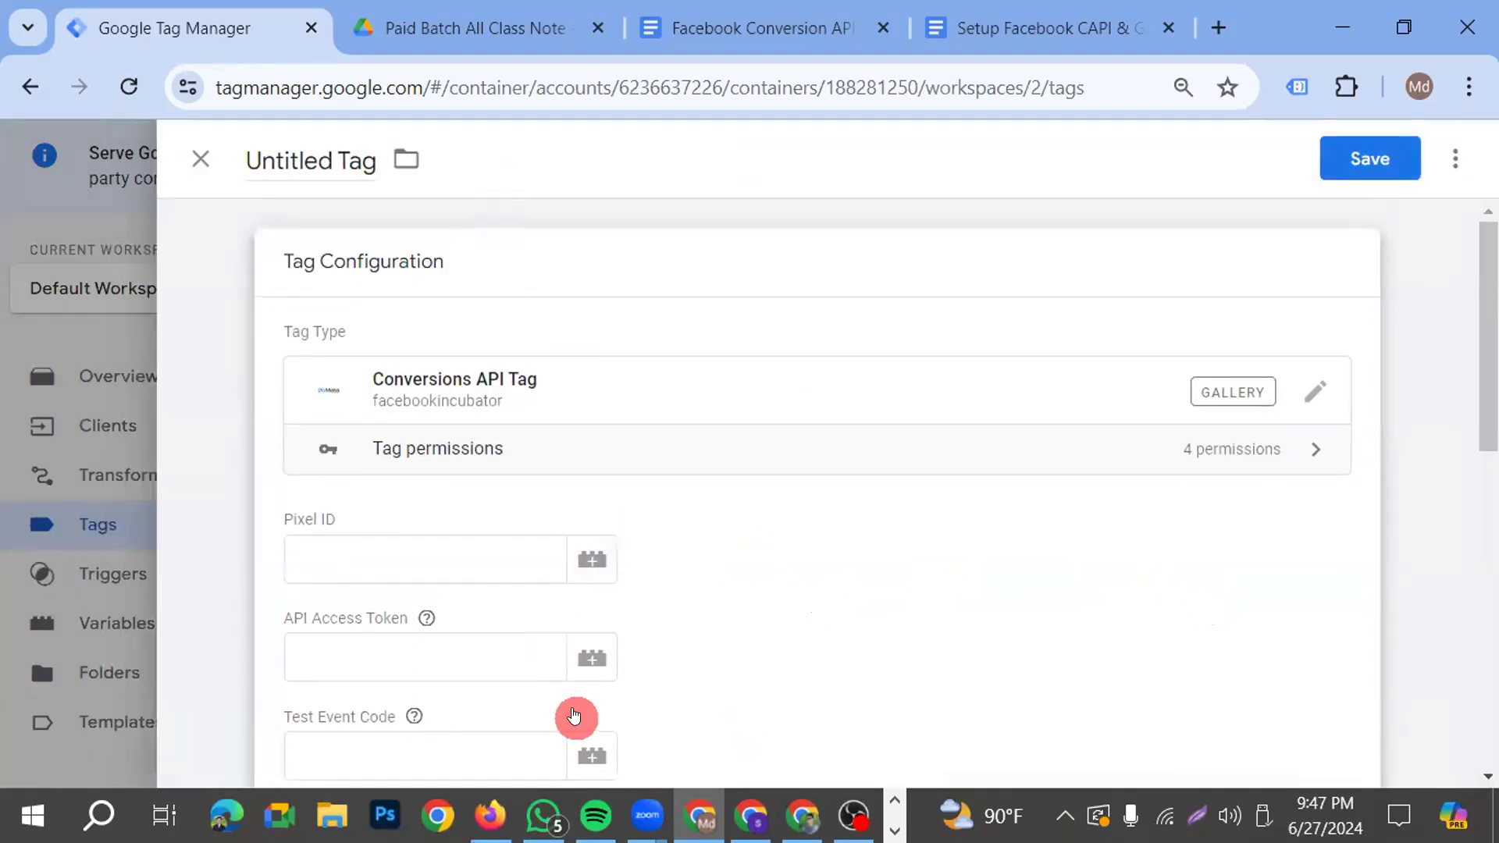
Look through the tag's configuration fields and the Action Source options, keeping Website selected
{"action": "scroll", "coordinate": [574, 716], "scroll_direction": "down", "scroll_amount": 2}
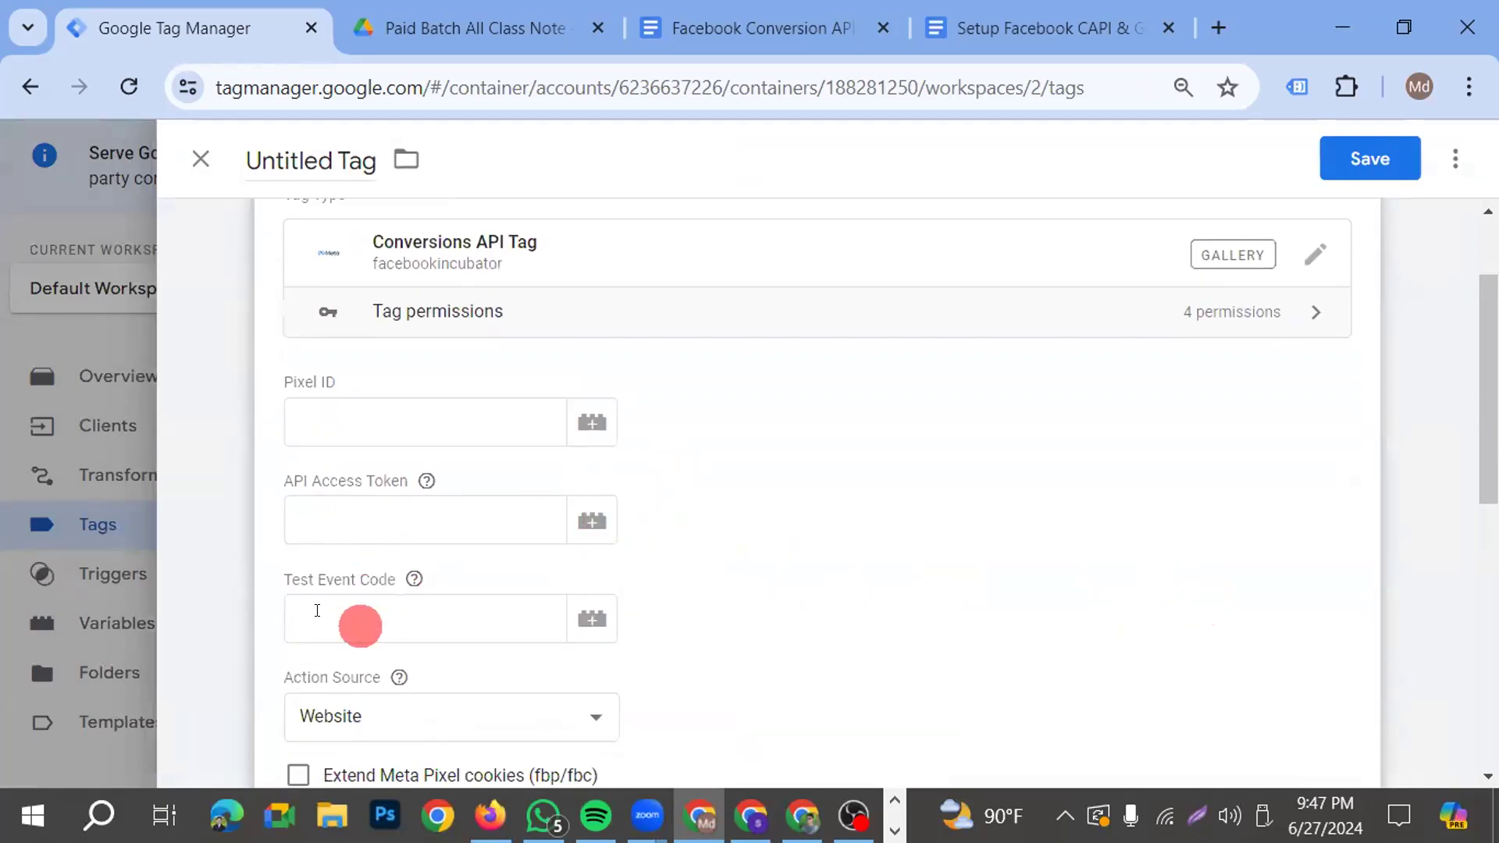
{"action": "scroll", "coordinate": [391, 506], "scroll_direction": "down", "scroll_amount": 2}
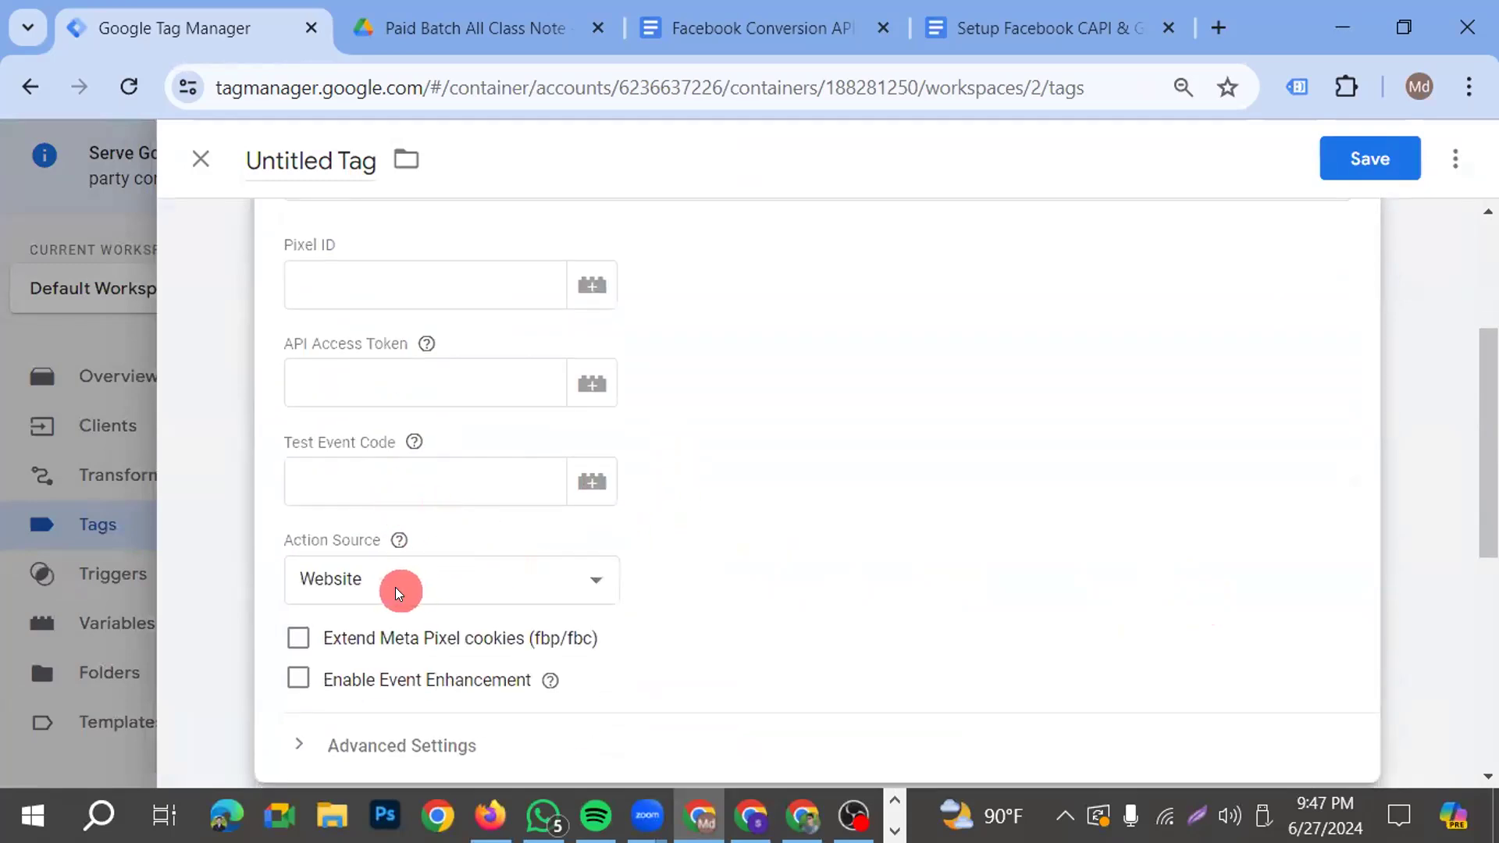
{"action": "left_click", "coordinate": [587, 586]}
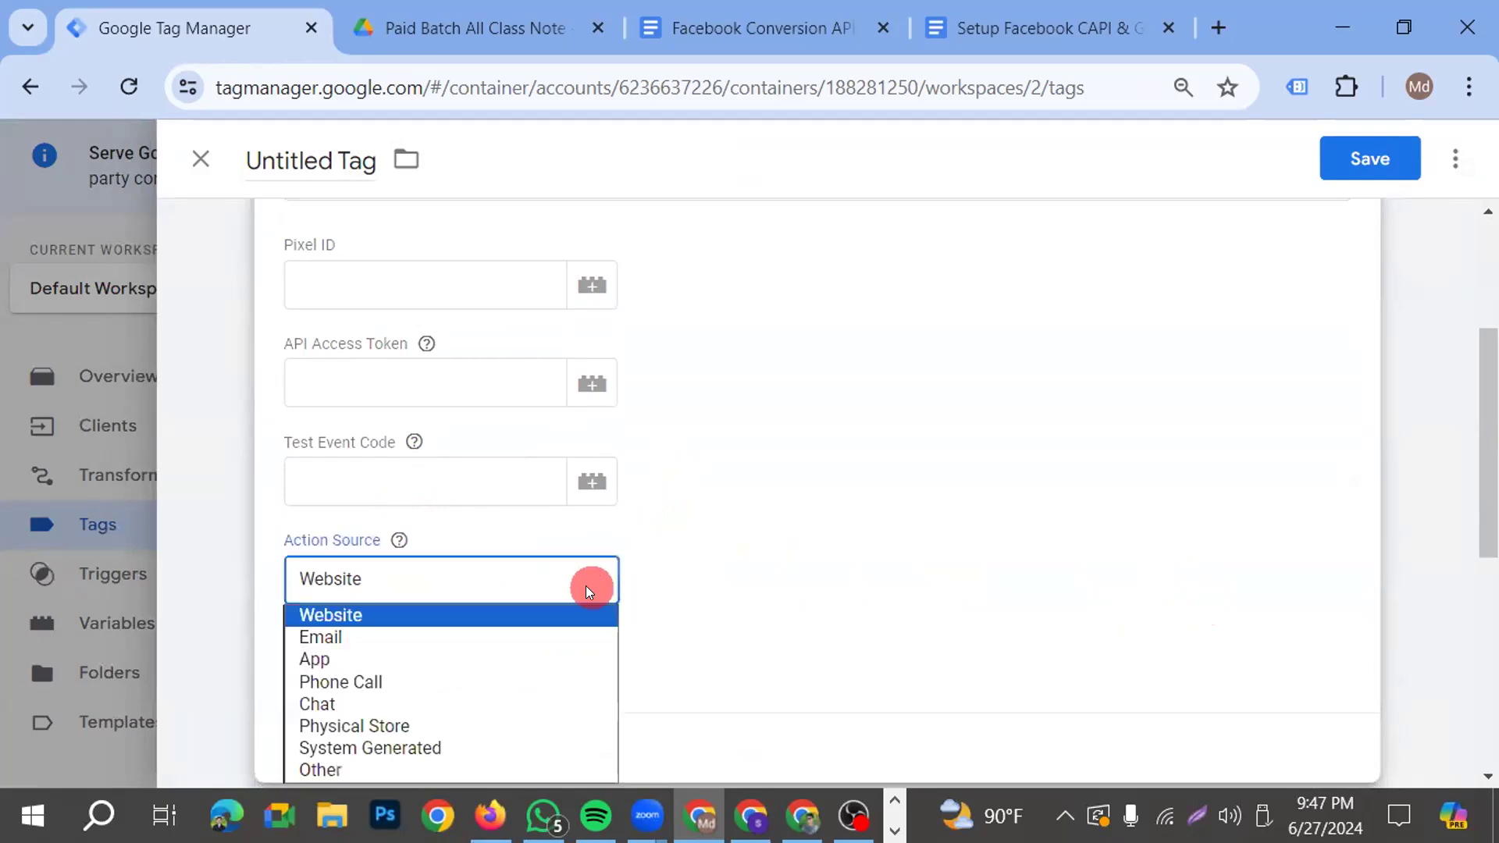
{"action": "left_click", "coordinate": [493, 579]}
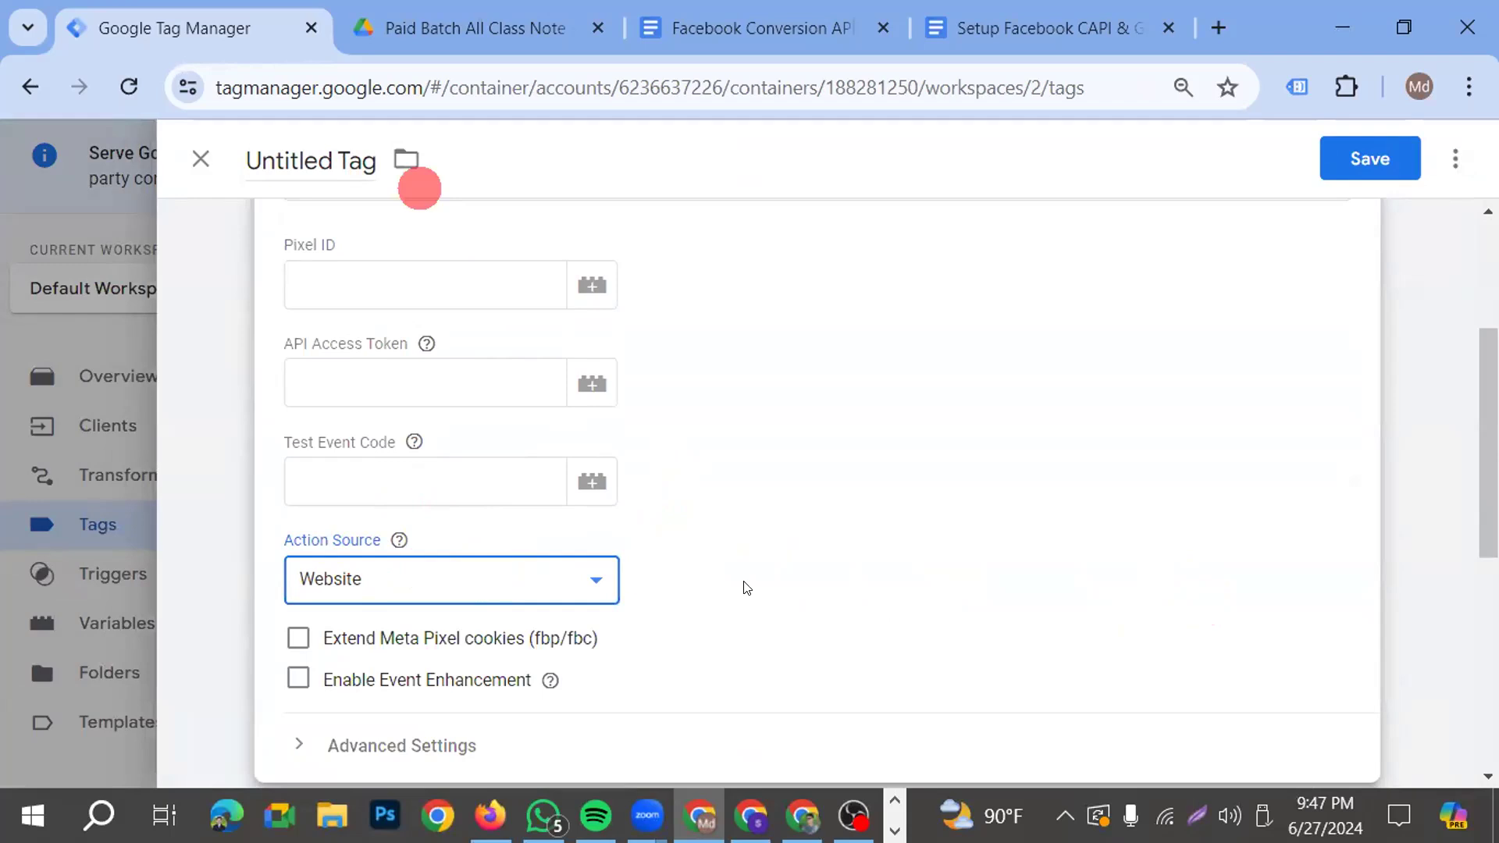
{"action": "left_click", "coordinate": [463, 379]}
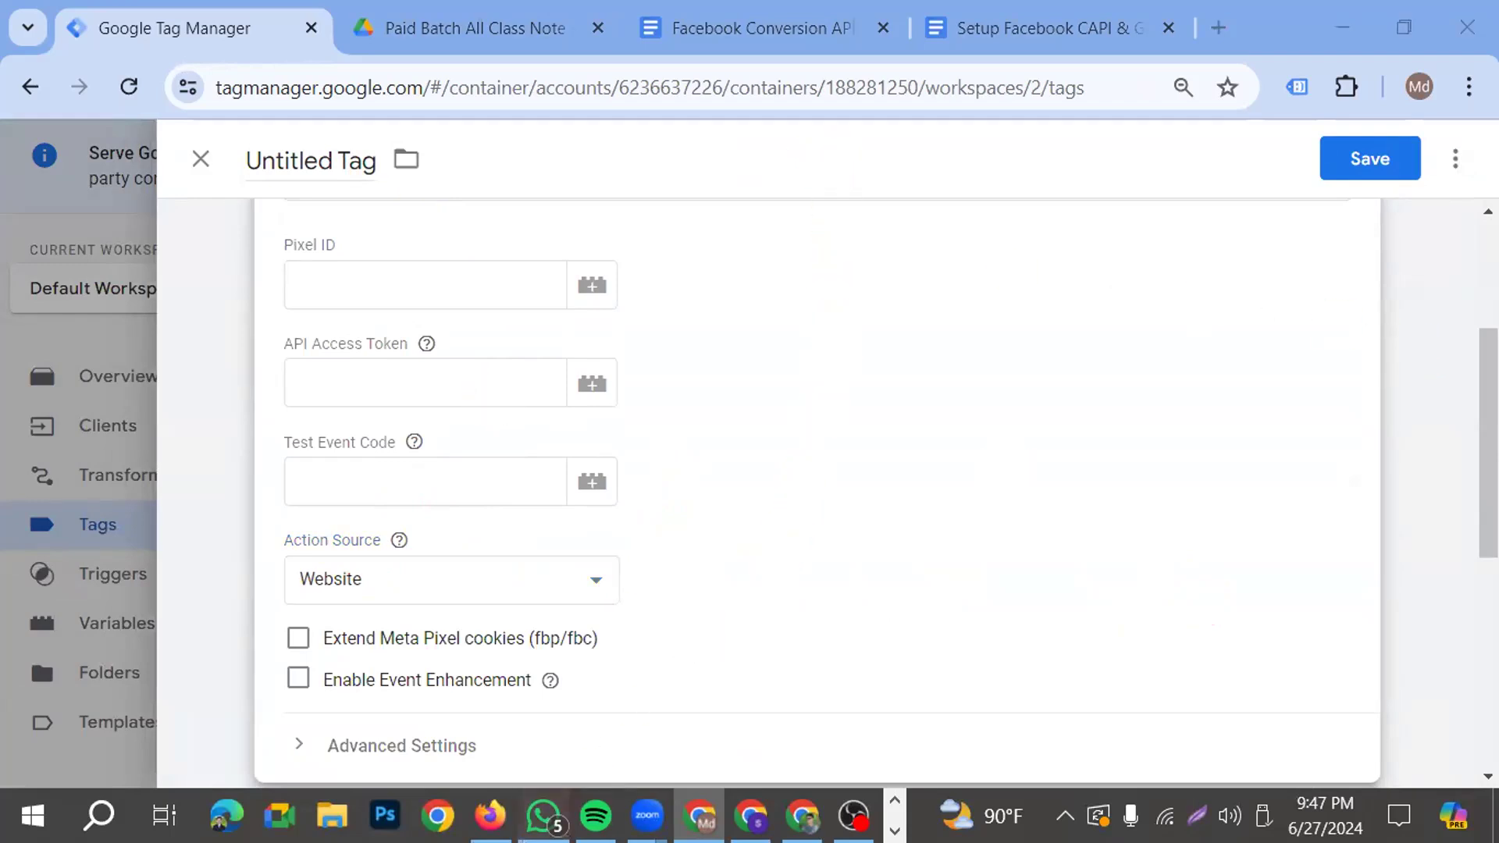
{"action": "left_click", "coordinate": [543, 816]}
{"action": "scroll", "coordinate": [439, 484], "scroll_direction": "down", "scroll_amount": 1}
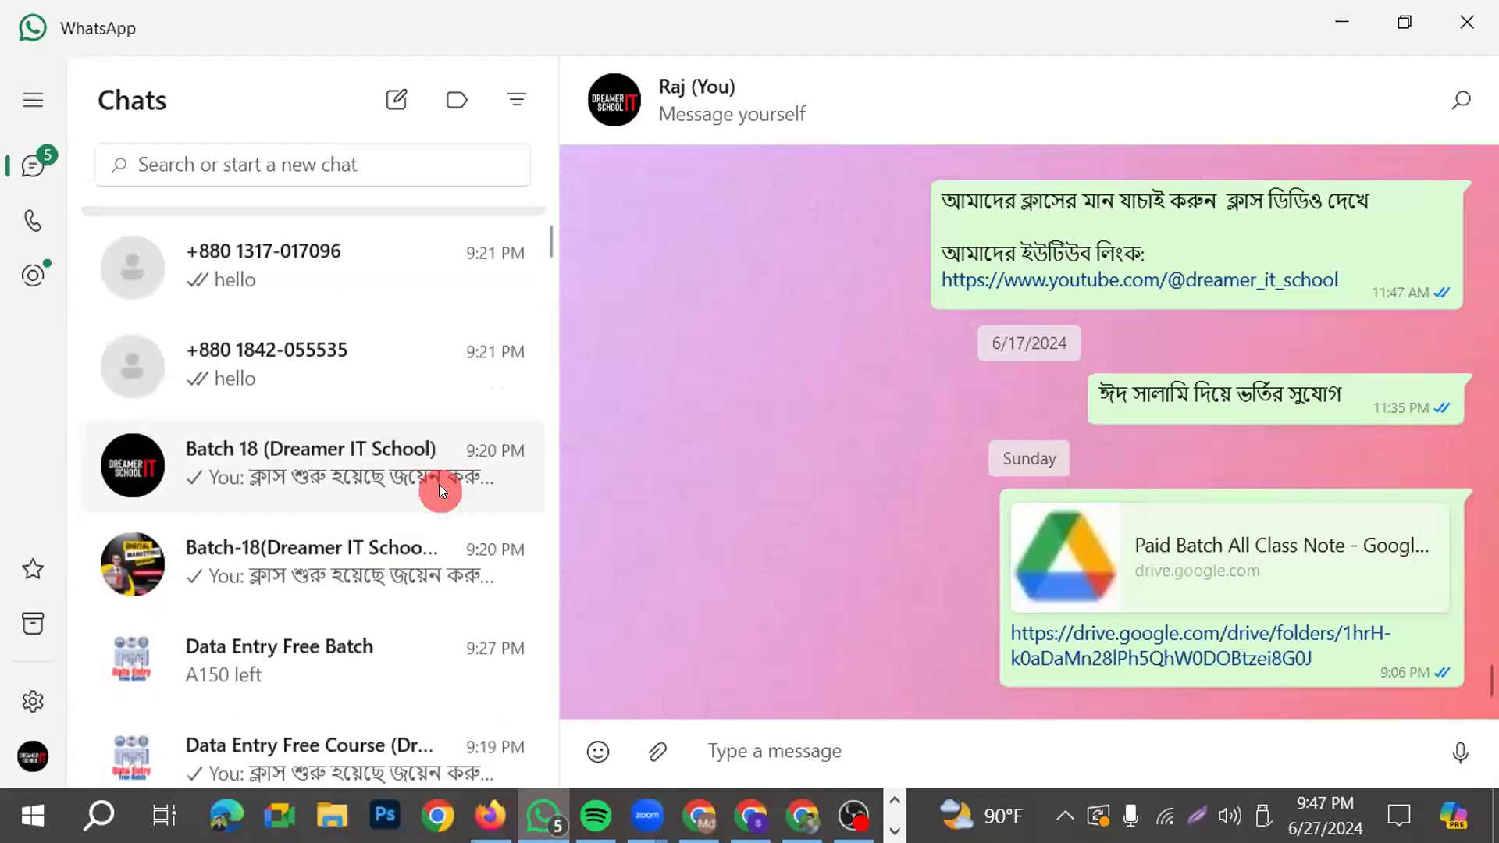
{"action": "scroll", "coordinate": [439, 485], "scroll_direction": "down", "scroll_amount": 5}
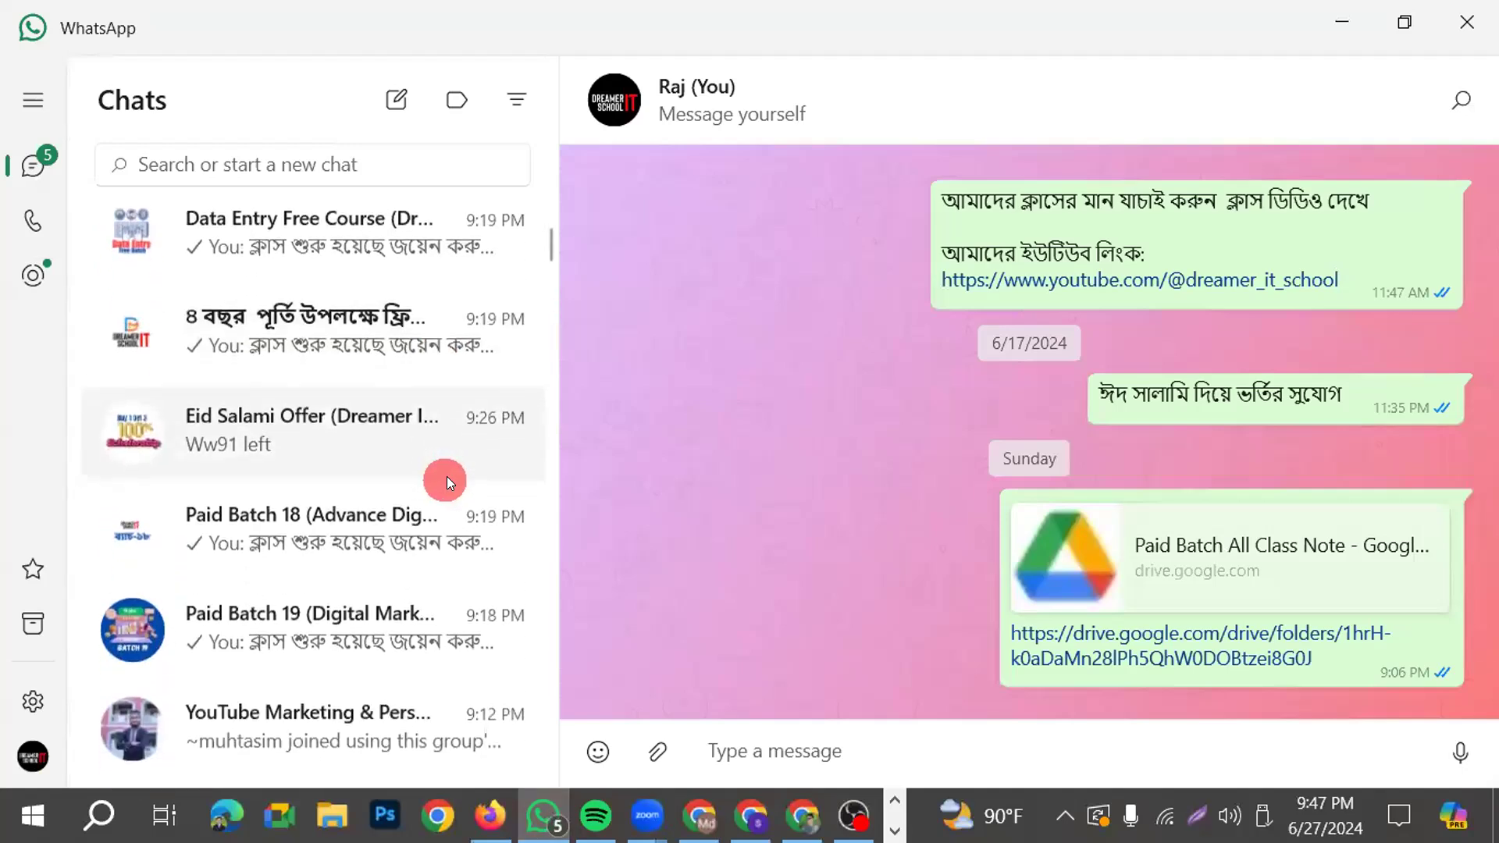
{"action": "scroll", "coordinate": [447, 476], "scroll_direction": "up", "scroll_amount": 3}
{"action": "left_click", "coordinate": [751, 816]}
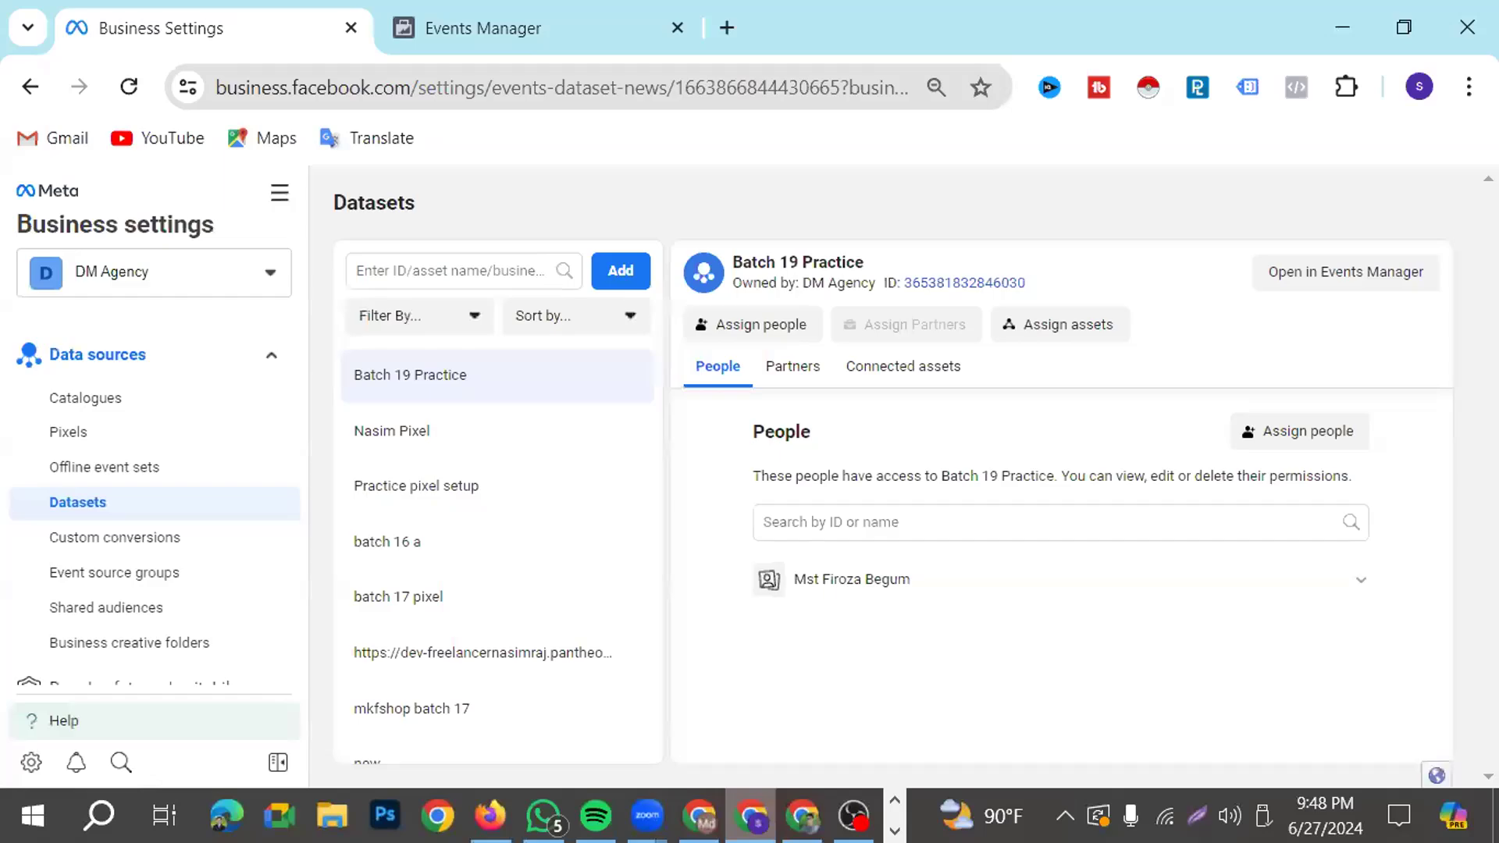
{"action": "left_click", "coordinate": [699, 816]}
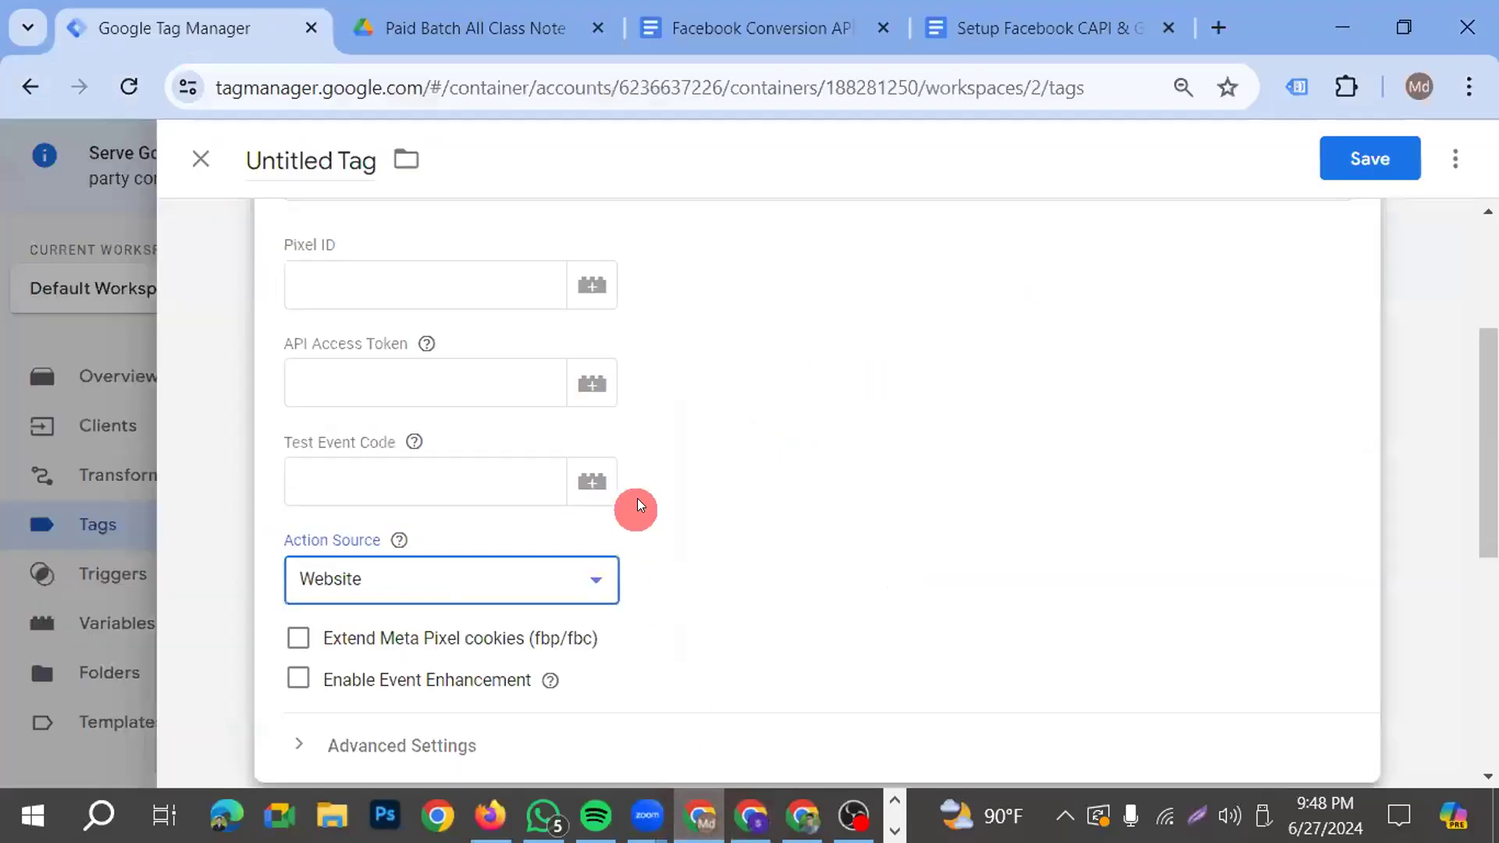
Examine the Pixel ID, API Access Token and Test Event Code fields in the tag configuration
{"action": "scroll", "coordinate": [553, 387], "scroll_direction": "up", "scroll_amount": 2}
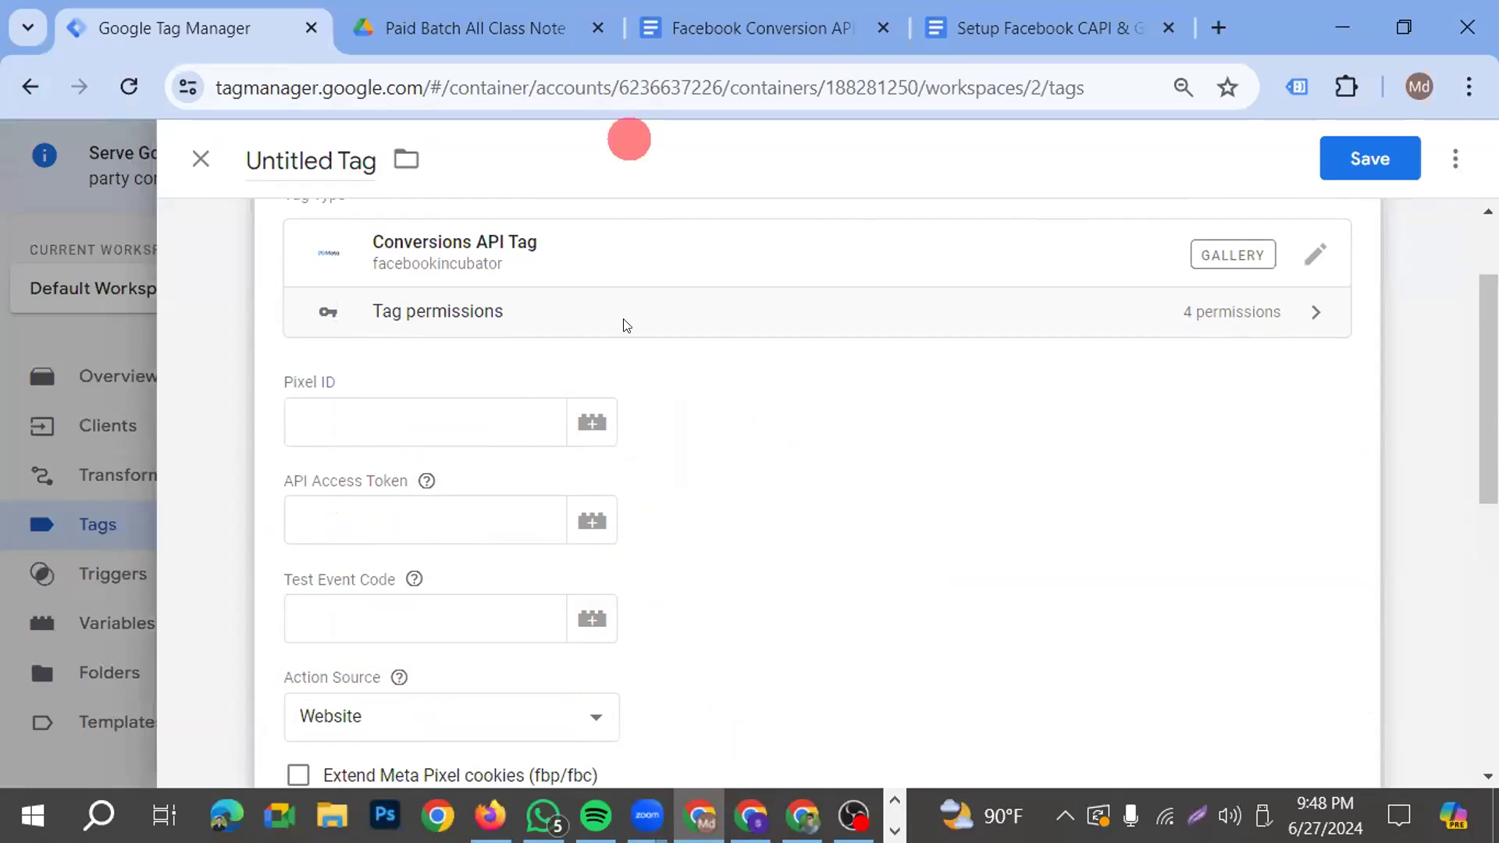
{"action": "left_click", "coordinate": [908, 530]}
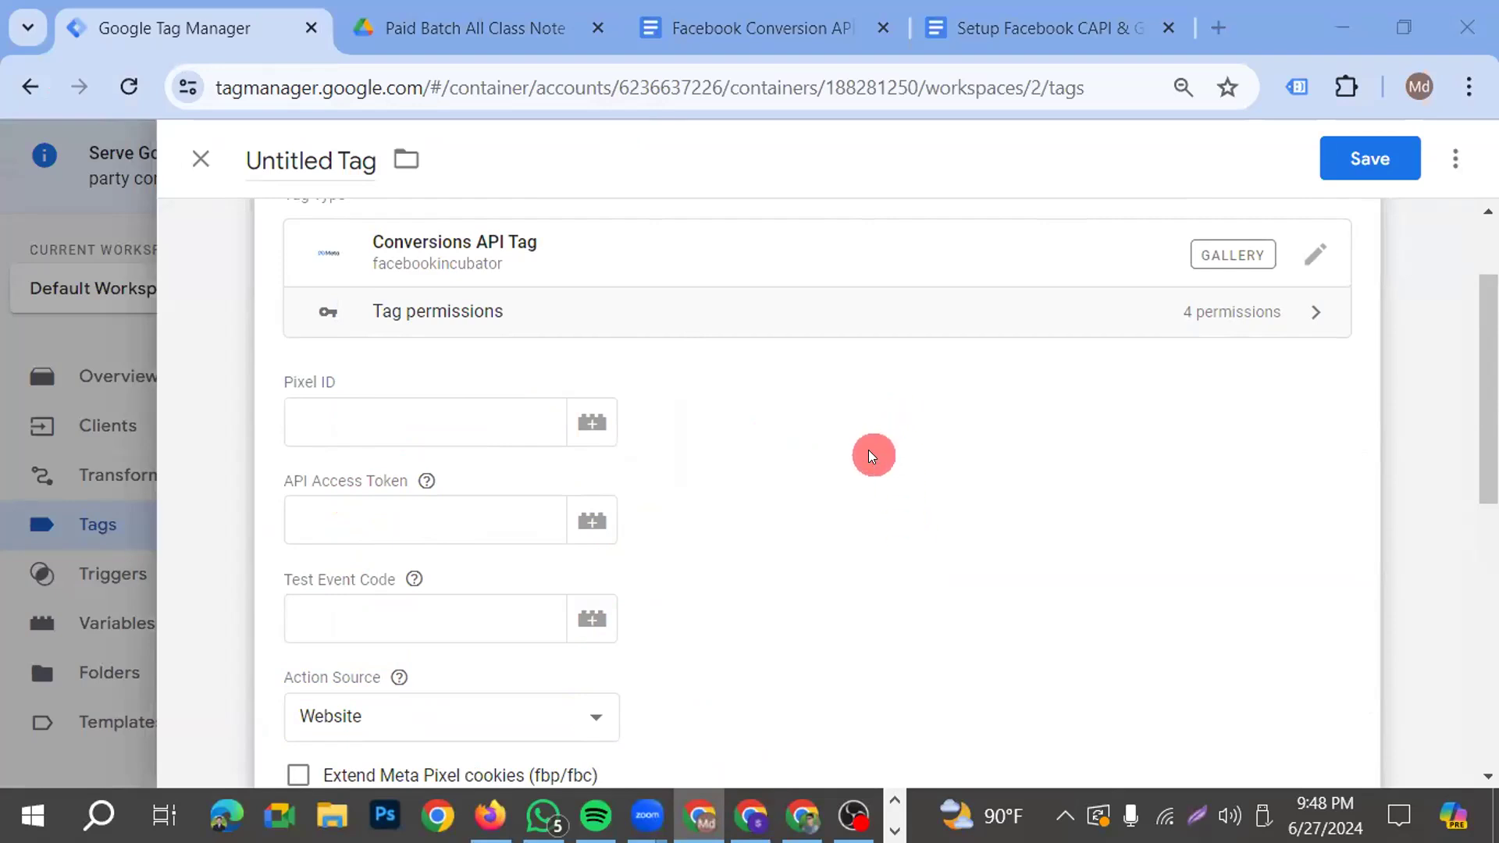
{"action": "scroll", "coordinate": [872, 456], "scroll_direction": "up", "scroll_amount": 2}
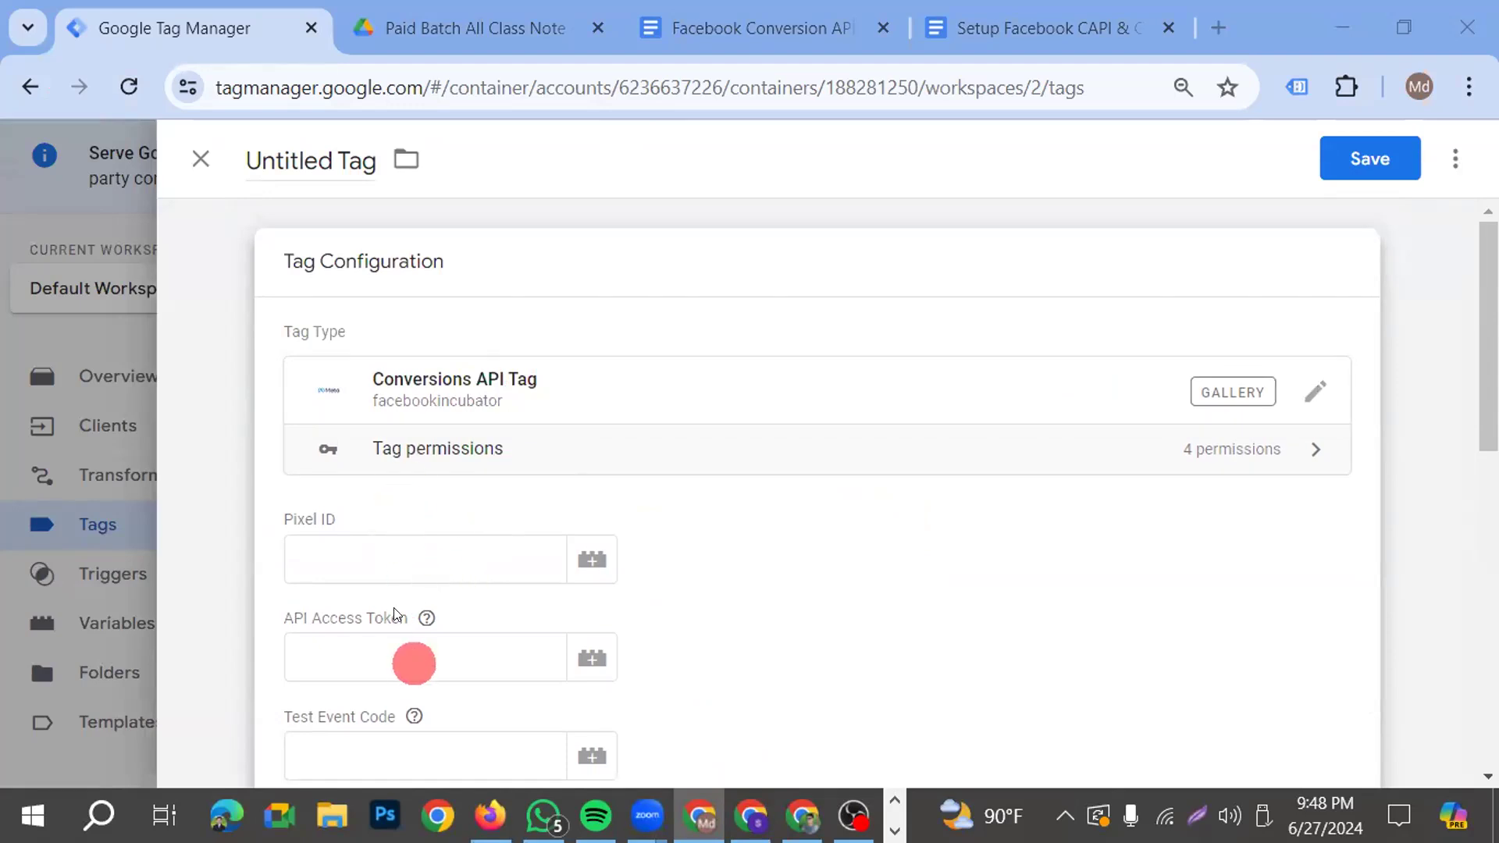
{"action": "left_click", "coordinate": [342, 559]}
{"action": "scroll", "coordinate": [357, 529], "scroll_direction": "down", "scroll_amount": 2}
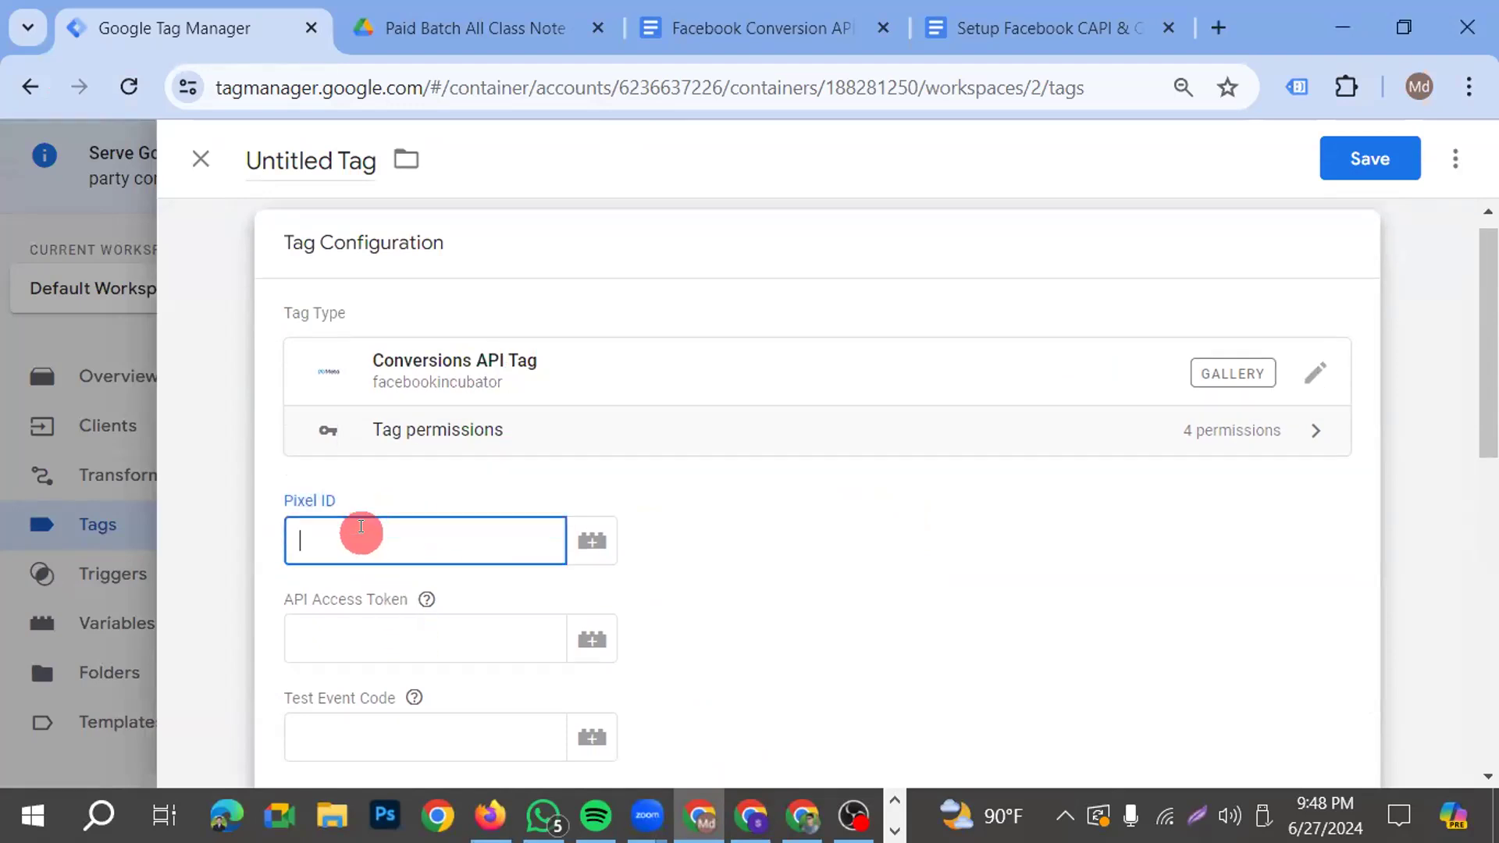
{"action": "left_click", "coordinate": [387, 521]}
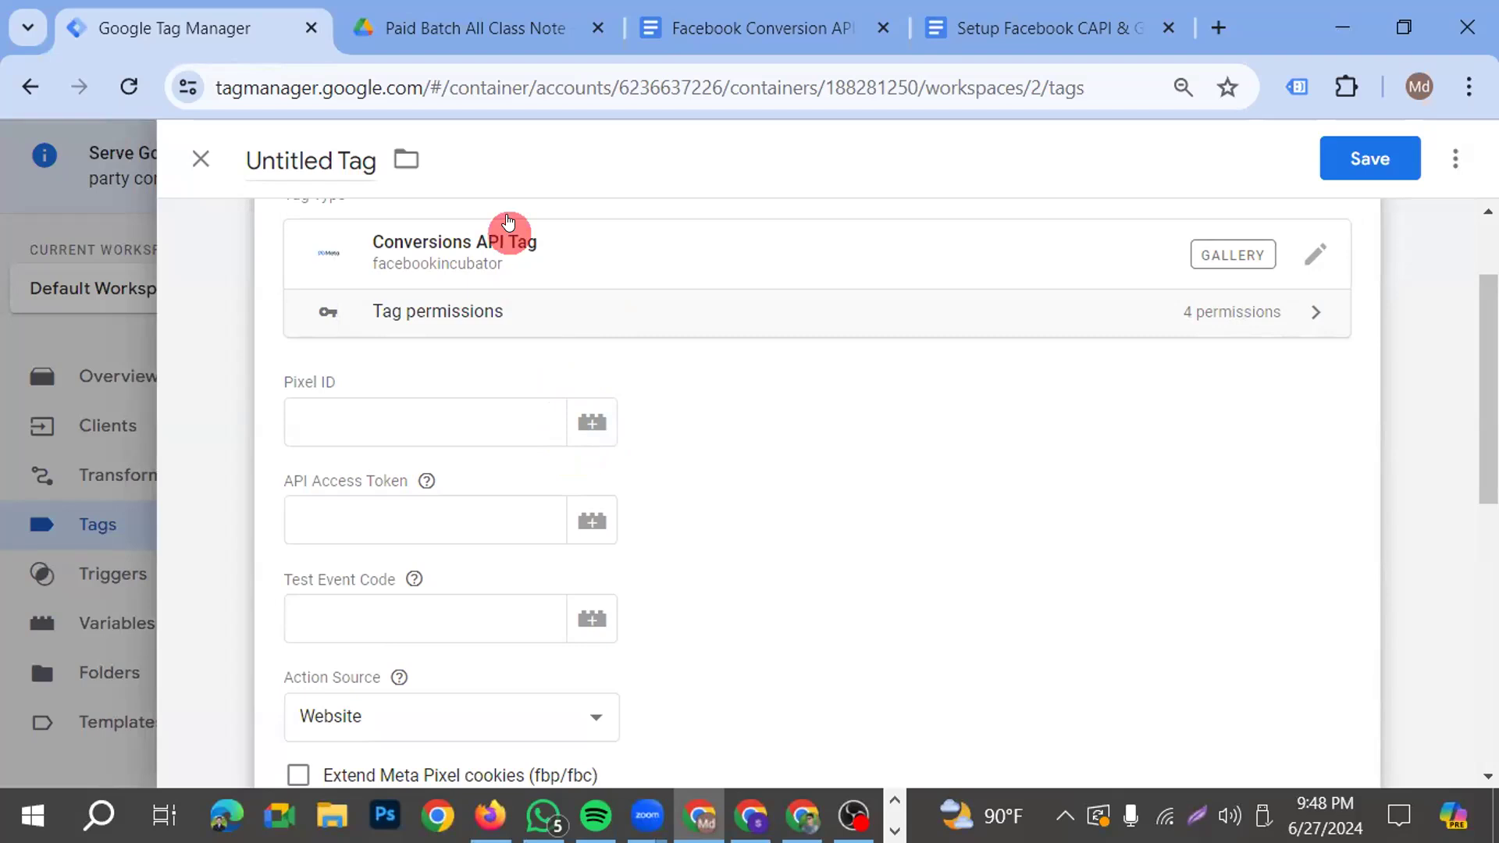
{"action": "left_click", "coordinate": [467, 412]}
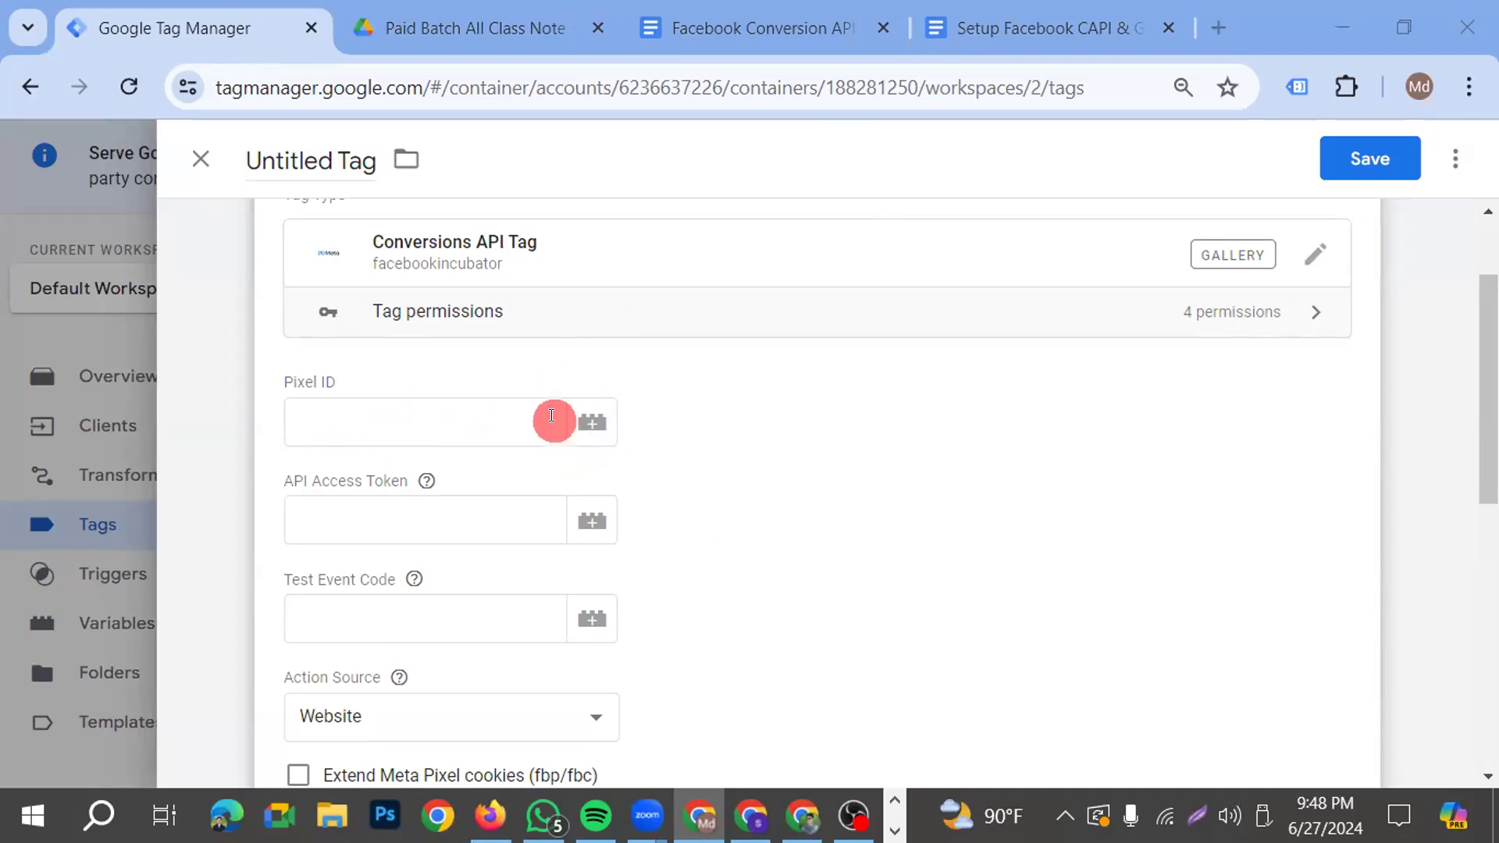
{"action": "left_click", "coordinate": [431, 411]}
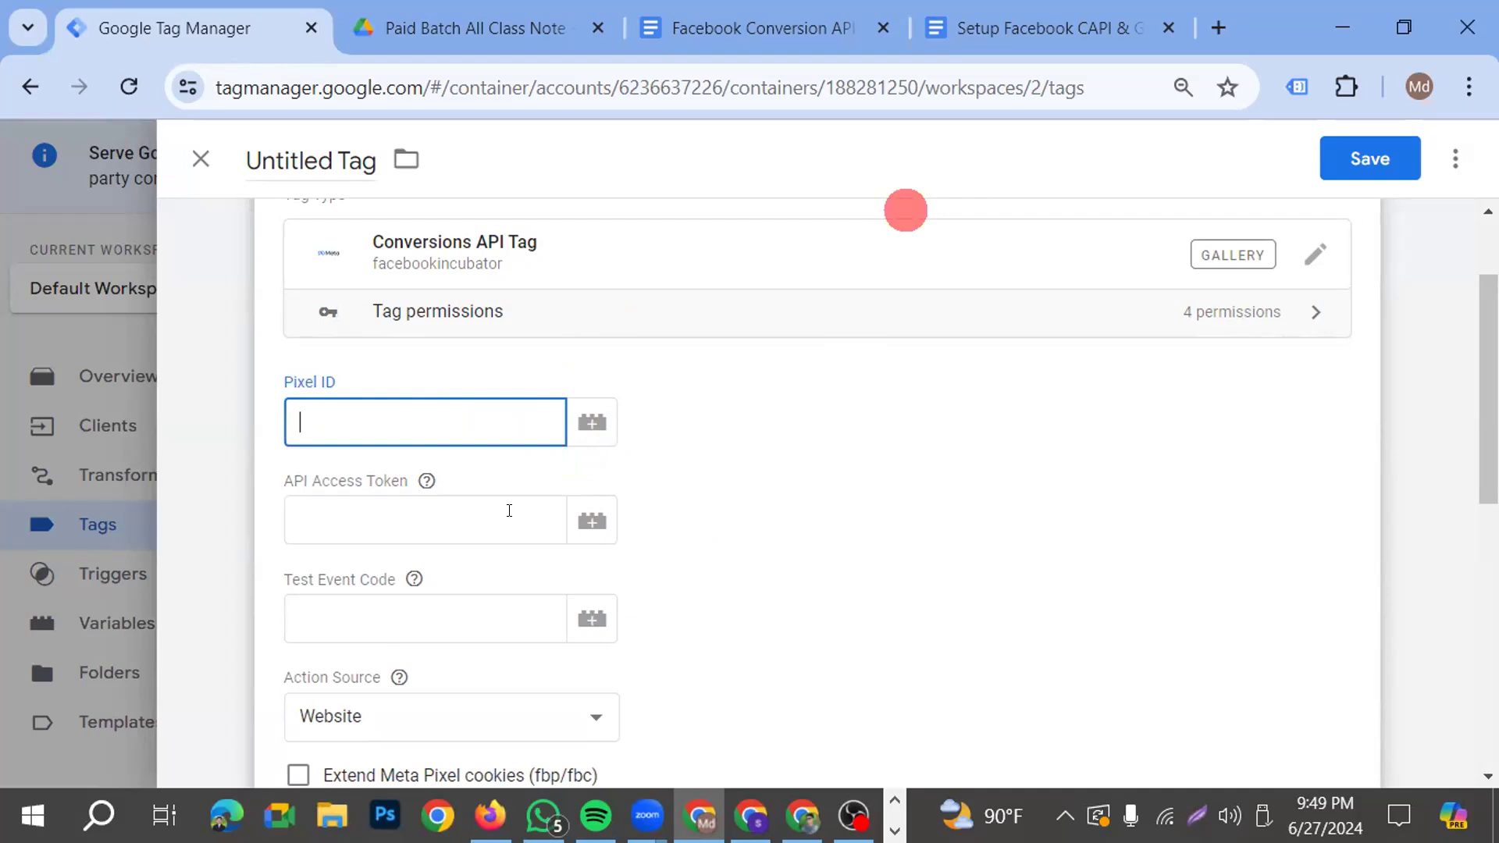
{"action": "left_click", "coordinate": [318, 386]}
Switch to Meta Business Settings and open the Batch 19 Practice dataset's settings in Events Manager
{"action": "left_click", "coordinate": [751, 816]}
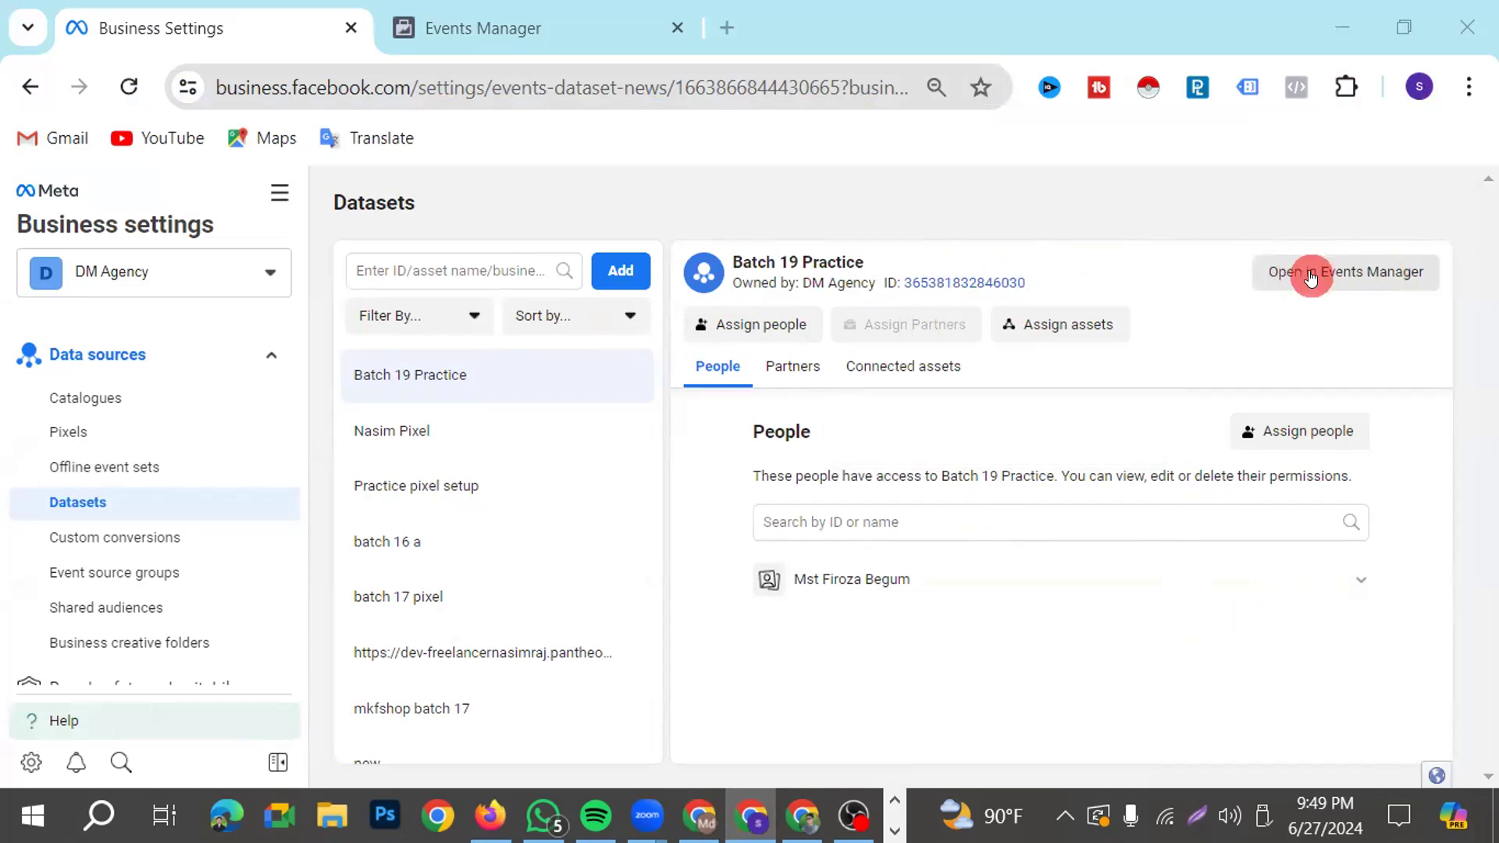
{"action": "left_click", "coordinate": [1313, 279]}
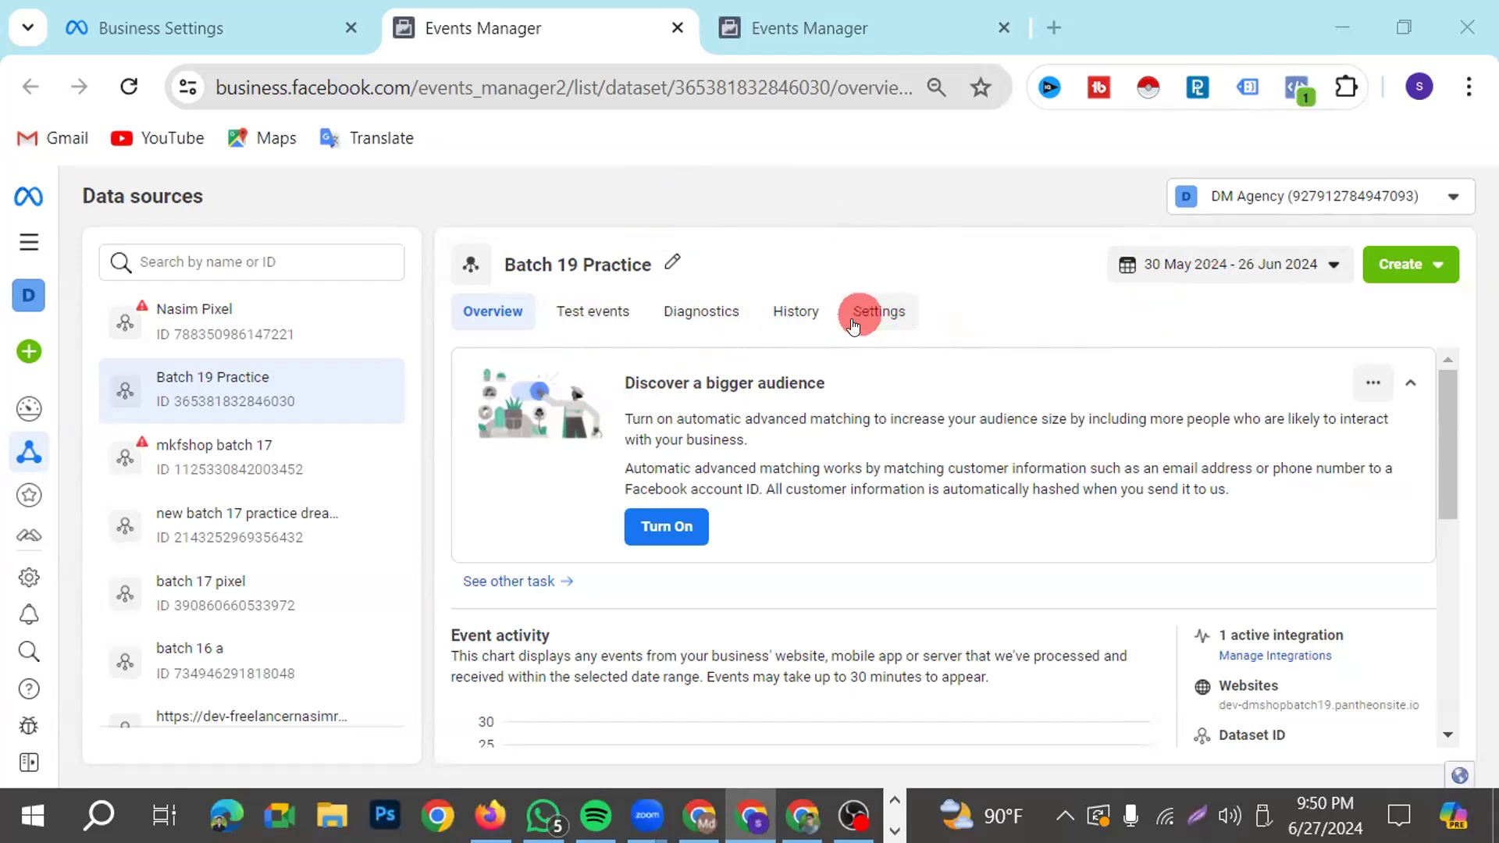
{"action": "left_click", "coordinate": [876, 312]}
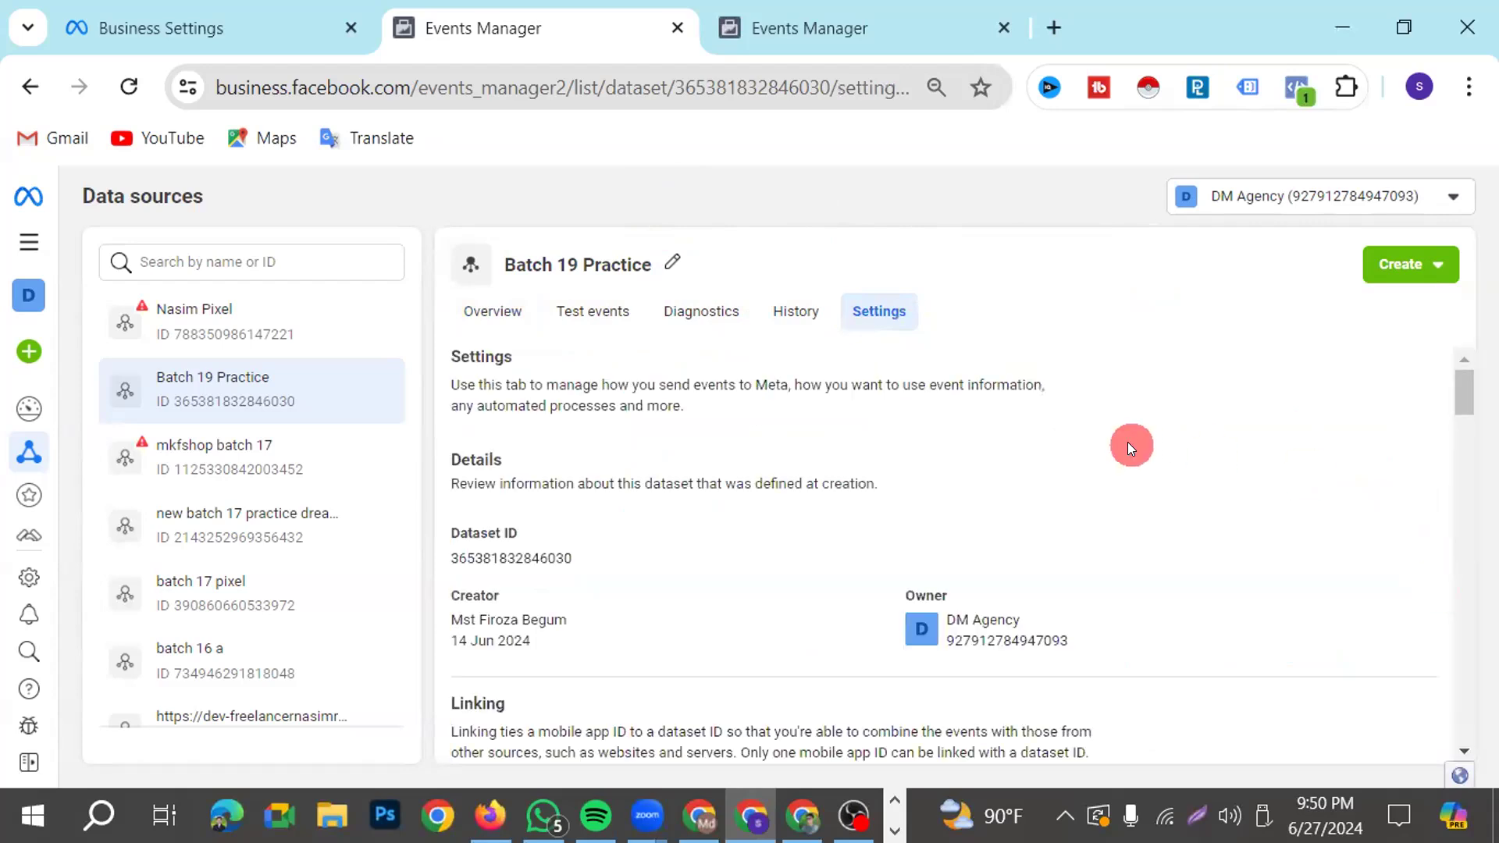
Examine the dataset's settings, including the Conversions API direct integration section and the ad account ID under Sharing
{"action": "scroll", "coordinate": [911, 415], "scroll_direction": "down", "scroll_amount": 3}
{"action": "scroll", "coordinate": [846, 426], "scroll_direction": "down", "scroll_amount": 5}
{"action": "scroll", "coordinate": [842, 421], "scroll_direction": "down", "scroll_amount": 6}
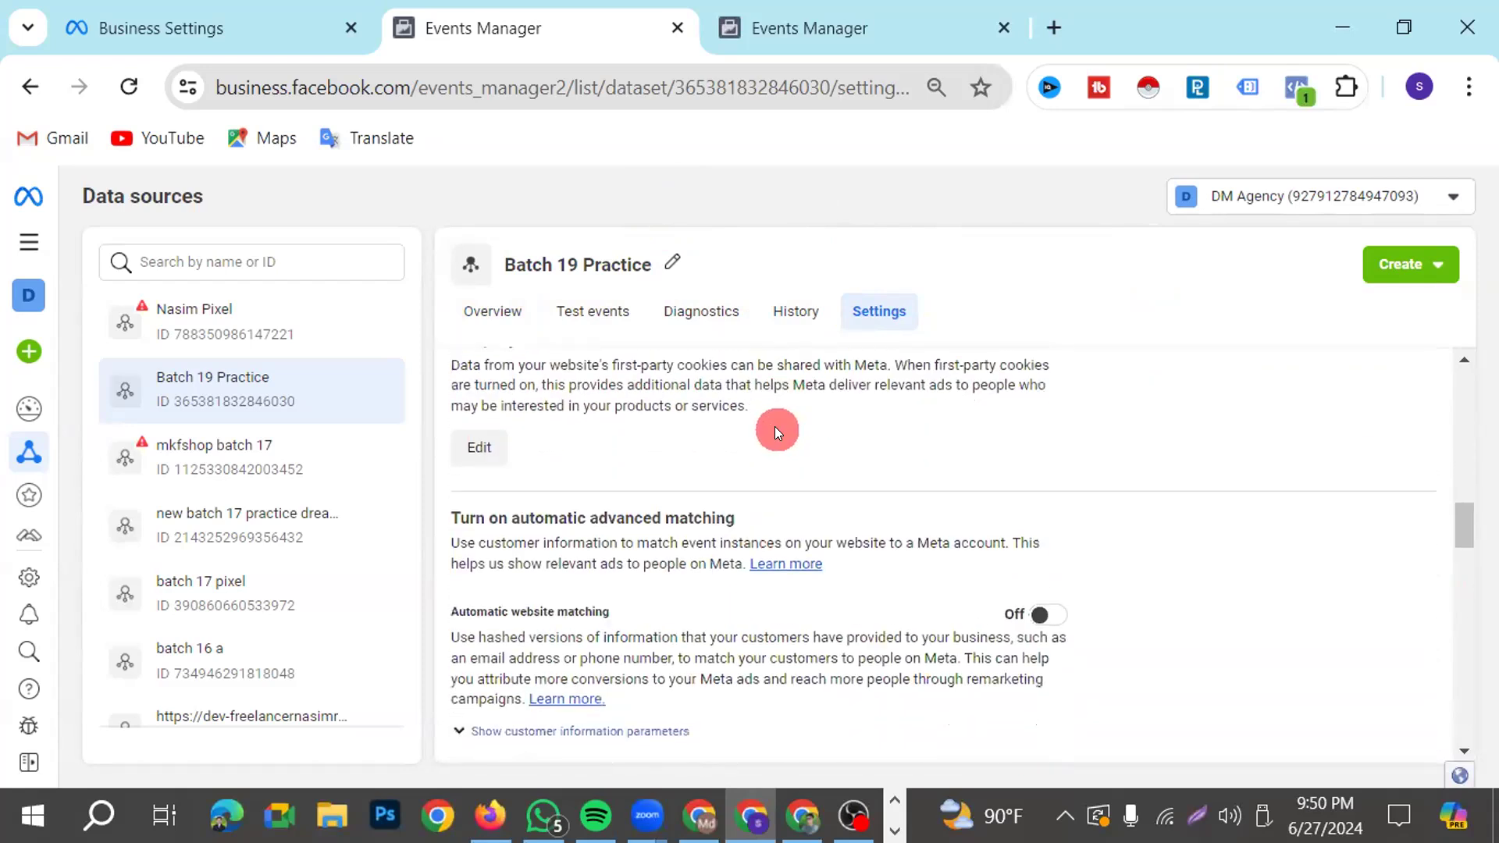
{"action": "scroll", "coordinate": [775, 426], "scroll_direction": "down", "scroll_amount": 9}
{"action": "scroll", "coordinate": [768, 430], "scroll_direction": "down", "scroll_amount": 3}
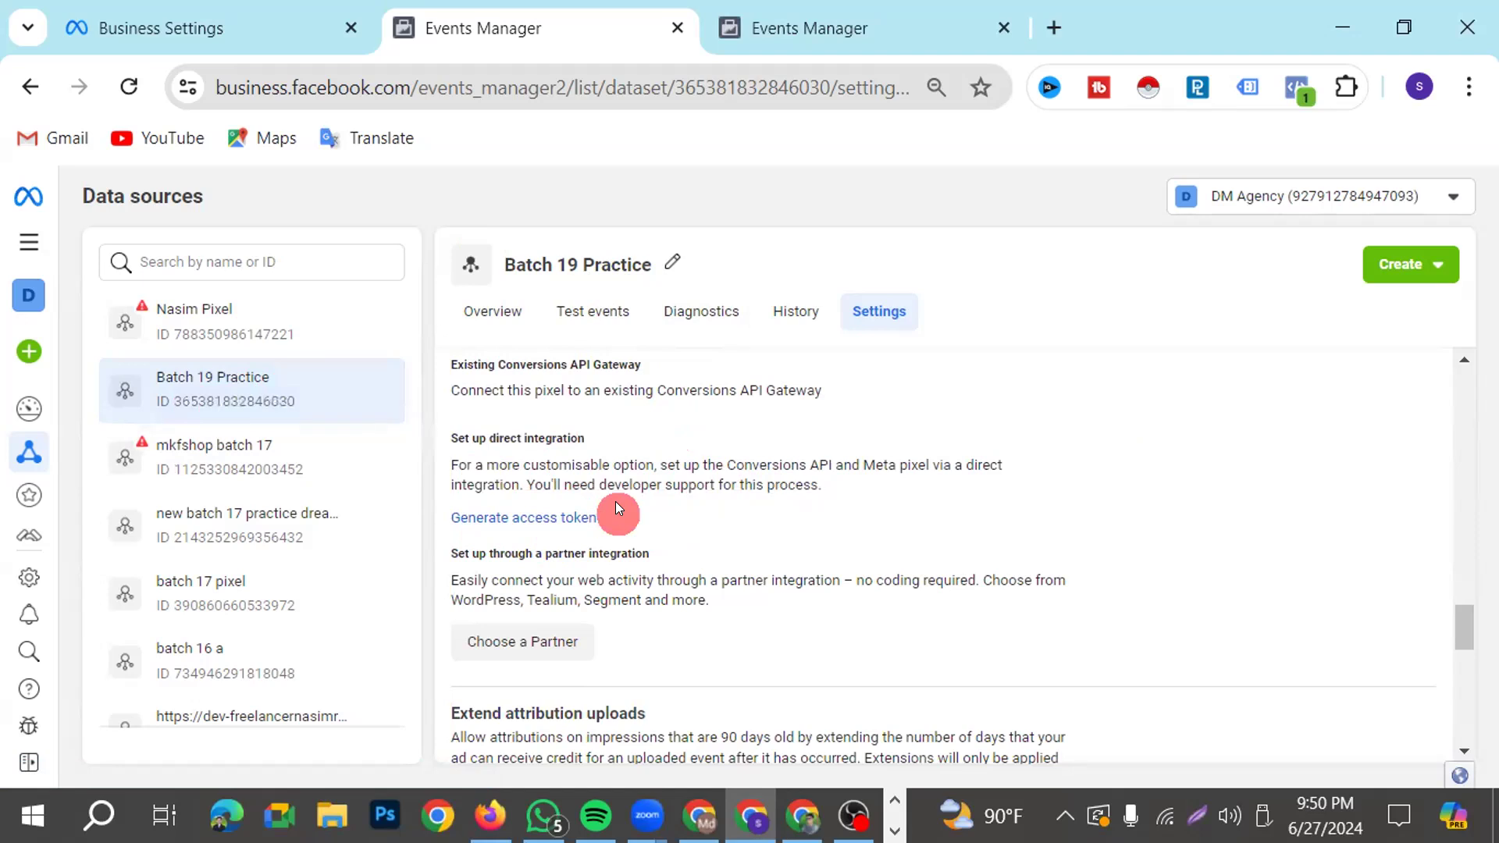
{"action": "scroll", "coordinate": [687, 500], "scroll_direction": "up", "scroll_amount": 10}
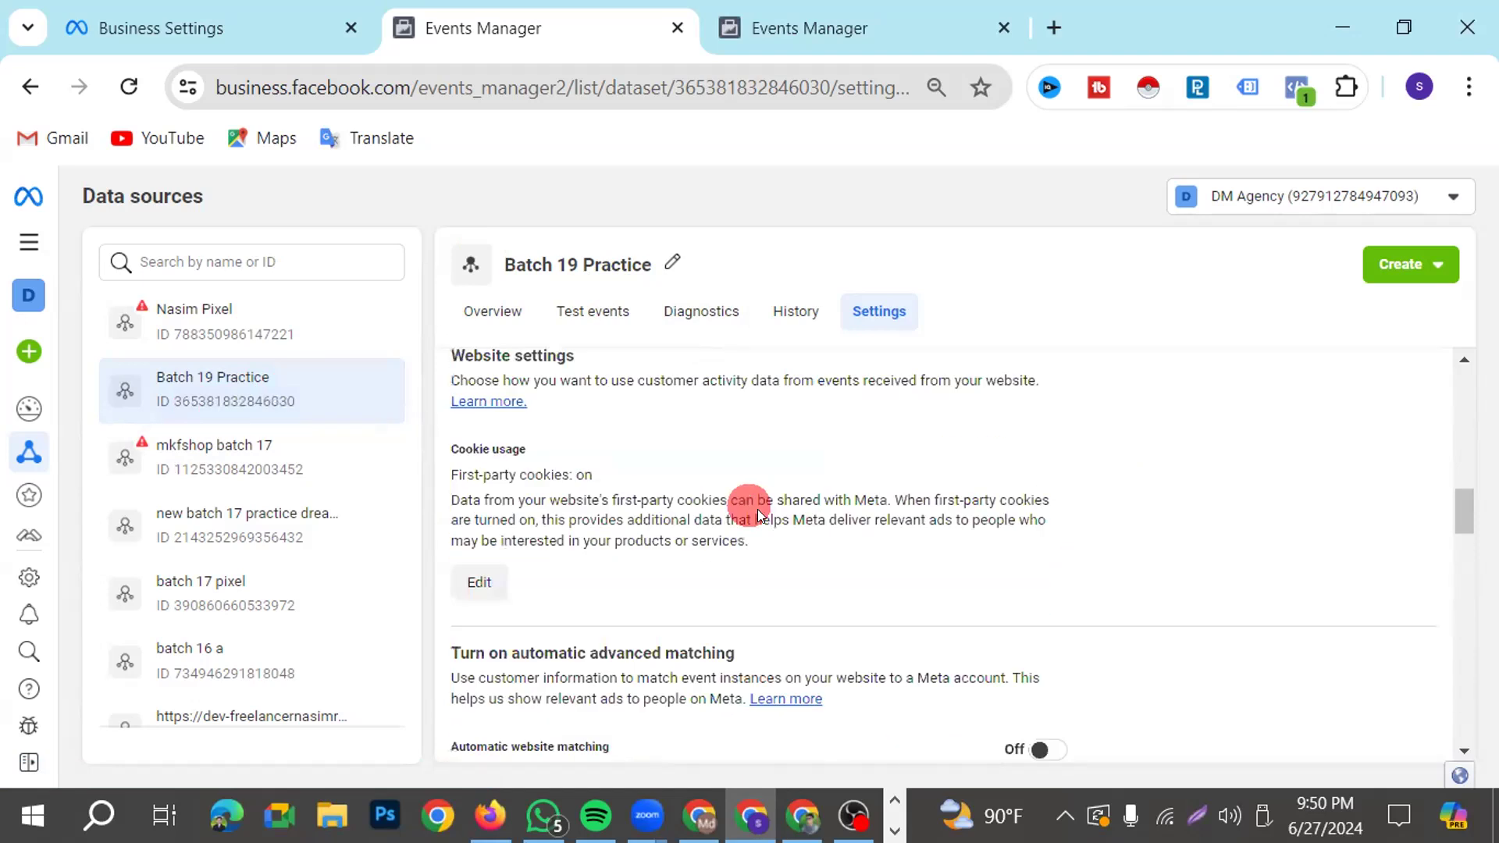
{"action": "scroll", "coordinate": [754, 509], "scroll_direction": "up", "scroll_amount": 2}
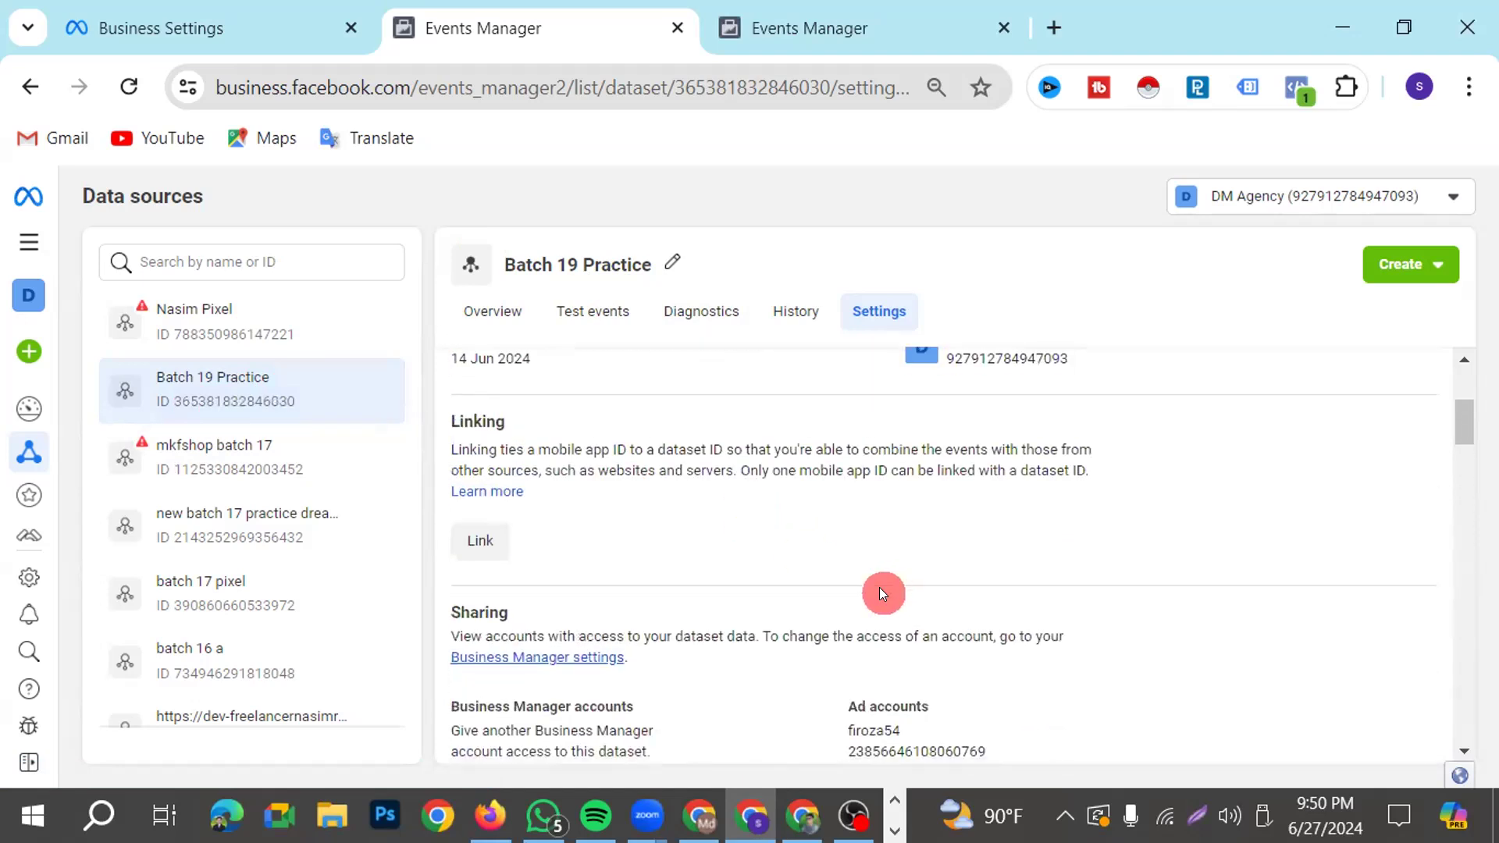
{"action": "scroll", "coordinate": [937, 609], "scroll_direction": "down", "scroll_amount": 2}
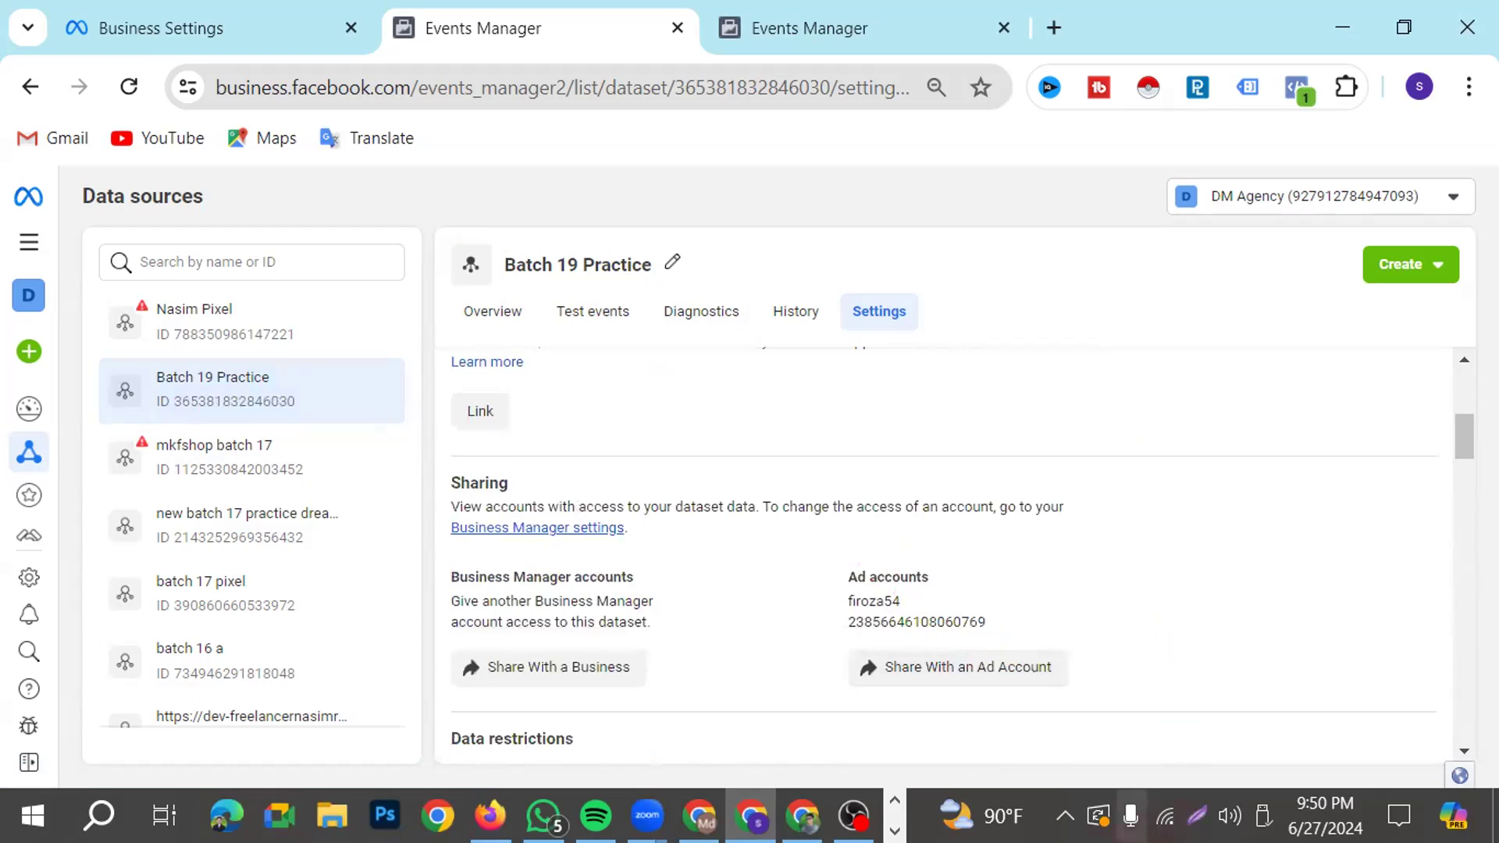
{"action": "left_click_drag", "start_coordinate": [849, 622], "coordinate": [1038, 615]}
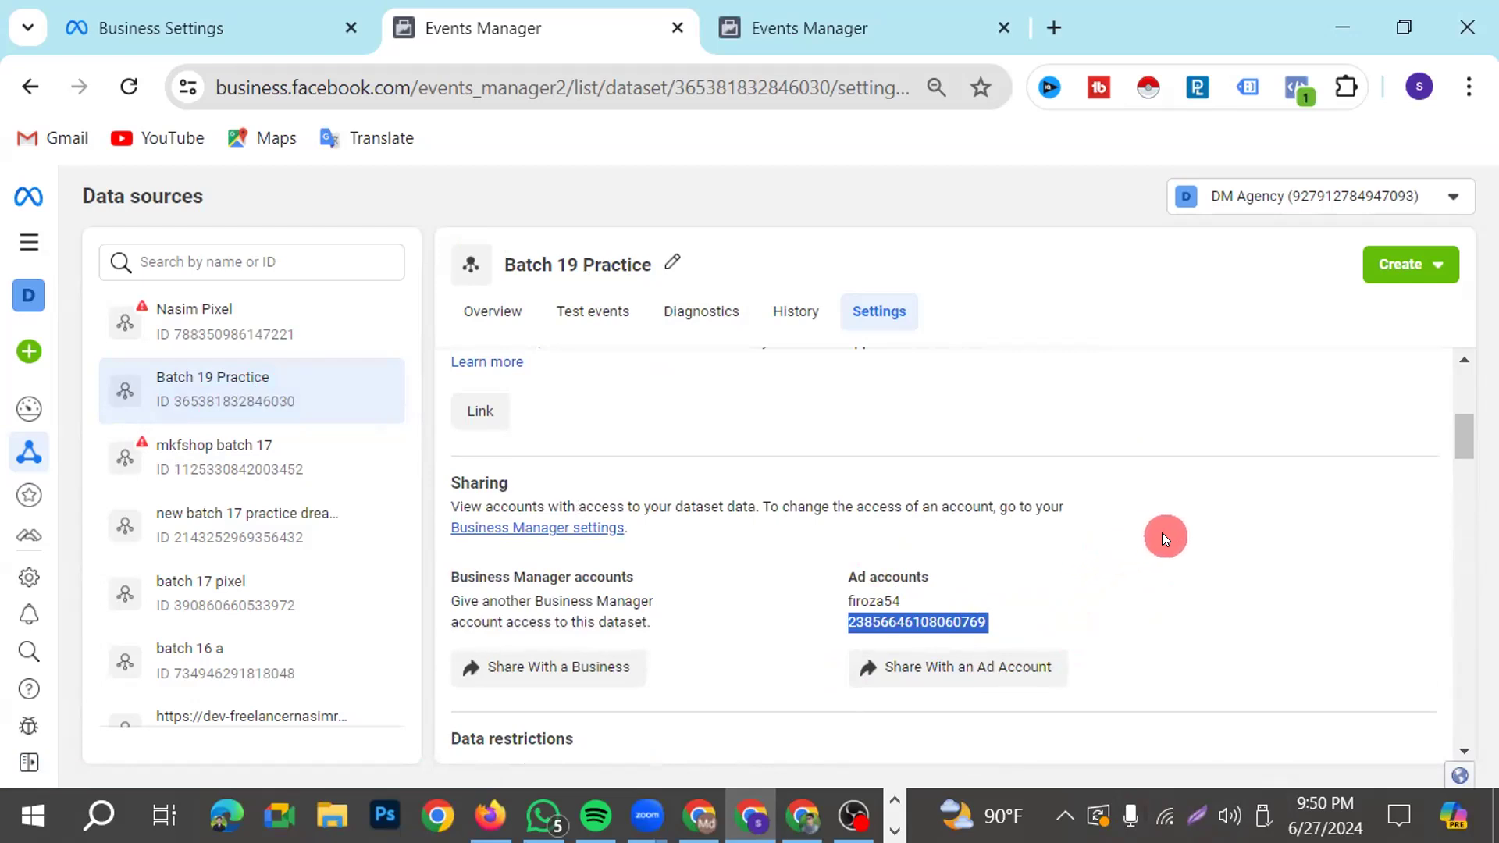
Select the full Dataset ID in the details of the Batch 19 Practice dataset
{"action": "scroll", "coordinate": [851, 549], "scroll_direction": "up", "scroll_amount": 5}
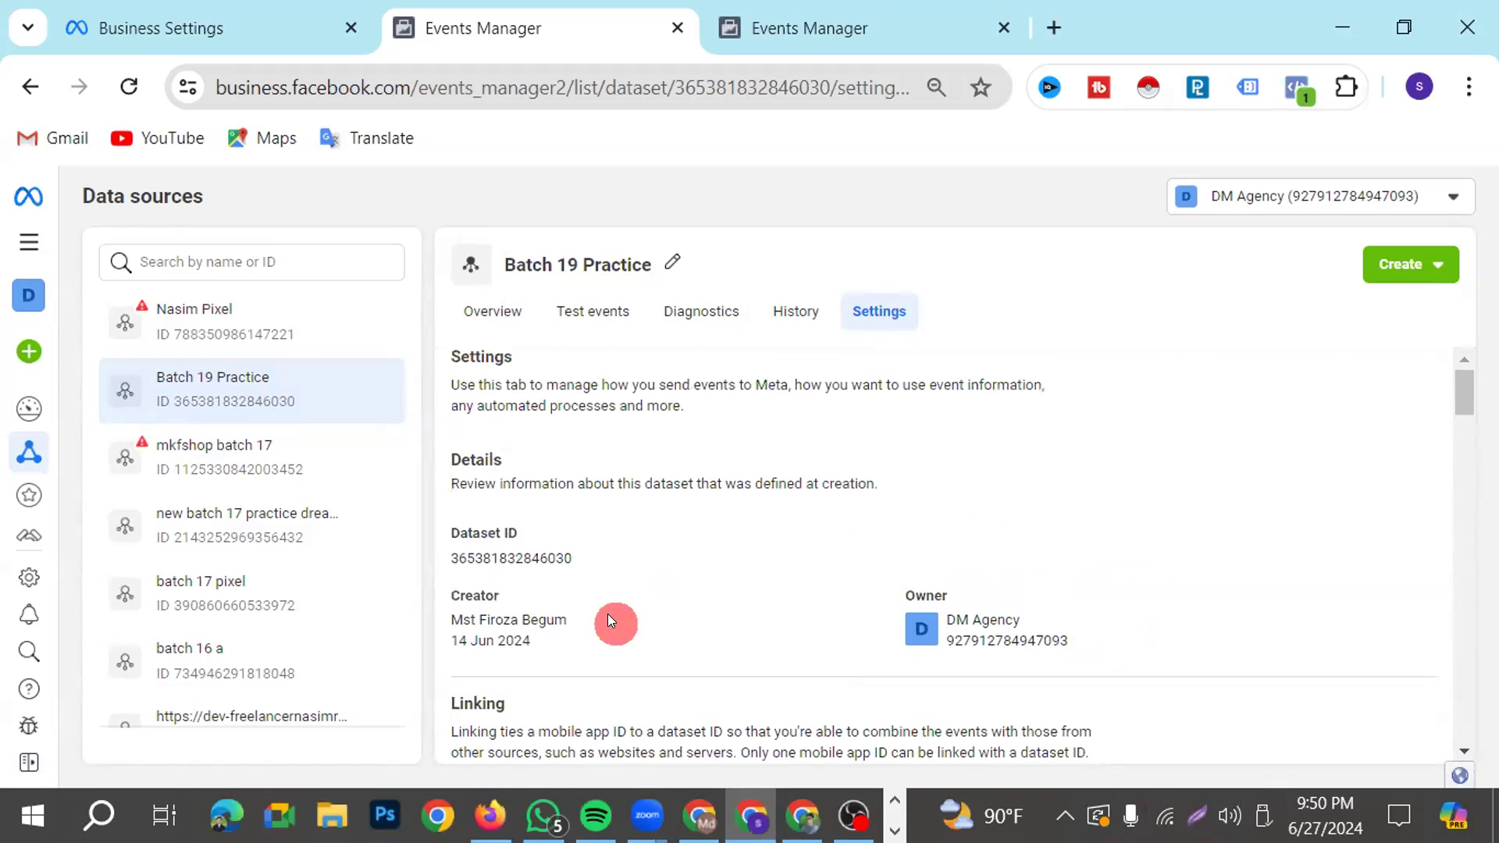
{"action": "left_click_drag", "start_coordinate": [607, 557], "coordinate": [339, 560]}
{"action": "left_click", "coordinate": [445, 559]}
{"action": "key", "text": "ctrl+c"}
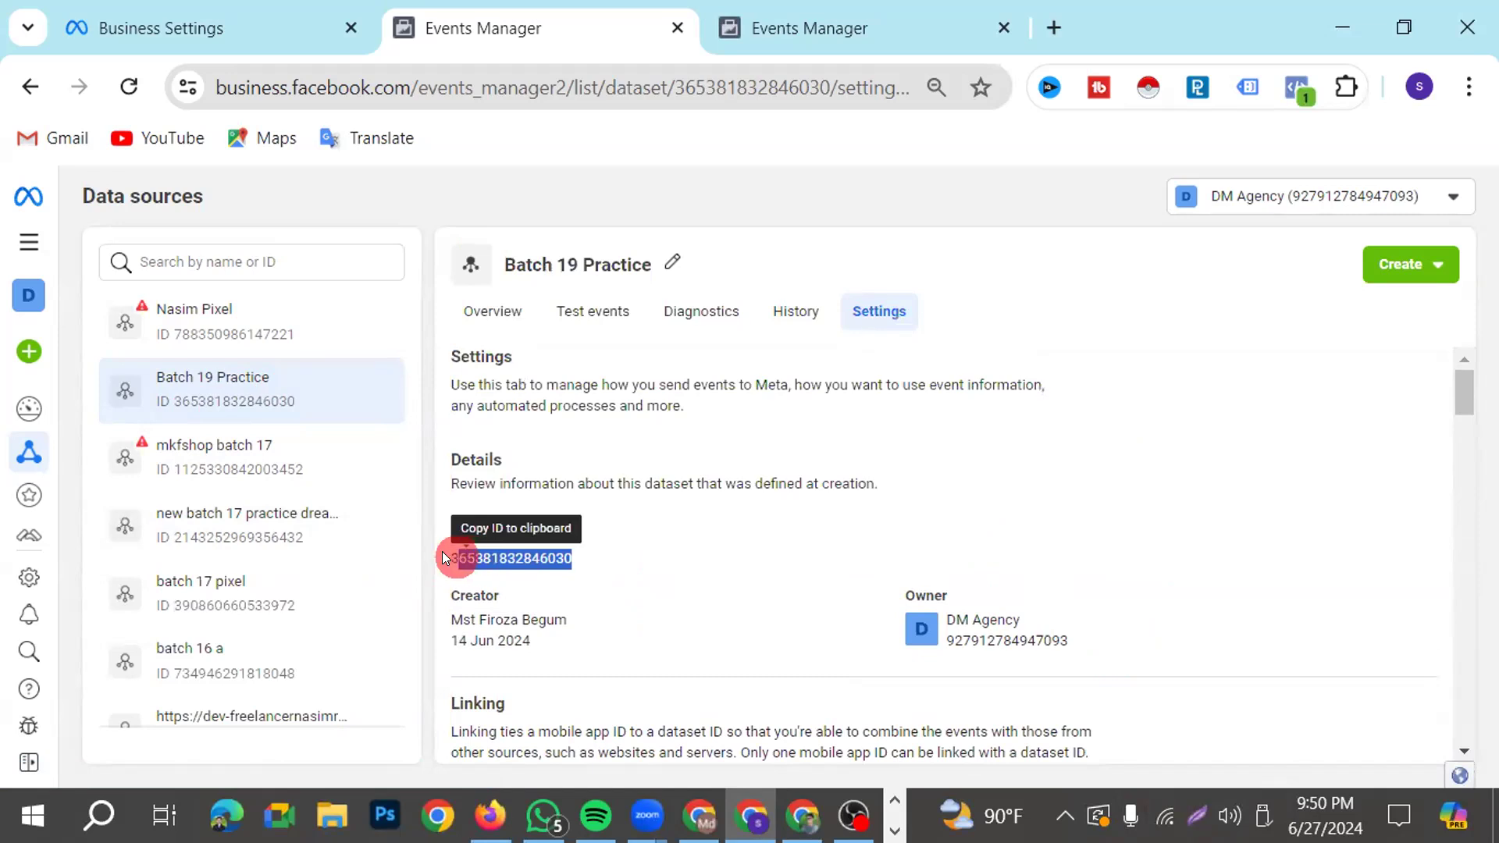
{"action": "left_click", "coordinate": [1237, 485]}
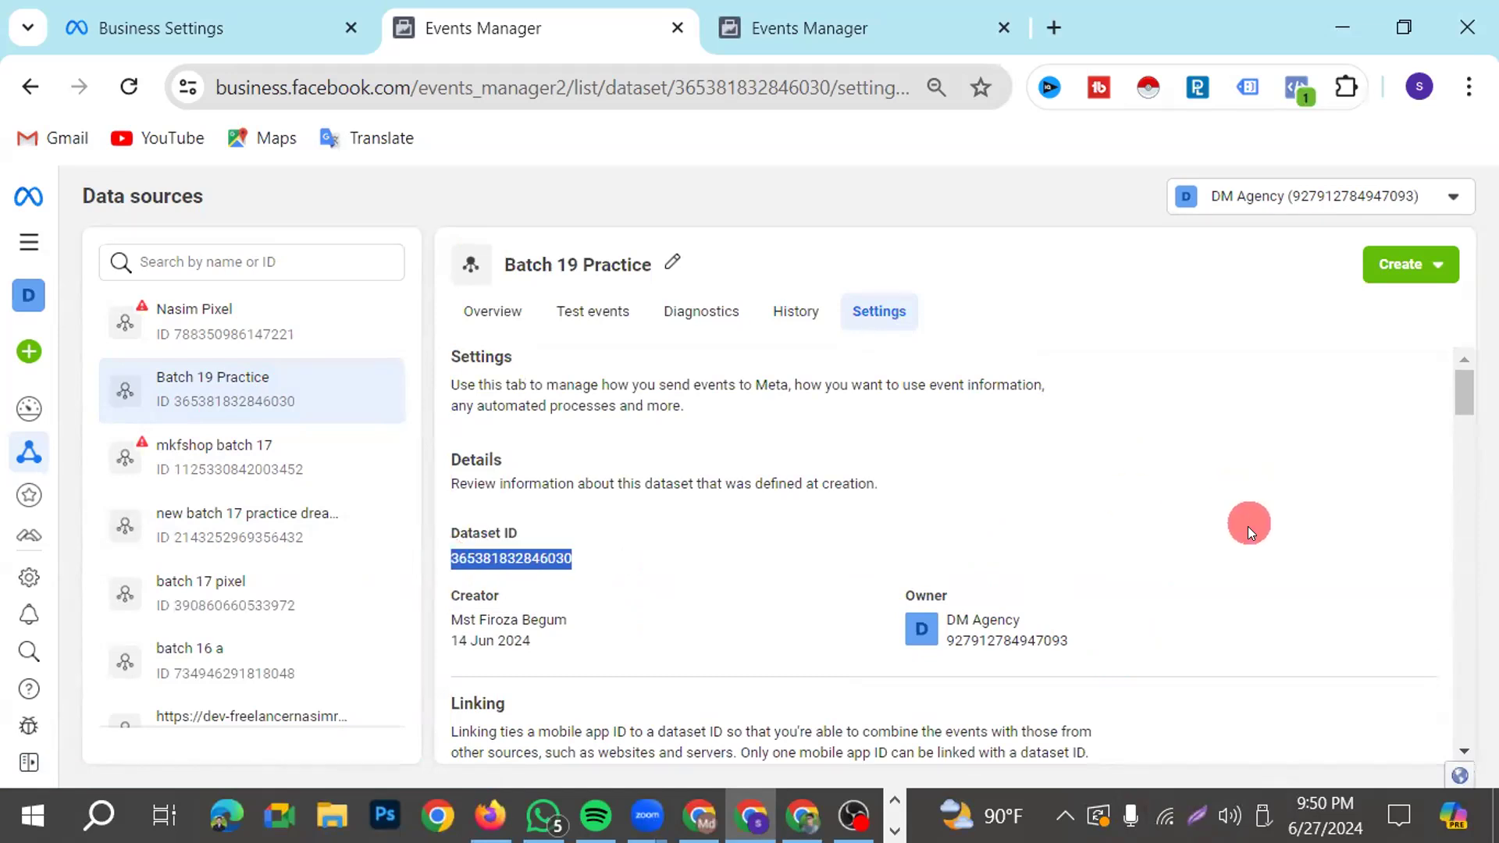
Close the duplicate Events Manager tab showing the Batch 19 Practice overview and return to the tab with the dataset's settings
{"action": "left_click", "coordinate": [584, 47]}
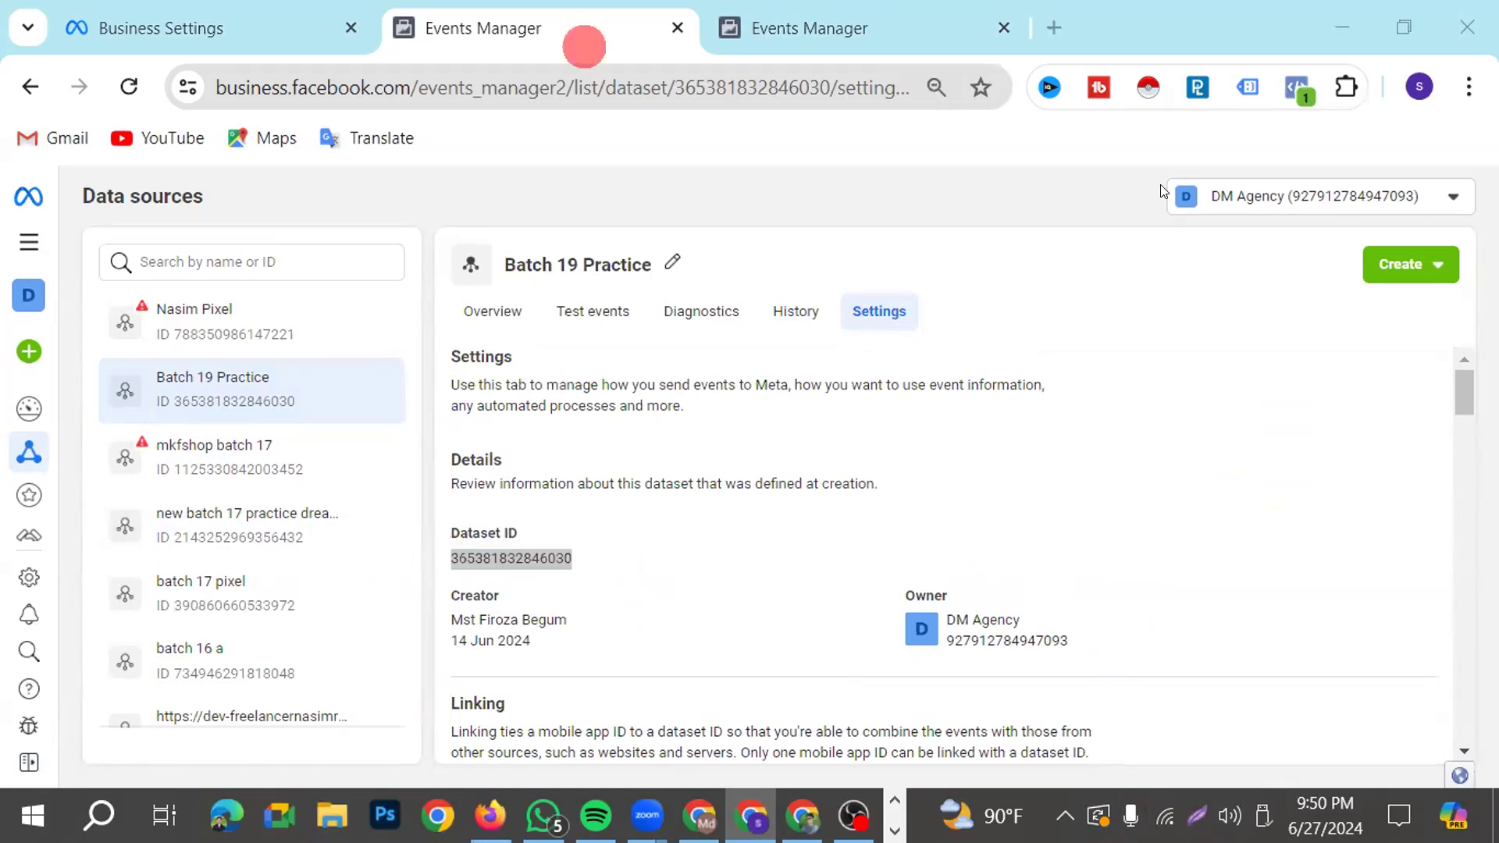
{"action": "left_click", "coordinate": [139, 39]}
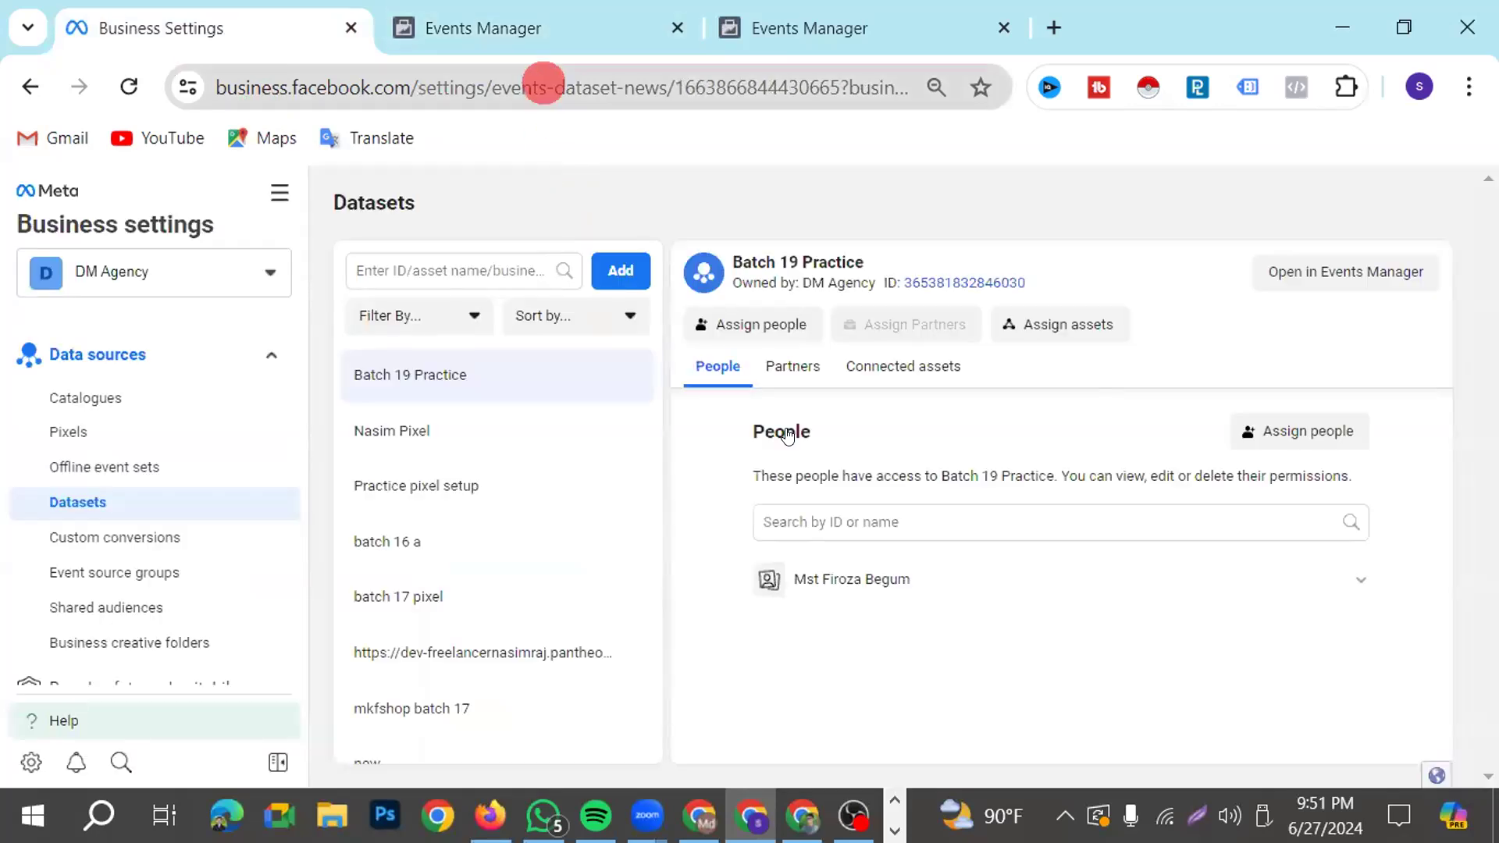
{"action": "left_click", "coordinate": [810, 27]}
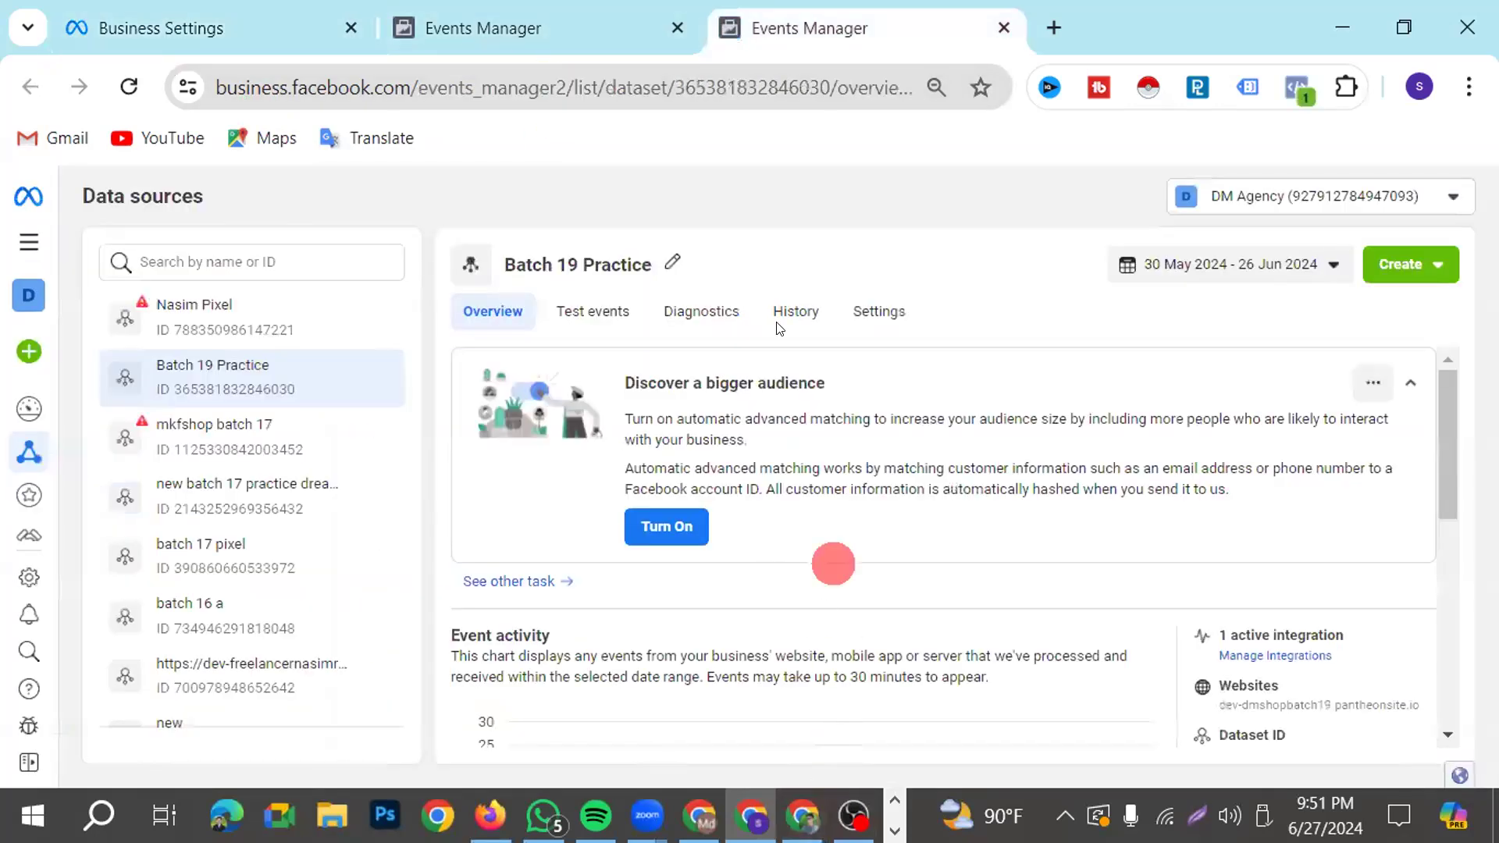
{"action": "left_click", "coordinate": [1005, 28]}
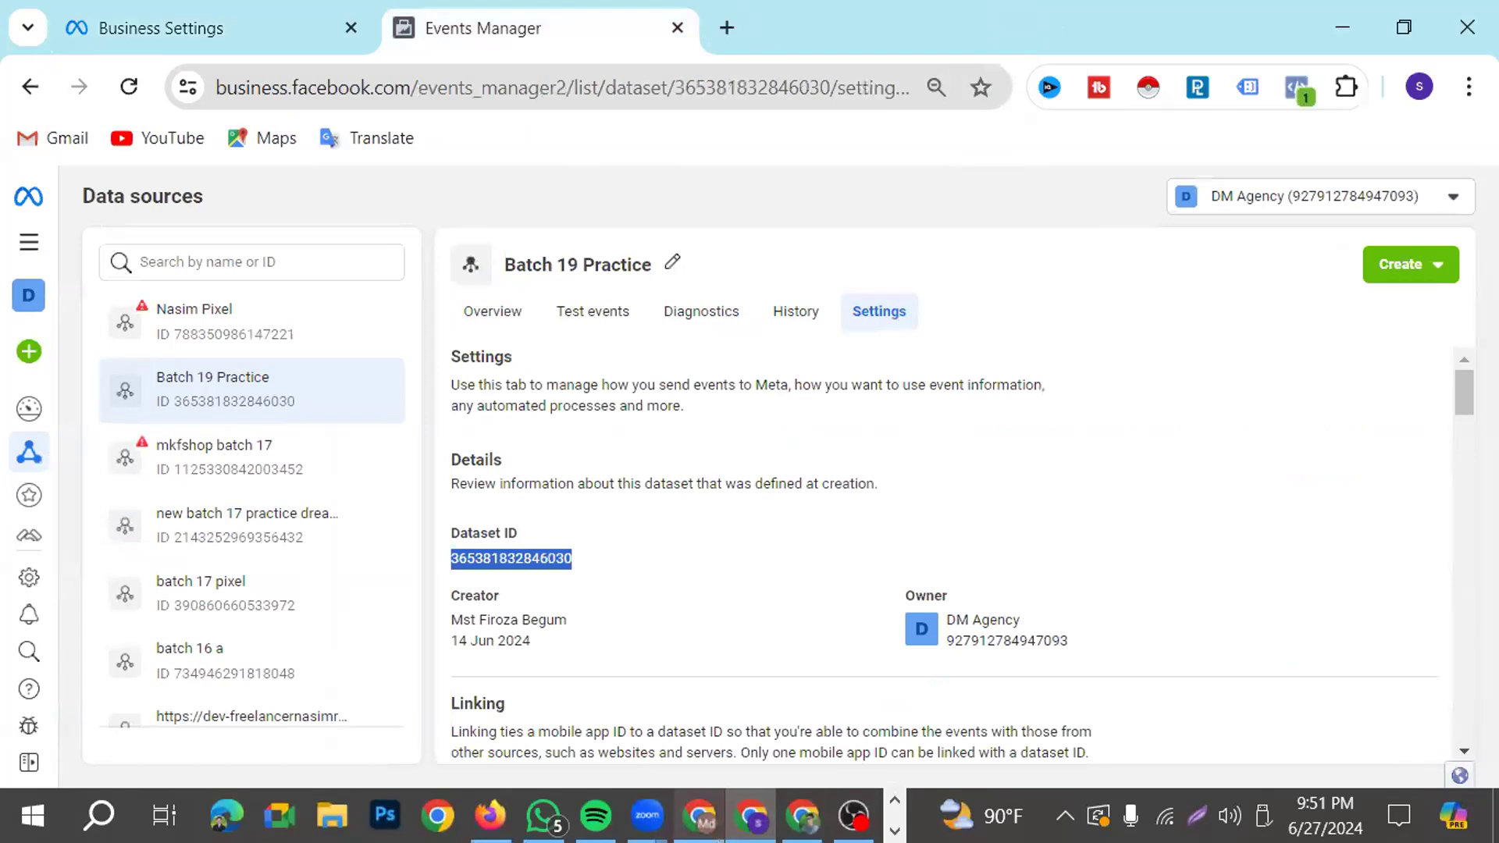
Switch to Google Tag Manager and paste the copied dataset ID as the Pixel ID of the Conversions API Tag
{"action": "mouse_move", "coordinate": [700, 816]}
{"action": "left_click", "coordinate": [695, 702]}
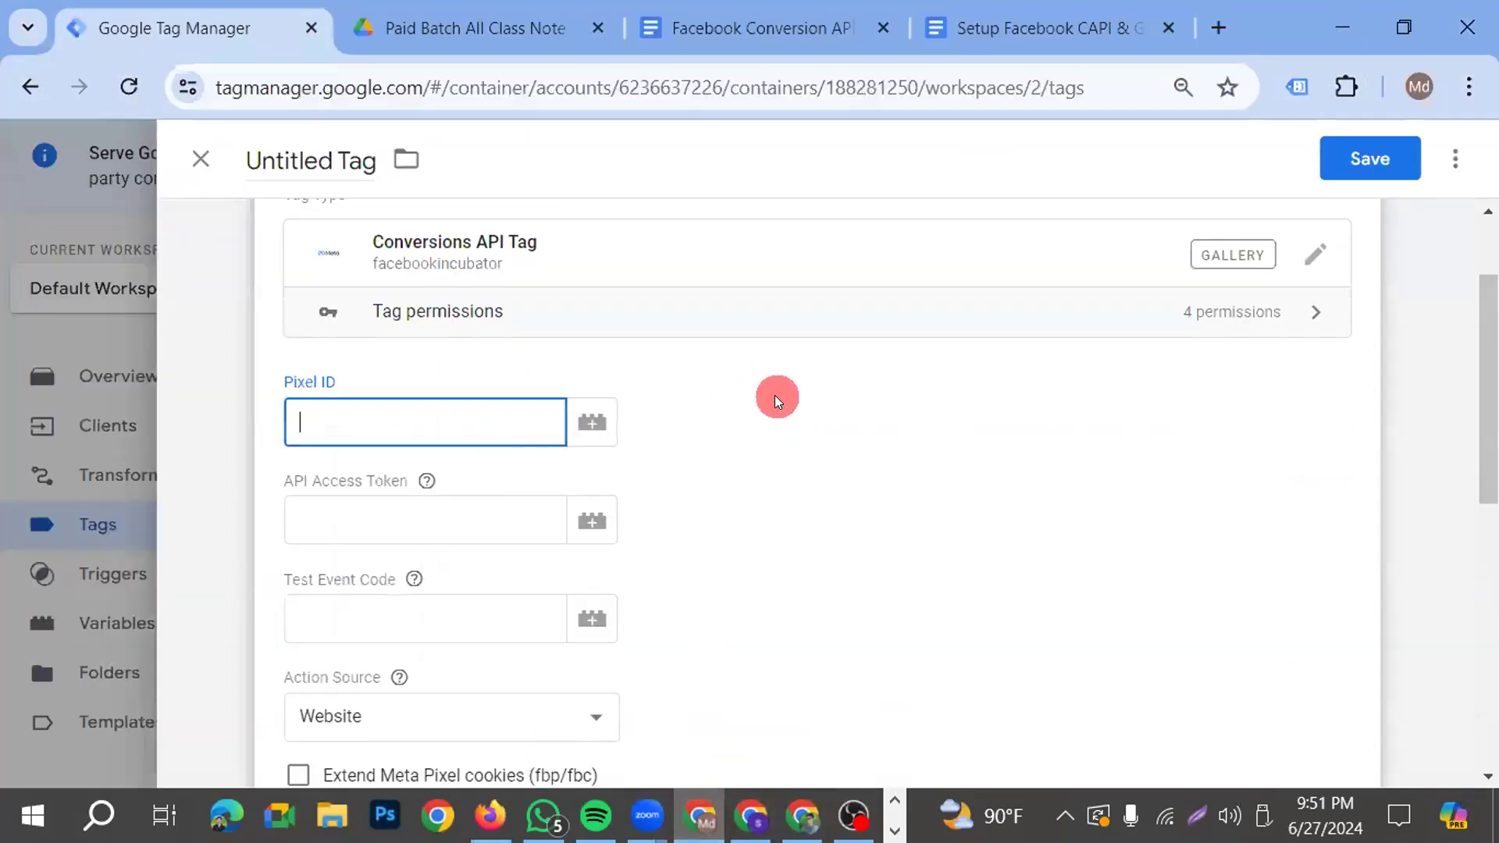
{"action": "key", "text": "ctrl+v"}
{"action": "left_click", "coordinate": [426, 518]}
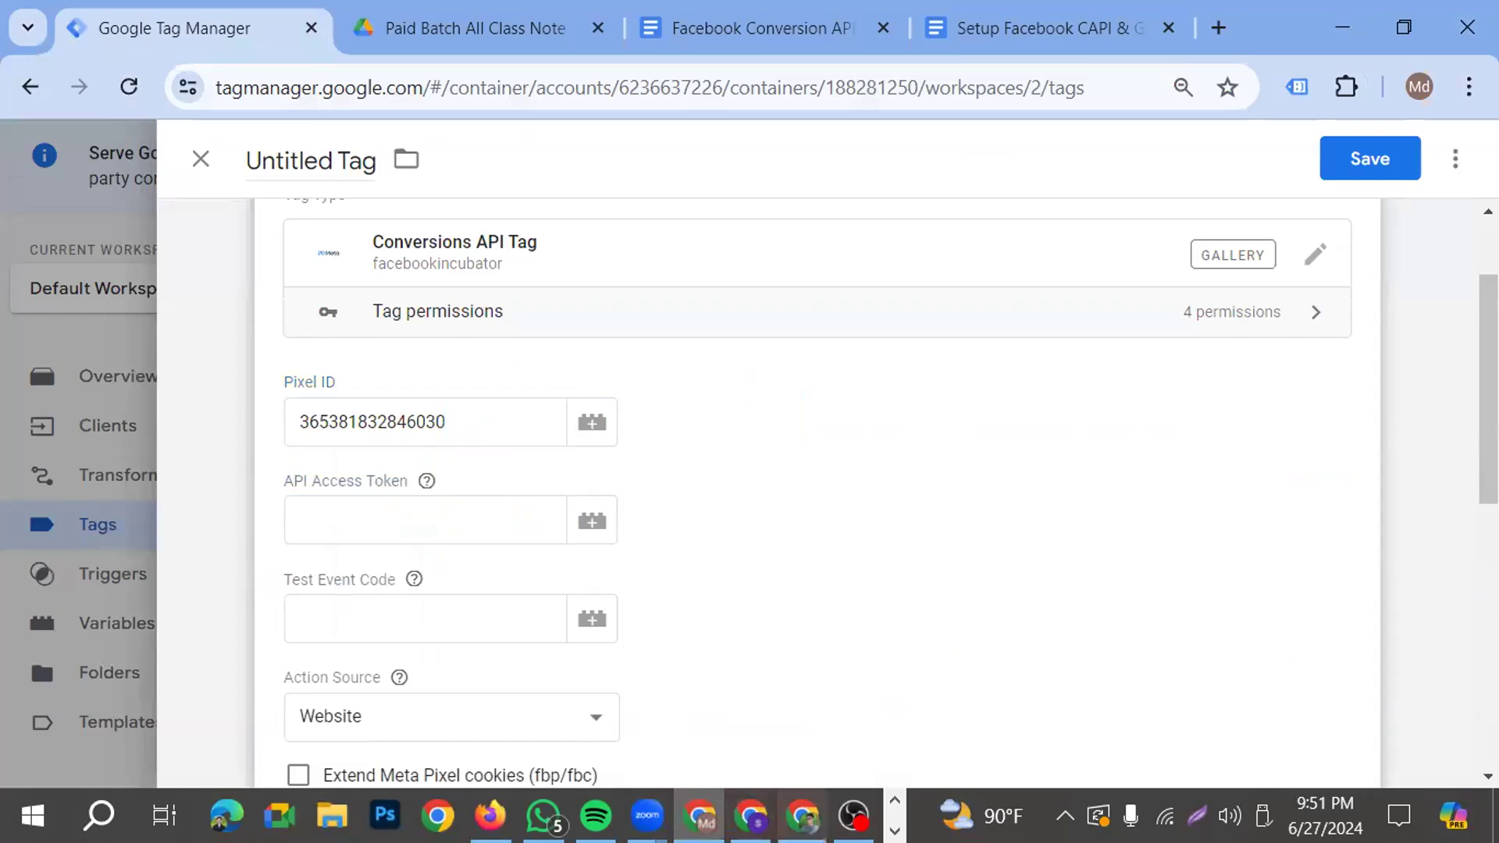
Switch back to Events Manager and locate the direct integration option under Conversions API in the Batch 19 Practice dataset's settings
{"action": "left_click", "coordinate": [751, 816]}
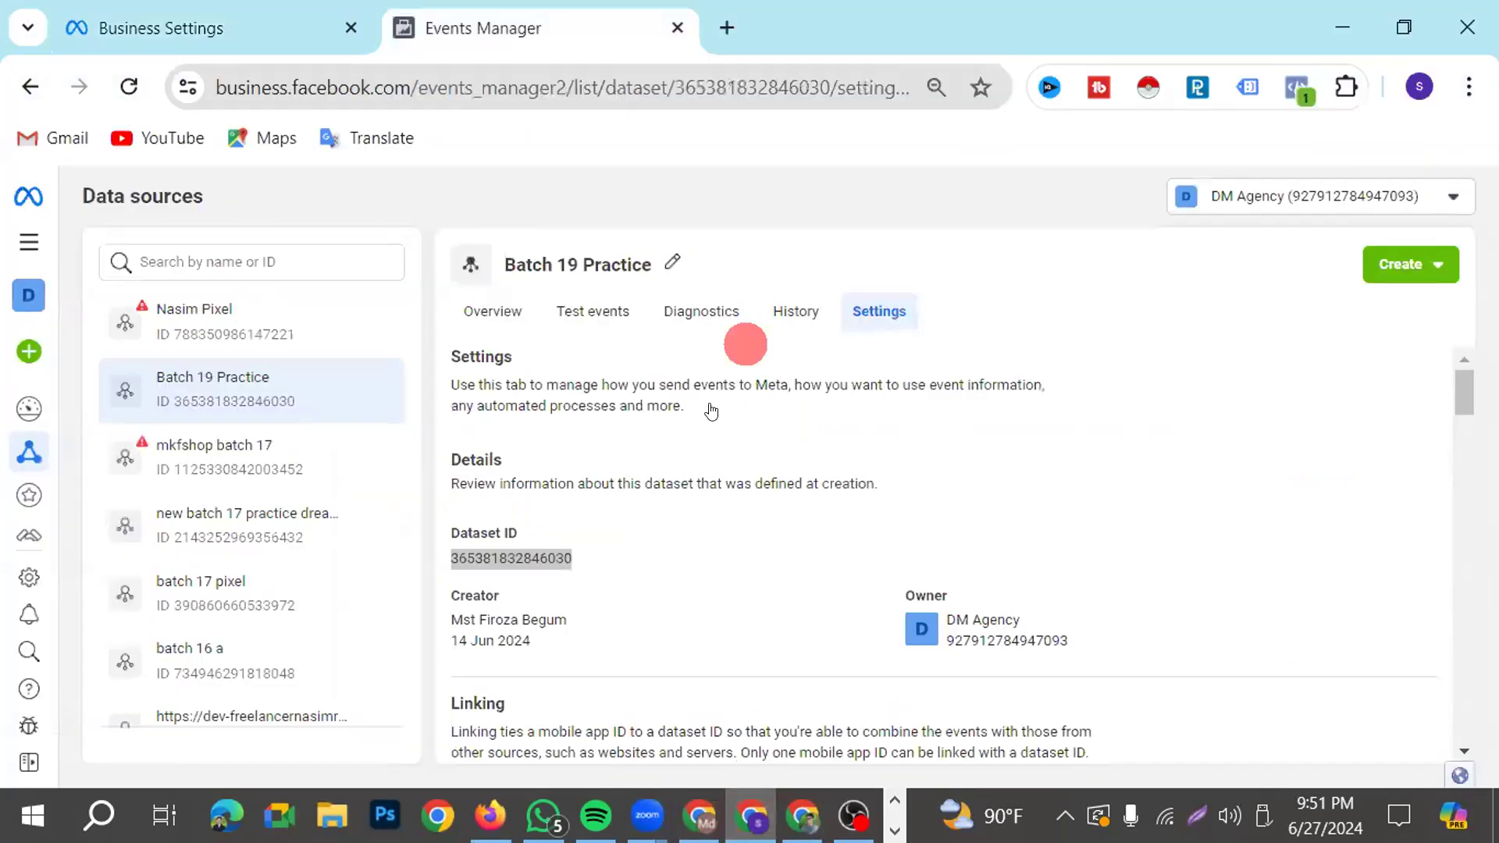
{"action": "scroll", "coordinate": [584, 562], "scroll_direction": "down", "scroll_amount": 7}
{"action": "scroll", "coordinate": [546, 583], "scroll_direction": "down", "scroll_amount": 10}
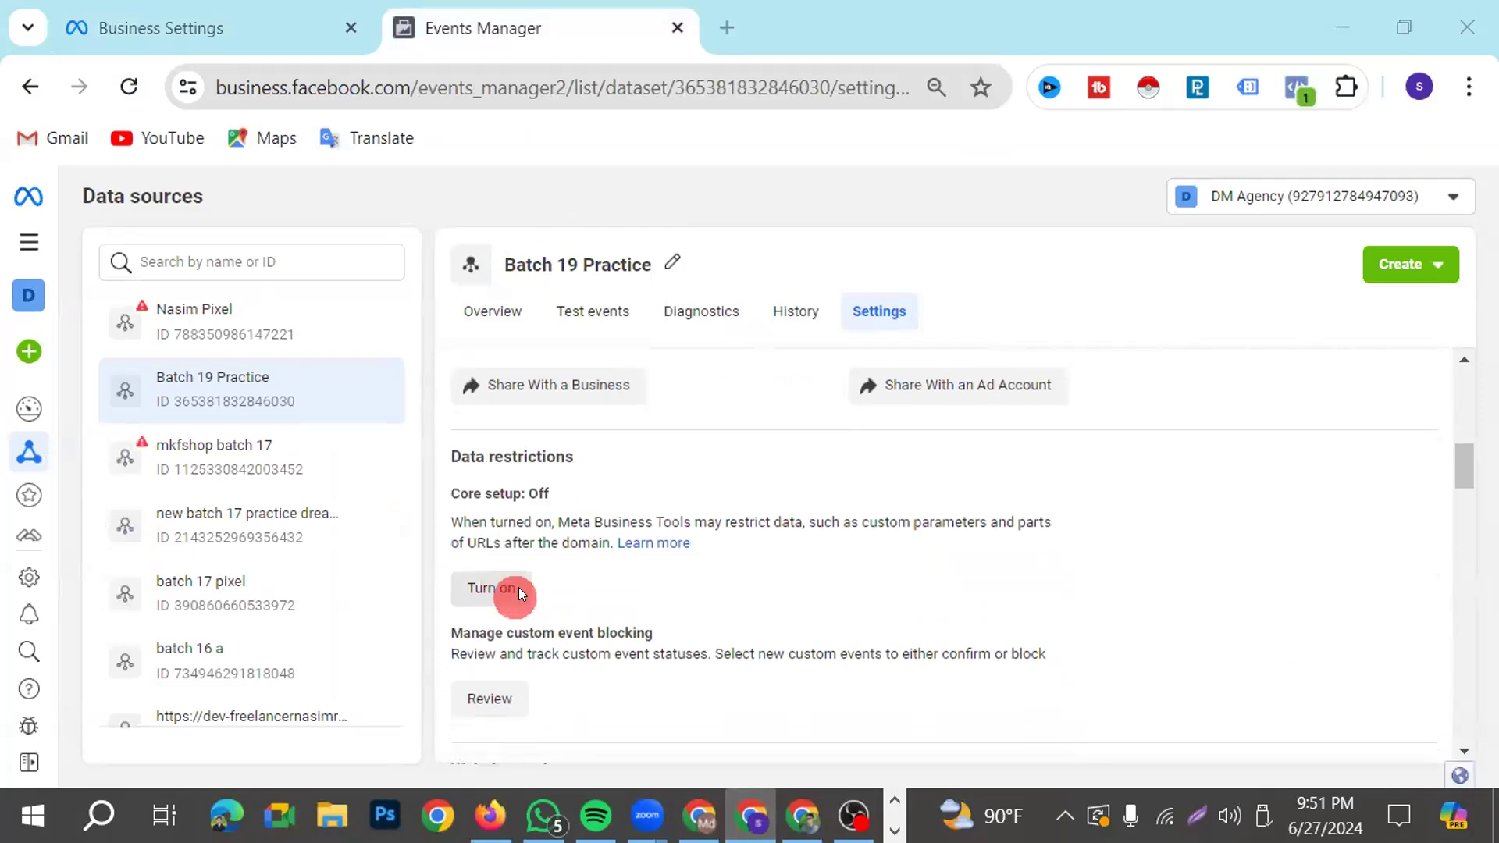
{"action": "scroll", "coordinate": [550, 584], "scroll_direction": "down", "scroll_amount": 4}
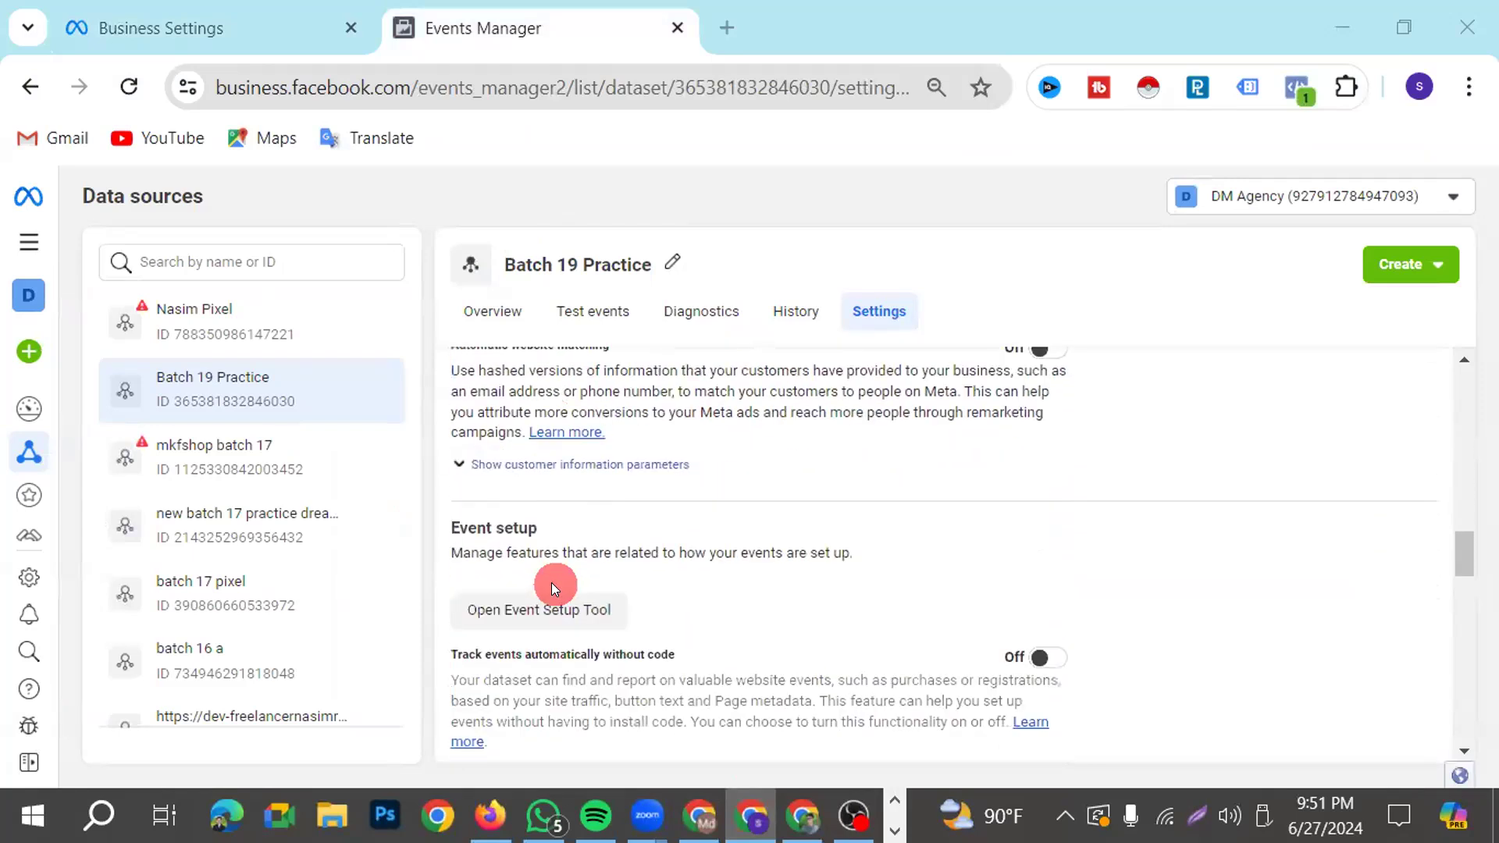
{"action": "scroll", "coordinate": [554, 594], "scroll_direction": "up", "scroll_amount": 2}
{"action": "scroll", "coordinate": [559, 594], "scroll_direction": "down", "scroll_amount": 3}
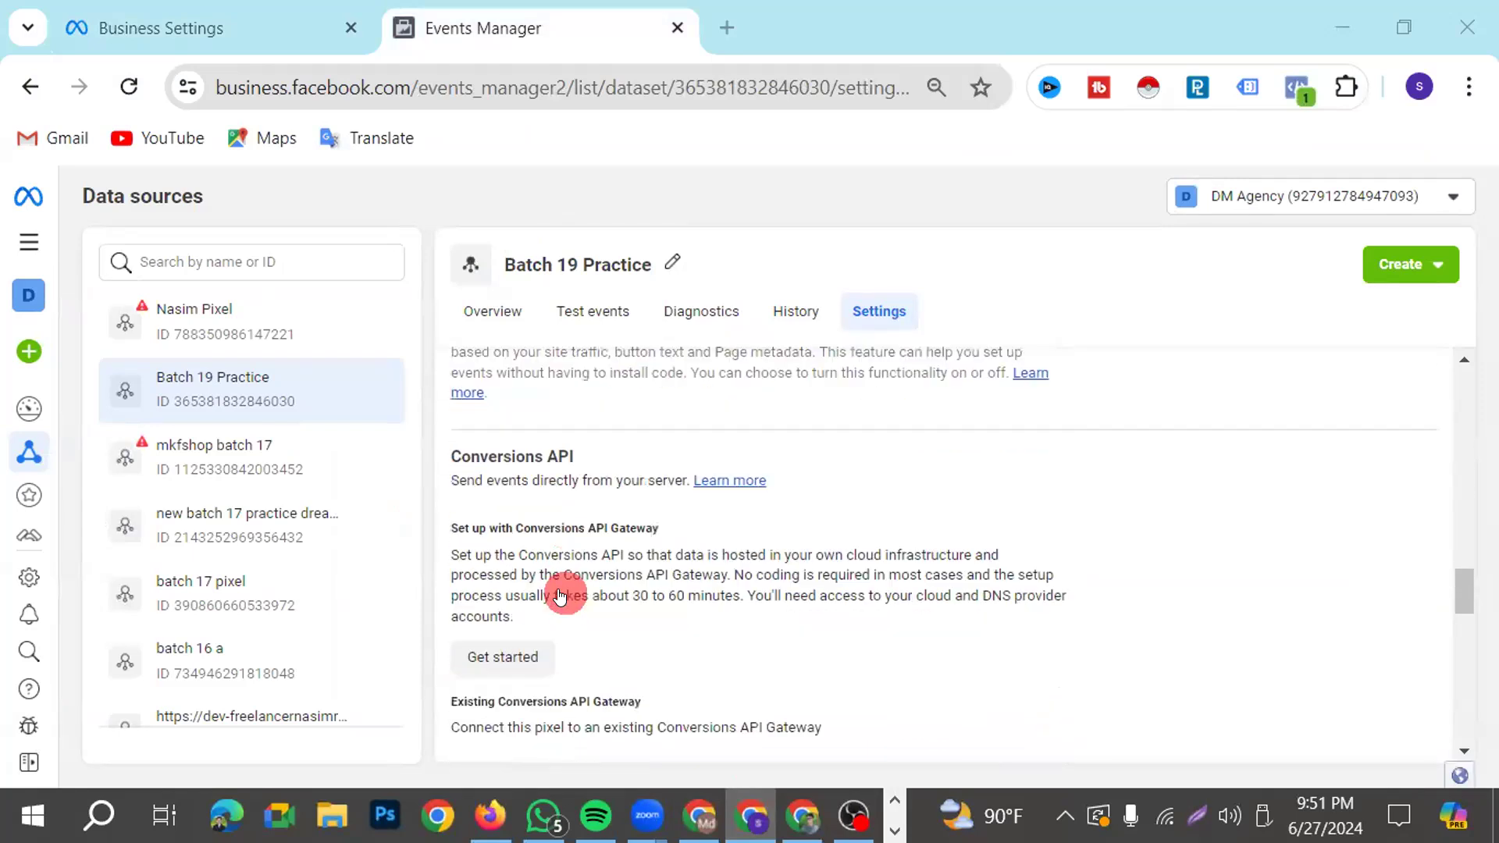
{"action": "scroll", "coordinate": [753, 567], "scroll_direction": "up", "scroll_amount": 2}
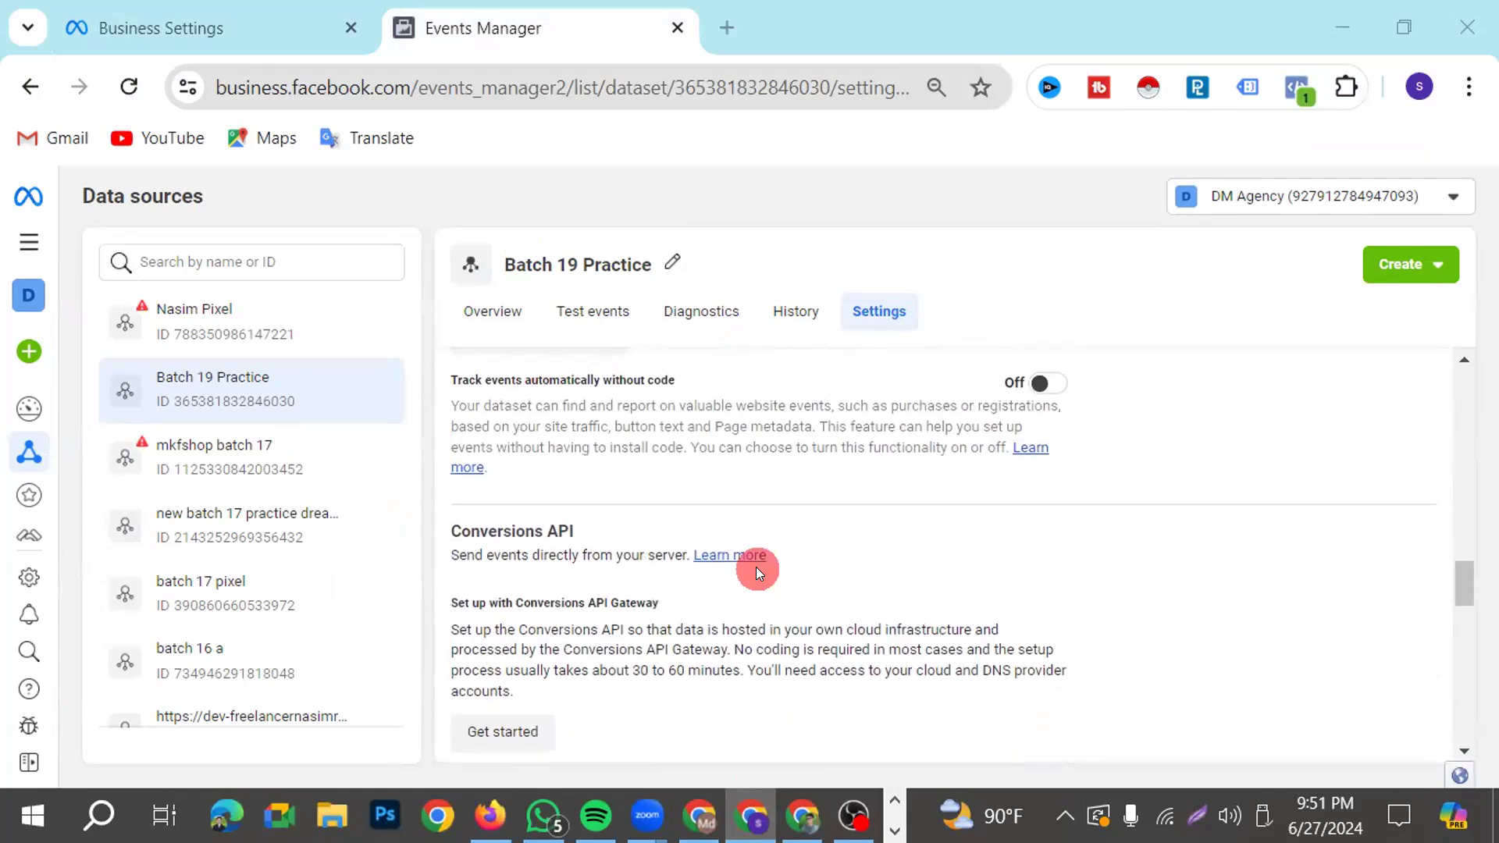
{"action": "scroll", "coordinate": [756, 567], "scroll_direction": "down", "scroll_amount": 5}
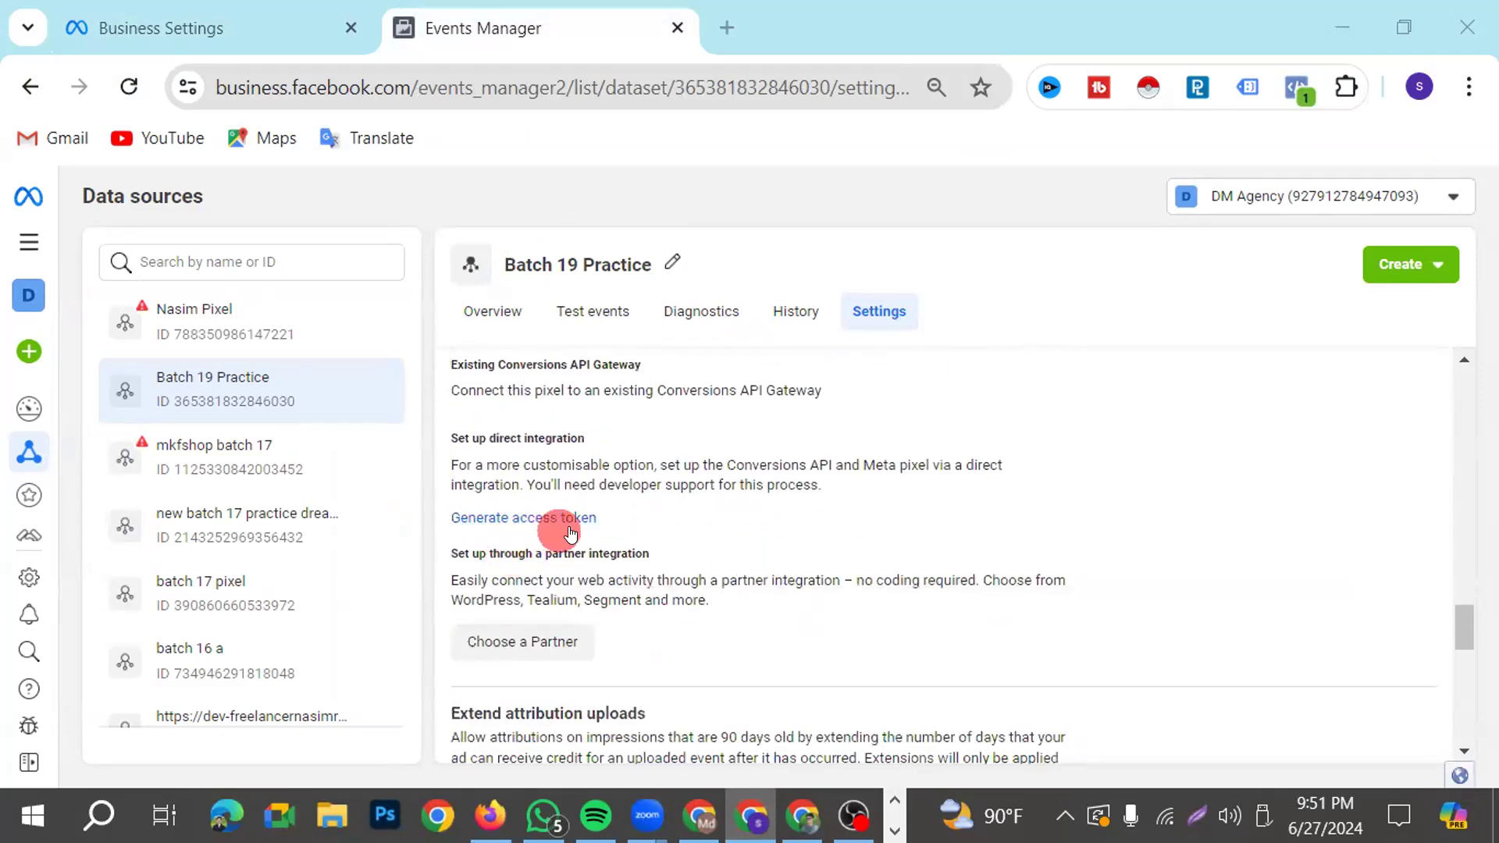
Mark the Generate access token link with a red rectangle and an arrow on a screen capture, and discard the capture
{"action": "left_click", "coordinate": [1196, 815]}
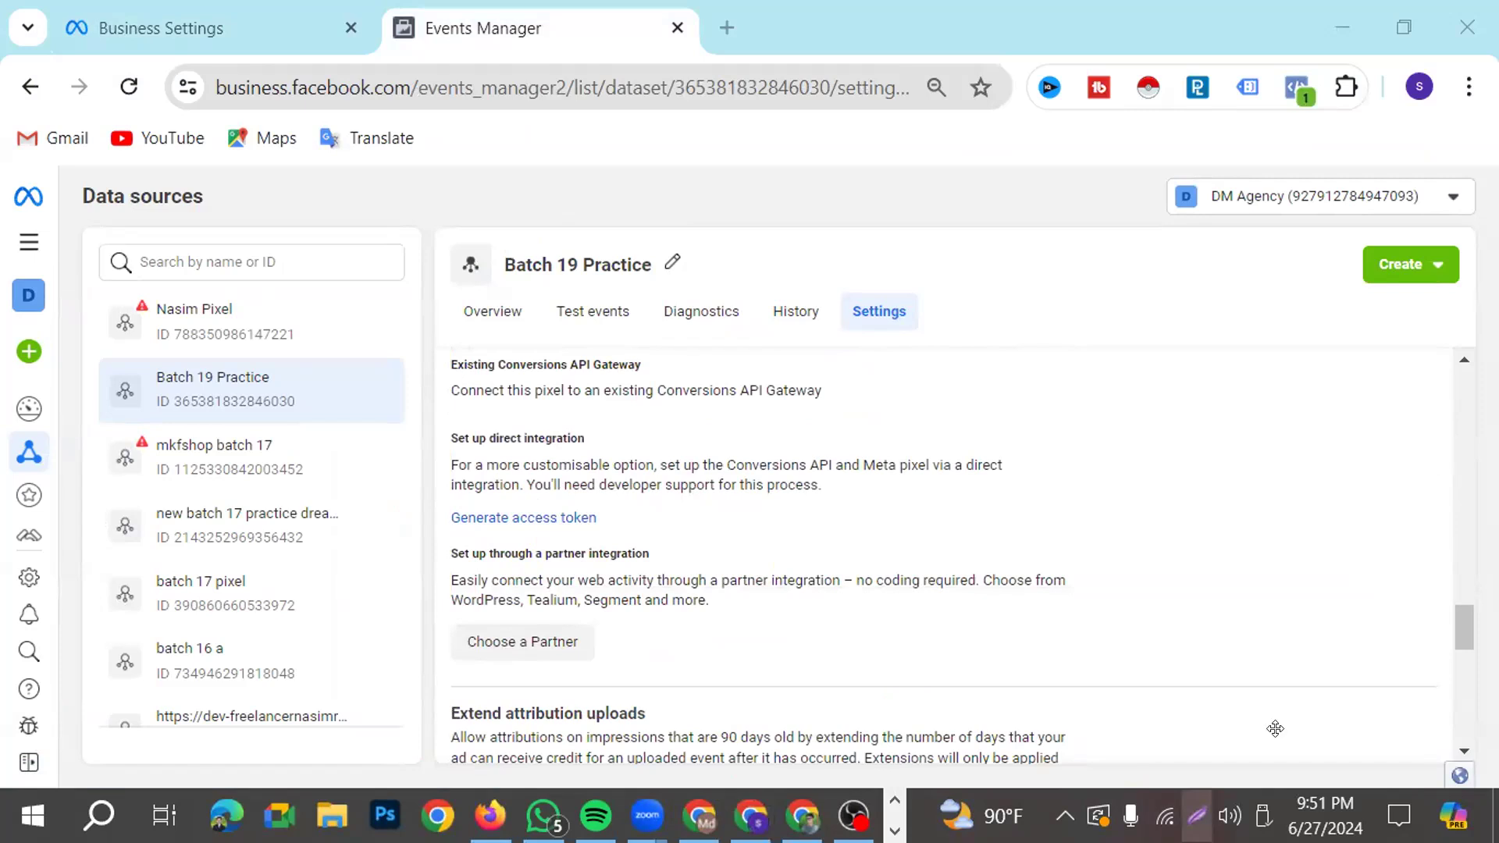
{"action": "key", "text": "ctrl+a"}
{"action": "left_click", "coordinate": [1247, 714]}
{"action": "left_click_drag", "start_coordinate": [396, 500], "coordinate": [633, 543]}
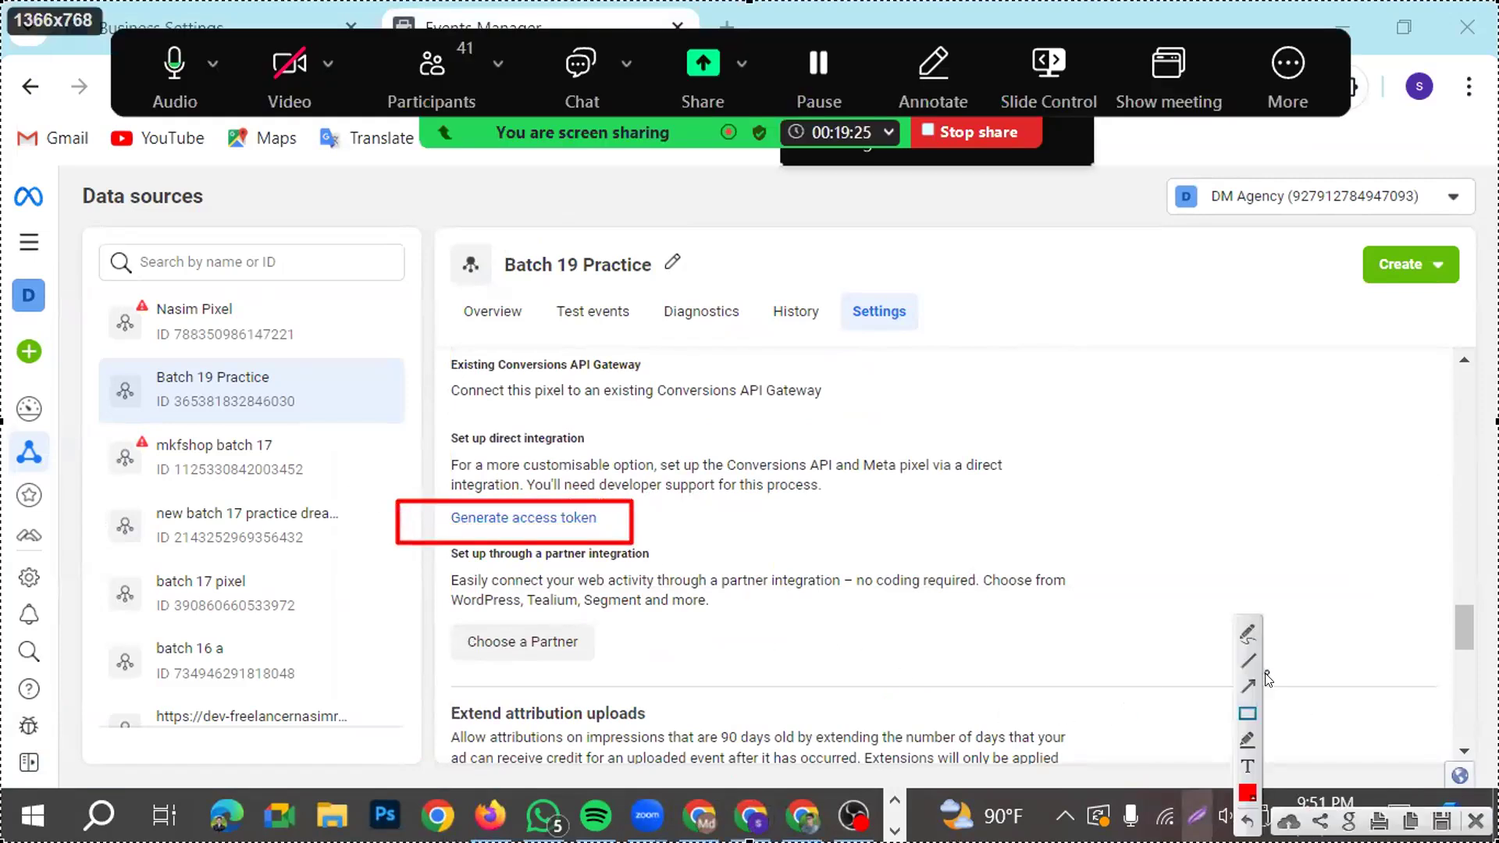
{"action": "left_click_drag", "start_coordinate": [1032, 704], "coordinate": [617, 551]}
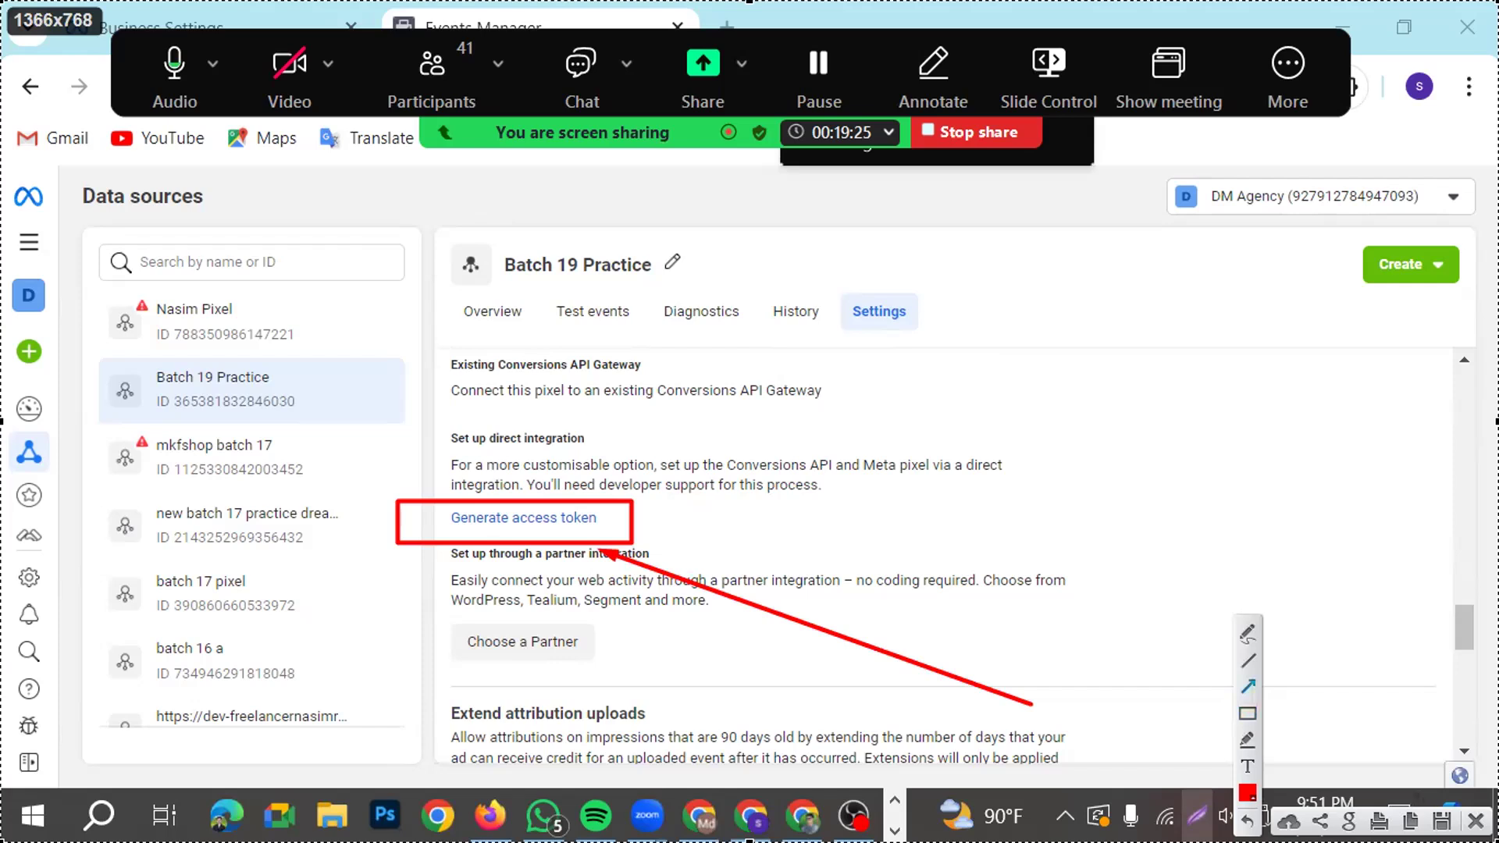
{"action": "key", "text": "Escape"}
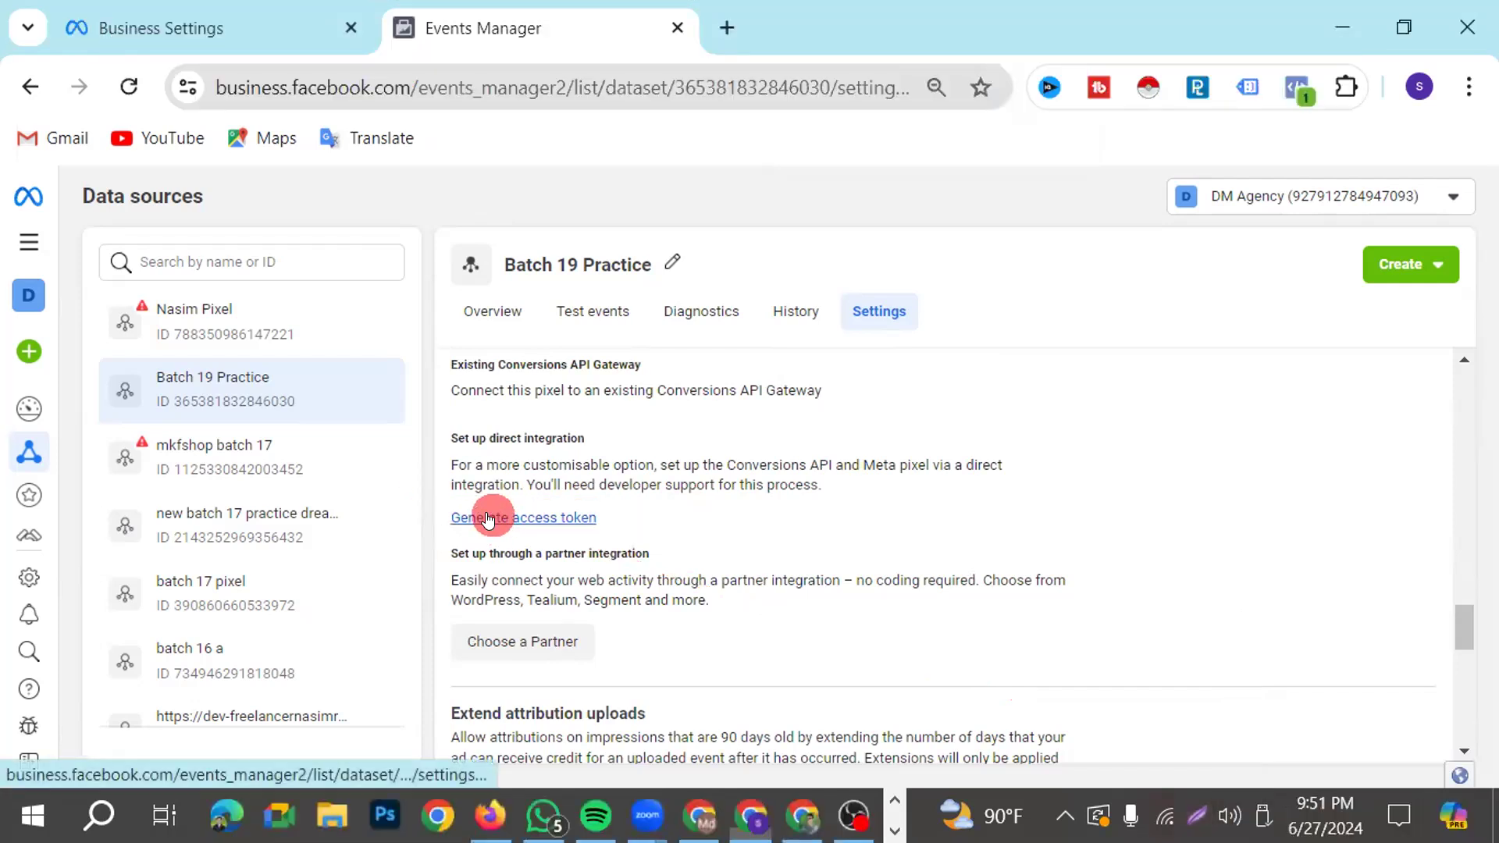
Generate an access token for the Conversions API direct integration and copy it to the clipboard
{"action": "left_click", "coordinate": [492, 518]}
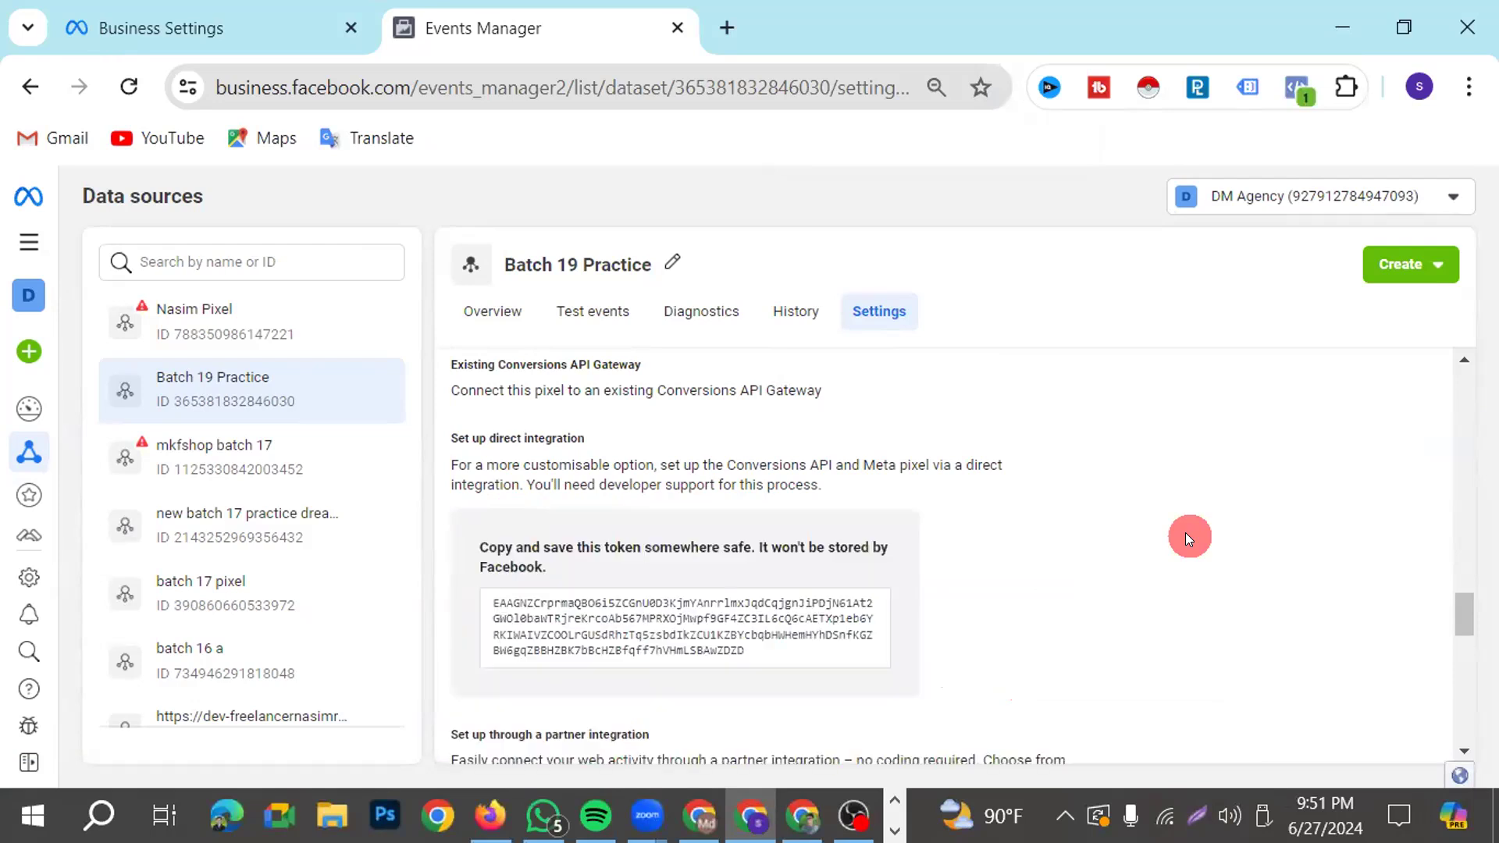
{"action": "left_click", "coordinate": [766, 641]}
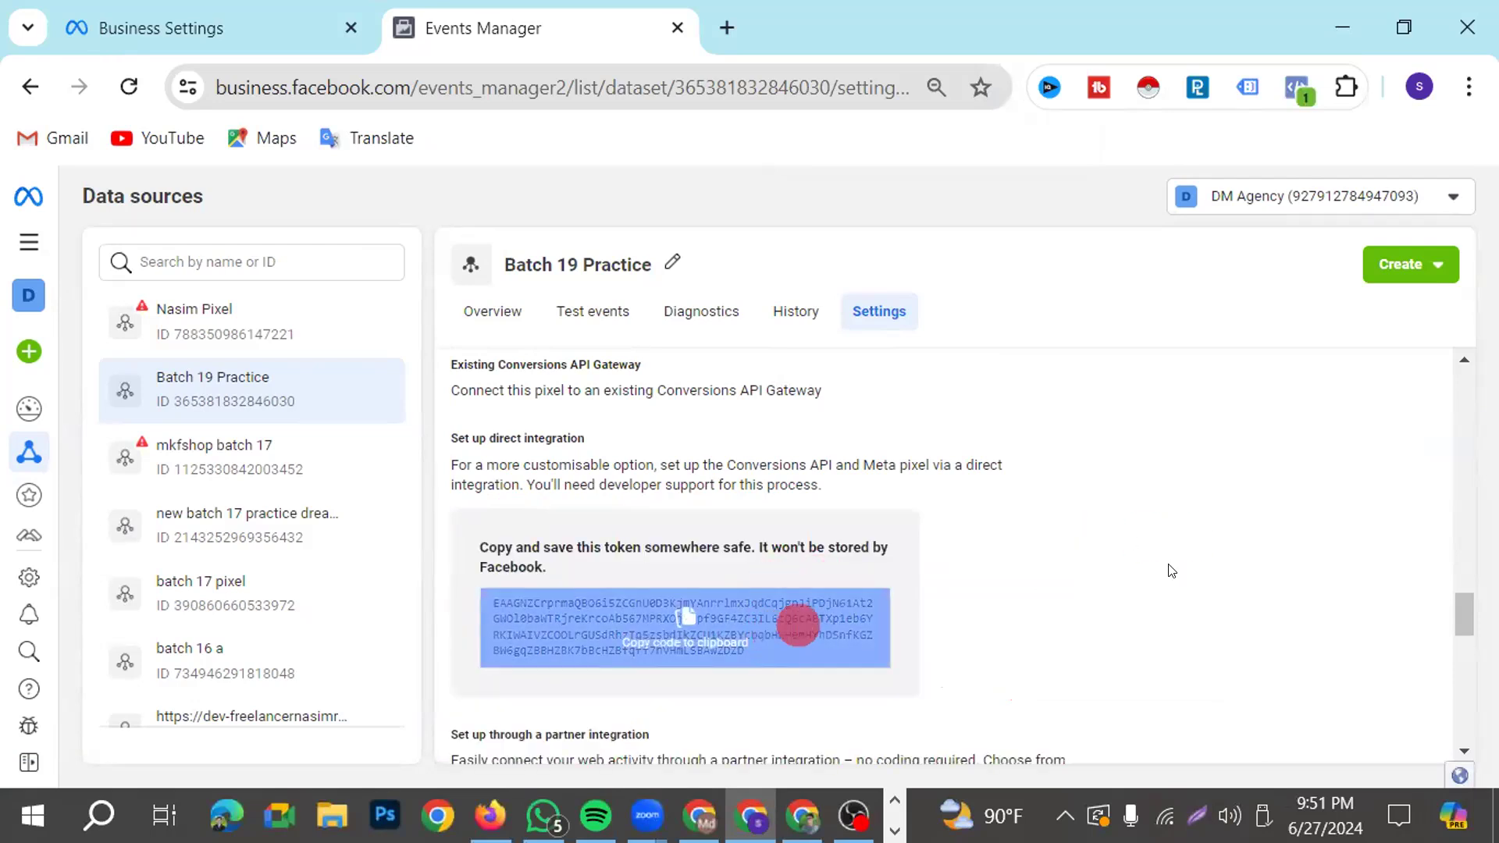
{"action": "left_click", "coordinate": [686, 625]}
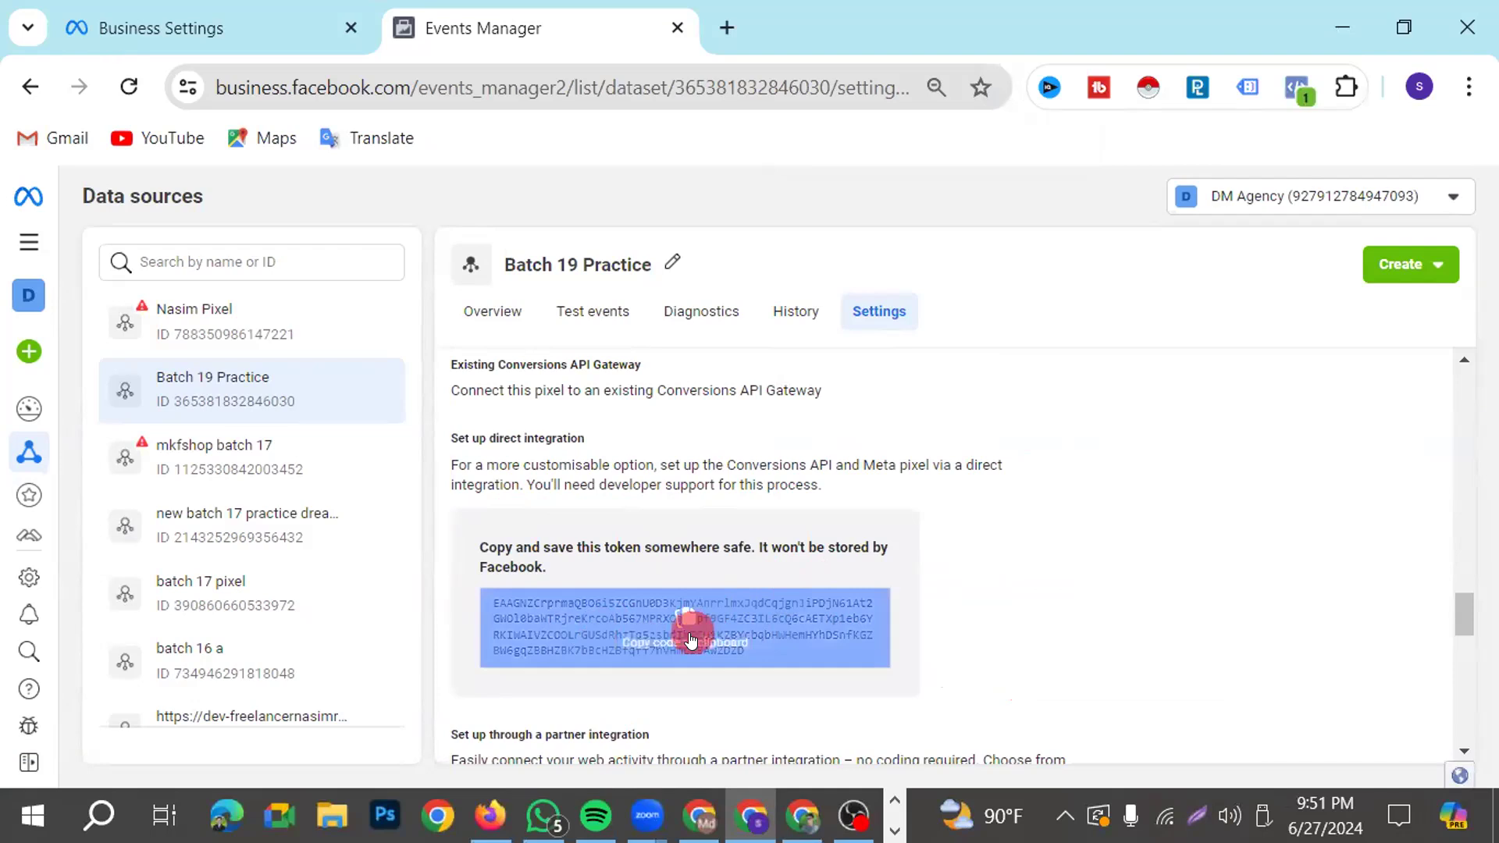
{"action": "left_click", "coordinate": [683, 628]}
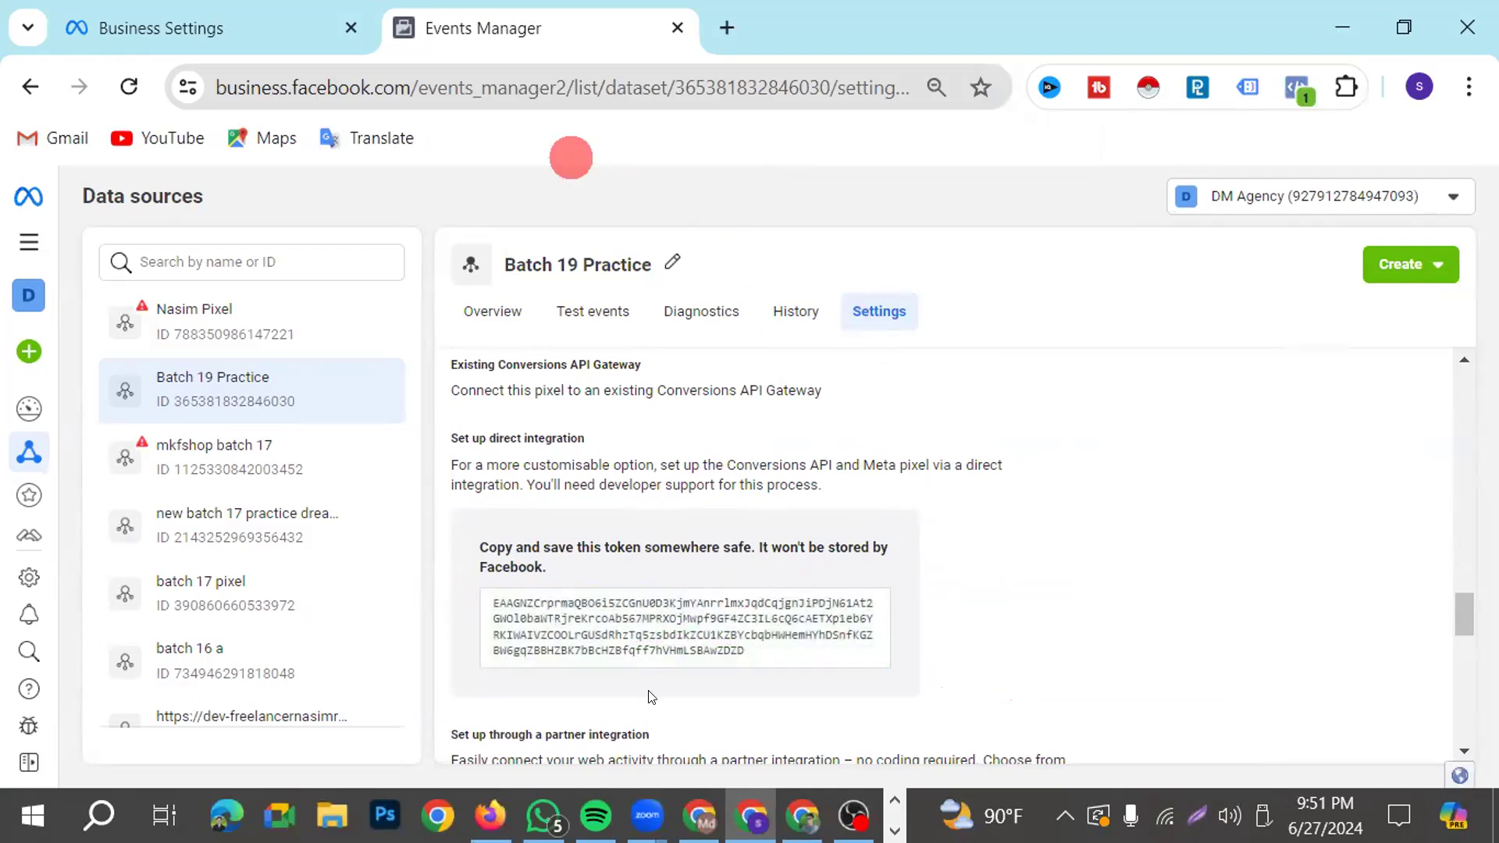
Switch to Google Tag Manager and paste the copied token as the API Access Token of the Conversions API Tag
{"action": "left_click", "coordinate": [695, 810]}
{"action": "left_click", "coordinate": [421, 523]}
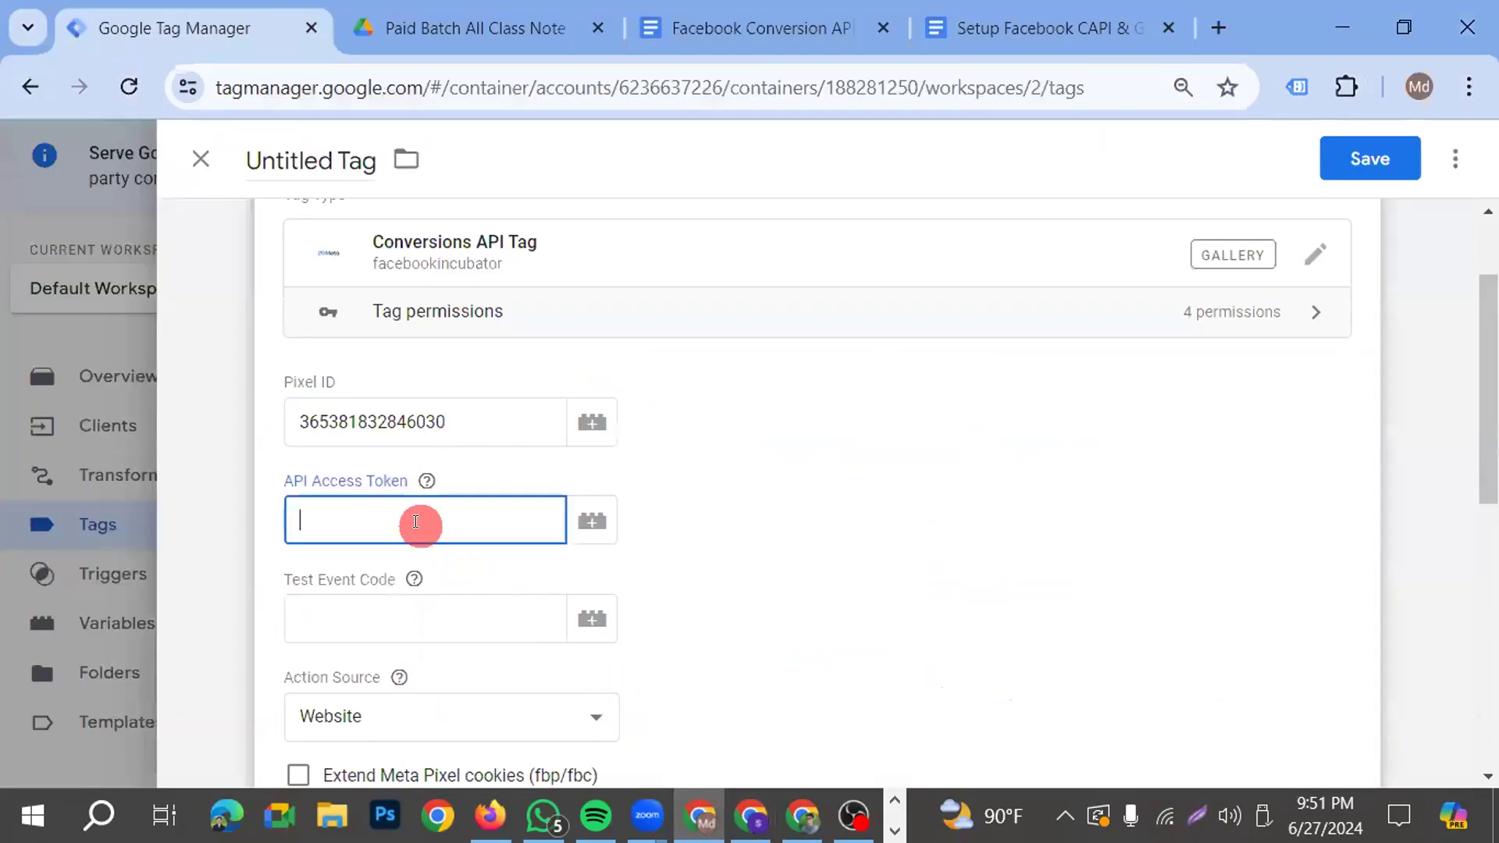
{"action": "key", "text": "ctrl+v"}
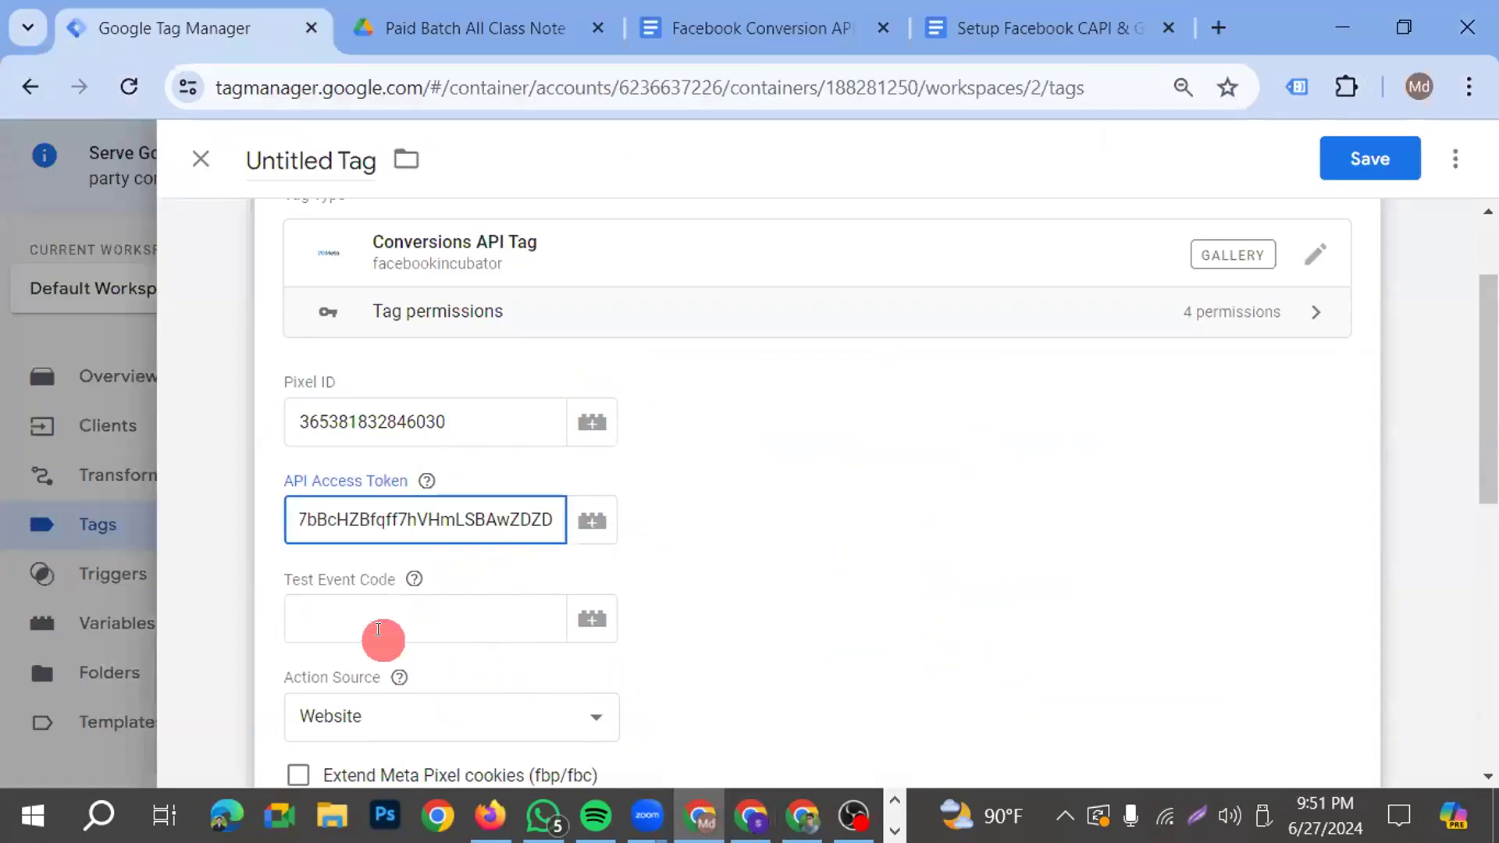
{"action": "left_click", "coordinate": [403, 617]}
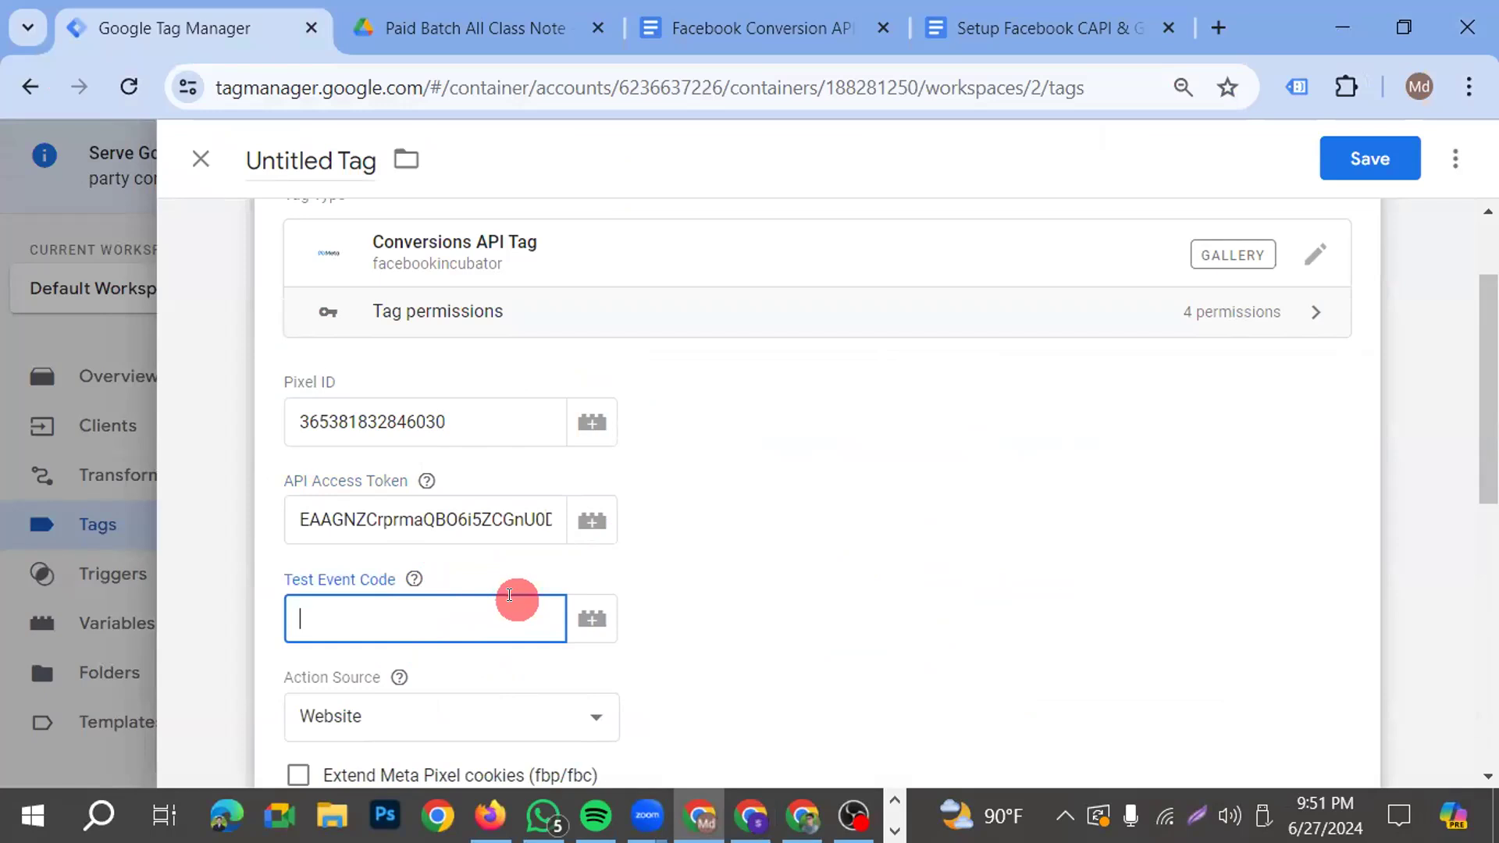
Switch to Events Manager and copy the test event code from the server events check on the dataset's Test events page
{"action": "left_click", "coordinate": [751, 816]}
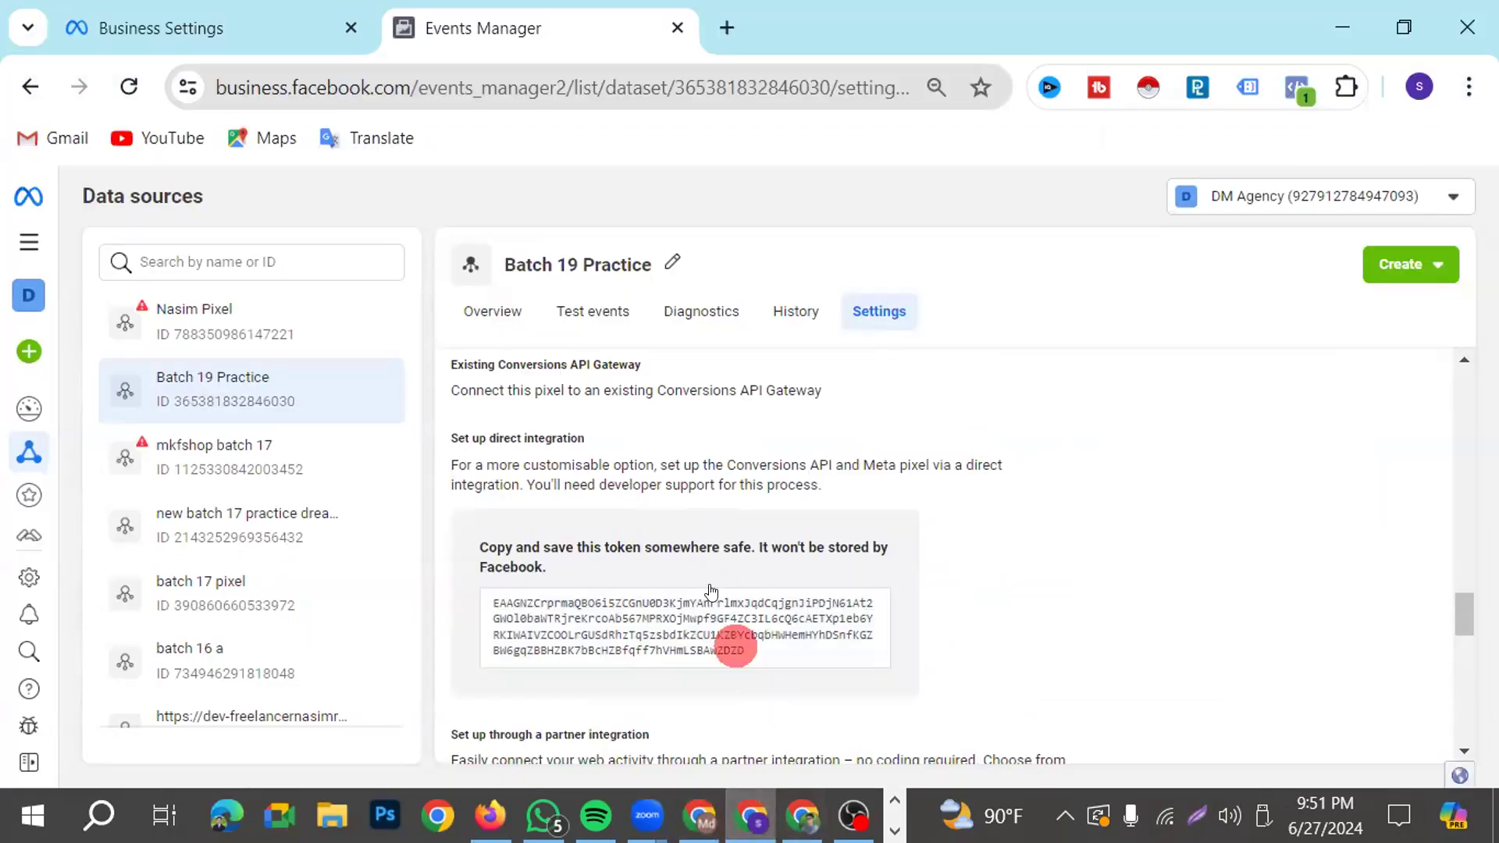
{"action": "scroll", "coordinate": [703, 625], "scroll_direction": "down", "scroll_amount": 3}
{"action": "scroll", "coordinate": [726, 558], "scroll_direction": "down", "scroll_amount": 1}
{"action": "scroll", "coordinate": [664, 430], "scroll_direction": "up", "scroll_amount": 3}
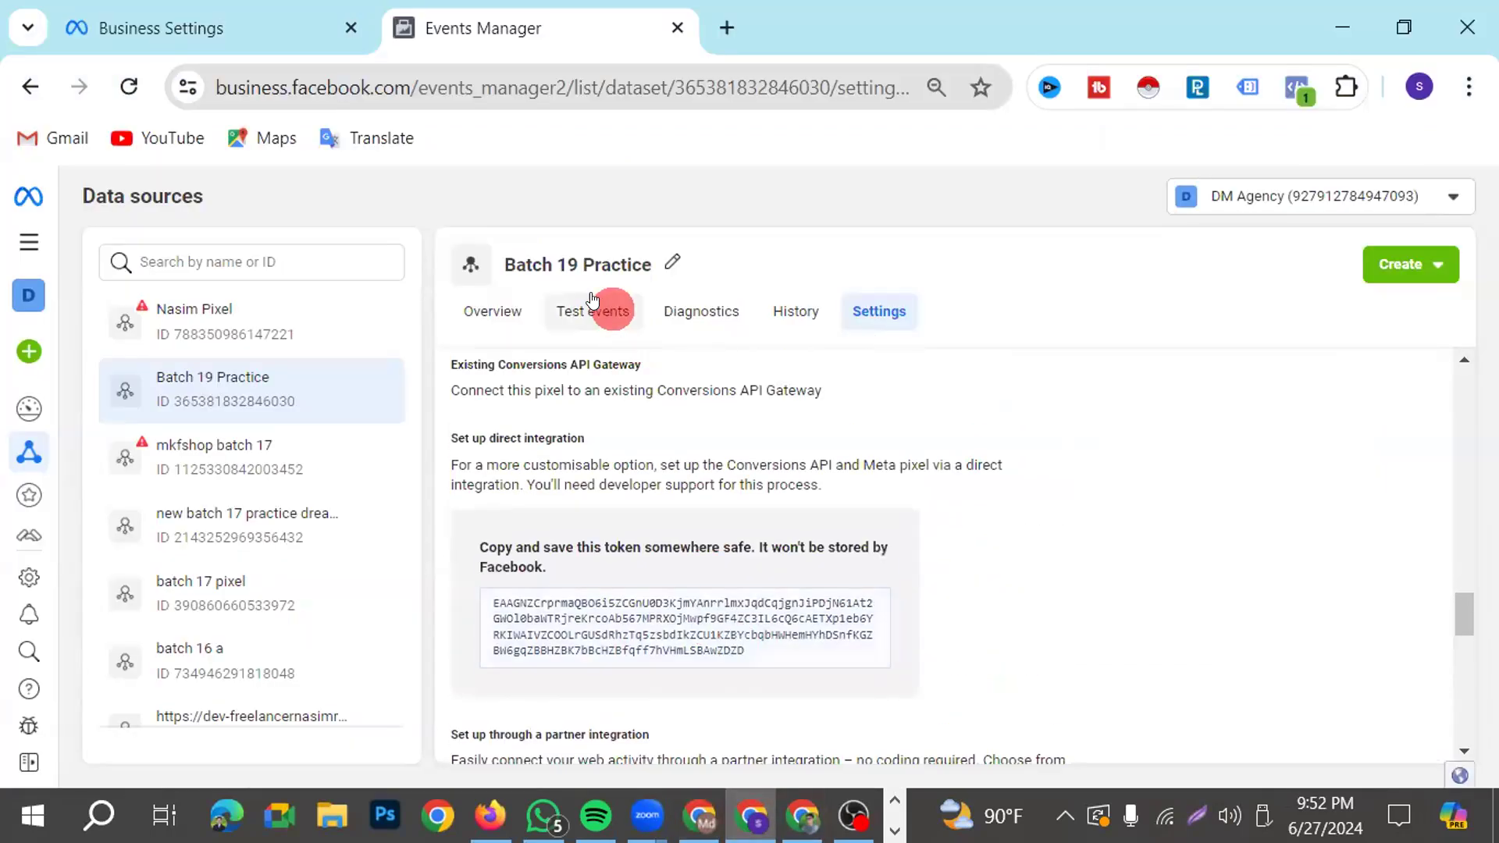
{"action": "left_click", "coordinate": [593, 311]}
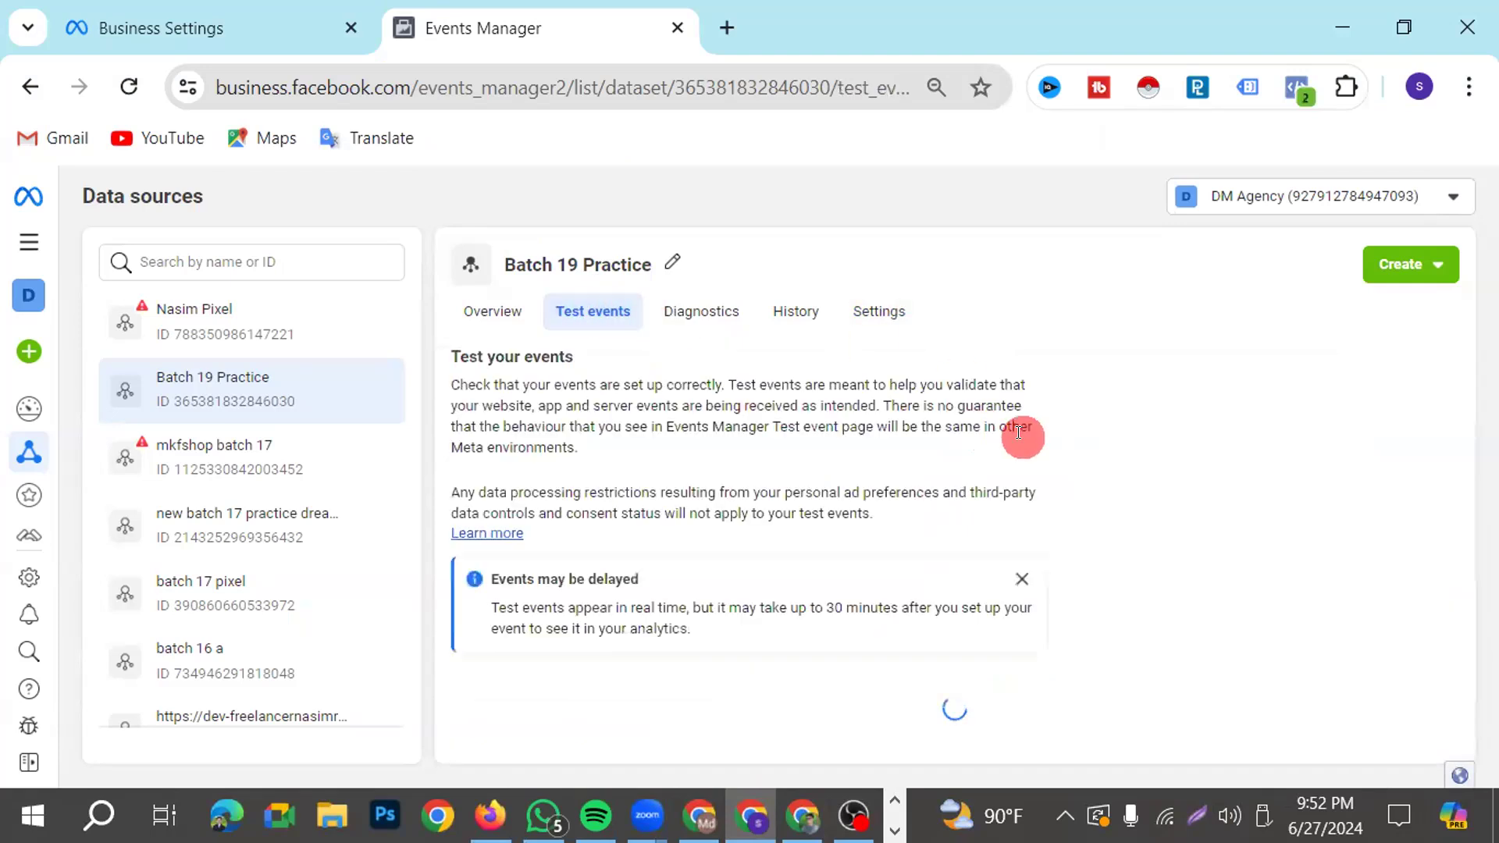
{"action": "scroll", "coordinate": [710, 541], "scroll_direction": "down", "scroll_amount": 1}
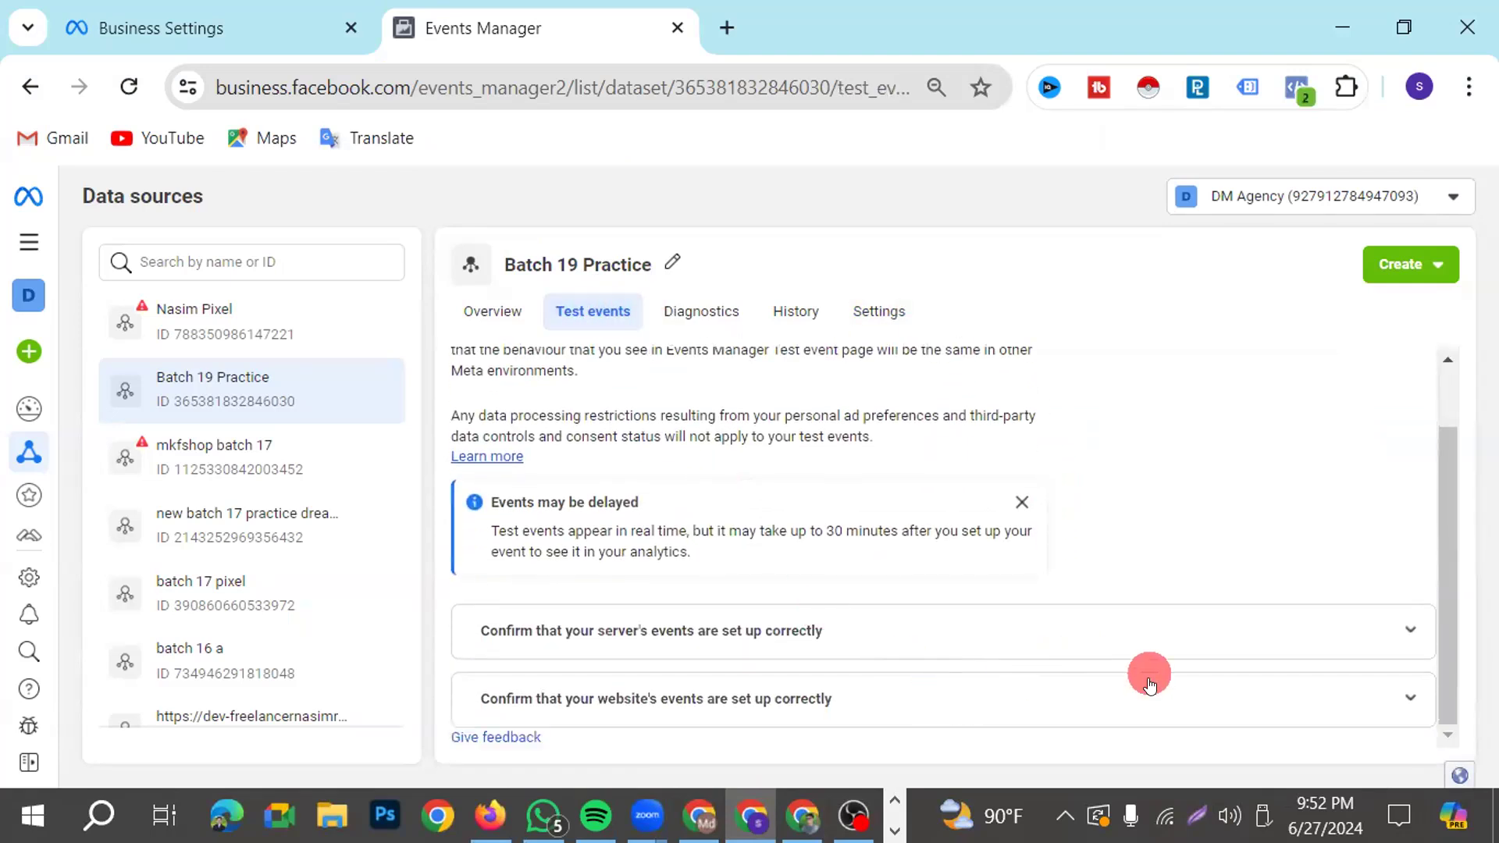
{"action": "left_click", "coordinate": [937, 695]}
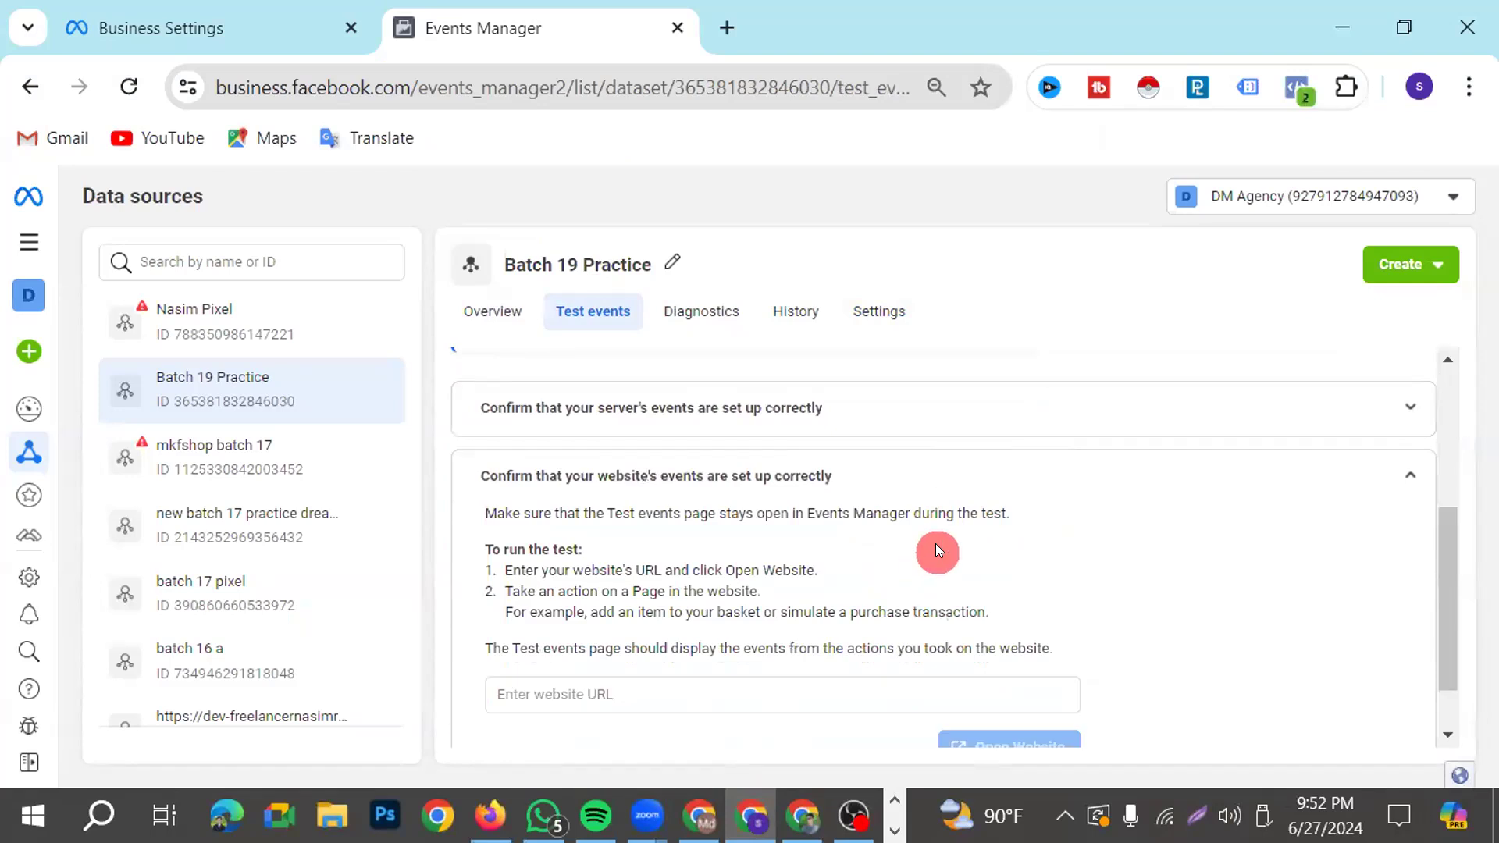
{"action": "left_click", "coordinate": [940, 405]}
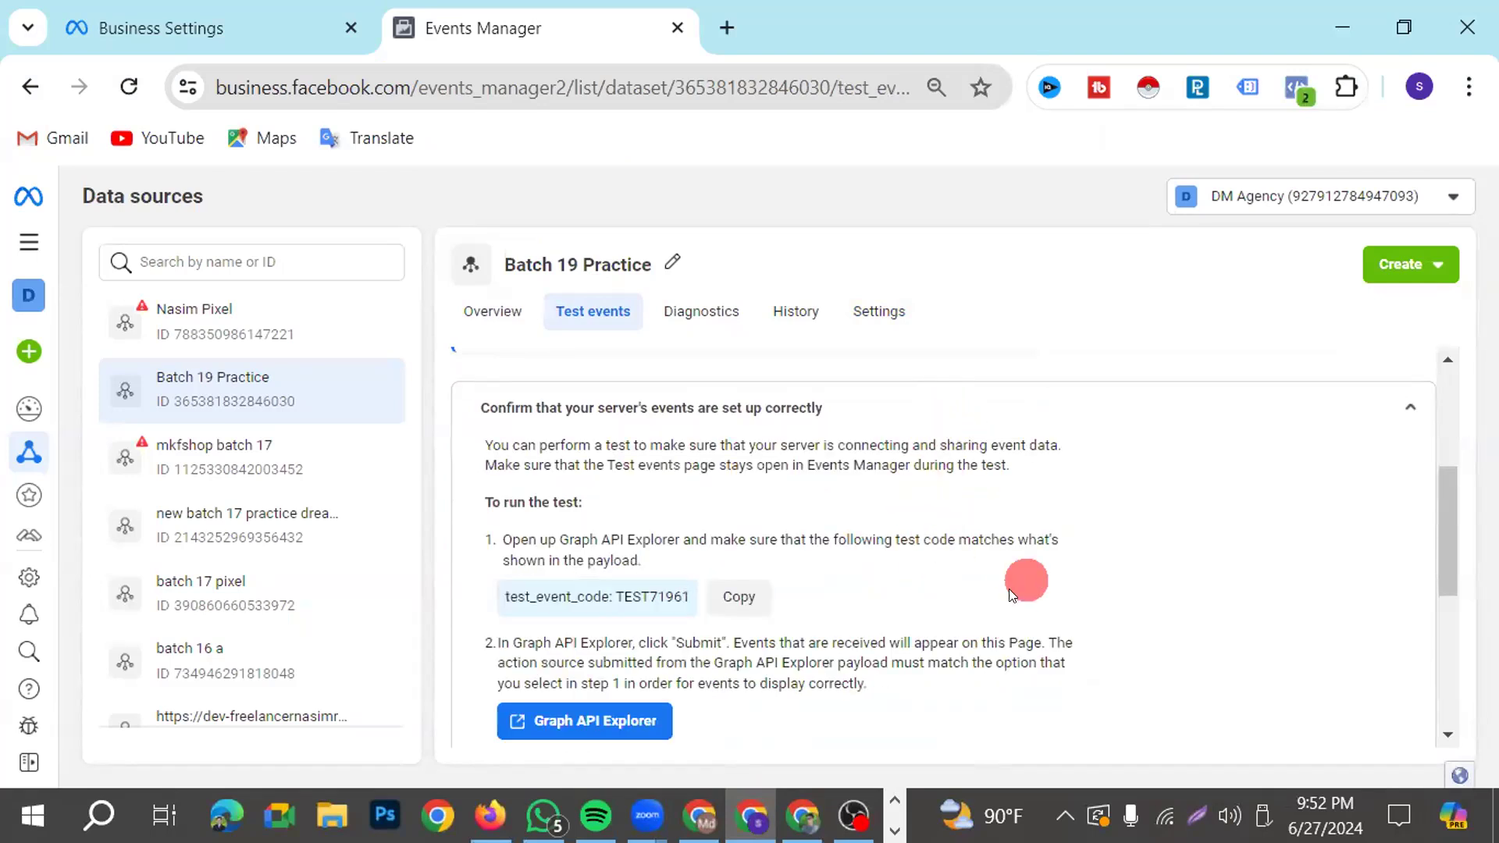
{"action": "scroll", "coordinate": [669, 428], "scroll_direction": "up", "scroll_amount": 2}
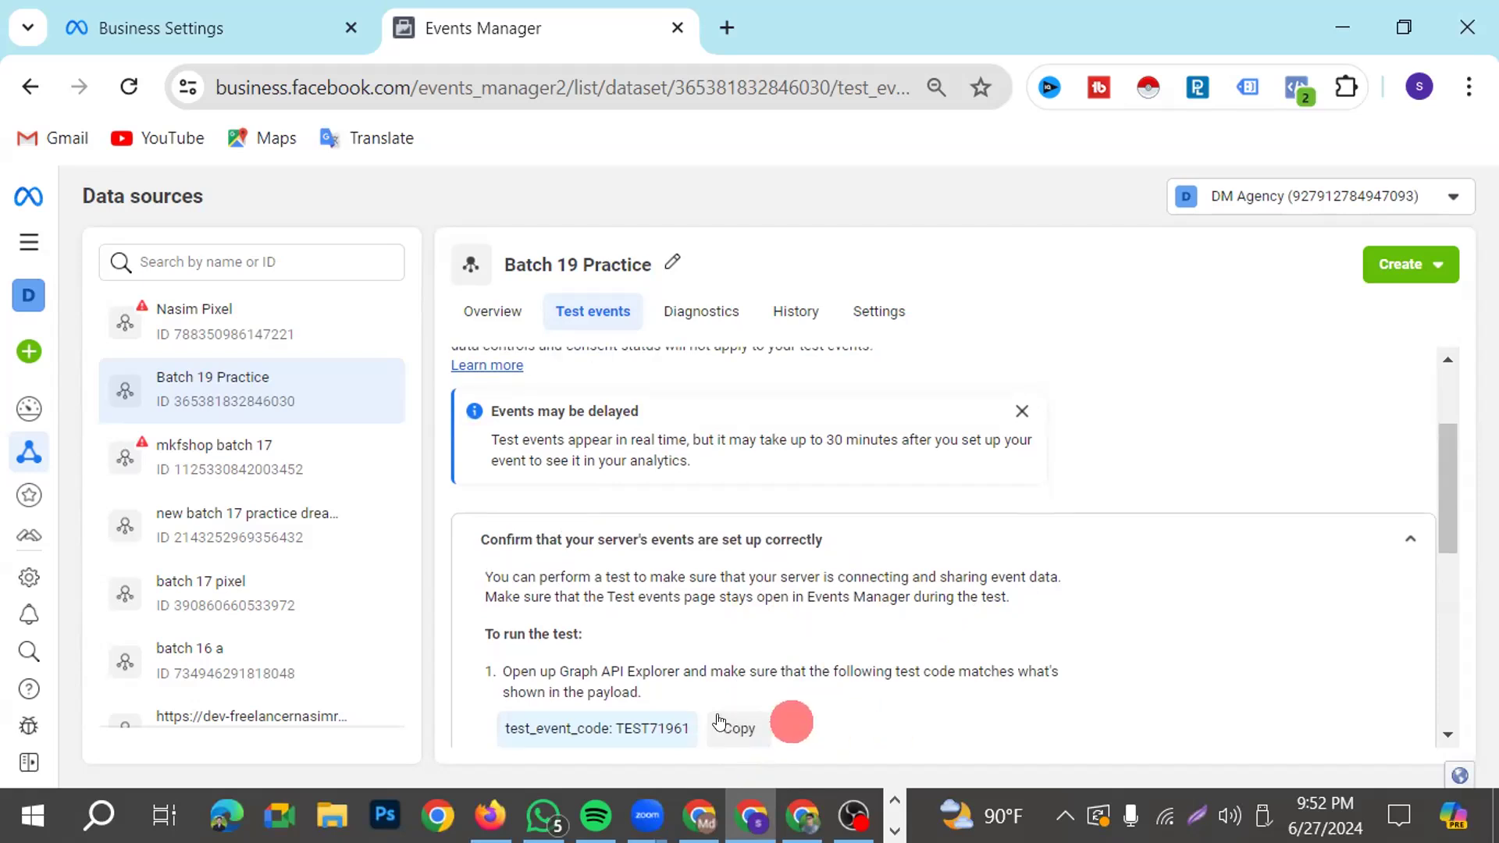
{"action": "scroll", "coordinate": [827, 687], "scroll_direction": "down", "scroll_amount": 2}
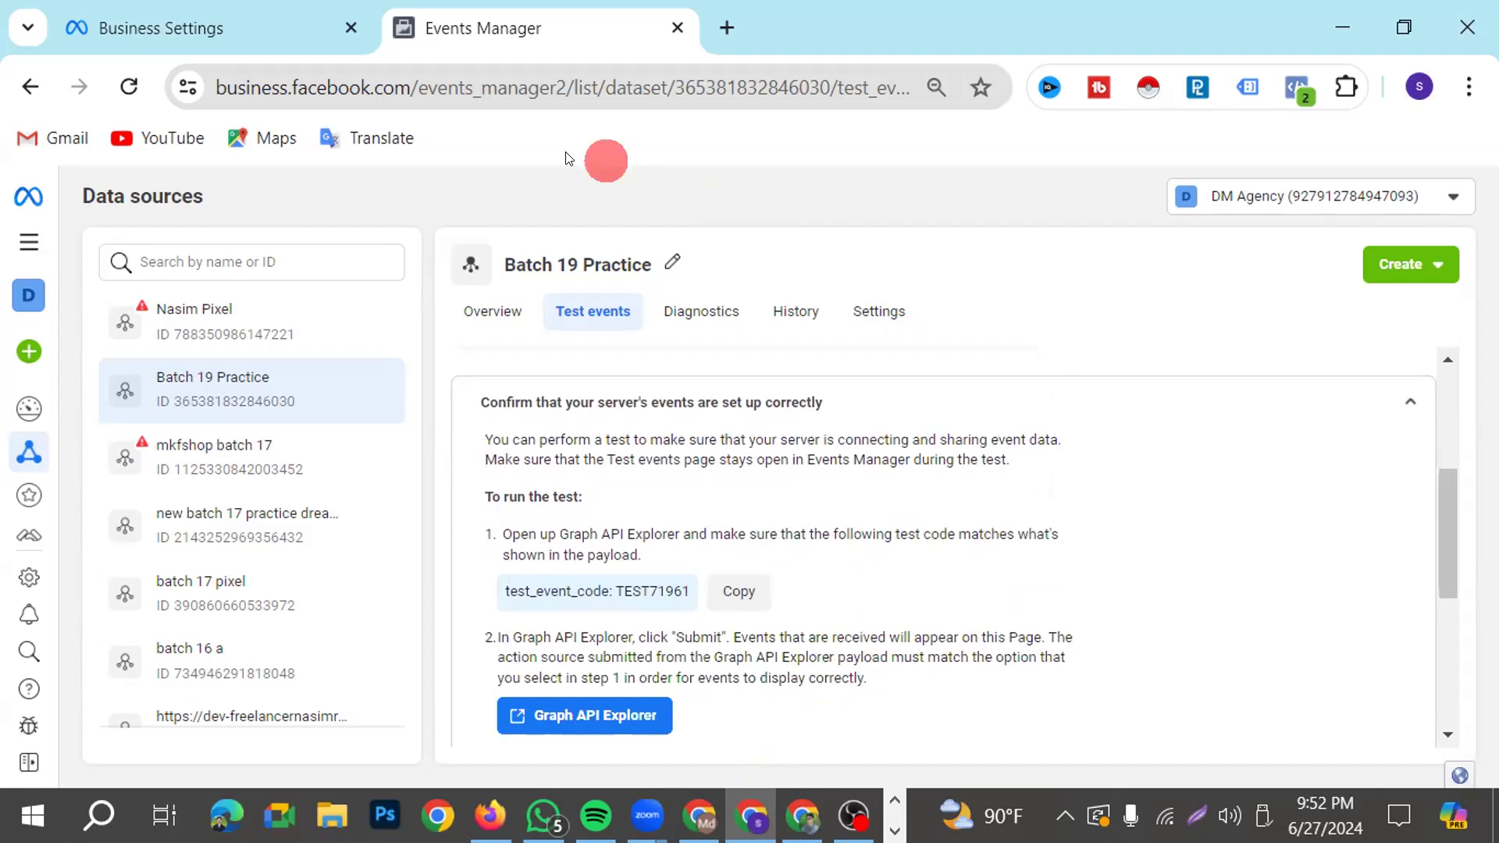
Switch to Google Tag Manager and paste the copied code as the Test Event Code of the Conversions API Tag
{"action": "left_click", "coordinate": [206, 30]}
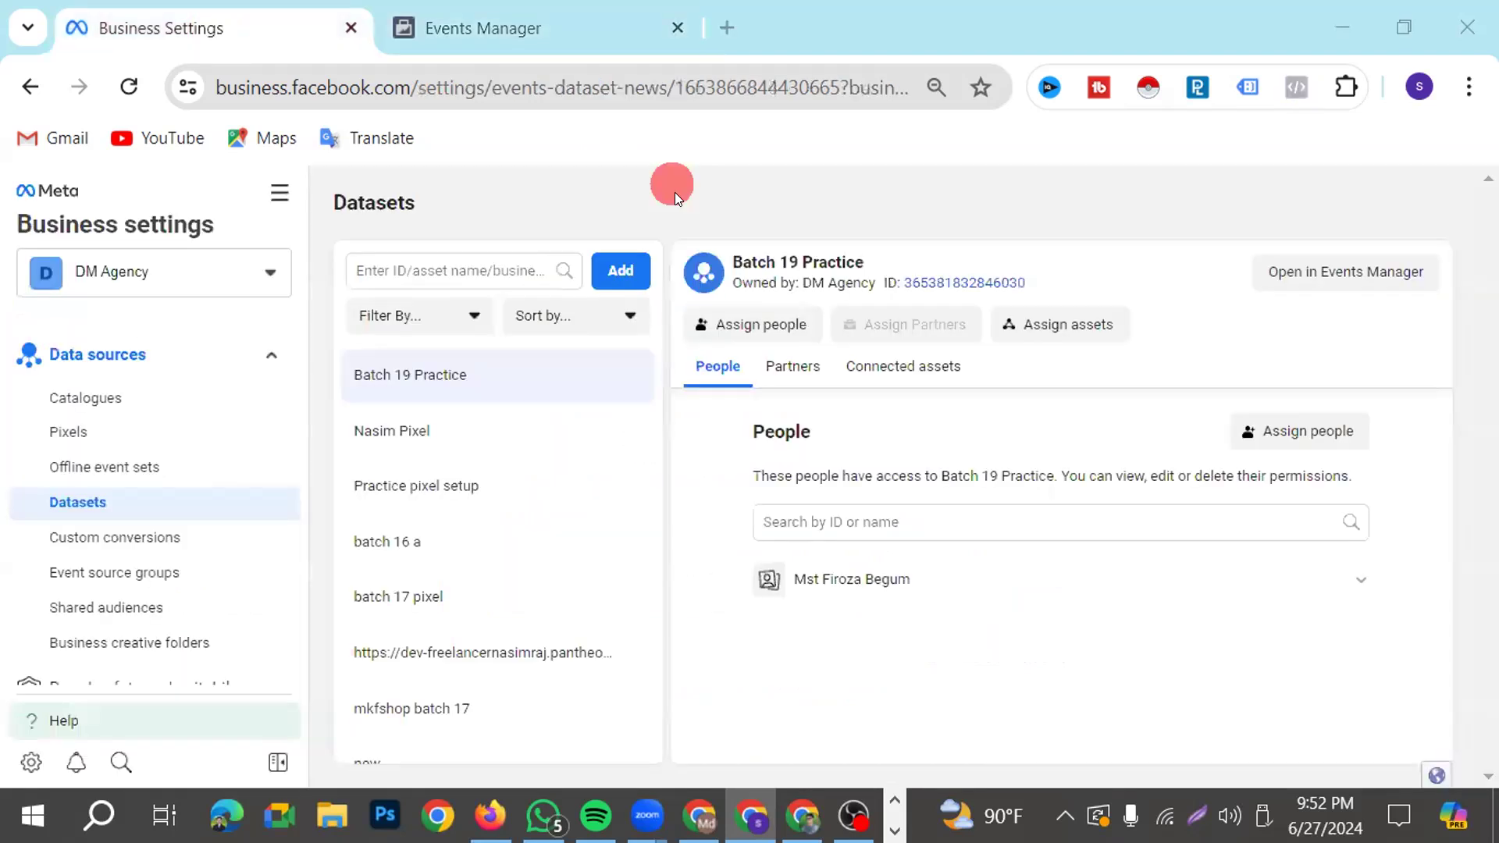
{"action": "left_click", "coordinate": [701, 816]}
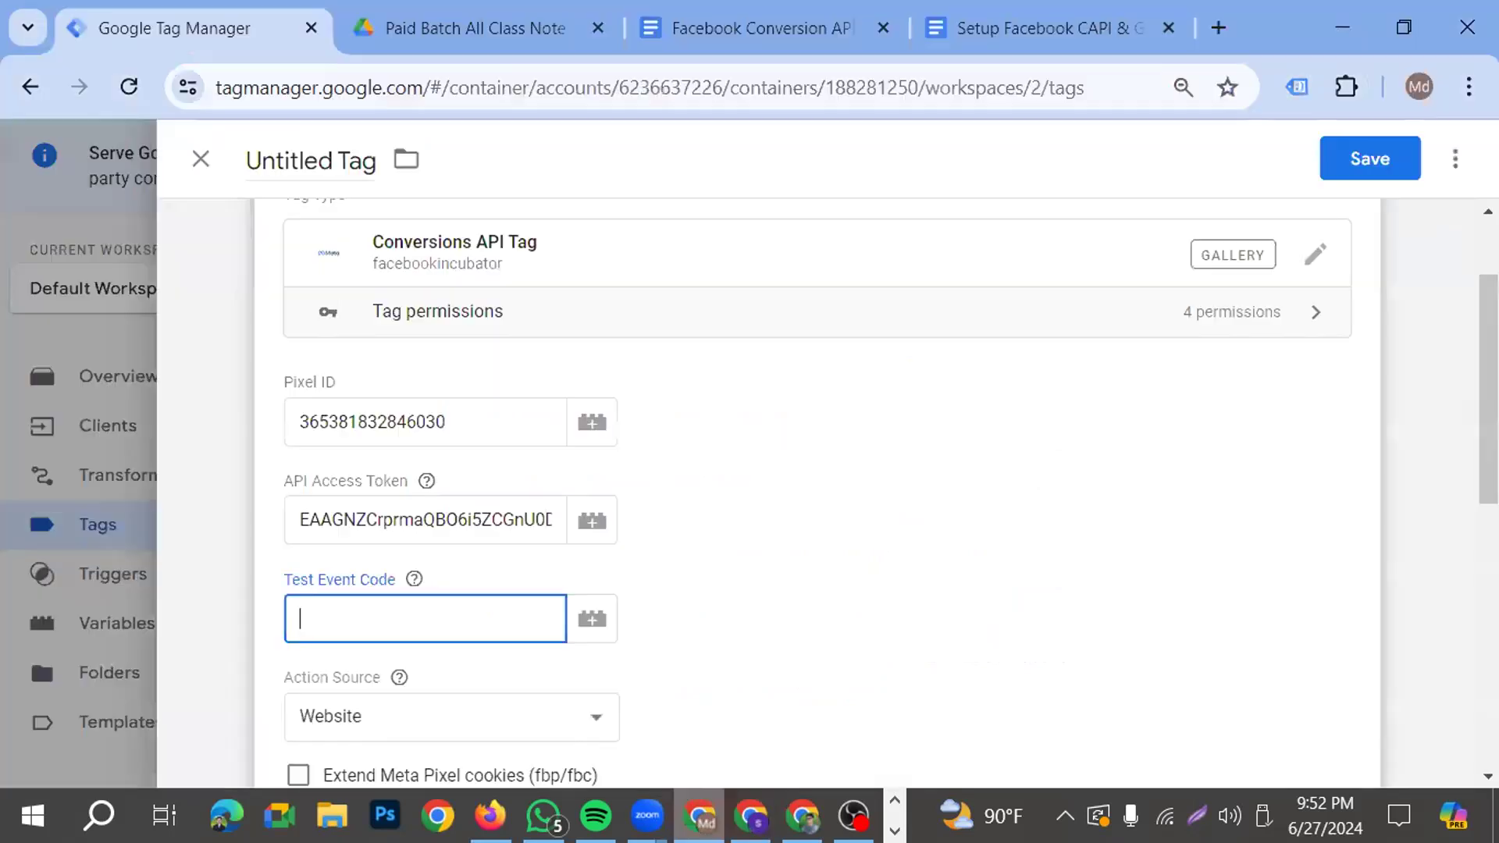
{"action": "key", "text": "ctrl+v"}
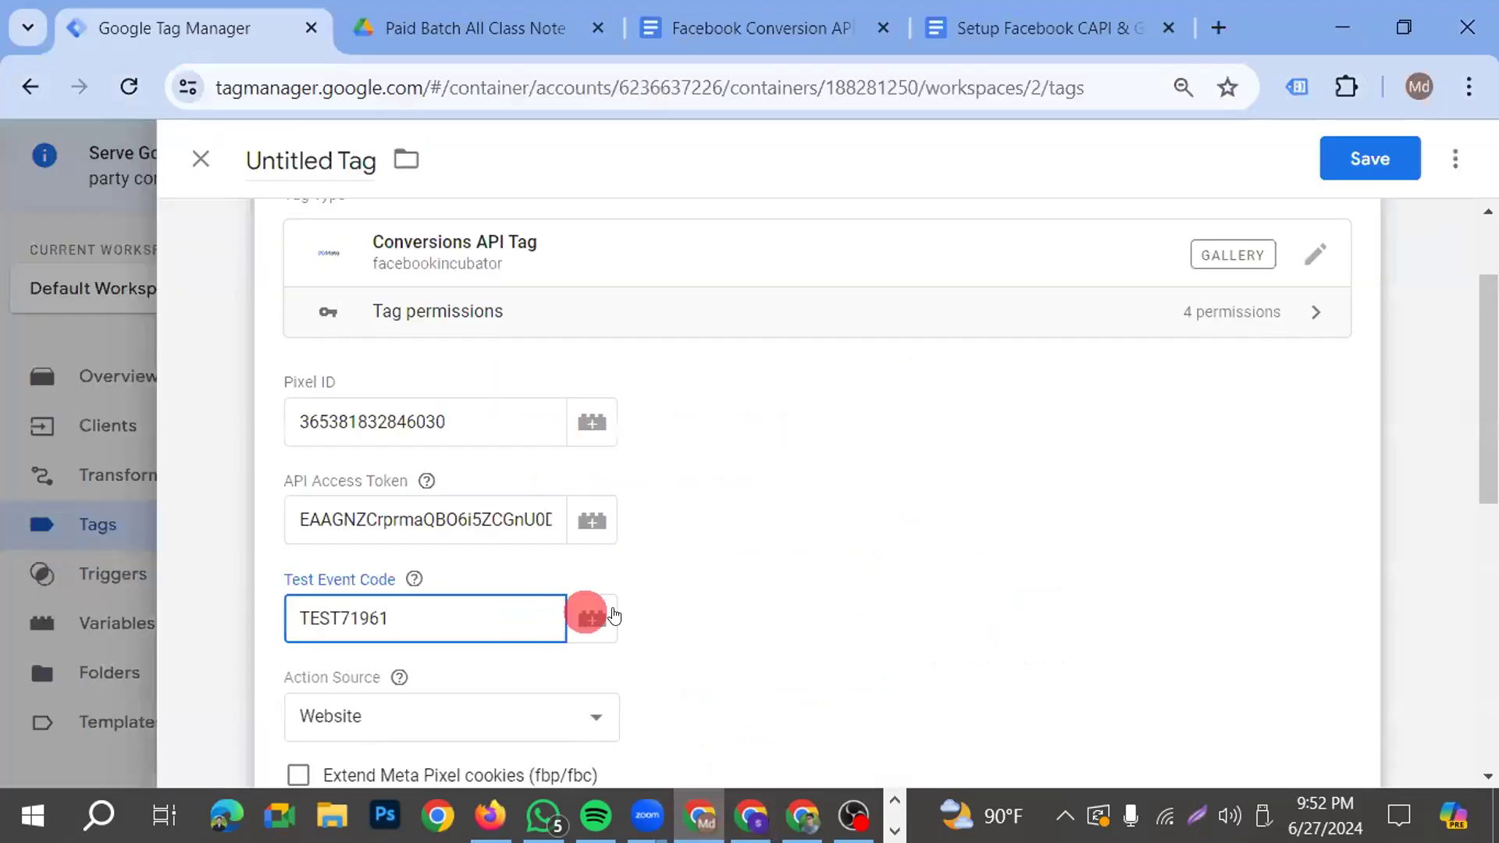
{"action": "scroll", "coordinate": [670, 527], "scroll_direction": "down", "scroll_amount": 2}
{"action": "scroll", "coordinate": [670, 527], "scroll_direction": "down", "scroll_amount": 2}
{"action": "scroll", "coordinate": [569, 538], "scroll_direction": "up", "scroll_amount": 2}
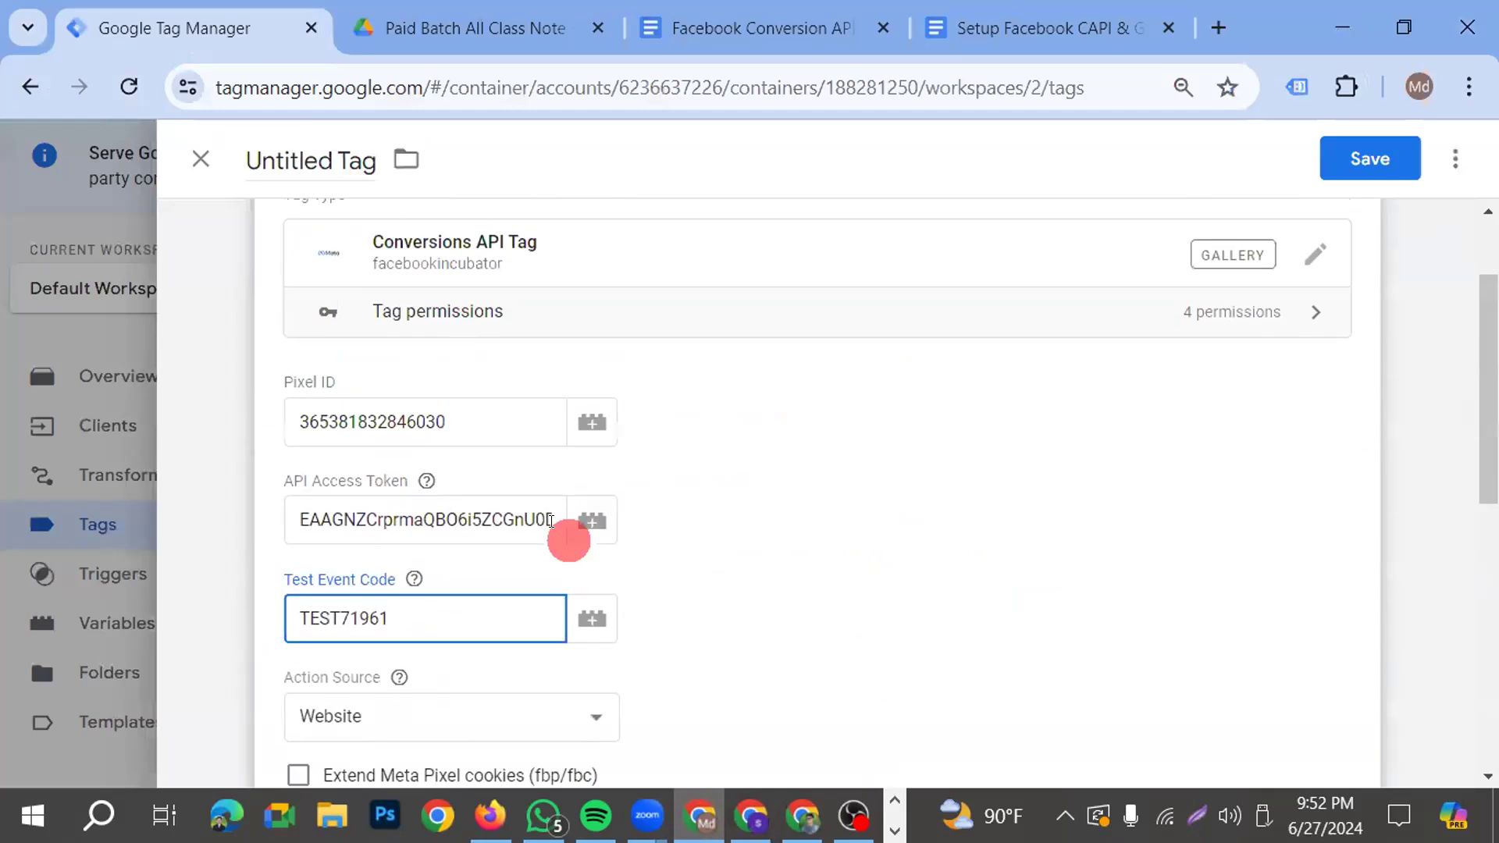
Review the dataset's settings in Events Manager, the container flow diagram in the setup document and the tag's remaining options in Google Tag Manager
{"action": "scroll", "coordinate": [554, 531], "scroll_direction": "down", "scroll_amount": 5}
{"action": "scroll", "coordinate": [542, 525], "scroll_direction": "down", "scroll_amount": 3}
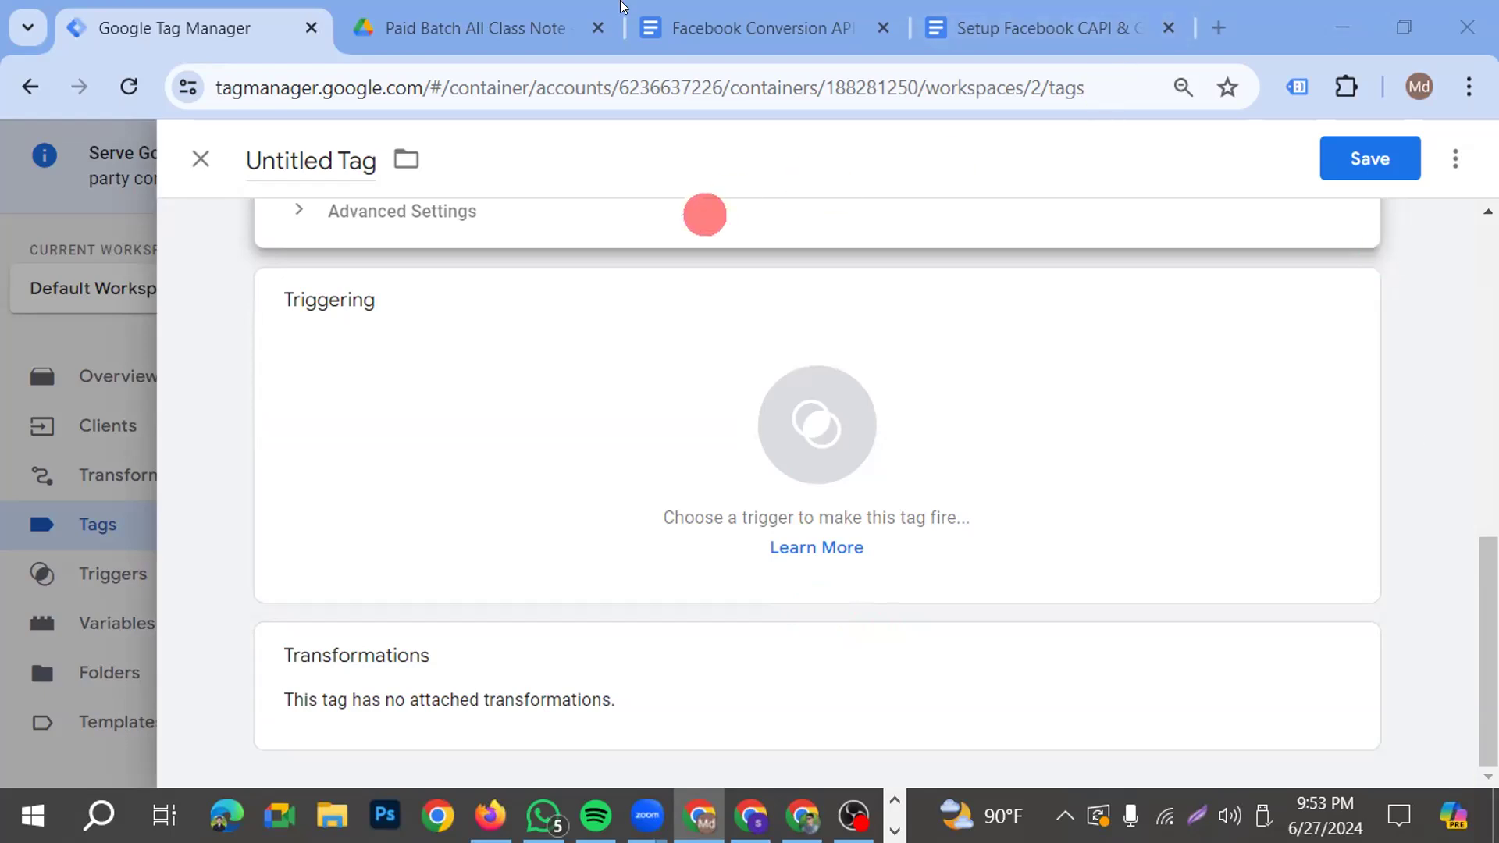
{"action": "left_click", "coordinate": [699, 816]}
{"action": "left_click", "coordinate": [699, 815]}
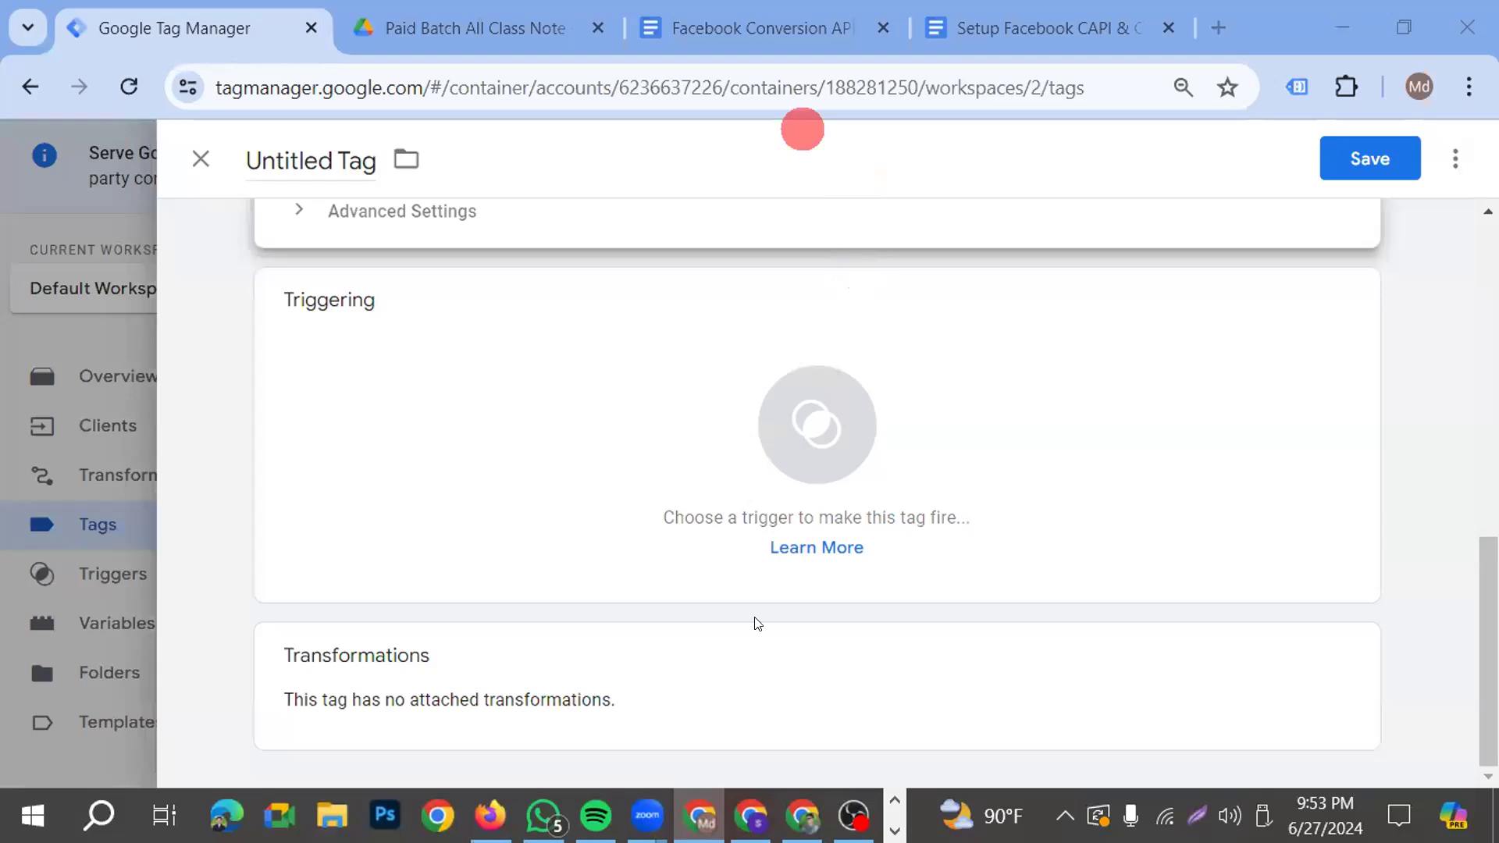
{"action": "left_click", "coordinate": [751, 816]}
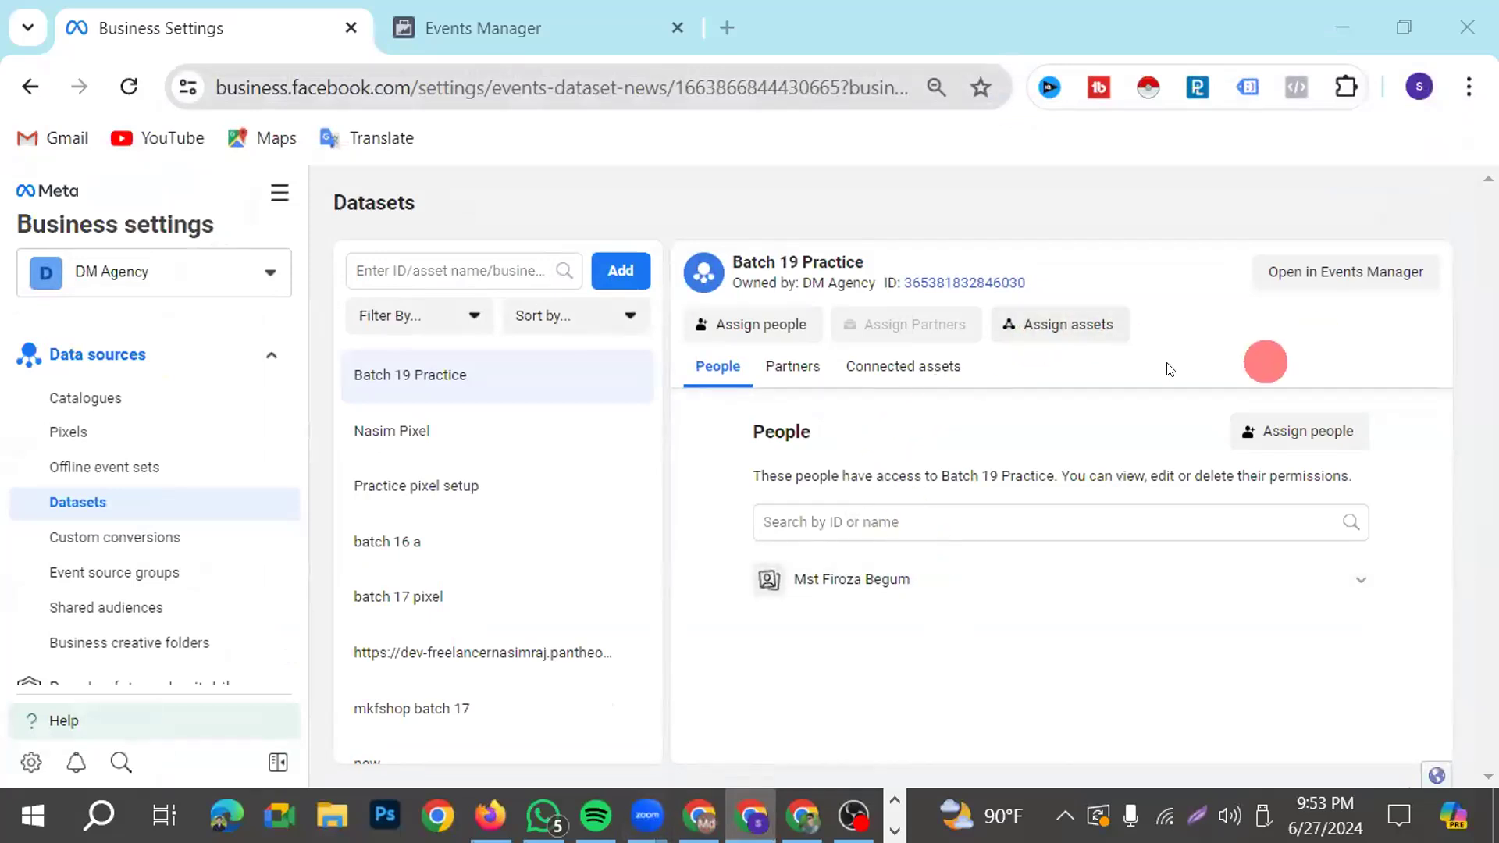
{"action": "left_click", "coordinate": [548, 31]}
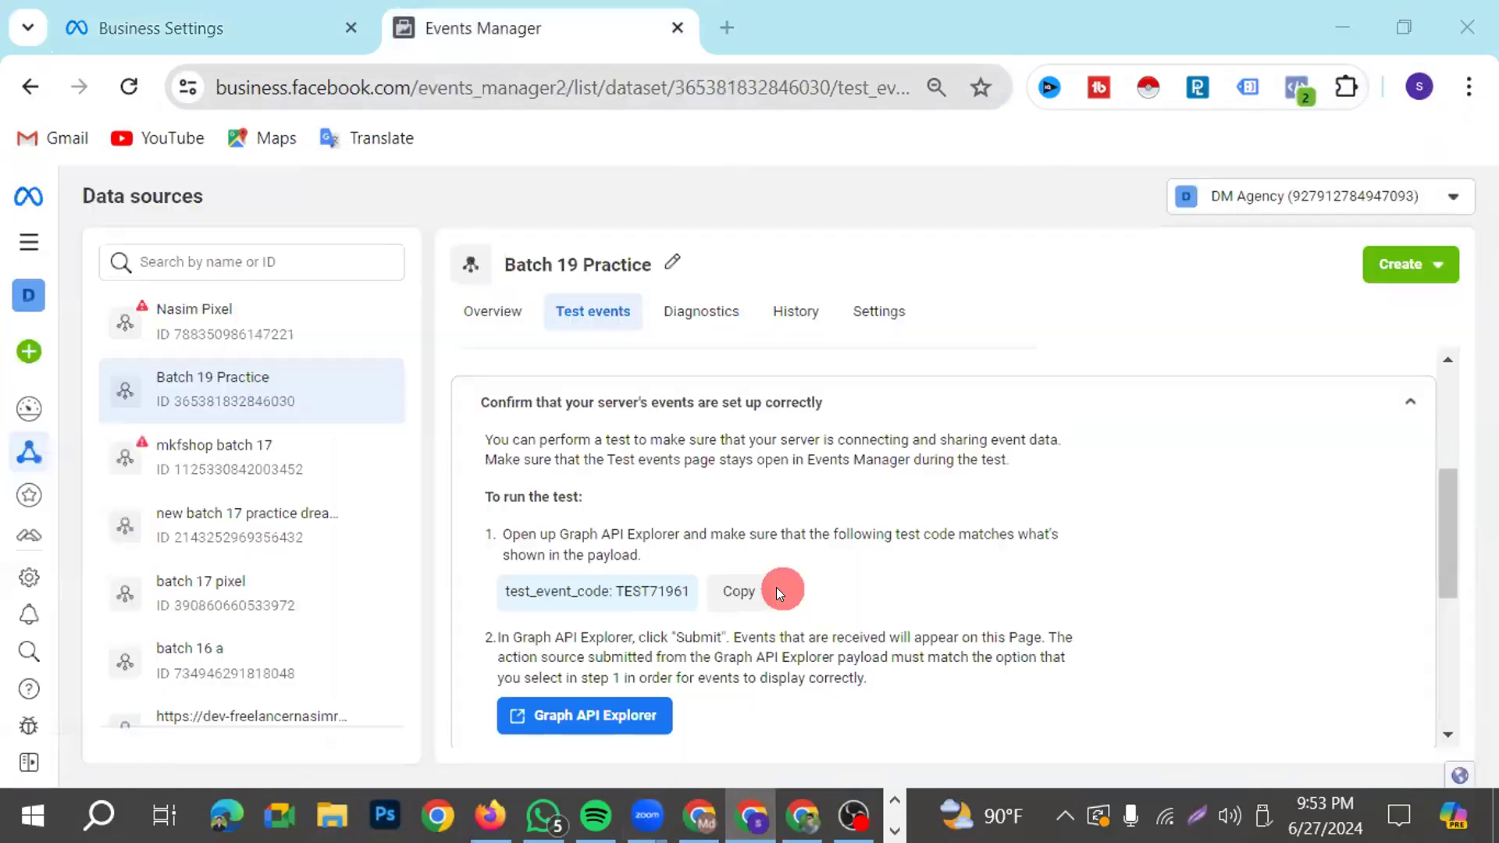
{"action": "left_click", "coordinate": [878, 311]}
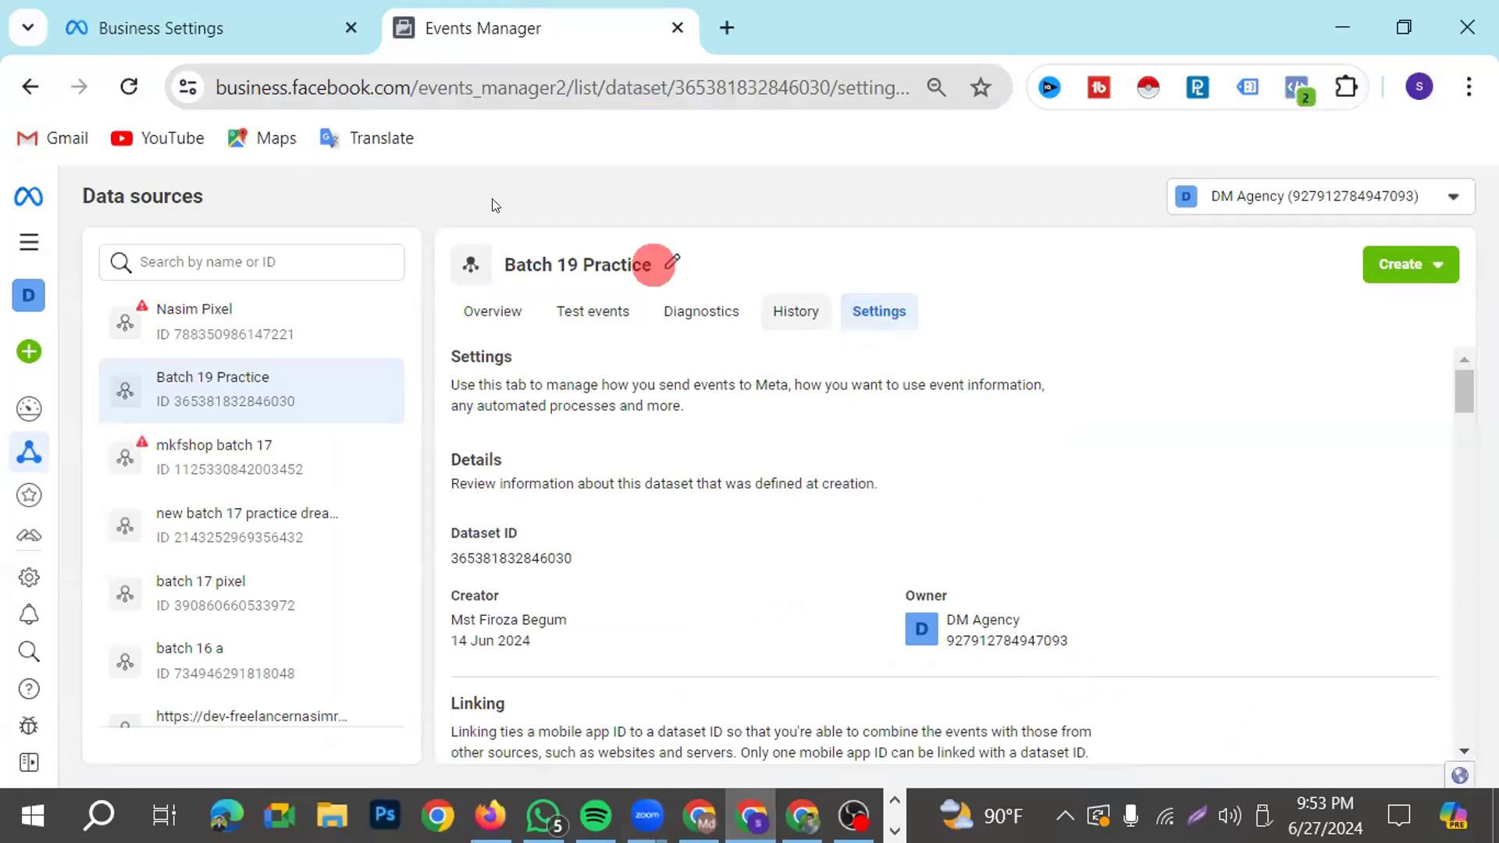
{"action": "left_click", "coordinate": [701, 816]}
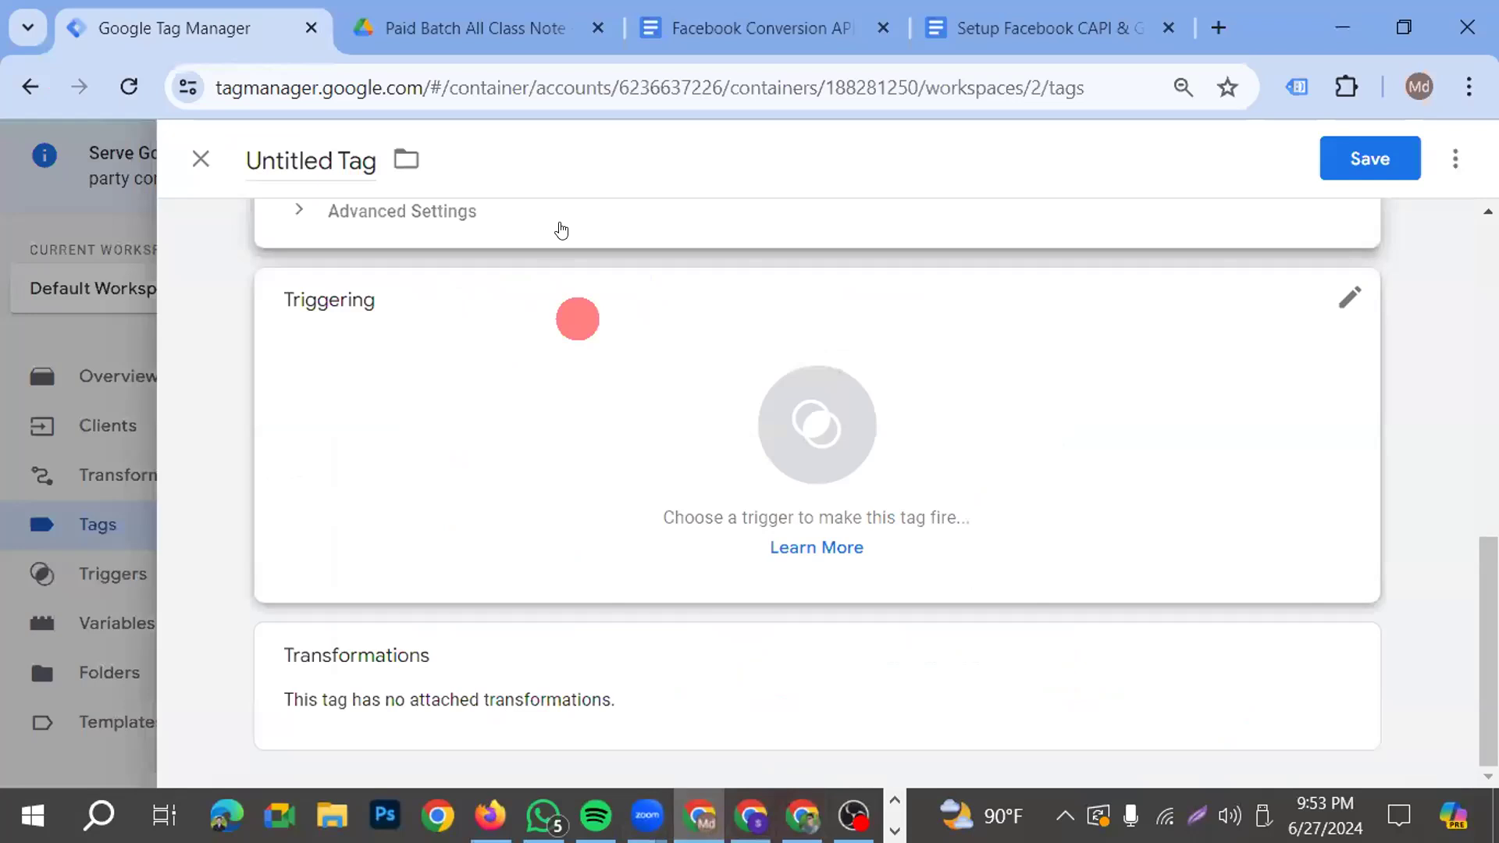
{"action": "left_click", "coordinate": [728, 30]}
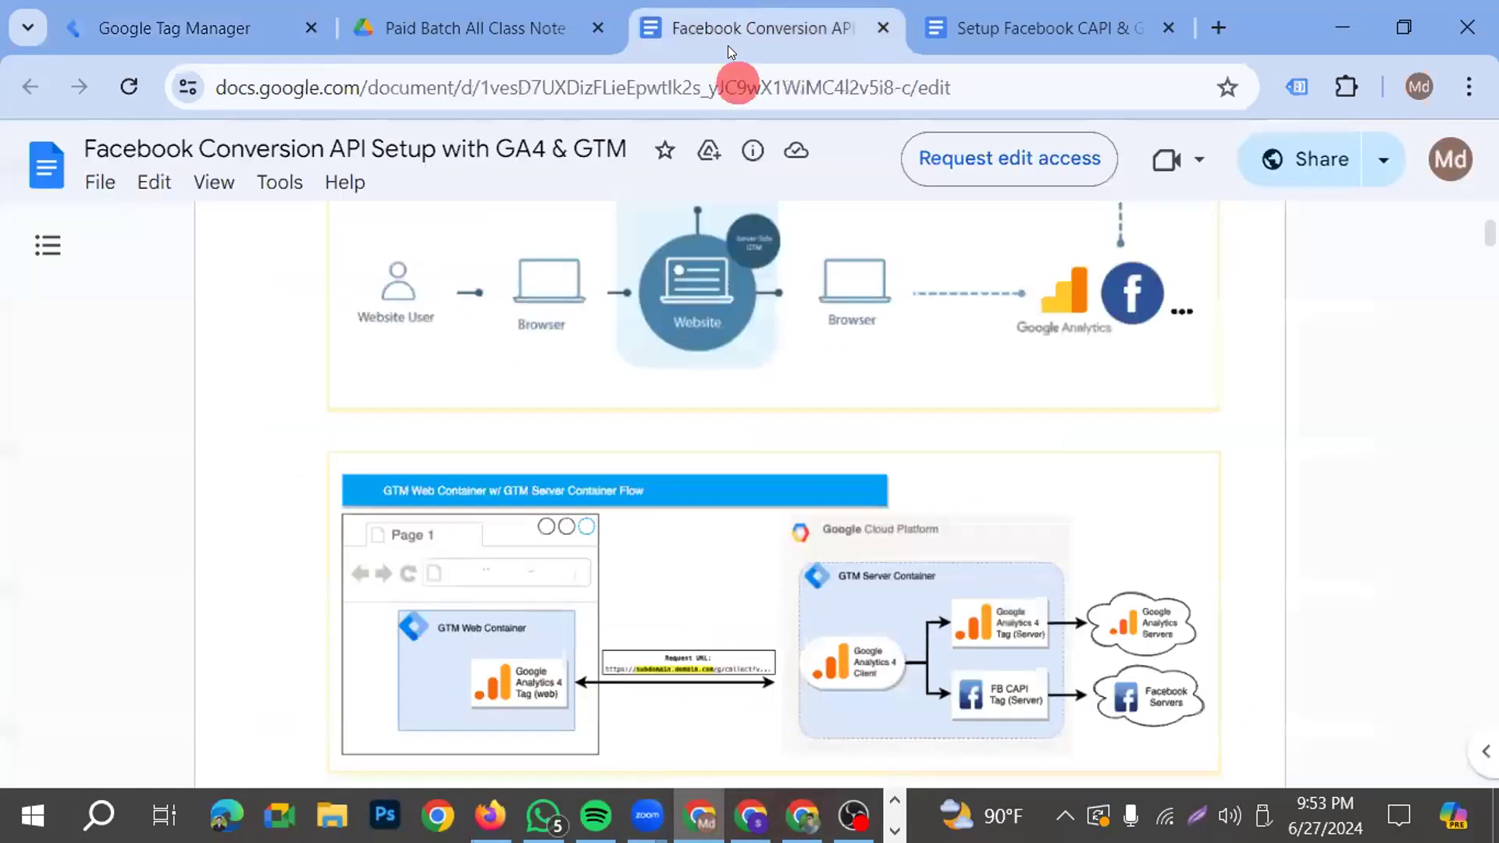
{"action": "left_click", "coordinate": [227, 22]}
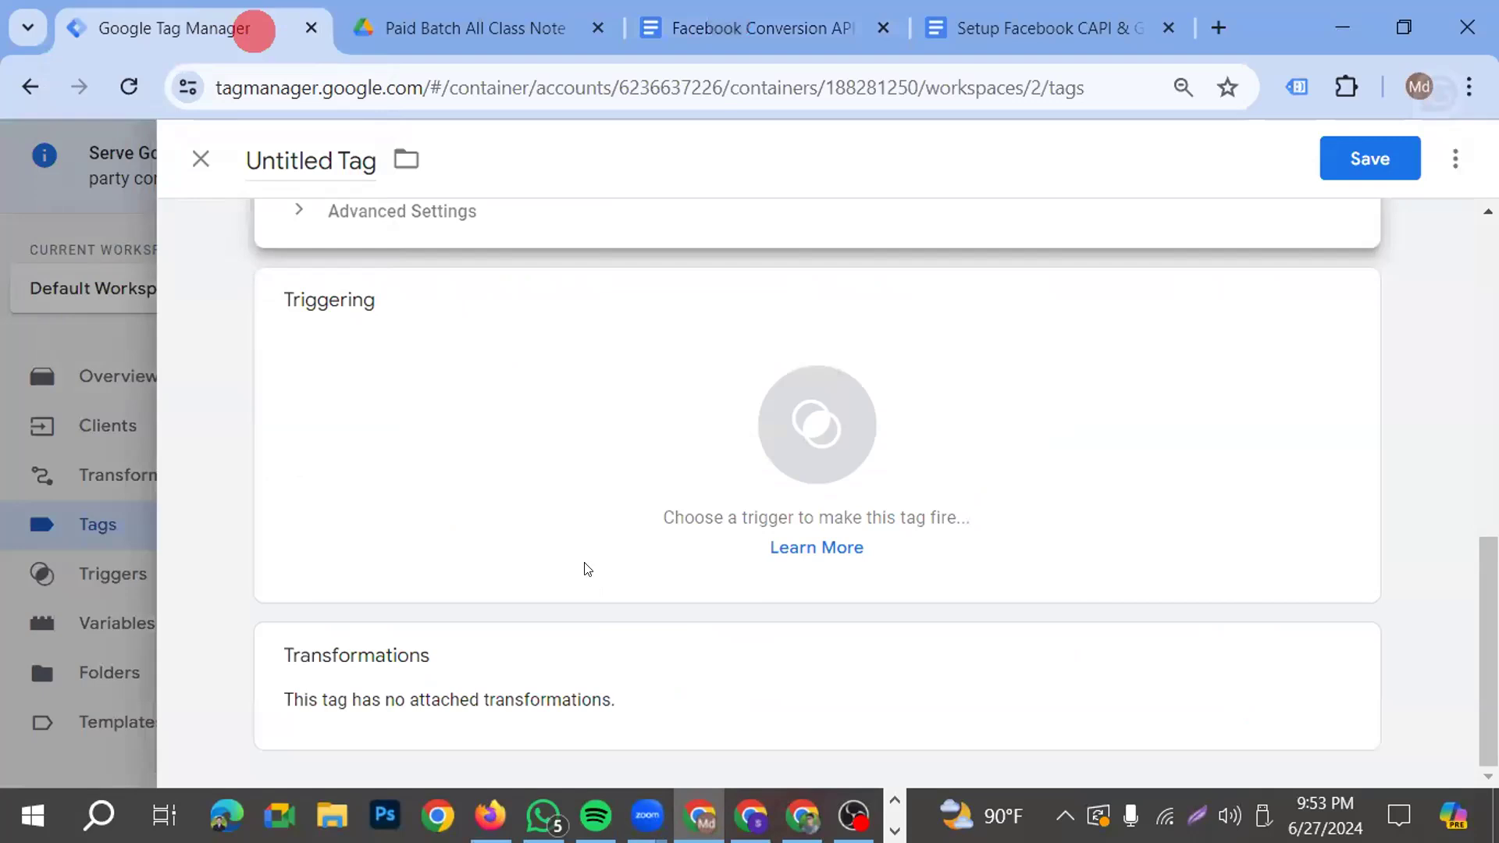
{"action": "scroll", "coordinate": [587, 568], "scroll_direction": "up", "scroll_amount": 5}
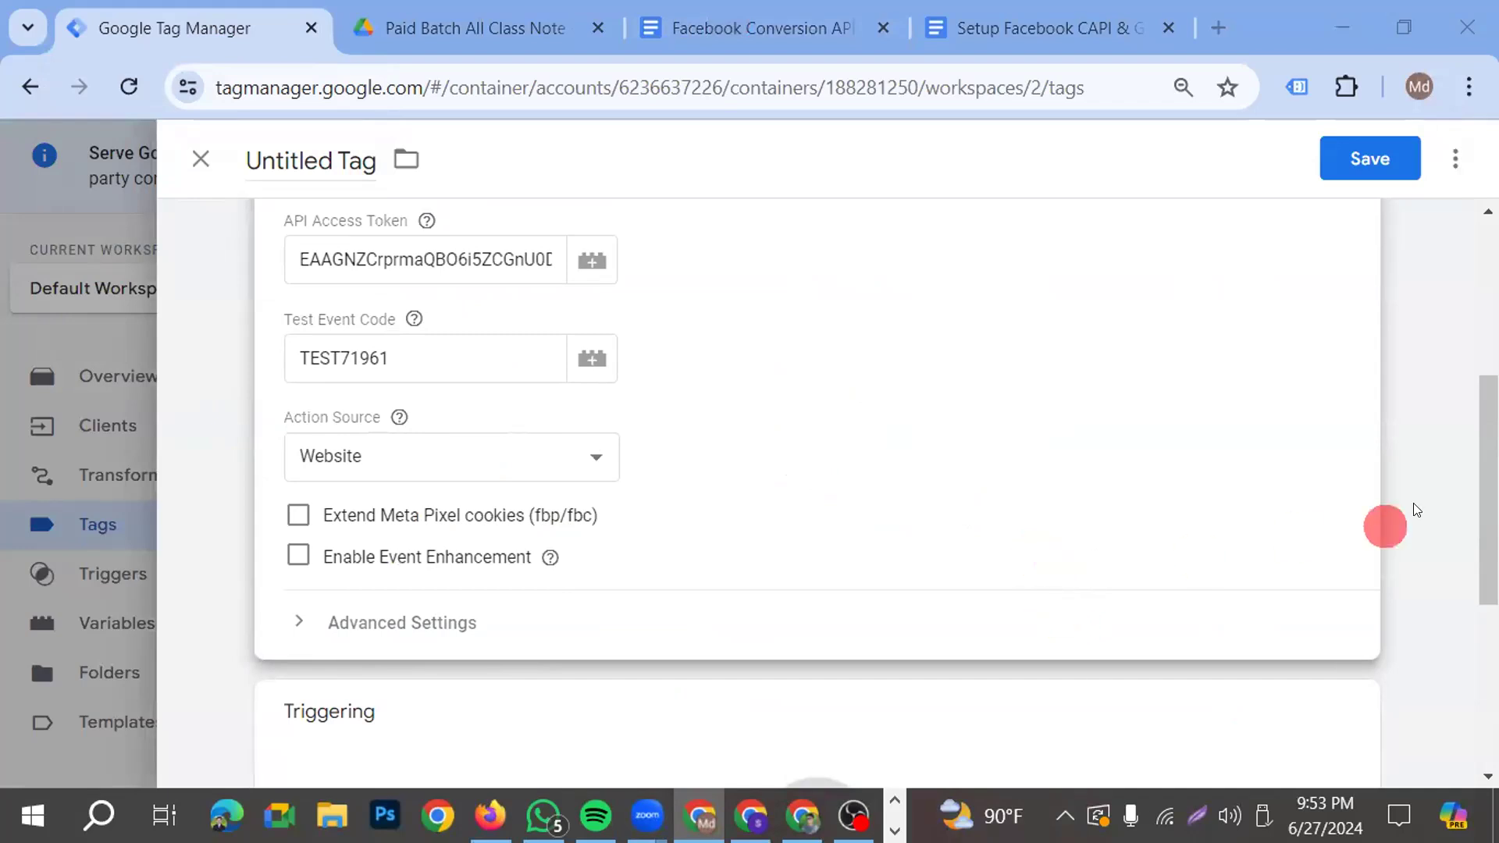
{"action": "scroll", "coordinate": [580, 569], "scroll_direction": "down", "scroll_amount": 1}
{"action": "scroll", "coordinate": [780, 593], "scroll_direction": "down", "scroll_amount": 3}
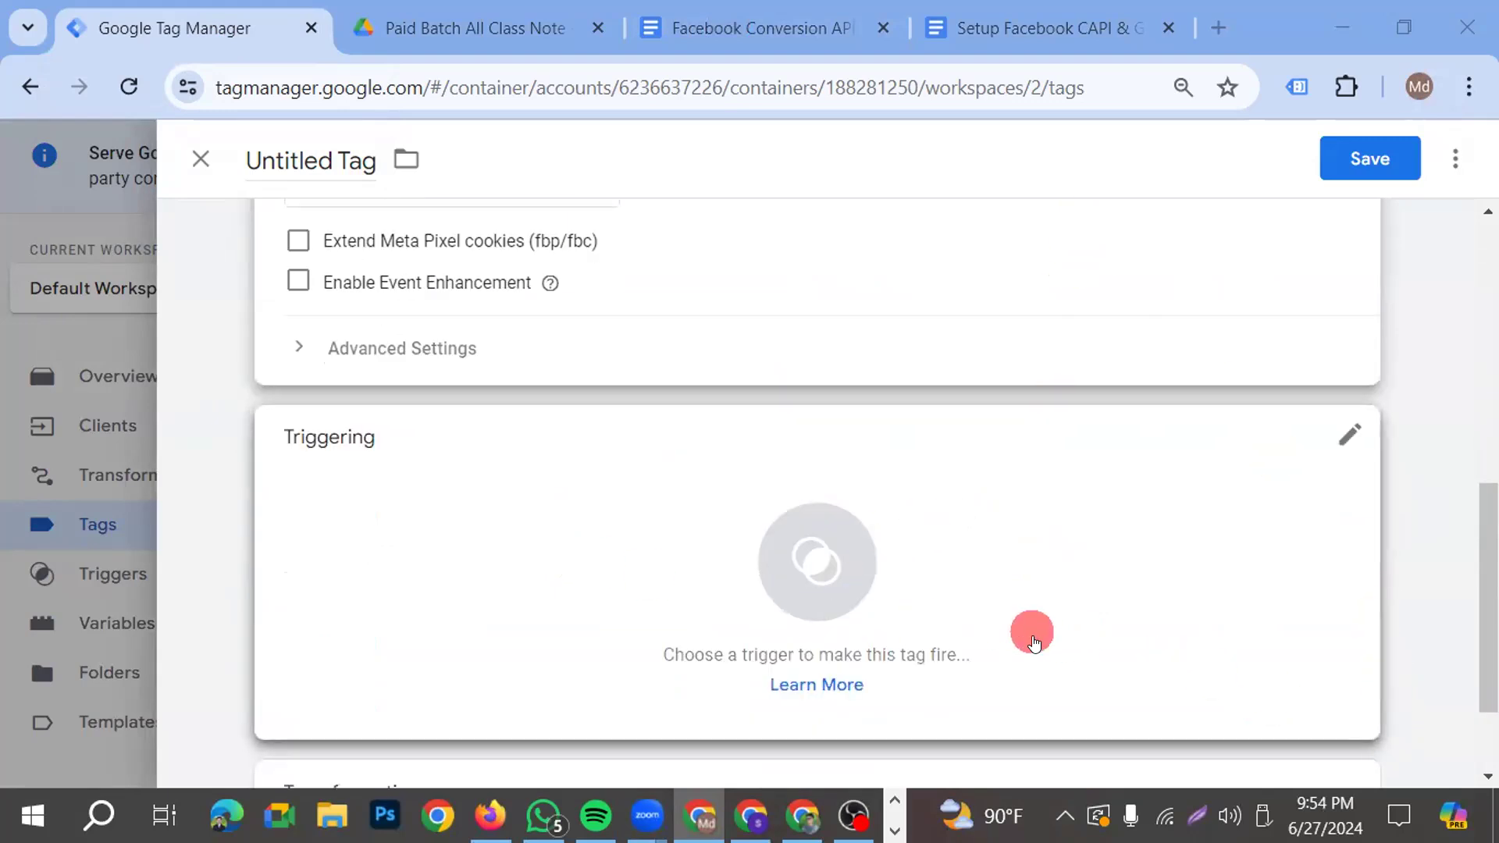
Create a new trigger of type Custom for the Conversions API Tag and make it fire on Some Events
{"action": "left_click", "coordinate": [783, 562]}
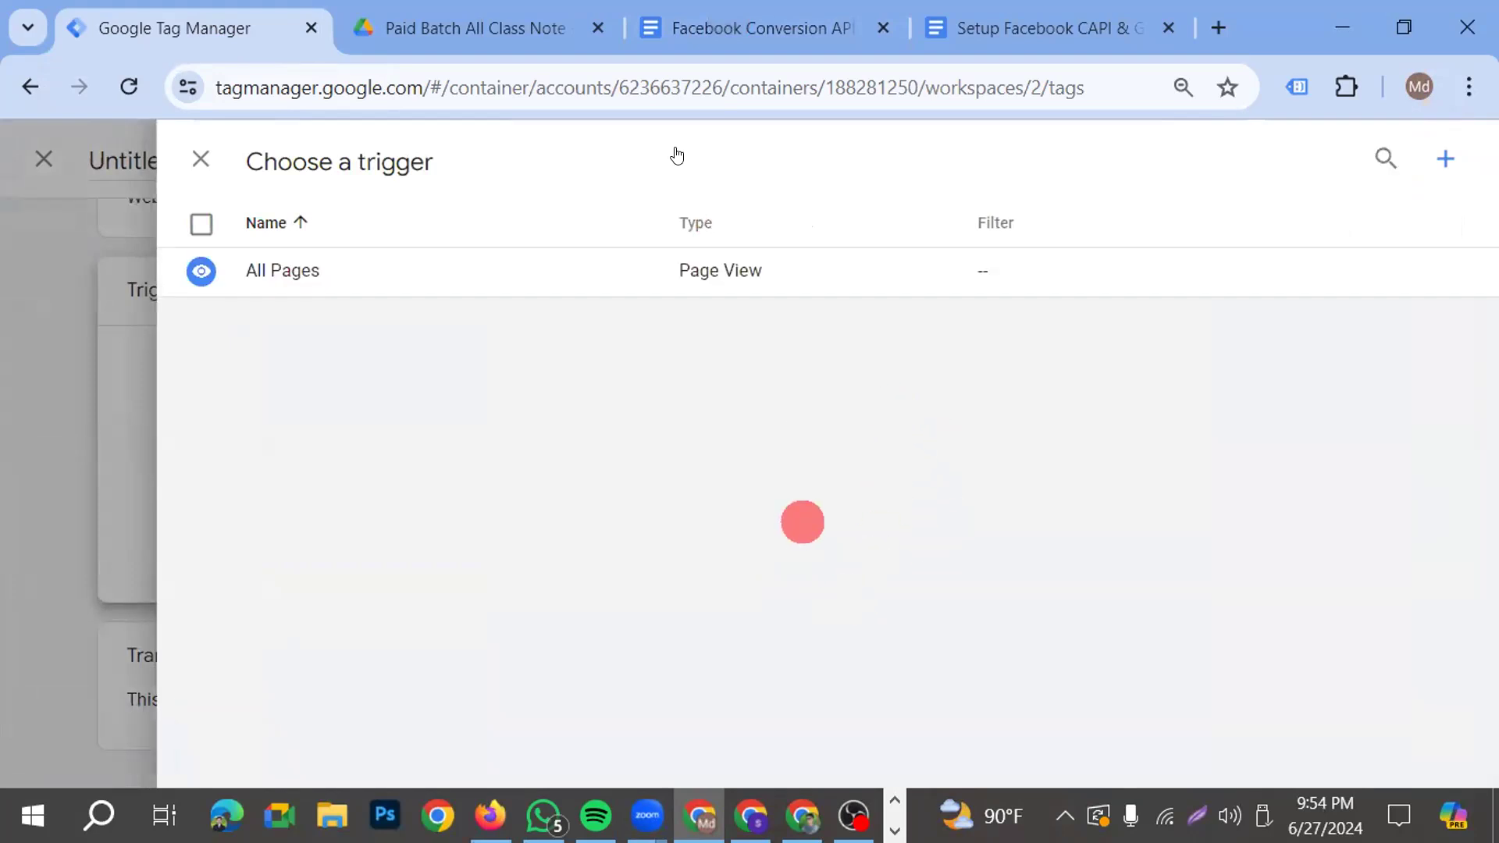
{"action": "left_click", "coordinate": [744, 23]}
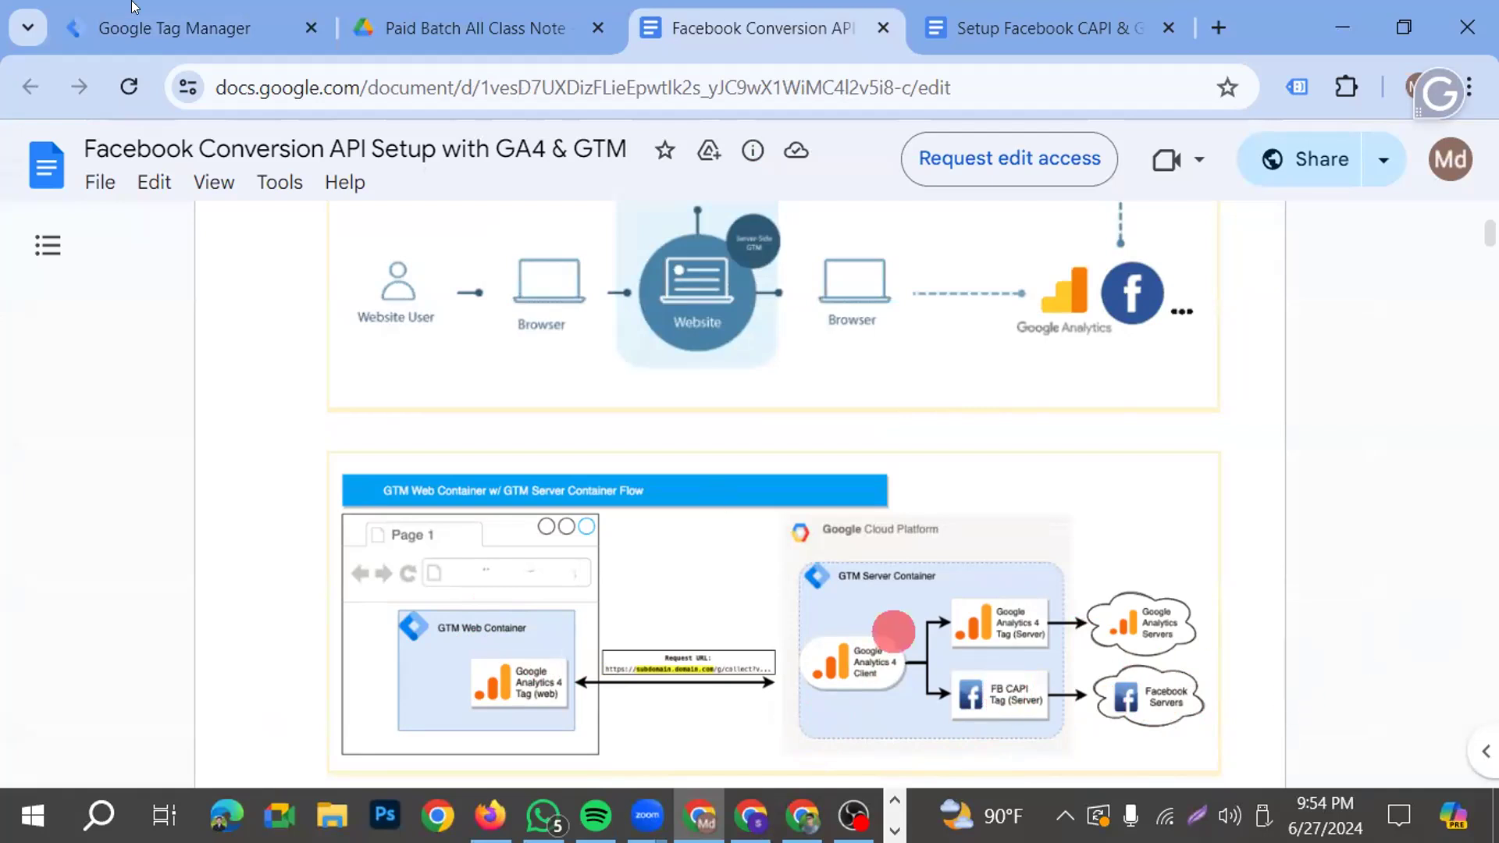
{"action": "left_click", "coordinate": [159, 8]}
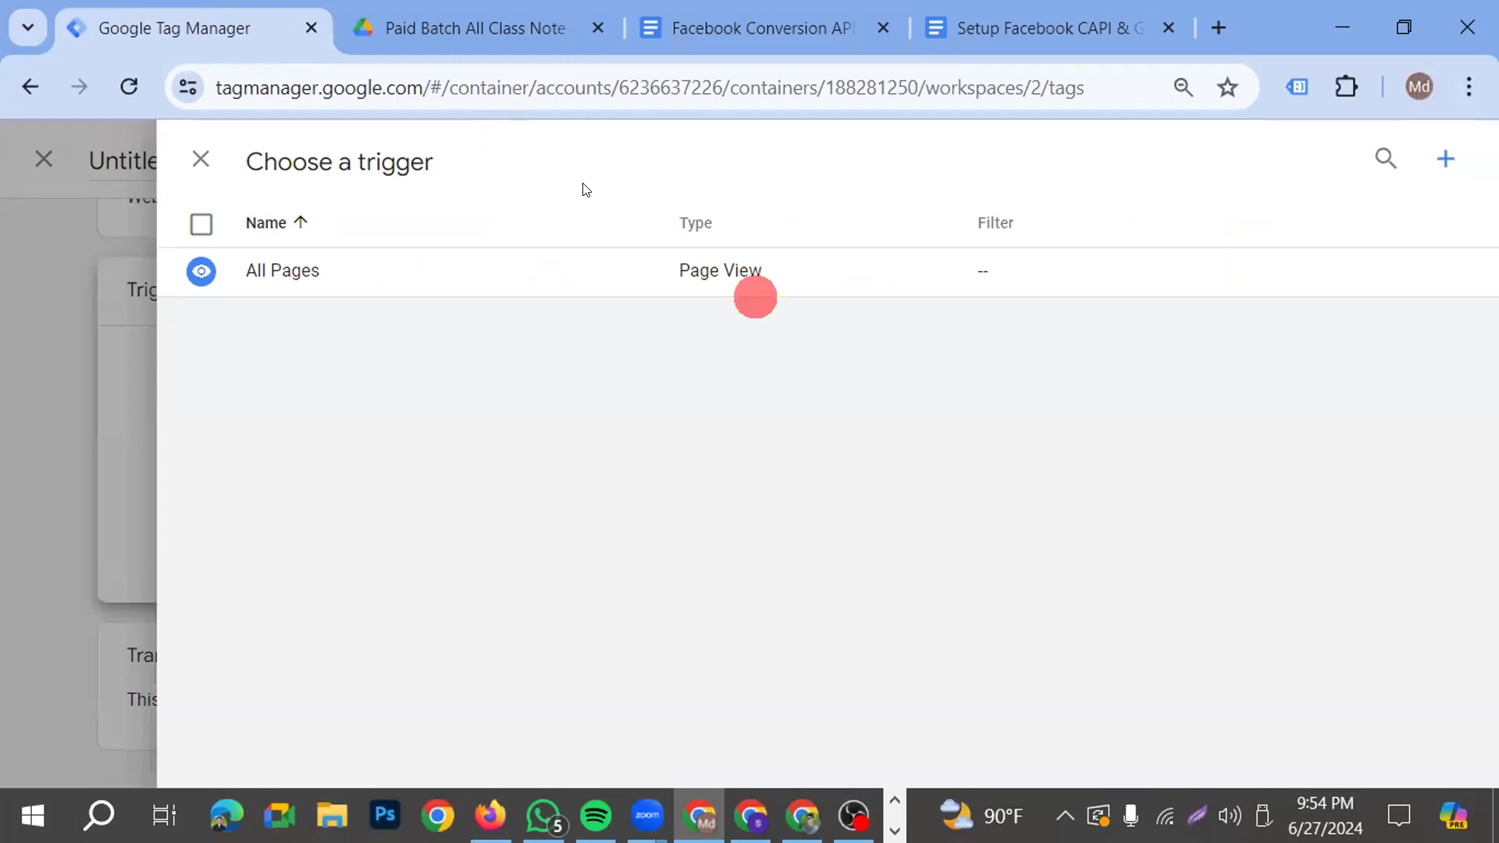
{"action": "key", "text": "alt+Tab"}
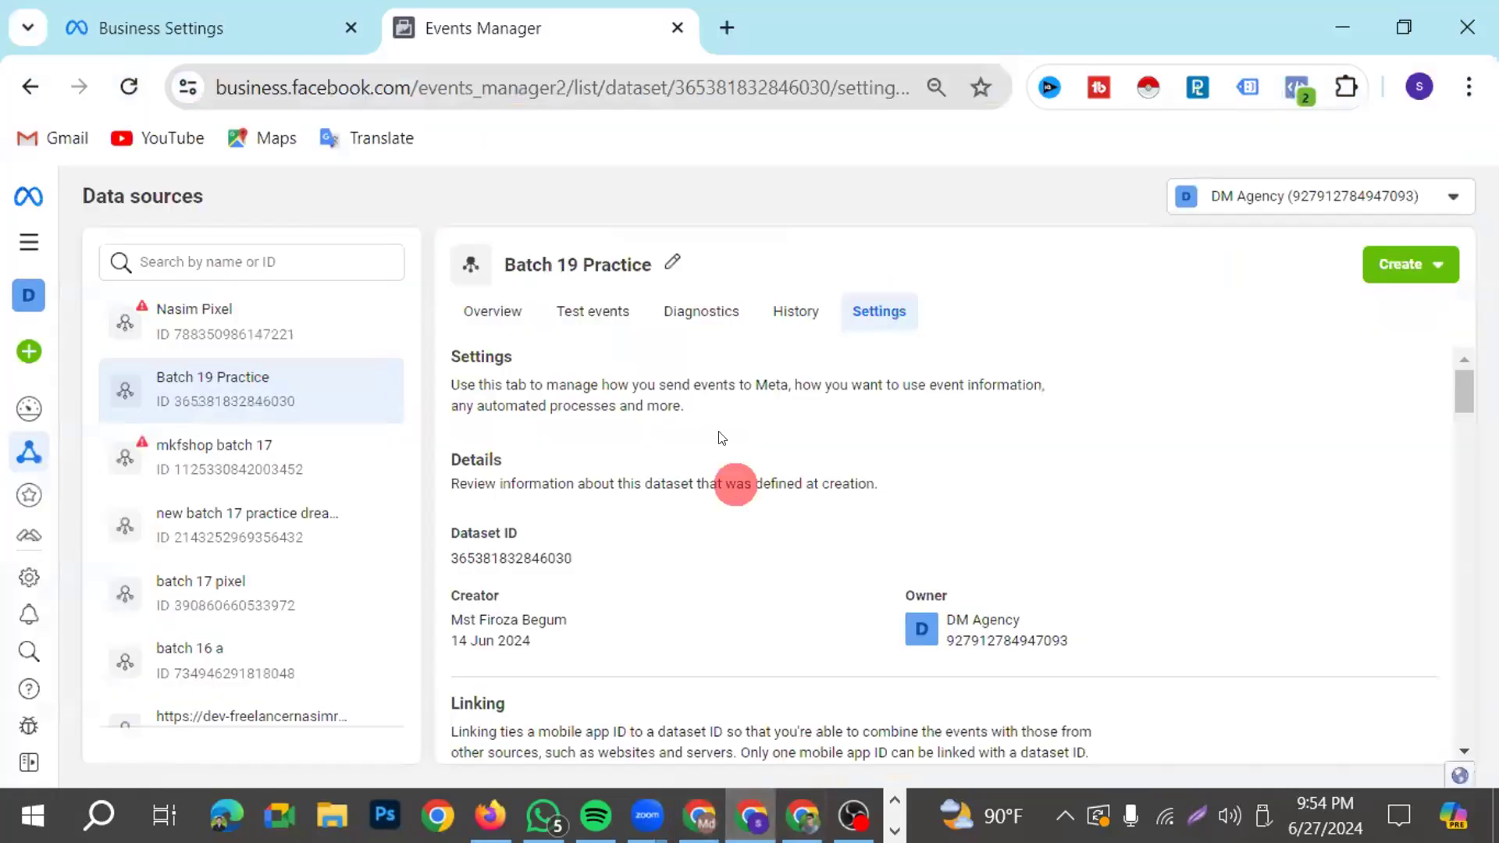
{"action": "left_click", "coordinate": [699, 816]}
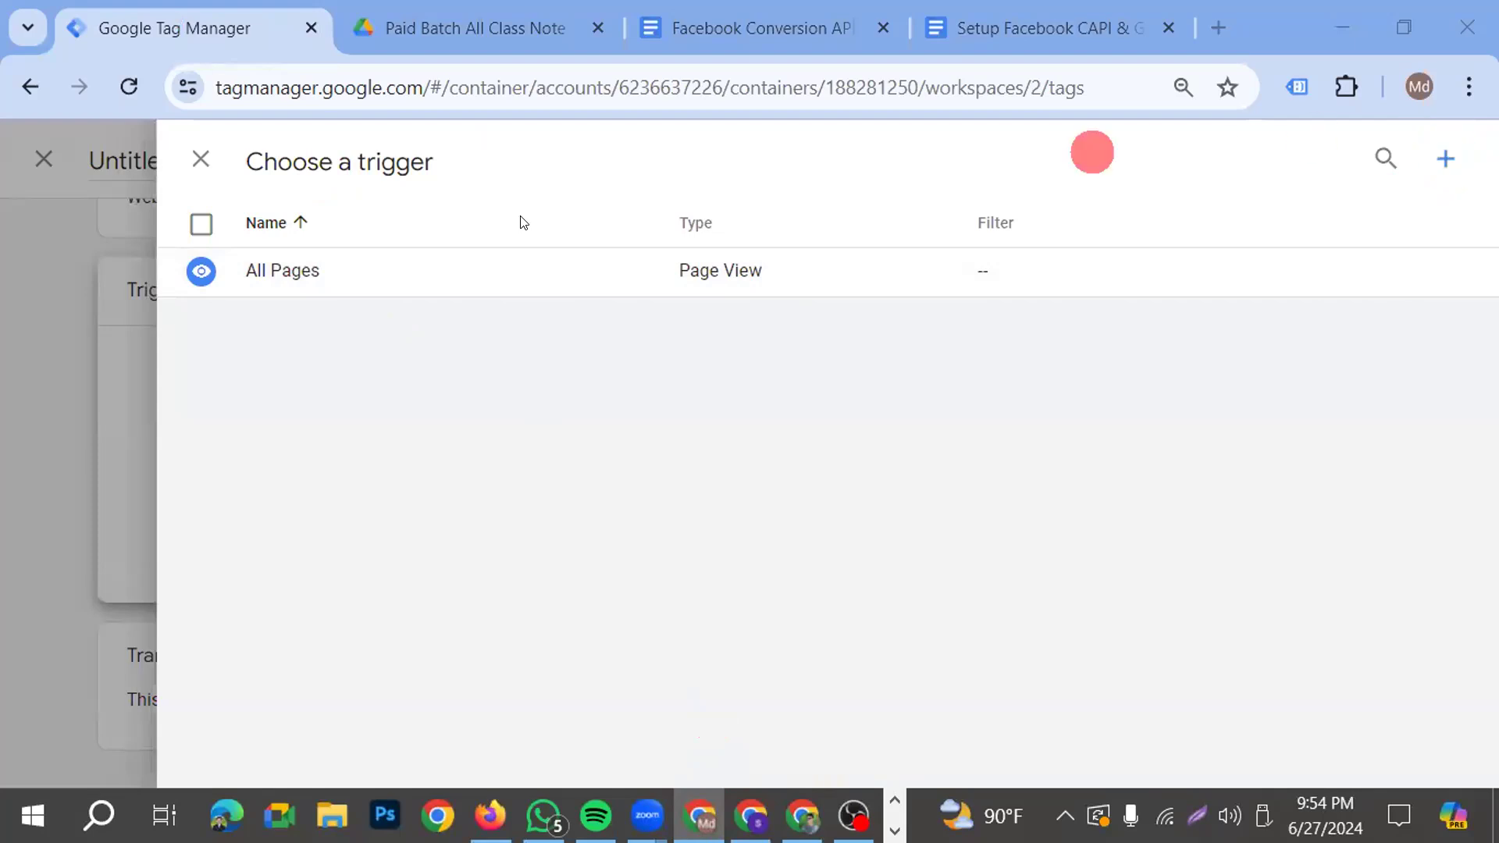
{"action": "left_click", "coordinate": [1446, 158]}
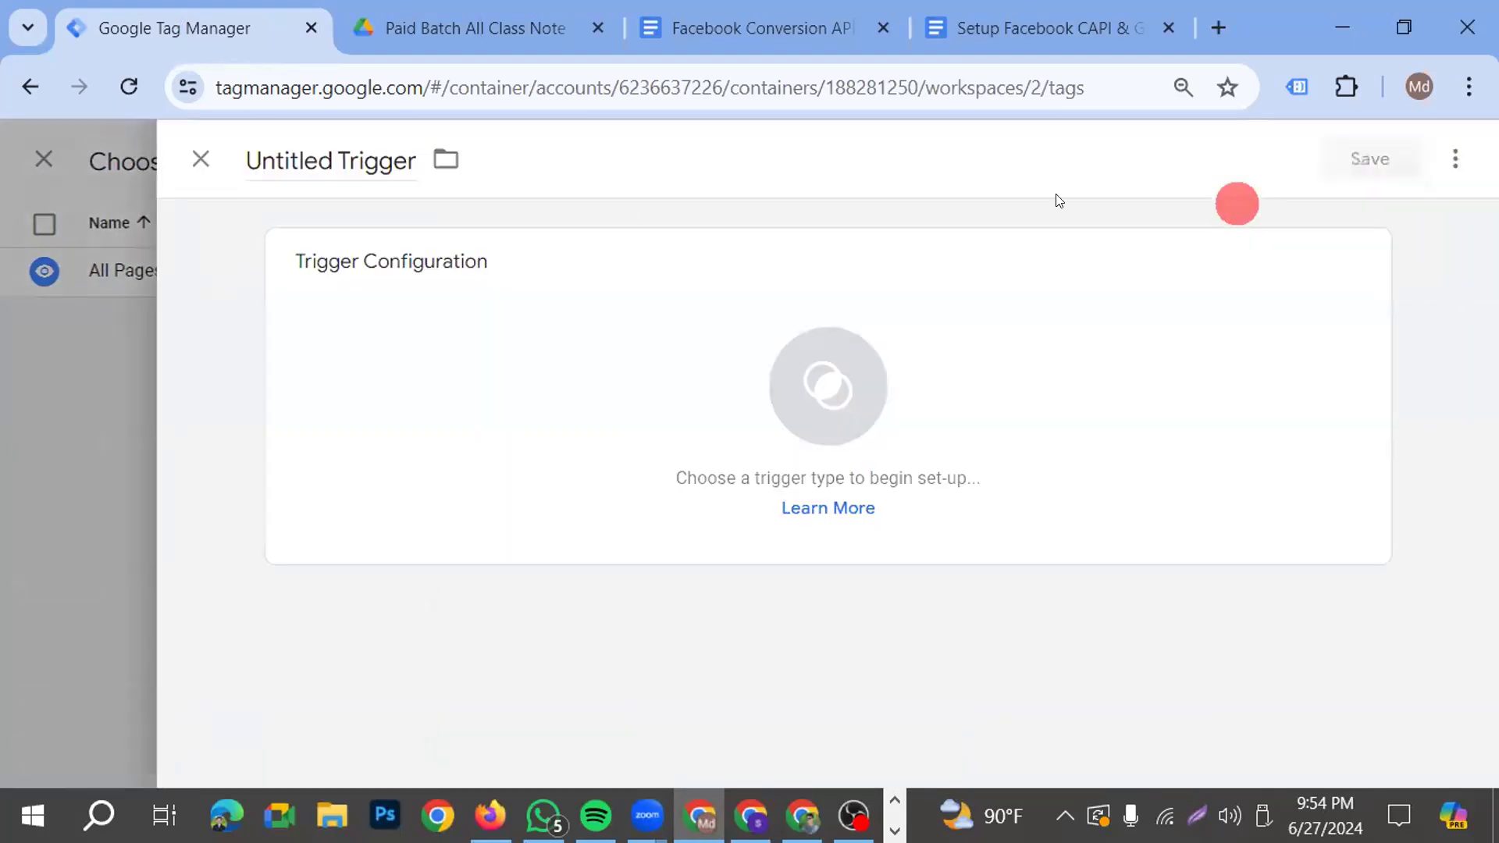
{"action": "left_click", "coordinate": [781, 388]}
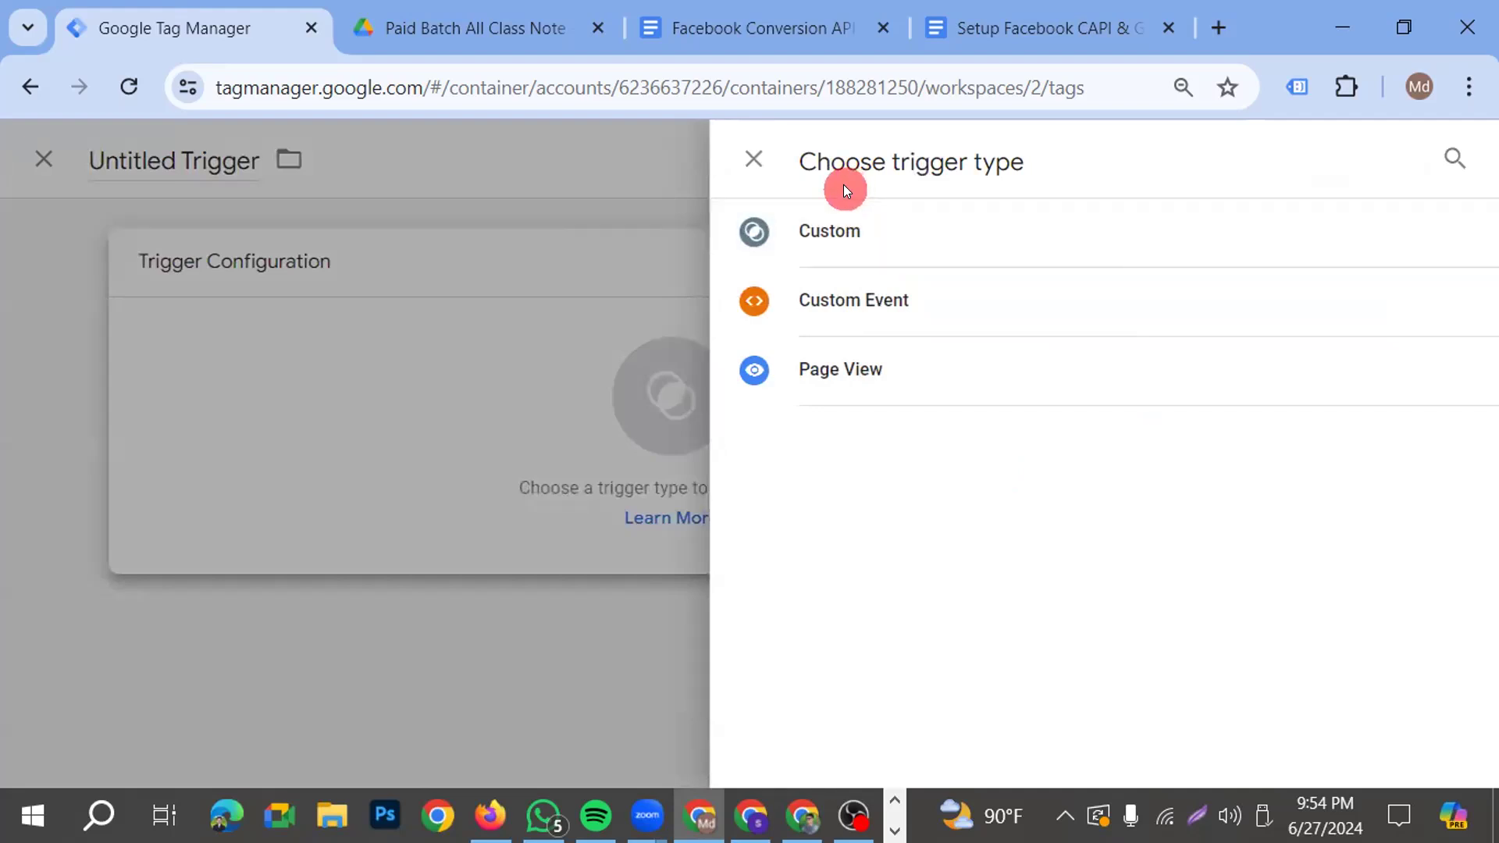
{"action": "left_click", "coordinate": [862, 228]}
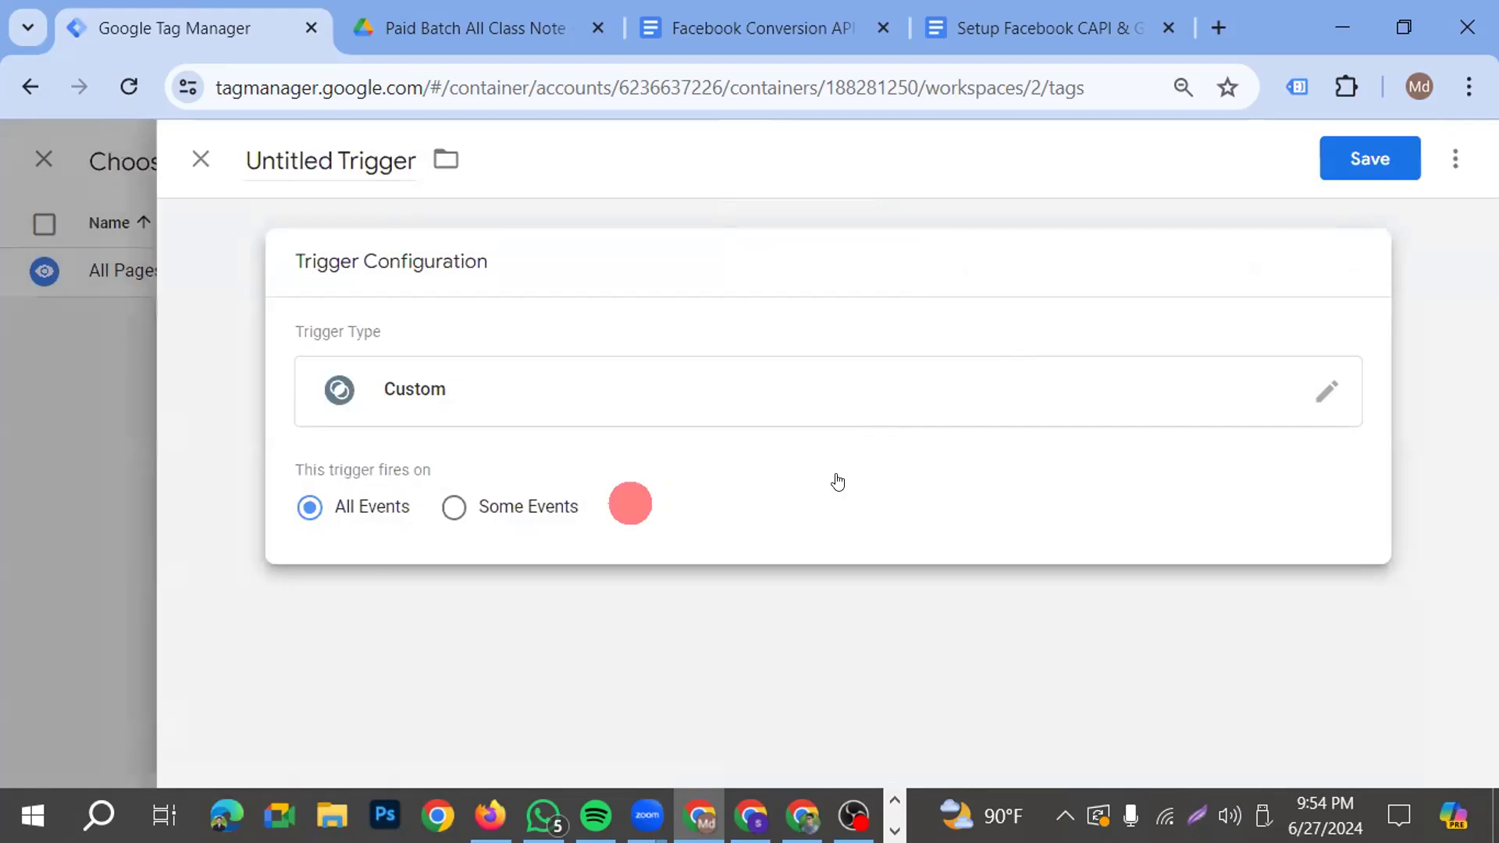
{"action": "left_click", "coordinate": [462, 515]}
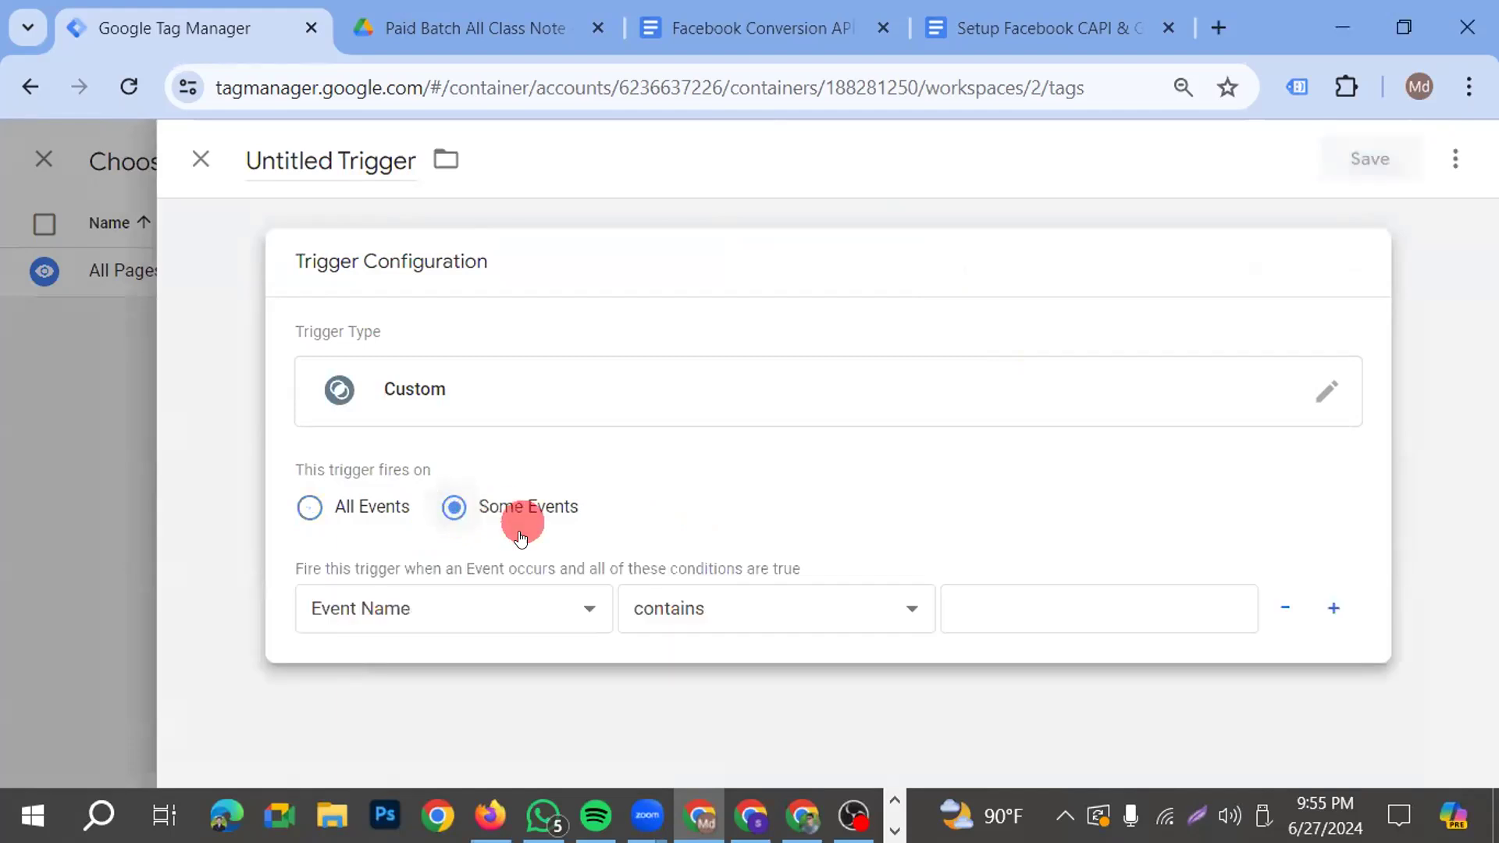
Define the trigger's firing condition as the built-in variable Client Name equals GA4
{"action": "left_click", "coordinate": [492, 606]}
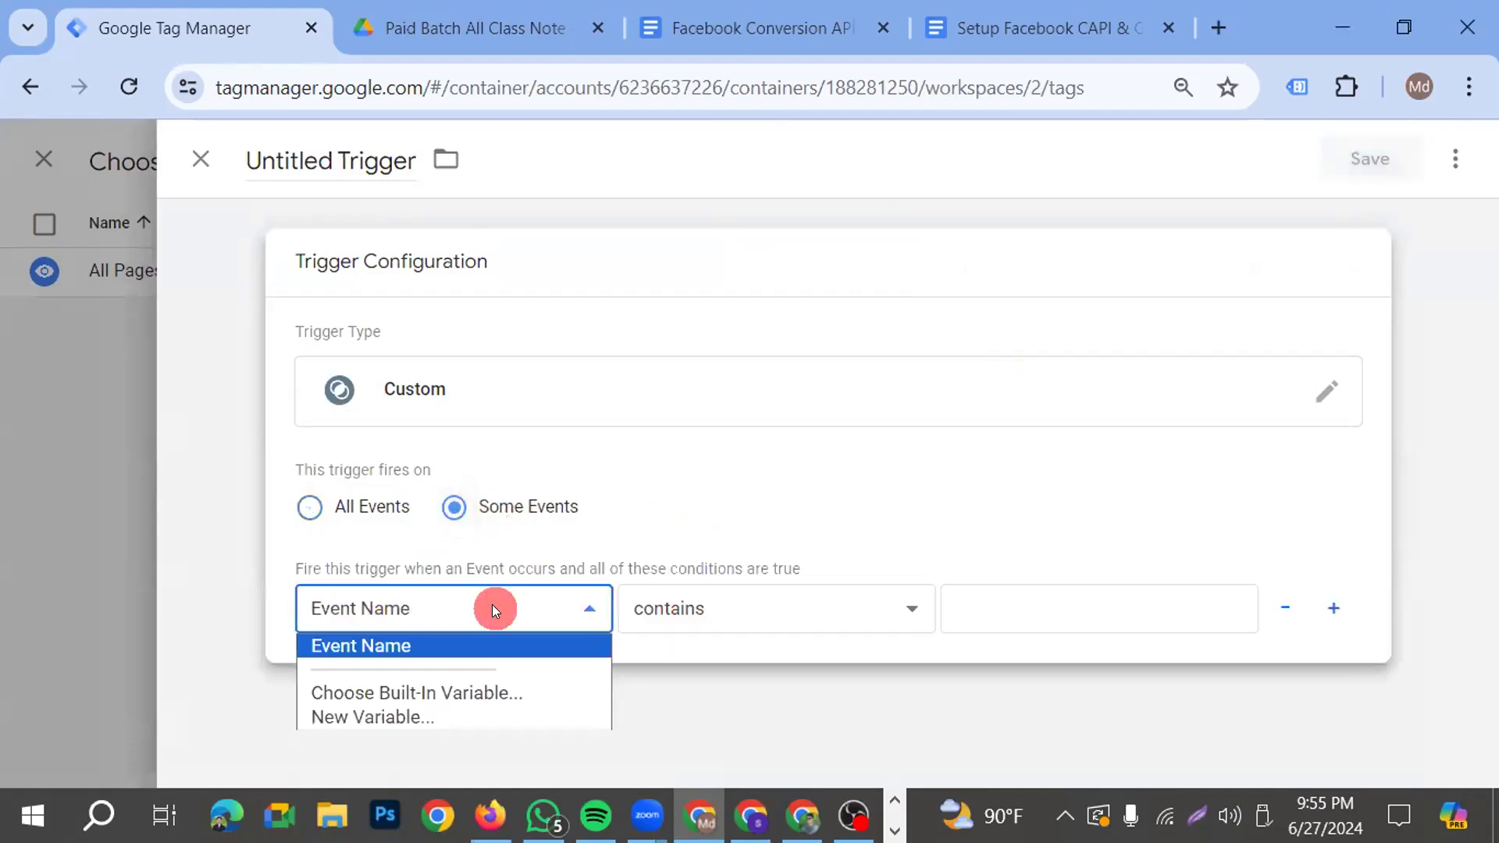
{"action": "left_click", "coordinate": [449, 692]}
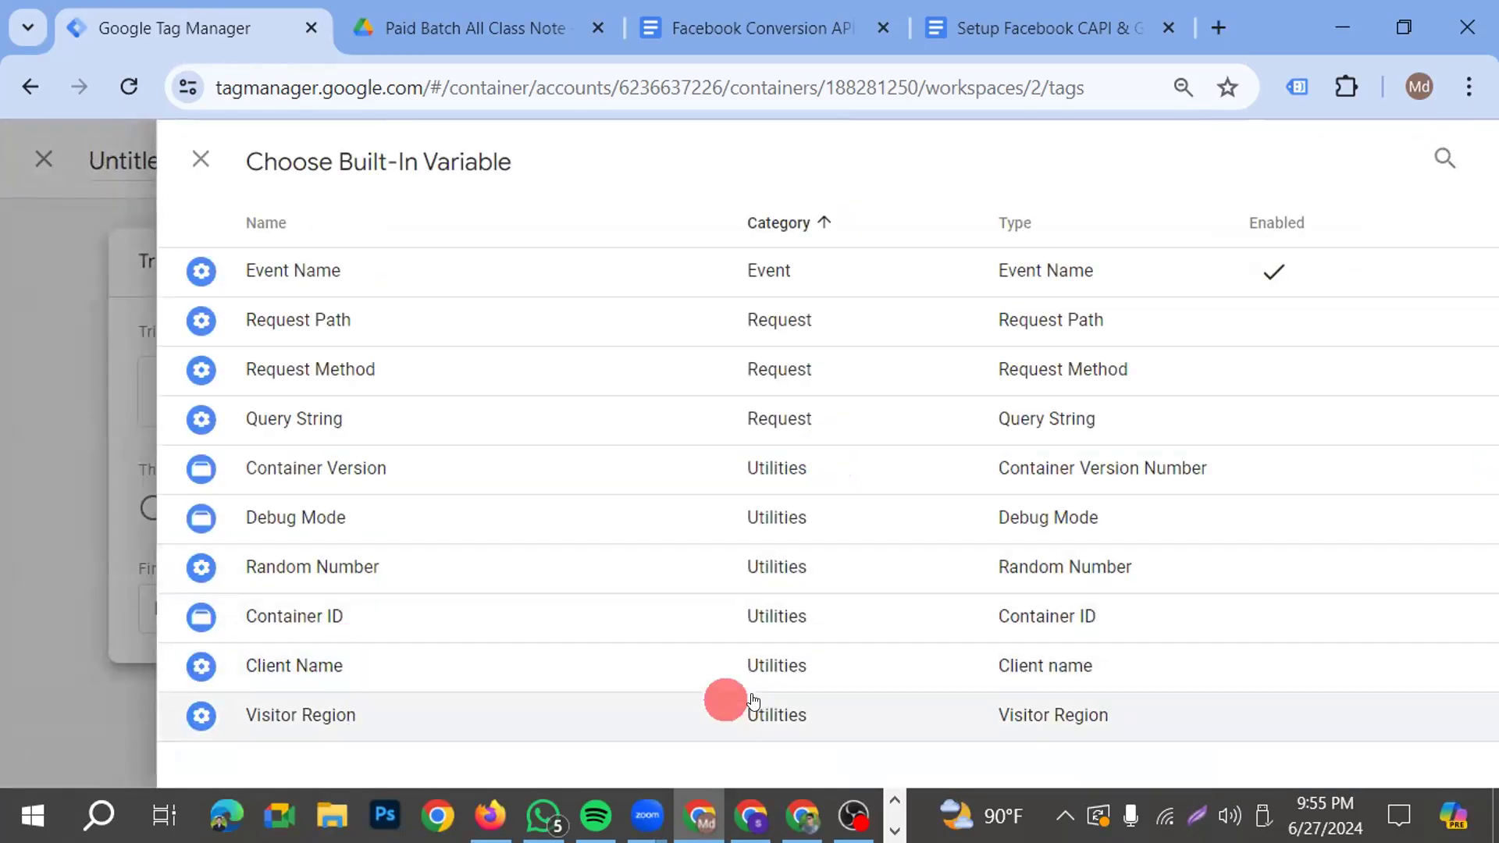
{"action": "left_click", "coordinate": [247, 665]}
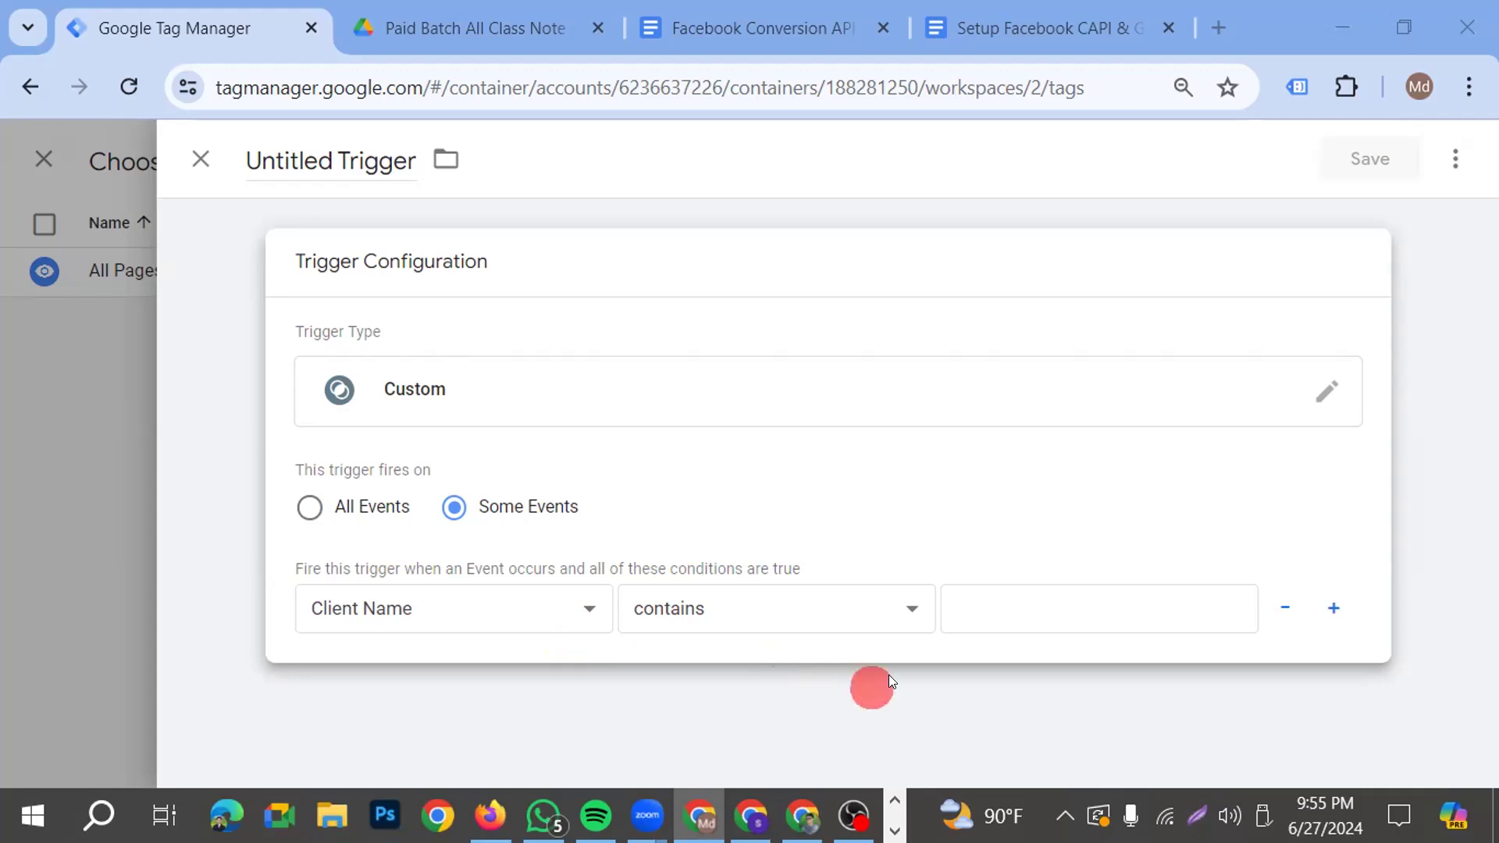
{"action": "left_click", "coordinate": [906, 607]}
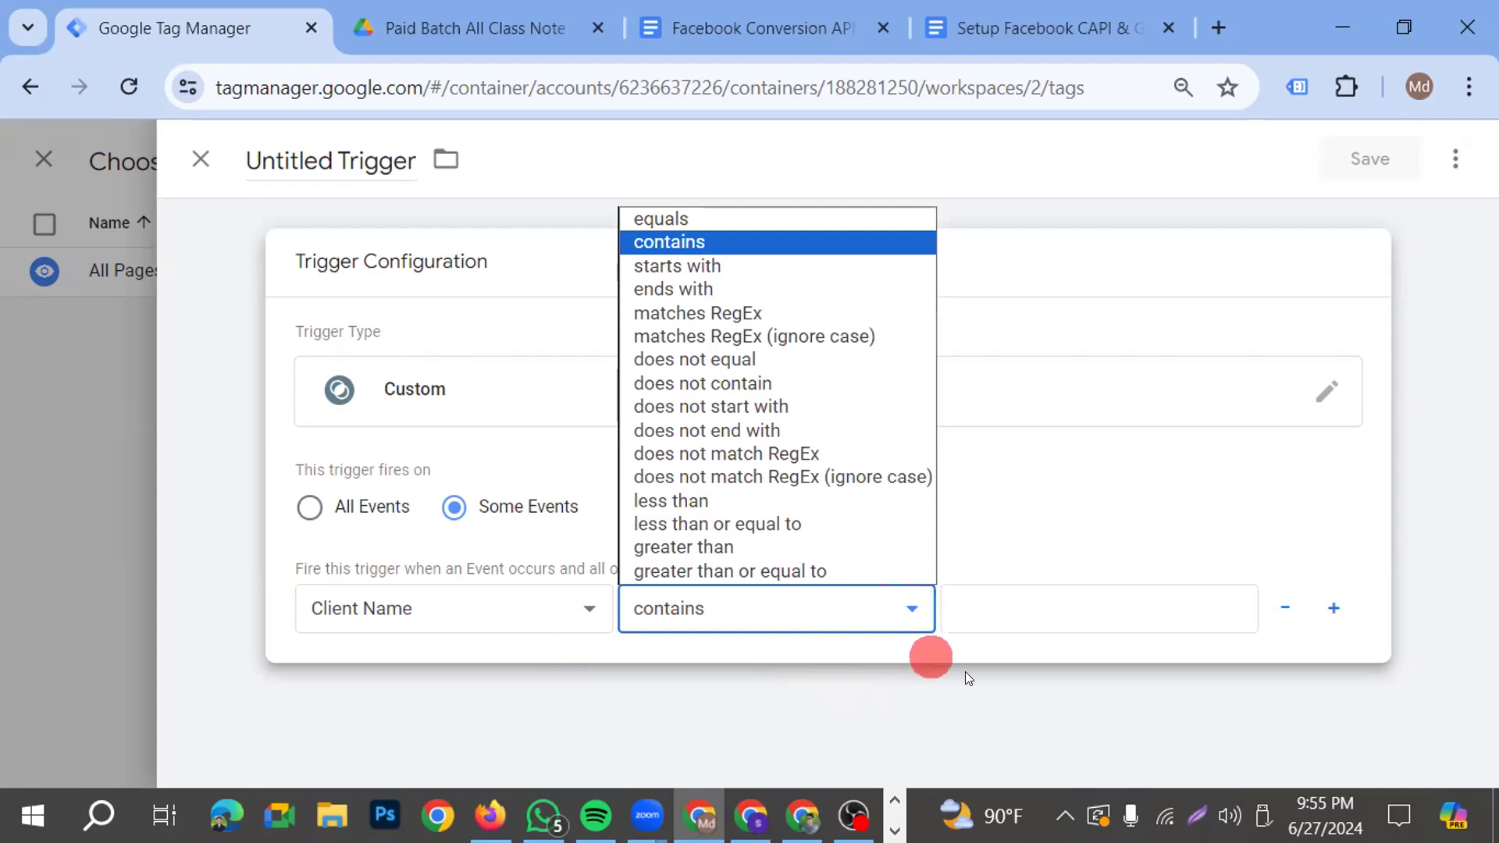
{"action": "left_click", "coordinate": [651, 220]}
{"action": "left_click", "coordinate": [1051, 605]}
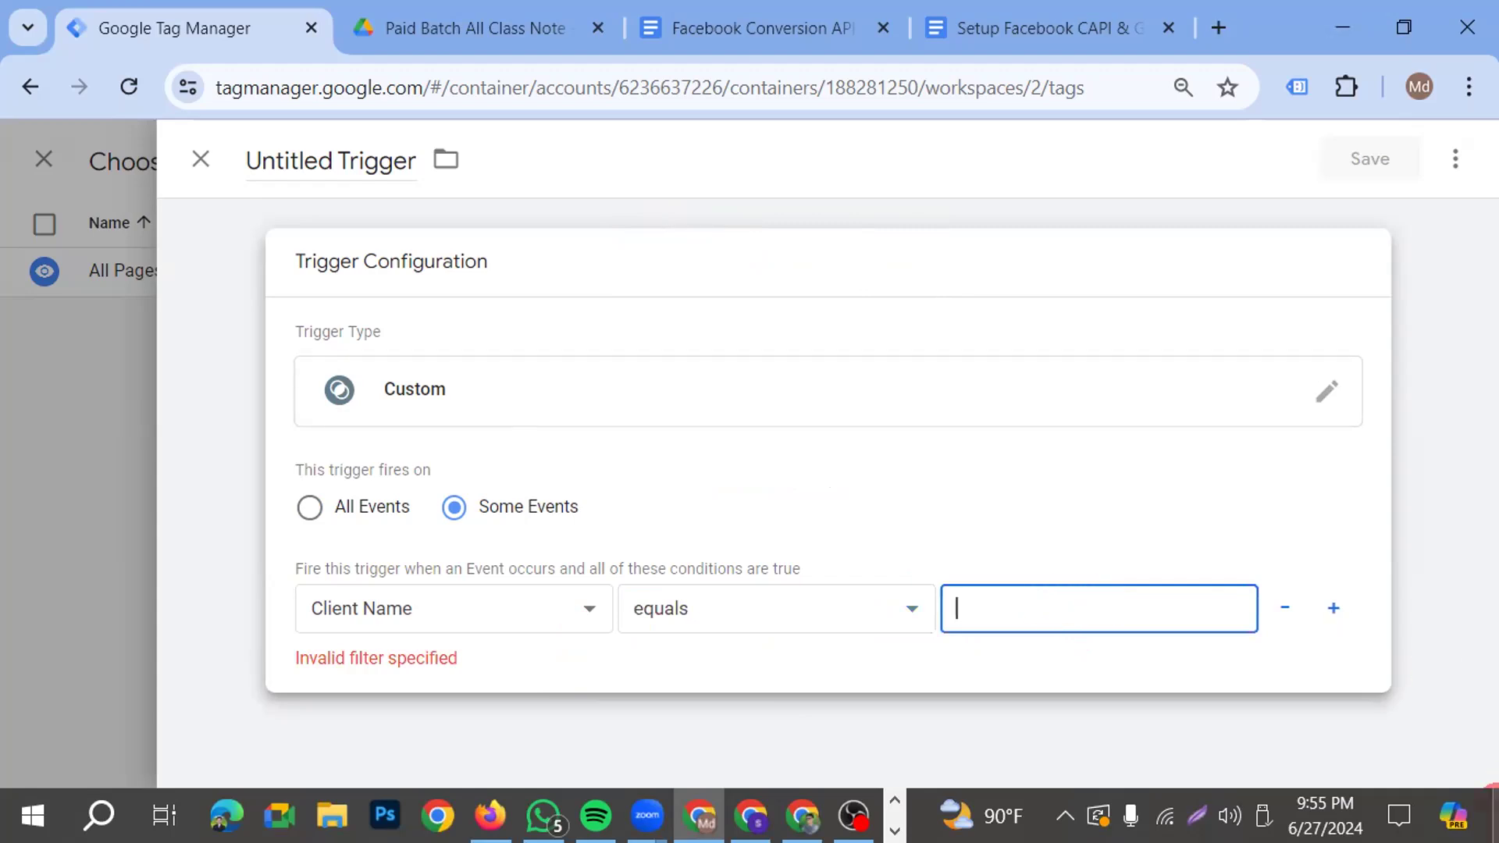
{"action": "type", "text": "GA"}
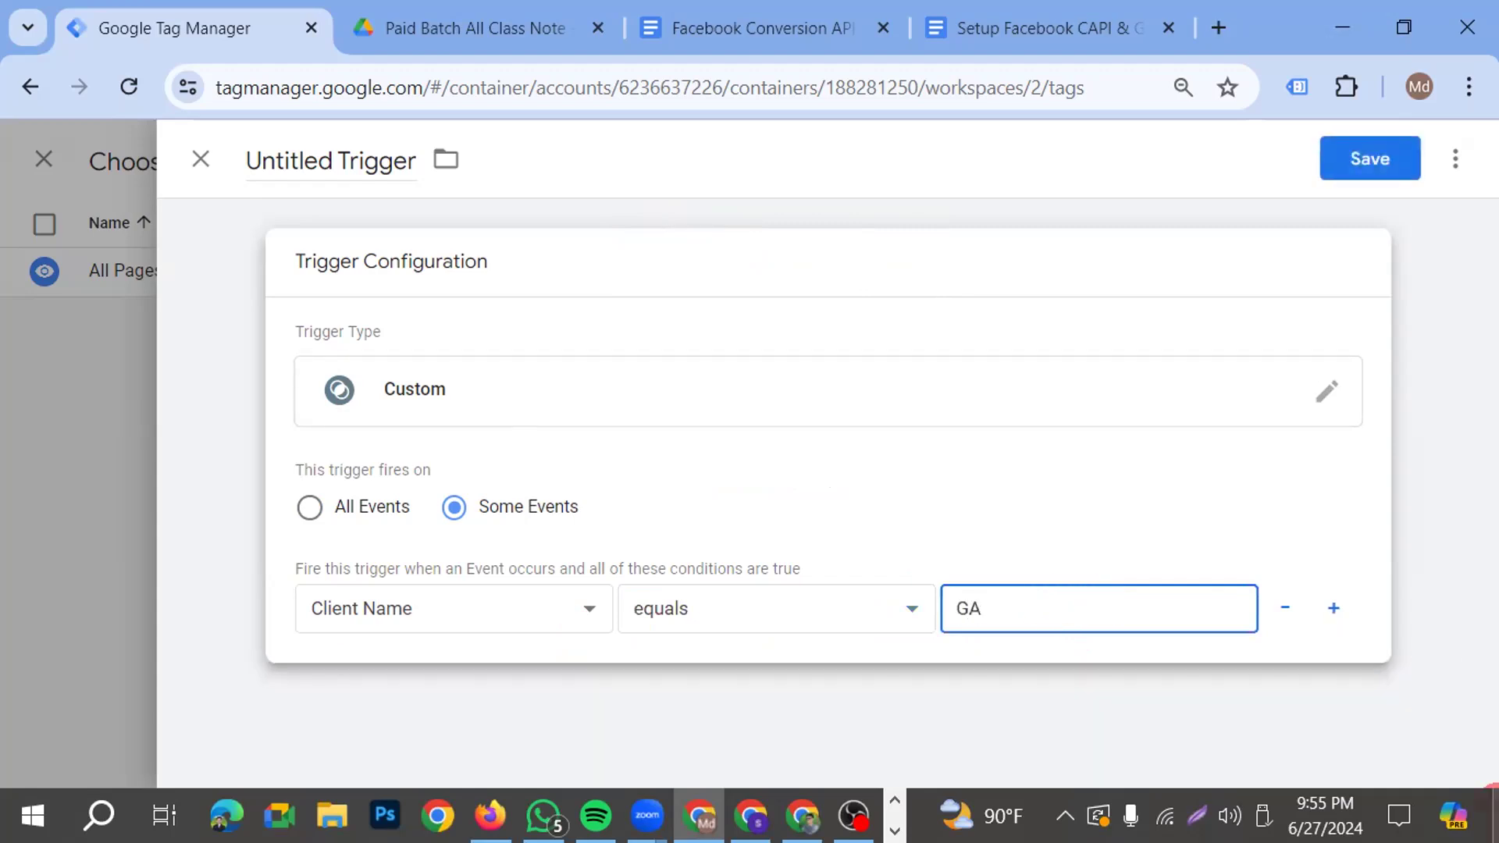
{"action": "type", "text": "4"}
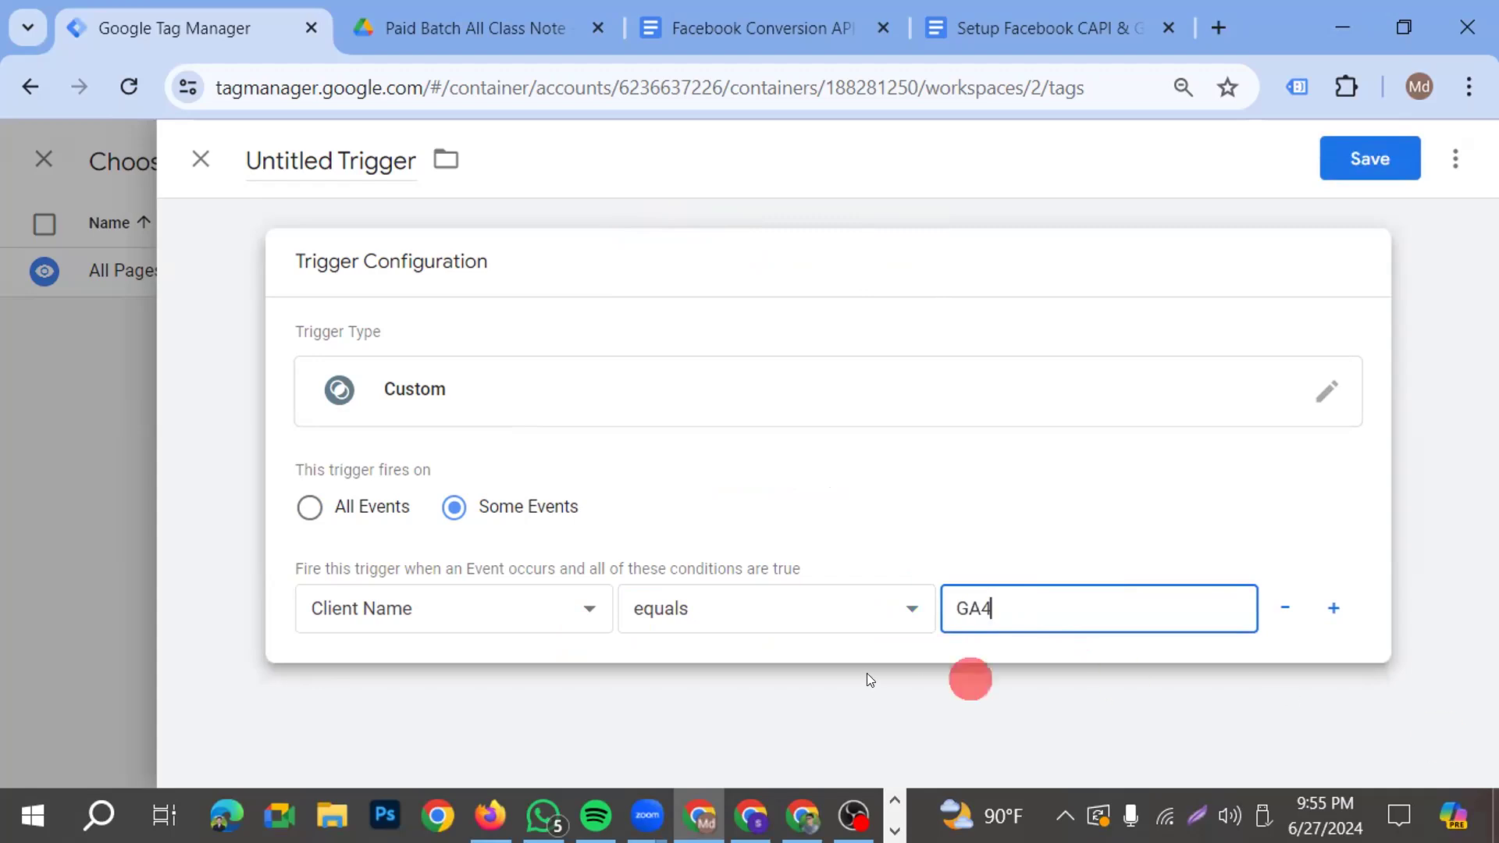
Name the trigger "Client name- Trigger" and save it as the tag's firing trigger
{"action": "left_click", "coordinate": [358, 158]}
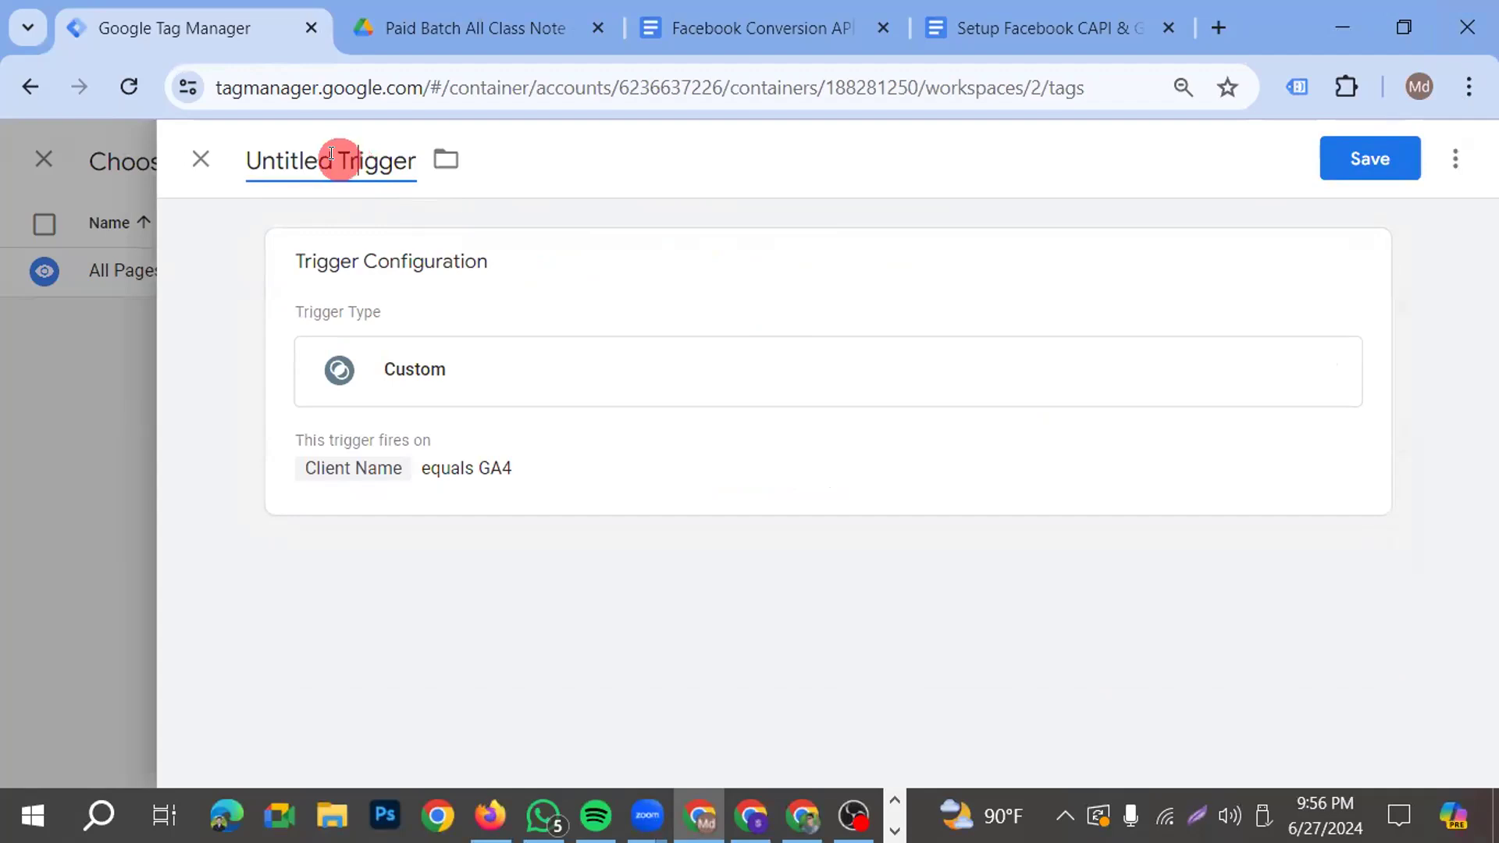
{"action": "left_click_drag", "start_coordinate": [336, 160], "coordinate": [234, 160]}
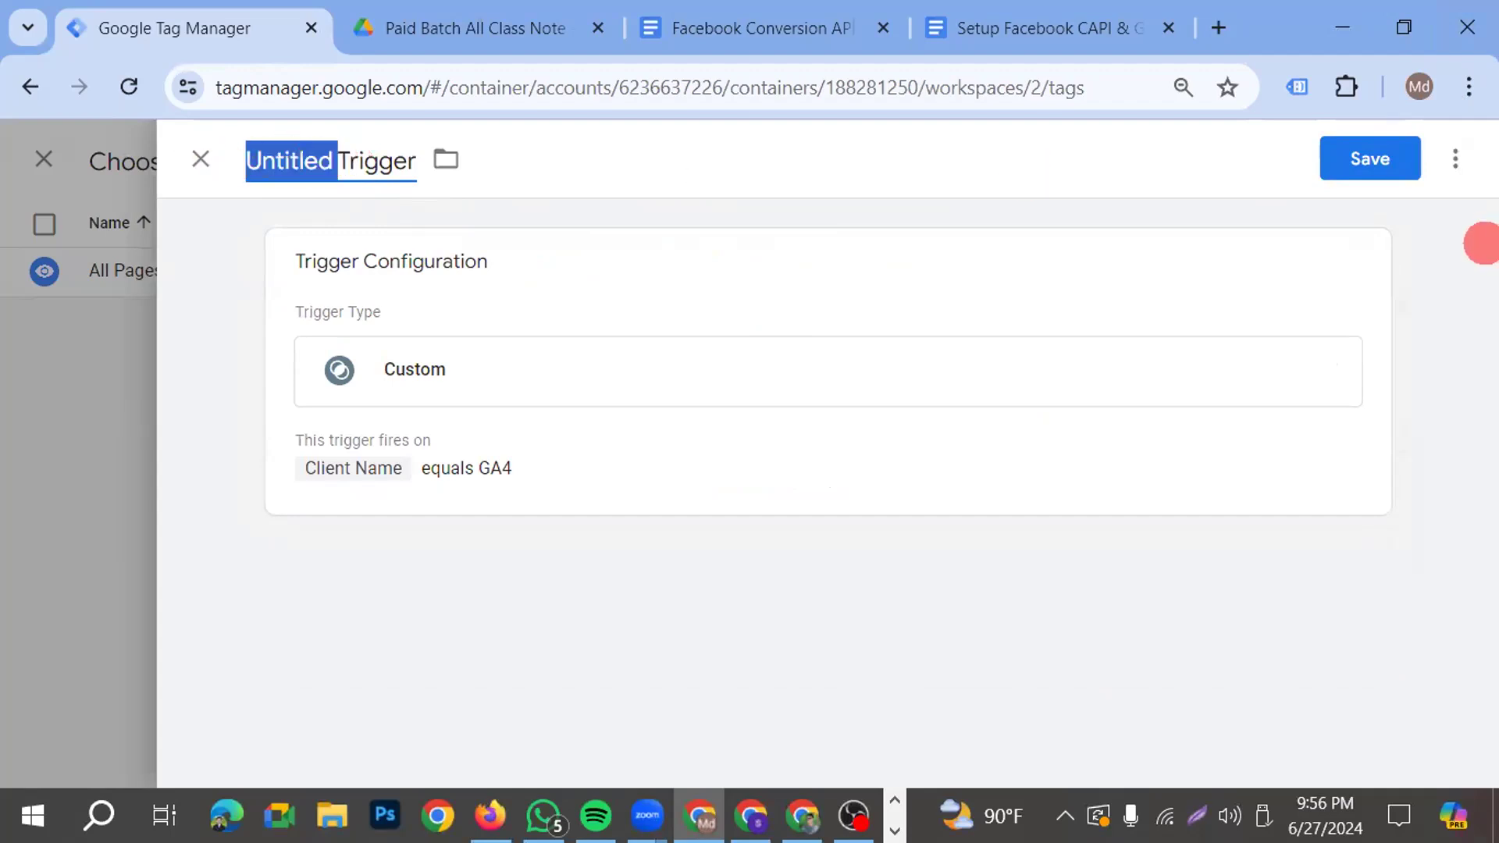
{"action": "type", "text": "C;"}
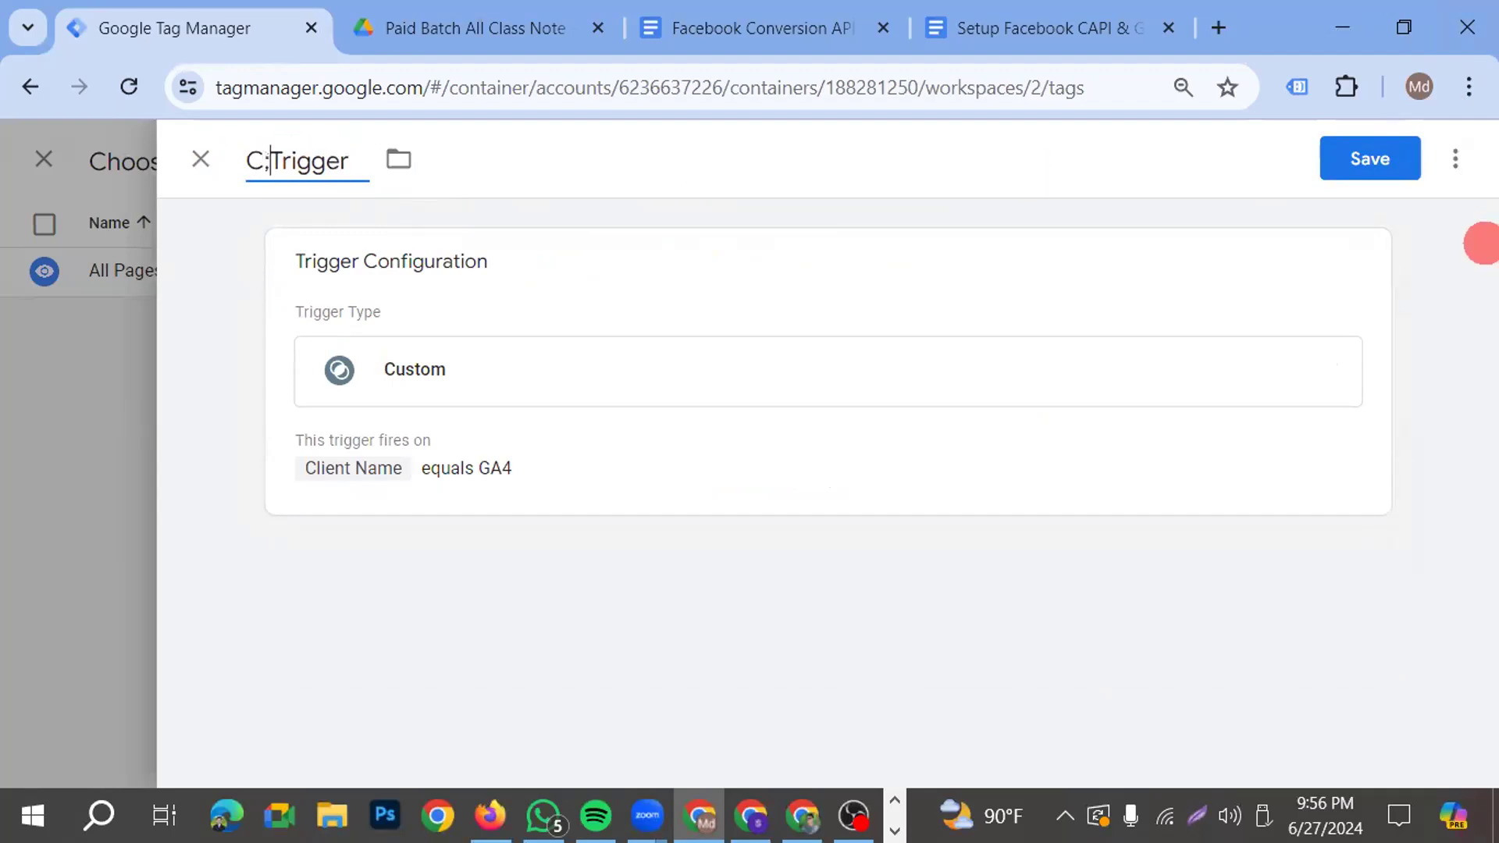
{"action": "type", "text": "o"}
{"action": "key", "text": "BackSpace"}
{"action": "key", "text": "BackSpace"}
{"action": "type", "text": ";o"}
{"action": "key", "text": "BackSpace"}
{"action": "key", "text": "BackSpace"}
{"action": "type", "text": "lient"}
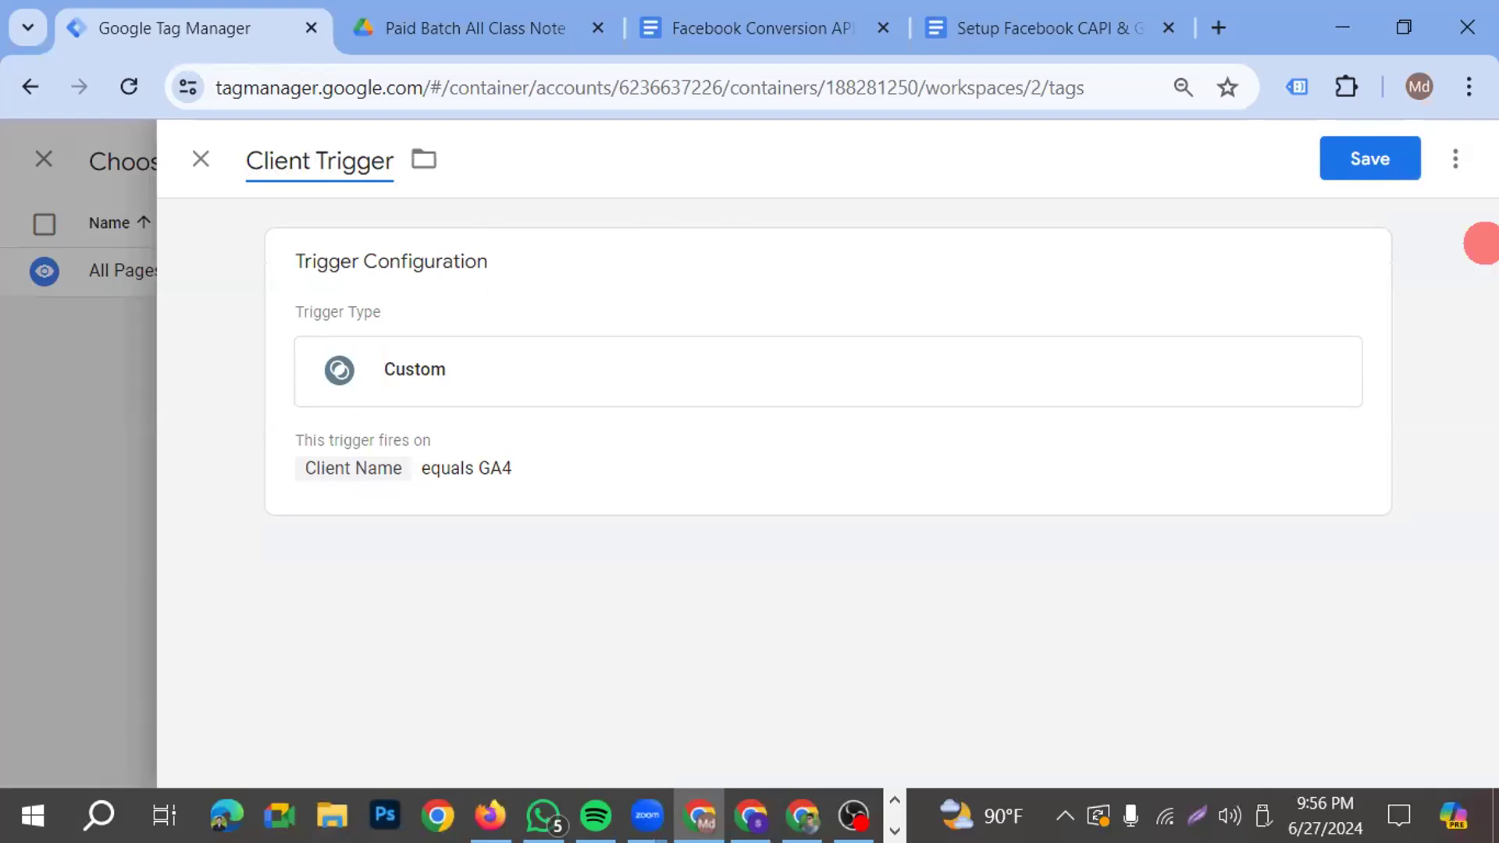
{"action": "type", "text": " naem"}
{"action": "key", "text": "BackSpace"}
{"action": "key", "text": "BackSpace"}
{"action": "type", "text": "me-"}
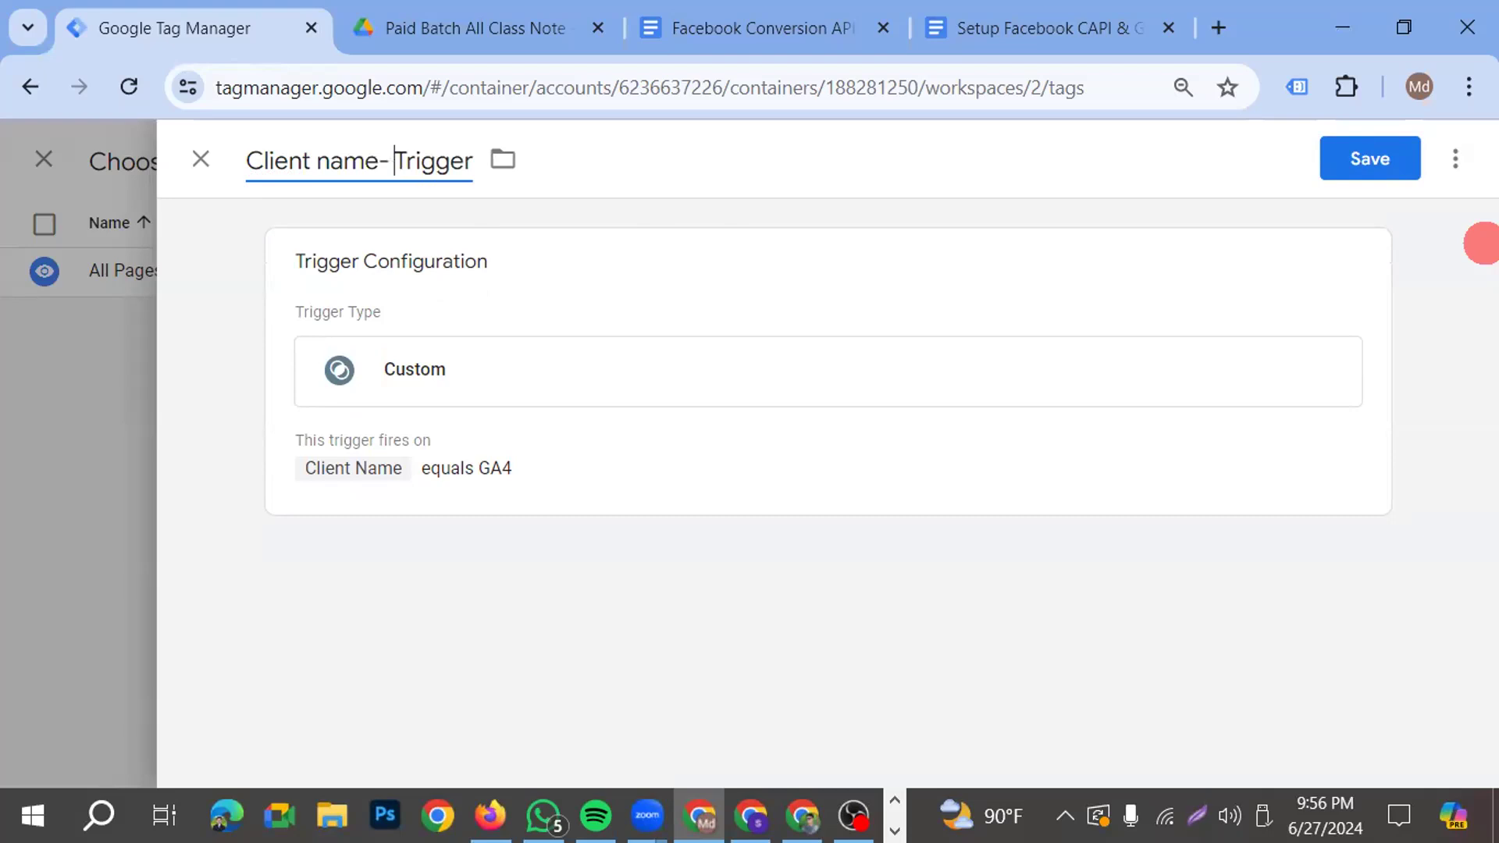
{"action": "left_click", "coordinate": [1387, 156]}
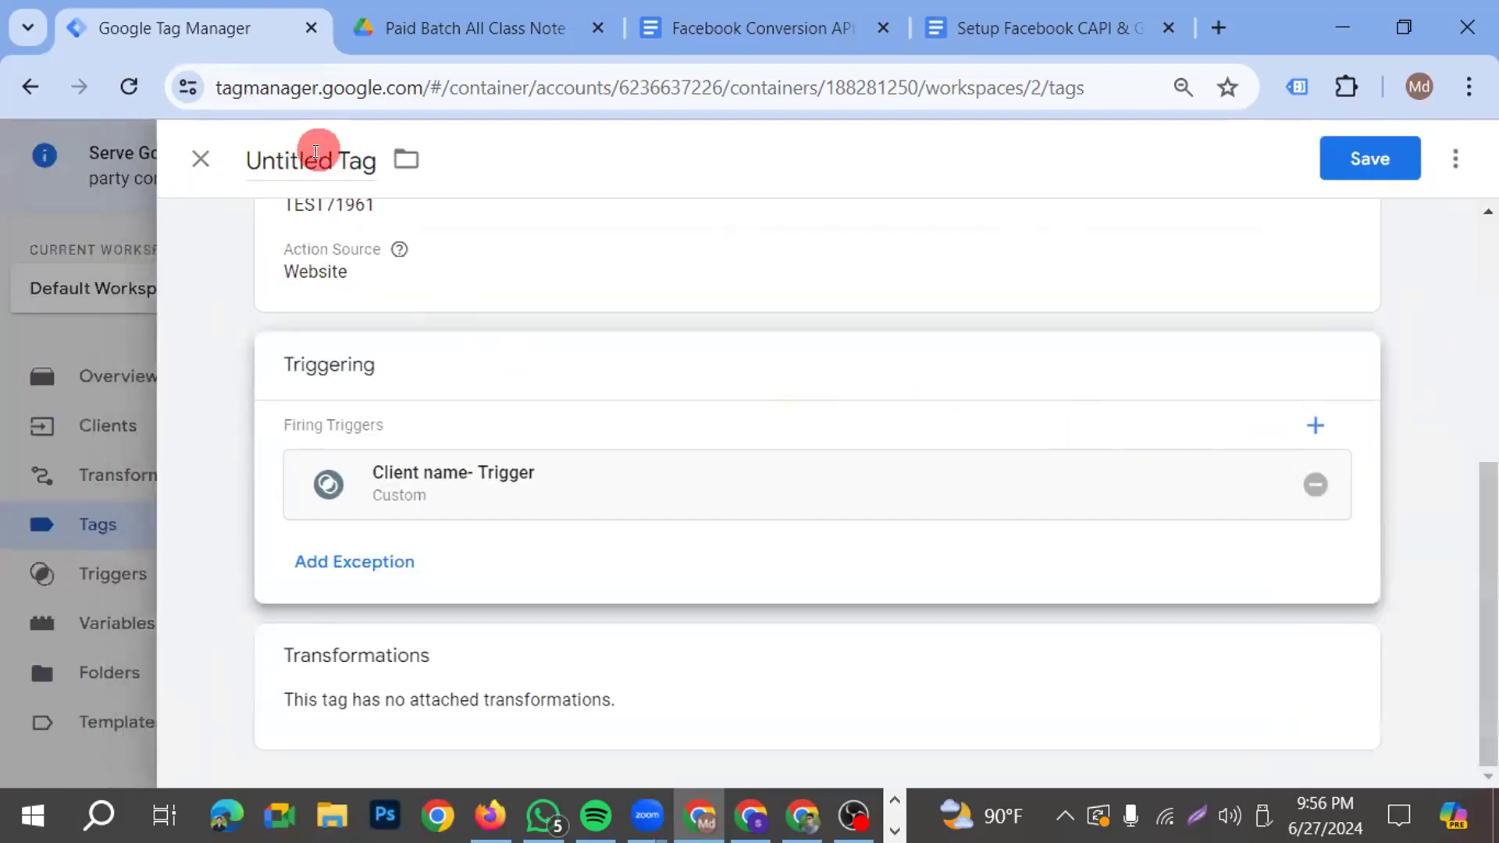
Save the Conversions API Tag under its suggested name
{"action": "left_click", "coordinate": [316, 154]}
{"action": "left_click", "coordinate": [1372, 171]}
{"action": "left_click", "coordinate": [961, 524]}
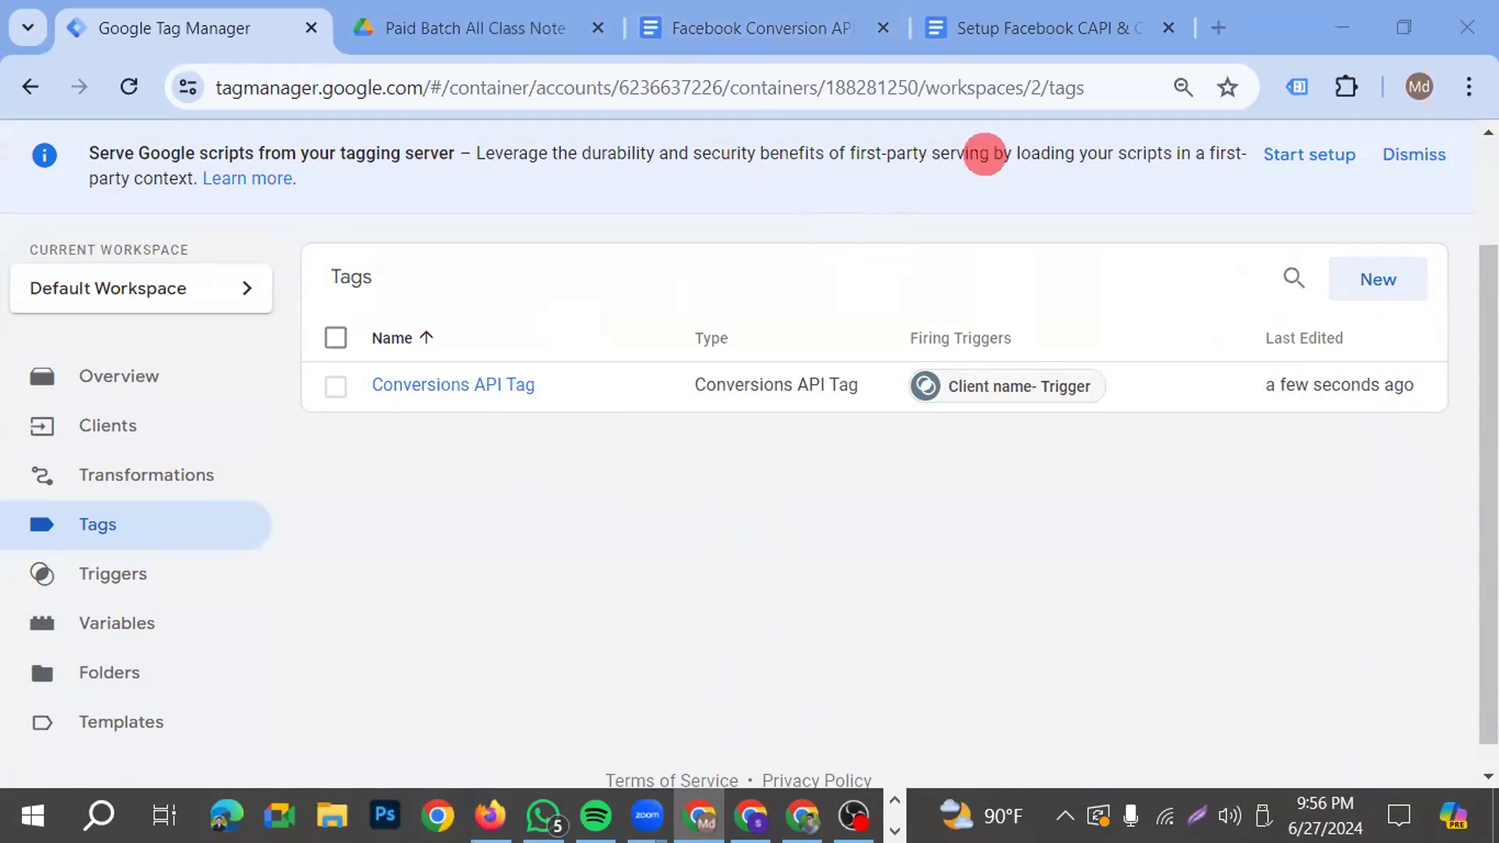
Dismiss the tagging server notice, then publish the server container's workspace changes as a new version without a name or description
{"action": "left_click", "coordinate": [1414, 154]}
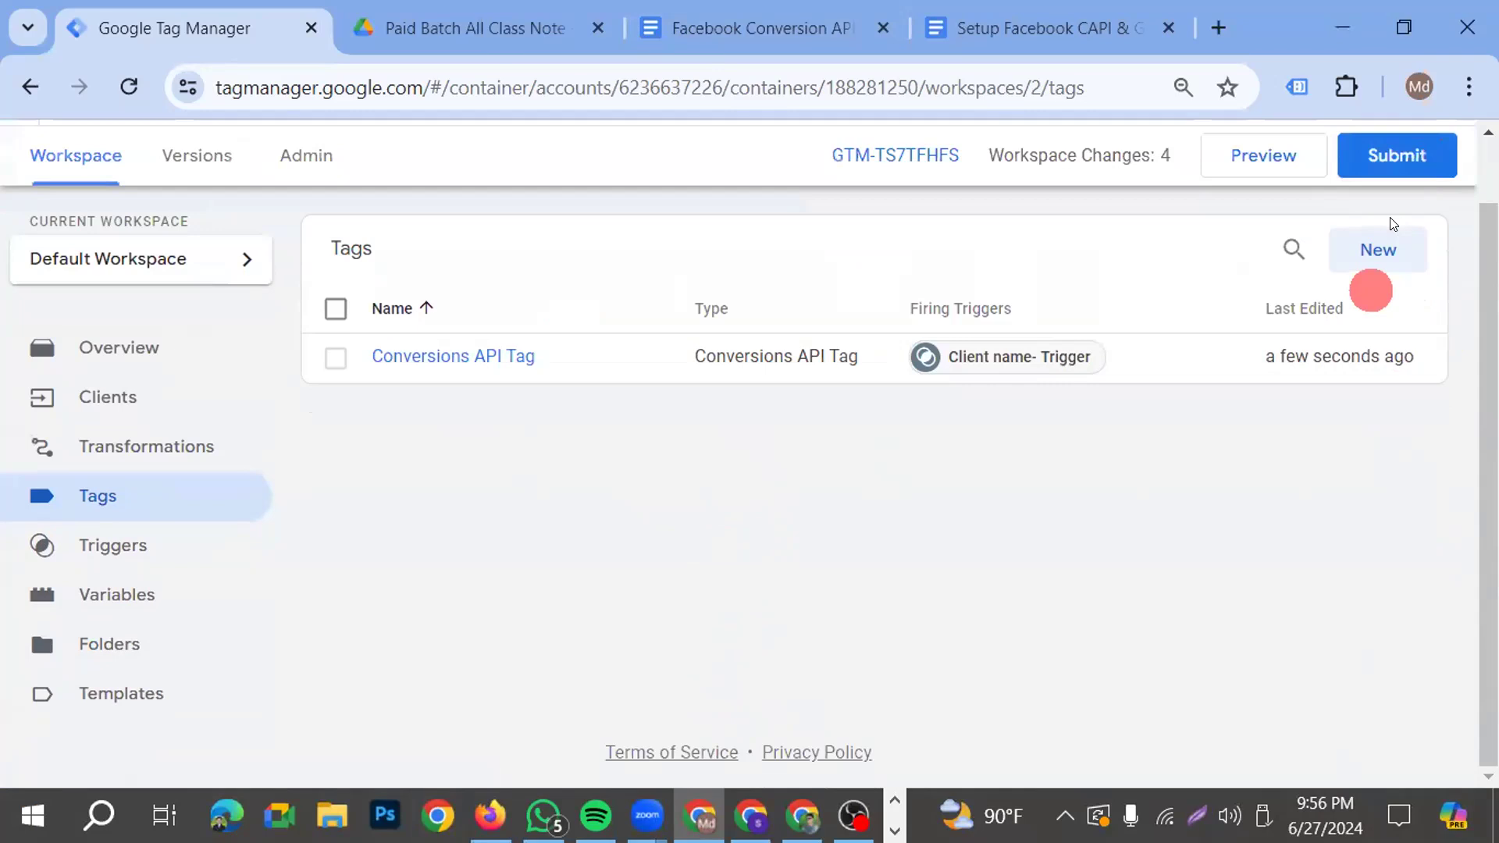
{"action": "left_click", "coordinate": [1418, 154]}
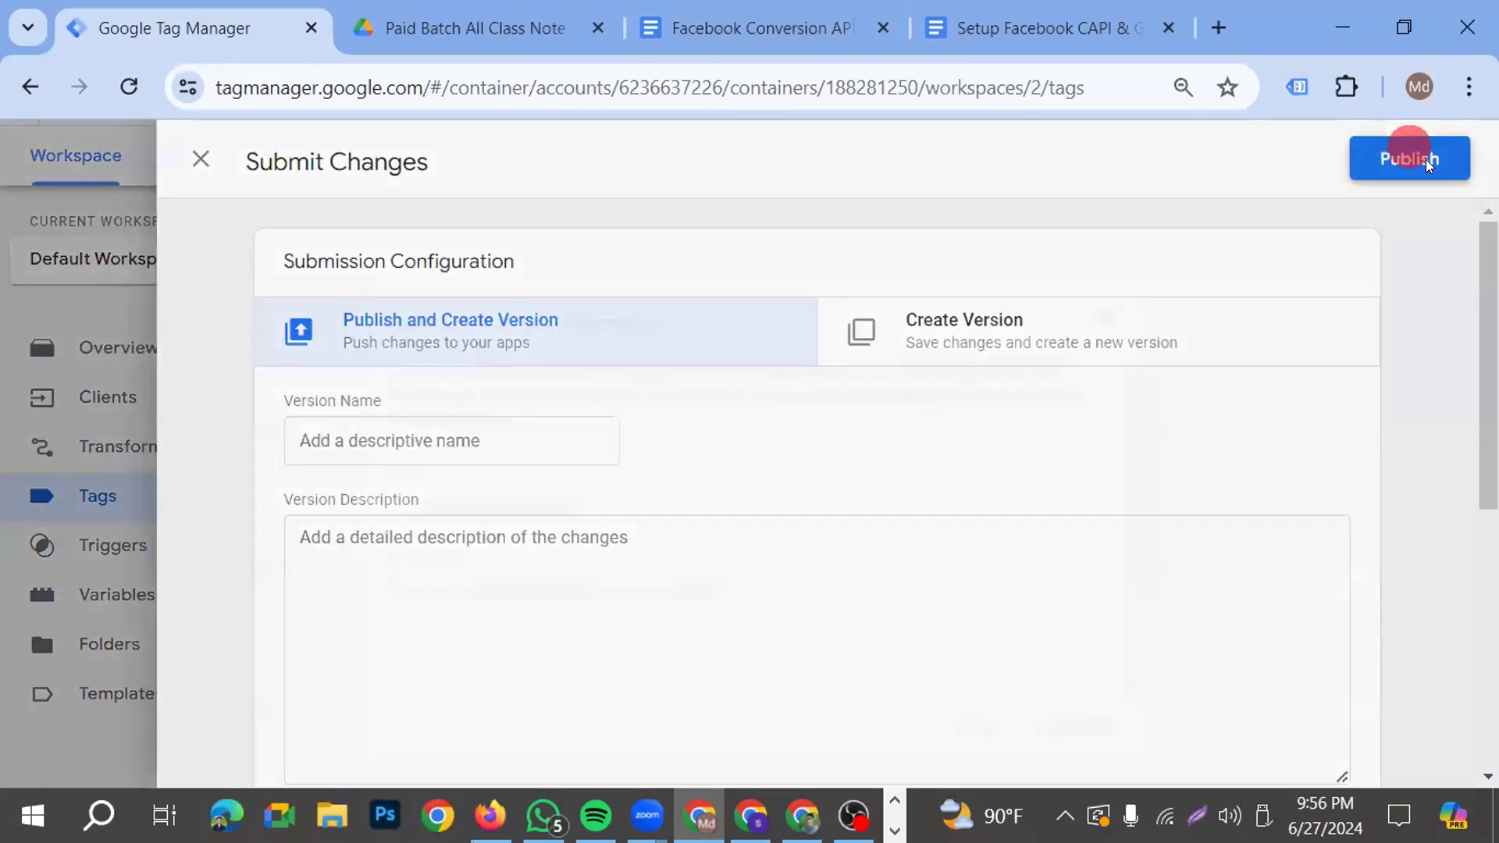
{"action": "left_click", "coordinate": [1426, 161]}
{"action": "left_click", "coordinate": [1093, 723]}
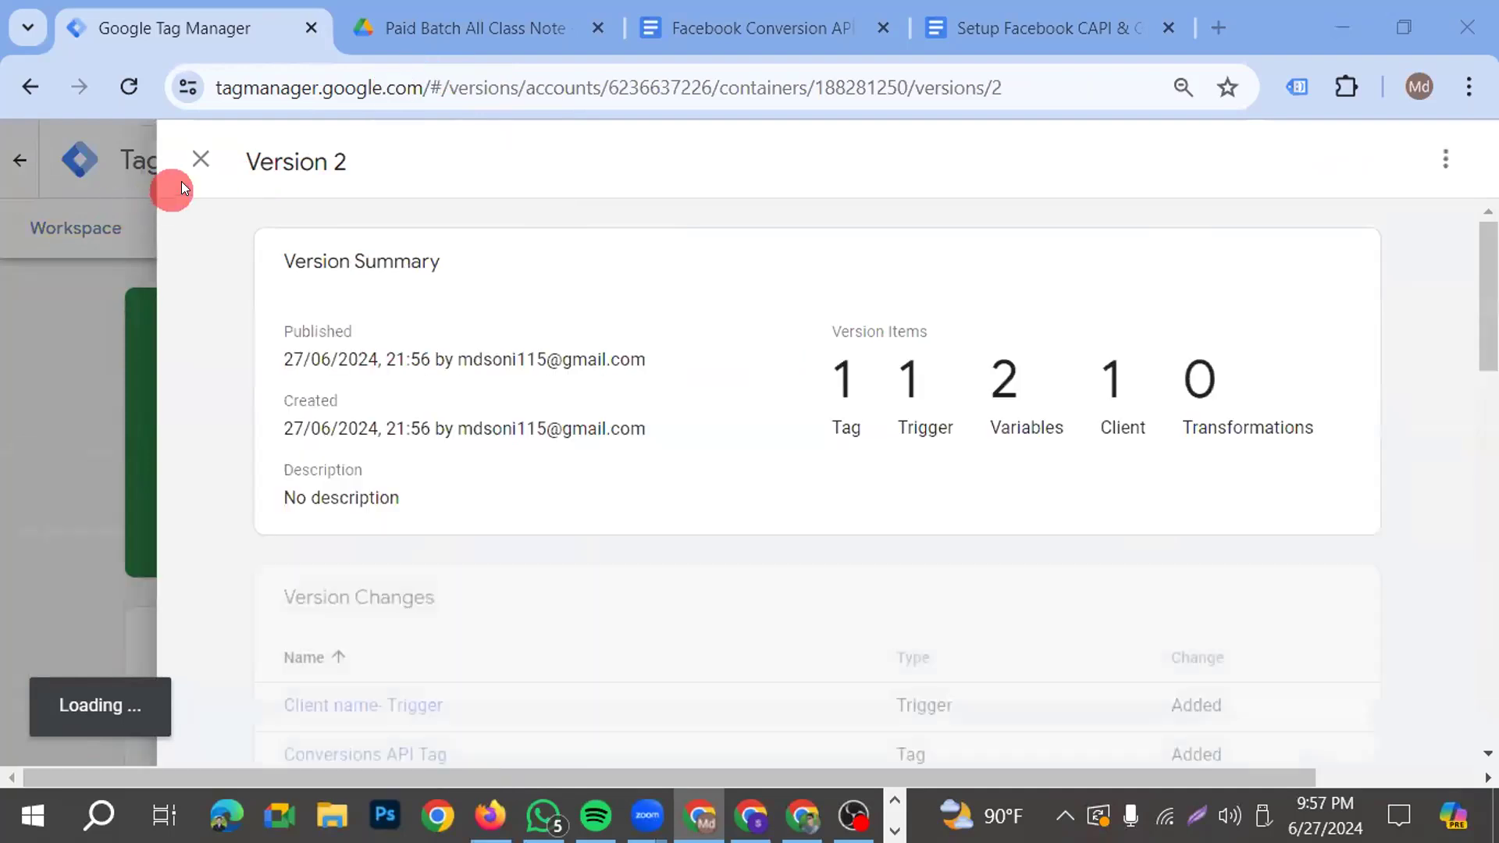
{"action": "left_click", "coordinate": [200, 160]}
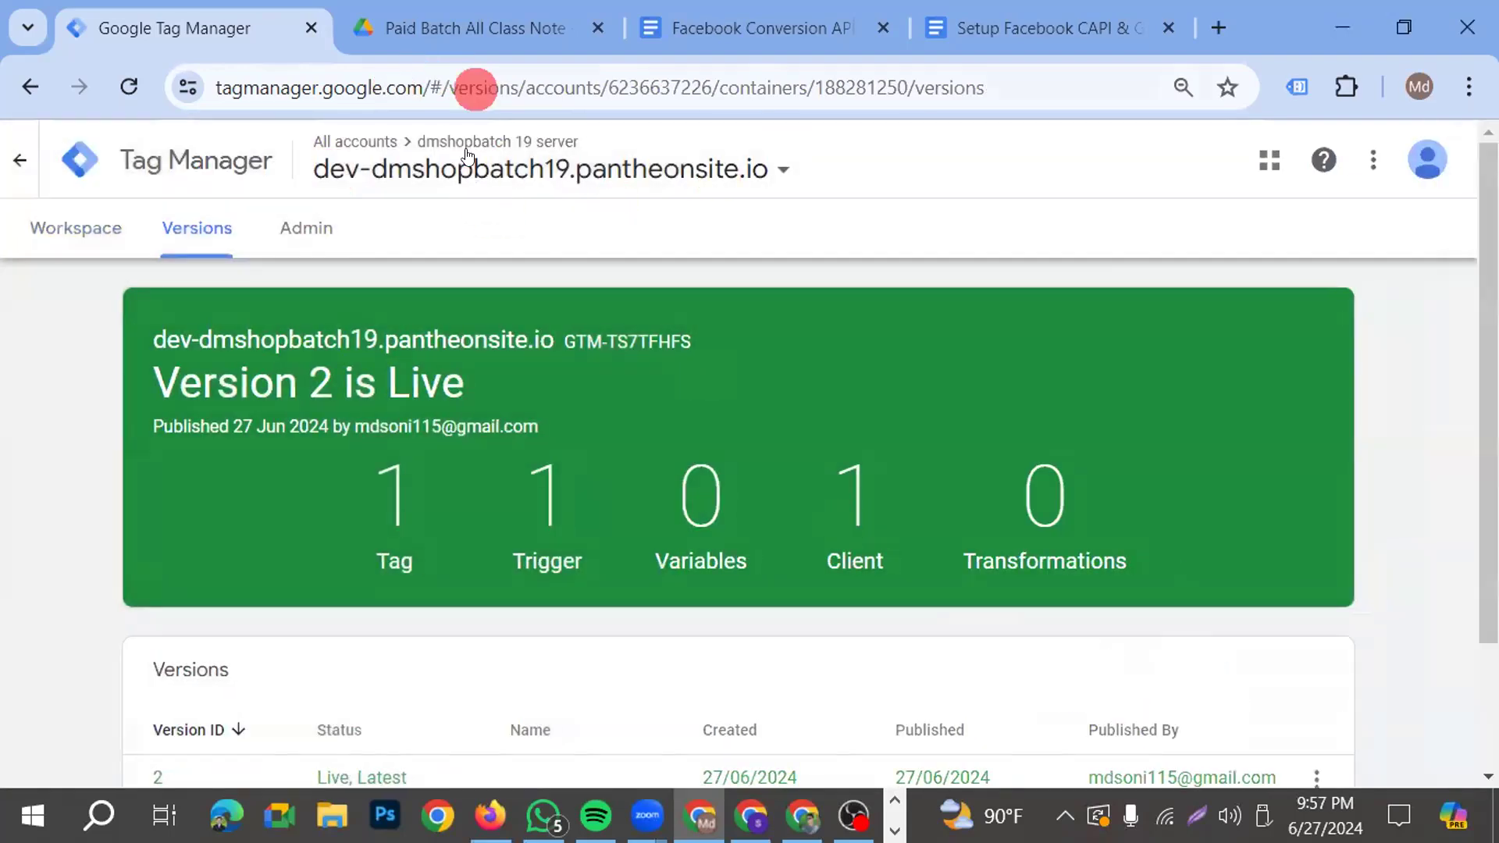
Try to switch from the server container to the dev-dmshopbatch19.pantheonsite.io web container under the Batch 19 DM account
{"action": "left_click", "coordinate": [764, 160]}
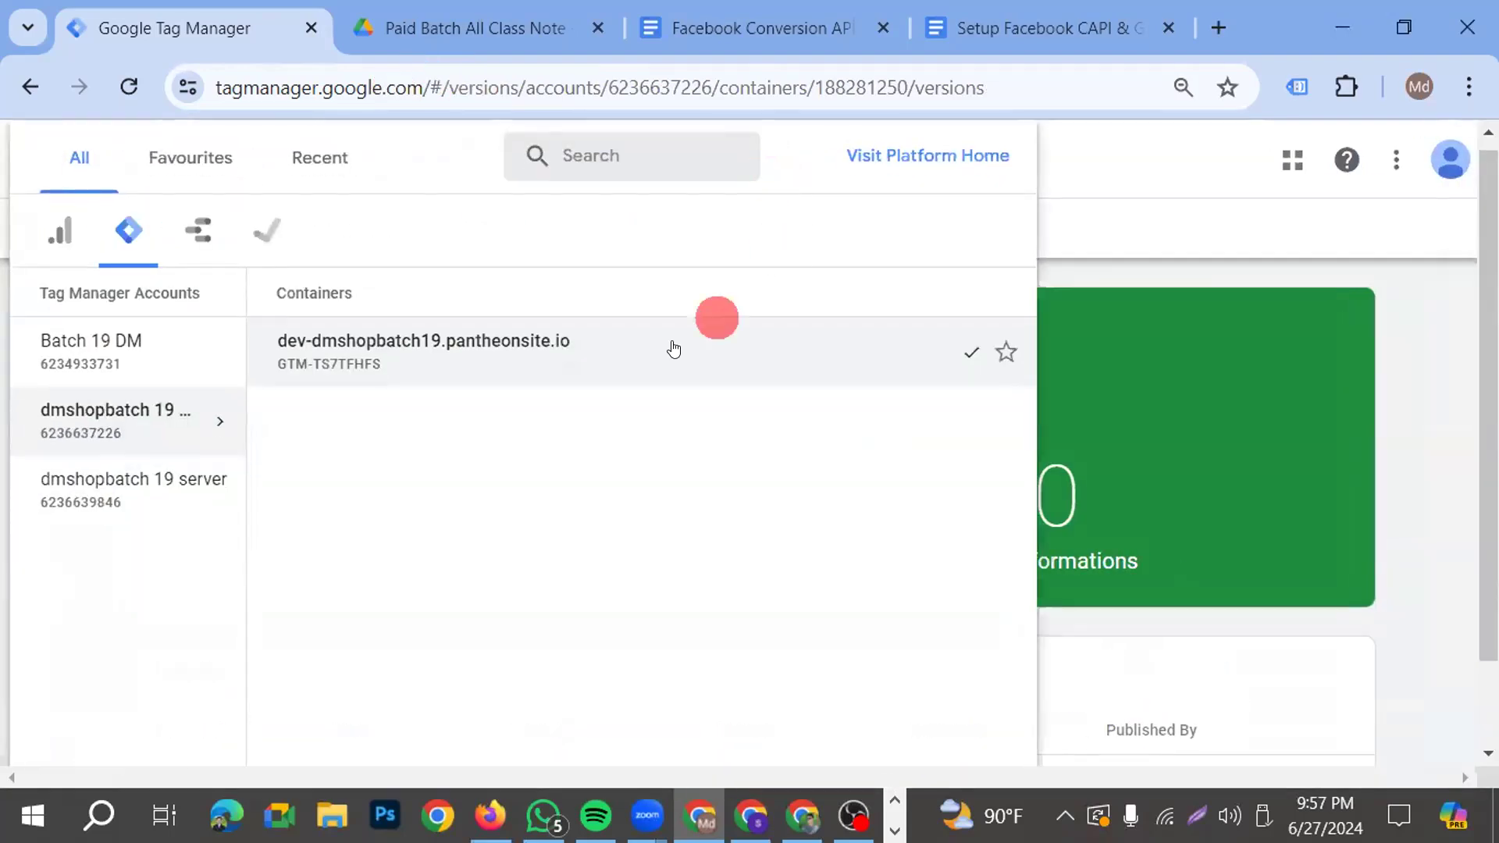
{"action": "right_click", "coordinate": [89, 352]}
{"action": "left_click", "coordinate": [95, 358]}
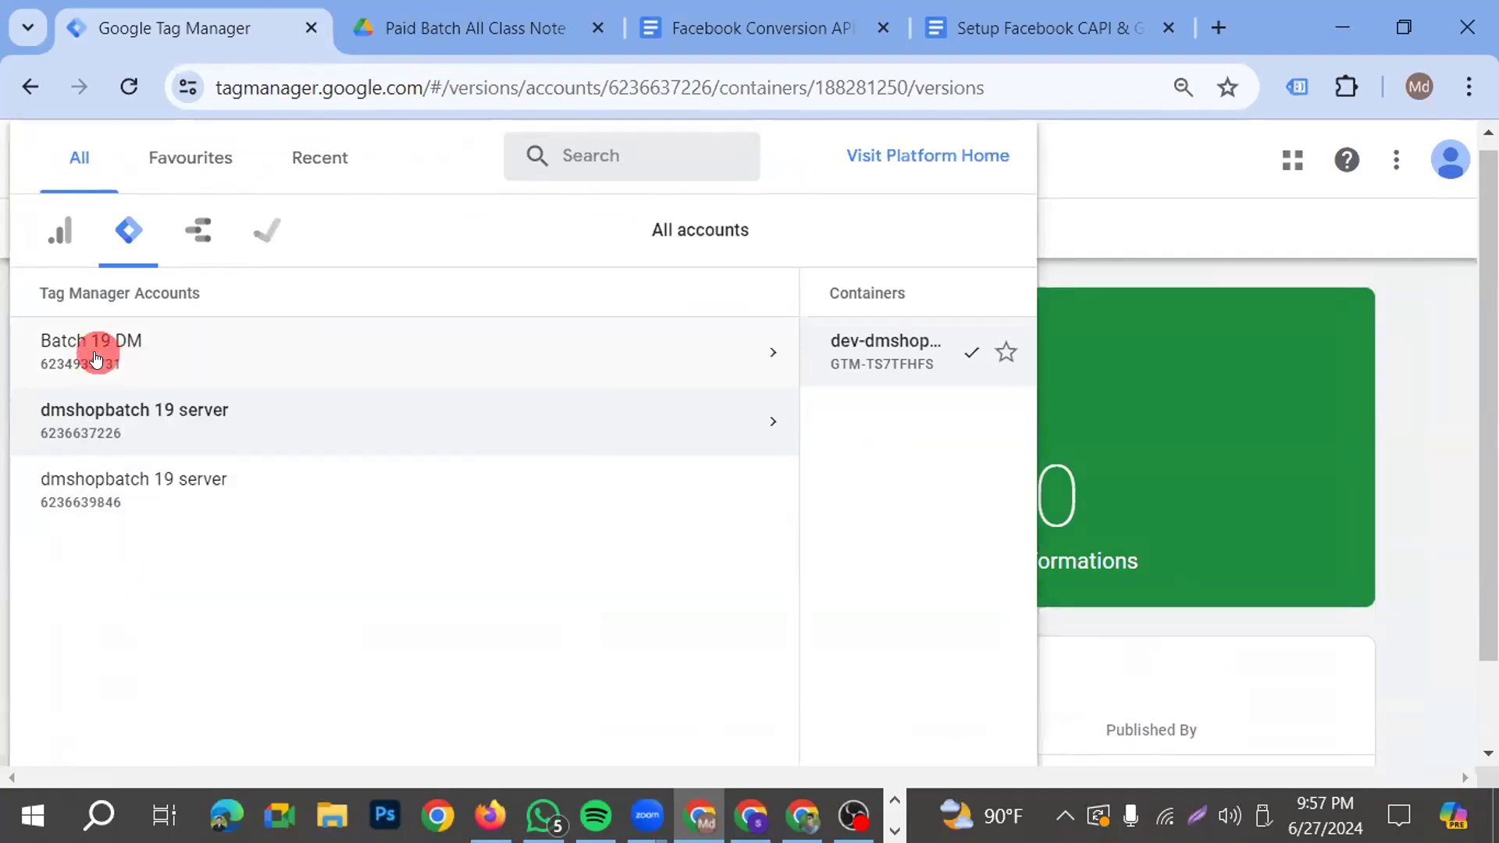
{"action": "left_click", "coordinate": [779, 345]}
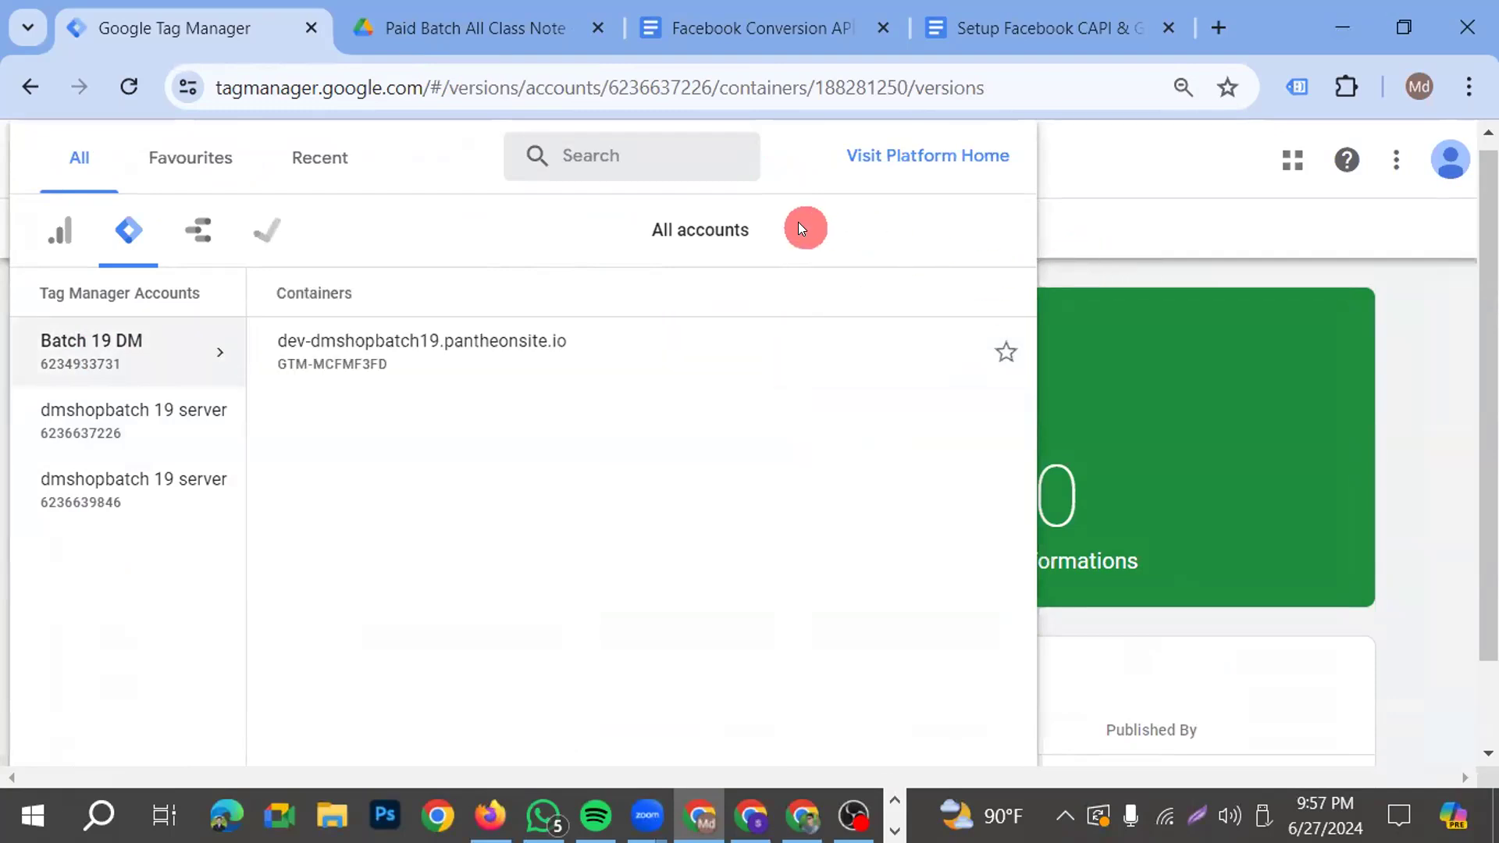
{"action": "left_click", "coordinate": [946, 167]}
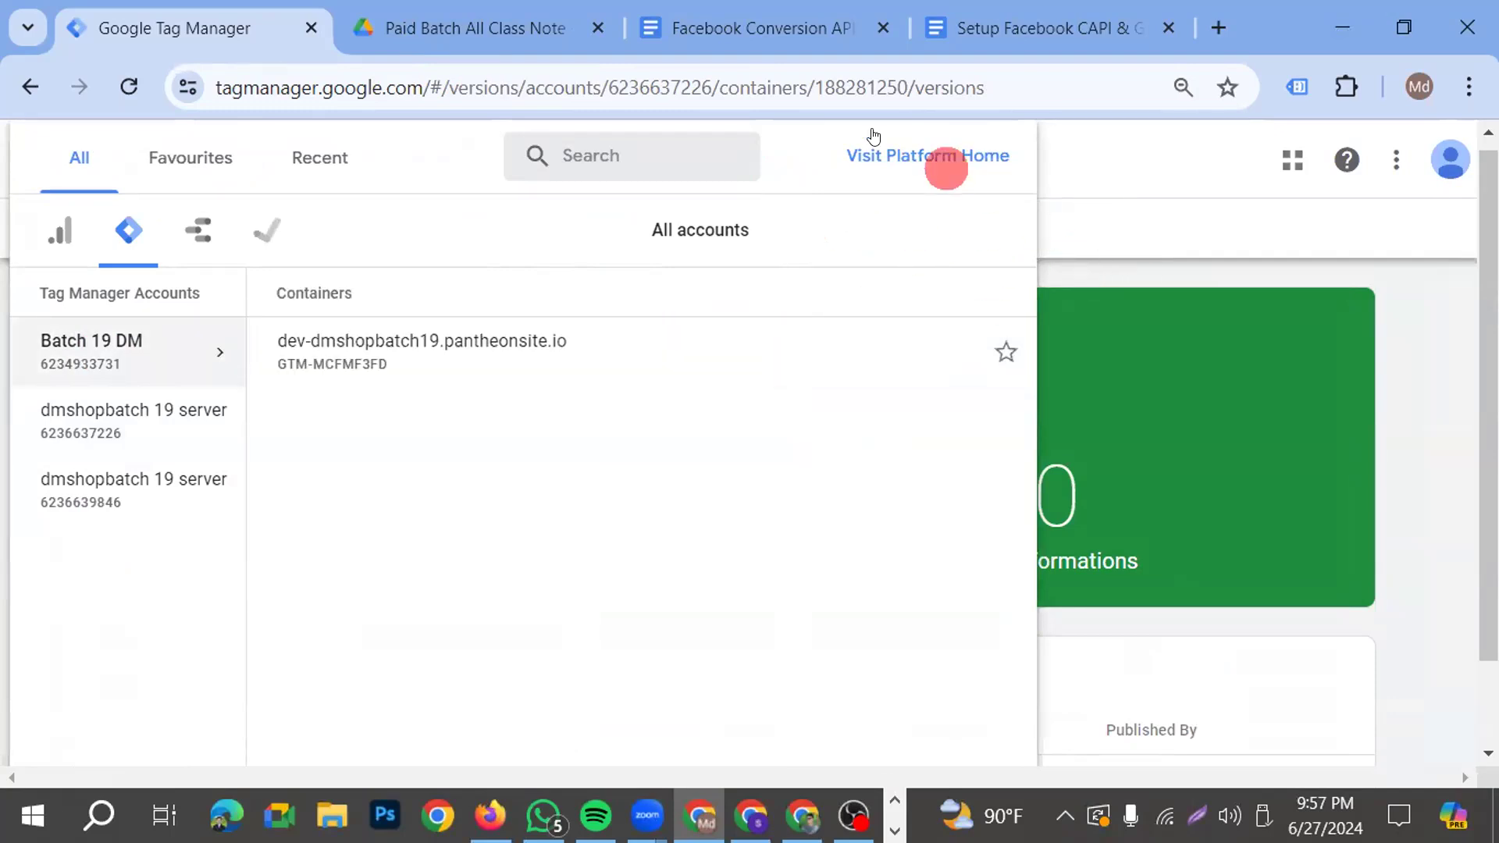
{"action": "left_click", "coordinate": [1108, 276]}
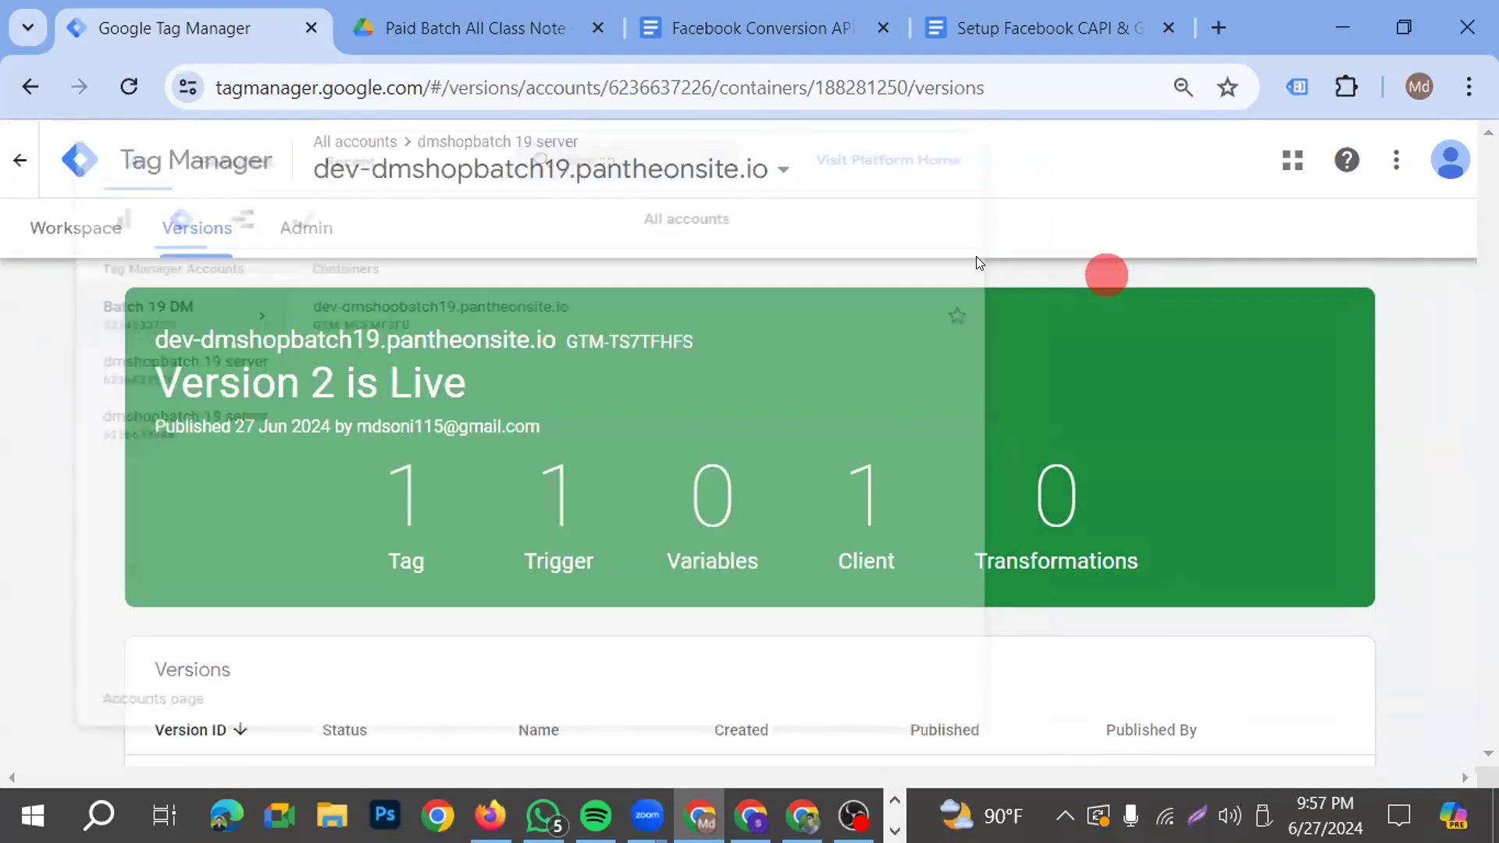
{"action": "left_click", "coordinate": [781, 162]}
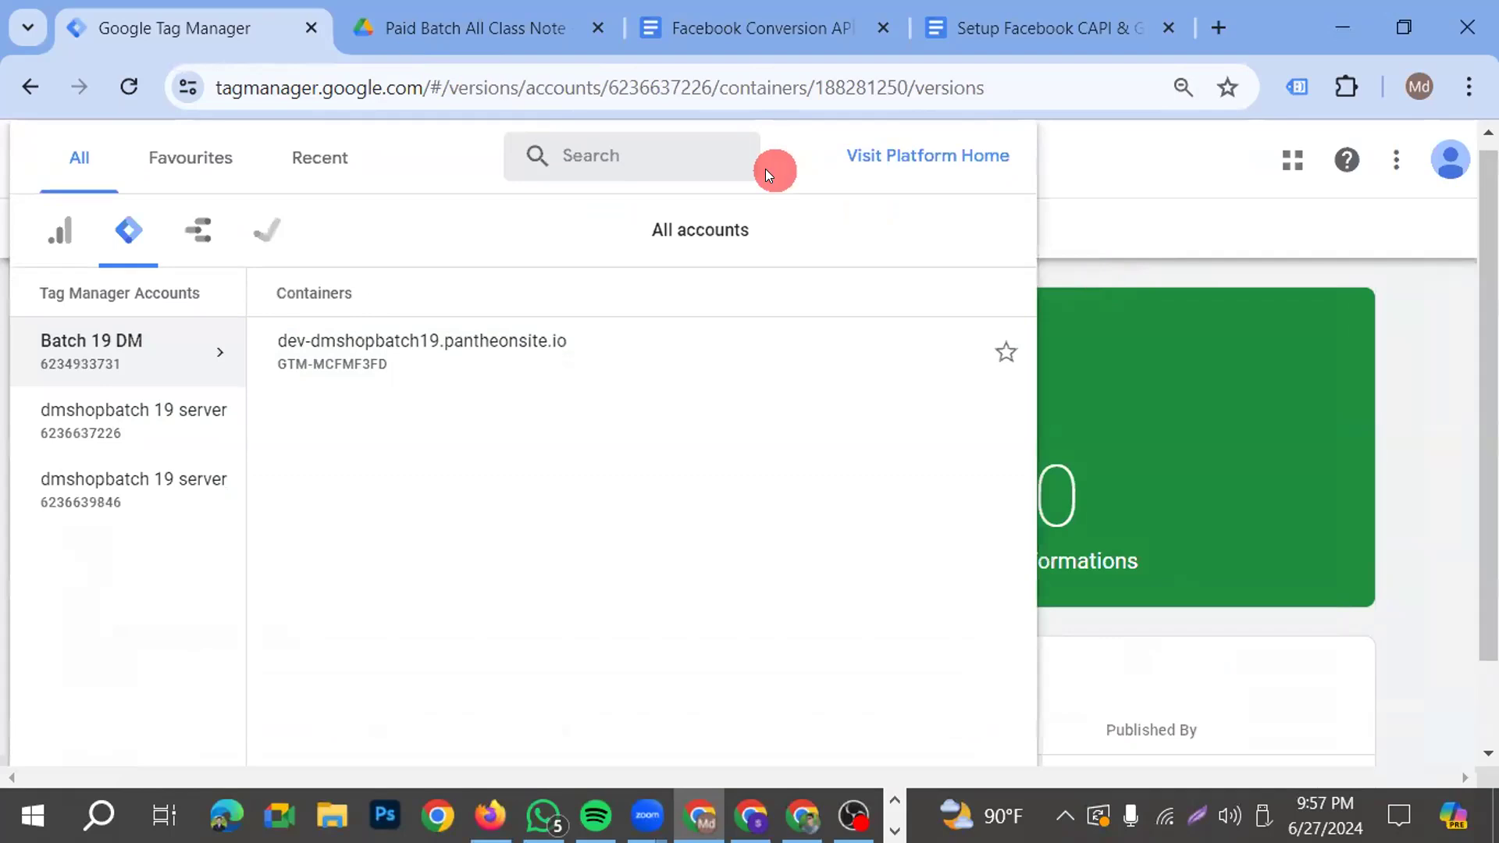
{"action": "left_click", "coordinate": [426, 349]}
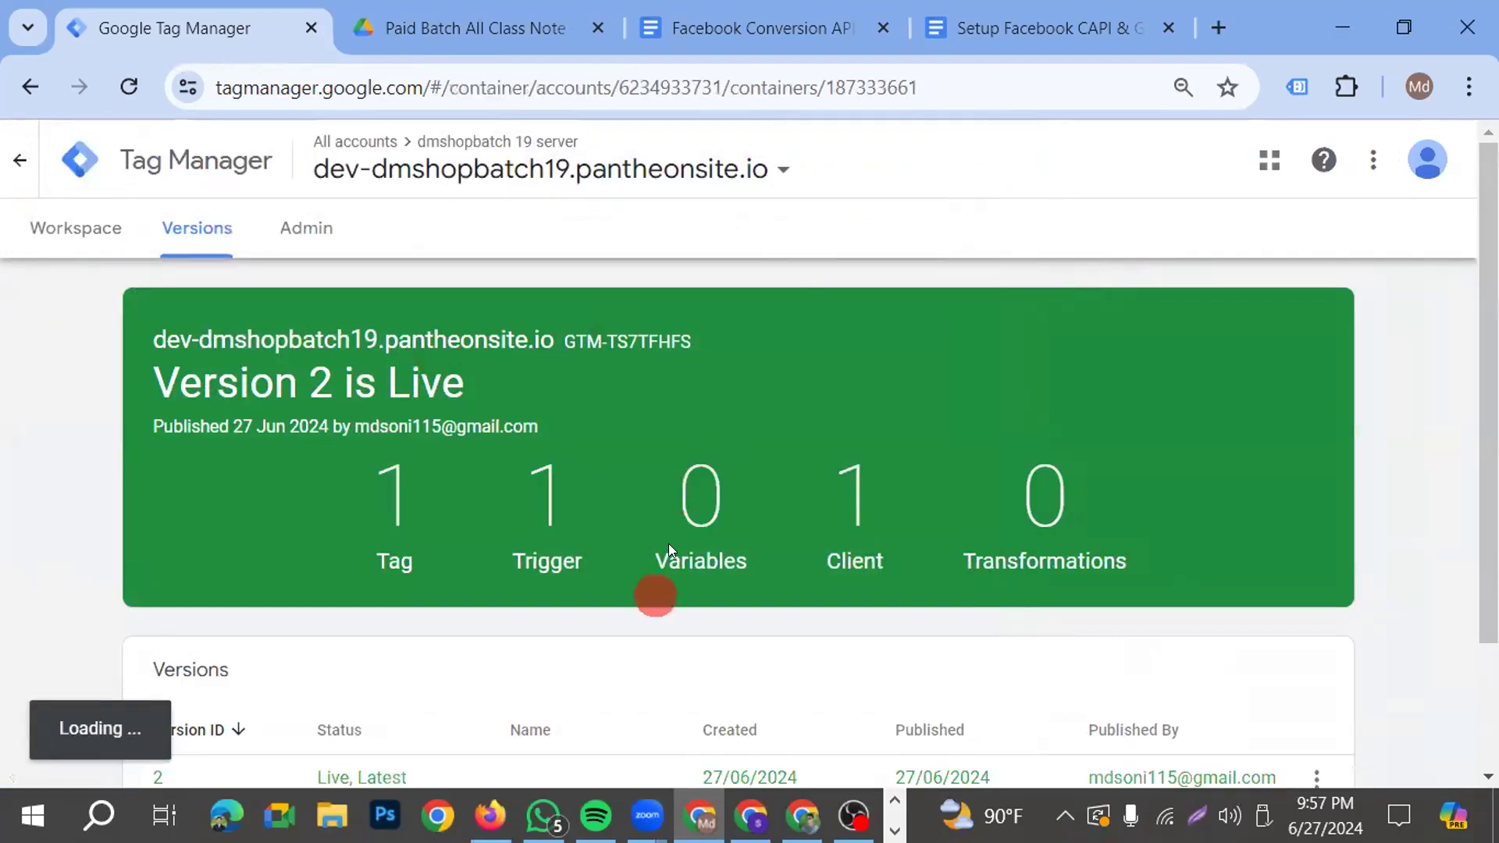
{"action": "left_click", "coordinate": [50, 234]}
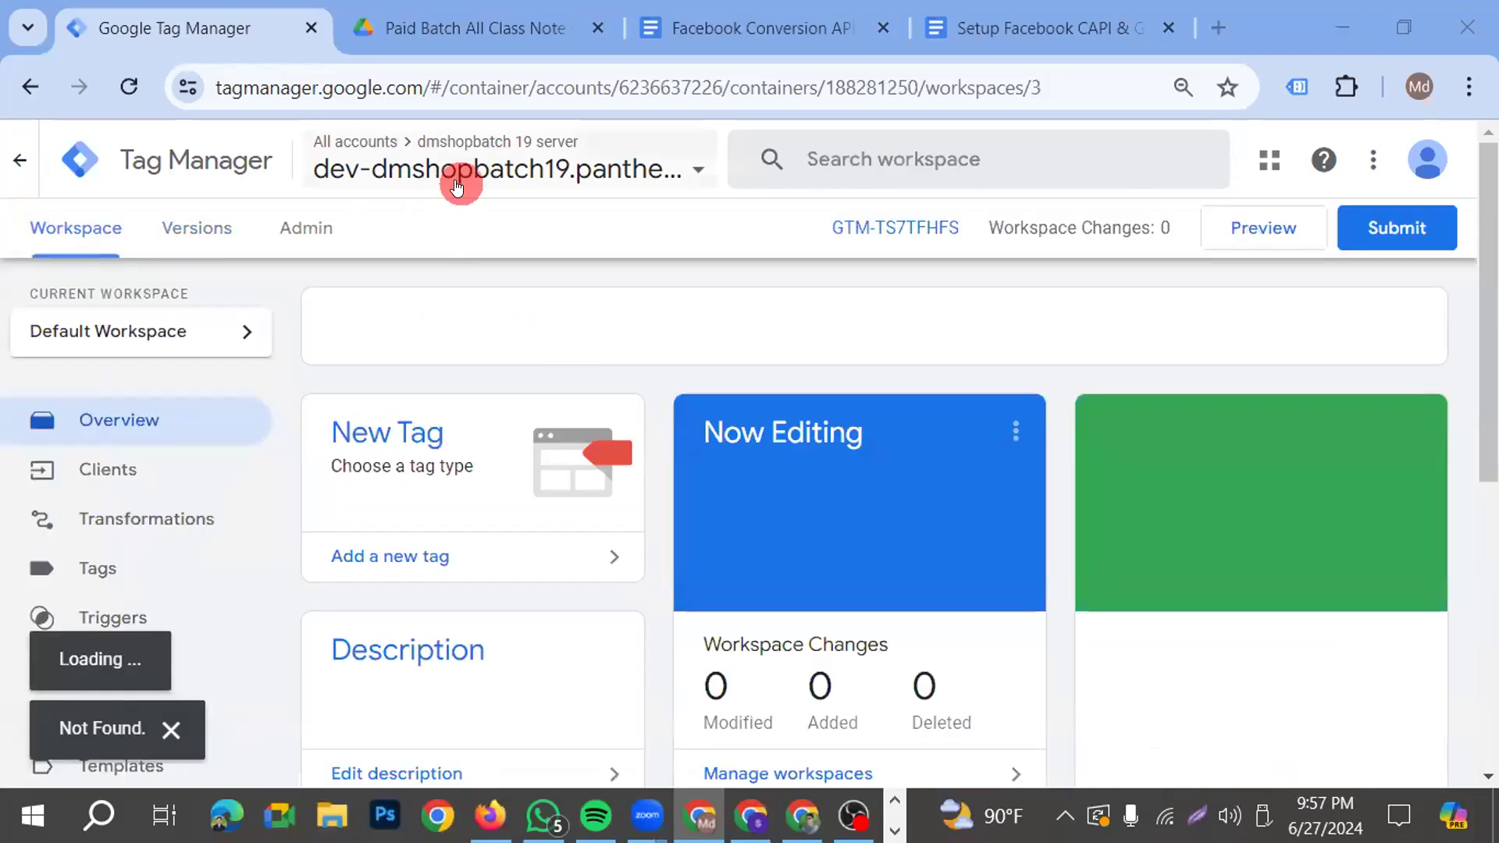
{"action": "left_click", "coordinate": [578, 164]}
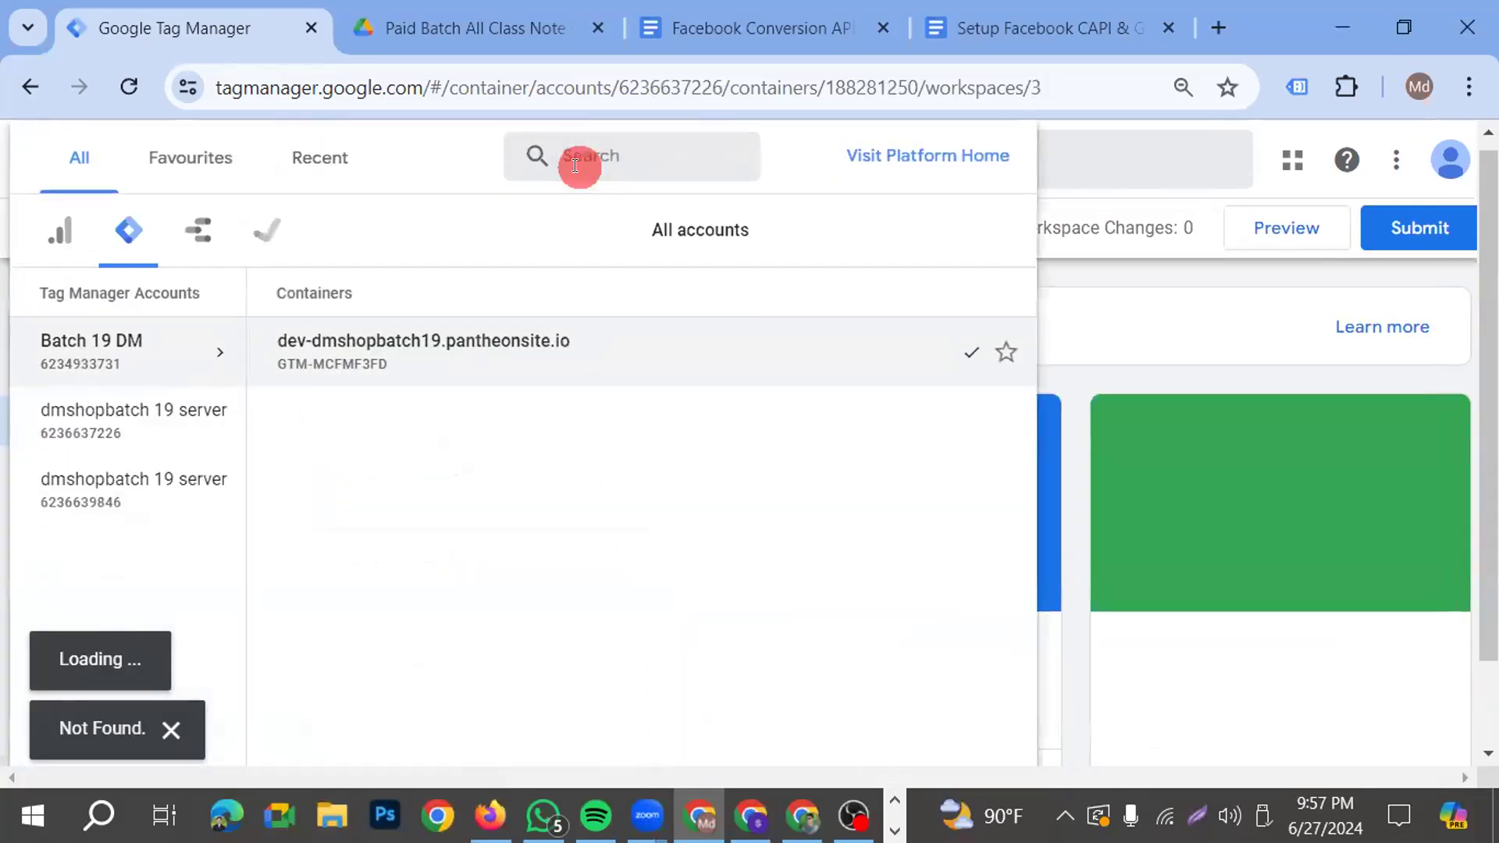
{"action": "right_click", "coordinate": [113, 414]}
{"action": "left_click", "coordinate": [148, 409]}
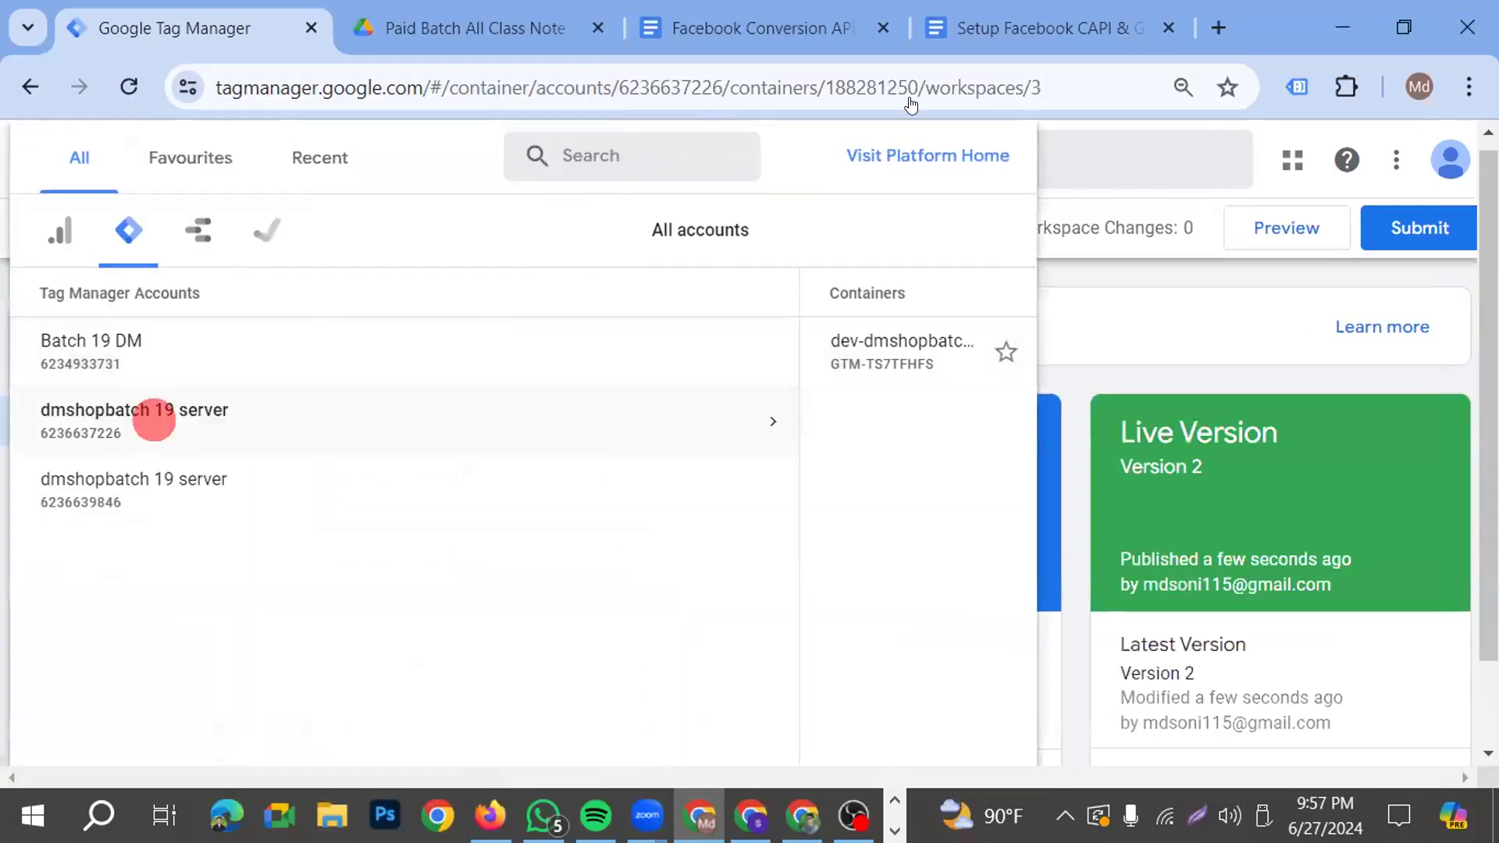
Search for Google Tag Manager in a new browser tab, open it and place that tab beside the existing Tag Manager tab
{"action": "left_click", "coordinate": [1218, 25]}
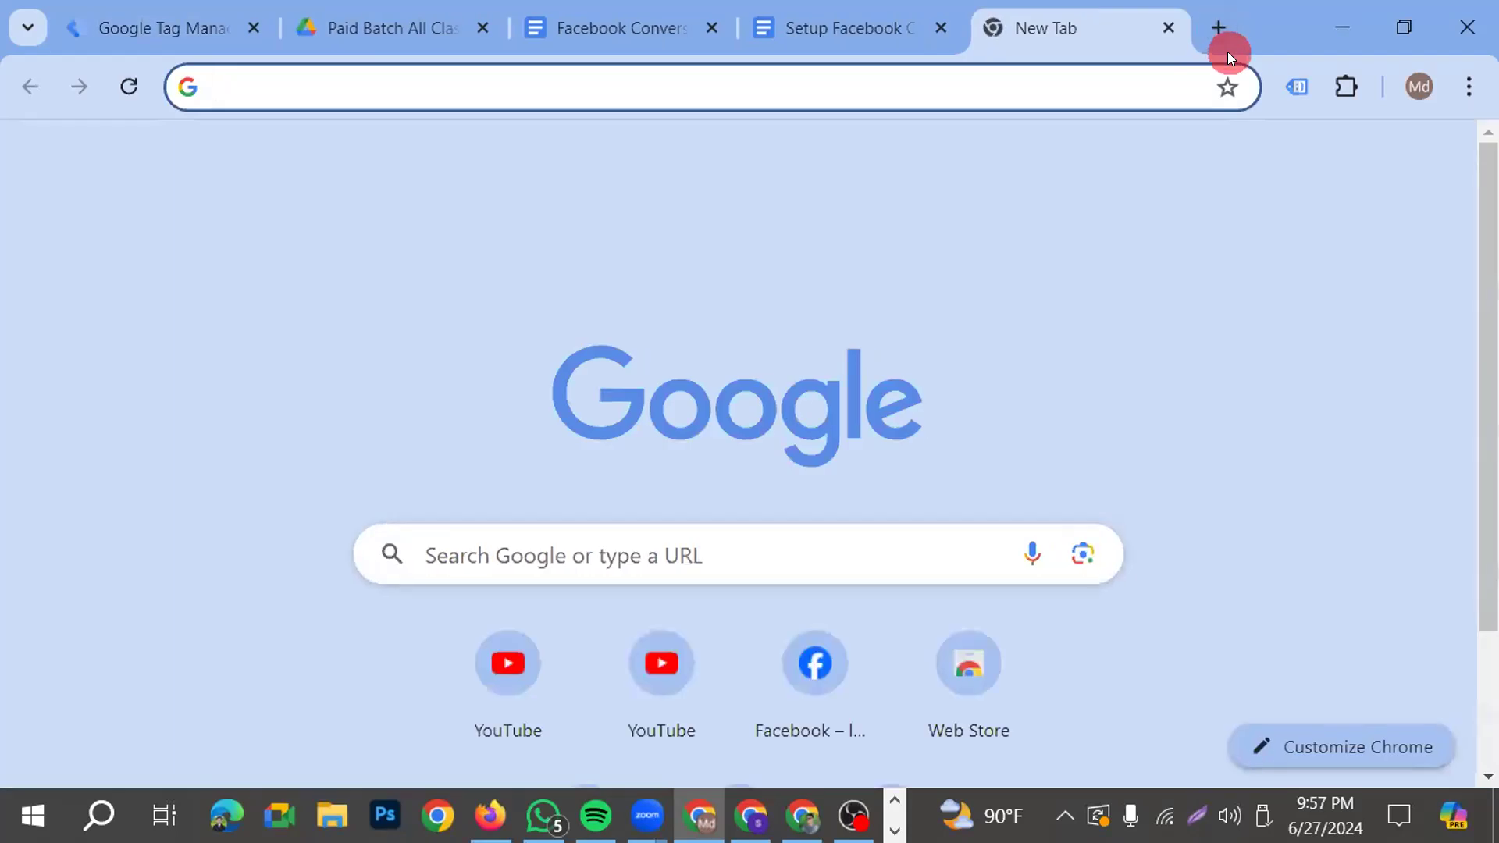
{"action": "type", "text": "g"}
{"action": "left_click", "coordinate": [389, 266]}
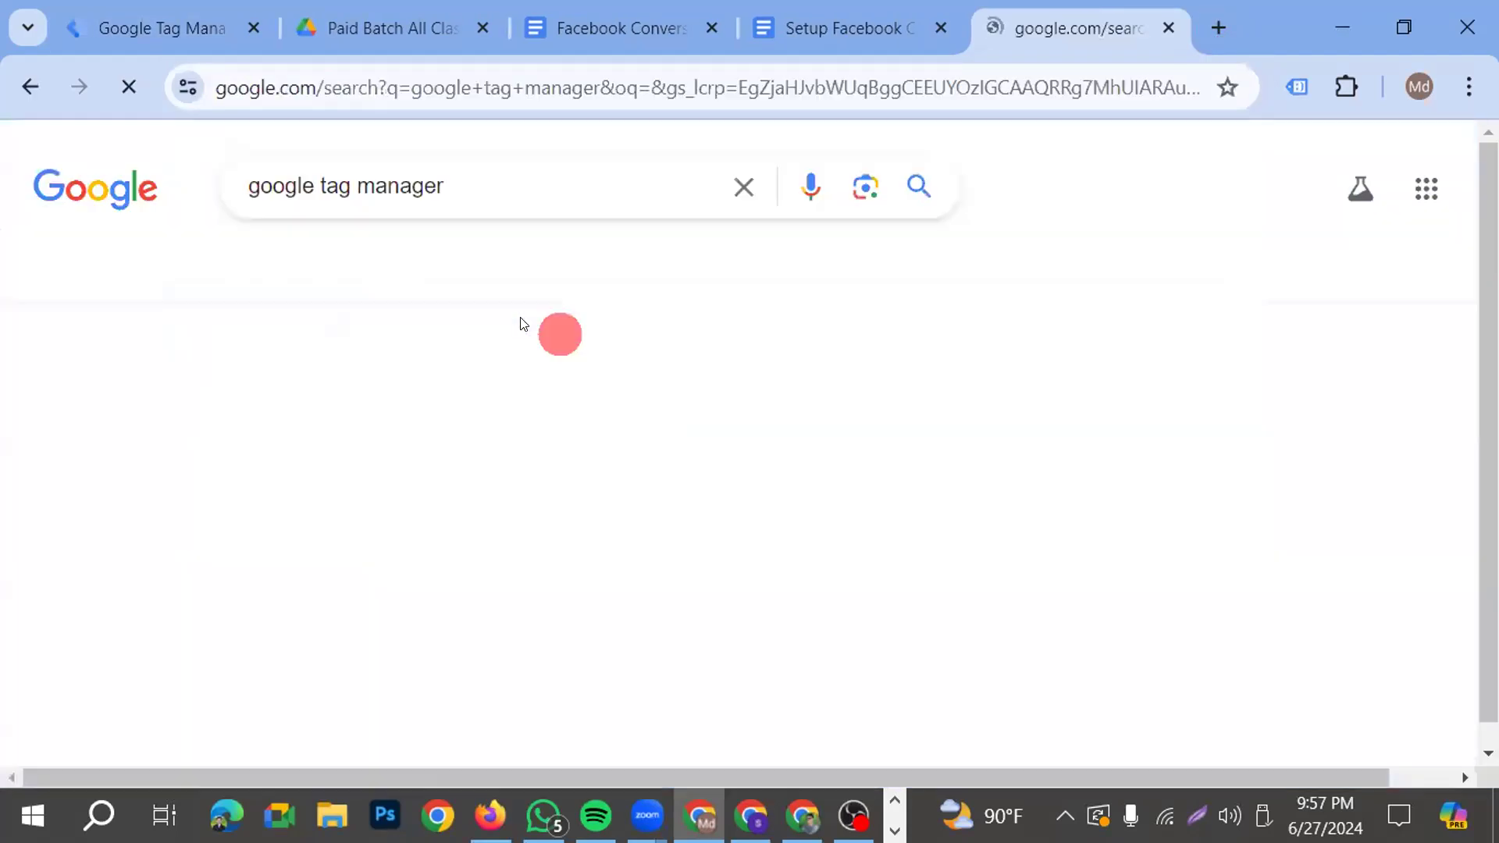
{"action": "left_click", "coordinate": [234, 421]}
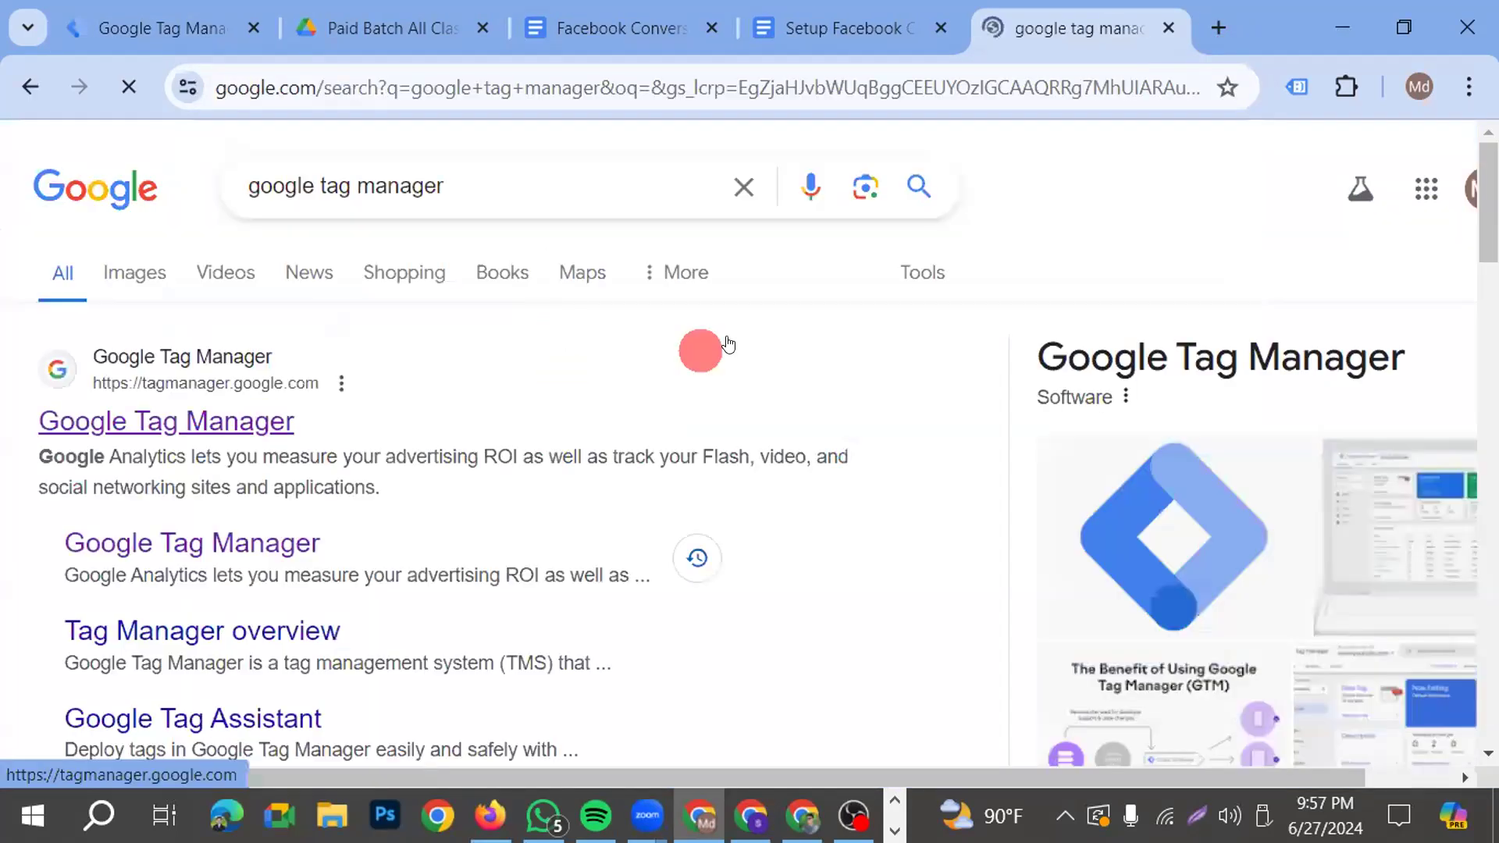
{"action": "left_click_drag", "start_coordinate": [439, 45], "coordinate": [372, 63]}
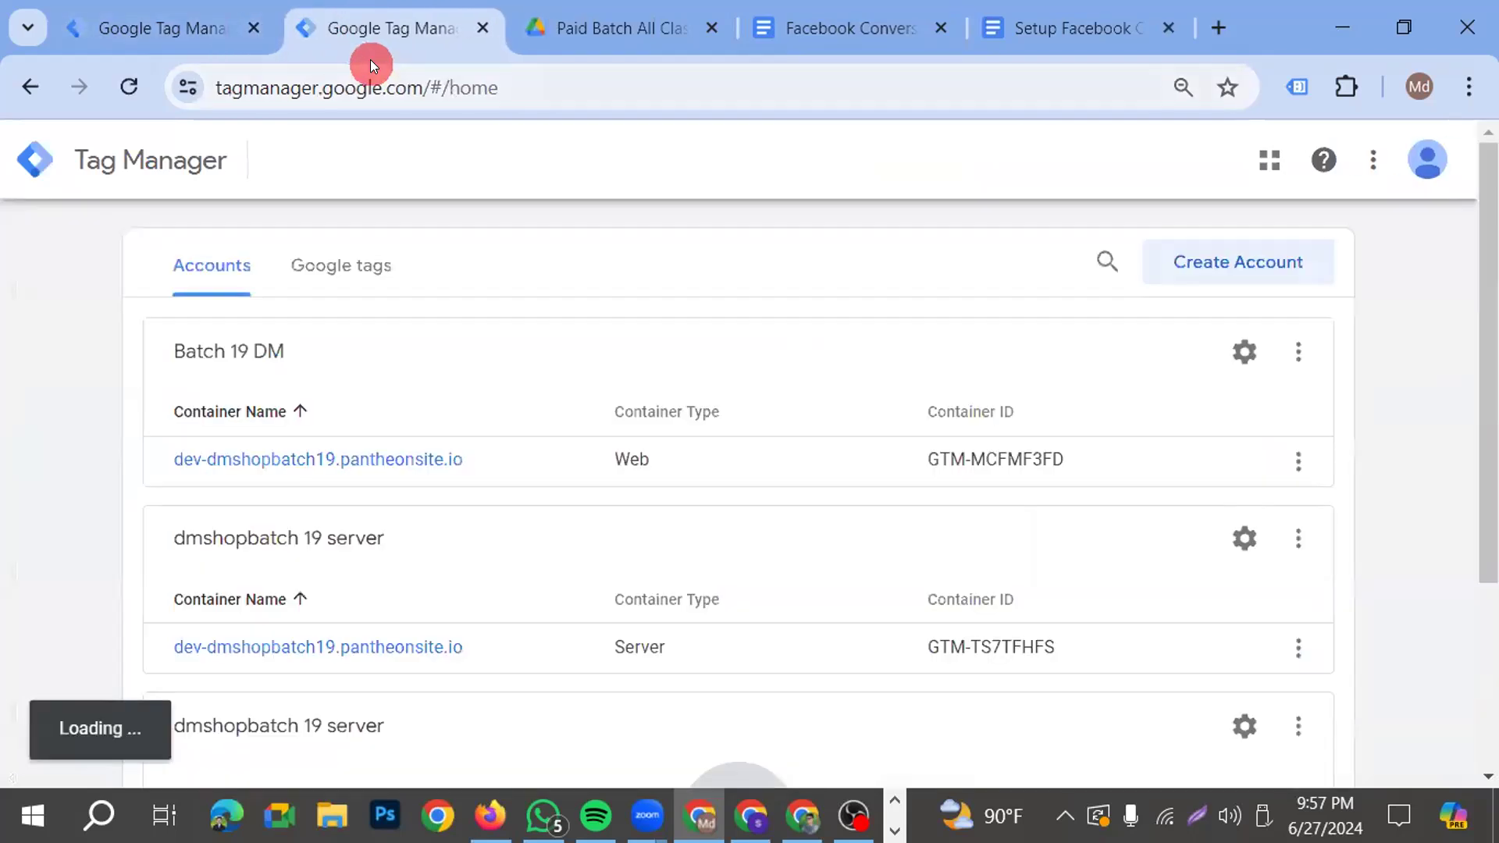
Open the Batch 19 DM web container and delete its "GA4- SS- Config- All Pages" tag
{"action": "left_click", "coordinate": [368, 458]}
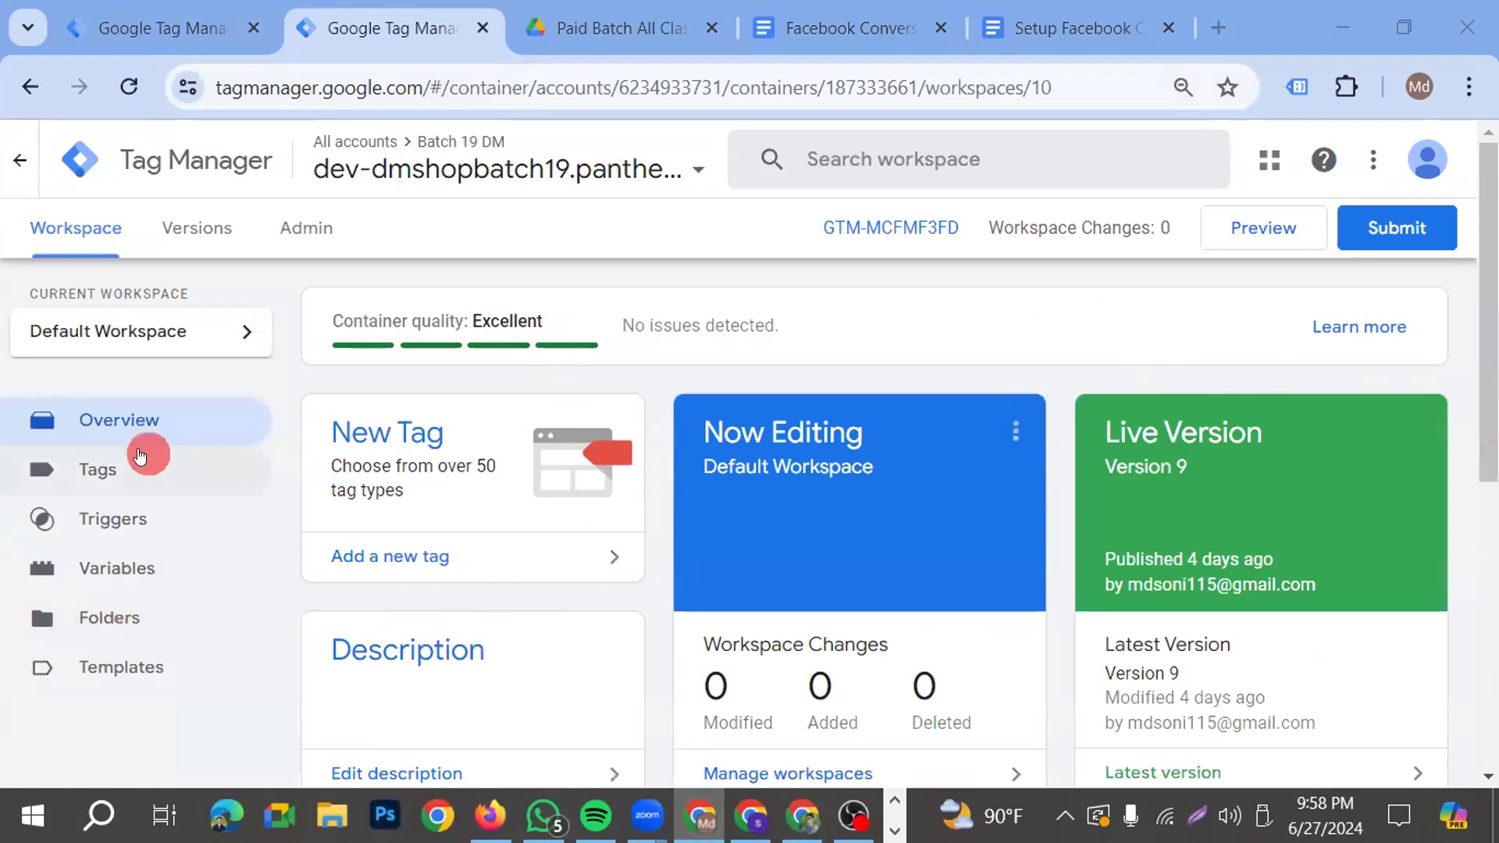
{"action": "left_click", "coordinate": [112, 471]}
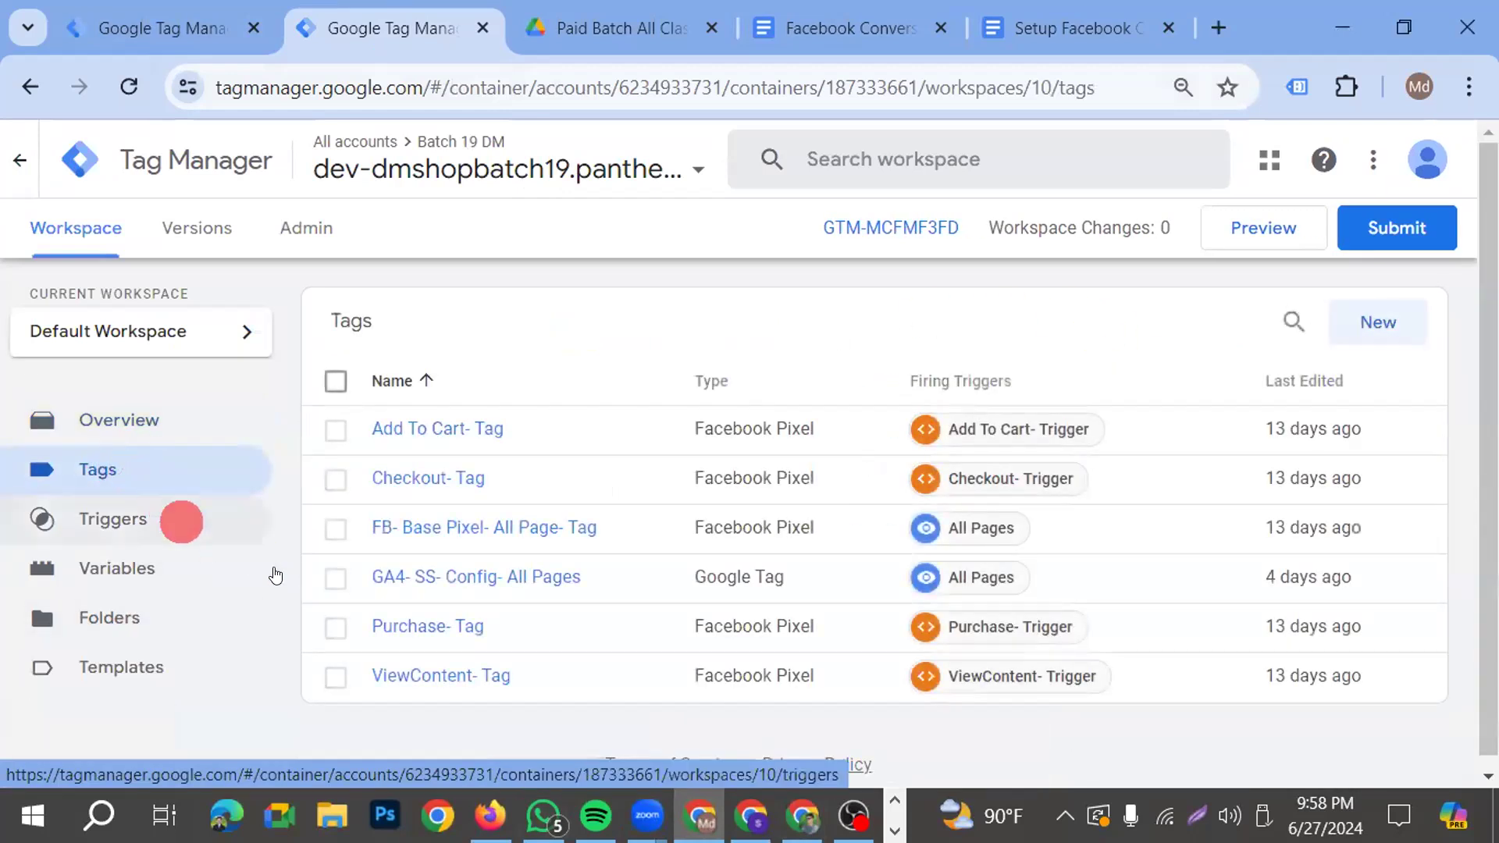
{"action": "left_click", "coordinate": [335, 579]}
{"action": "left_click", "coordinate": [1353, 323]}
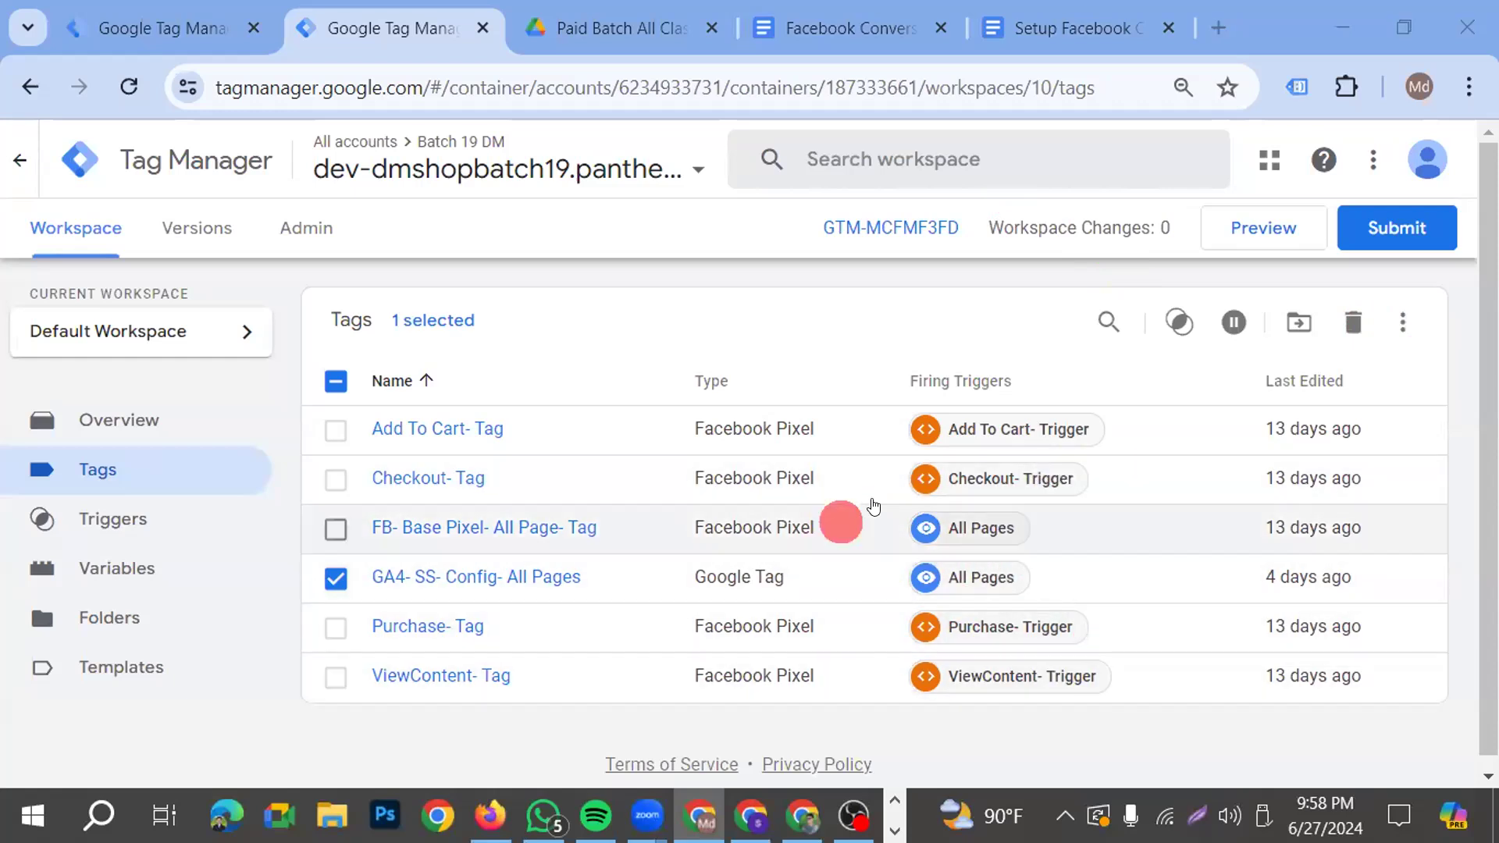
{"action": "left_click", "coordinate": [1352, 338]}
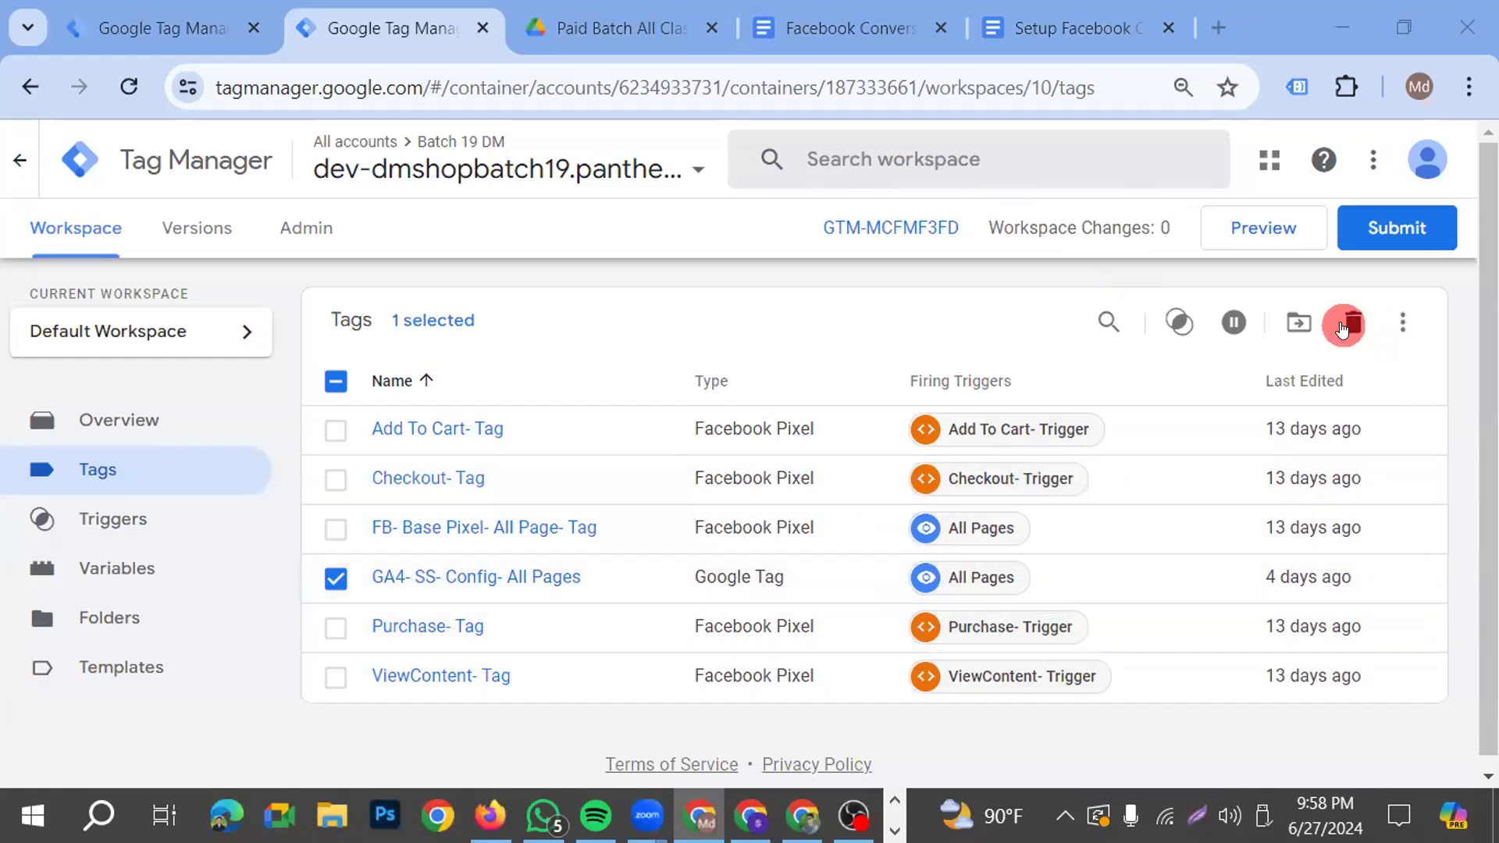
{"action": "left_click", "coordinate": [997, 439]}
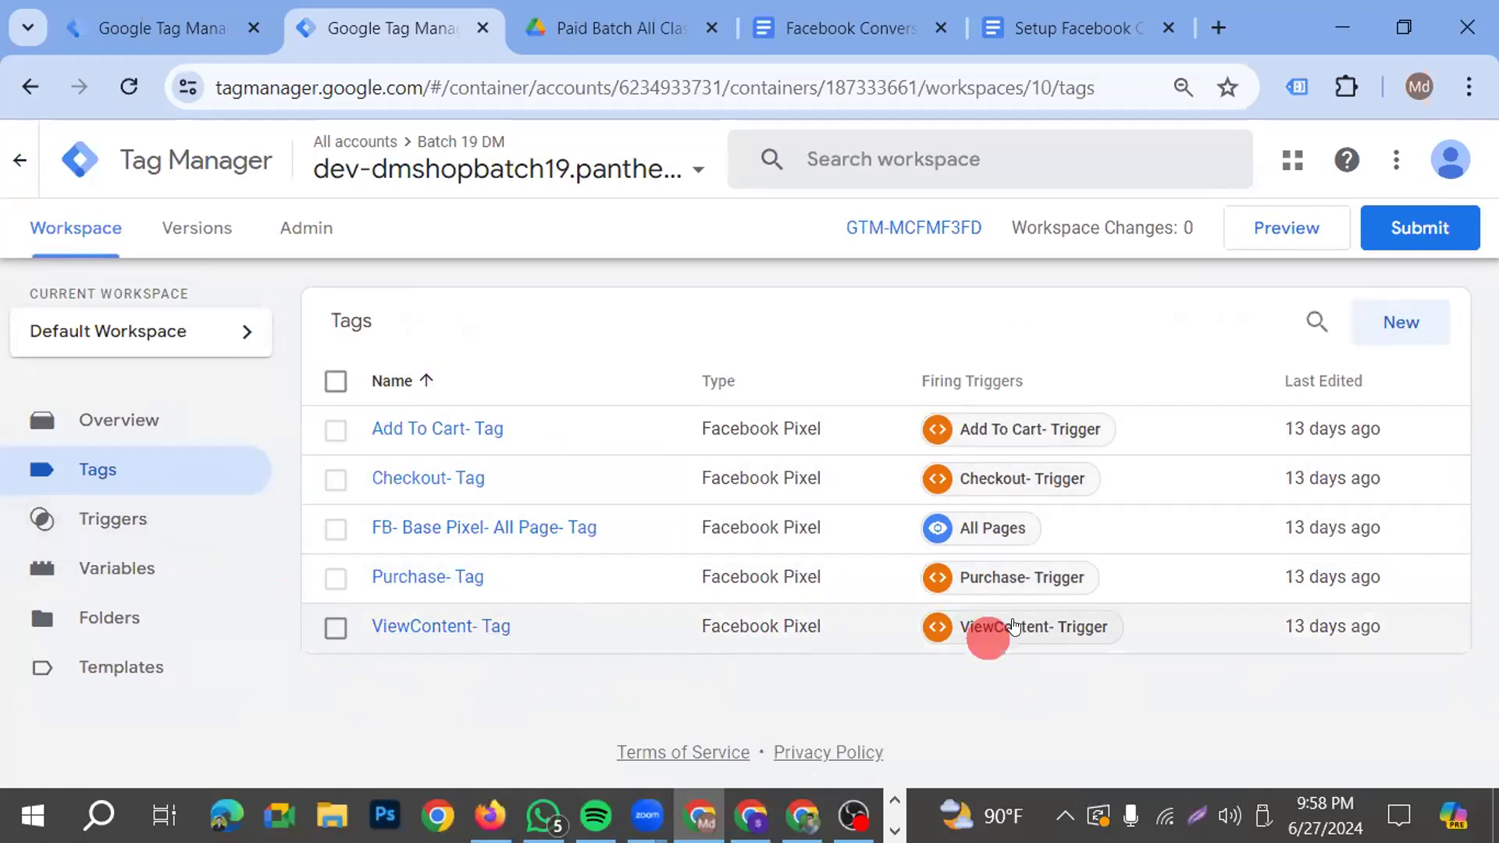
Create a new tag in the web container and name it "GA4- SS- FB- Pageview- Tag"
{"action": "left_click", "coordinate": [1414, 328]}
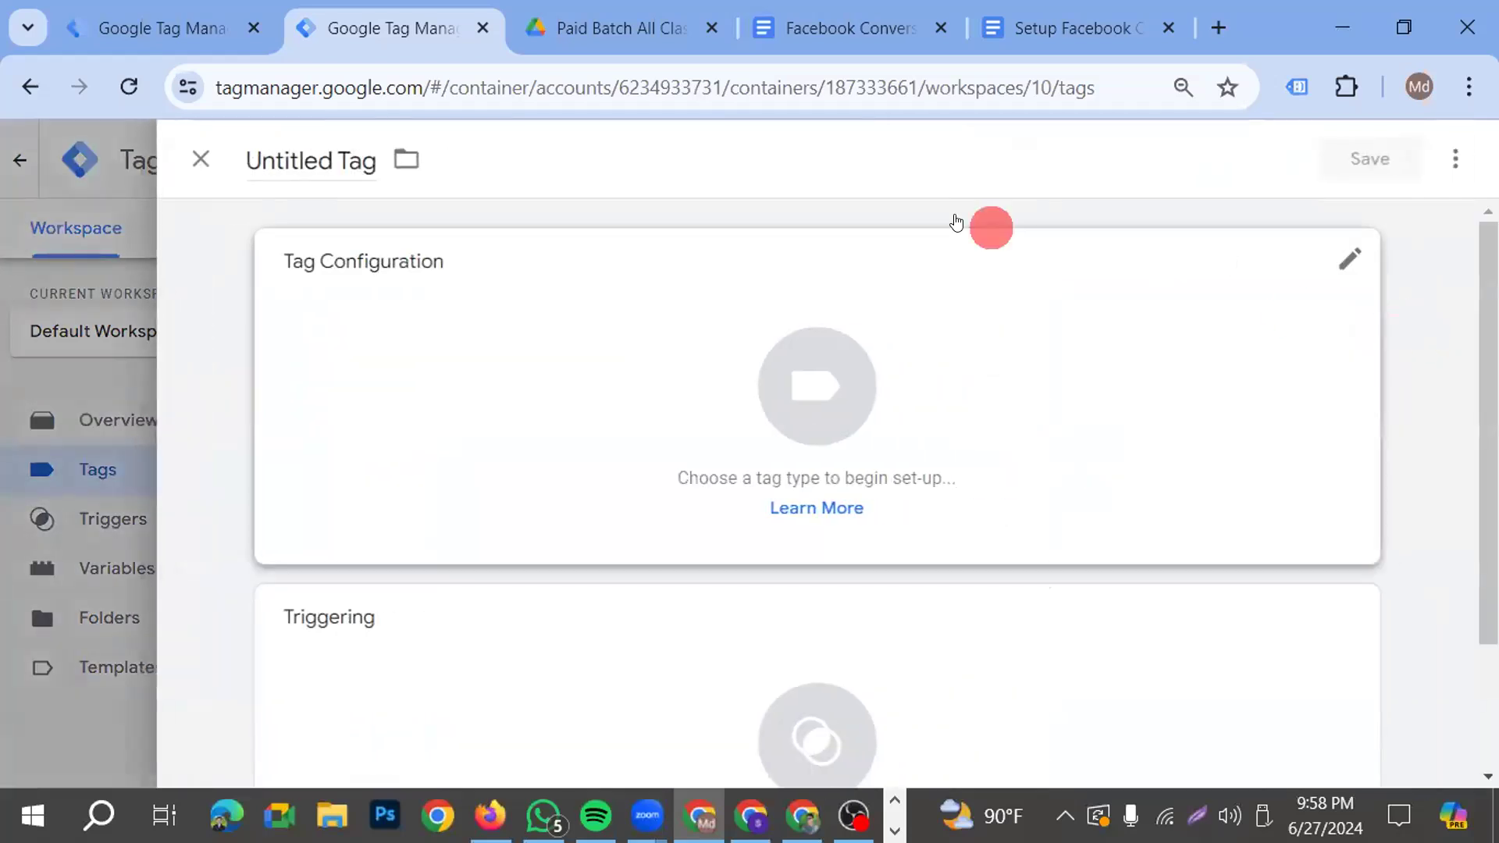
{"action": "double_click", "coordinate": [313, 160]}
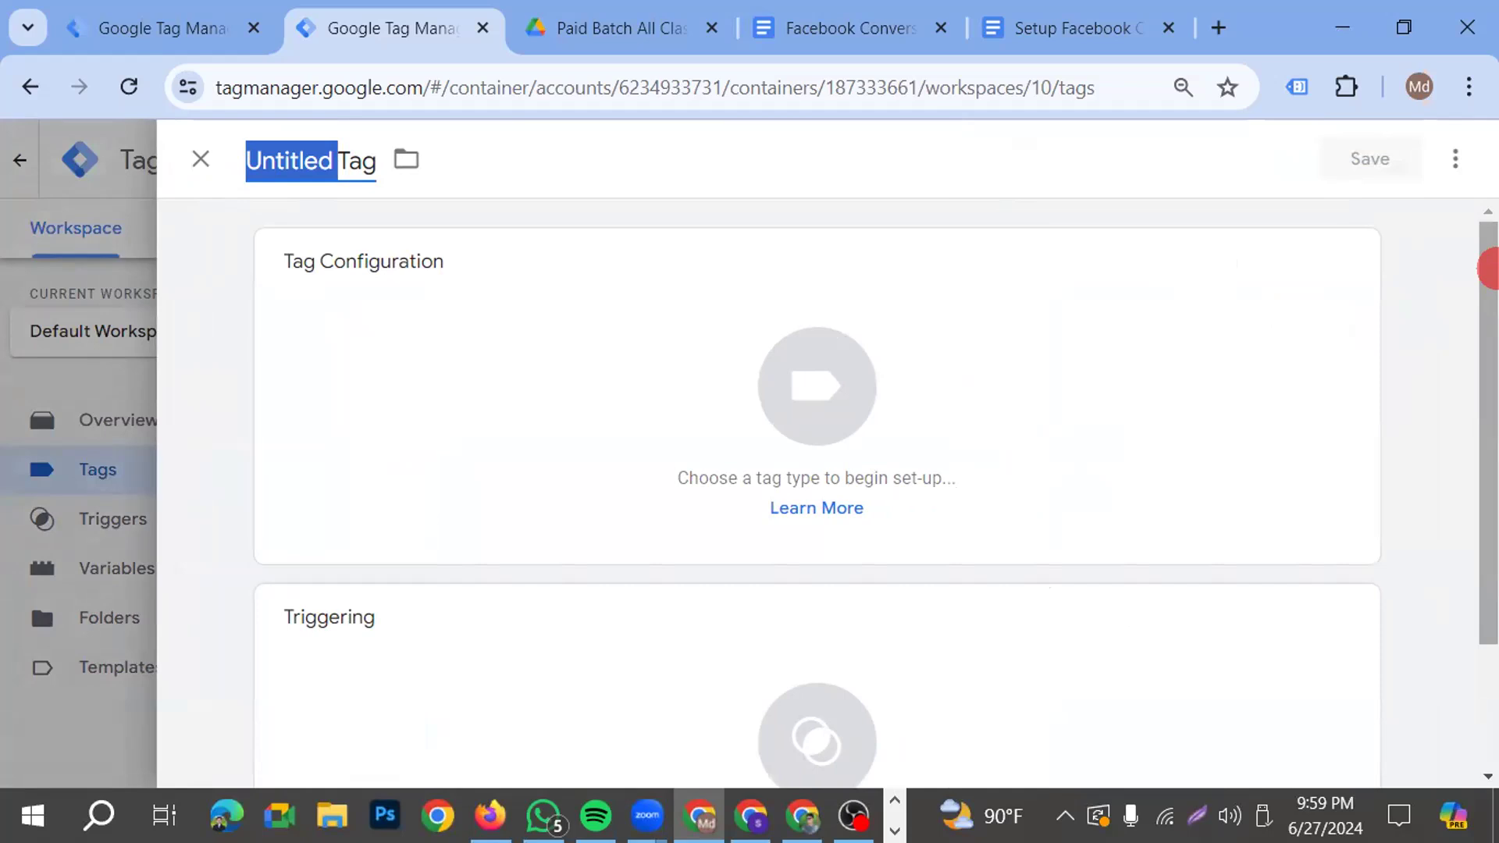
{"action": "type", "text": "G"}
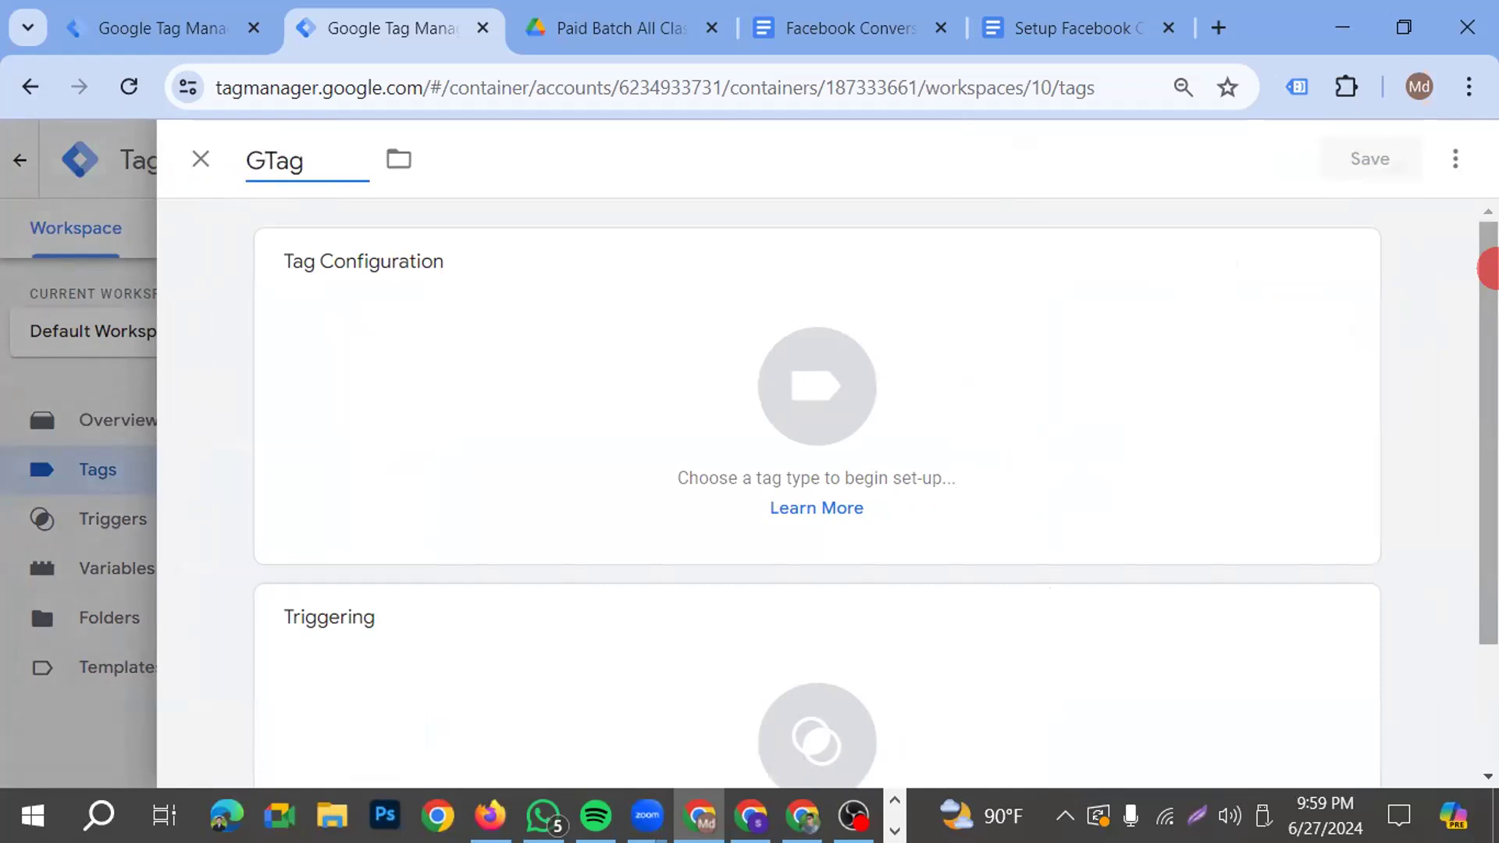
{"action": "type", "text": "A4-"}
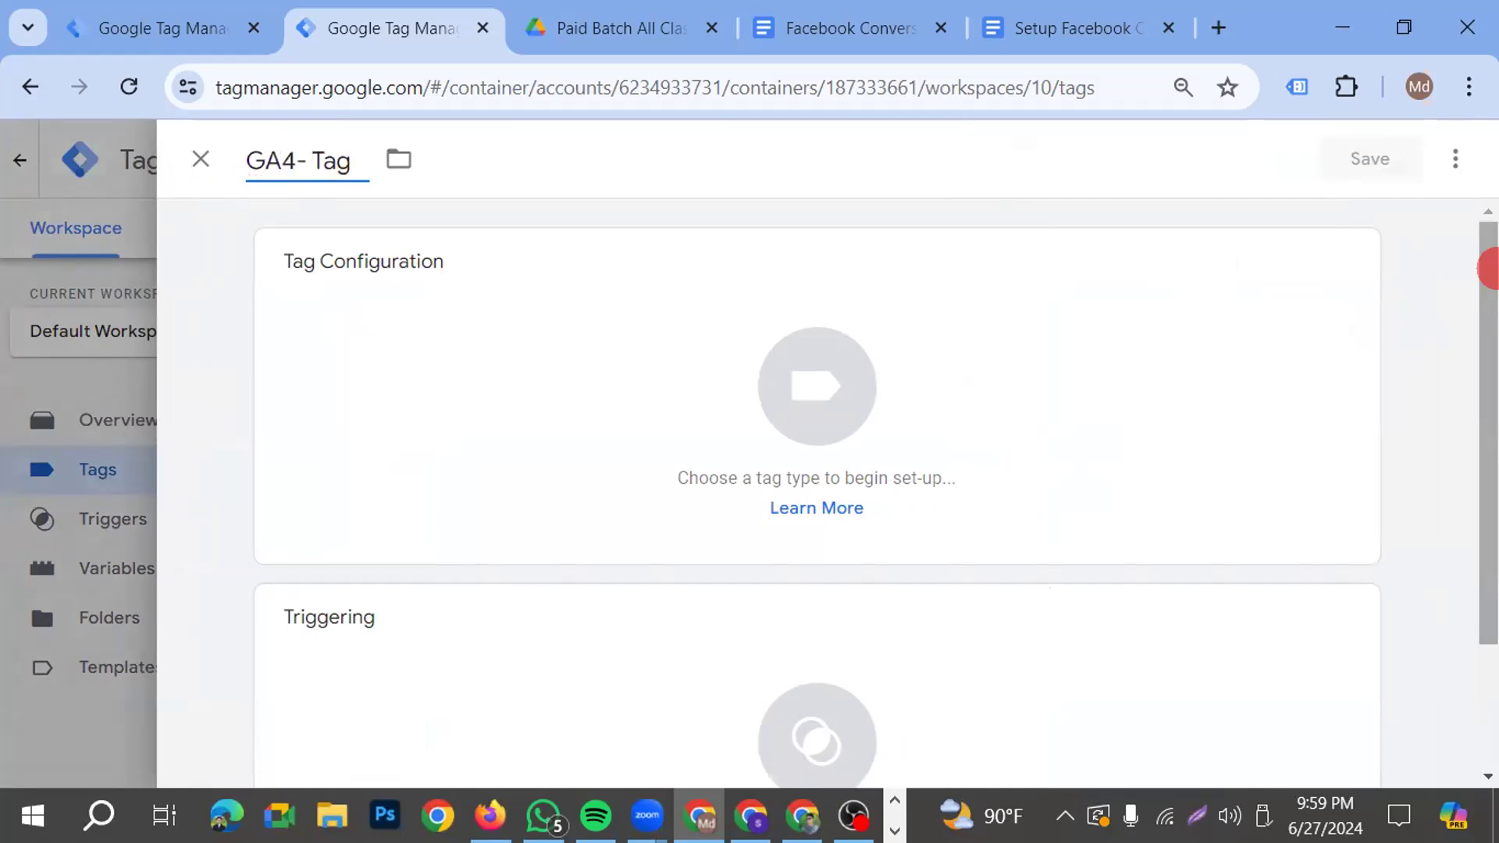
{"action": "type", "text": " SS-"}
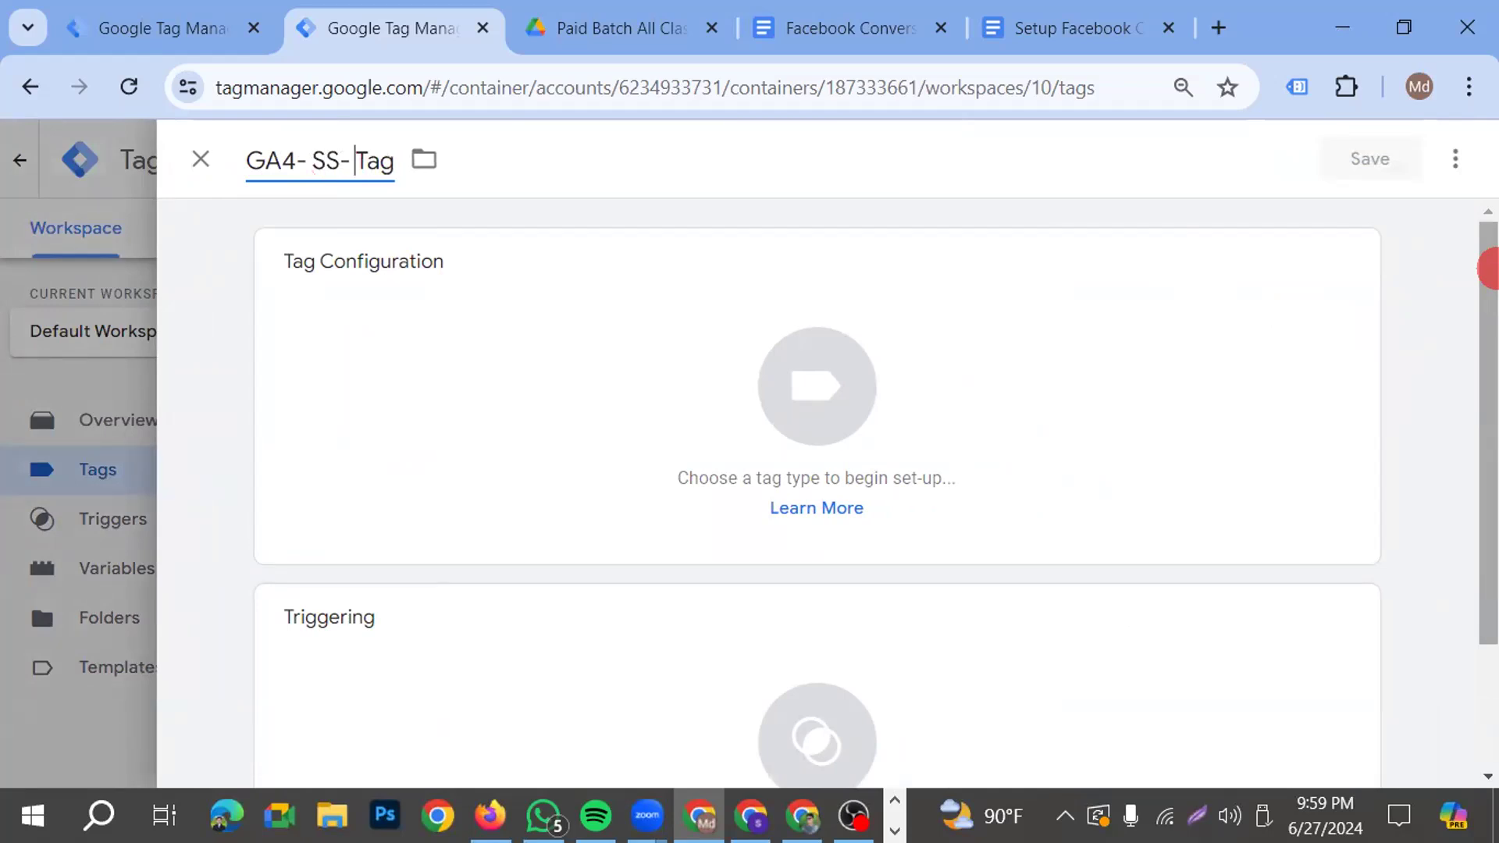
{"action": "type", "text": " FB-"}
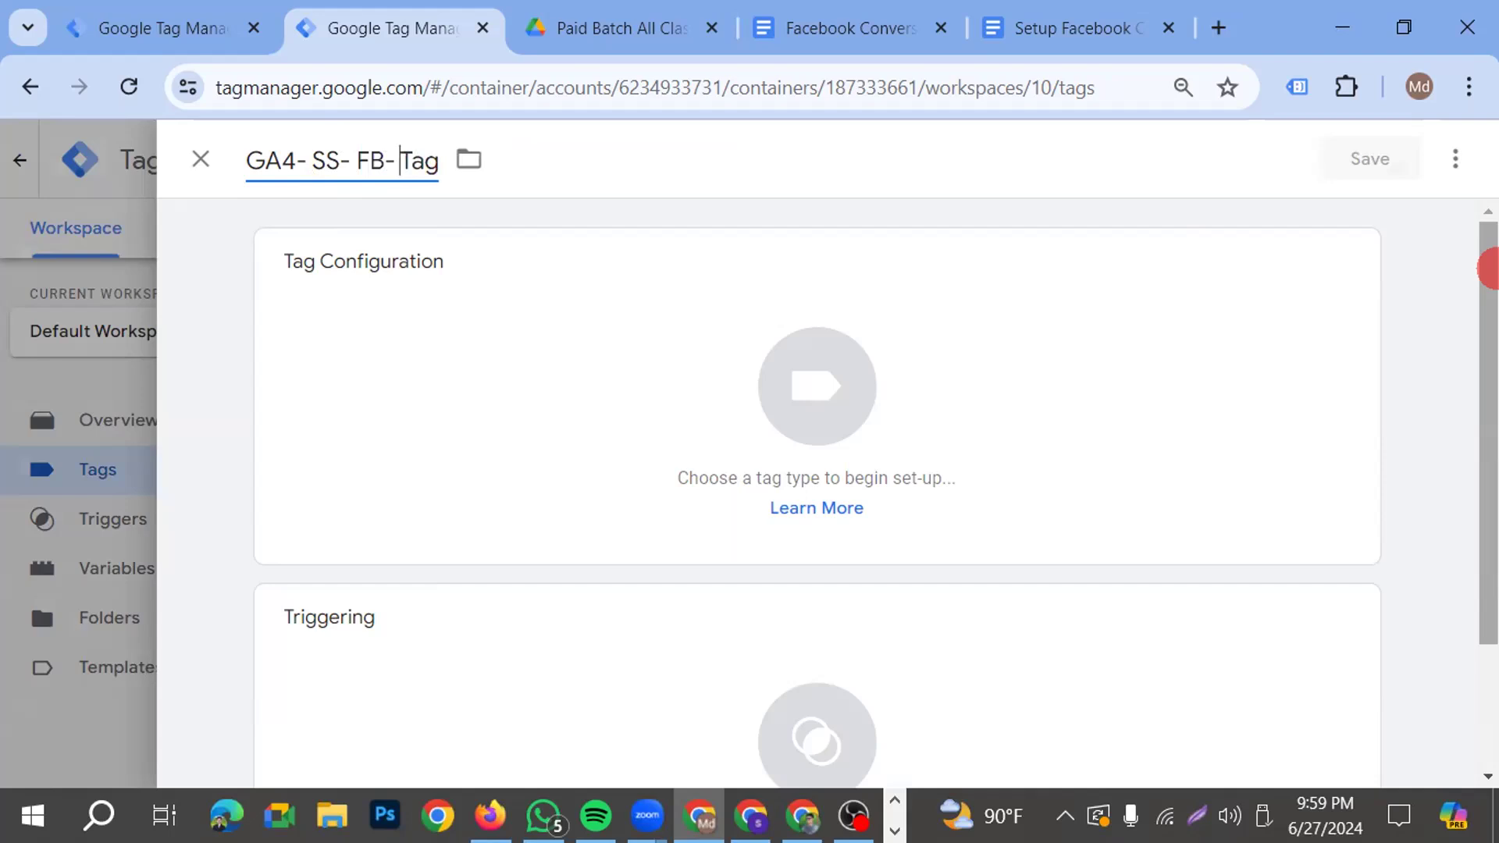
{"action": "type", "text": " P"}
{"action": "key", "text": "BackSpace"}
{"action": "type", "text": "Pageview"}
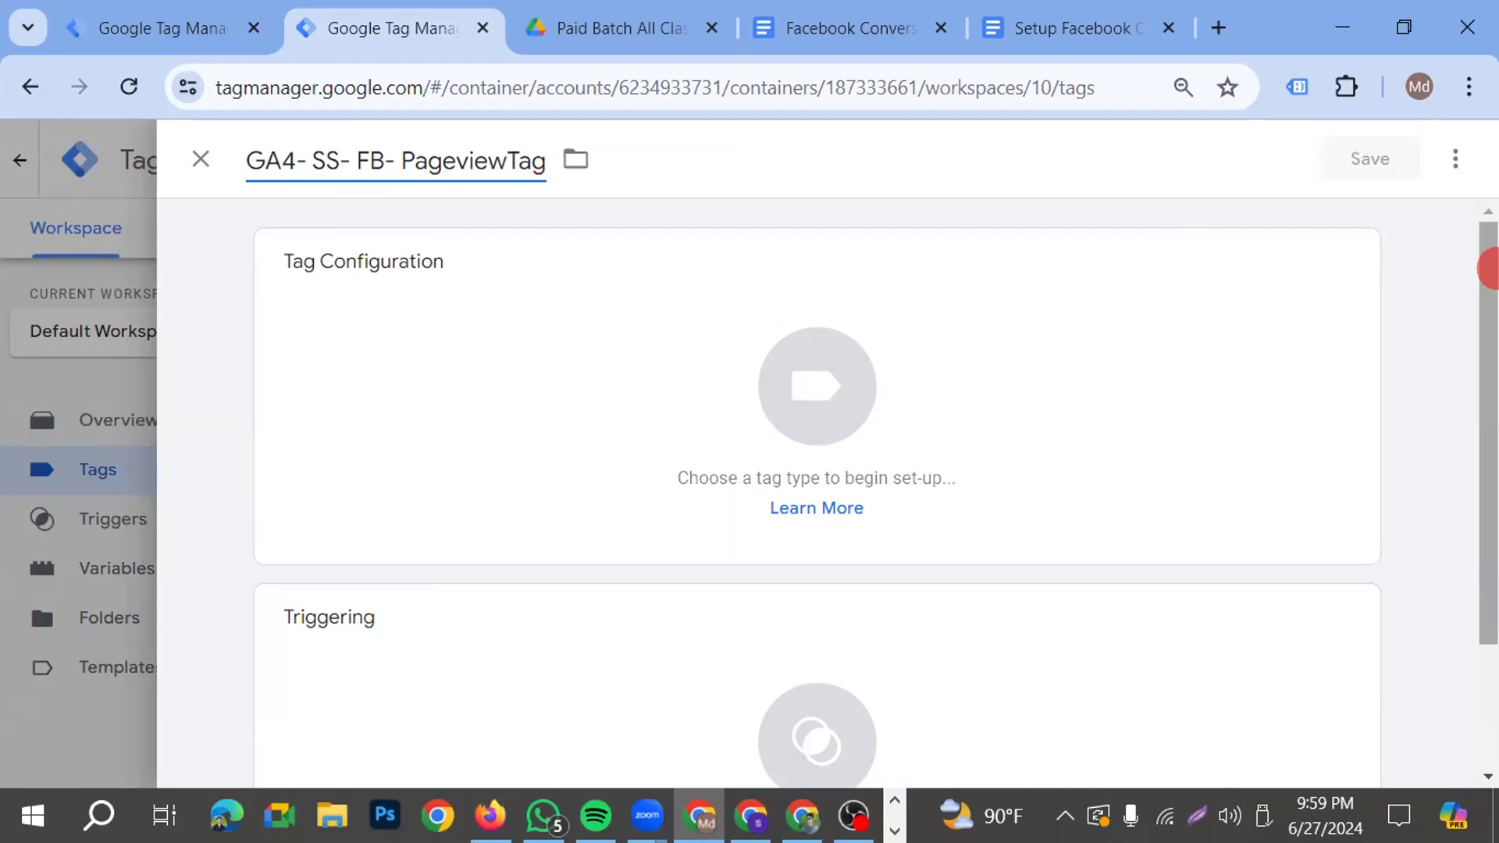
{"action": "type", "text": "-"}
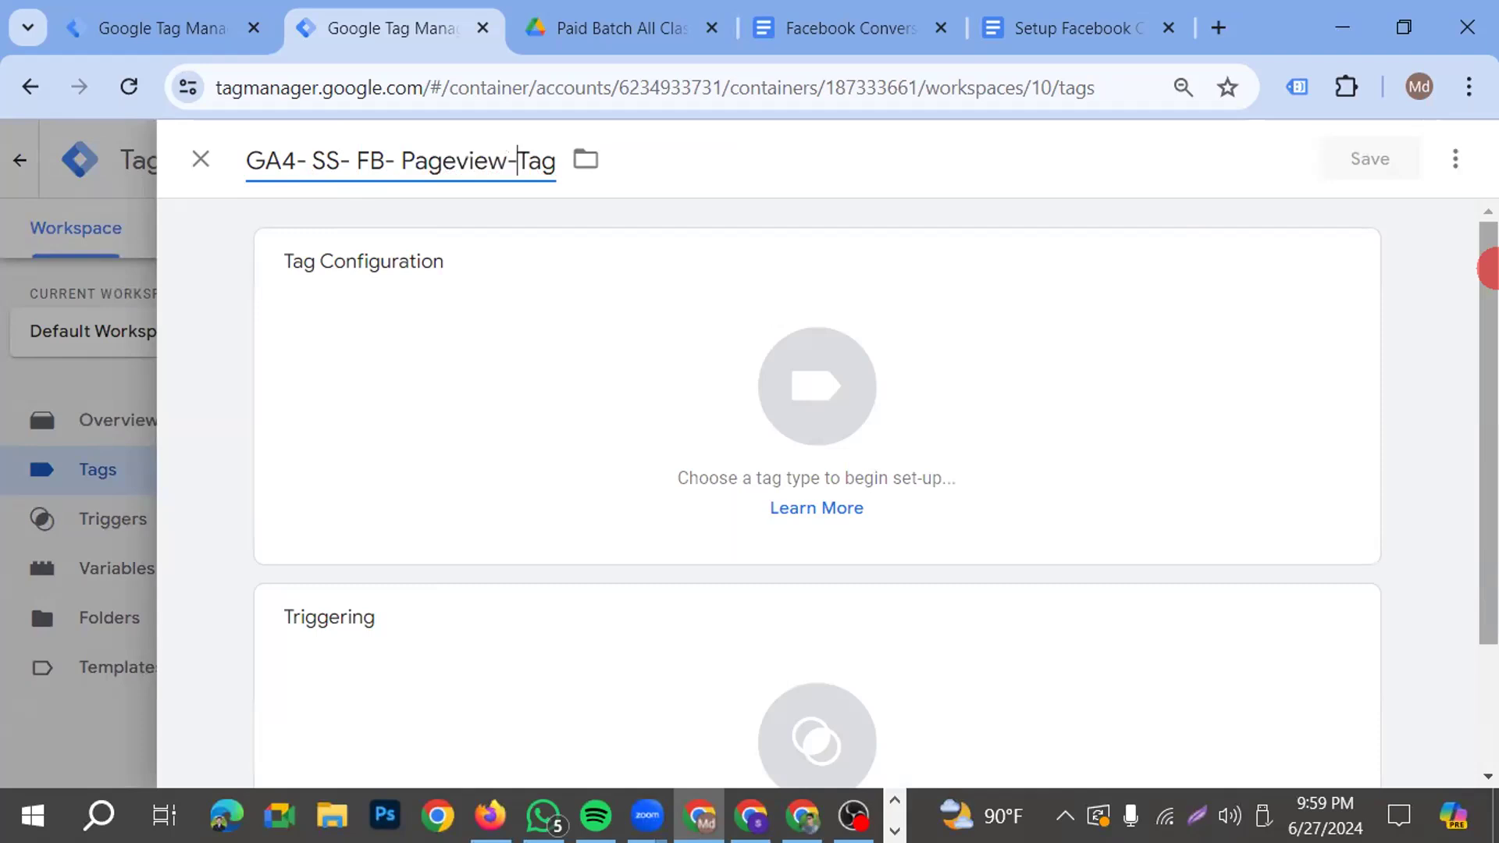
Choose Google Tag as the tag type and set its Tag ID to G-5DS8TQG9R8
{"action": "left_click", "coordinate": [805, 388]}
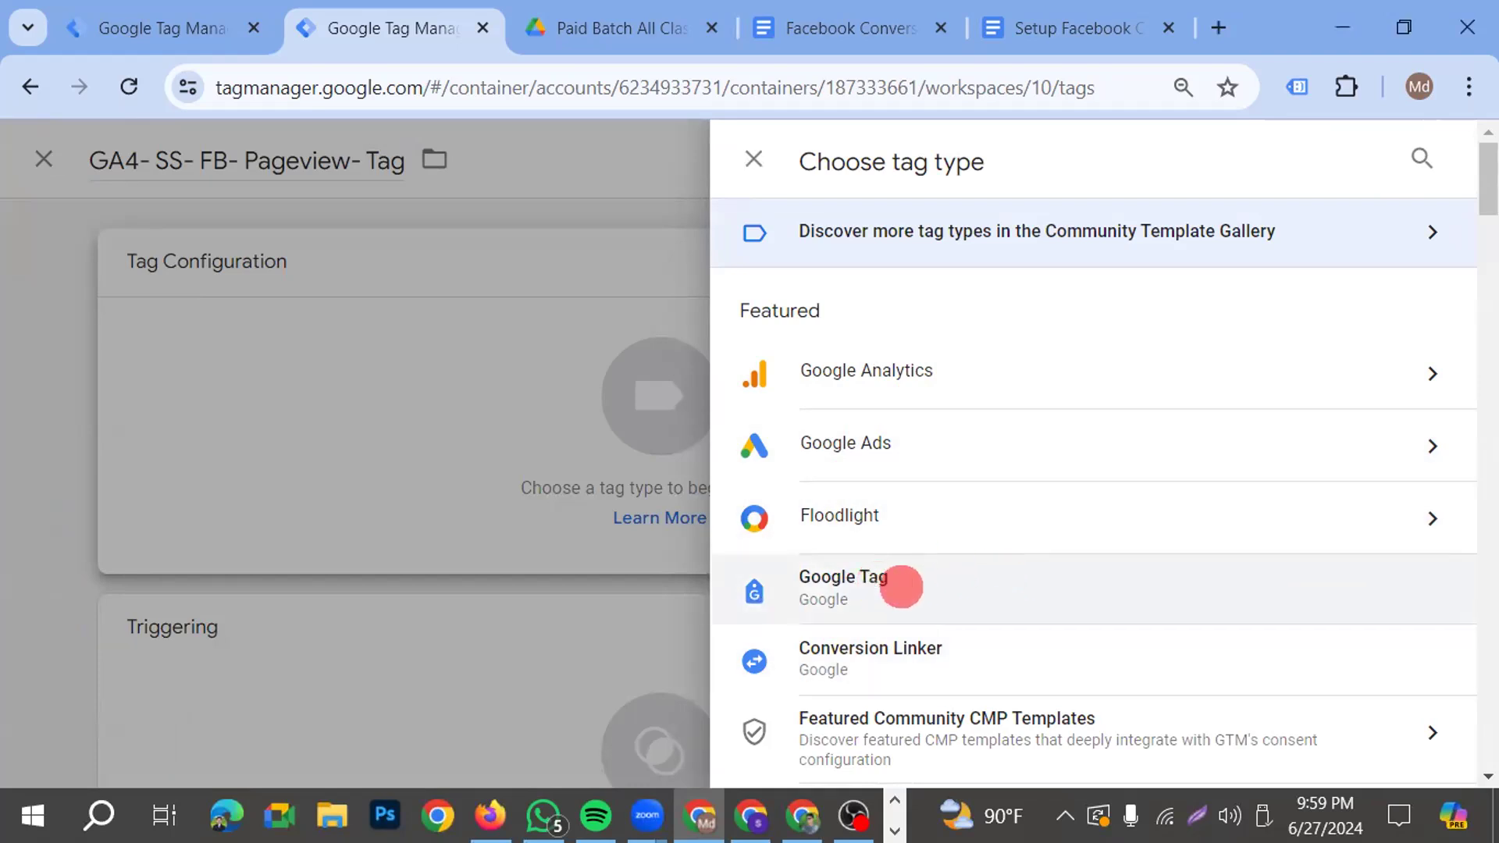
{"action": "left_click", "coordinate": [897, 585]}
{"action": "left_click", "coordinate": [335, 509]}
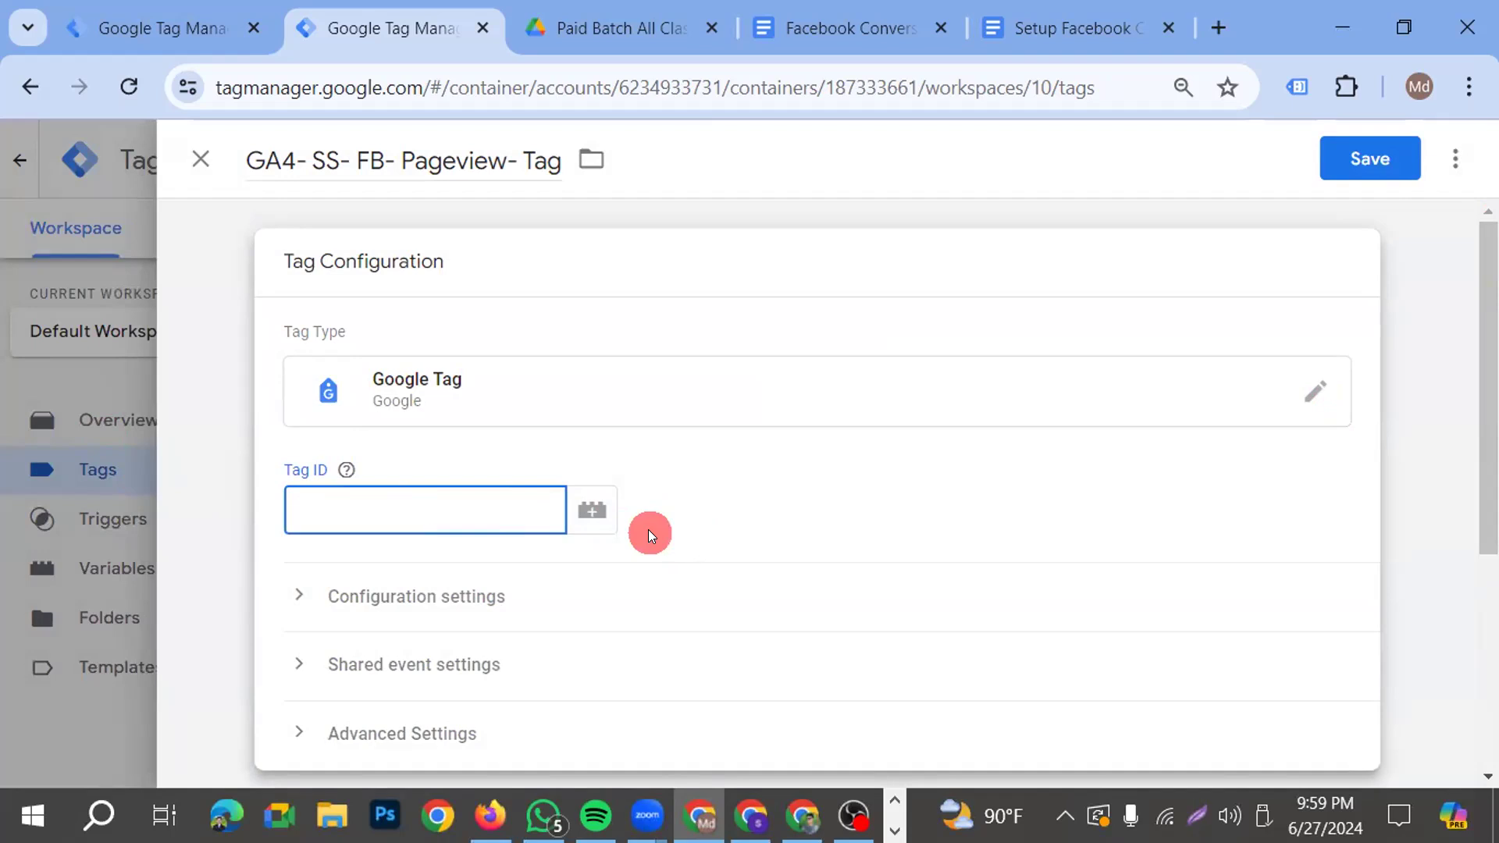
{"action": "type", "text": "G"}
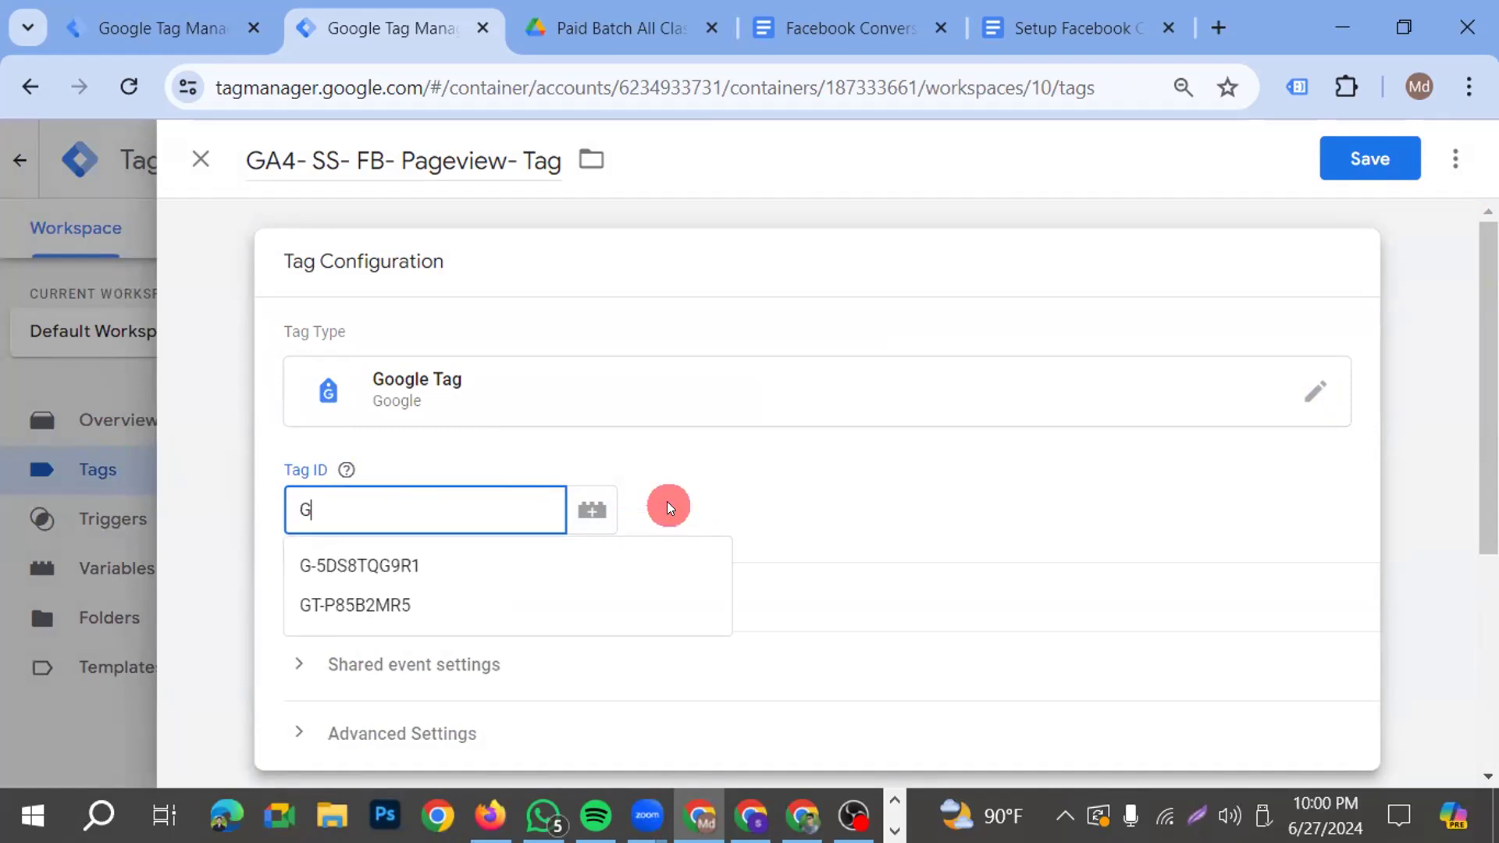
{"action": "left_click", "coordinate": [333, 572]}
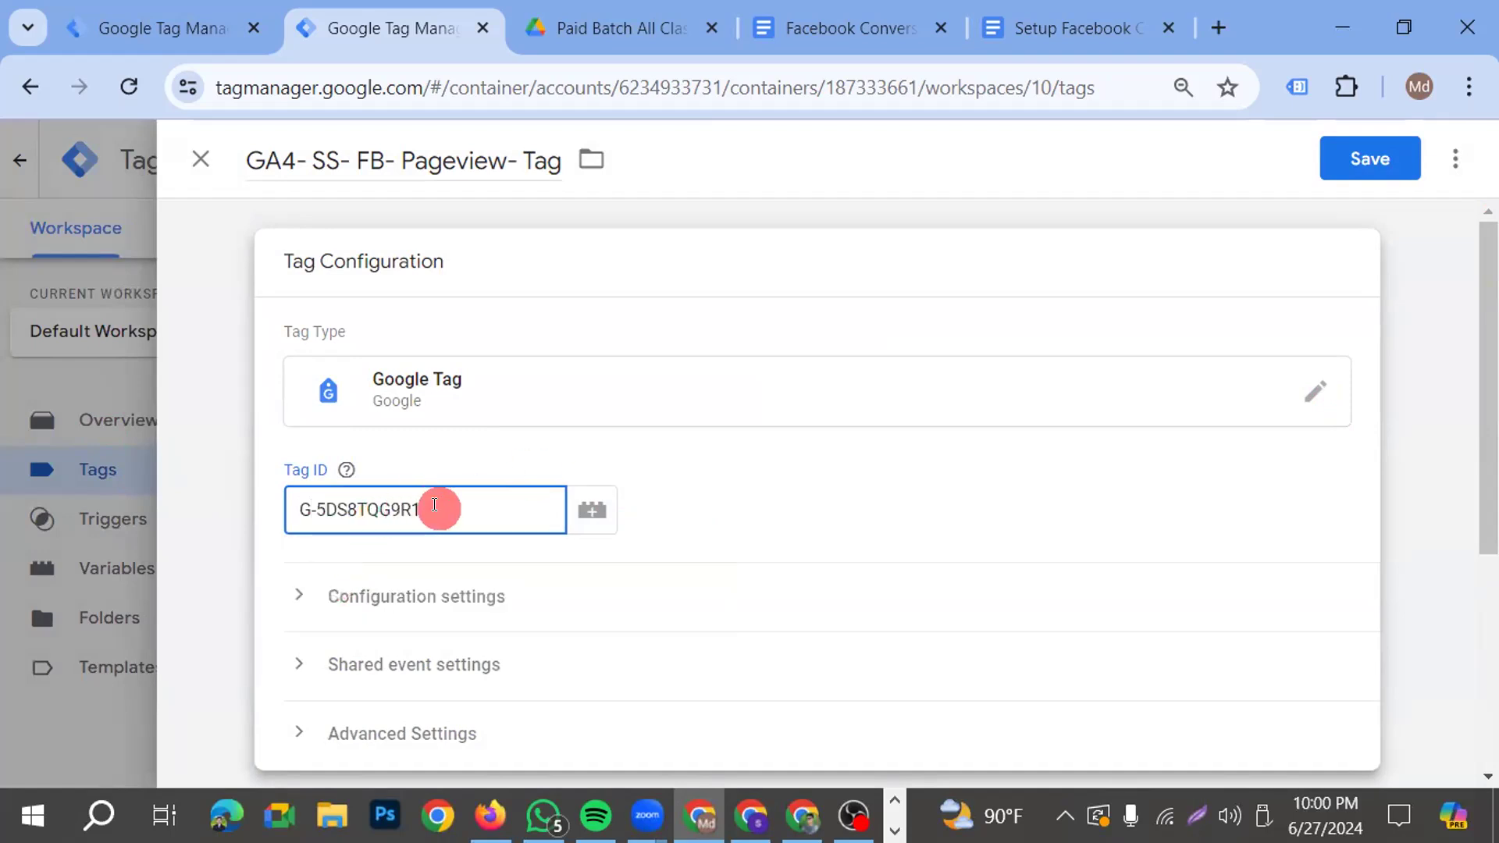
{"action": "key", "text": "BackSpace"}
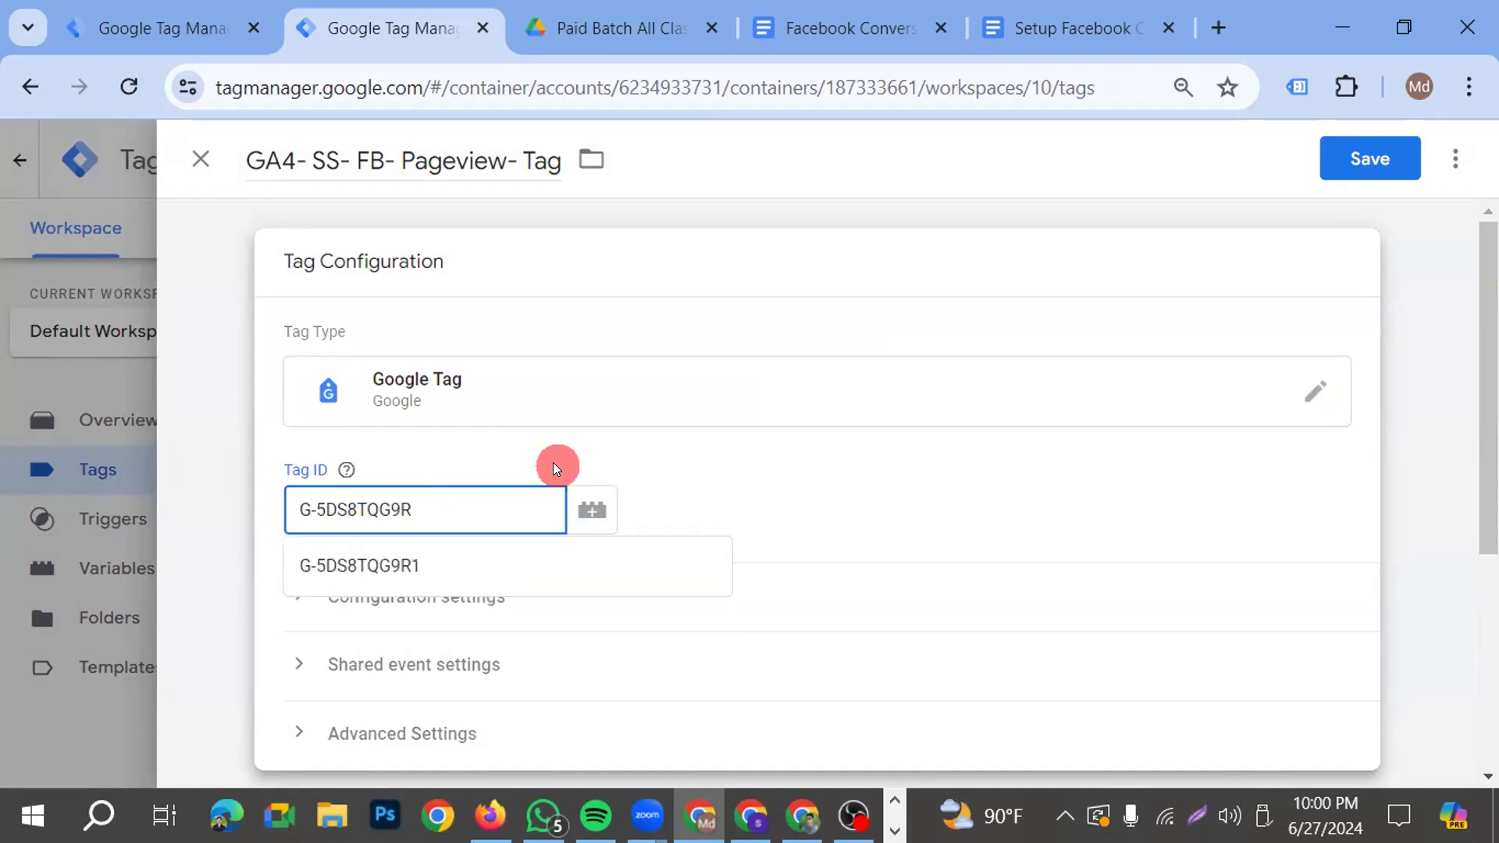
{"action": "type", "text": "8"}
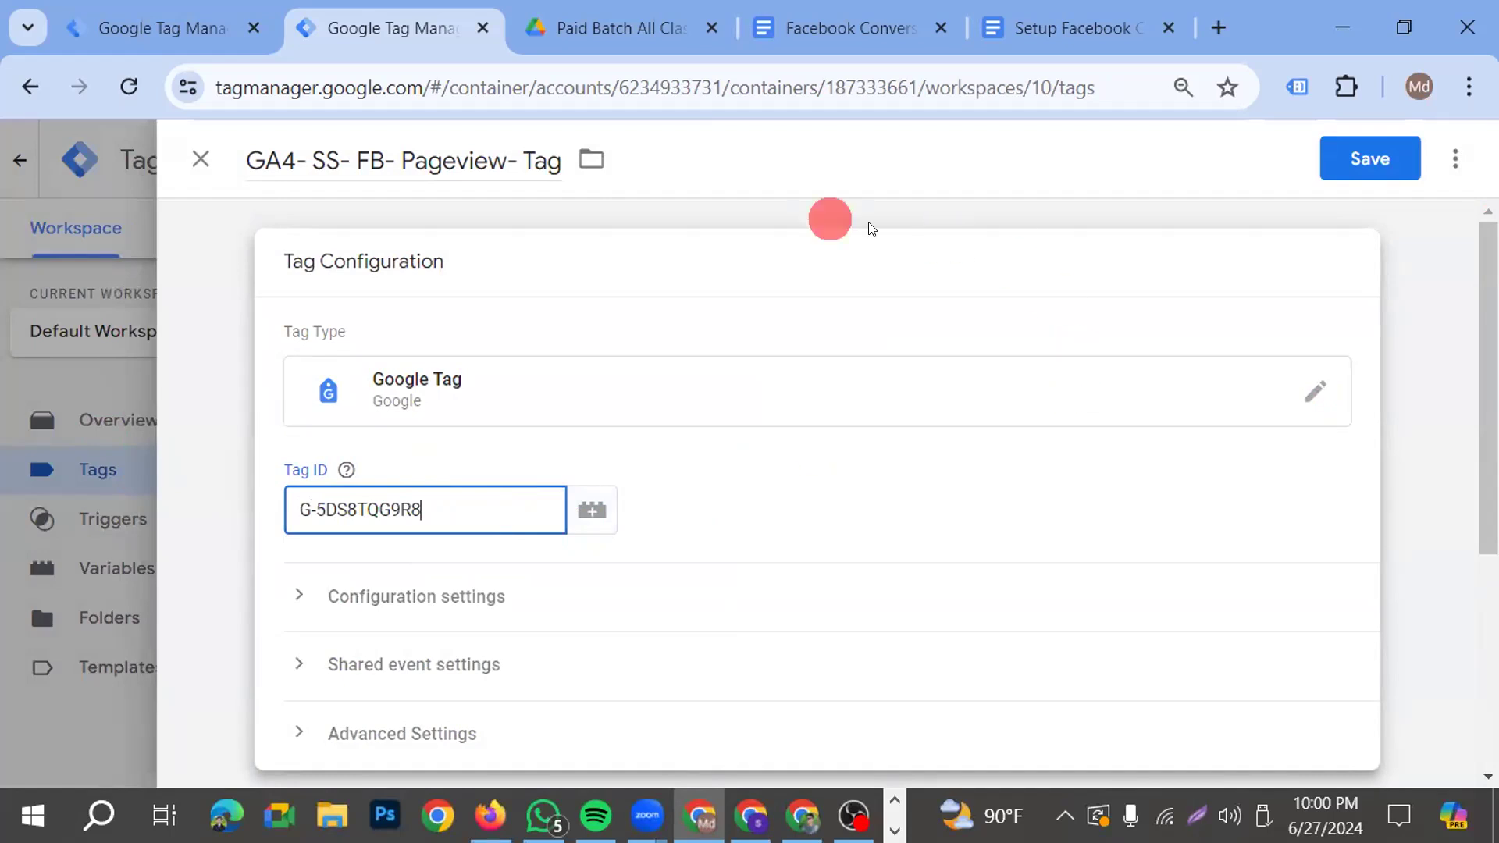
{"action": "left_click", "coordinate": [1111, 544]}
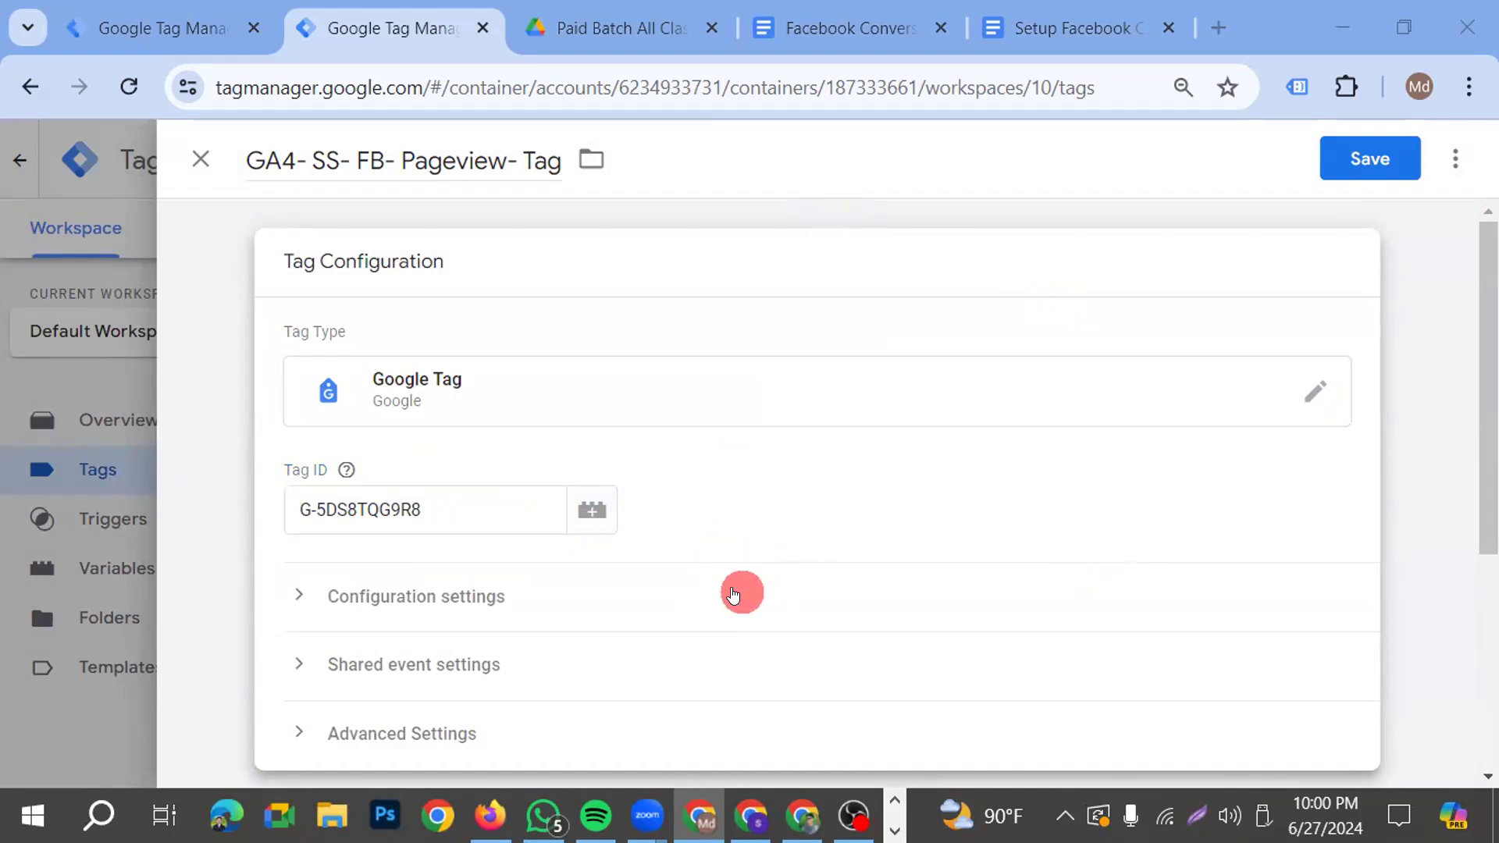
{"action": "scroll", "coordinate": [738, 581], "scroll_direction": "down", "scroll_amount": 2}
{"action": "scroll", "coordinate": [726, 613], "scroll_direction": "down", "scroll_amount": 2}
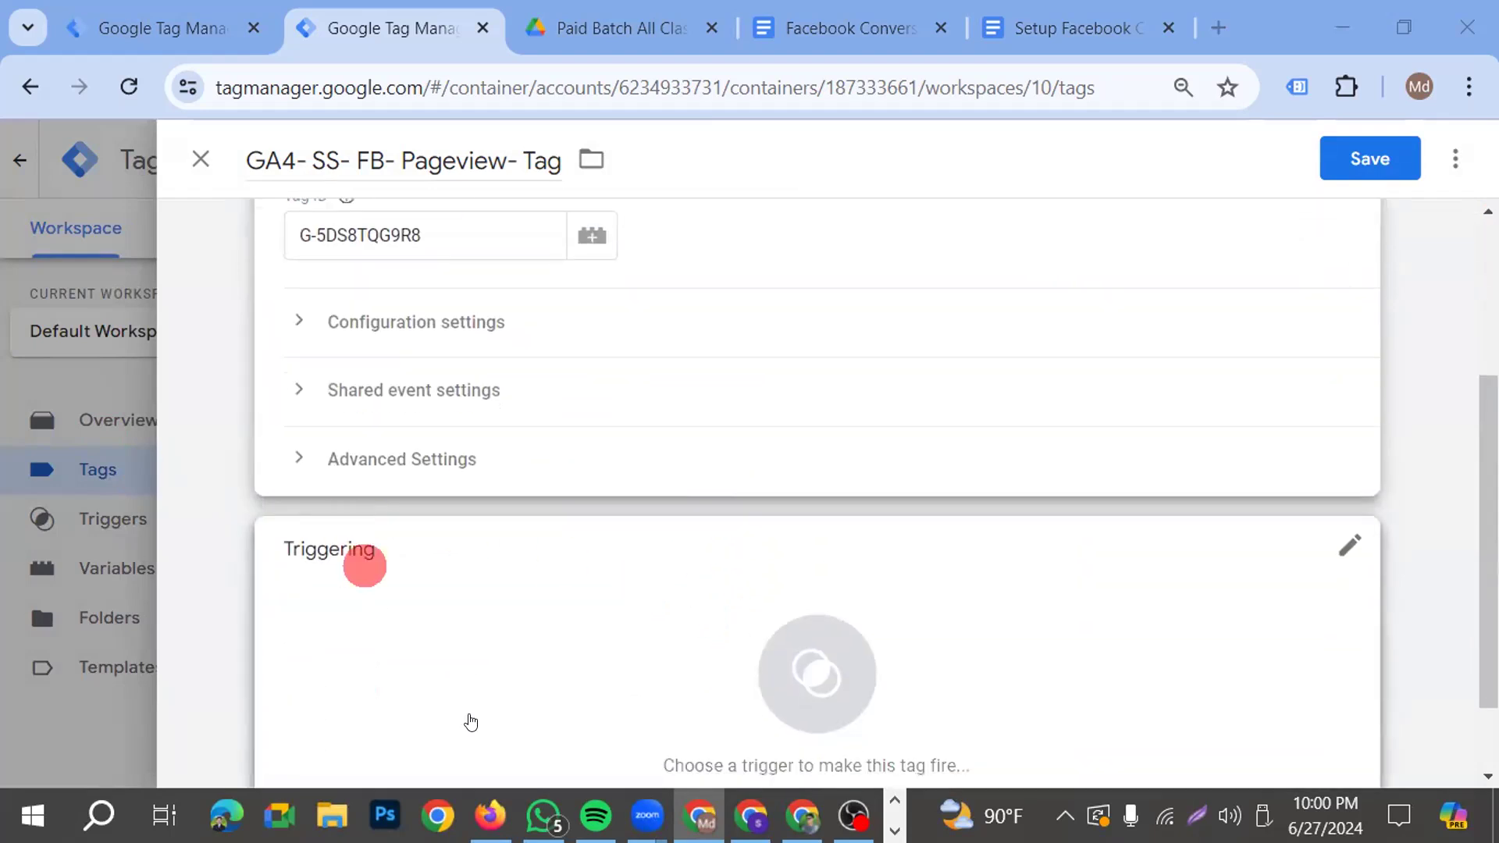
{"action": "scroll", "coordinate": [474, 616], "scroll_direction": "down", "scroll_amount": 2}
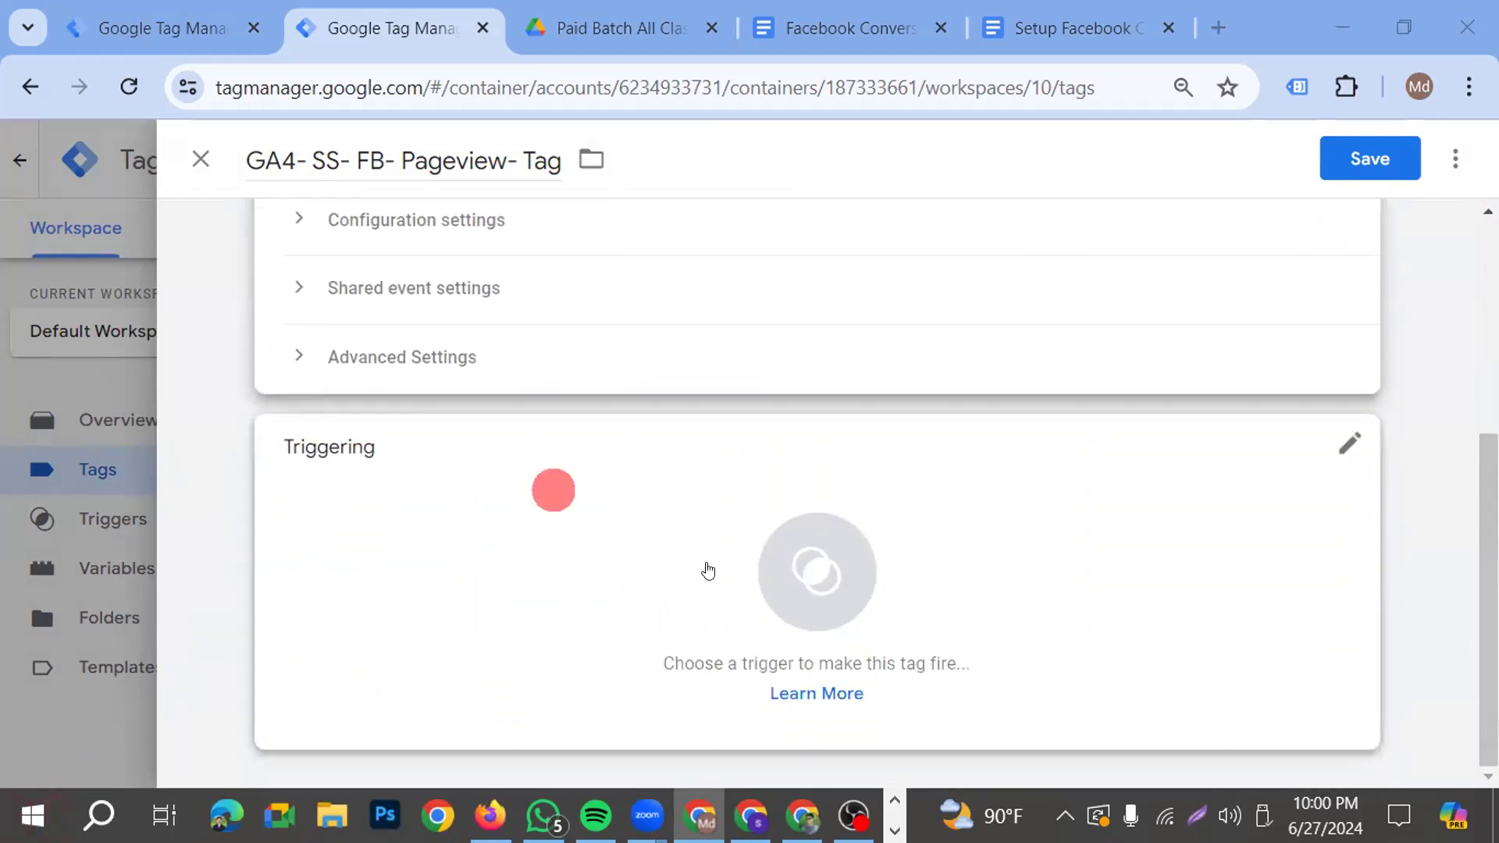
{"action": "scroll", "coordinate": [469, 476], "scroll_direction": "up", "scroll_amount": 3}
{"action": "scroll", "coordinate": [624, 563], "scroll_direction": "down", "scroll_amount": 3}
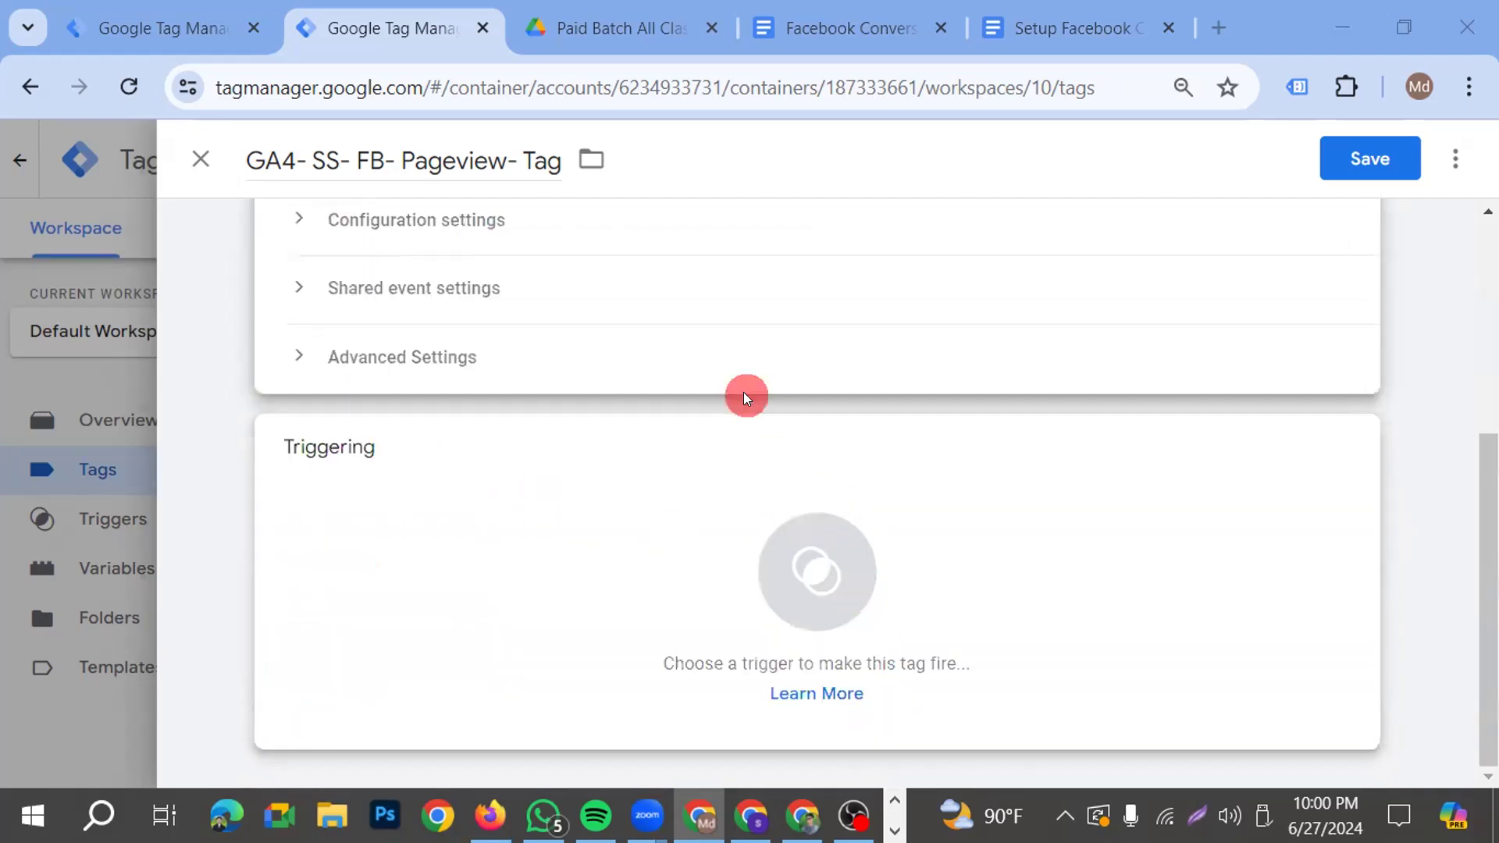
{"action": "scroll", "coordinate": [605, 538], "scroll_direction": "up", "scroll_amount": 4}
{"action": "left_click_drag", "start_coordinate": [442, 404], "coordinate": [325, 411]}
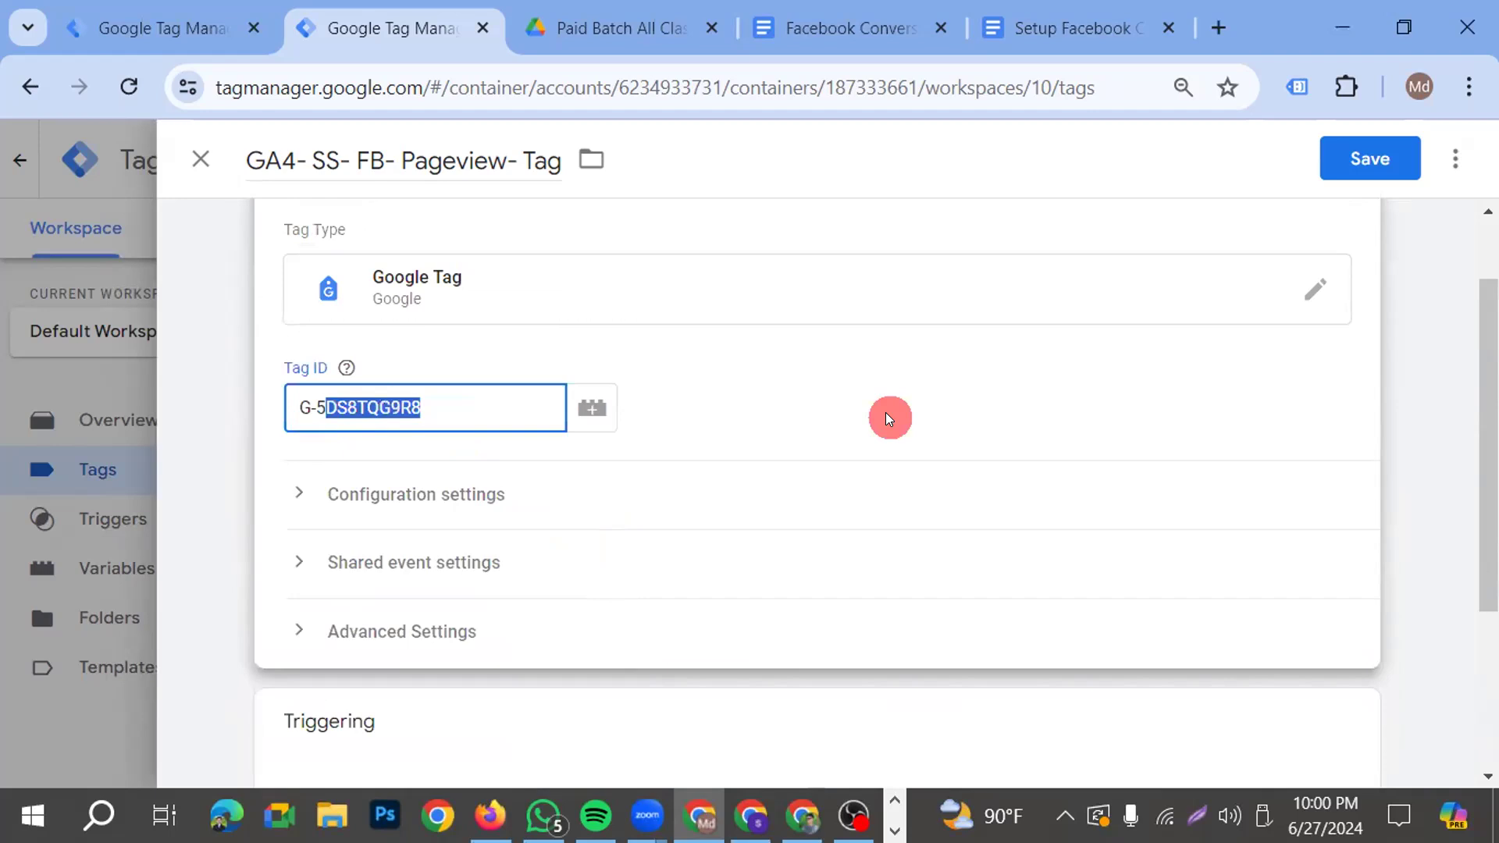
{"action": "key", "text": "BackSpace"}
{"action": "key", "text": "BackSpace"}
{"action": "type", "text": "12"}
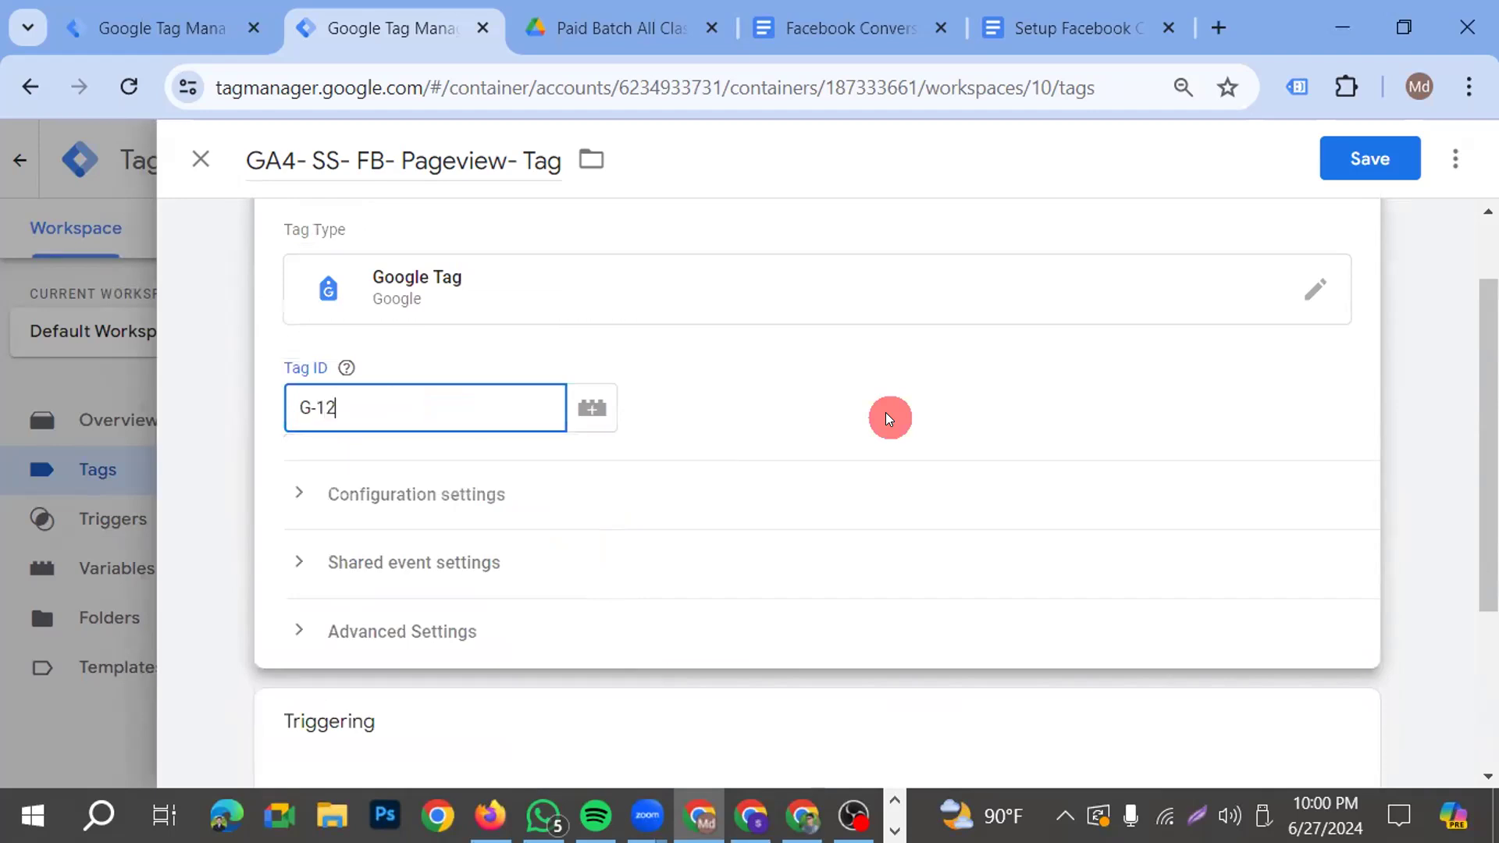
{"action": "type", "text": "12121212"}
{"action": "left_click", "coordinate": [545, 46]}
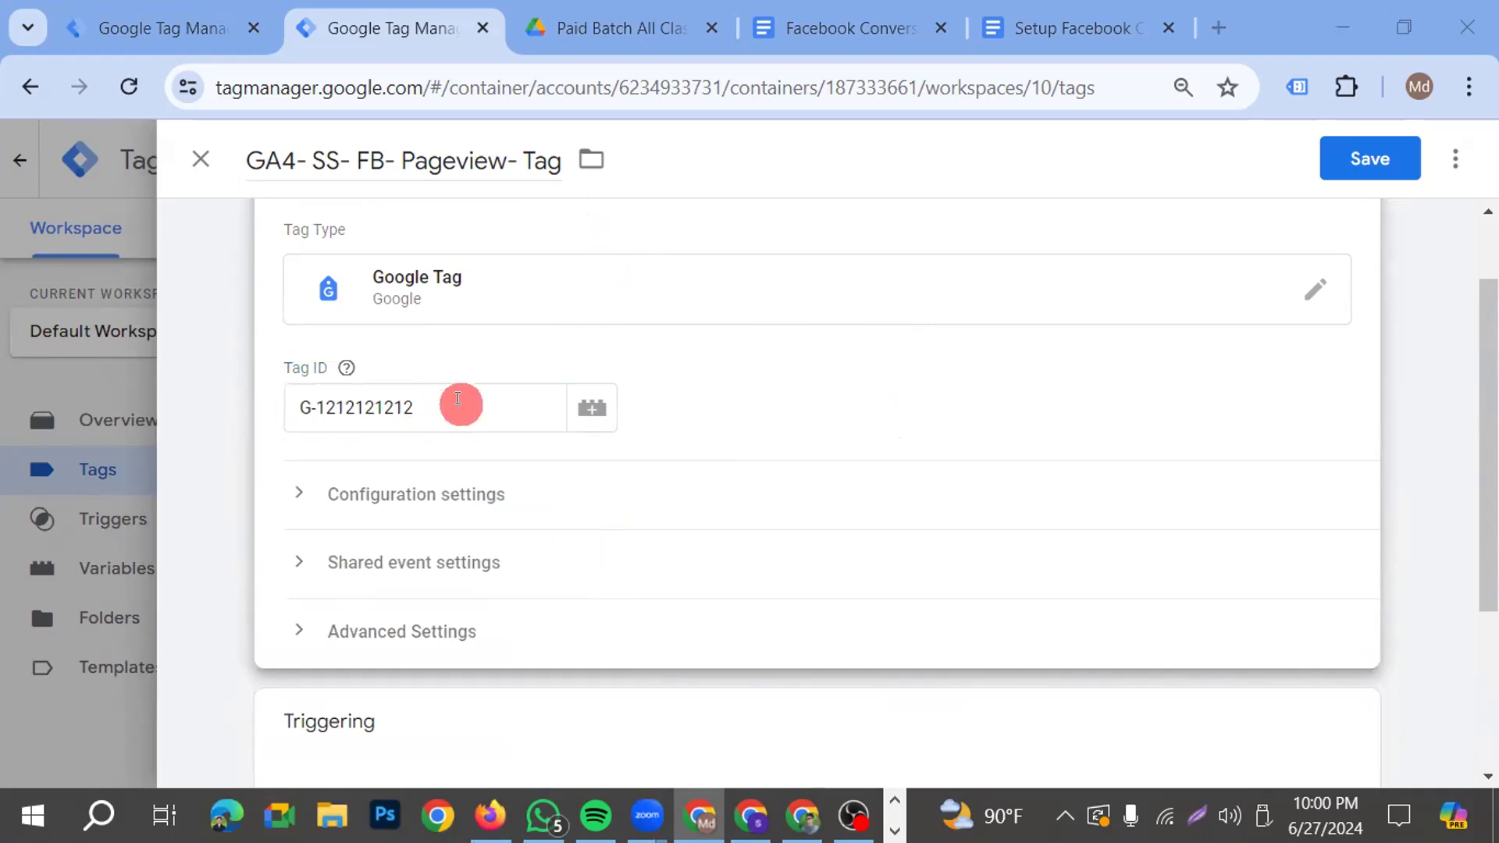
Replace the placeholder Tag ID with G-5DS8TQG9R5
{"action": "left_click_drag", "start_coordinate": [432, 410], "coordinate": [224, 426]}
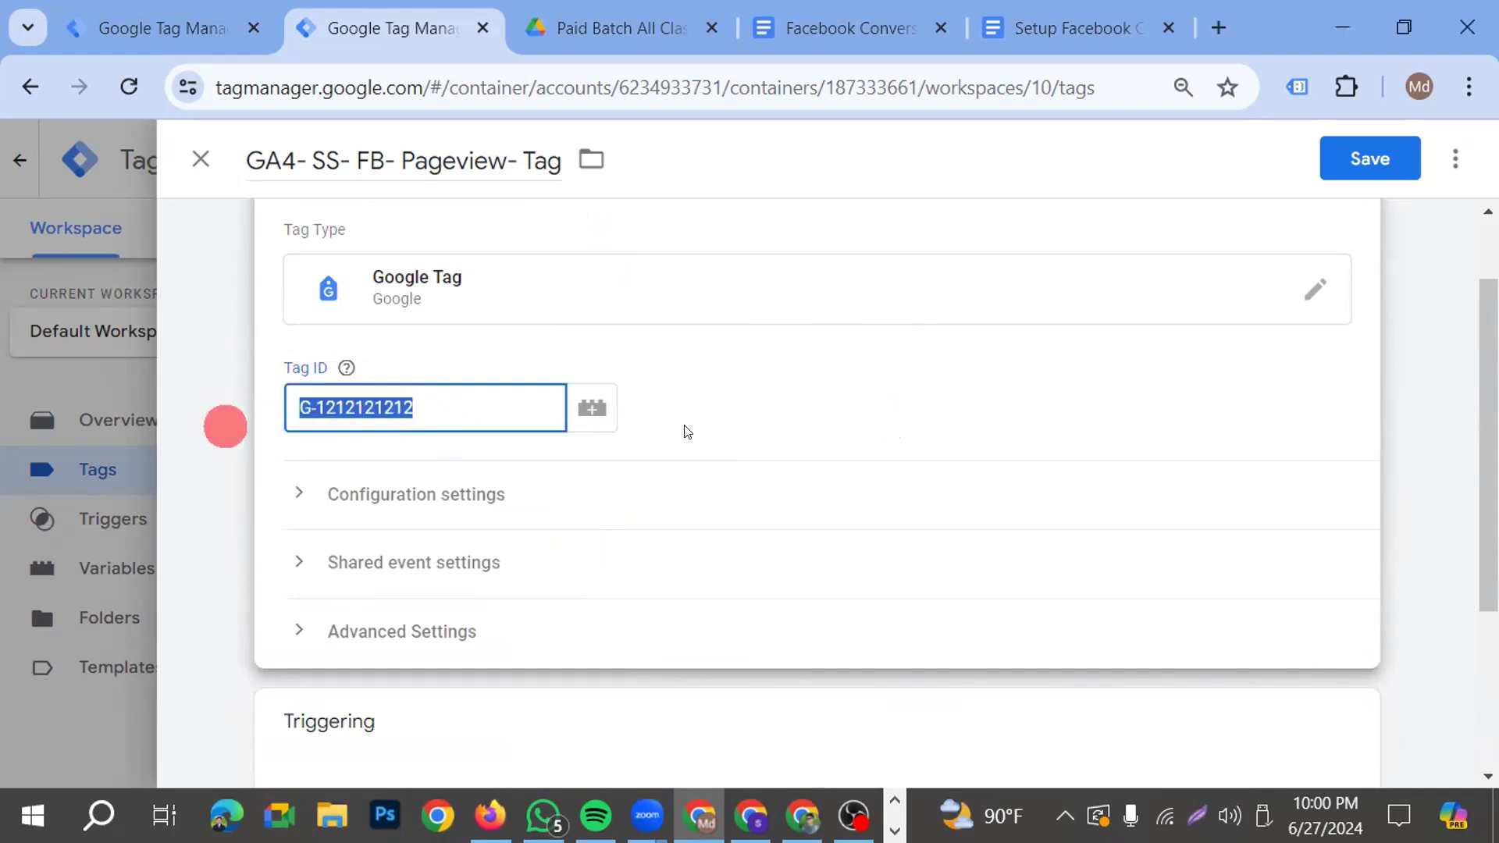
{"action": "left_click", "coordinate": [445, 382]}
{"action": "left_click", "coordinate": [445, 417]}
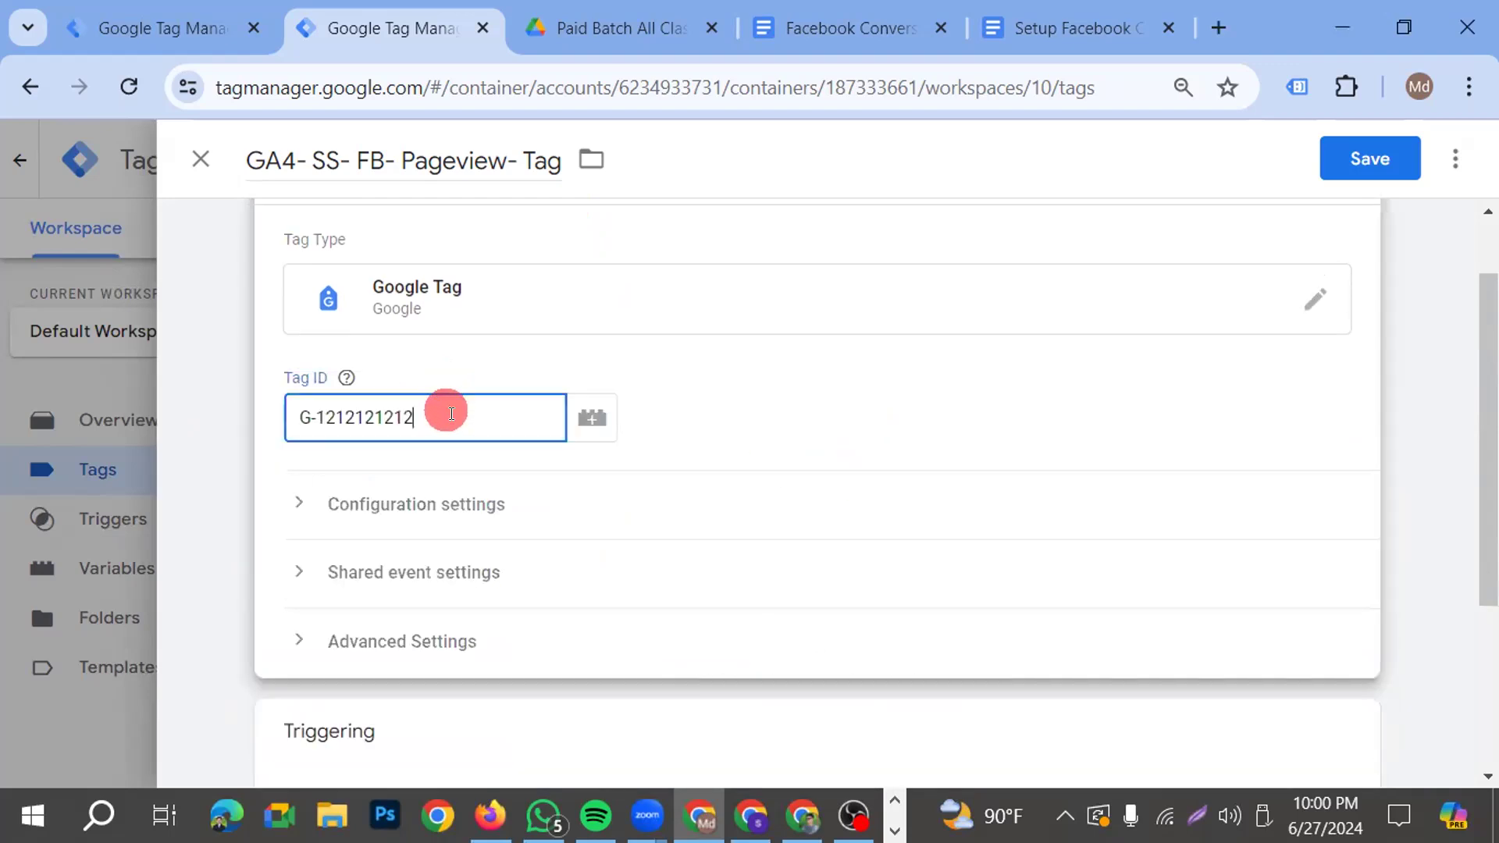
{"action": "left_click_drag", "start_coordinate": [448, 423], "coordinate": [231, 422]}
{"action": "left_click", "coordinate": [438, 369]}
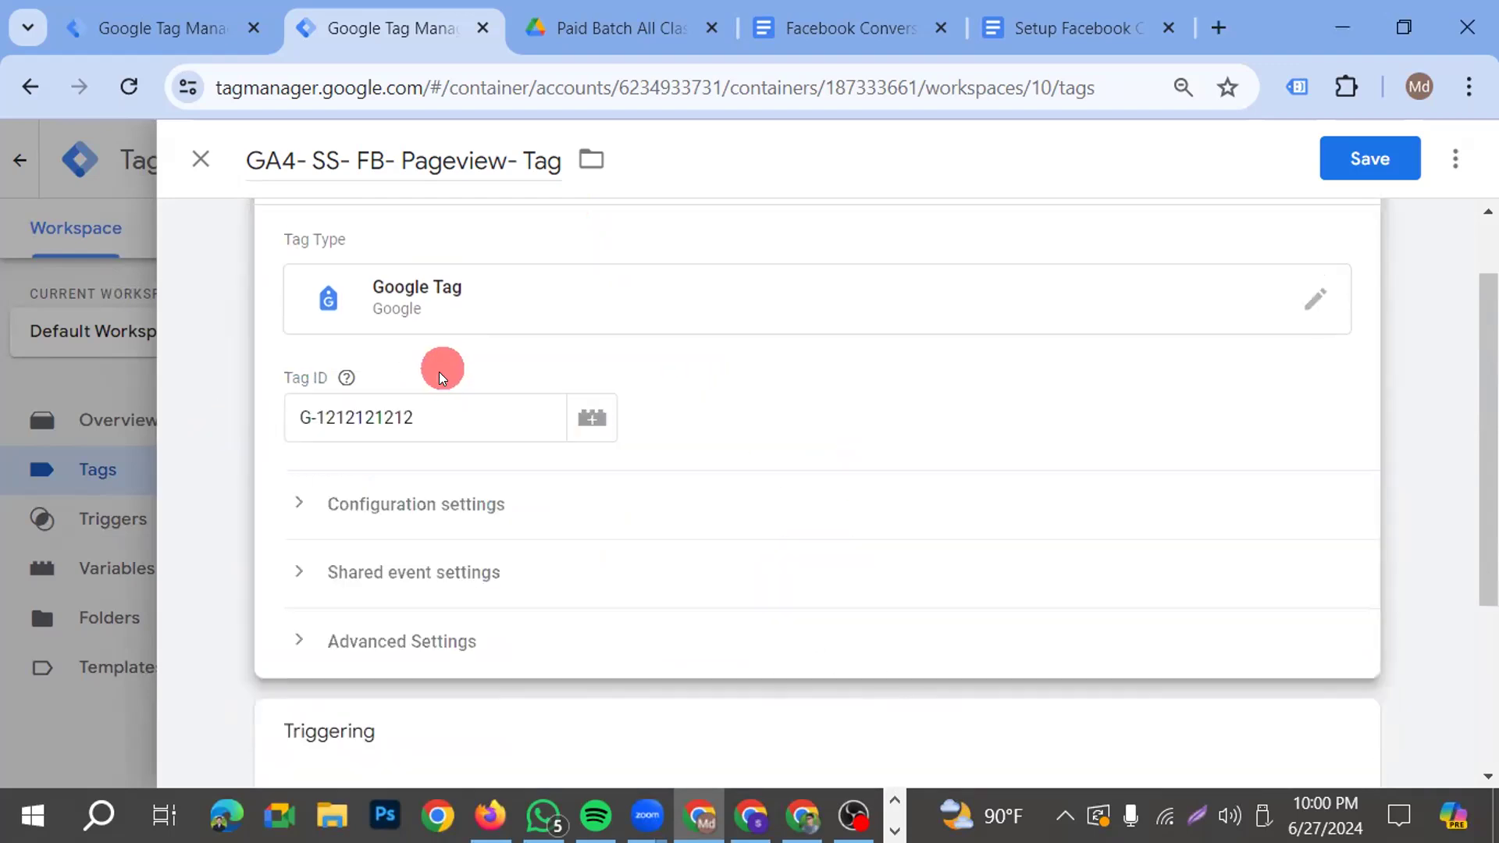
{"action": "left_click", "coordinate": [432, 417]}
{"action": "key", "text": "BackSpace"}
{"action": "key", "text": "BackSpace"}
{"action": "key", "text": "BackSpace"}
{"action": "key", "text": "BackSpace"}
{"action": "key", "text": "BackSpace"}
{"action": "key", "text": "BackSpace"}
{"action": "key", "text": "BackSpace"}
{"action": "key", "text": "BackSpace"}
{"action": "key", "text": "BackSpace"}
{"action": "key", "text": "BackSpace"}
{"action": "key", "text": "BackSpace"}
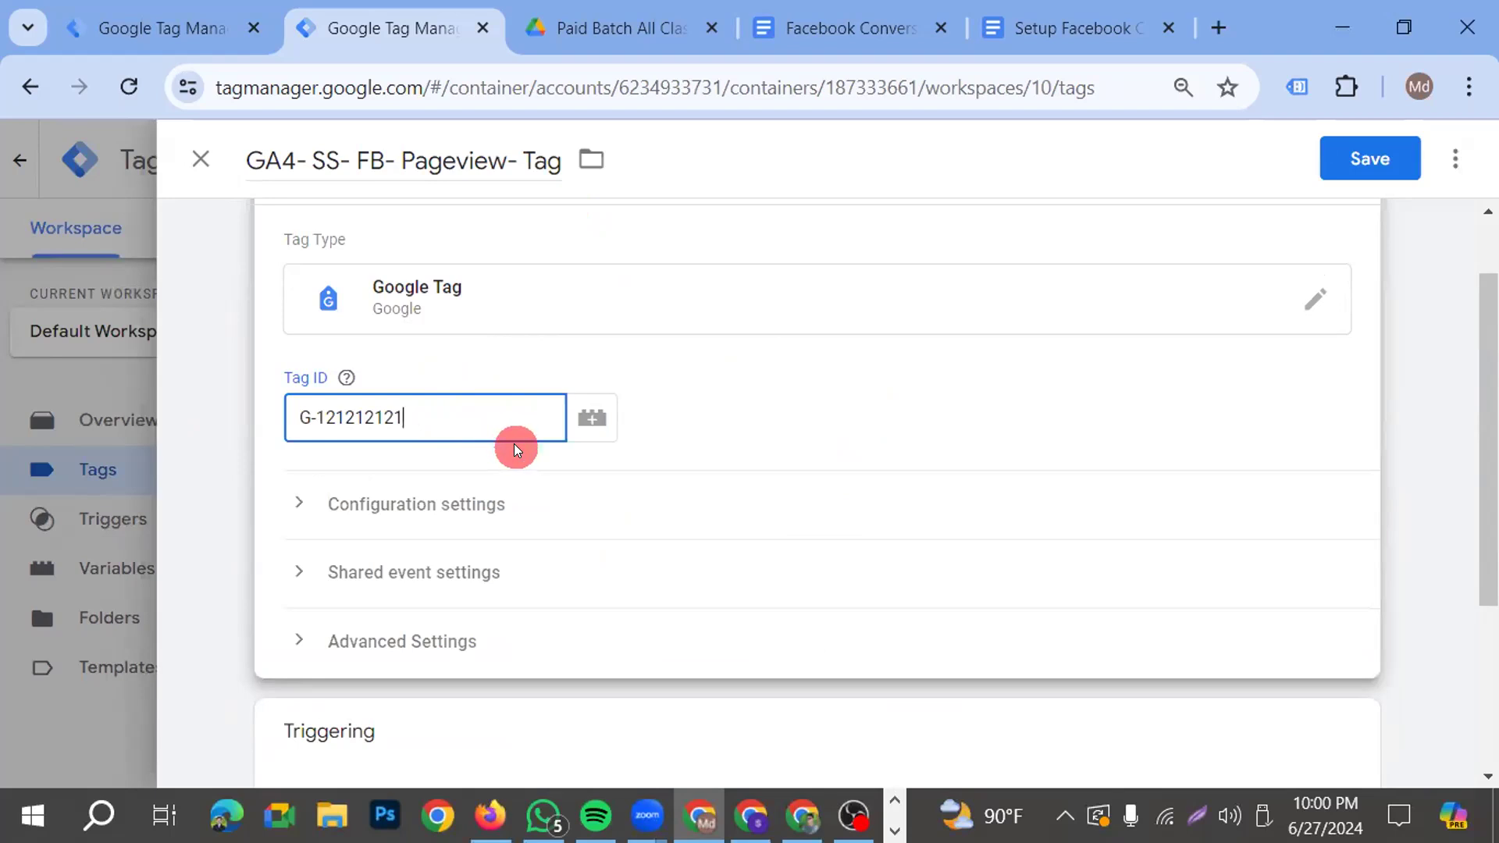
{"action": "left_click", "coordinate": [439, 472]}
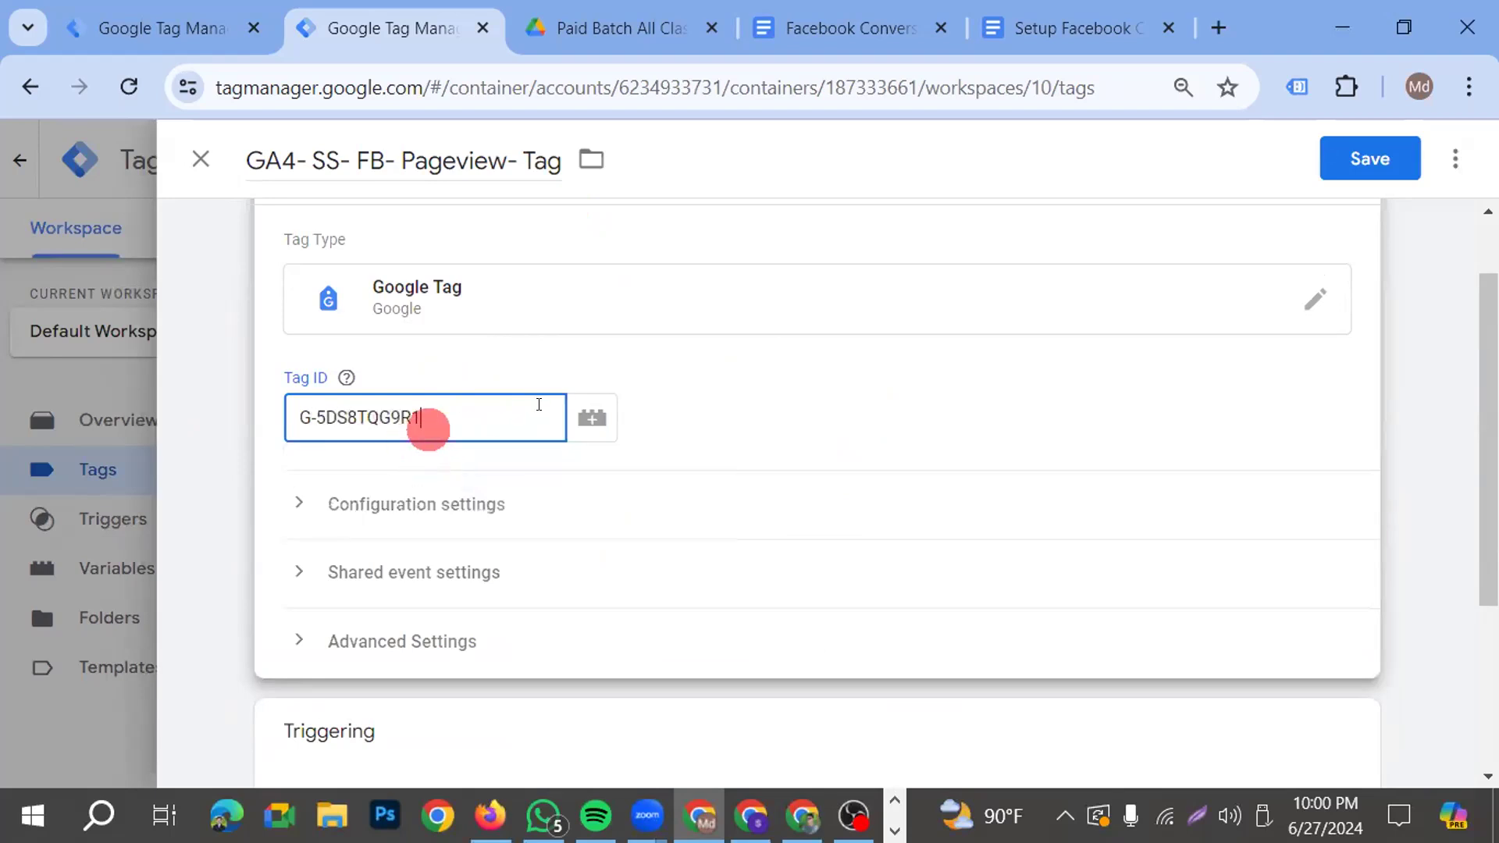
{"action": "key", "text": "BackSpace"}
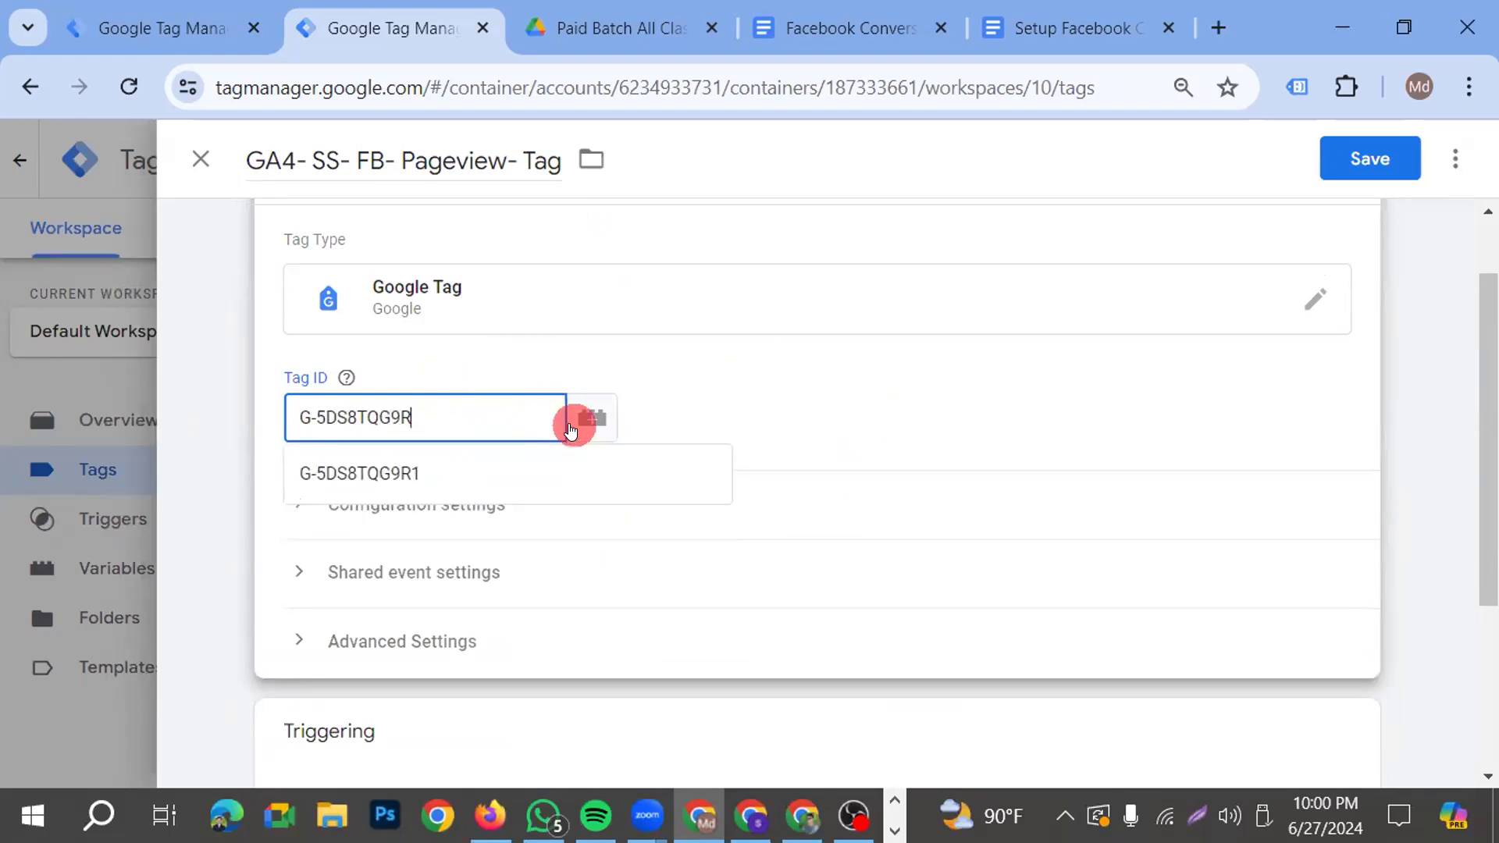
{"action": "type", "text": "5"}
Add the All Pages firing trigger to the Pageview tag and save the tag
{"action": "scroll", "coordinate": [702, 642], "scroll_direction": "down", "scroll_amount": 3}
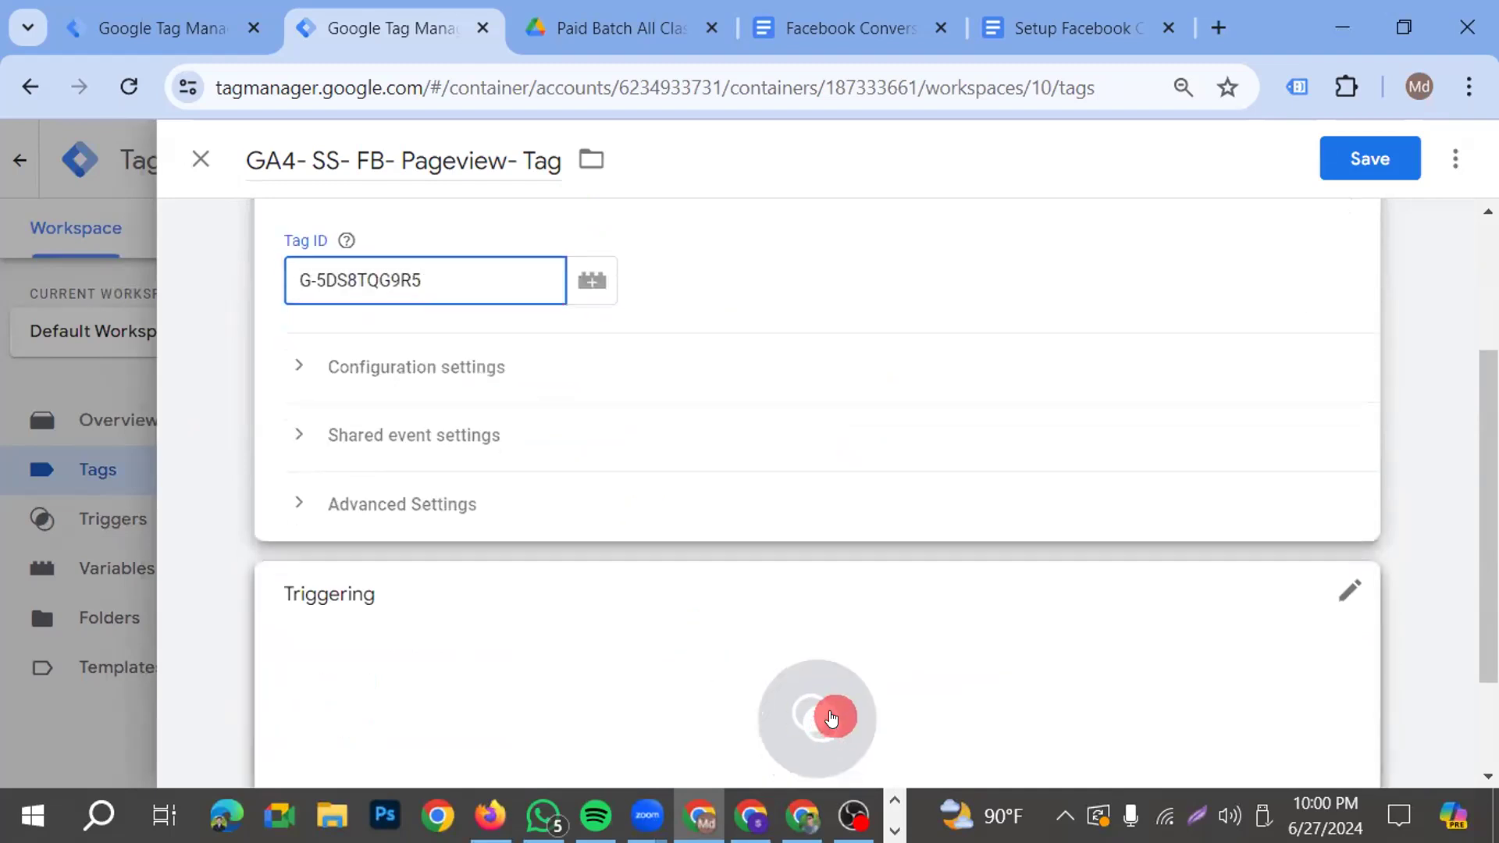
{"action": "left_click", "coordinate": [828, 707]}
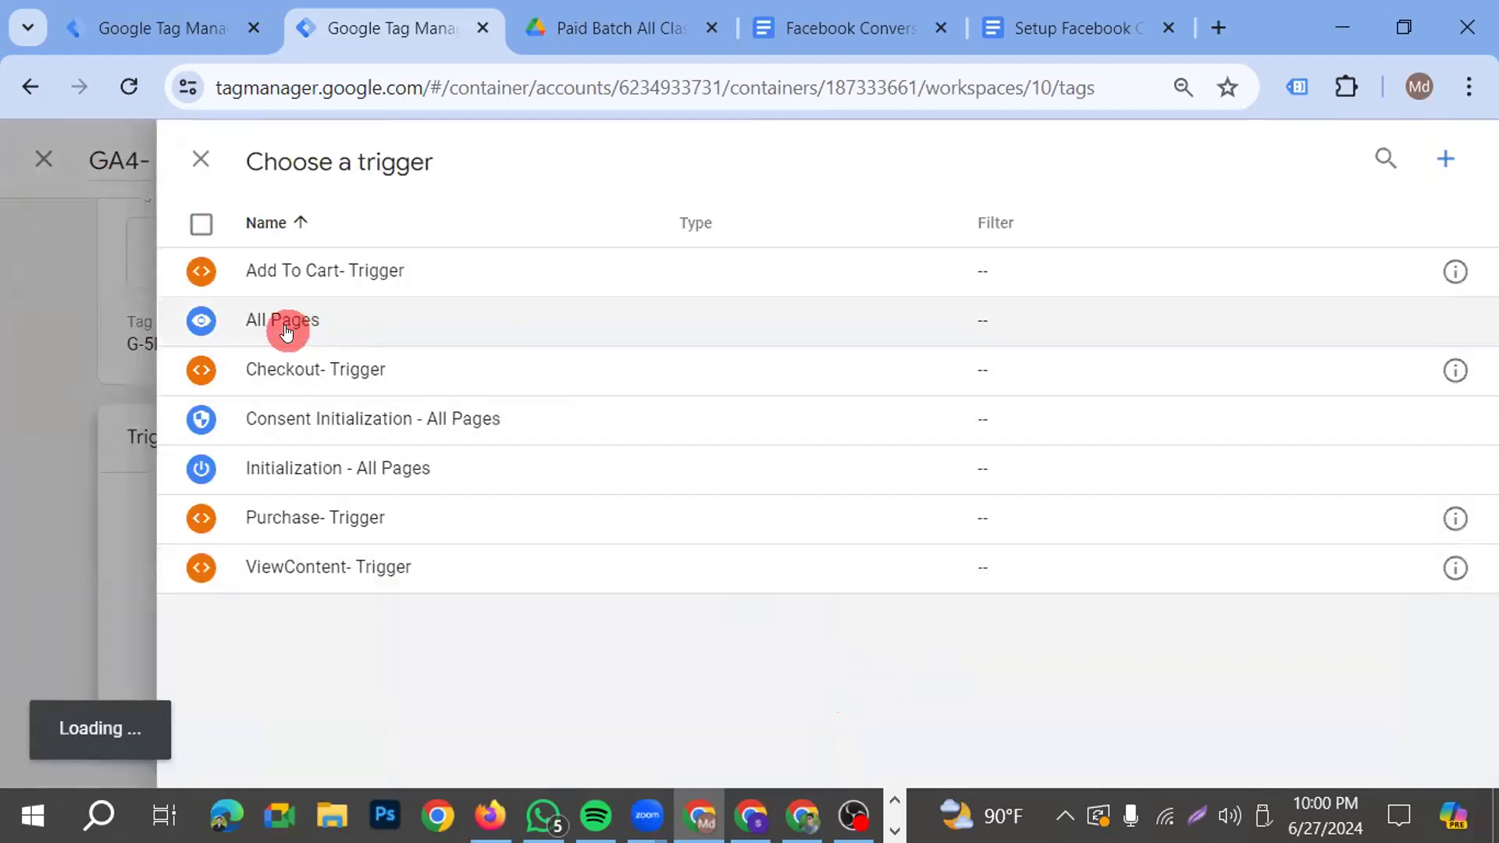
{"action": "left_click", "coordinate": [370, 312]}
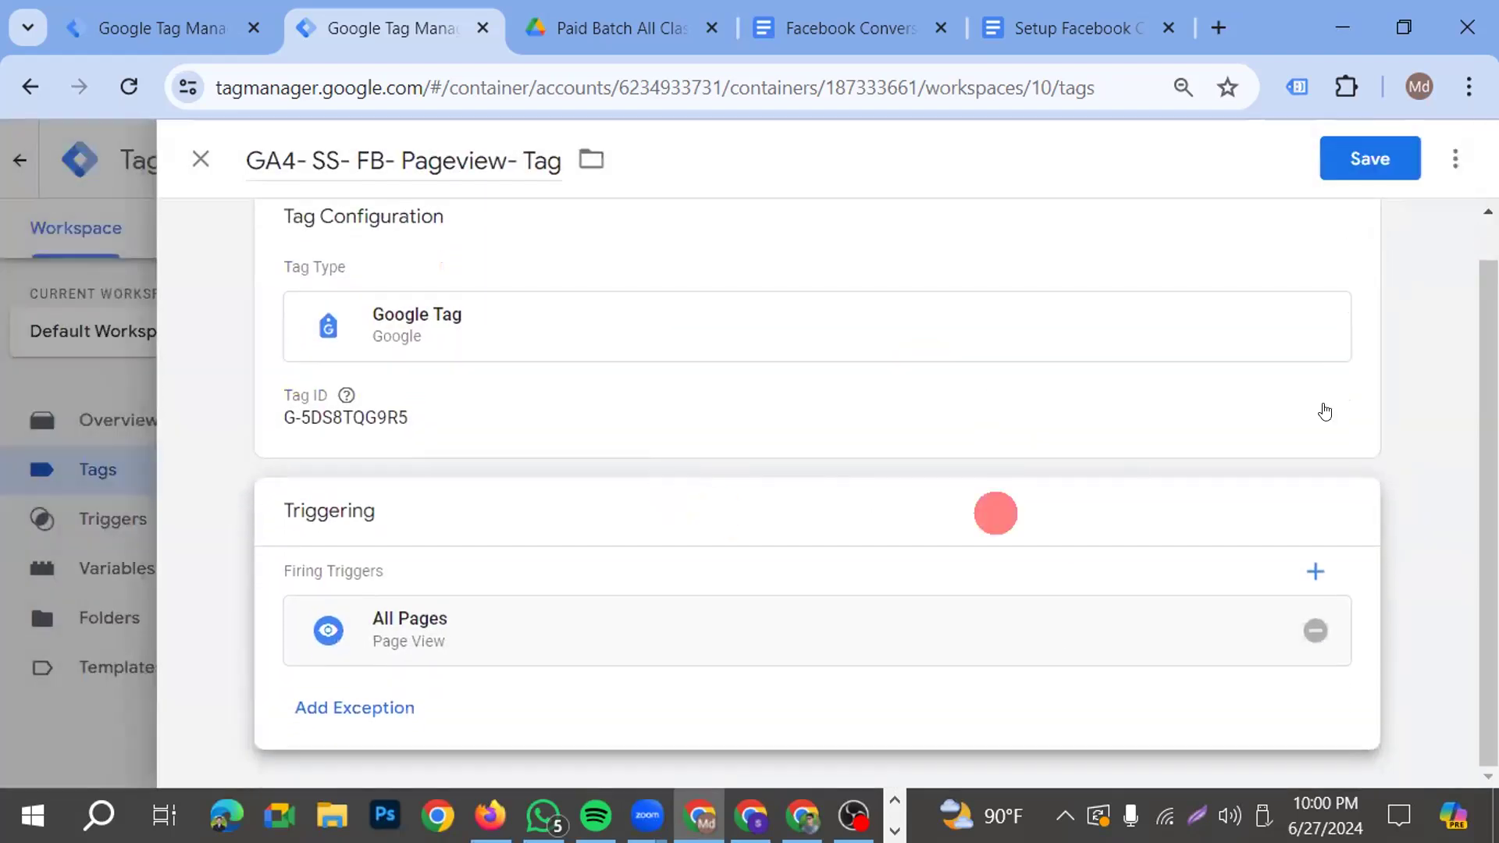
{"action": "left_click", "coordinate": [1378, 166]}
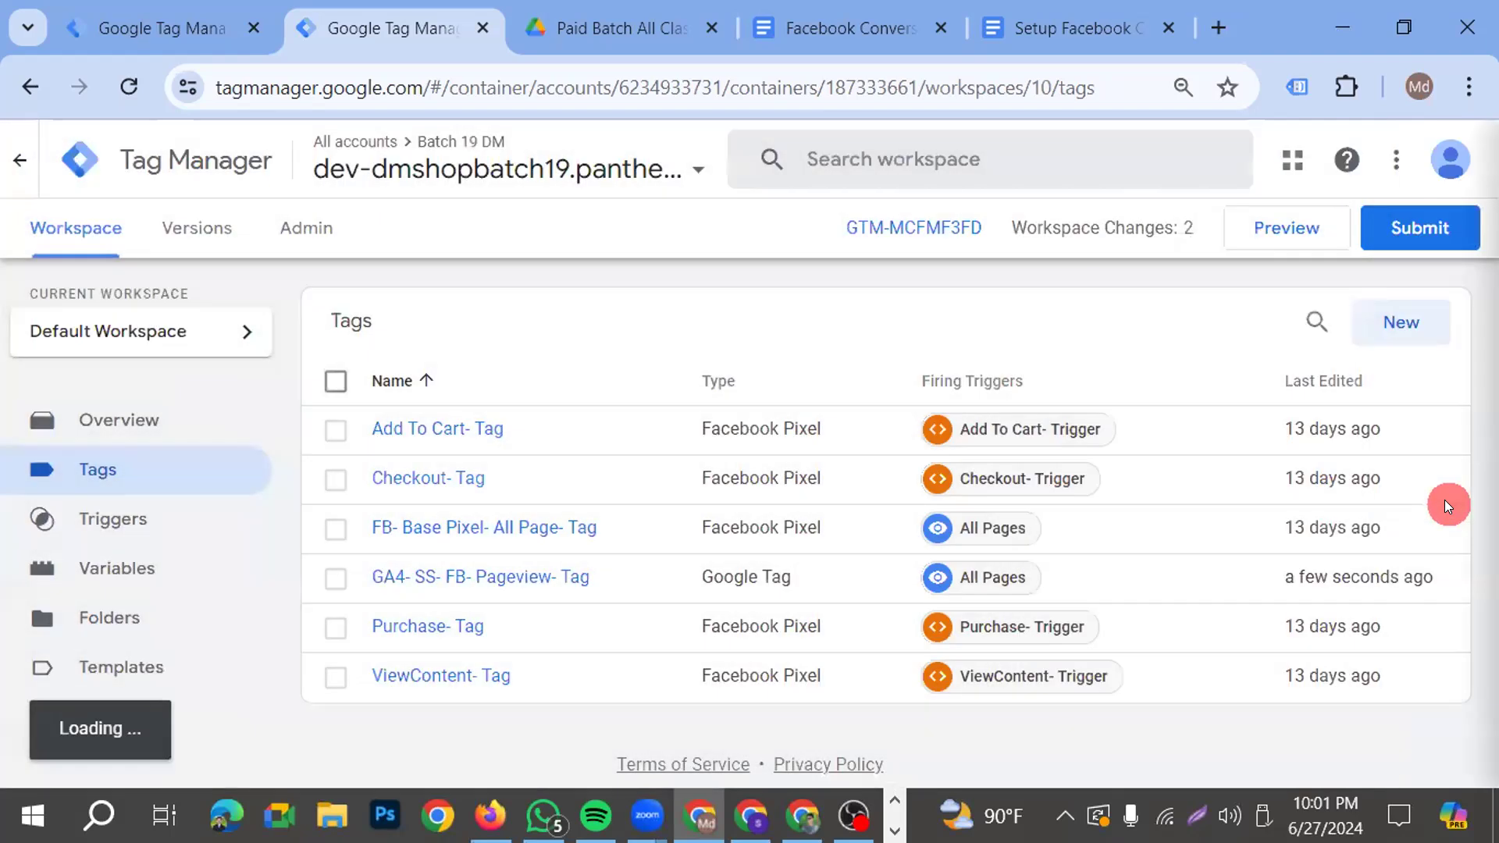
Submit and publish the web container's changes without a version name or description, and close the version summary
{"action": "left_click", "coordinate": [1415, 233]}
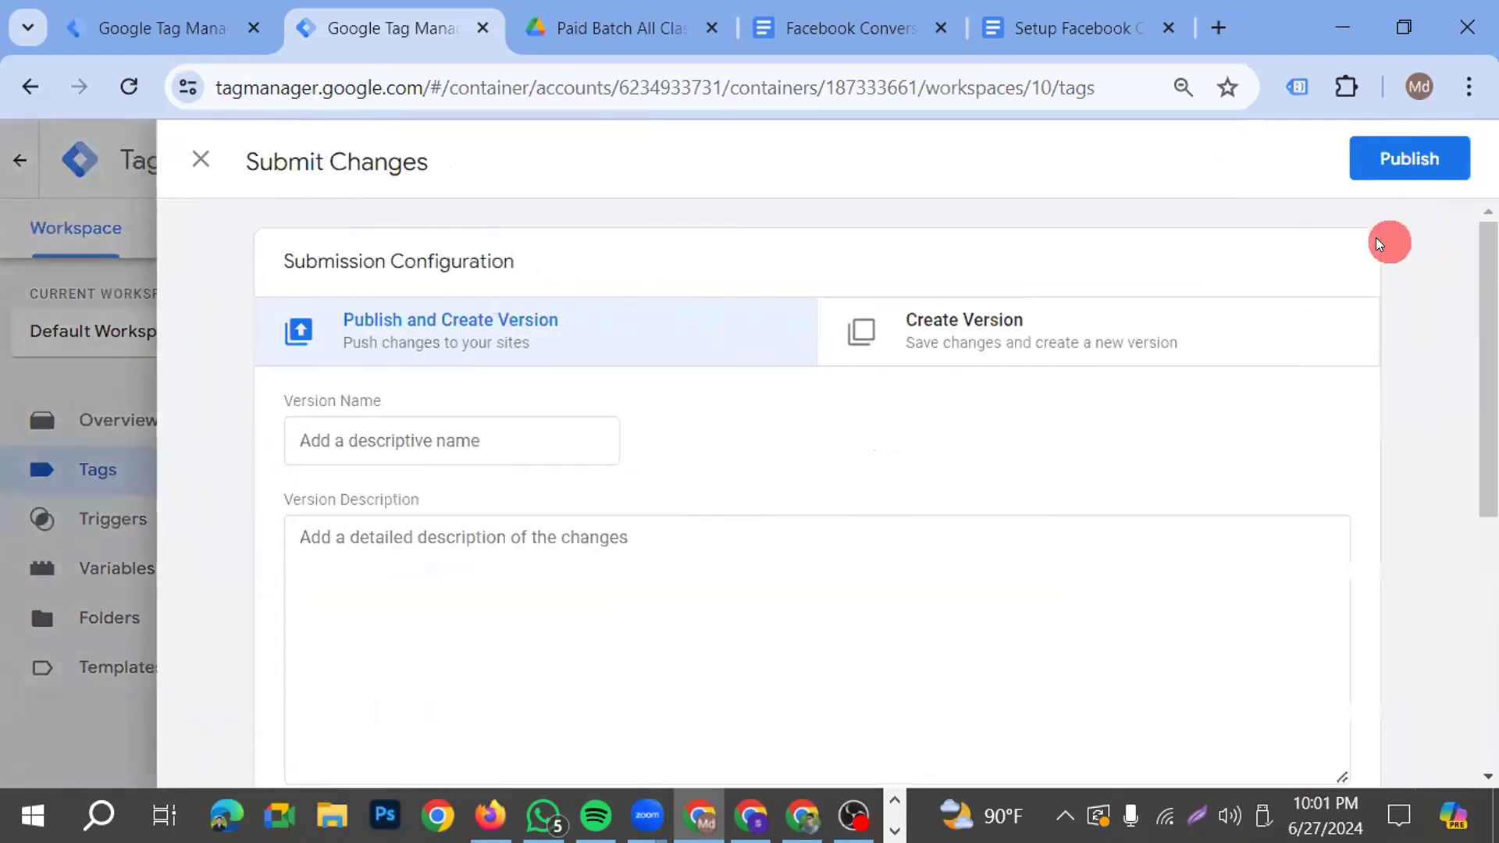
{"action": "left_click", "coordinate": [1409, 163]}
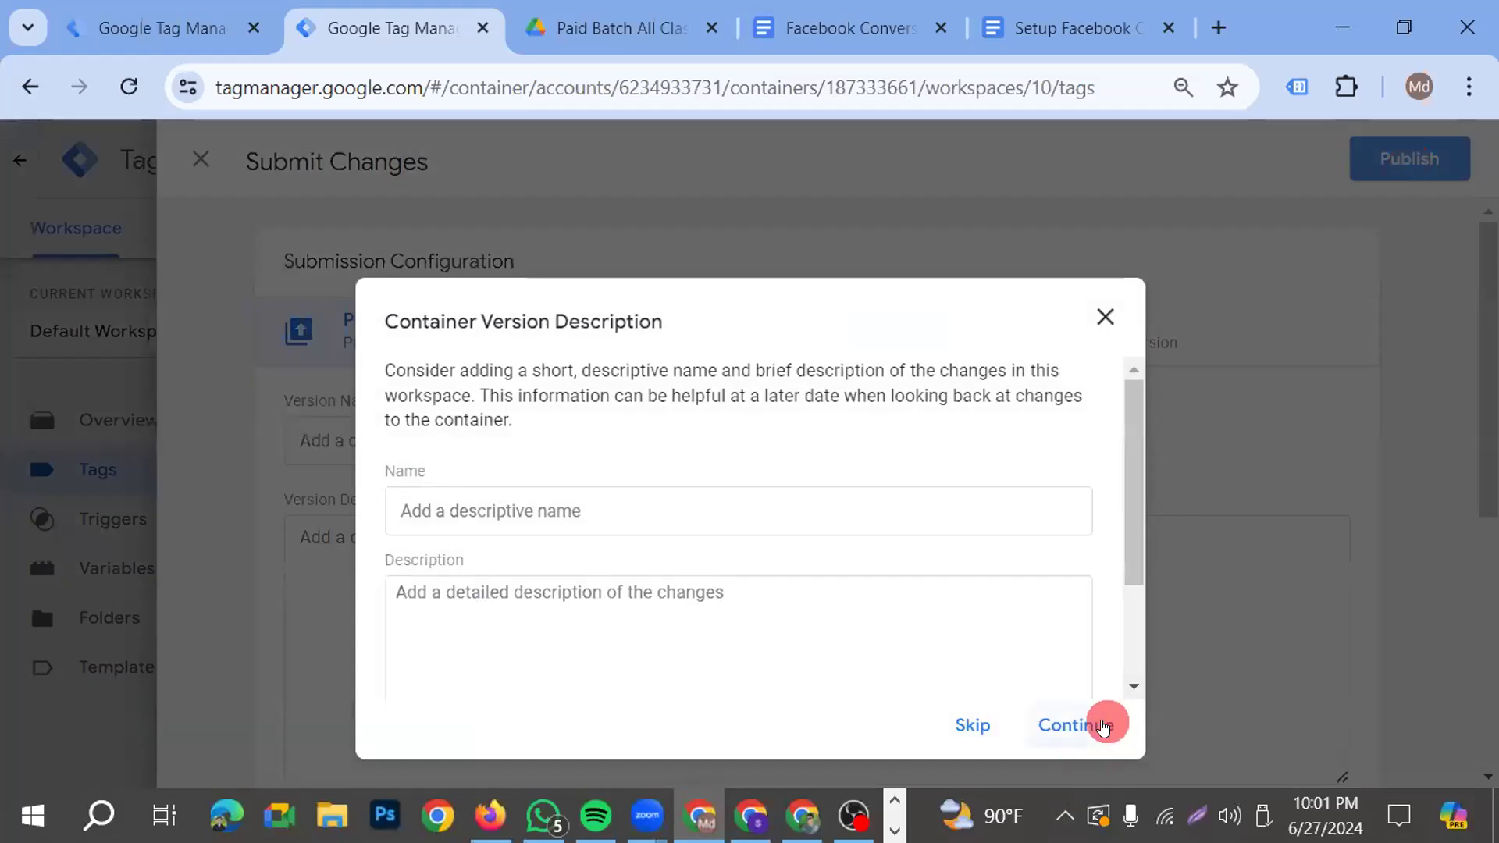
{"action": "left_click", "coordinate": [1102, 724]}
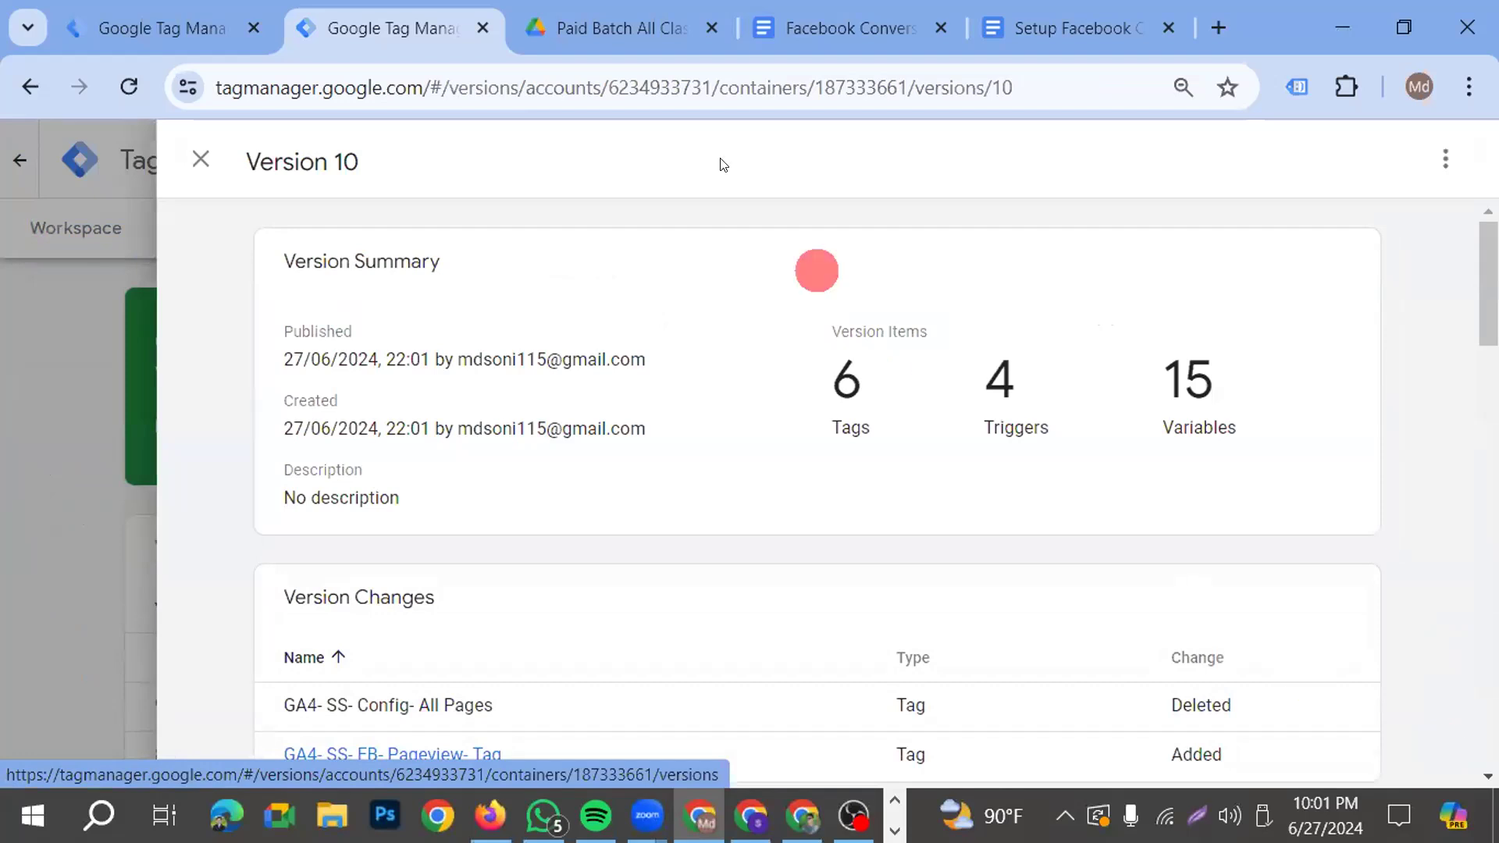
{"action": "left_click", "coordinate": [200, 160]}
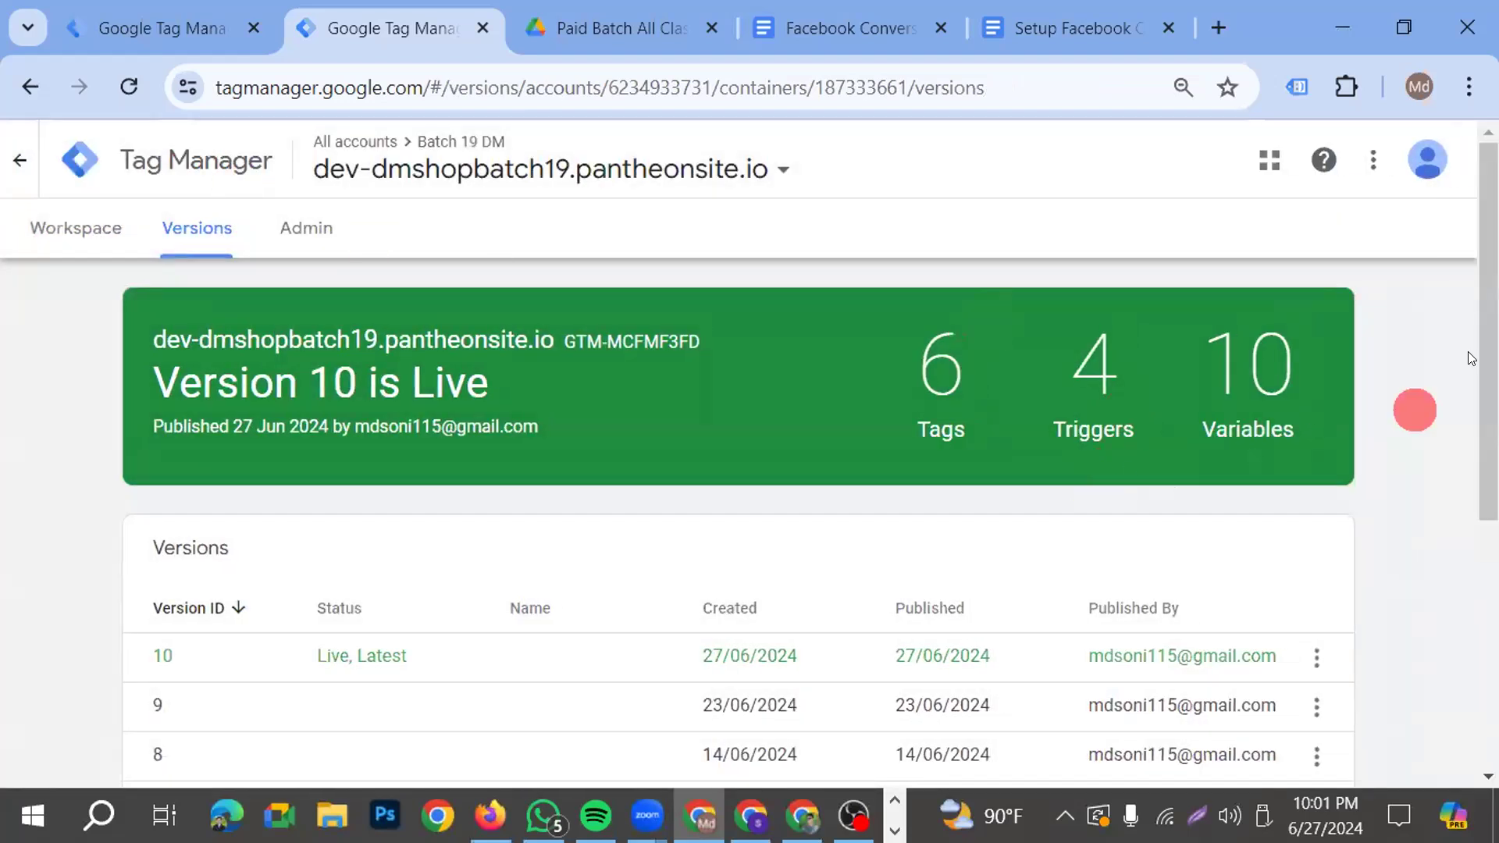
Open the "GA4- SS- FB- Pageview- Tag" from the workspace's tag list and review its configuration and firing trigger
{"action": "left_click", "coordinate": [60, 234]}
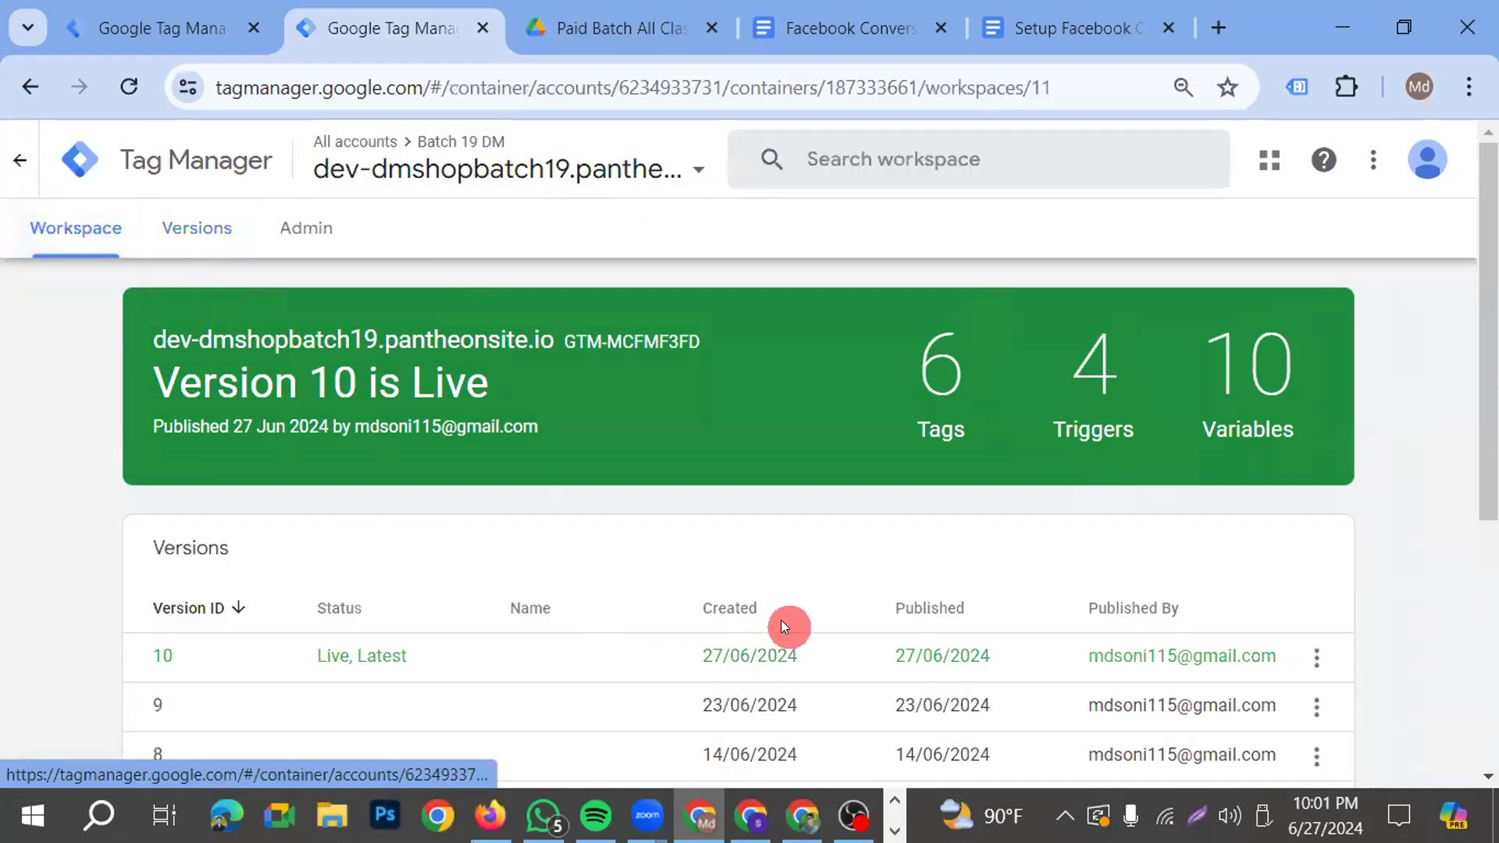
{"action": "scroll", "coordinate": [589, 526], "scroll_direction": "down", "scroll_amount": 4}
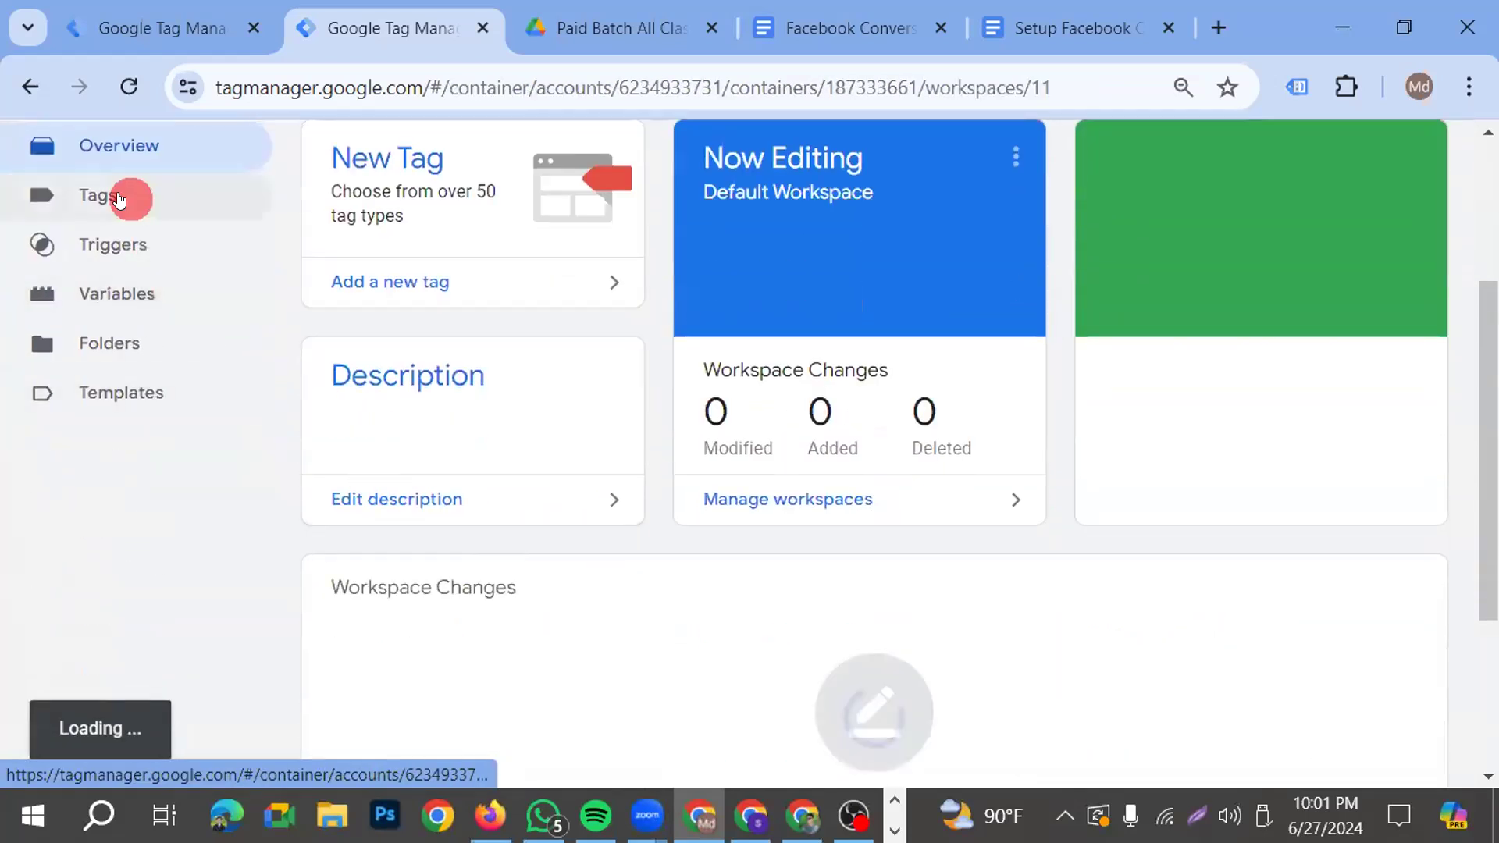
{"action": "left_click", "coordinate": [125, 197]}
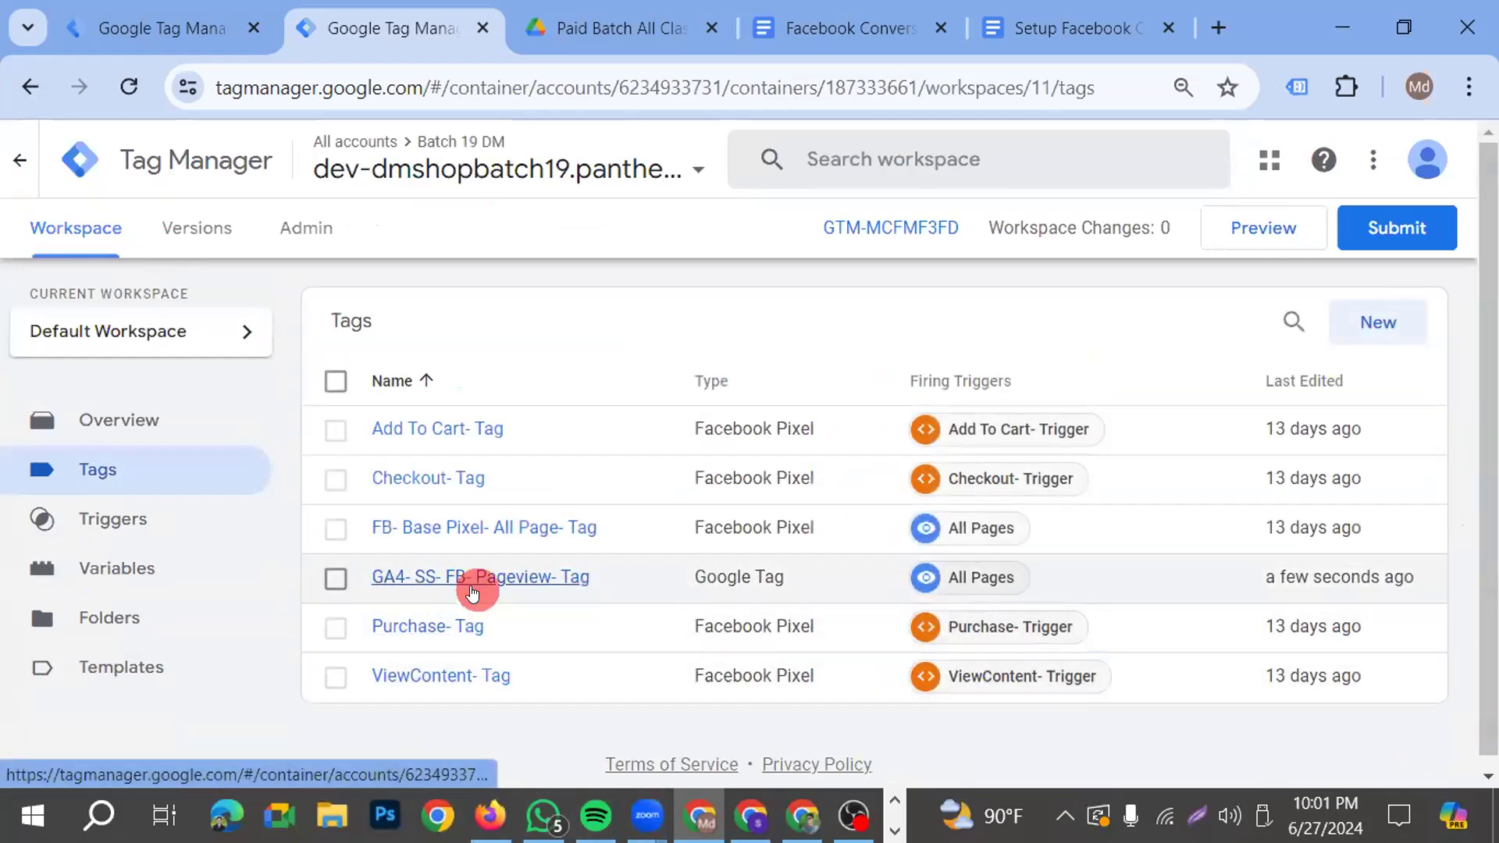
{"action": "left_click", "coordinate": [479, 582]}
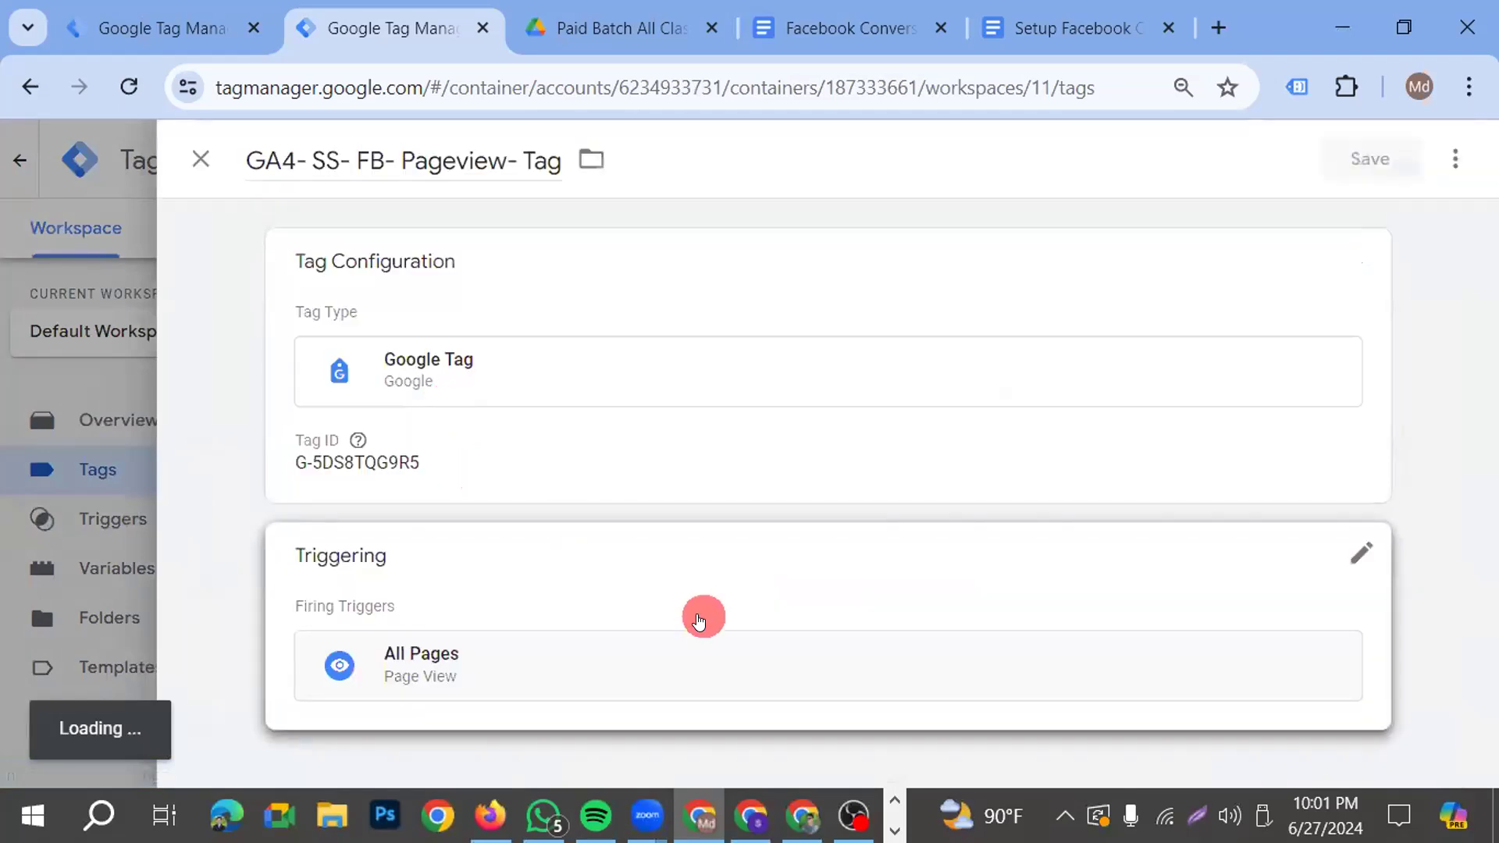
{"action": "left_click", "coordinate": [631, 562]}
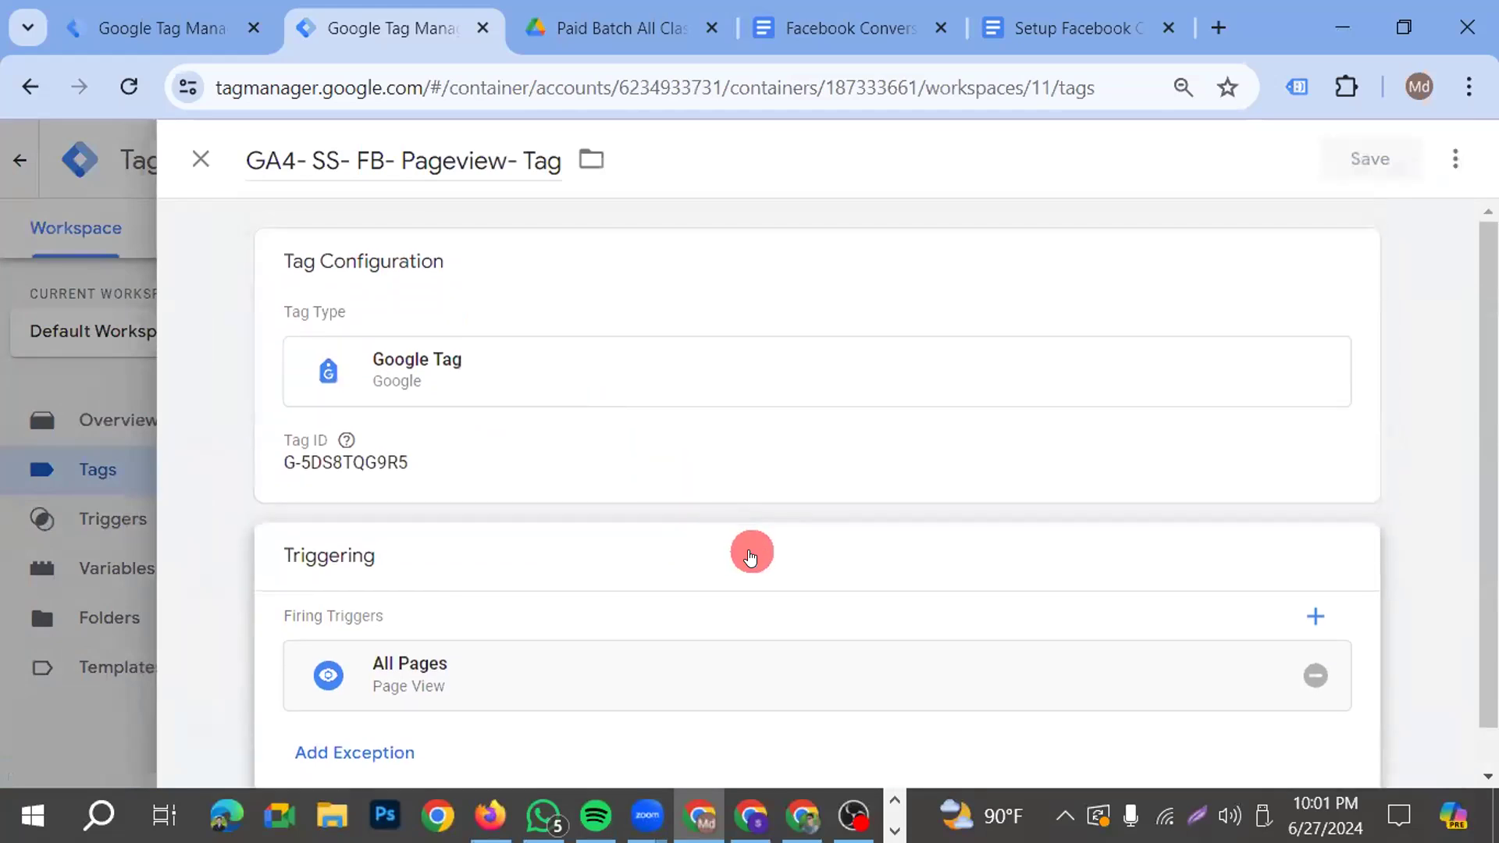
{"action": "scroll", "coordinate": [1023, 626], "scroll_direction": "up", "scroll_amount": 1}
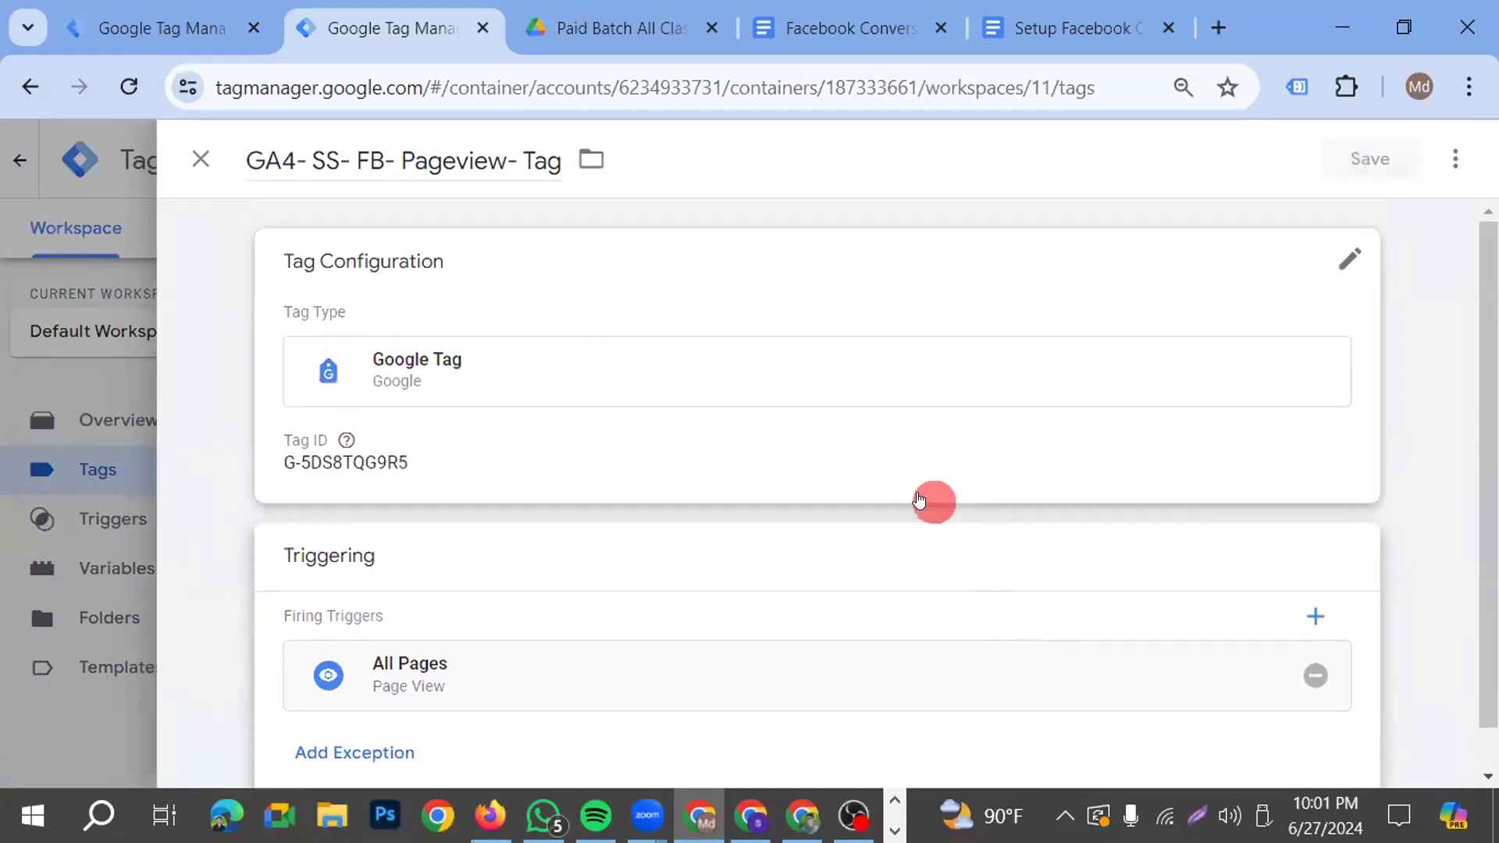
{"action": "scroll", "coordinate": [1467, 558], "scroll_direction": "down", "scroll_amount": 1}
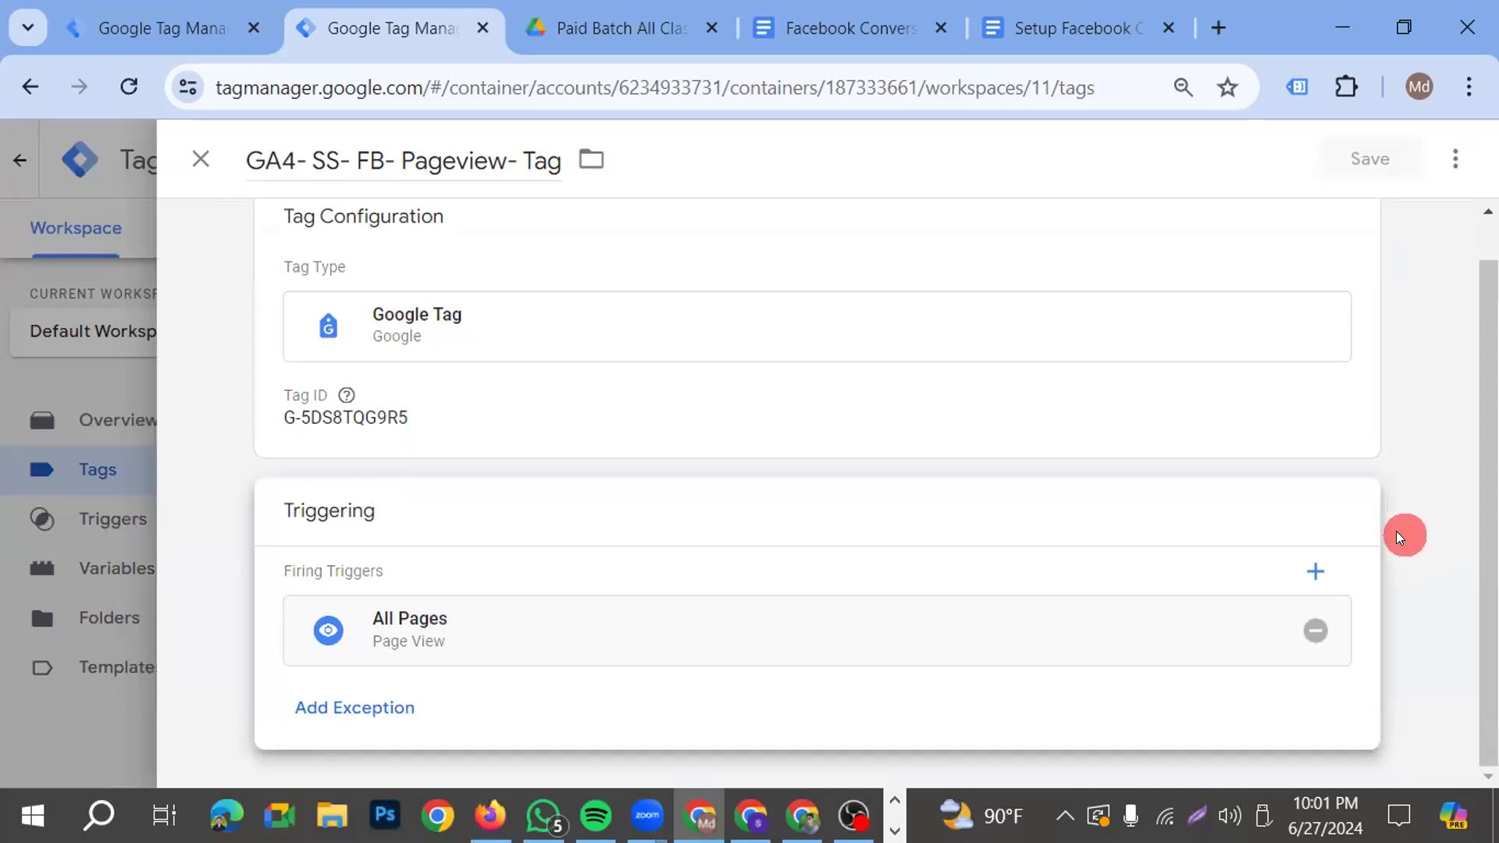
{"action": "scroll", "coordinate": [609, 550], "scroll_direction": "up", "scroll_amount": 1}
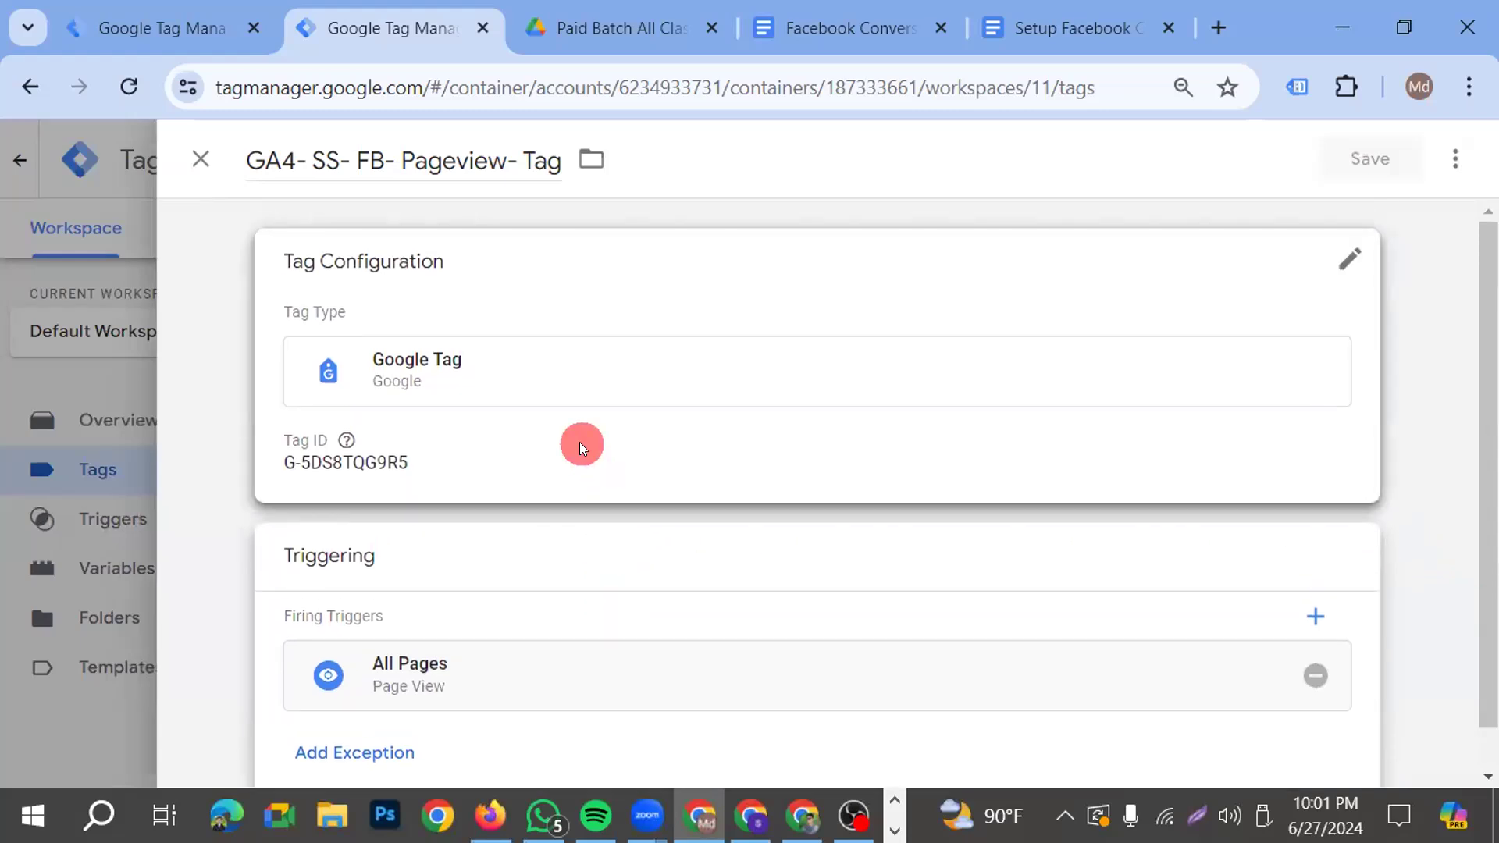
Edit the Pageview tag's configuration and add two blank configuration parameter rows under its configuration settings
{"action": "left_click", "coordinate": [593, 469]}
{"action": "scroll", "coordinate": [609, 507], "scroll_direction": "down", "scroll_amount": 5}
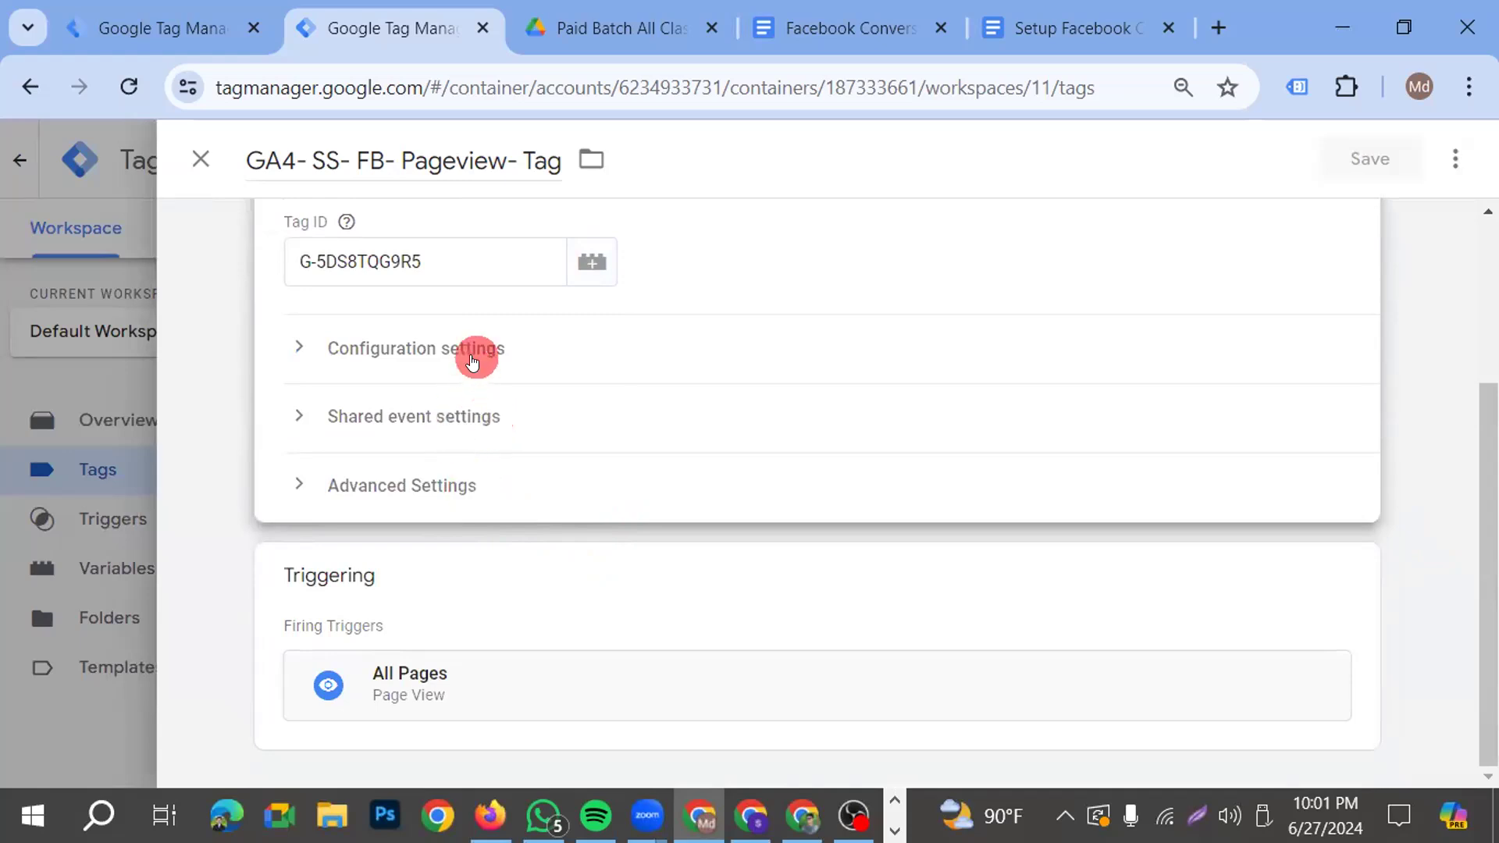
{"action": "left_click", "coordinate": [472, 348]}
{"action": "left_click", "coordinate": [500, 575]}
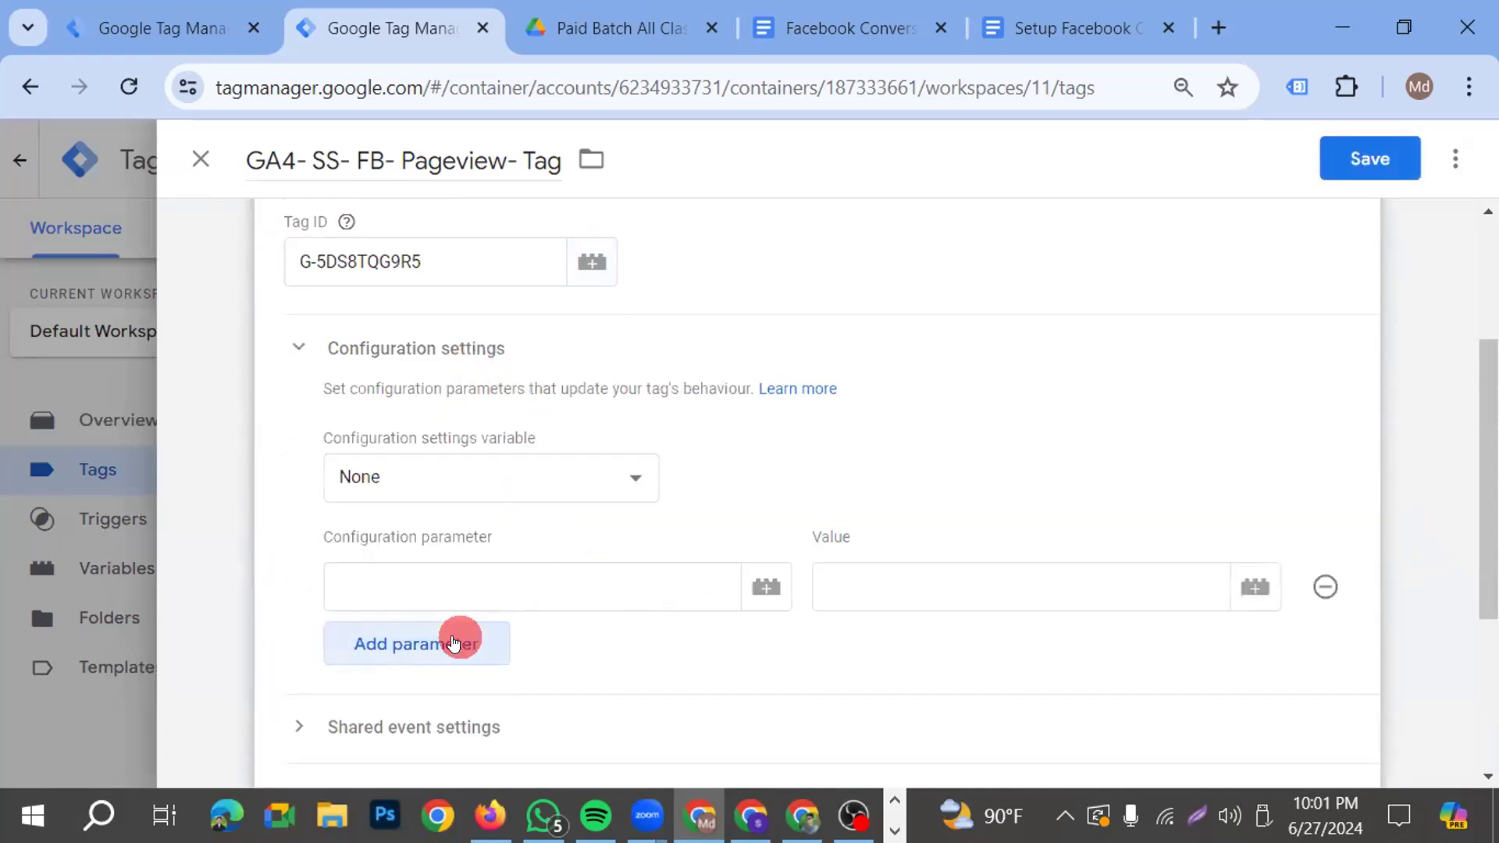
{"action": "left_click", "coordinate": [455, 641]}
Name the first configuration parameter server_container_url and the second one send_page_view
{"action": "left_click", "coordinate": [475, 587]}
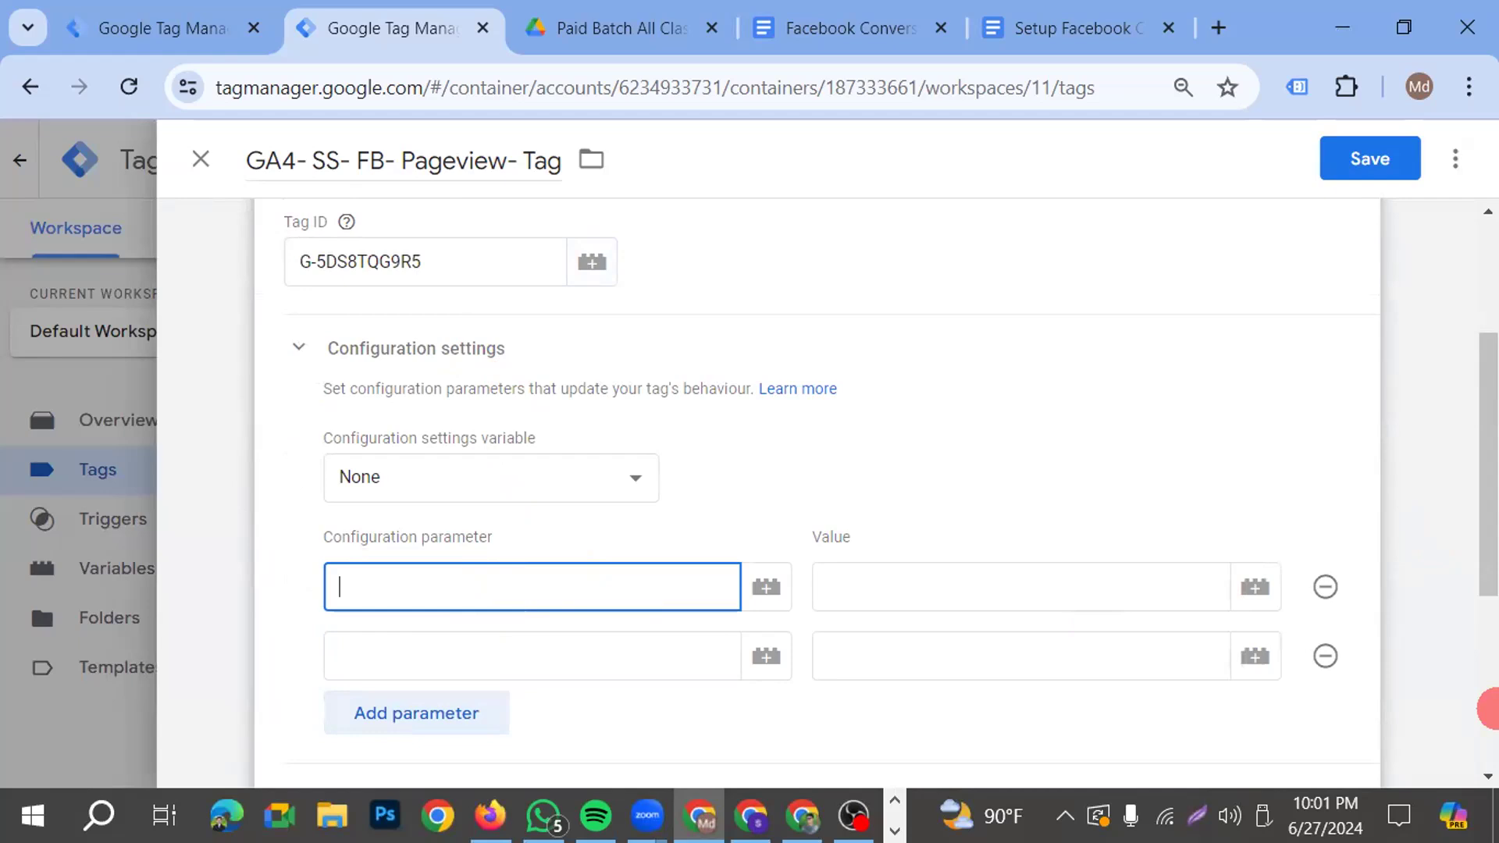
{"action": "type", "text": "s"}
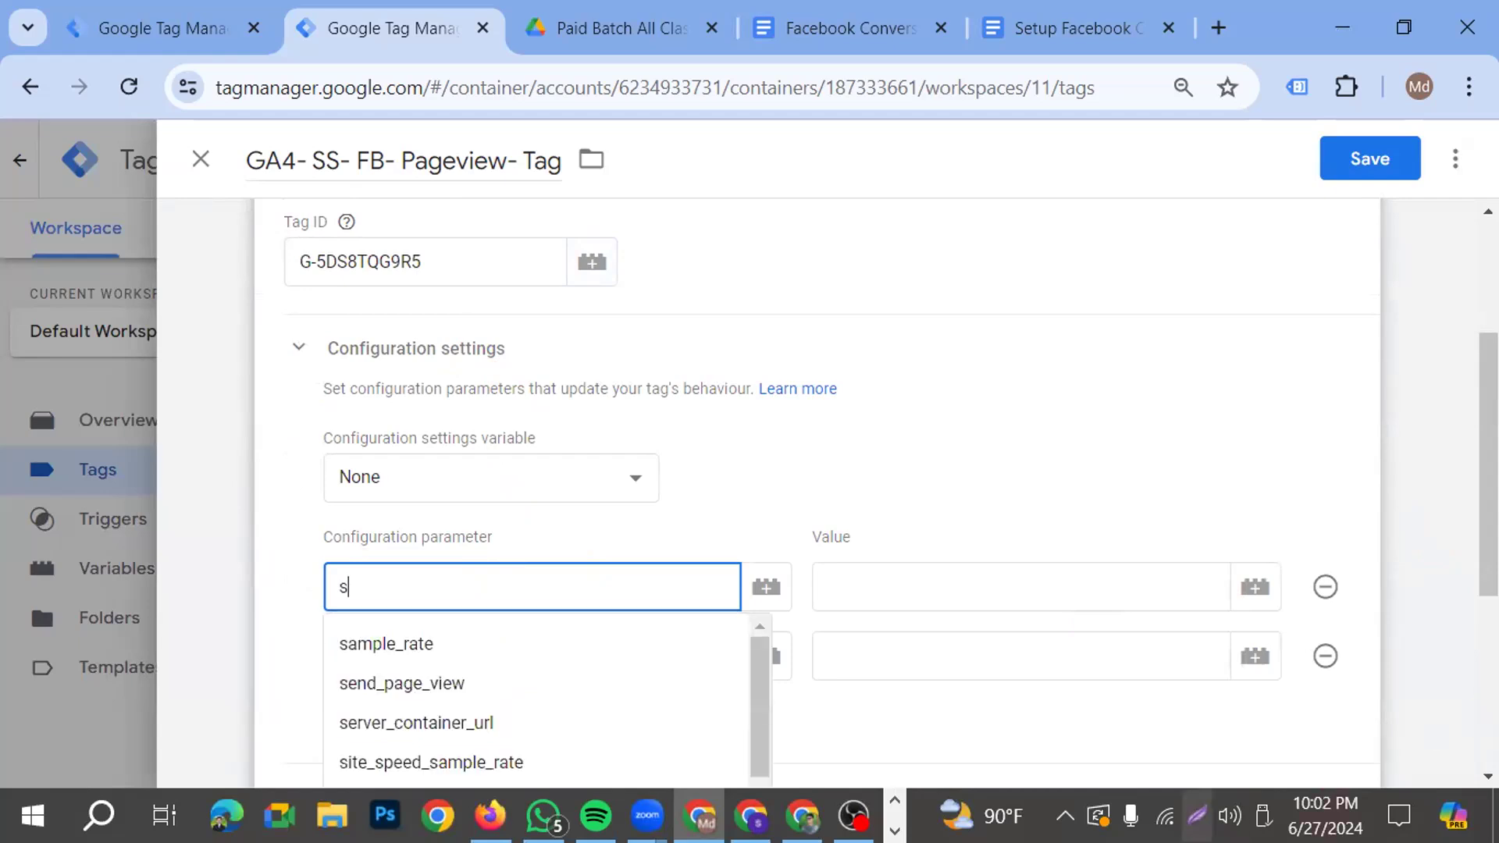
{"action": "left_click", "coordinate": [542, 712]}
{"action": "left_click", "coordinate": [471, 640]}
{"action": "type", "text": "se"}
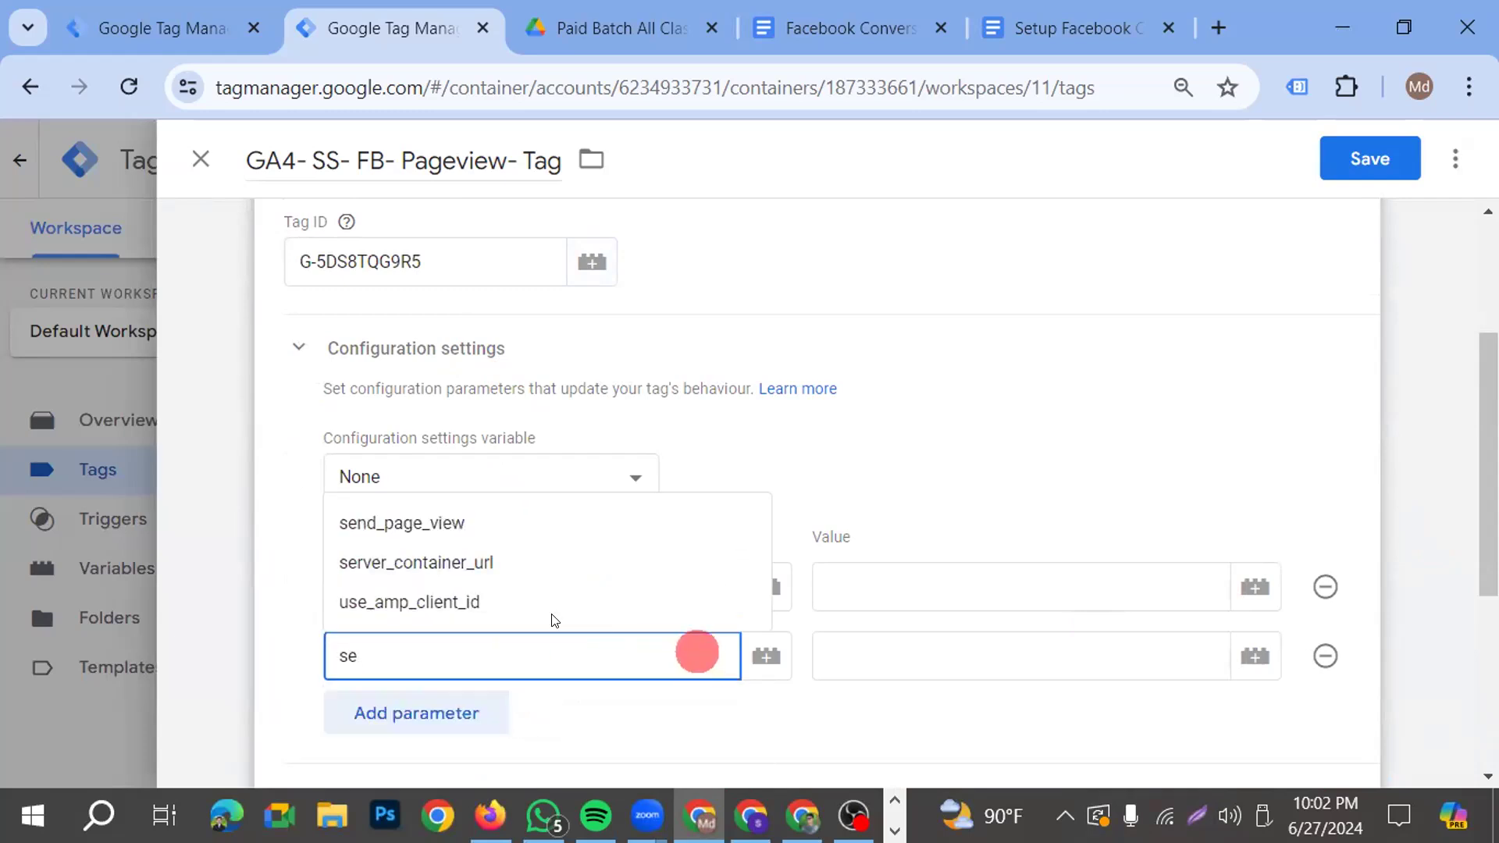
{"action": "left_click", "coordinate": [402, 521]}
{"action": "left_click", "coordinate": [878, 581]}
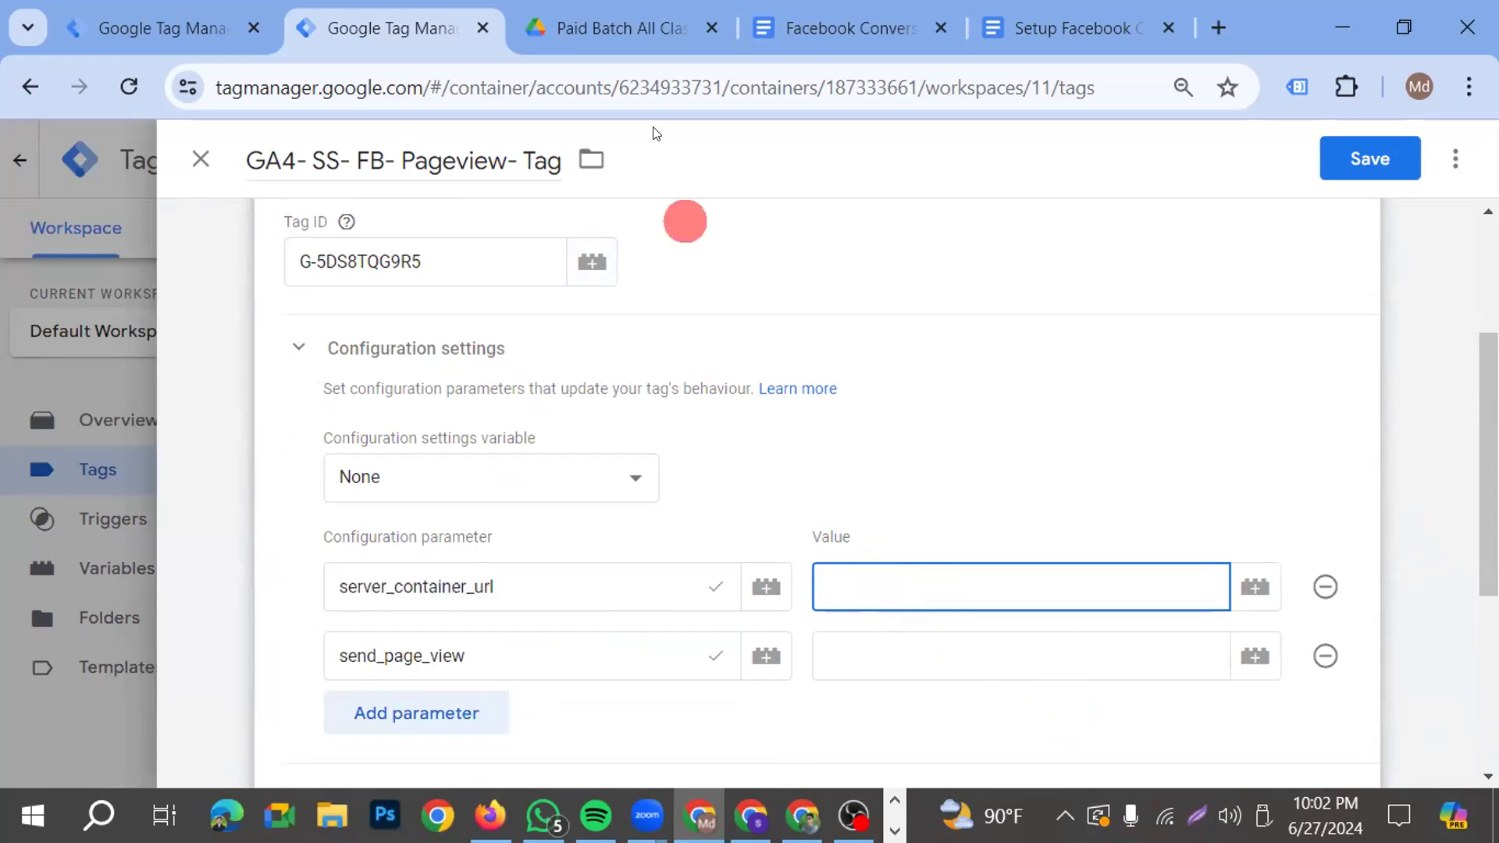
Search the web for stape-io in a new browser tab and open the Stape site's account dashboard
{"action": "left_click", "coordinate": [1214, 31]}
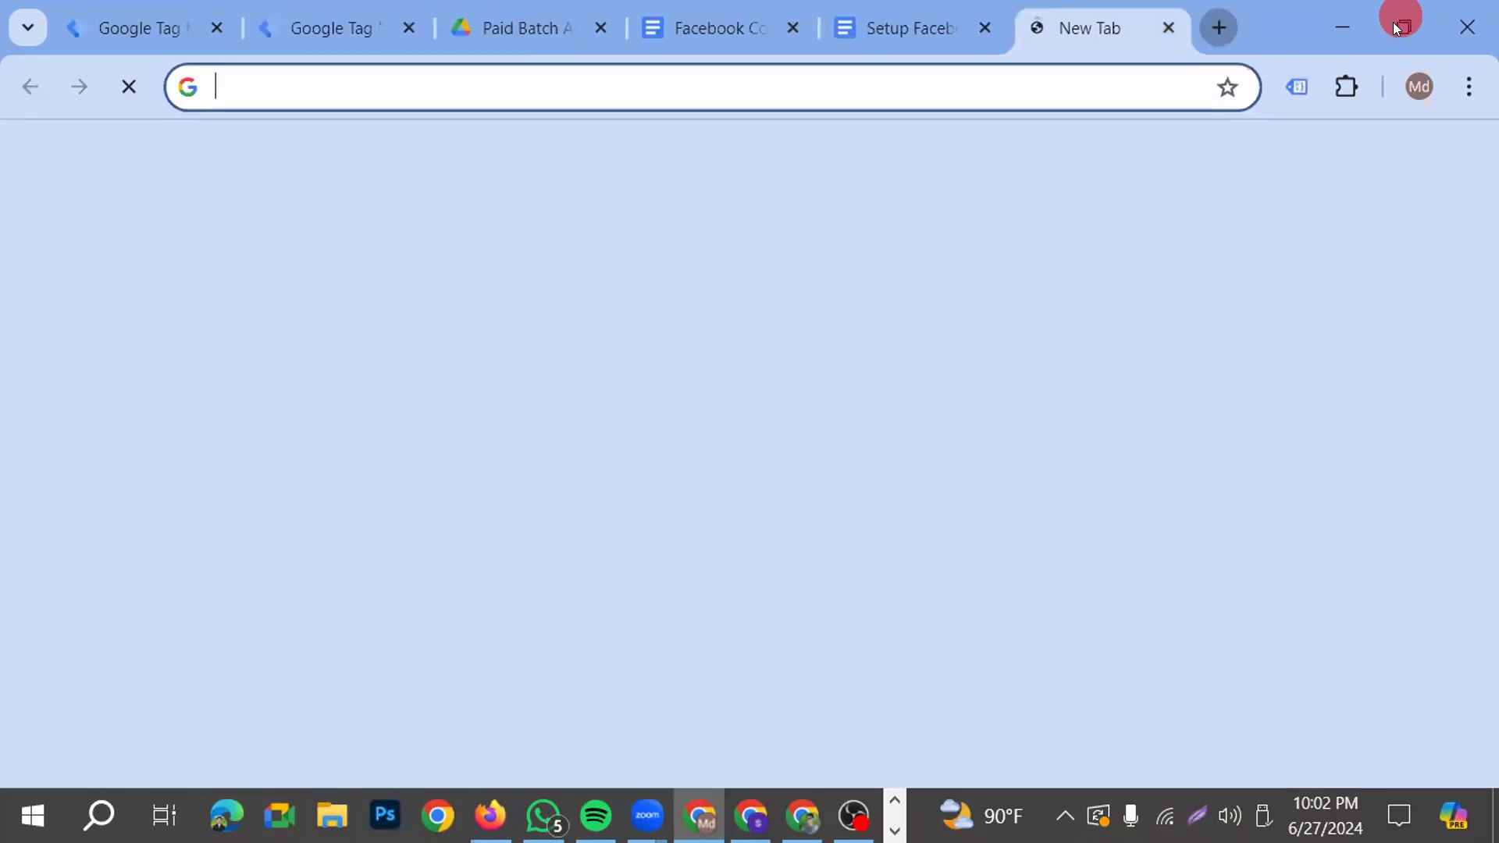
{"action": "type", "text": "s"}
{"action": "left_click", "coordinate": [210, 195]}
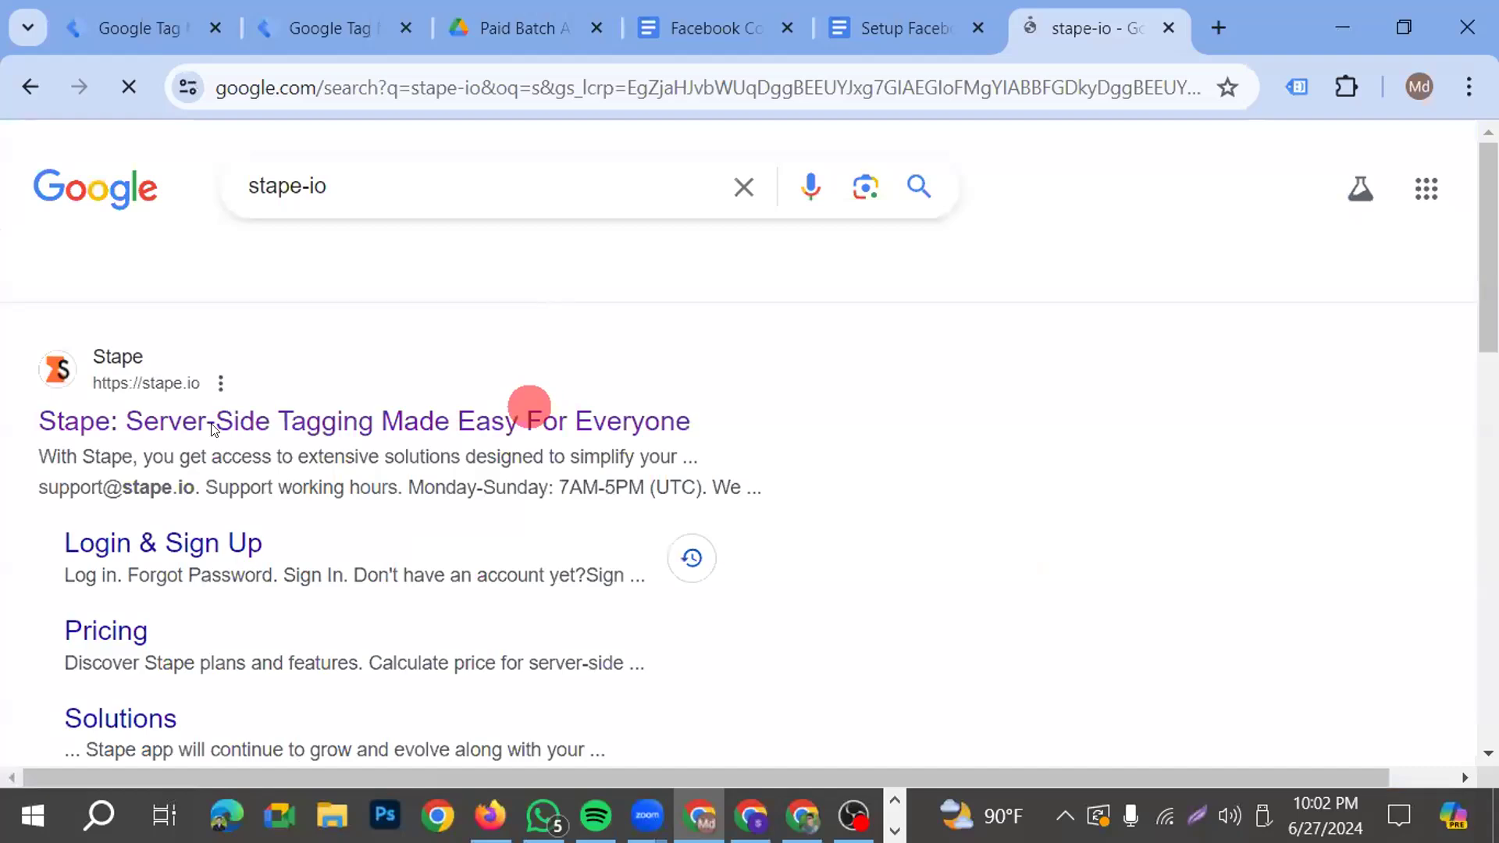
{"action": "left_click", "coordinate": [213, 429]}
{"action": "scroll", "coordinate": [589, 572], "scroll_direction": "down", "scroll_amount": 5}
{"action": "scroll", "coordinate": [715, 591], "scroll_direction": "up", "scroll_amount": 5}
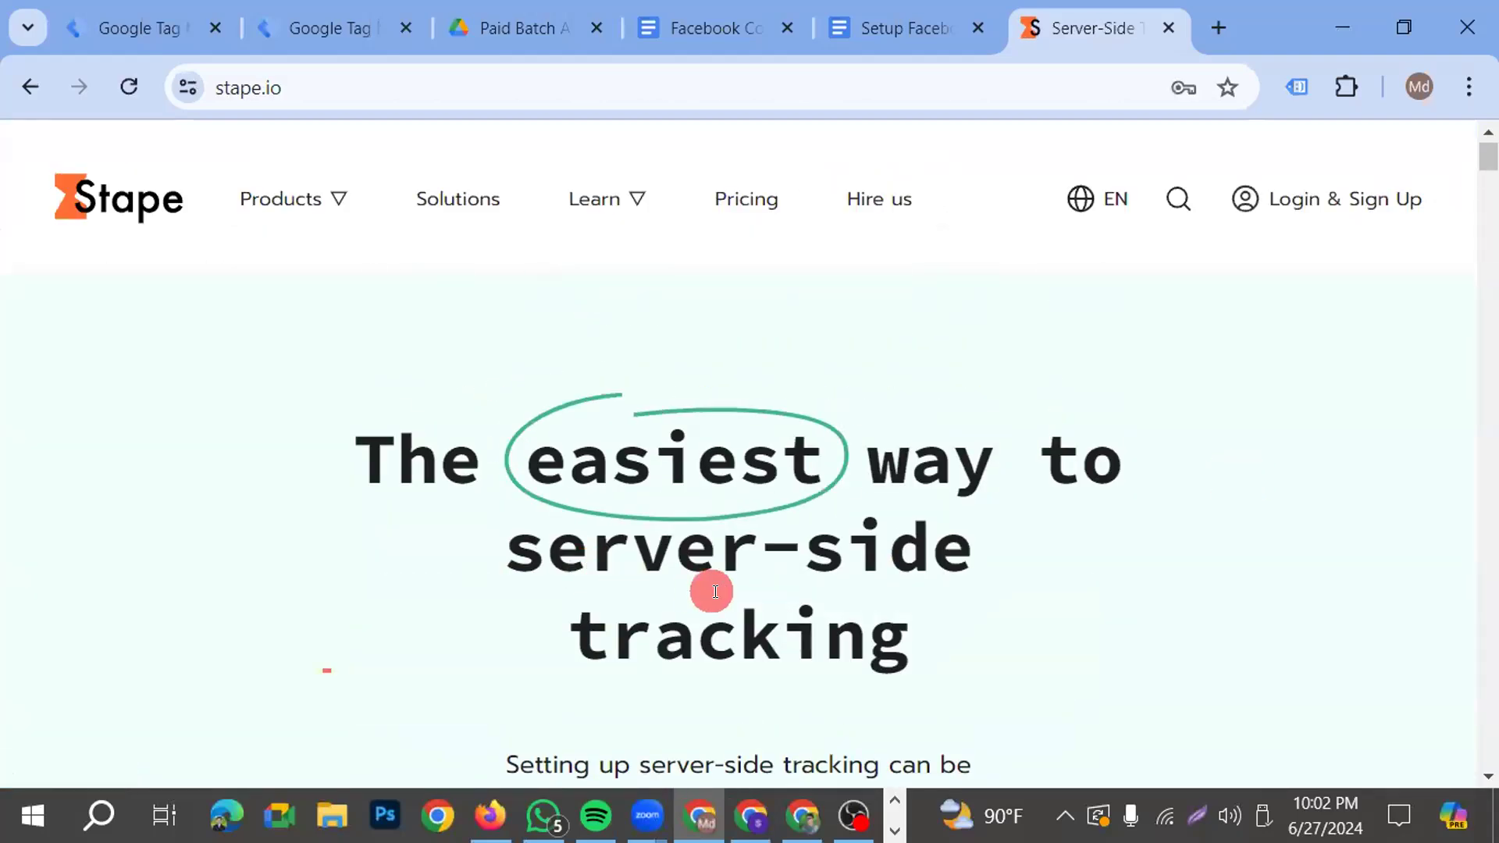
{"action": "left_click", "coordinate": [1321, 195]}
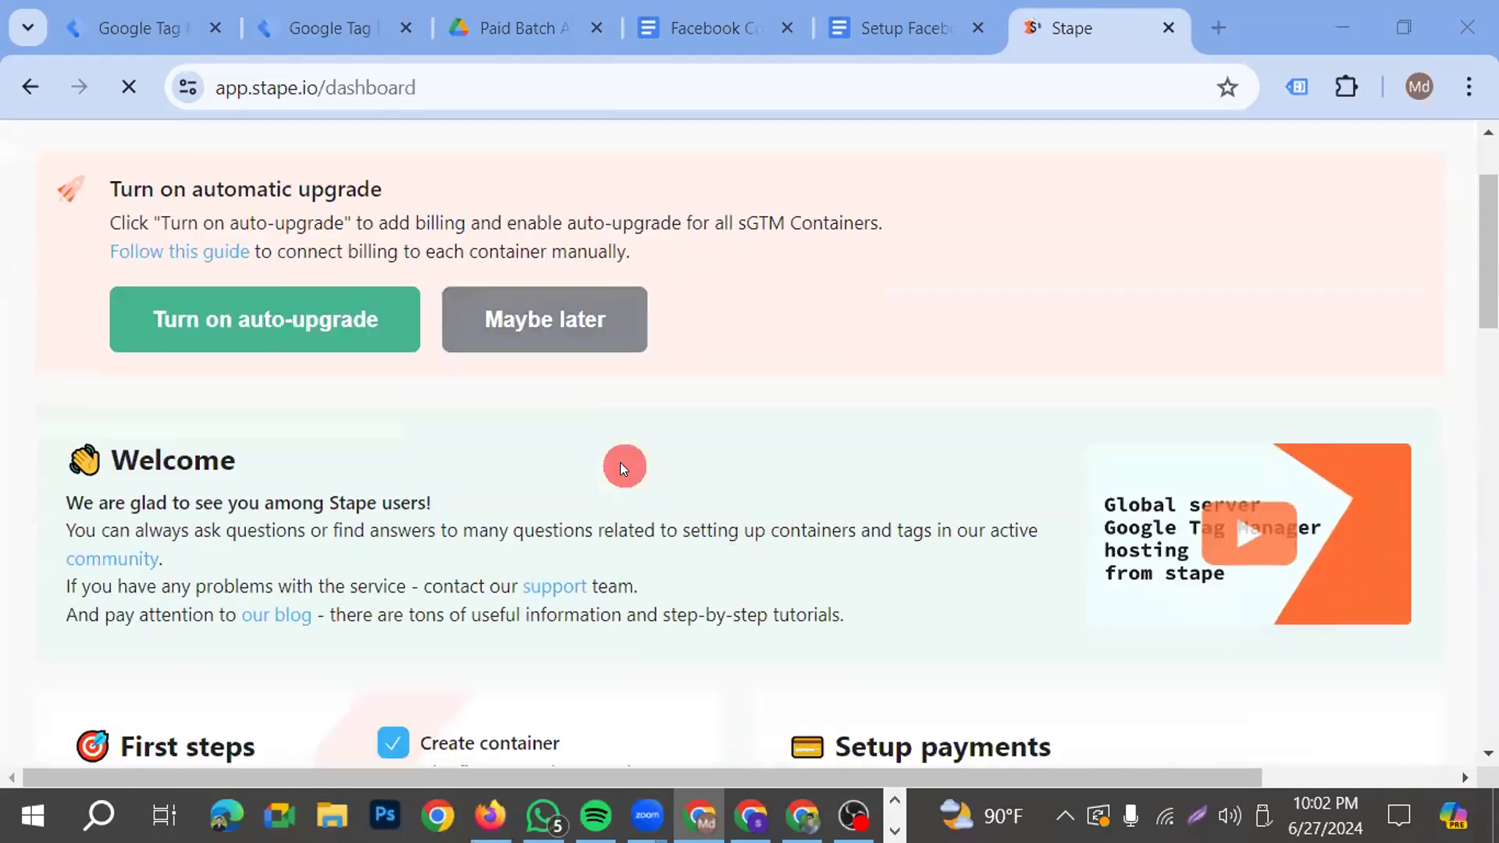
Open the "dmSHOP batch 19" sGTM container in Stape and copy its tagging server domain URL
{"action": "mouse_move", "coordinate": [608, 200]}
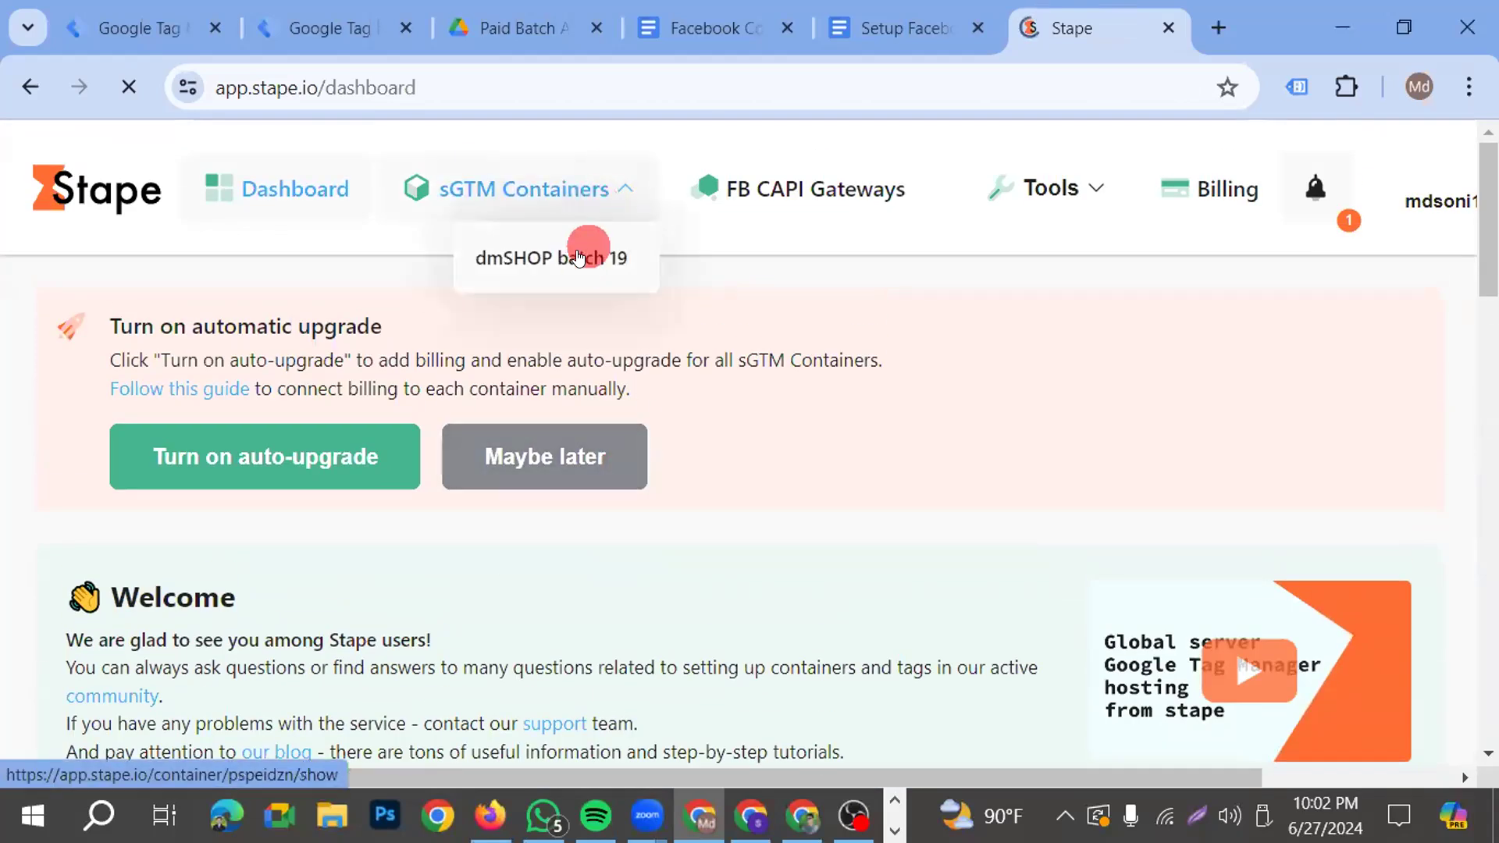
{"action": "left_click", "coordinate": [578, 254]}
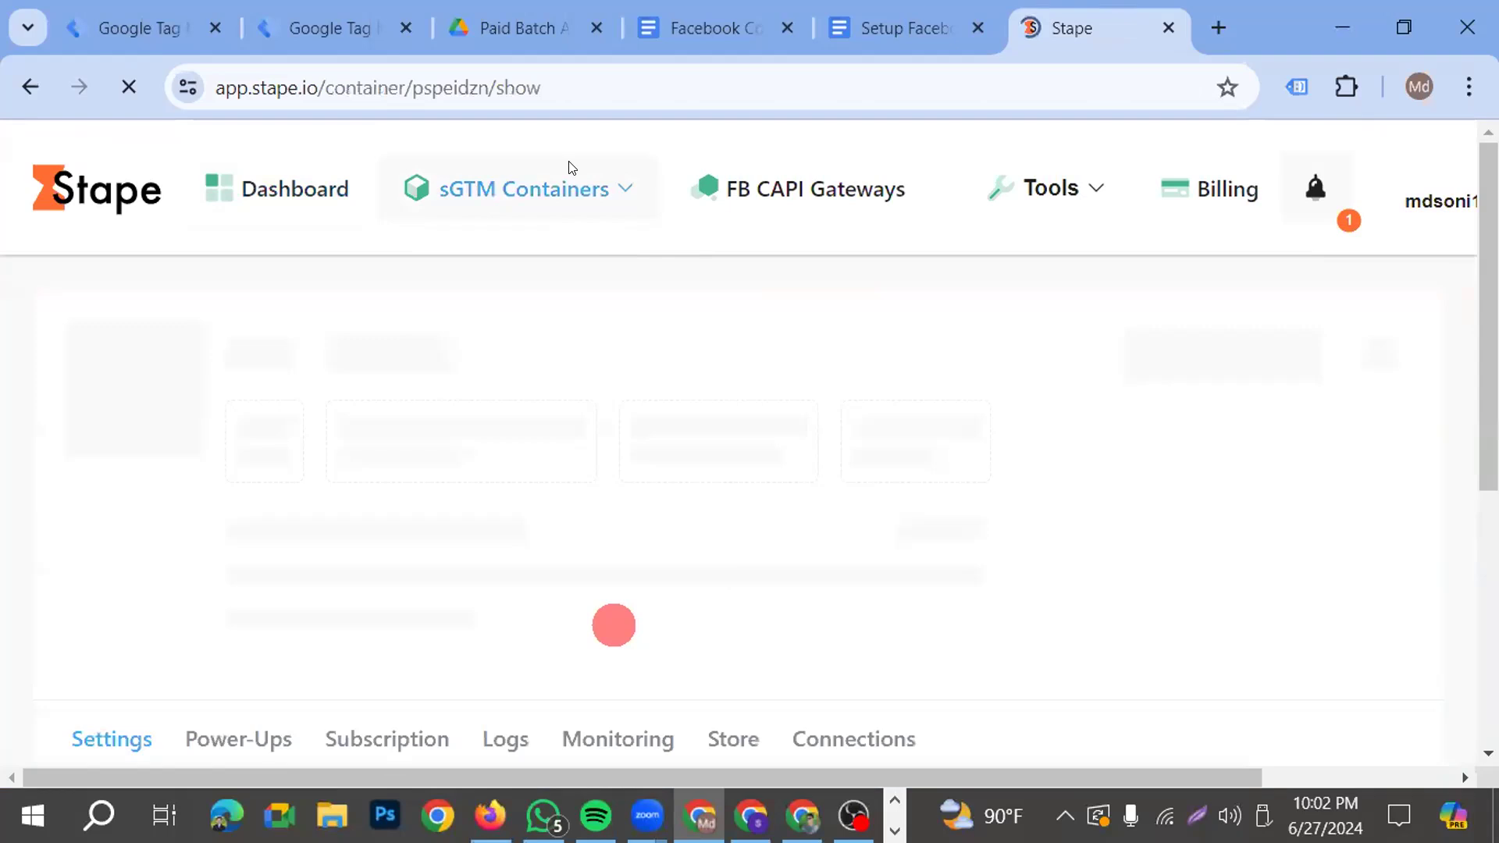
{"action": "scroll", "coordinate": [281, 593], "scroll_direction": "down", "scroll_amount": 8}
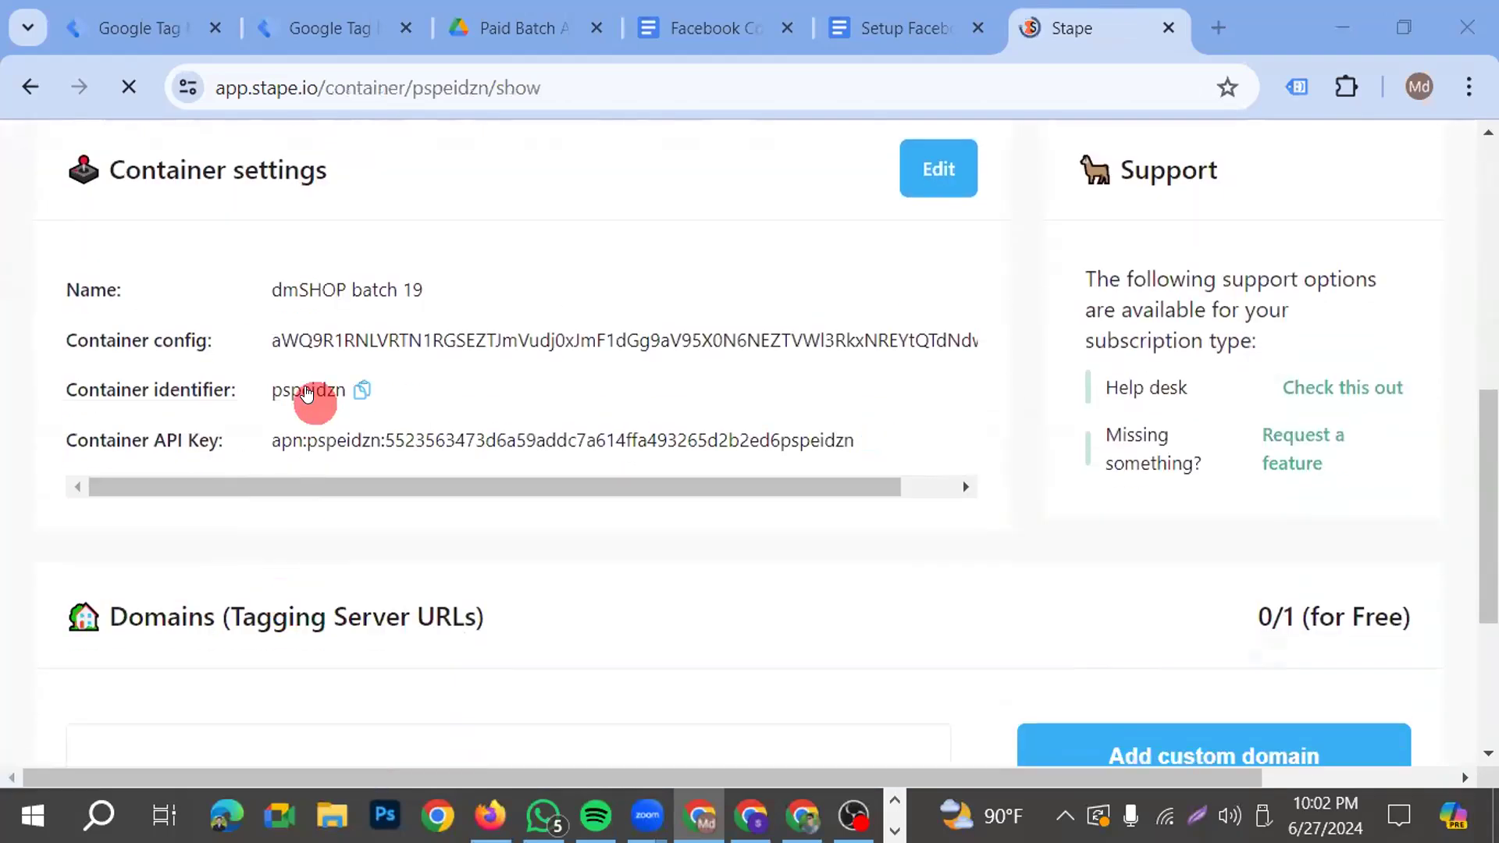
{"action": "scroll", "coordinate": [457, 591], "scroll_direction": "down", "scroll_amount": 4}
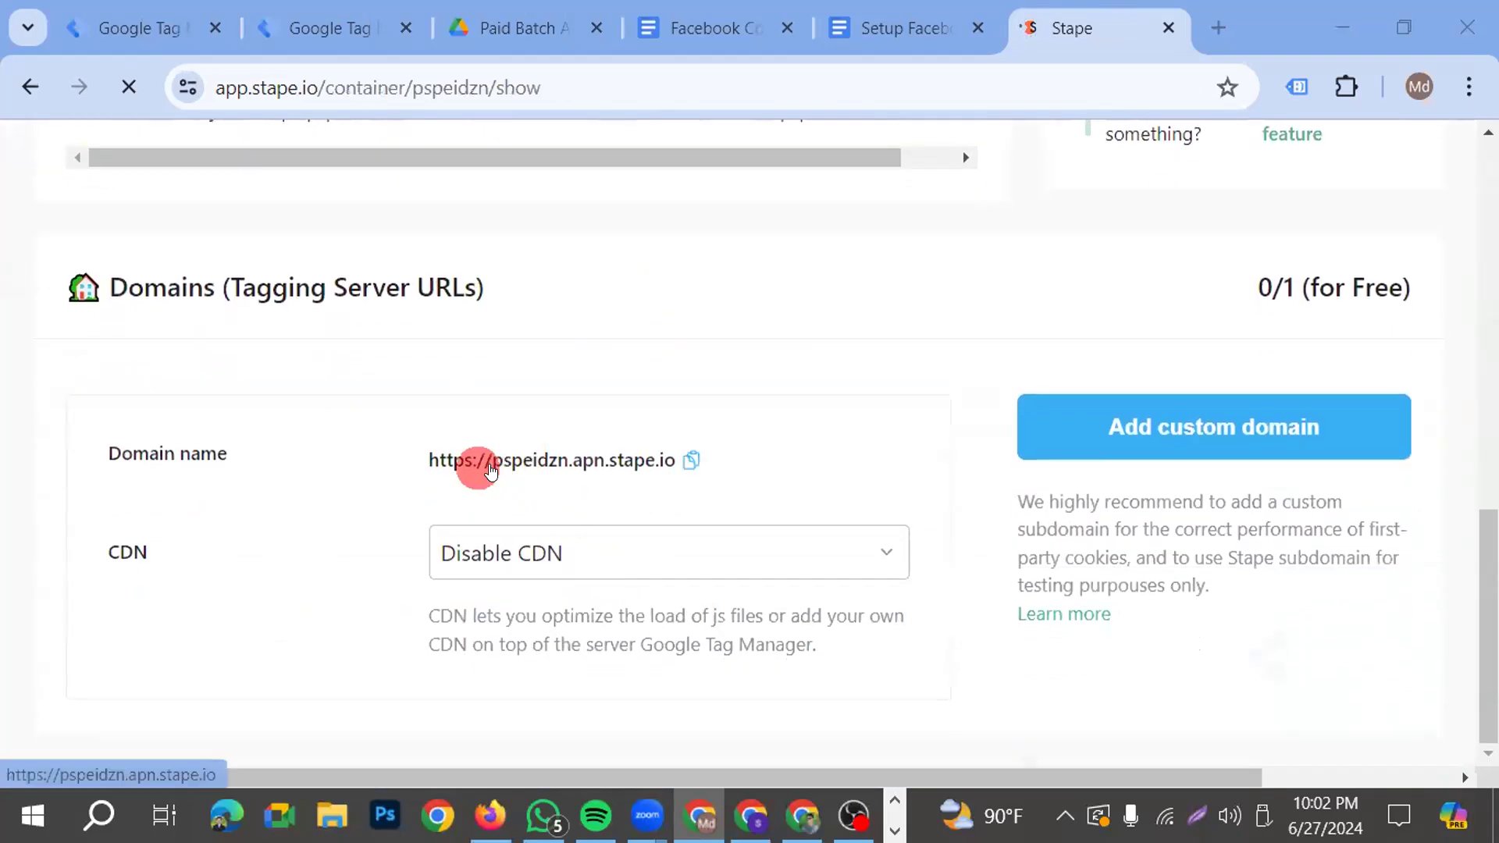
{"action": "left_click", "coordinate": [691, 463]}
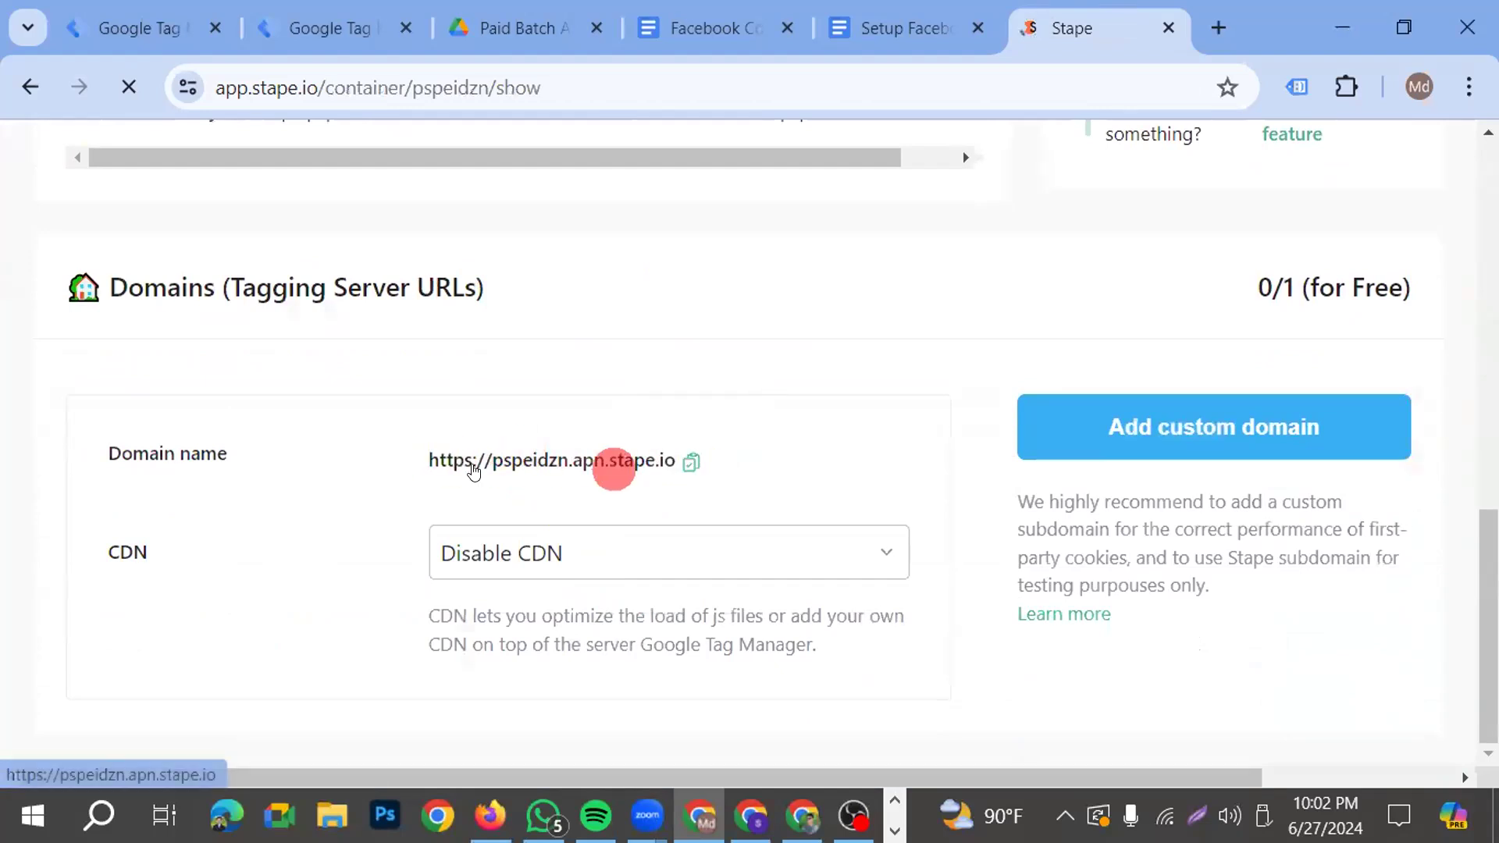
{"action": "left_click", "coordinate": [336, 27]}
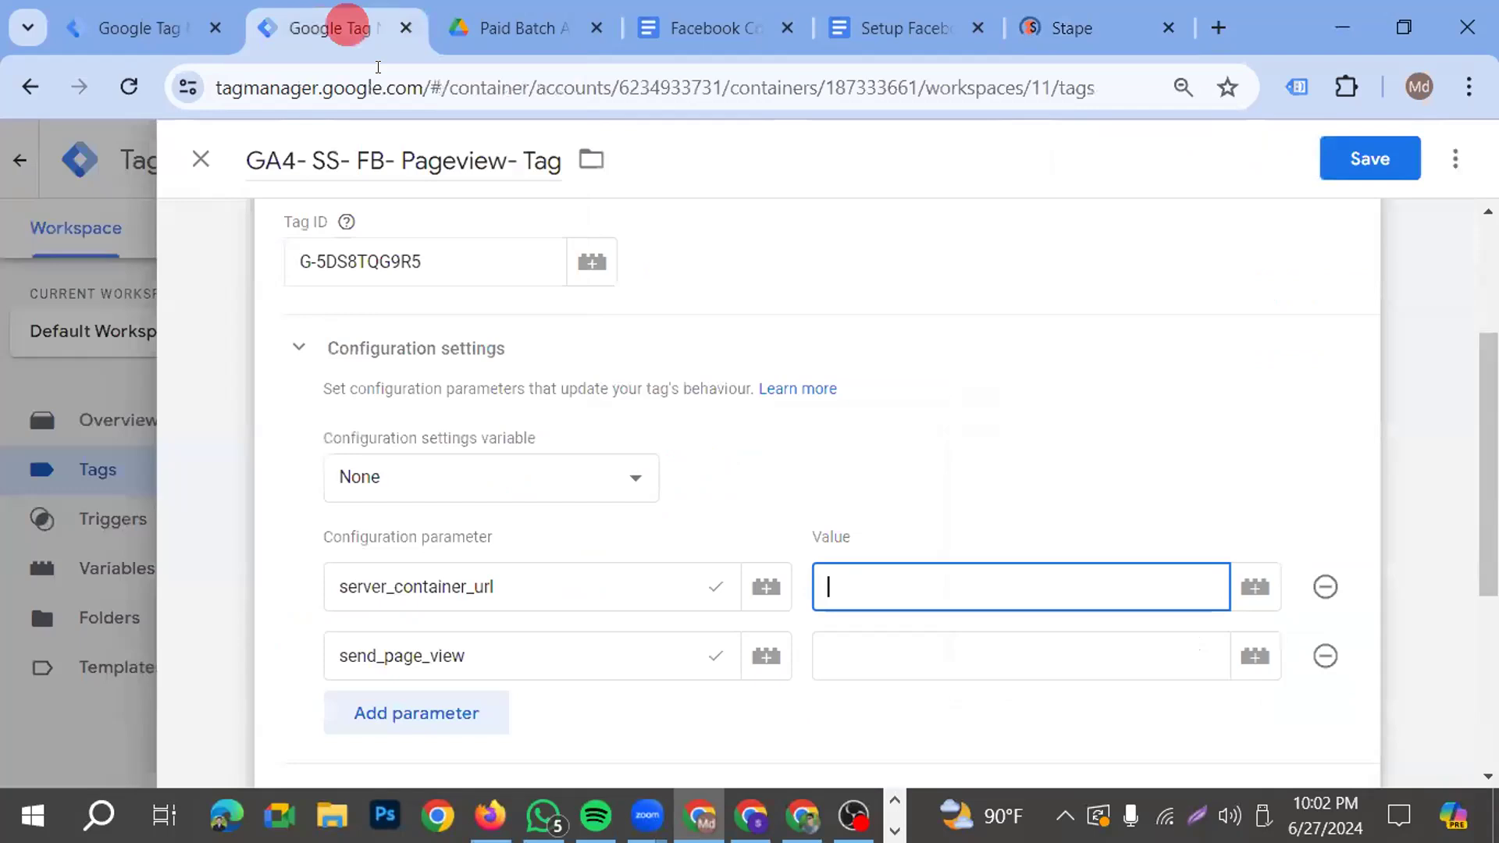
{"action": "left_click", "coordinate": [955, 574]}
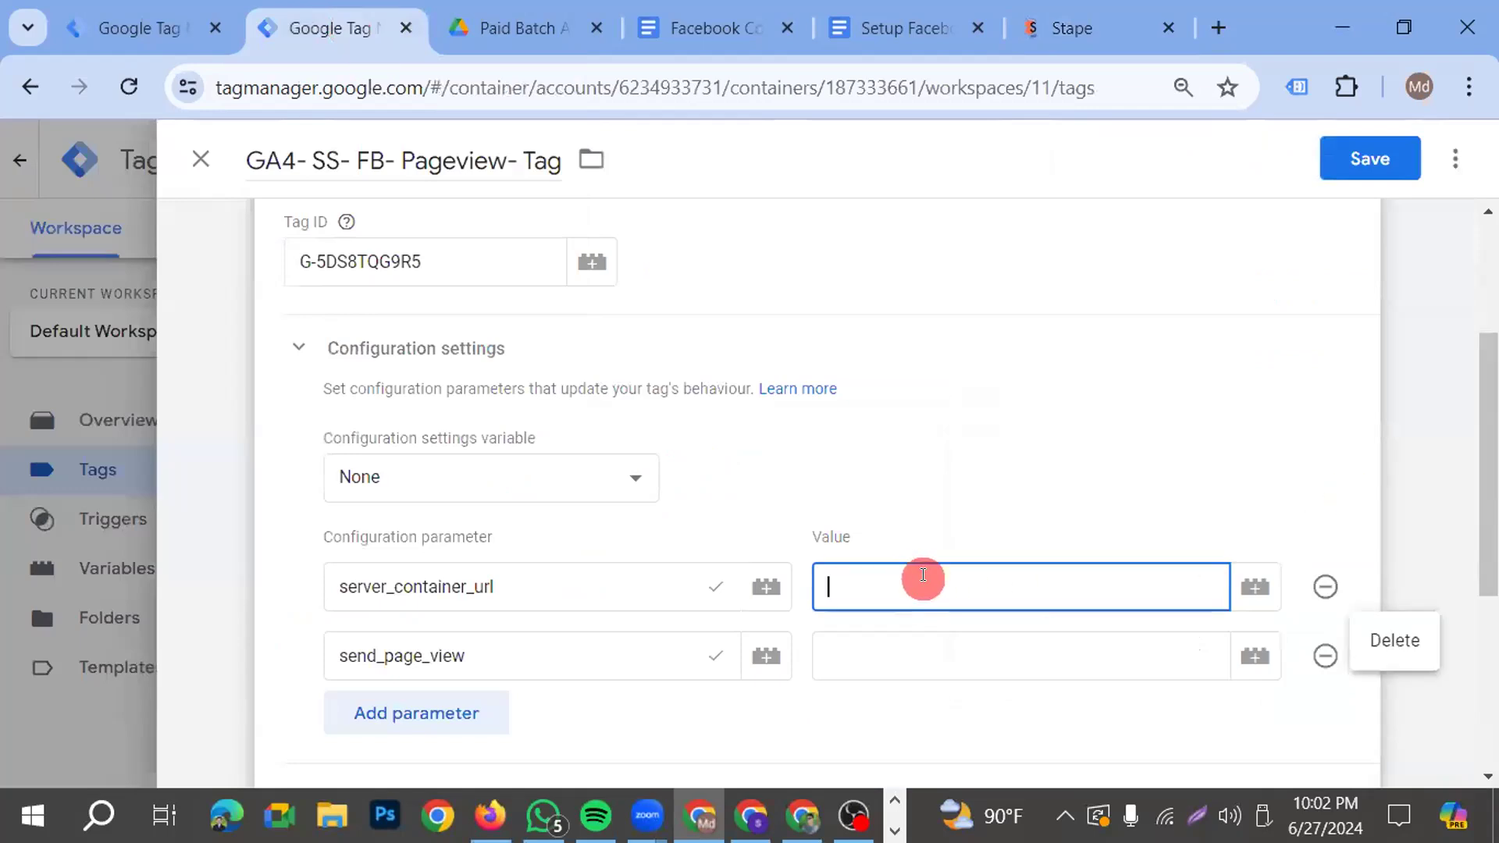
{"action": "key", "text": "ctrl+v"}
{"action": "left_click", "coordinate": [937, 650]}
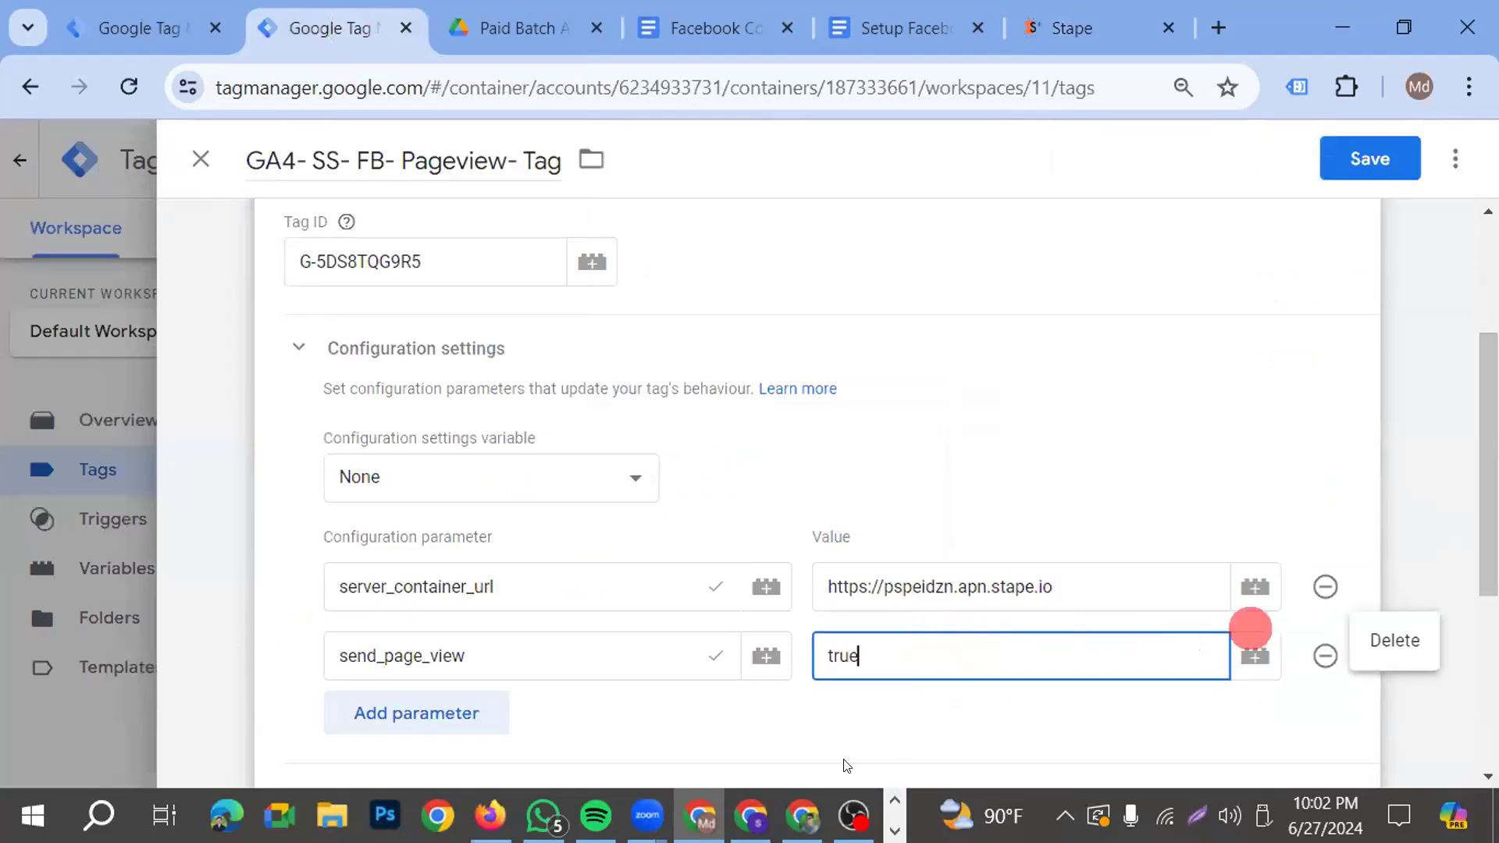
{"action": "left_click", "coordinate": [1156, 445]}
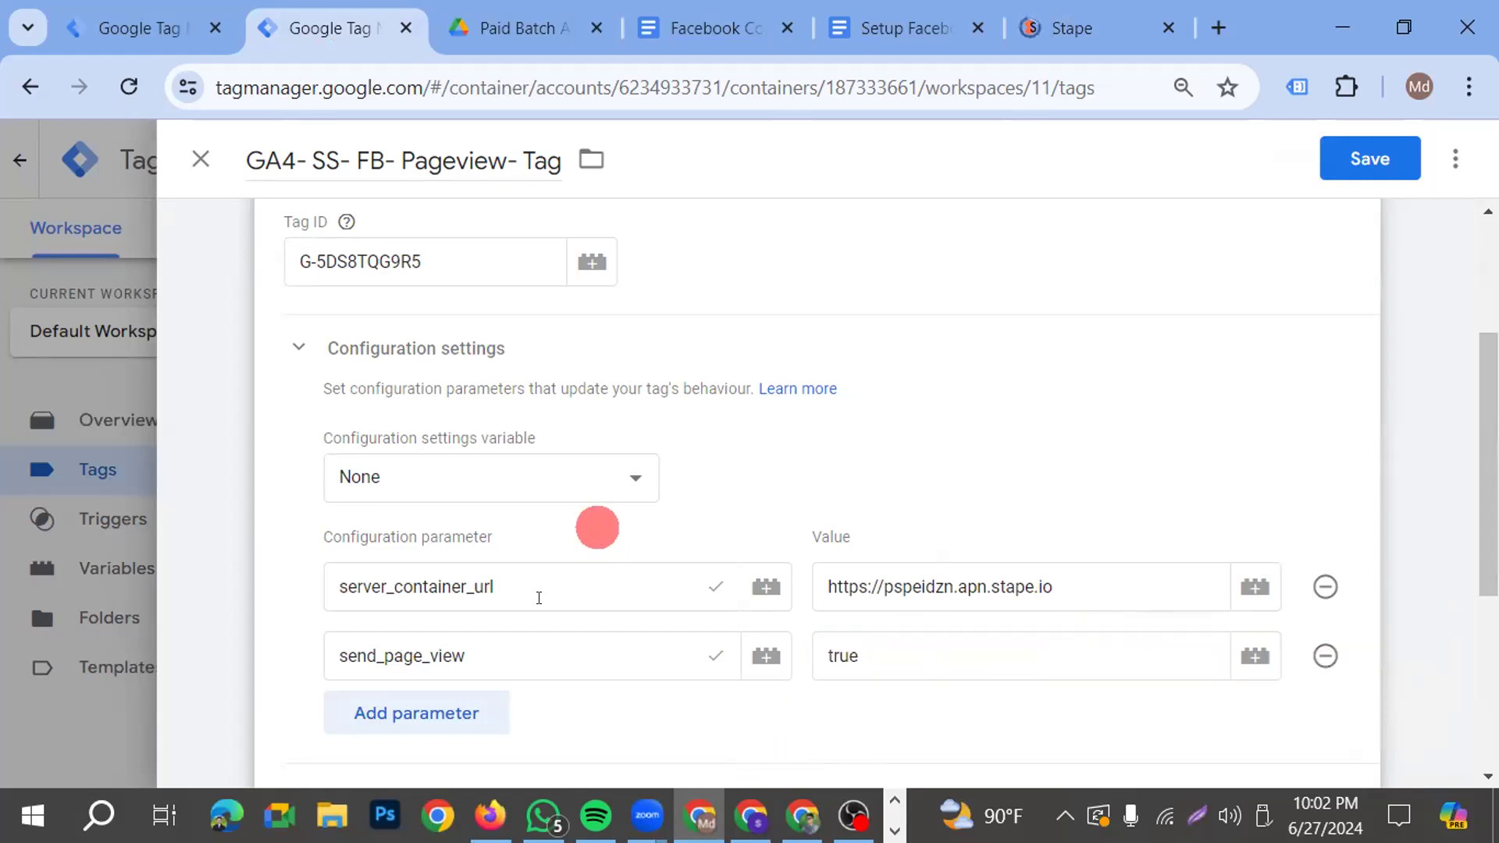
{"action": "scroll", "coordinate": [920, 533], "scroll_direction": "down", "scroll_amount": 2}
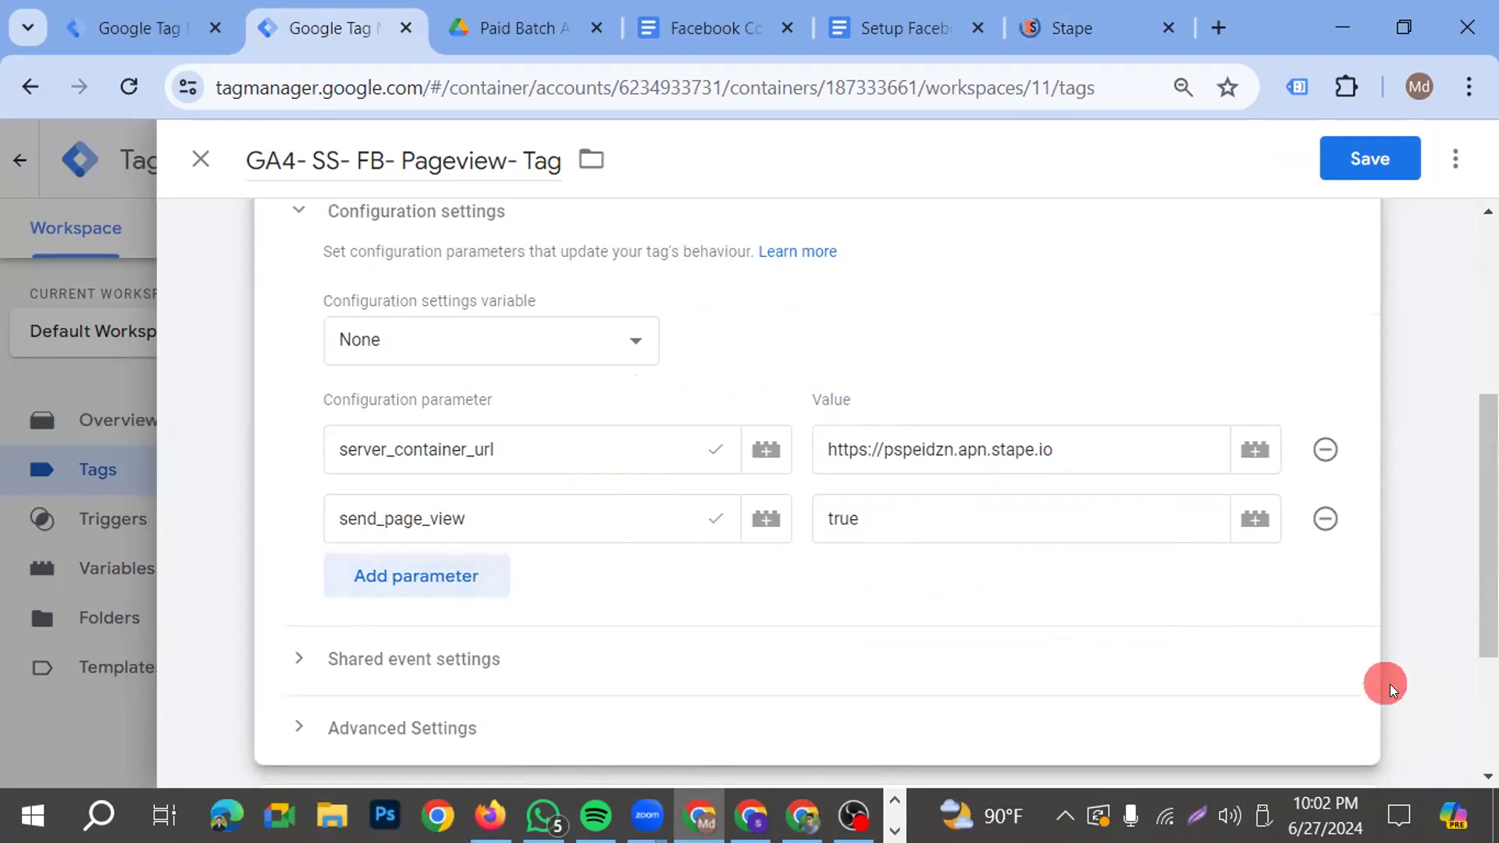
{"action": "scroll", "coordinate": [1188, 594], "scroll_direction": "up", "scroll_amount": 5}
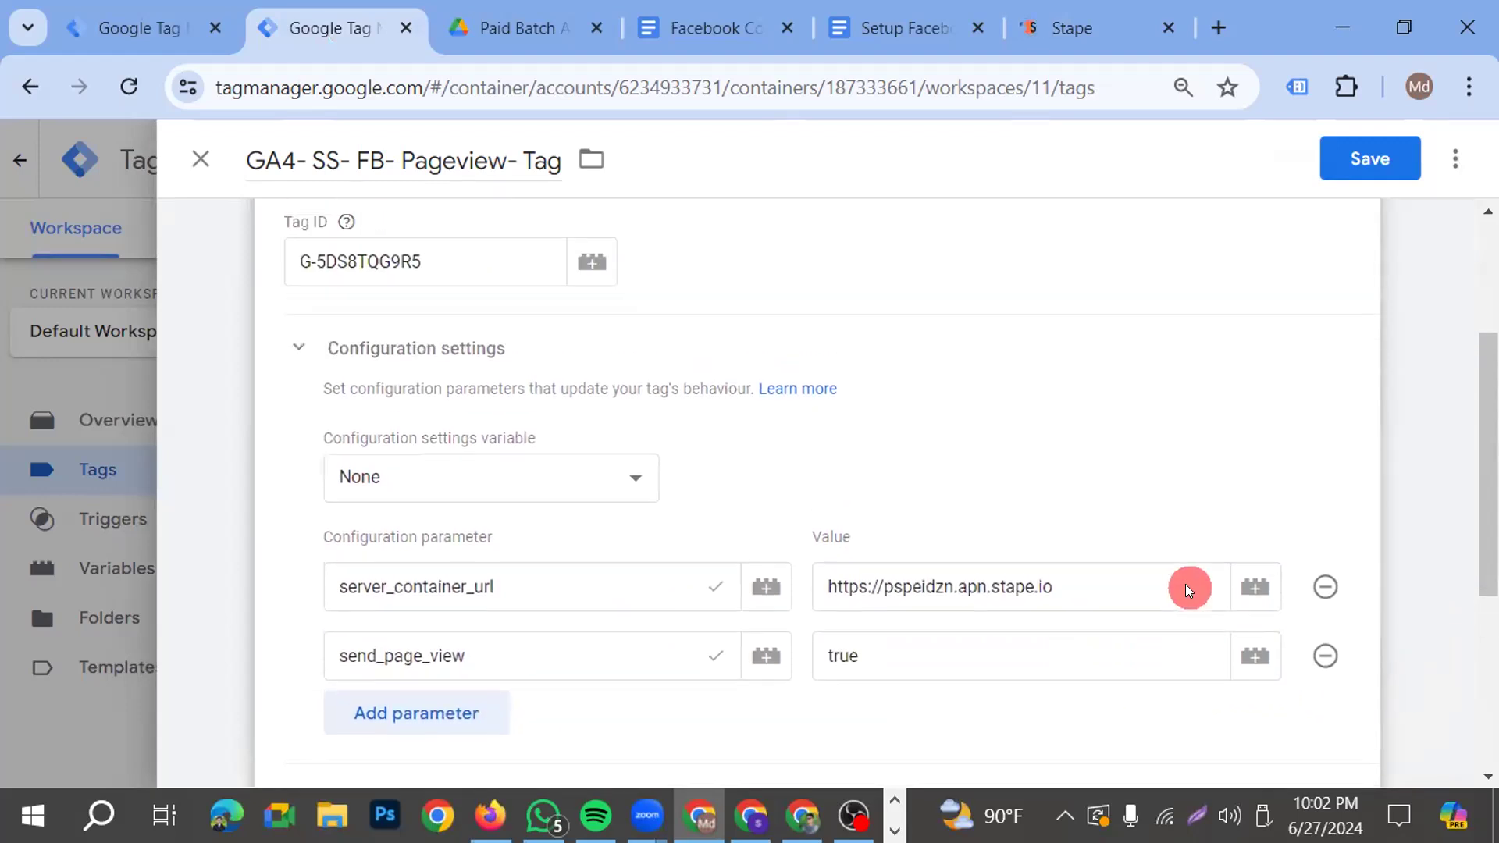
{"action": "left_click", "coordinate": [1389, 161]}
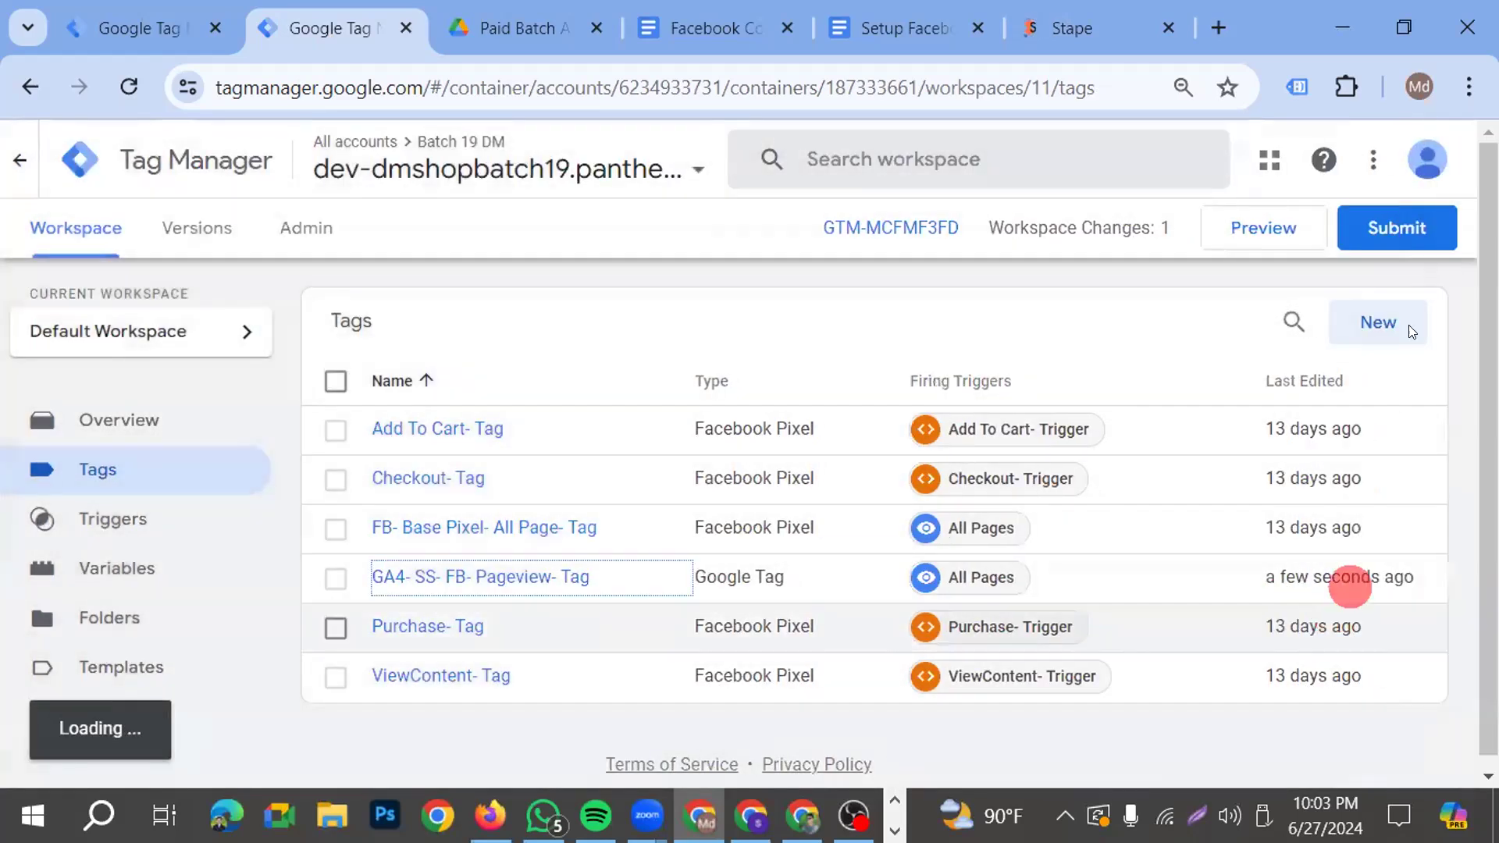
Submit and publish the updated web container with the version name and description left blank
{"action": "left_click", "coordinate": [1402, 226]}
{"action": "left_click", "coordinate": [1393, 160]}
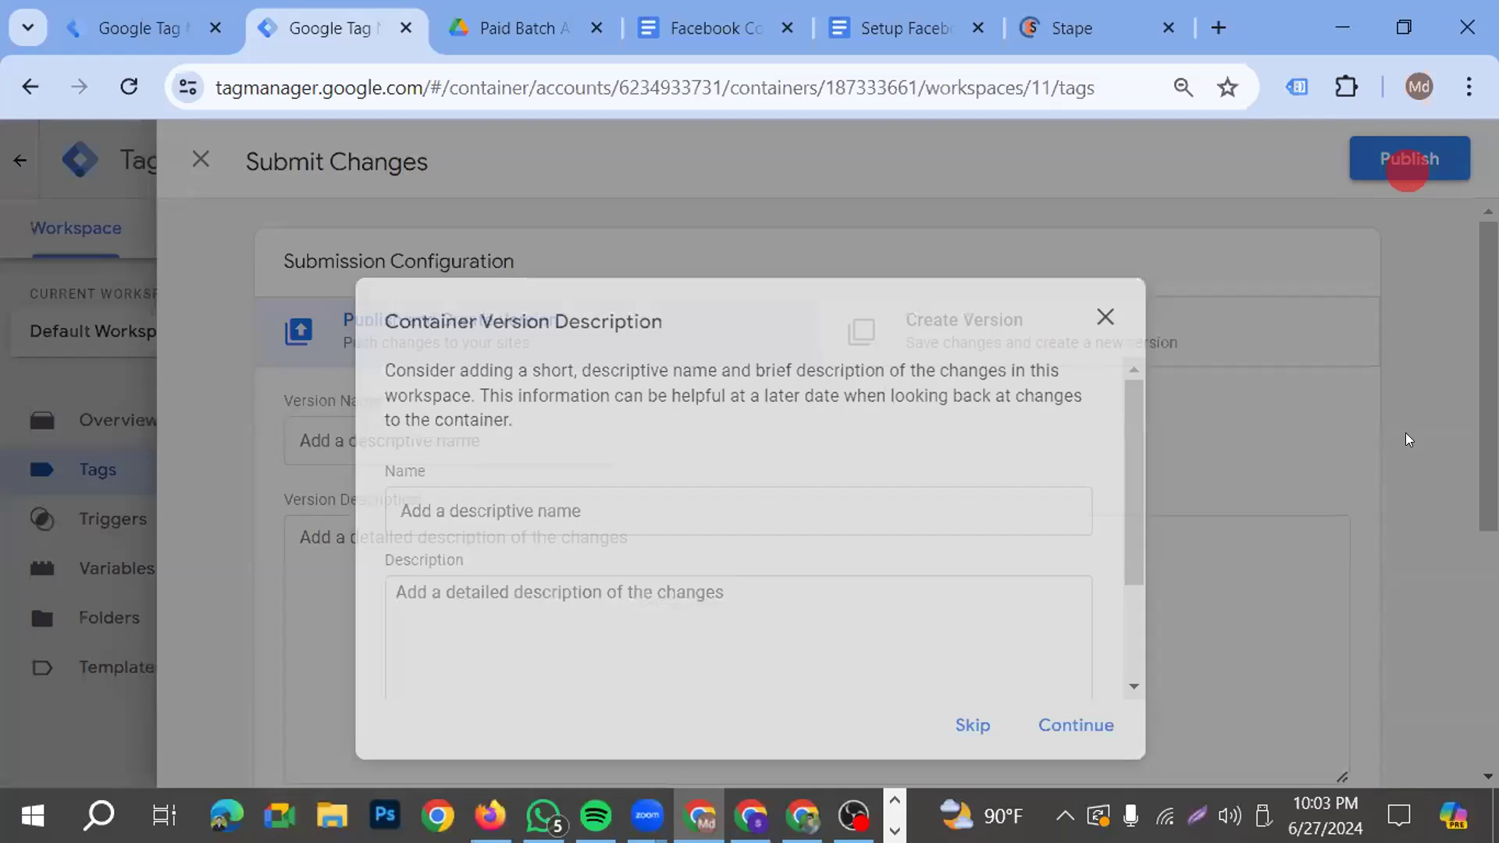
{"action": "left_click", "coordinate": [1077, 723]}
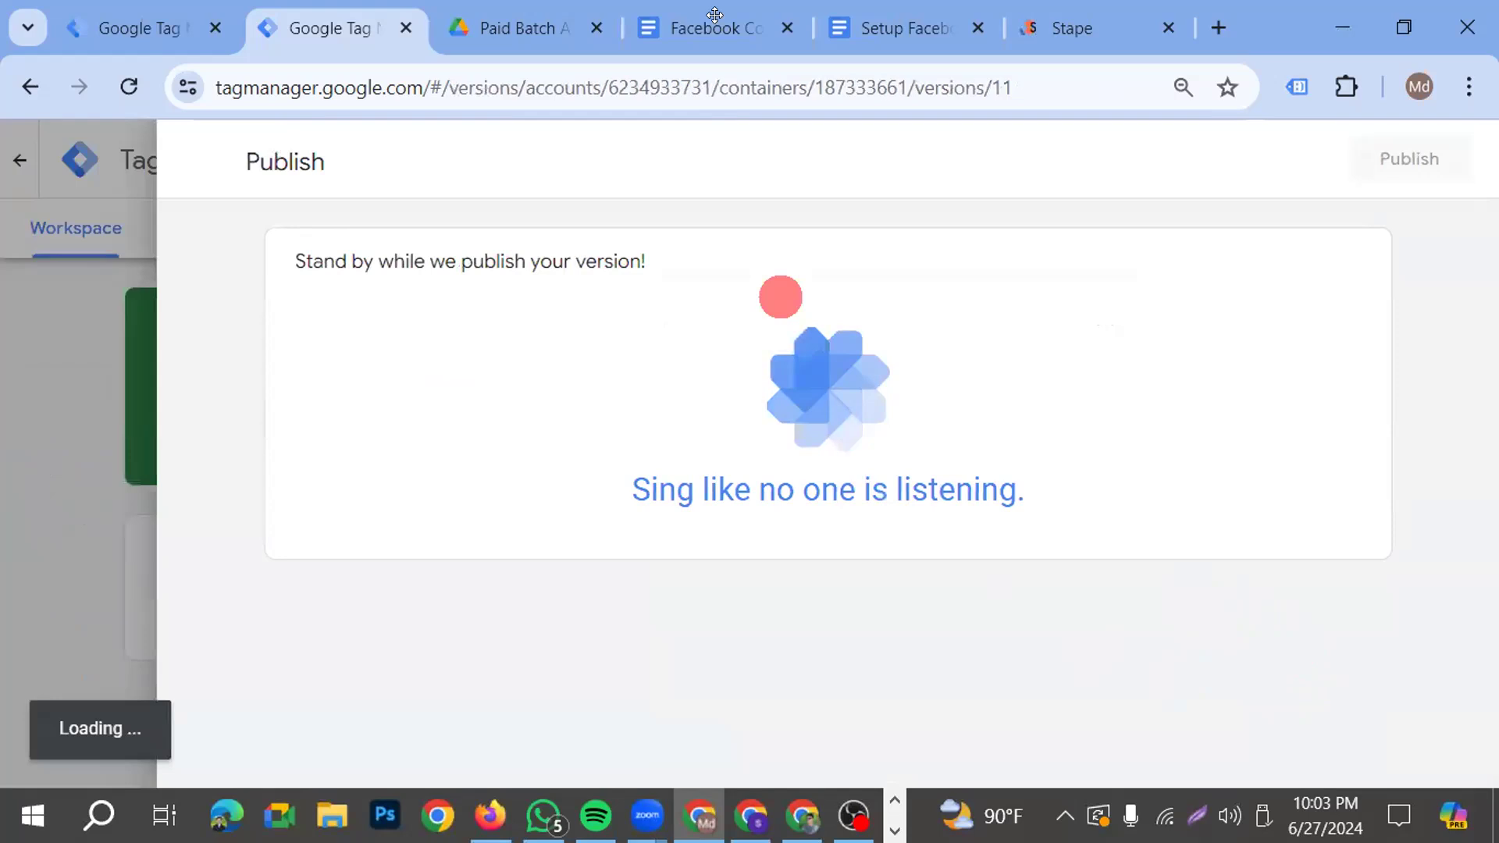
Review the web and server container flow diagrams in the "Facebook Conversion API Setup with GA4 & GTM" document
{"action": "key", "text": "ctrl+4"}
{"action": "scroll", "coordinate": [981, 569], "scroll_direction": "down", "scroll_amount": 2}
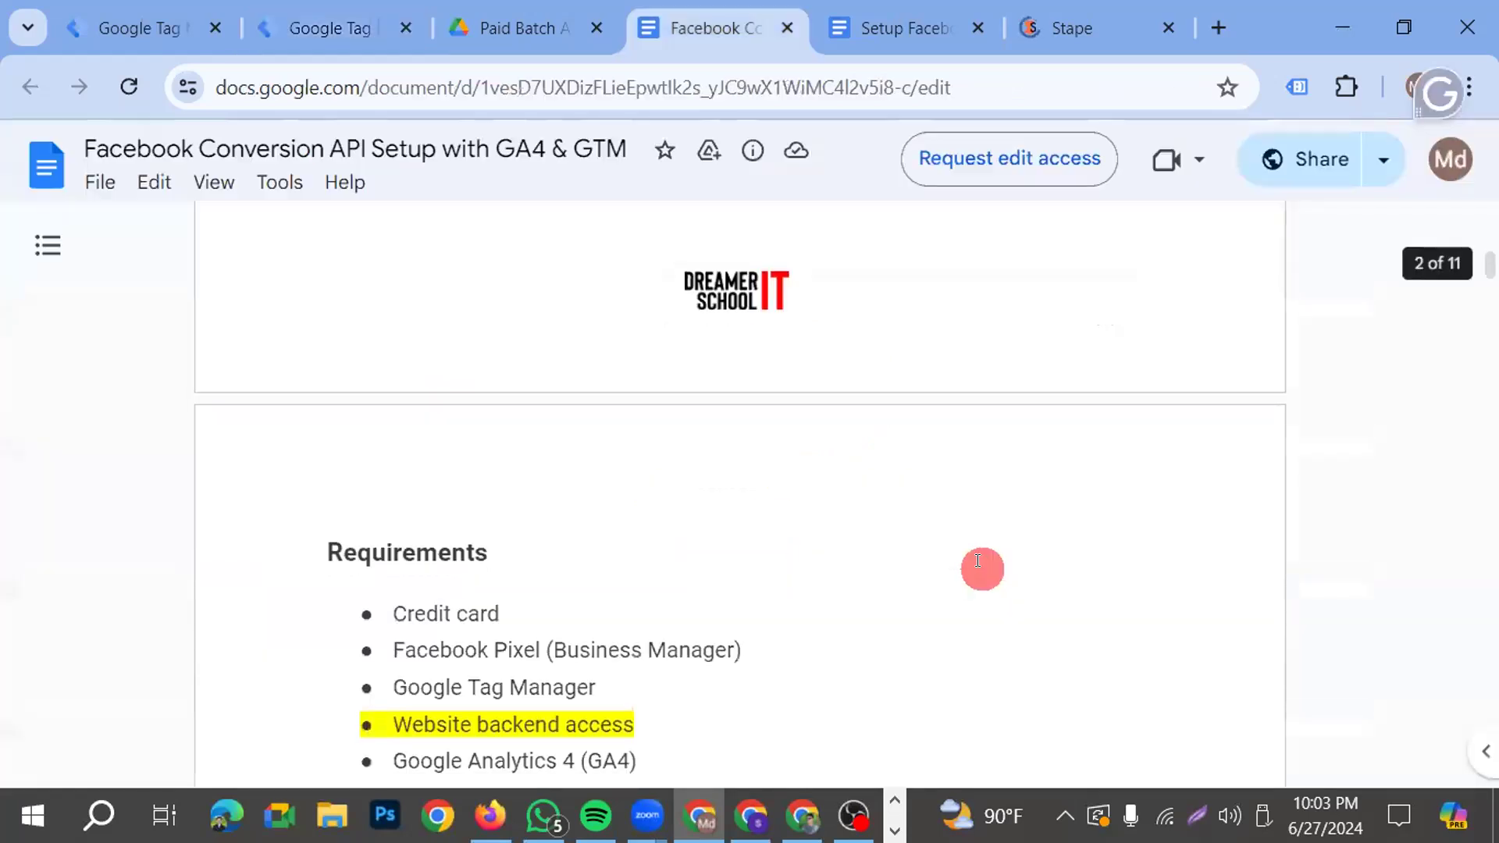
{"action": "scroll", "coordinate": [936, 562], "scroll_direction": "up", "scroll_amount": 7}
{"action": "scroll", "coordinate": [871, 536], "scroll_direction": "up", "scroll_amount": 2}
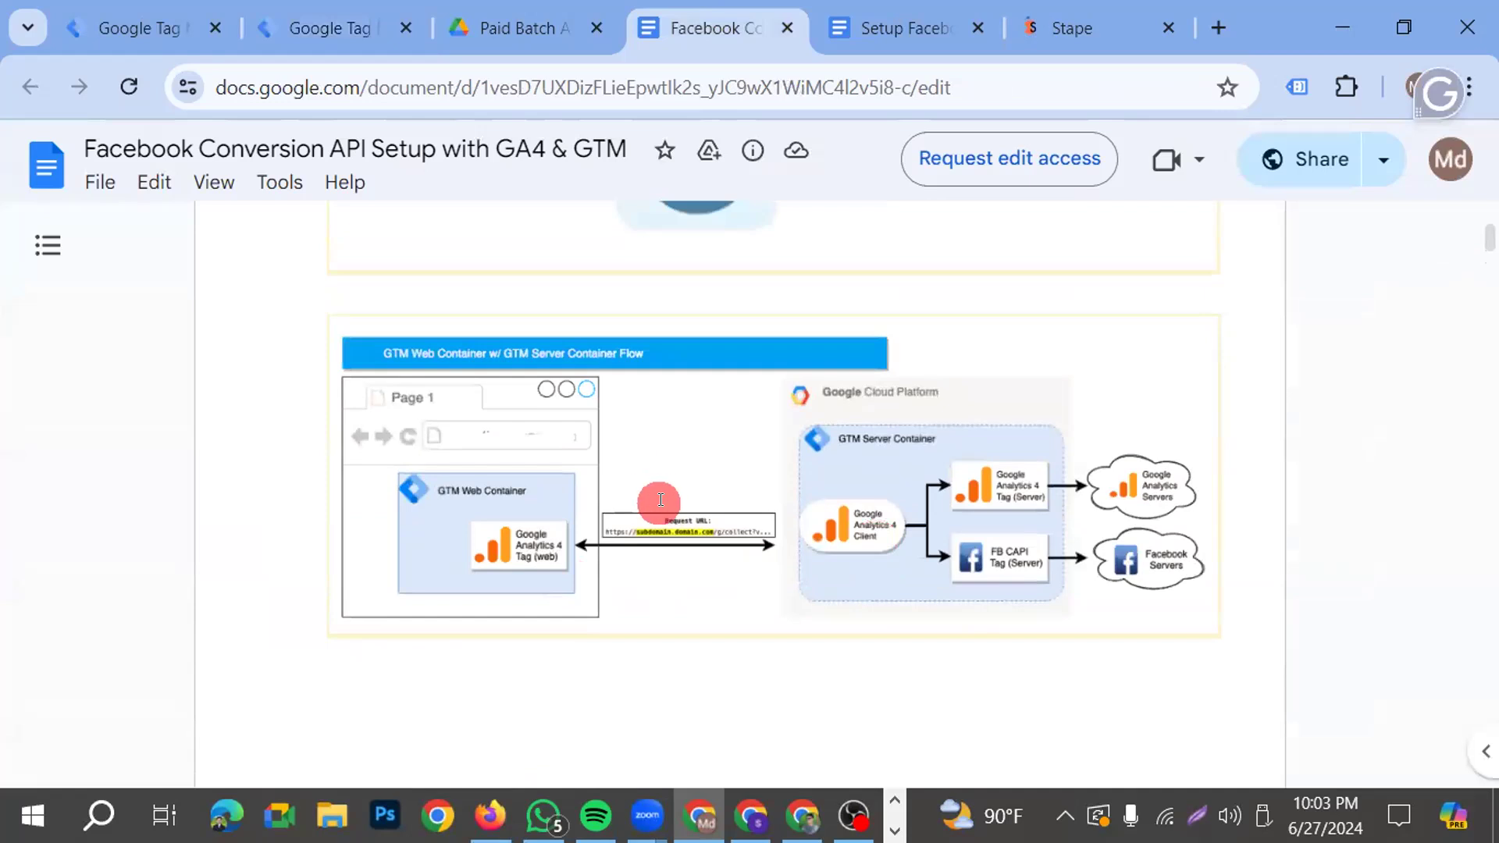
{"action": "scroll", "coordinate": [795, 640], "scroll_direction": "up", "scroll_amount": 5}
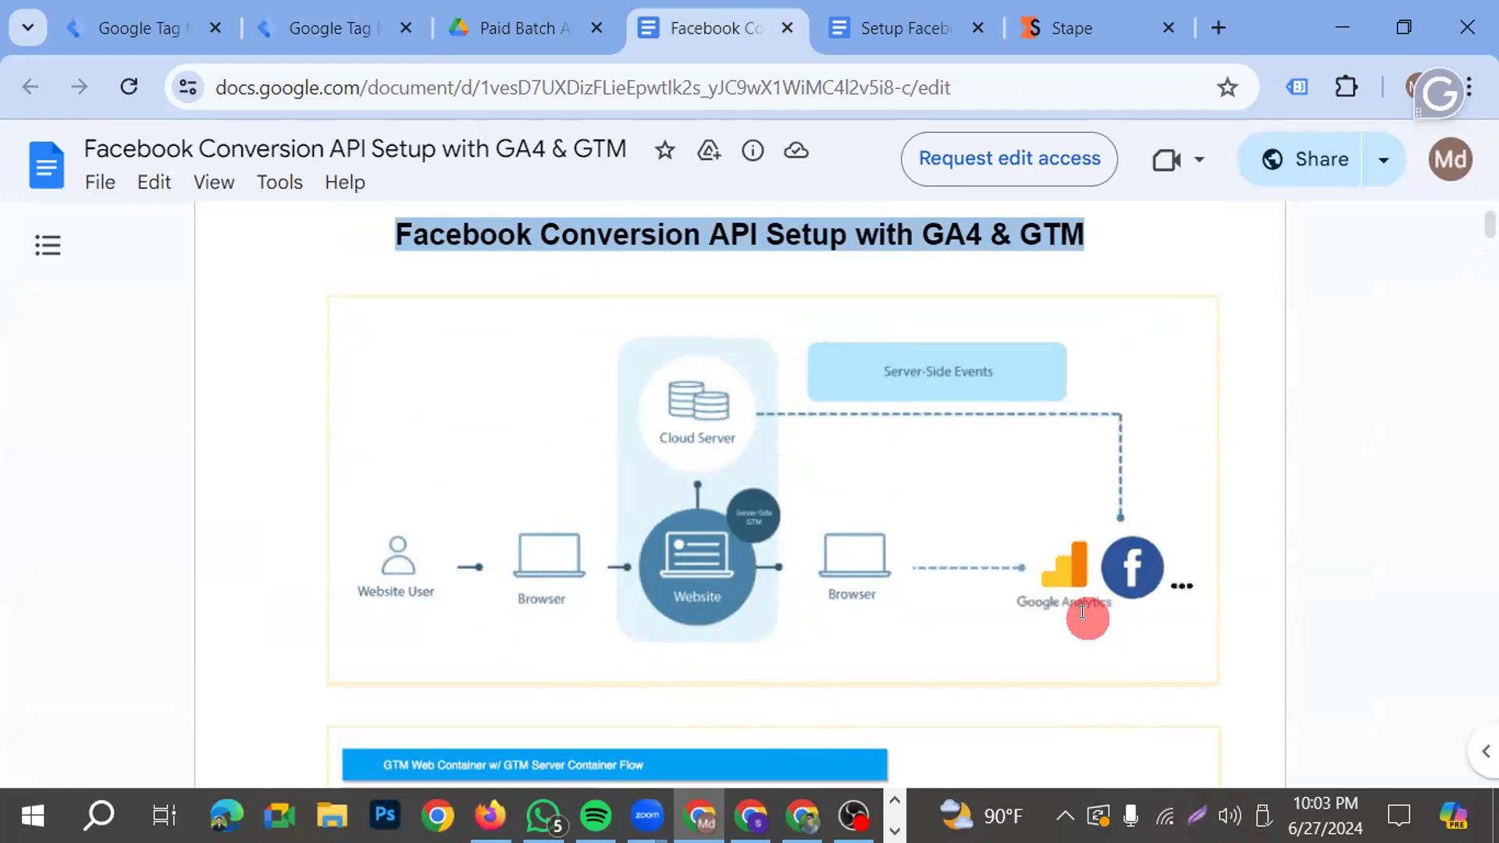
Find the page view event's parameters in the "Setup Facebook CAPI & GA4 Server-side Tracking" document and highlight event_id
{"action": "left_click", "coordinate": [892, 15]}
{"action": "scroll", "coordinate": [947, 542], "scroll_direction": "down", "scroll_amount": 2}
{"action": "scroll", "coordinate": [1009, 587], "scroll_direction": "down", "scroll_amount": 2}
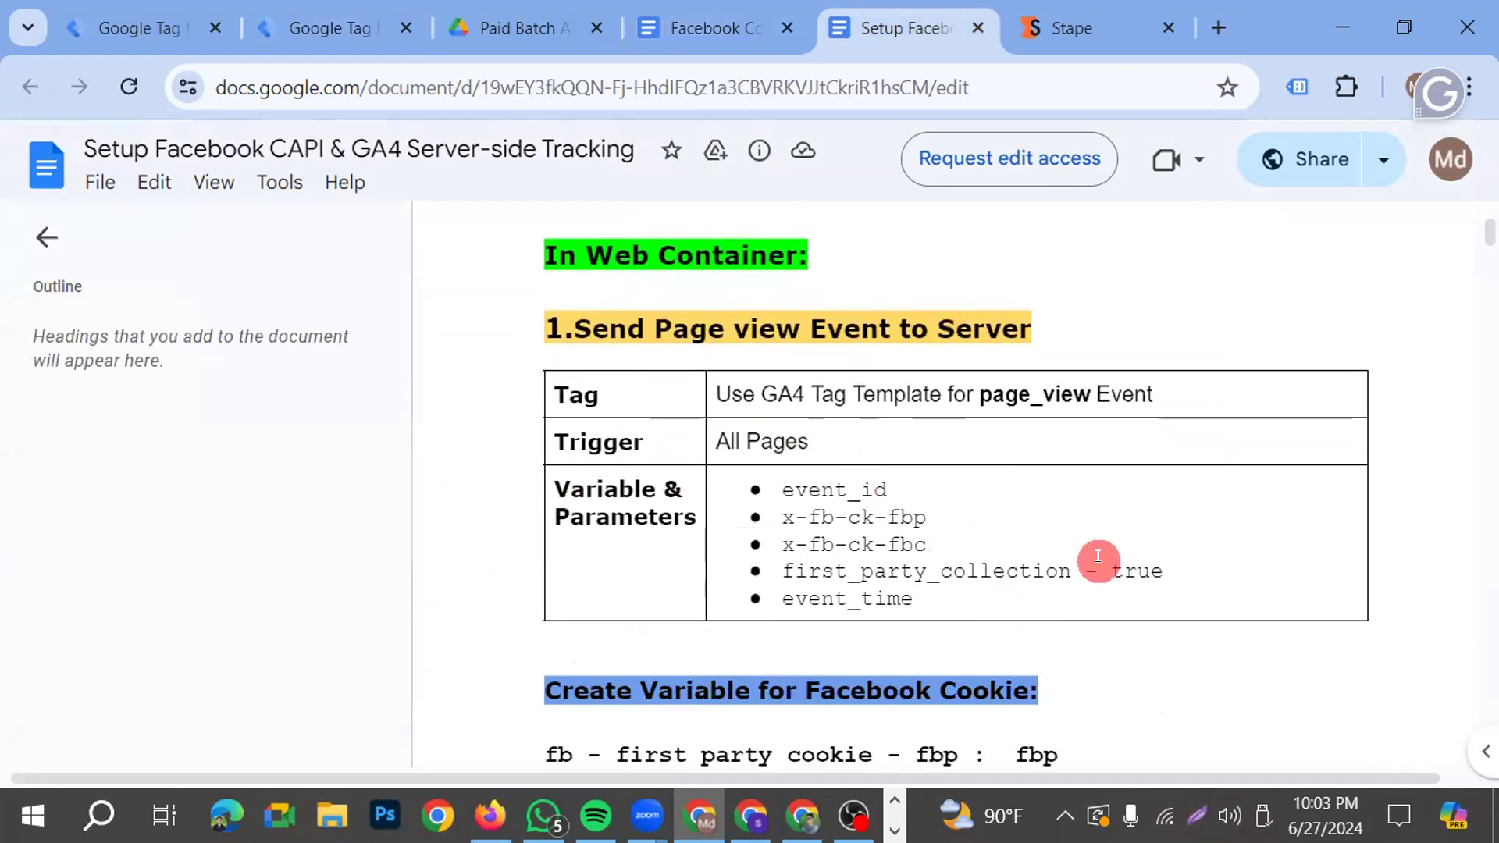
{"action": "left_click_drag", "start_coordinate": [927, 485], "coordinate": [781, 473]}
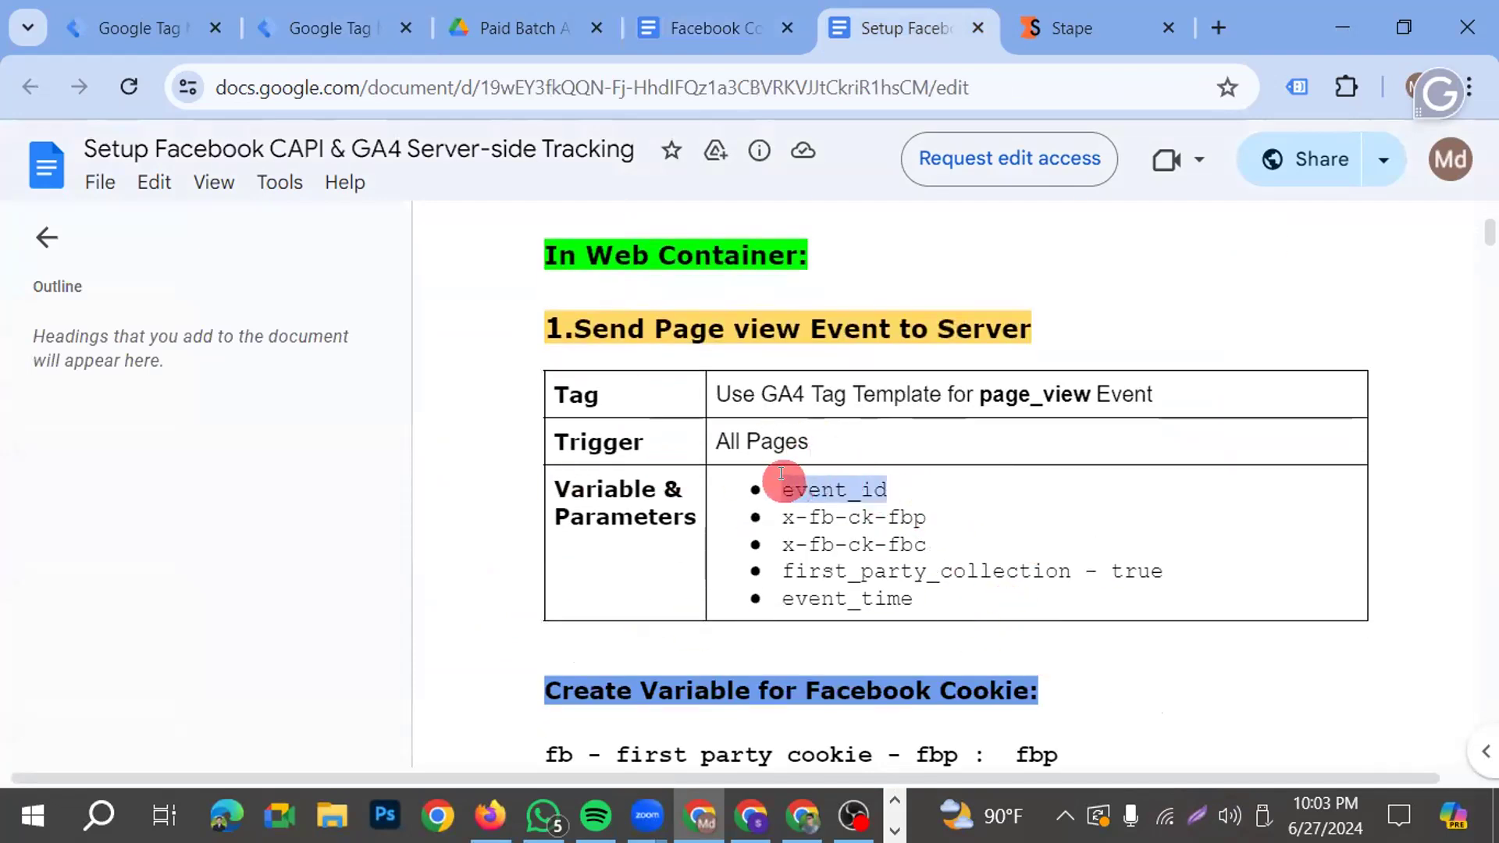
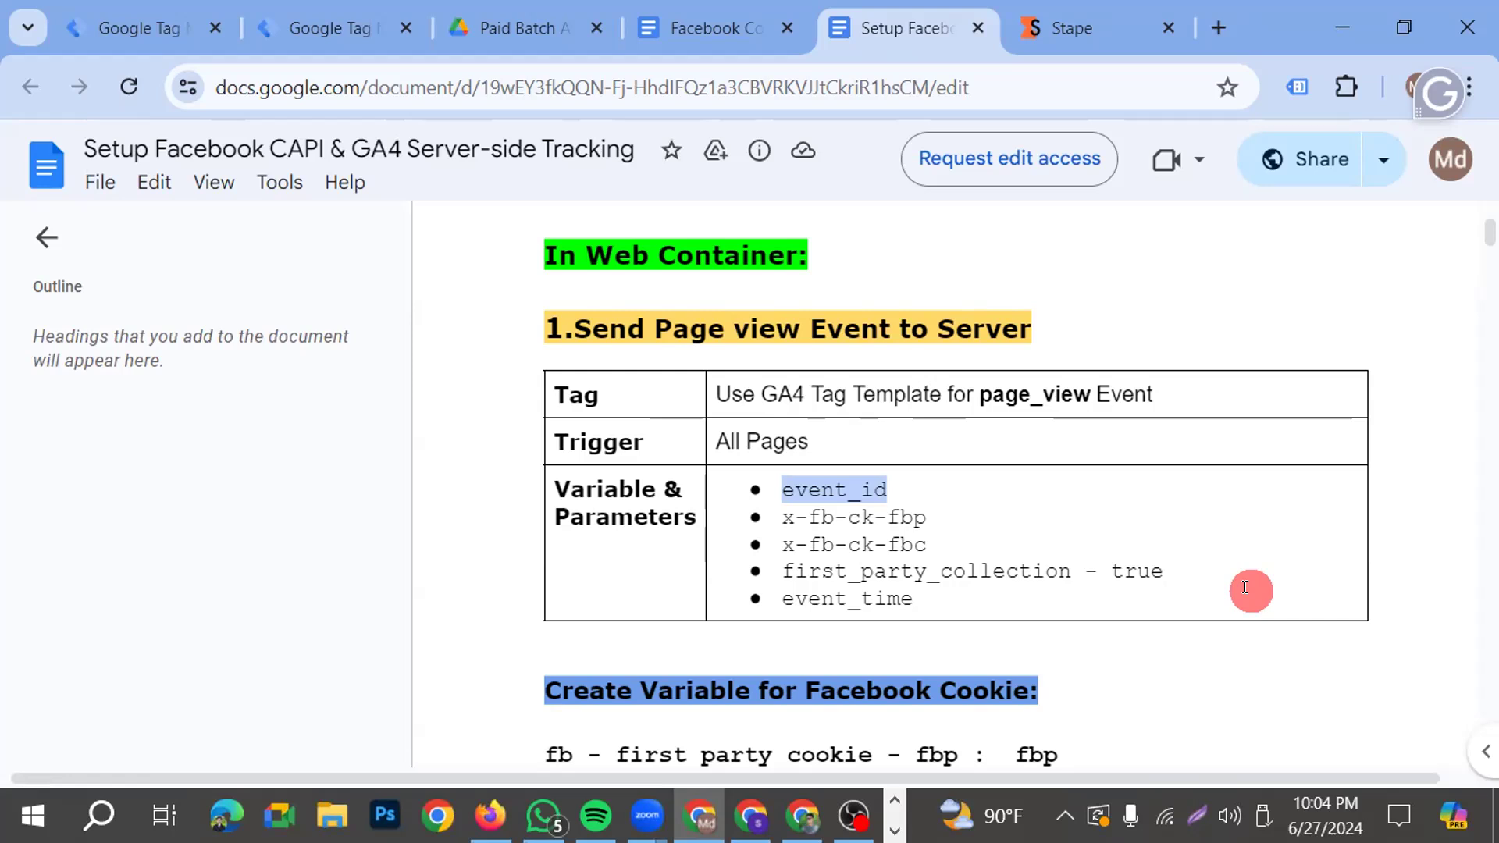
Open the shop website dev-dmshopbatch19.pantheonsite.io in a new tab and look through its home page
{"action": "left_click", "coordinate": [1214, 22]}
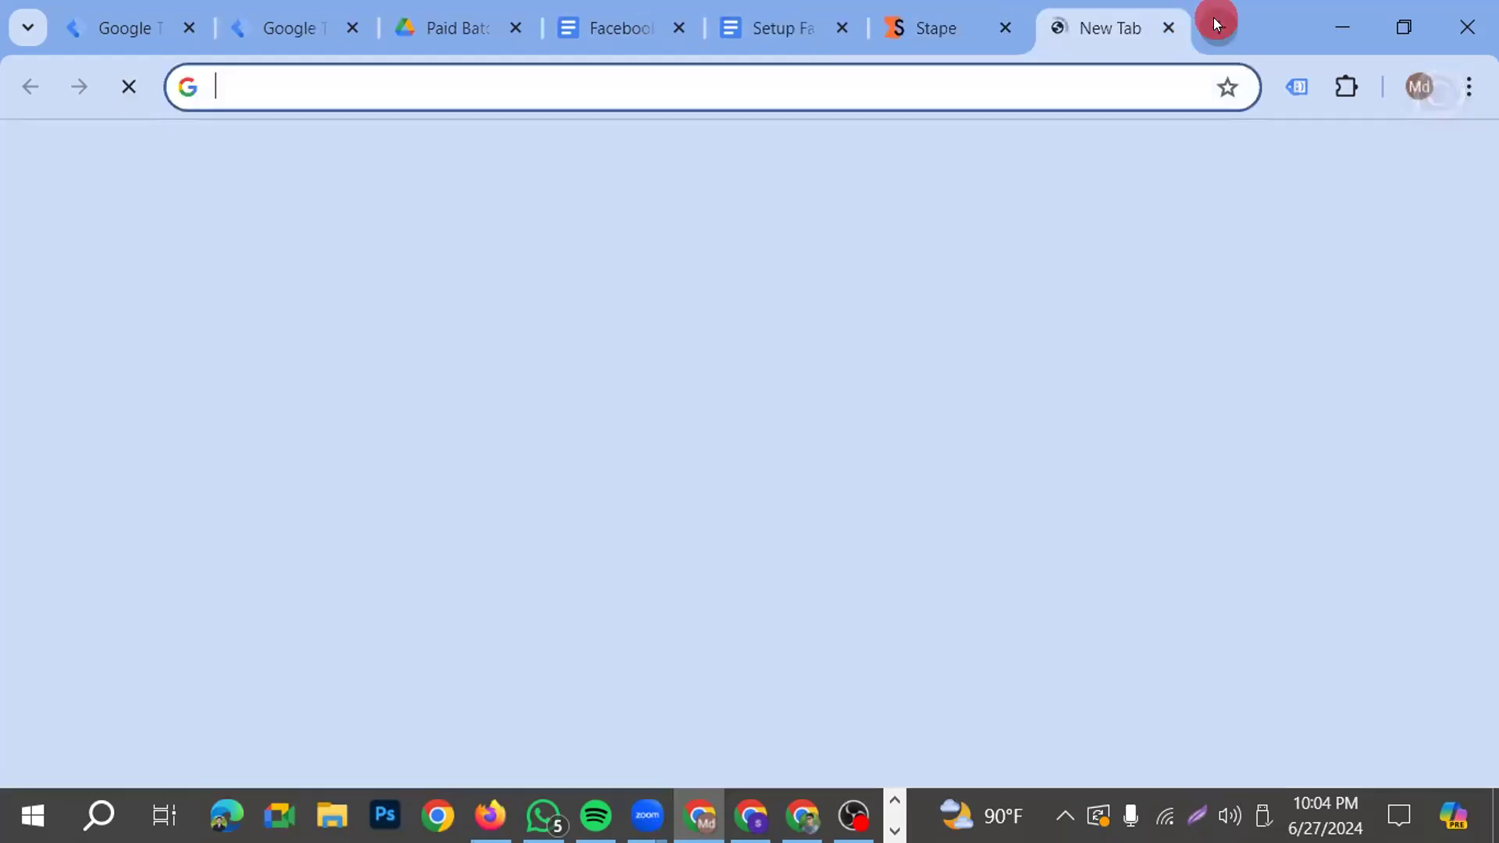
{"action": "type", "text": "d"}
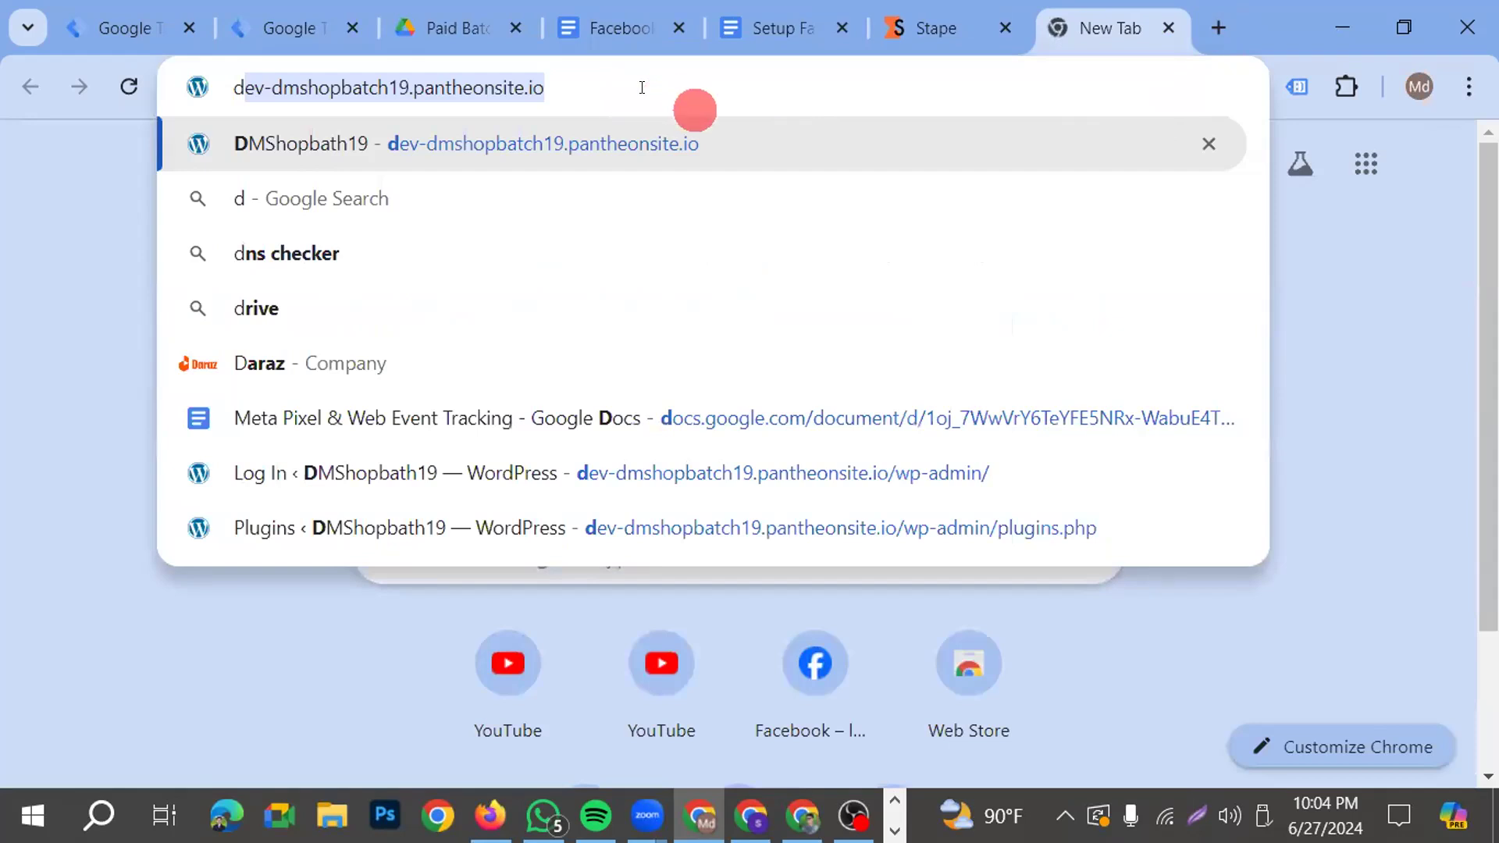
{"action": "key", "text": "Return"}
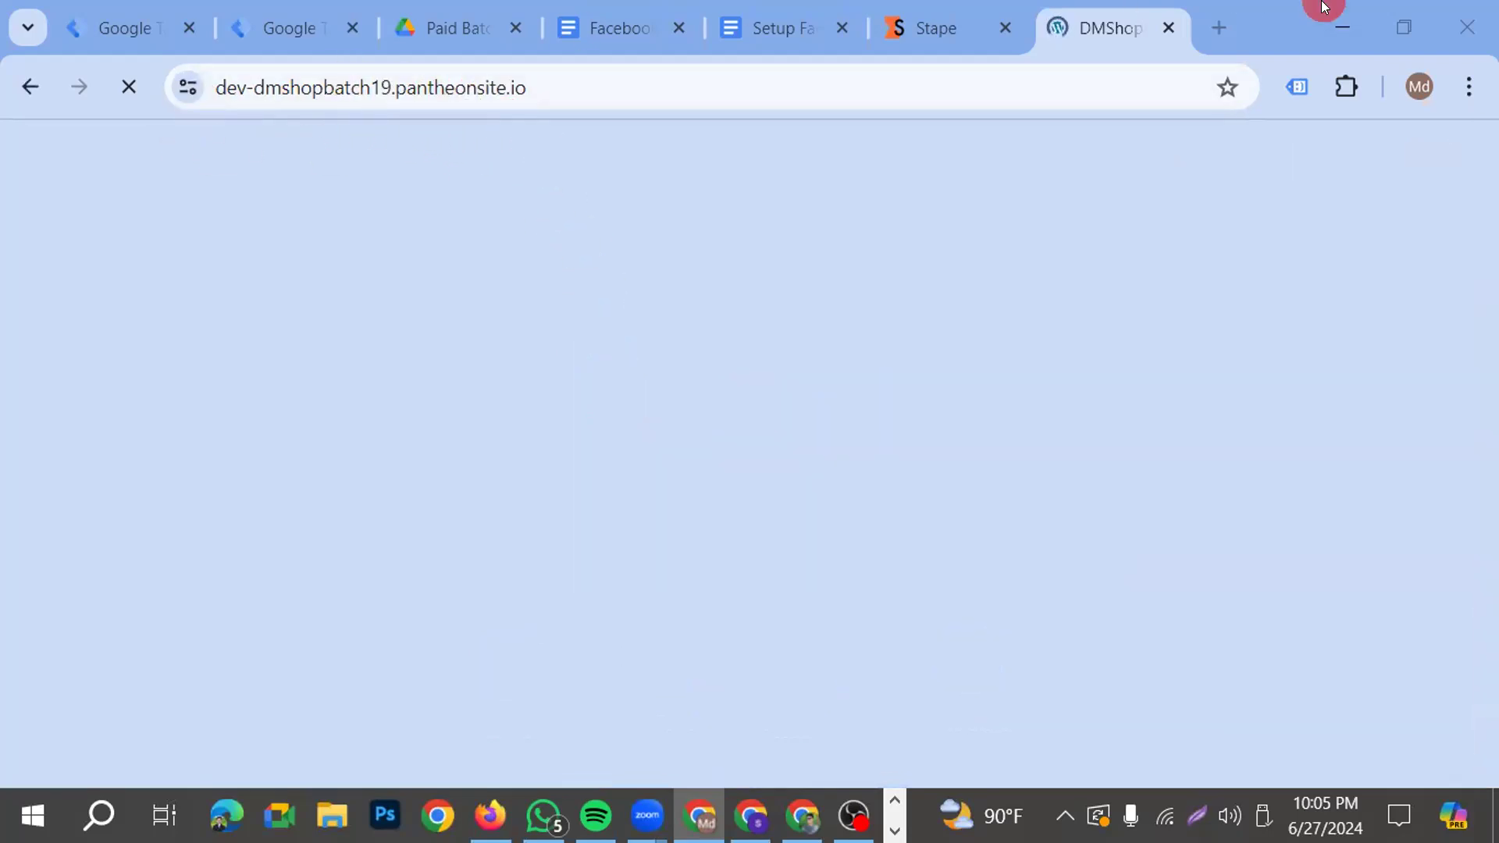
{"action": "left_click_drag", "start_coordinate": [542, 93], "coordinate": [411, 95]}
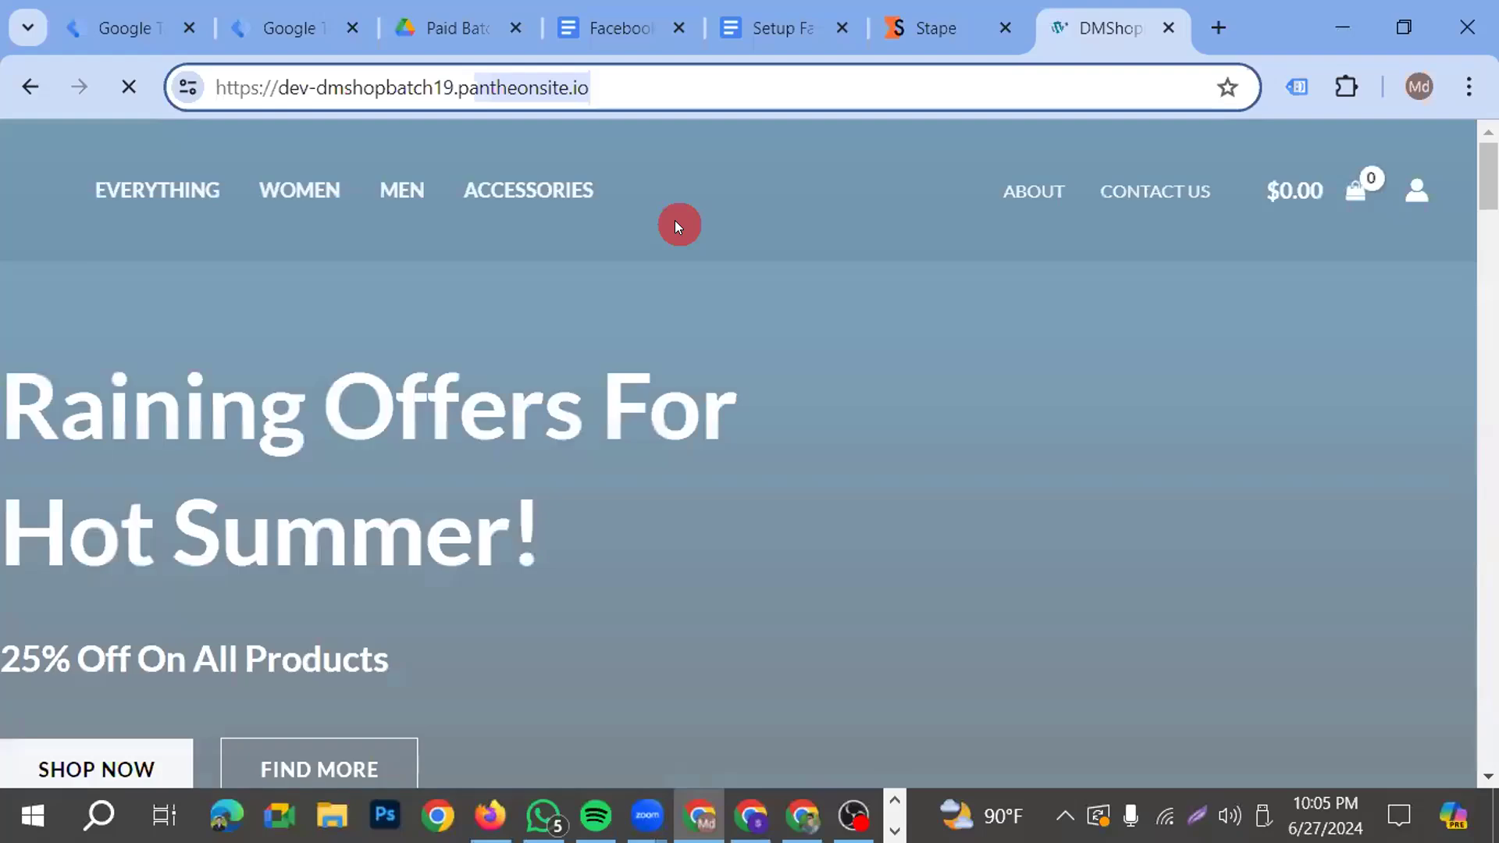
{"action": "scroll", "coordinate": [781, 164], "scroll_direction": "down", "scroll_amount": 6}
{"action": "scroll", "coordinate": [798, 203], "scroll_direction": "down", "scroll_amount": 15}
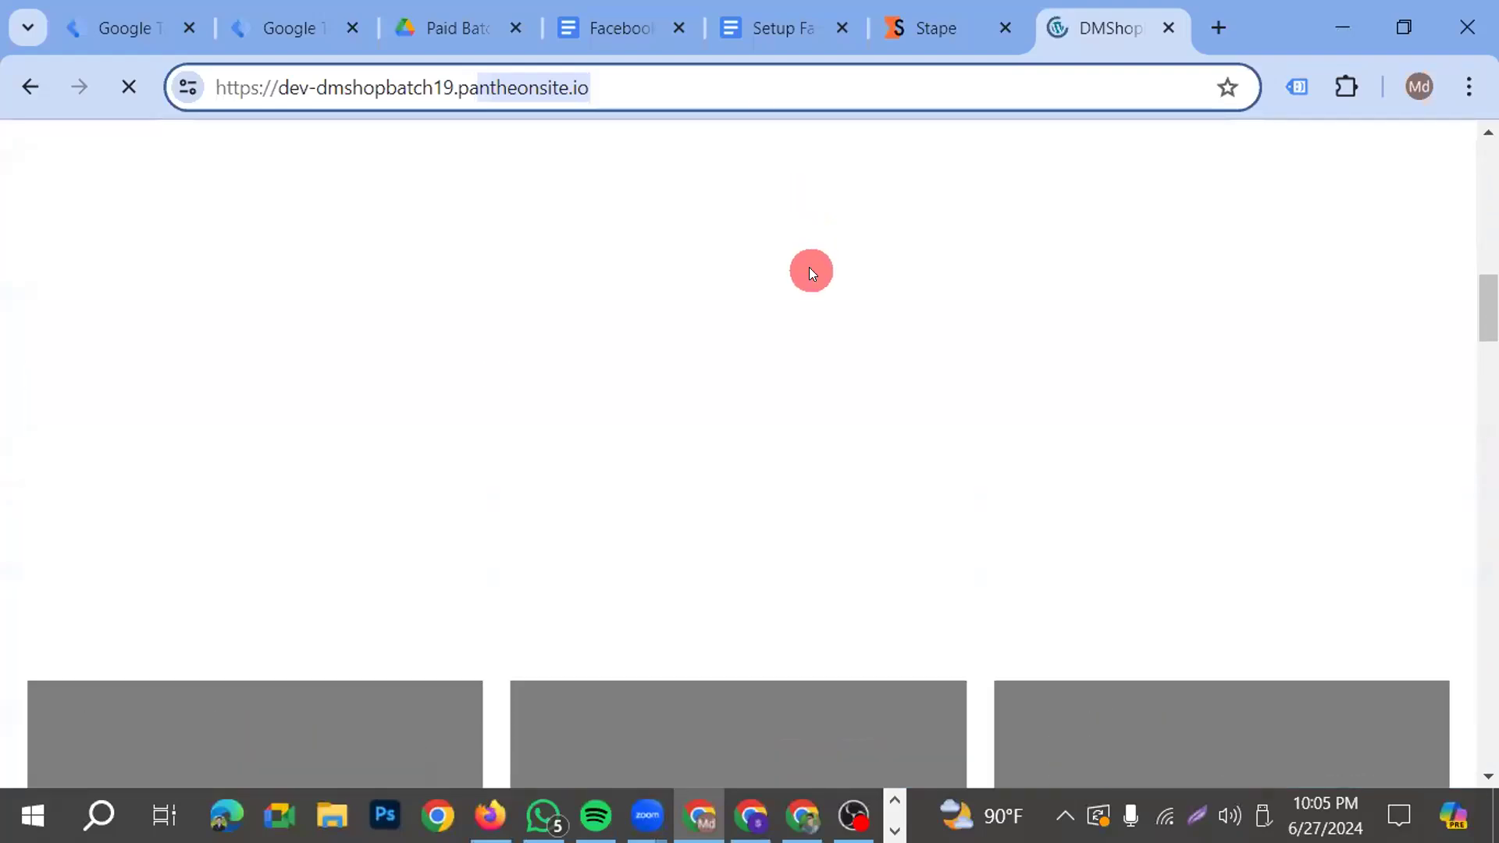
{"action": "scroll", "coordinate": [780, 234], "scroll_direction": "down", "scroll_amount": 8}
{"action": "scroll", "coordinate": [864, 182], "scroll_direction": "up", "scroll_amount": 15}
{"action": "scroll", "coordinate": [919, 222], "scroll_direction": "up", "scroll_amount": 10}
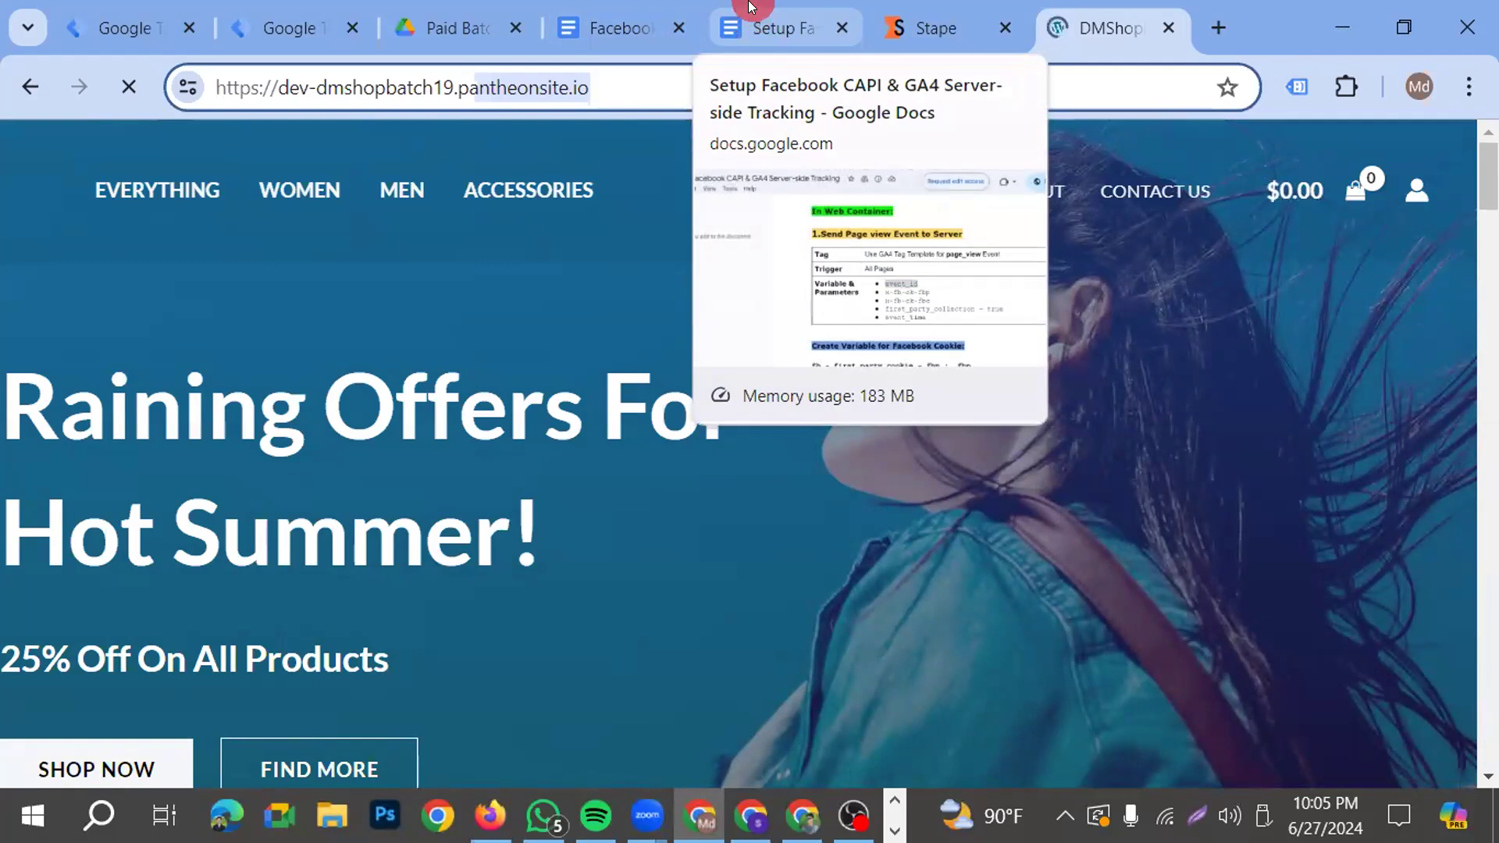
Switch back to the web container in Tag Manager, leave the published version's details, and close the shop website
{"action": "left_click", "coordinate": [321, 28]}
{"action": "left_click", "coordinate": [830, 484]}
{"action": "left_click", "coordinate": [200, 159]}
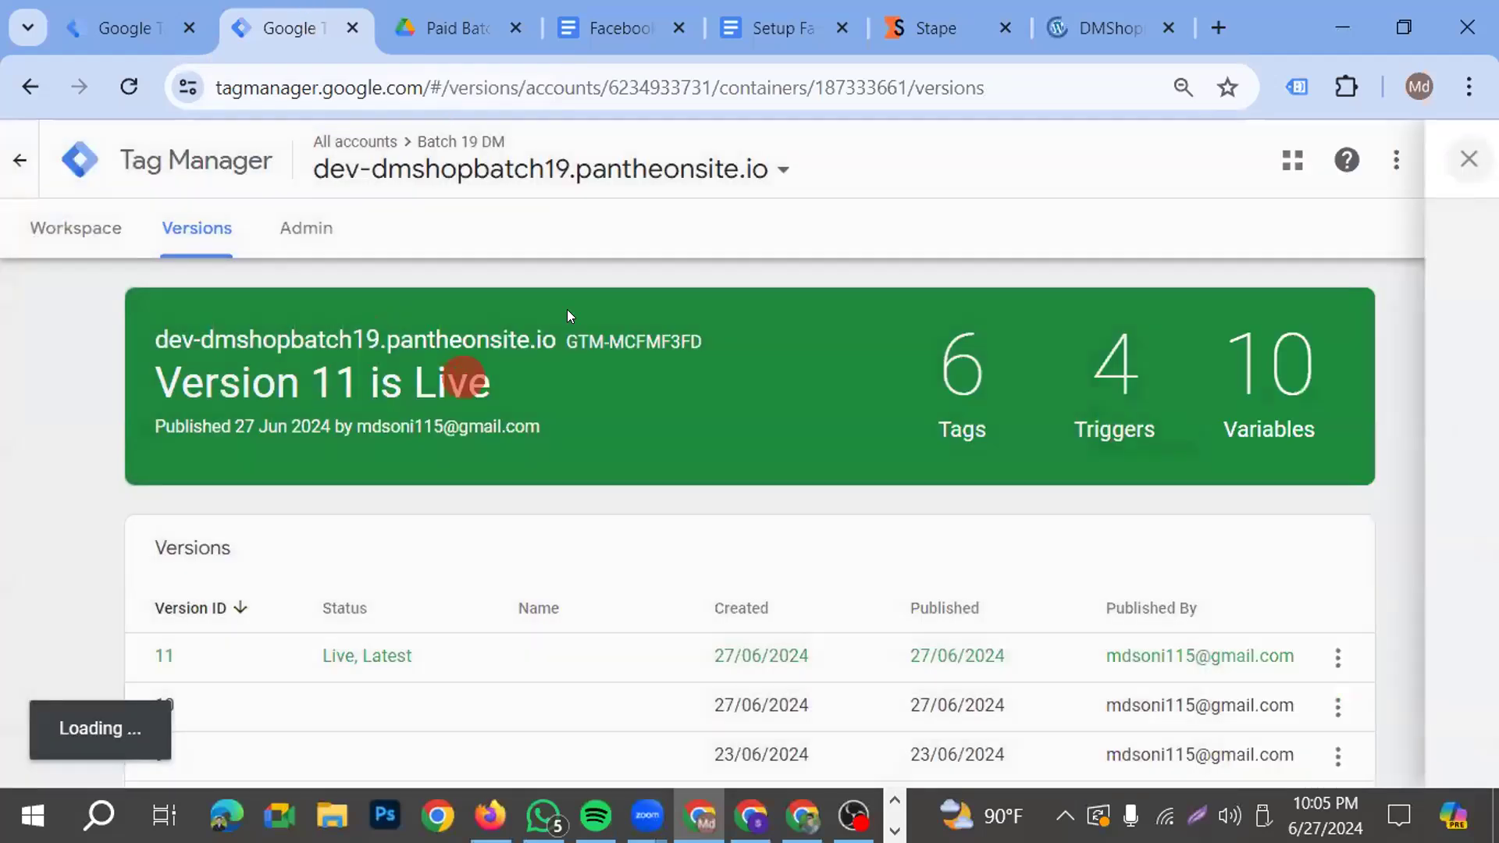
{"action": "left_click", "coordinate": [81, 233]}
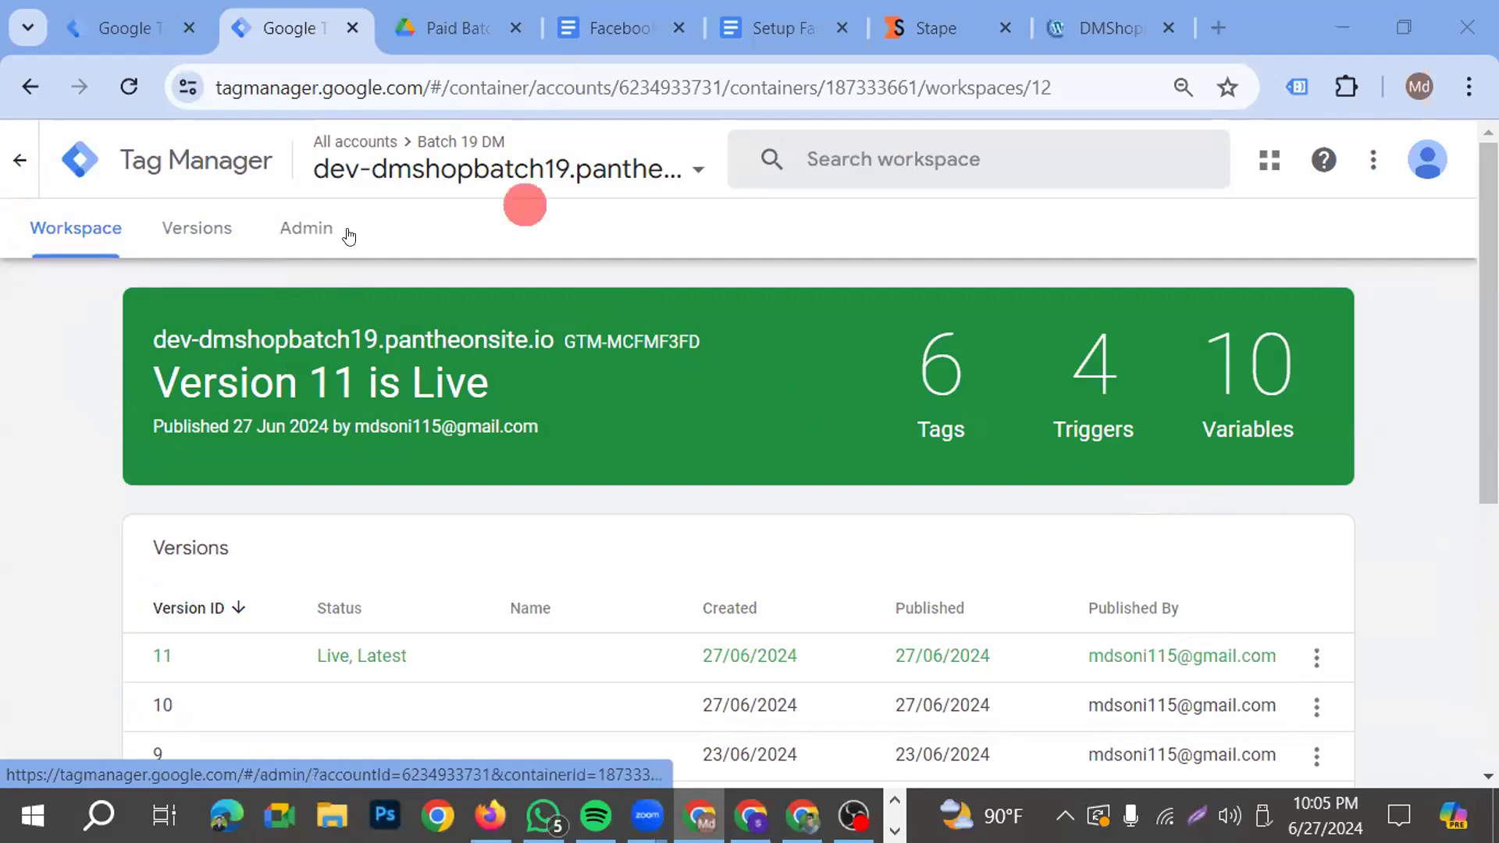
{"action": "left_click", "coordinate": [1166, 27]}
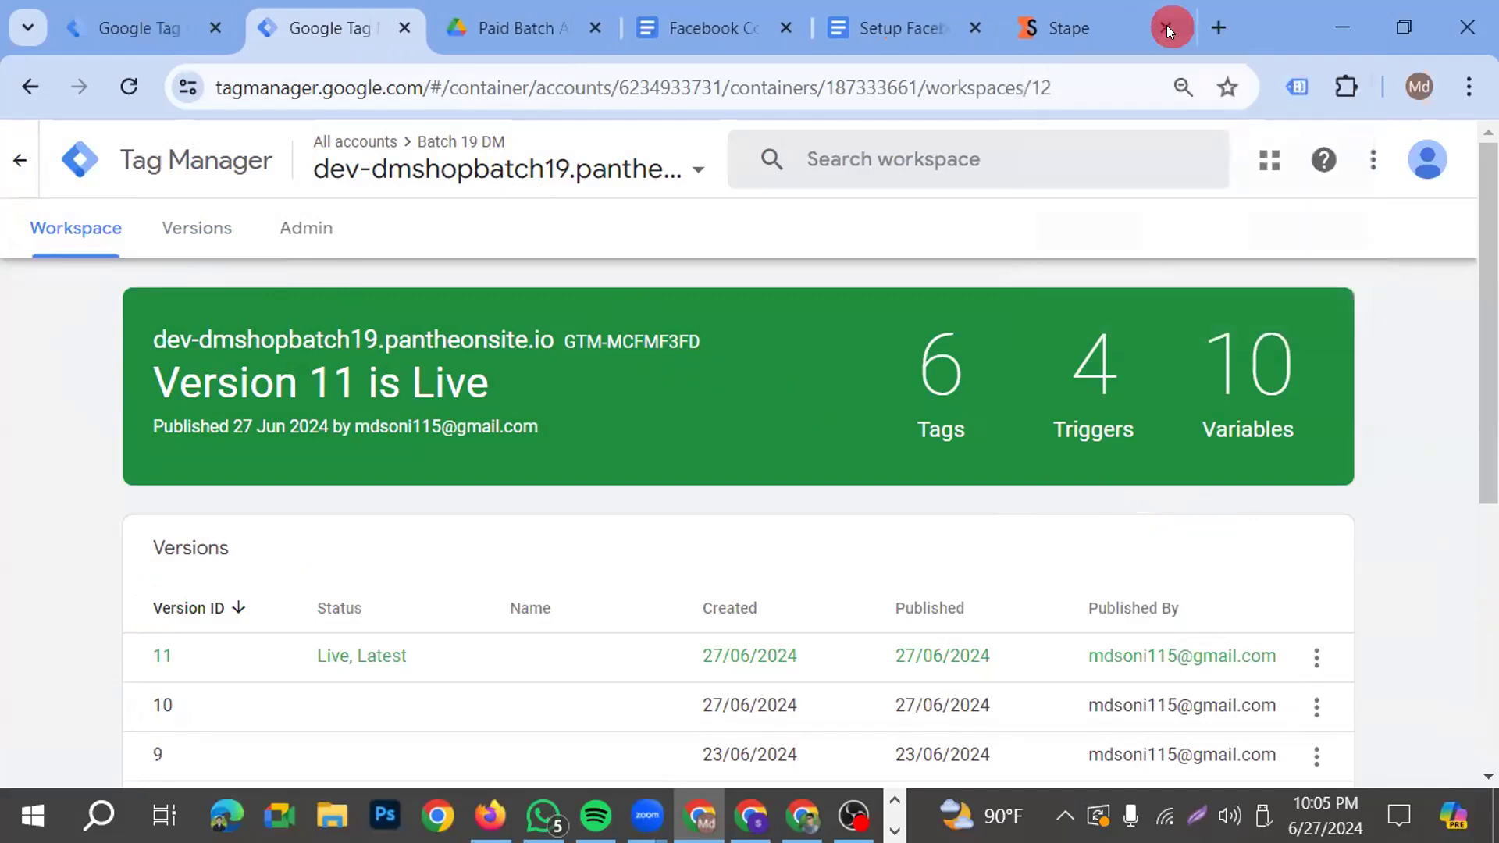
Reopen the Batch 19 DM web container's workspace from the list of all accounts
{"action": "left_click", "coordinate": [66, 231]}
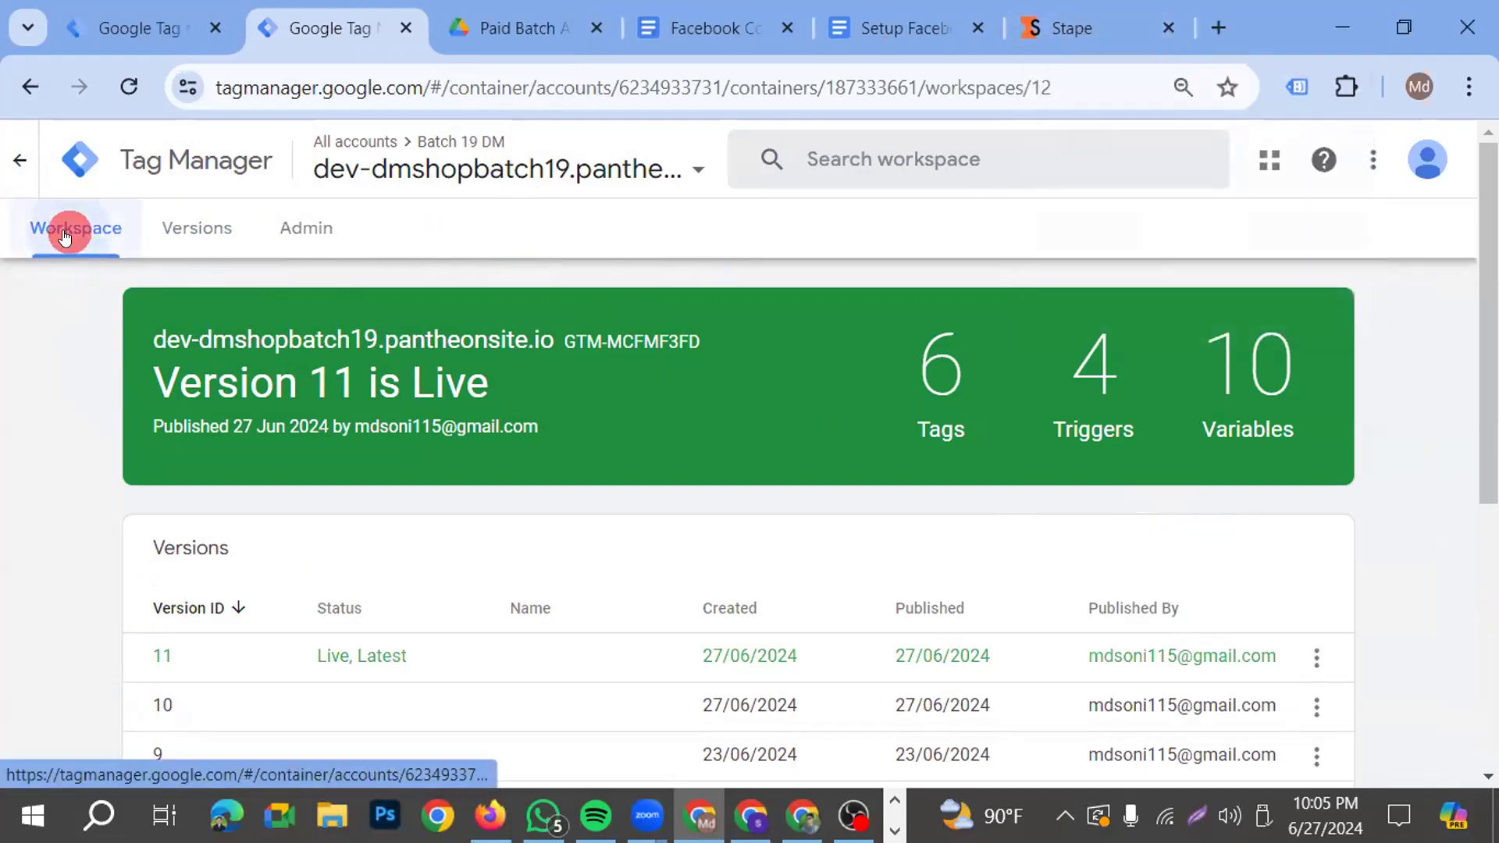
{"action": "scroll", "coordinate": [341, 422], "scroll_direction": "down", "scroll_amount": 2}
{"action": "scroll", "coordinate": [350, 421], "scroll_direction": "up", "scroll_amount": 2}
{"action": "scroll", "coordinate": [349, 420], "scroll_direction": "up", "scroll_amount": 1}
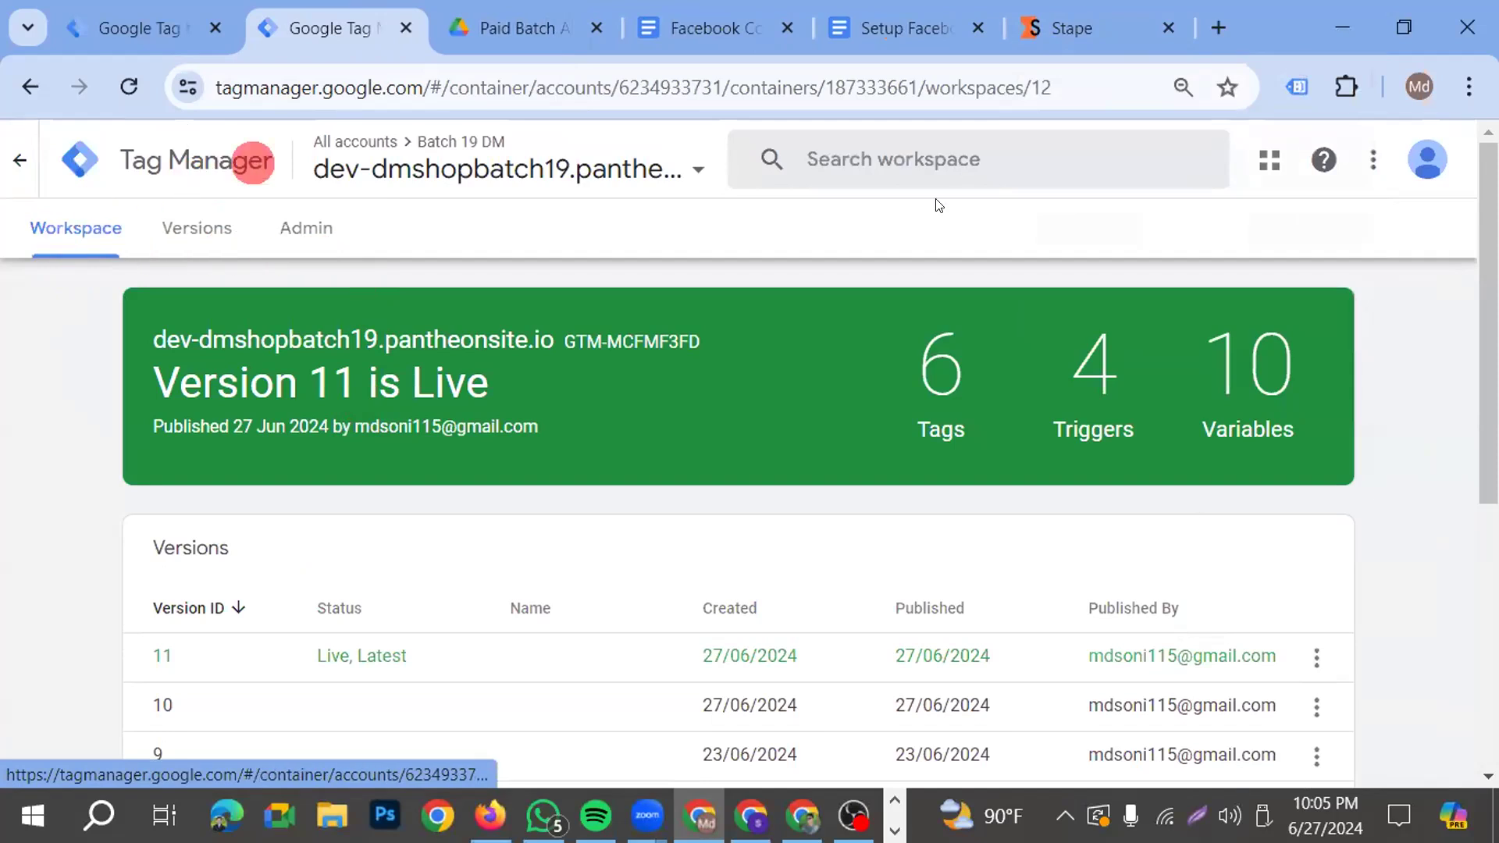
{"action": "left_click", "coordinate": [43, 236]}
{"action": "scroll", "coordinate": [192, 292], "scroll_direction": "down", "scroll_amount": 2}
{"action": "scroll", "coordinate": [198, 317], "scroll_direction": "up", "scroll_amount": 2}
{"action": "left_click", "coordinate": [19, 160]}
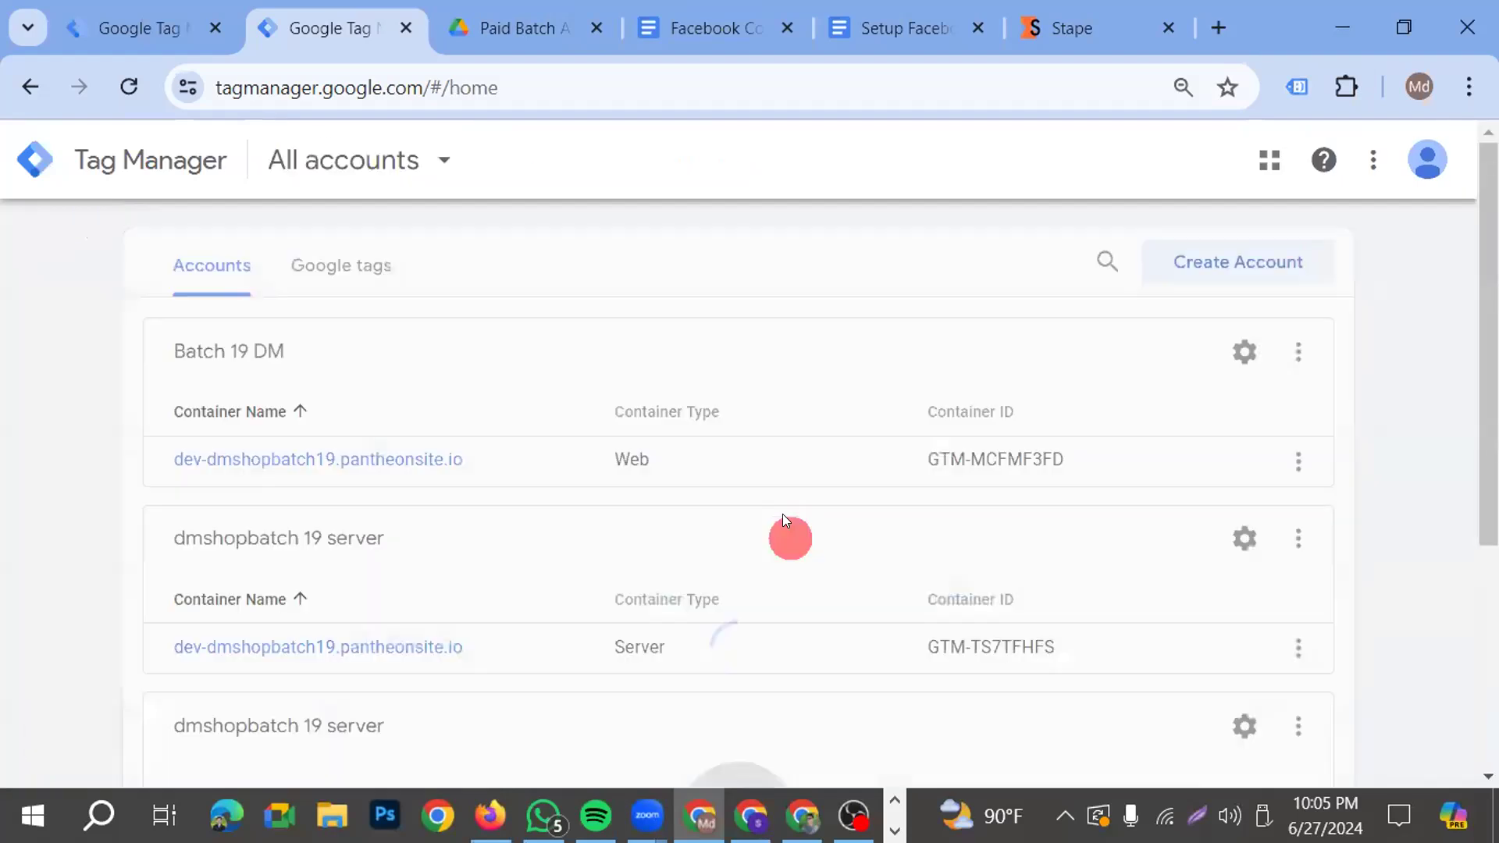
{"action": "left_click", "coordinate": [372, 483]}
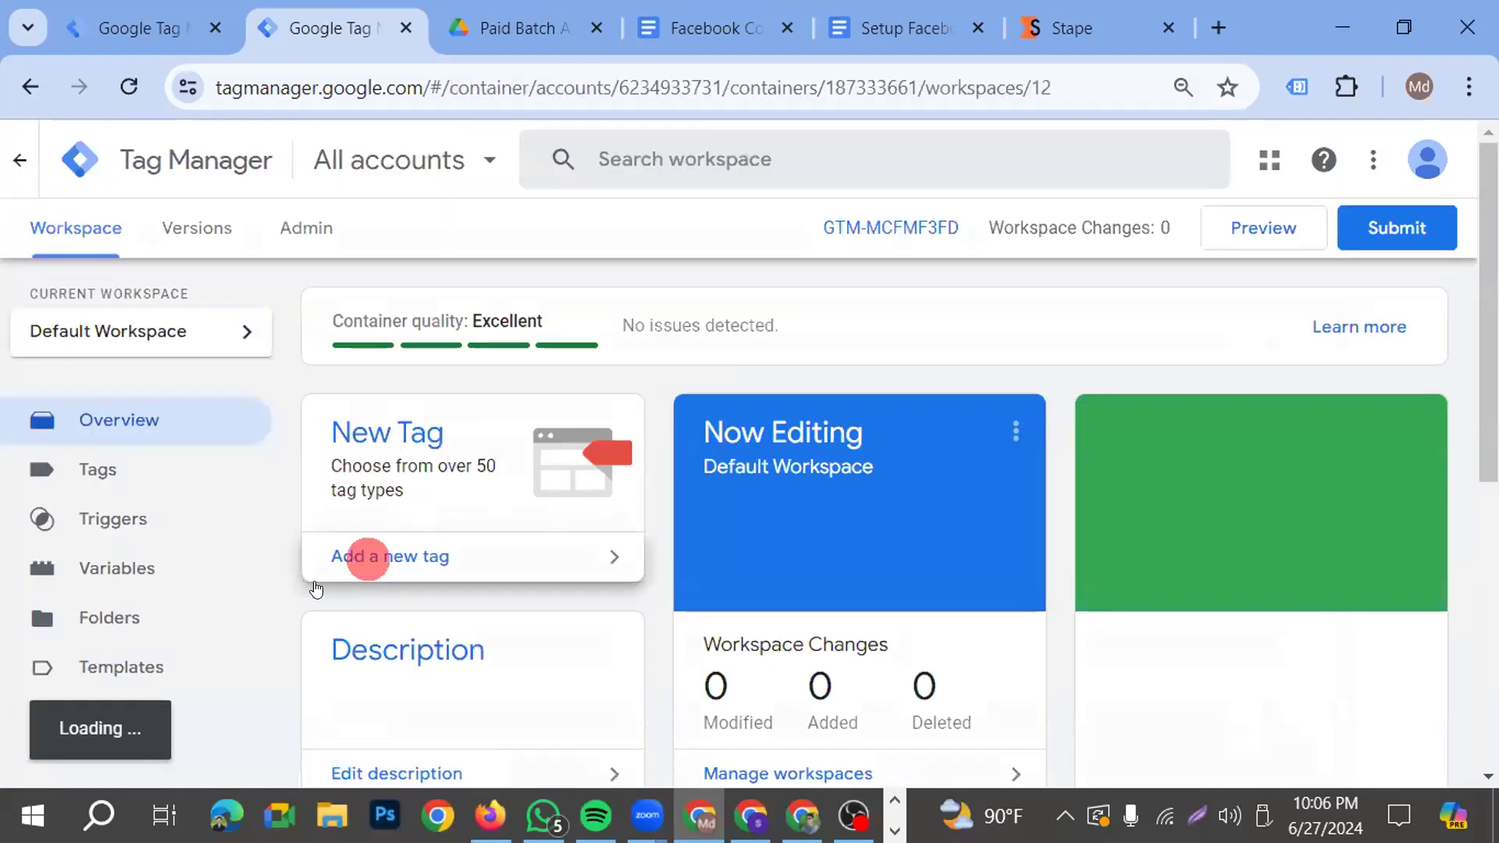
{"action": "left_click", "coordinate": [117, 571]}
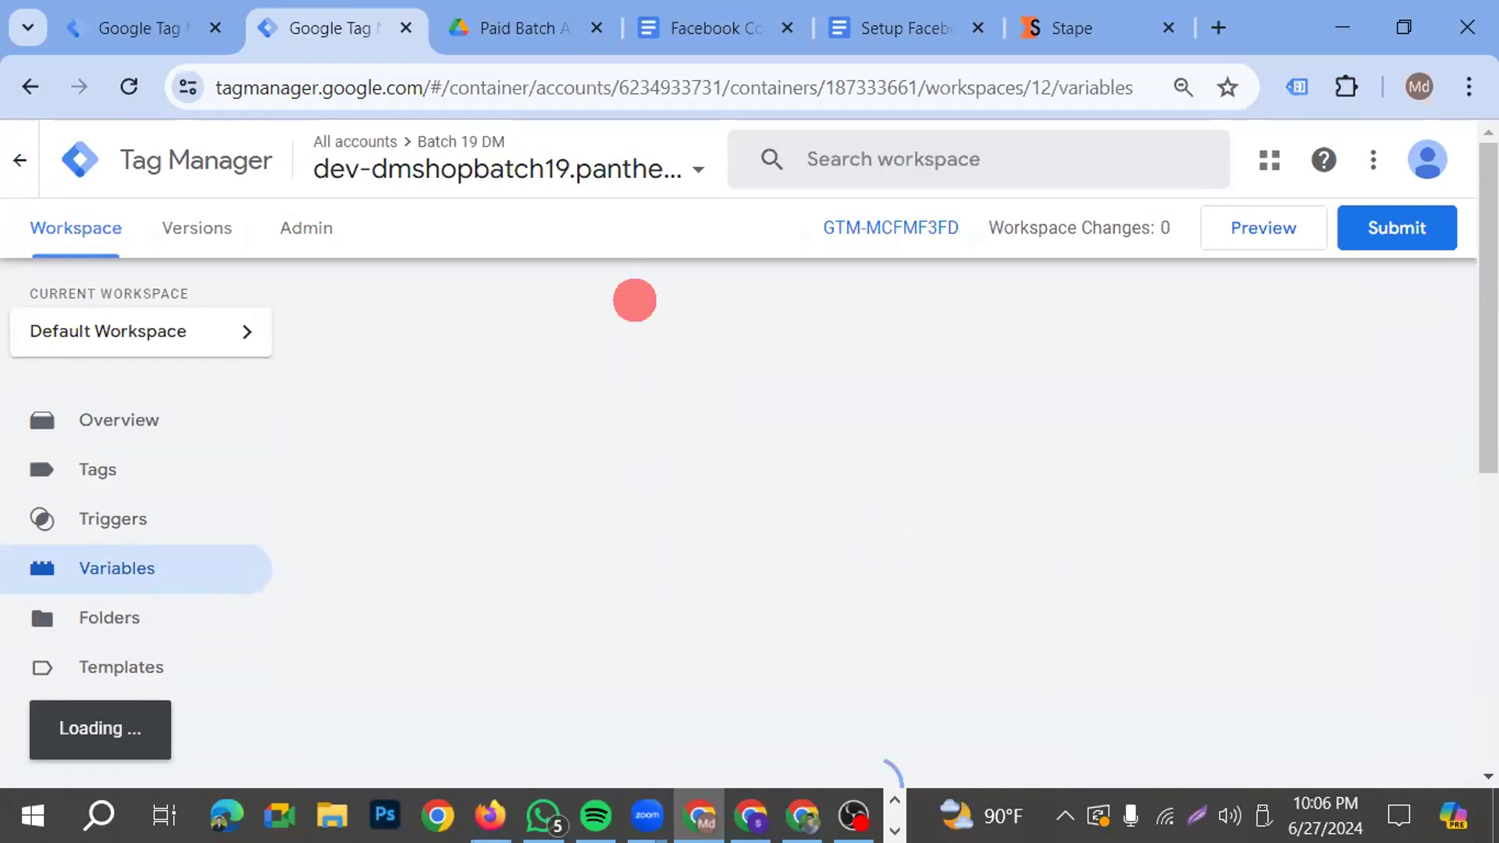
{"action": "scroll", "coordinate": [472, 571], "scroll_direction": "down", "scroll_amount": 3}
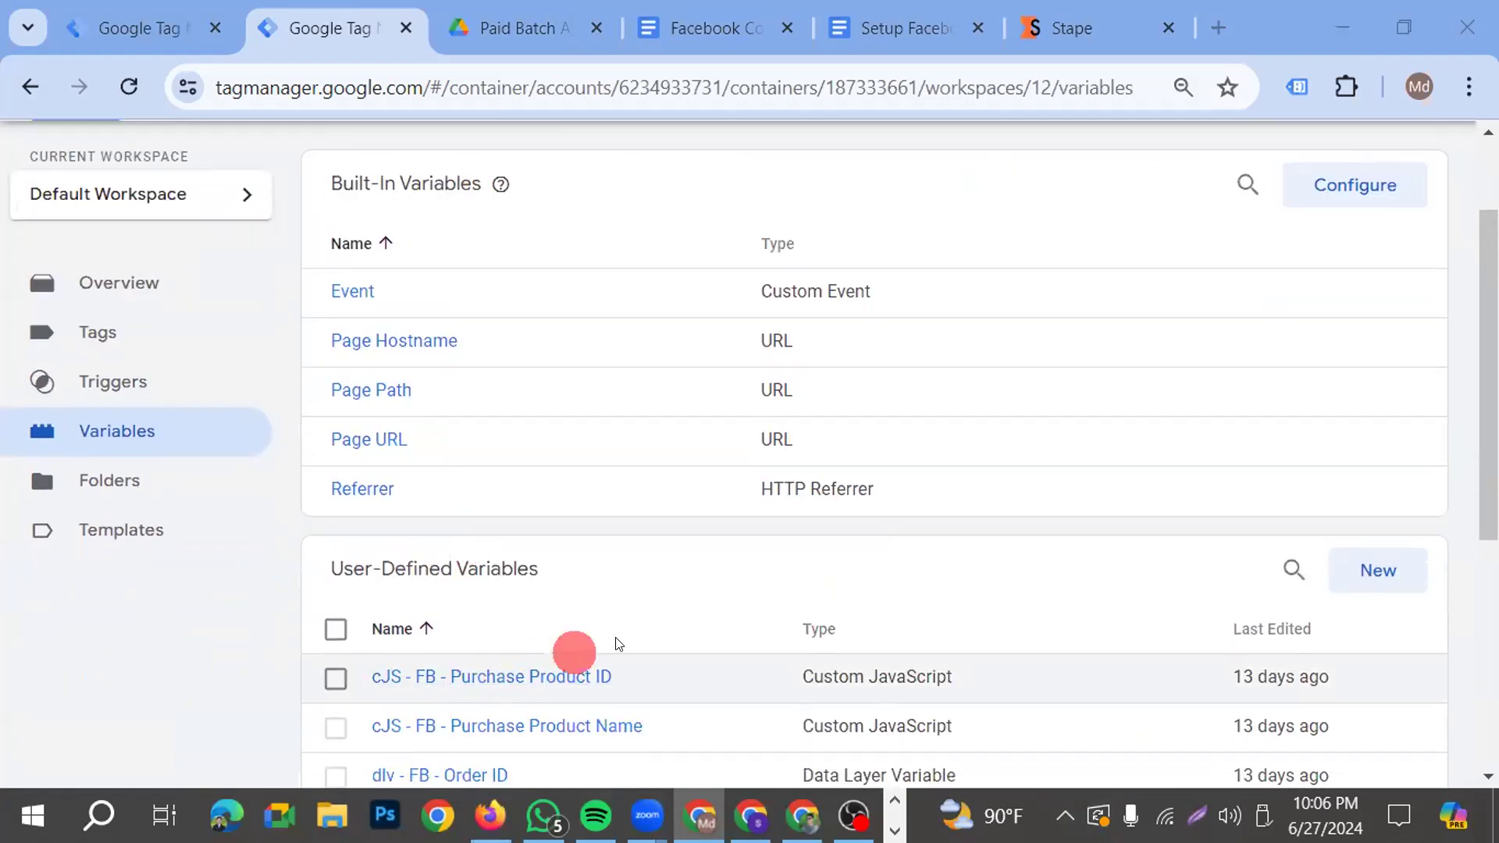
{"action": "scroll", "coordinate": [612, 642], "scroll_direction": "up", "scroll_amount": 3}
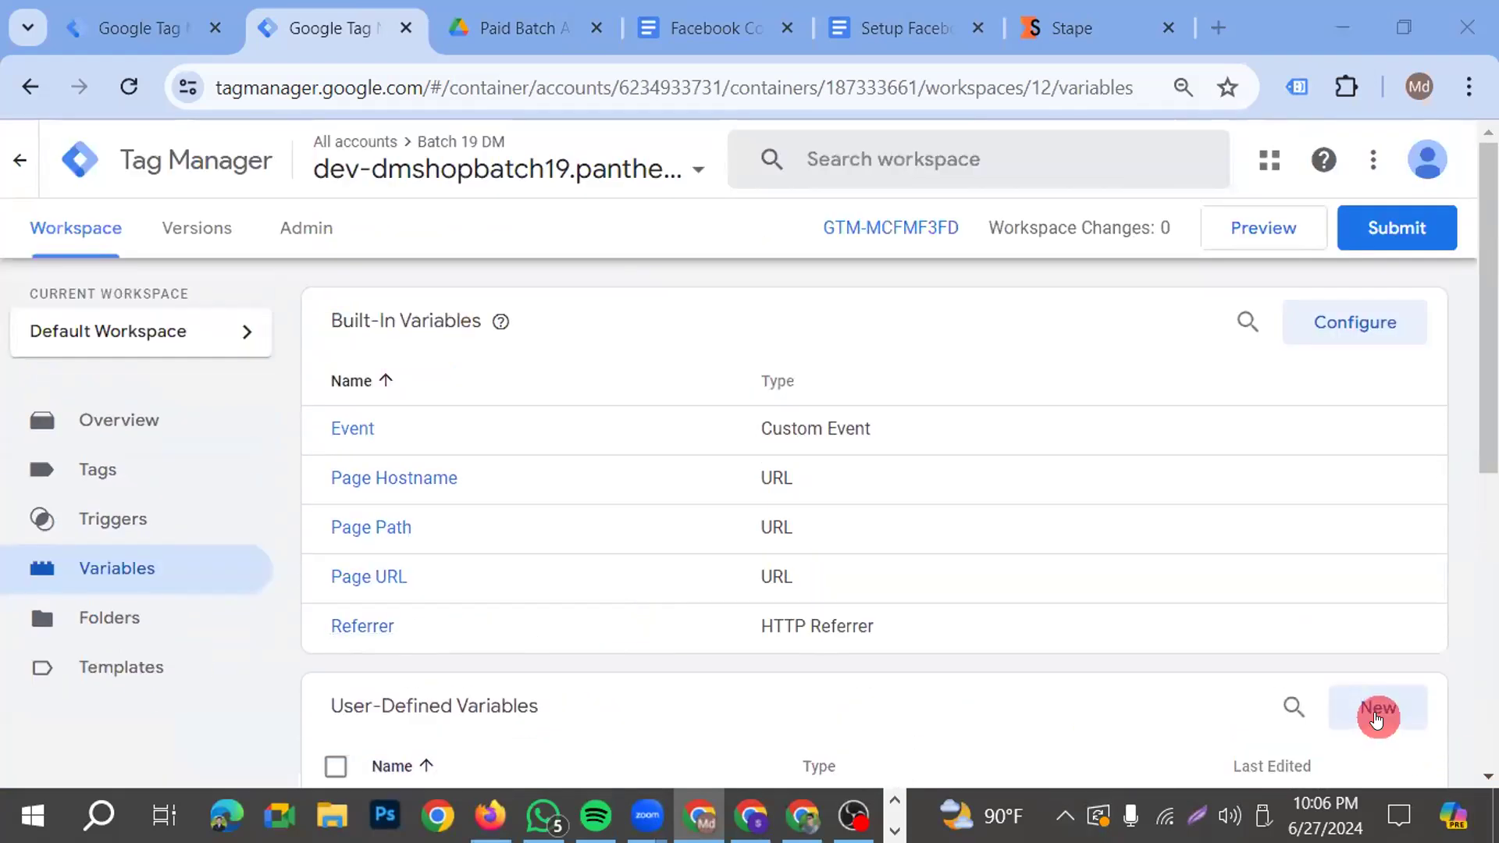
{"action": "left_click", "coordinate": [1377, 708]}
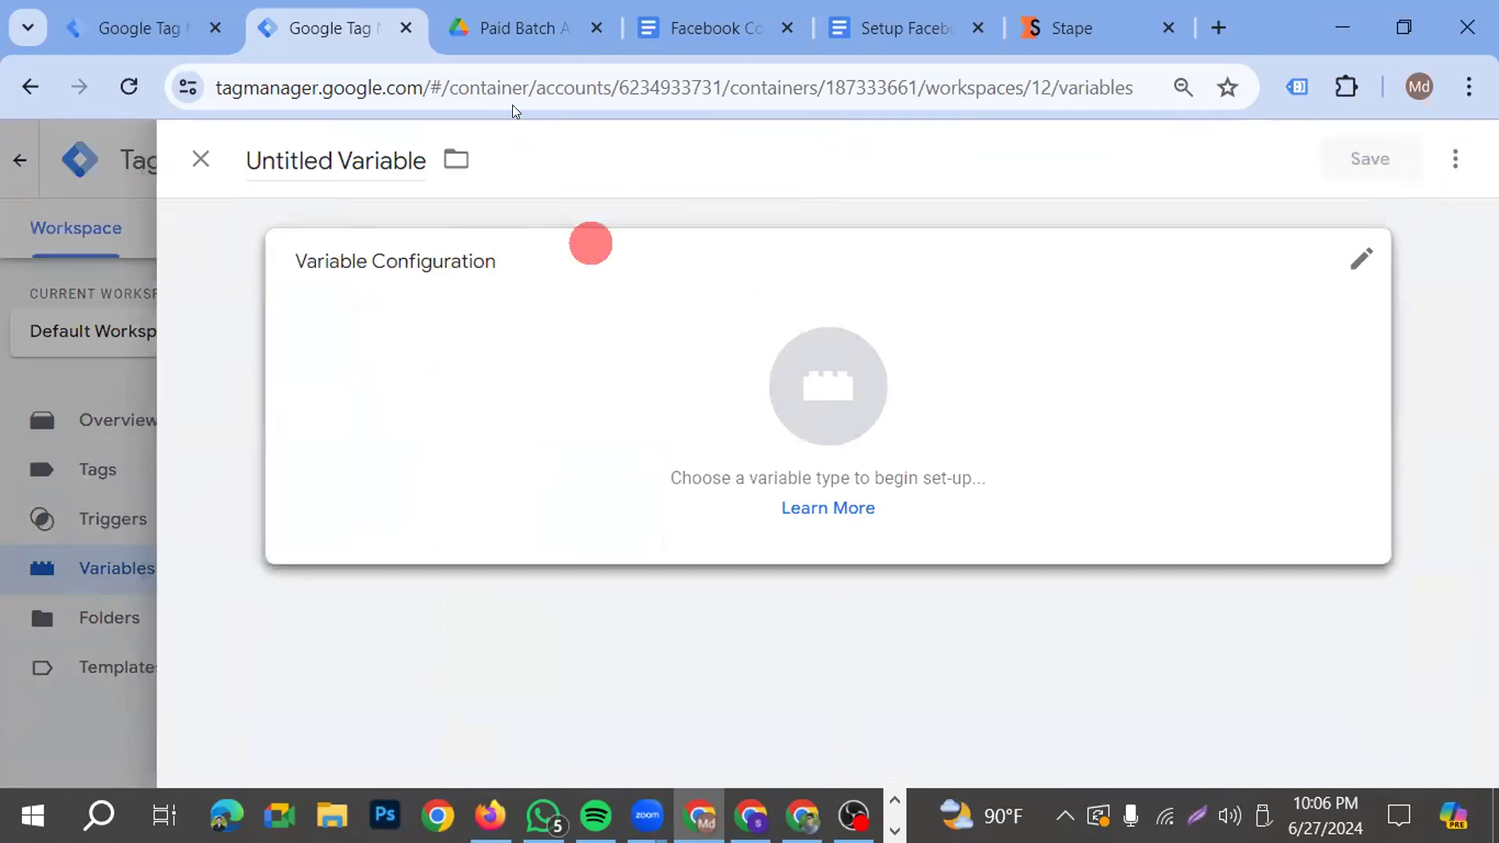
{"action": "left_click", "coordinate": [201, 159]}
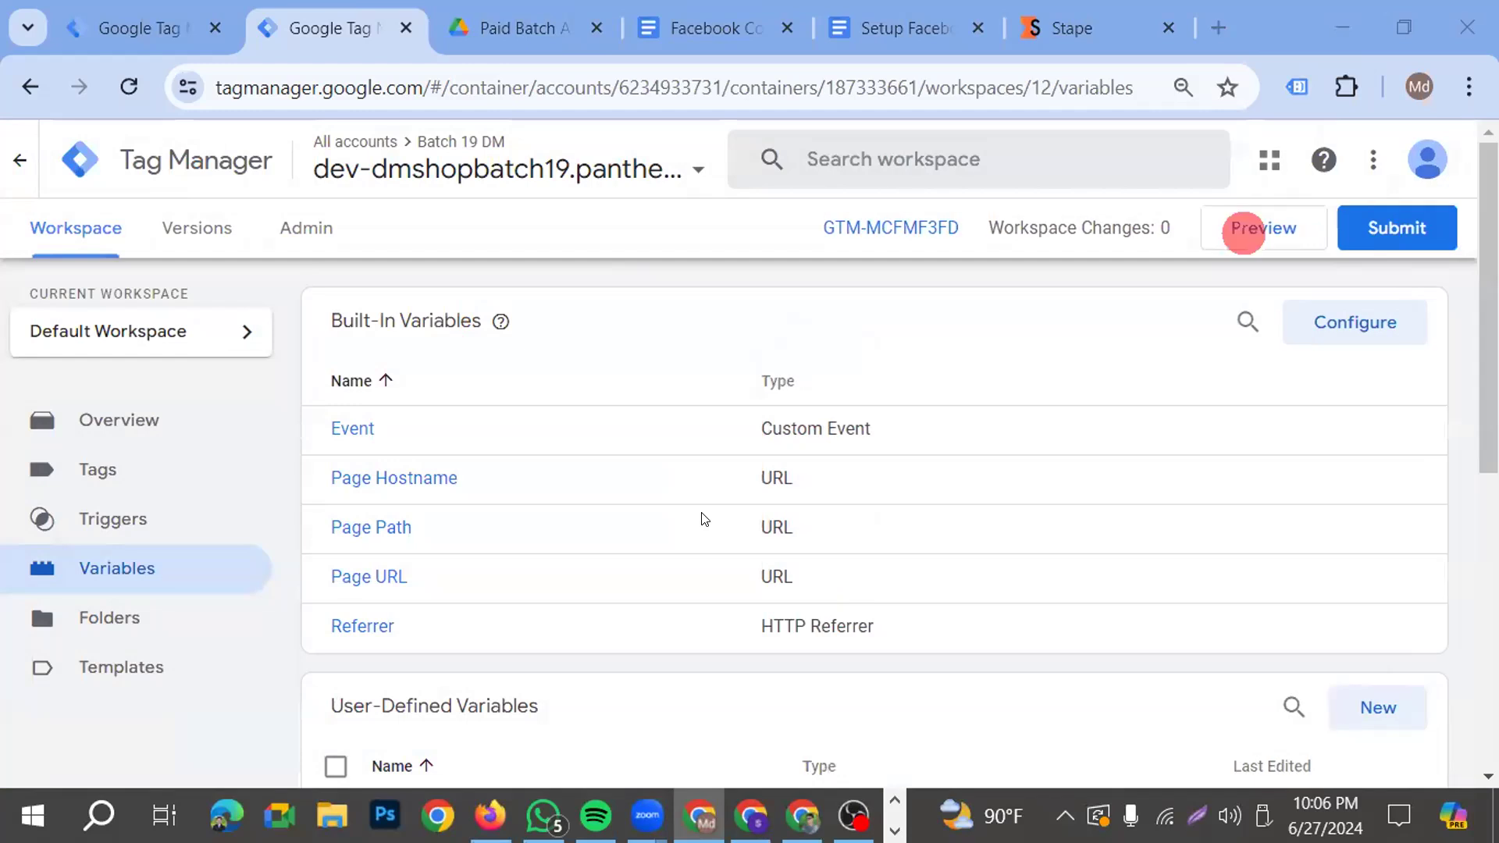
Search the Community Template Gallery for variable templates matching "event"
{"action": "left_click", "coordinate": [121, 668]}
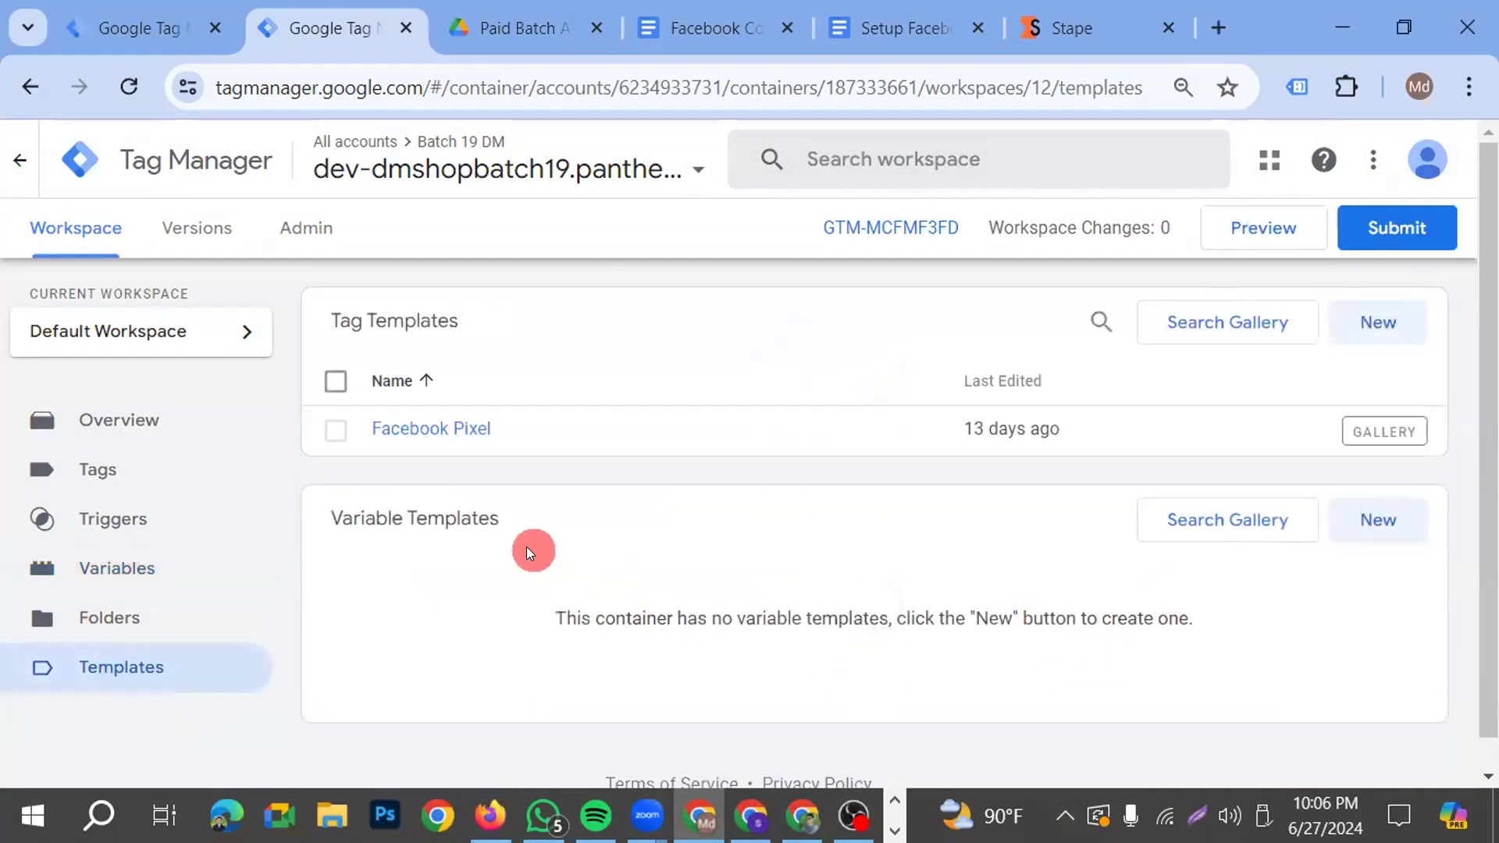
{"action": "left_click", "coordinate": [1182, 519]}
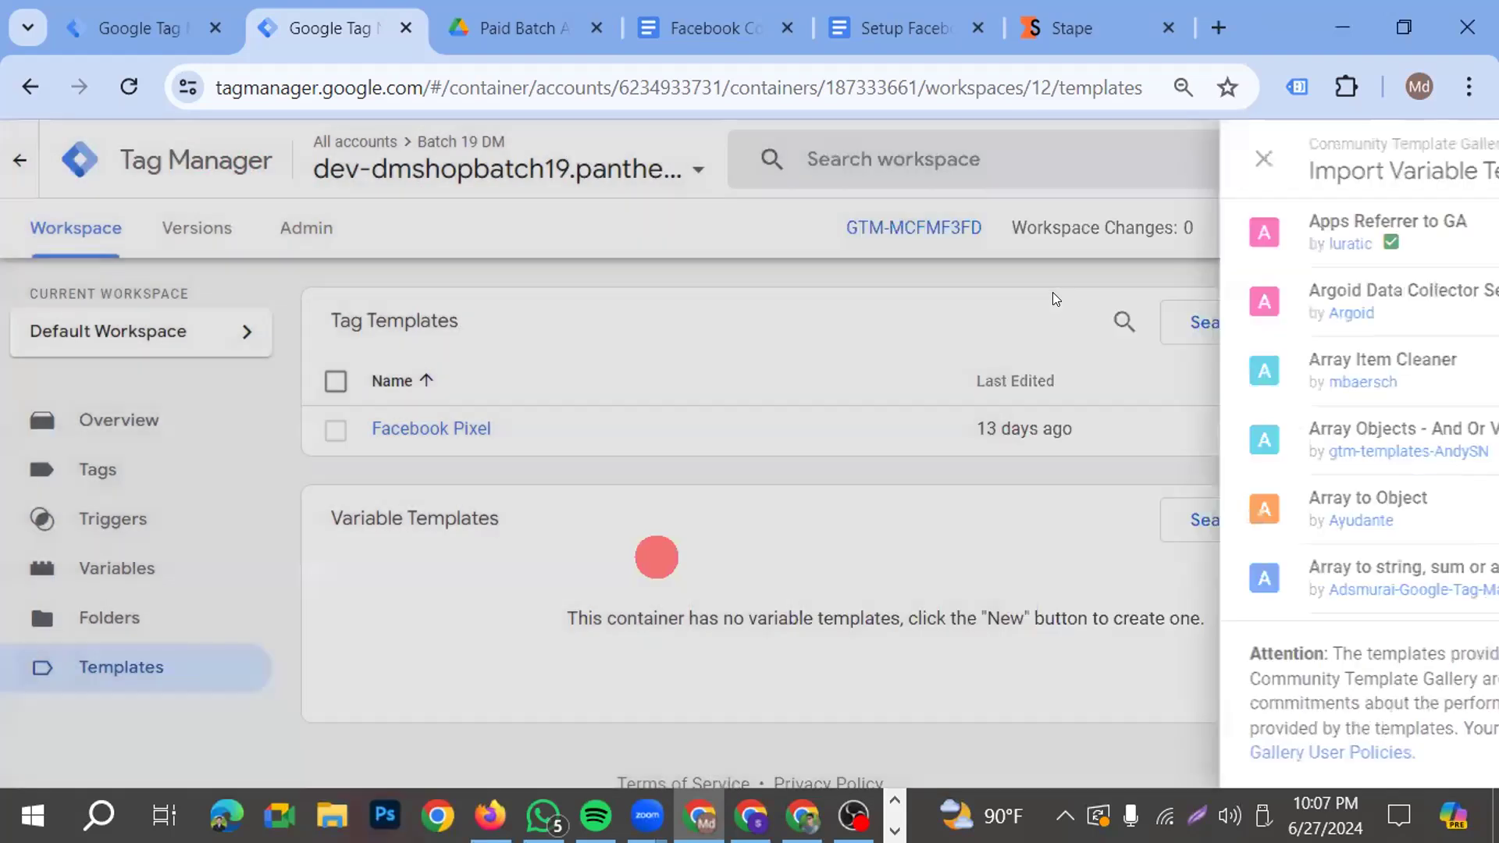
{"action": "left_click", "coordinate": [1094, 363]}
{"action": "left_click", "coordinate": [1241, 520]}
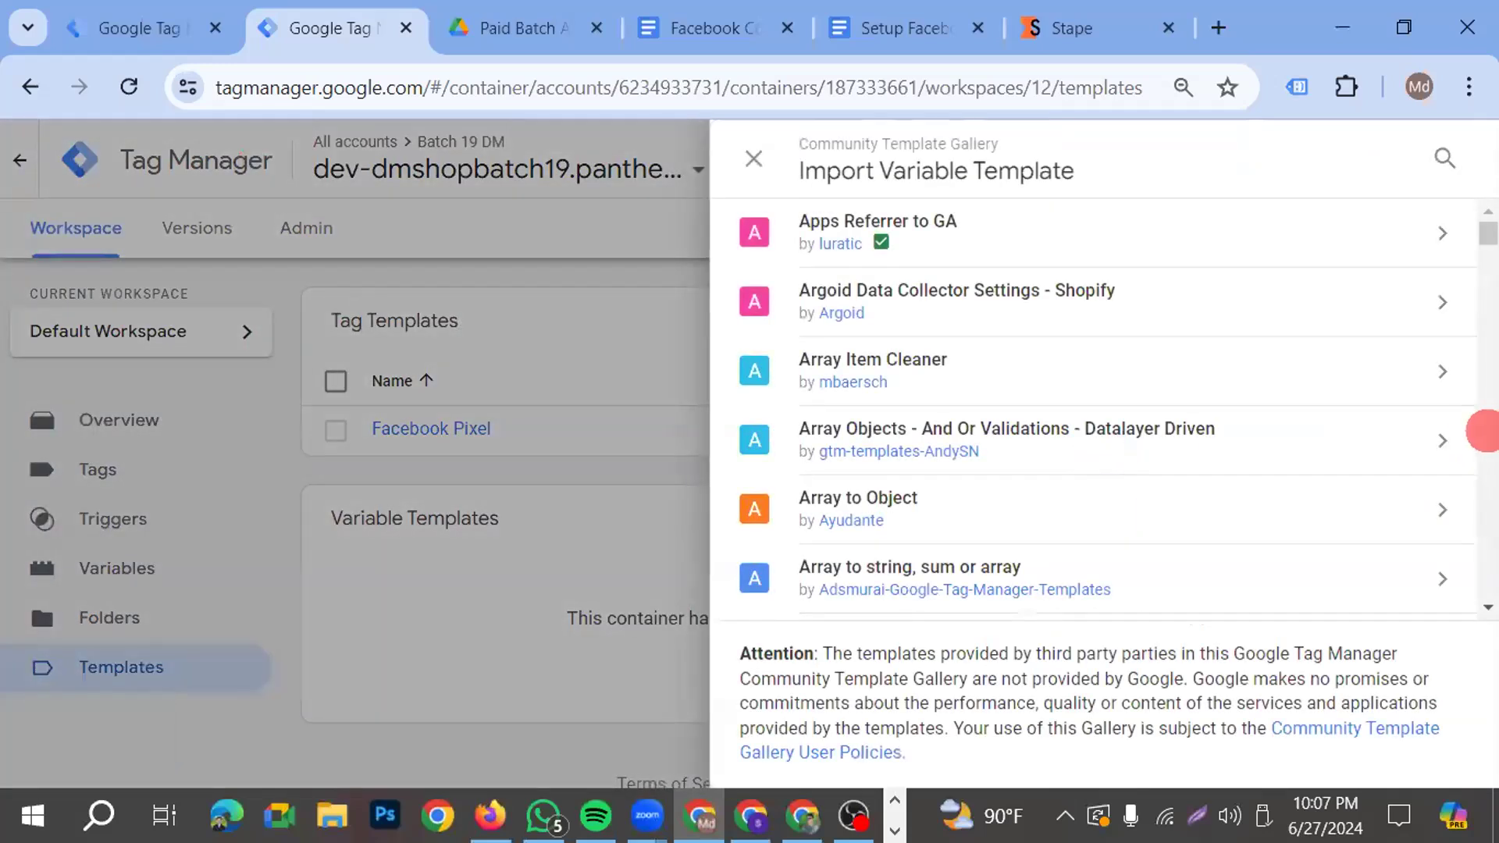
{"action": "left_click", "coordinate": [1445, 159]}
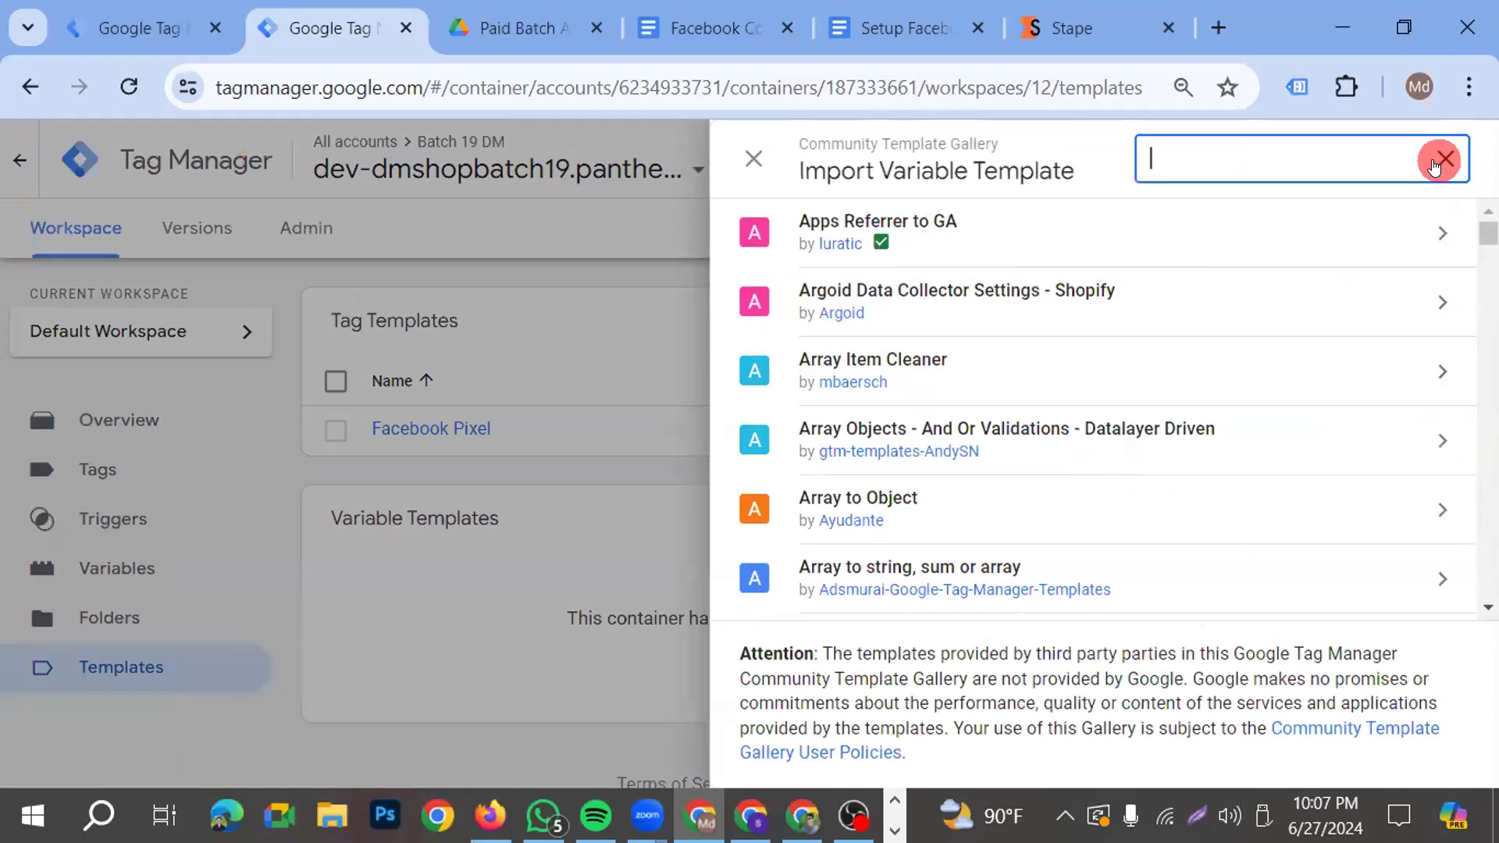
{"action": "type", "text": "evn"}
{"action": "key", "text": "BackSpace"}
{"action": "type", "text": "et"}
{"action": "key", "text": "BackSpace"}
{"action": "key", "text": "BackSpace"}
{"action": "type", "text": "vent"}
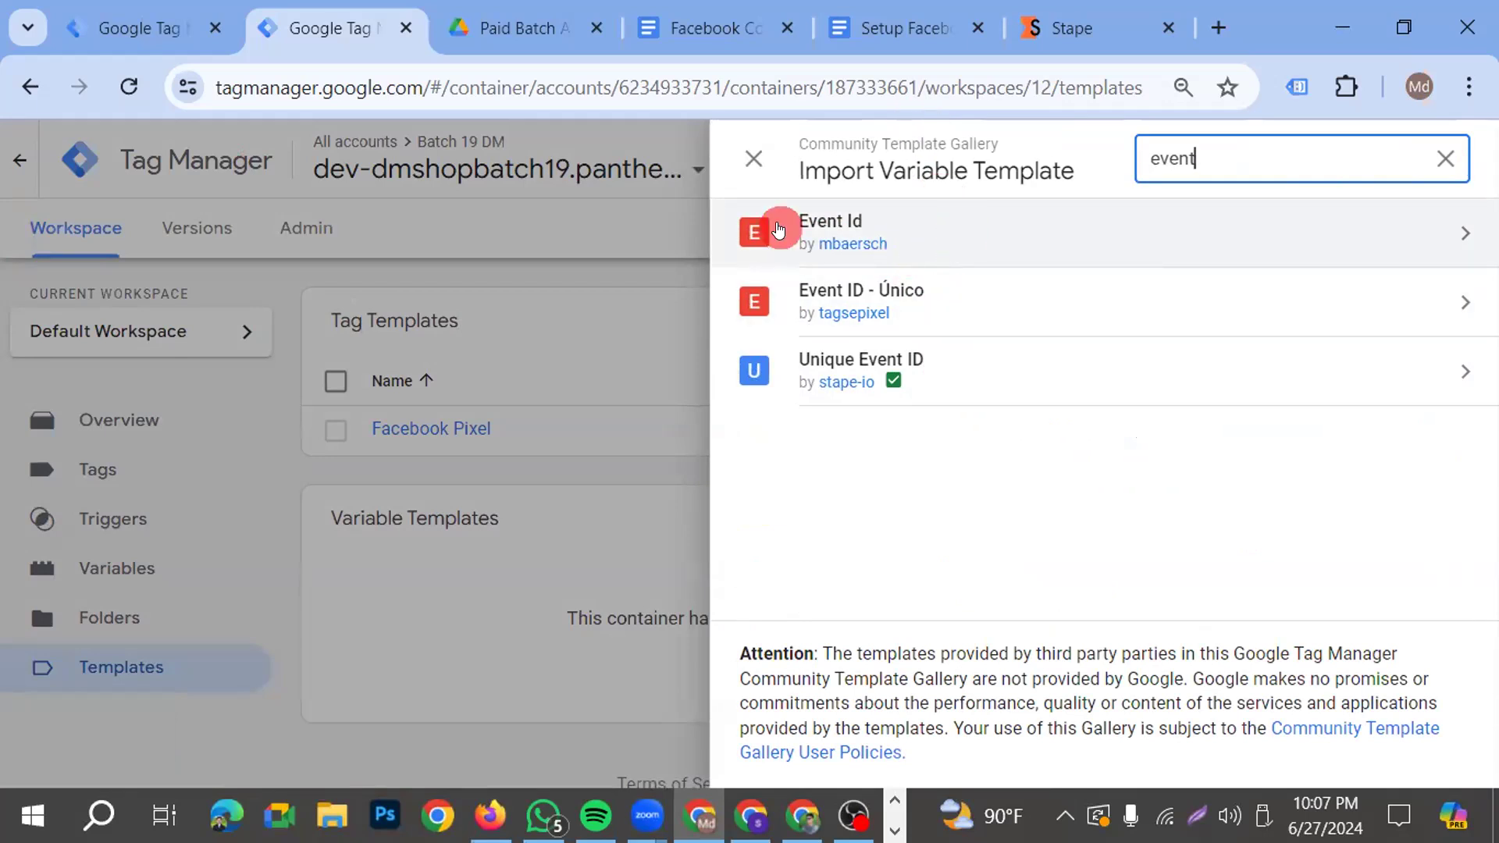
Add the "Event Id" community variable template to the workspace and accept its required permissions
{"action": "left_click", "coordinate": [965, 223]}
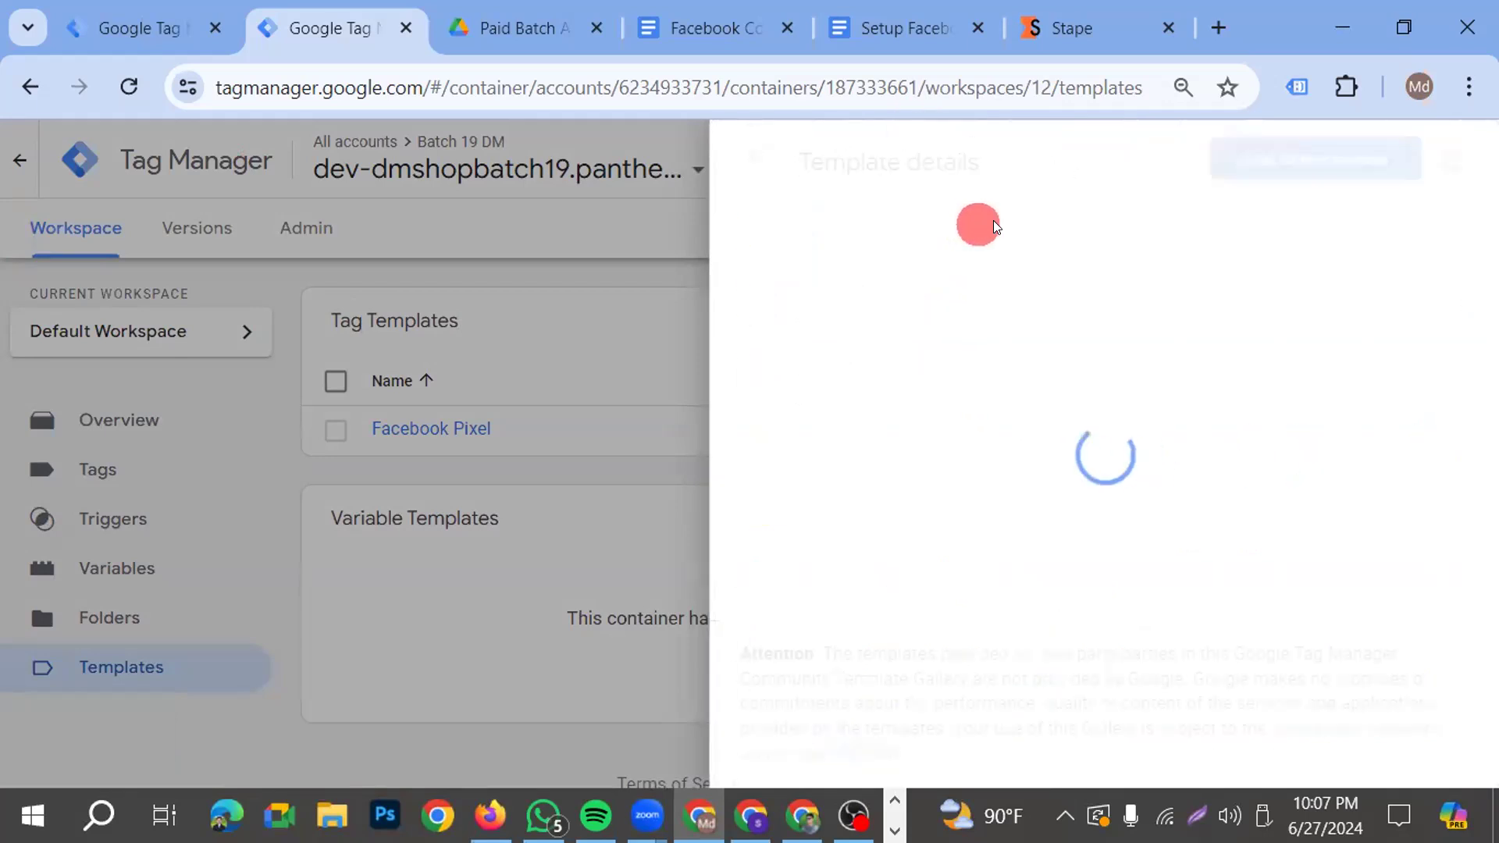
{"action": "left_click", "coordinate": [1355, 159]}
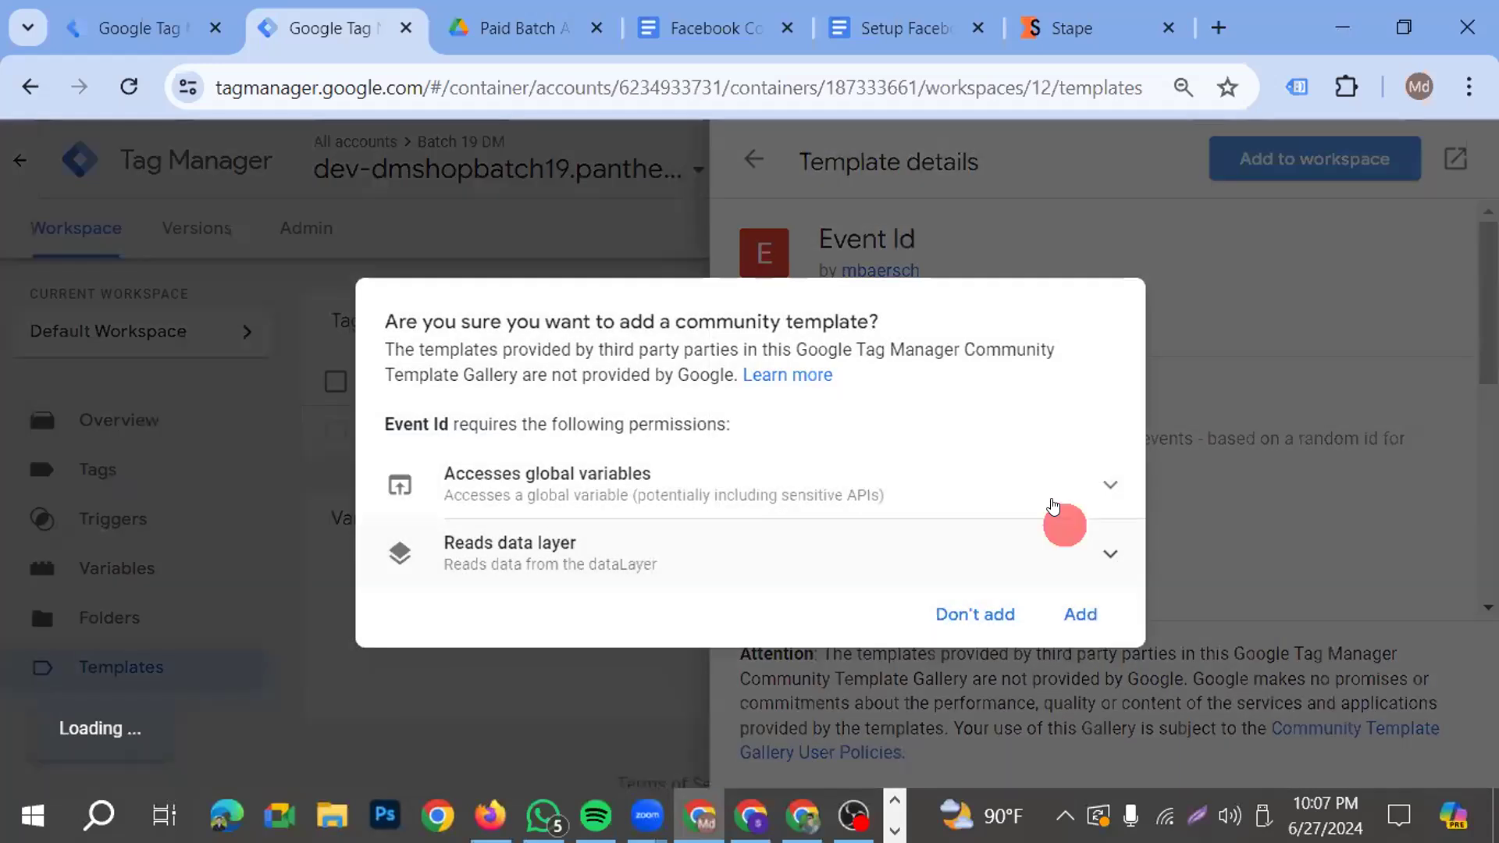
{"action": "left_click", "coordinate": [1080, 614]}
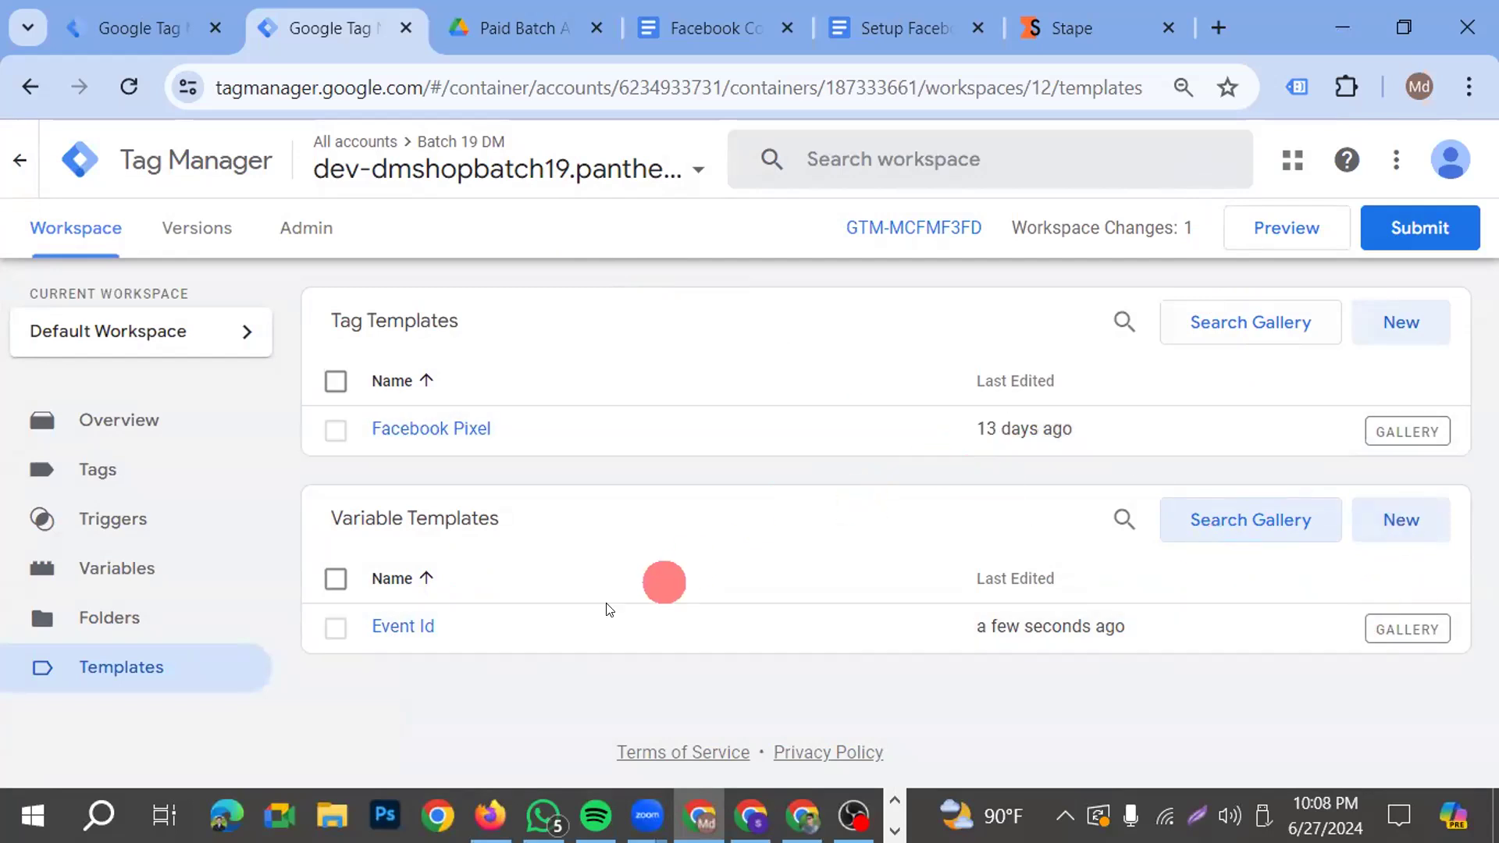
Publish the web container with the added template, leaving the version name and description blank, and close the version summary
{"action": "left_click", "coordinate": [48, 570]}
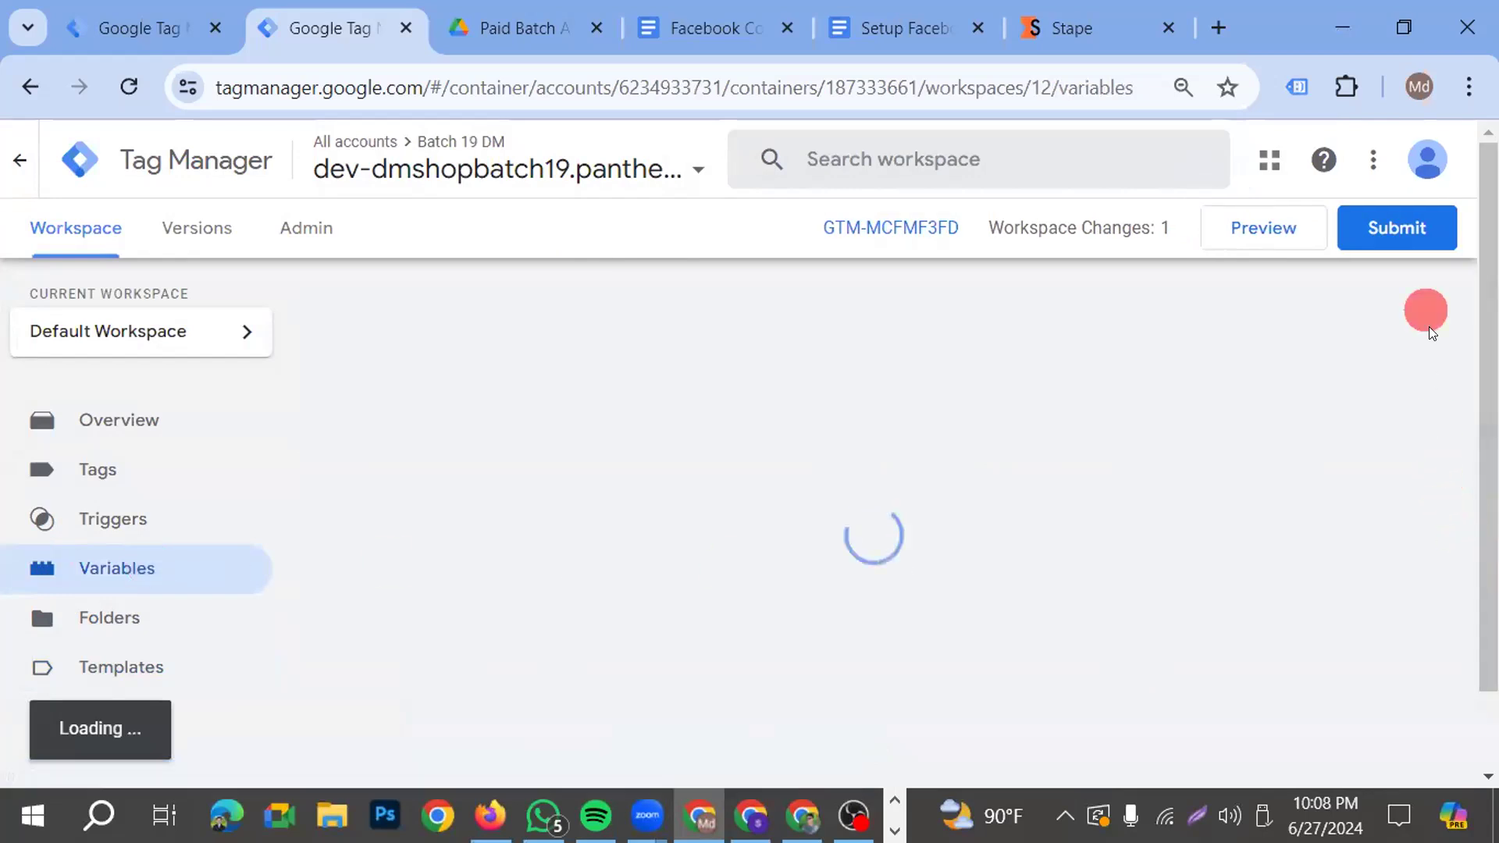
{"action": "left_click", "coordinate": [1383, 239]}
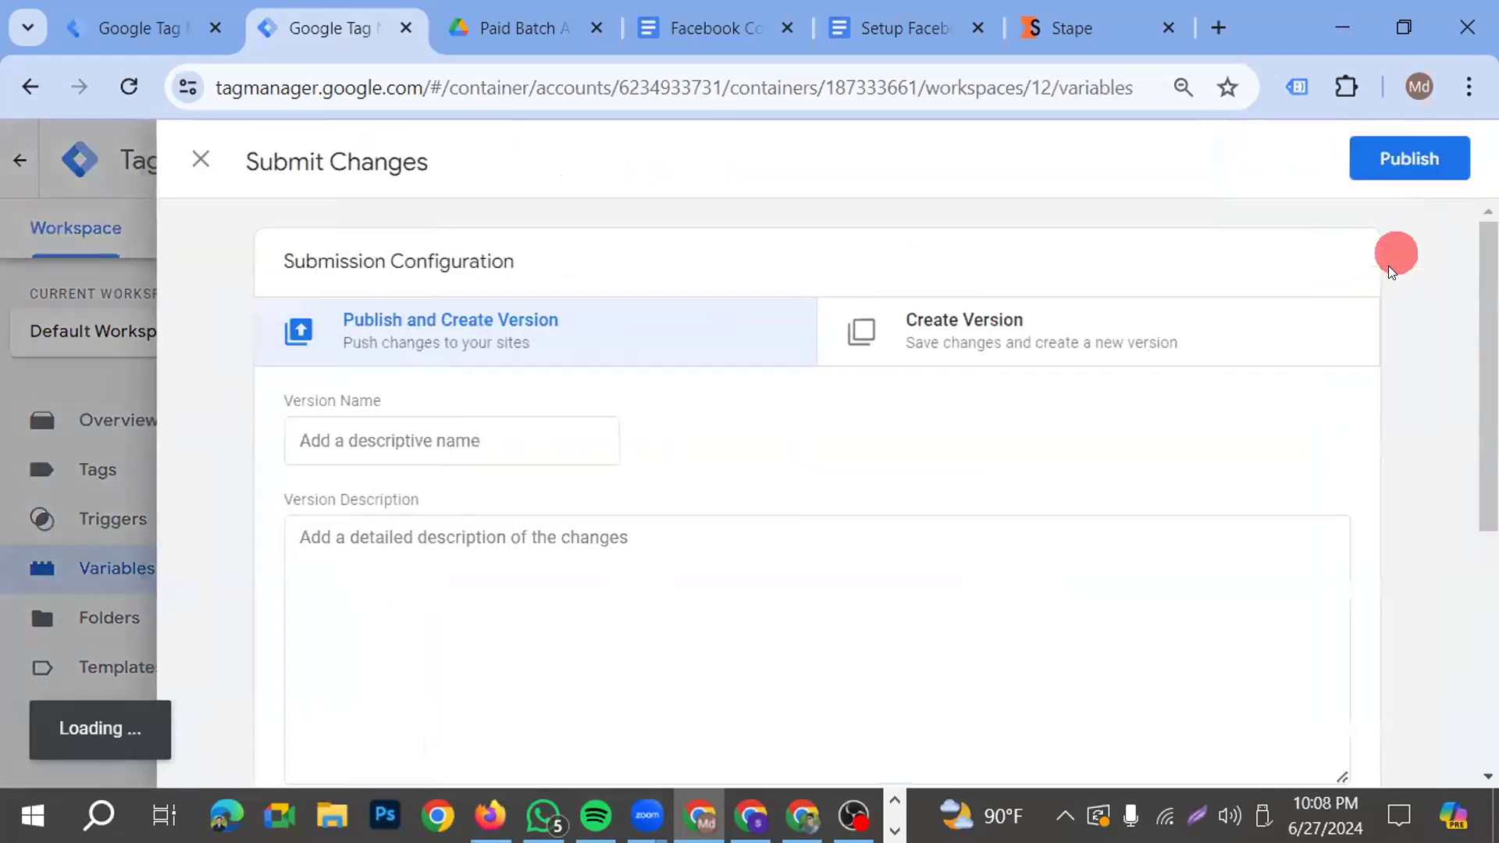
{"action": "left_click", "coordinate": [1409, 156]}
{"action": "left_click", "coordinate": [1061, 723]}
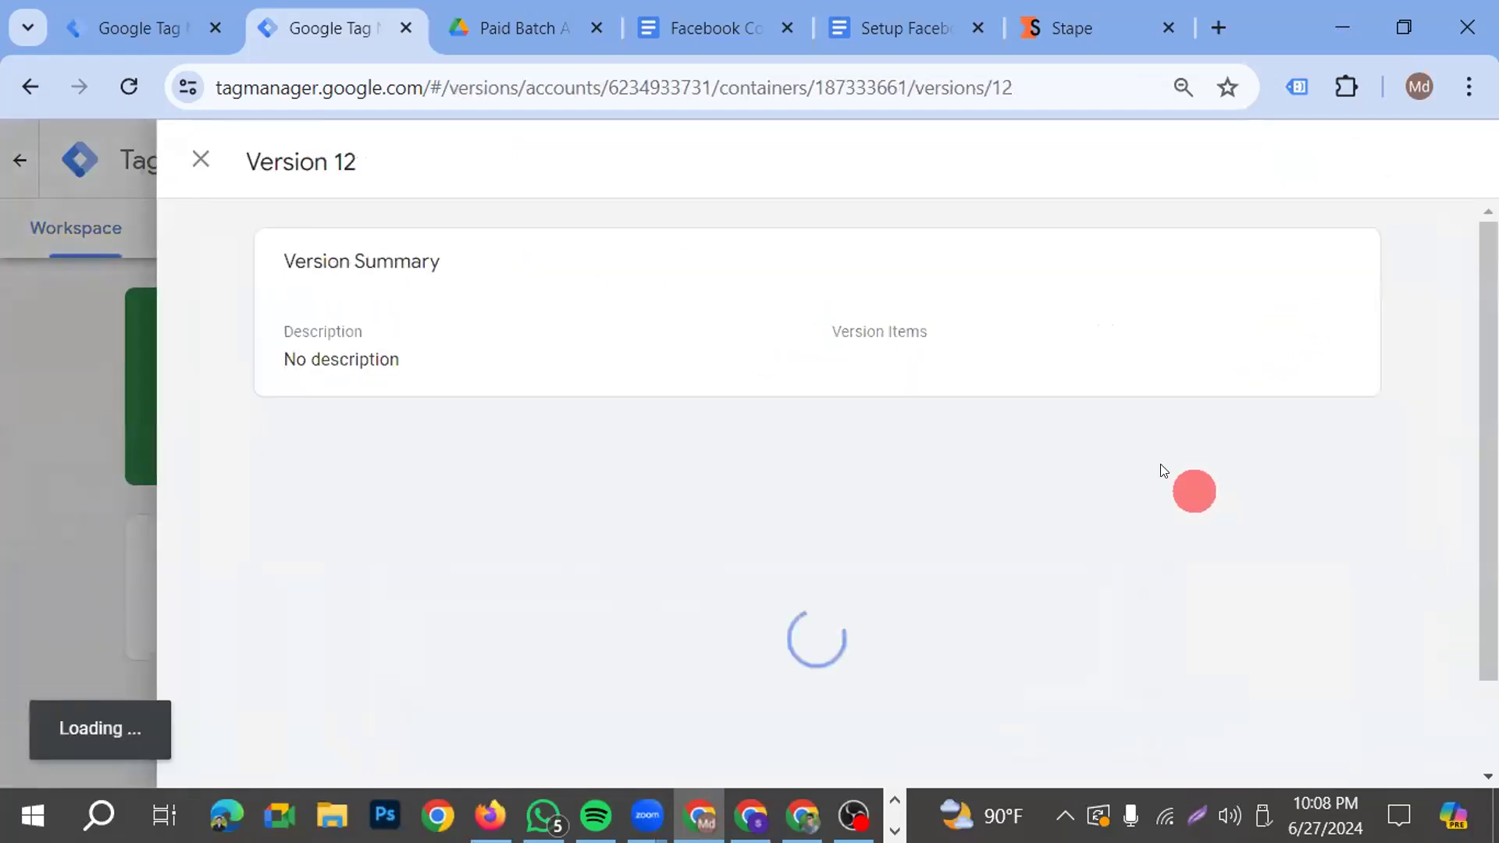
{"action": "left_click", "coordinate": [201, 159]}
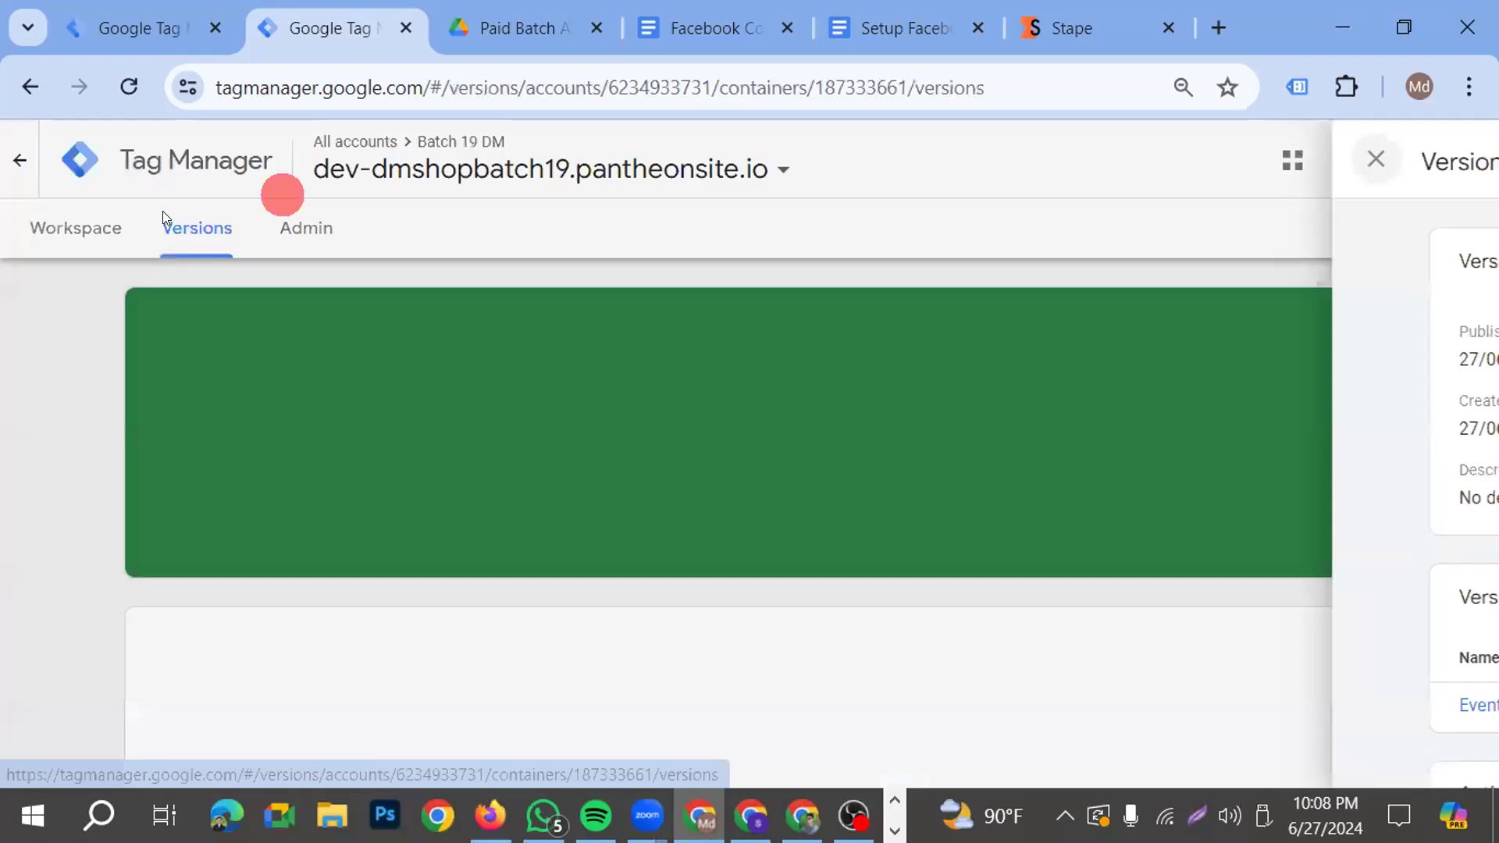
Create a user-defined variable in the web container's Default Workspace using the Event Id custom template as its type
{"action": "left_click", "coordinate": [72, 219]}
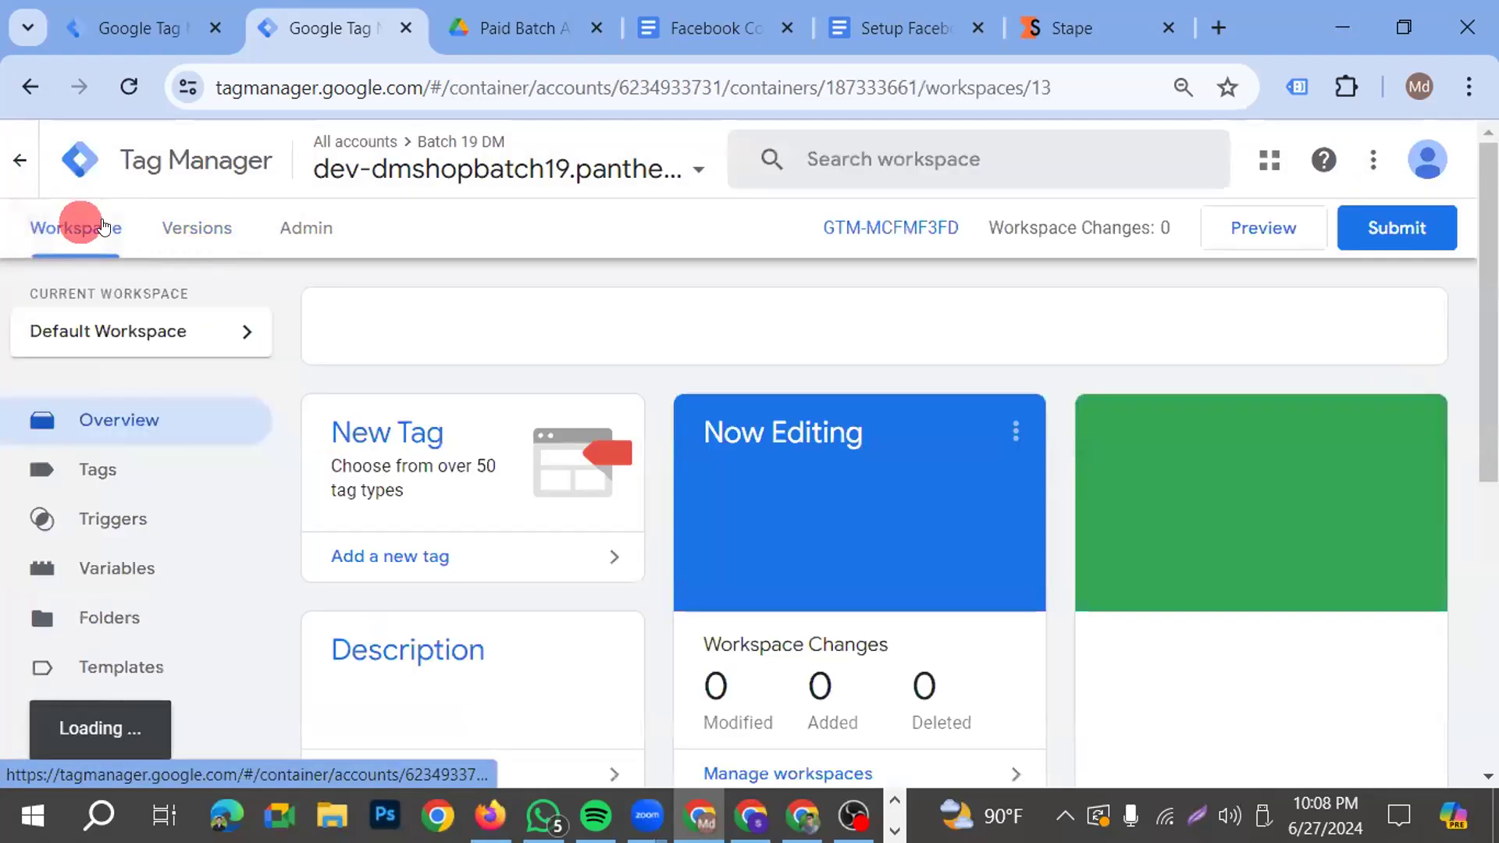
{"action": "left_click", "coordinate": [129, 566]}
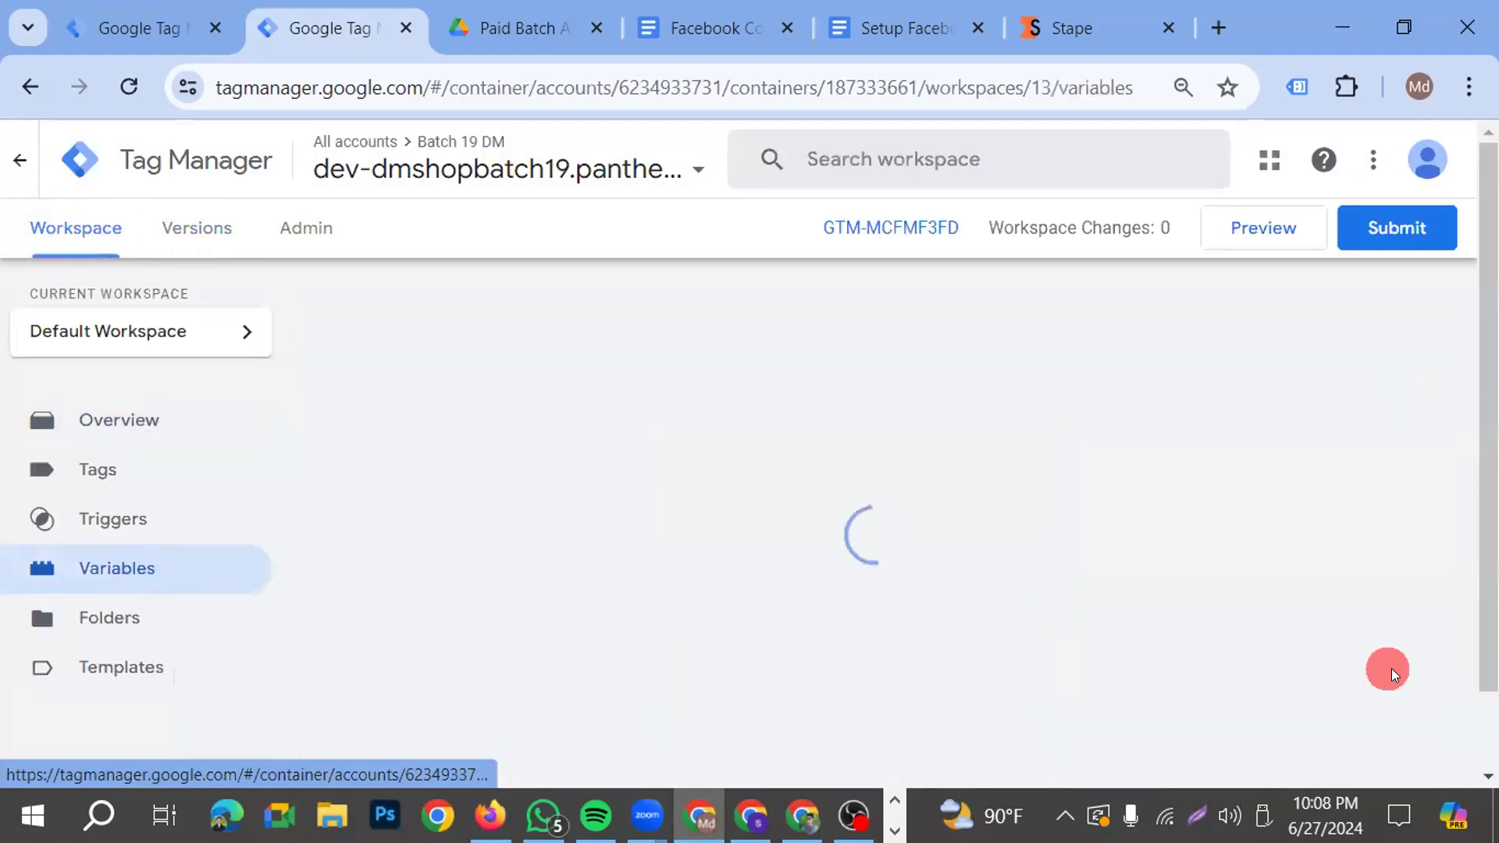
{"action": "scroll", "coordinate": [734, 586], "scroll_direction": "down", "scroll_amount": 2}
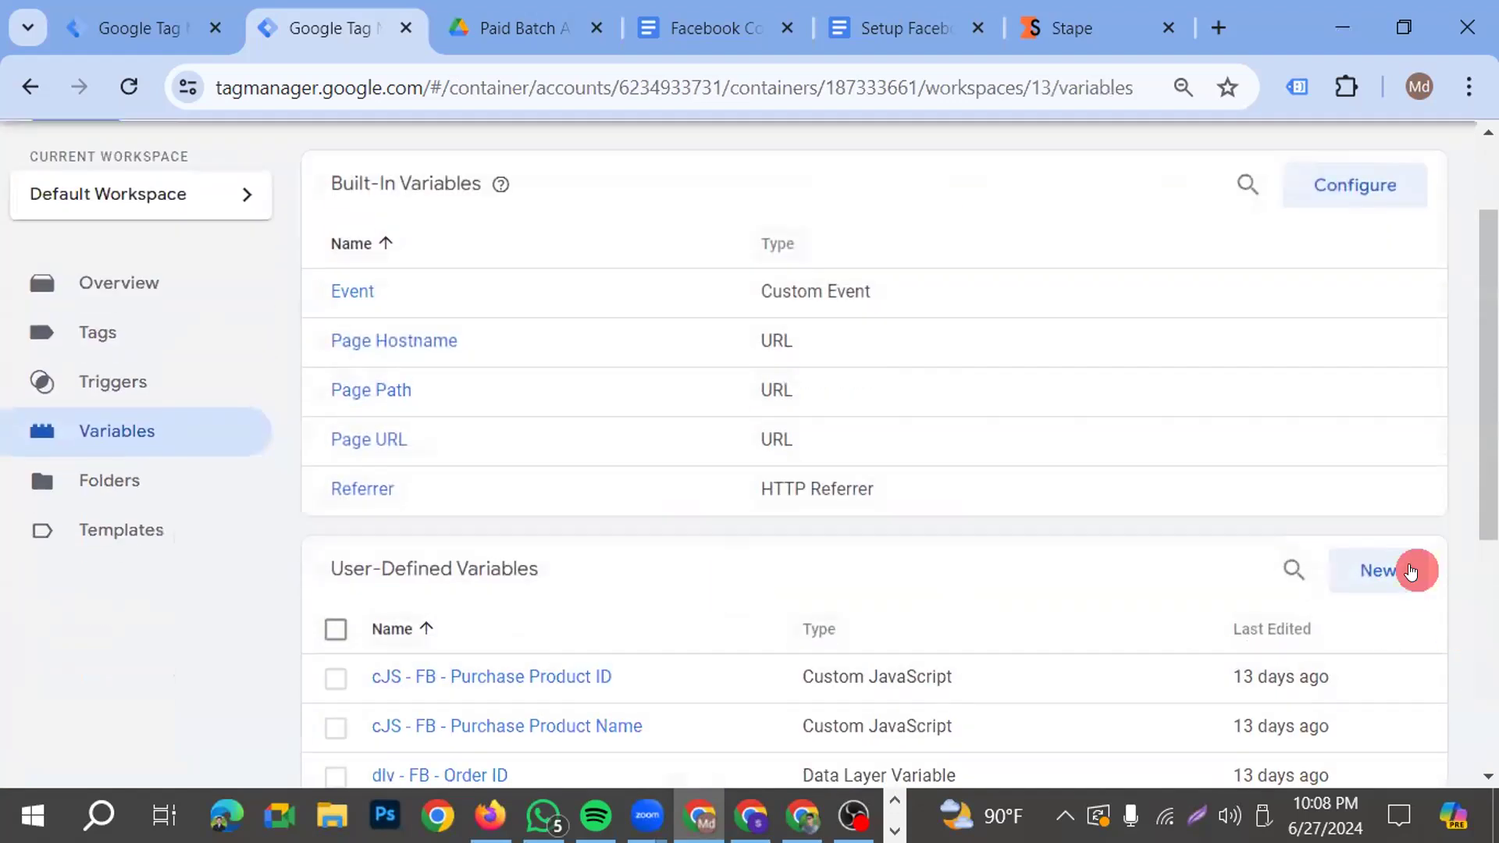
{"action": "left_click", "coordinate": [1381, 571]}
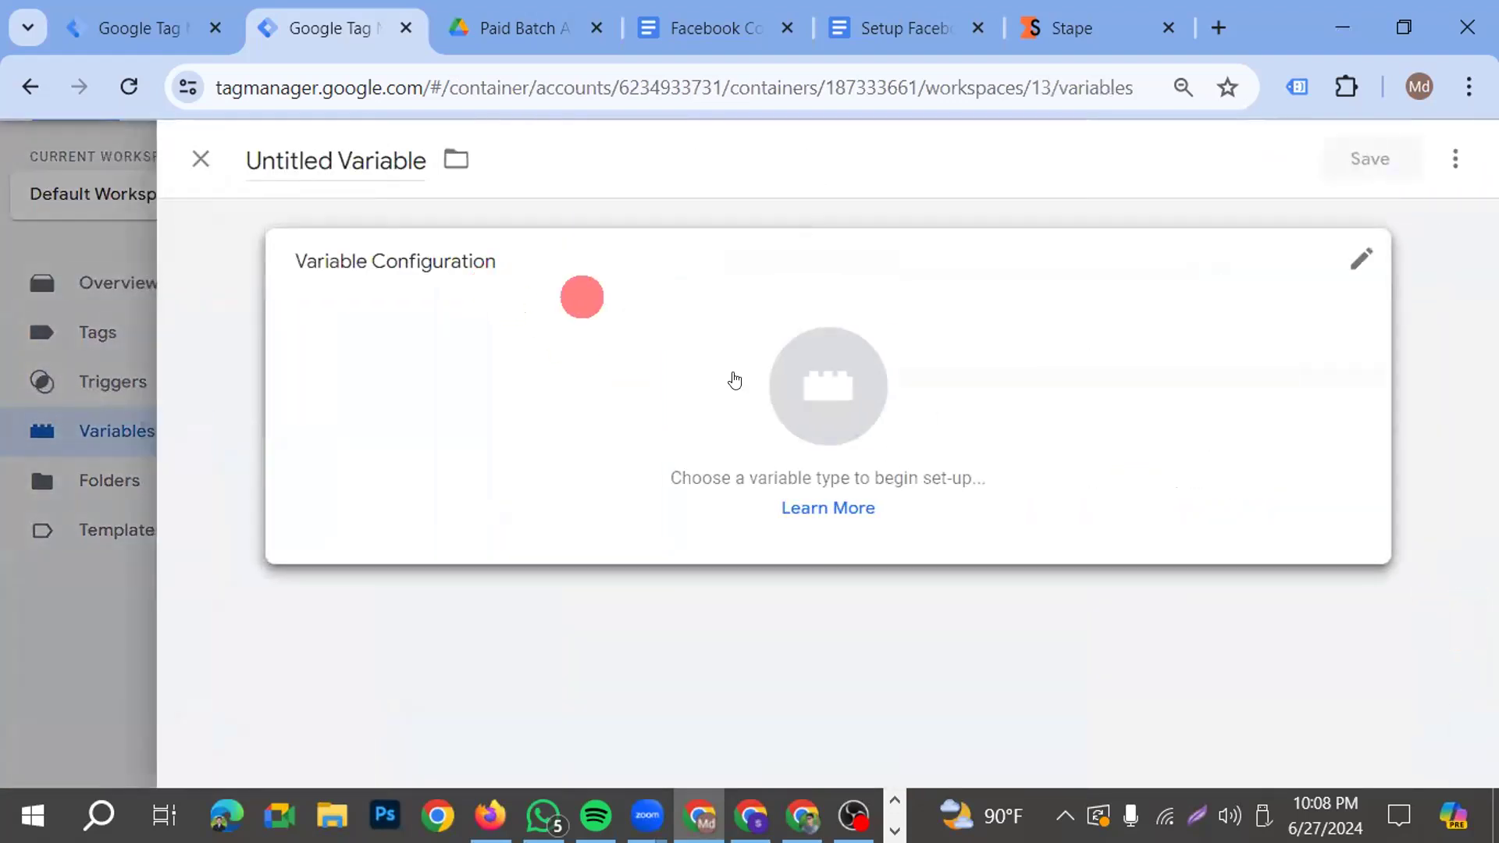
{"action": "left_click", "coordinate": [755, 389]}
{"action": "scroll", "coordinate": [1102, 522], "scroll_direction": "down", "scroll_amount": 3}
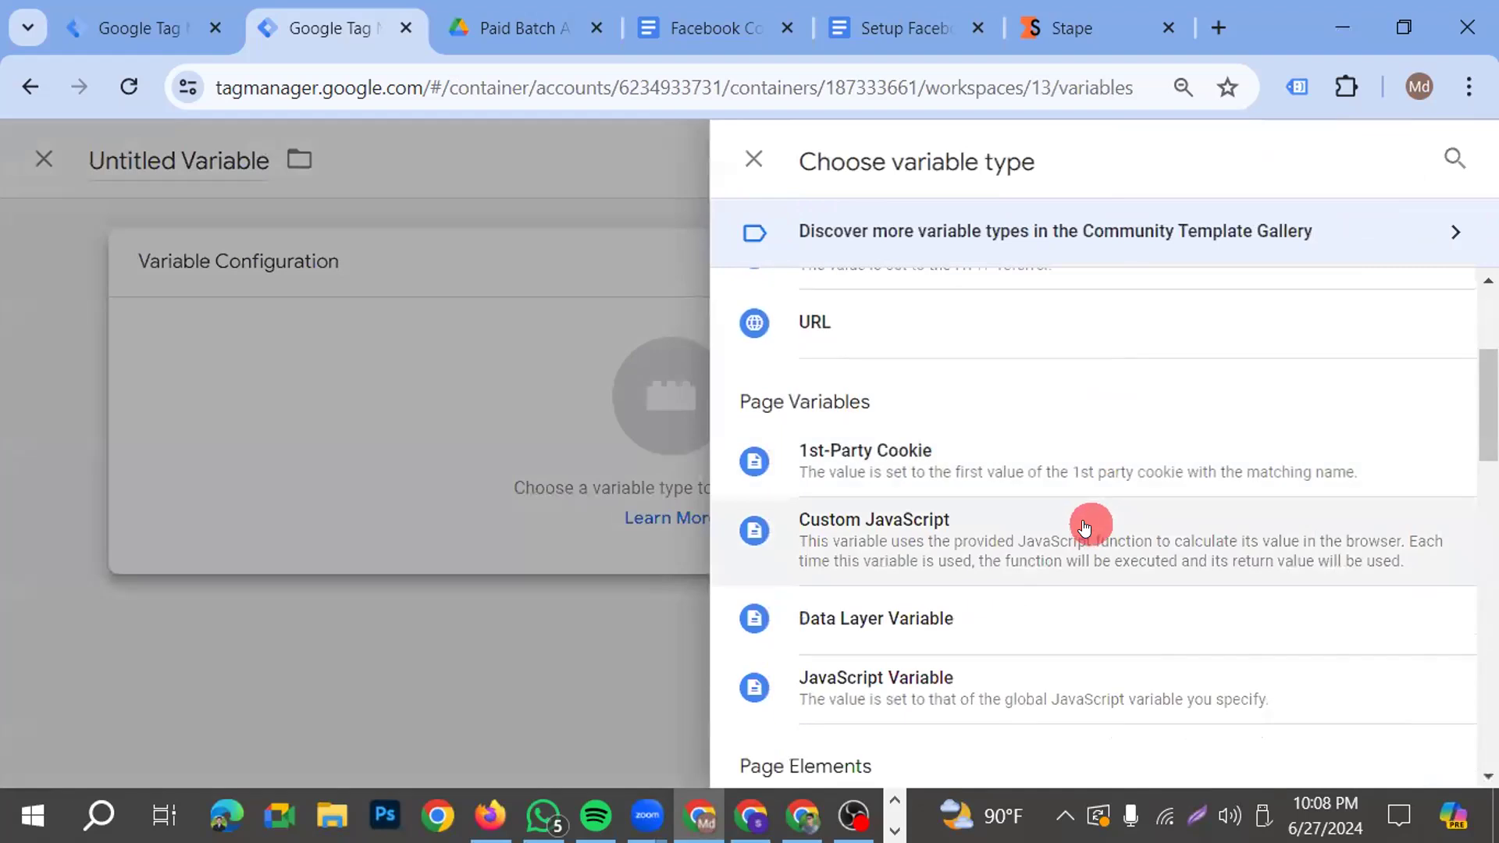
{"action": "scroll", "coordinate": [1068, 544], "scroll_direction": "down", "scroll_amount": 3}
{"action": "scroll", "coordinate": [1036, 538], "scroll_direction": "down", "scroll_amount": 6}
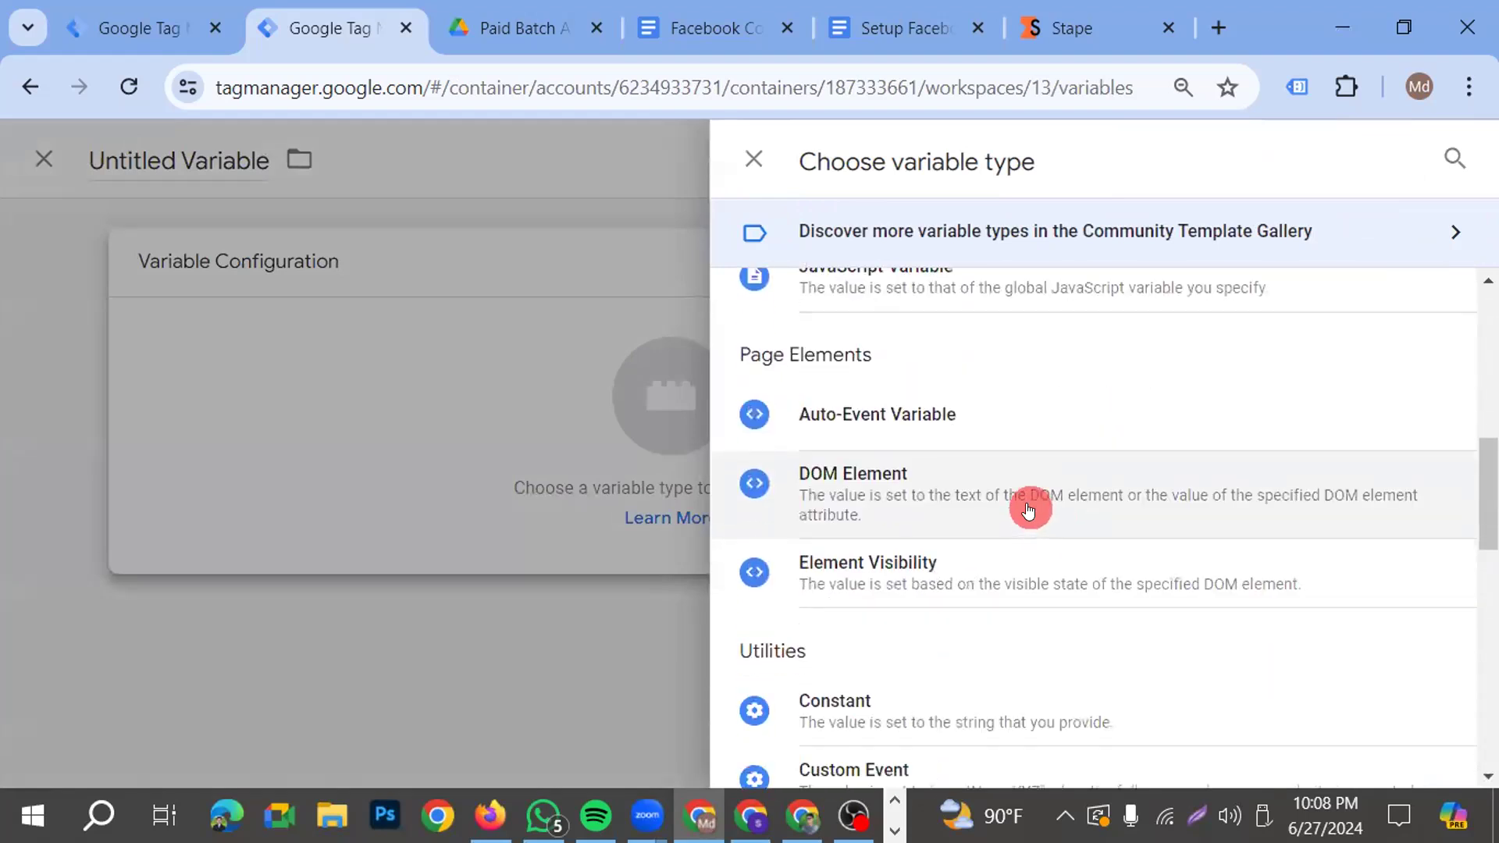
{"action": "scroll", "coordinate": [1034, 544], "scroll_direction": "up", "scroll_amount": 12}
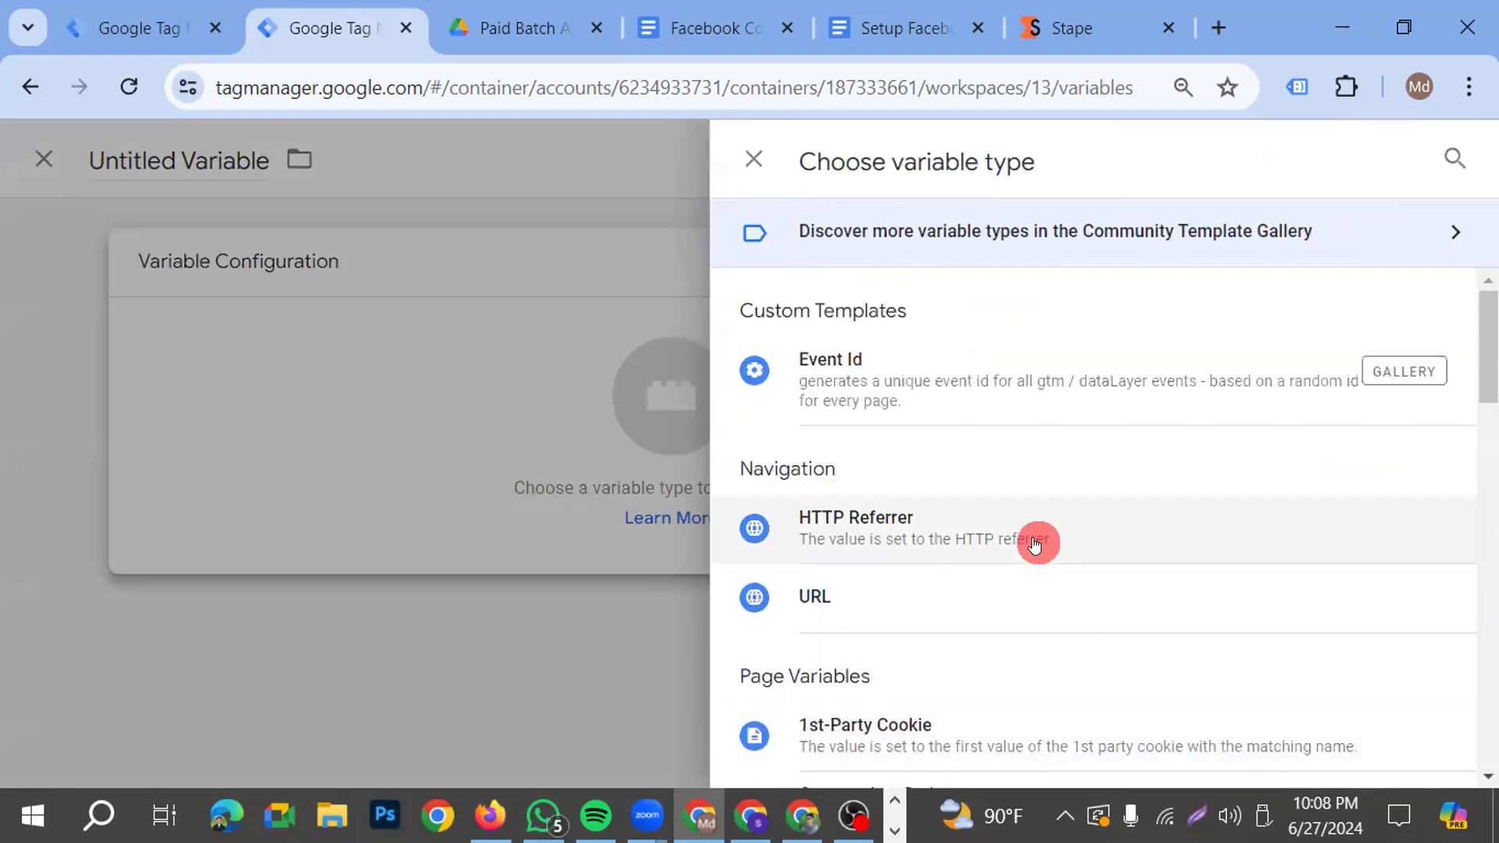
{"action": "left_click", "coordinate": [843, 374]}
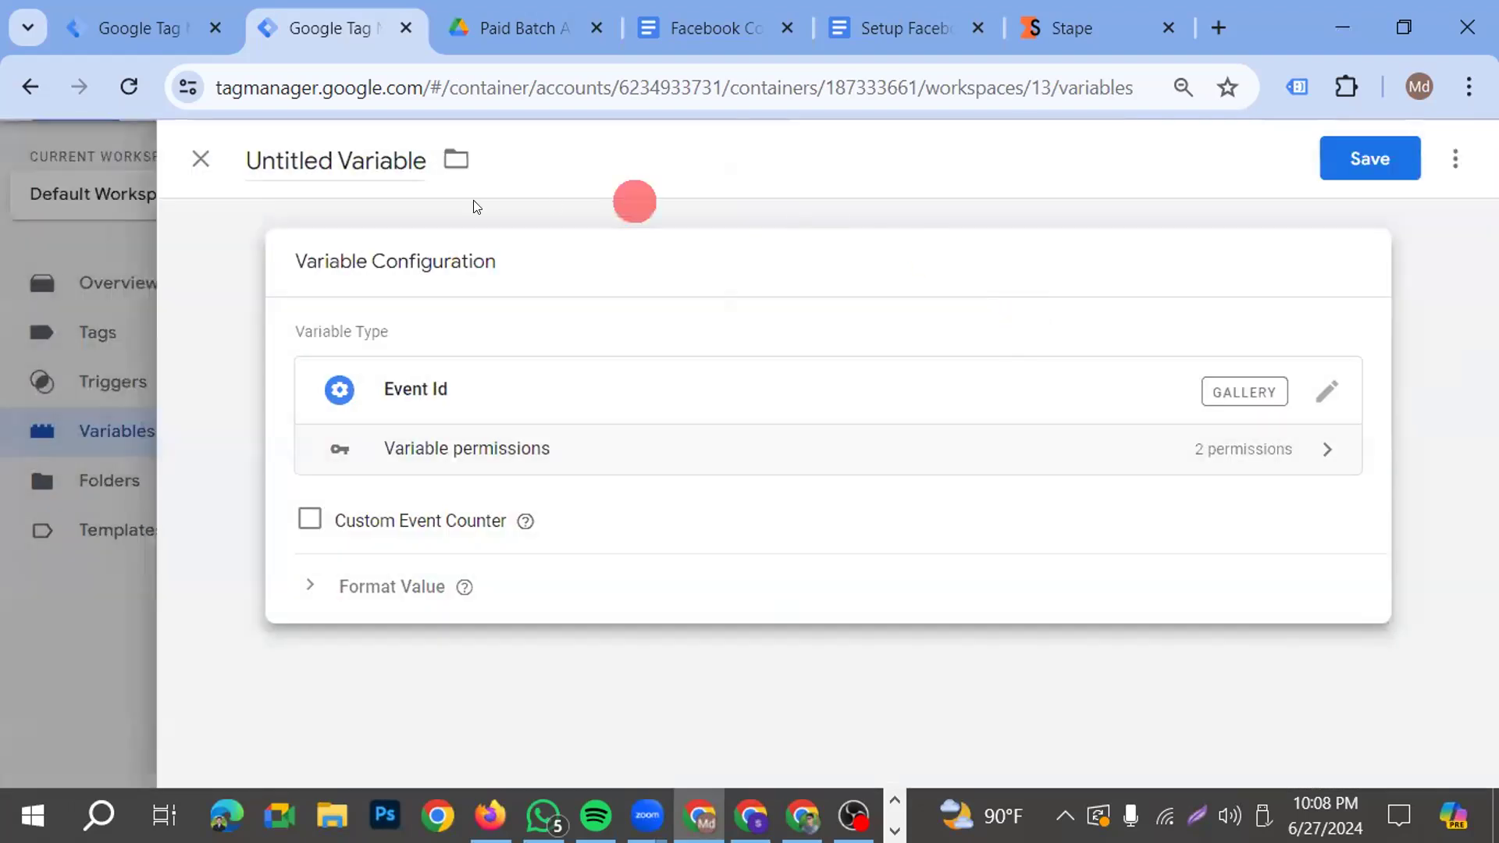
Name the variable "FB- Event ID" and save it
{"action": "left_click", "coordinate": [342, 153]}
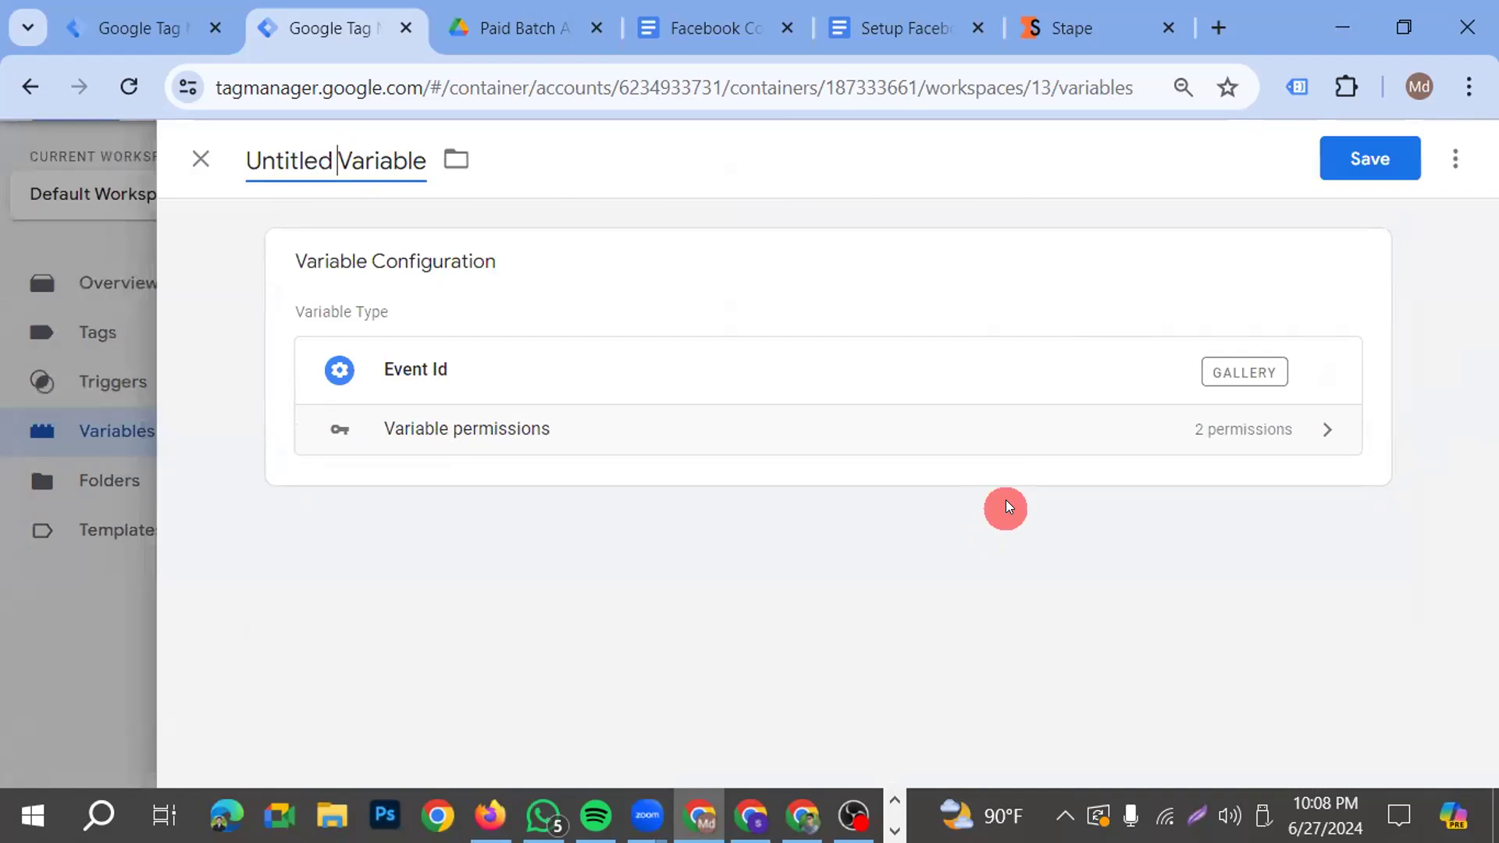
{"action": "key", "text": "ctrl+a"}
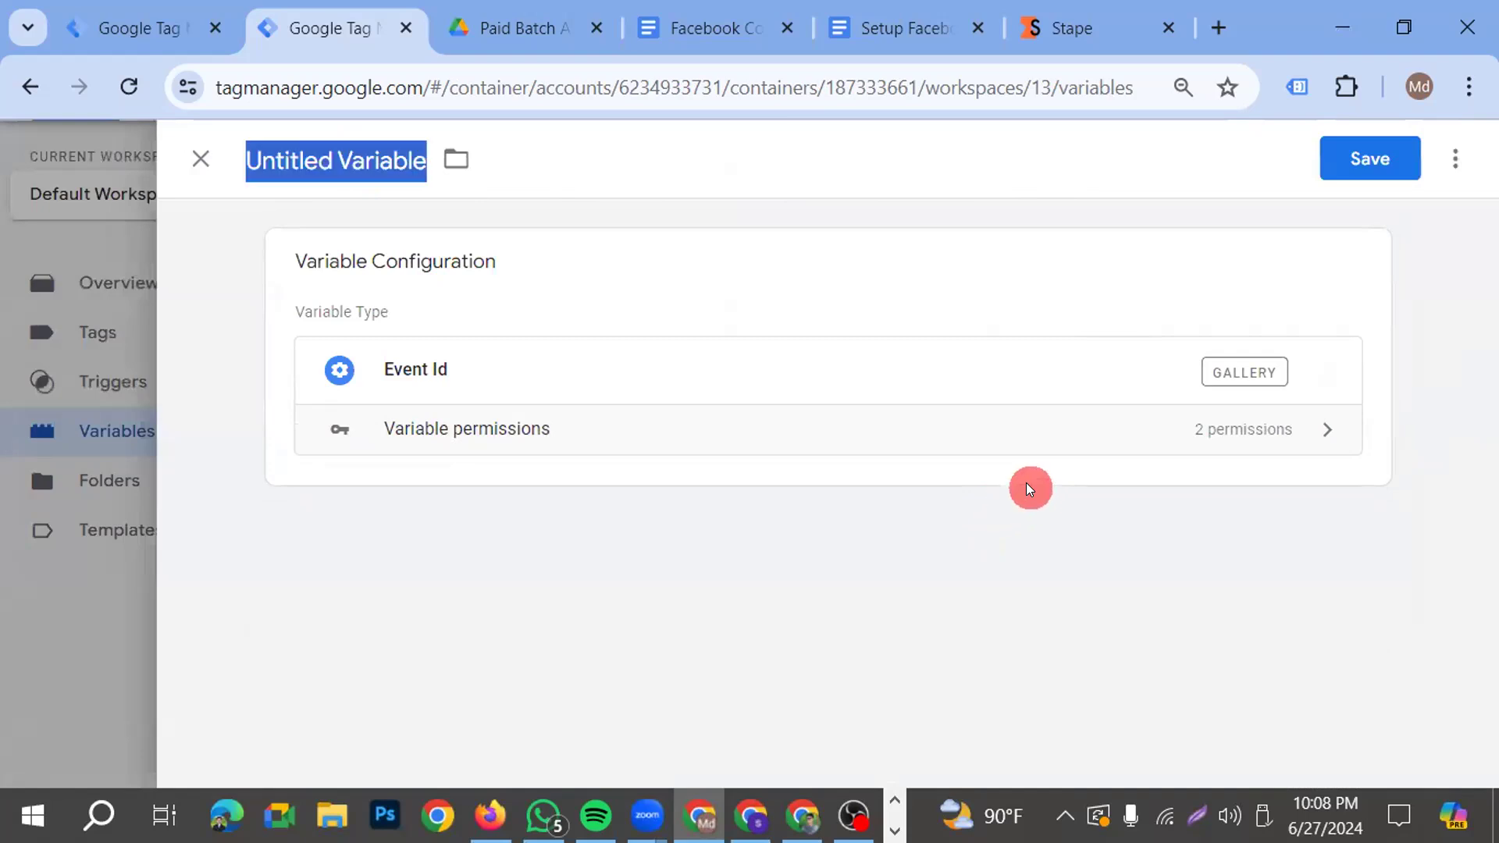
{"action": "type", "text": "FB- Event ID"}
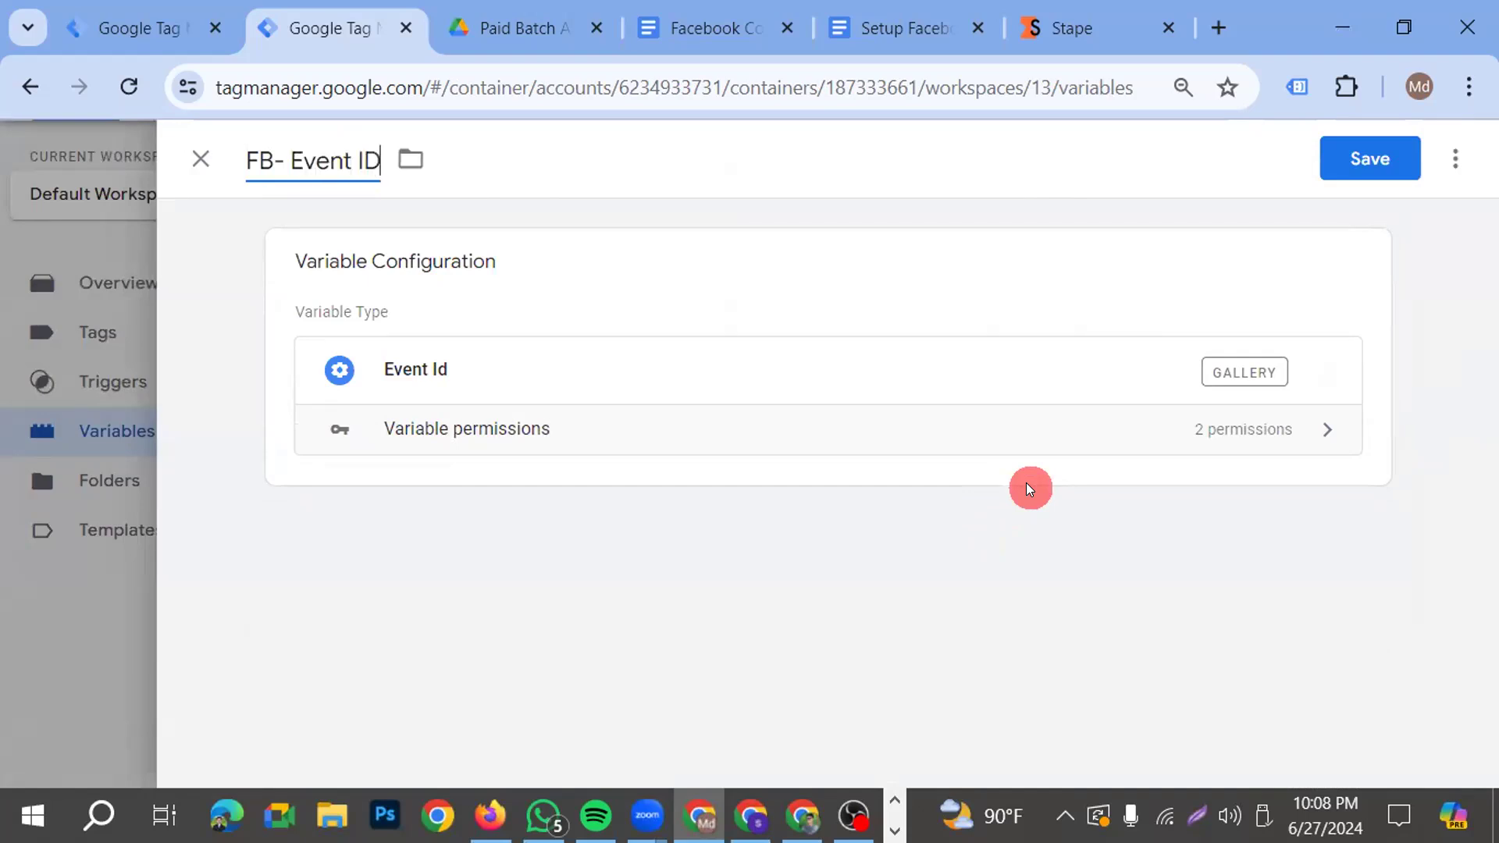
{"action": "left_click", "coordinate": [1366, 160]}
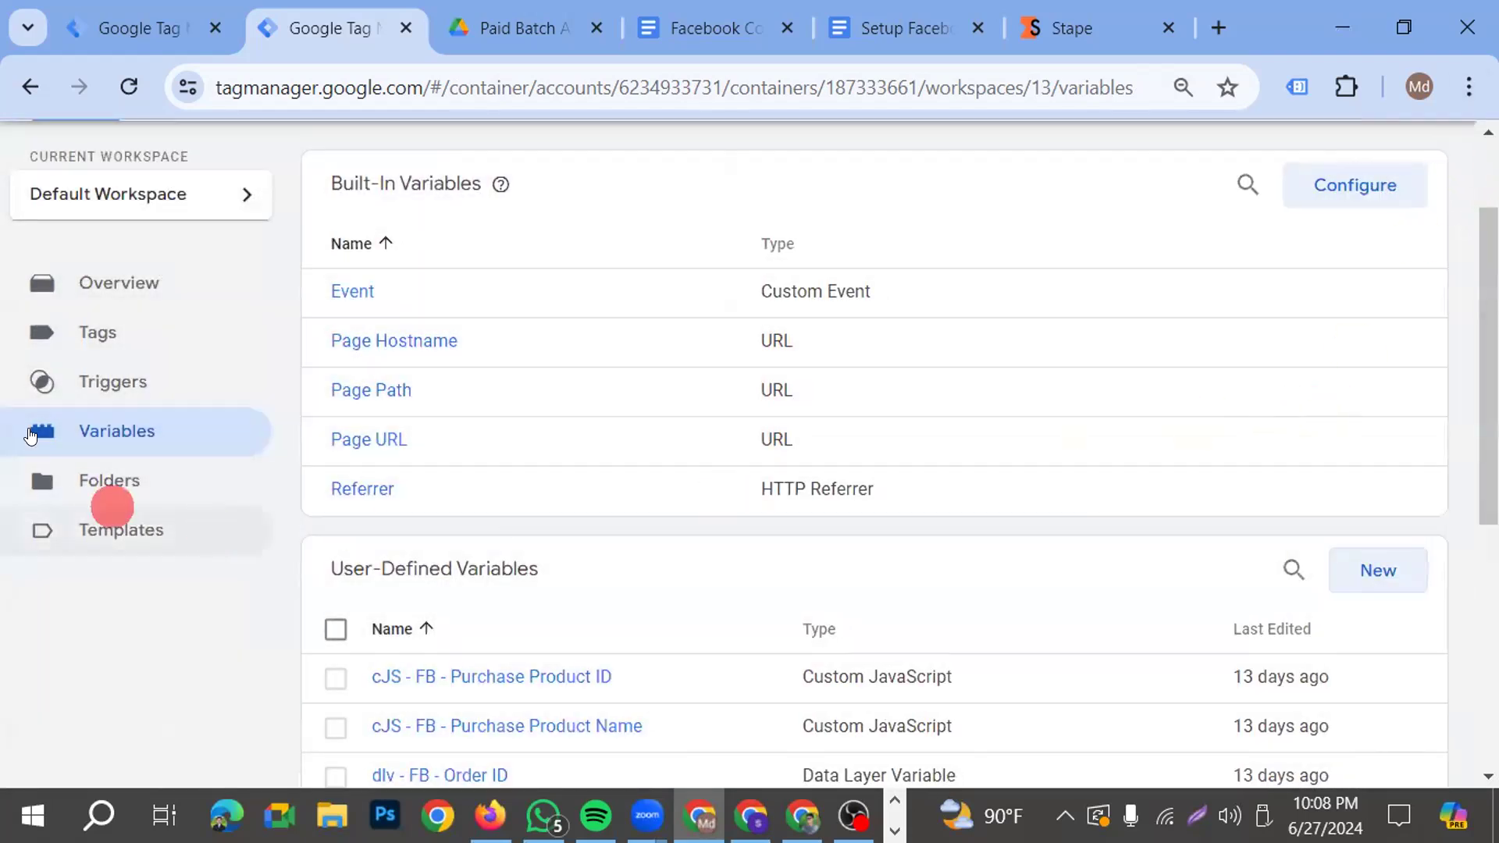
Open the FB- Base Pixel- All Page- Tag configuration for editing and expand its More Settings section
{"action": "scroll", "coordinate": [19, 418], "scroll_direction": "up", "scroll_amount": 2}
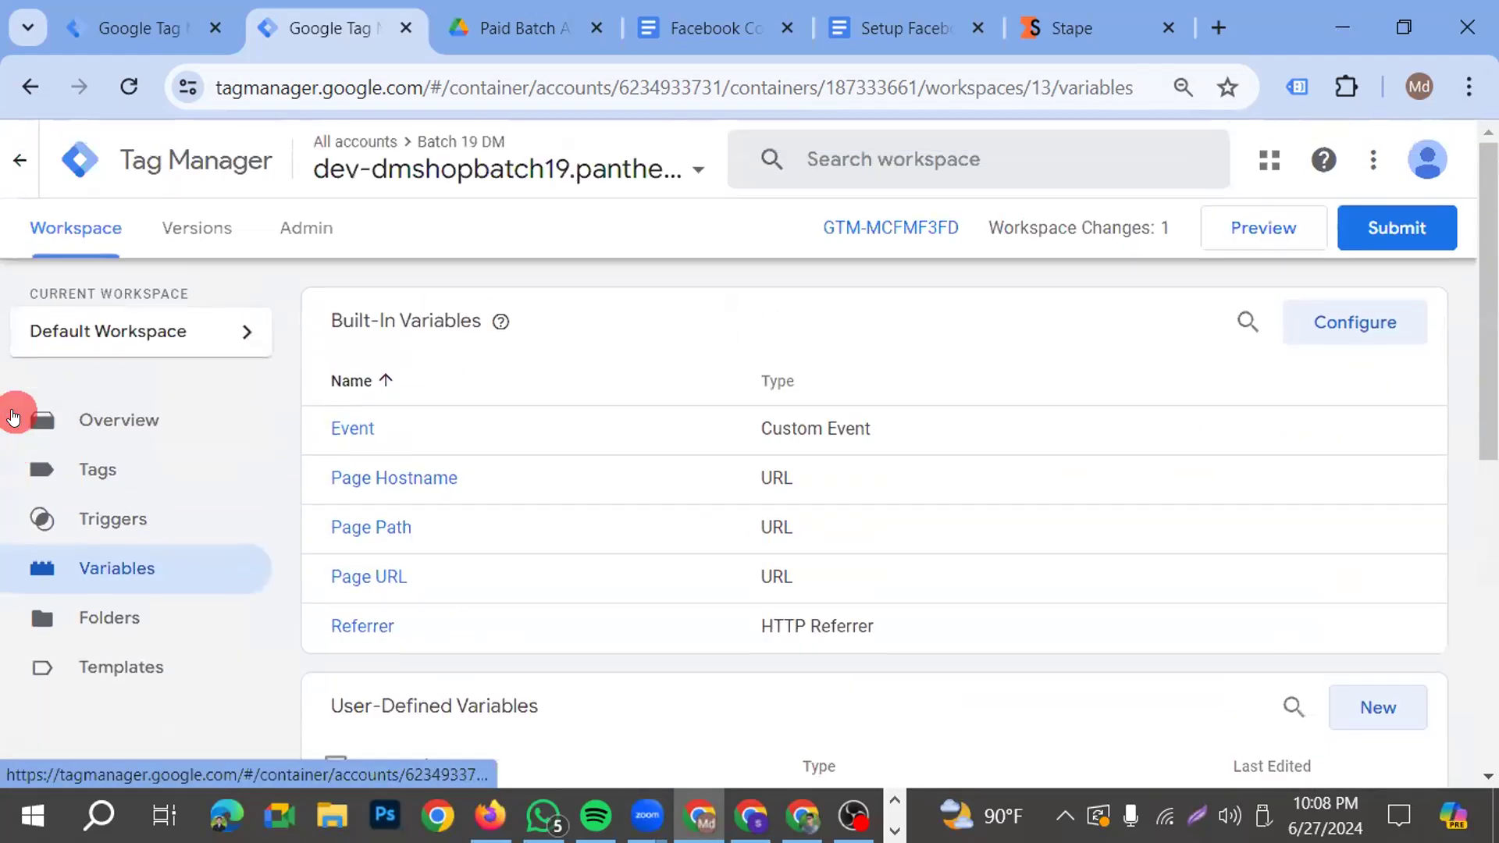
{"action": "left_click", "coordinate": [97, 473]}
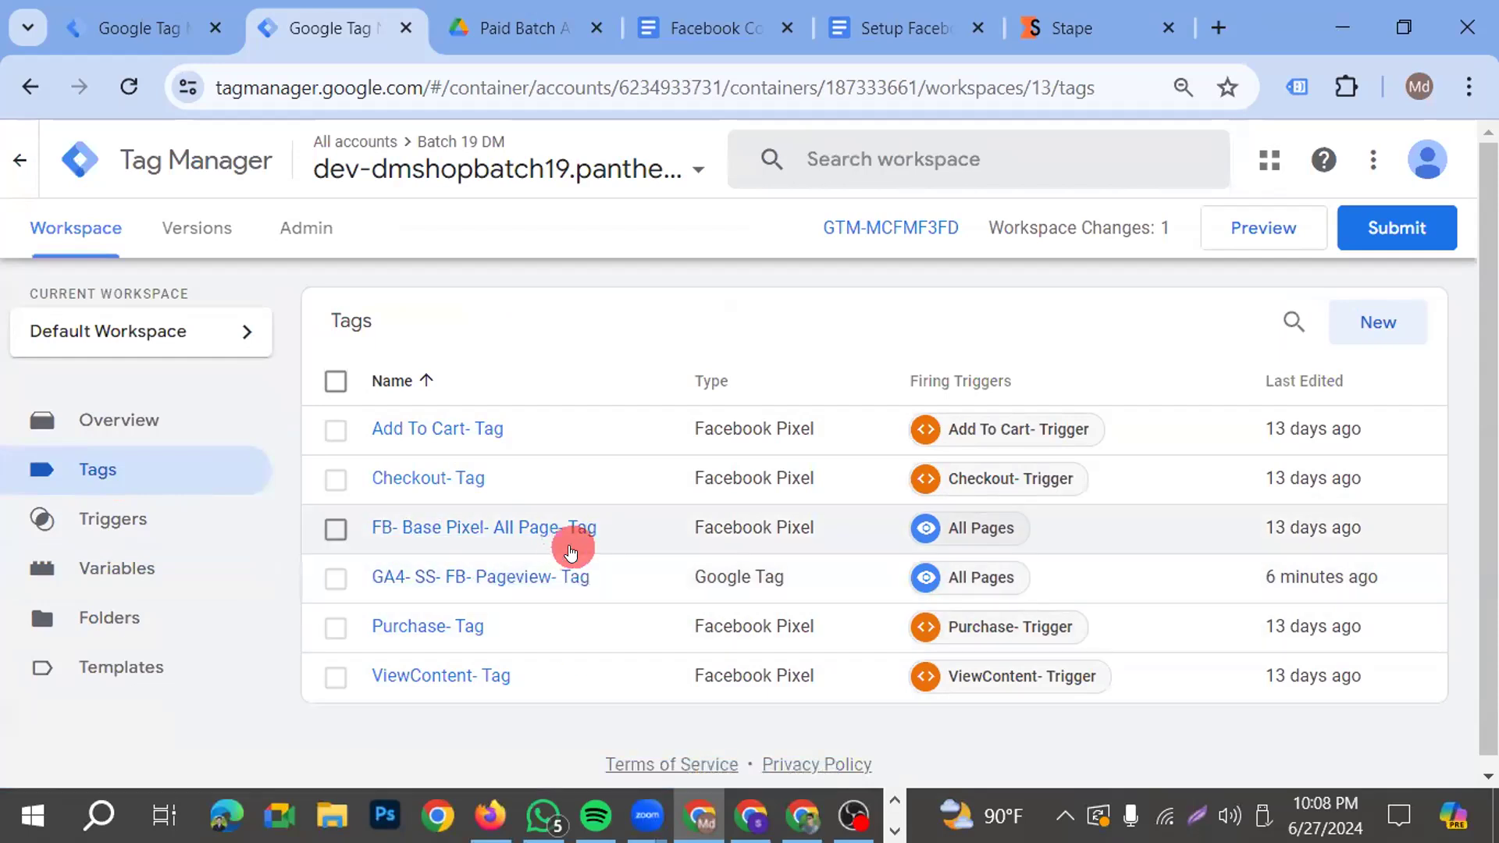
{"action": "left_click", "coordinate": [516, 531]}
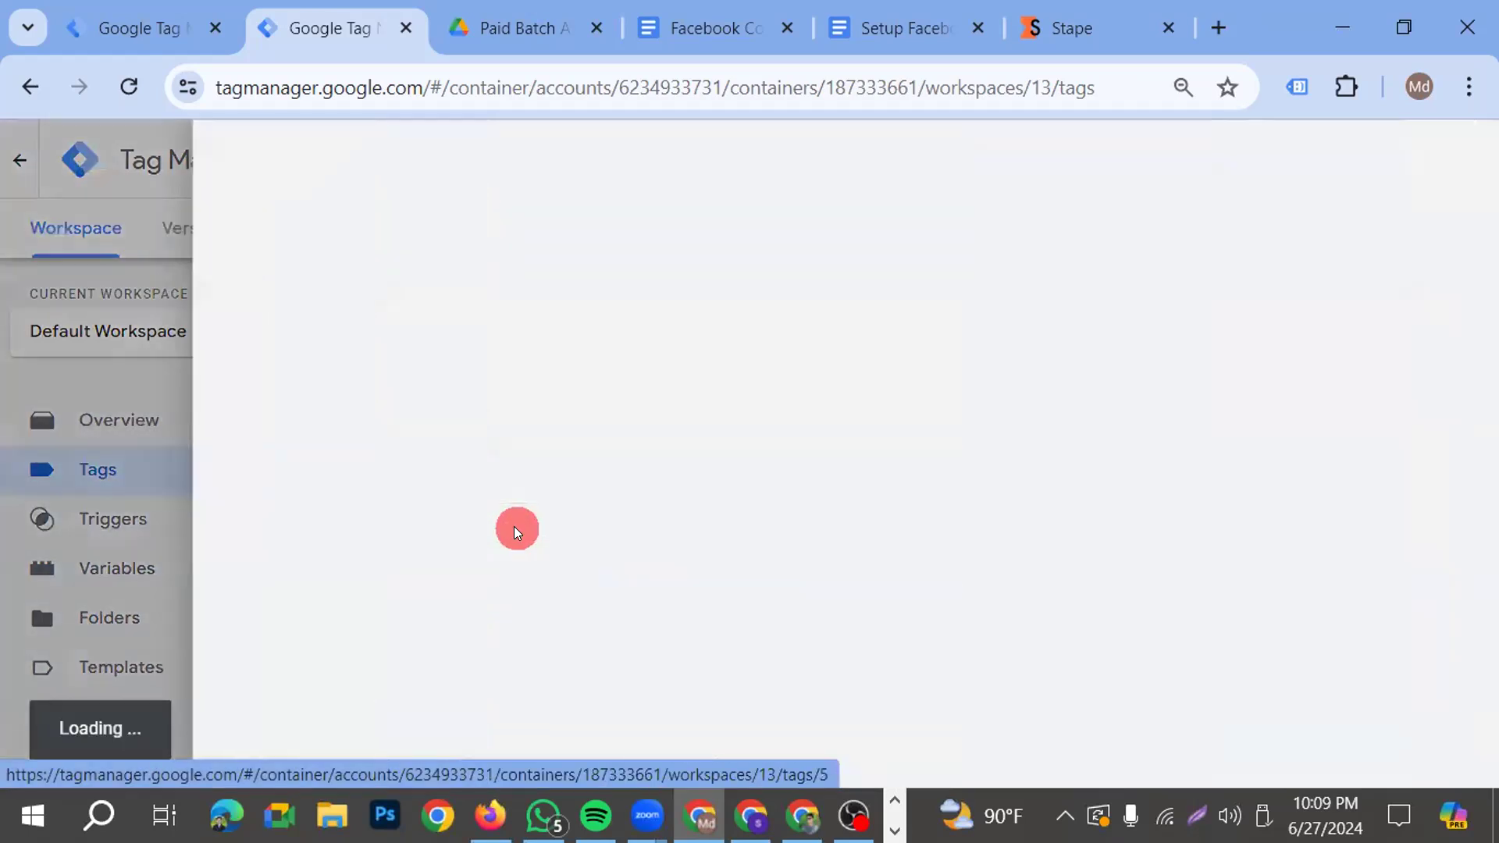
{"action": "scroll", "coordinate": [401, 481], "scroll_direction": "down", "scroll_amount": 4}
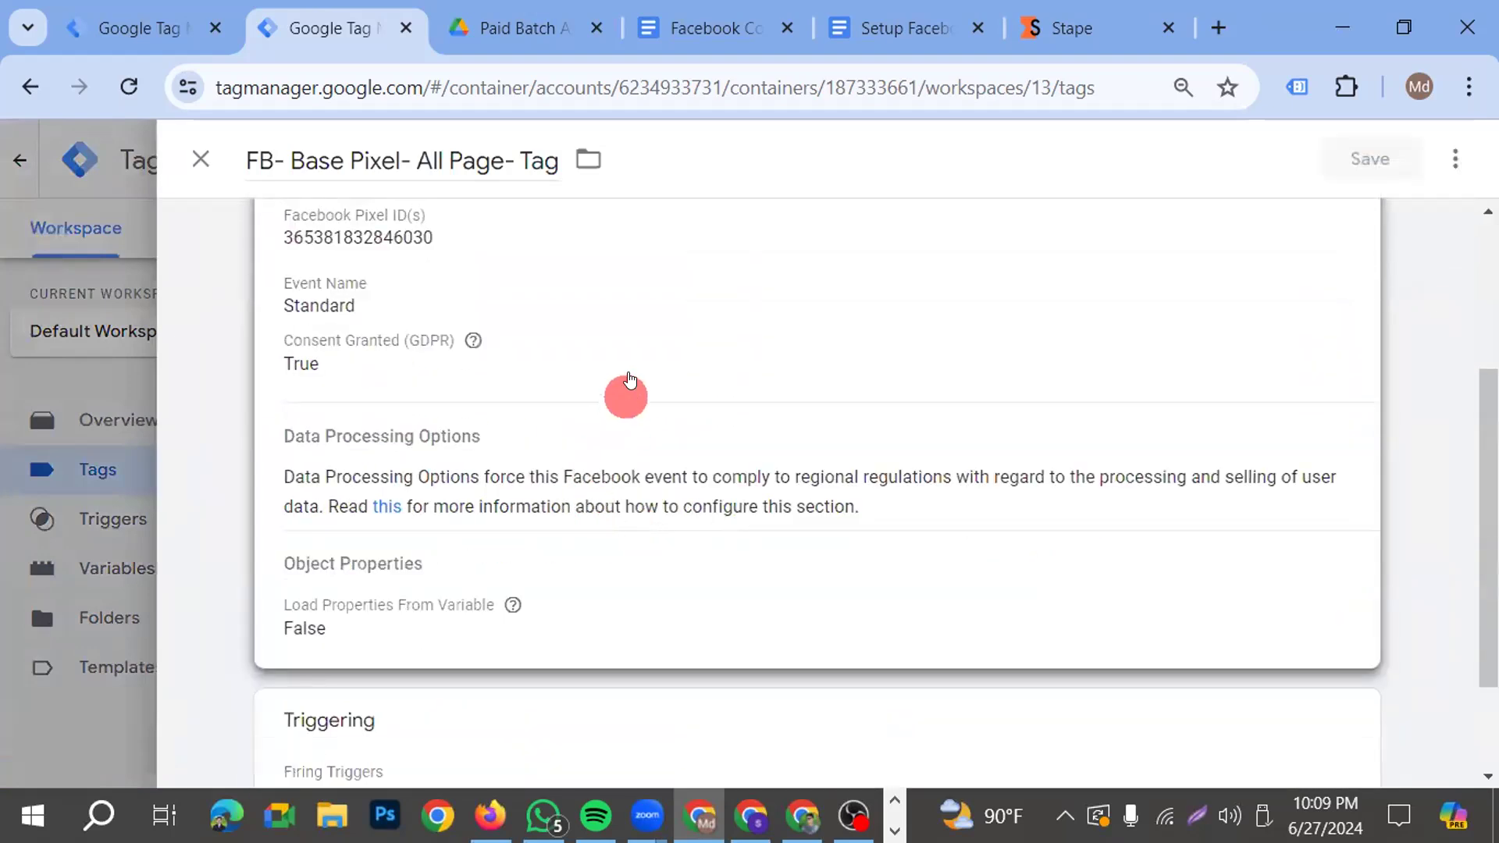
{"action": "left_click", "coordinate": [624, 384]}
{"action": "scroll", "coordinate": [609, 391], "scroll_direction": "down", "scroll_amount": 4}
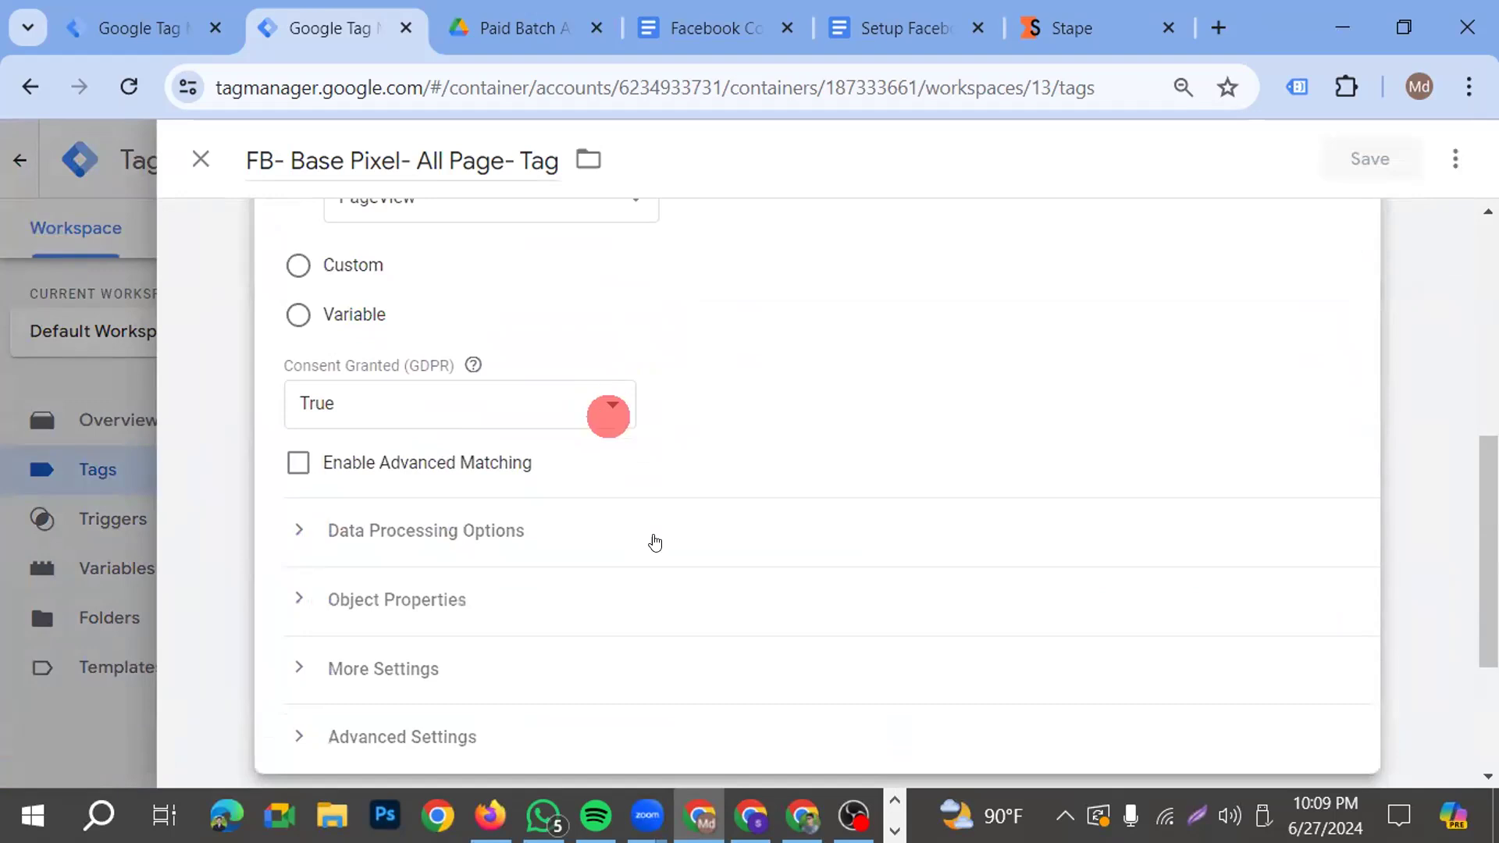
{"action": "left_click", "coordinate": [415, 668]}
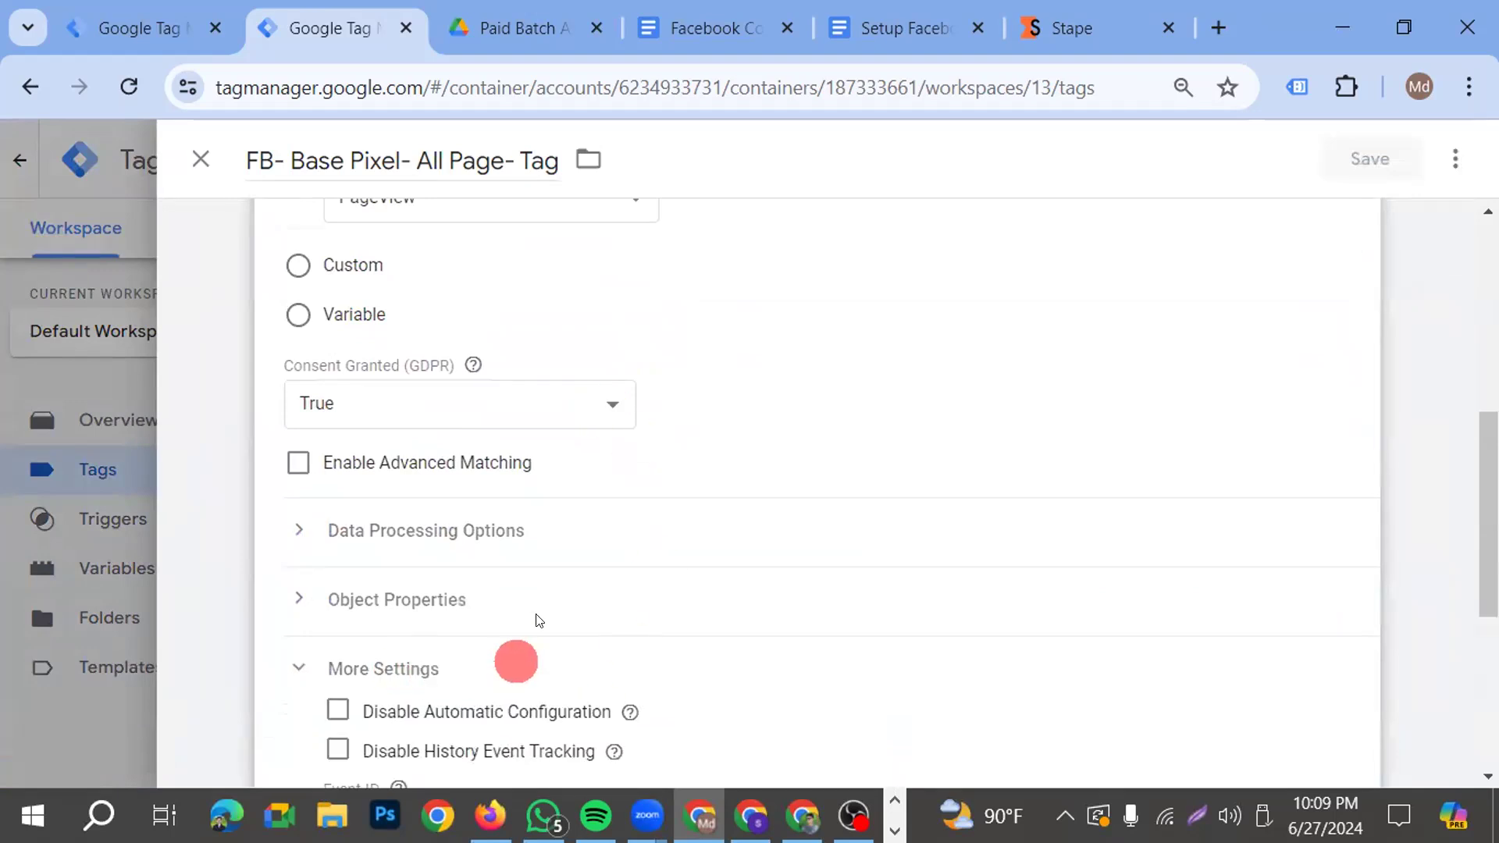
{"action": "scroll", "coordinate": [531, 625], "scroll_direction": "down", "scroll_amount": 5}
Set the base pixel tag's Event ID to {{FB- Event ID}} and save the tag
{"action": "left_click", "coordinate": [434, 403]}
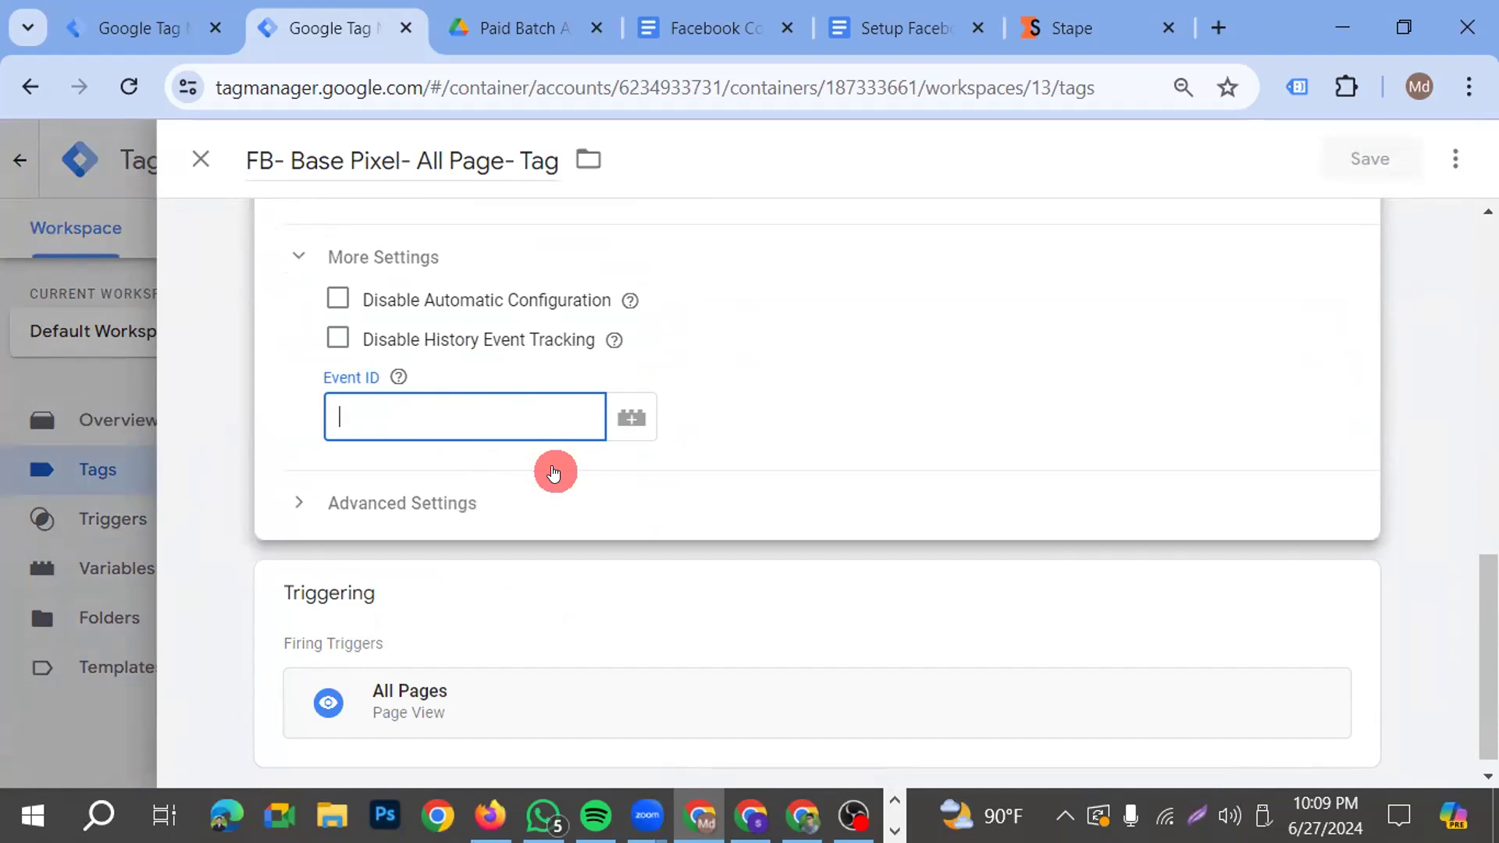
{"action": "type", "text": "{{"}
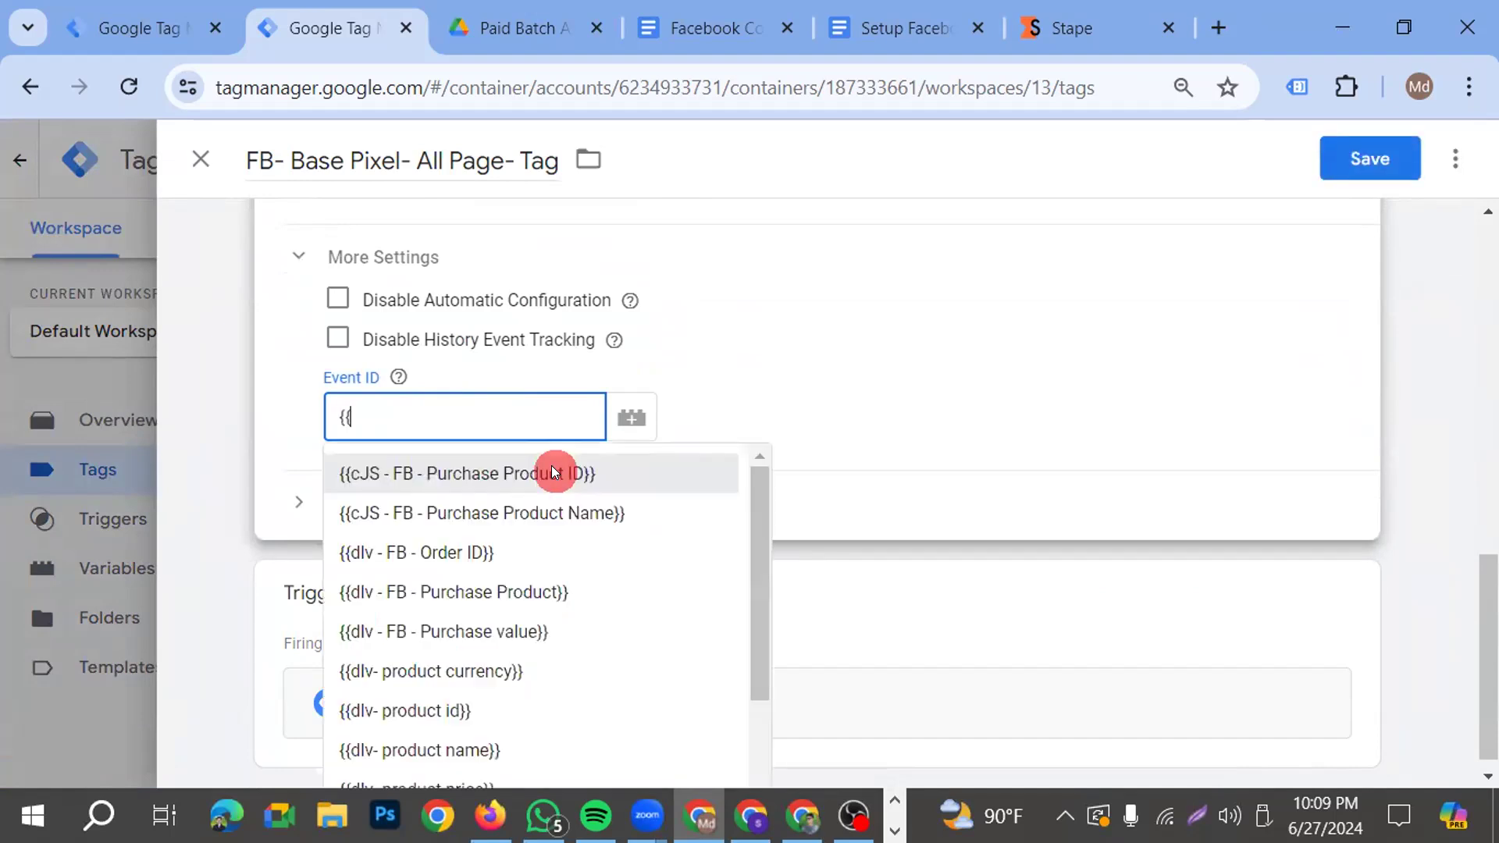
{"action": "scroll", "coordinate": [499, 672], "scroll_direction": "down", "scroll_amount": 2}
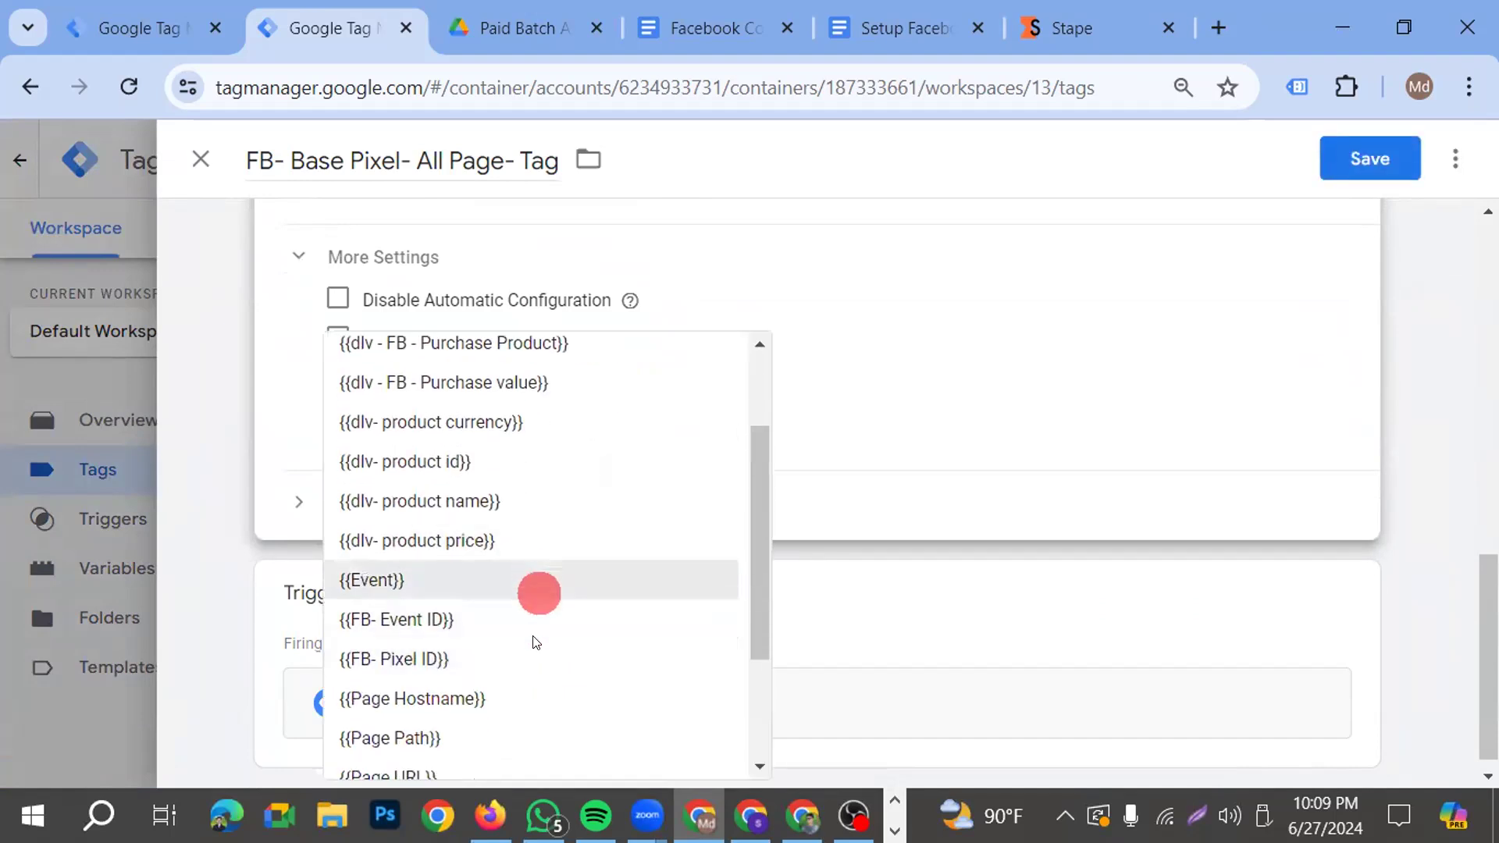
{"action": "scroll", "coordinate": [512, 671], "scroll_direction": "down", "scroll_amount": 2}
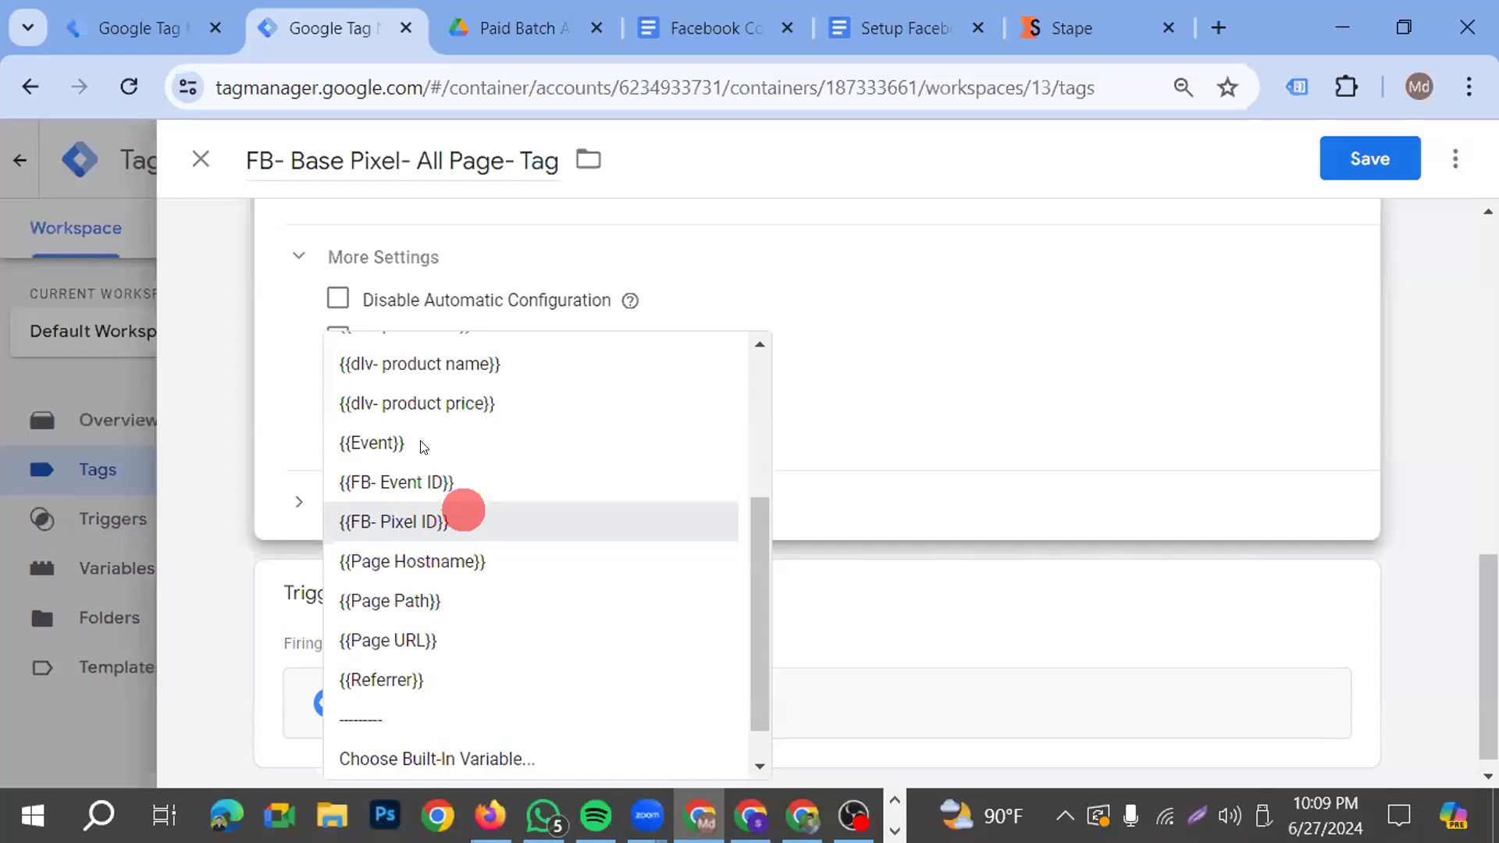
{"action": "left_click", "coordinate": [425, 479]}
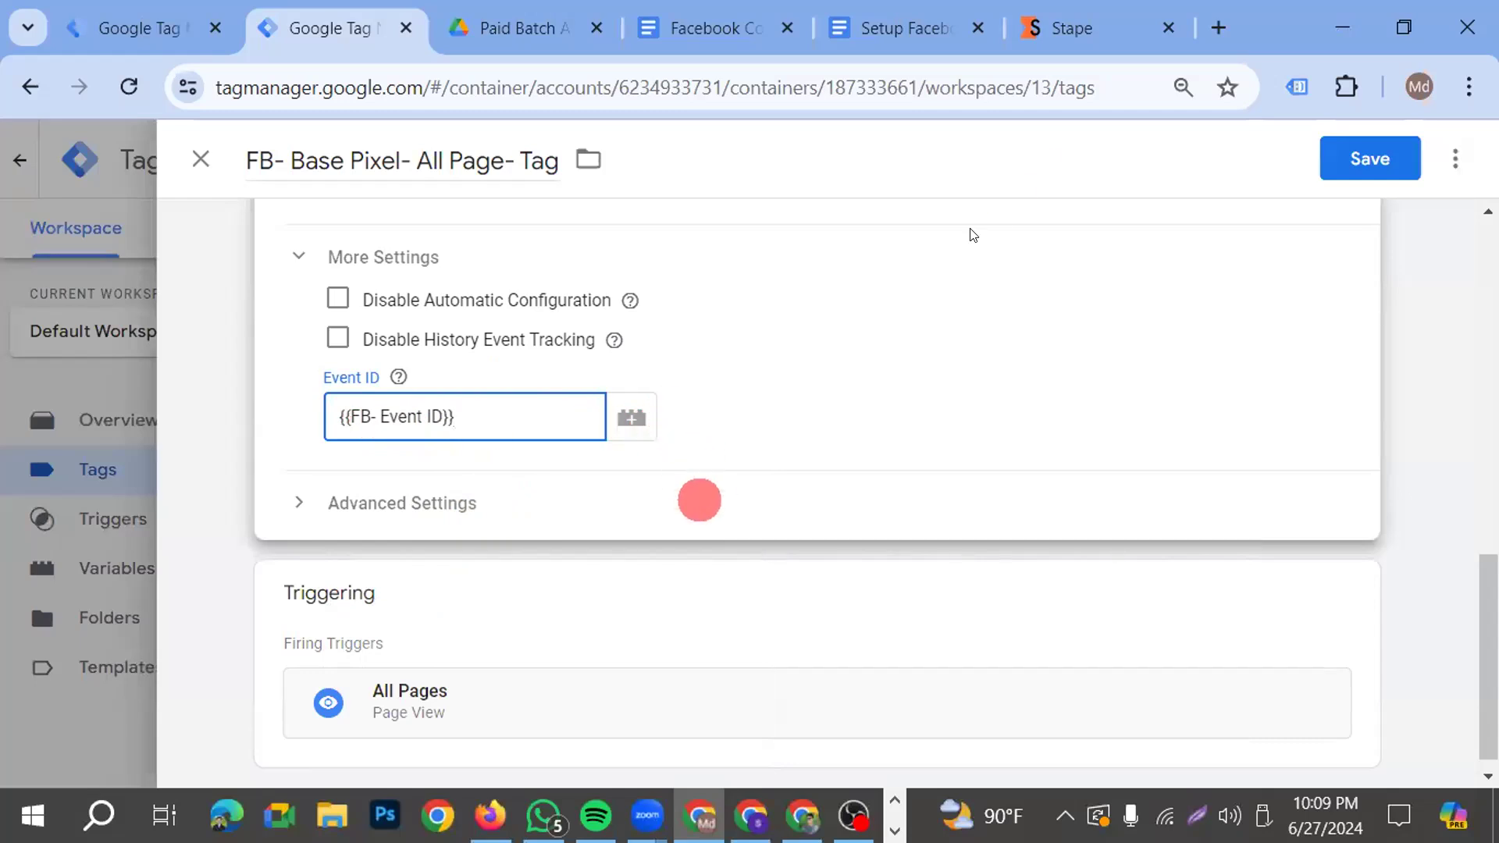
{"action": "left_click", "coordinate": [1345, 159]}
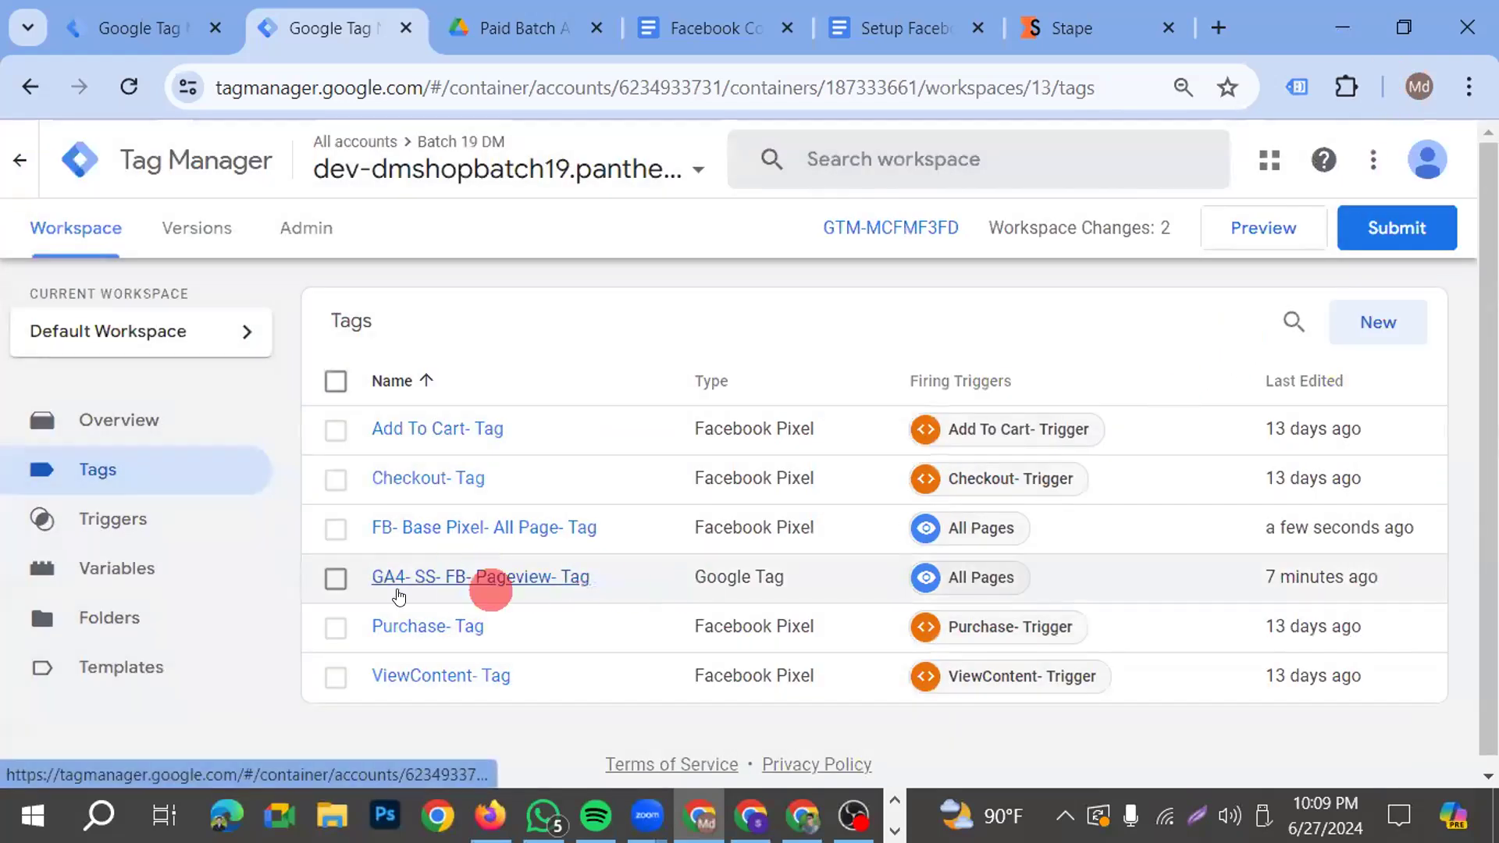
Open the GA4- SS- FB- Pageview- Tag configuration for editing and add an empty configuration parameter row
{"action": "left_click", "coordinate": [485, 577]}
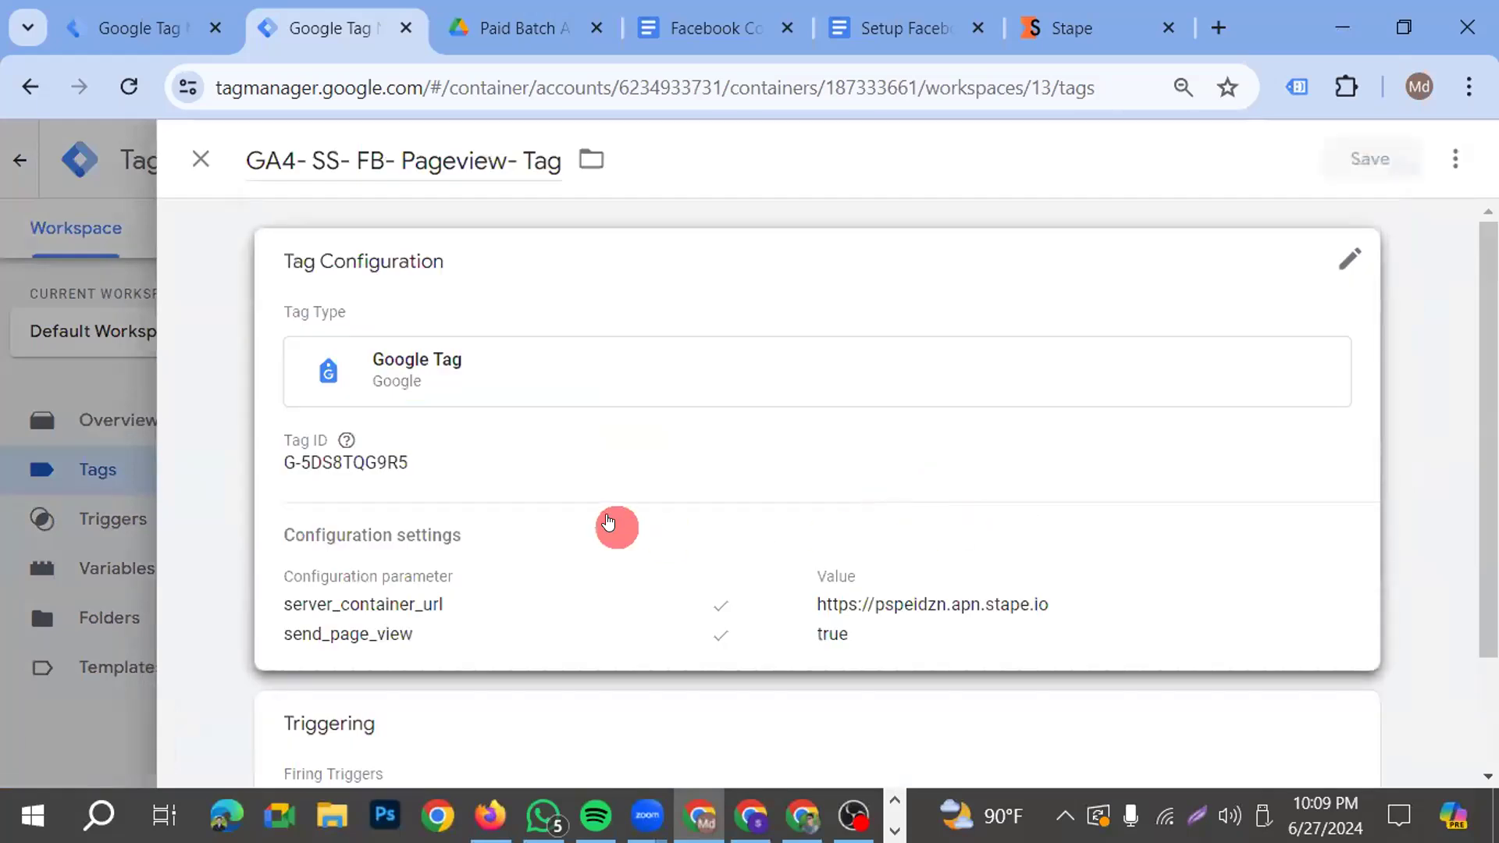
{"action": "scroll", "coordinate": [619, 525], "scroll_direction": "down", "scroll_amount": 2}
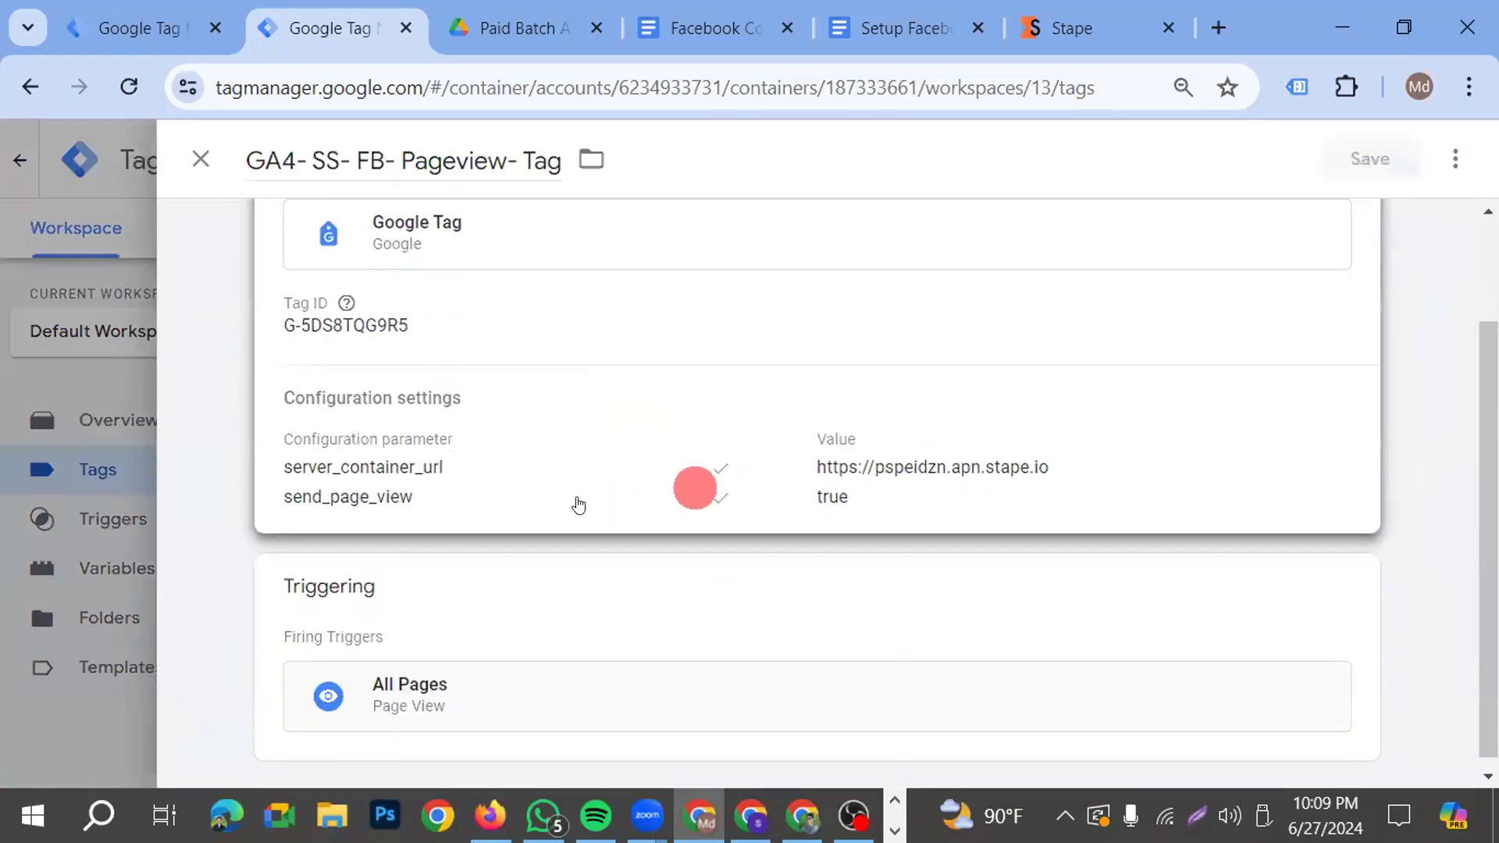
{"action": "left_click", "coordinate": [386, 490]}
{"action": "scroll", "coordinate": [422, 499], "scroll_direction": "down", "scroll_amount": 3}
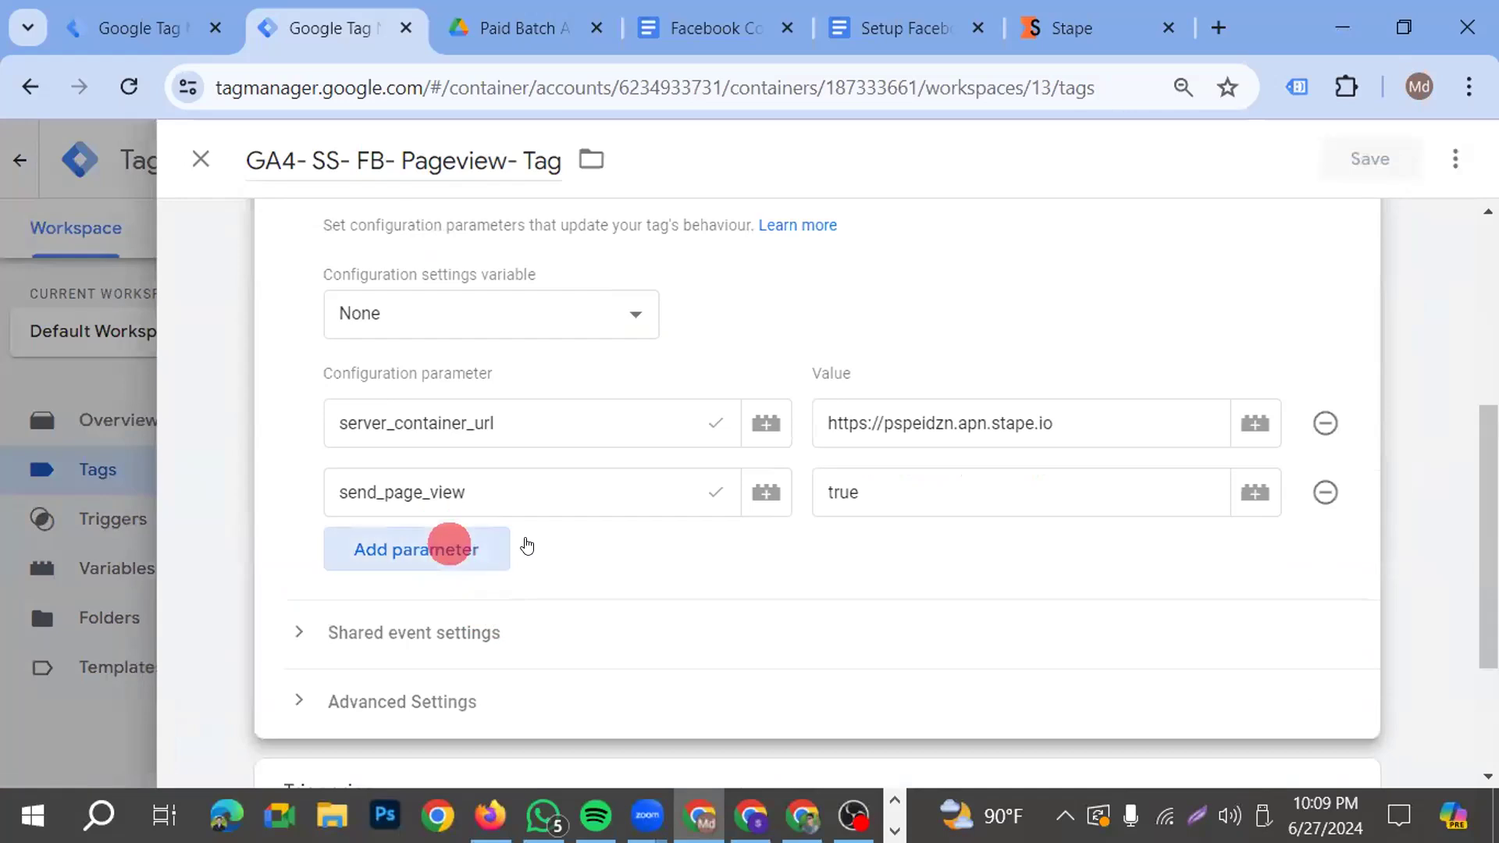
{"action": "left_click", "coordinate": [453, 550]}
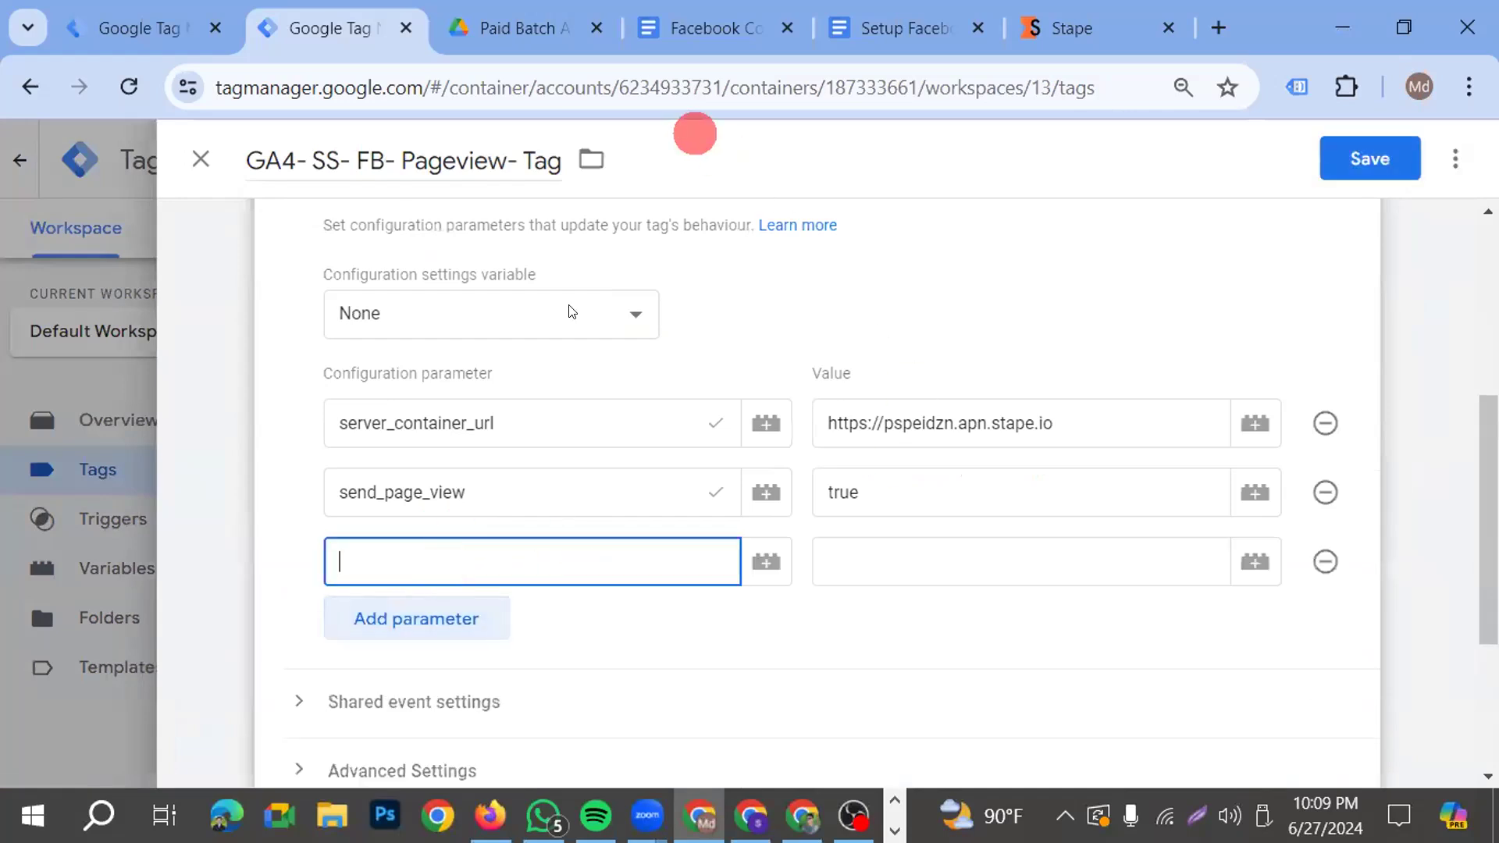
Switch to the Setup Facebook CAPI & GA4 Server-side Tracking document and review the page view and view item parameters and variable instructions
{"action": "left_click", "coordinate": [790, 31]}
{"action": "left_click", "coordinate": [877, 484]}
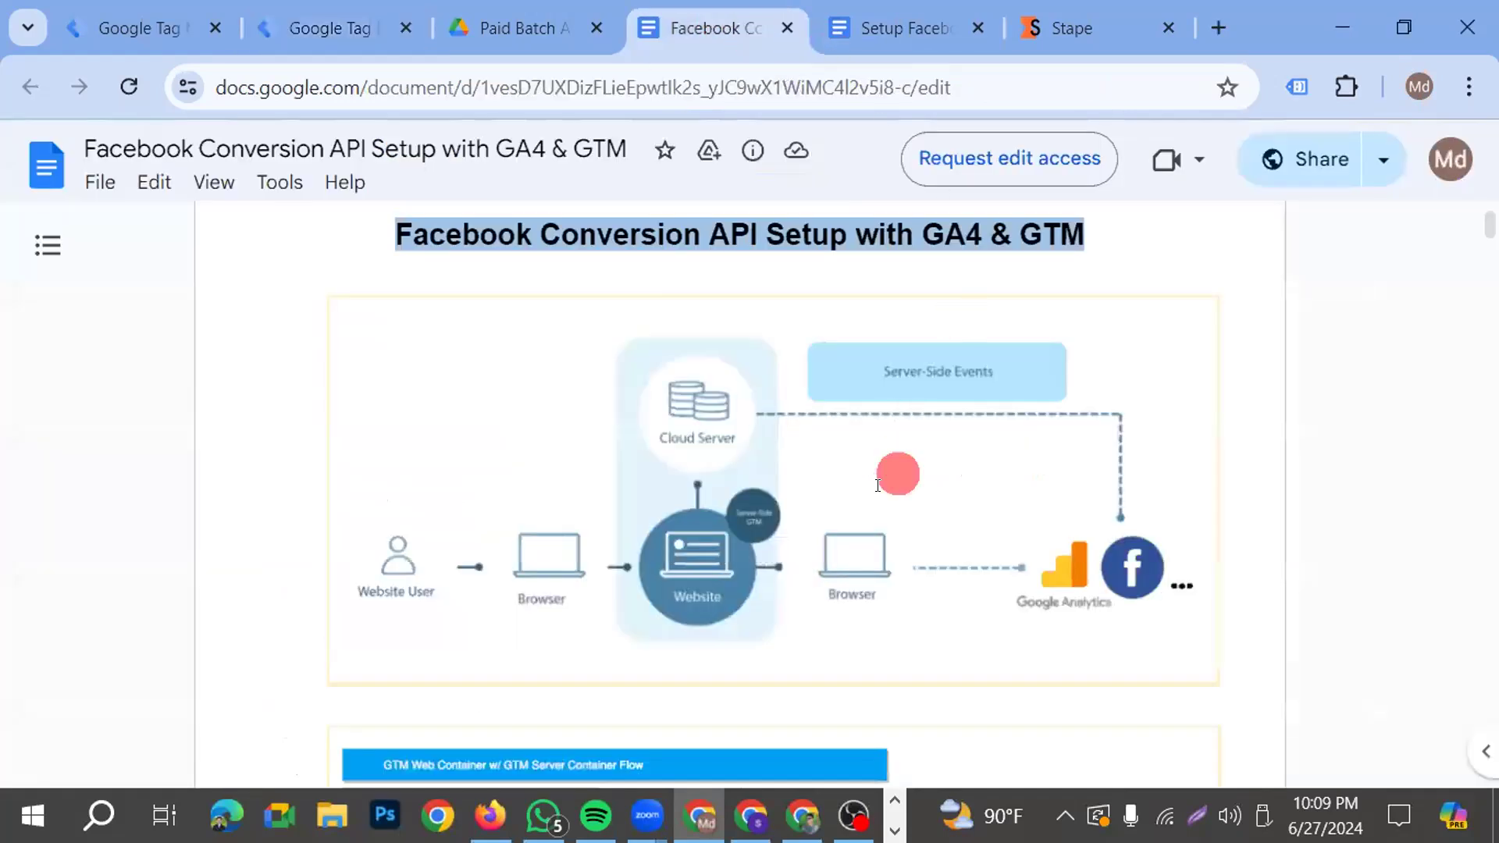
{"action": "left_click", "coordinate": [871, 8]}
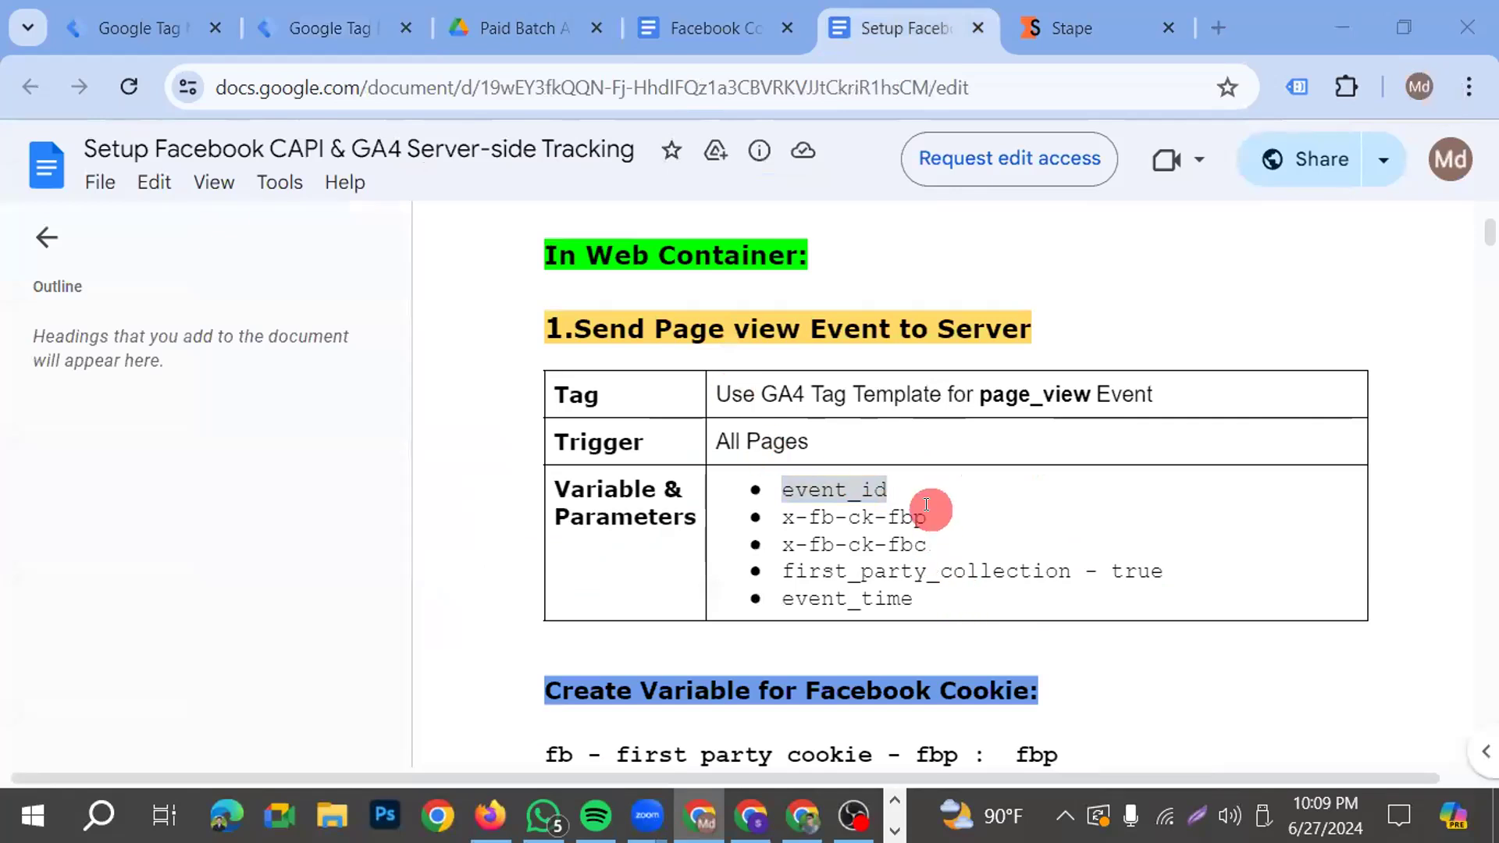
{"action": "scroll", "coordinate": [930, 508], "scroll_direction": "down", "scroll_amount": 2}
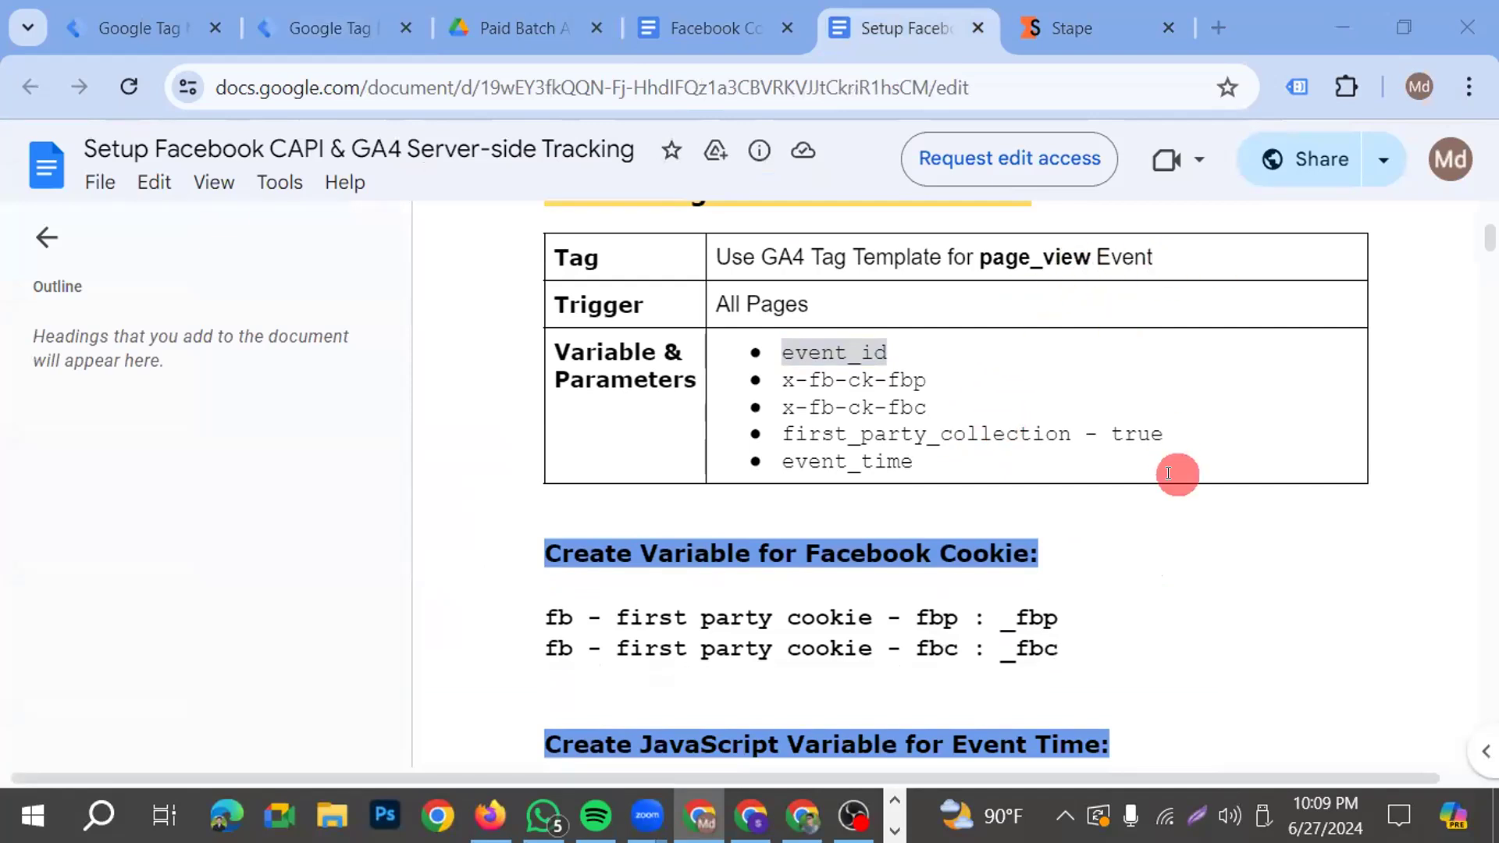
{"action": "scroll", "coordinate": [1125, 450], "scroll_direction": "down", "scroll_amount": 8}
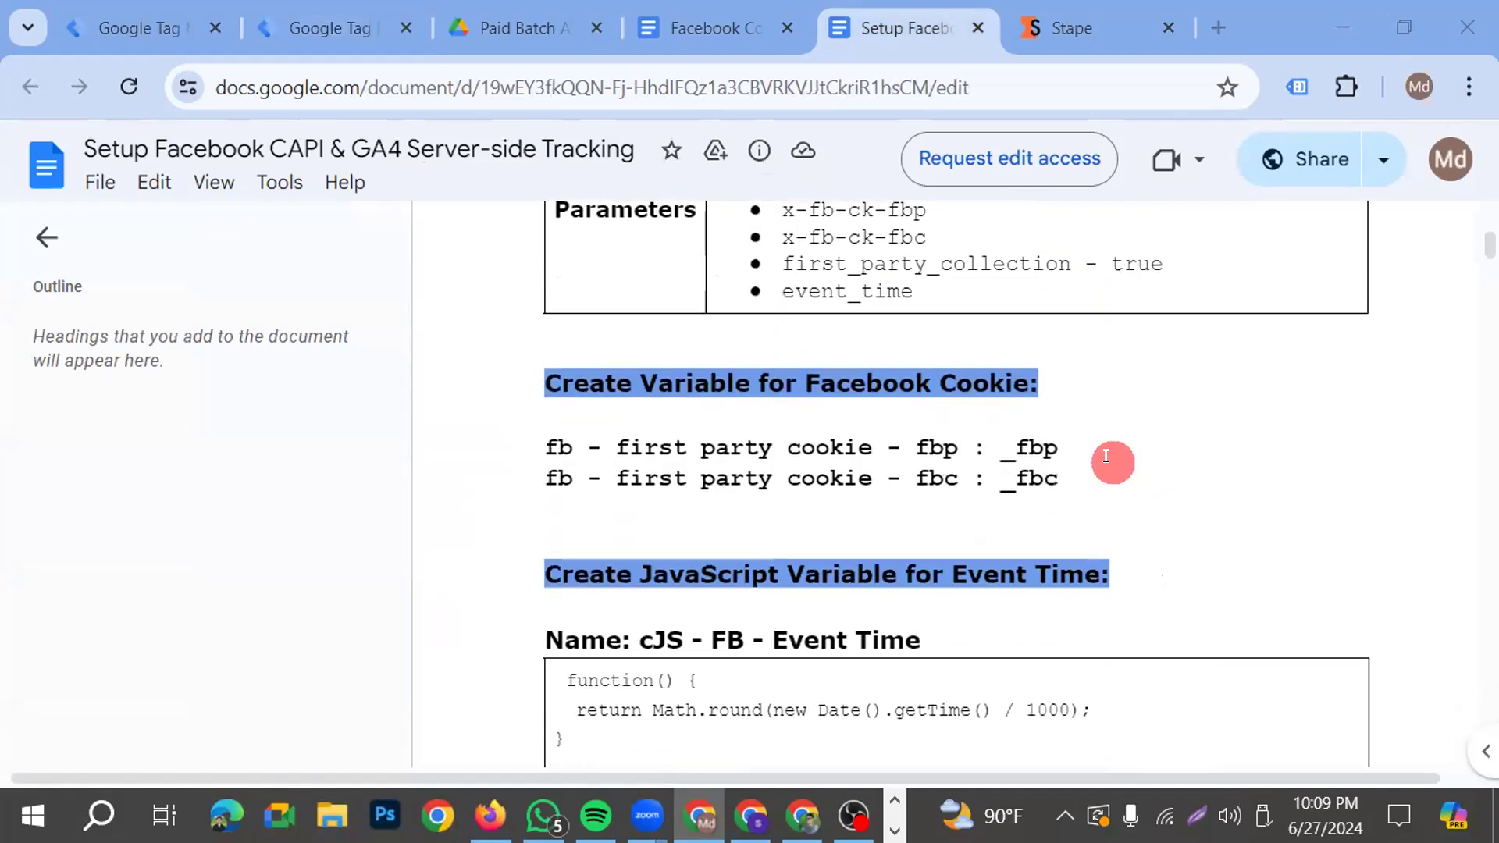
{"action": "scroll", "coordinate": [1098, 456], "scroll_direction": "down", "scroll_amount": 4}
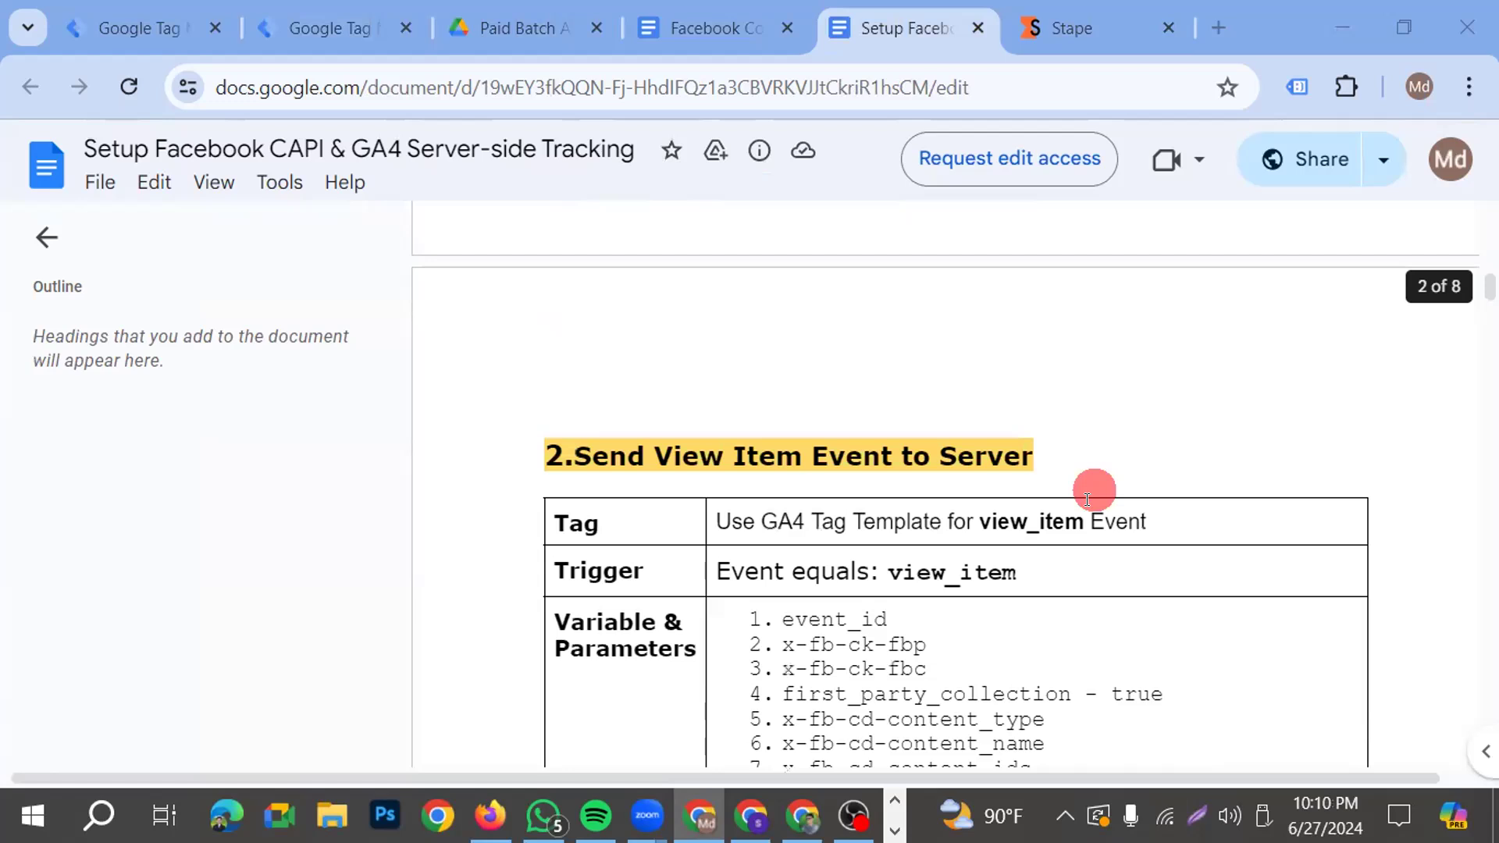
{"action": "scroll", "coordinate": [1095, 491], "scroll_direction": "down", "scroll_amount": 1}
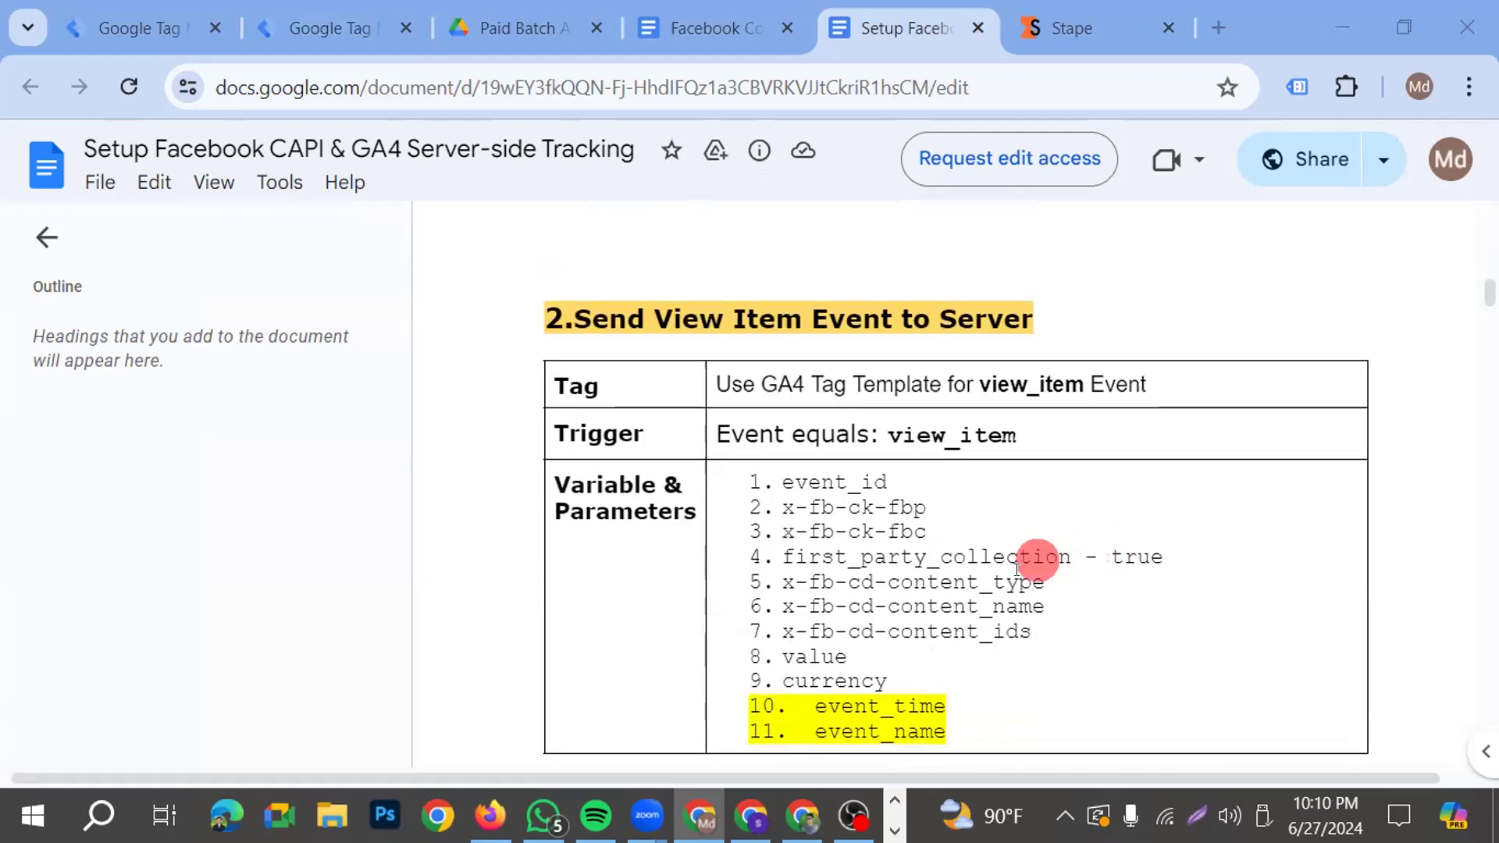
{"action": "scroll", "coordinate": [999, 523], "scroll_direction": "up", "scroll_amount": 8}
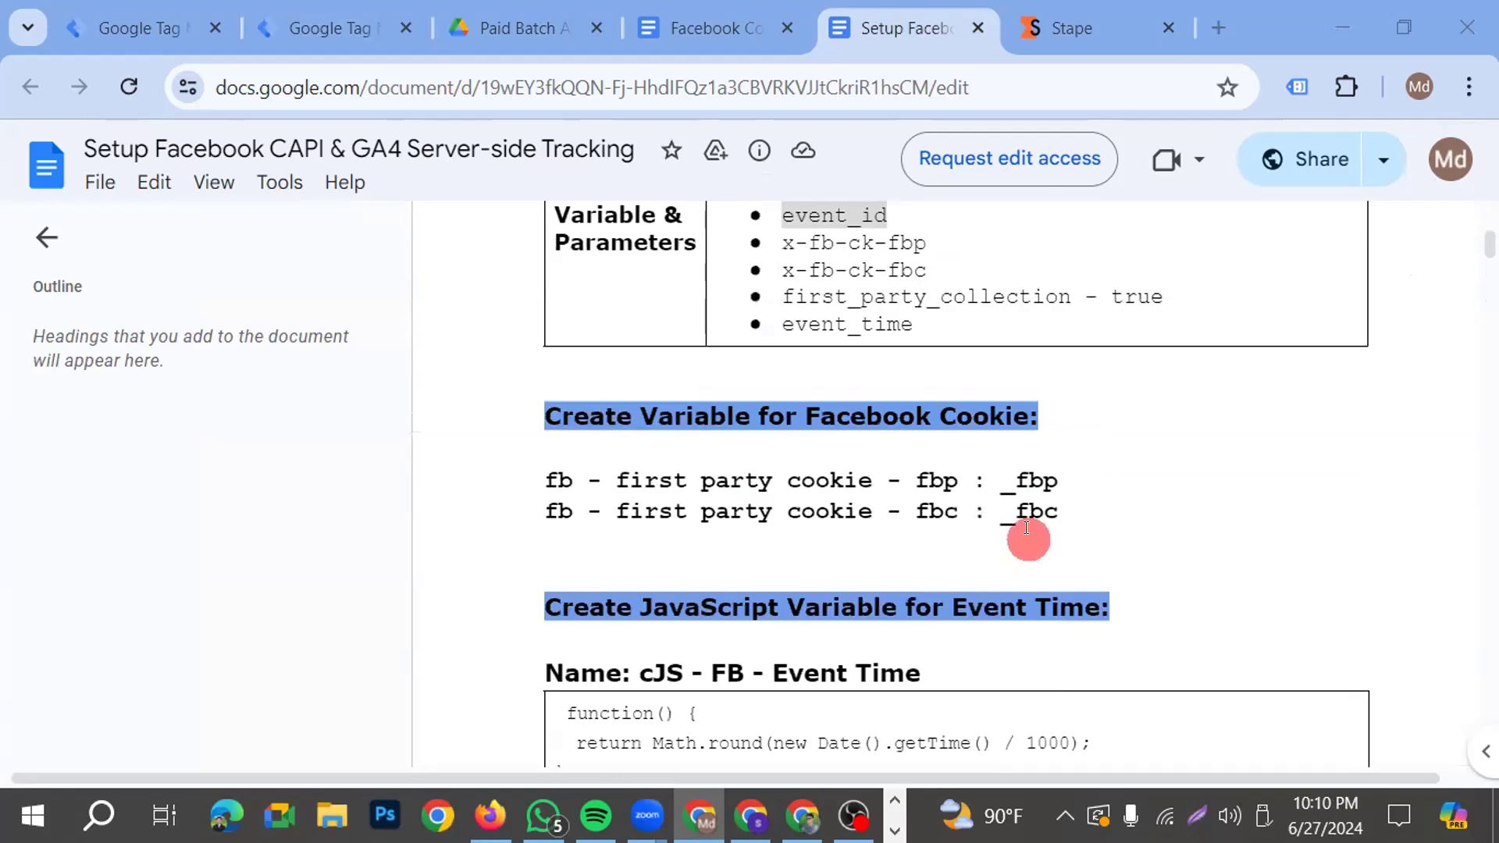
Return to the GA4- SS- FB- Pageview- Tag, add an event_id configuration parameter with the value {{FB- Event ID}}, and save the tag
{"action": "scroll", "coordinate": [961, 311], "scroll_direction": "up", "scroll_amount": 2}
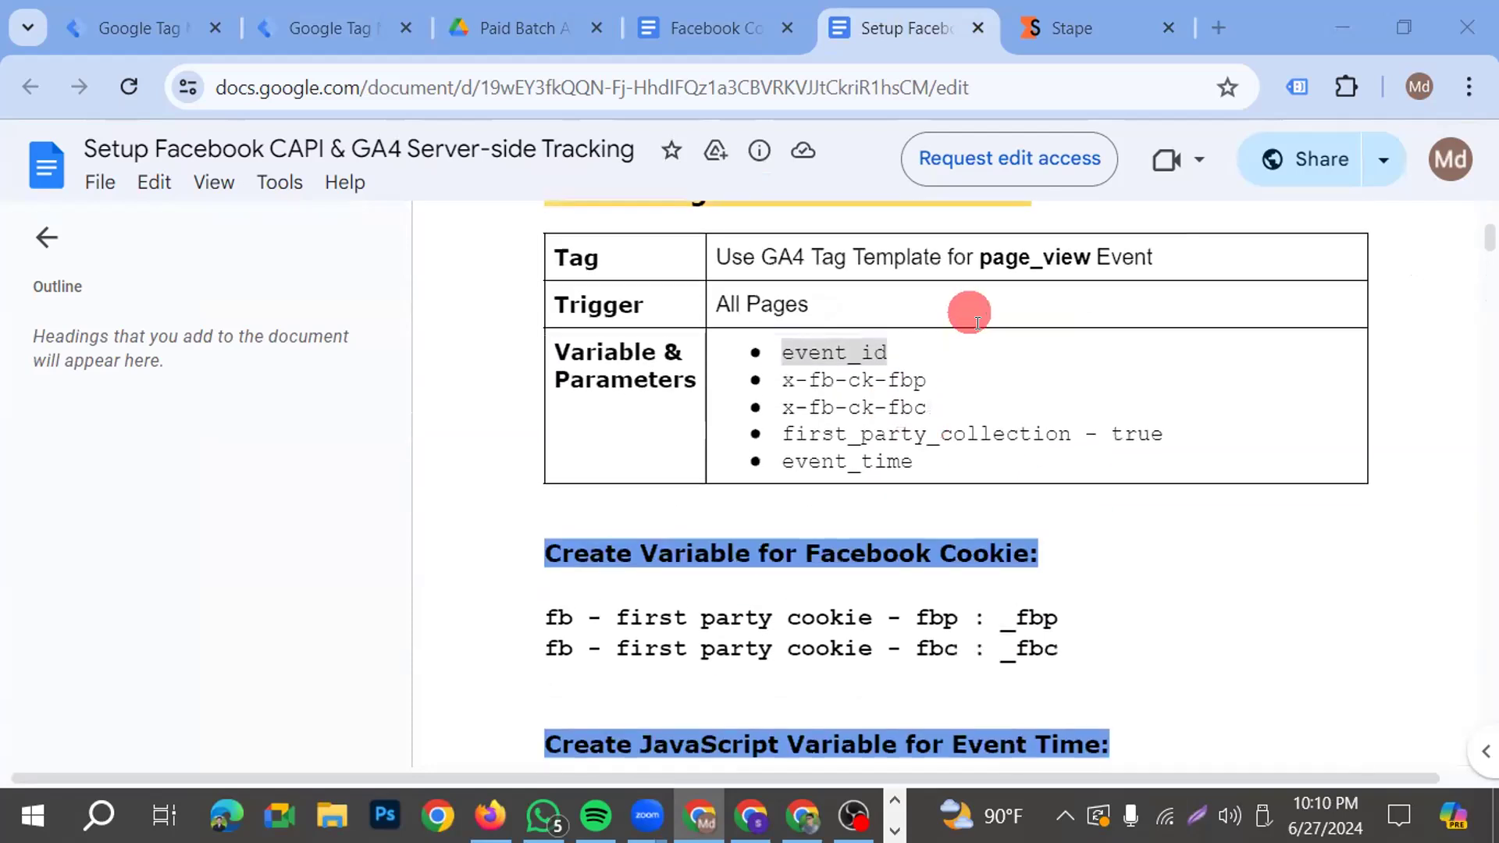
{"action": "scroll", "coordinate": [1101, 438], "scroll_direction": "up", "scroll_amount": 2}
{"action": "scroll", "coordinate": [990, 508], "scroll_direction": "up", "scroll_amount": 2}
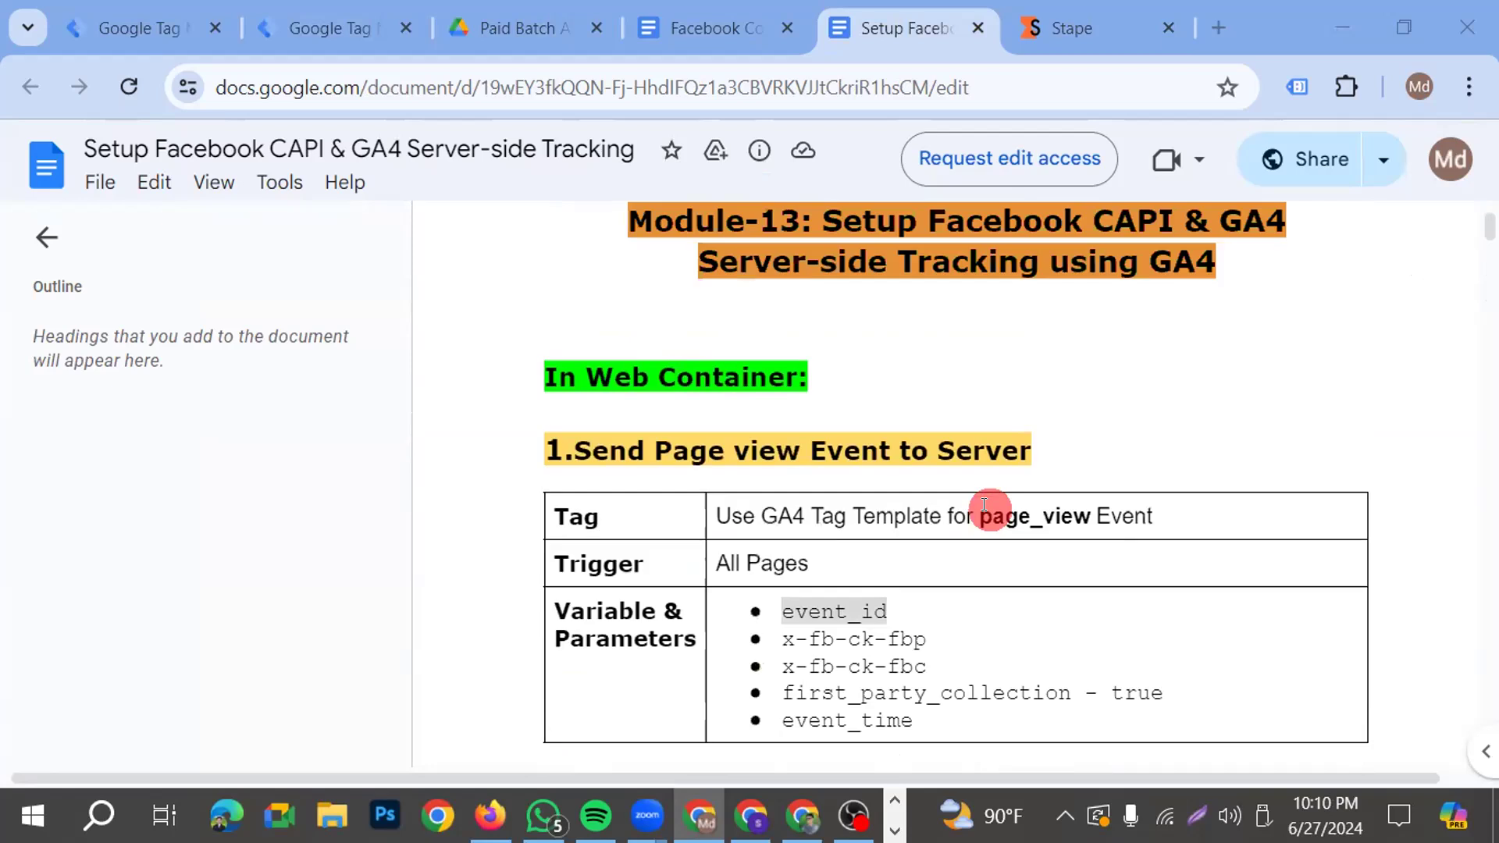
{"action": "scroll", "coordinate": [985, 505], "scroll_direction": "up", "scroll_amount": 2}
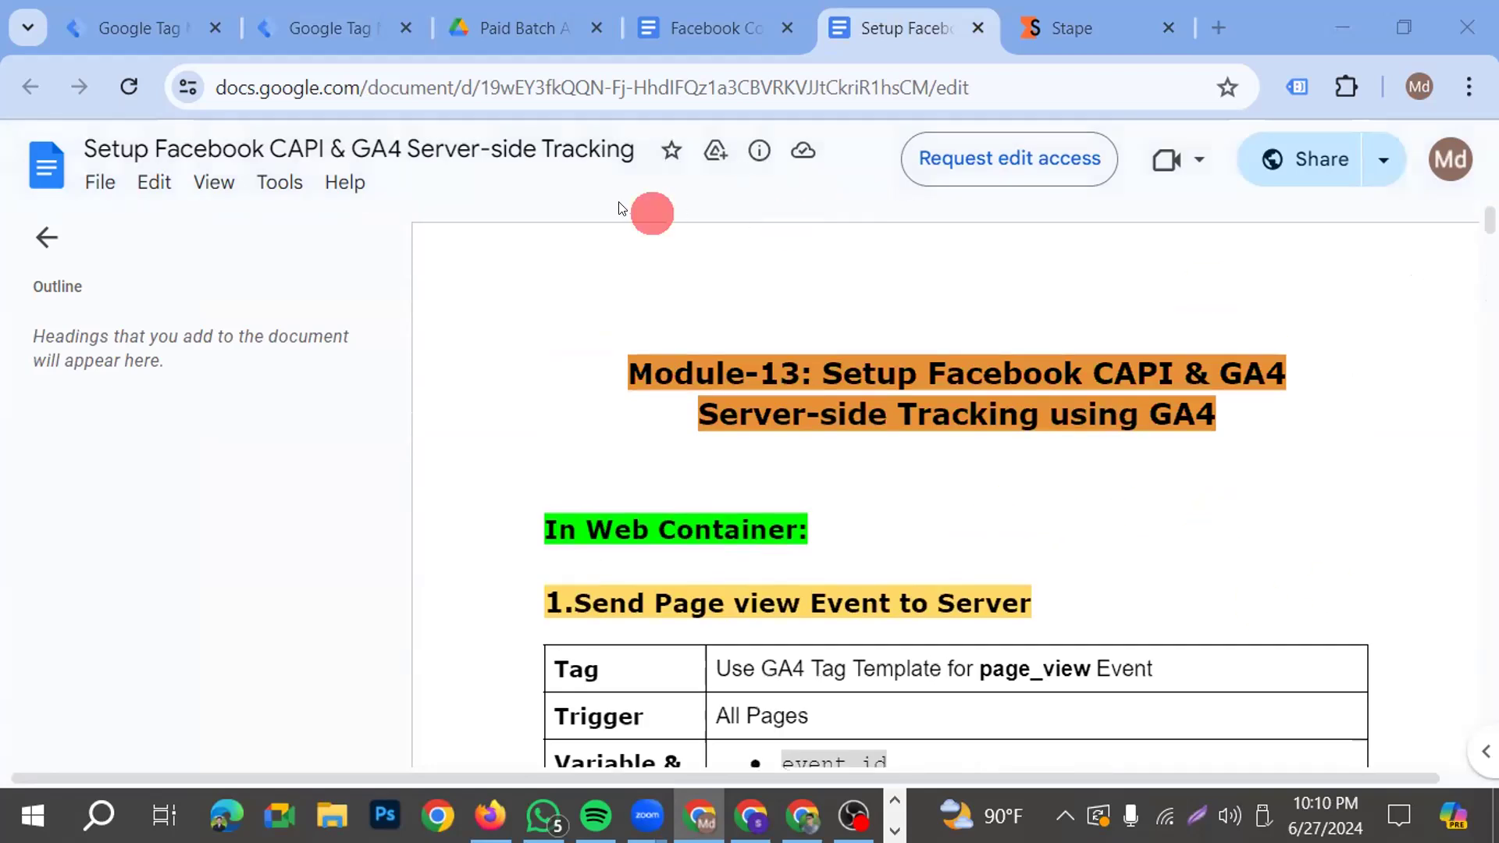
{"action": "left_click", "coordinate": [325, 25]}
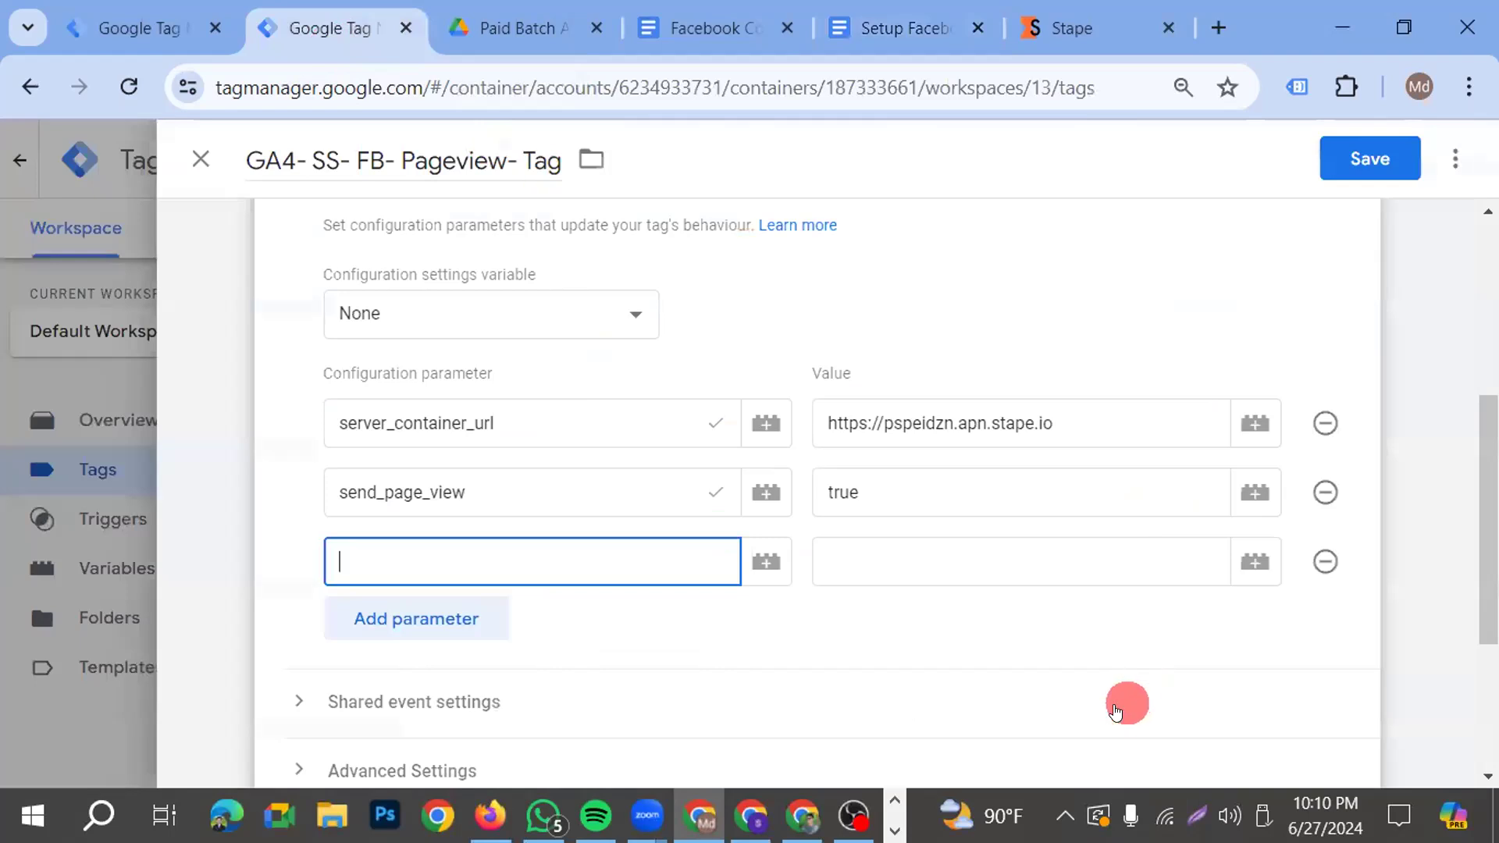
{"action": "type", "text": "event"}
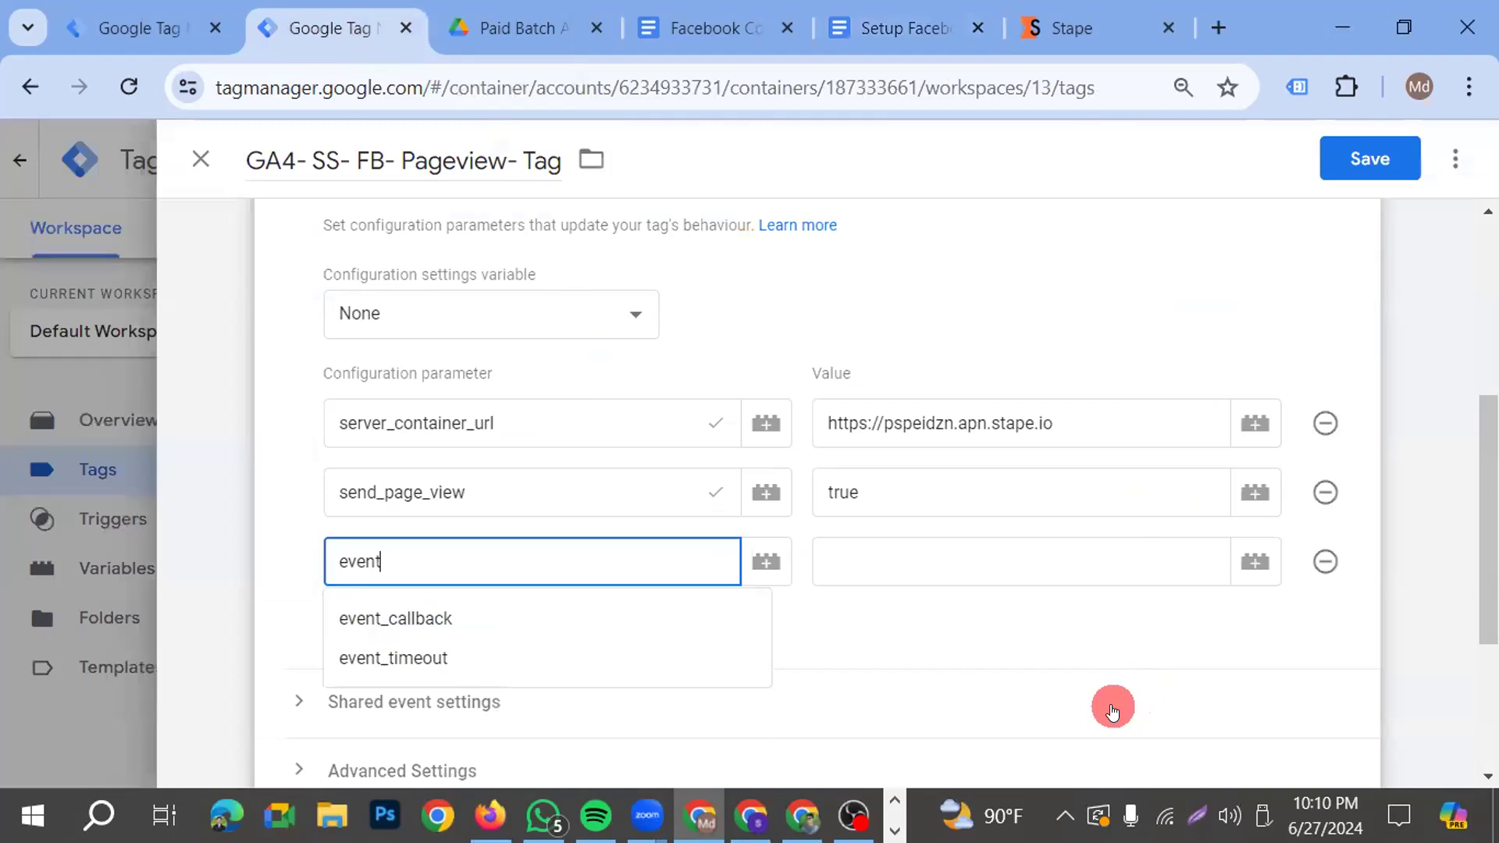
{"action": "type", "text": "_id"}
{"action": "left_click", "coordinate": [944, 572]}
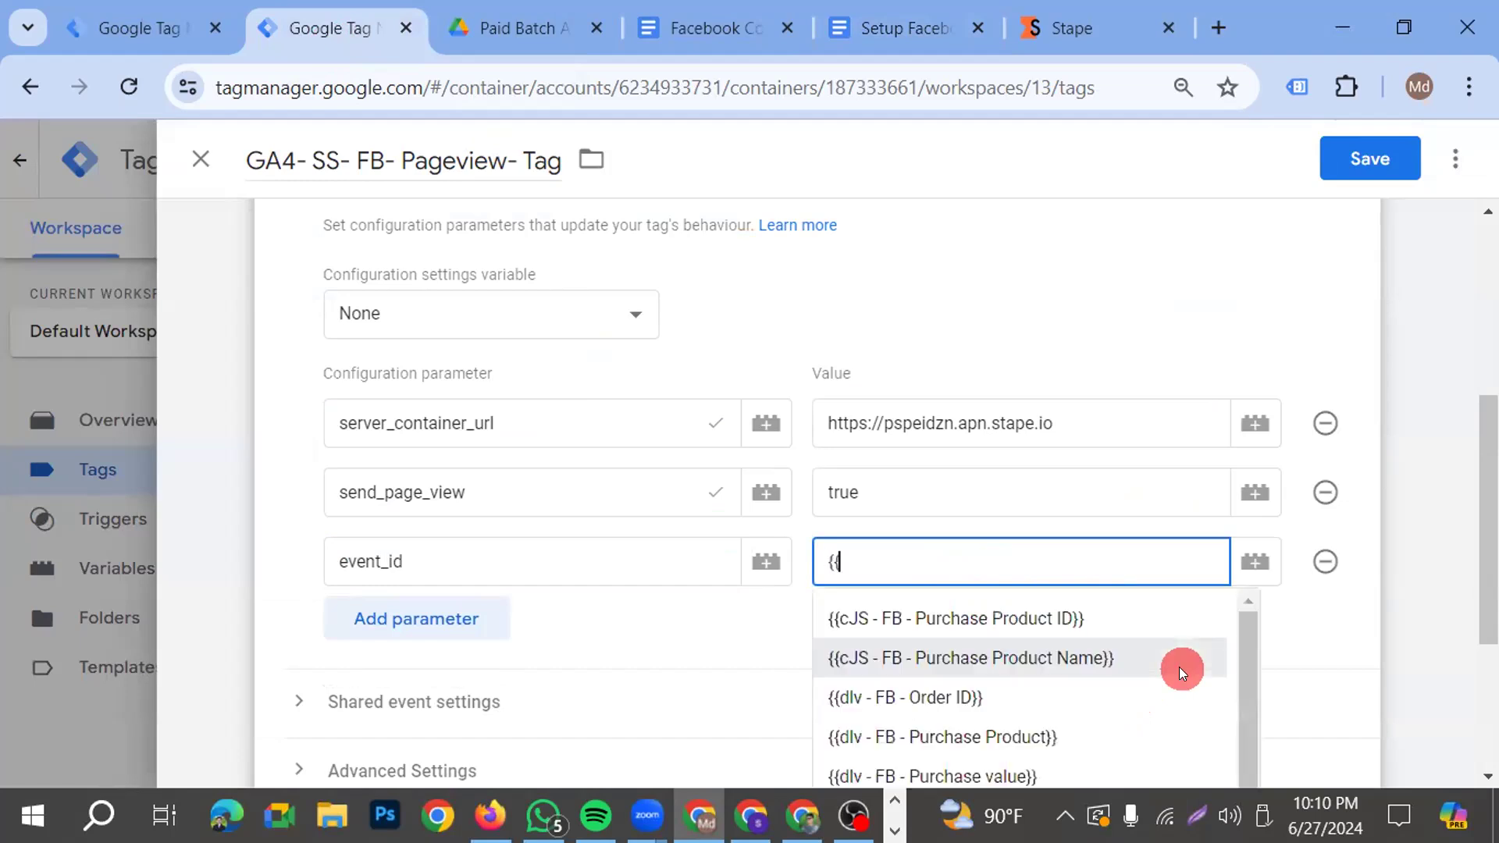
{"action": "scroll", "coordinate": [1127, 616], "scroll_direction": "down", "scroll_amount": 5}
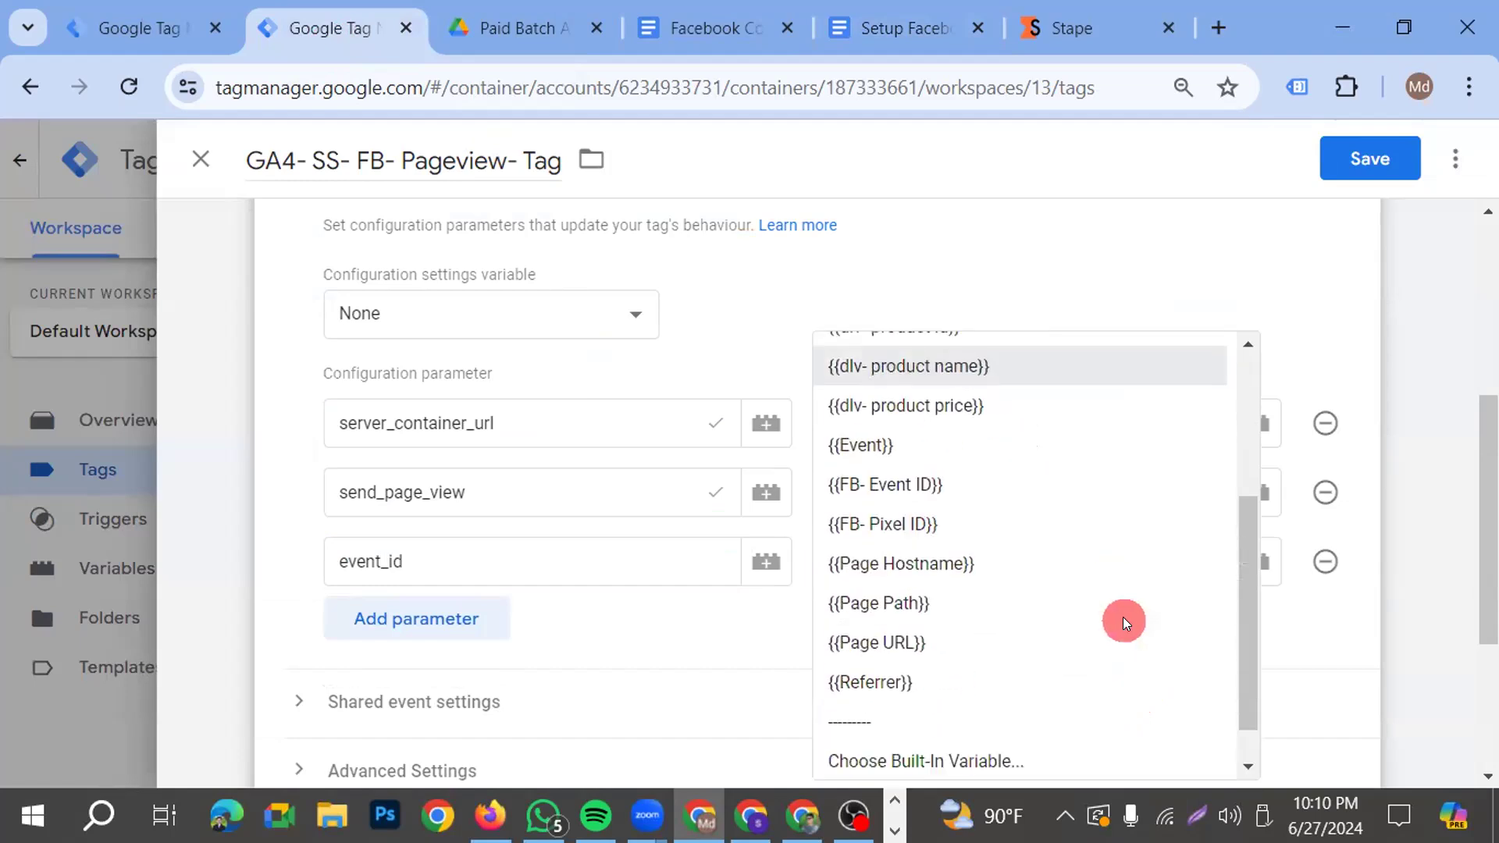
{"action": "left_click", "coordinate": [1007, 492]}
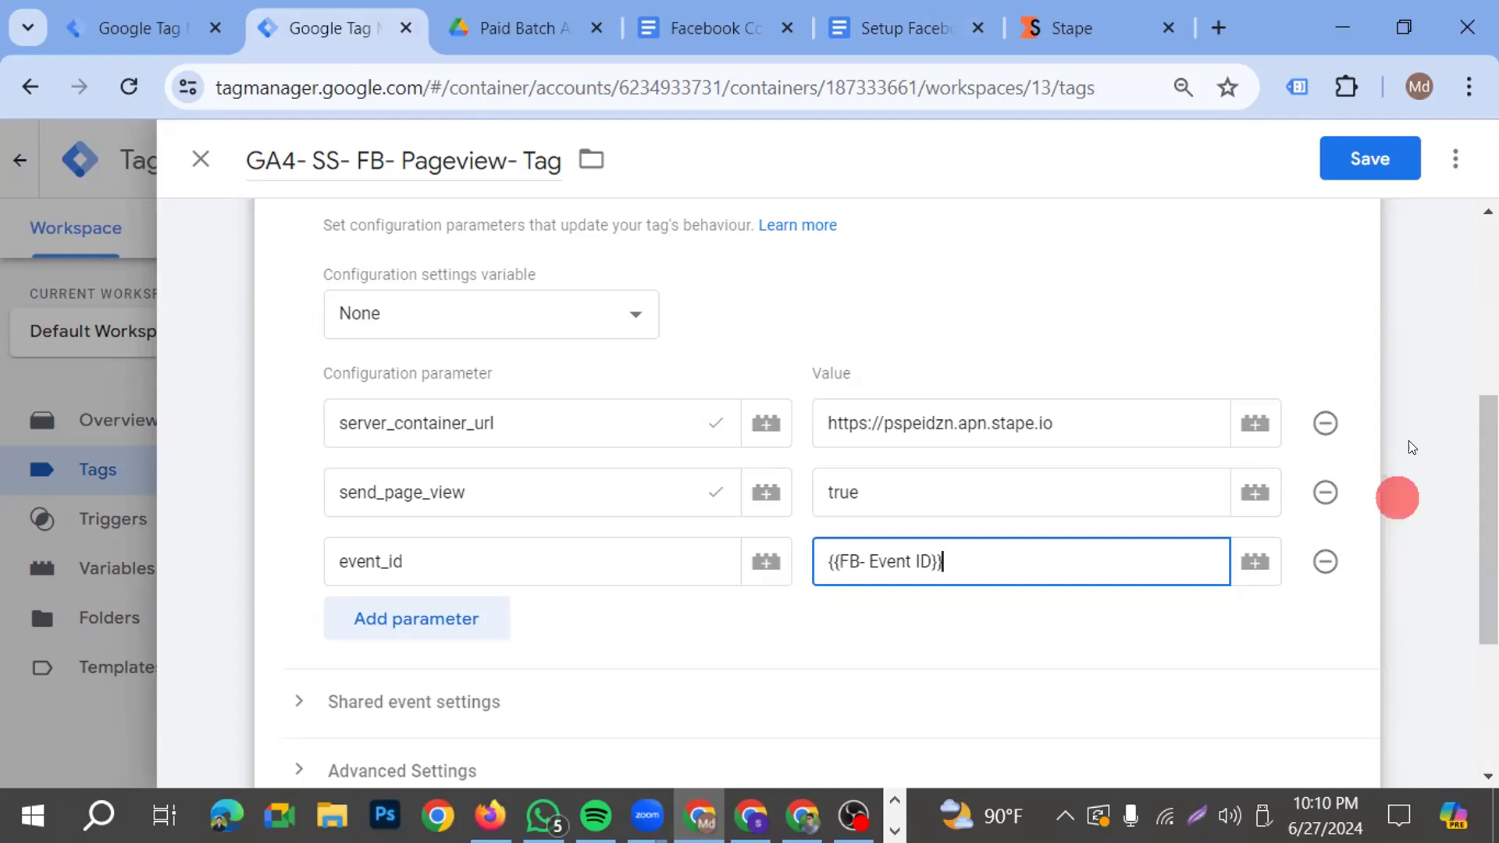
{"action": "left_click", "coordinate": [1415, 170]}
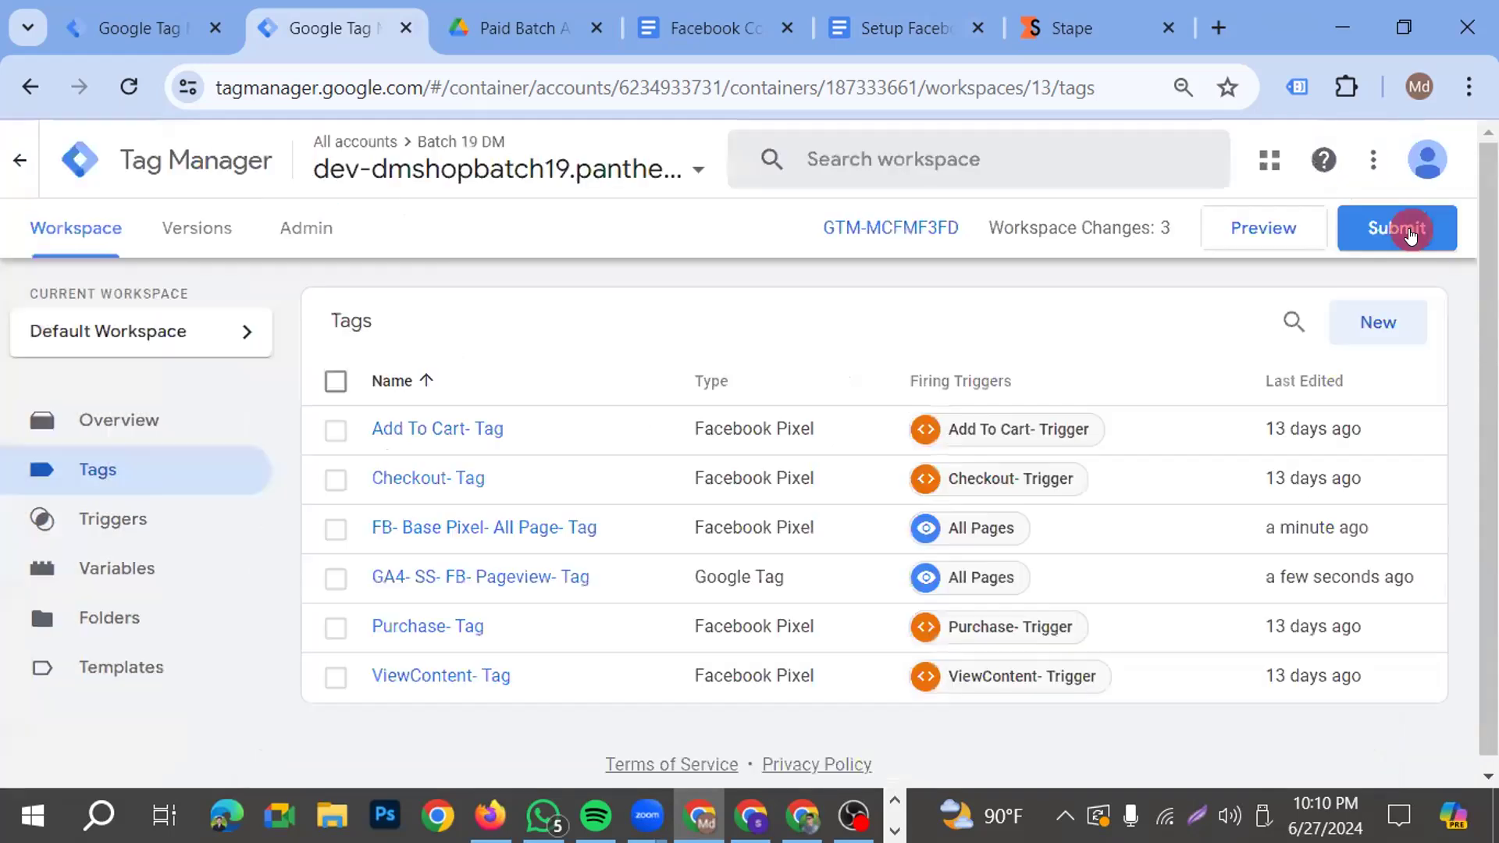
Publish the web container changes without a version name or description and return to the workspace overview
{"action": "left_click", "coordinate": [1409, 228]}
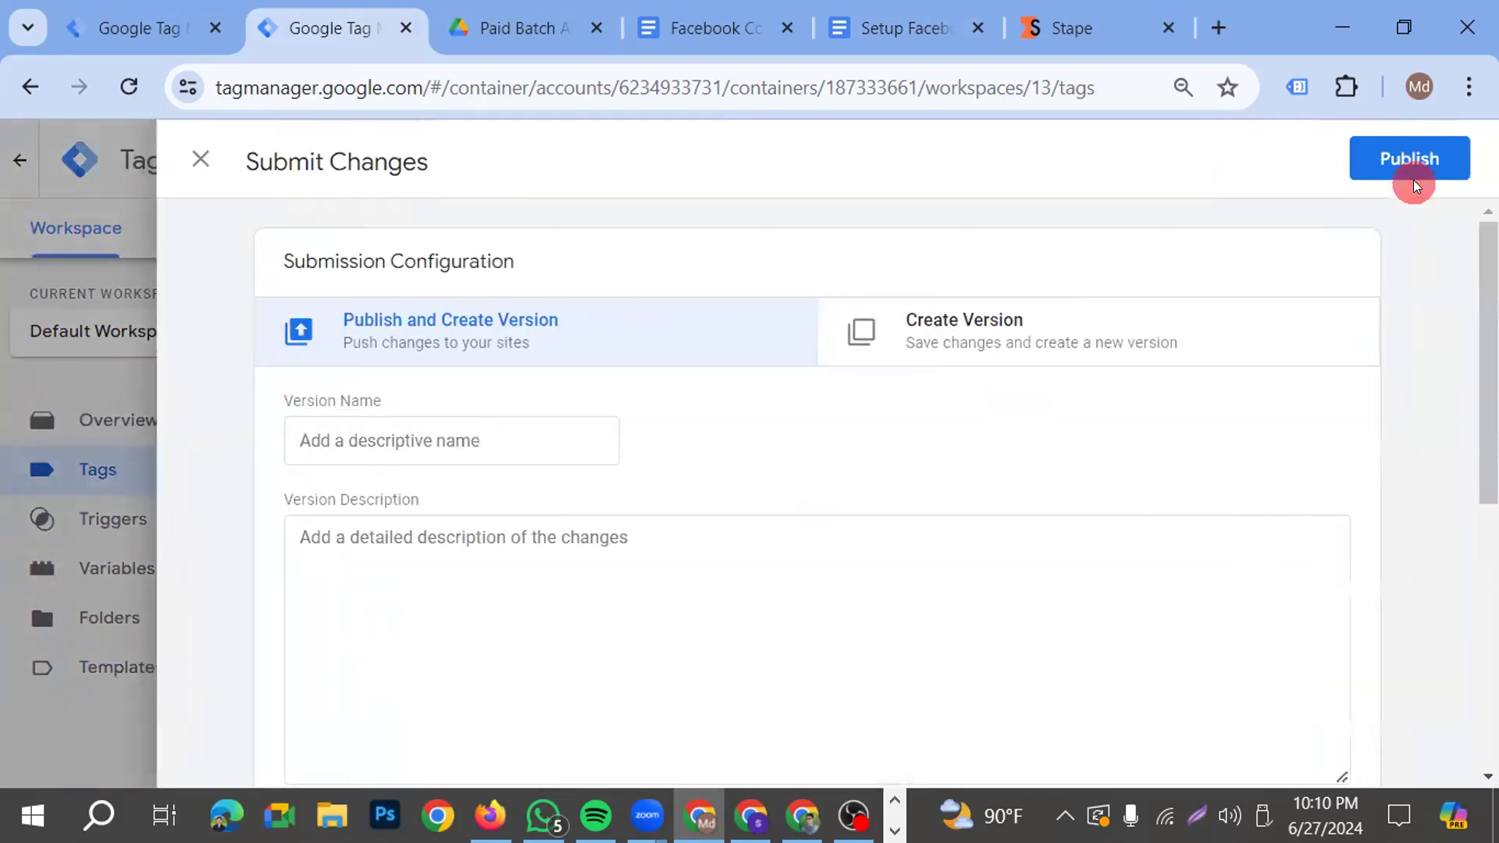
{"action": "left_click", "coordinate": [1413, 180]}
{"action": "left_click", "coordinate": [1109, 725]}
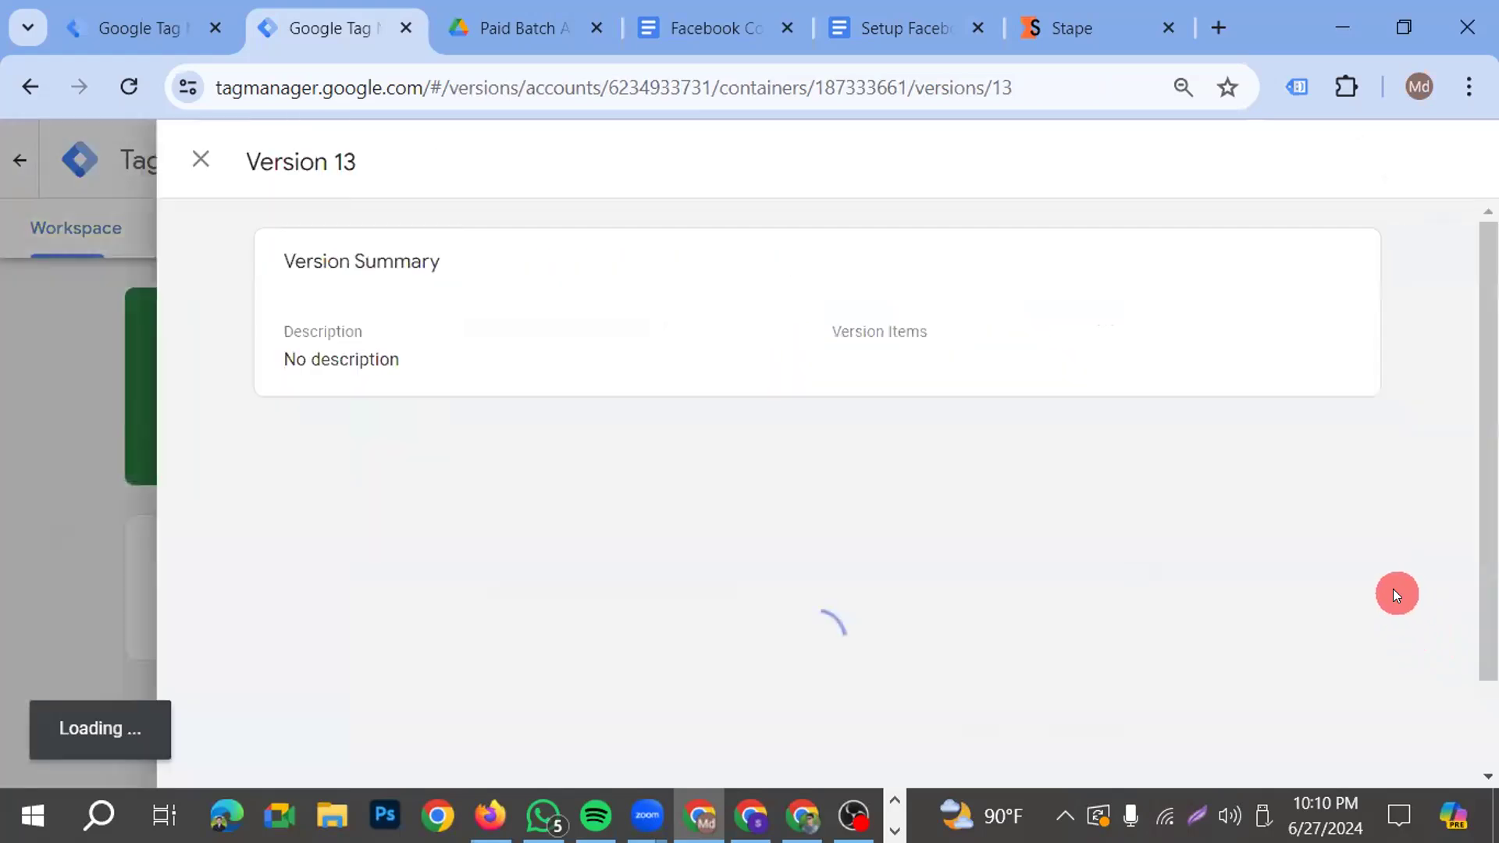
{"action": "left_click", "coordinate": [201, 159]}
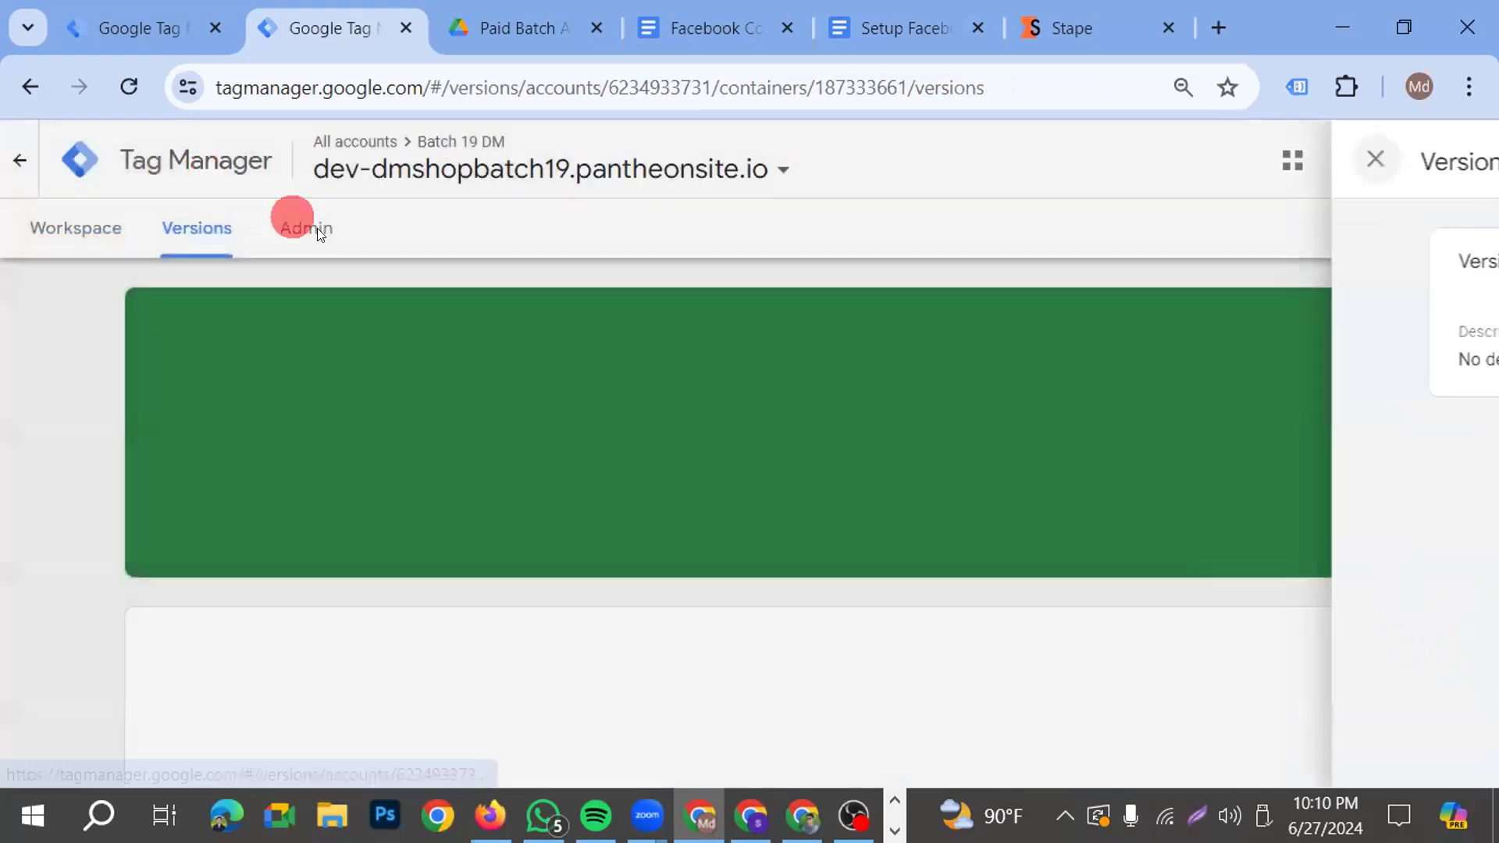
{"action": "left_click", "coordinate": [35, 229]}
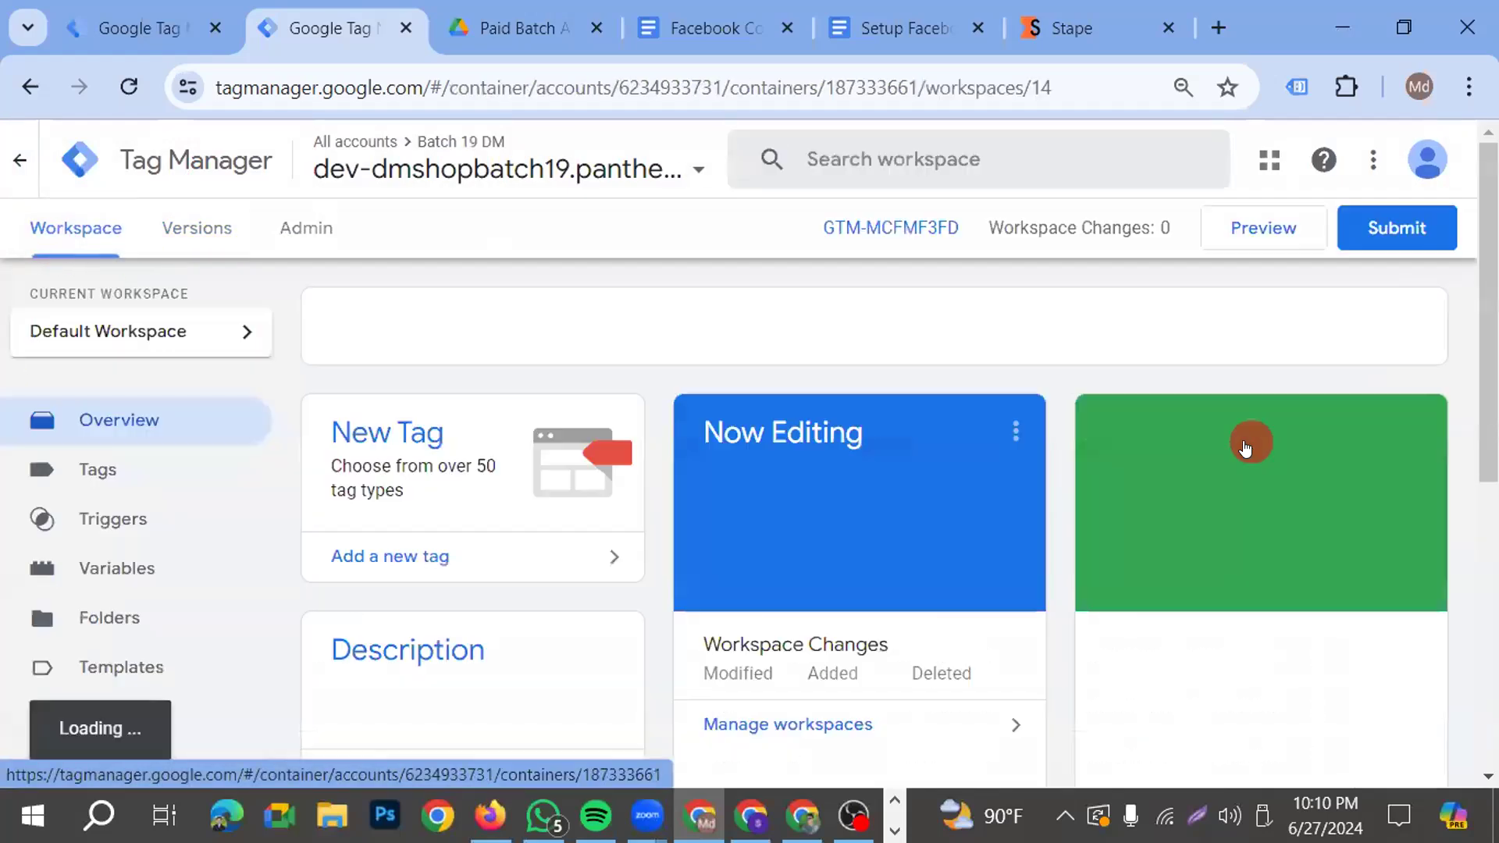
Start preview mode for web container GTM-MCFMF3FD and for server container GTM-TS7TFHFS
{"action": "left_click", "coordinate": [1269, 256]}
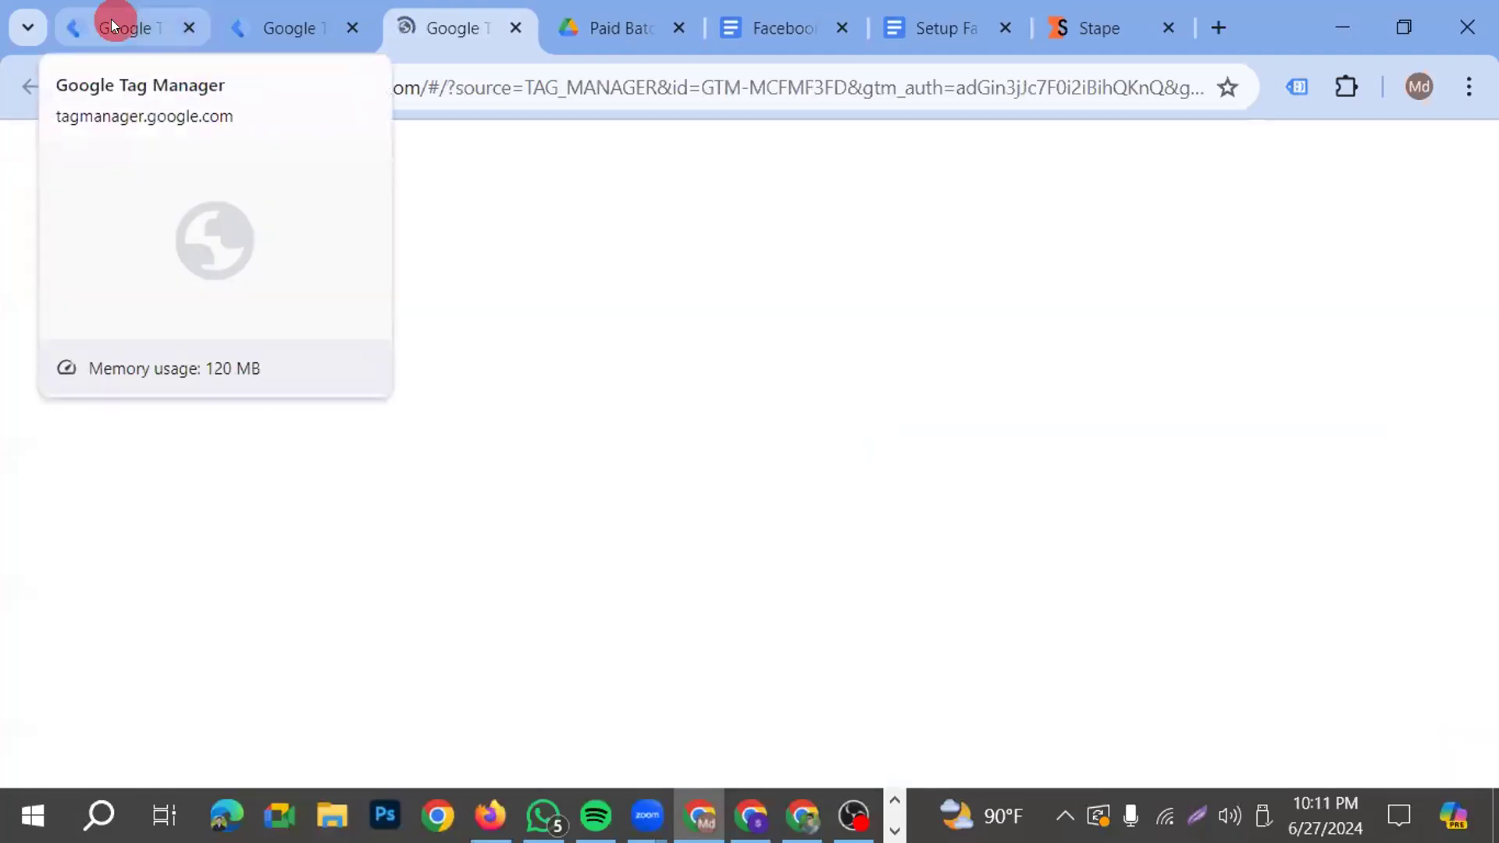
{"action": "left_click", "coordinate": [111, 27]}
{"action": "left_click", "coordinate": [1113, 292]}
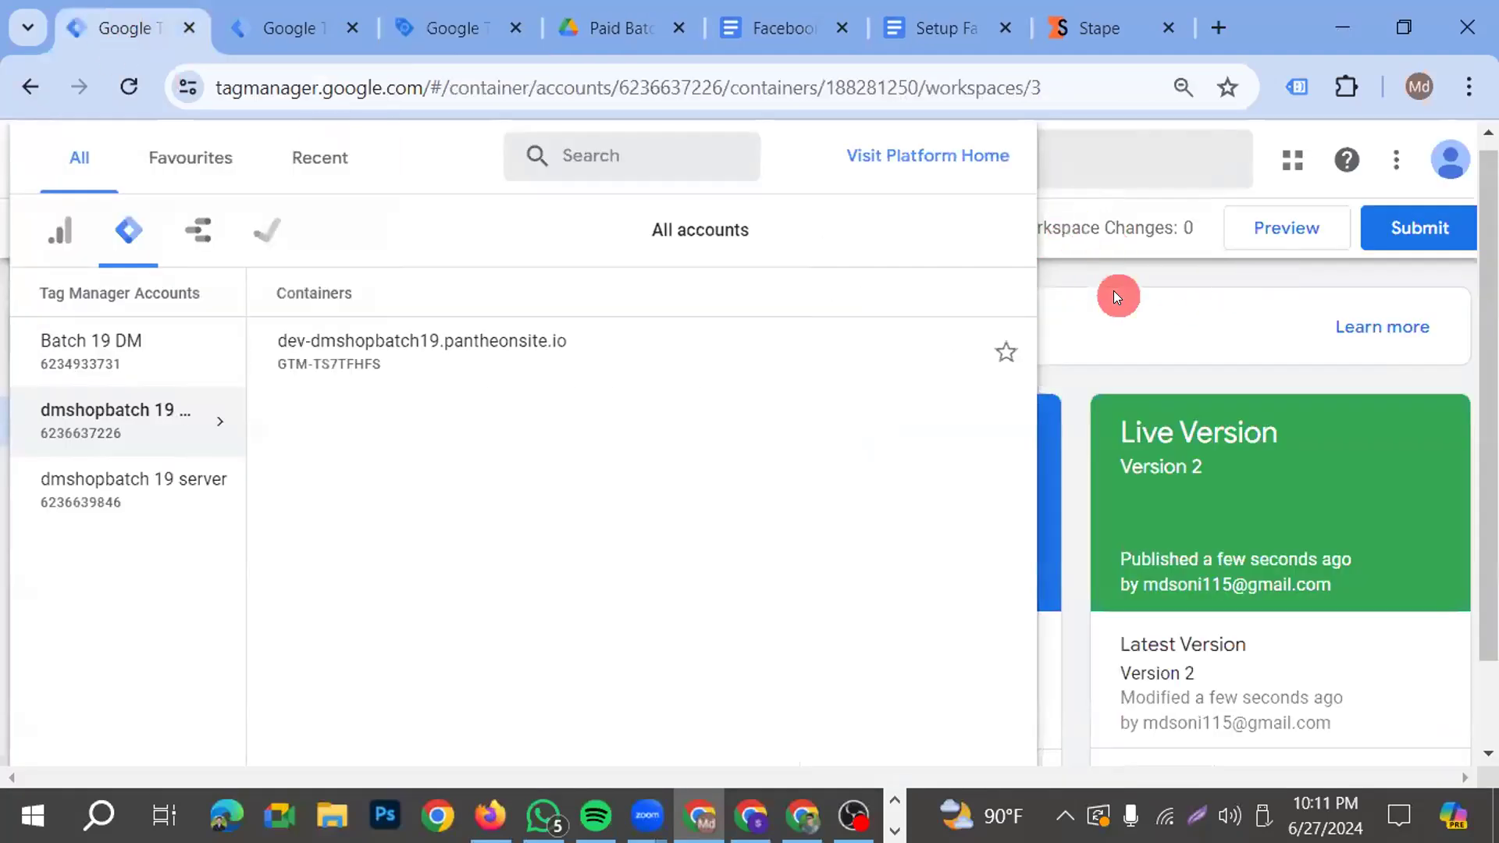
{"action": "left_click", "coordinate": [1266, 243]}
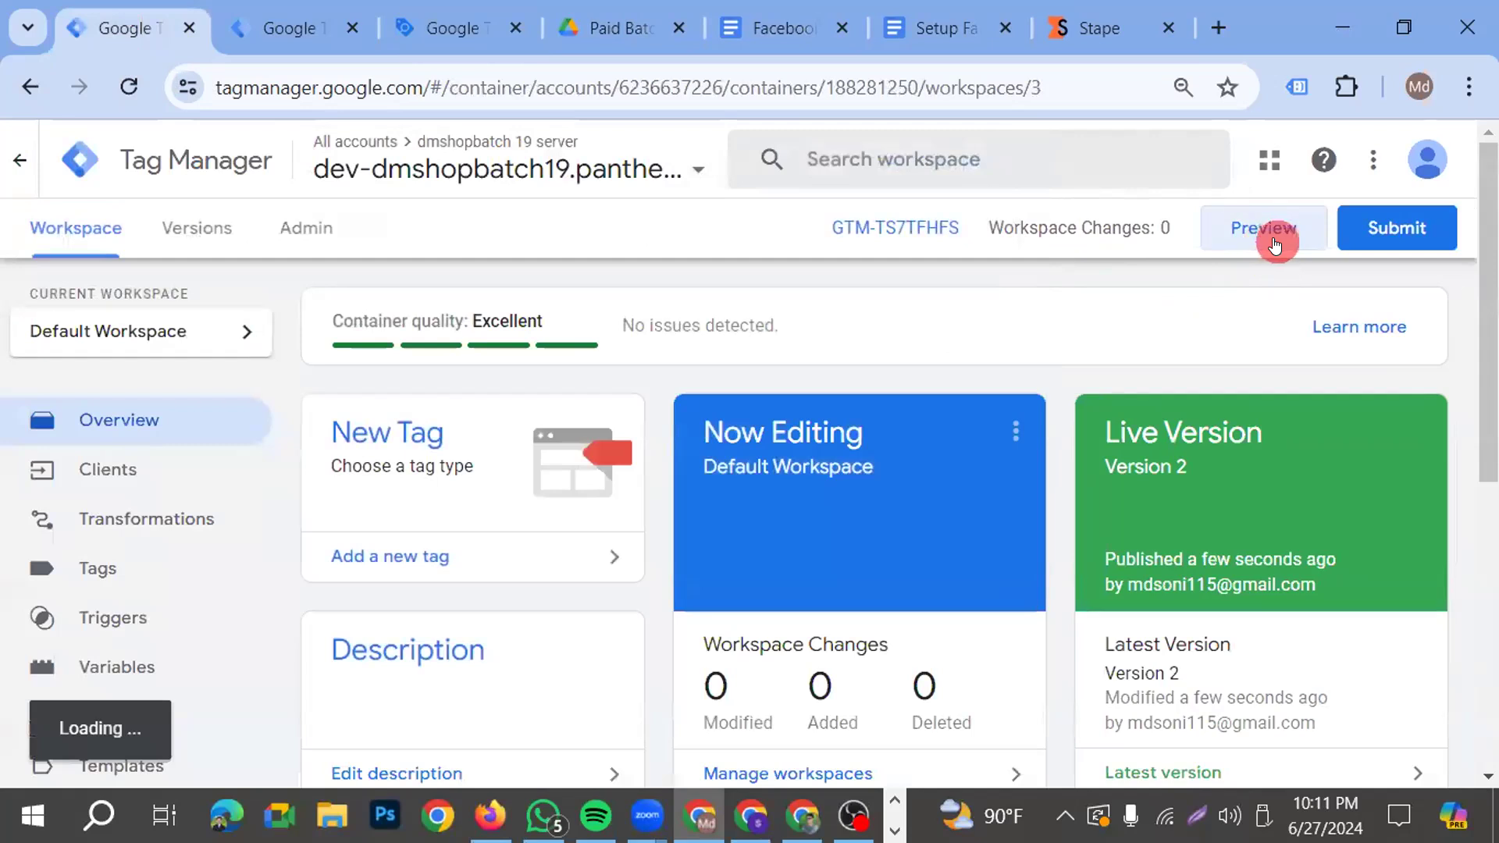
{"action": "left_click", "coordinate": [431, 32]}
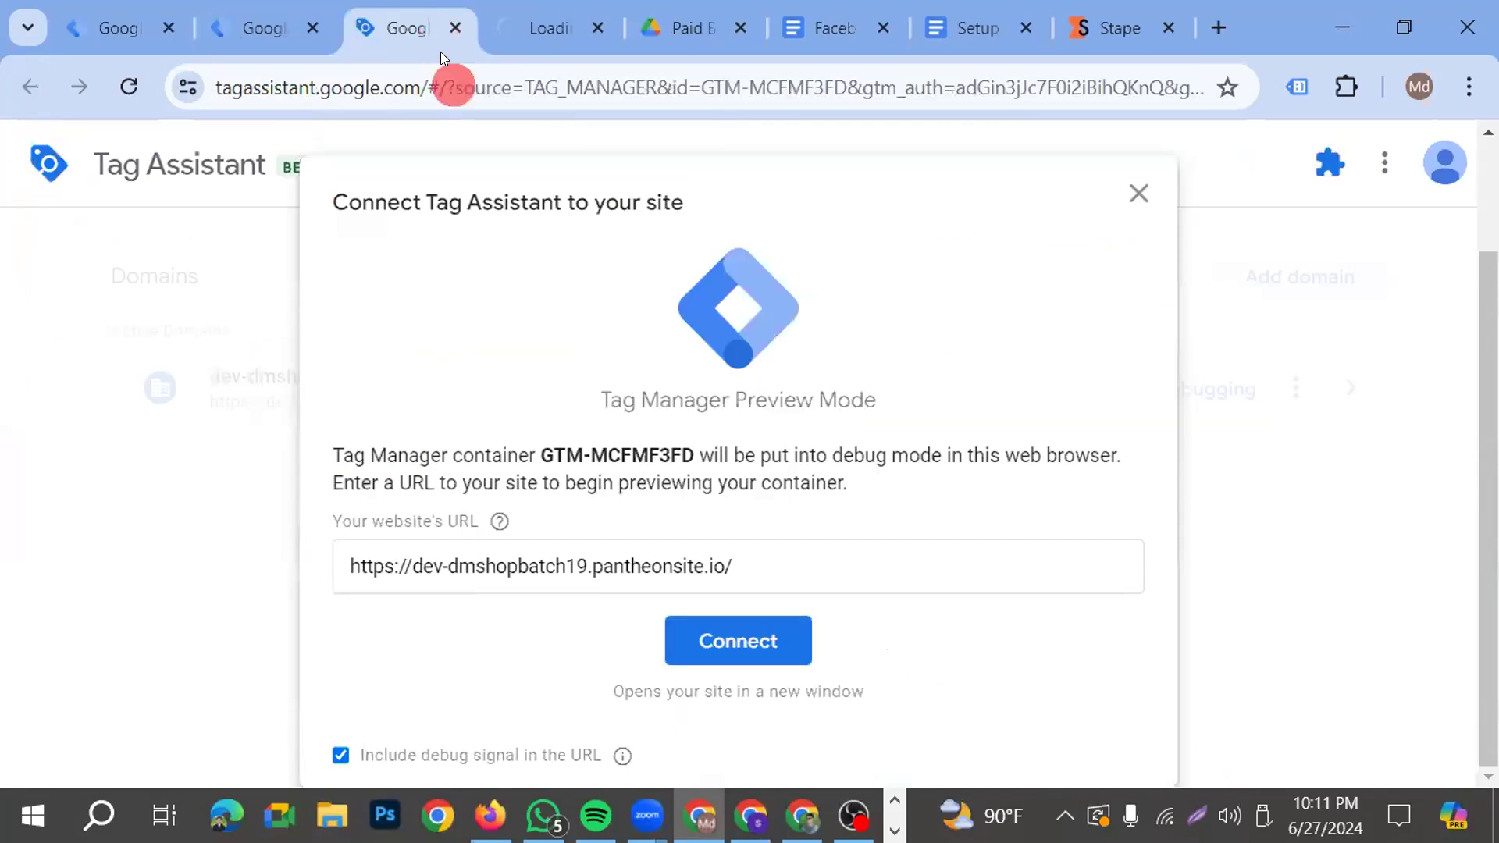
{"action": "left_click", "coordinate": [716, 622]}
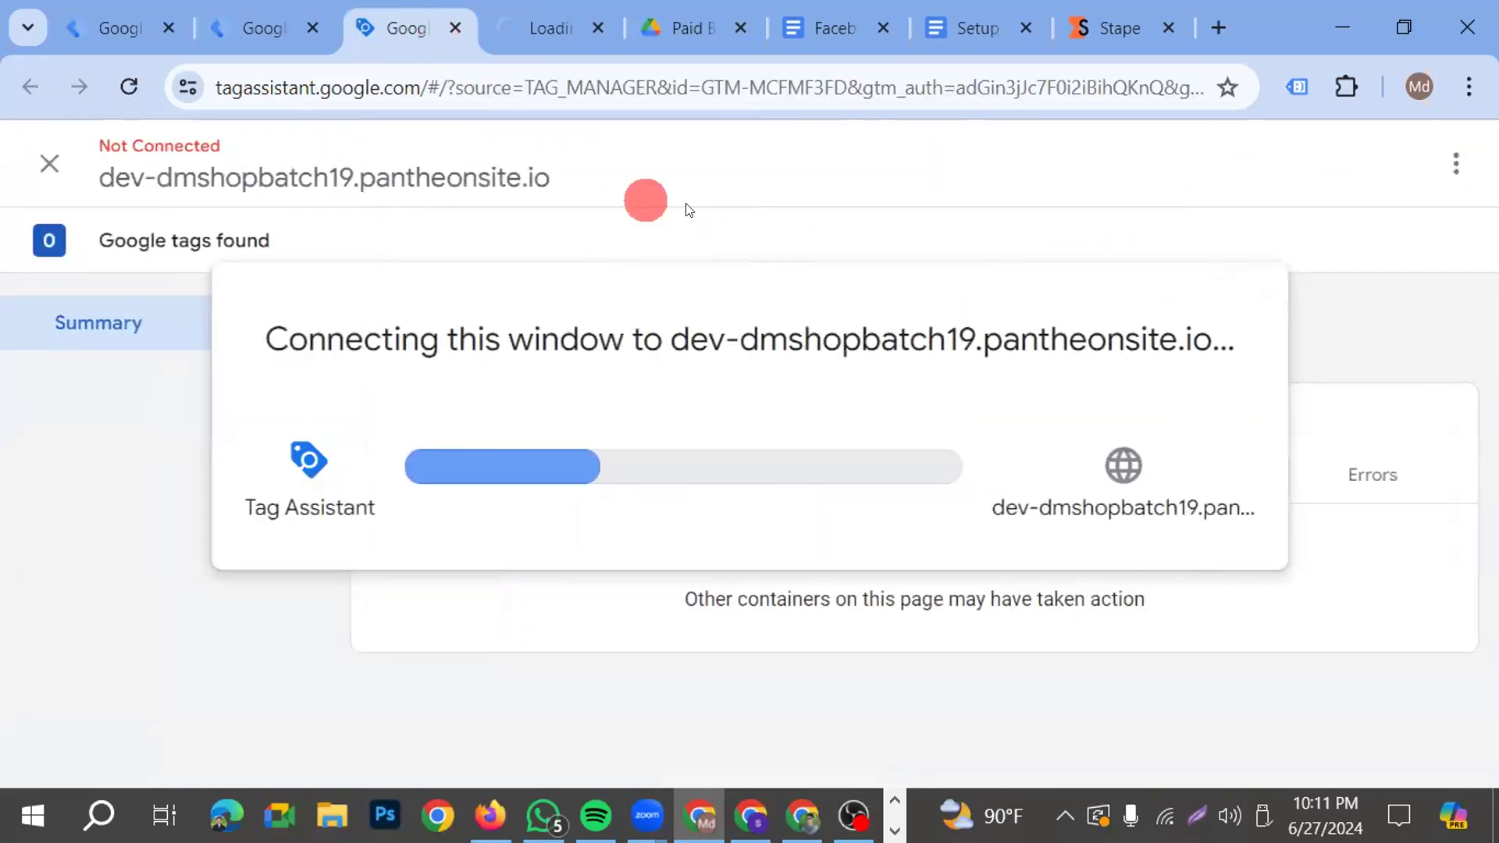
{"action": "left_click", "coordinate": [115, 27]}
{"action": "left_click", "coordinate": [250, 23]}
{"action": "left_click", "coordinate": [359, 25]}
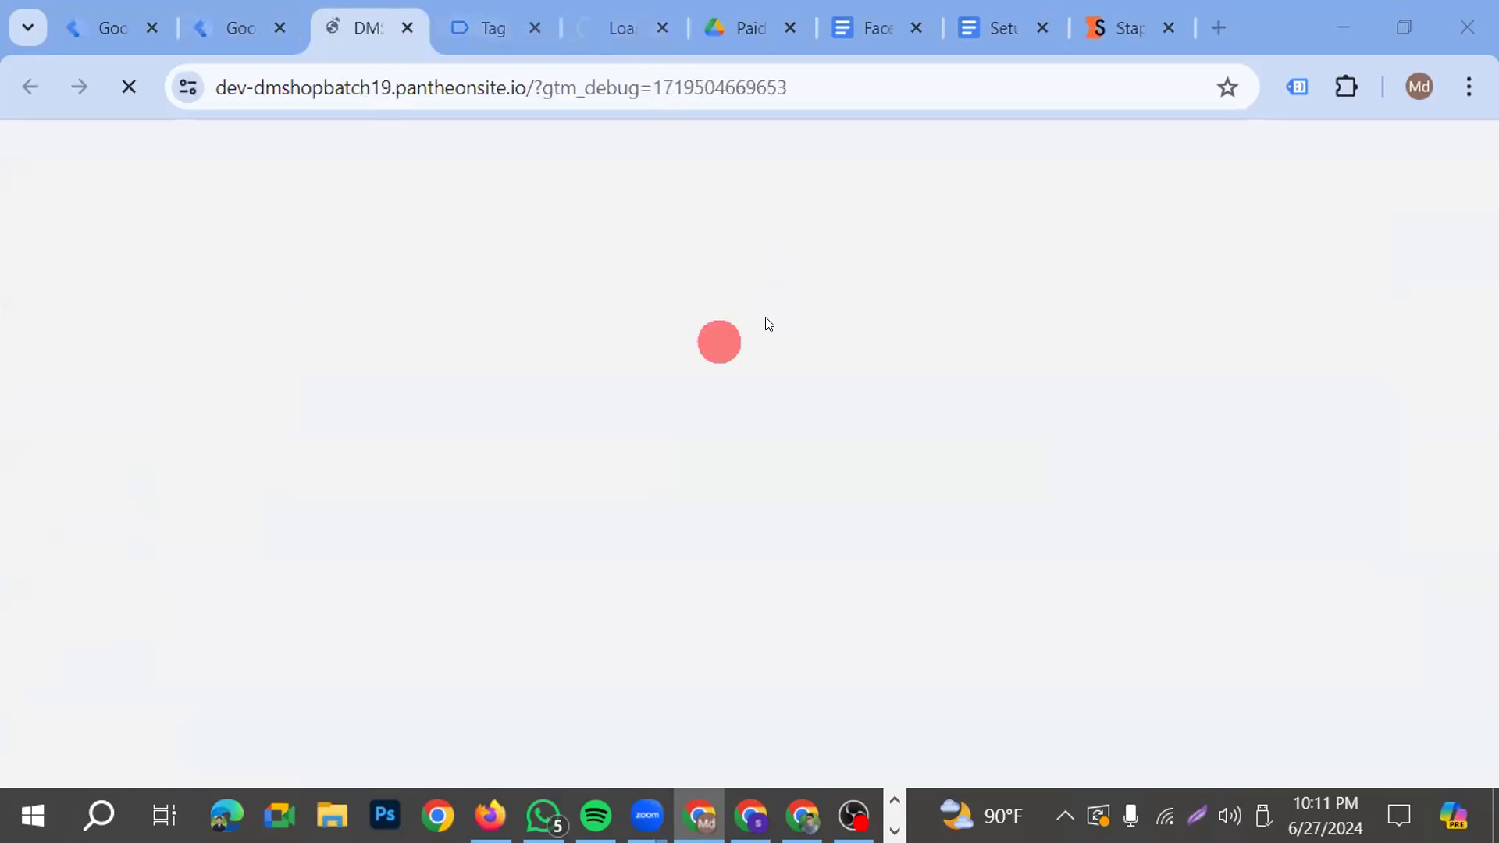
{"action": "left_click", "coordinate": [484, 17]}
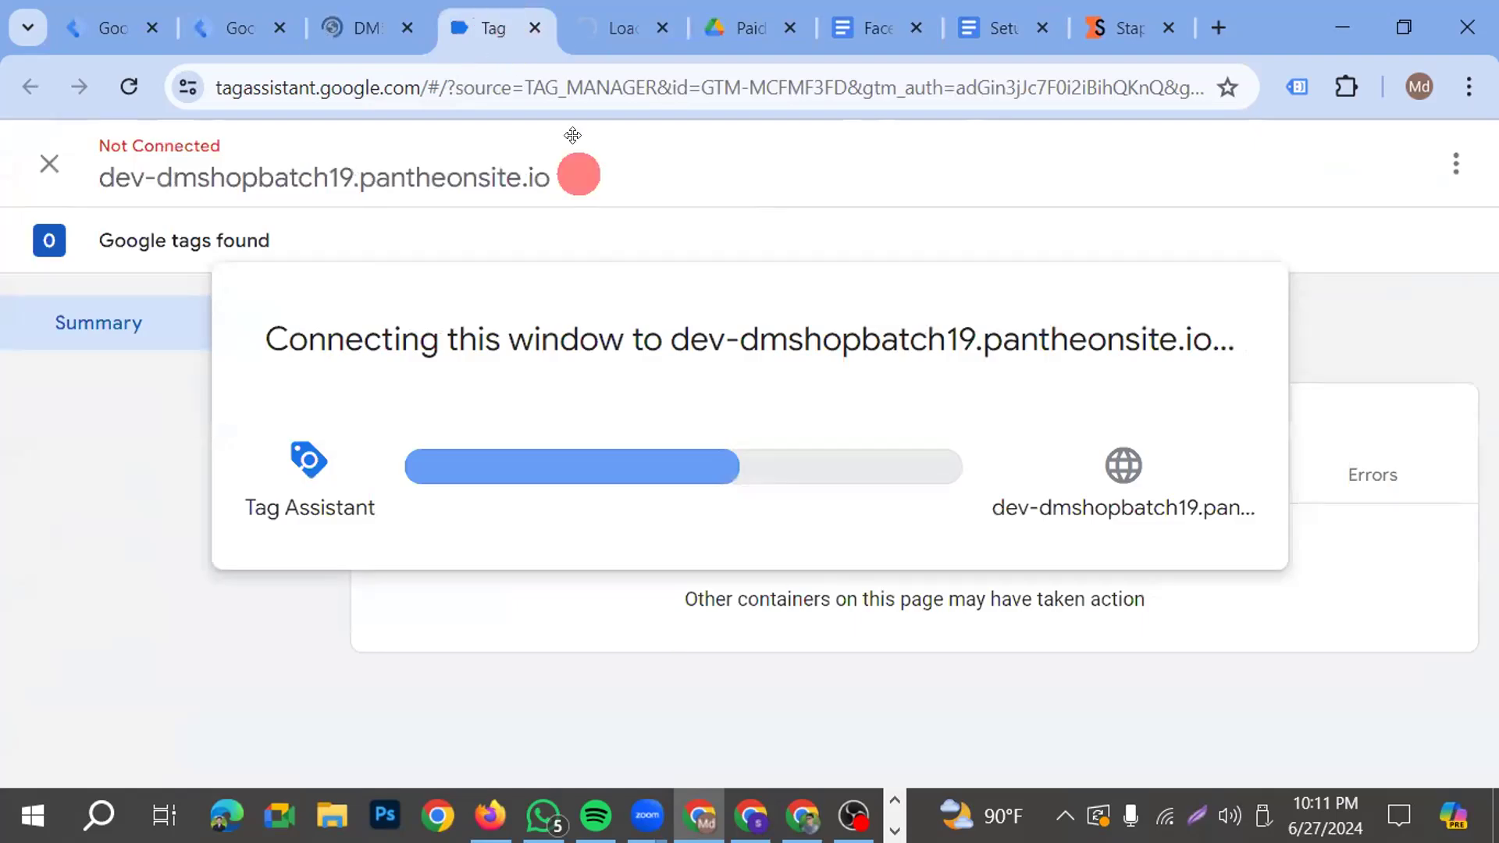
Check the request output in the server container's preview and go back to Tag Assistant
{"action": "left_click", "coordinate": [837, 666]}
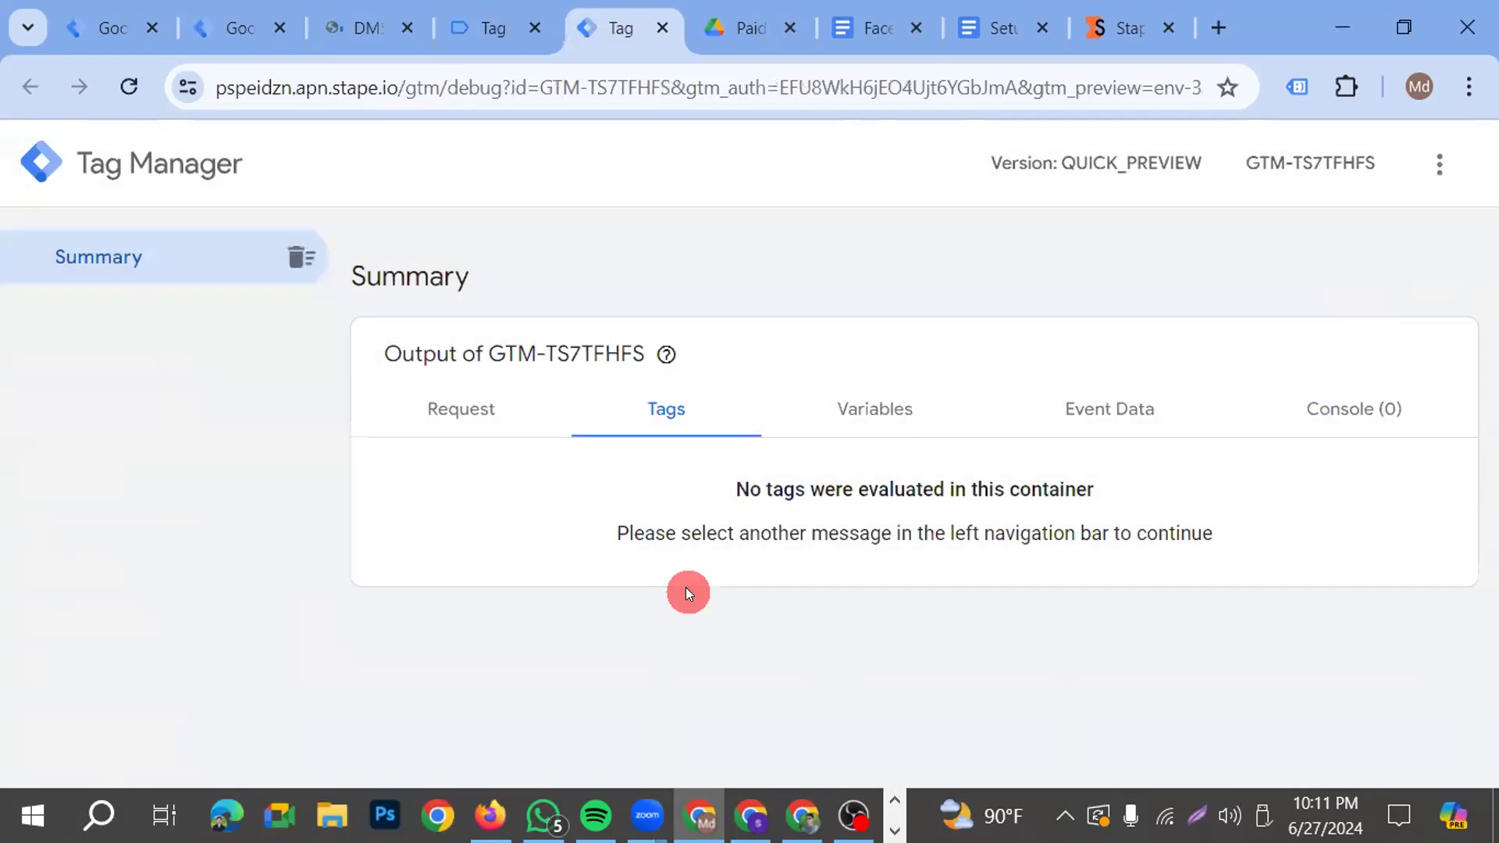
{"action": "left_click", "coordinate": [471, 414]}
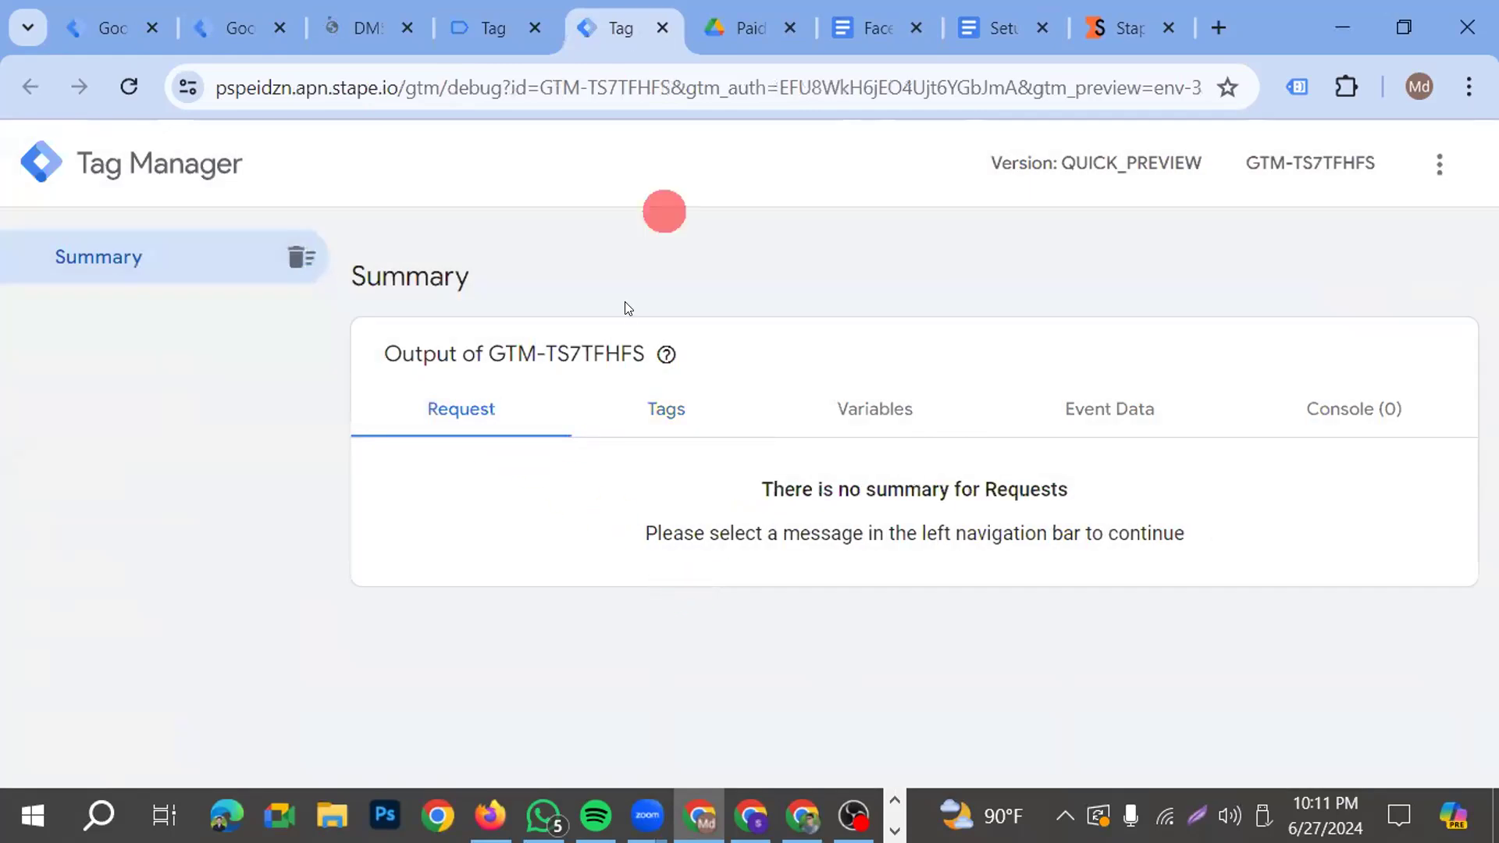
{"action": "left_click", "coordinate": [492, 30]}
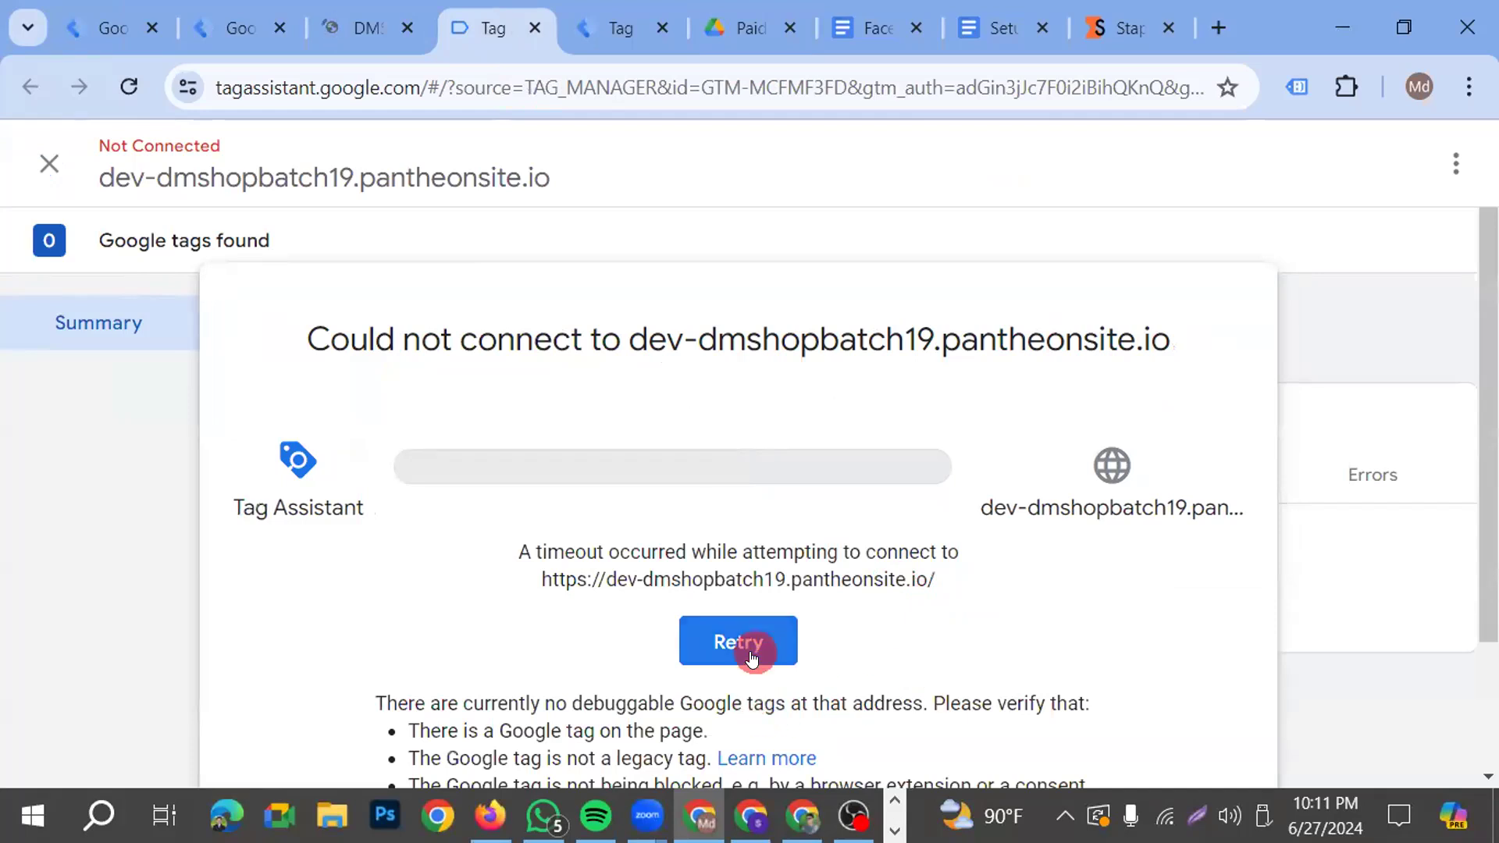
Retry connecting Tag Assistant to the shop site, browsing its home page and checking the connection while it loads
{"action": "left_click", "coordinate": [751, 653]}
{"action": "left_click", "coordinate": [754, 656]}
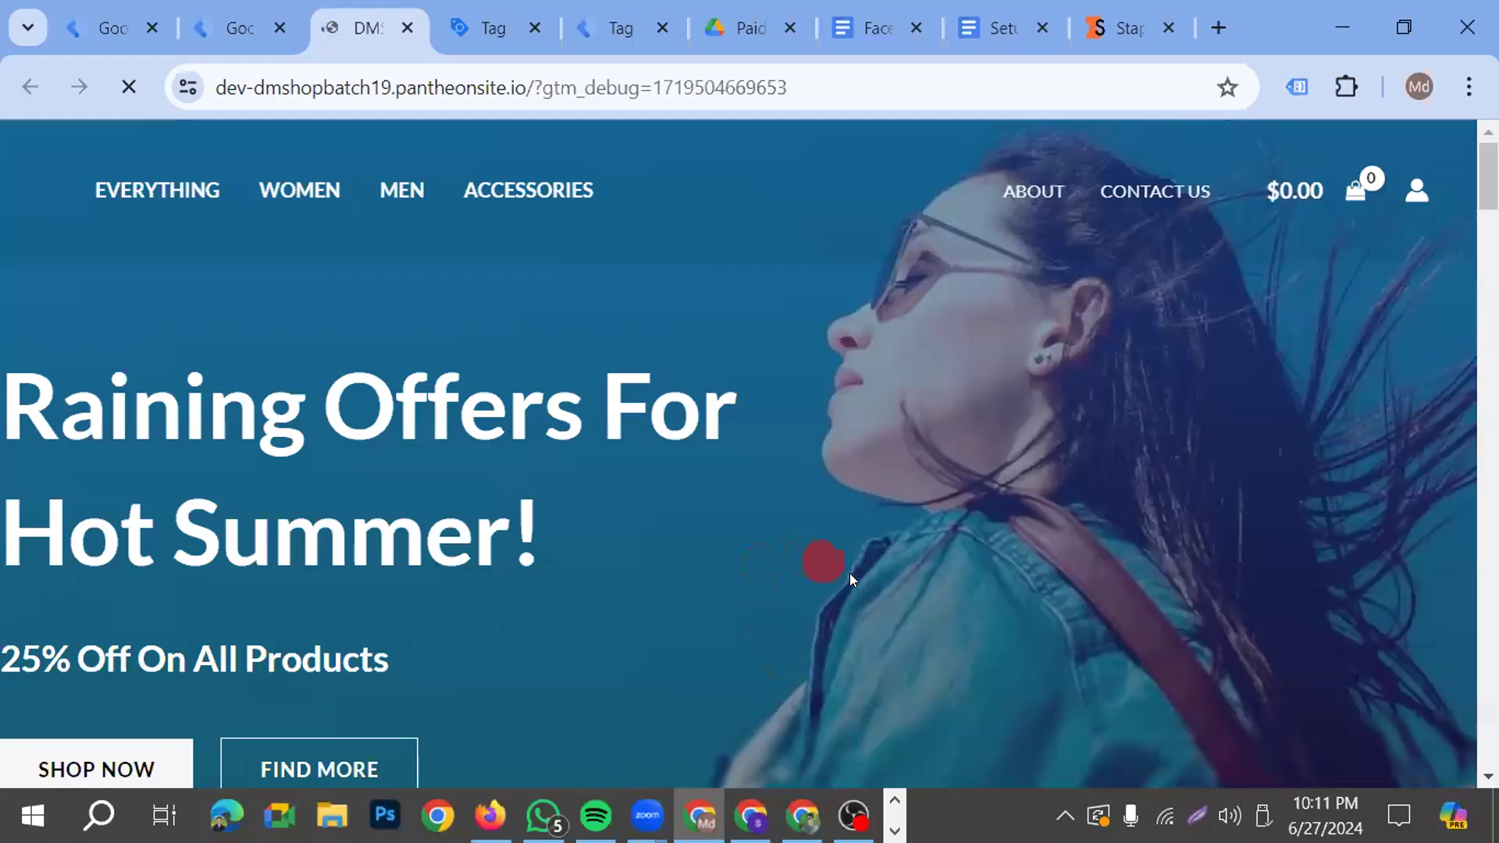
{"action": "scroll", "coordinate": [702, 566], "scroll_direction": "down", "scroll_amount": 20}
{"action": "scroll", "coordinate": [712, 598], "scroll_direction": "up", "scroll_amount": 5}
{"action": "scroll", "coordinate": [709, 640], "scroll_direction": "up", "scroll_amount": 10}
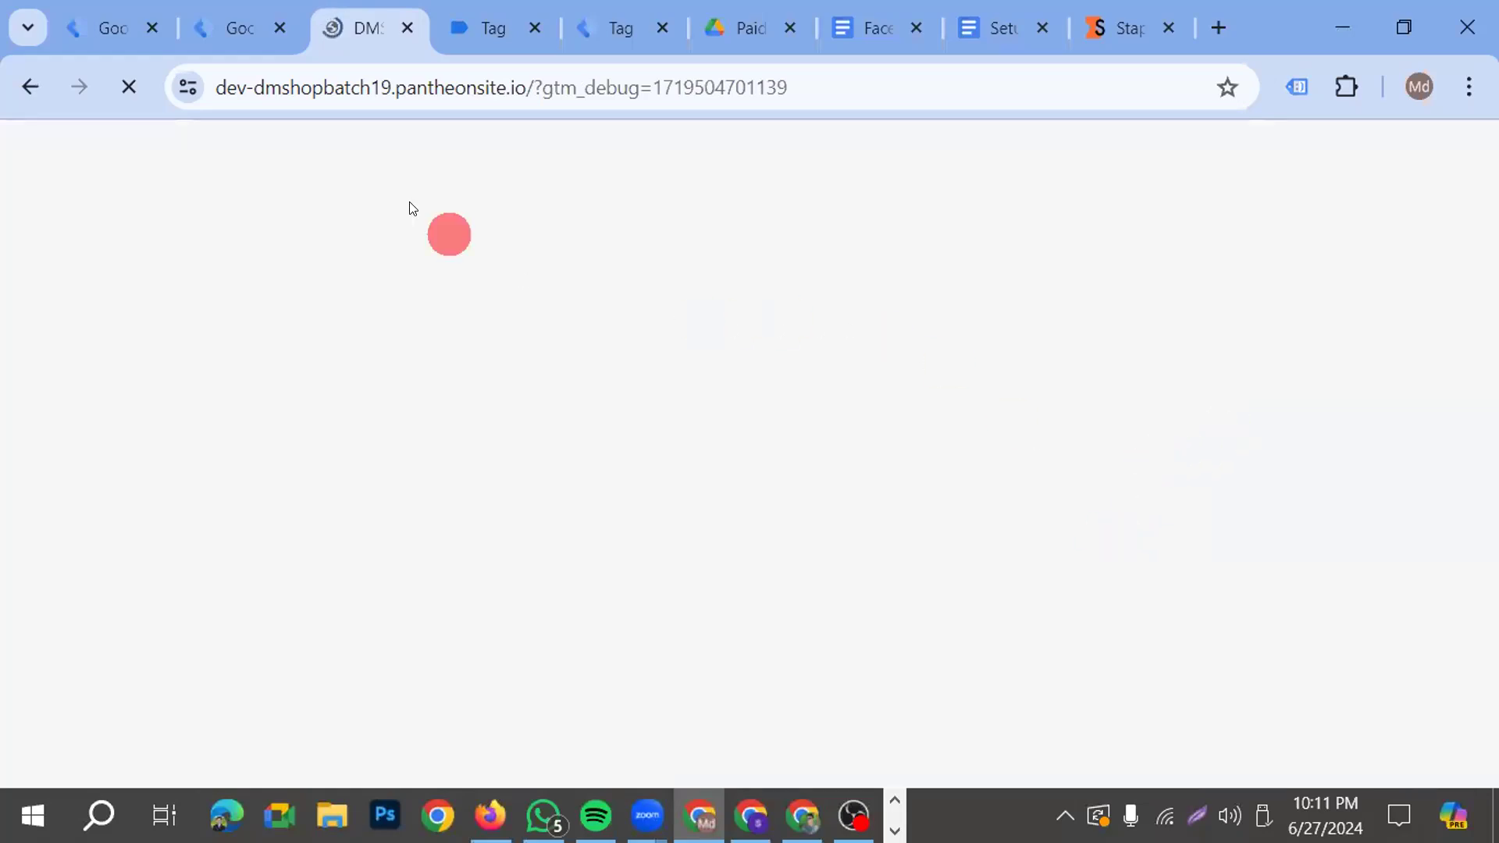
{"action": "left_click", "coordinate": [473, 32]}
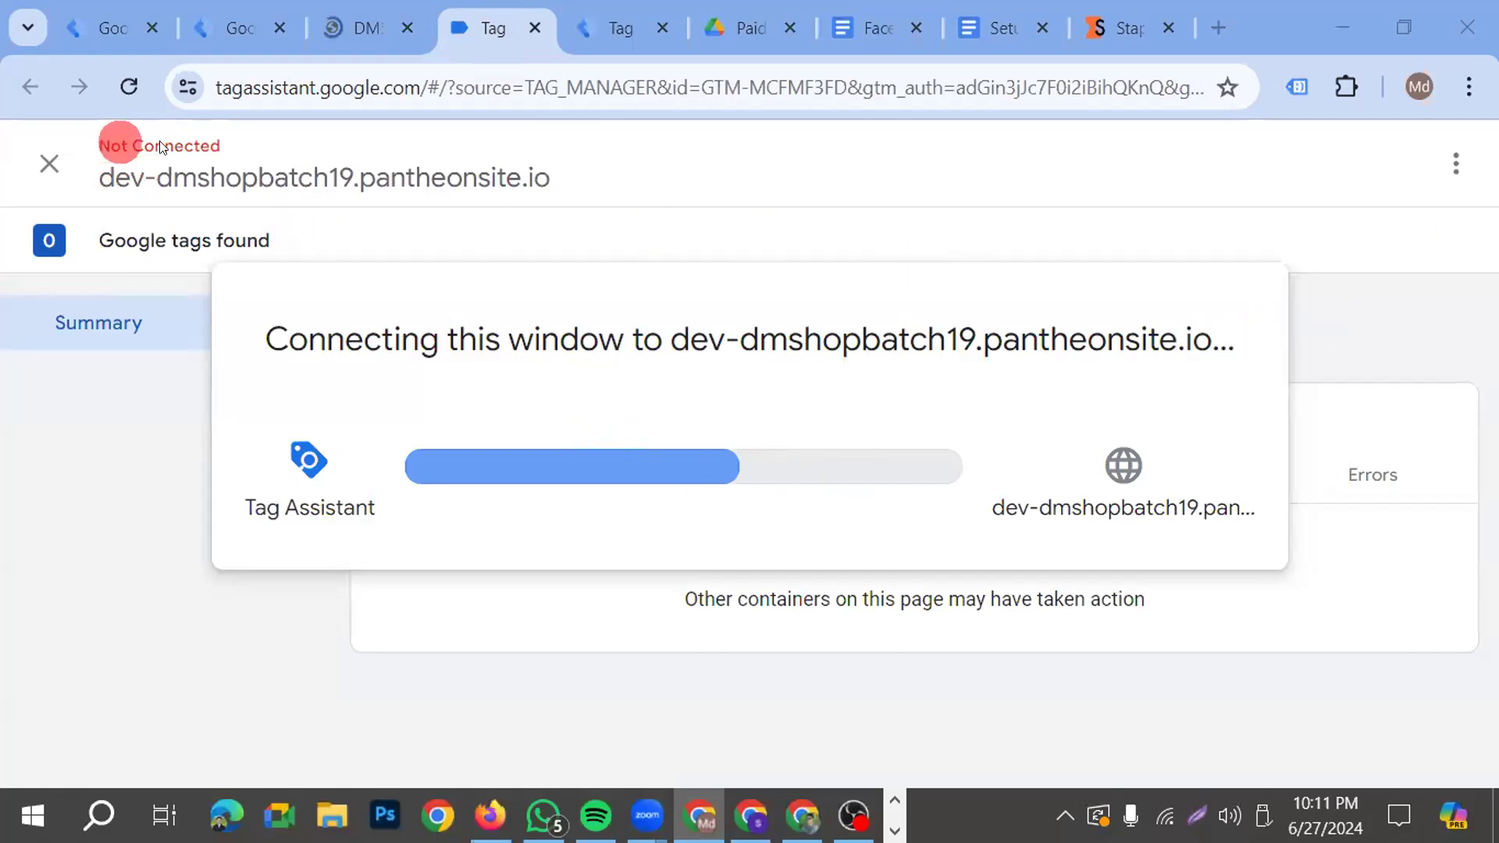
{"action": "left_click", "coordinate": [344, 27]}
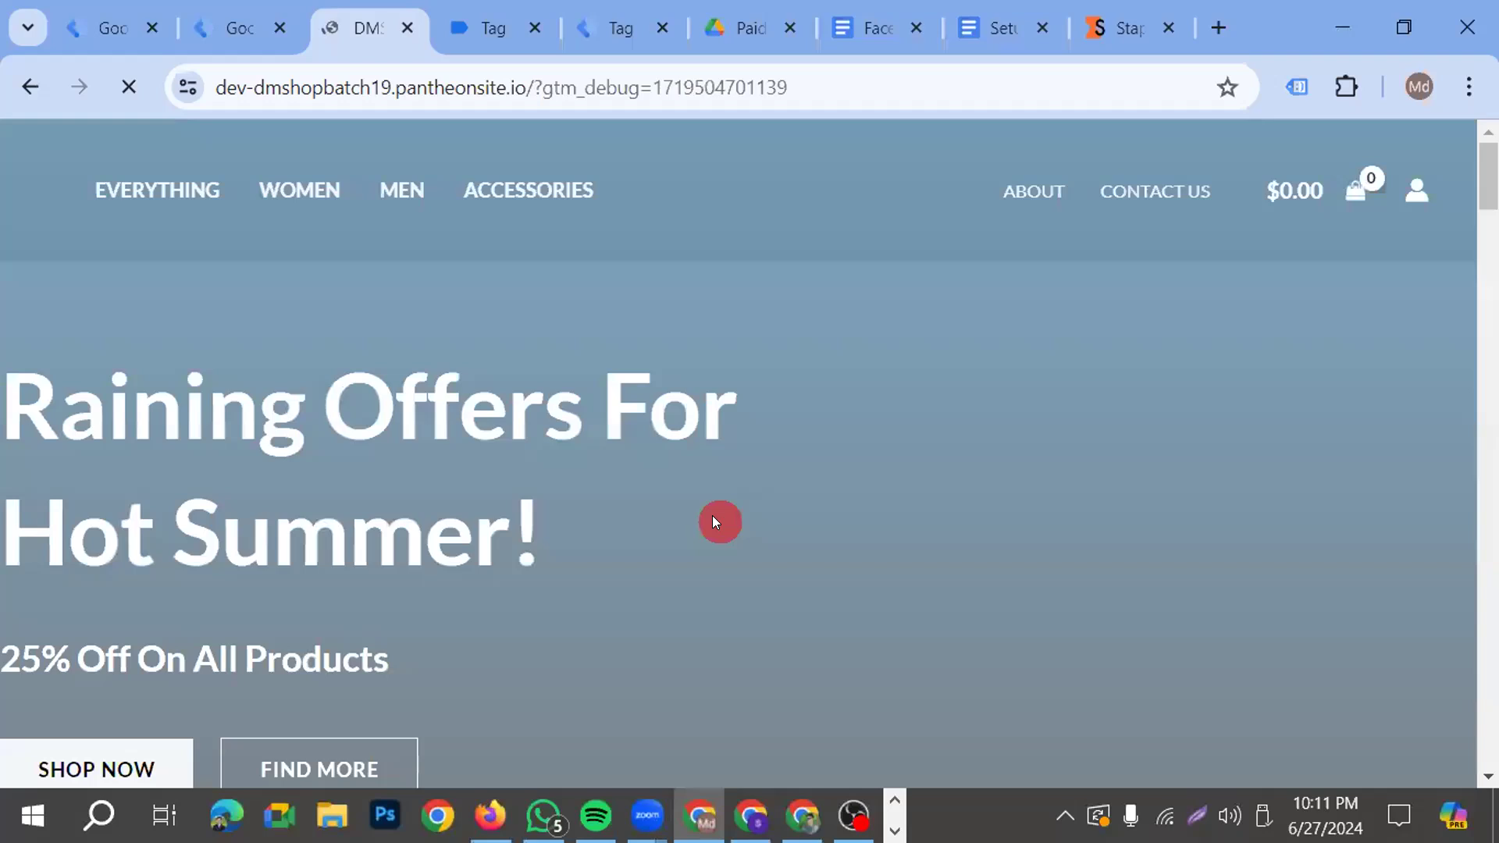
{"action": "scroll", "coordinate": [702, 516], "scroll_direction": "down", "scroll_amount": 6}
{"action": "scroll", "coordinate": [686, 537], "scroll_direction": "down", "scroll_amount": 15}
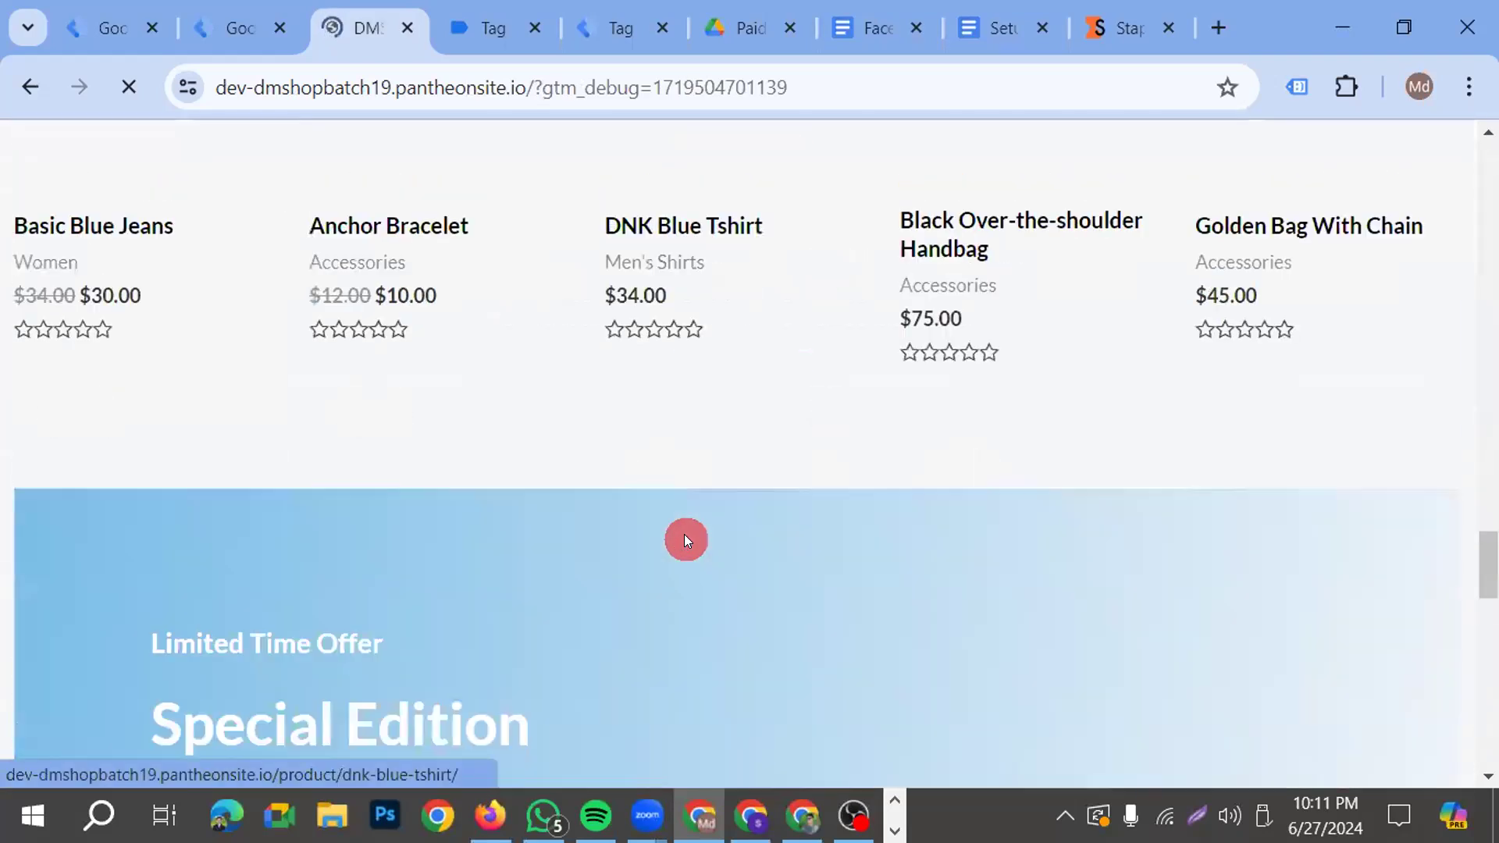
{"action": "left_click", "coordinate": [477, 40]}
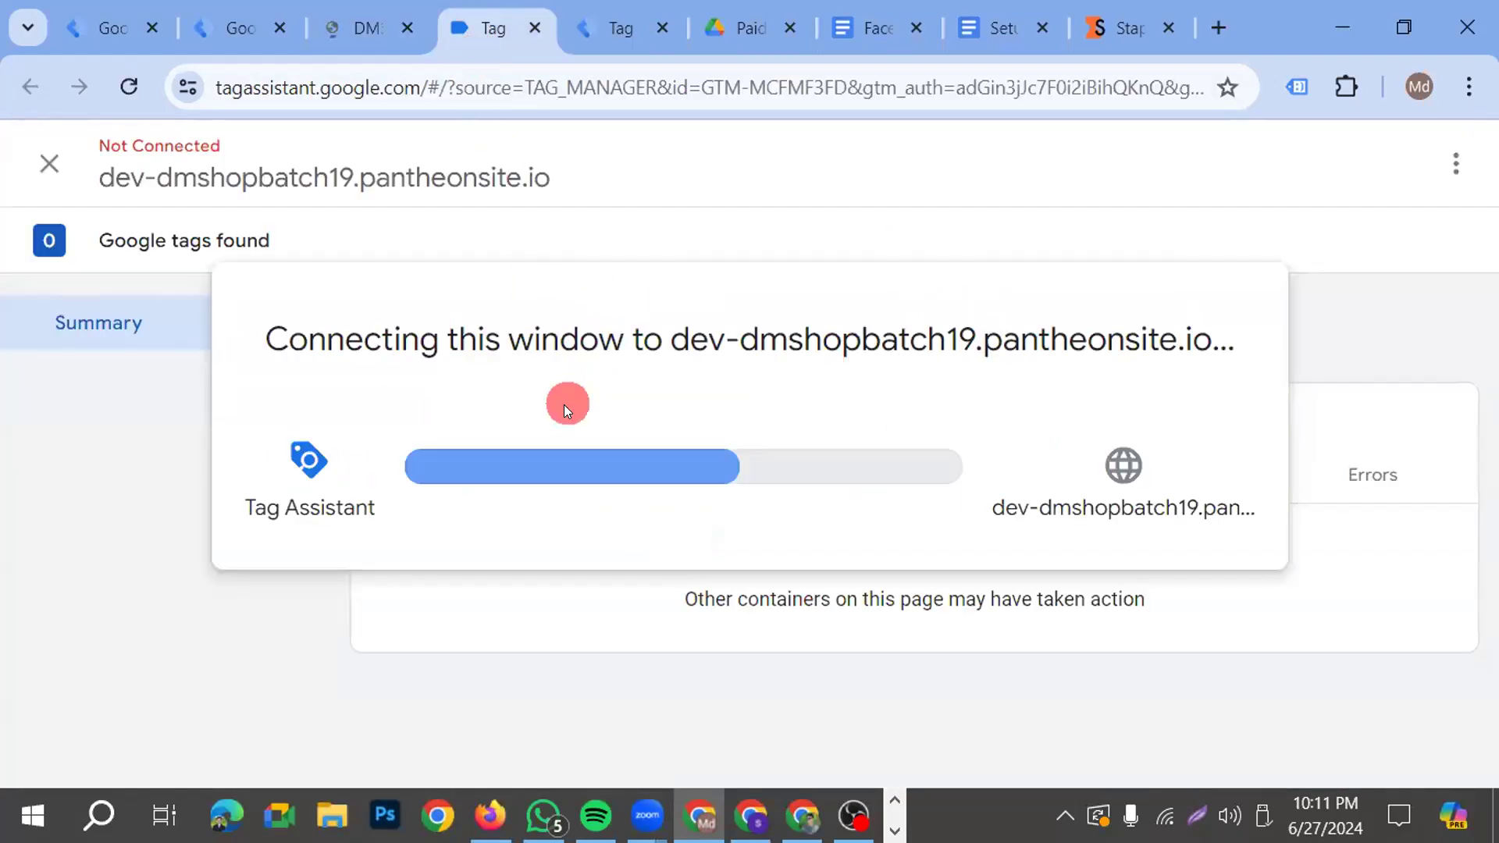
{"action": "left_click", "coordinate": [359, 25]}
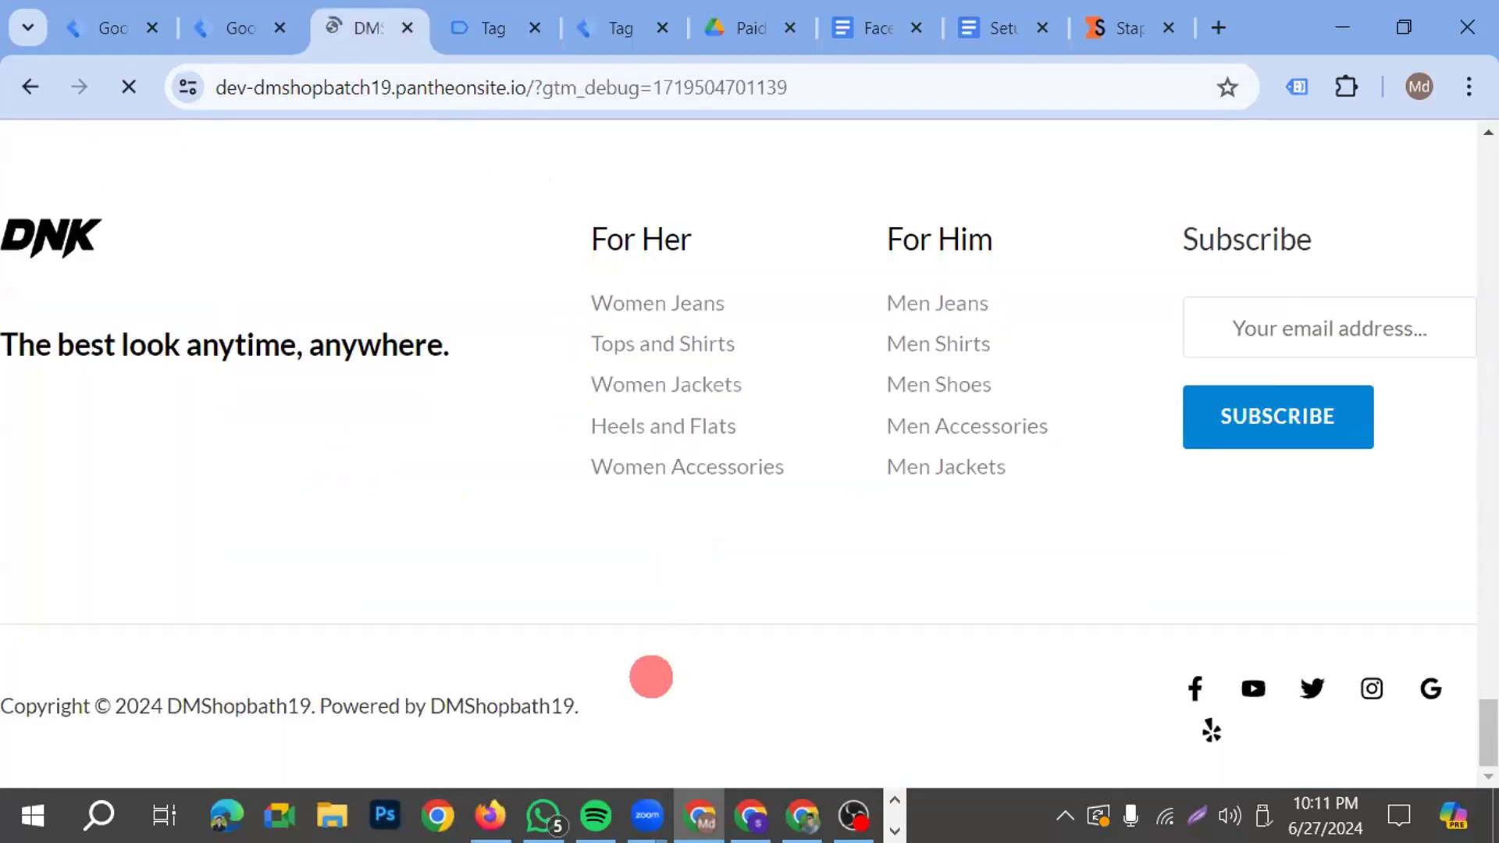
{"action": "left_click", "coordinate": [548, 810]}
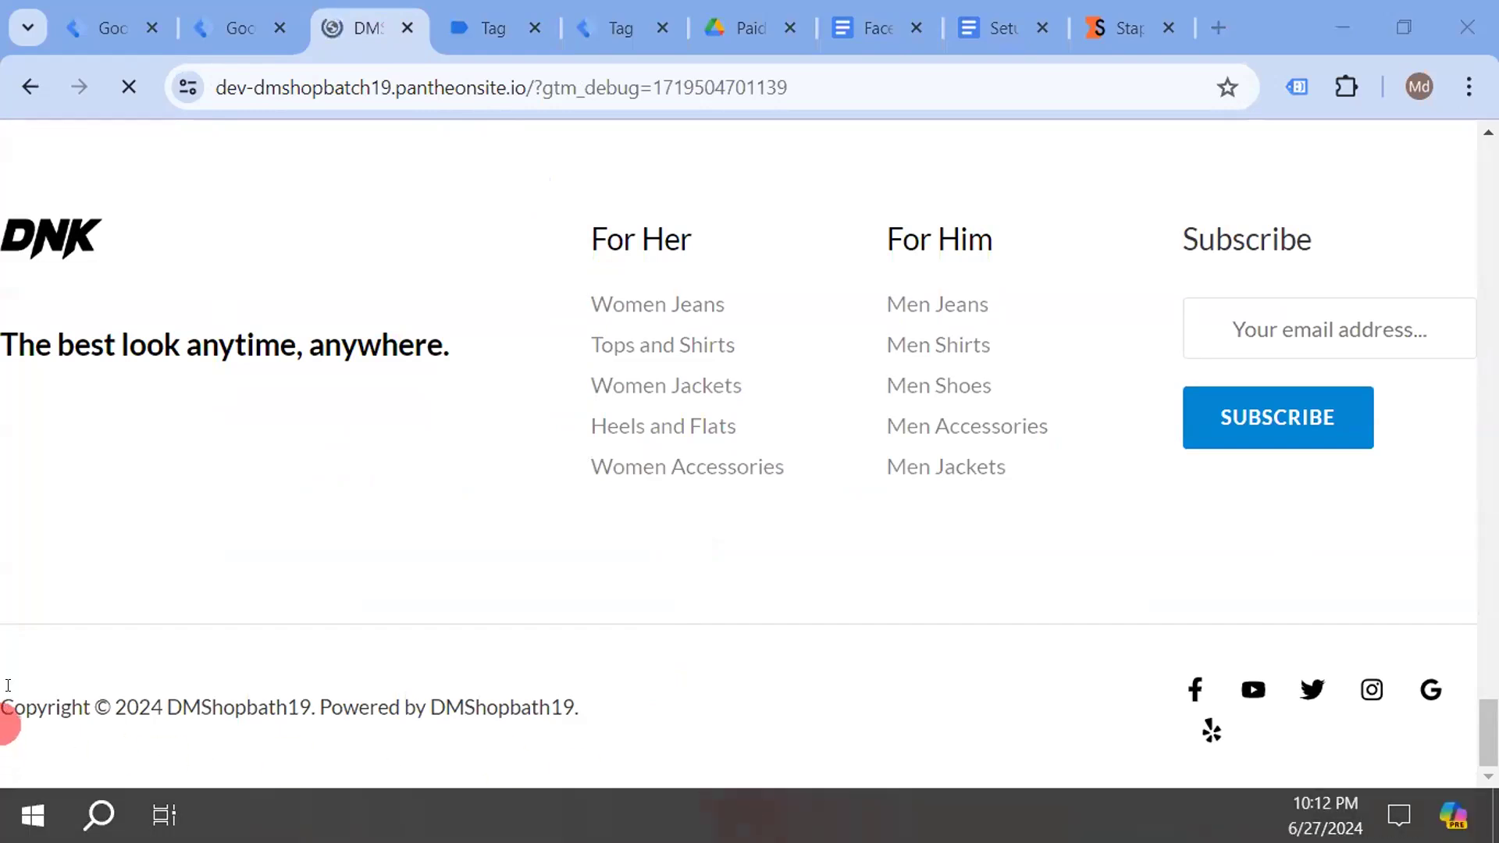
{"action": "left_click", "coordinate": [492, 26]}
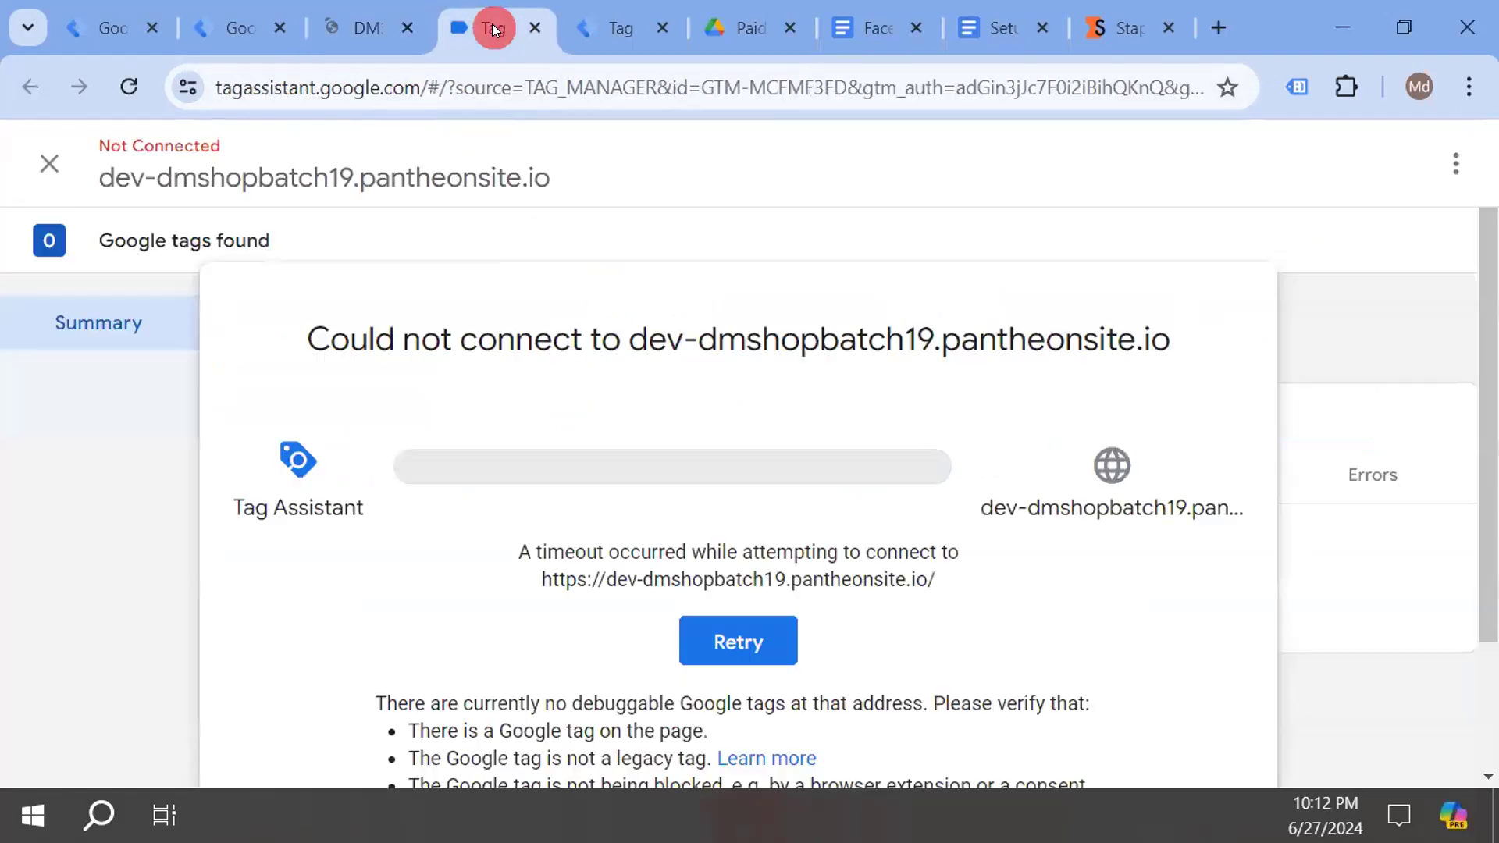
{"action": "left_click", "coordinate": [719, 498]}
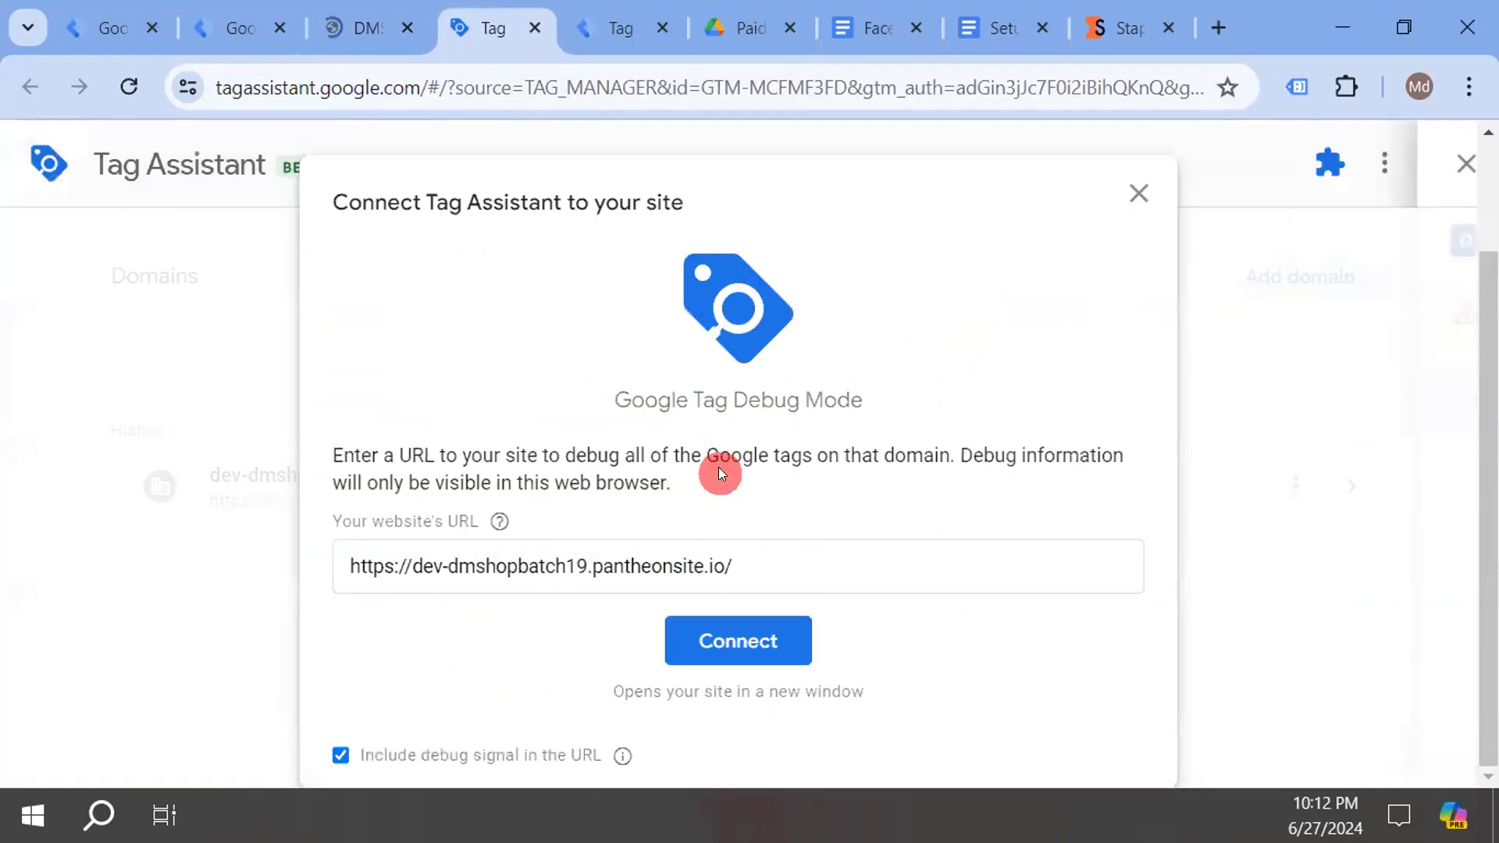
{"action": "left_click", "coordinate": [732, 629]}
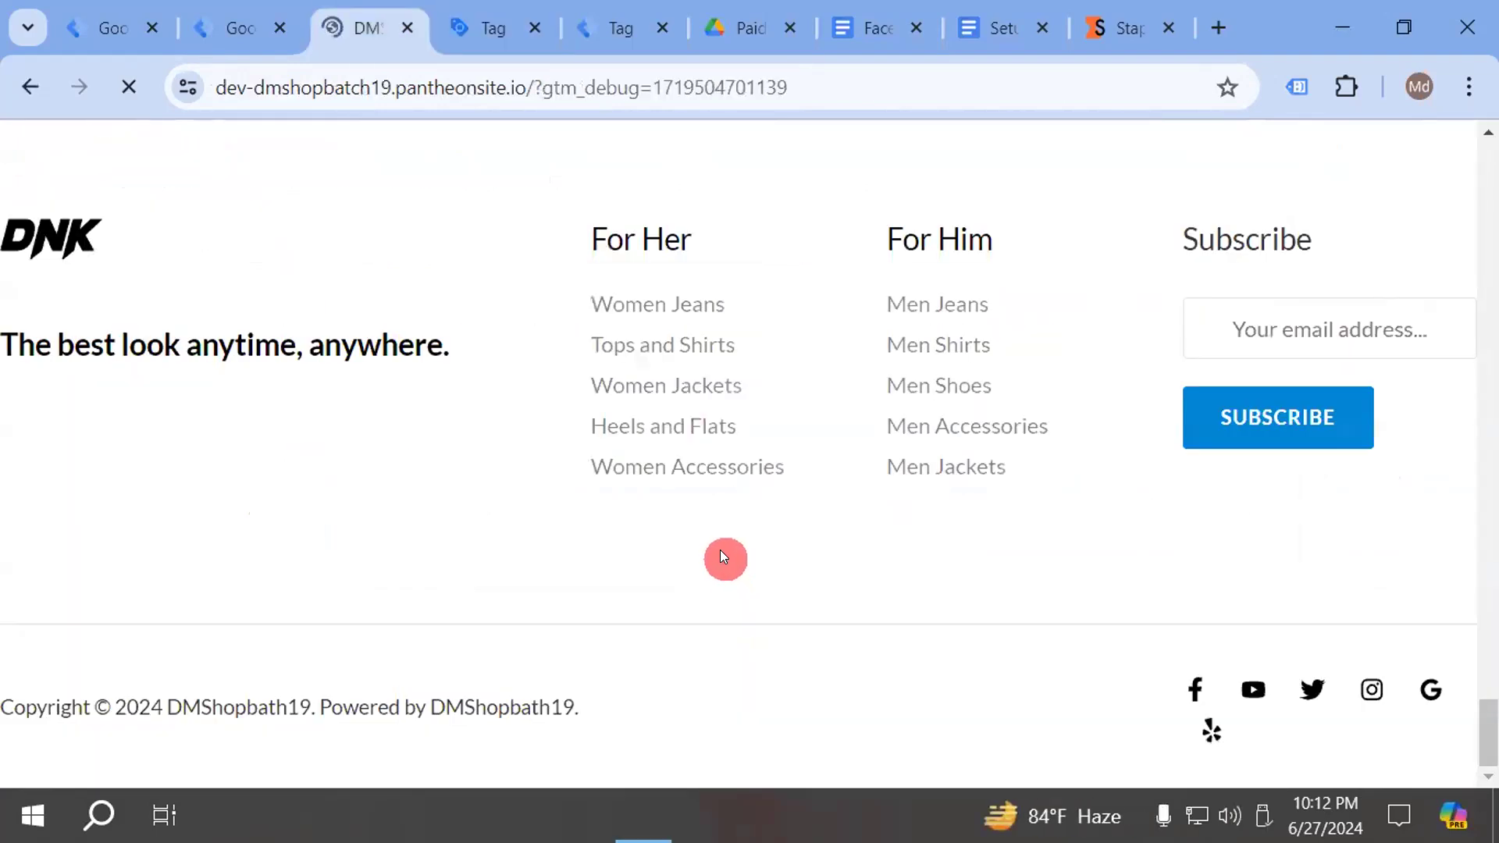
{"action": "scroll", "coordinate": [721, 544], "scroll_direction": "up", "scroll_amount": 5}
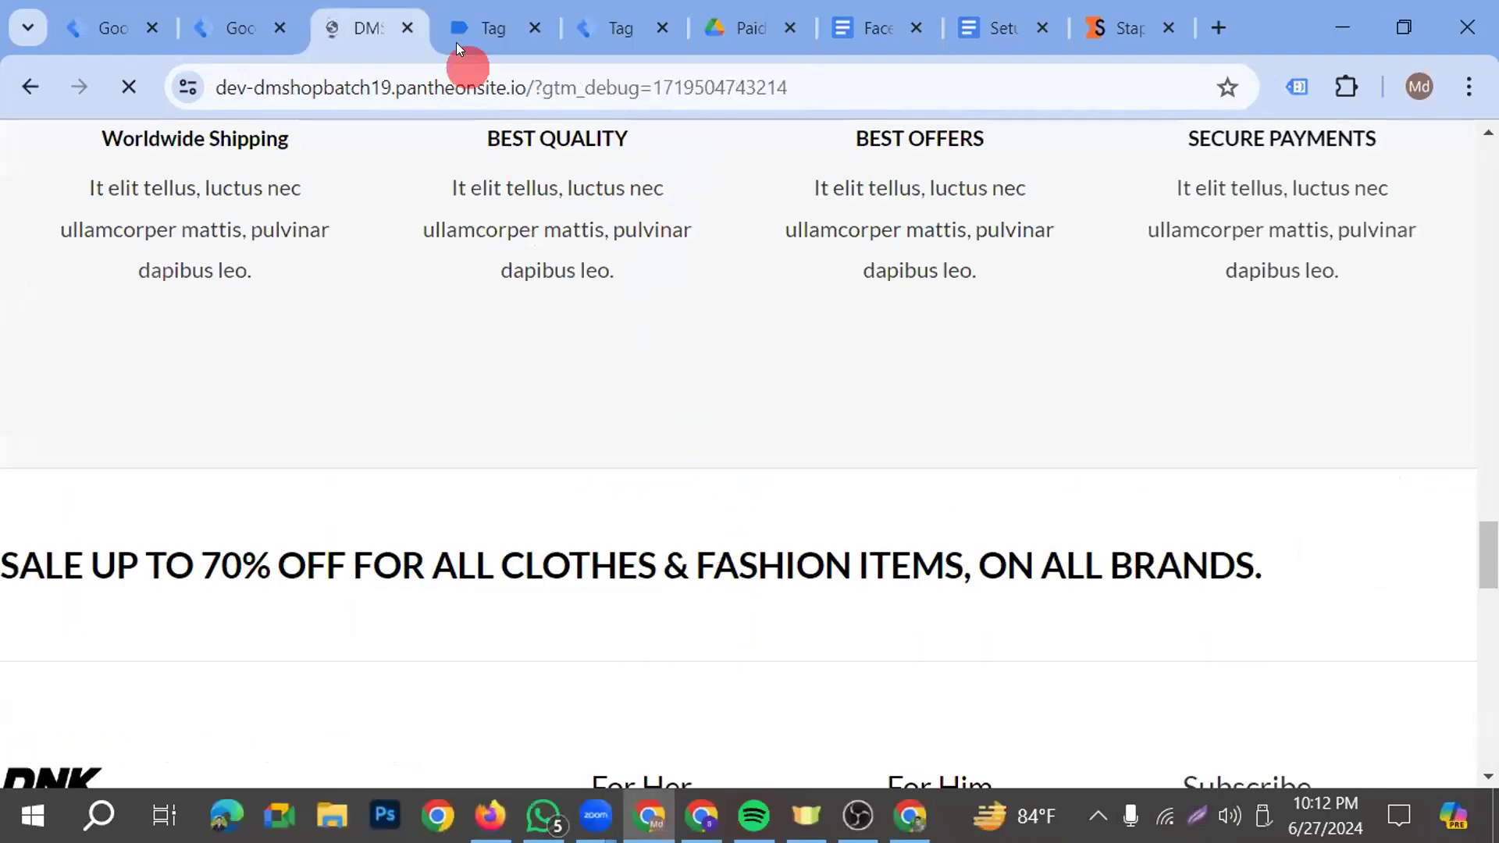
{"action": "left_click", "coordinate": [467, 11]}
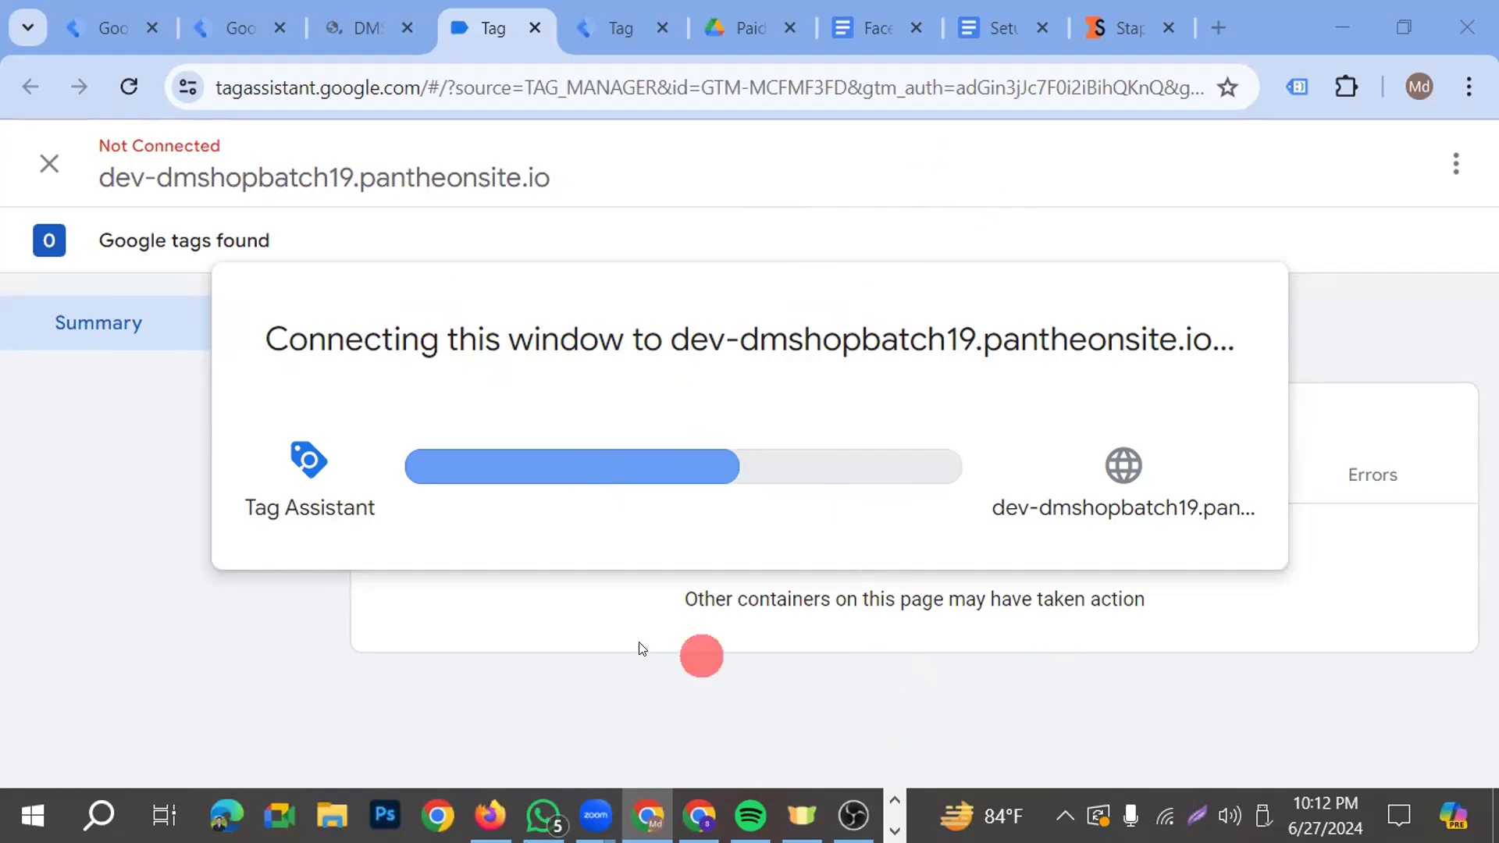
Close the WhatsApp, Firefox and Spotify windows running in the background
{"action": "left_click", "coordinate": [566, 801]}
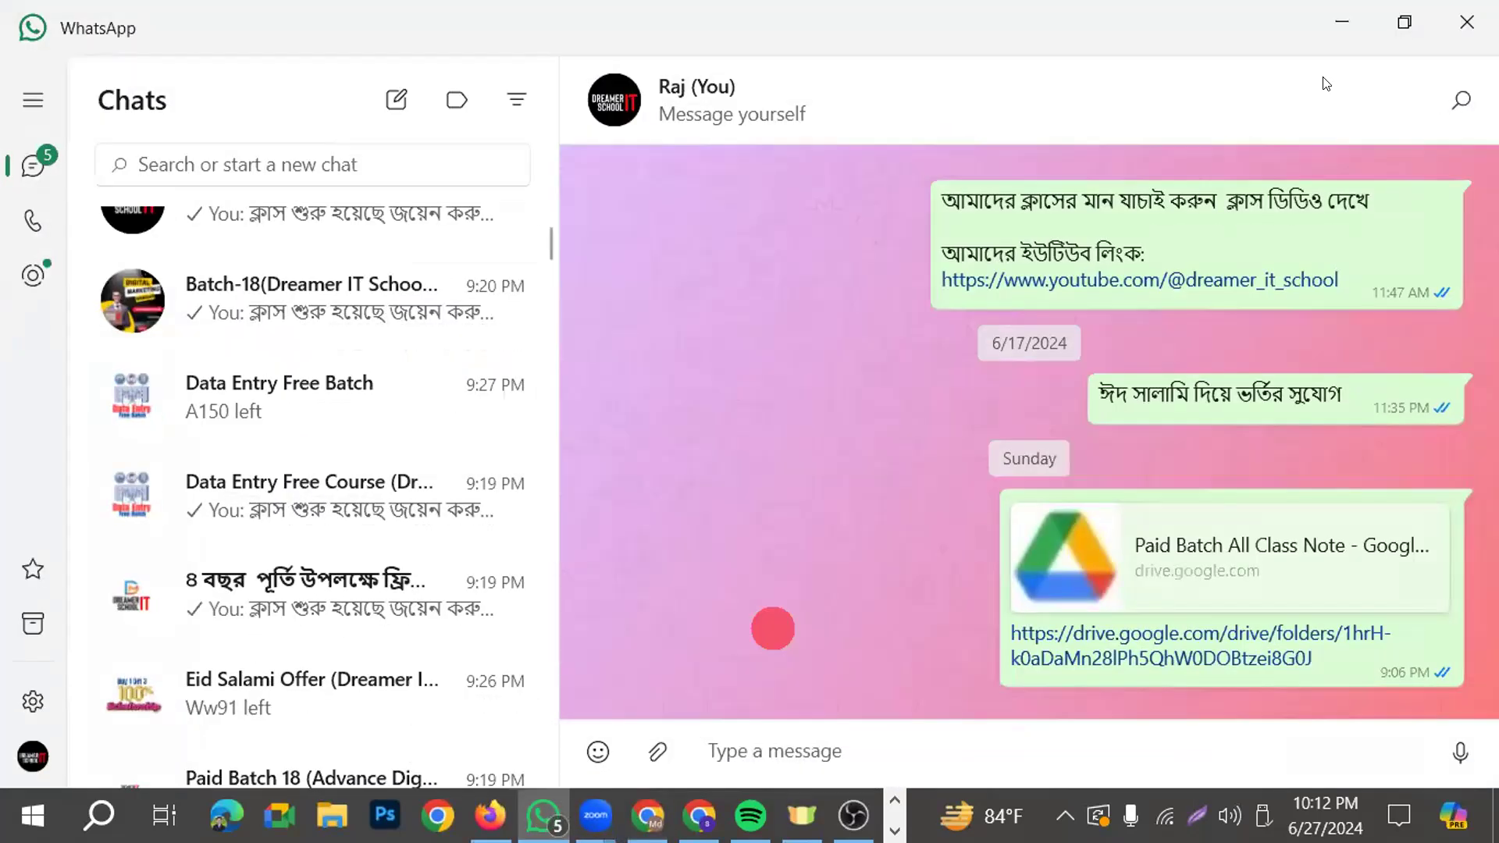
{"action": "left_click", "coordinate": [1469, 20]}
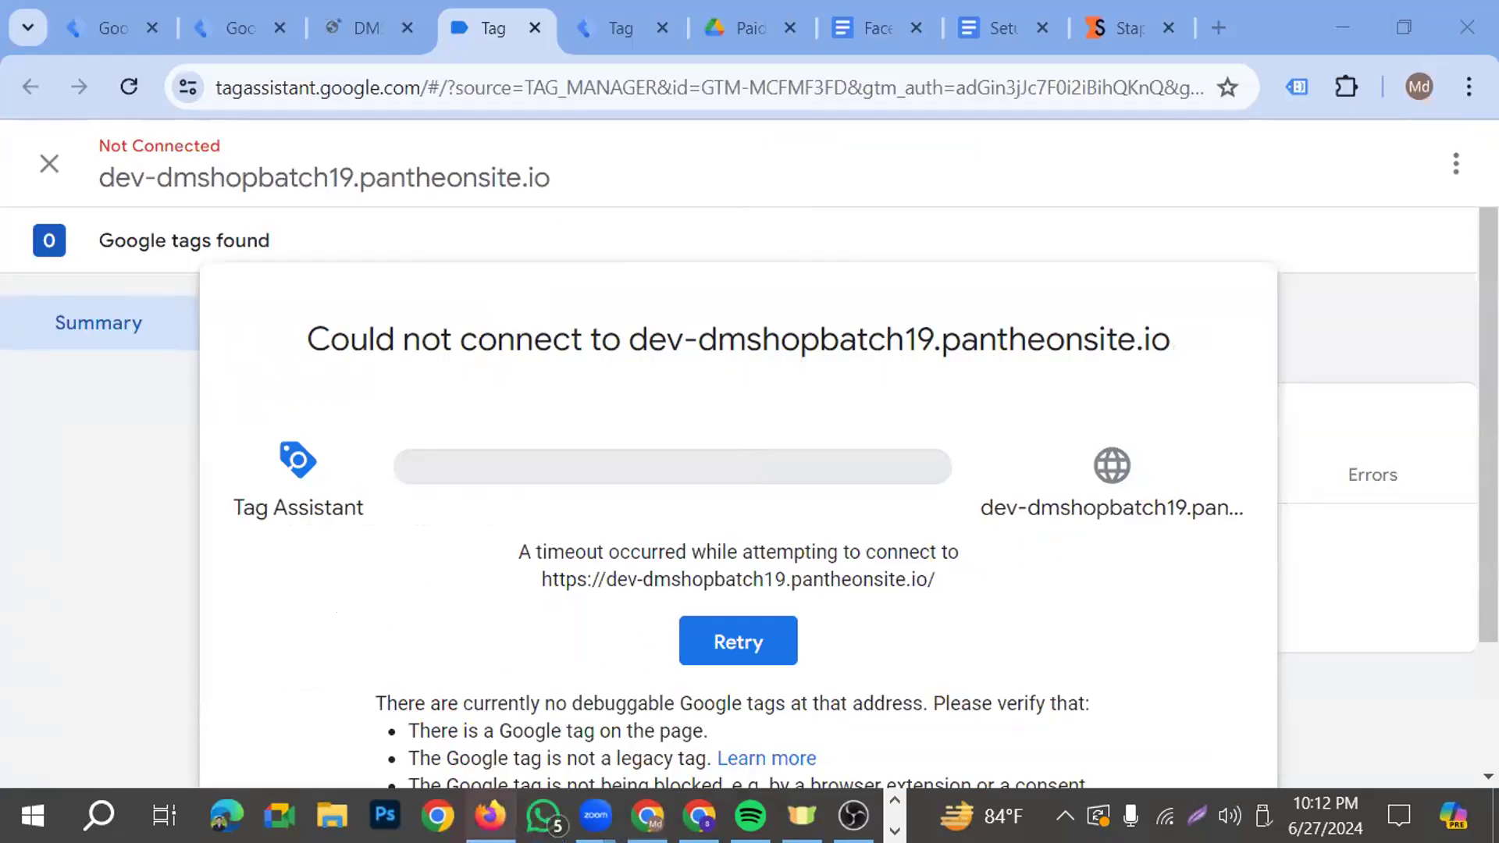
{"action": "left_click", "coordinate": [490, 816]}
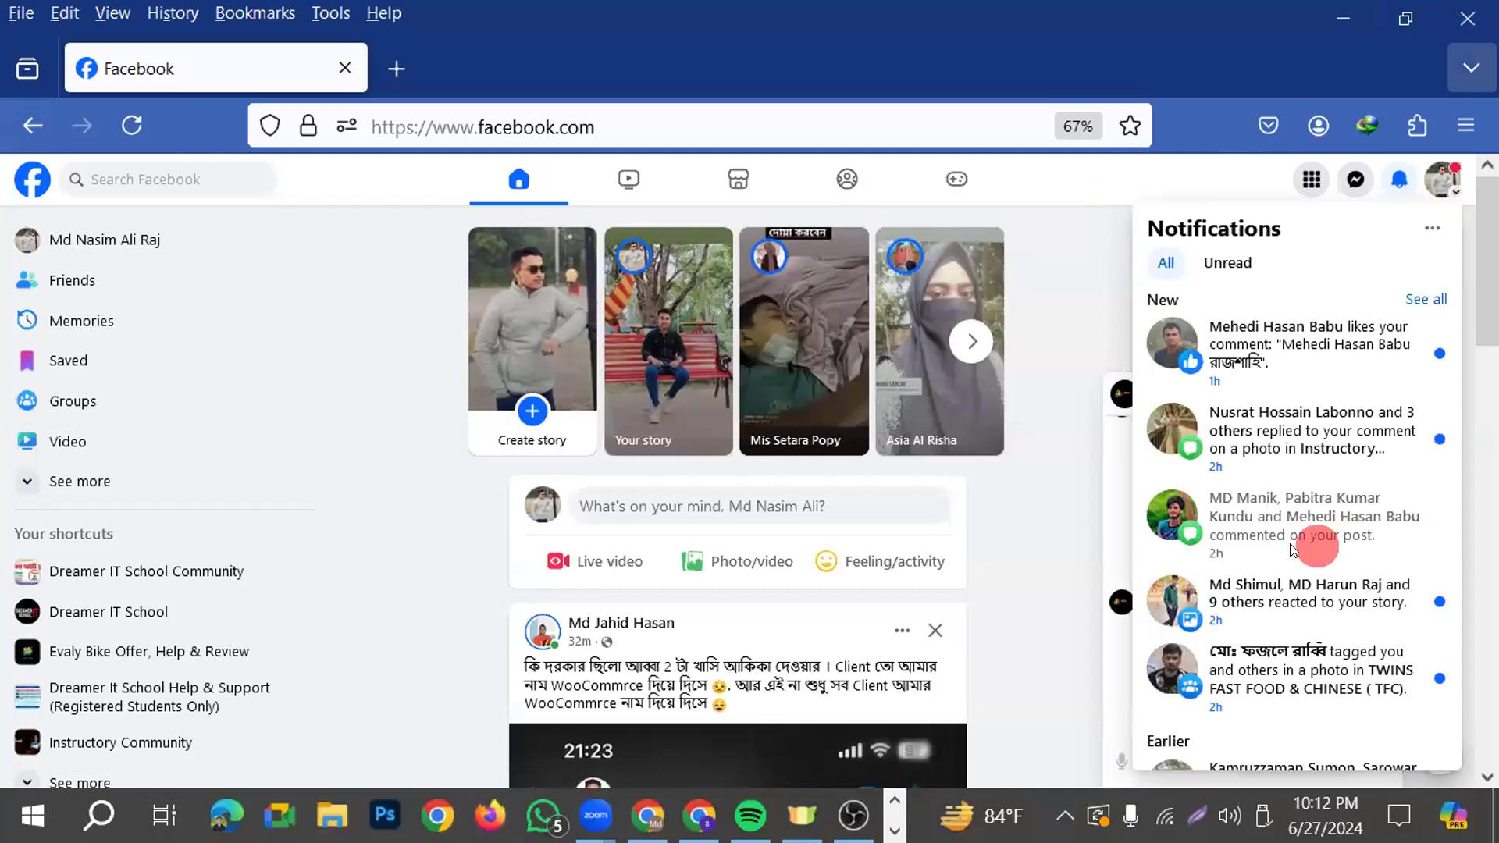
{"action": "key", "text": "alt+Tab"}
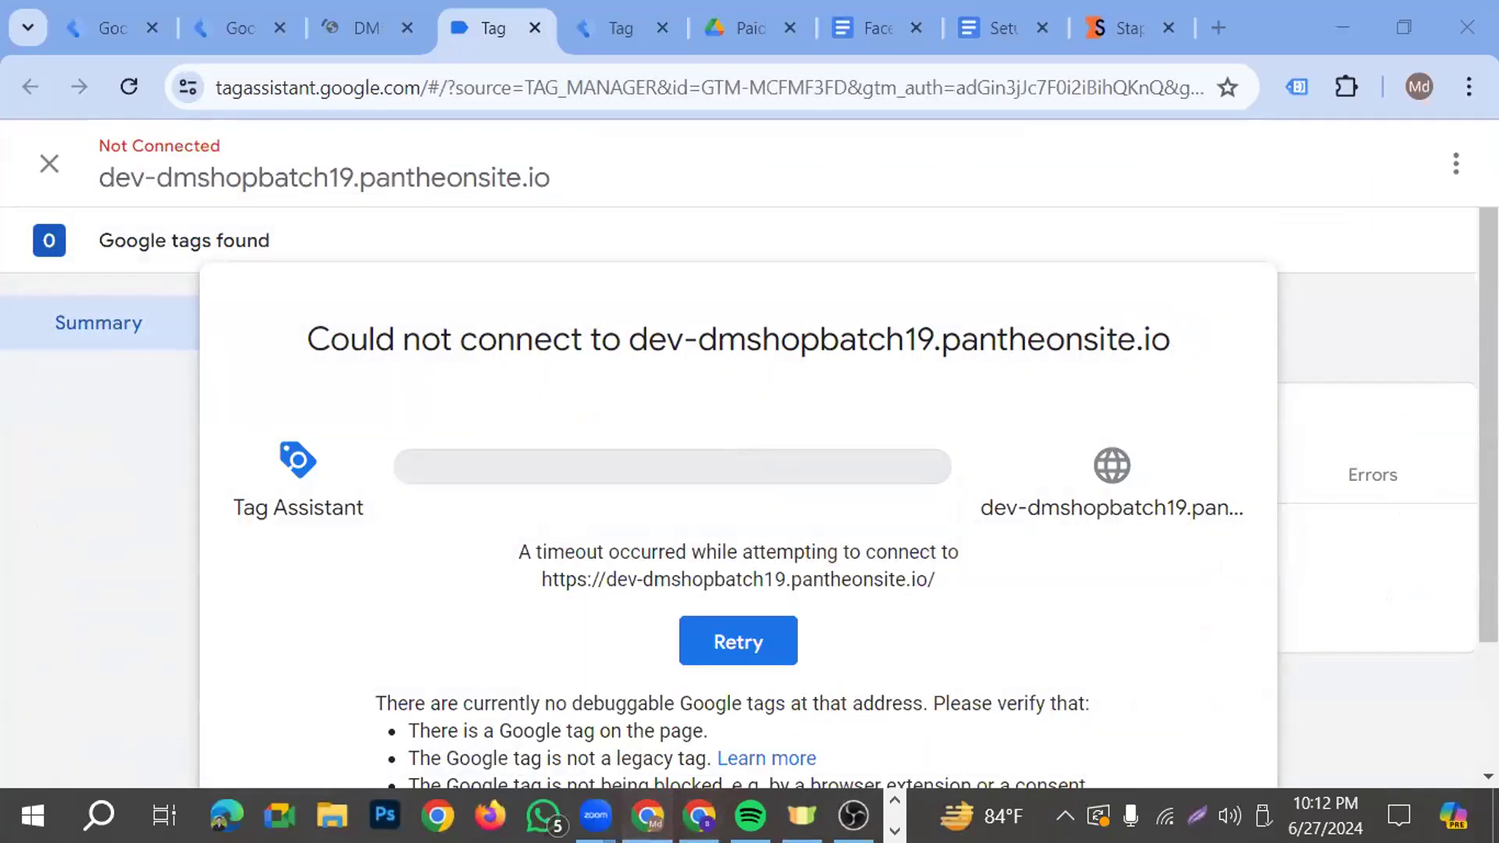
{"action": "left_click", "coordinate": [774, 794]}
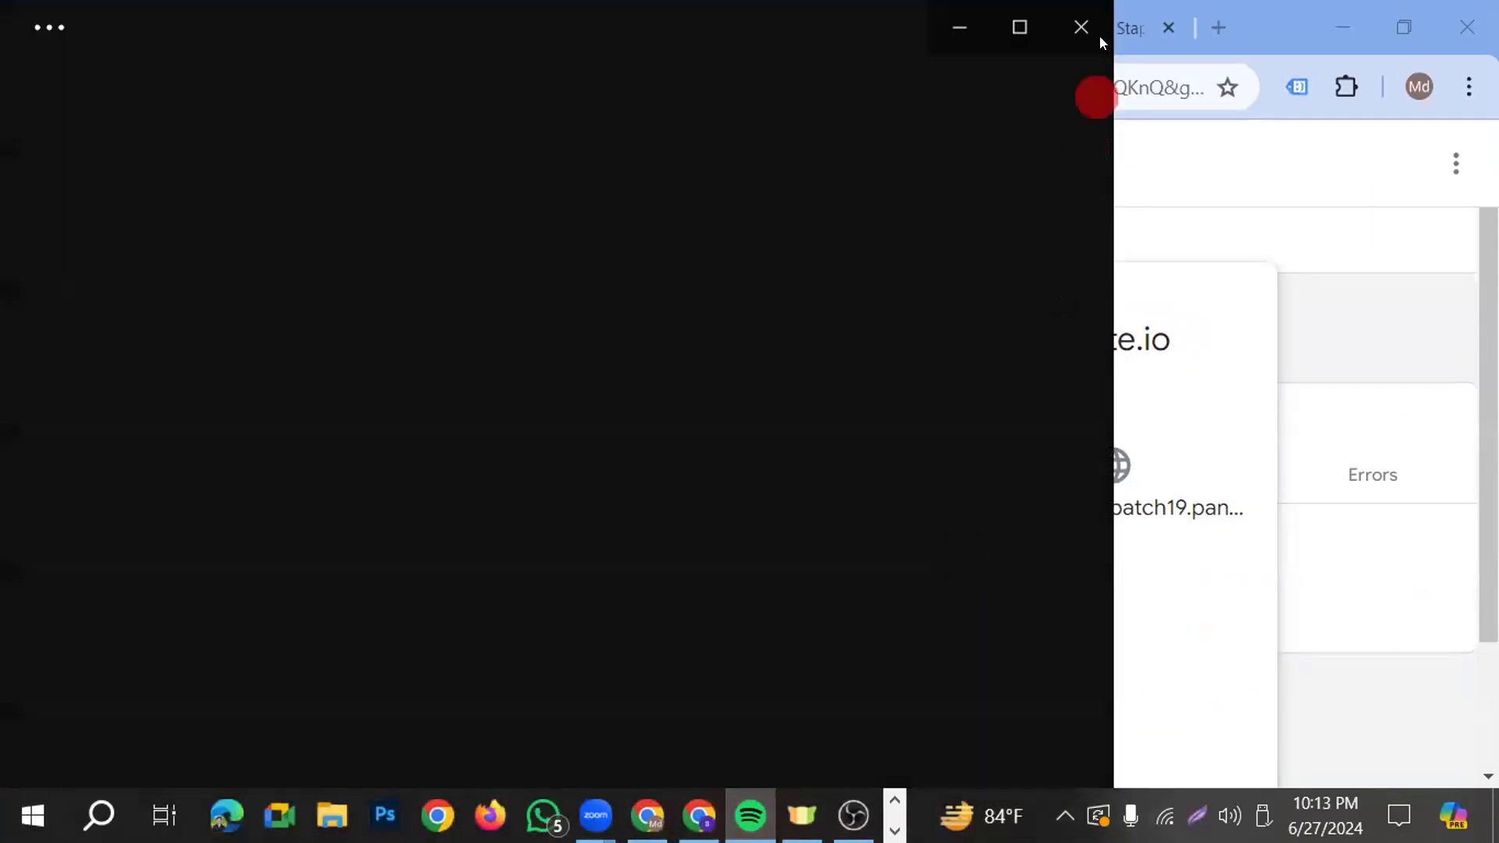
{"action": "left_click", "coordinate": [1079, 31]}
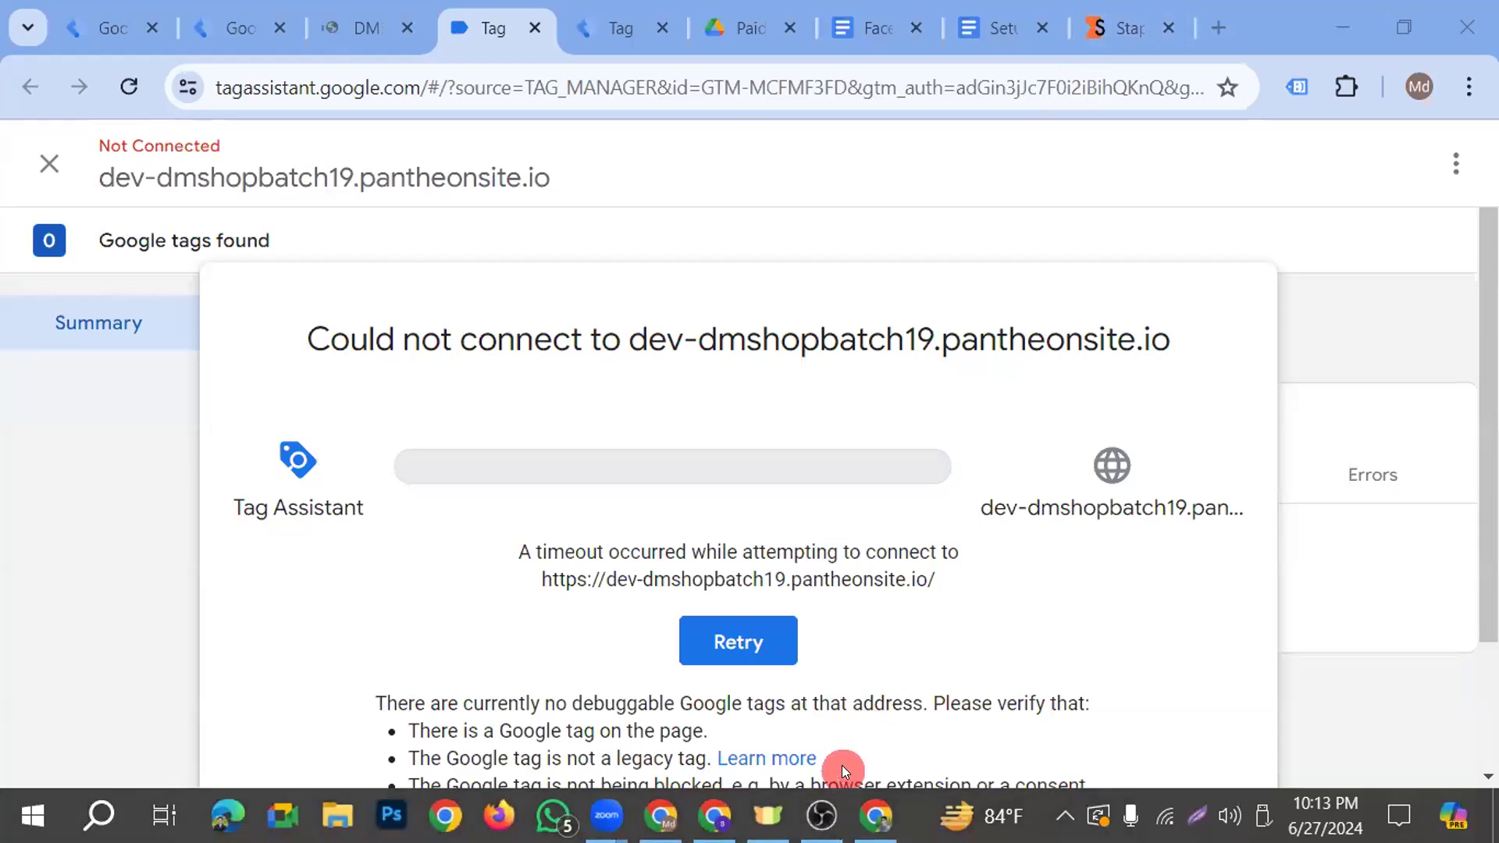
Continue into the debug session and review the fired and unfired tags of container GTM-MCFMF3FD
{"action": "left_click", "coordinate": [778, 650]}
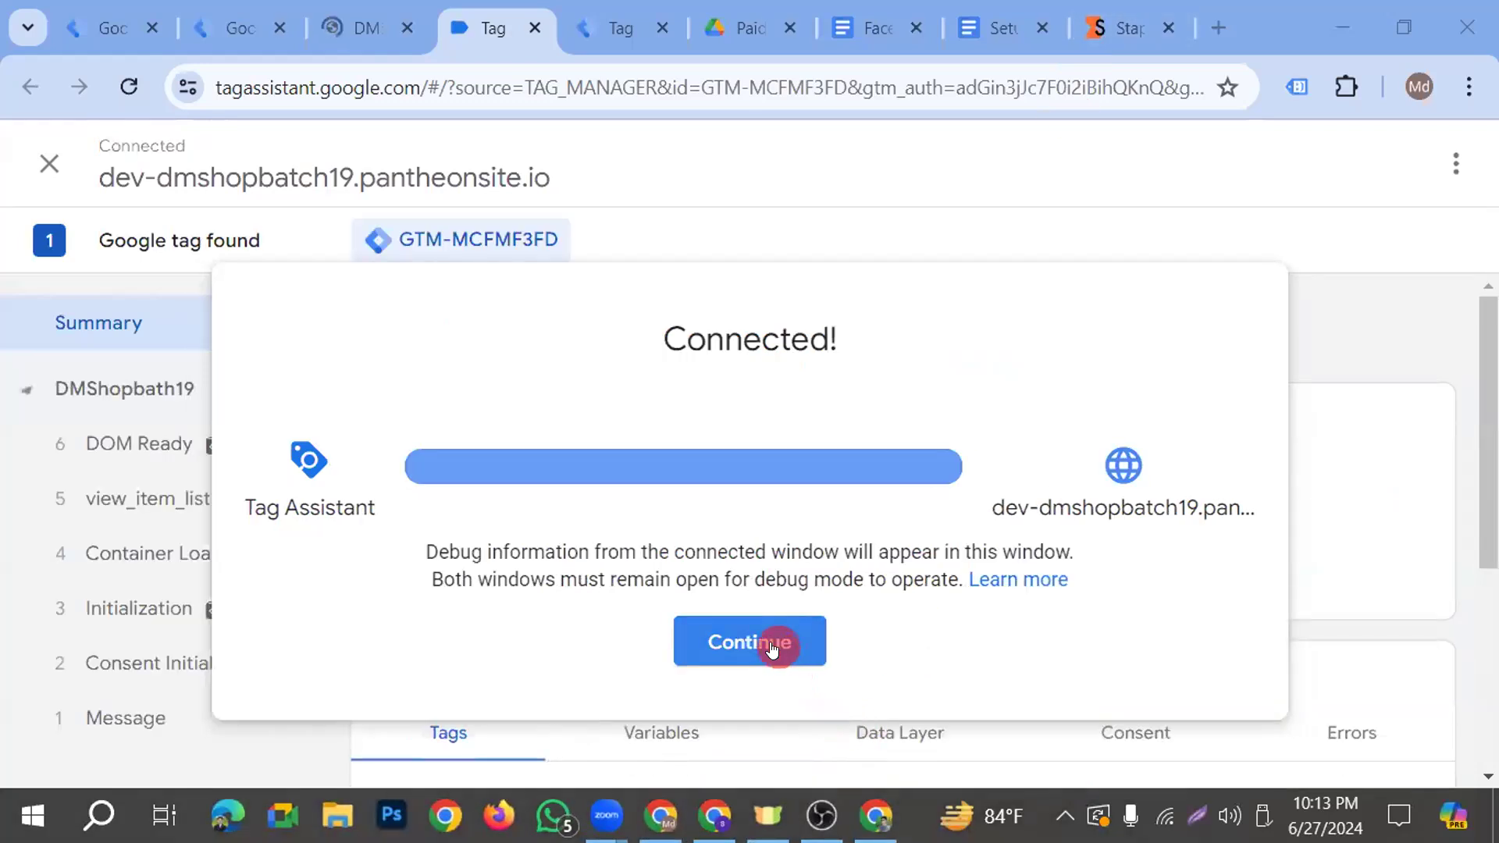
{"action": "scroll", "coordinate": [868, 544], "scroll_direction": "down", "scroll_amount": 2}
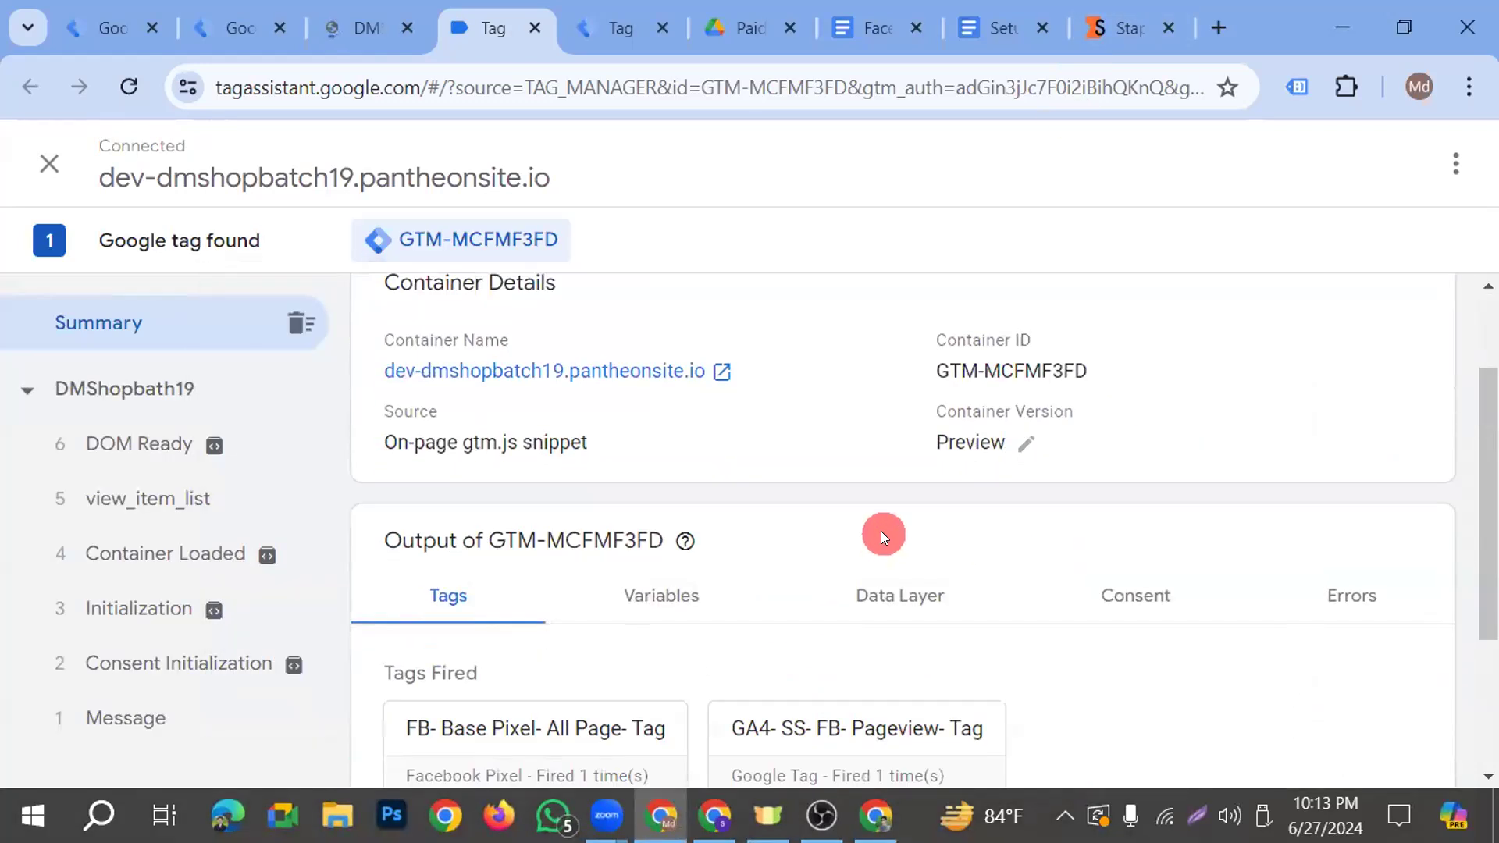
{"action": "scroll", "coordinate": [880, 534], "scroll_direction": "down", "scroll_amount": 3}
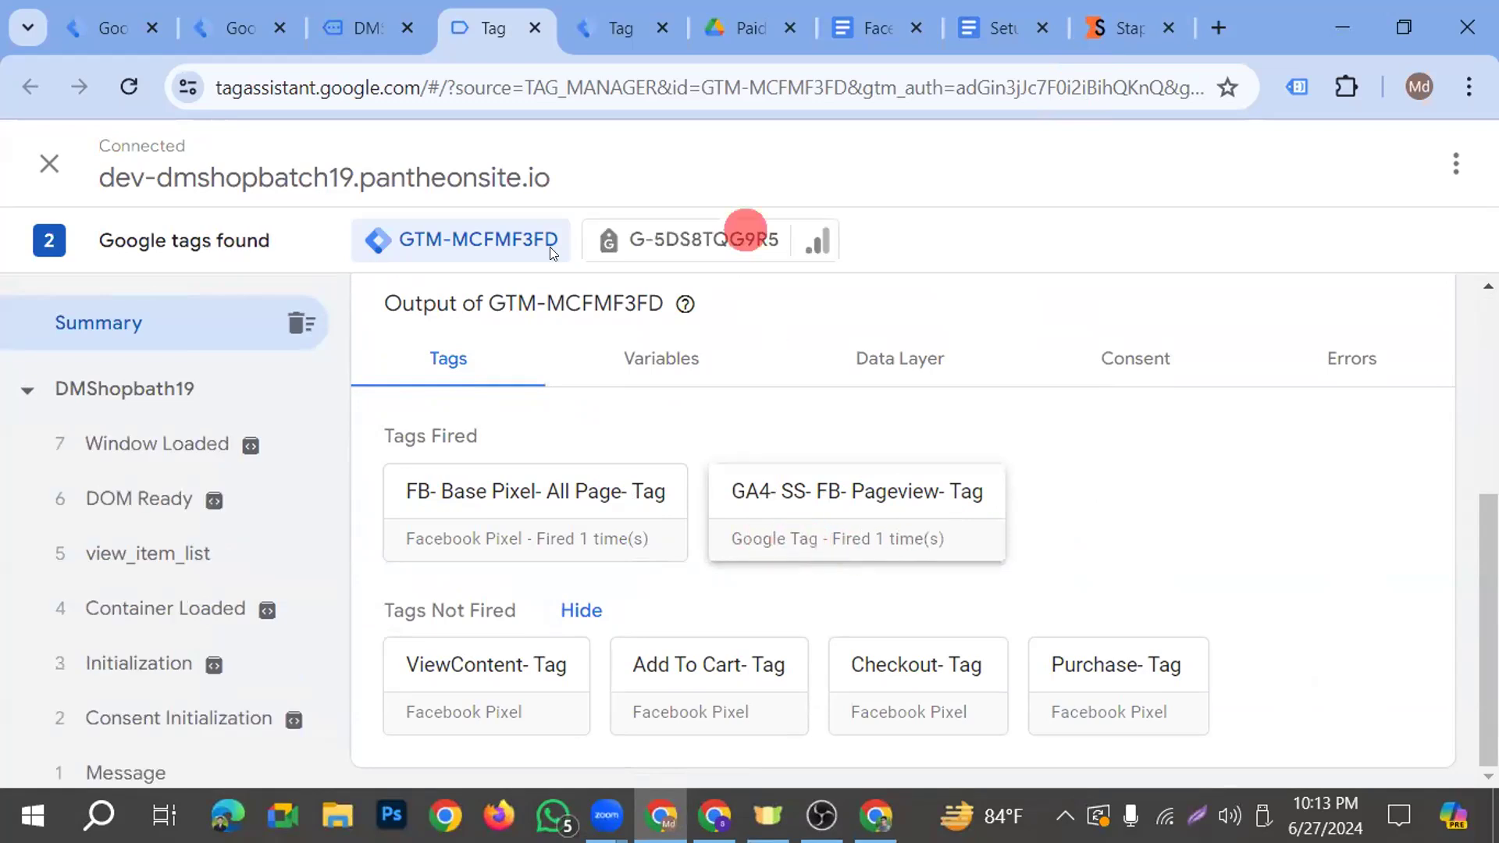
Inspect the page_view event's client and its outgoing and incoming HTTP requests in the GTM-TS7TFHFS server preview
{"action": "left_click", "coordinate": [601, 32]}
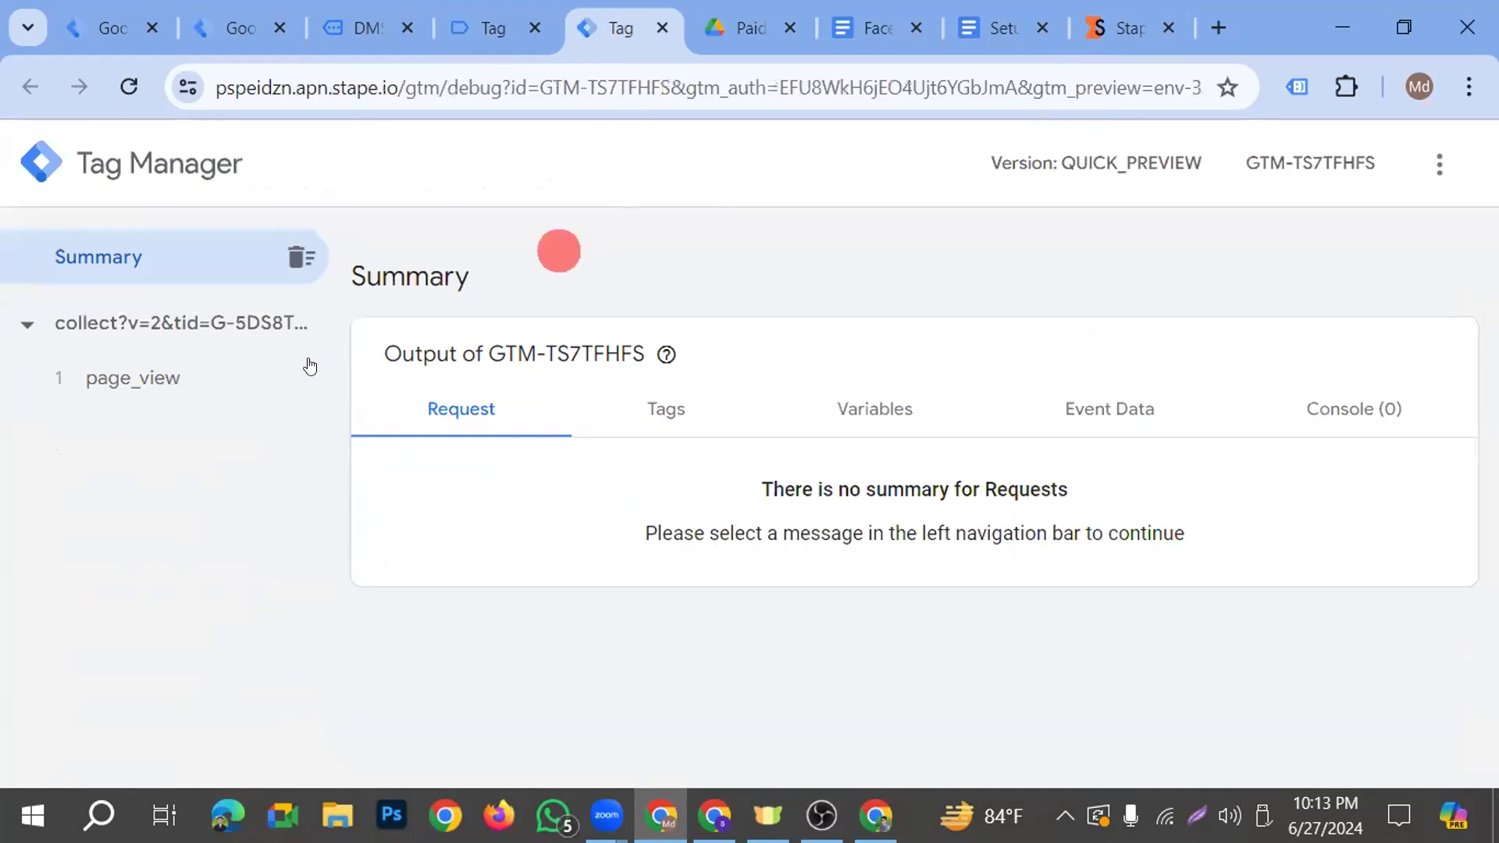
{"action": "left_click", "coordinate": [176, 379]}
{"action": "scroll", "coordinate": [676, 440], "scroll_direction": "down", "scroll_amount": 3}
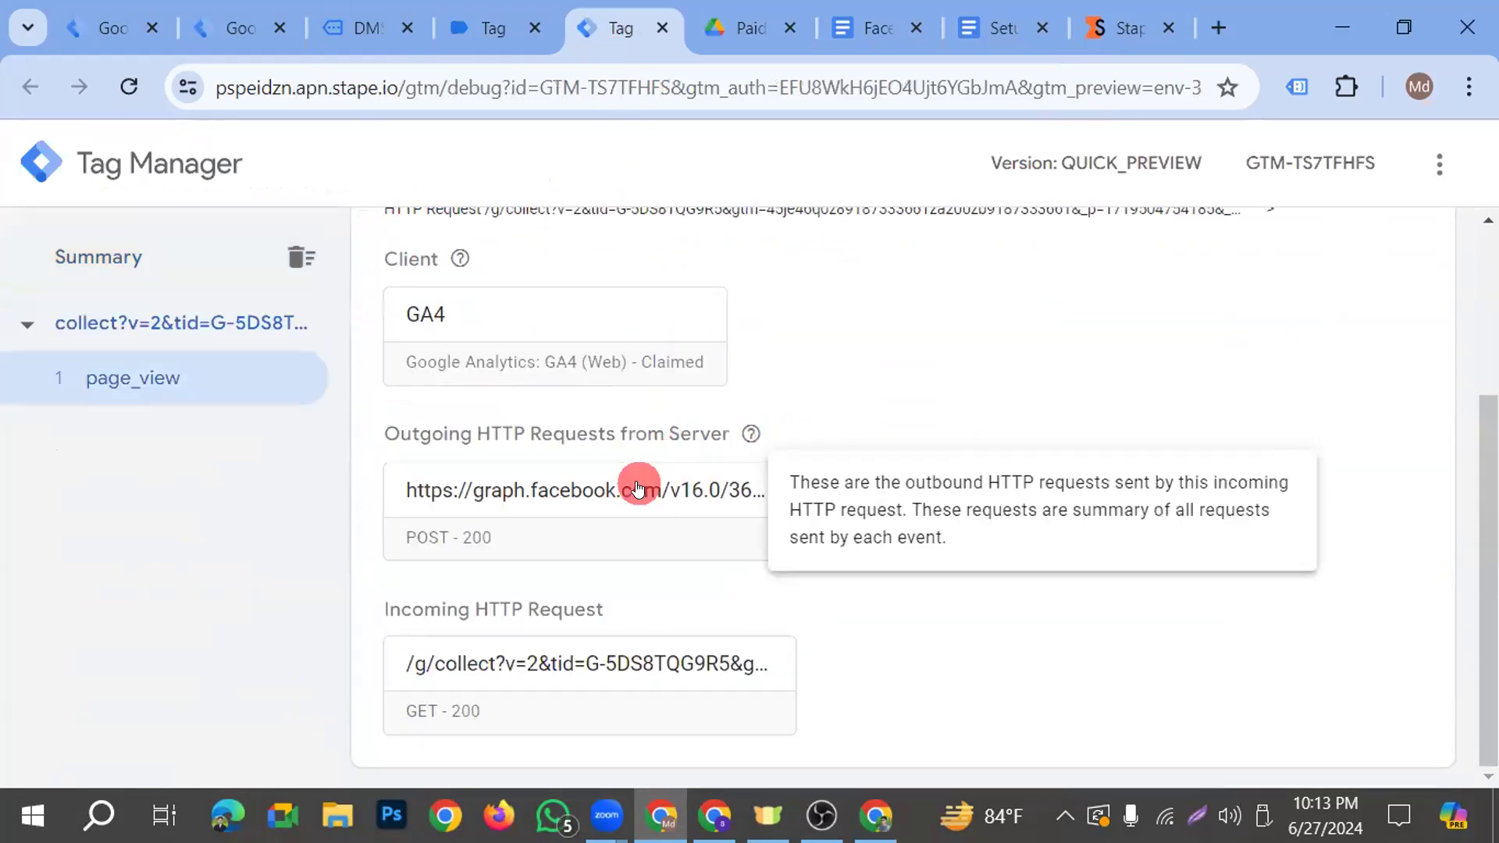
{"action": "scroll", "coordinate": [545, 636], "scroll_direction": "up", "scroll_amount": 2}
{"action": "scroll", "coordinate": [536, 623], "scroll_direction": "down", "scroll_amount": 2}
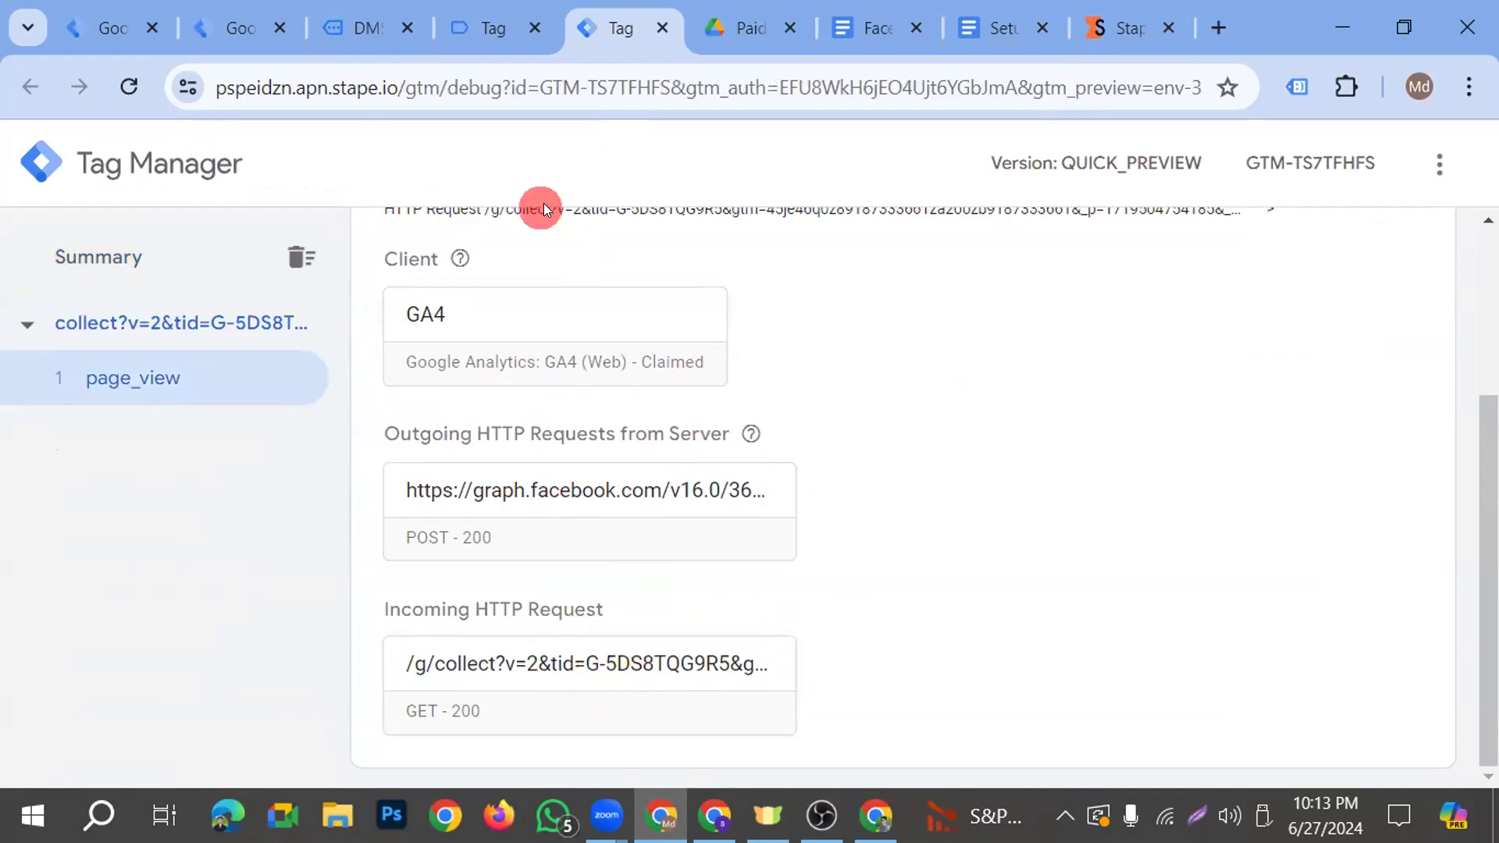
Switch to Events Manager and open the website event test for the Batch 19 Practice dataset
{"action": "left_click", "coordinate": [715, 816]}
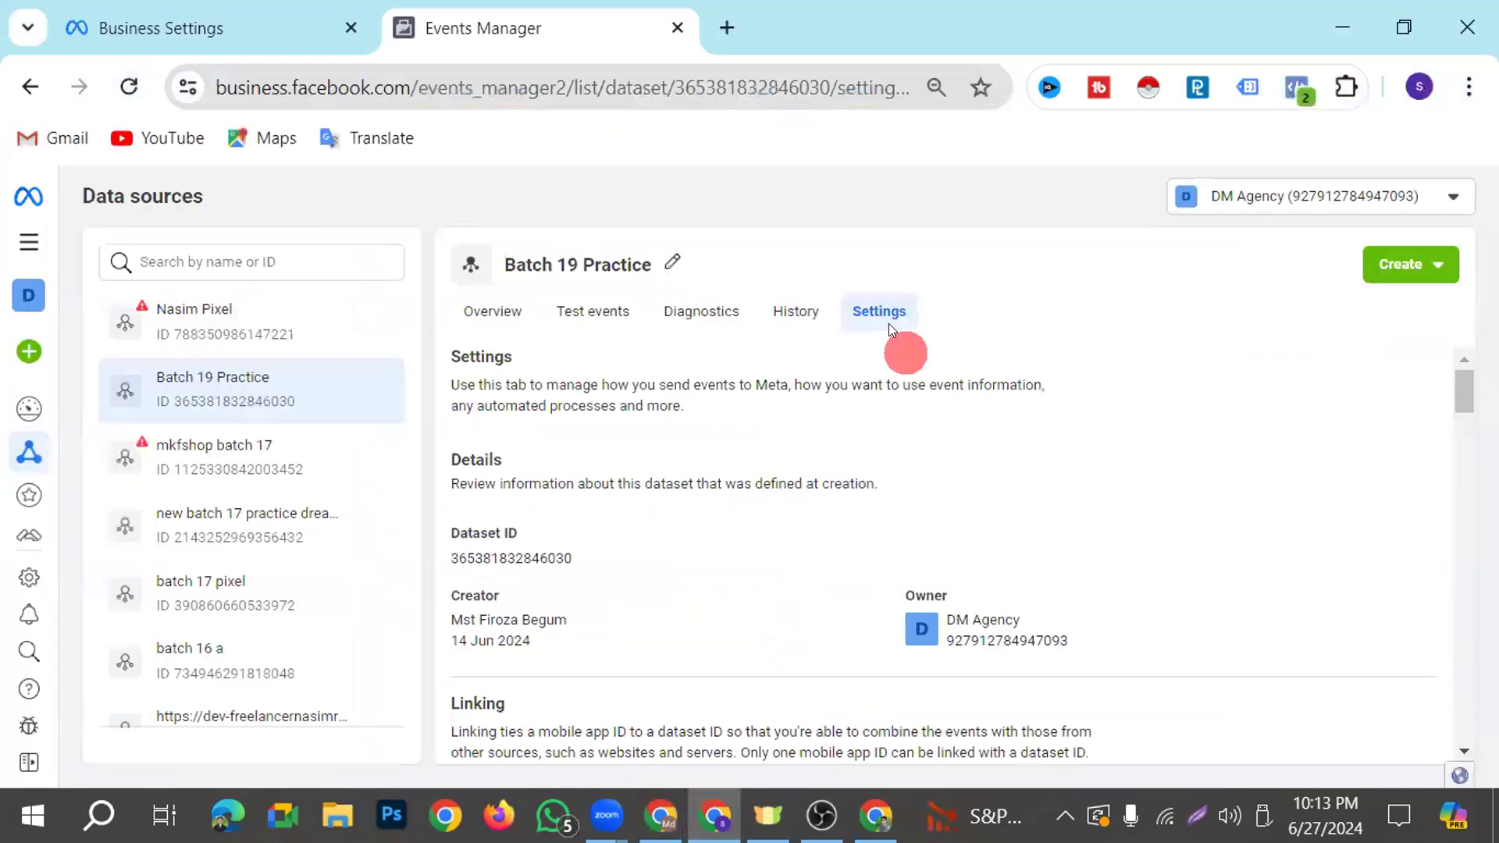
{"action": "left_click", "coordinate": [593, 311]}
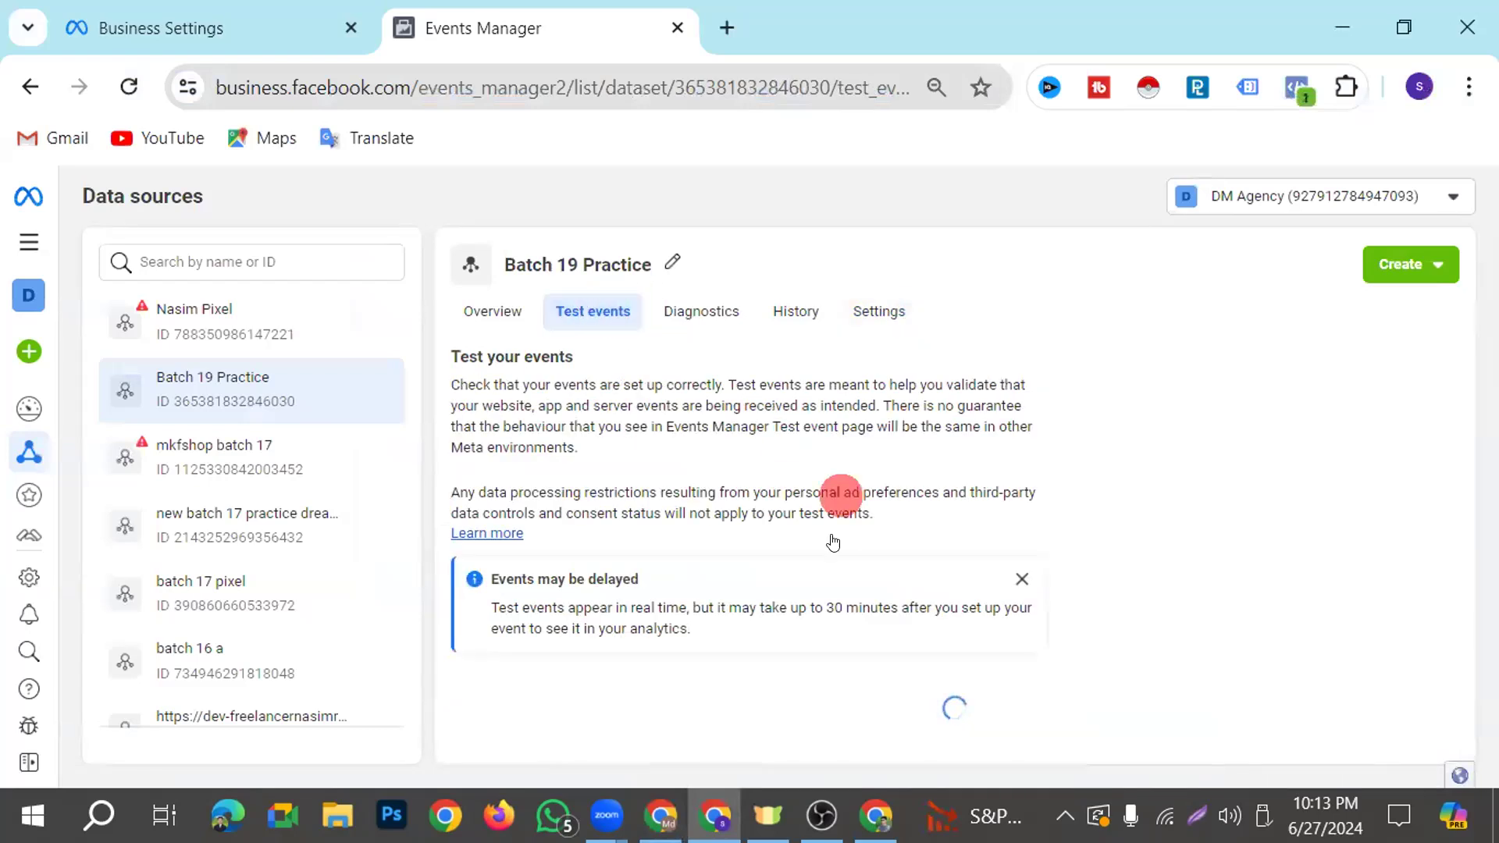
{"action": "scroll", "coordinate": [659, 463], "scroll_direction": "down", "scroll_amount": 1}
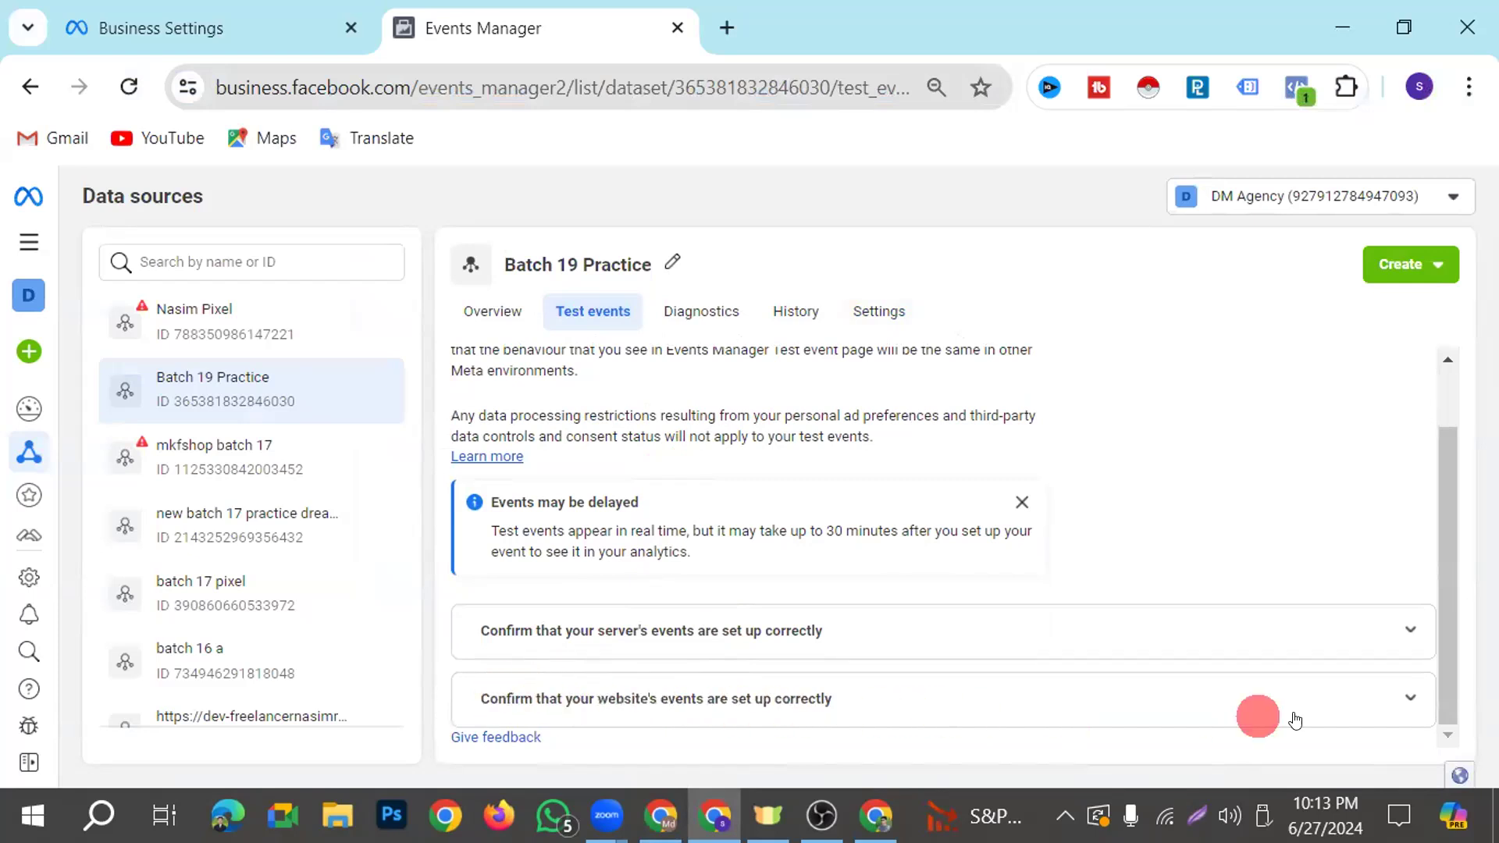
{"action": "left_click", "coordinate": [981, 713]}
{"action": "scroll", "coordinate": [858, 593], "scroll_direction": "down", "scroll_amount": 4}
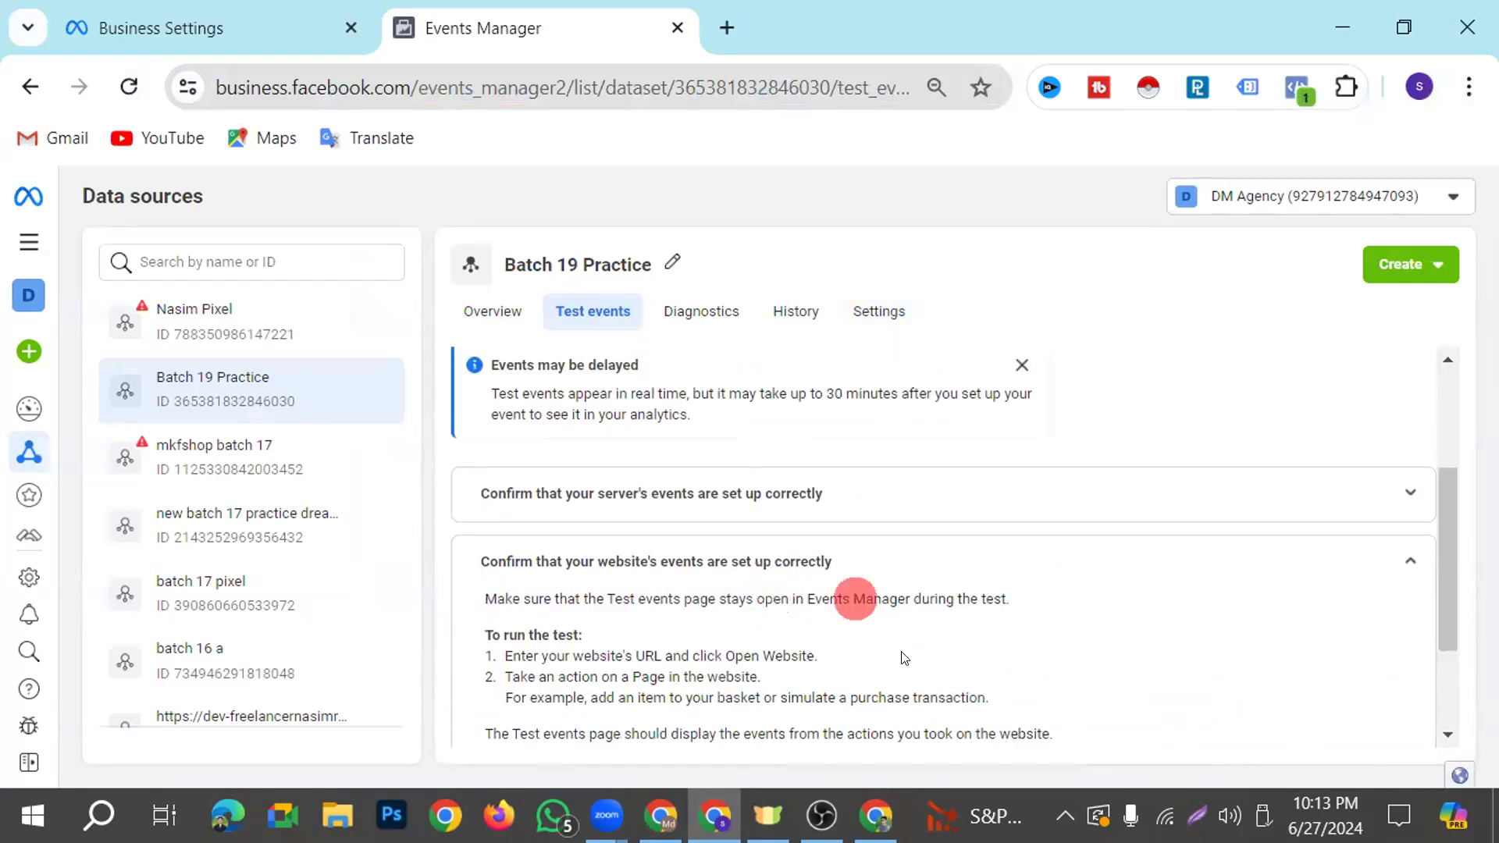
{"action": "left_click", "coordinate": [630, 611]}
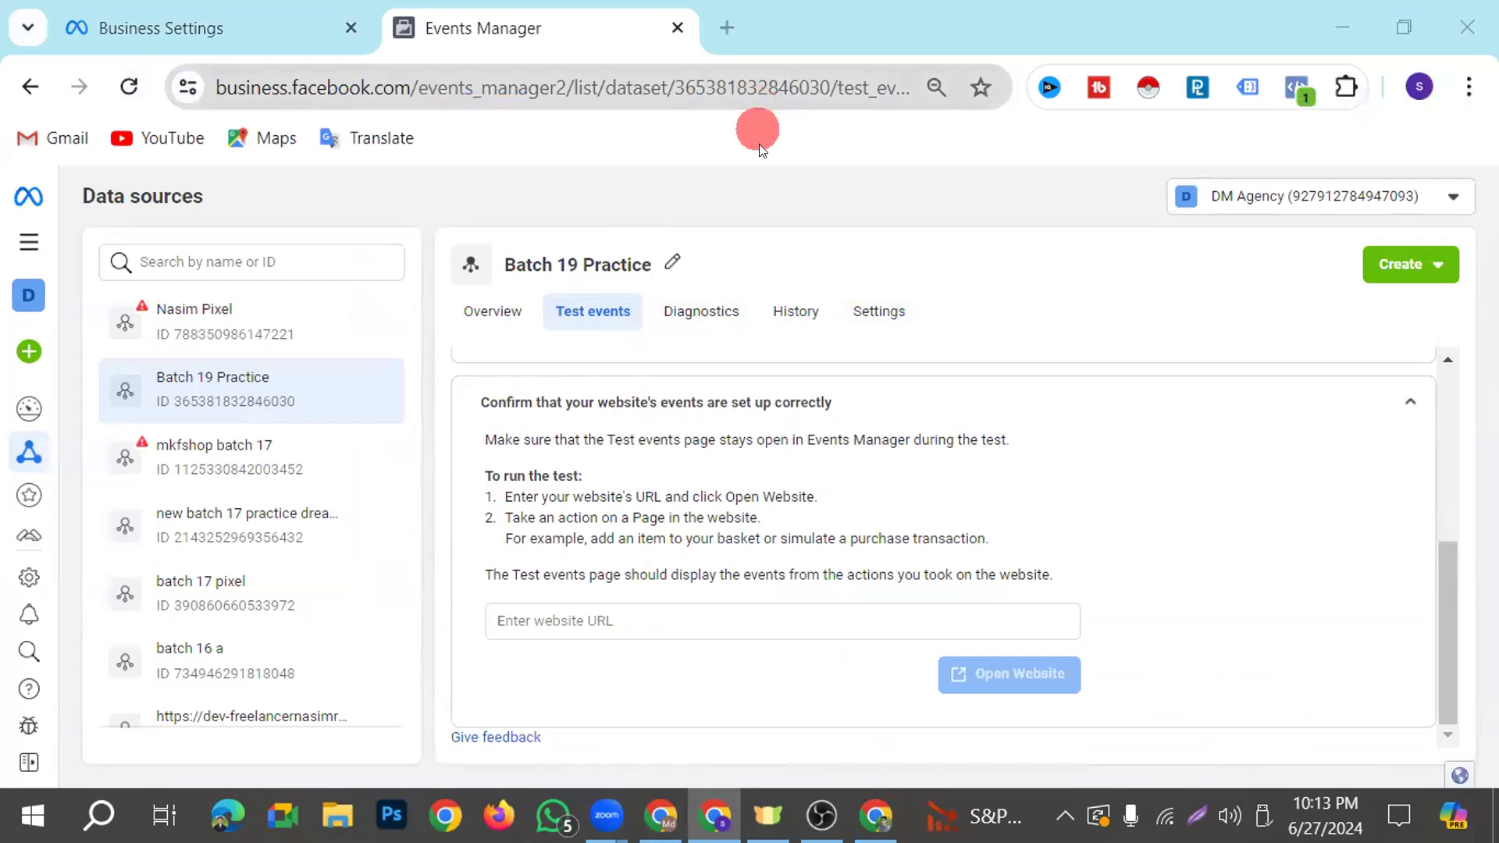
{"action": "left_click", "coordinate": [661, 816]}
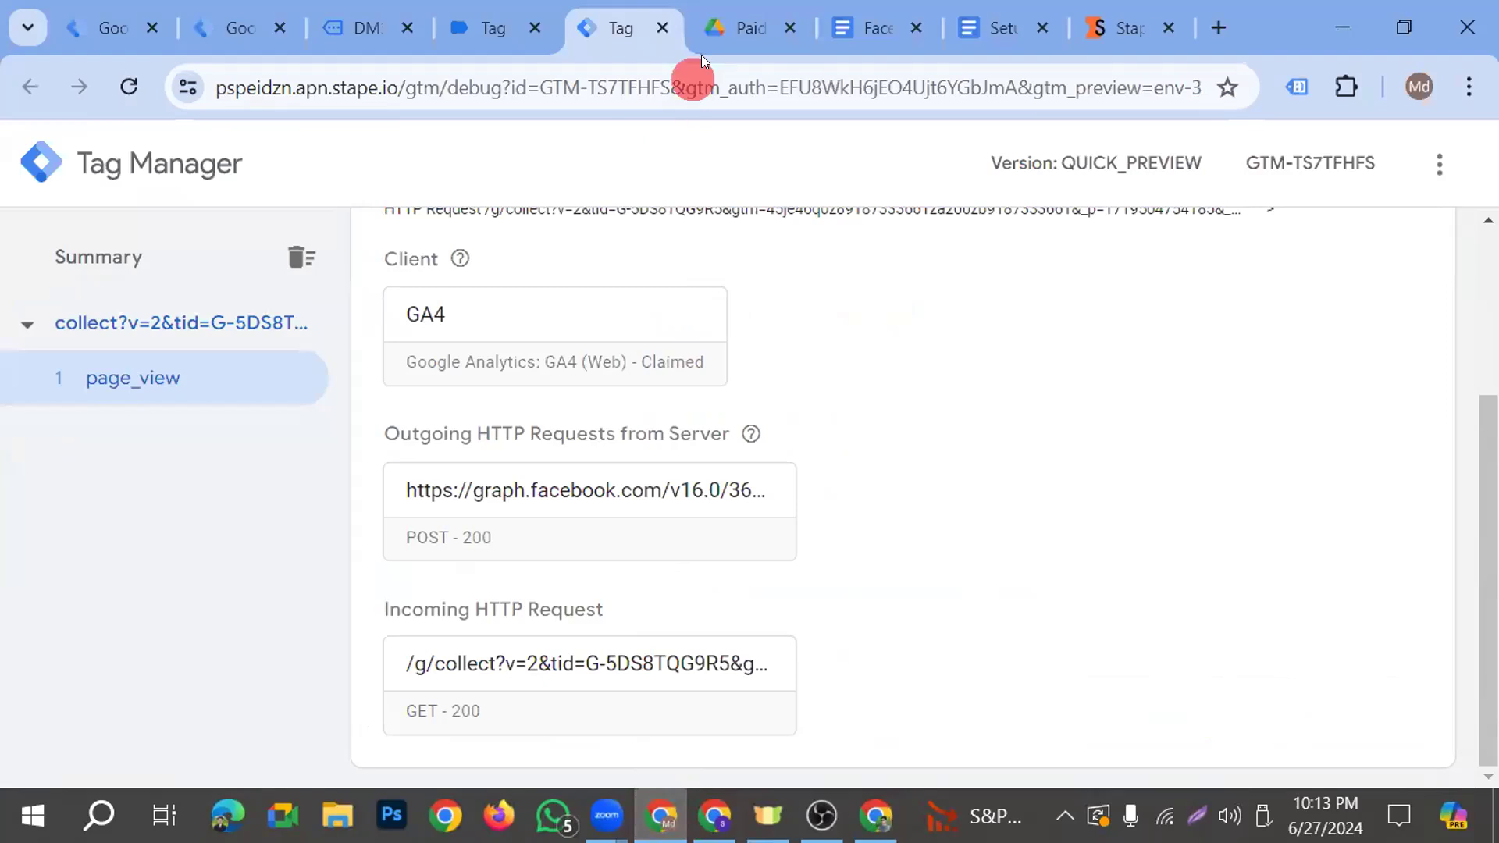
{"action": "left_click", "coordinate": [459, 27]}
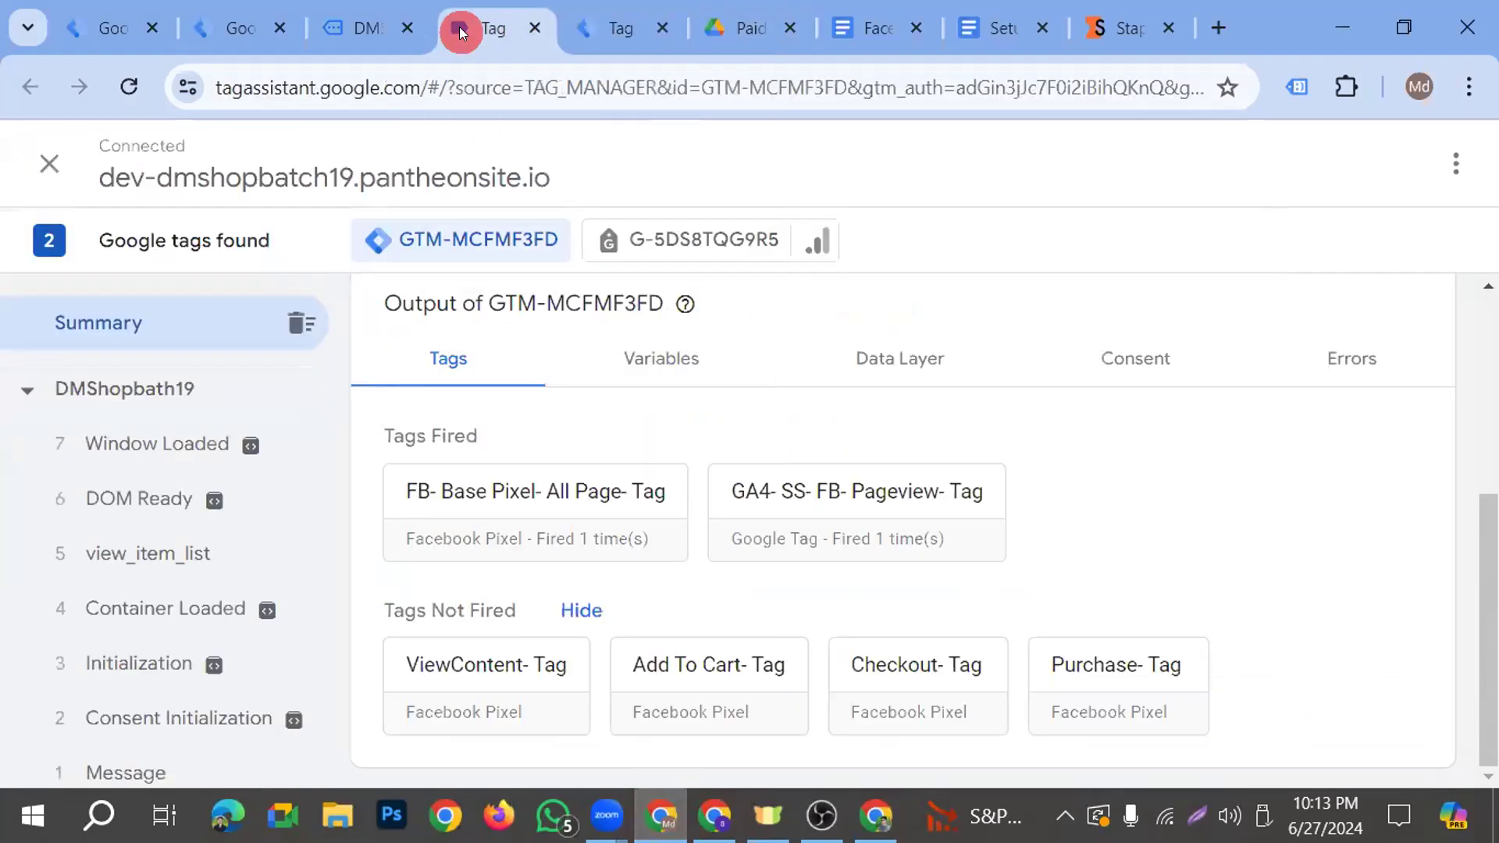
{"action": "left_click", "coordinate": [327, 24]}
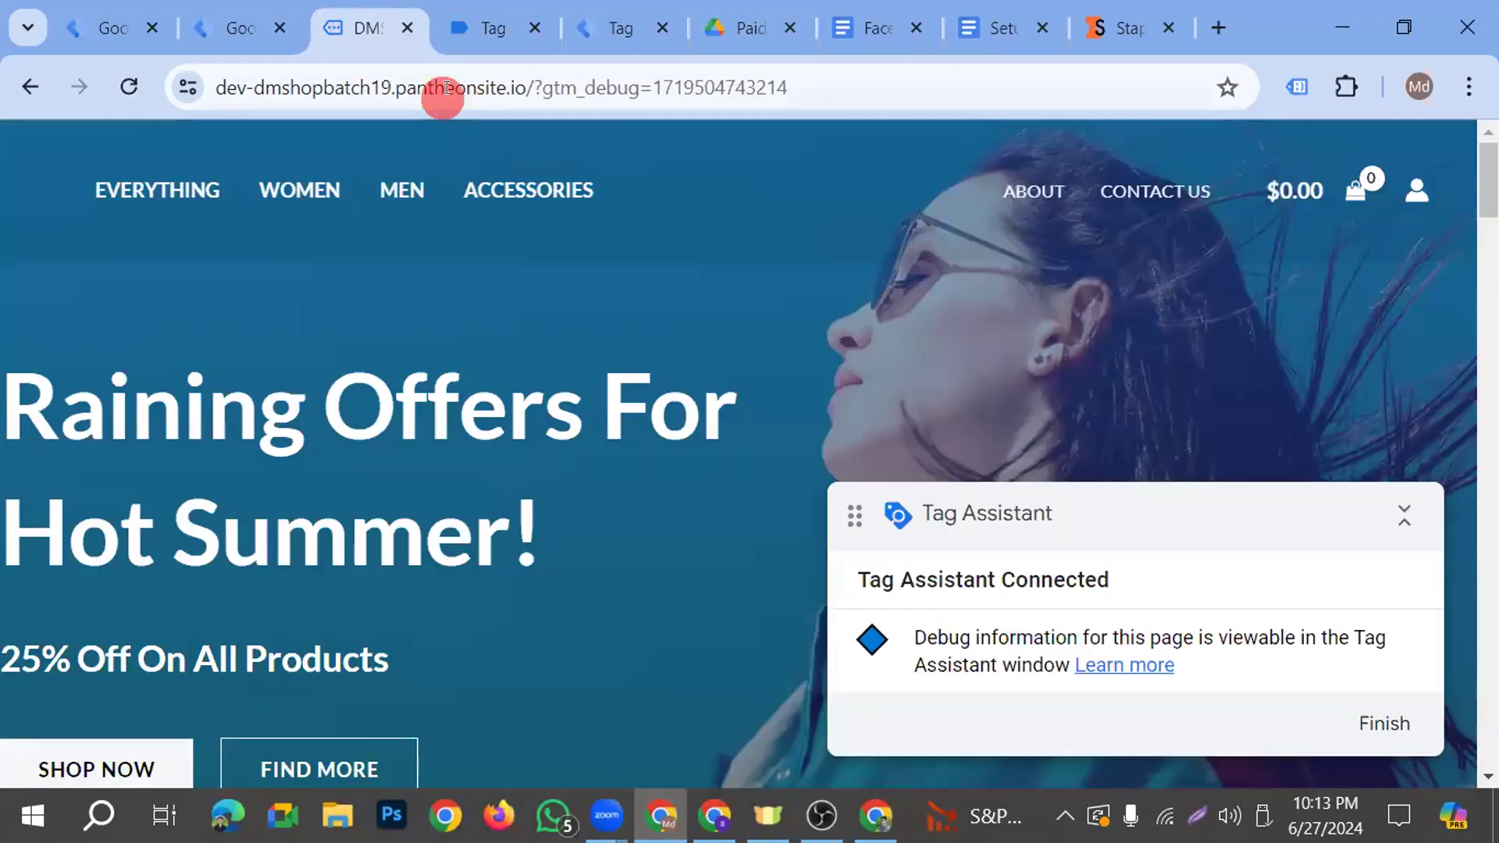
{"action": "left_click_drag", "start_coordinate": [515, 87], "coordinate": [184, 93]}
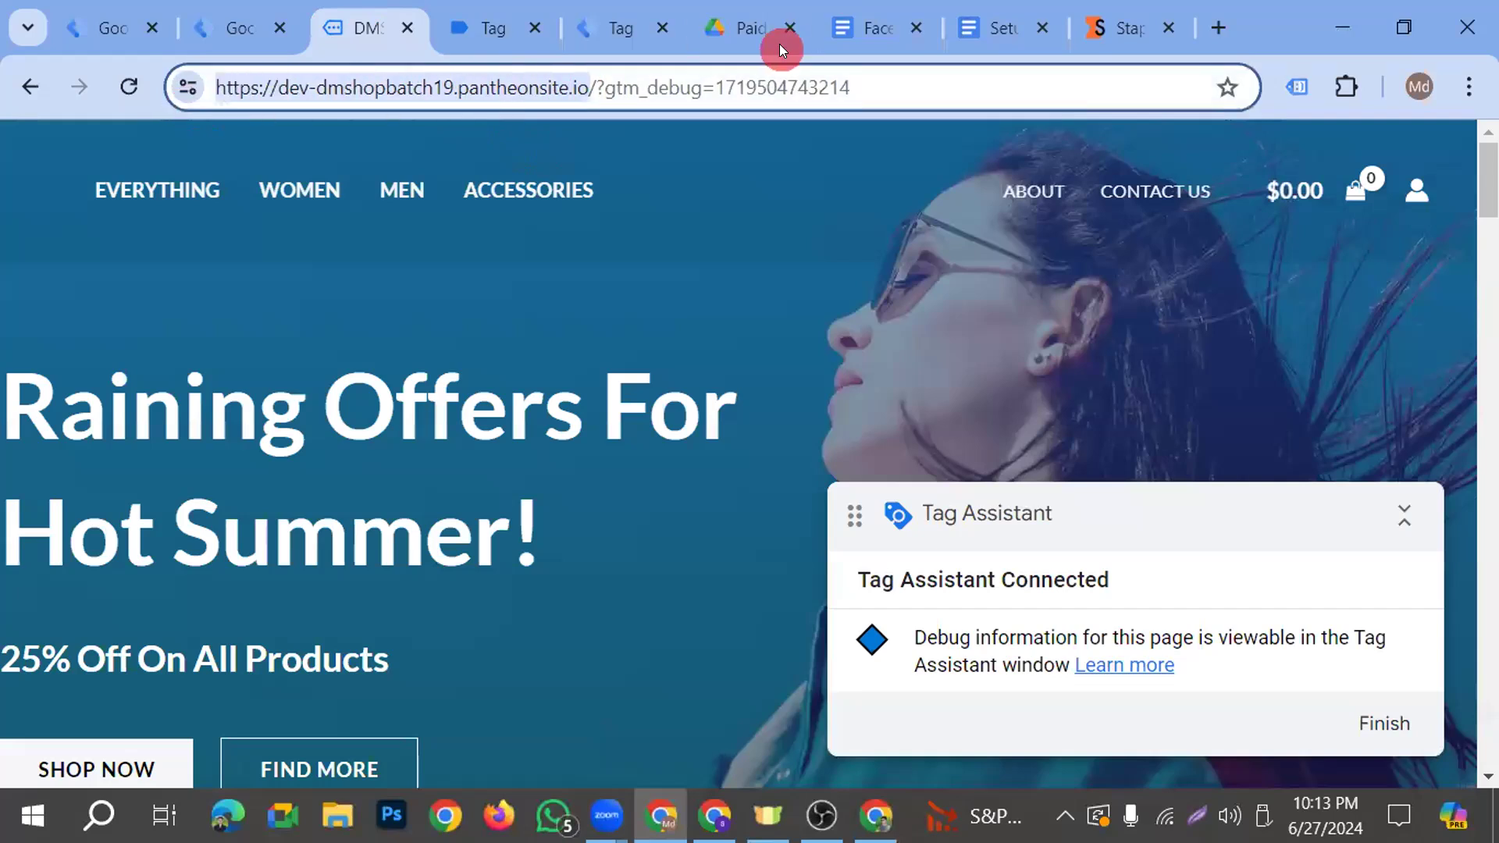
{"action": "left_click", "coordinate": [715, 816]}
{"action": "left_click", "coordinate": [687, 620]}
{"action": "type", "text": "https://dev-dmshopbatch19.pantheonsite.io/"}
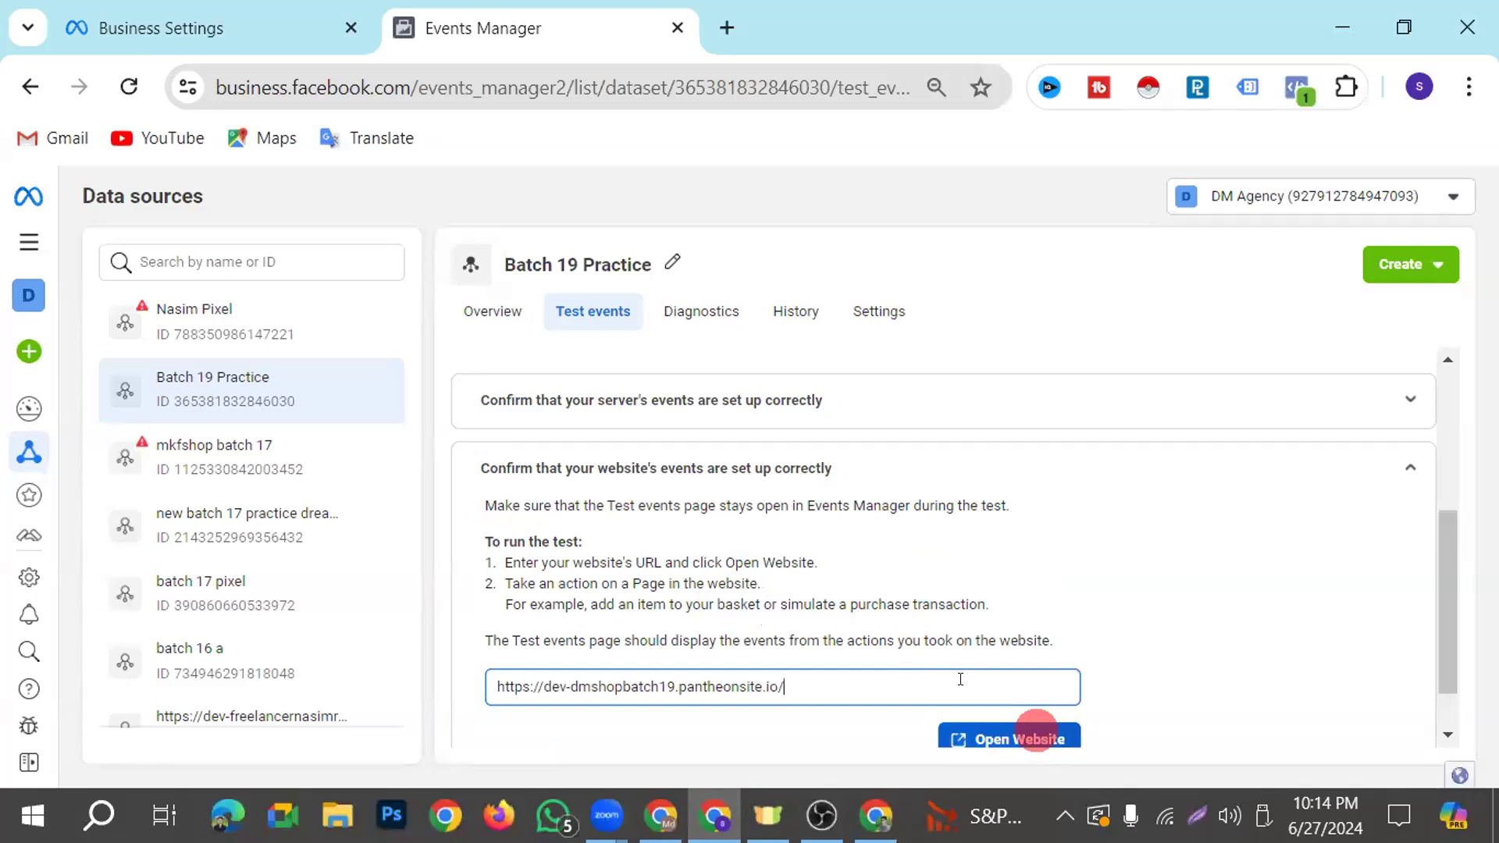
{"action": "scroll", "coordinate": [669, 518], "scroll_direction": "down", "scroll_amount": 1}
{"action": "left_click", "coordinate": [1003, 673]}
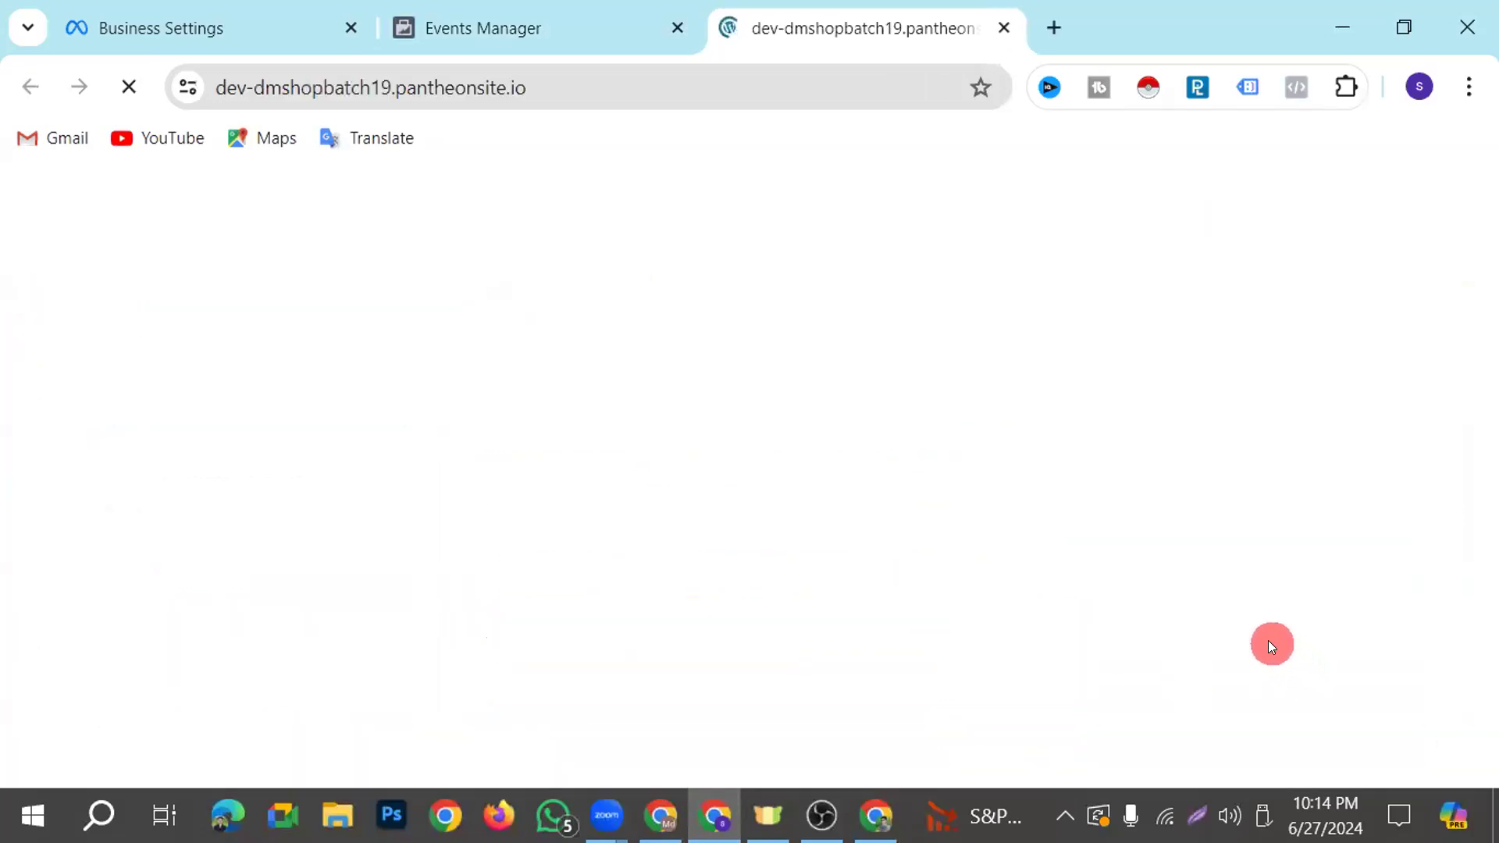
Browse the shop's home page opened by the test and check the events received in Events Manager
{"action": "left_click", "coordinate": [552, 29]}
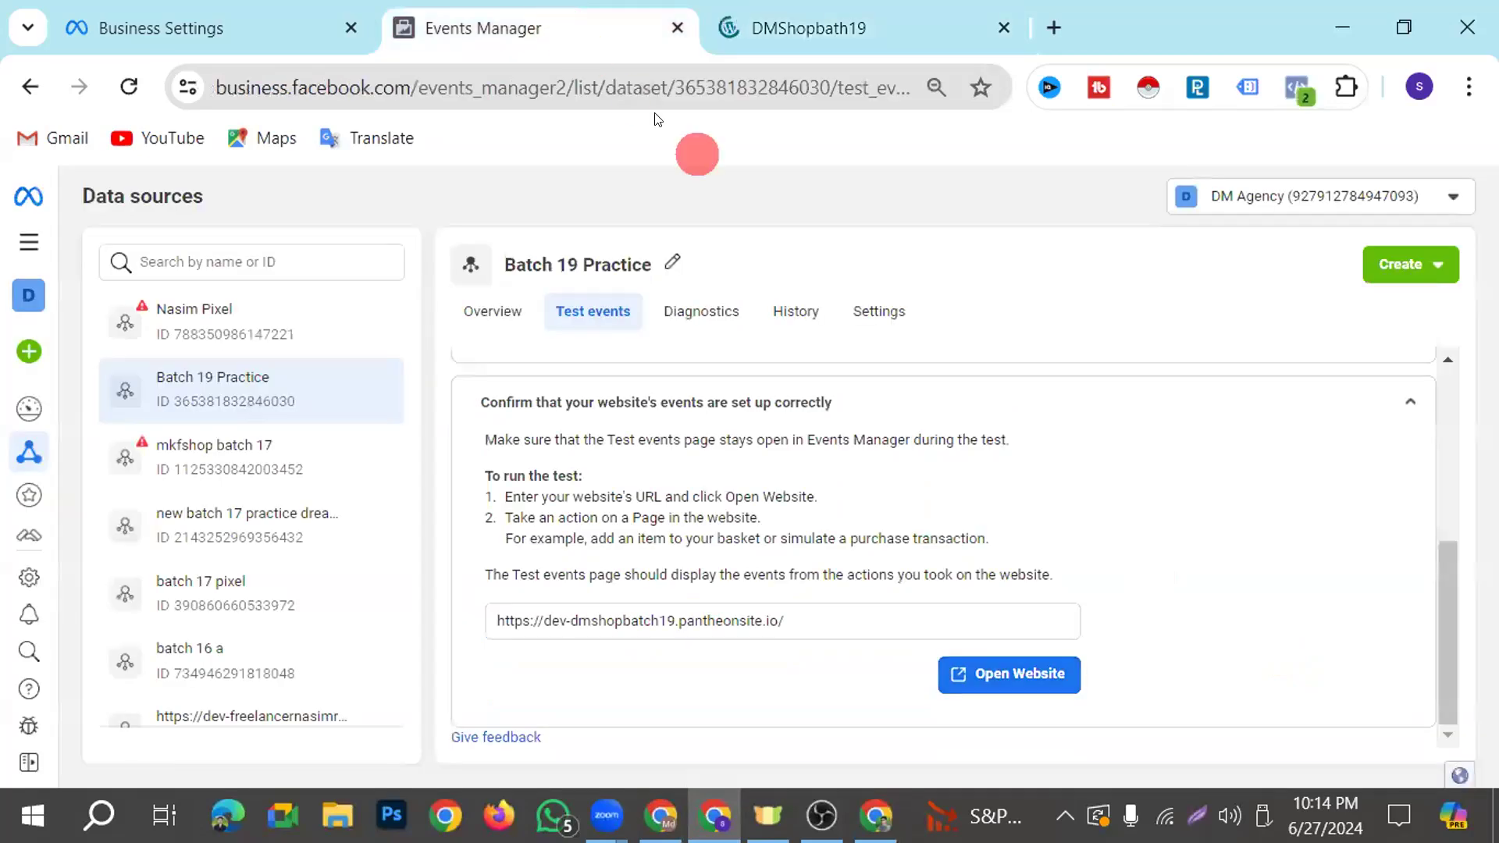
{"action": "left_click", "coordinate": [800, 24]}
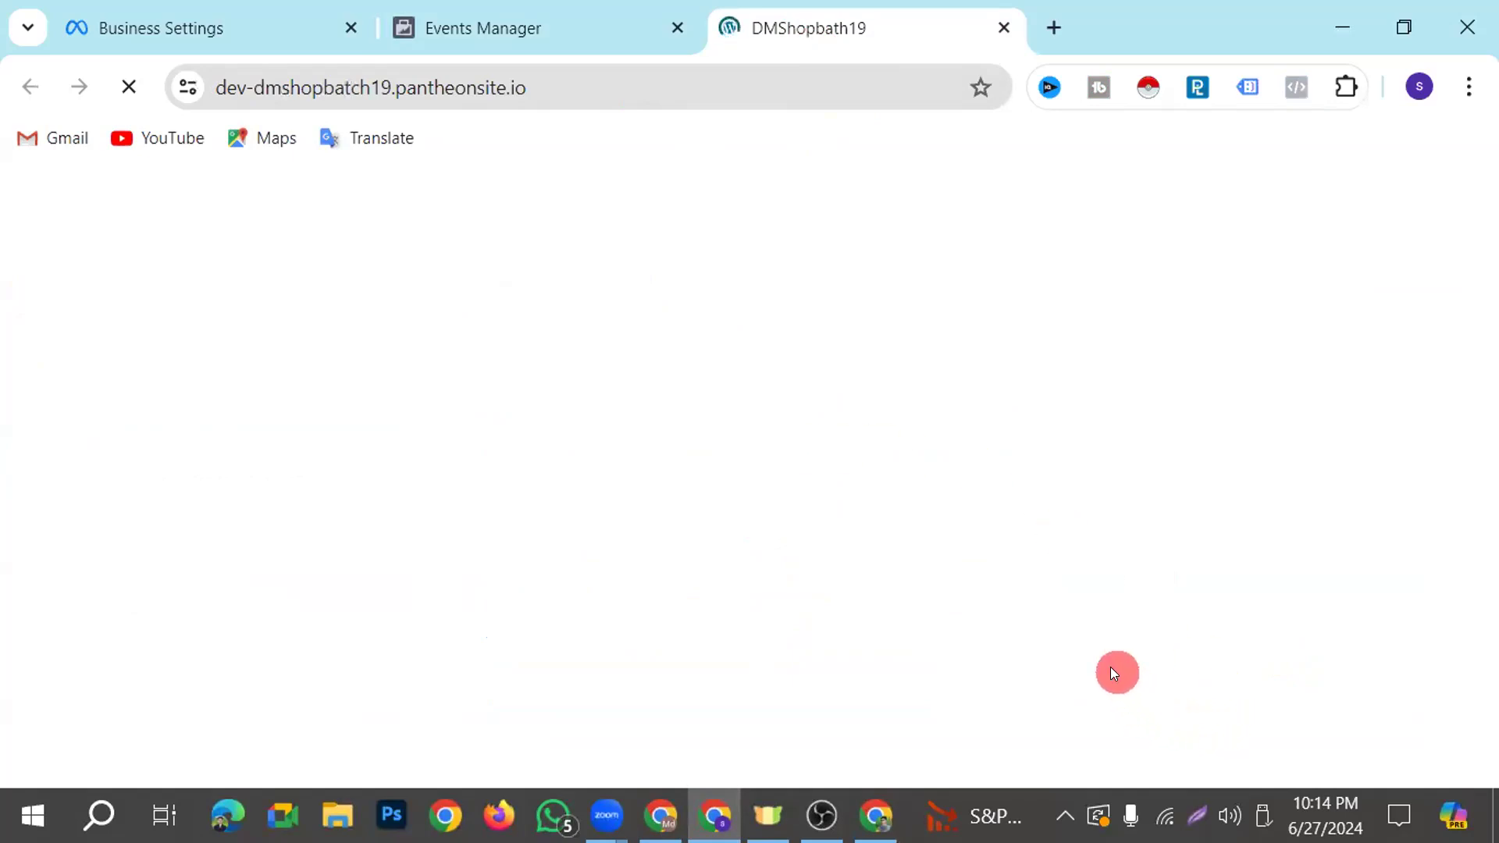
{"action": "scroll", "coordinate": [1046, 616], "scroll_direction": "down", "scroll_amount": 5}
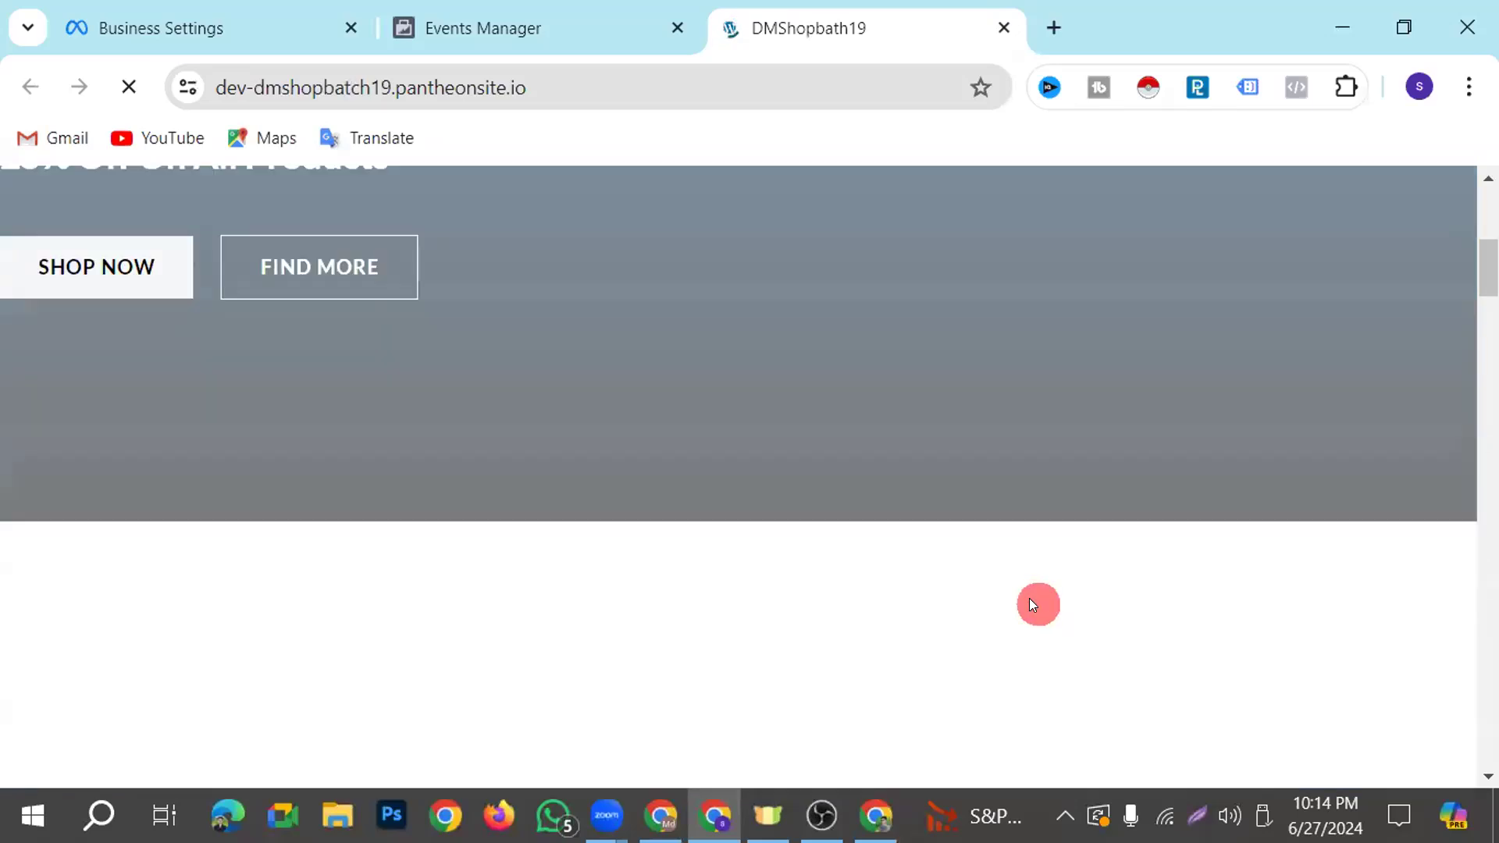
{"action": "scroll", "coordinate": [1029, 603], "scroll_direction": "down", "scroll_amount": 20}
{"action": "scroll", "coordinate": [1029, 673], "scroll_direction": "up", "scroll_amount": 20}
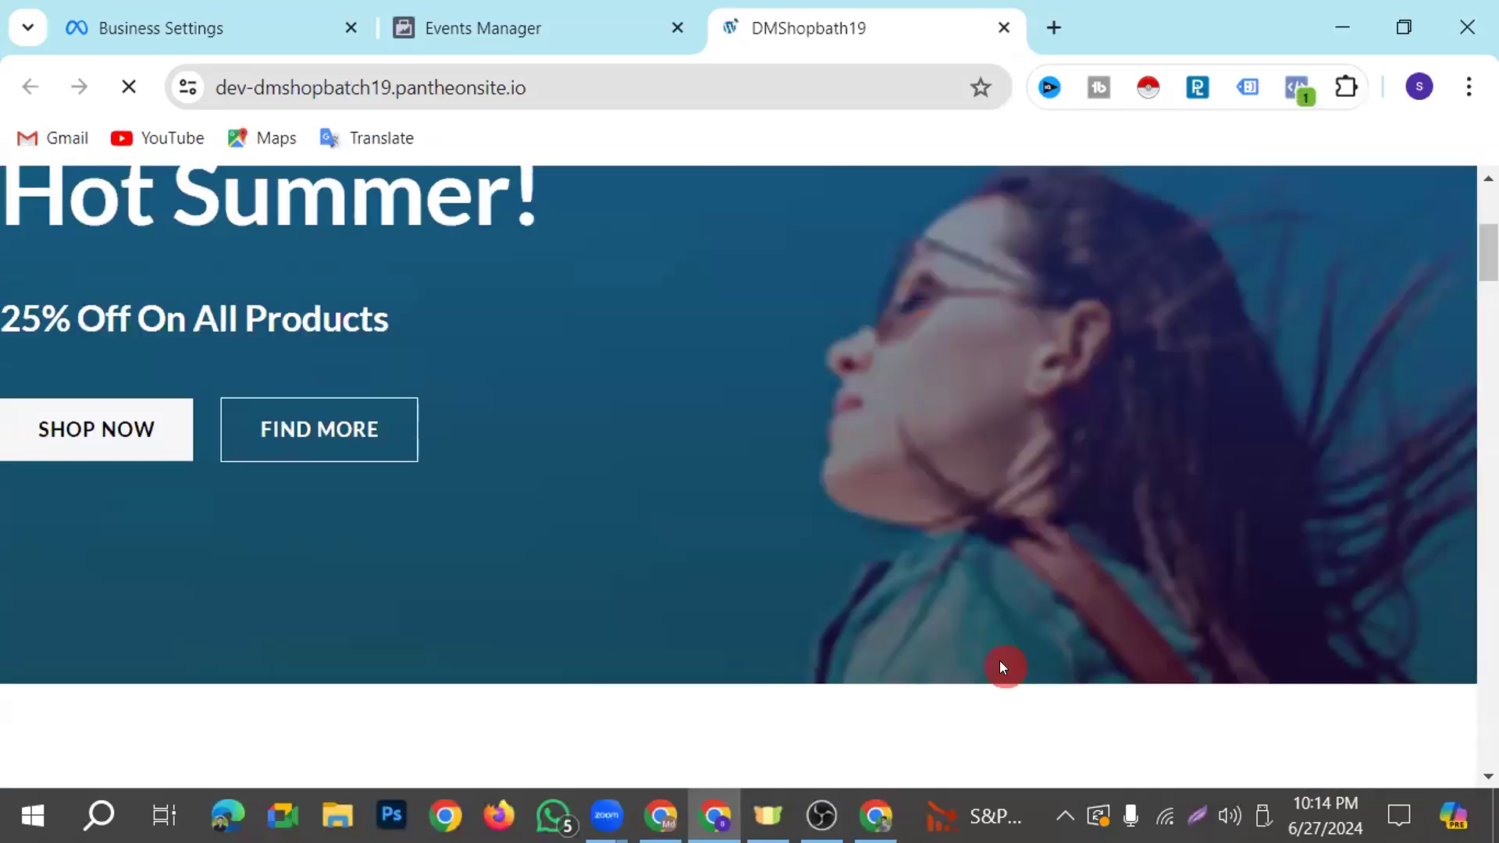
{"action": "scroll", "coordinate": [1003, 665], "scroll_direction": "up", "scroll_amount": 5}
{"action": "left_click", "coordinate": [581, 37]}
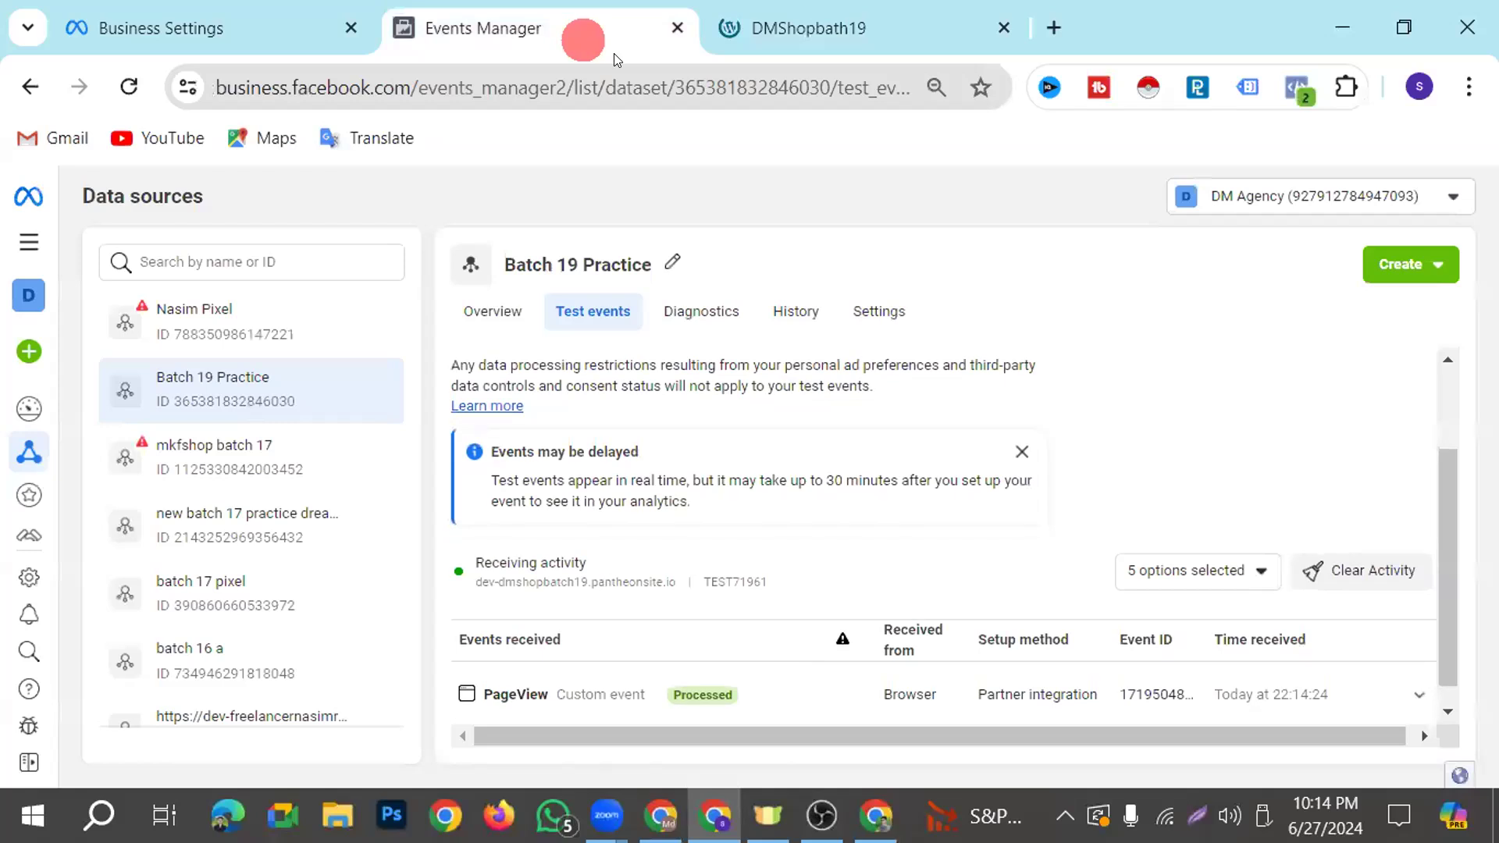
{"action": "scroll", "coordinate": [906, 676], "scroll_direction": "down", "scroll_amount": 1}
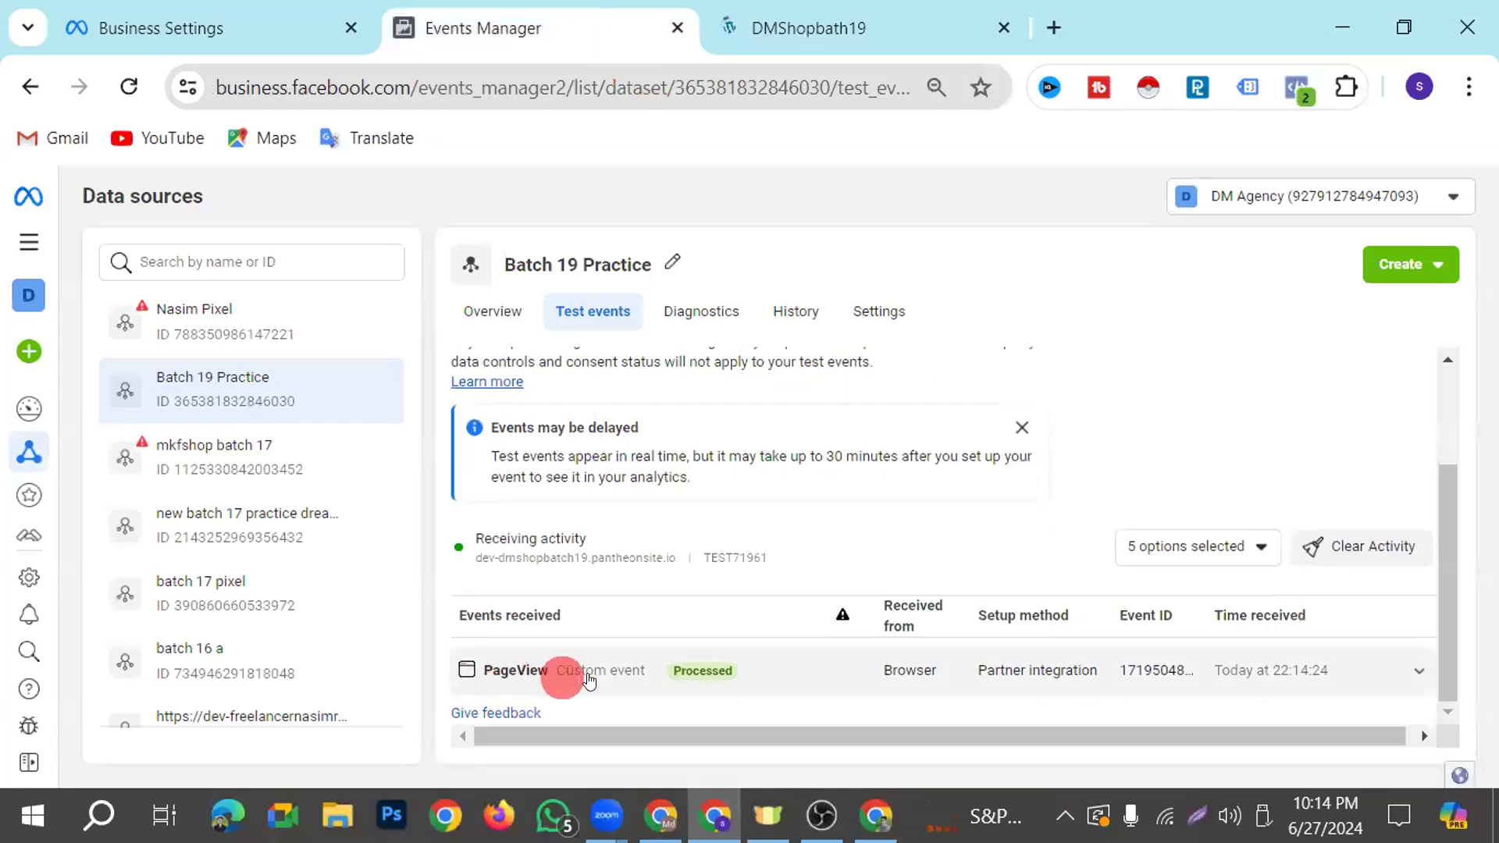
Browse the shop's home page again and check the PageView events received from browser and server in the Batch 19 Practice test events
{"action": "left_click", "coordinate": [952, 27]}
{"action": "scroll", "coordinate": [863, 607], "scroll_direction": "down", "scroll_amount": 5}
{"action": "scroll", "coordinate": [869, 681], "scroll_direction": "down", "scroll_amount": 10}
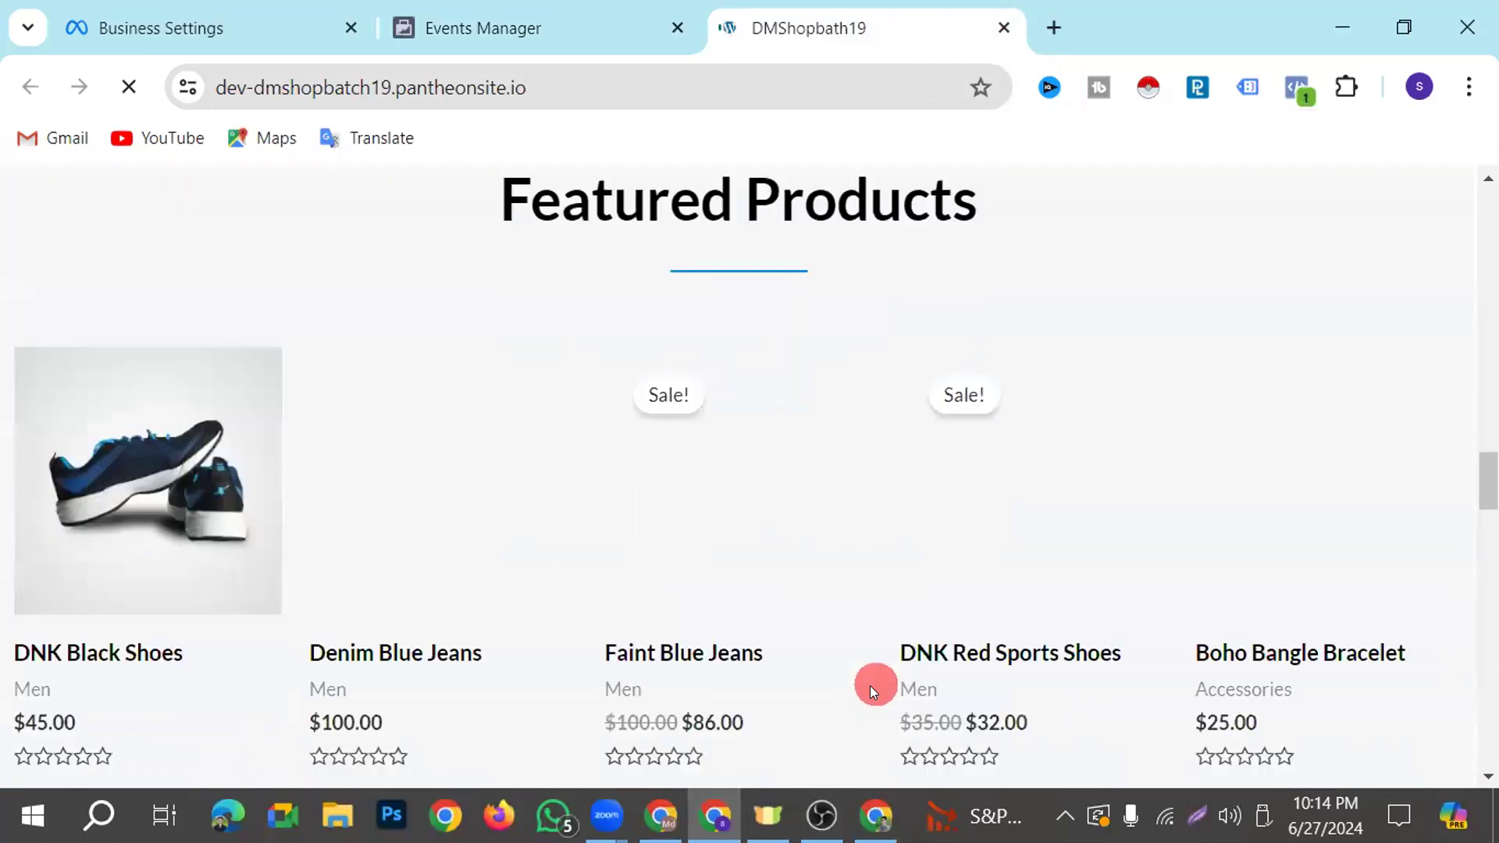
{"action": "scroll", "coordinate": [878, 721], "scroll_direction": "up", "scroll_amount": 10}
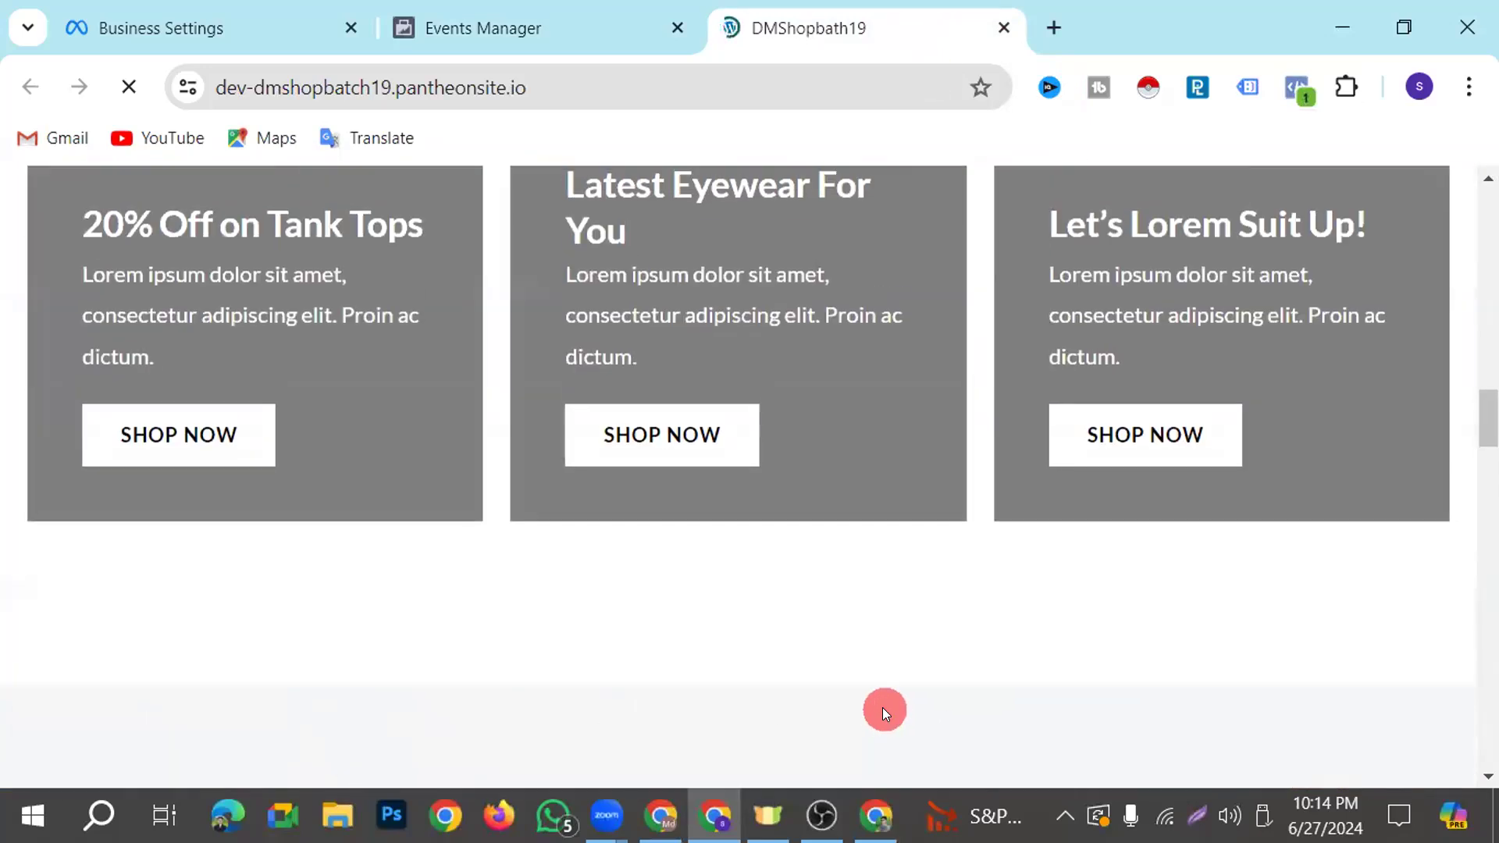
{"action": "scroll", "coordinate": [881, 704], "scroll_direction": "up", "scroll_amount": 5}
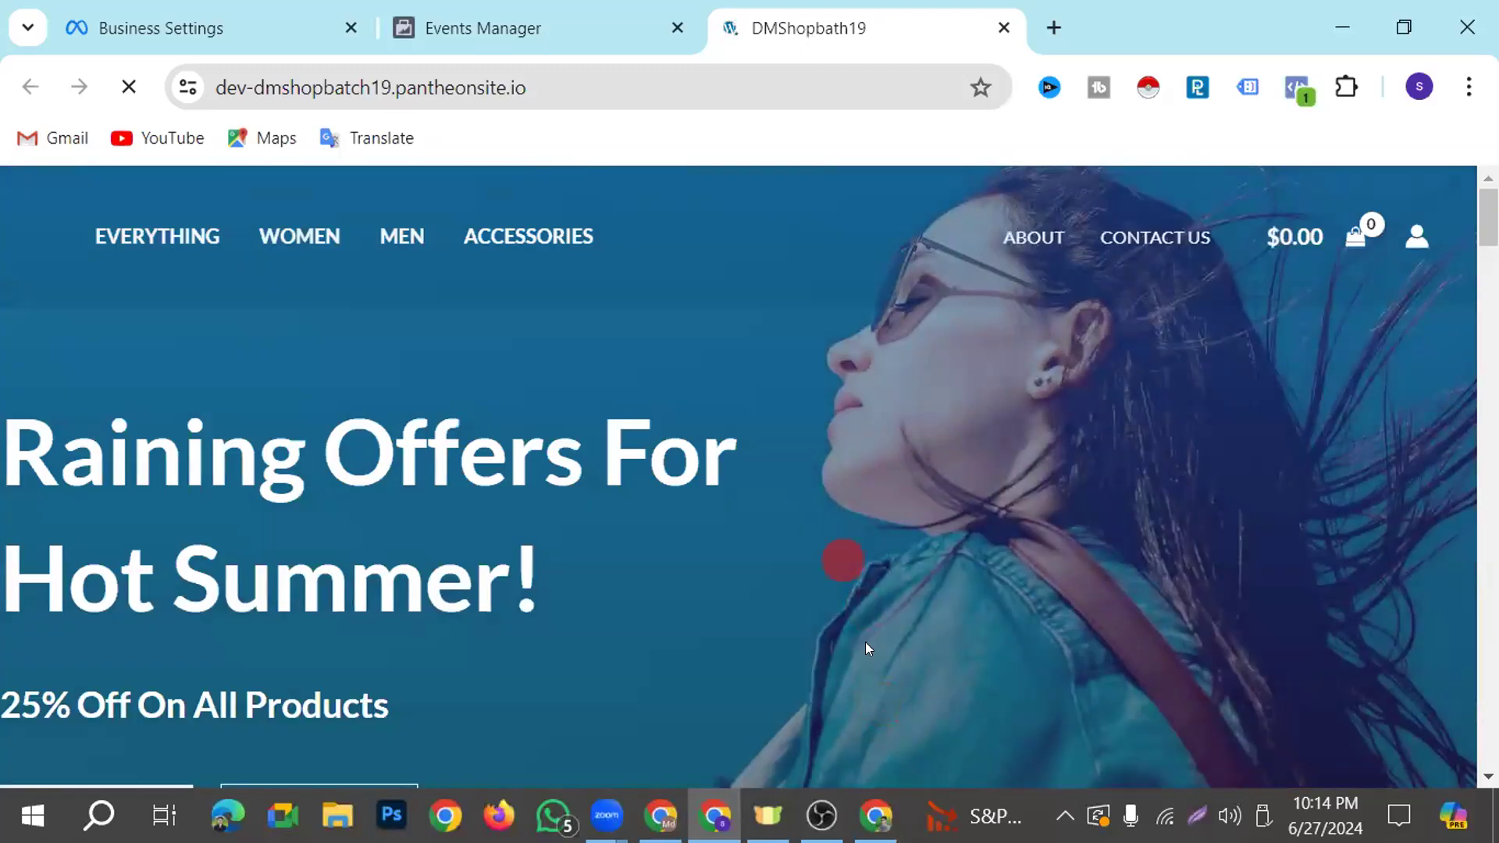
{"action": "left_click", "coordinate": [566, 22]}
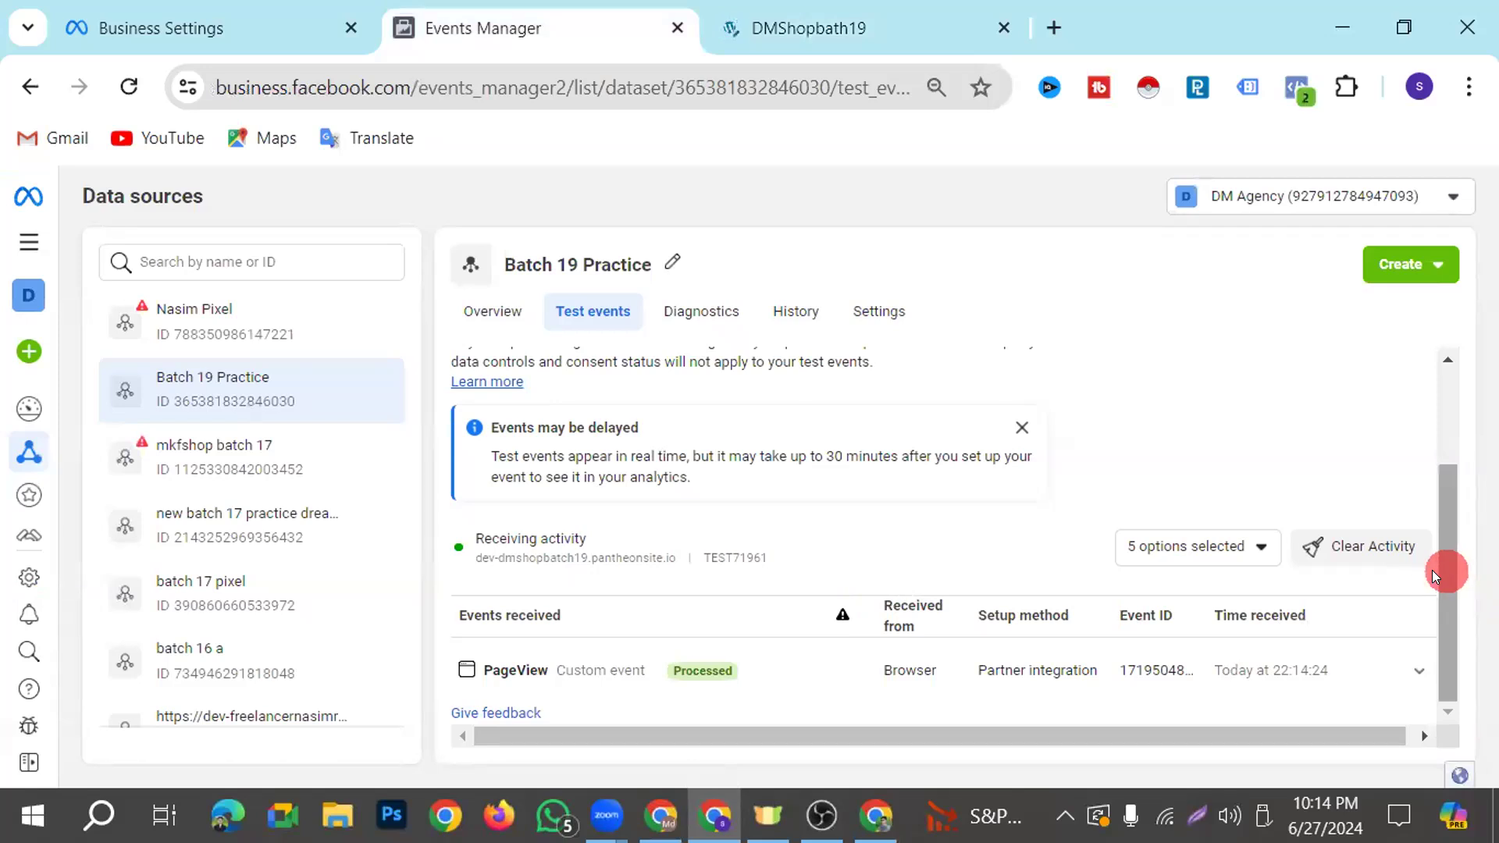
{"action": "scroll", "coordinate": [1023, 593], "scroll_direction": "down", "scroll_amount": 1}
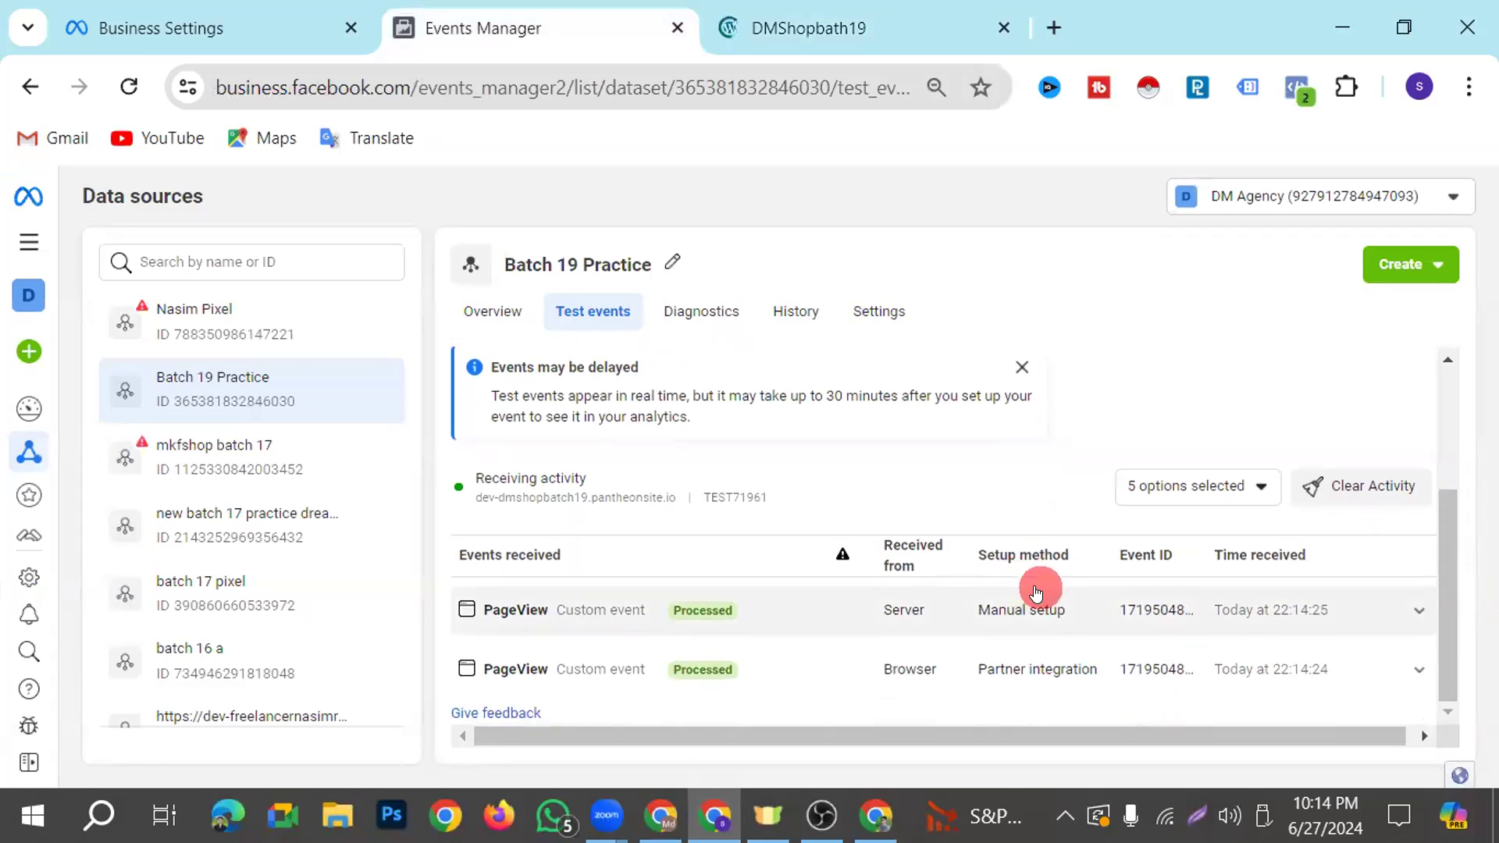
{"action": "scroll", "coordinate": [978, 597], "scroll_direction": "down", "scroll_amount": 1}
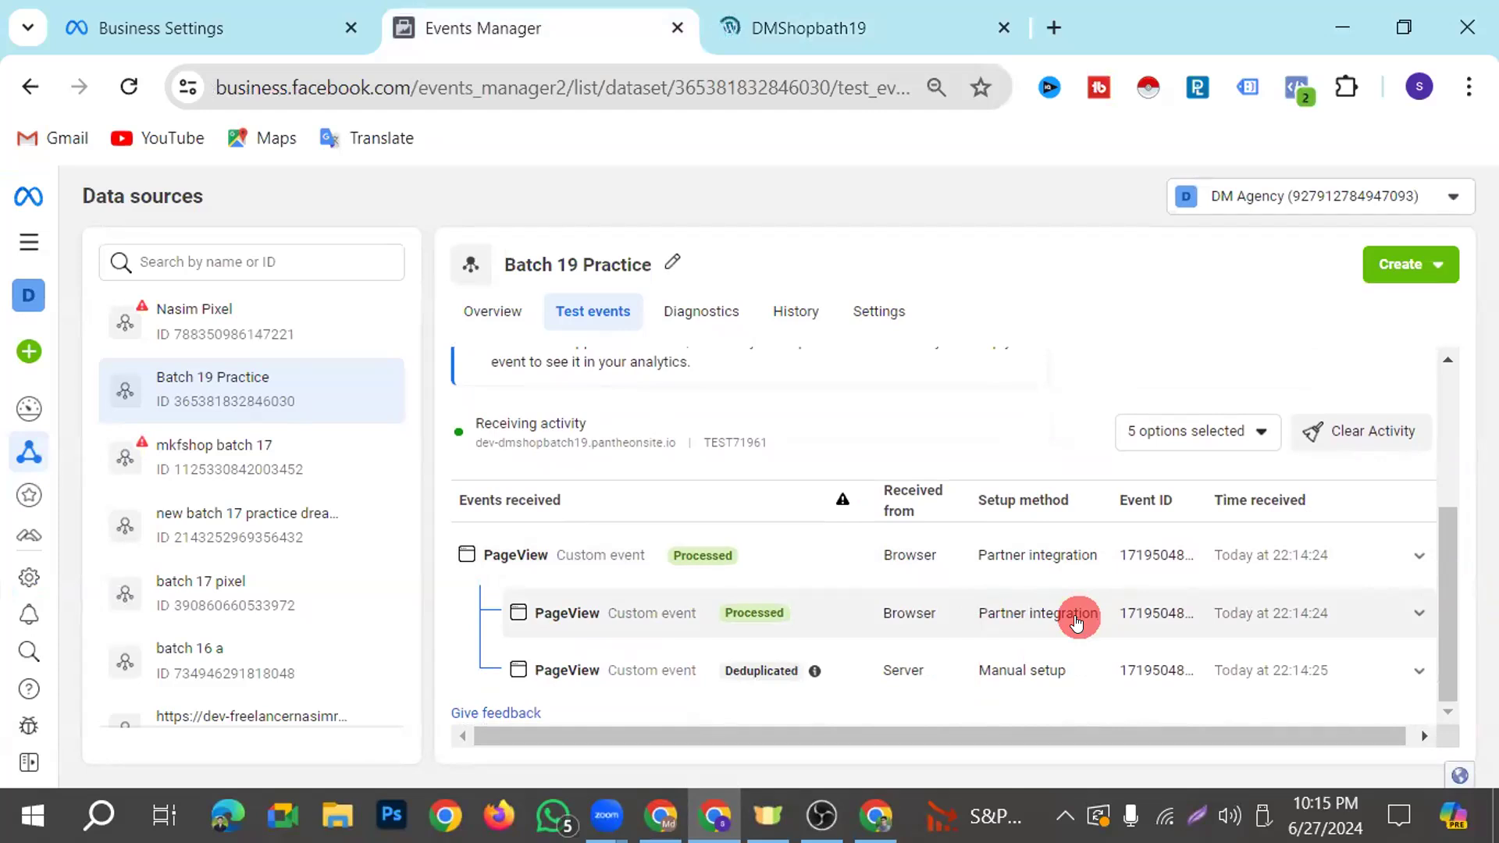
View the server-side flow diagram in the Facebook Conversion API Setup with GA4 & GTM document alongside the Events Manager test results
{"action": "left_click", "coordinate": [660, 815]}
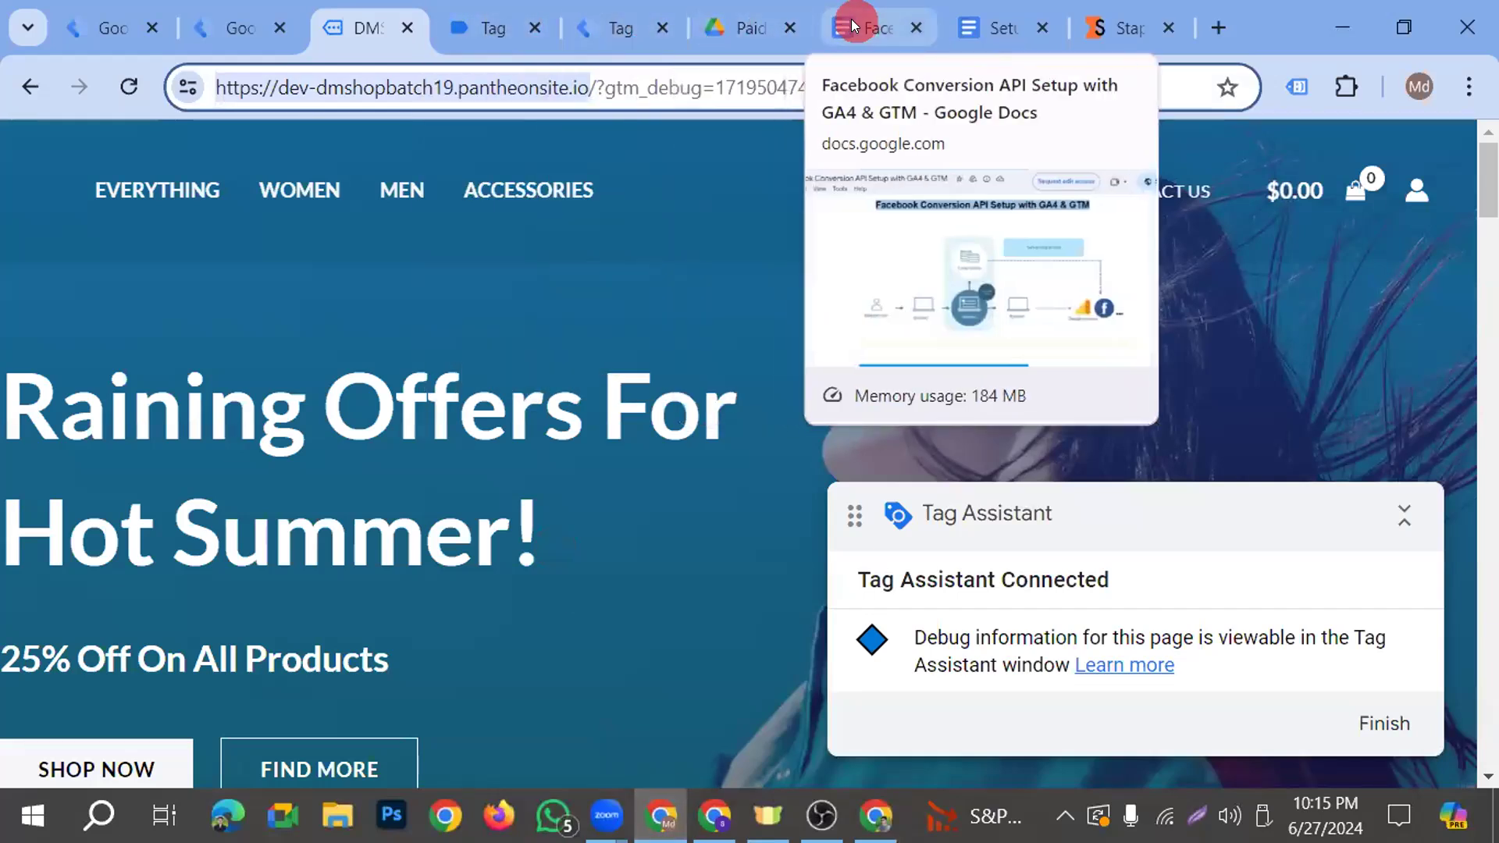
{"action": "left_click", "coordinate": [851, 23]}
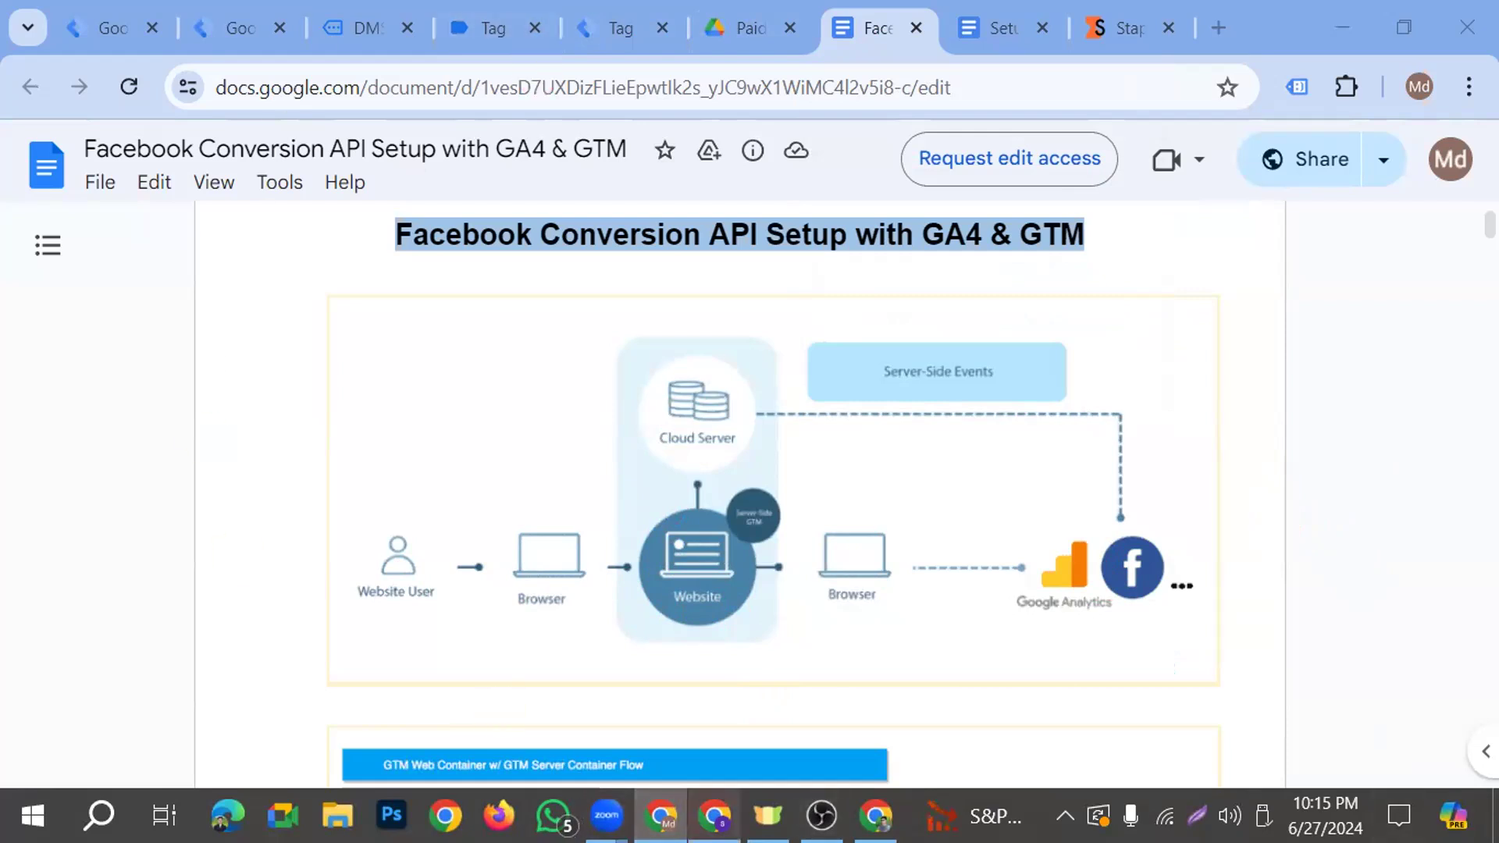
{"action": "left_click", "coordinate": [714, 816]}
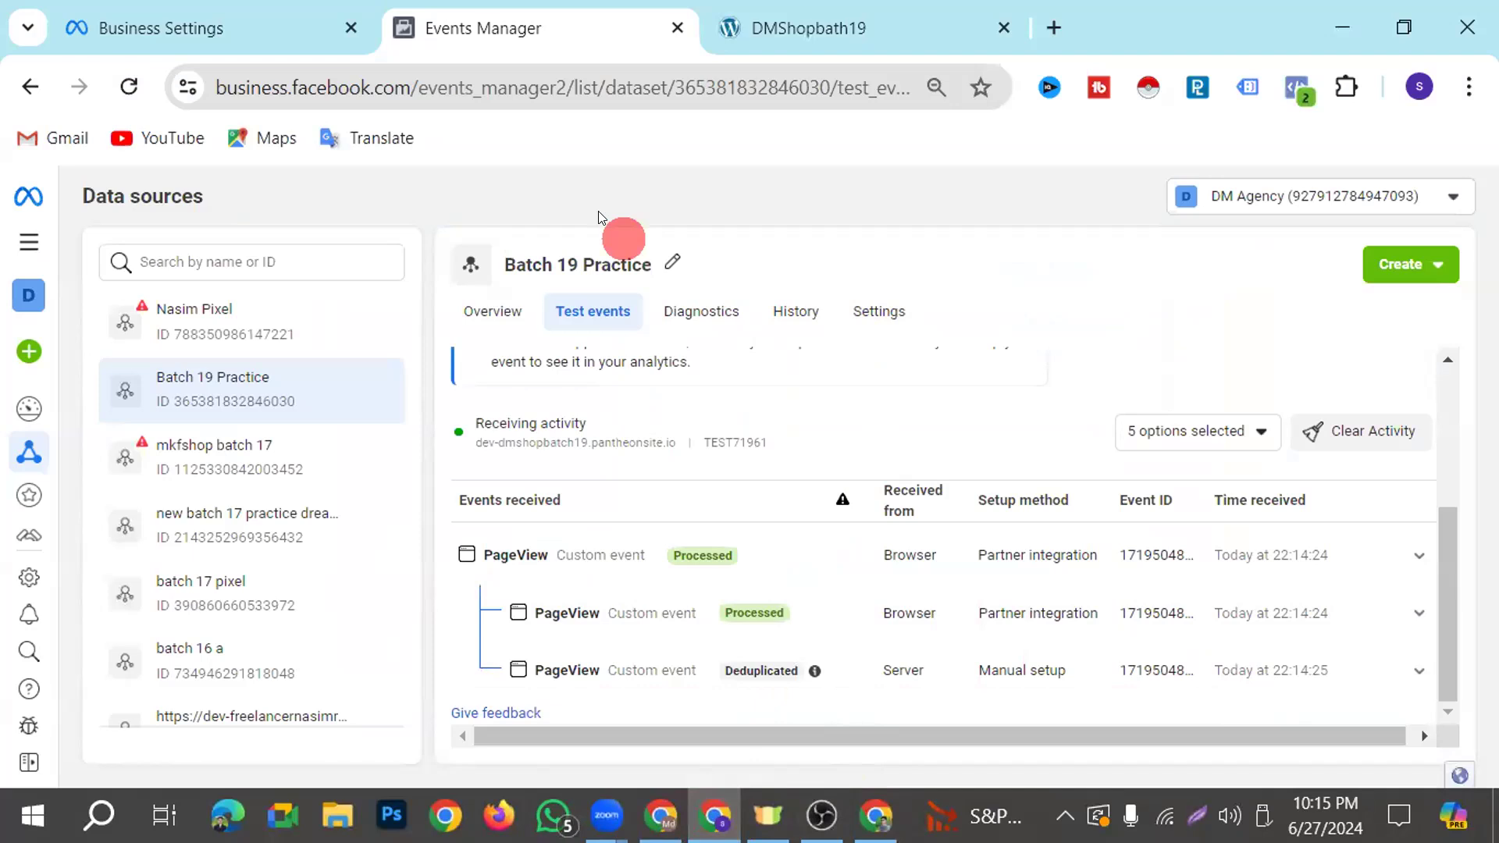
{"action": "key", "text": "alt+Tab"}
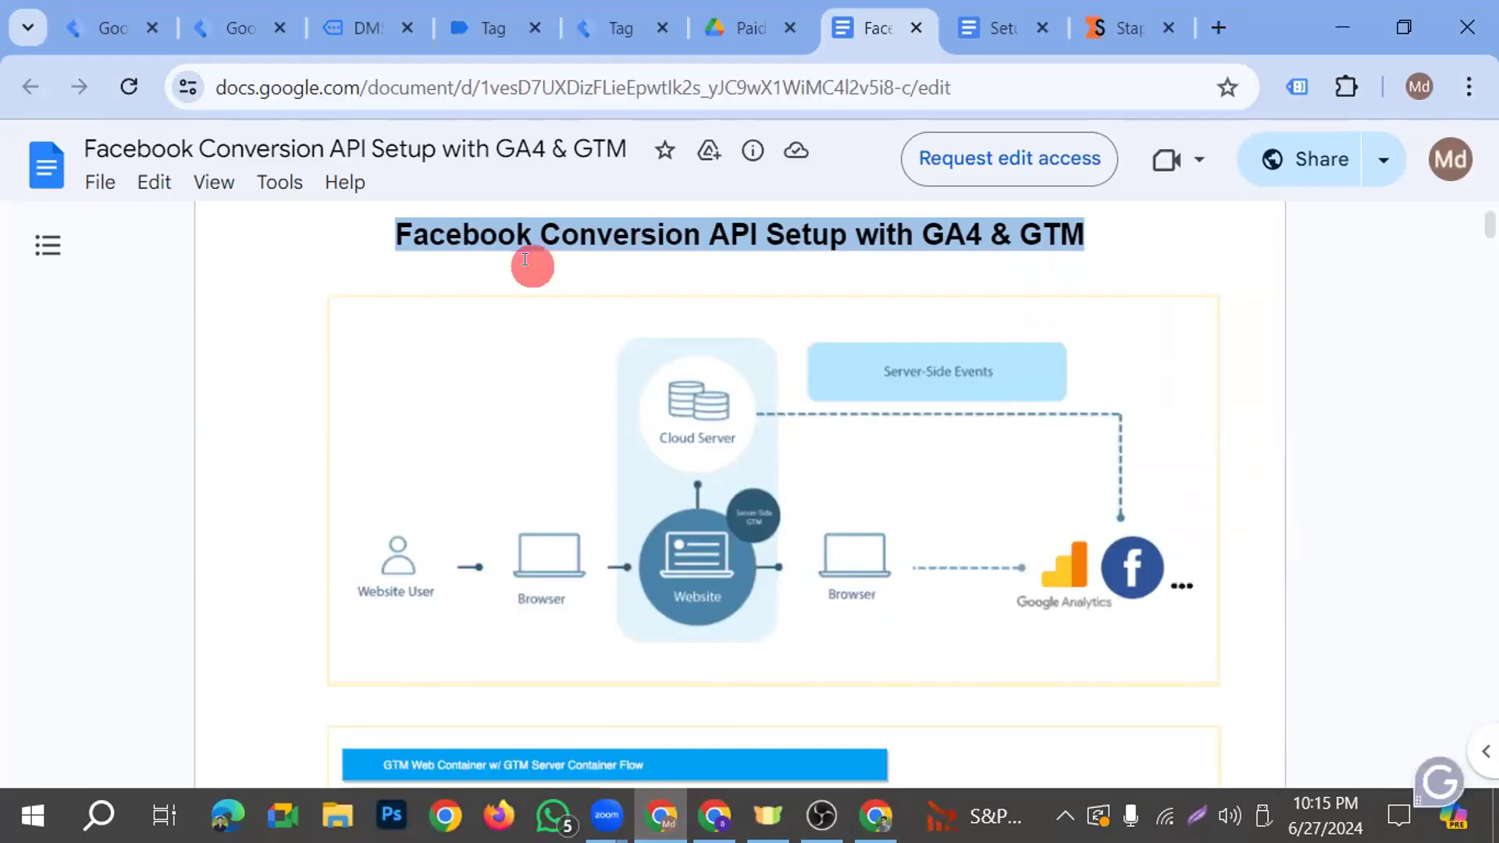
Close the open Tag Assistant previews, shop page and Drive folder, and show the tags of the GTM-MCFMF3FD web container
{"action": "left_click", "coordinate": [117, 28]}
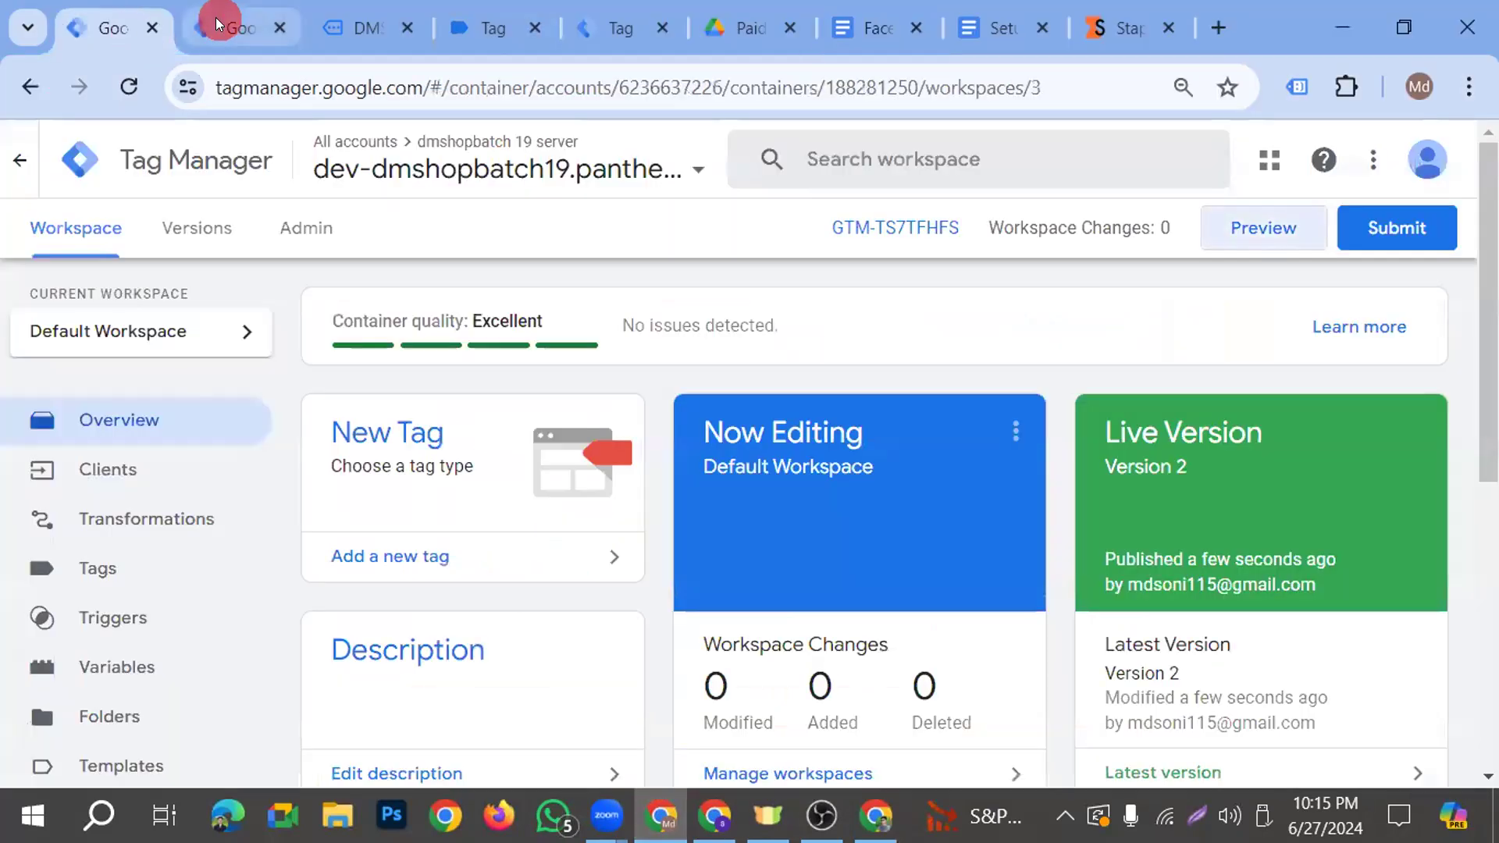
{"action": "left_click", "coordinate": [230, 29]}
{"action": "left_click", "coordinate": [397, 27]}
{"action": "left_click", "coordinate": [397, 26]}
{"action": "left_click", "coordinate": [397, 26]}
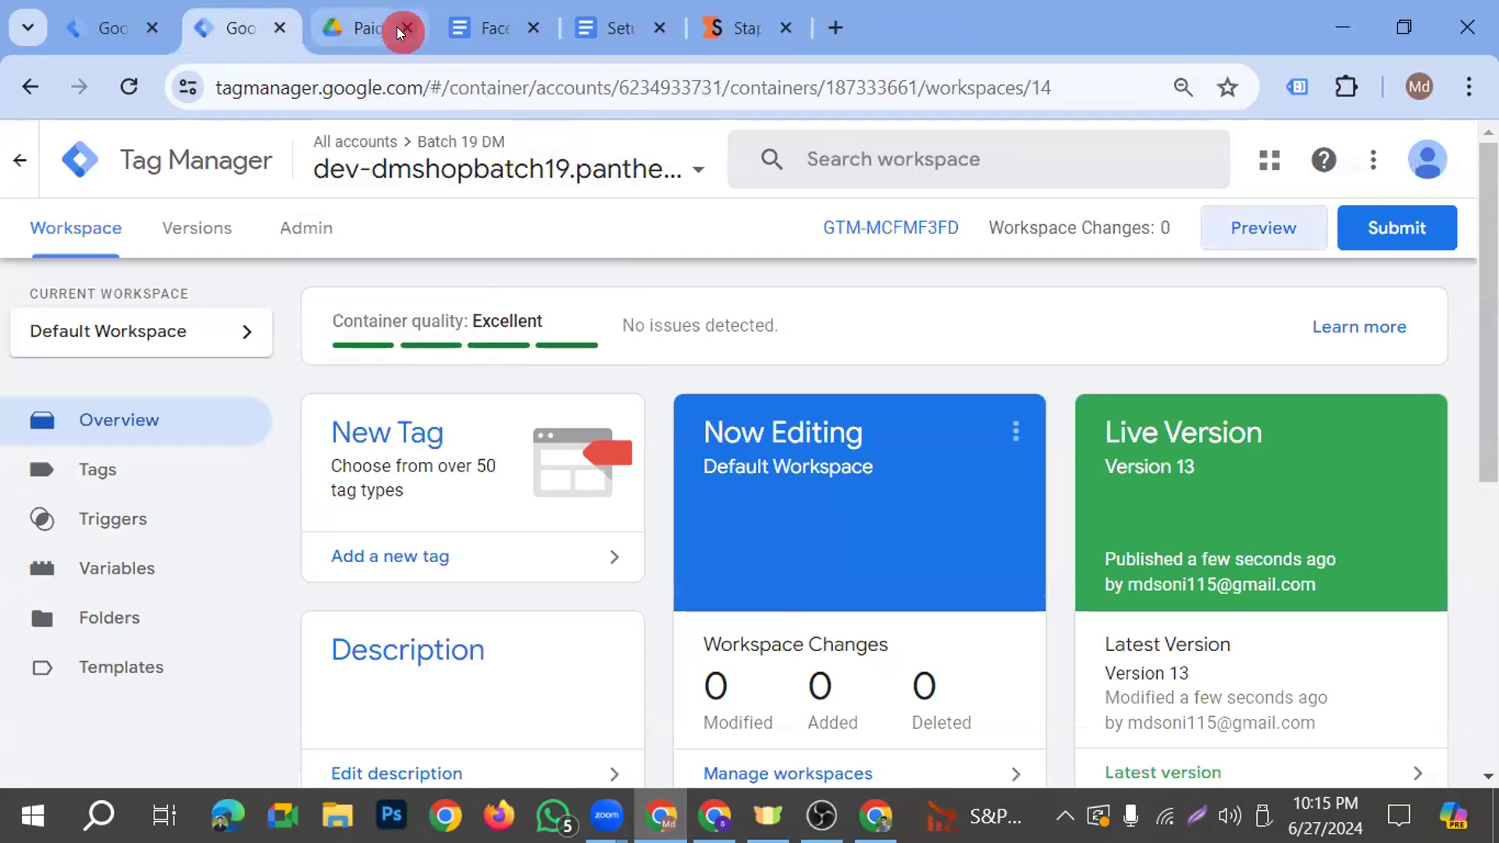
{"action": "left_click", "coordinate": [390, 26]}
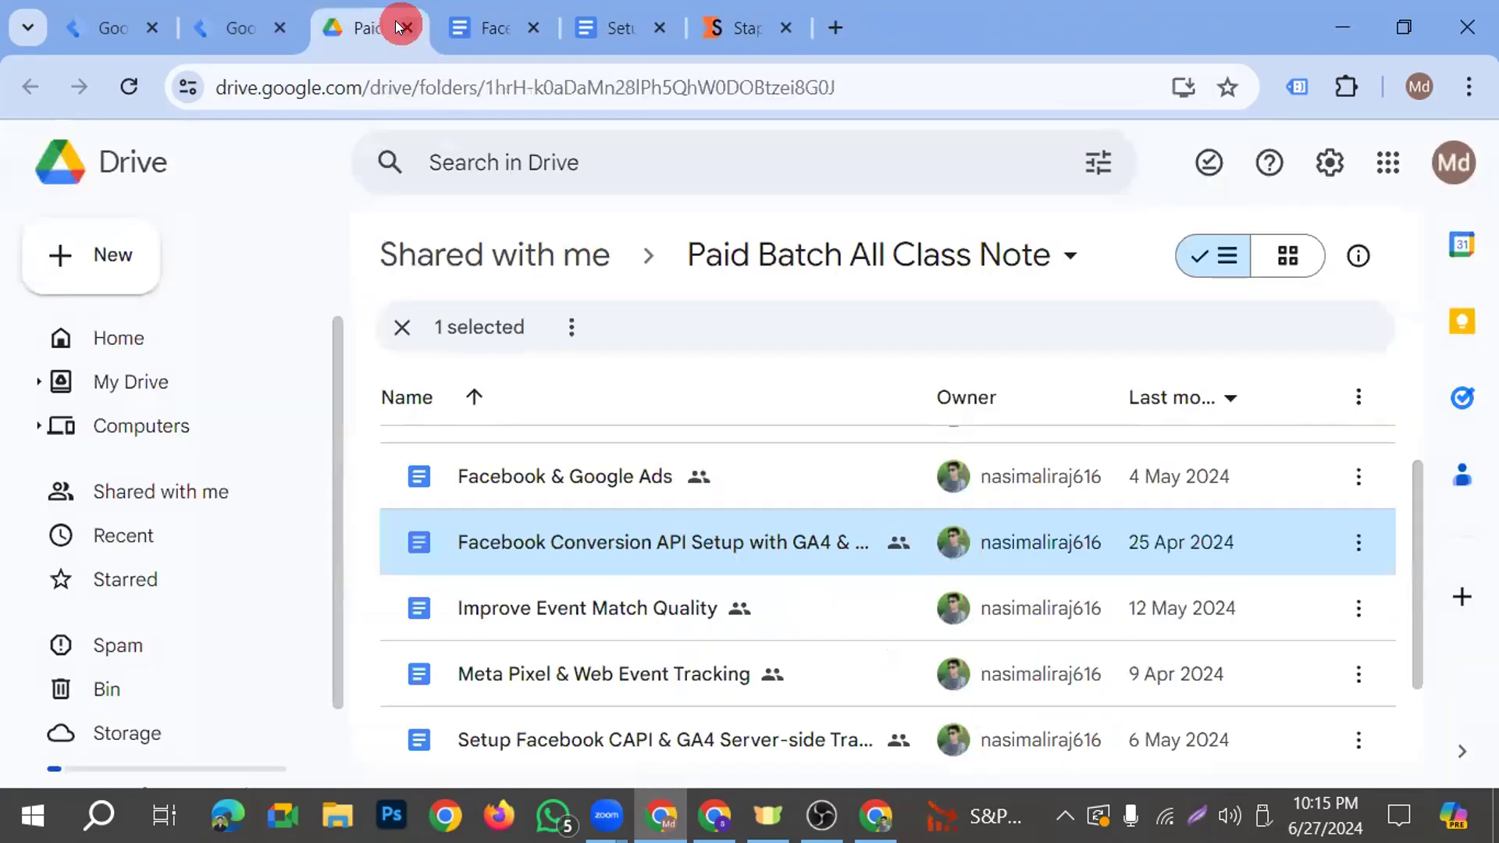
{"action": "left_click", "coordinate": [399, 25]}
{"action": "left_click", "coordinate": [235, 28]}
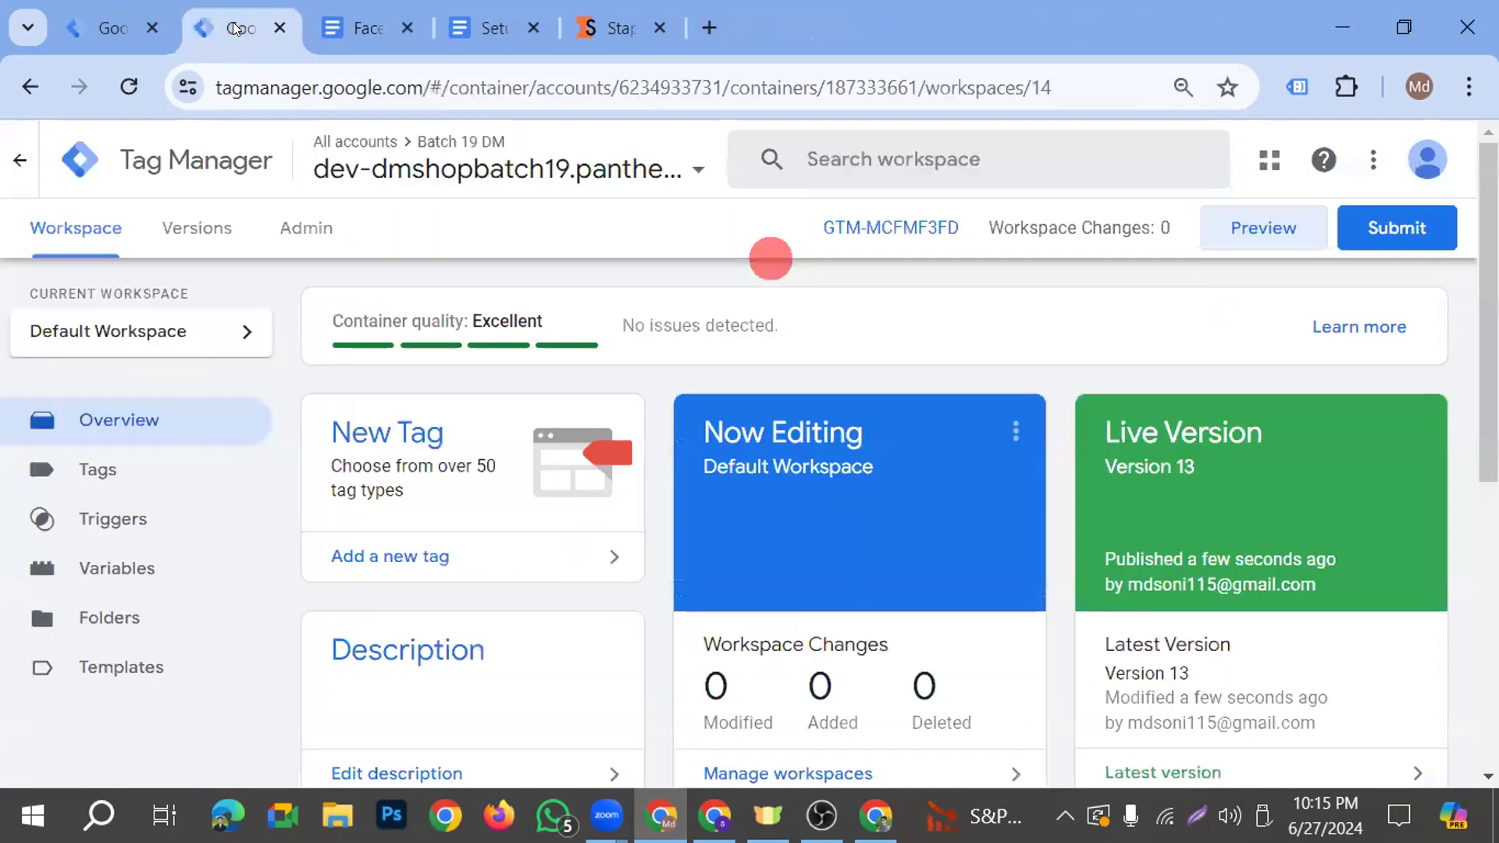
{"action": "left_click", "coordinate": [75, 477]}
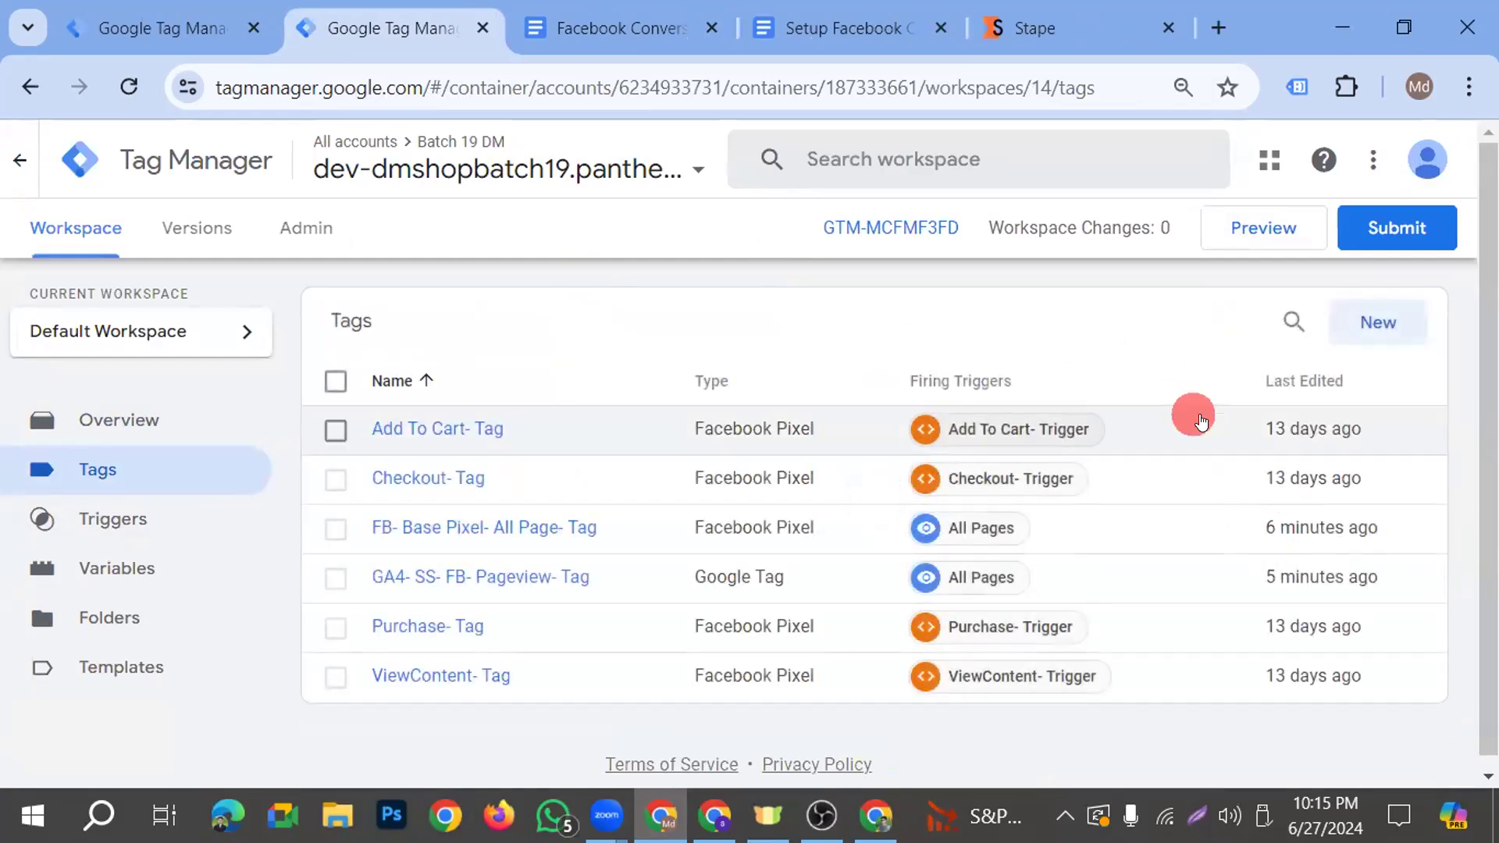
{"action": "left_click", "coordinate": [1351, 353]}
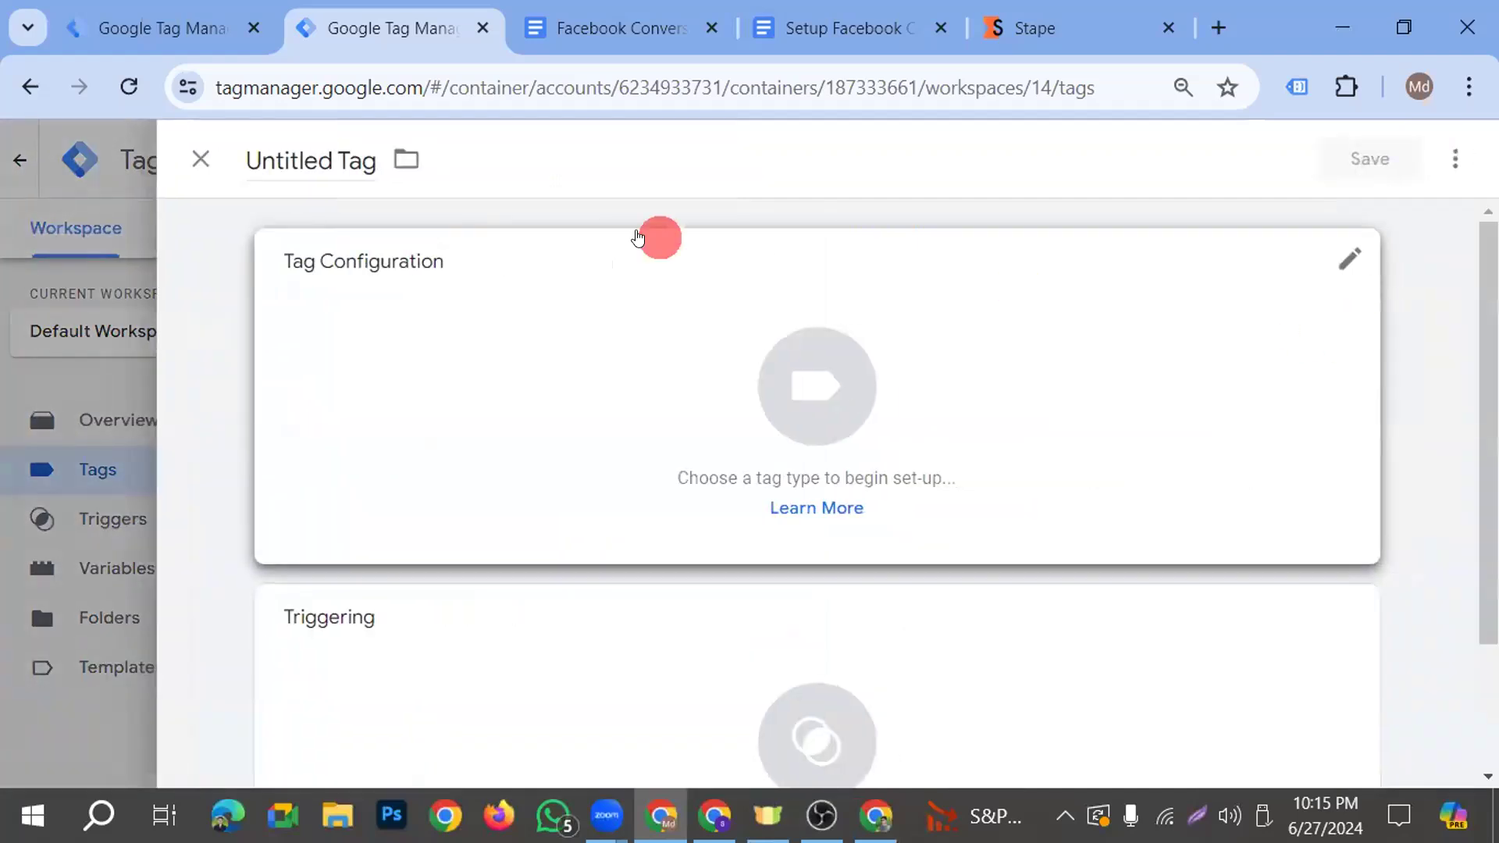
{"action": "left_click", "coordinate": [328, 161]}
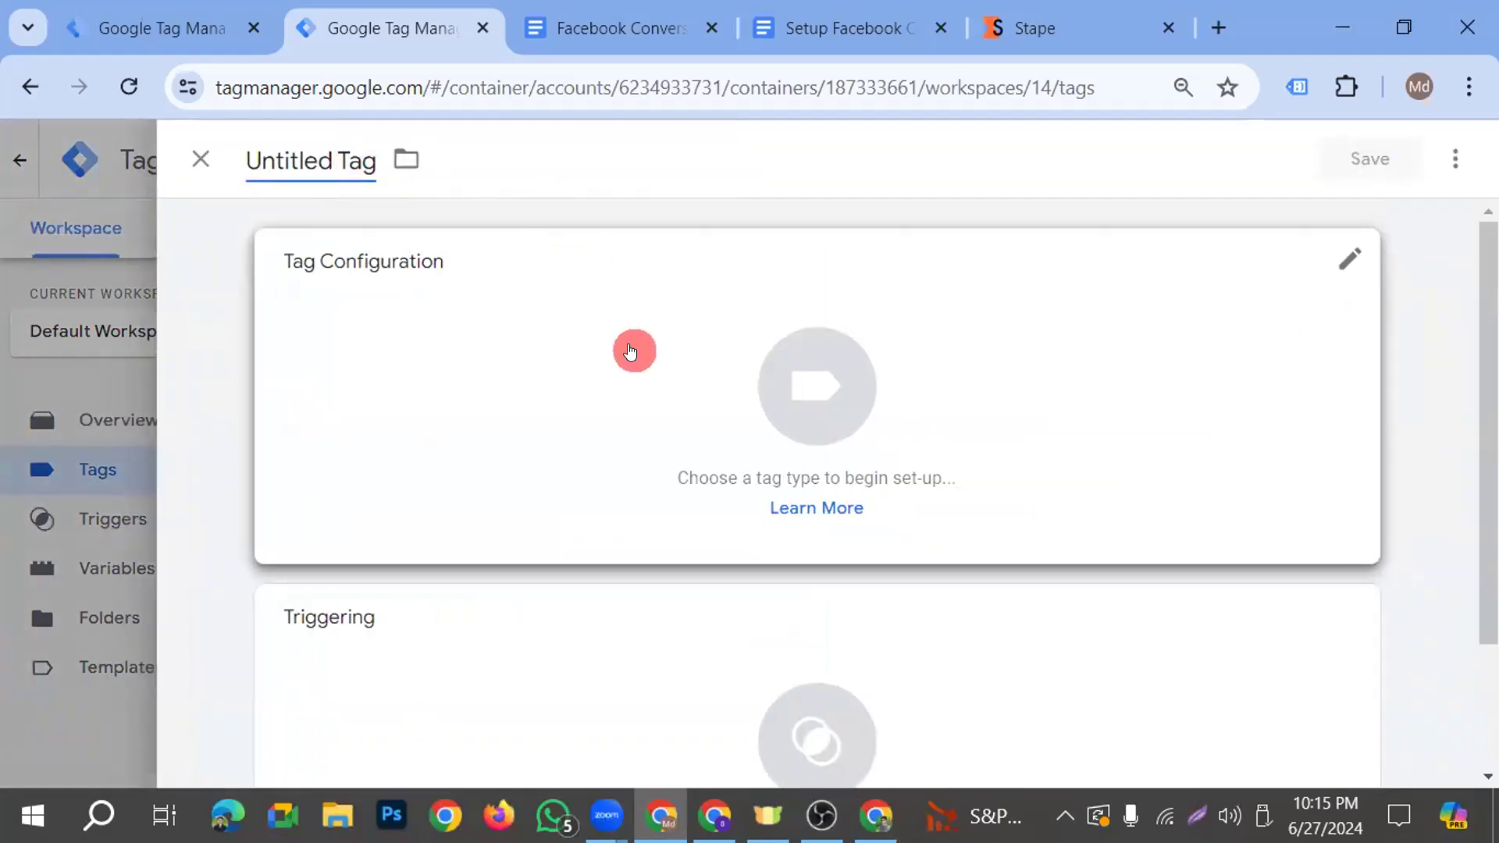
{"action": "left_click", "coordinate": [826, 29]}
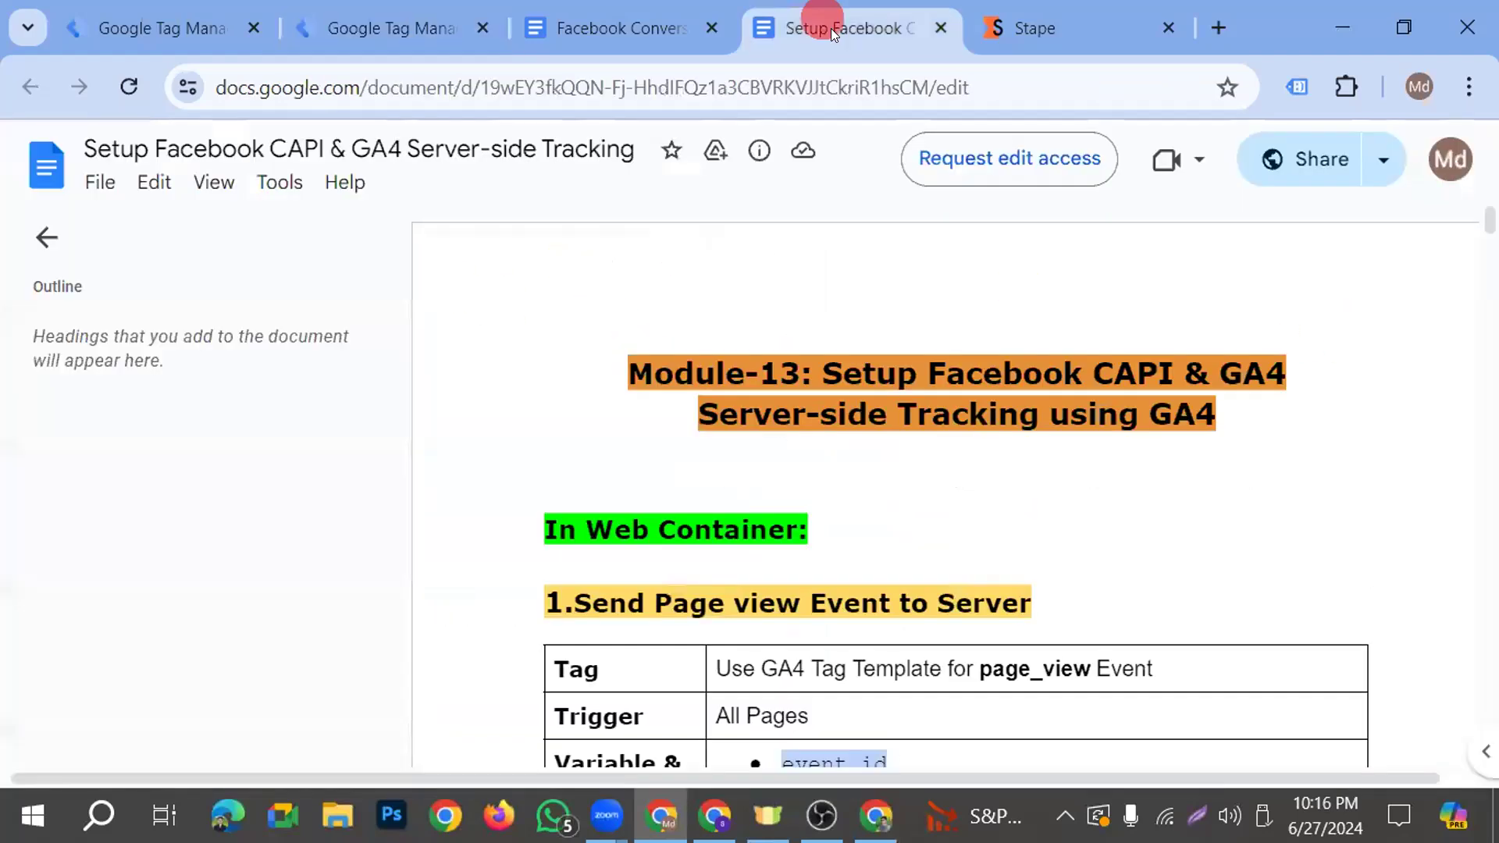
{"action": "scroll", "coordinate": [807, 659], "scroll_direction": "down", "scroll_amount": 10}
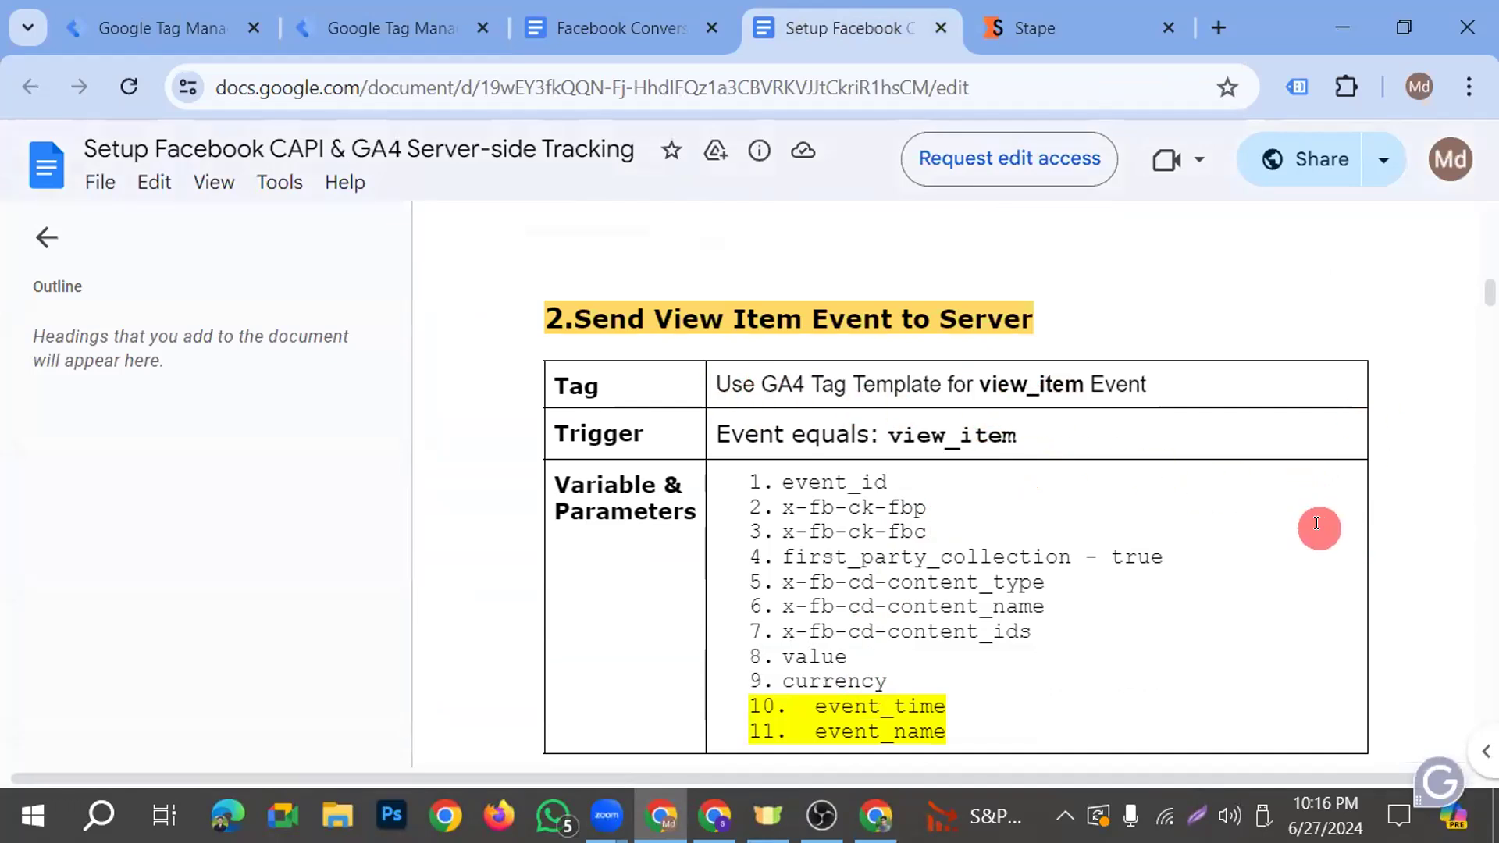
{"action": "left_click", "coordinate": [359, 30]}
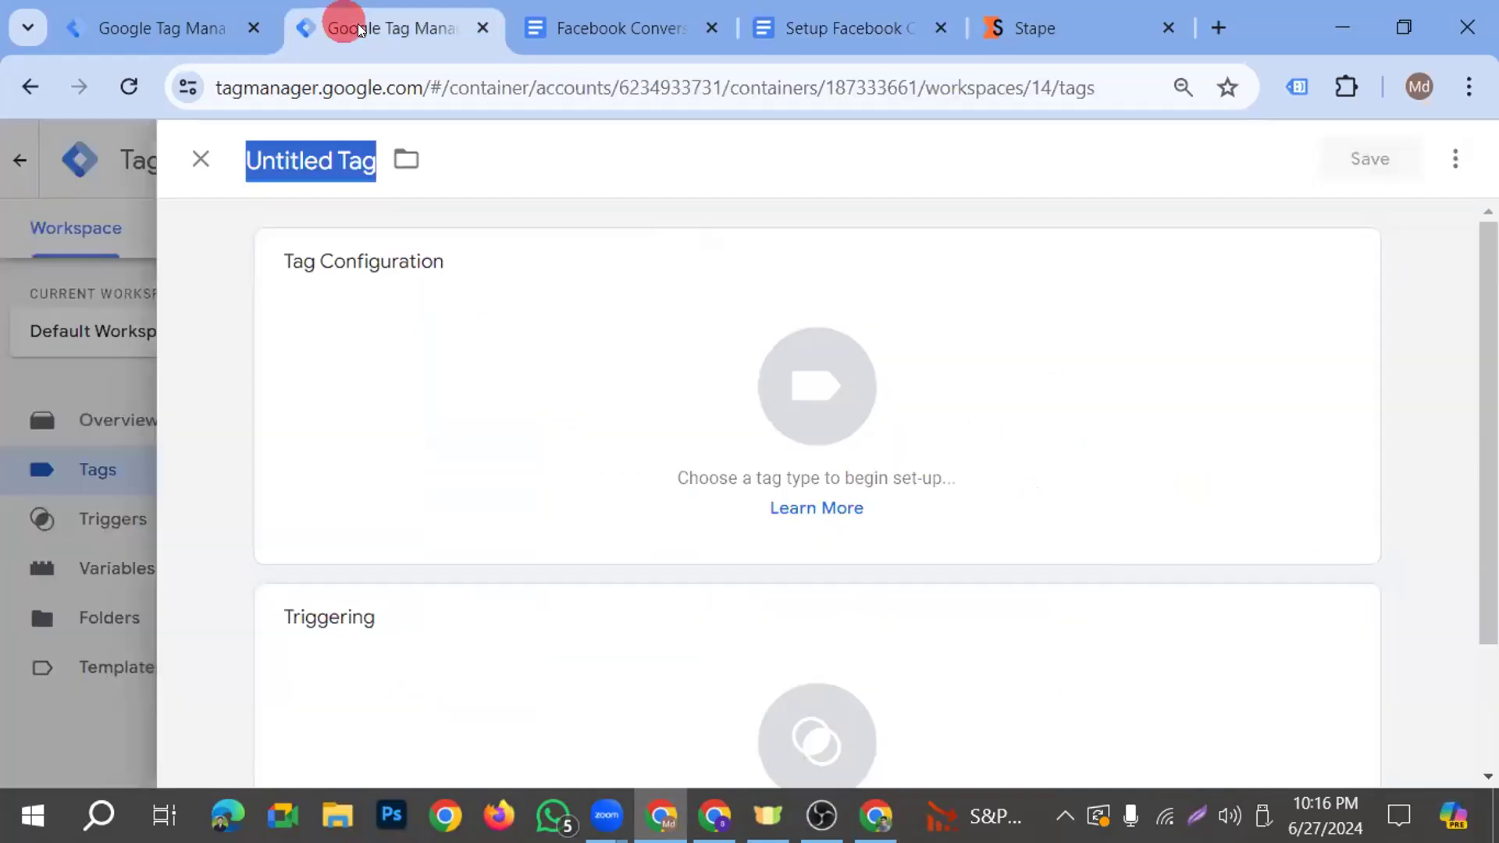
{"action": "type", "text": "GA4- SS"}
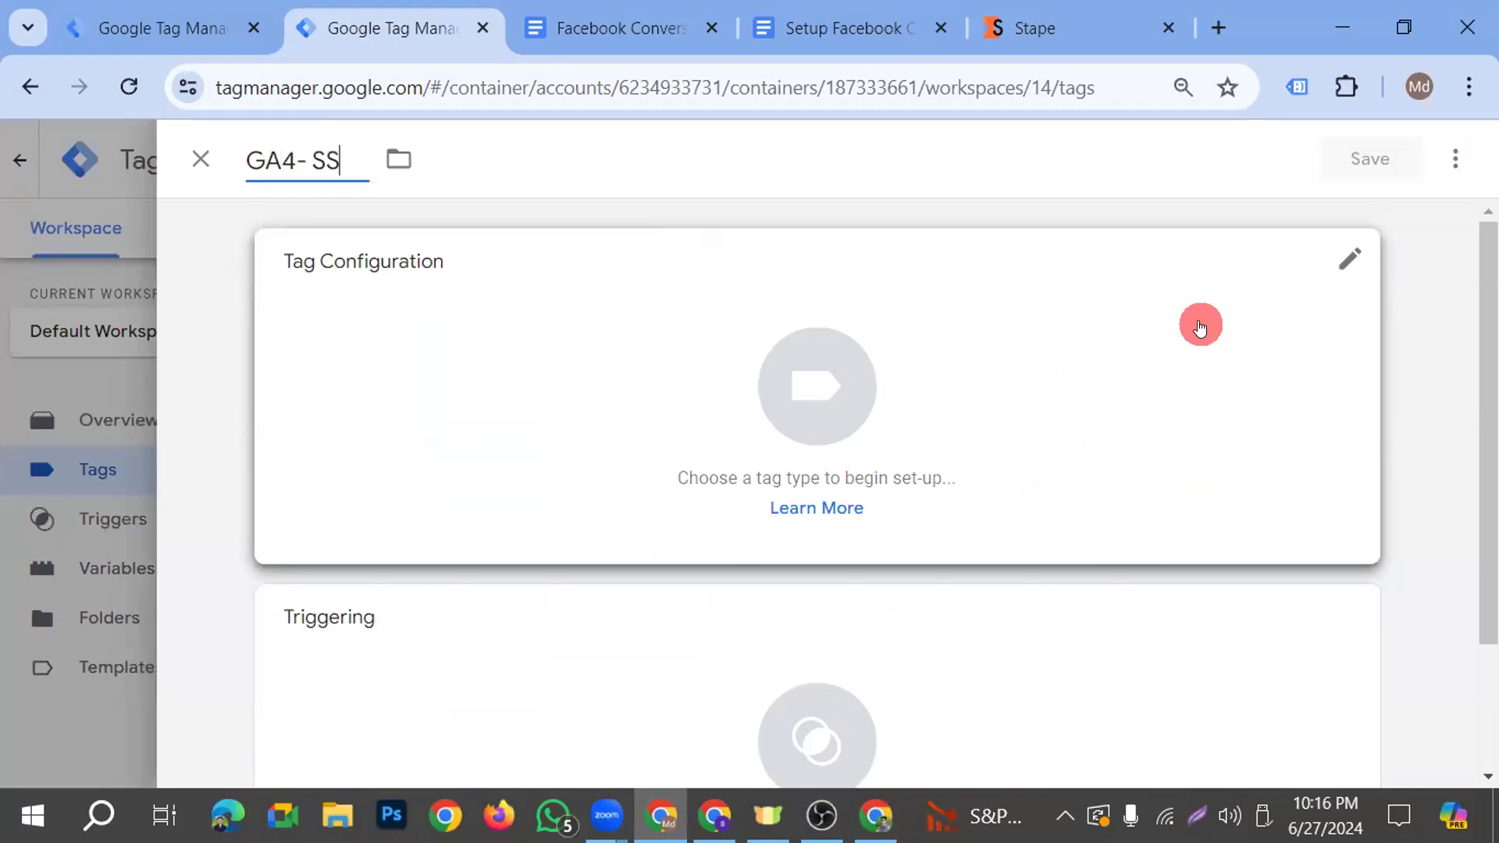
{"action": "type", "text": "- FB-"}
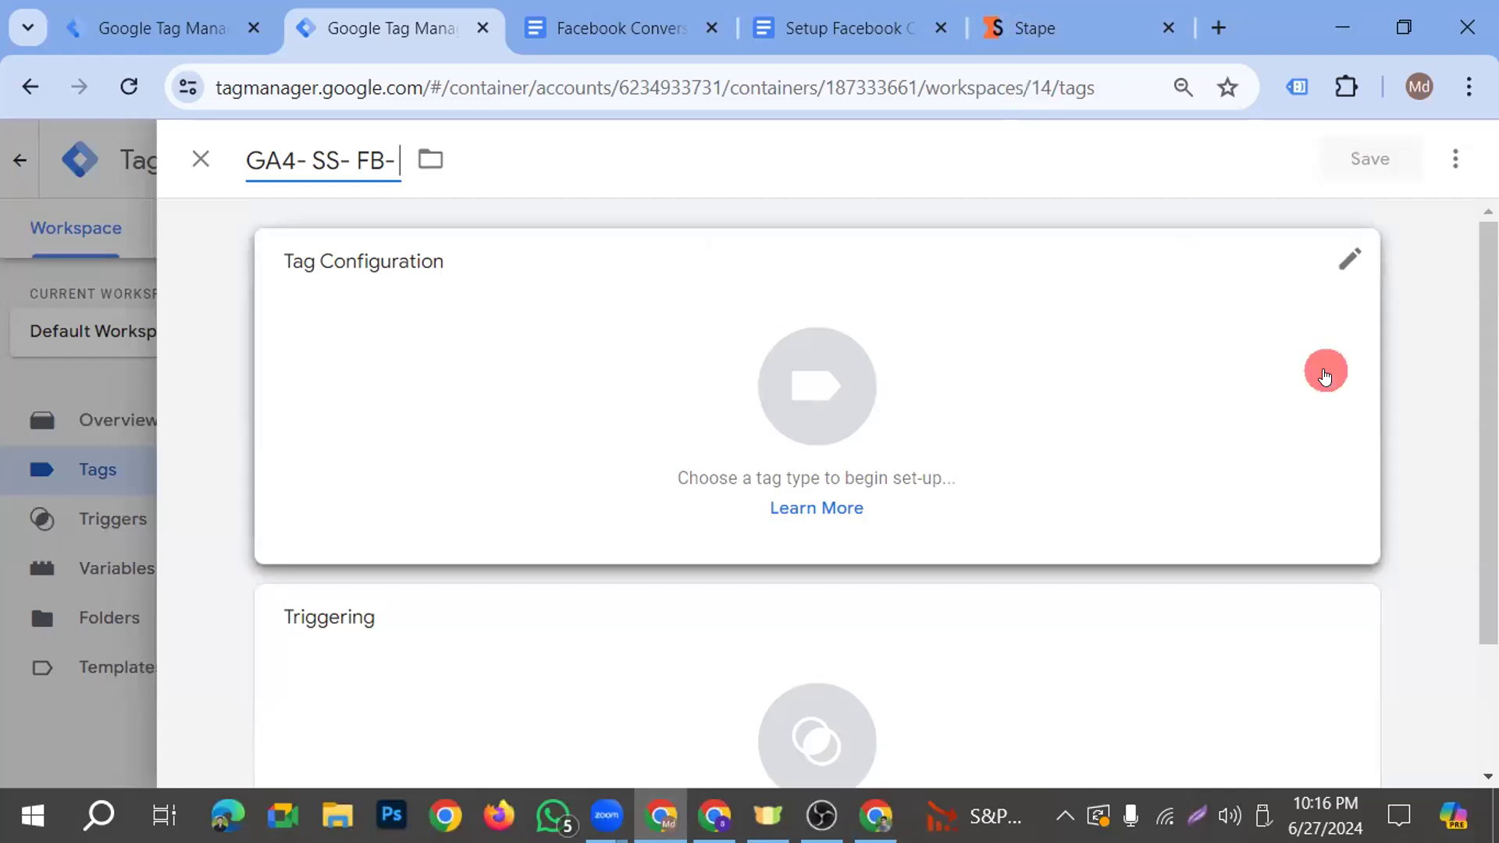
{"action": "type", "text": "View"}
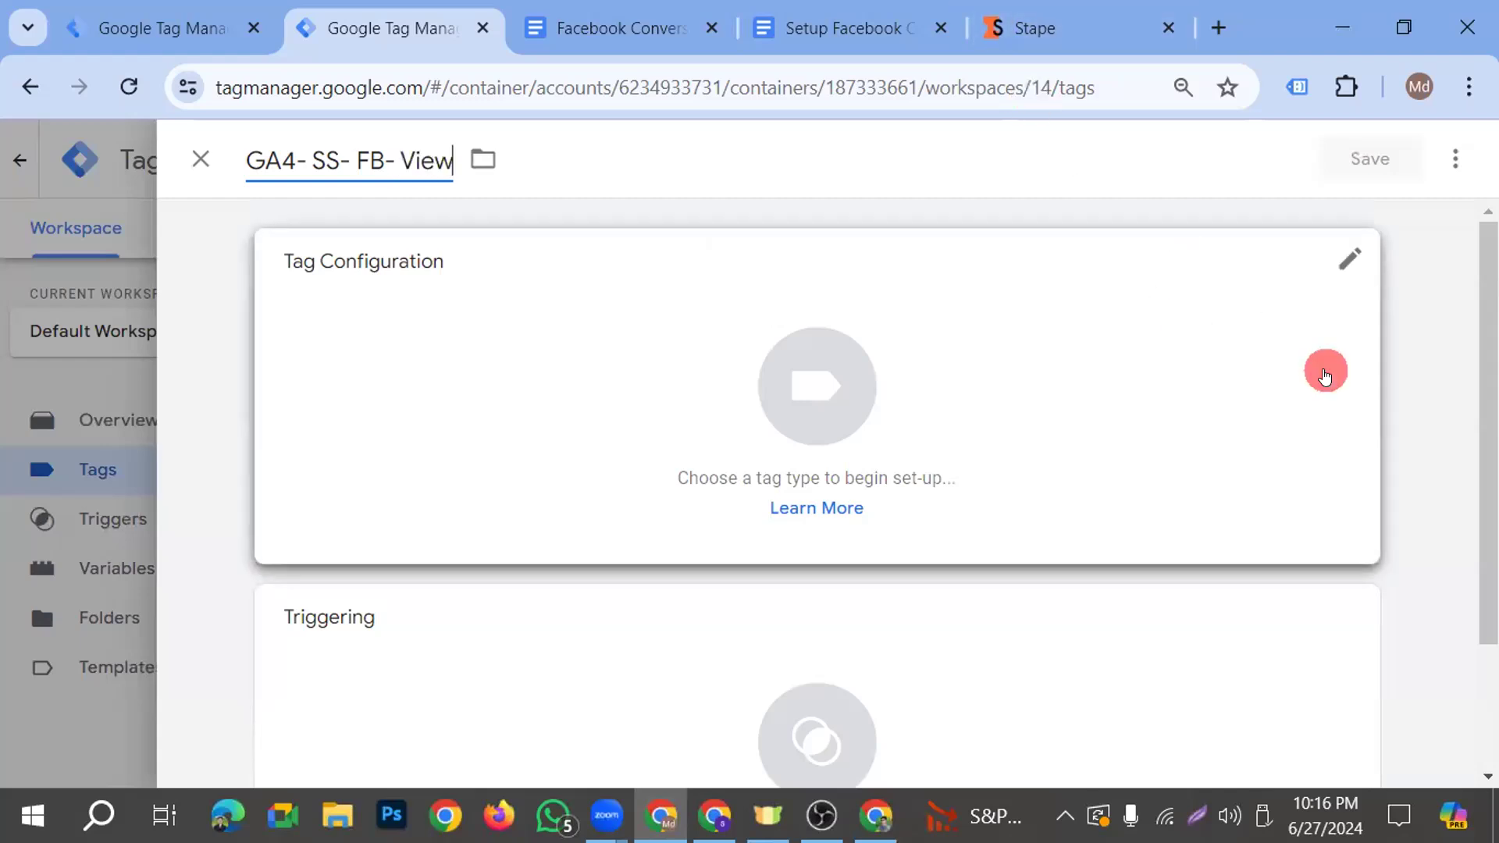
{"action": "type", "text": "Content"}
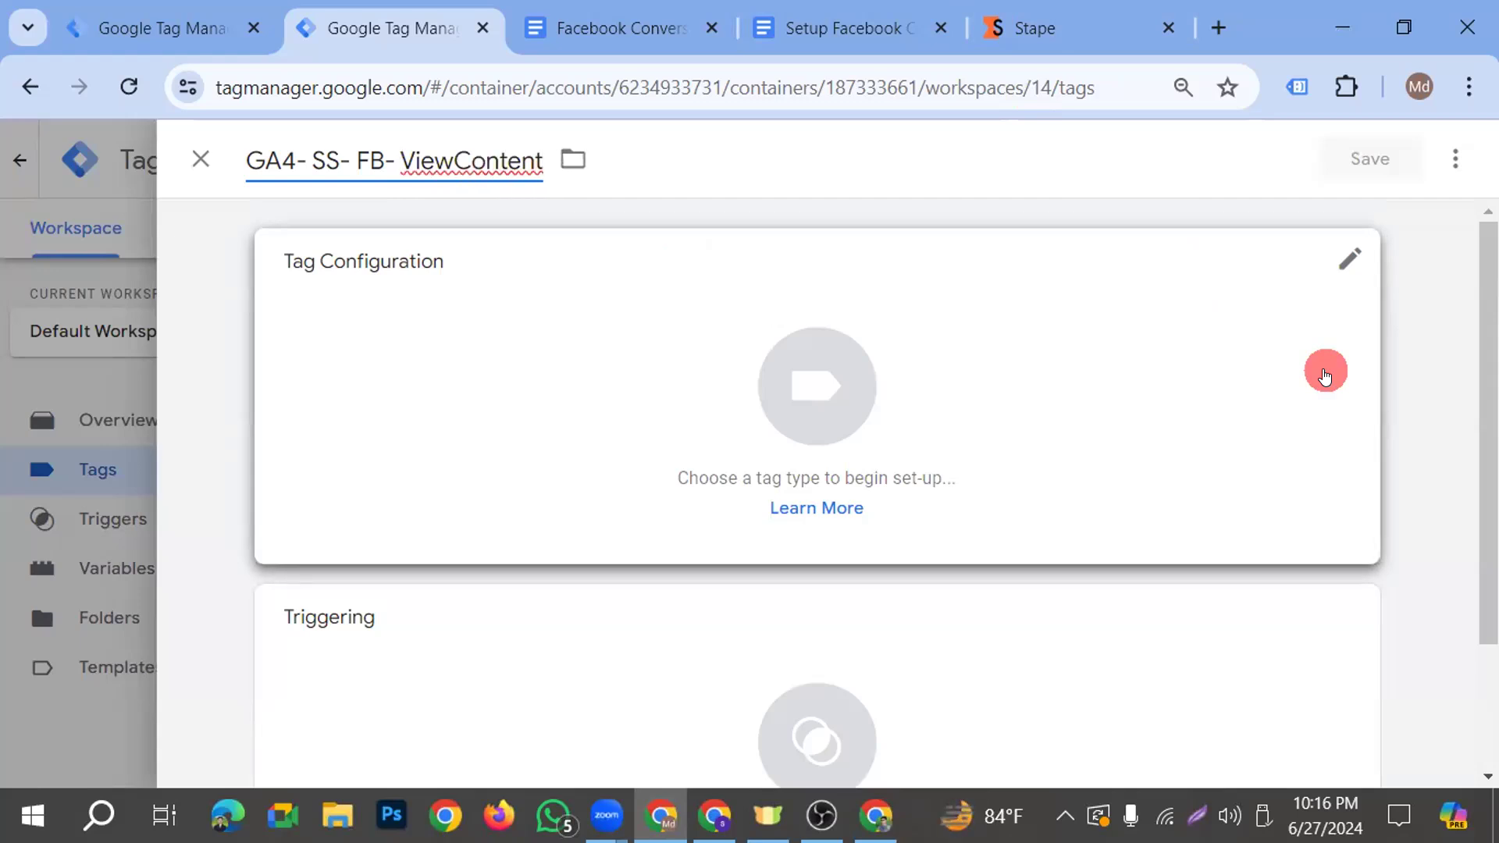
{"action": "left_click", "coordinate": [1325, 375]}
{"action": "type", "text": "- Tag"}
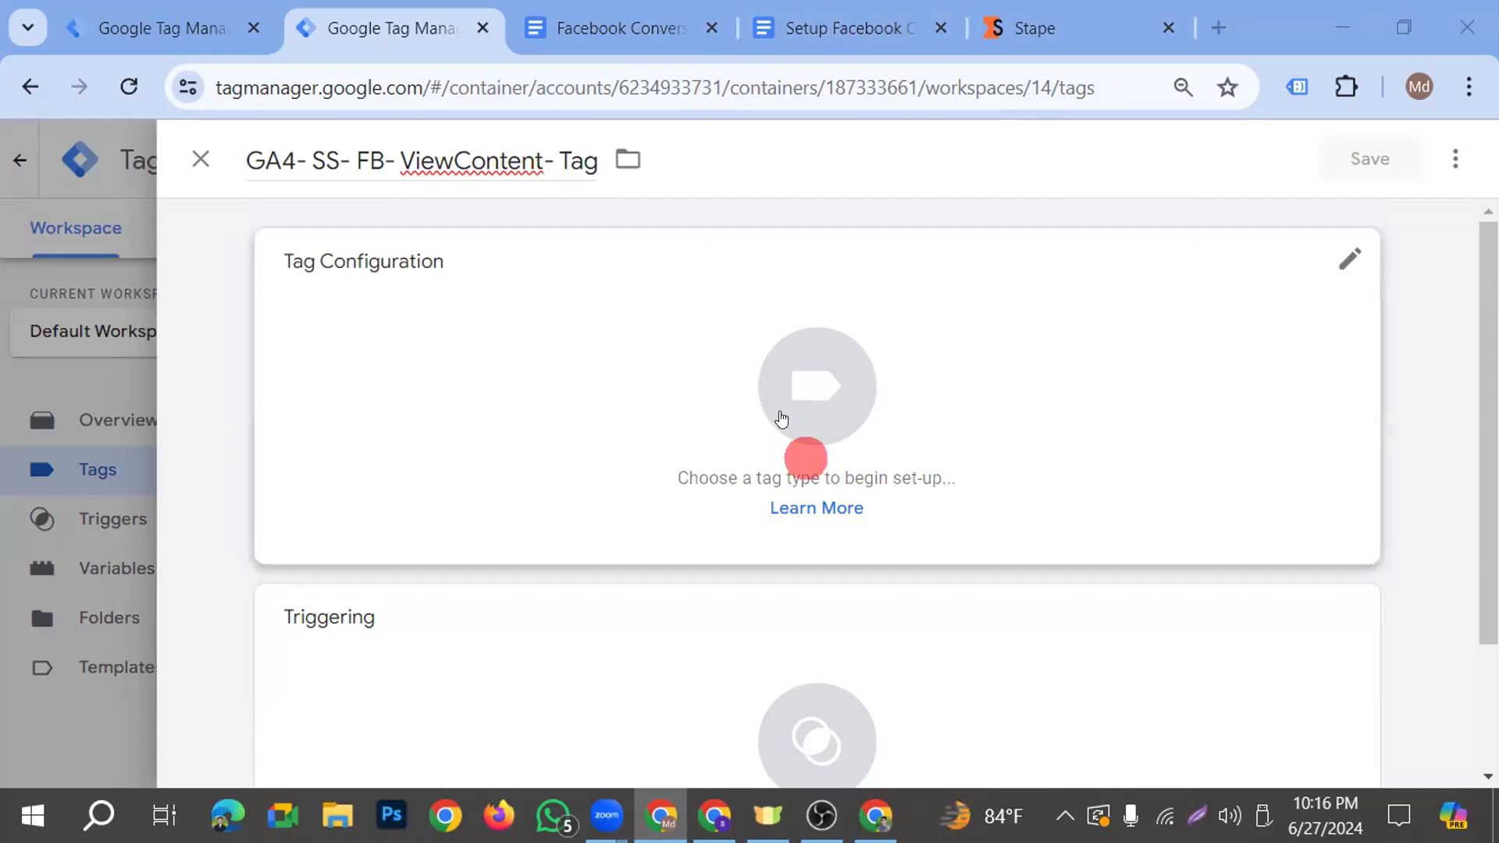
{"action": "left_click", "coordinate": [816, 402]}
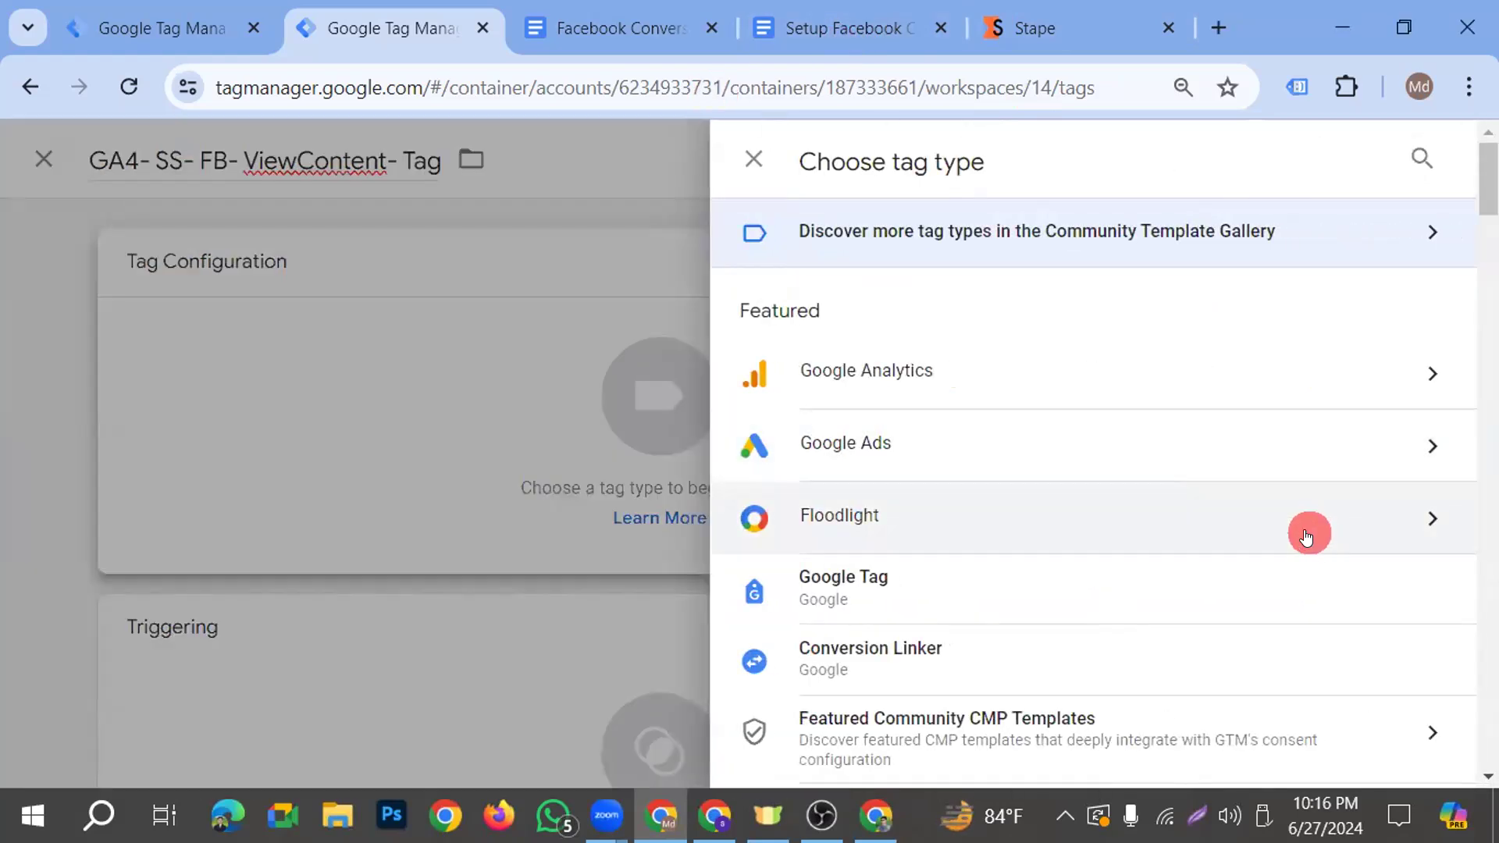
{"action": "left_click", "coordinate": [934, 603]}
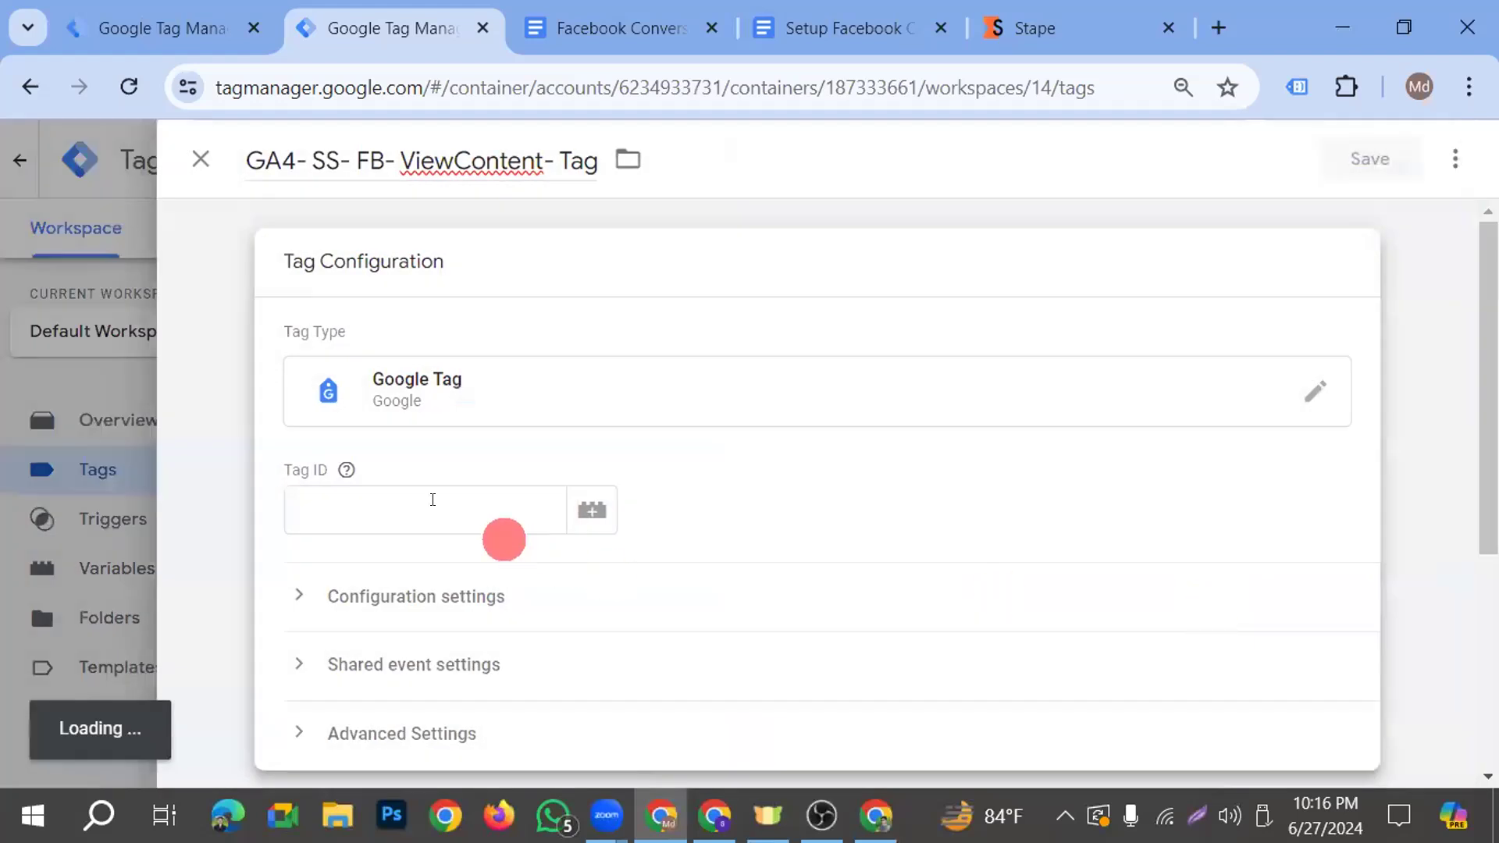
{"action": "left_click", "coordinate": [414, 509]}
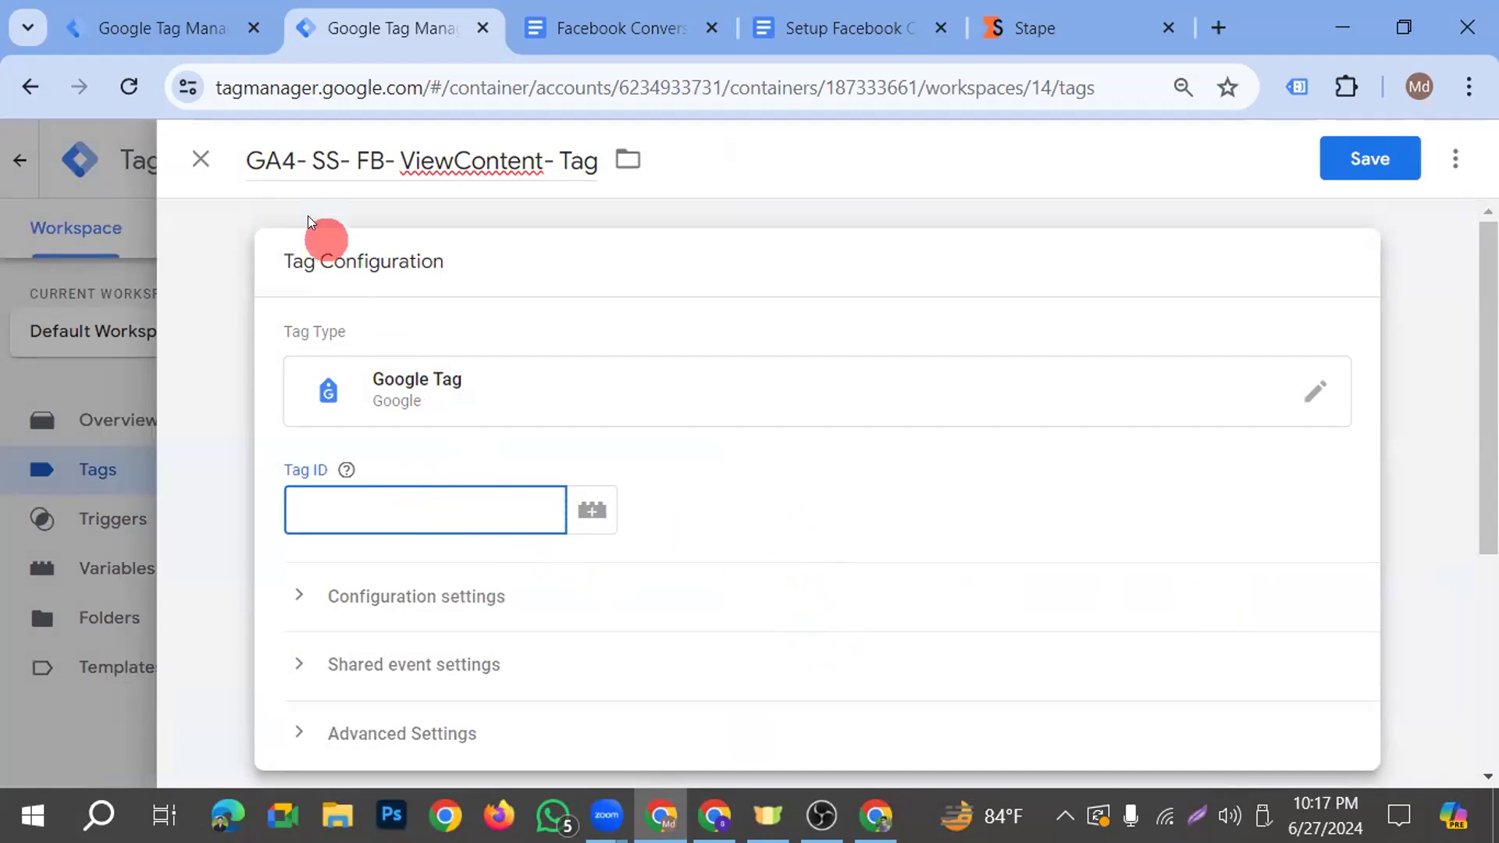
{"action": "left_click", "coordinate": [217, 171]}
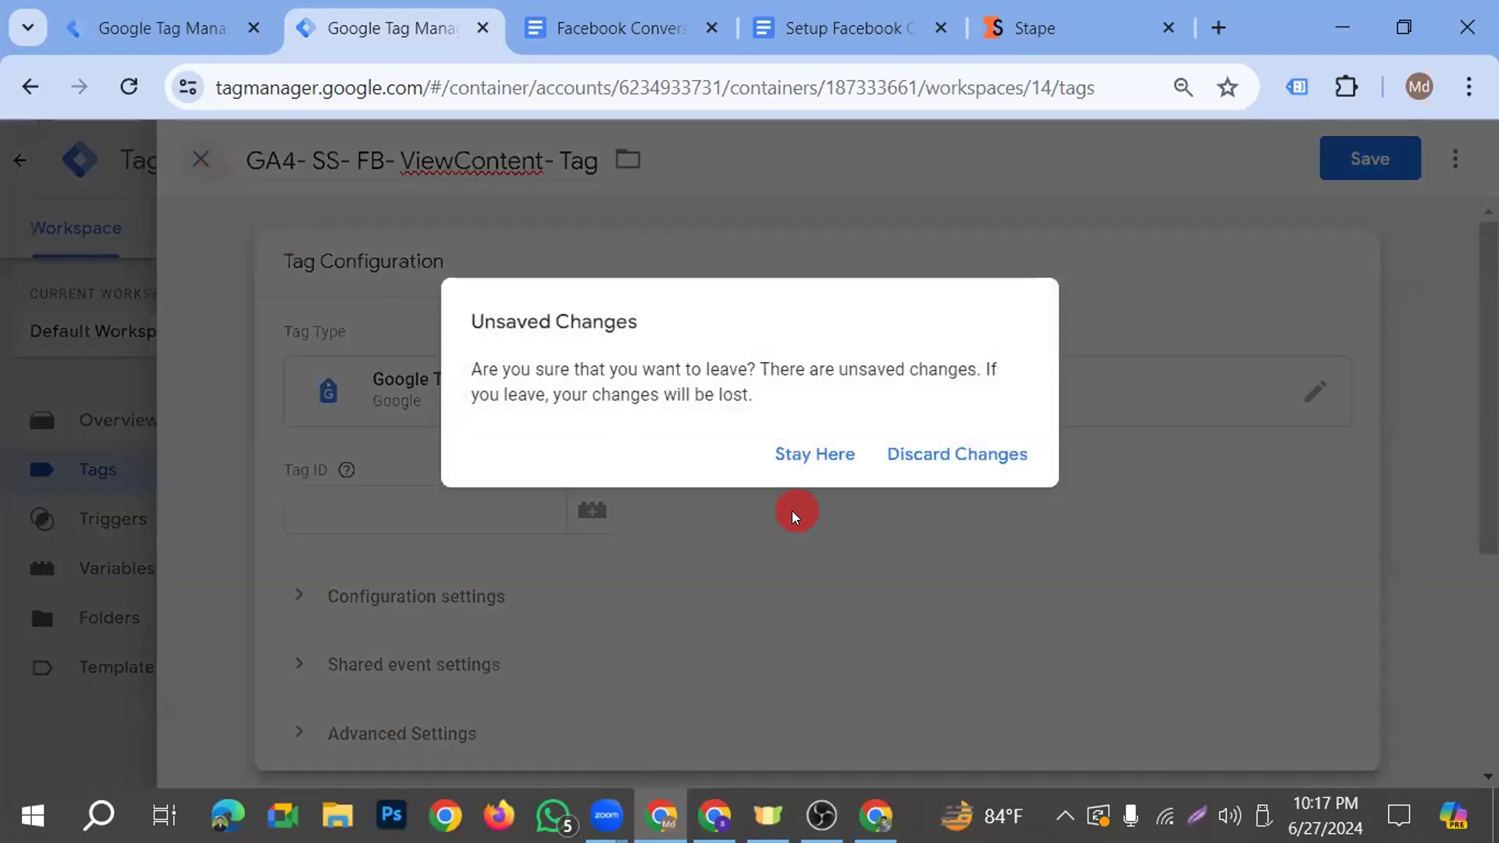
{"action": "left_click", "coordinate": [802, 461]}
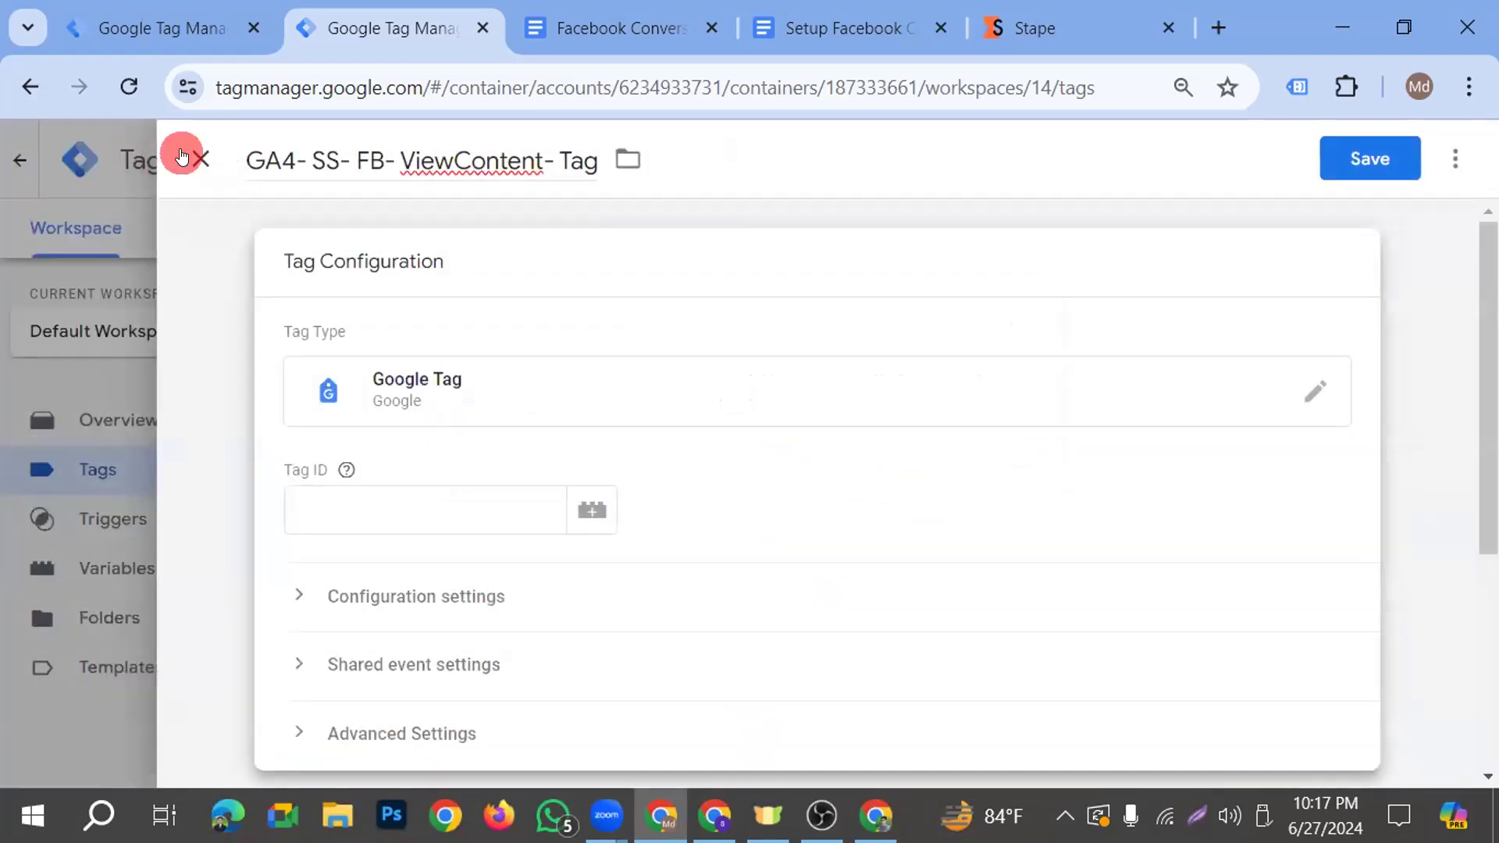
{"action": "left_click", "coordinate": [212, 165]}
{"action": "left_click", "coordinate": [951, 453]}
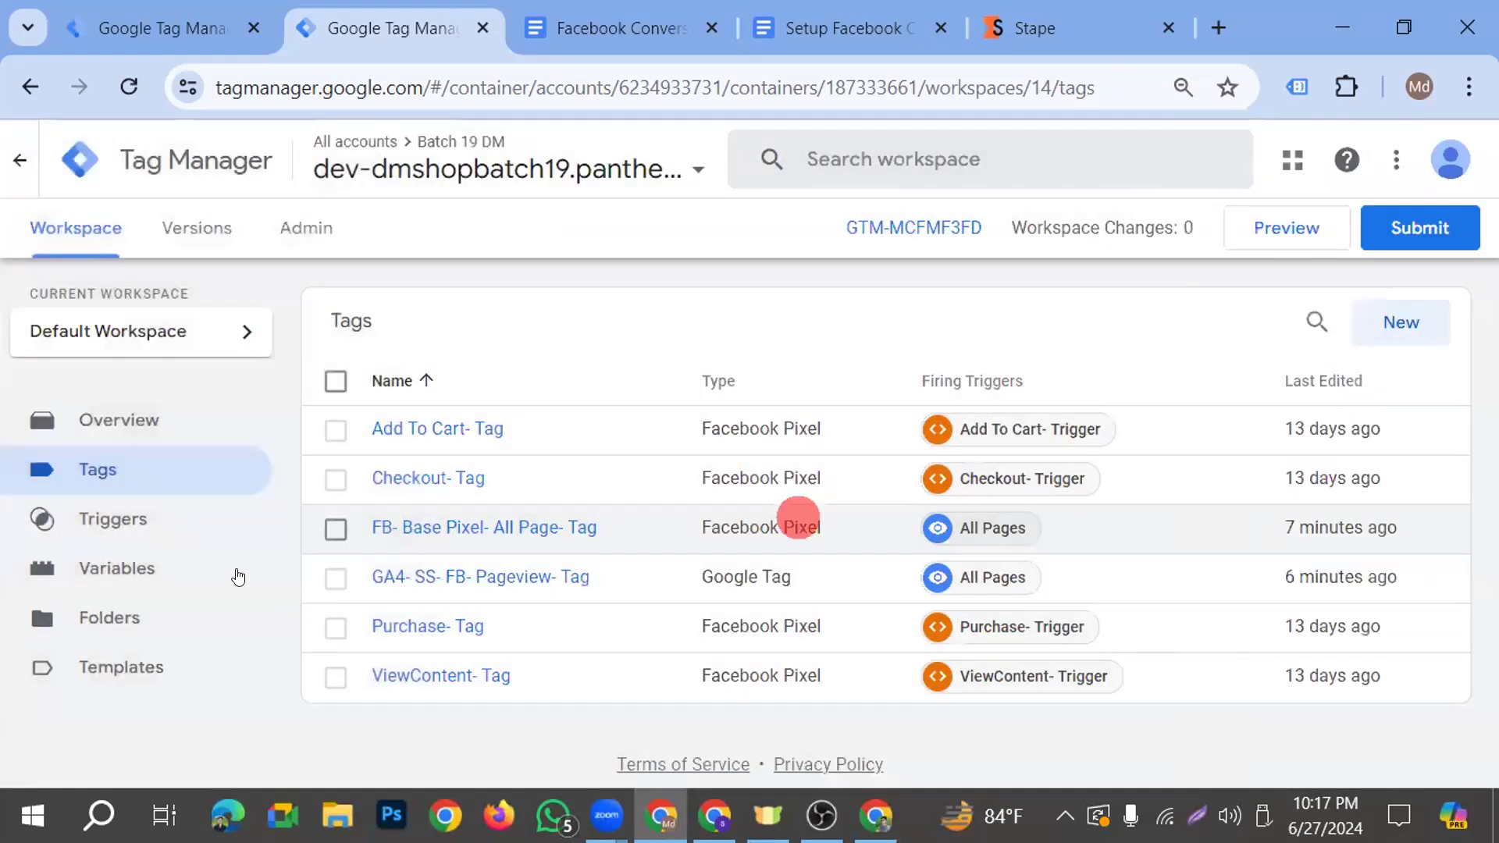
Copy the Tag ID from the GA4- SS- FB- Pageview- Tag and close the tag unchanged
{"action": "left_click", "coordinate": [131, 567]}
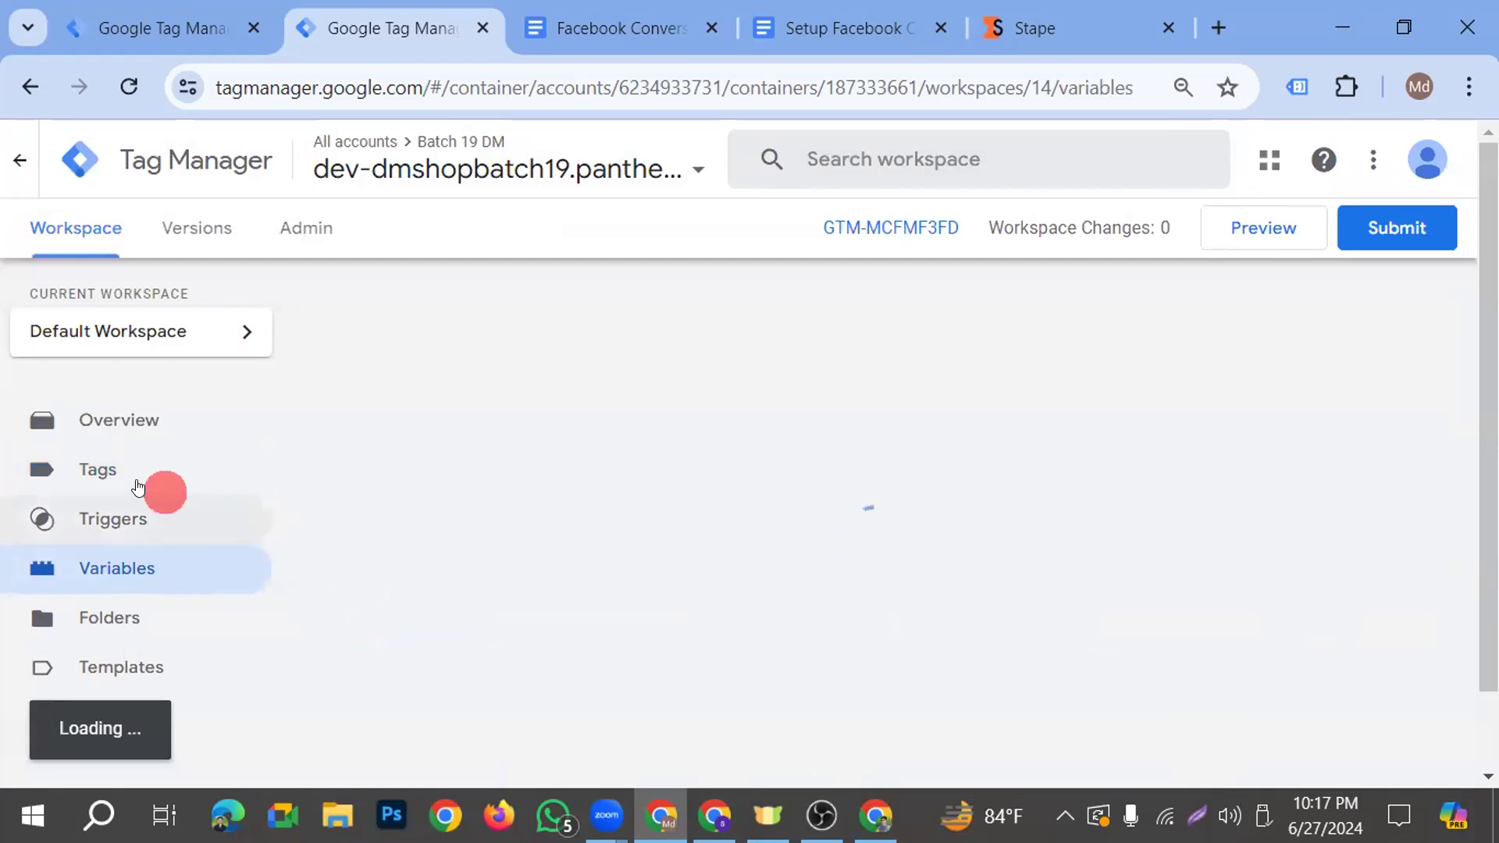
{"action": "left_click", "coordinate": [120, 473]}
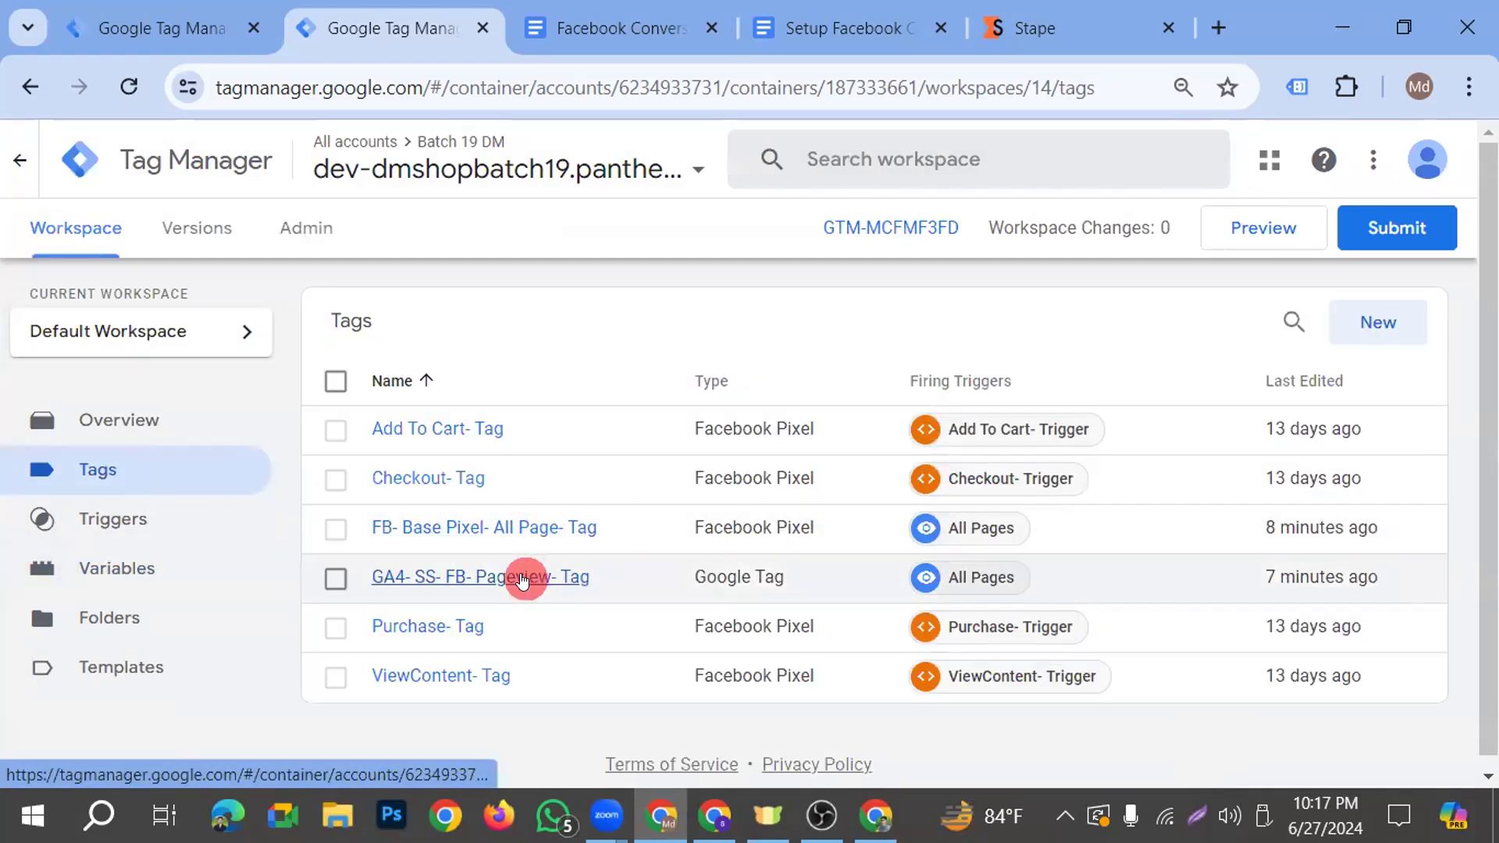
{"action": "left_click", "coordinate": [533, 578]}
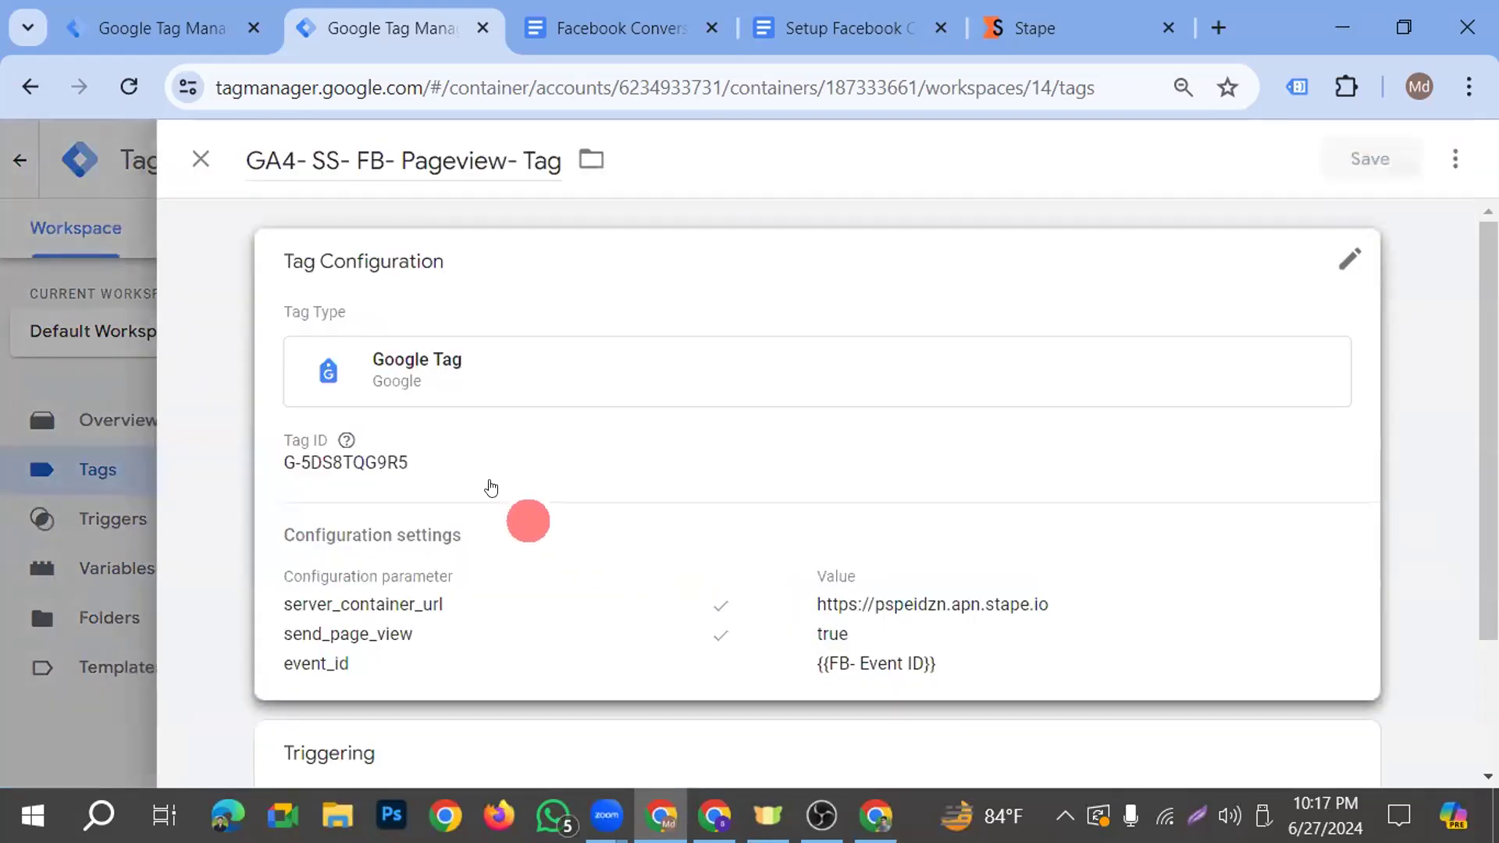
{"action": "left_click_drag", "start_coordinate": [427, 511], "coordinate": [205, 505]}
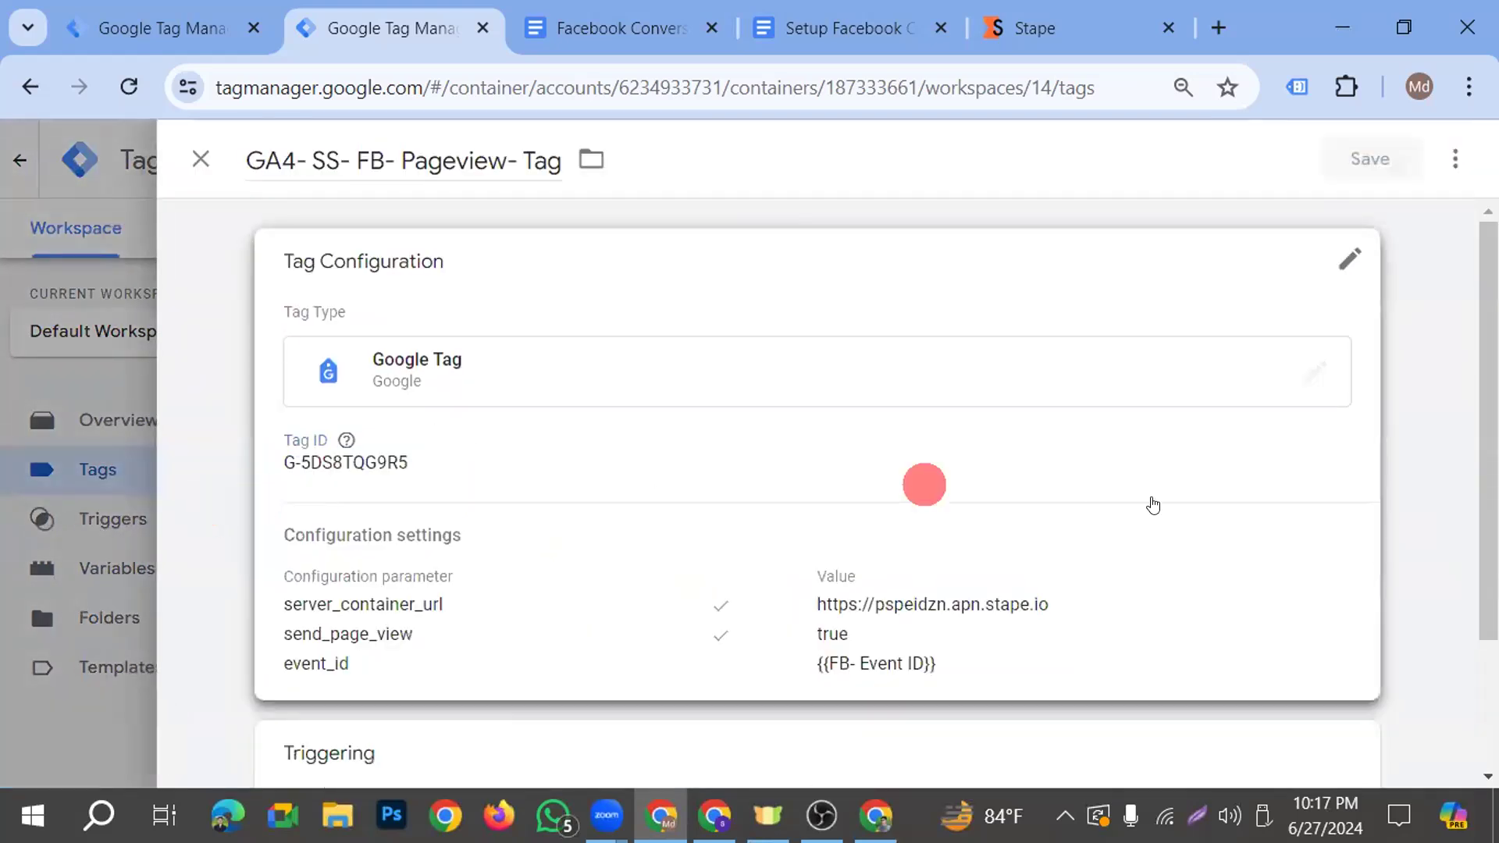
{"action": "left_click", "coordinate": [410, 522]}
{"action": "left_click_drag", "start_coordinate": [455, 507], "coordinate": [296, 500]}
{"action": "key", "text": "ctrl+c"}
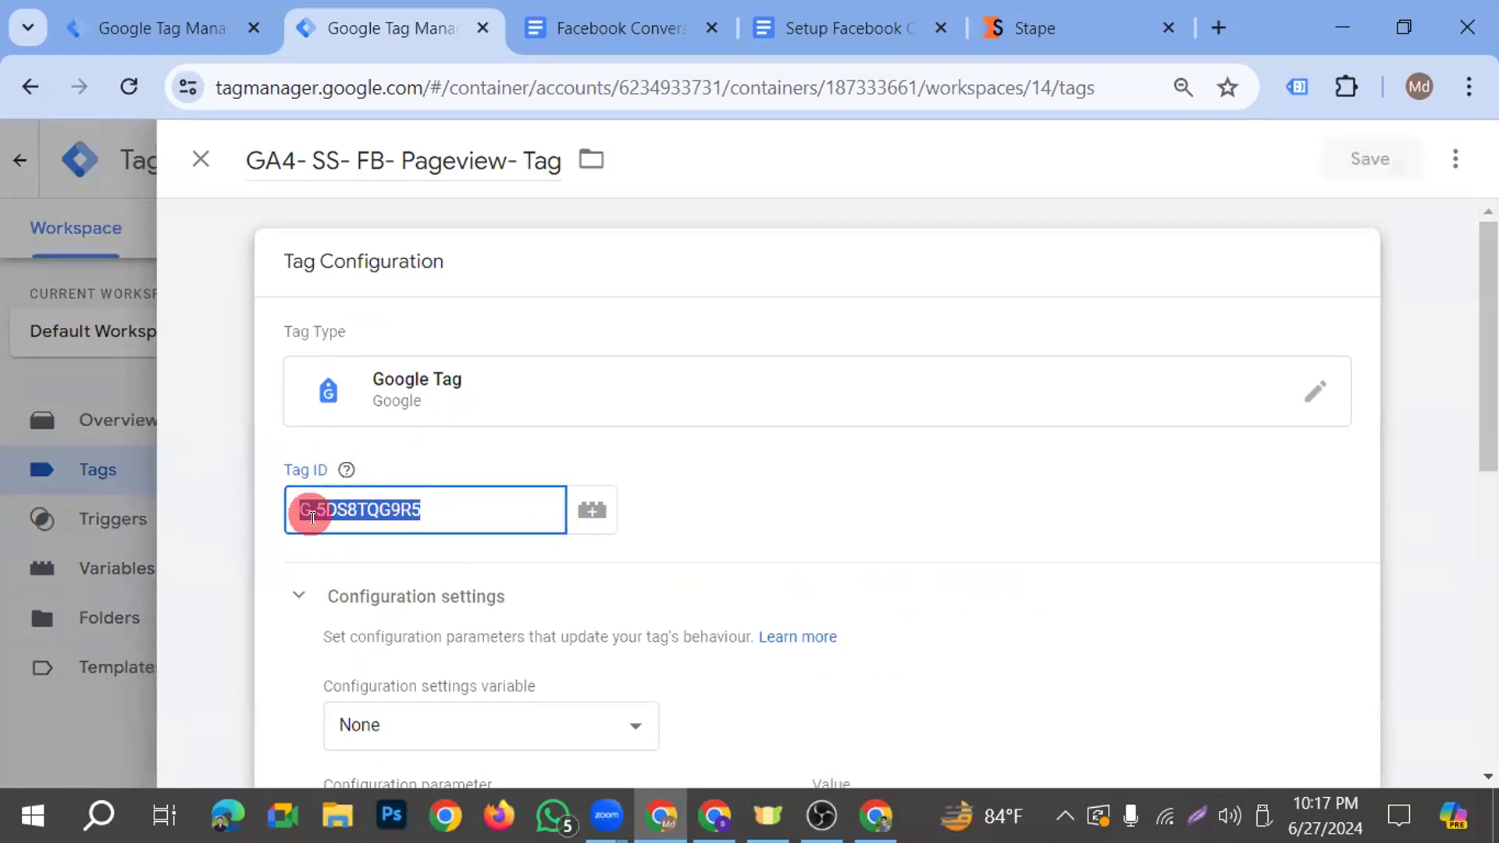
{"action": "left_click", "coordinate": [93, 380]}
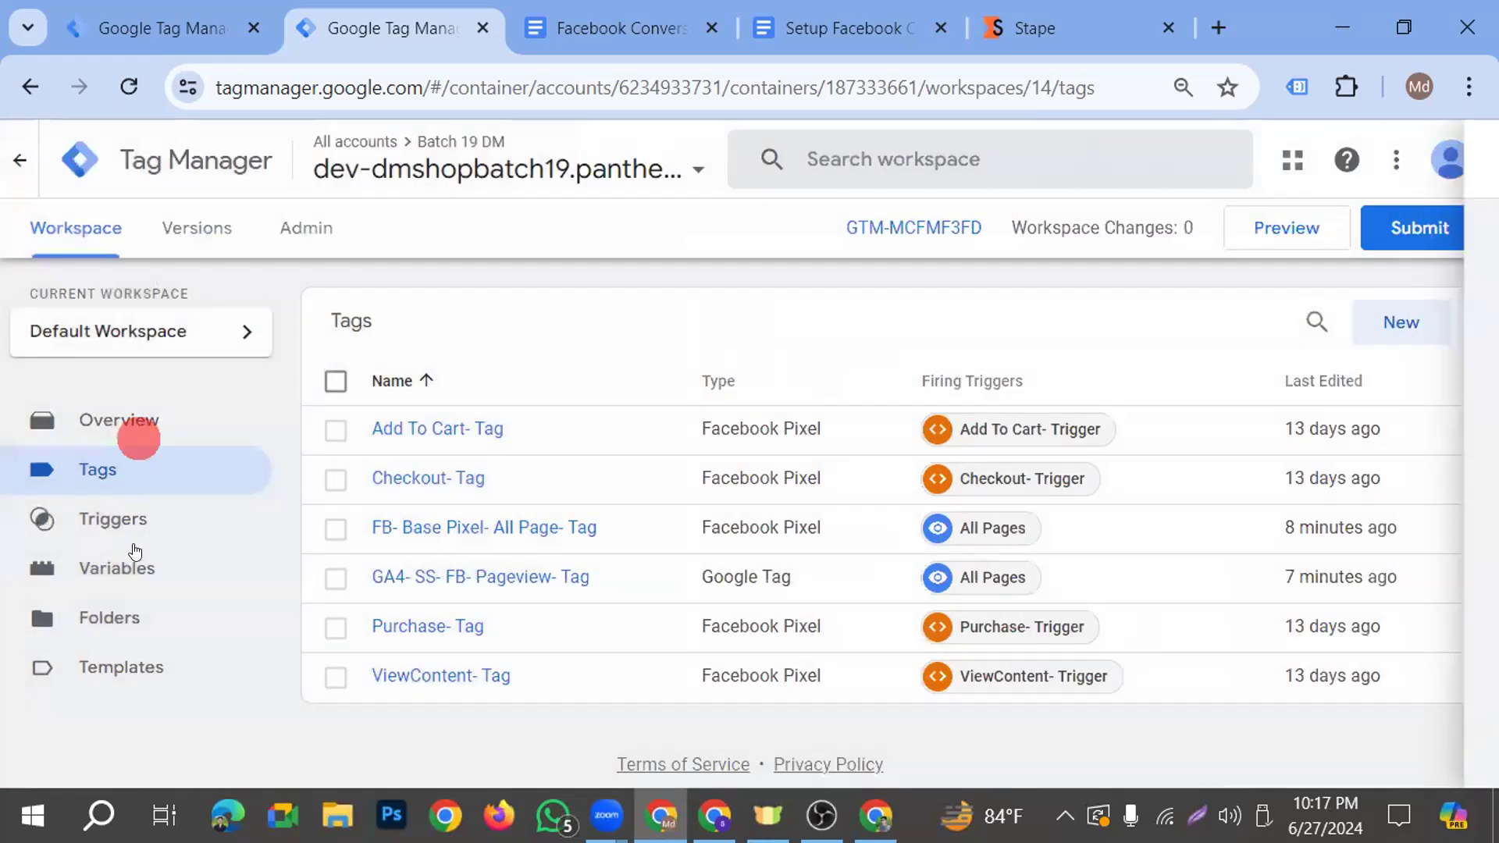
Create a user-defined variable of type Constant with the copied measurement ID G-5DS8TQG9R5 as its value
{"action": "left_click", "coordinate": [117, 567]}
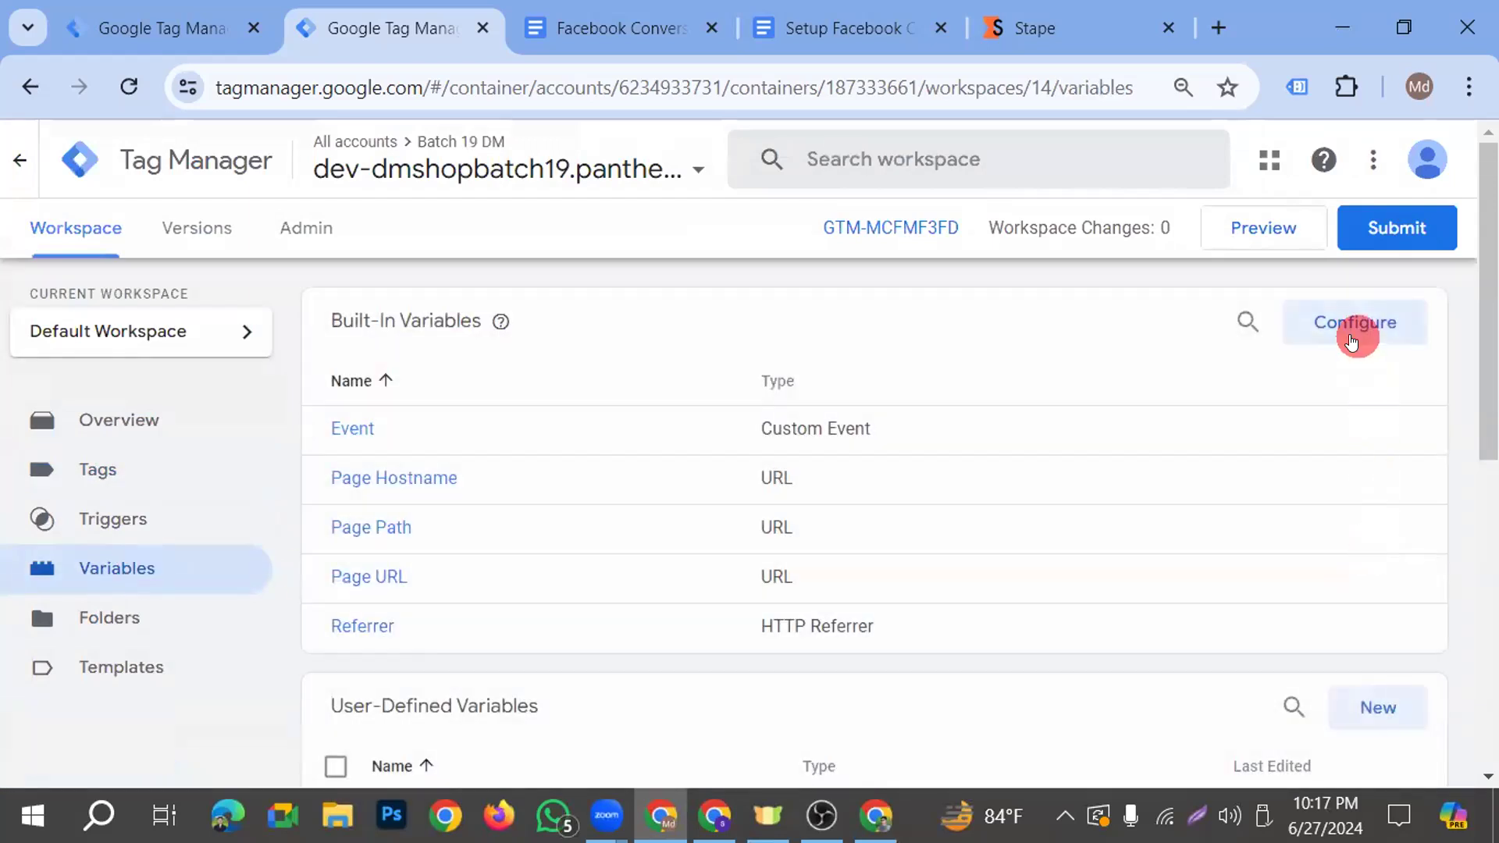
{"action": "left_click", "coordinate": [1374, 699]}
{"action": "left_click", "coordinate": [680, 364]}
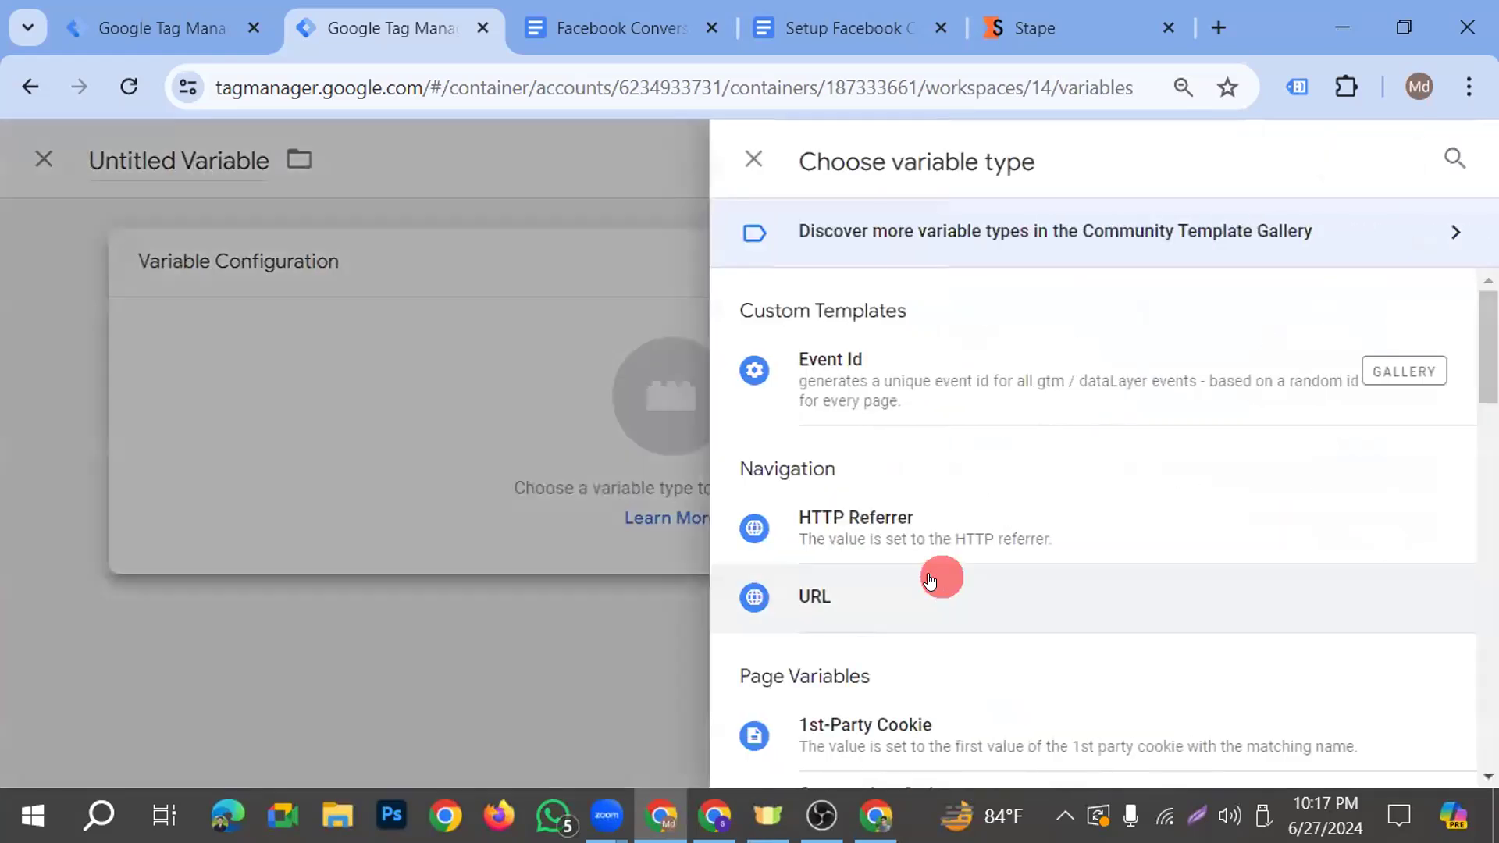
{"action": "scroll", "coordinate": [939, 575], "scroll_direction": "down", "scroll_amount": 5}
{"action": "scroll", "coordinate": [898, 603], "scroll_direction": "down", "scroll_amount": 2}
{"action": "scroll", "coordinate": [905, 609], "scroll_direction": "down", "scroll_amount": 2}
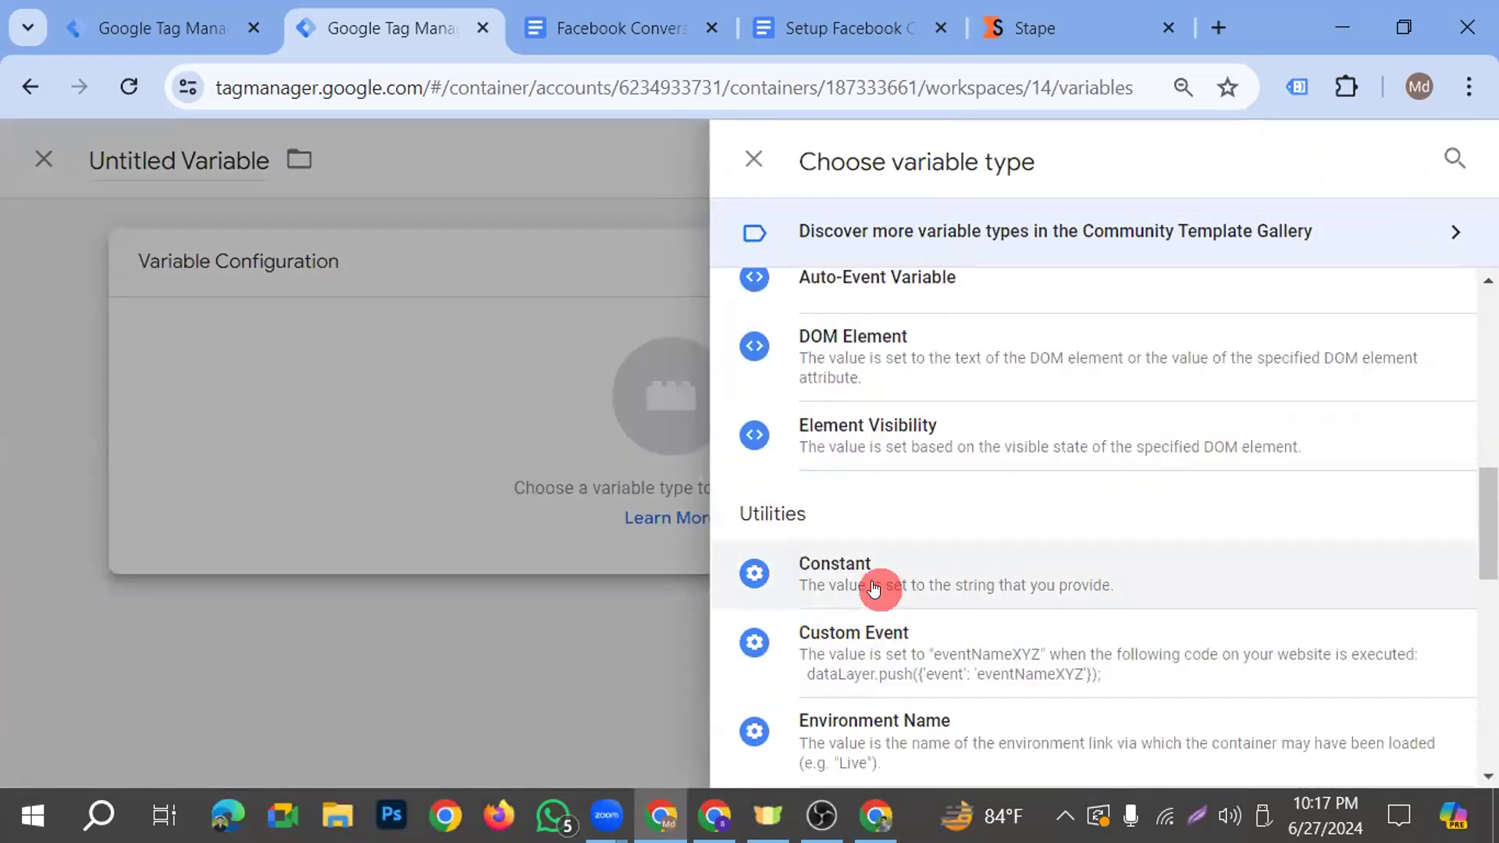
{"action": "left_click", "coordinate": [898, 584]}
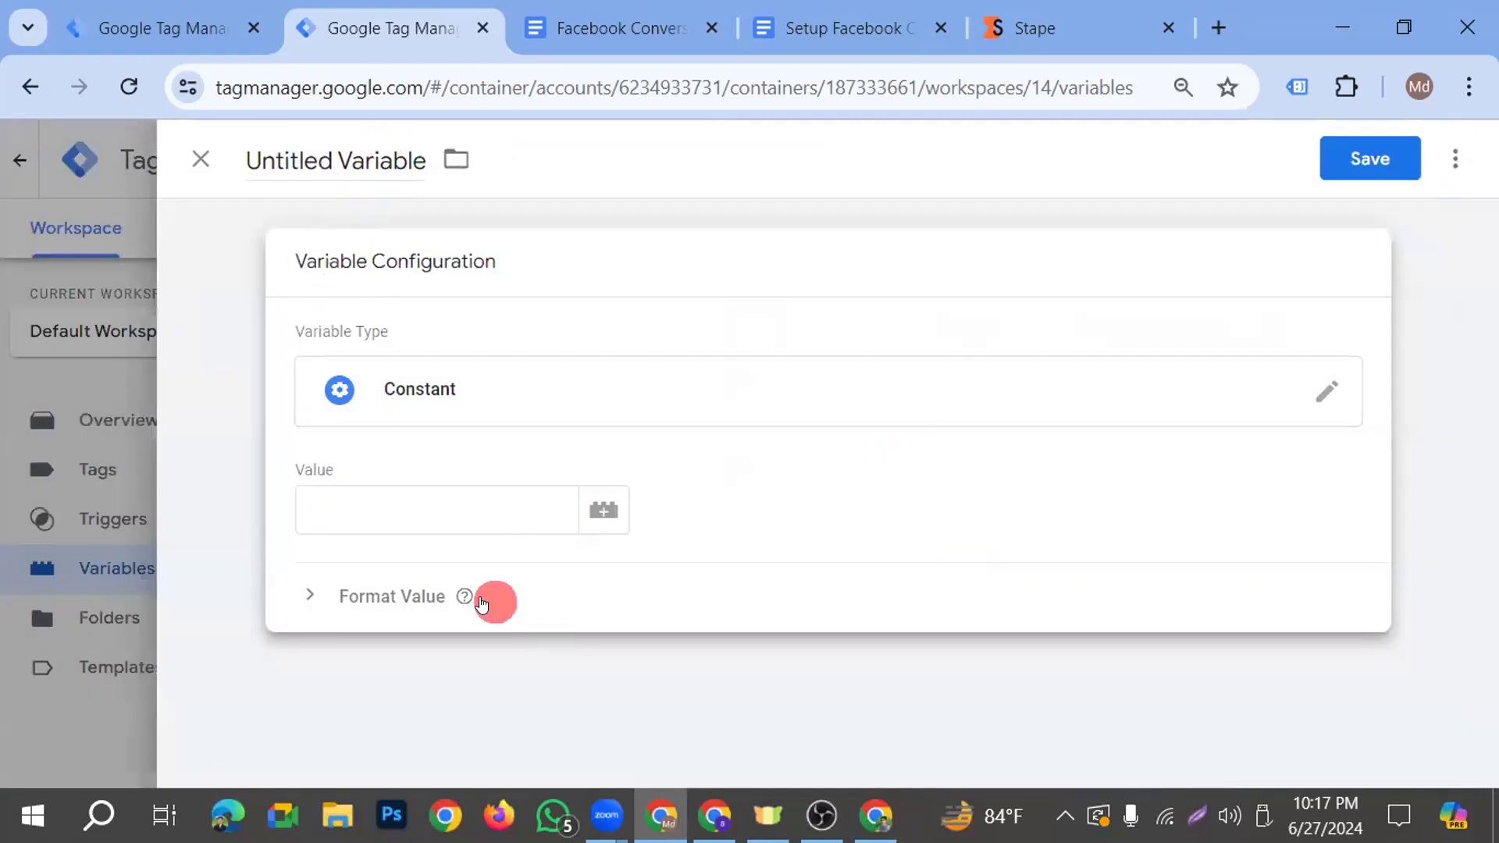
{"action": "left_click", "coordinate": [385, 509]}
{"action": "key", "text": "ctrl+v"}
Name the constant variable "GA4- SS- Measurment ID" and save it
{"action": "left_click", "coordinate": [351, 160]}
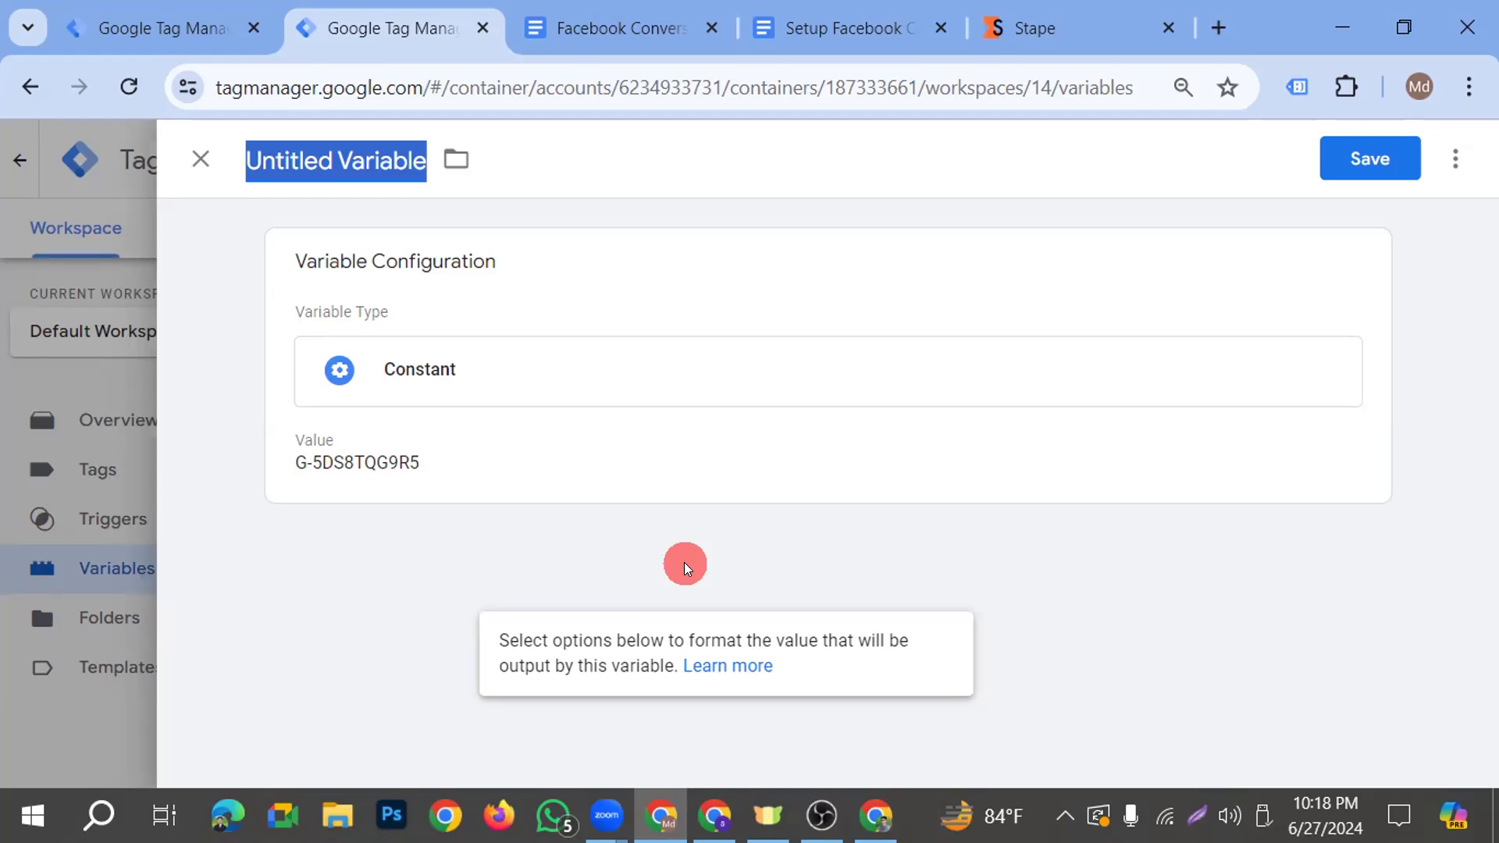
{"action": "type", "text": "GA$"}
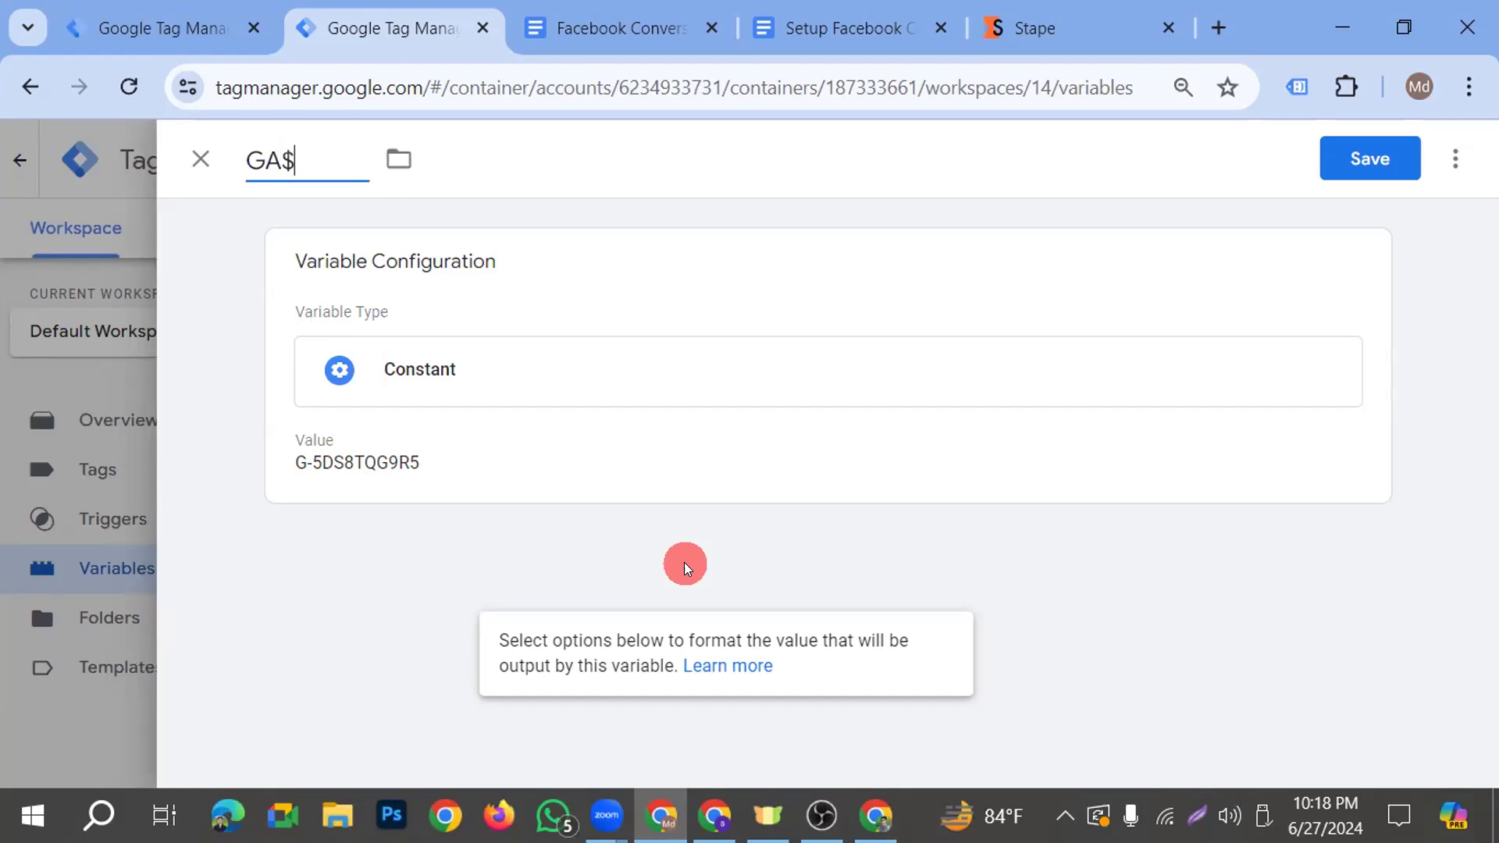
{"action": "key", "text": "BackSpace"}
{"action": "type", "text": "4"}
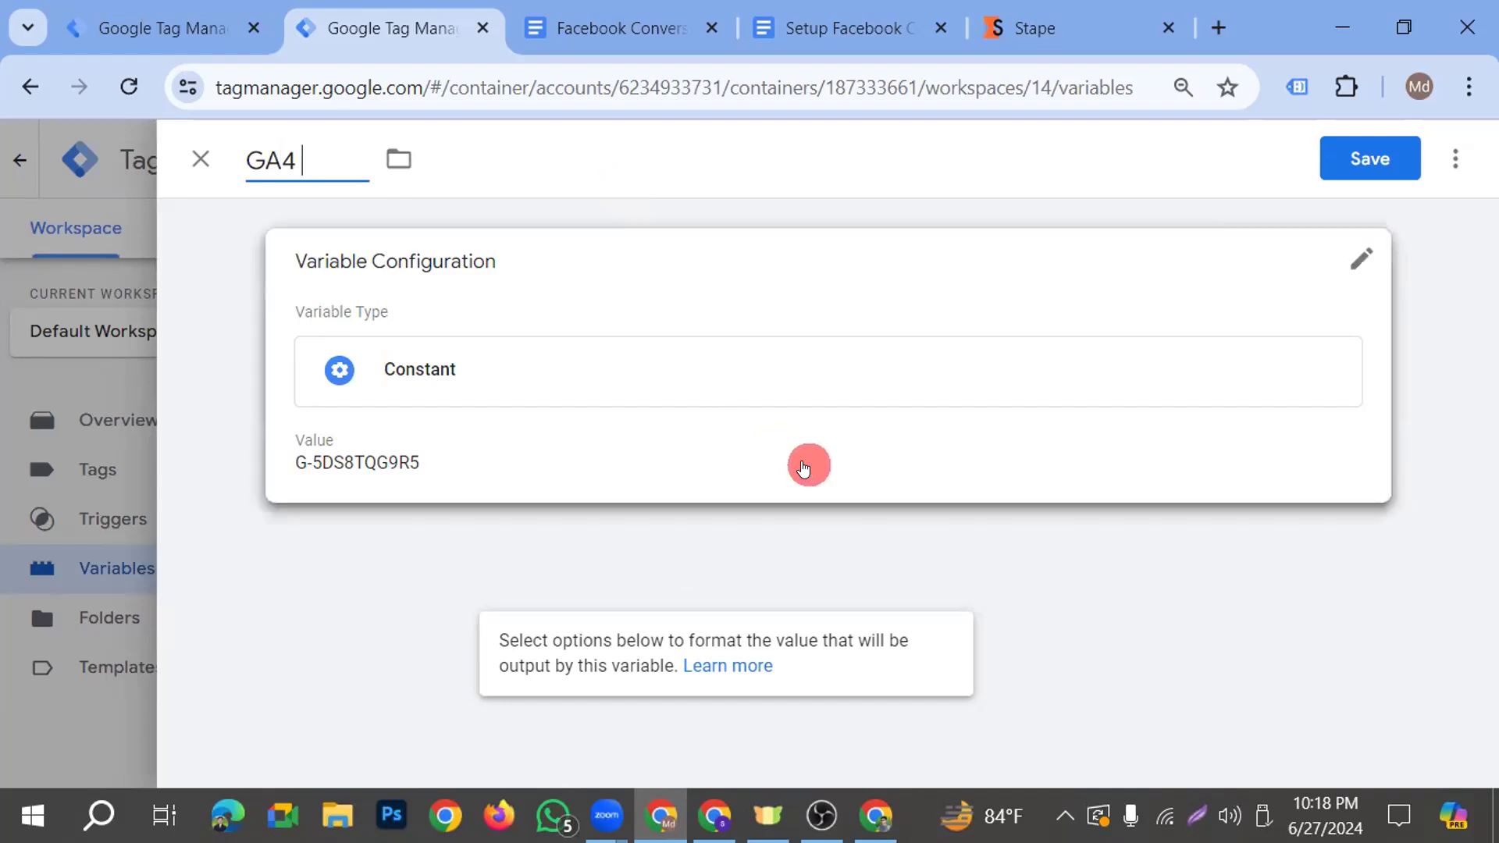
{"action": "type", "text": "M"}
{"action": "key", "text": "BackSpace"}
{"action": "key", "text": "BackSpace"}
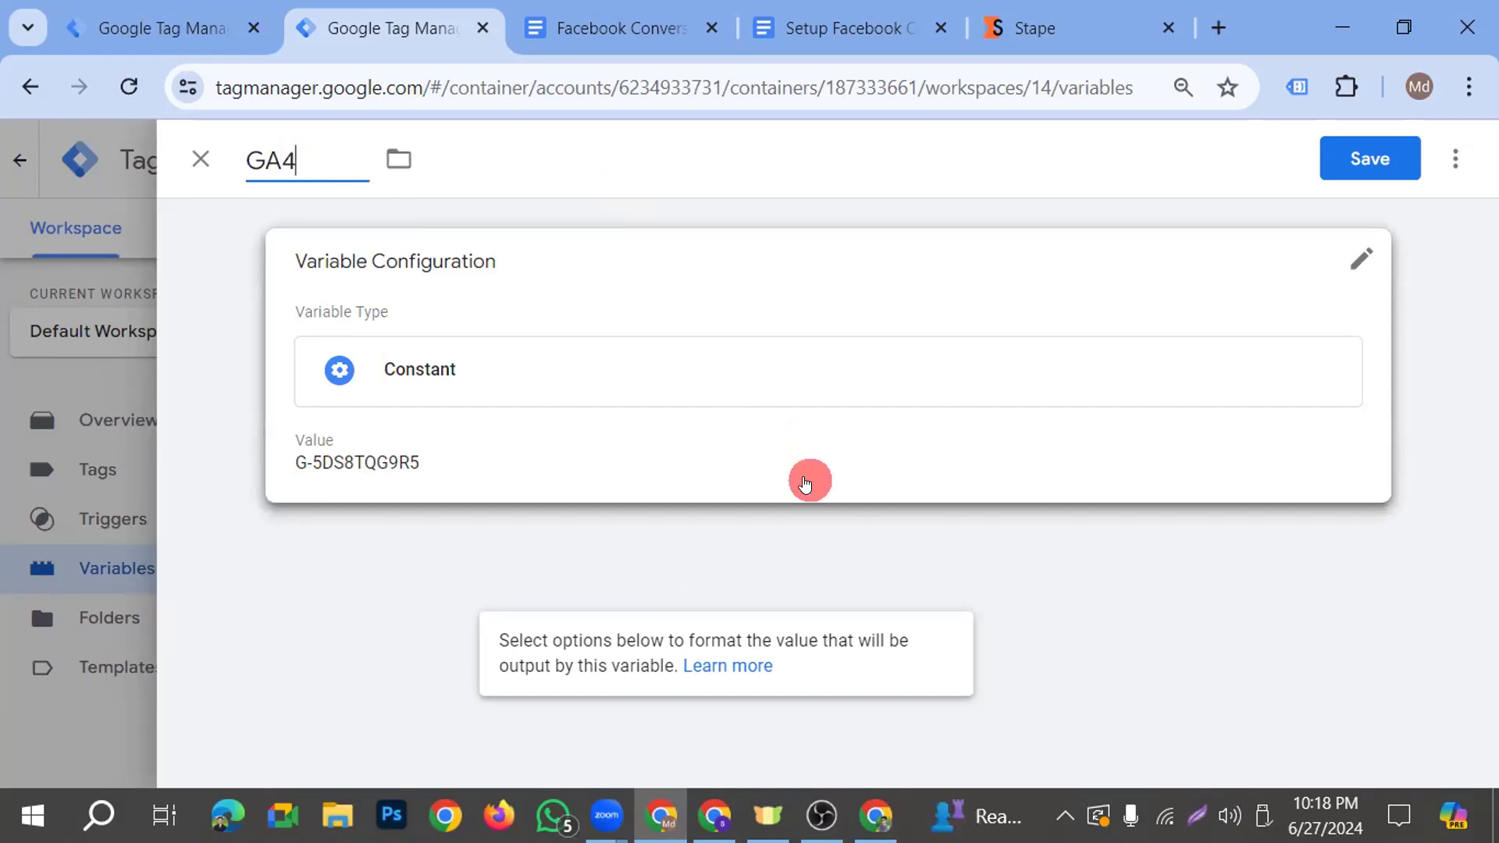
{"action": "type", "text": "- SS- Measurment"}
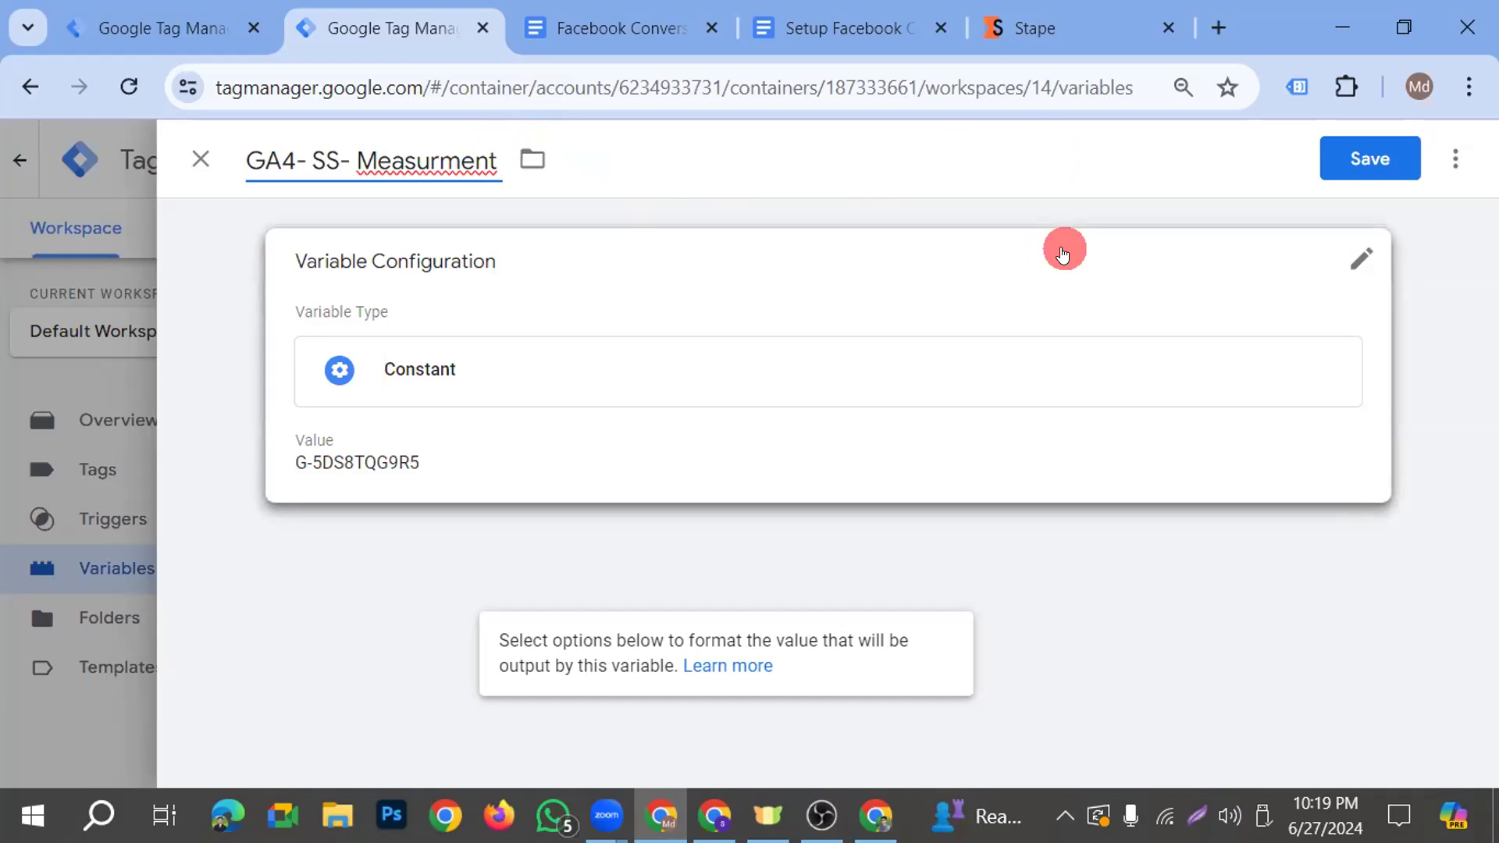
{"action": "type", "text": "ID"}
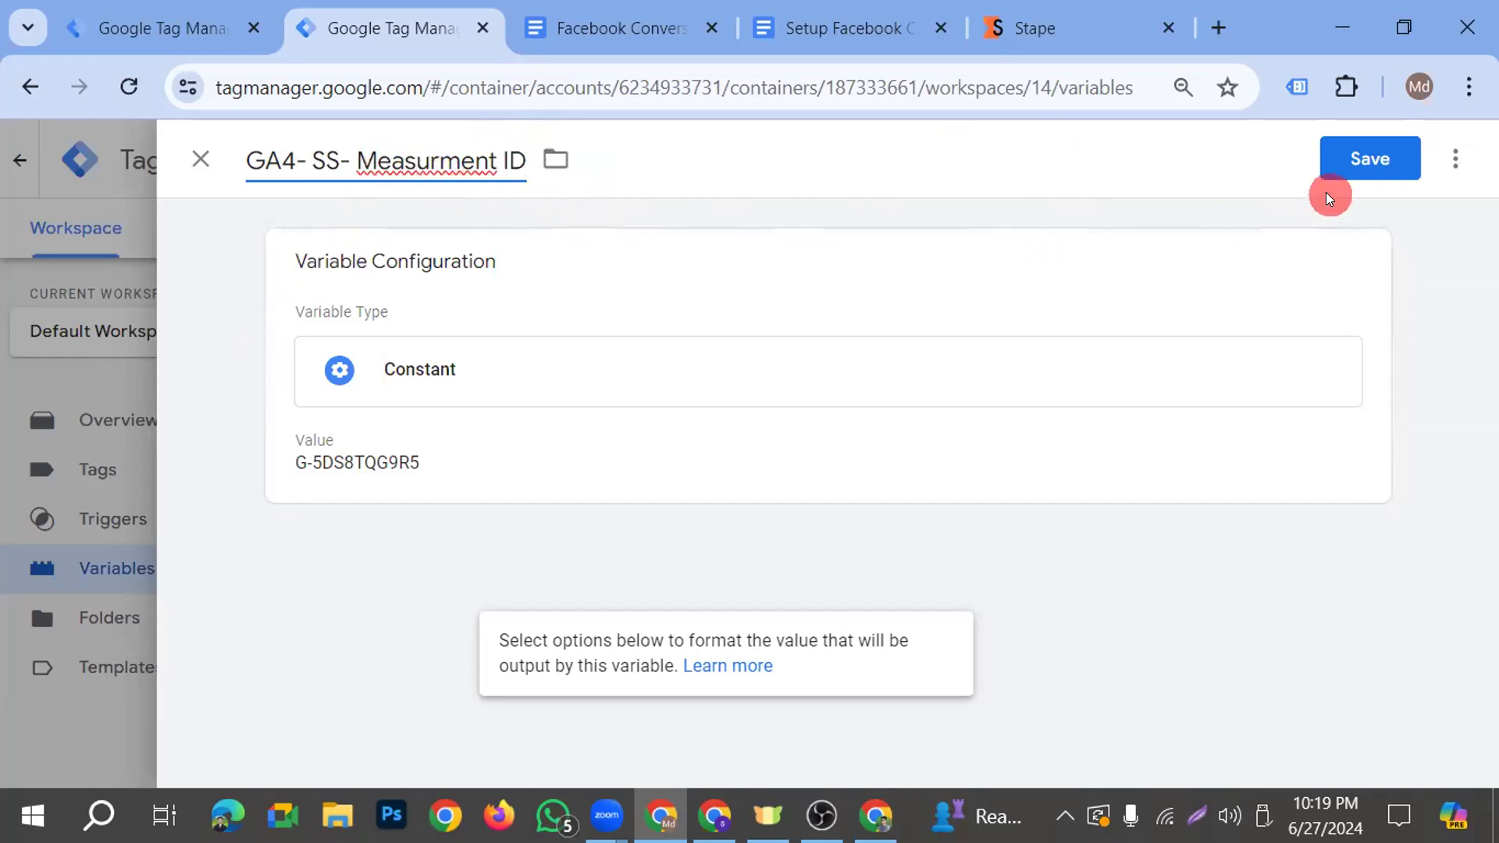
{"action": "left_click", "coordinate": [1352, 170]}
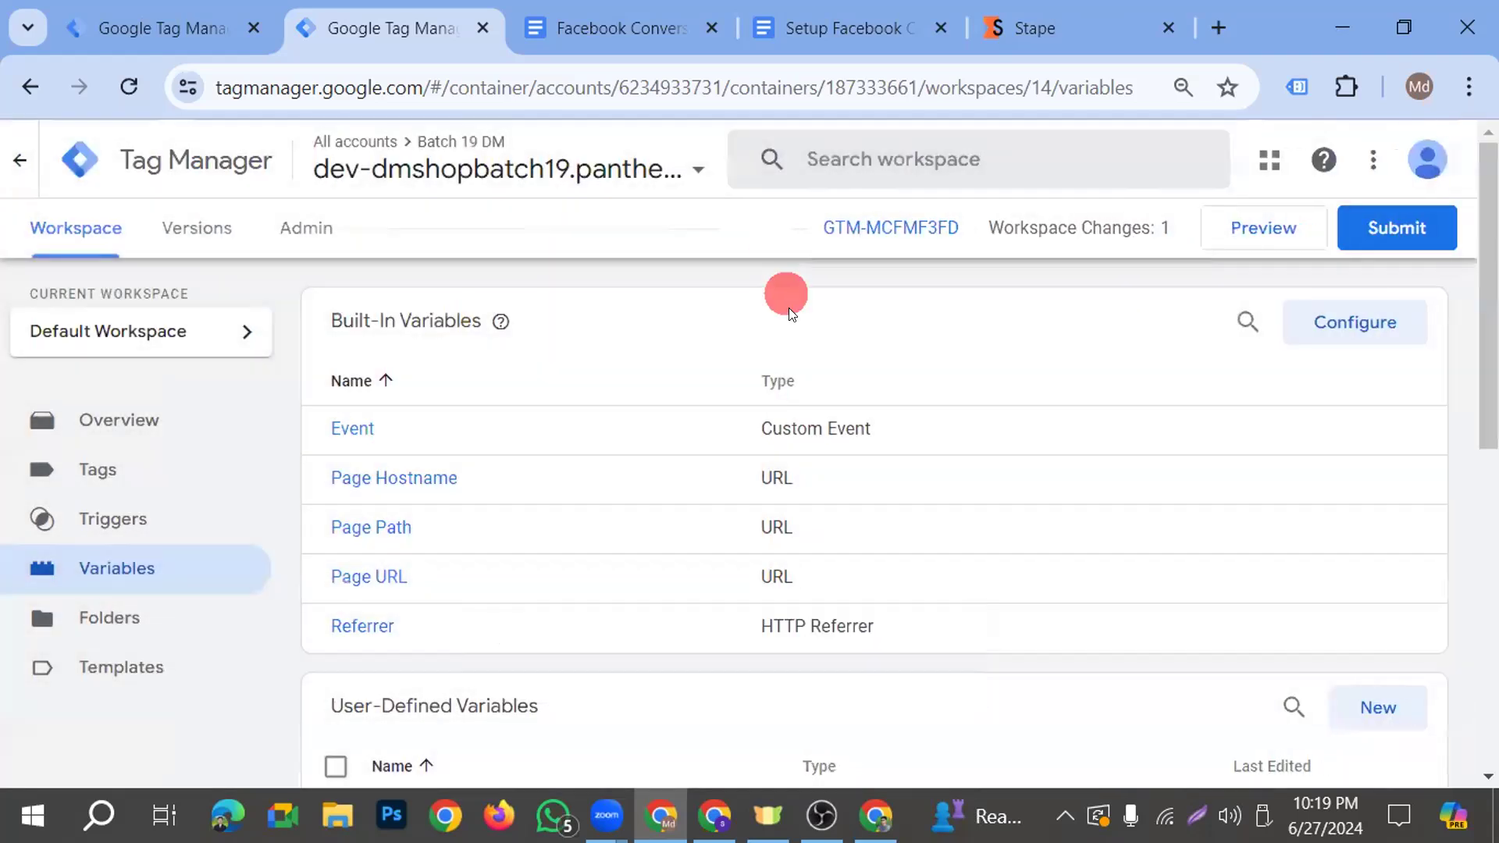
Replace the Tag ID of the GA4- SS- FB- Pageview- Tag with the {{GA4- SS- Measurment ID}} variable and save the tag
{"action": "scroll", "coordinate": [601, 418], "scroll_direction": "down", "scroll_amount": 2}
{"action": "scroll", "coordinate": [612, 434], "scroll_direction": "up", "scroll_amount": 2}
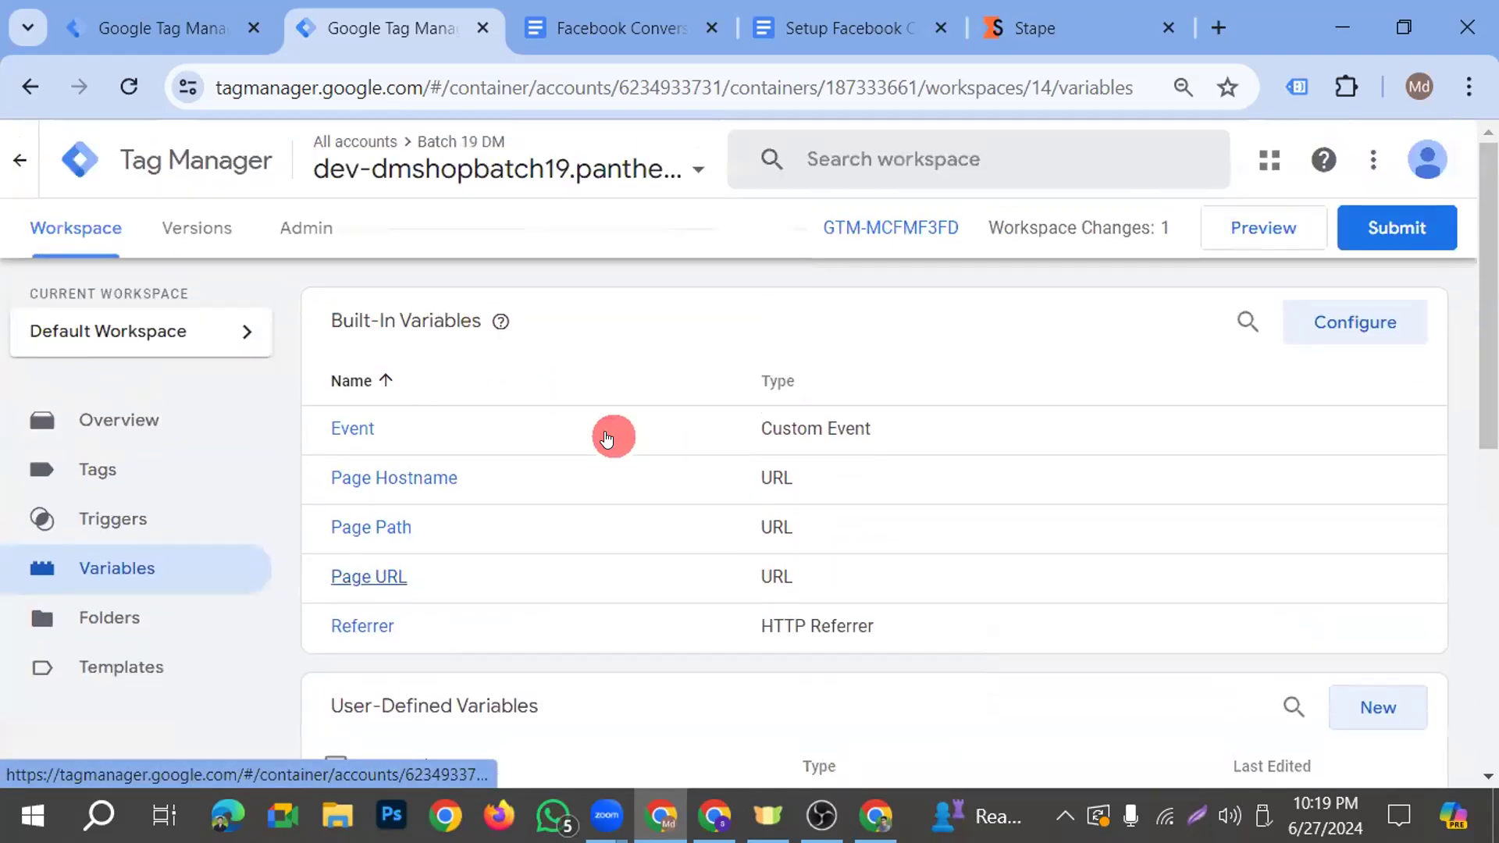
{"action": "left_click", "coordinate": [30, 477]}
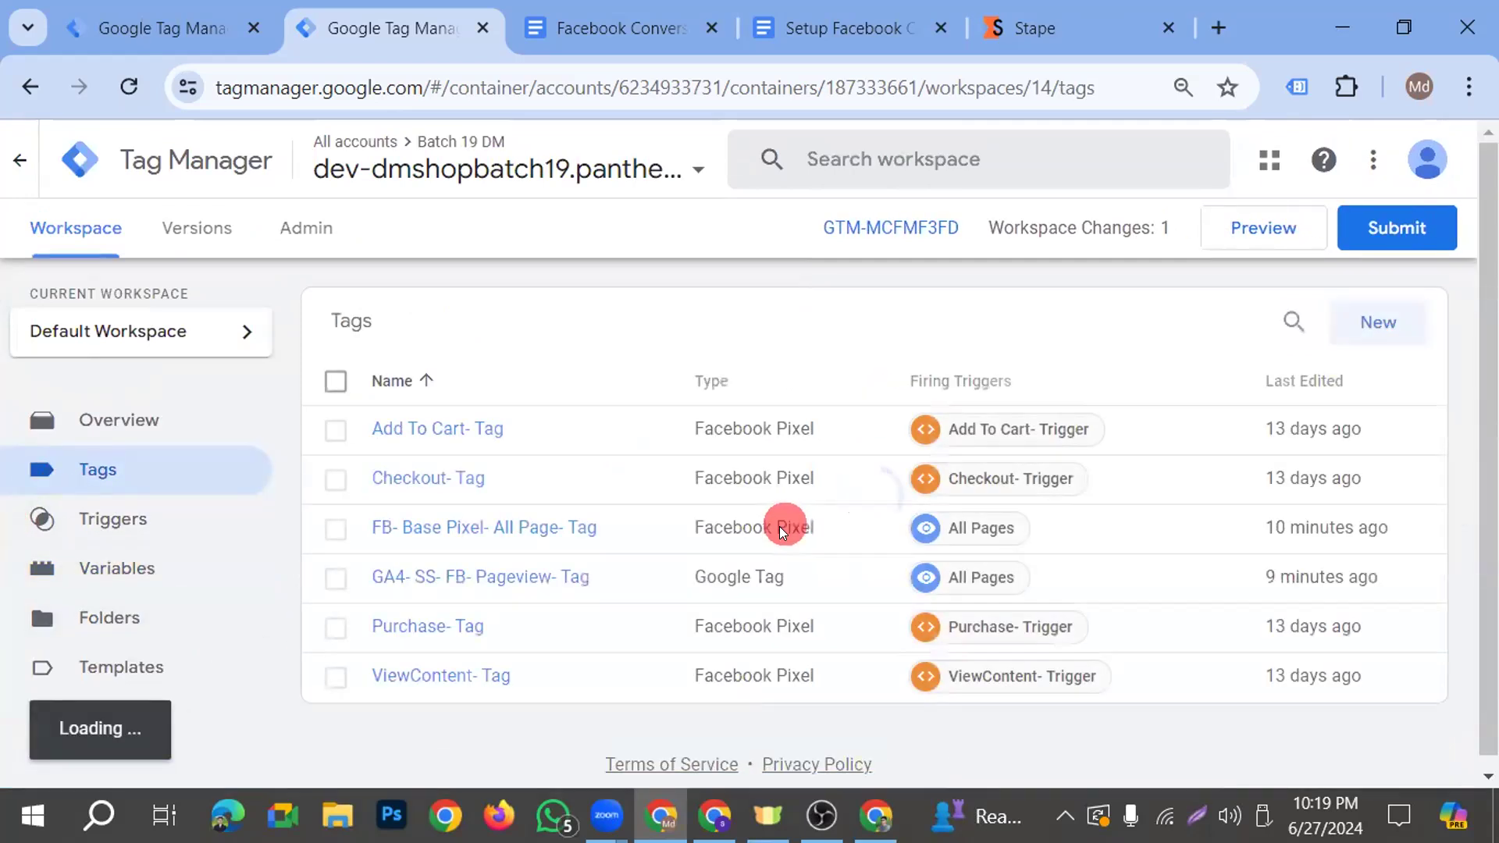
{"action": "left_click", "coordinate": [525, 579]}
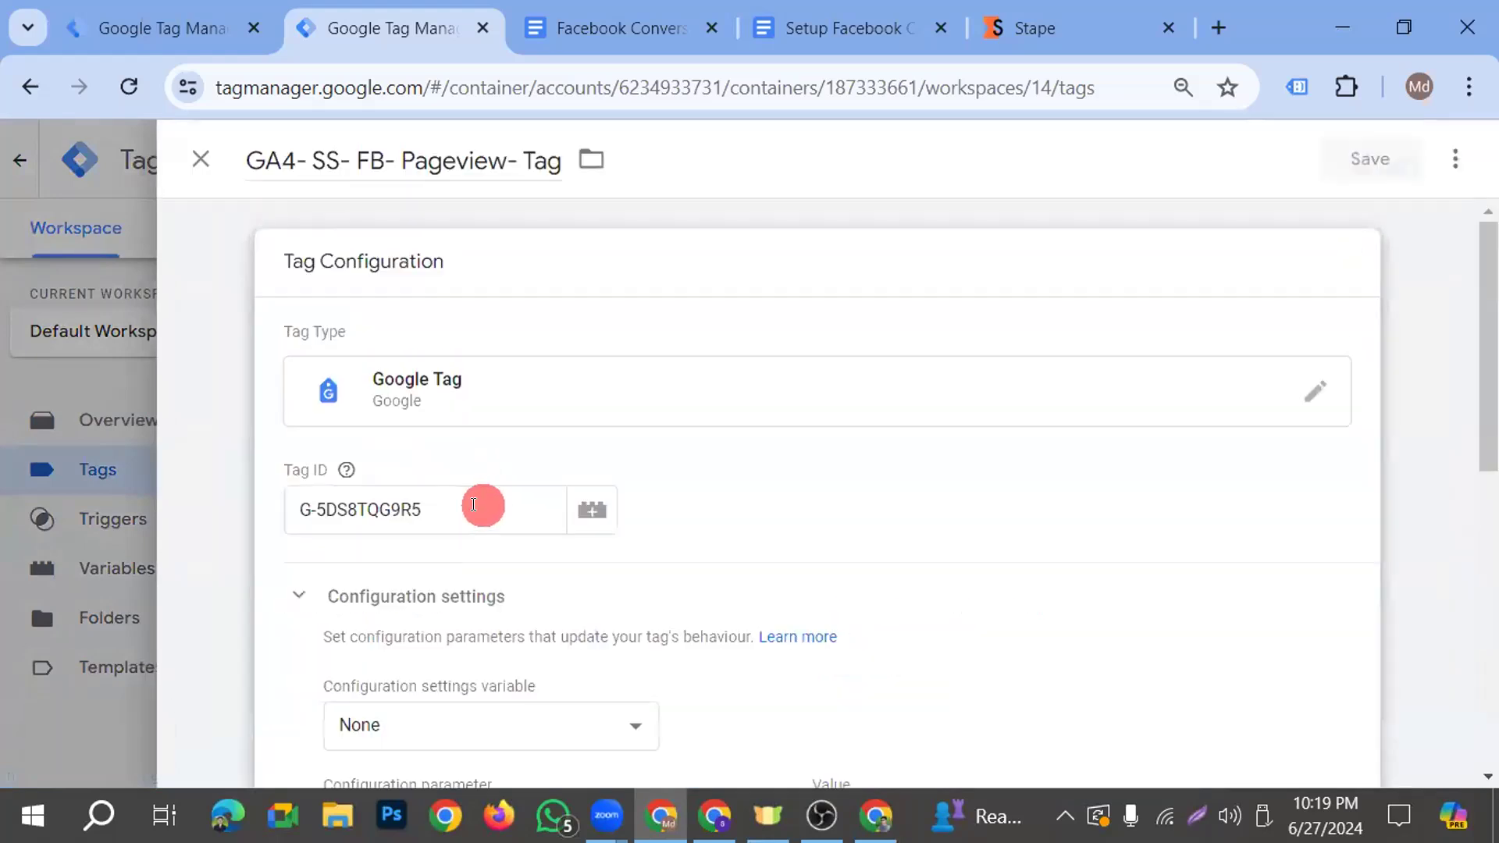
{"action": "left_click_drag", "start_coordinate": [472, 506], "coordinate": [227, 508]}
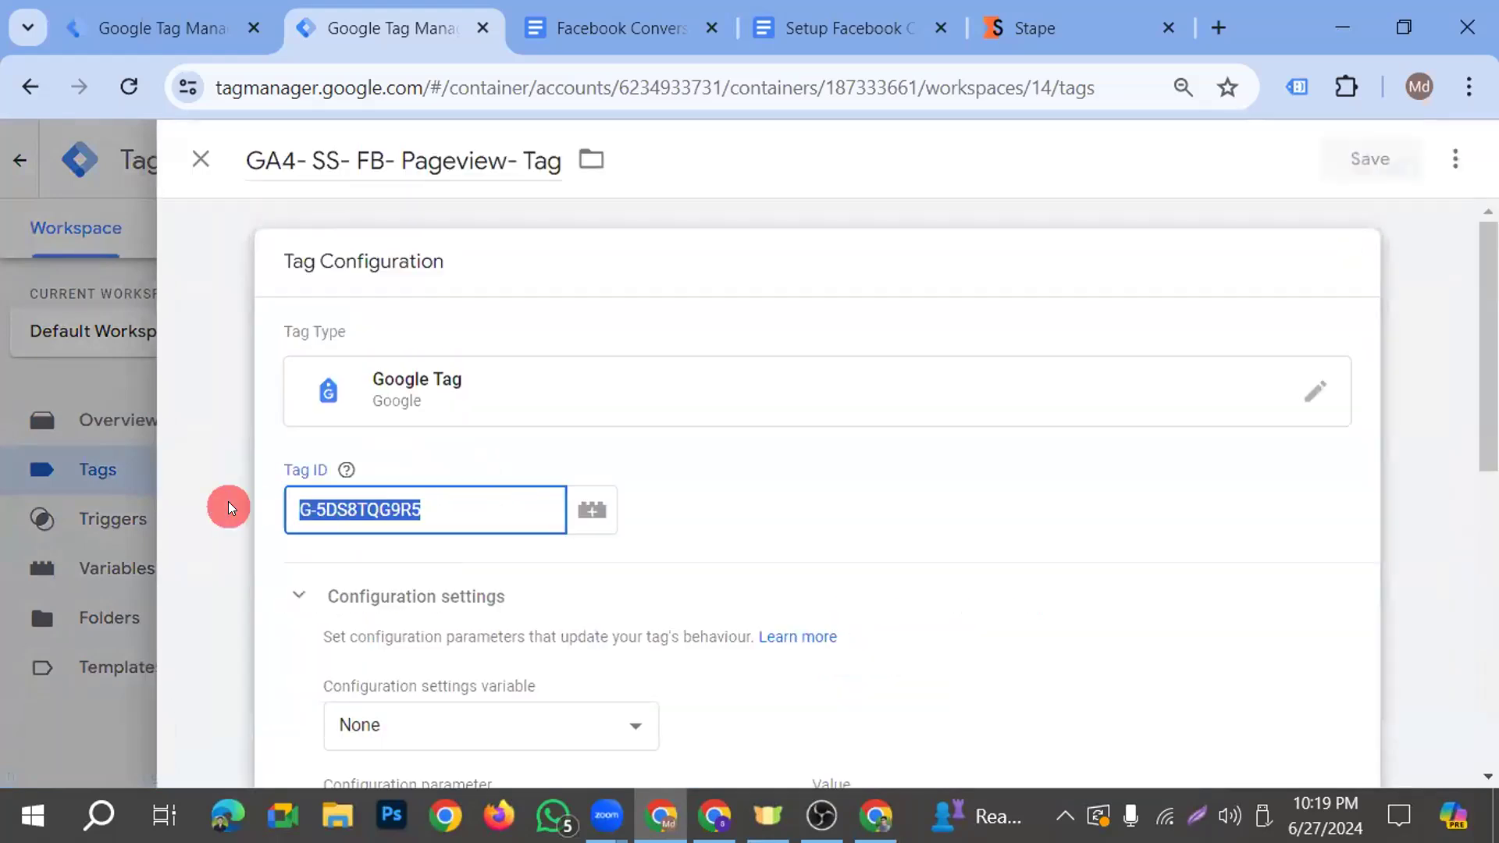
{"action": "left_click", "coordinate": [467, 462]}
{"action": "left_click", "coordinate": [521, 509]}
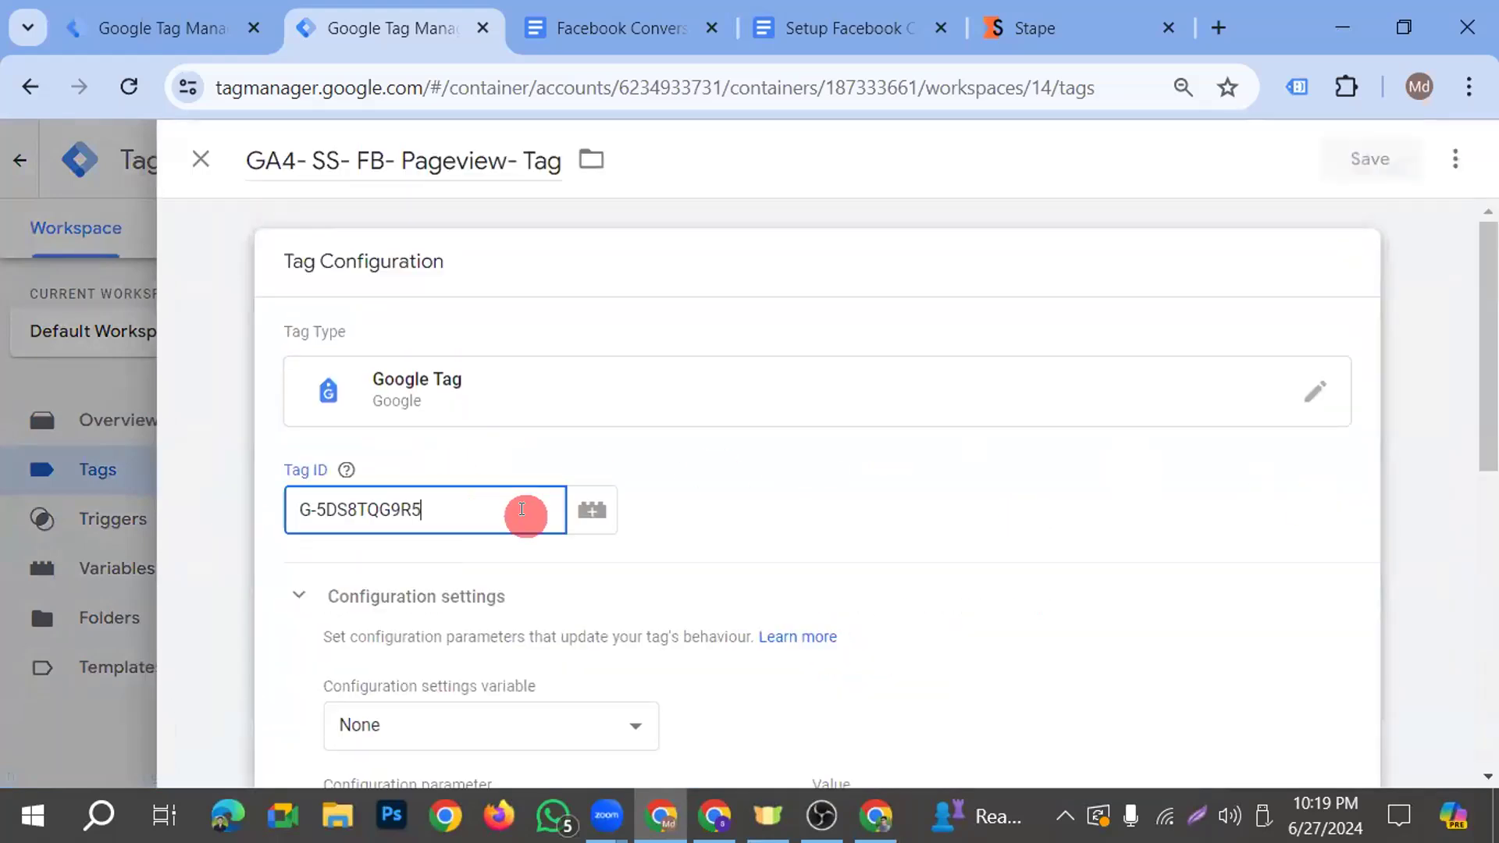
{"action": "key", "text": "BackSpace"}
{"action": "key", "text": "BackSpace"}
{"action": "key", "text": "BackSpace"}
{"action": "key", "text": "BackSpace"}
{"action": "key", "text": "BackSpace"}
{"action": "key", "text": "BackSpace"}
{"action": "key", "text": "BackSpace"}
{"action": "key", "text": "BackSpace"}
{"action": "key", "text": "BackSpace"}
{"action": "key", "text": "BackSpace"}
{"action": "key", "text": "BackSpace"}
{"action": "key", "text": "BackSpace"}
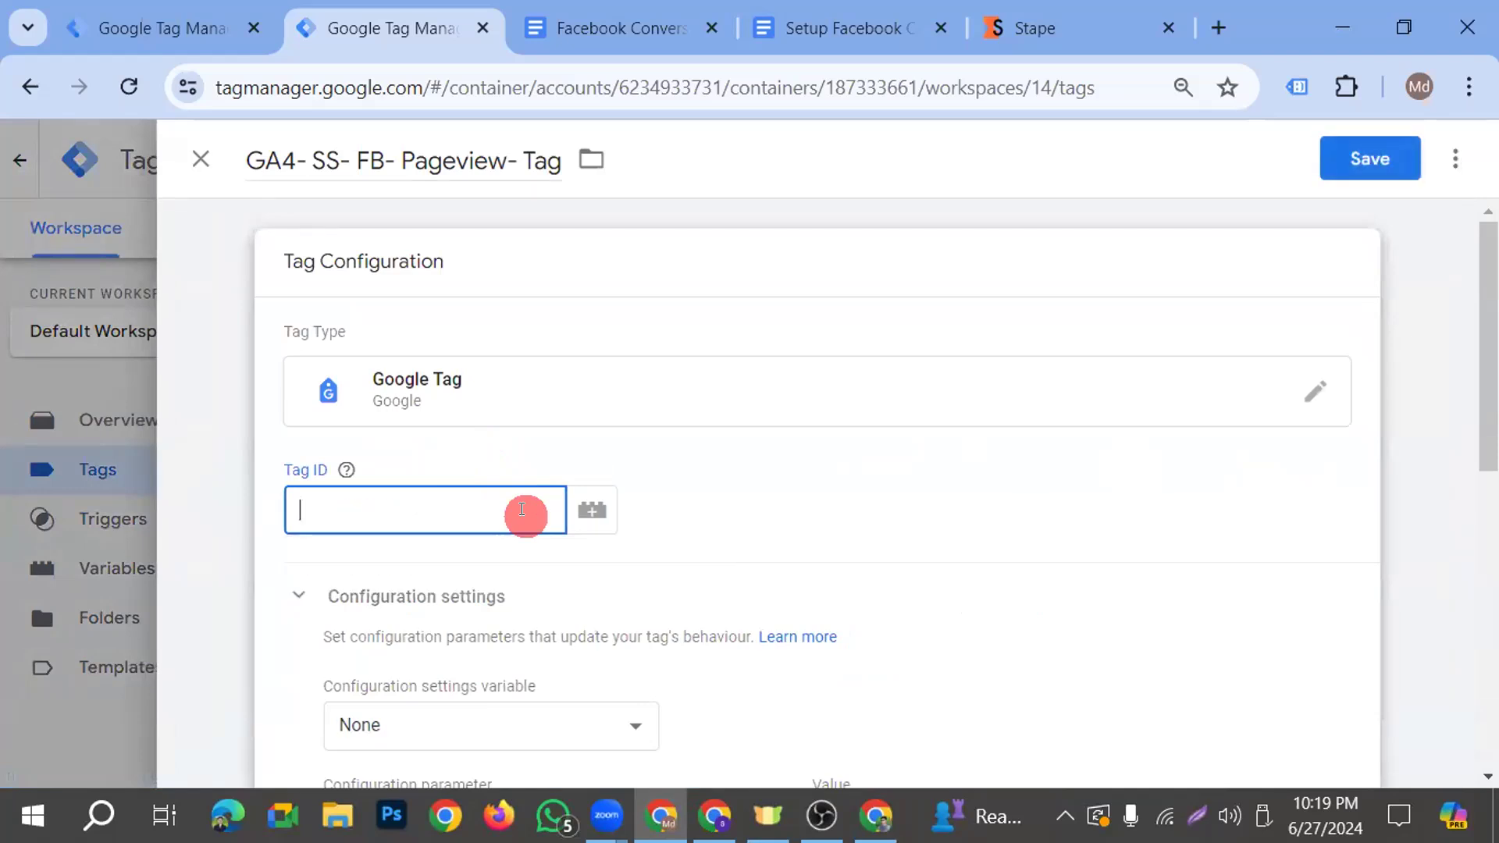
{"action": "type", "text": "{{"}
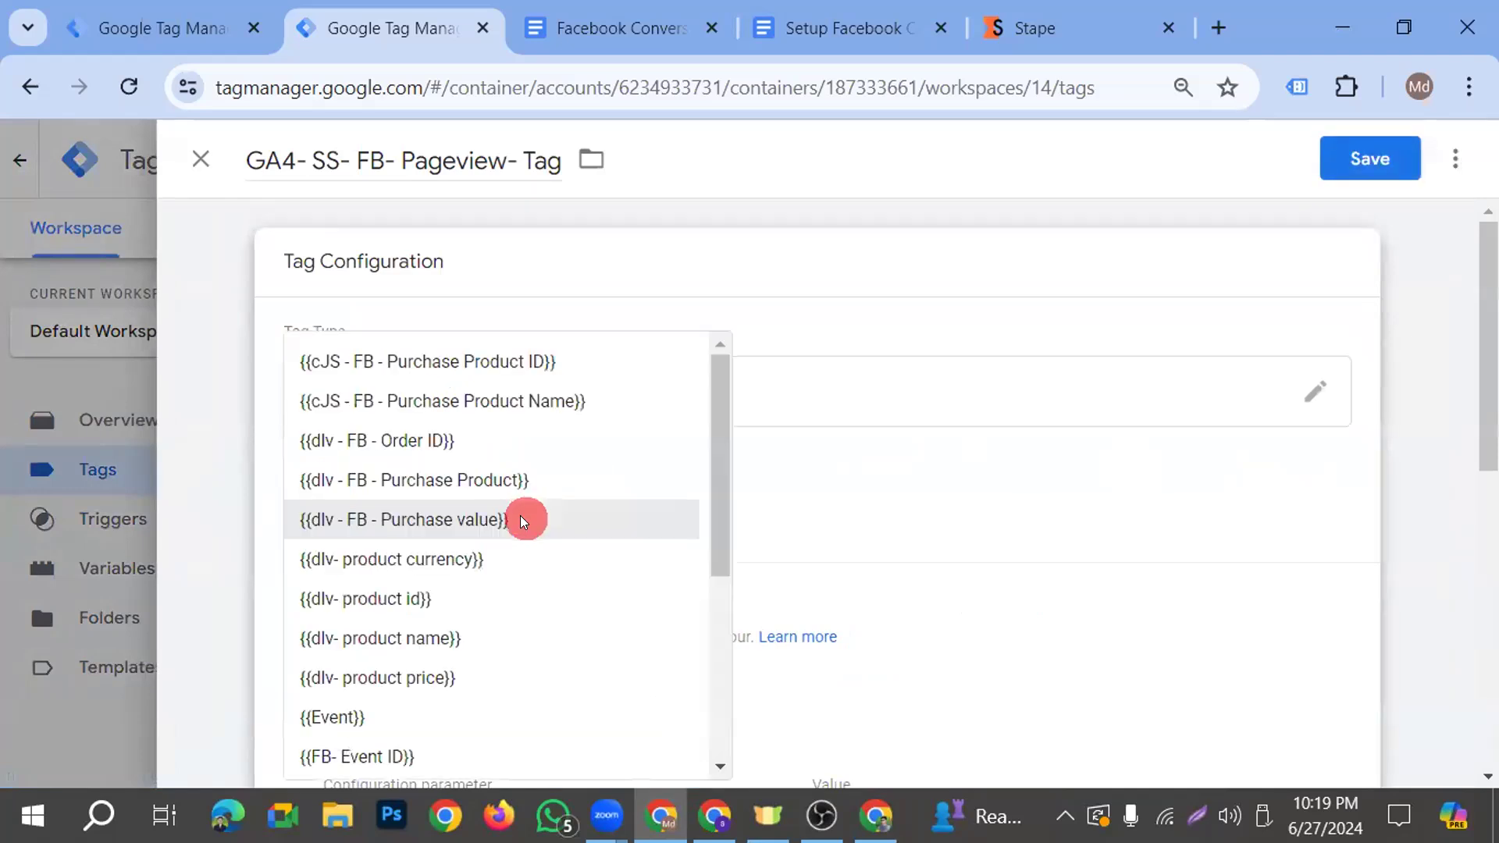
{"action": "scroll", "coordinate": [568, 567], "scroll_direction": "down", "scroll_amount": 3}
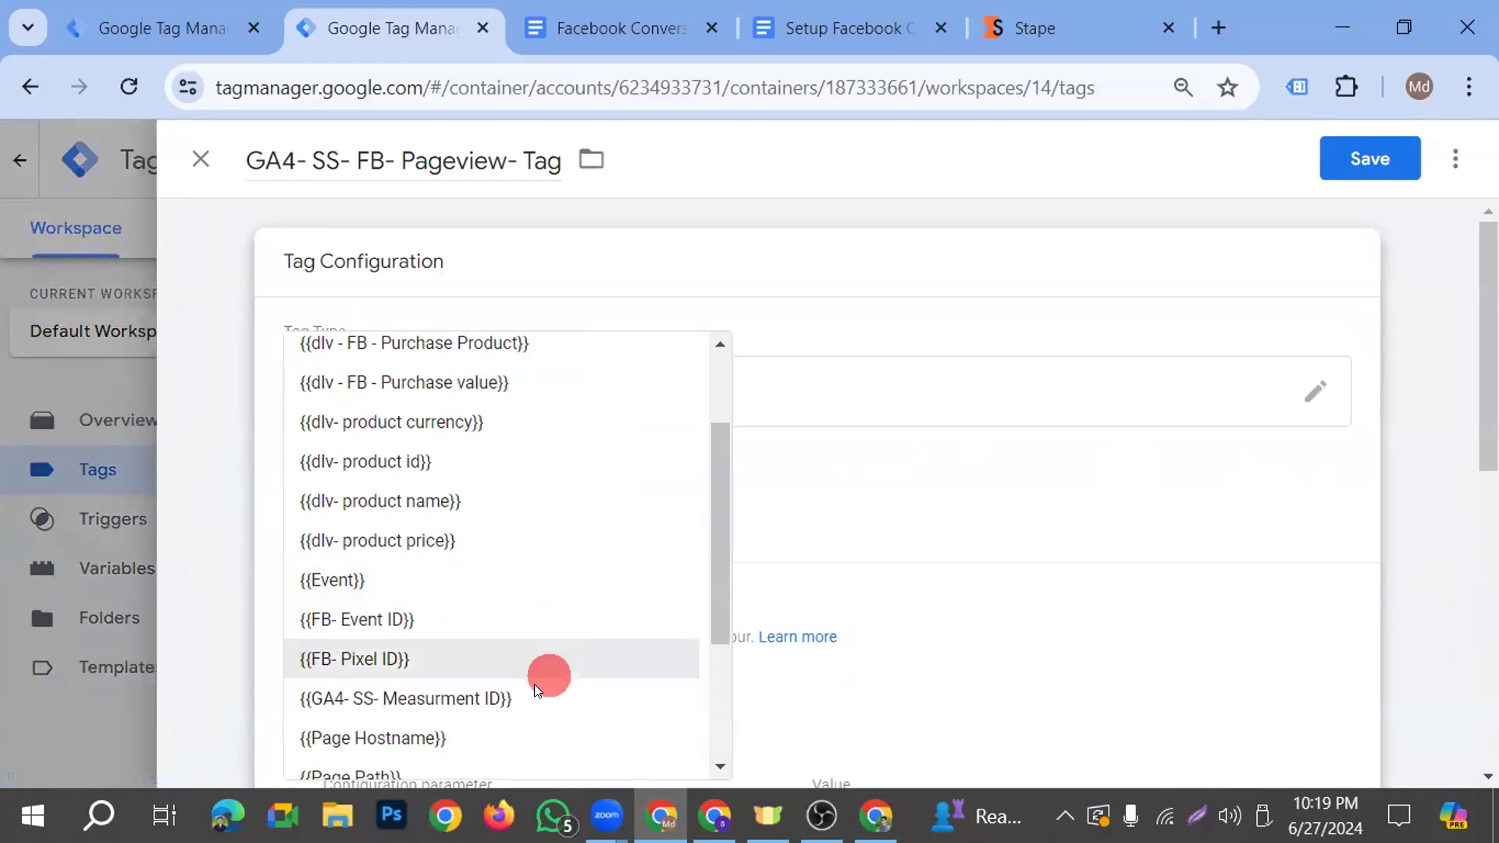
{"action": "left_click", "coordinate": [531, 698]}
{"action": "left_click", "coordinate": [1372, 161]}
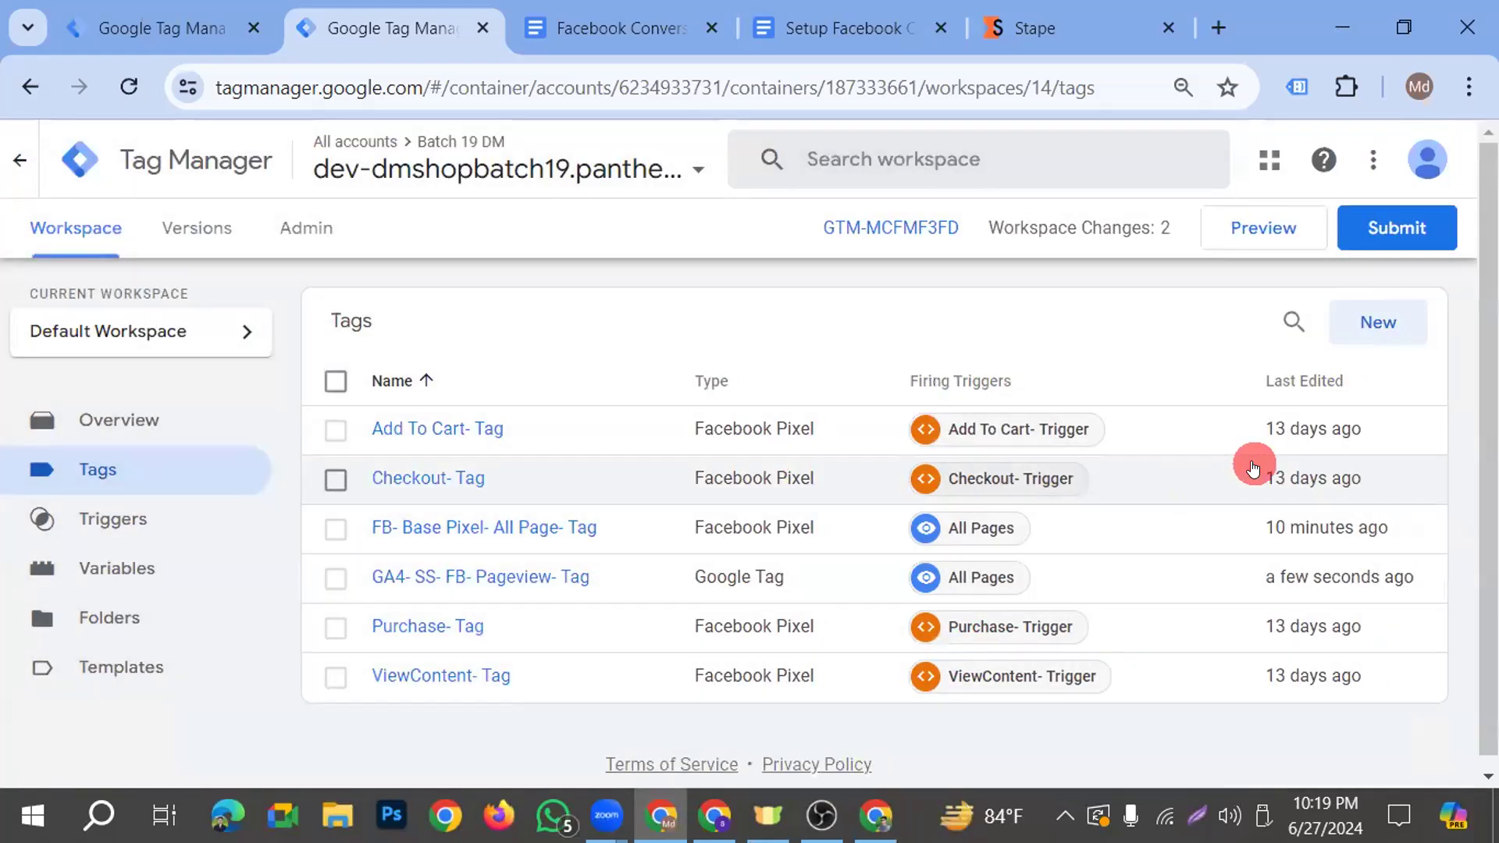
Start a new tag in the web container and name it "GA4- SS- FB- ViewContent- Tag"
{"action": "left_click", "coordinate": [1375, 323]}
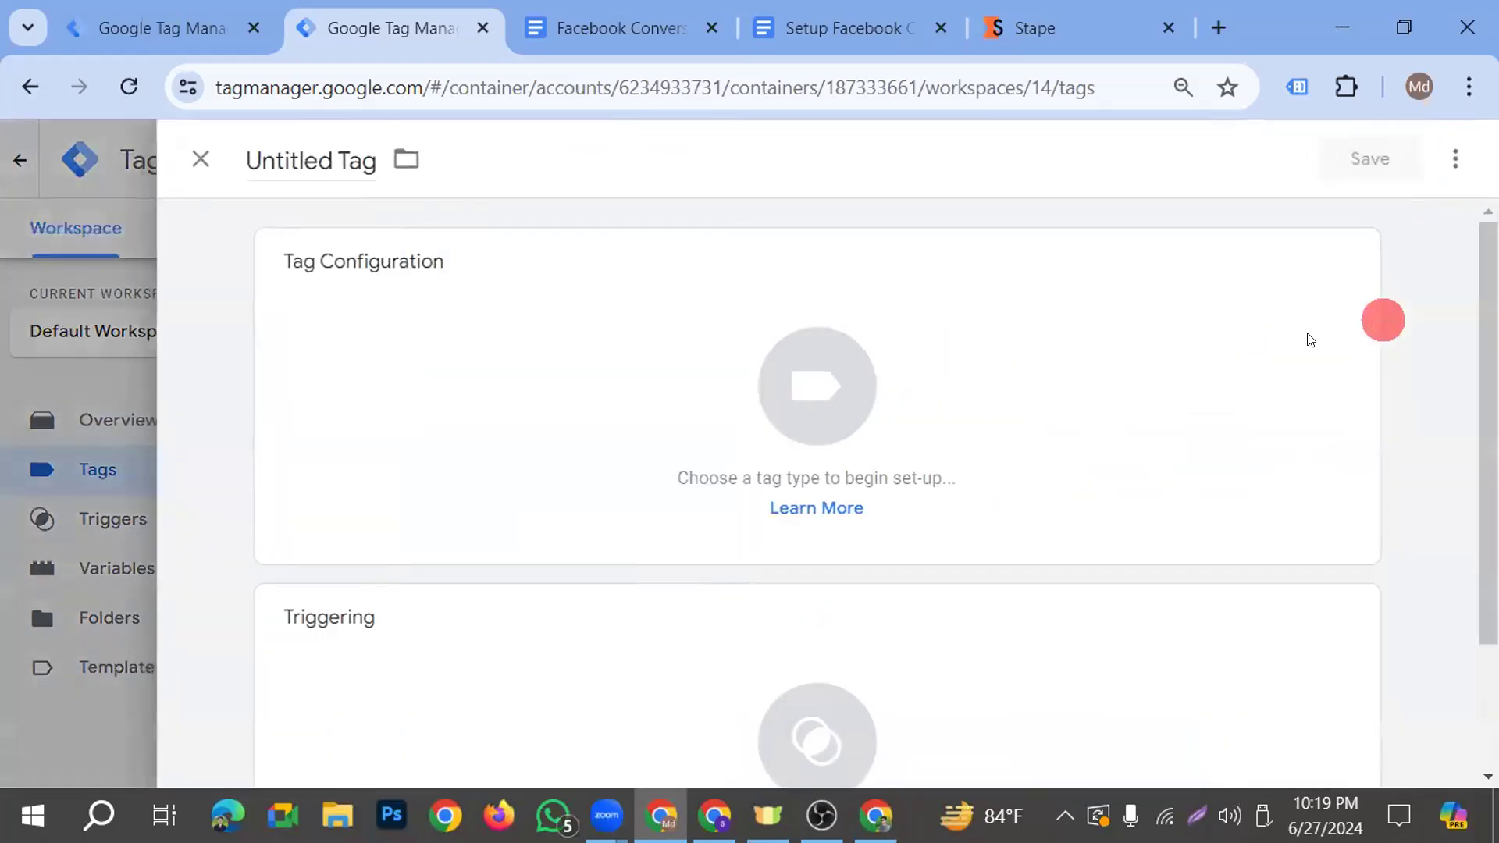
{"action": "left_click_drag", "start_coordinate": [337, 154], "coordinate": [214, 157]}
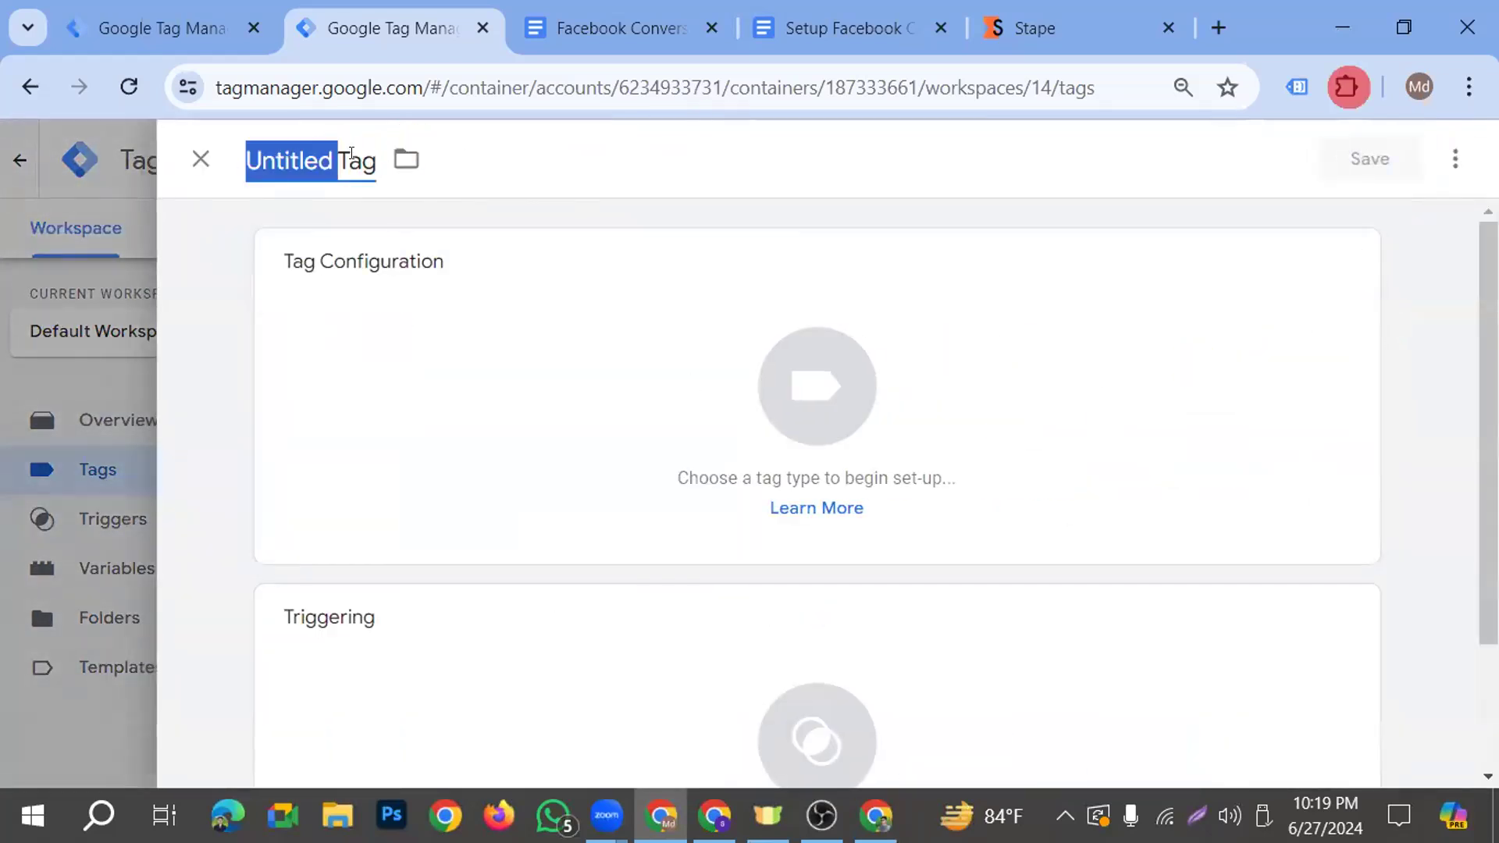
{"action": "type", "text": "GA4"}
{"action": "key", "text": "BackSpace"}
{"action": "type", "text": "- SS-"}
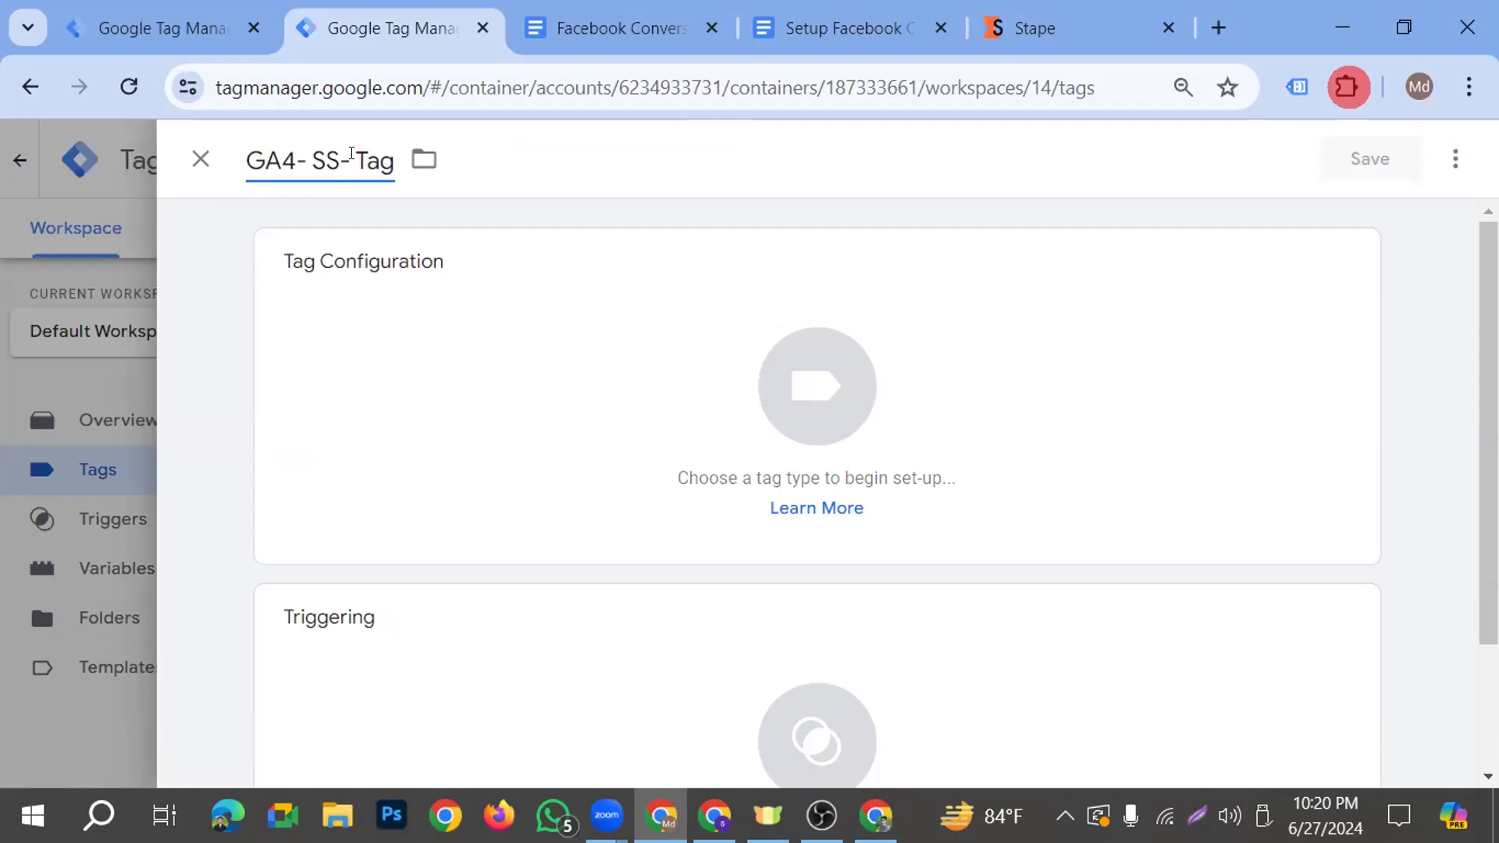
{"action": "type", "text": "FB- "}
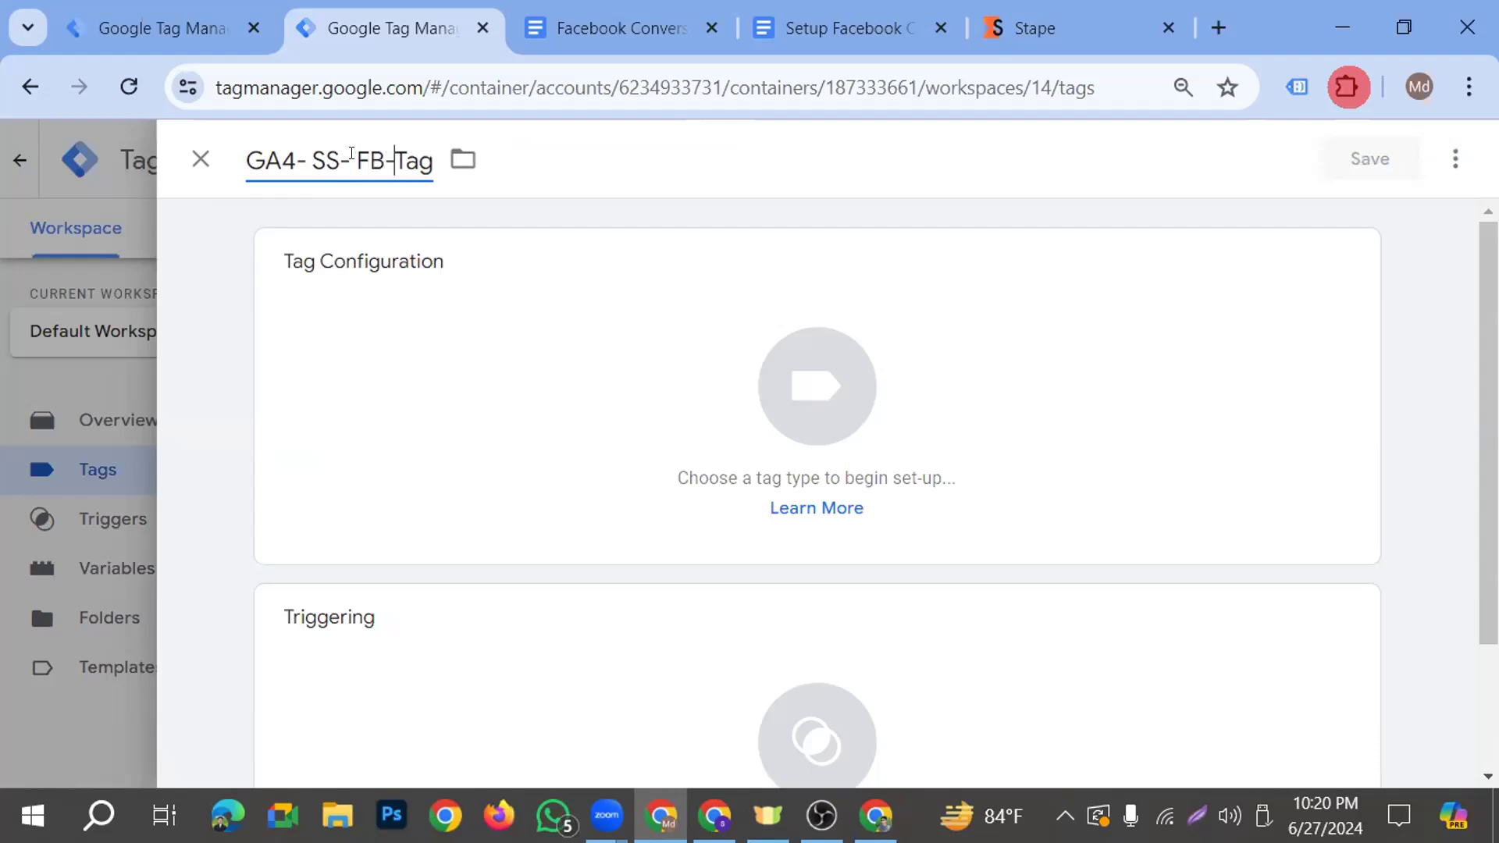
{"action": "type", "text": "Vie"}
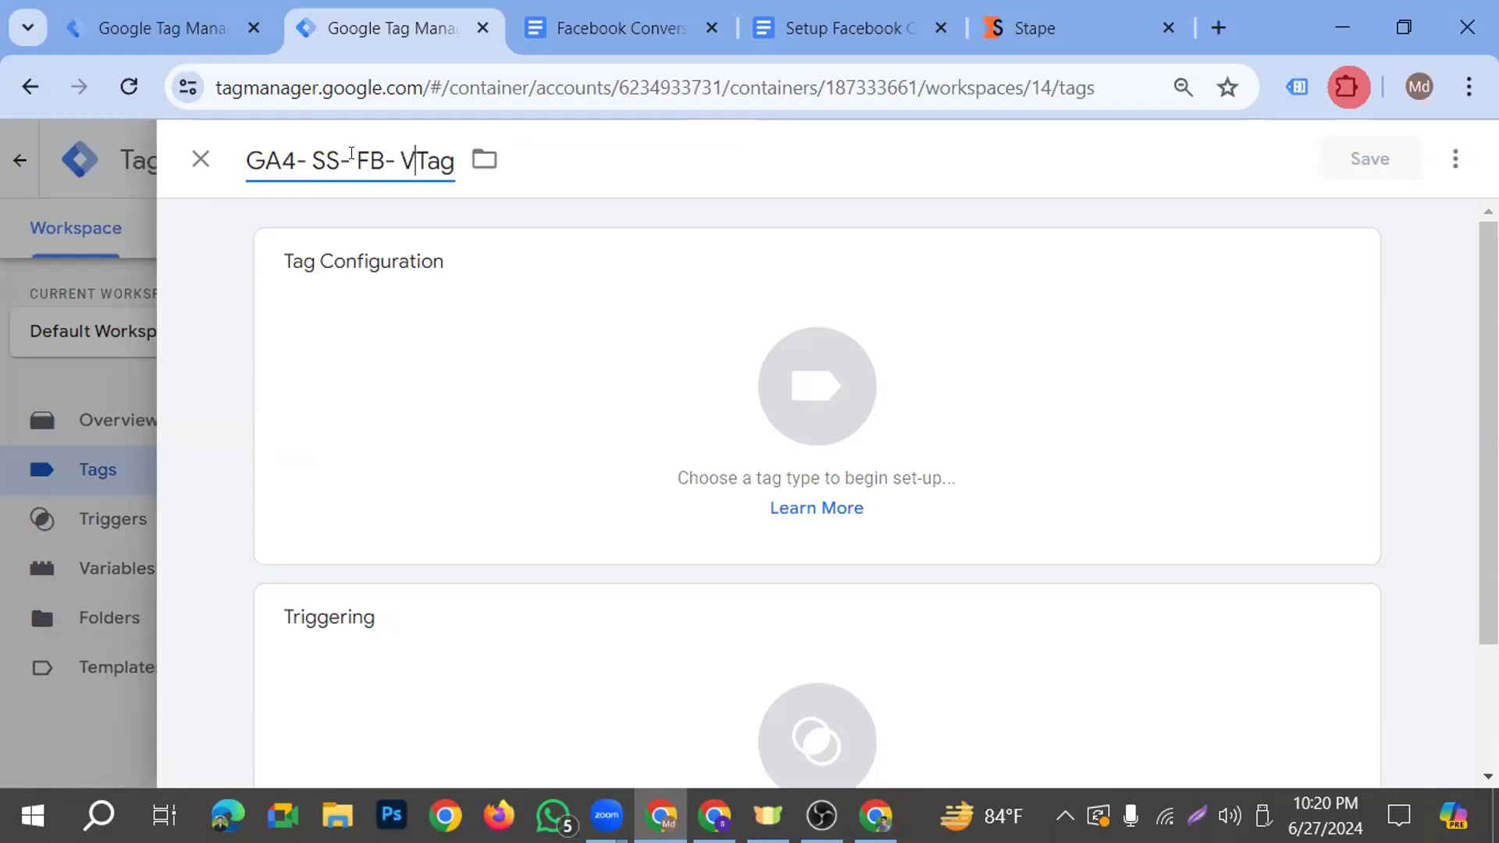
{"action": "key", "text": "BackSpace"}
{"action": "type", "text": "ew"}
{"action": "type", "text": "Content"}
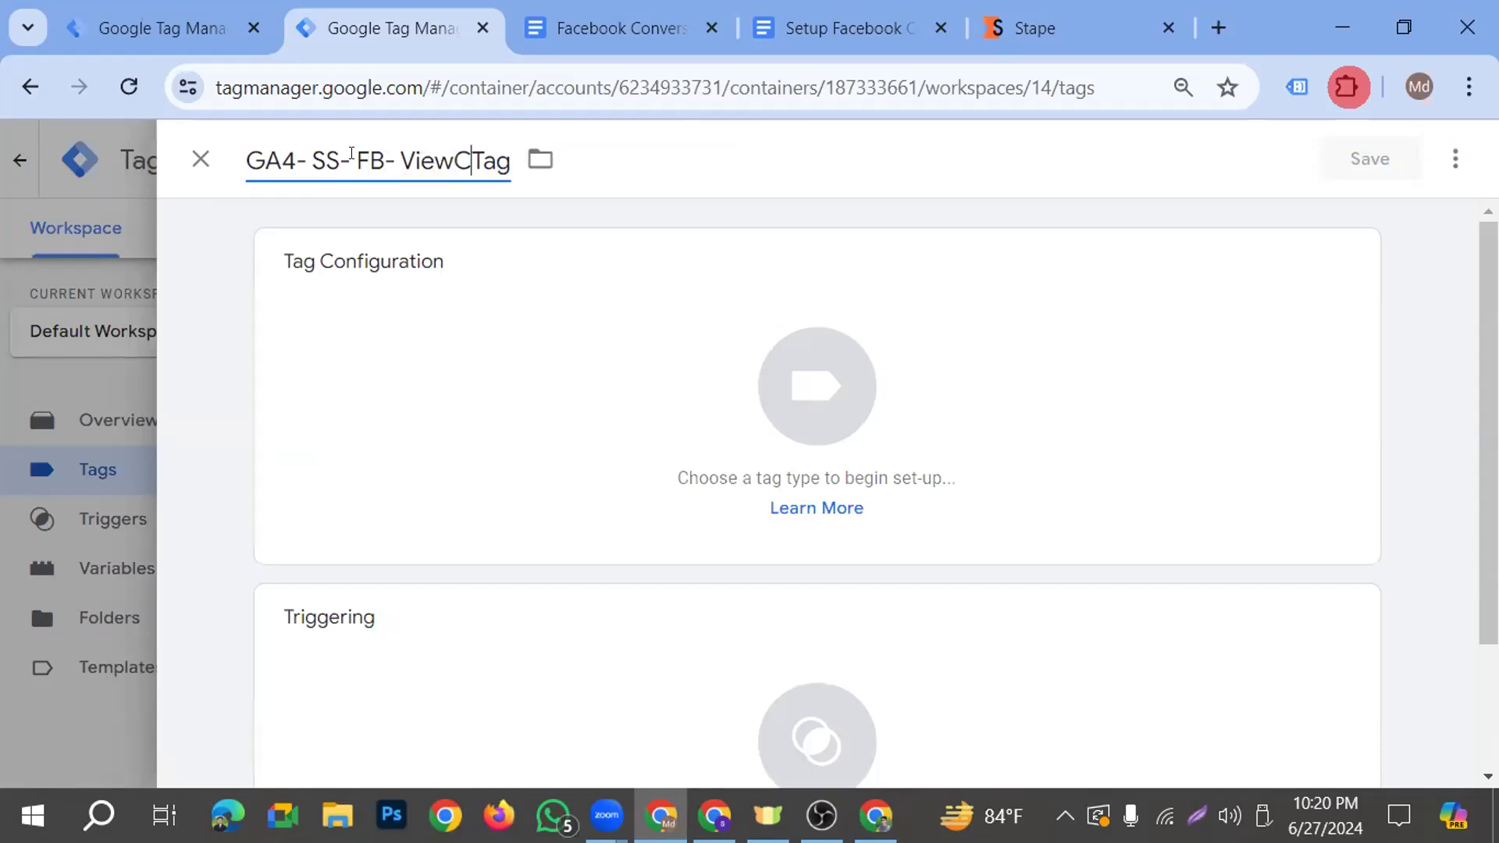
{"action": "type", "text": "-"}
Set the tag type to Google Tag and use {{GA4- SS- Measurment ID}} as its Tag ID
{"action": "left_click", "coordinate": [827, 344]}
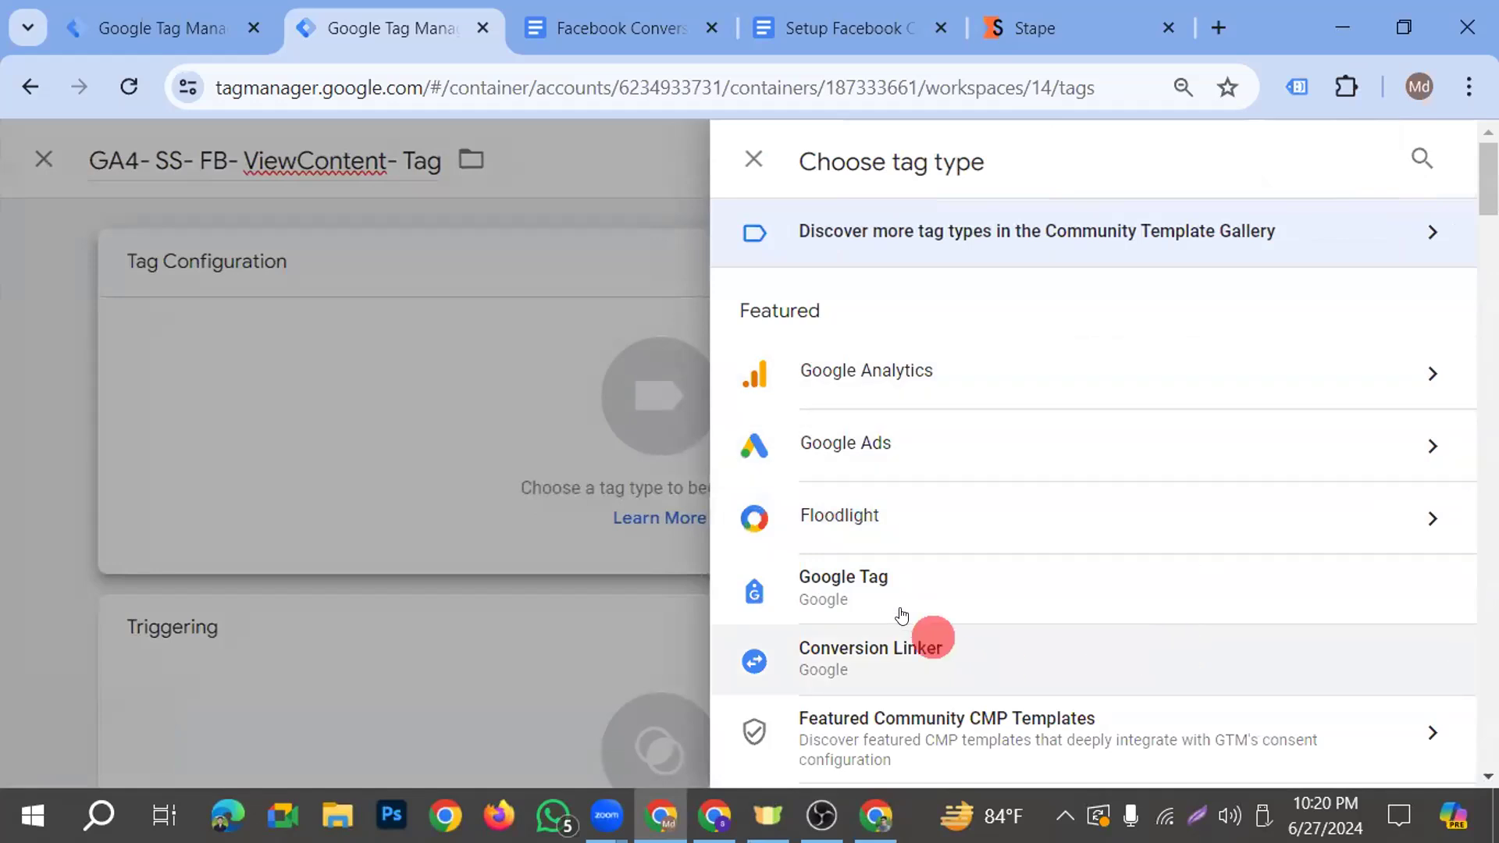
{"action": "left_click", "coordinate": [1081, 578]}
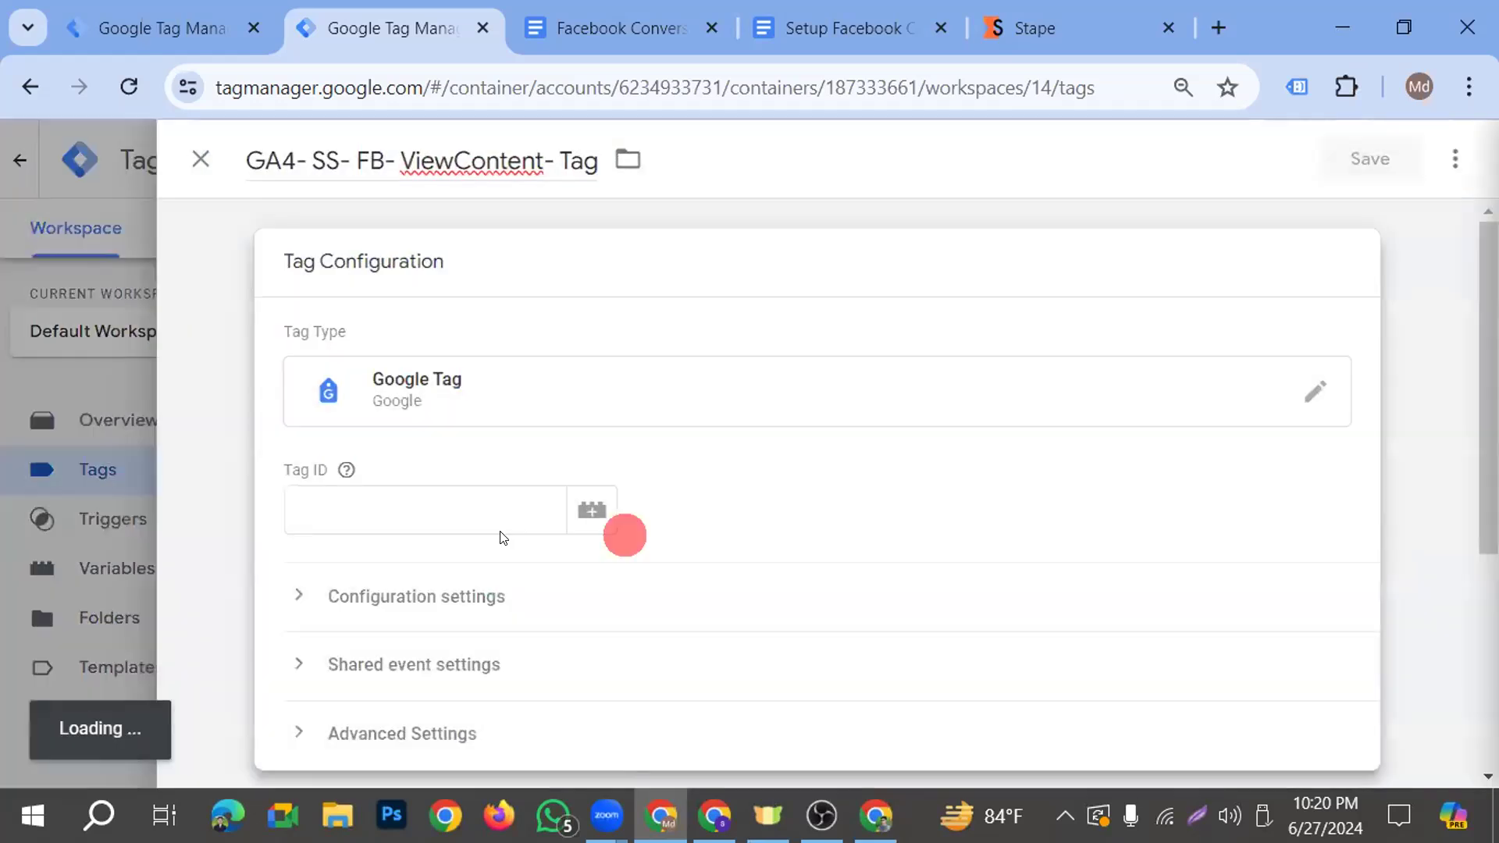
{"action": "left_click", "coordinate": [313, 509]}
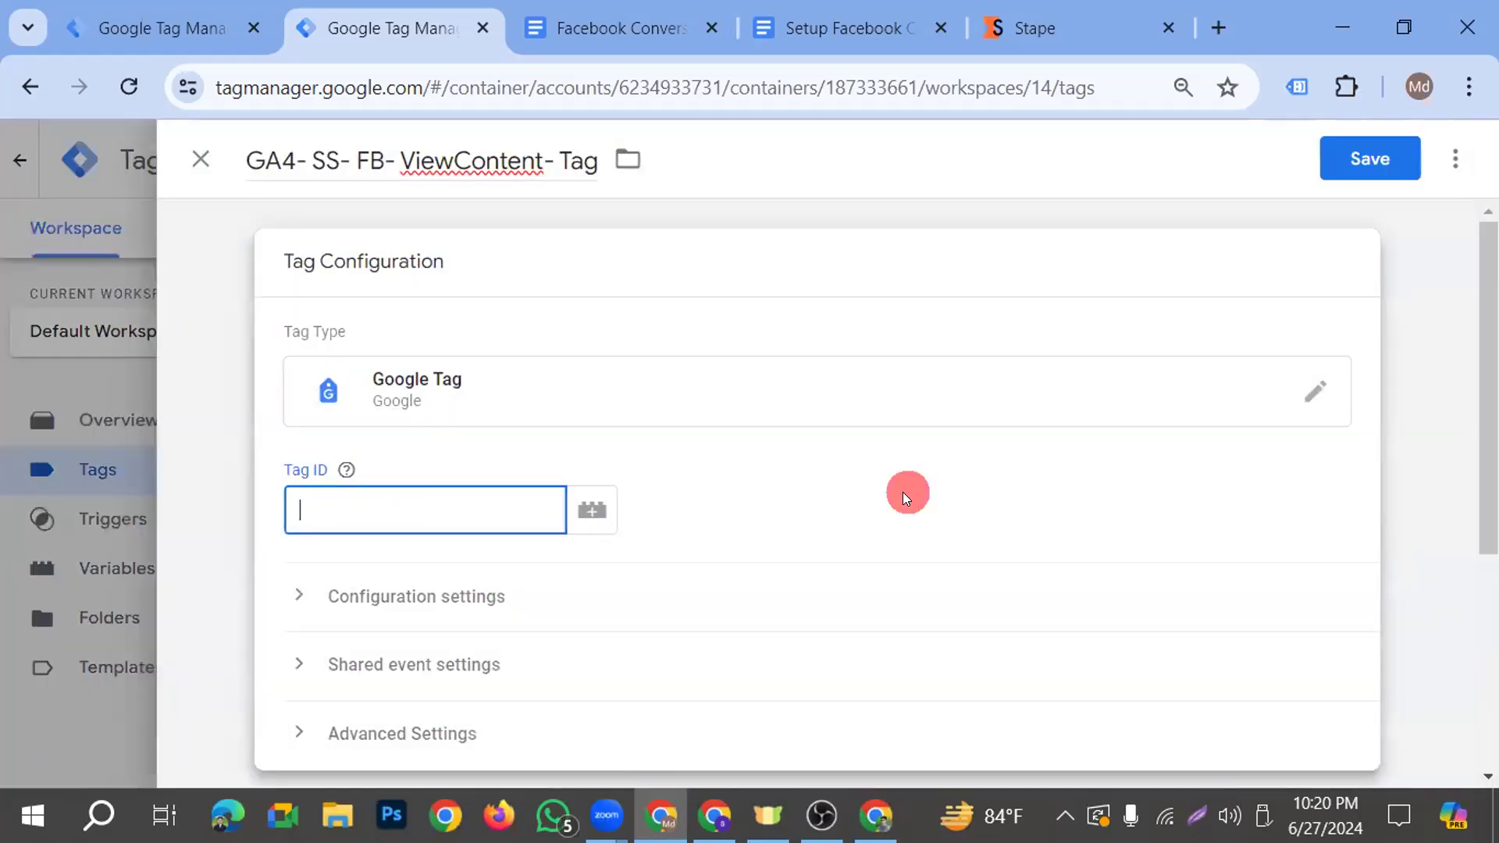
{"action": "type", "text": "{{"}
{"action": "scroll", "coordinate": [318, 694], "scroll_direction": "down", "scroll_amount": 3}
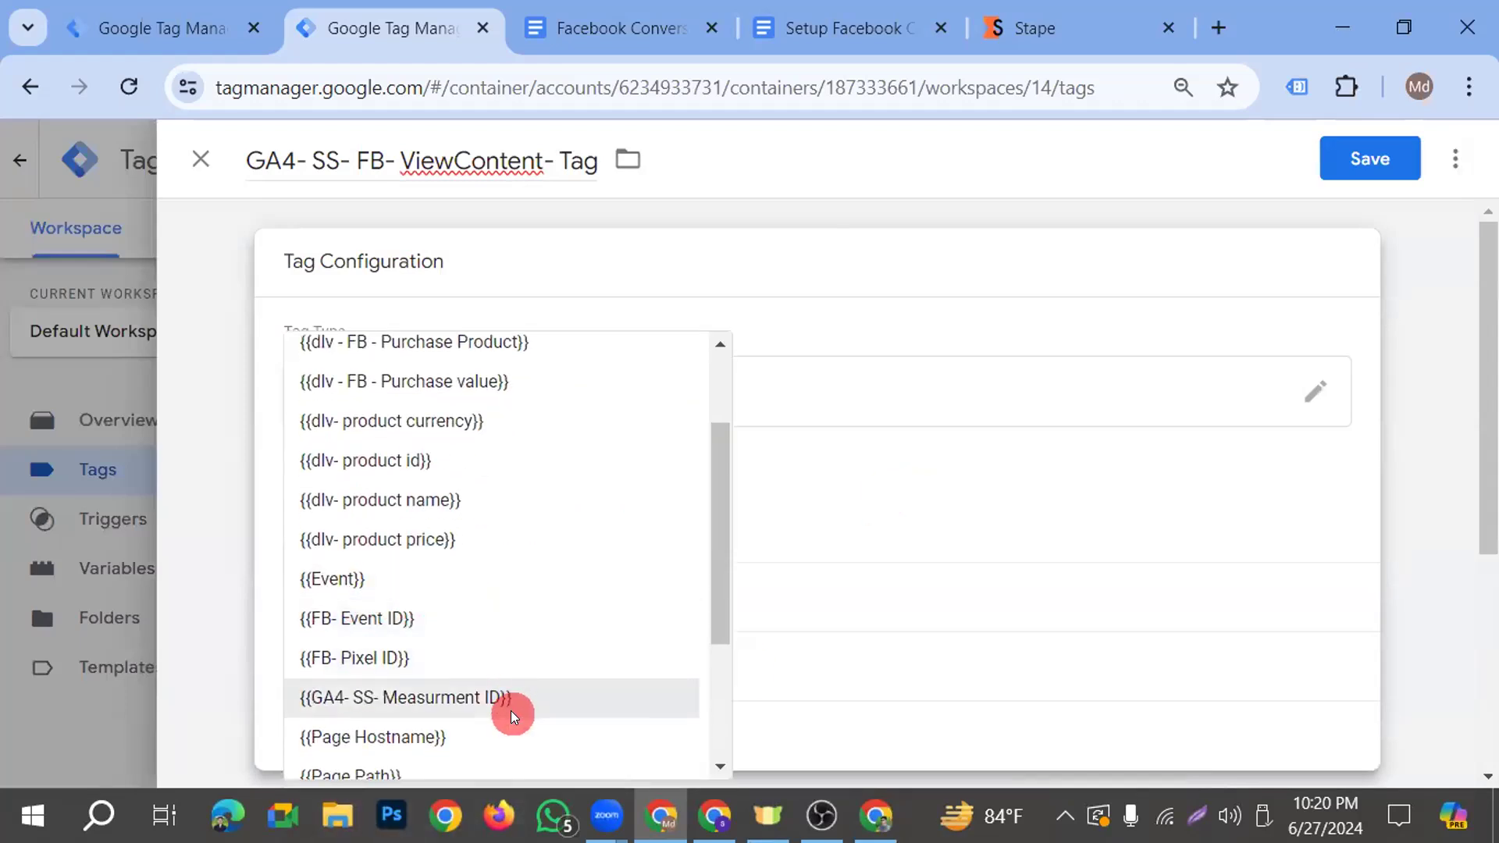
{"action": "left_click", "coordinate": [508, 703]}
Assign ViewContent- Trigger as the firing trigger of the tag
{"action": "scroll", "coordinate": [594, 441], "scroll_direction": "down", "scroll_amount": 2}
{"action": "scroll", "coordinate": [593, 441], "scroll_direction": "down", "scroll_amount": 3}
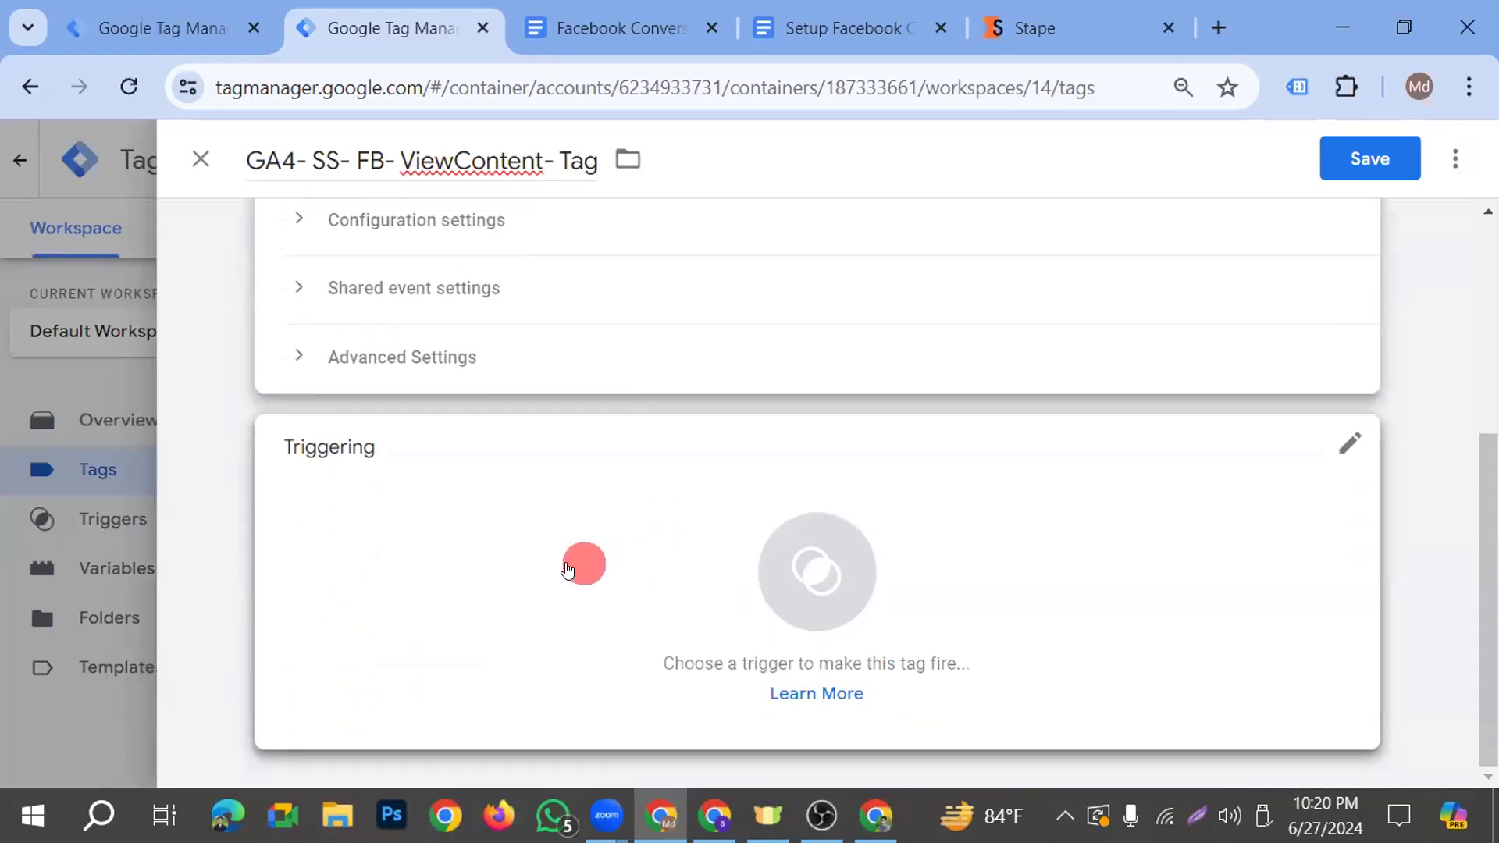
{"action": "left_click", "coordinate": [925, 561]}
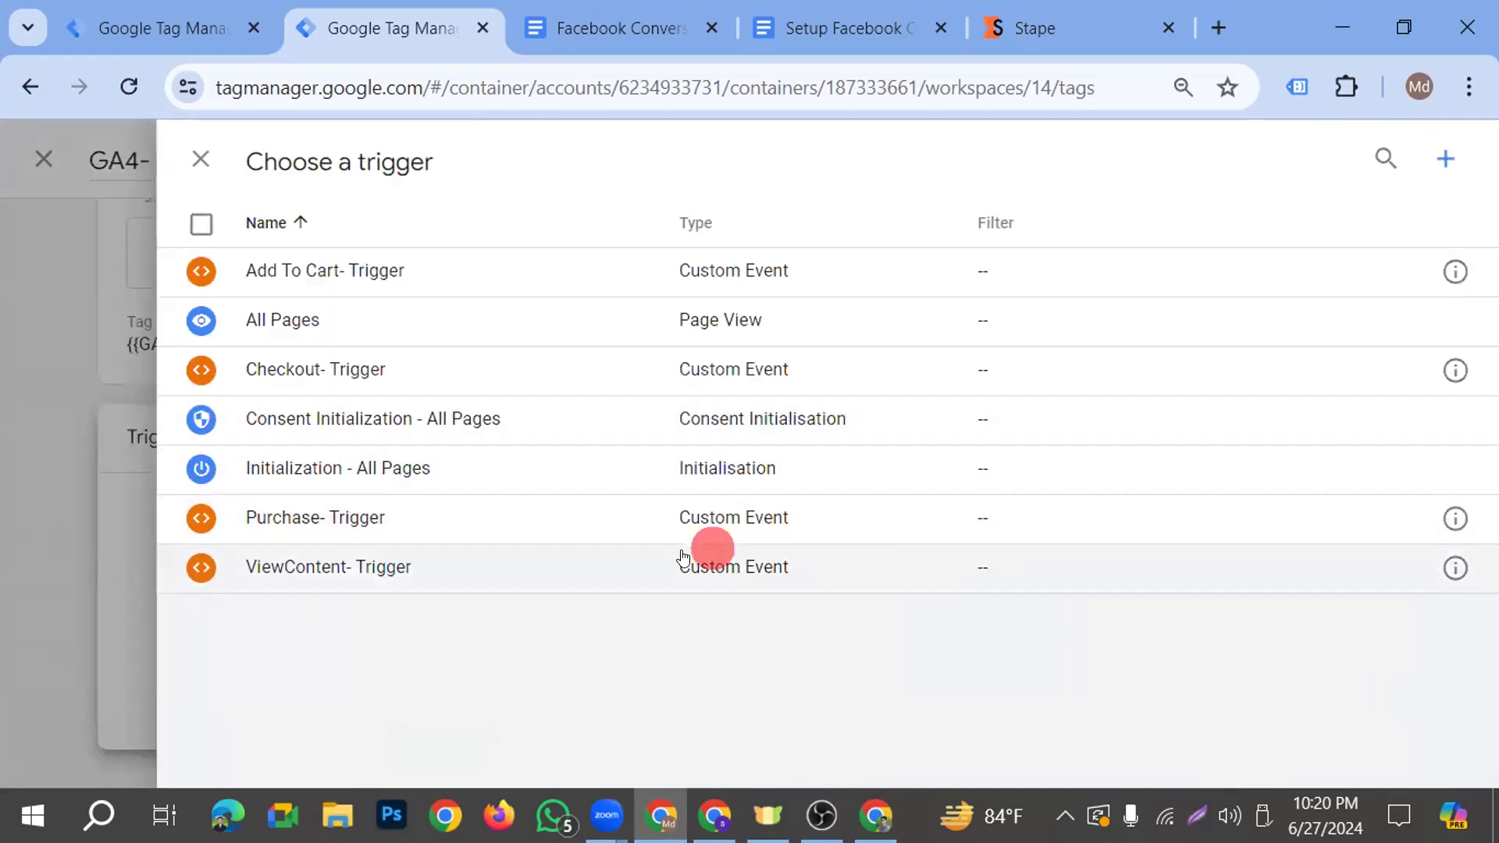
{"action": "left_click", "coordinate": [390, 569]}
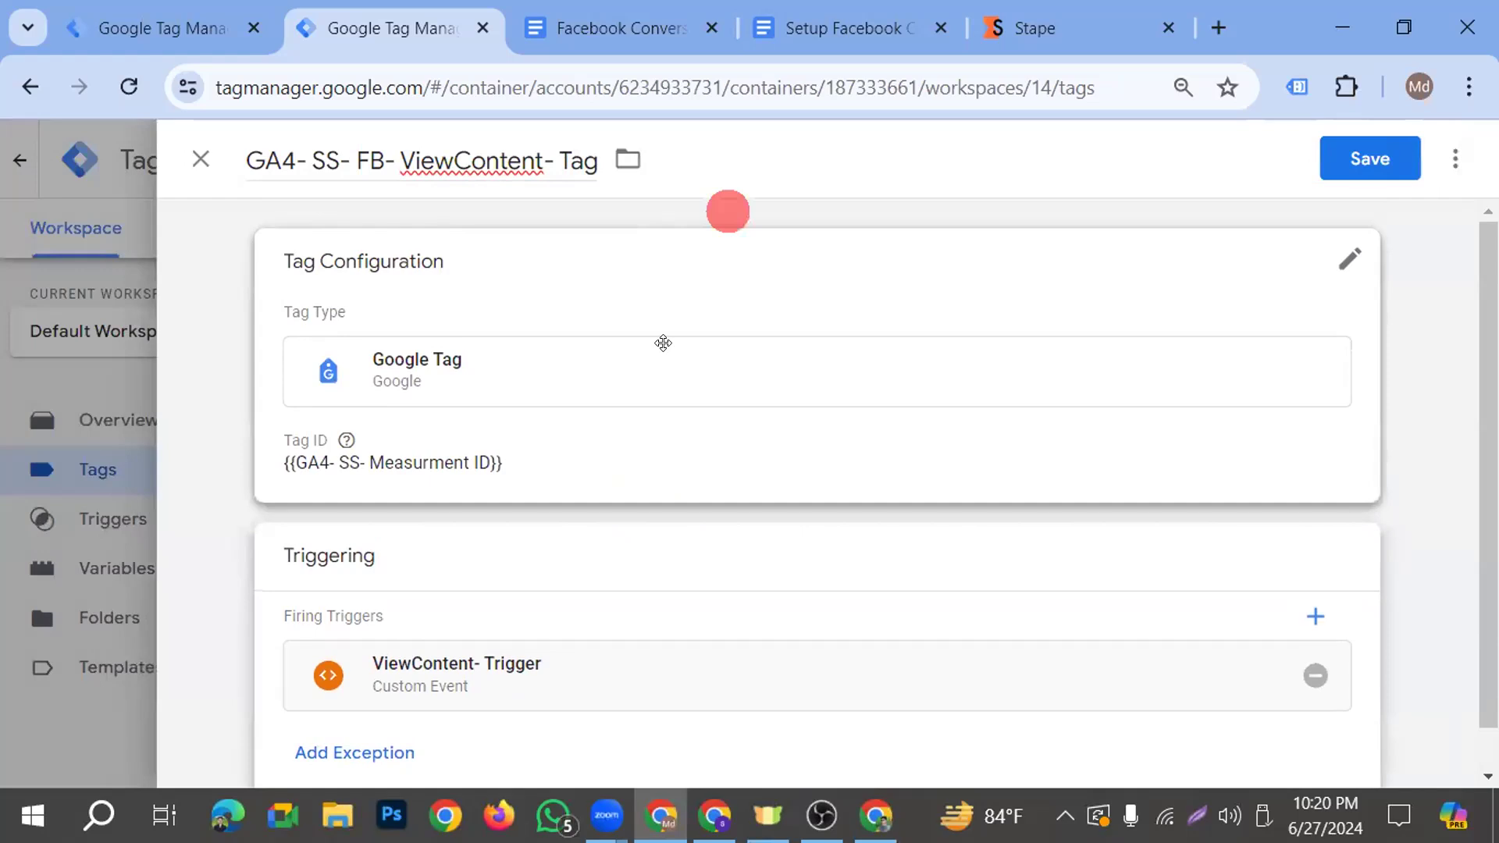
Switch to the Setup Facebook CAPI & GA4 Server-side Tracking document and examine the view_item event parameters
{"action": "left_click", "coordinate": [592, 29]}
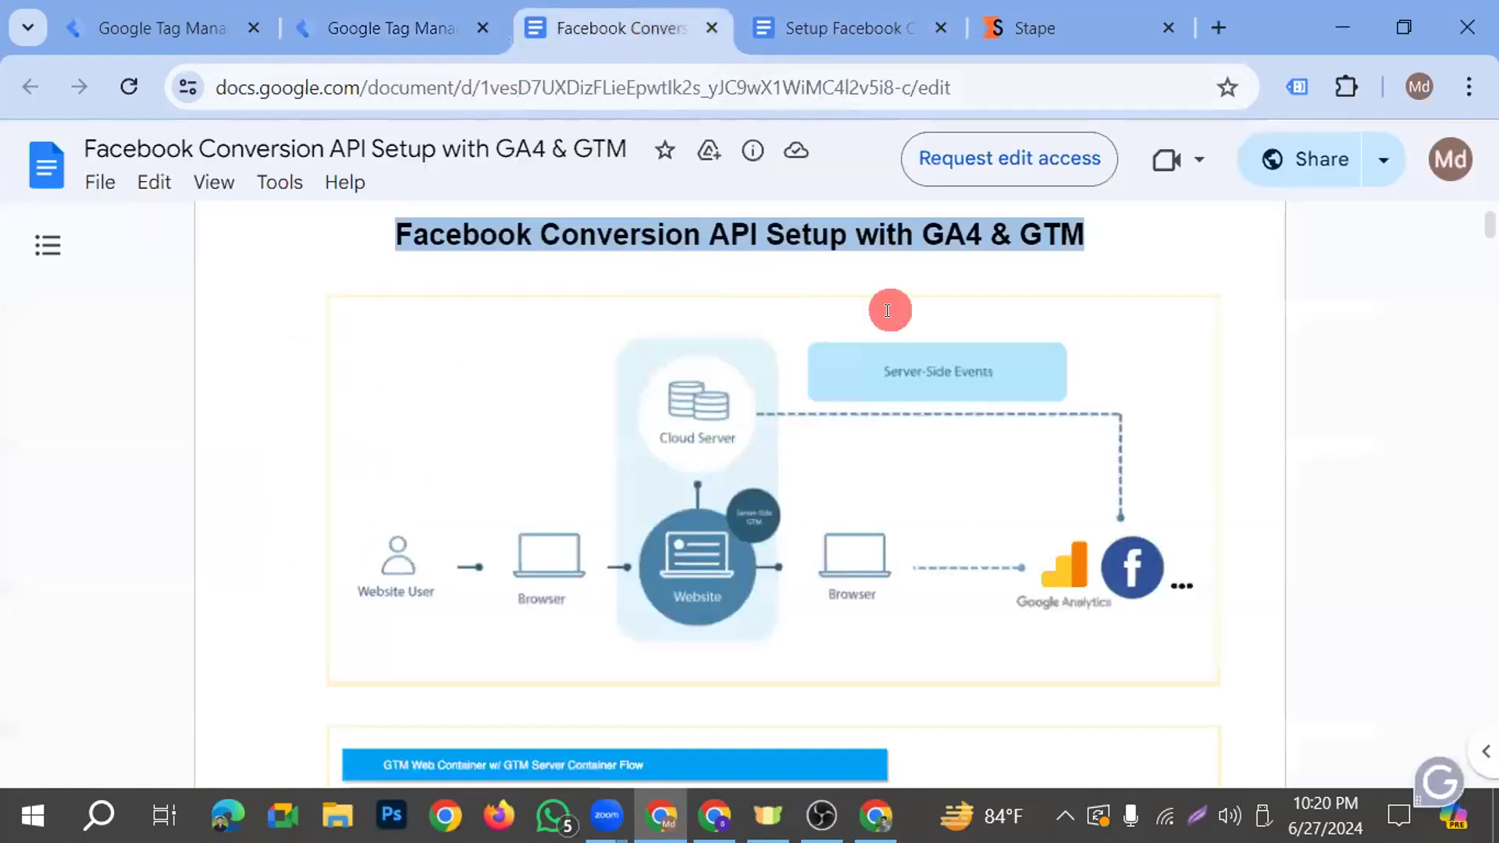
{"action": "left_click", "coordinate": [830, 28]}
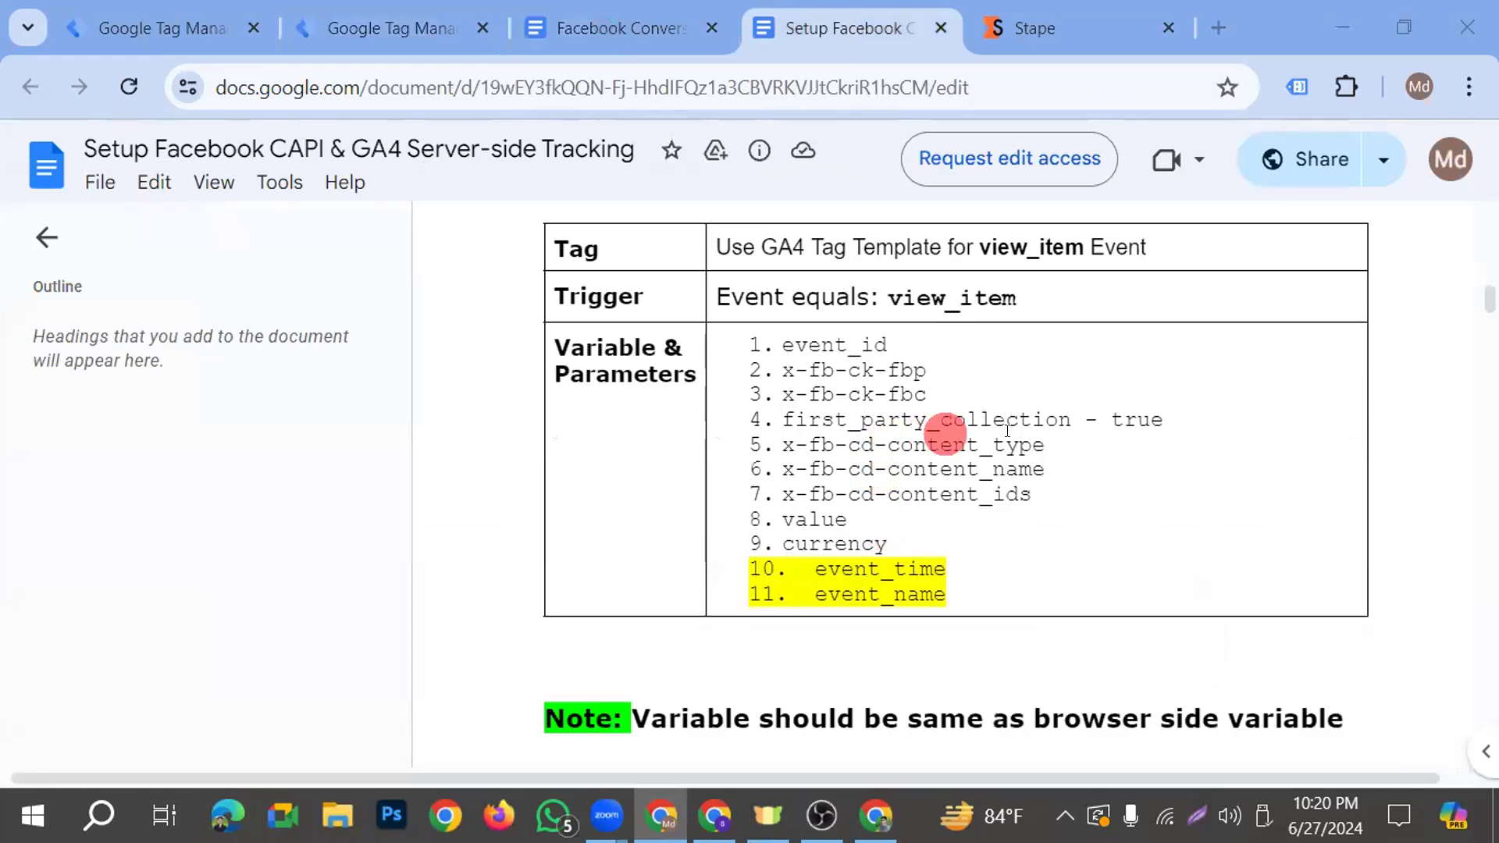
{"action": "left_click_drag", "start_coordinate": [1038, 449], "coordinate": [904, 545]}
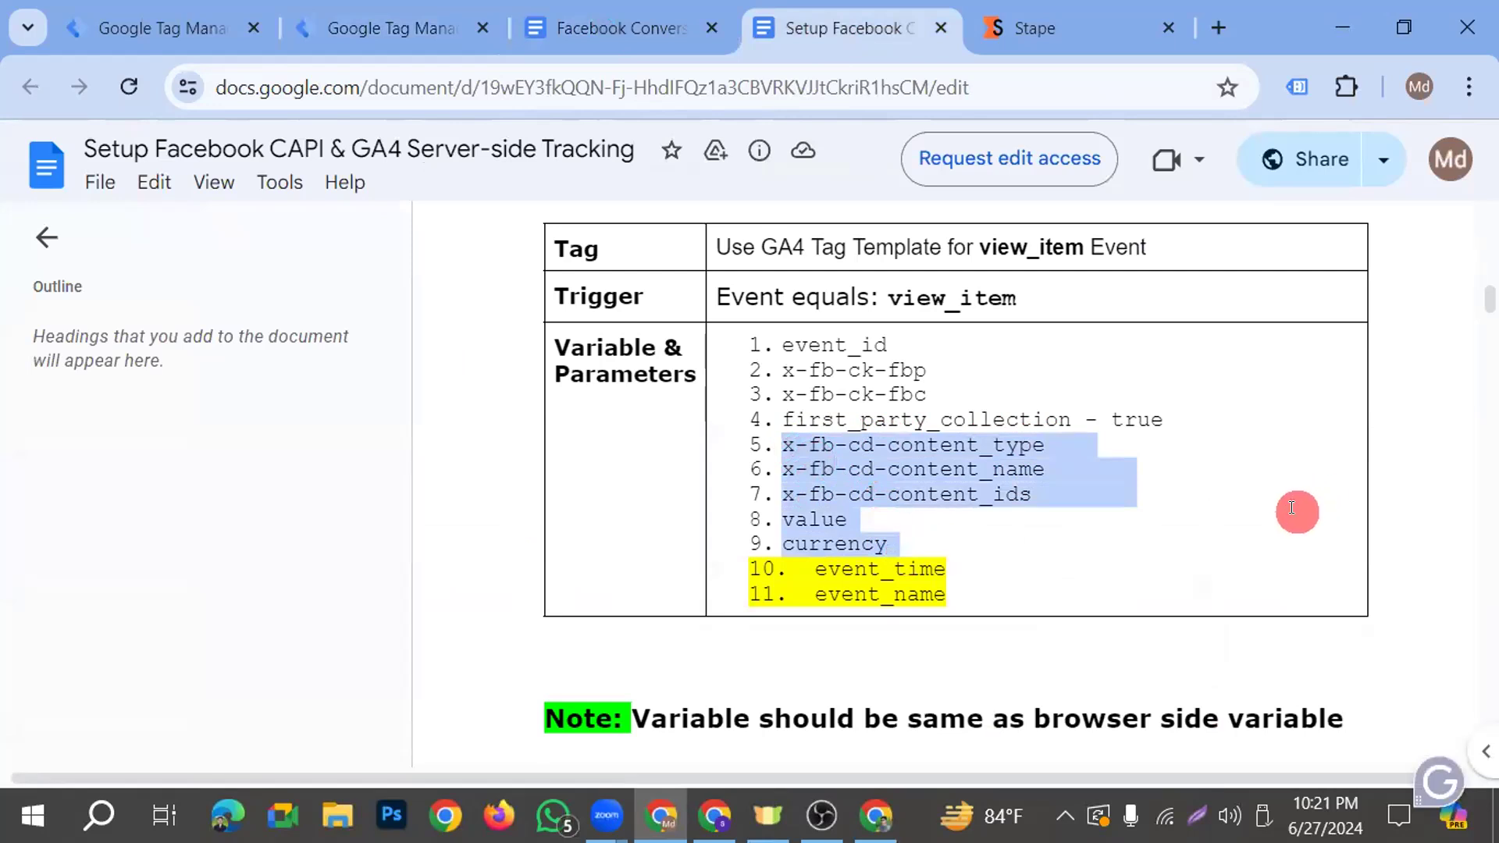
{"action": "left_click", "coordinate": [1067, 541]}
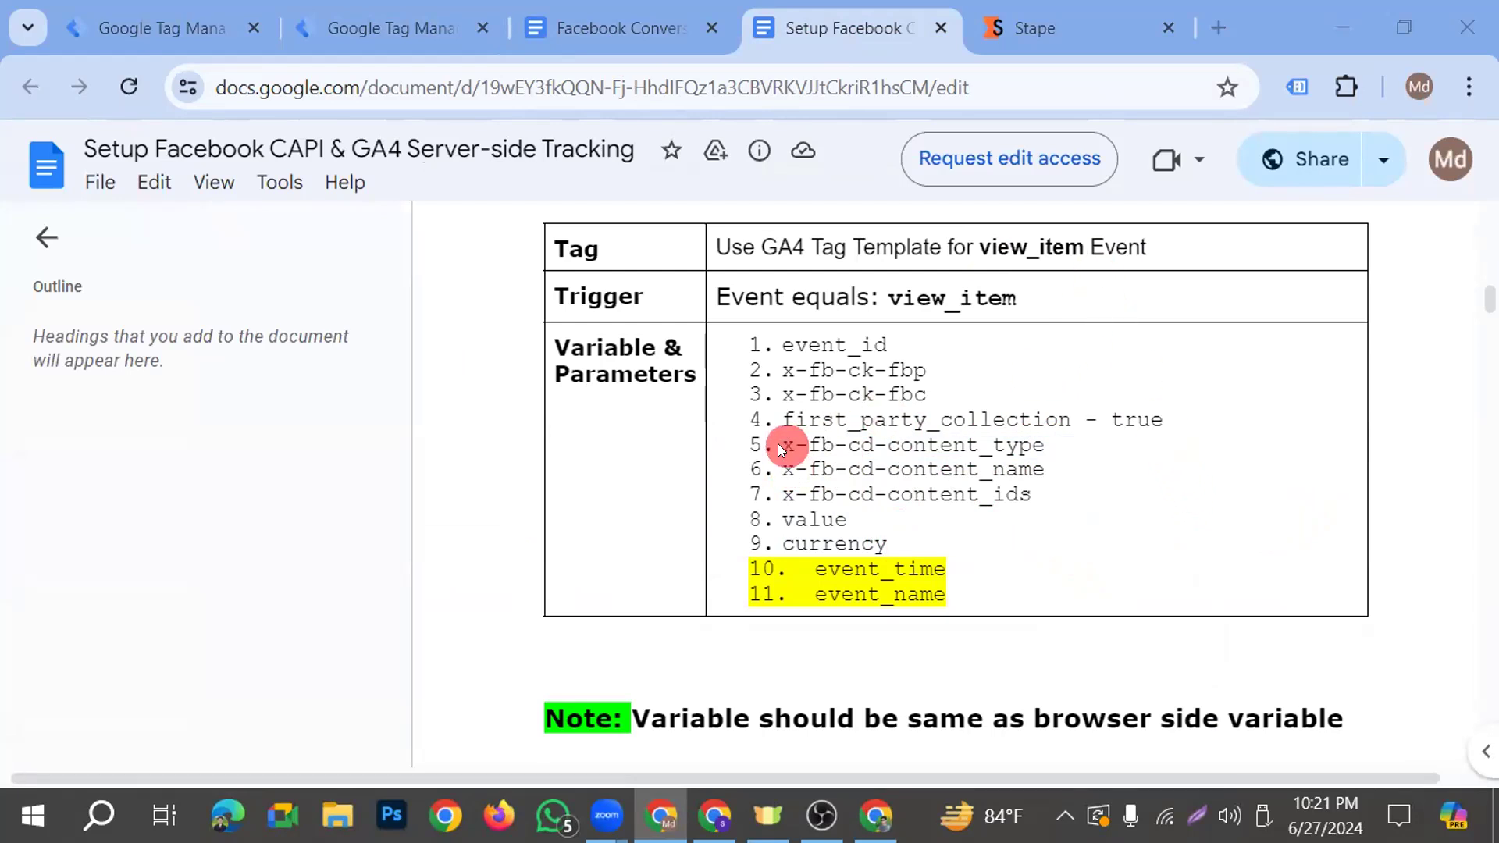
{"action": "left_click_drag", "start_coordinate": [776, 444], "coordinate": [809, 445]}
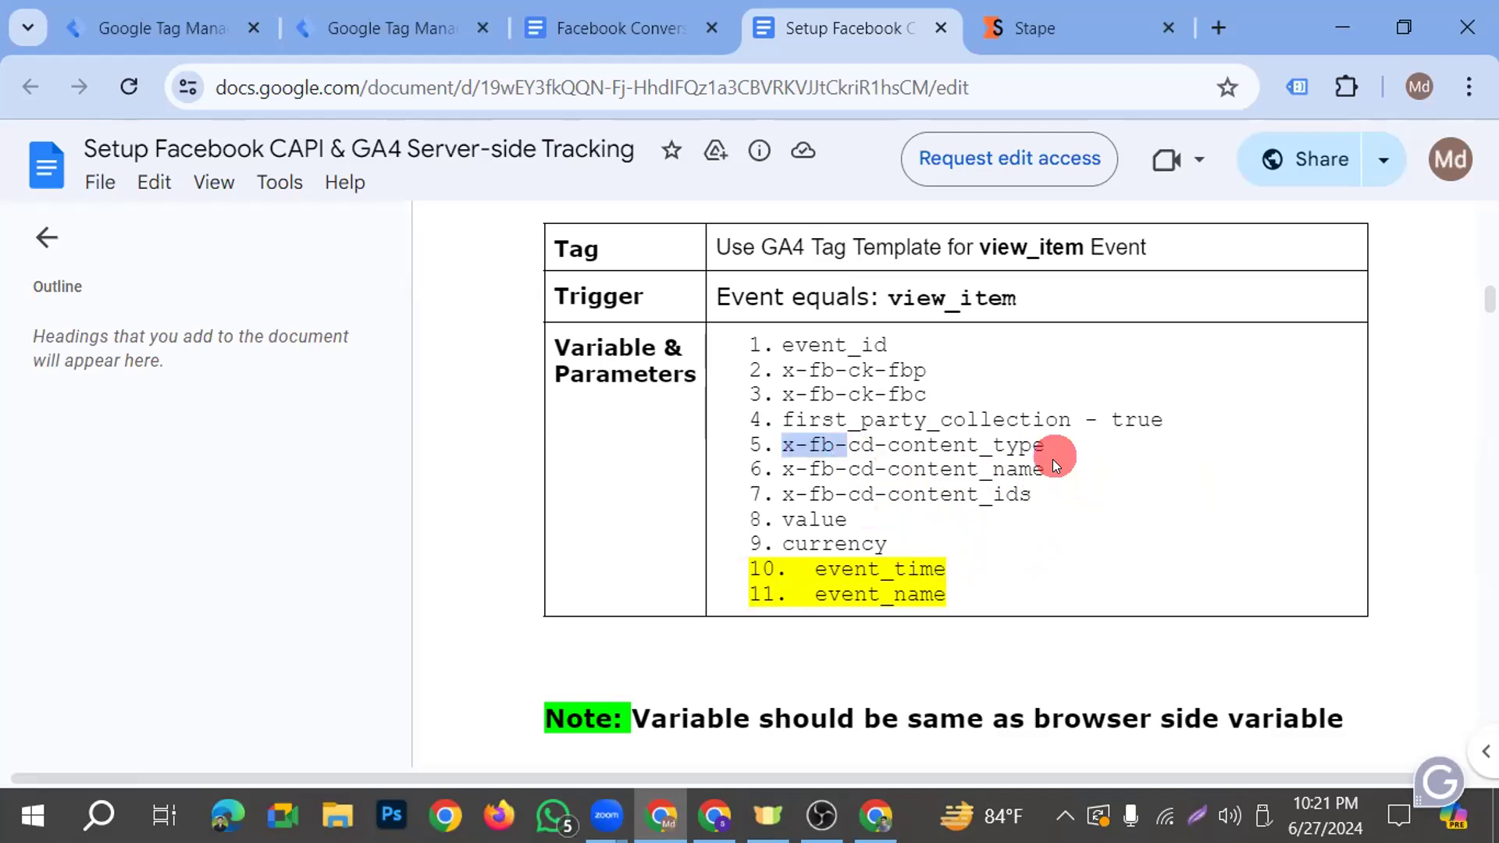
Return to the ViewContent tag in Google Tag Manager and add four empty configuration parameter rows
{"action": "left_click", "coordinate": [438, 26]}
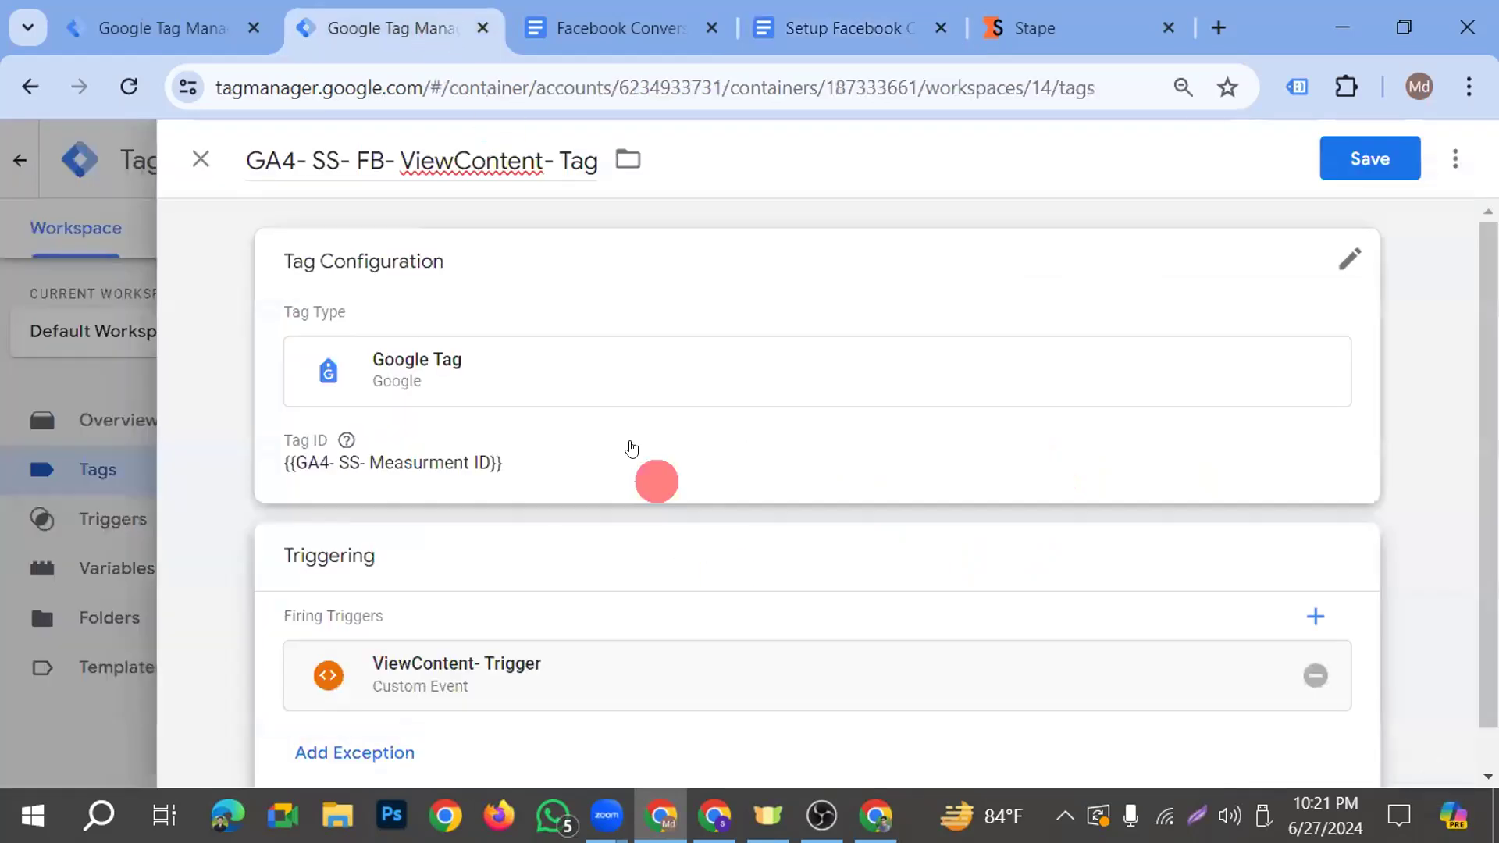
{"action": "left_click", "coordinate": [602, 421]}
{"action": "scroll", "coordinate": [644, 479], "scroll_direction": "down", "scroll_amount": 3}
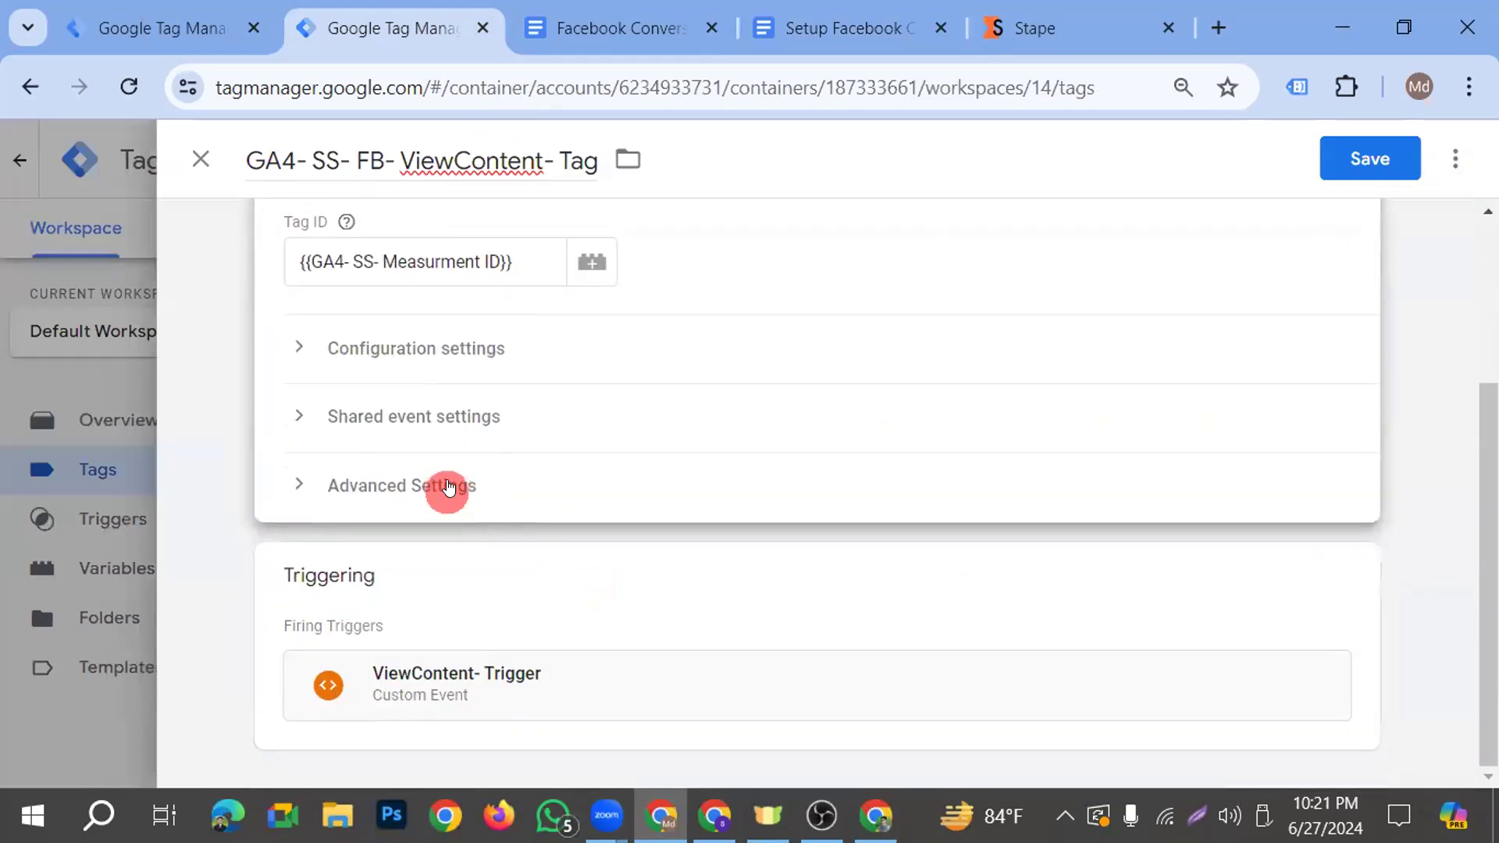
{"action": "left_click", "coordinate": [482, 361]}
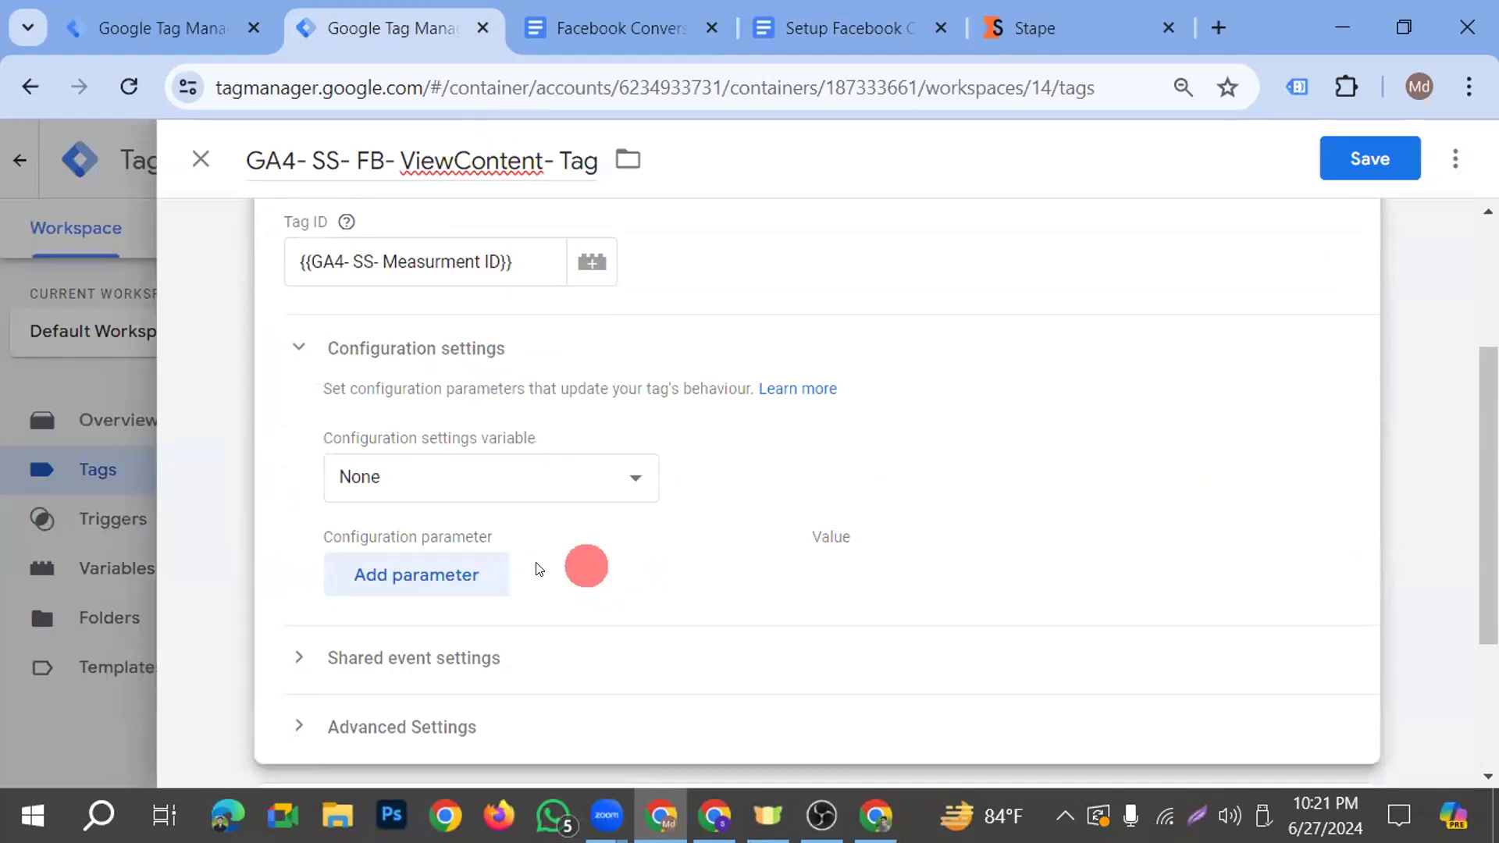
{"action": "left_click", "coordinate": [468, 575]}
{"action": "left_click", "coordinate": [469, 644]}
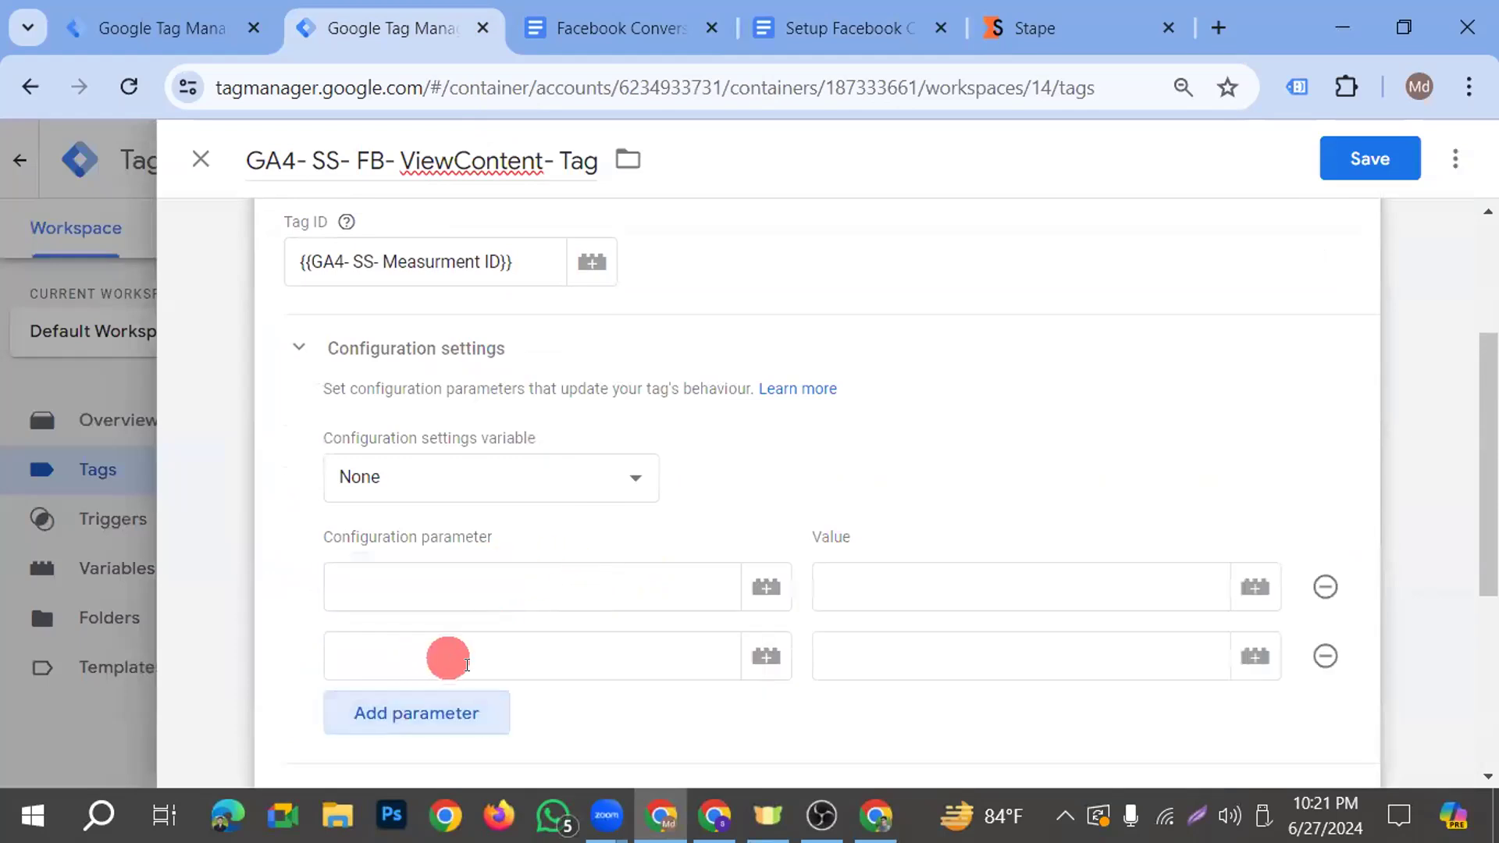
{"action": "left_click", "coordinate": [432, 719]}
{"action": "scroll", "coordinate": [519, 666], "scroll_direction": "down", "scroll_amount": 3}
{"action": "left_click", "coordinate": [414, 505]}
{"action": "scroll", "coordinate": [580, 600], "scroll_direction": "up", "scroll_amount": 1}
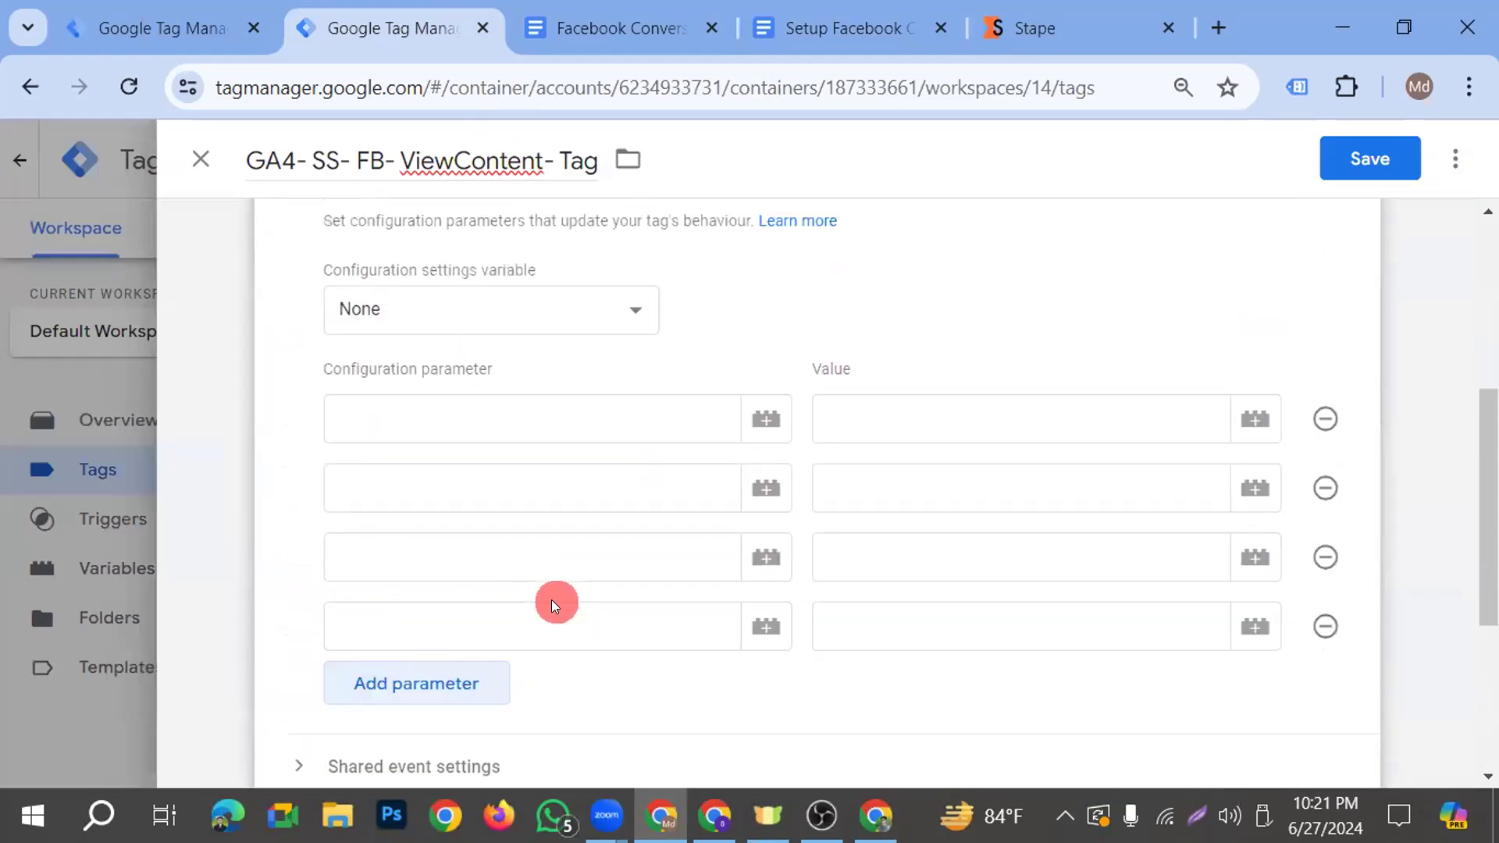
{"action": "scroll", "coordinate": [552, 603], "scroll_direction": "up", "scroll_amount": 1}
Fill the first three configuration parameter names with x-fb-cd-content_type, x-fb-cd-content_name and x-fb-cd-content_ids, copied from the setup document
{"action": "left_click", "coordinate": [468, 457]}
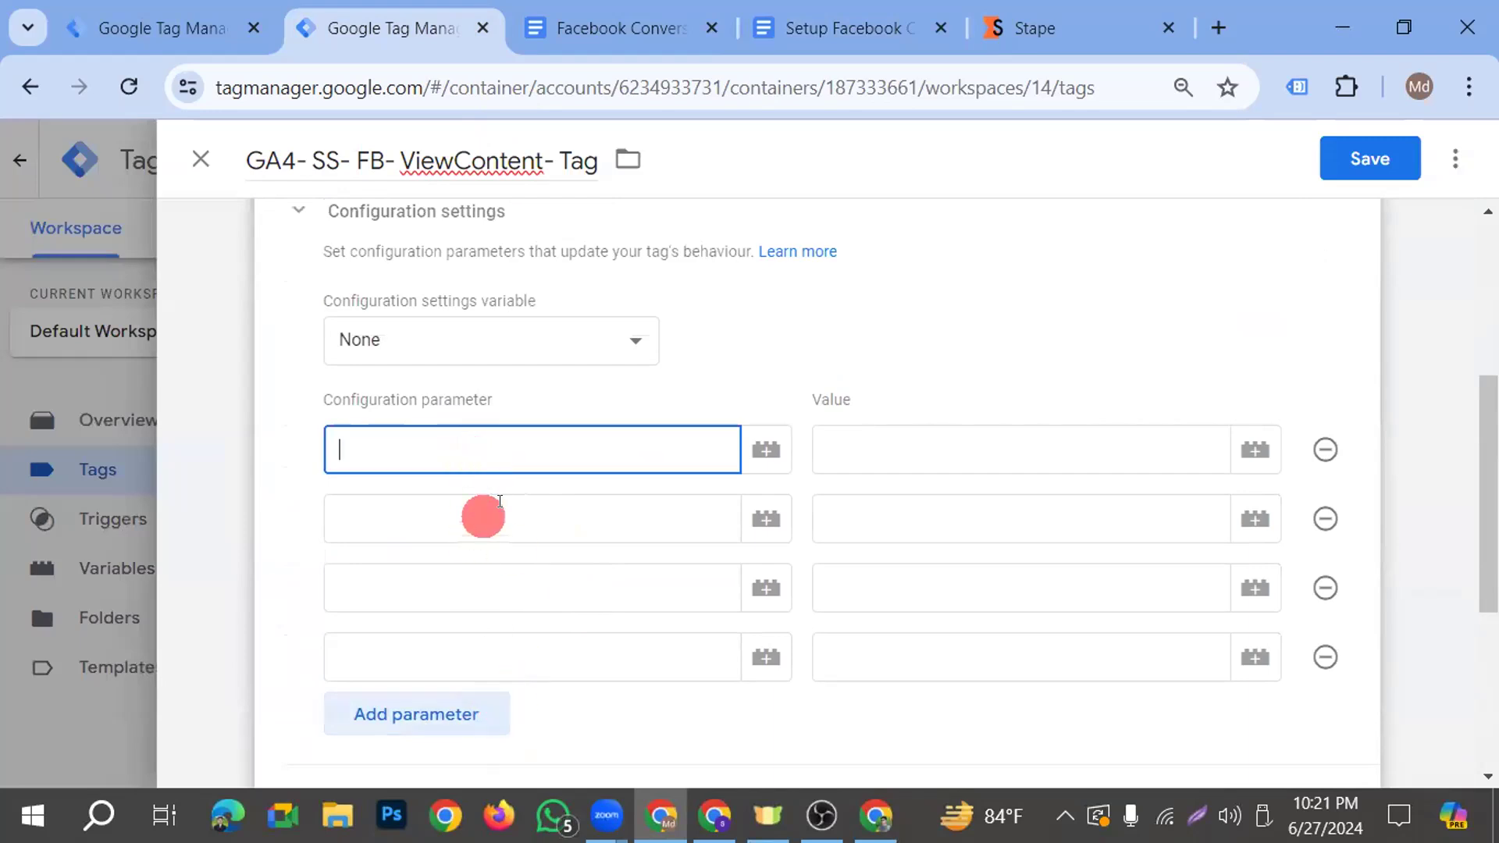
{"action": "left_click", "coordinate": [828, 35]}
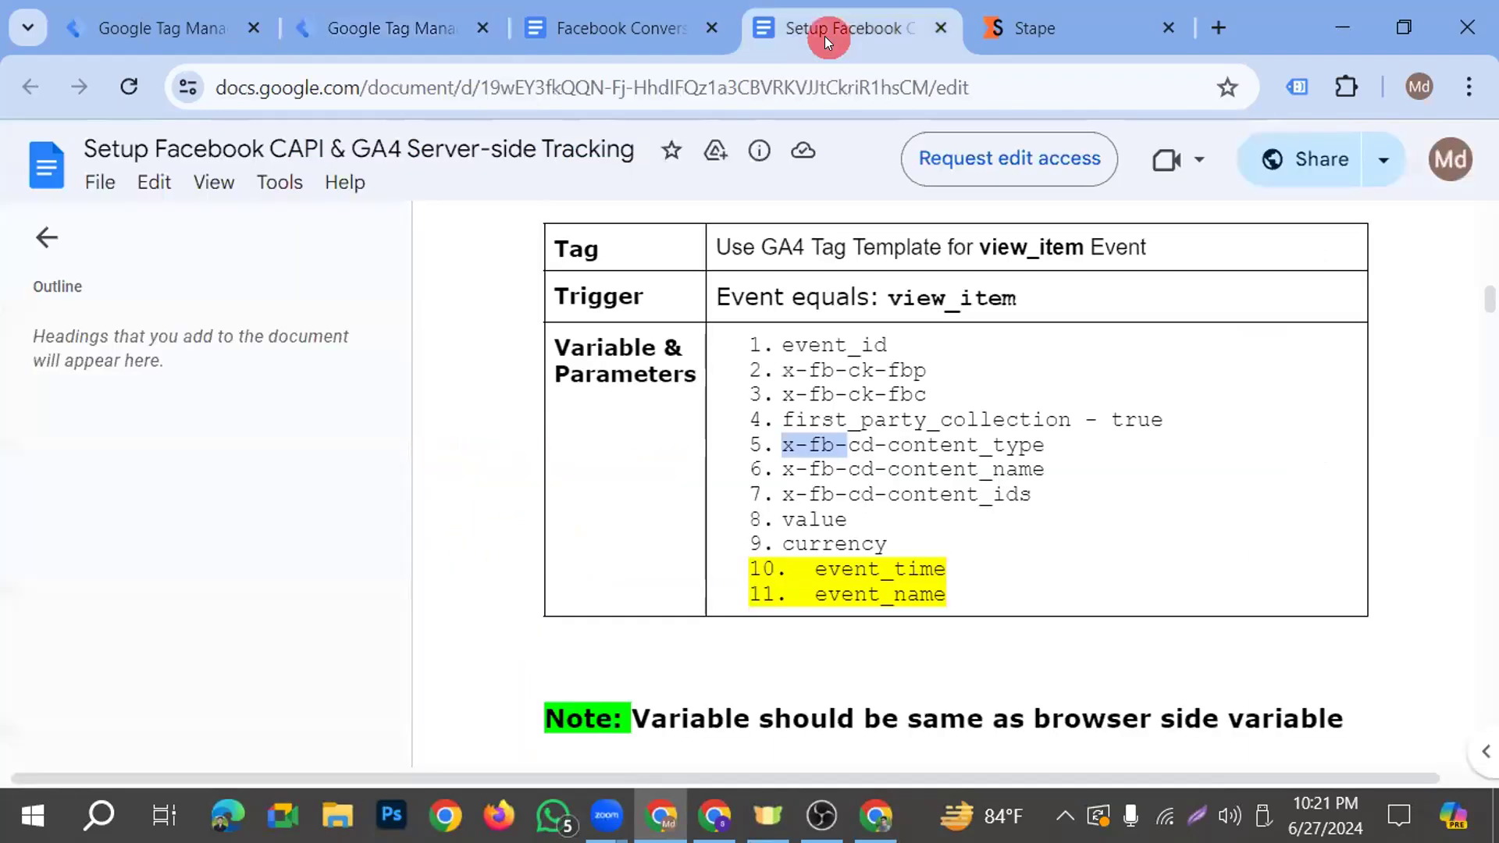
{"action": "left_click_drag", "start_coordinate": [1044, 445], "coordinate": [781, 445]}
{"action": "key", "text": "ctrl+c"}
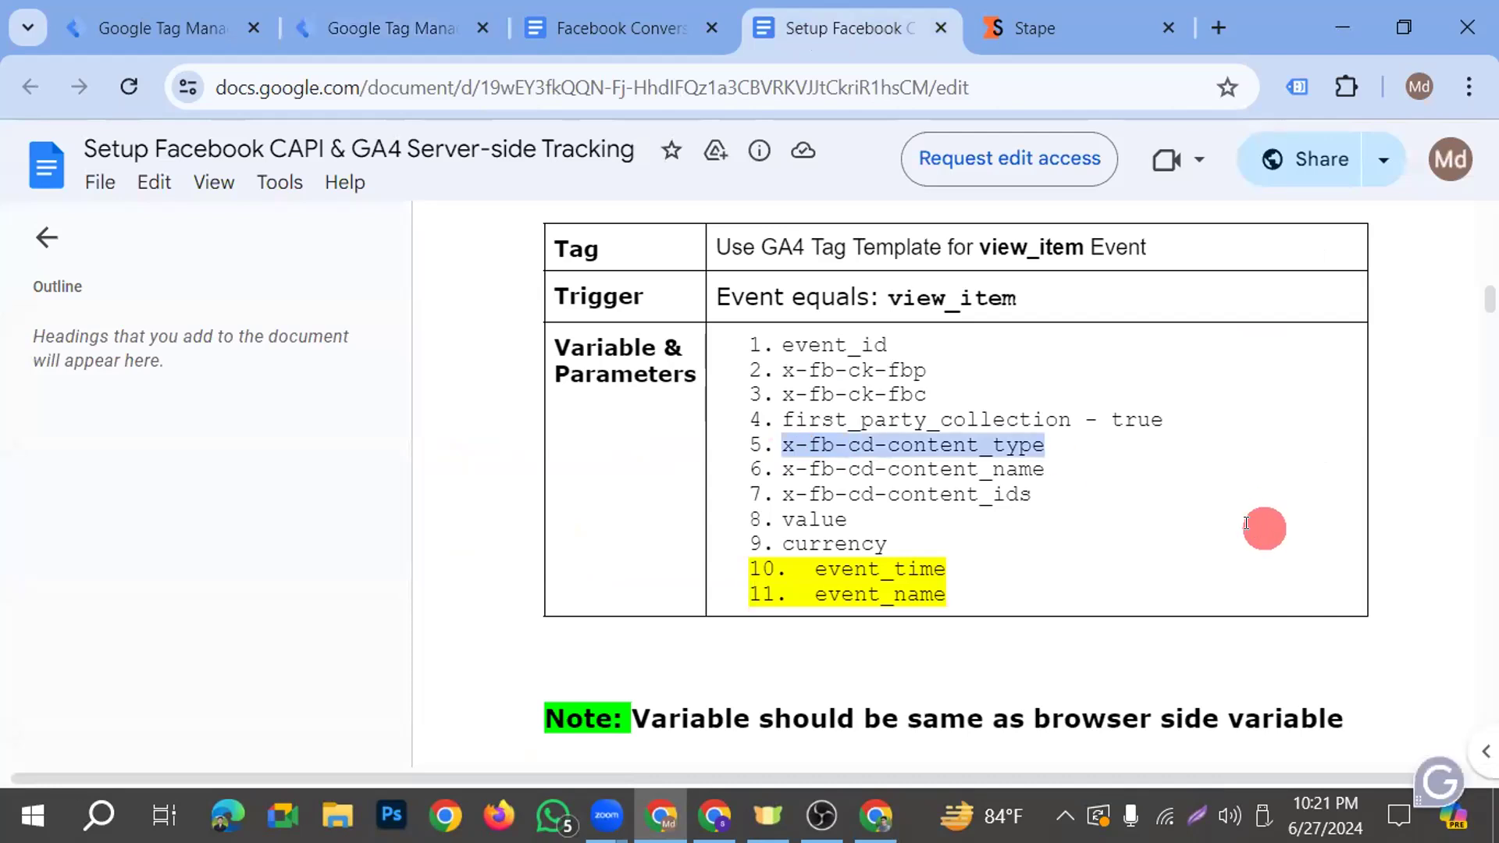
{"action": "left_click", "coordinate": [395, 28]}
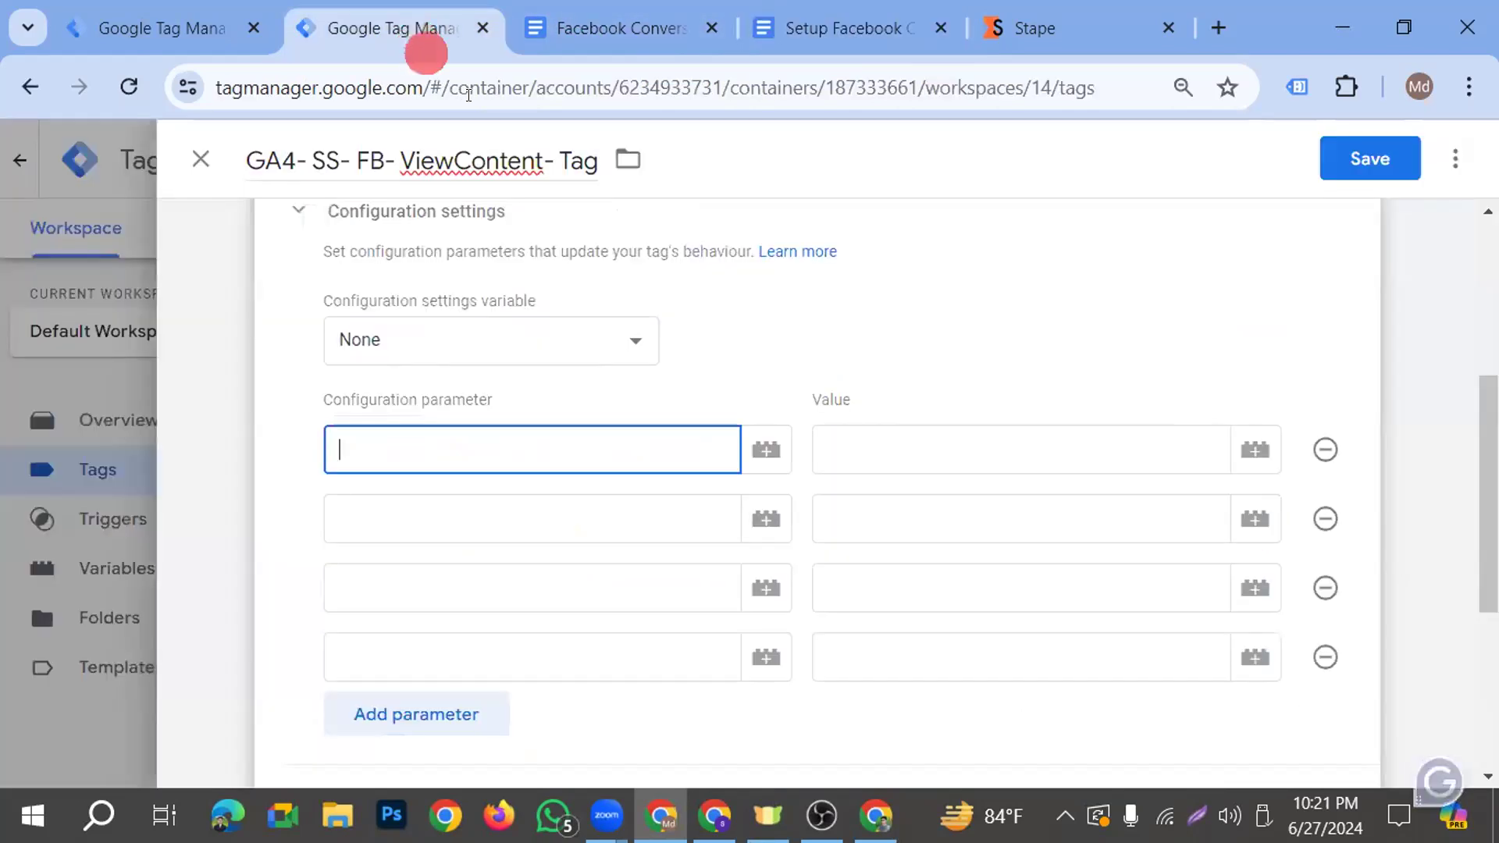
{"action": "key", "text": "ctrl+v"}
{"action": "left_click", "coordinate": [476, 517]}
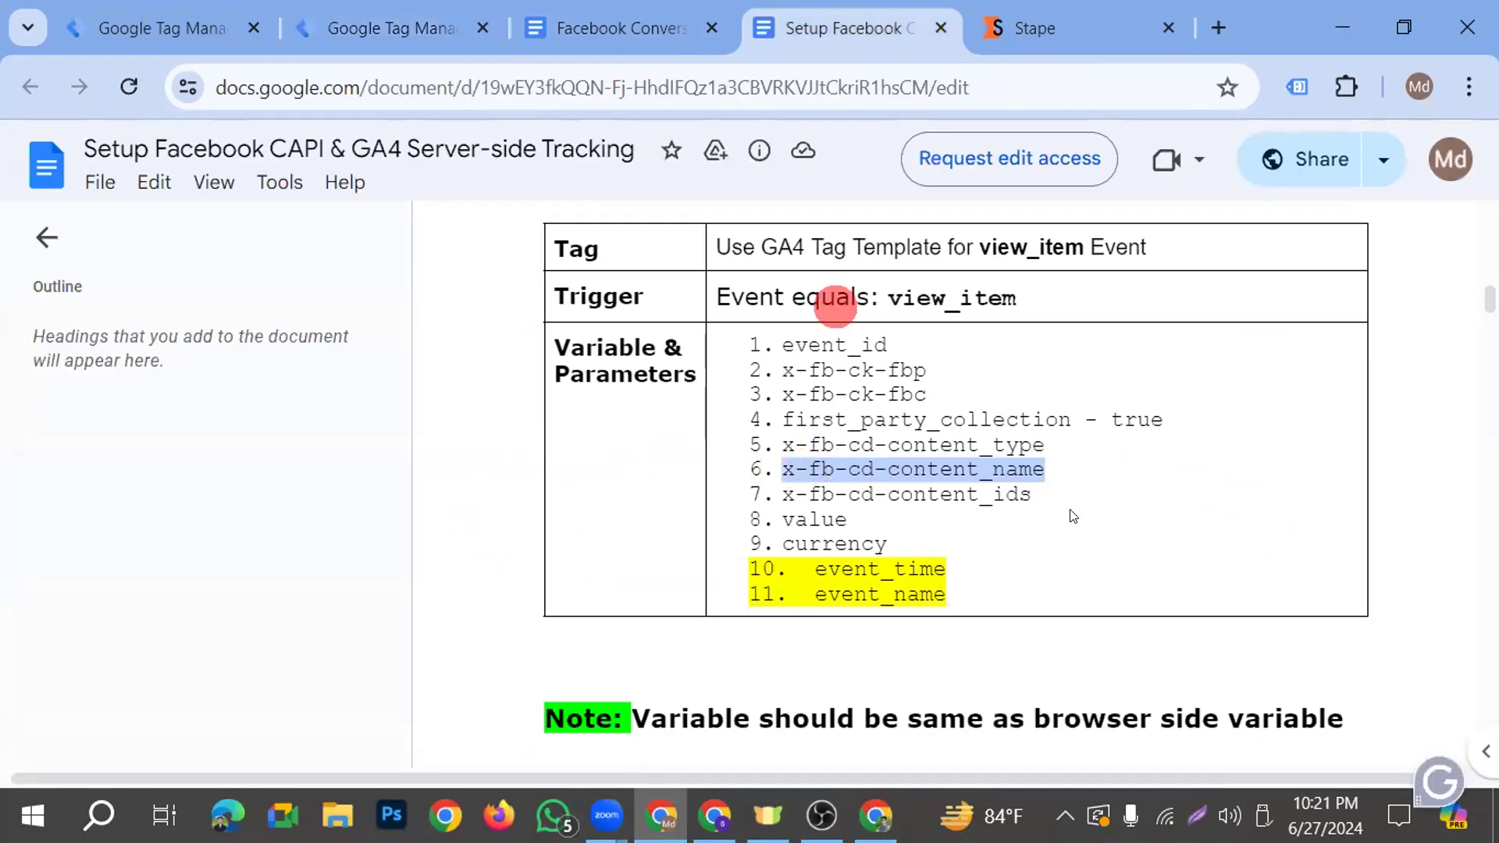
{"action": "triple_click", "coordinate": [790, 494]}
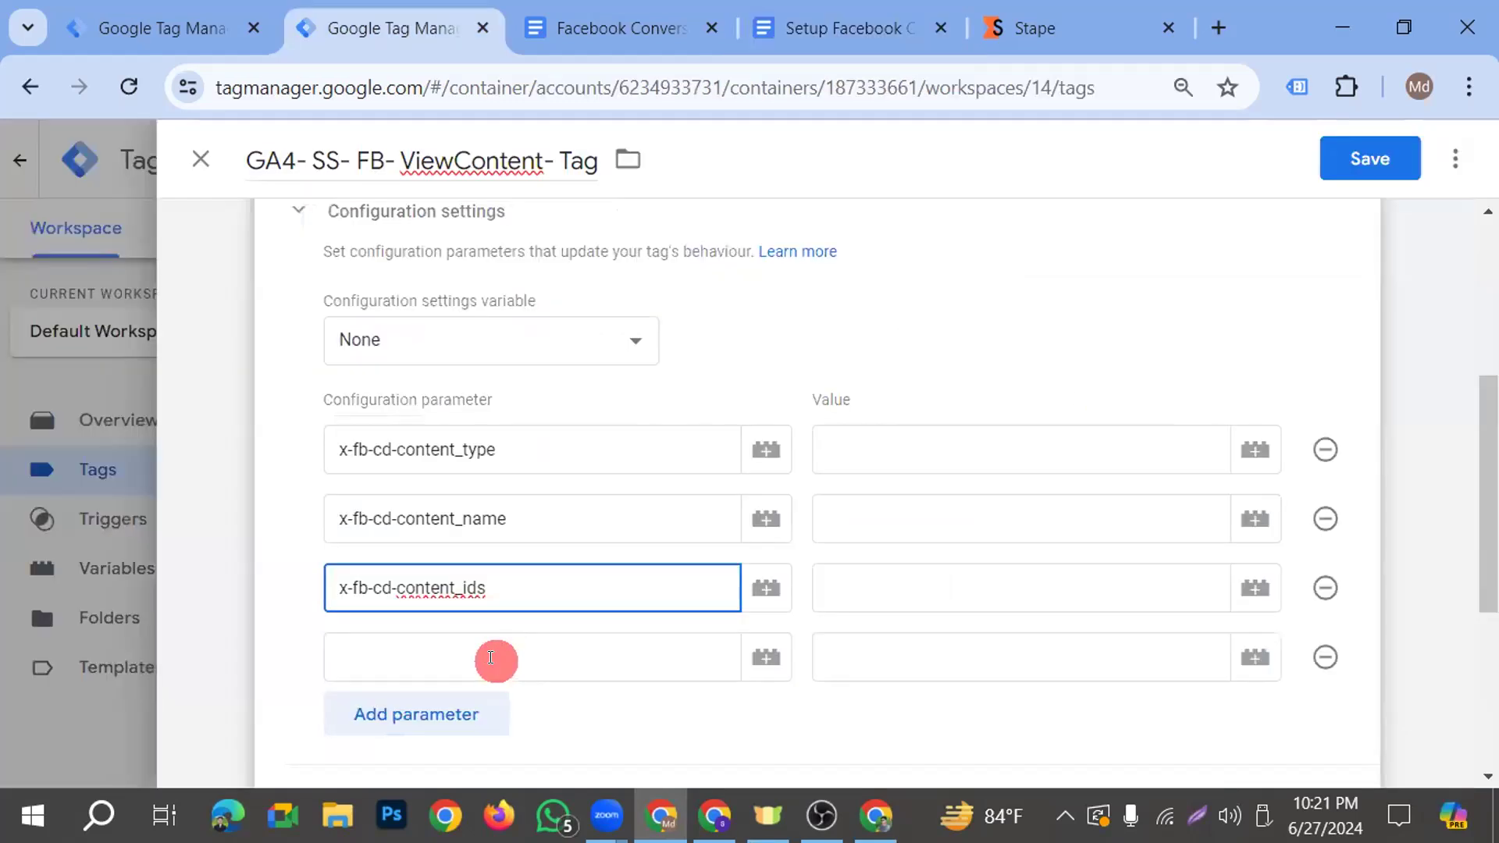
Name the fourth configuration parameter value, copied from the parameter list in the setup document
{"action": "left_click", "coordinate": [495, 658]}
{"action": "left_click", "coordinate": [865, 26]}
{"action": "left_click_drag", "start_coordinate": [1177, 528], "coordinate": [762, 517]}
{"action": "key", "text": "ctrl+c"}
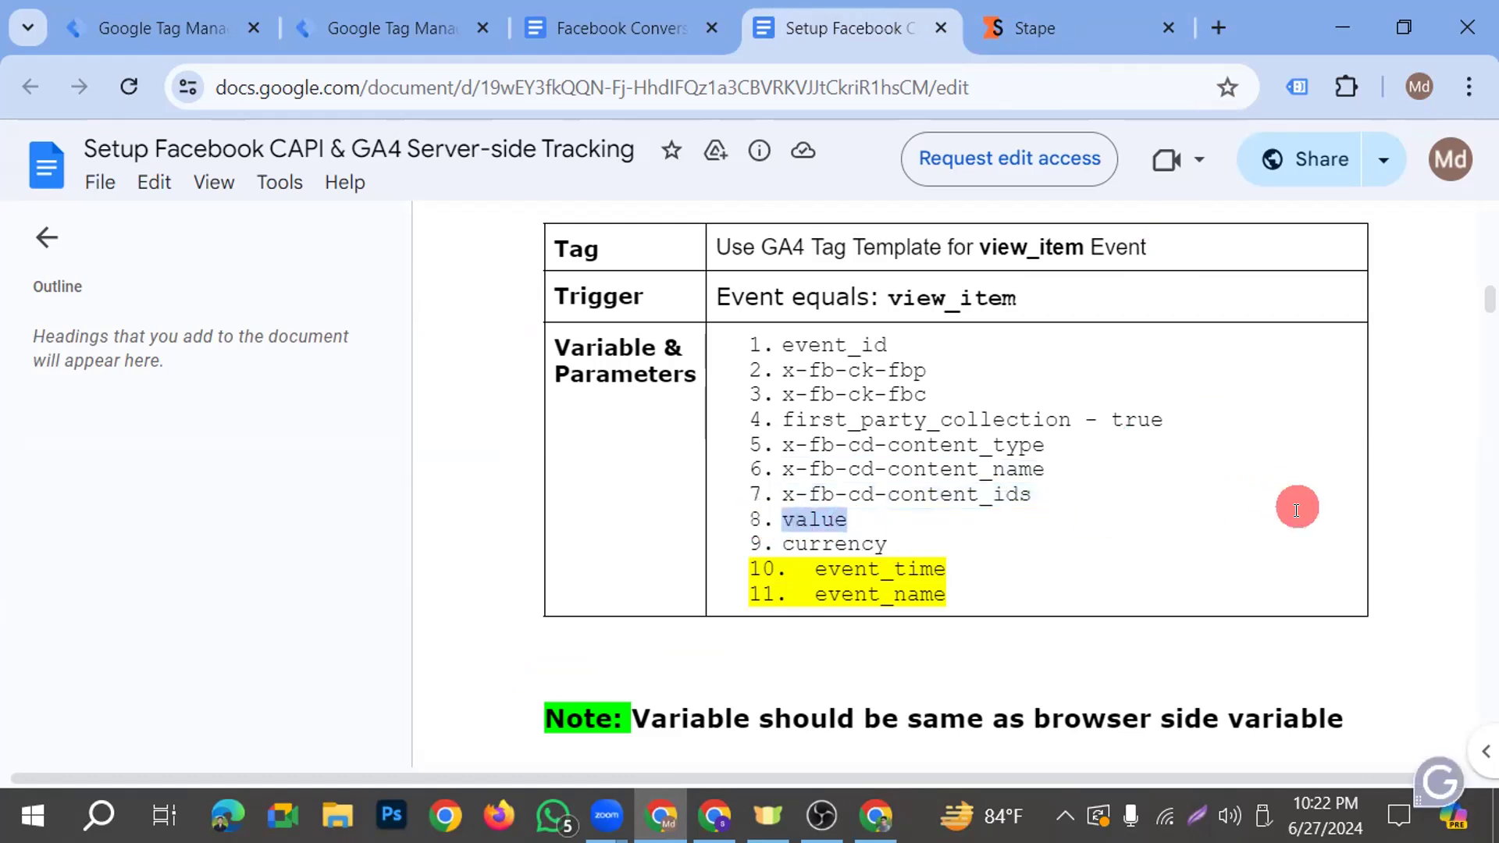
{"action": "left_click", "coordinate": [414, 21]}
{"action": "key", "text": "ctrl+v"}
Add a fifth configuration parameter and name it currency, copied from the setup document
{"action": "left_click", "coordinate": [448, 715]}
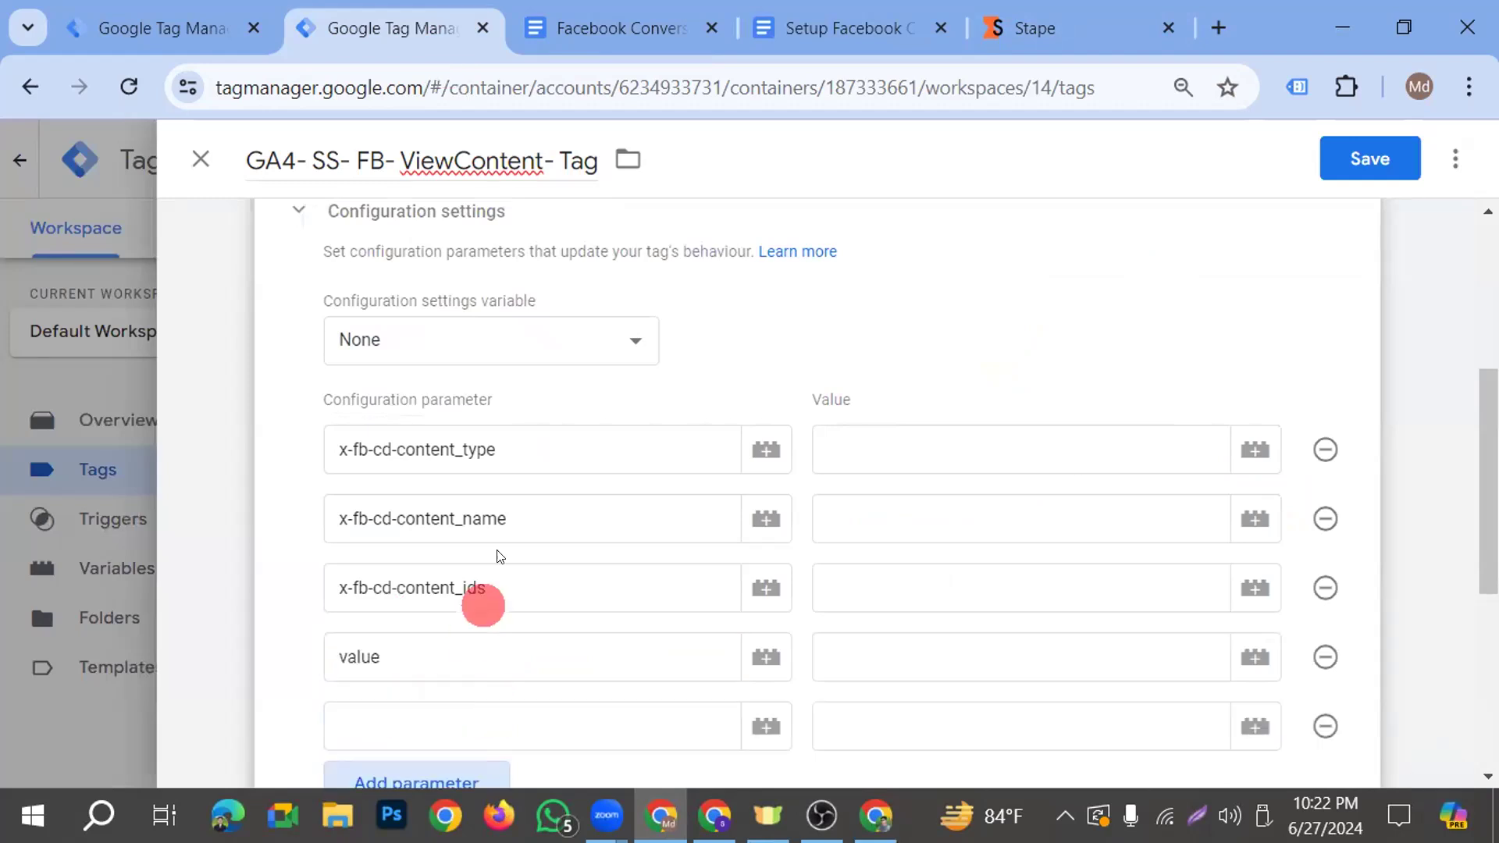
{"action": "scroll", "coordinate": [499, 616], "scroll_direction": "down", "scroll_amount": 2}
{"action": "left_click", "coordinate": [448, 589]}
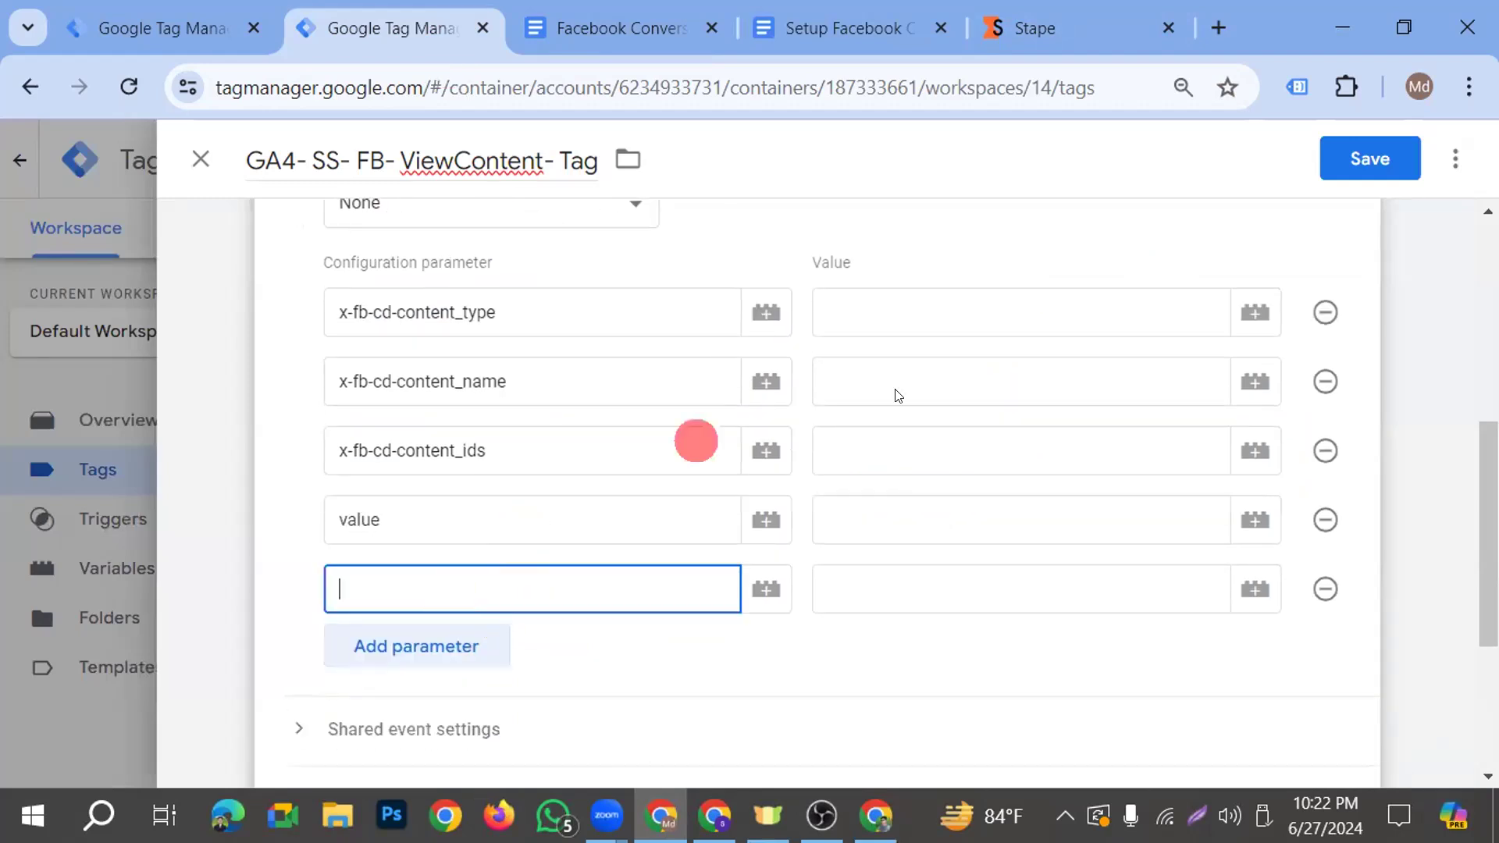
{"action": "left_click", "coordinate": [849, 28]}
{"action": "double_click", "coordinate": [790, 540]}
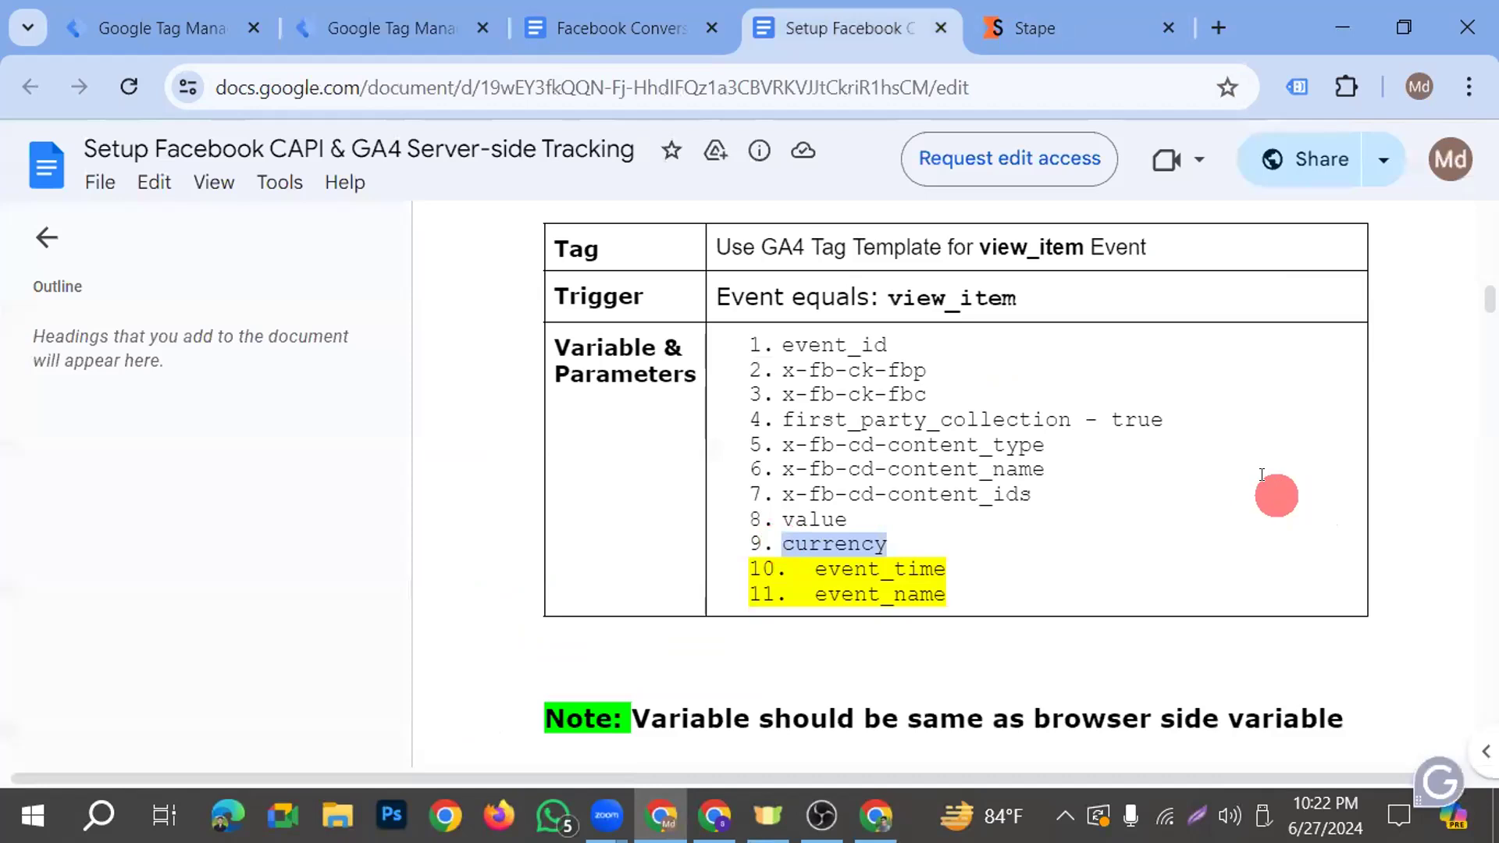
{"action": "key", "text": "ctrl+c"}
{"action": "left_click", "coordinate": [390, 28]}
{"action": "key", "text": "ctrl+v"}
Add a sixth configuration parameter and name it event_id, copied from the setup document
{"action": "left_click", "coordinate": [414, 646]}
{"action": "left_click", "coordinate": [850, 28]}
{"action": "left_click_drag", "start_coordinate": [890, 344], "coordinate": [780, 344]}
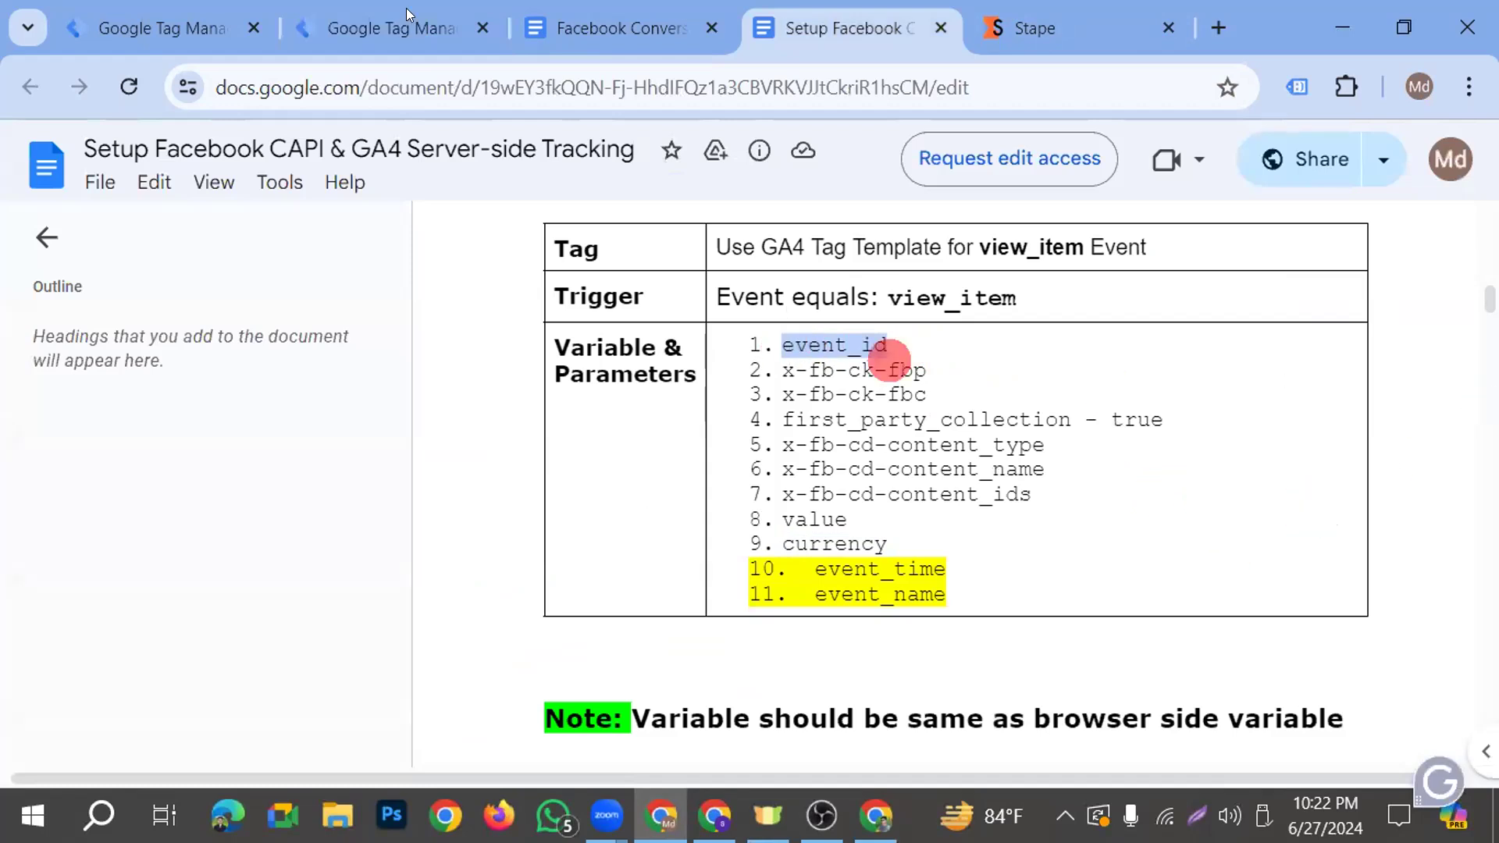
{"action": "key", "text": "ctrl+c"}
{"action": "key", "text": "ctrl+2"}
{"action": "key", "text": "ctrl+v"}
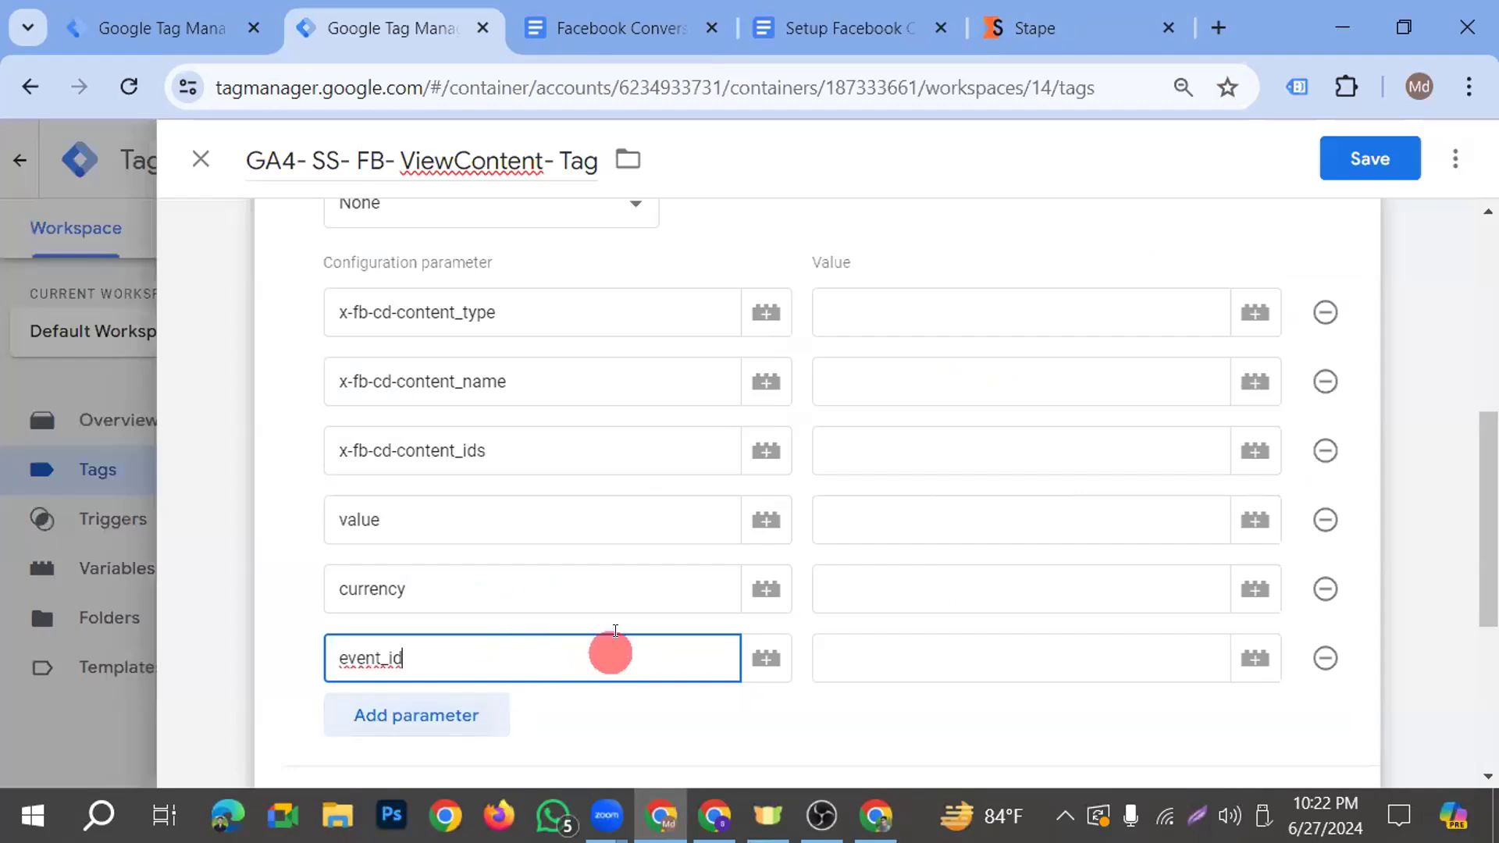
Set the value of the x-fb-cd-content_type parameter to product
{"action": "scroll", "coordinate": [924, 433], "scroll_direction": "up", "scroll_amount": 2}
{"action": "left_click", "coordinate": [913, 434]}
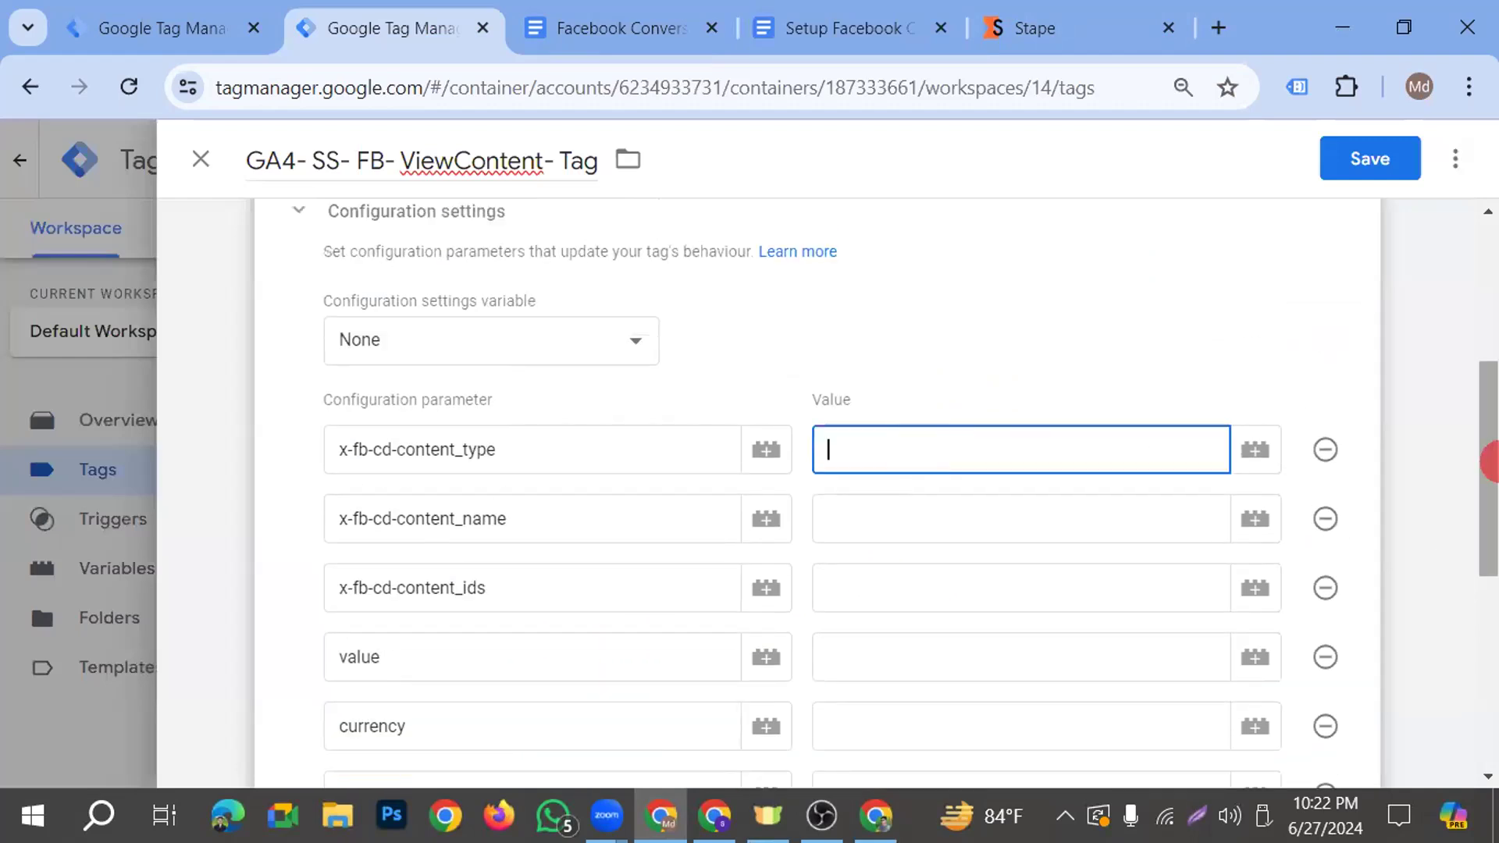
{"action": "left_click", "coordinate": [890, 439]}
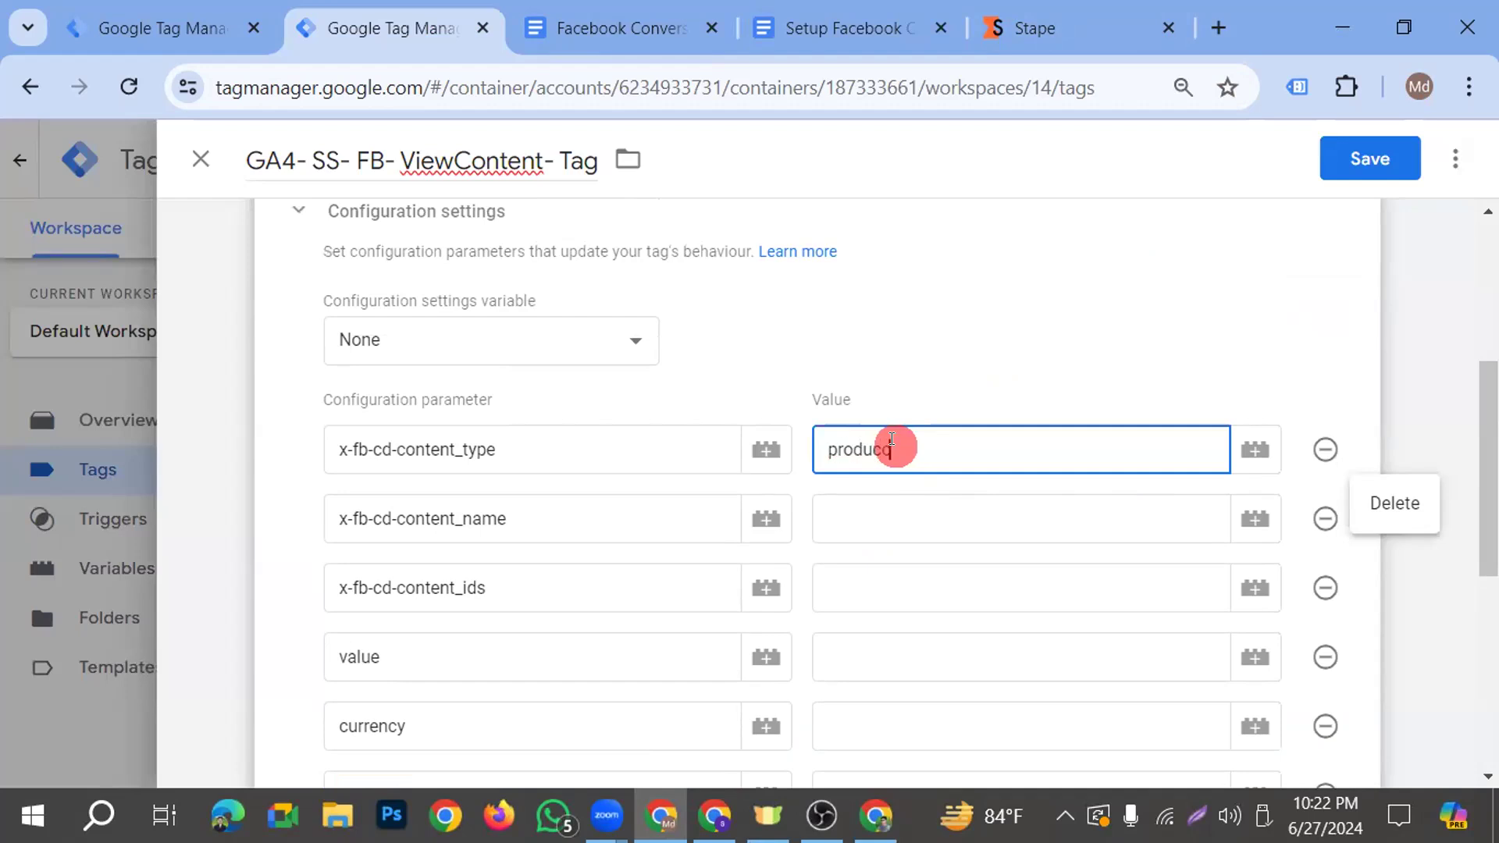
Set the value of the x-fb-cd-content_name parameter to the variable {{dlv- product name}}
{"action": "left_click", "coordinate": [933, 506]}
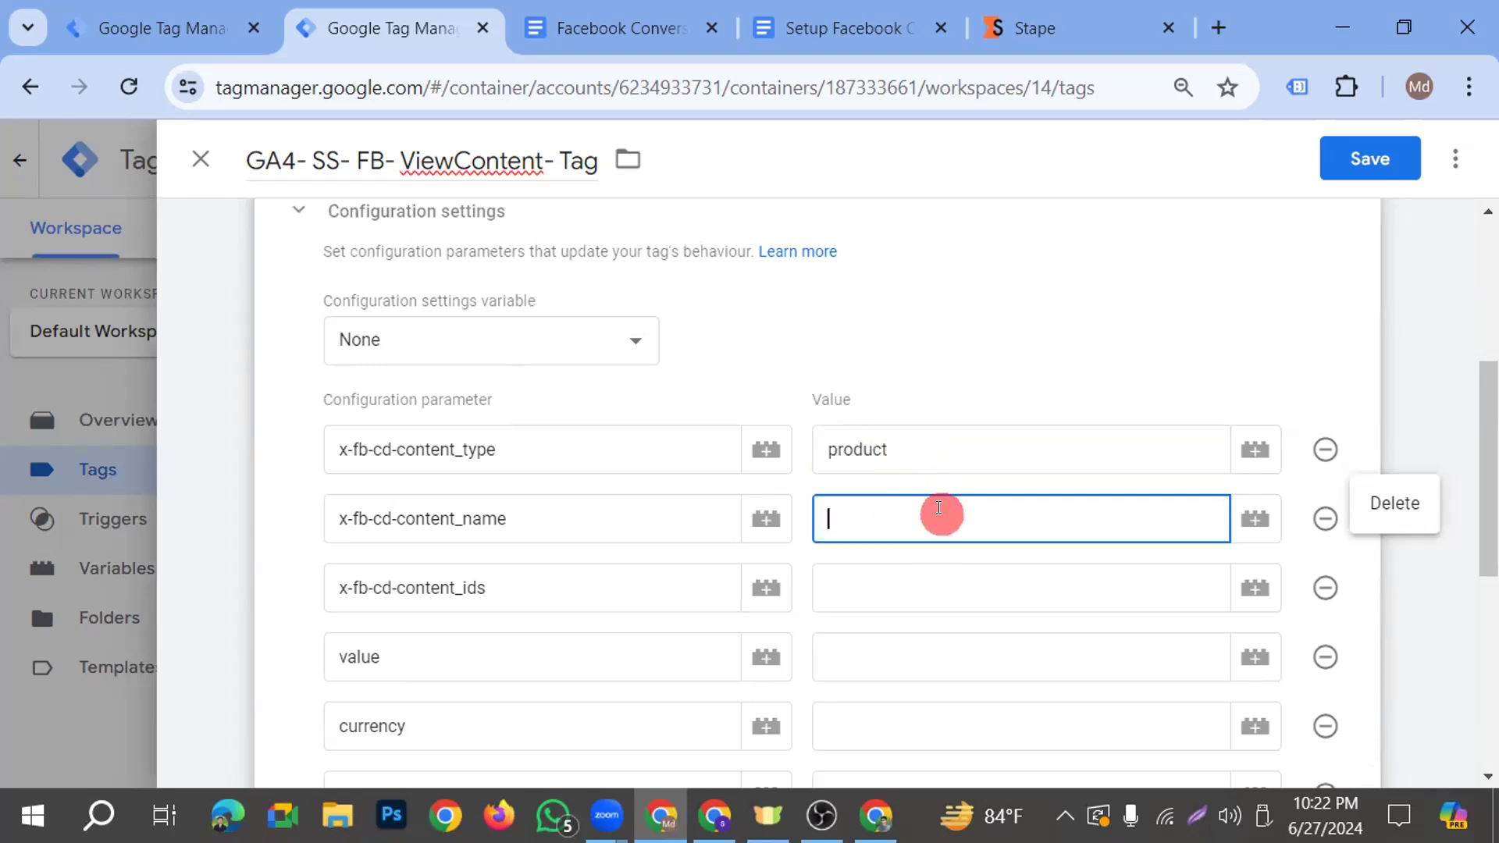
{"action": "type", "text": "{{"}
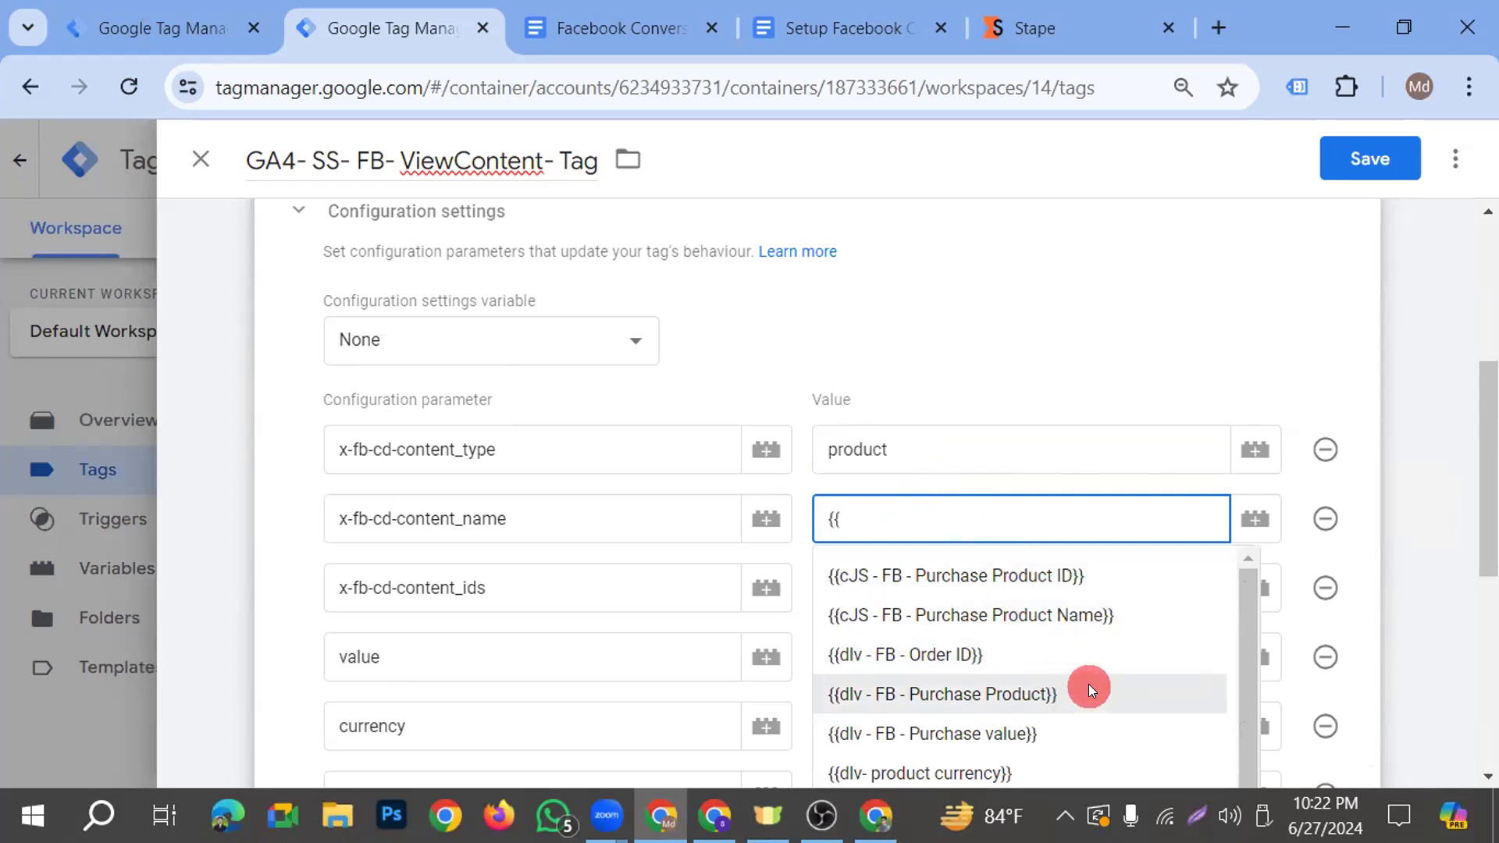
{"action": "scroll", "coordinate": [1056, 742], "scroll_direction": "down", "scroll_amount": 3}
{"action": "scroll", "coordinate": [1046, 734], "scroll_direction": "down", "scroll_amount": 1}
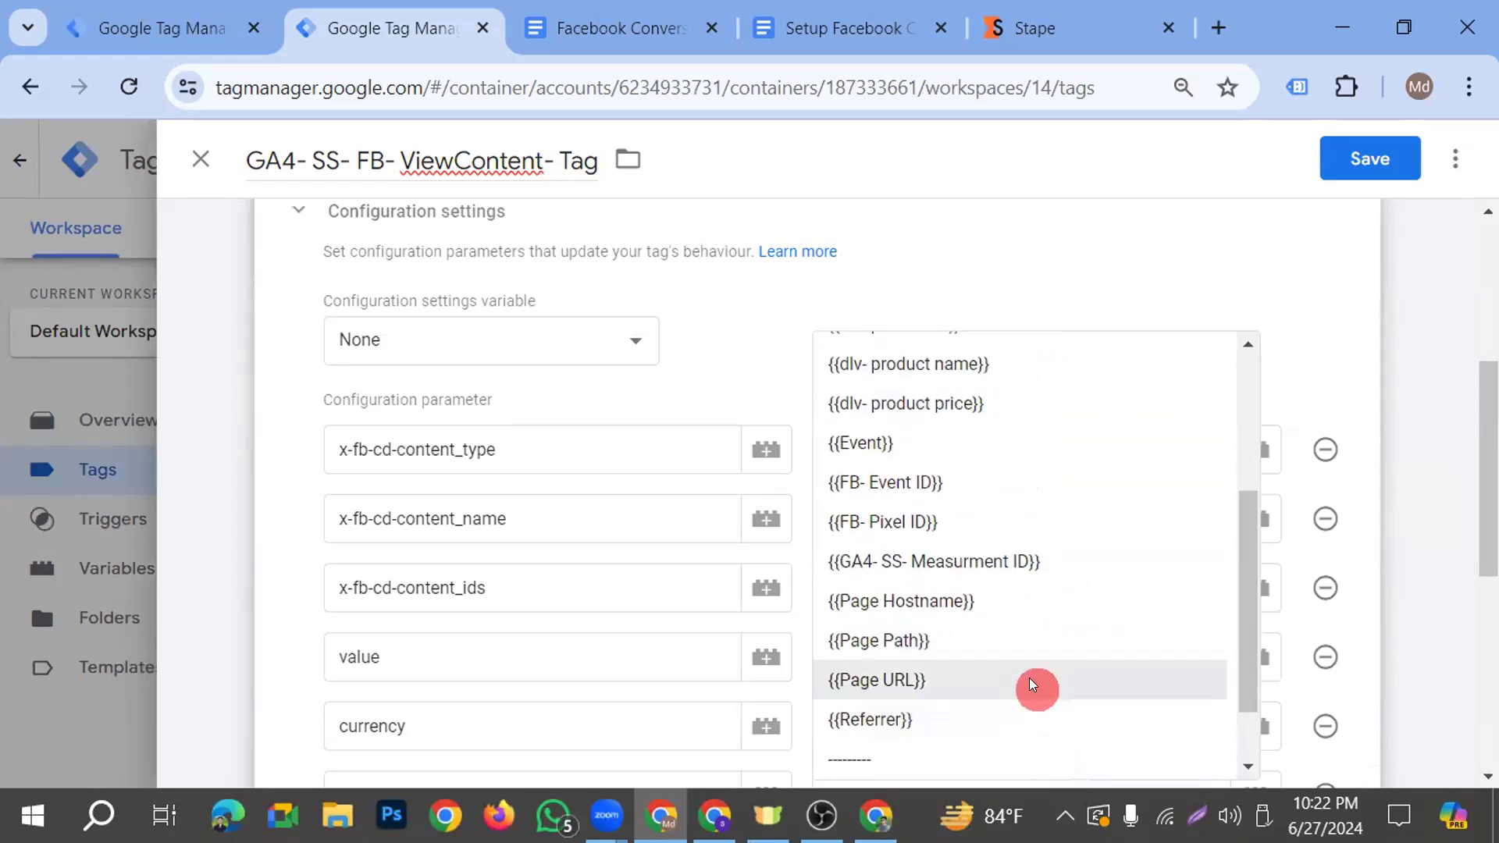
{"action": "scroll", "coordinate": [1009, 623], "scroll_direction": "up", "scroll_amount": 3}
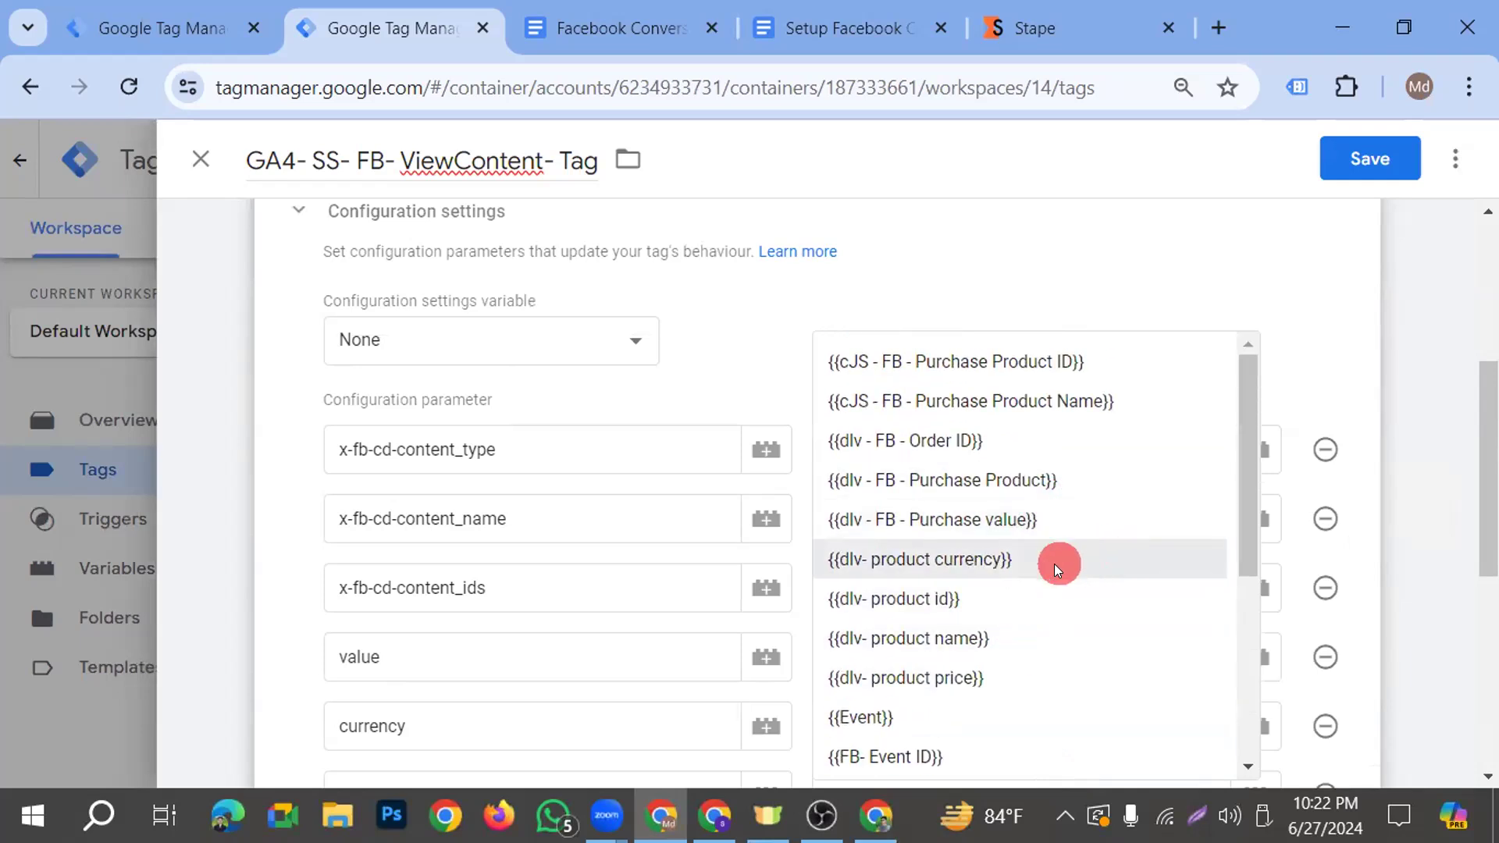
{"action": "scroll", "coordinate": [1054, 563], "scroll_direction": "down", "scroll_amount": 1}
{"action": "left_click", "coordinate": [953, 502]}
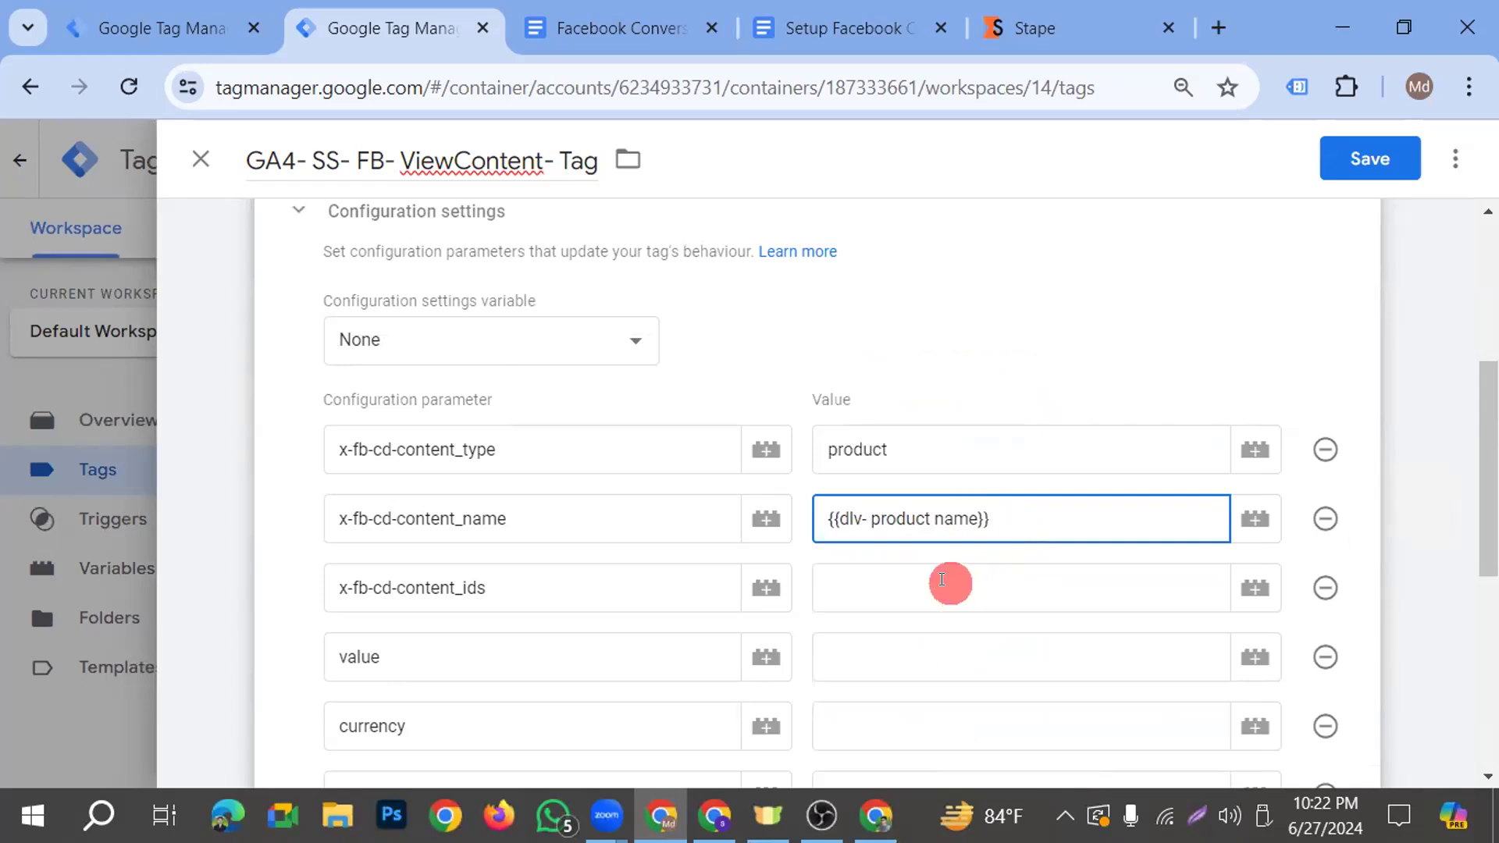
Set the value of the x-fb-cd-content_ids parameter to the variable {{dlv- product id}}
{"action": "left_click", "coordinate": [1068, 590]}
{"action": "type", "text": "{{"}
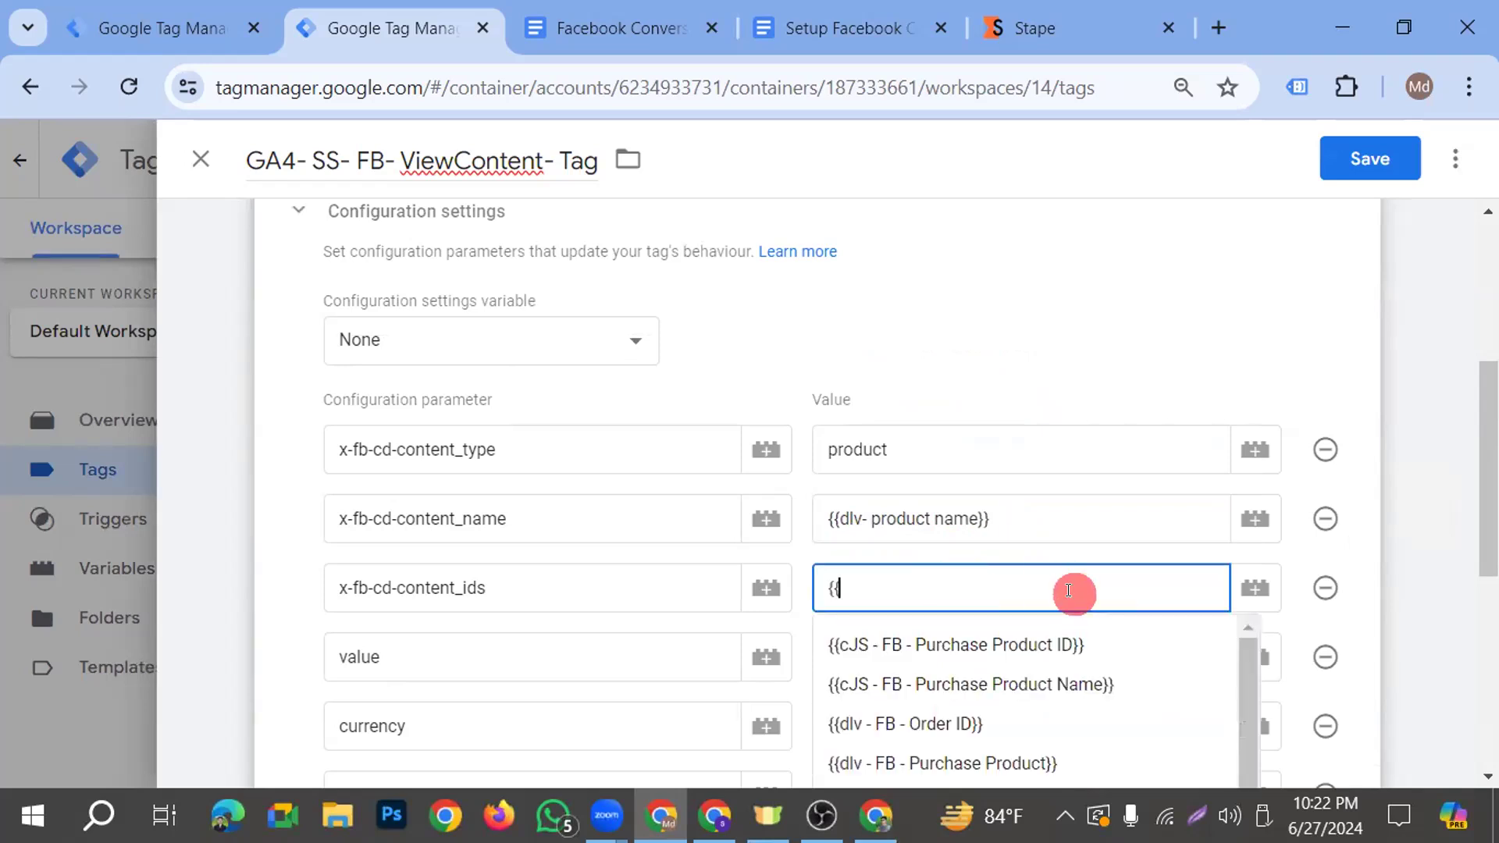
{"action": "scroll", "coordinate": [1057, 656], "scroll_direction": "down", "scroll_amount": 3}
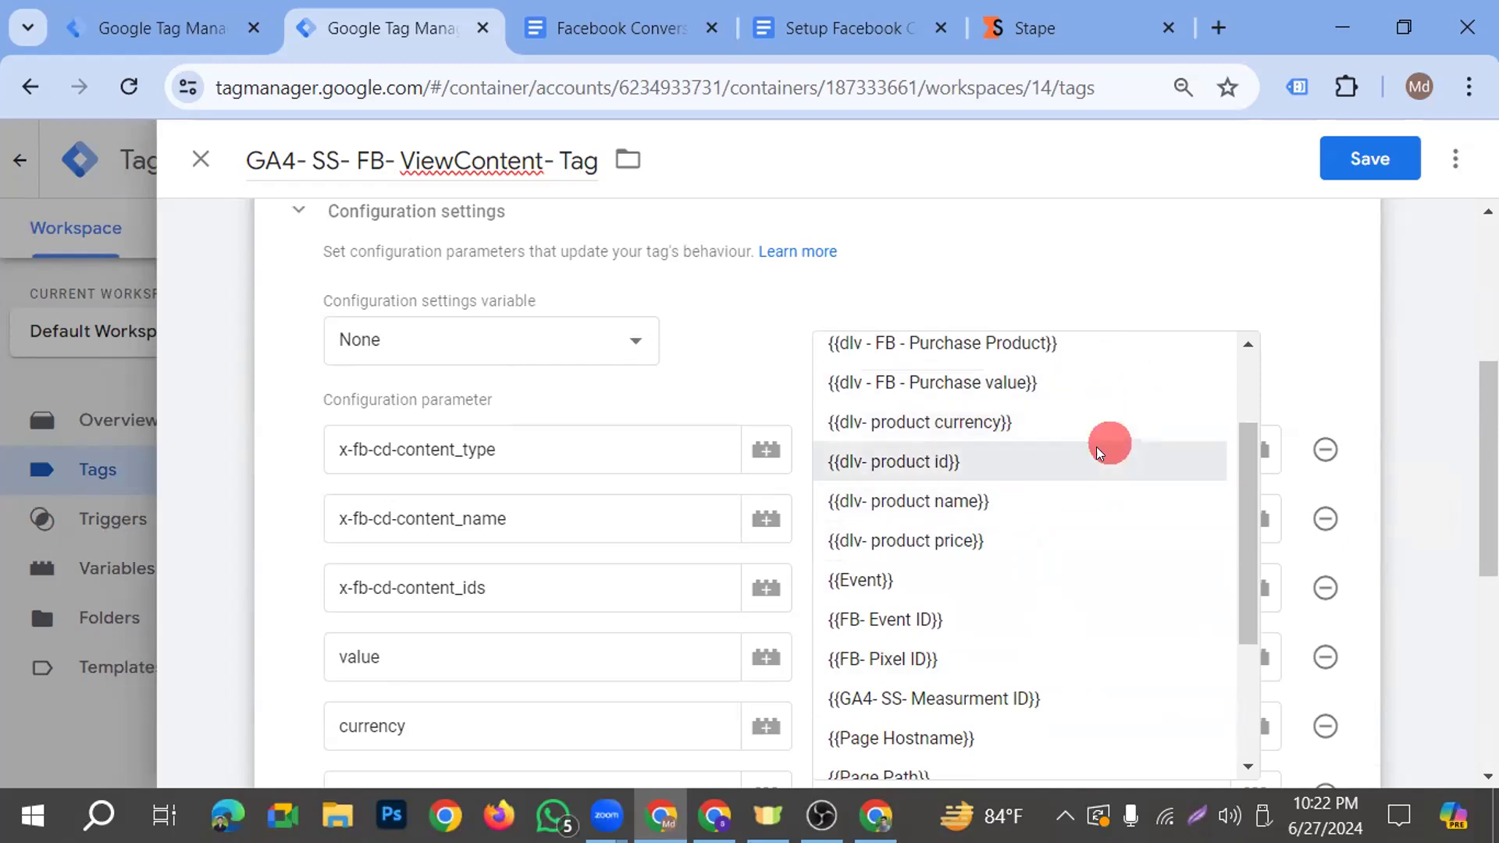
{"action": "left_click", "coordinate": [1021, 475]}
Assign the variable {{dlv- product price}} to the configuration parameter named value
{"action": "left_click", "coordinate": [930, 659]}
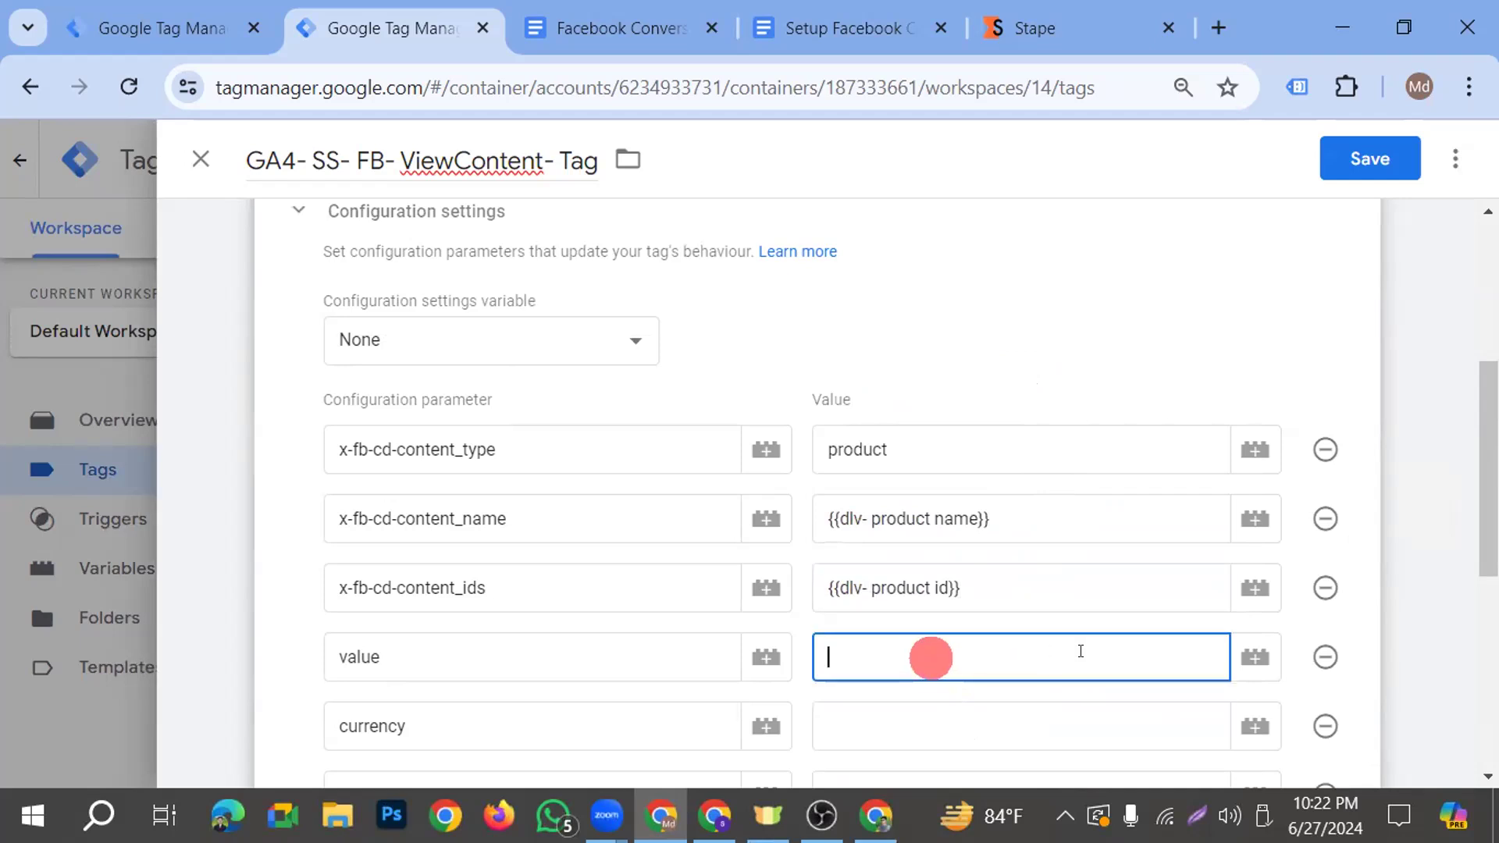
{"action": "left_click", "coordinate": [1280, 661]}
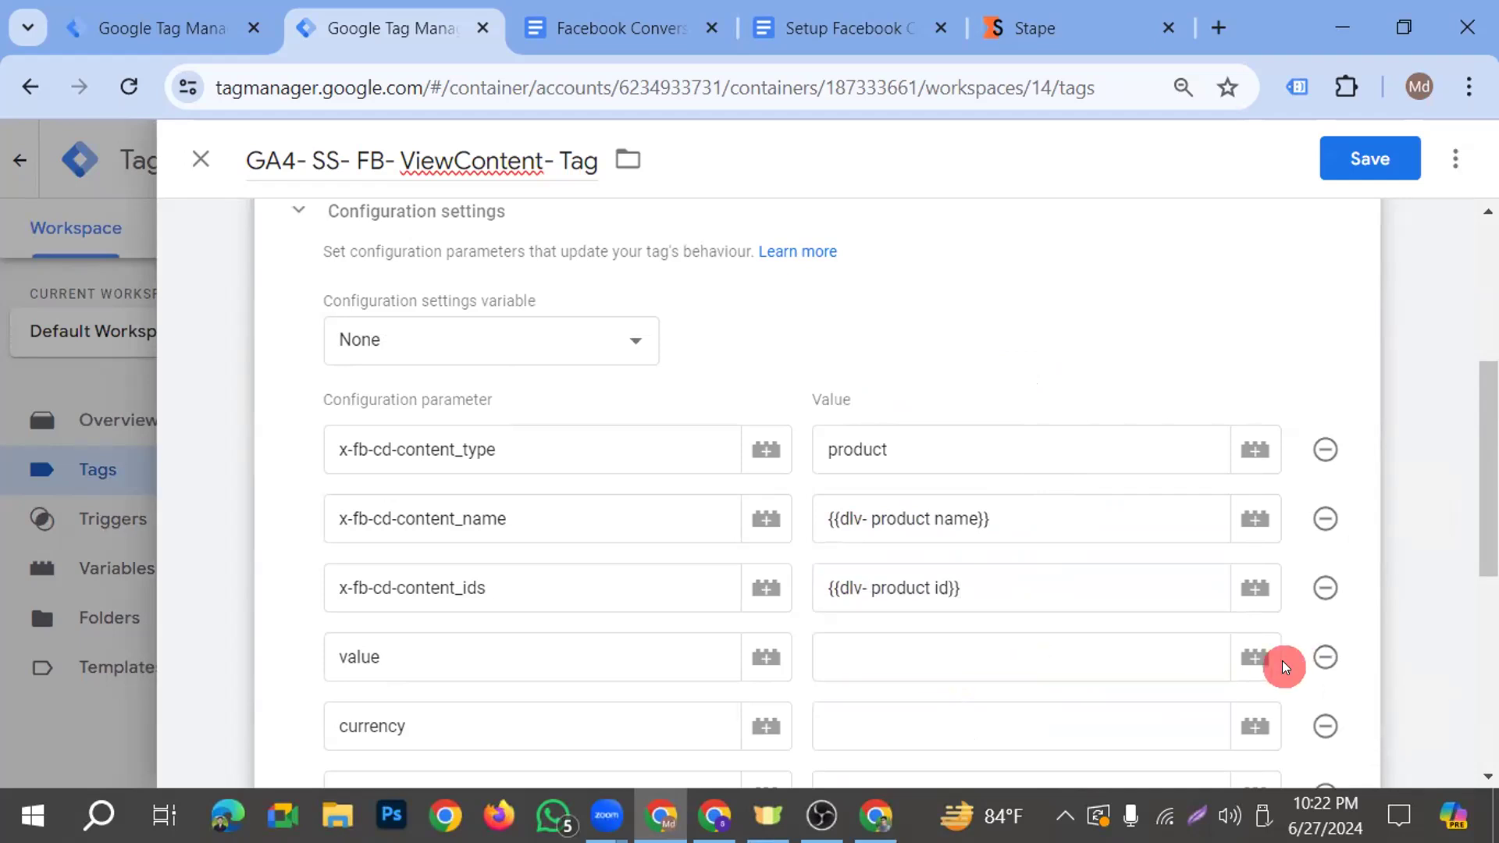
{"action": "left_click", "coordinate": [954, 665]}
{"action": "type", "text": "{{"}
{"action": "scroll", "coordinate": [966, 669], "scroll_direction": "down", "scroll_amount": 4}
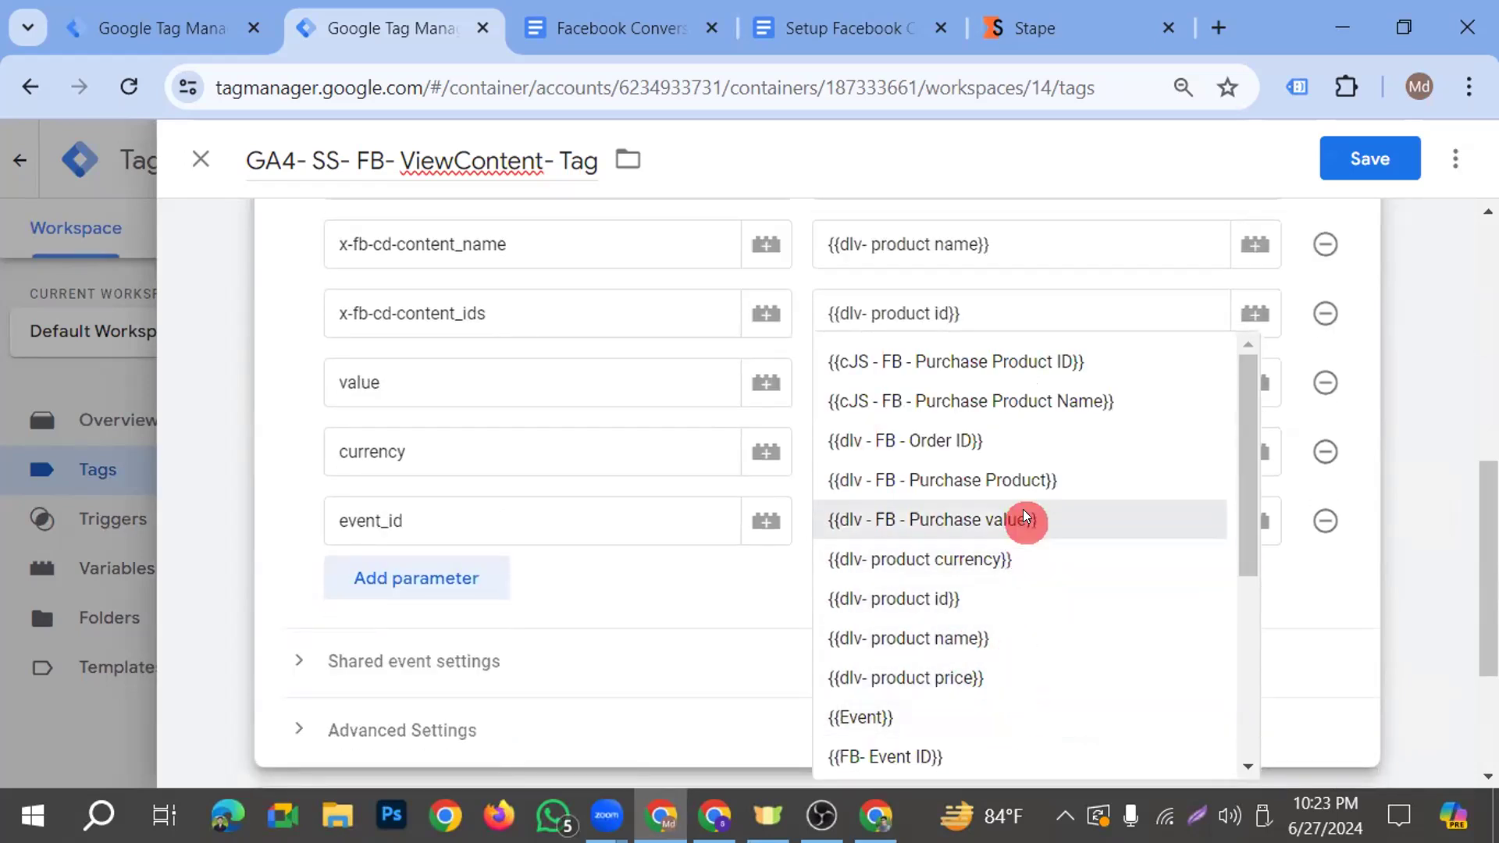
{"action": "left_click", "coordinate": [1004, 678]}
Assign the variable {{dlv- product currency}} to the currency configuration parameter
{"action": "left_click", "coordinate": [924, 438]}
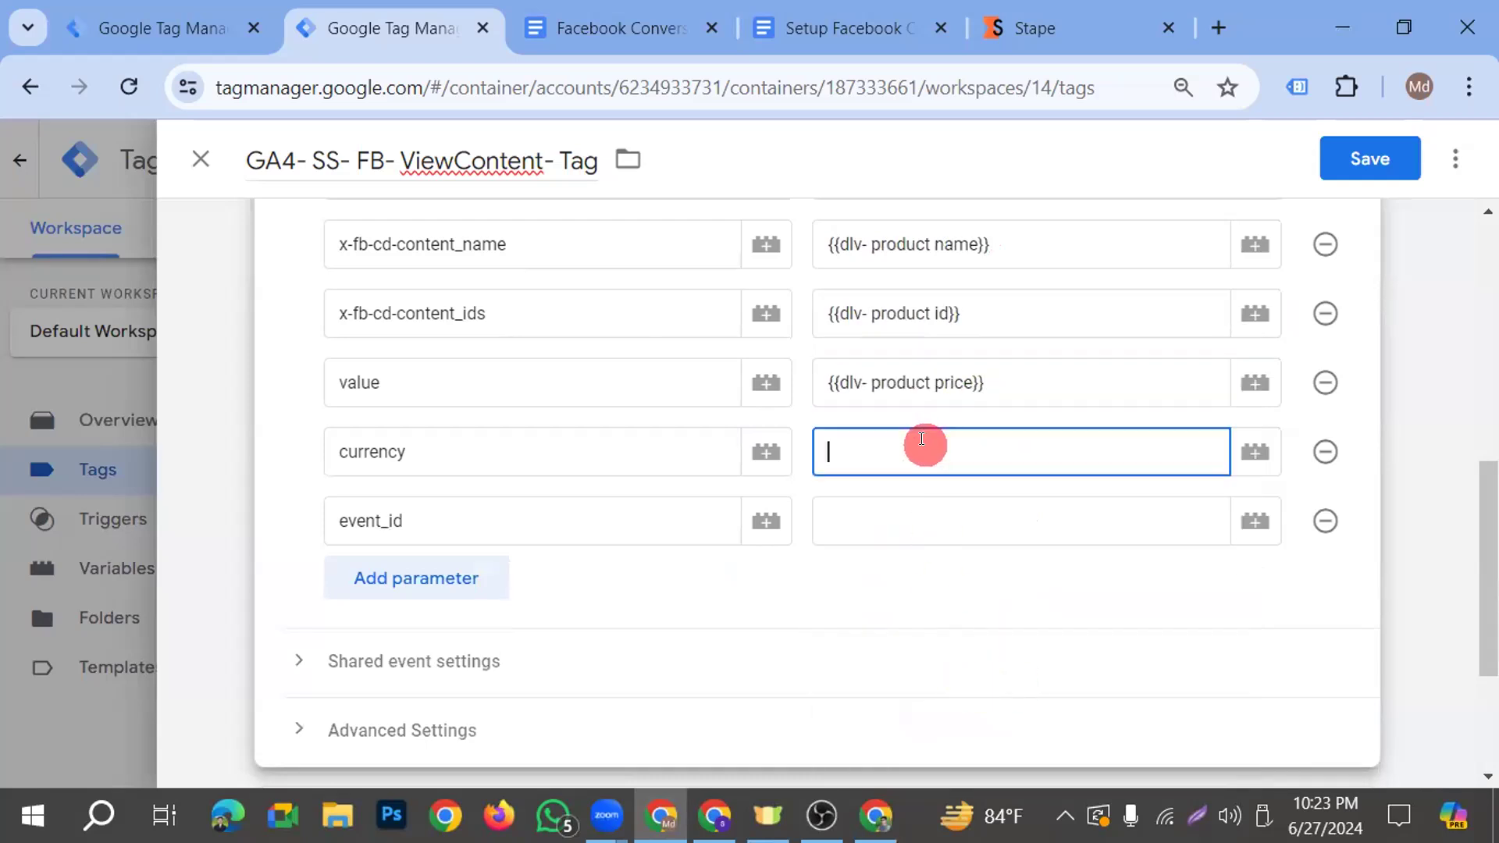
{"action": "type", "text": "{{"}
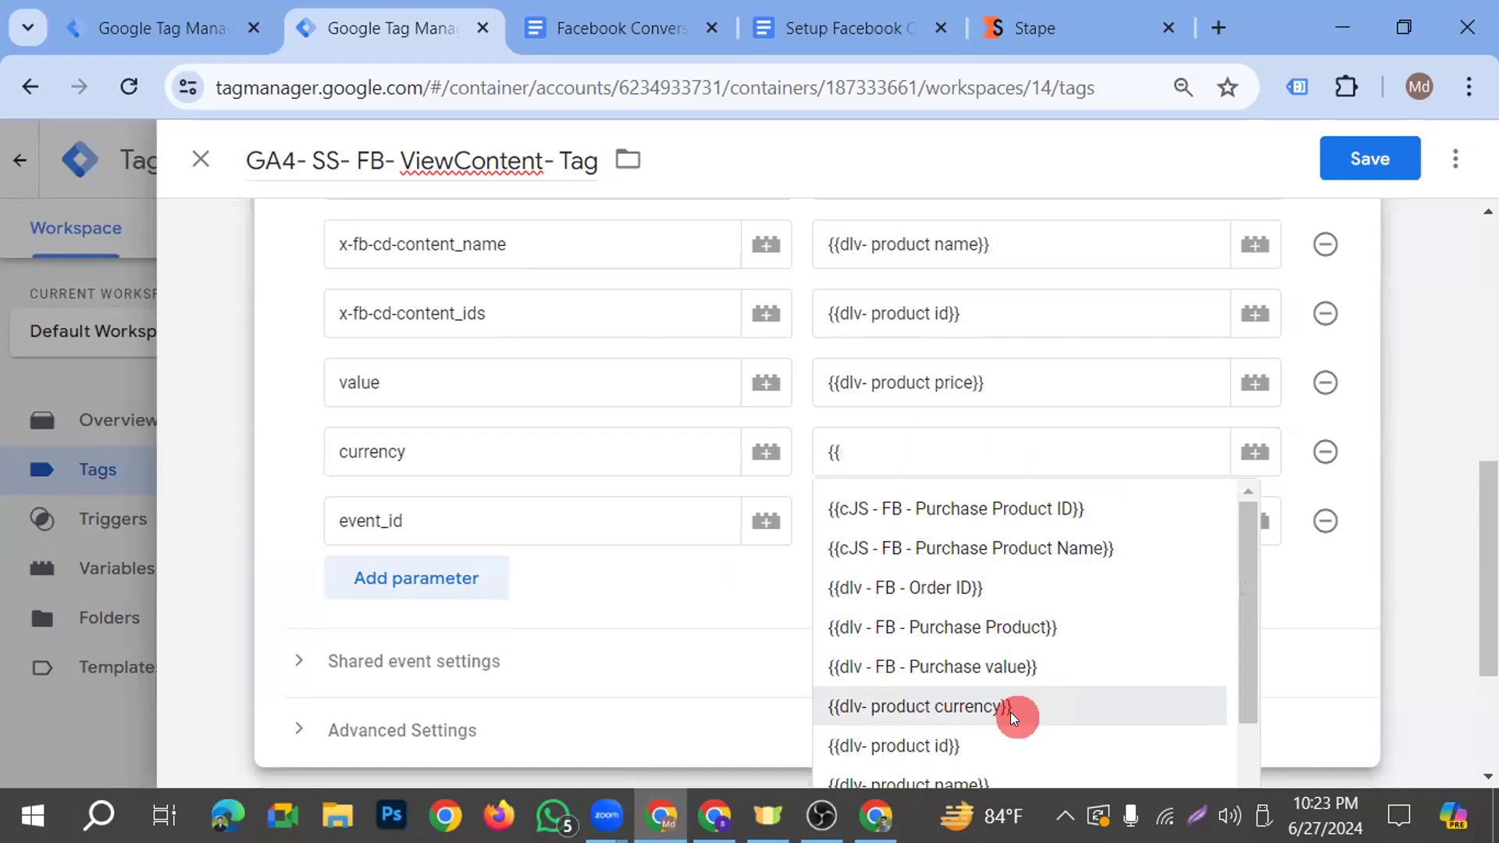
{"action": "left_click", "coordinate": [1011, 707]}
Set the event_id parameter to the variable {{FB- Event ID}} and save the GA4 ViewContent tag
{"action": "left_click", "coordinate": [910, 519]}
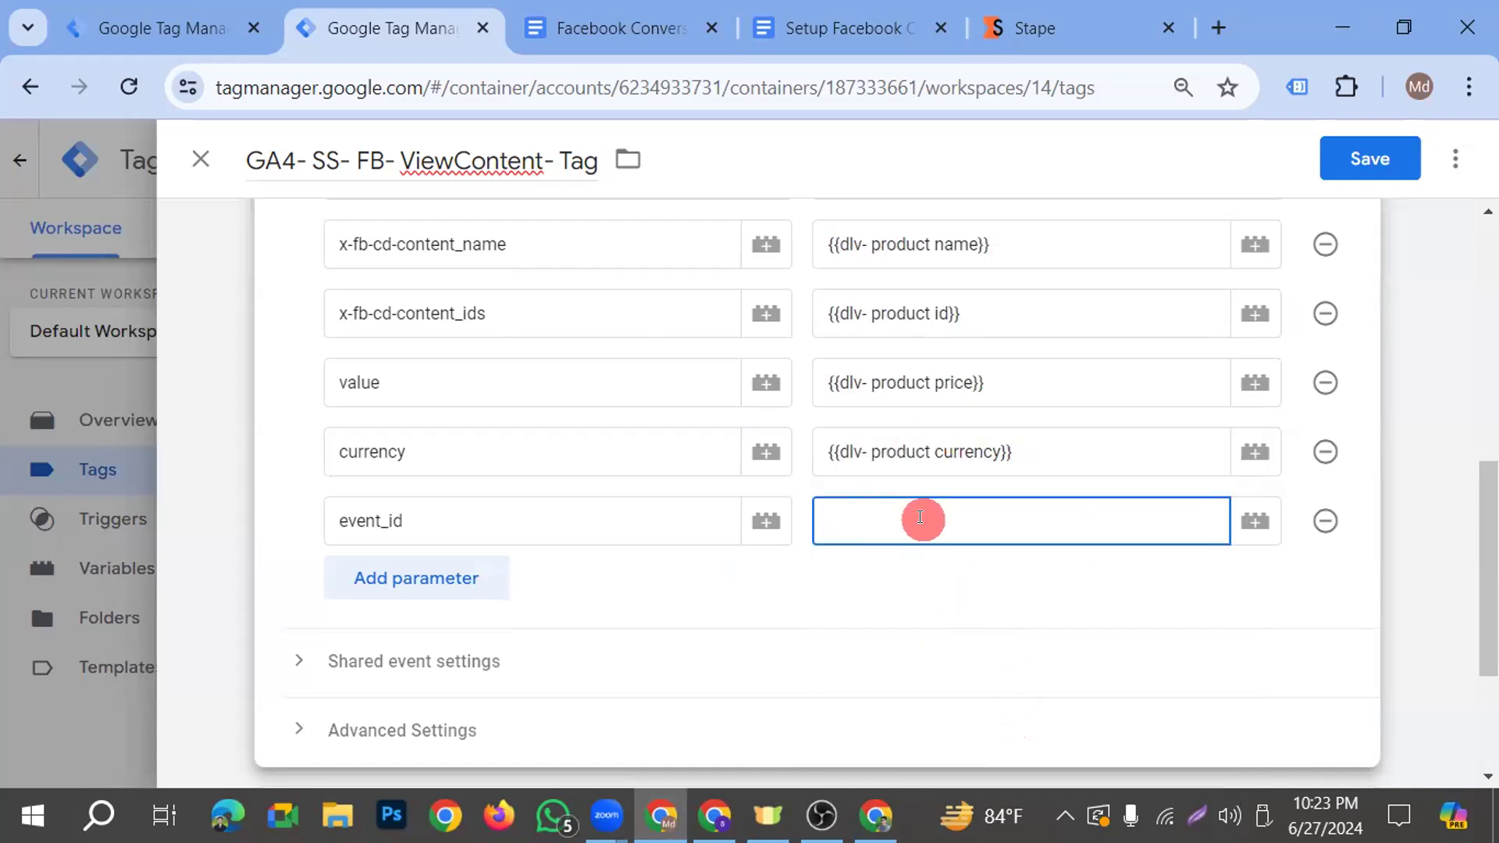
{"action": "type", "text": "{{"}
{"action": "scroll", "coordinate": [944, 552], "scroll_direction": "down", "scroll_amount": 2}
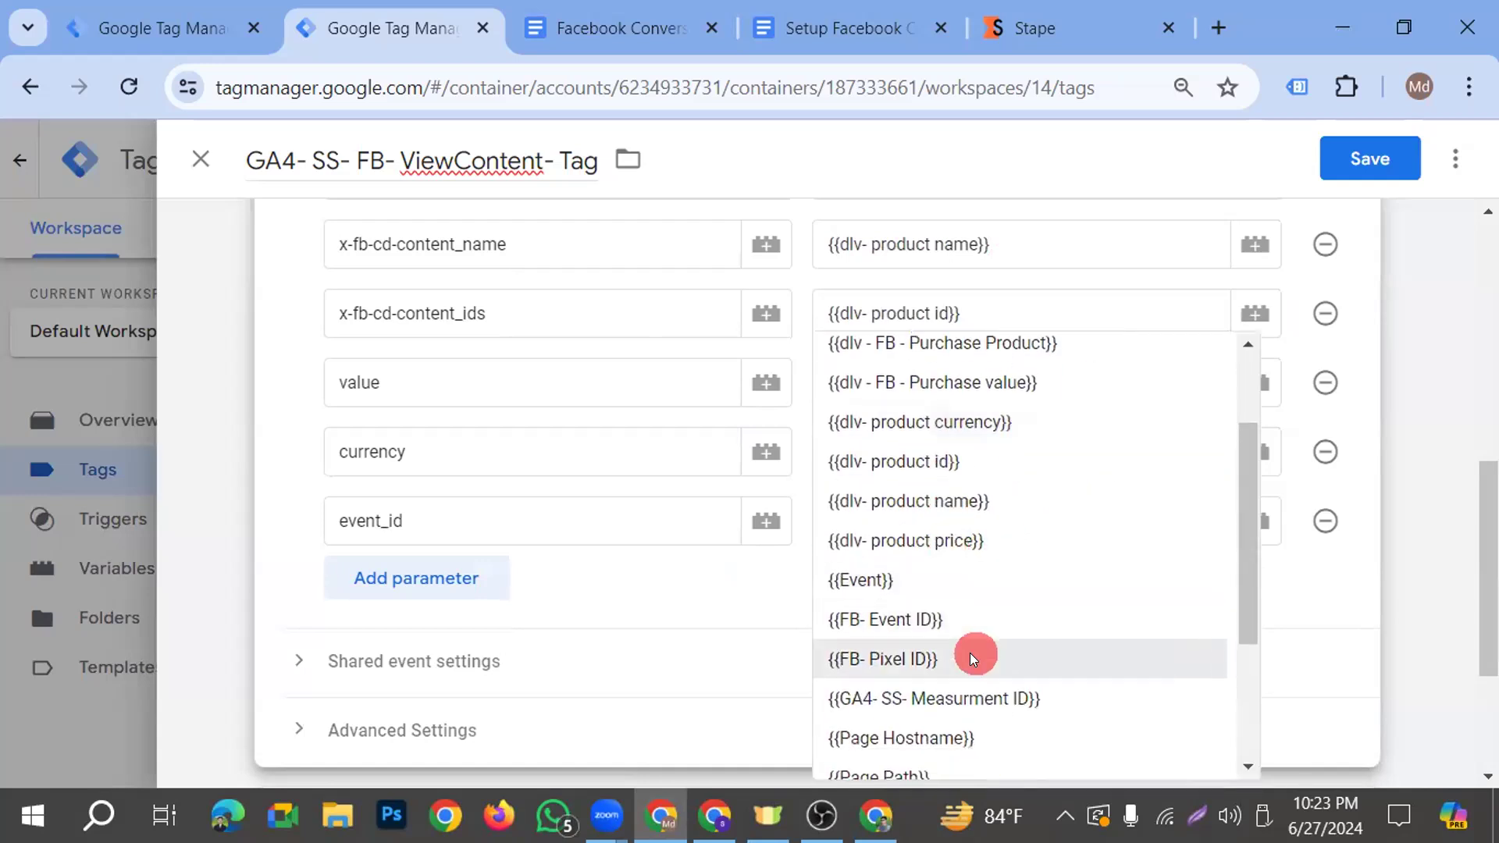
{"action": "left_click", "coordinate": [934, 634]}
{"action": "scroll", "coordinate": [1071, 588], "scroll_direction": "up", "scroll_amount": 4}
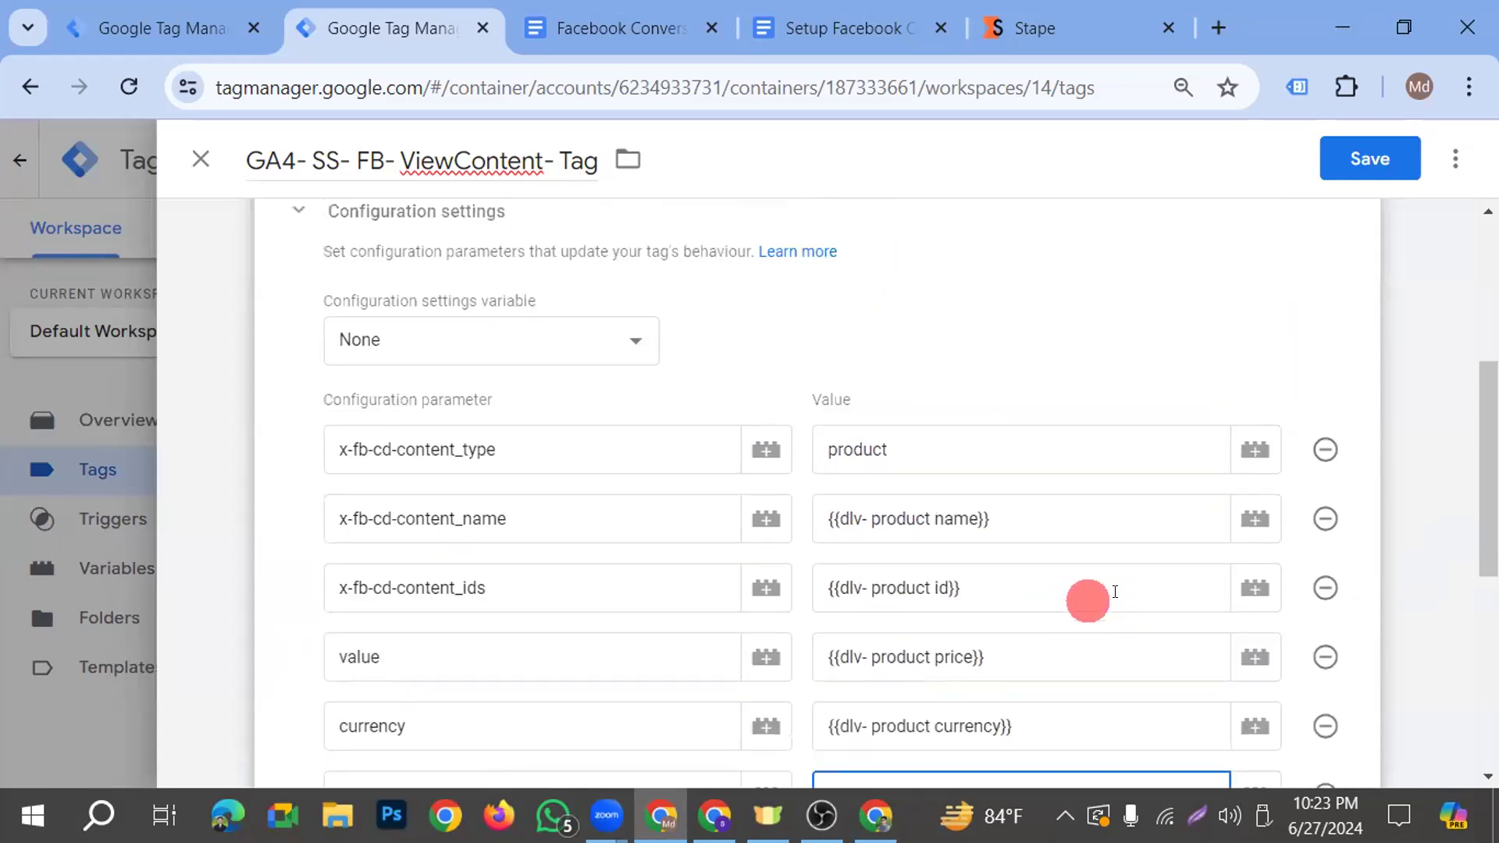
{"action": "left_click", "coordinate": [1410, 161]}
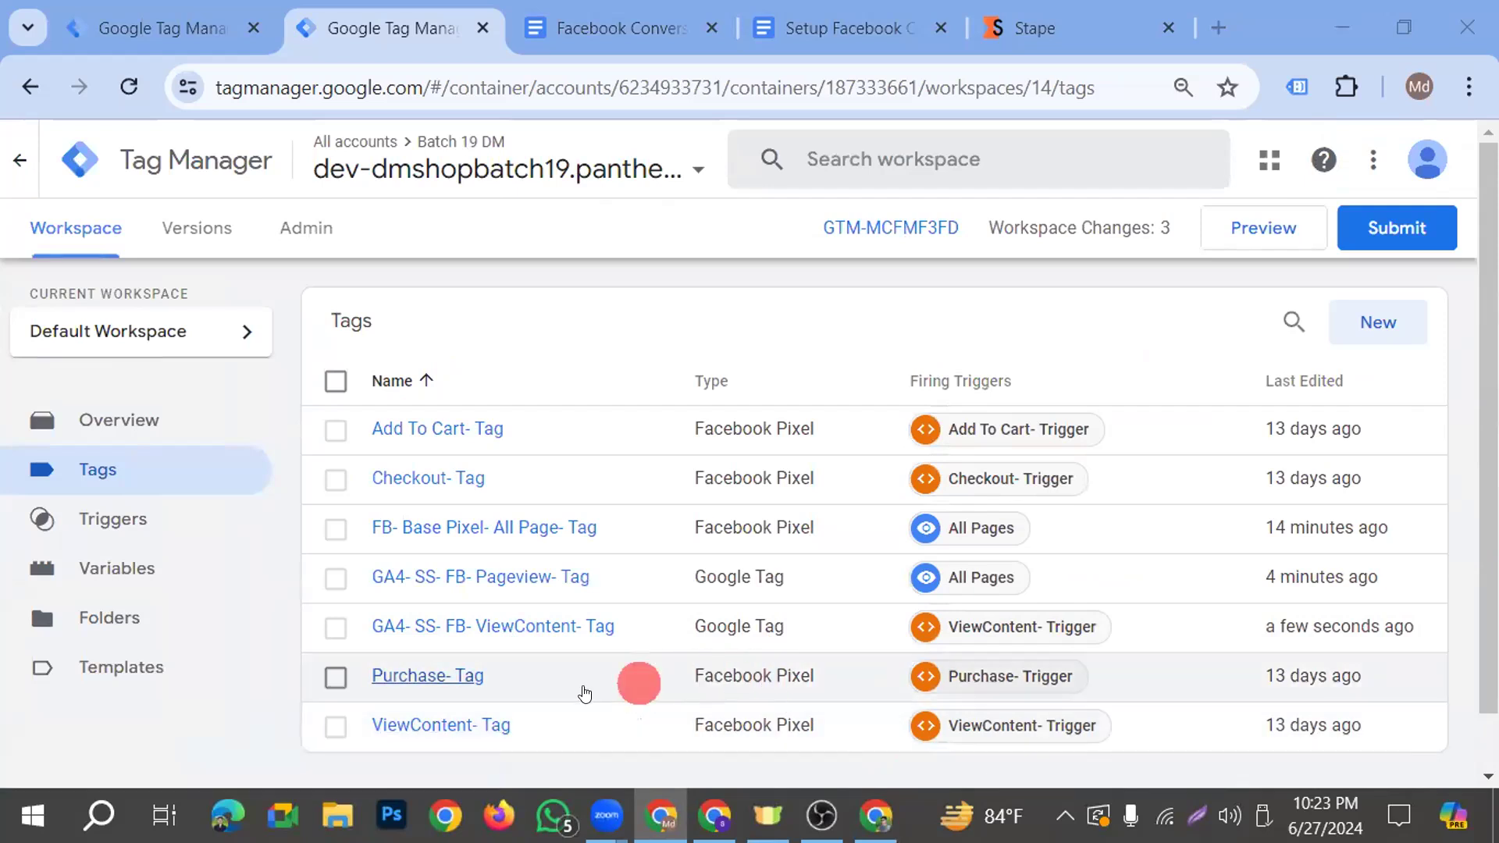
Set the Event ID of the Facebook Pixel tag ViewContent- Tag to {{FB- Event ID}} and save the tag
{"action": "left_click", "coordinate": [439, 726]}
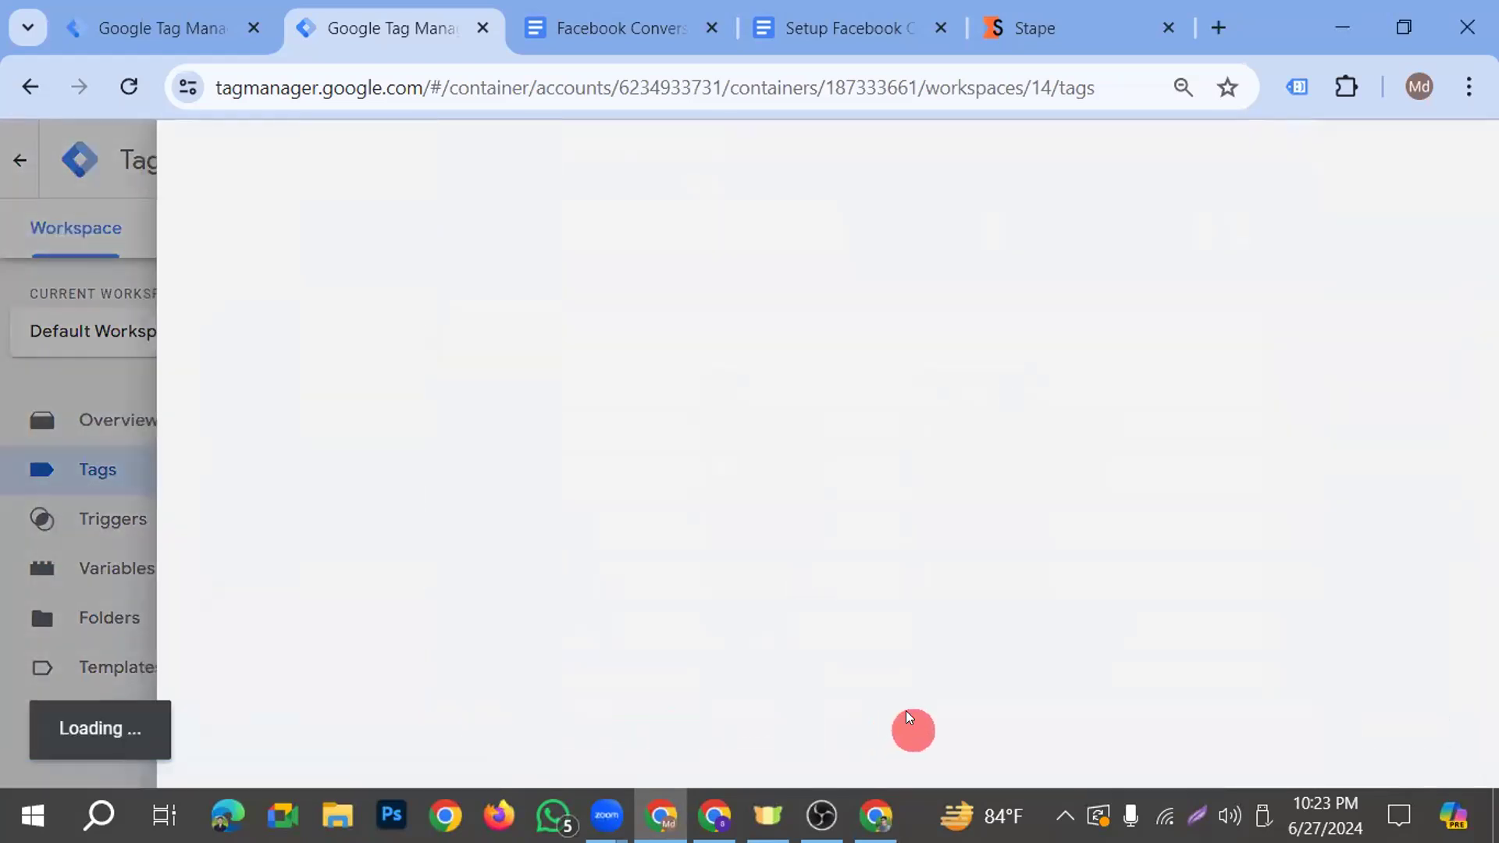
{"action": "scroll", "coordinate": [741, 539], "scroll_direction": "down", "scroll_amount": 1}
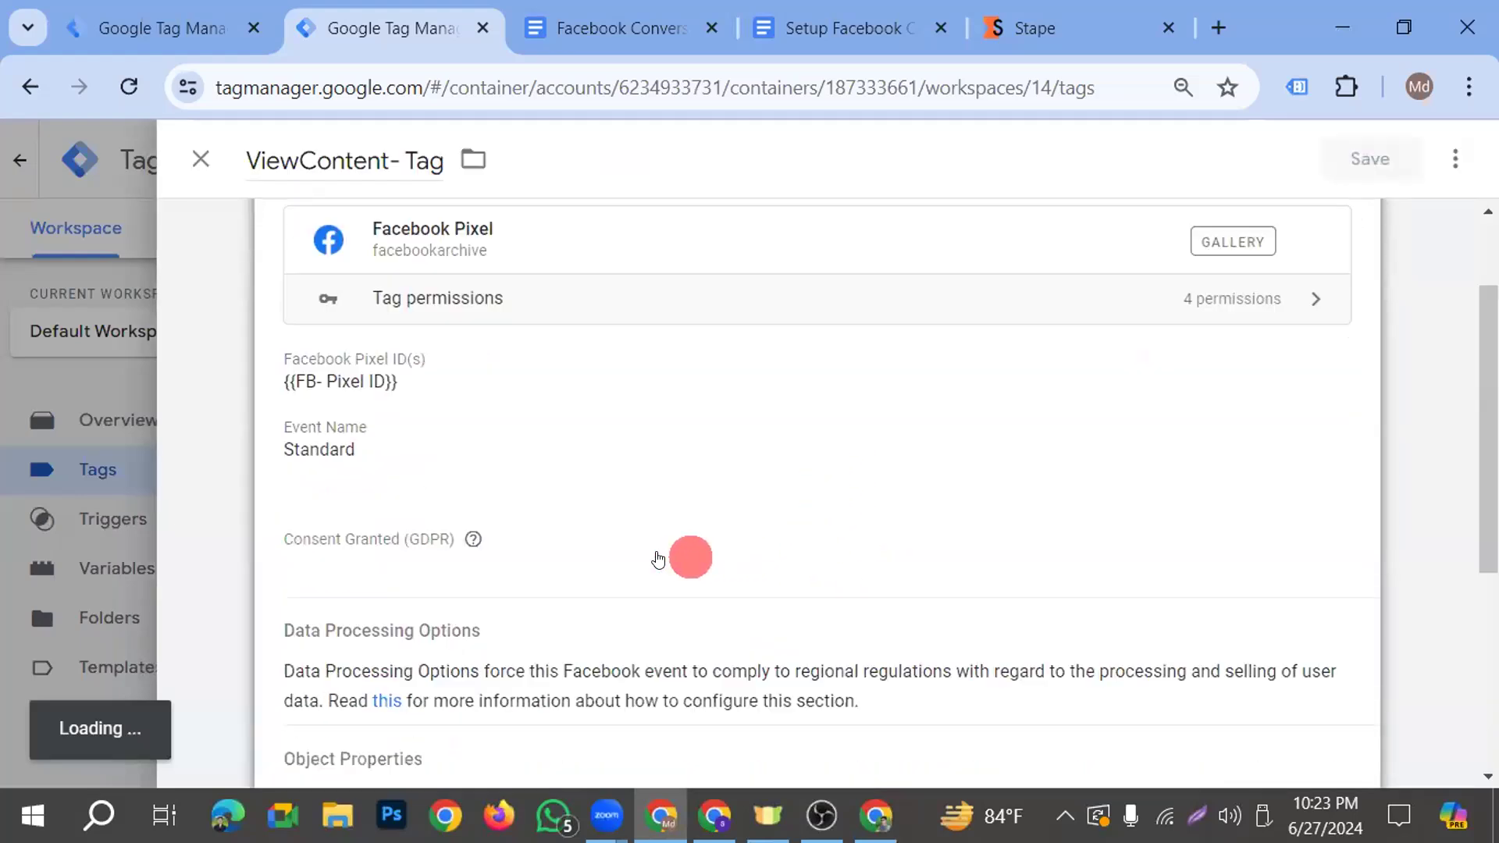
{"action": "left_click", "coordinate": [529, 484]}
{"action": "scroll", "coordinate": [527, 477], "scroll_direction": "down", "scroll_amount": 5}
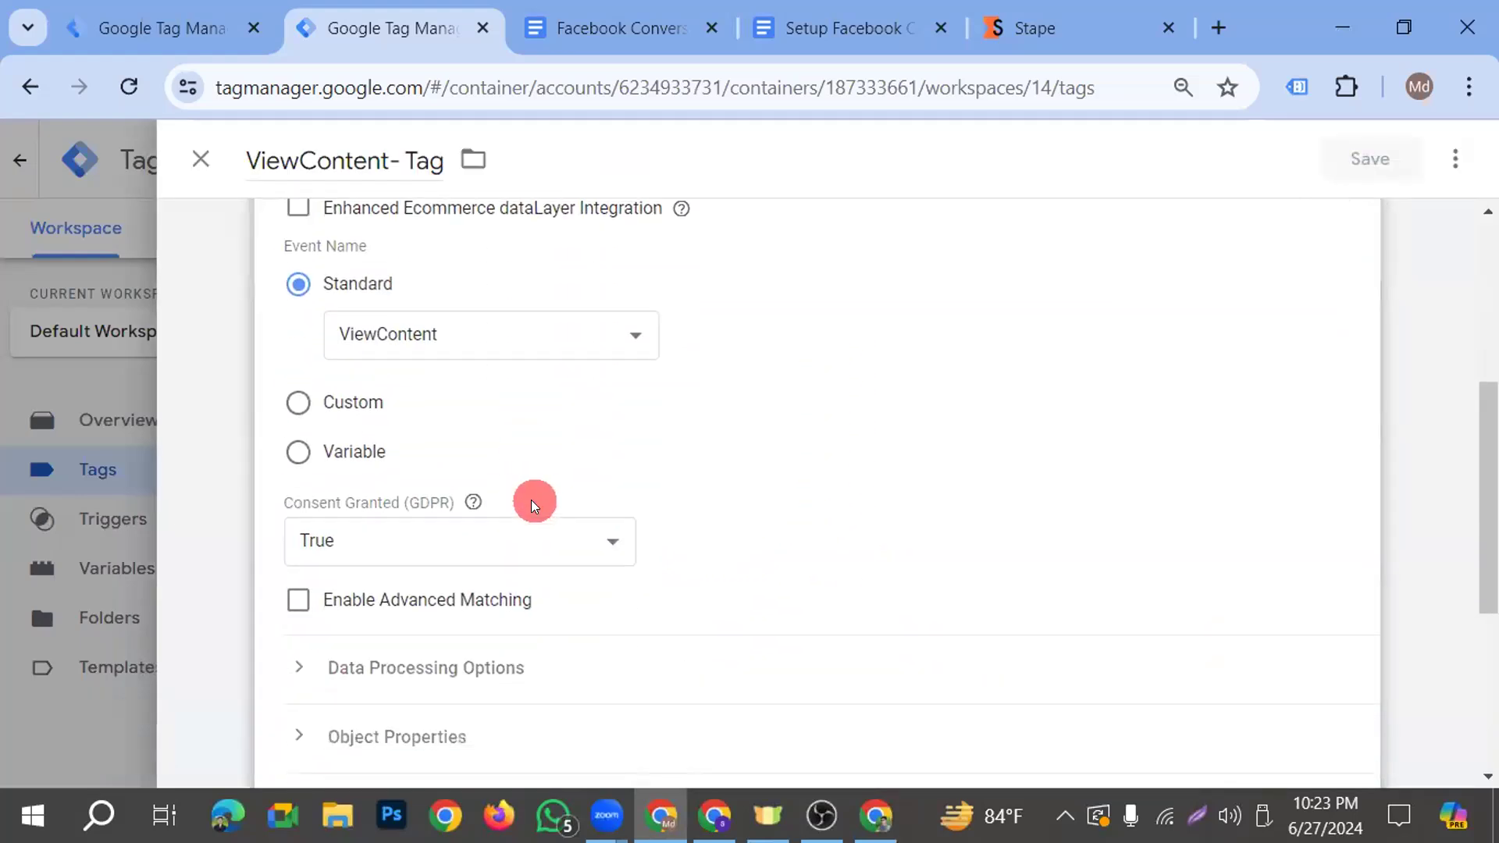
{"action": "left_click", "coordinate": [388, 671]}
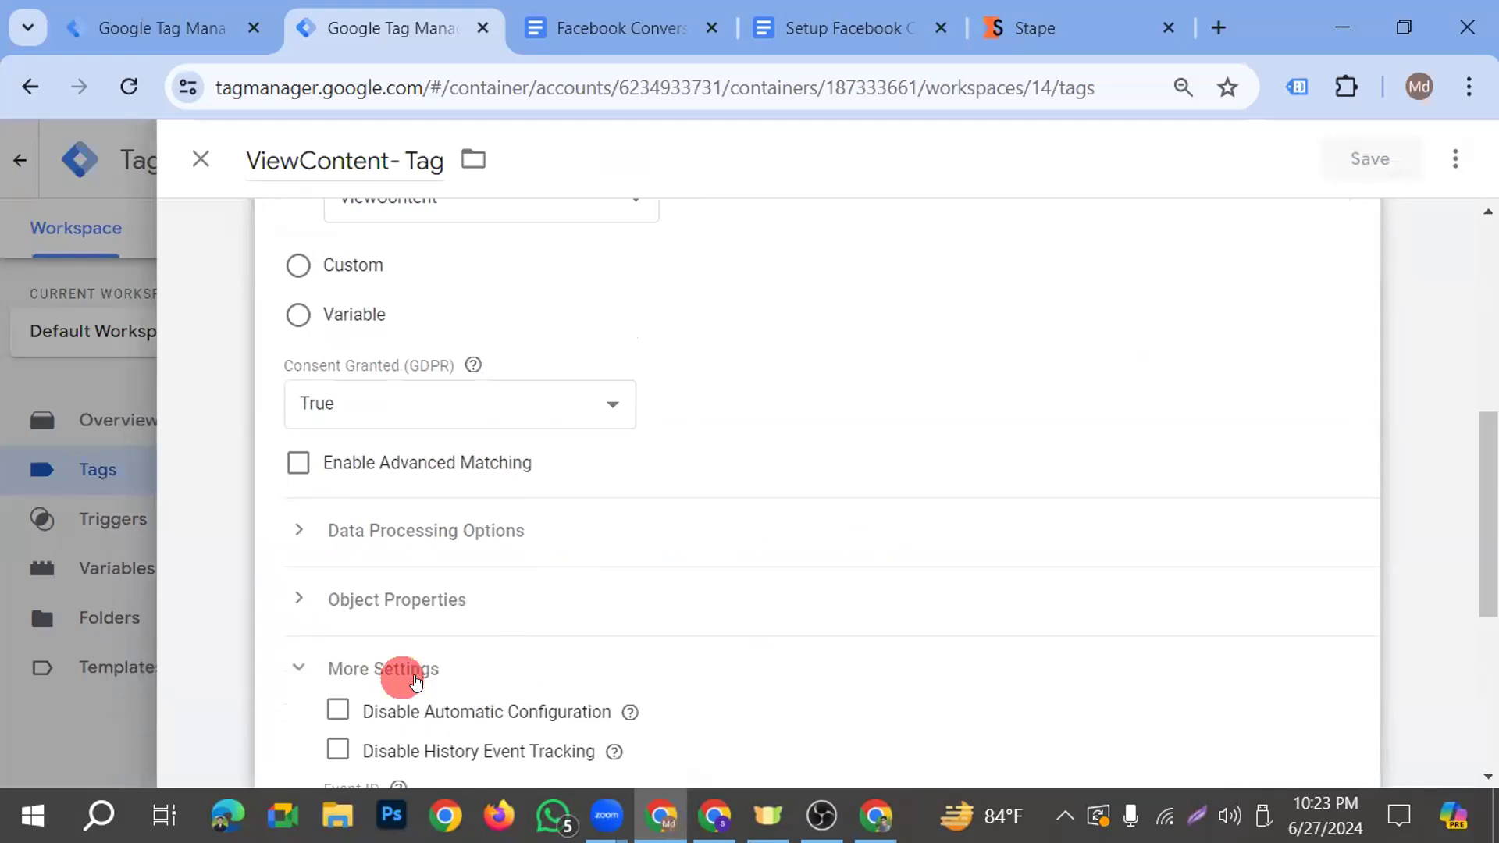
{"action": "scroll", "coordinate": [469, 625], "scroll_direction": "down", "scroll_amount": 3}
{"action": "left_click", "coordinate": [435, 550]}
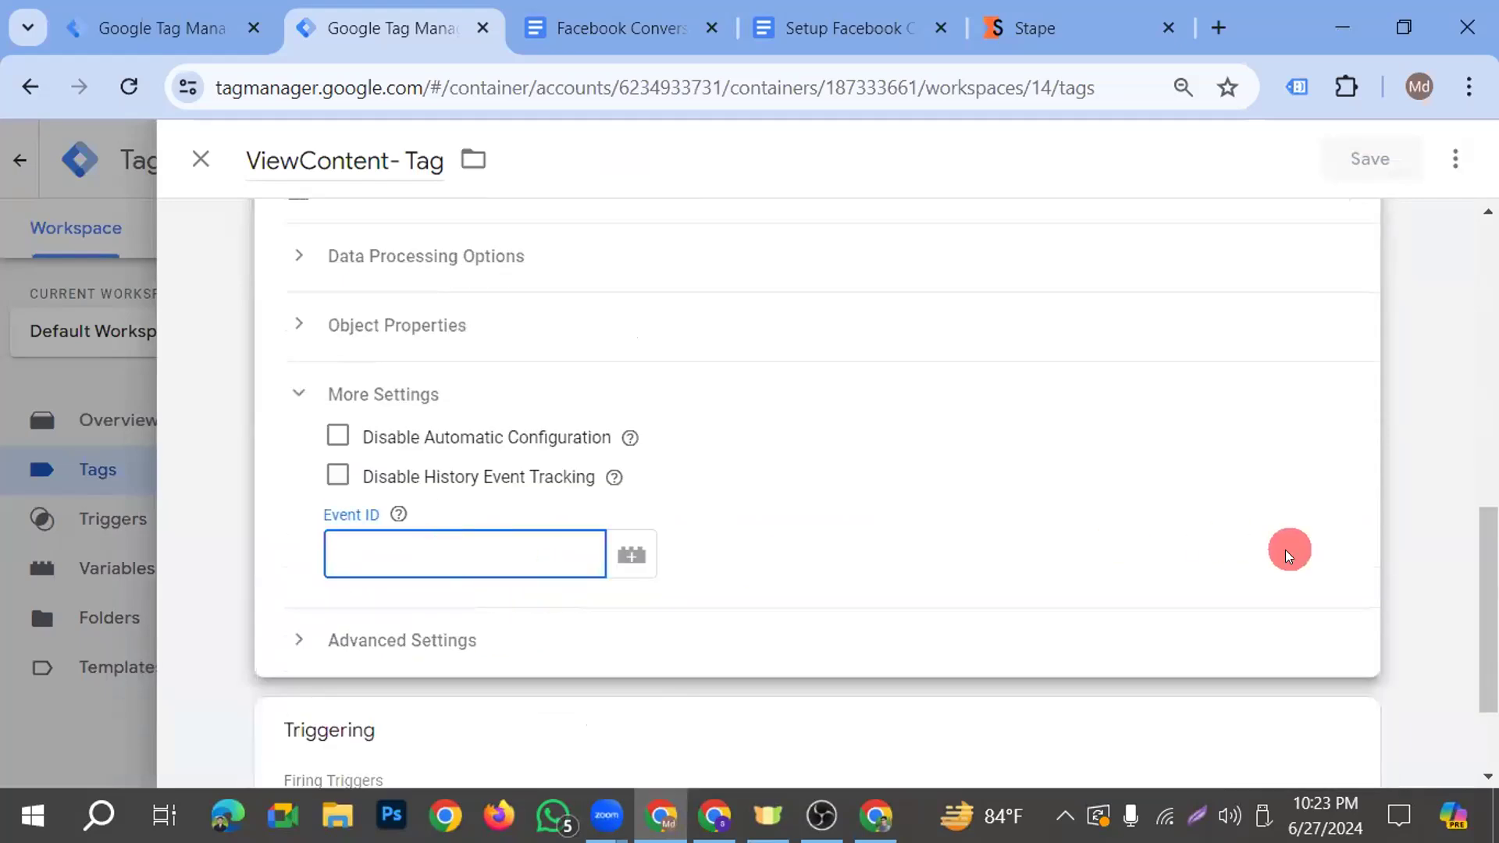
{"action": "type", "text": "{{"}
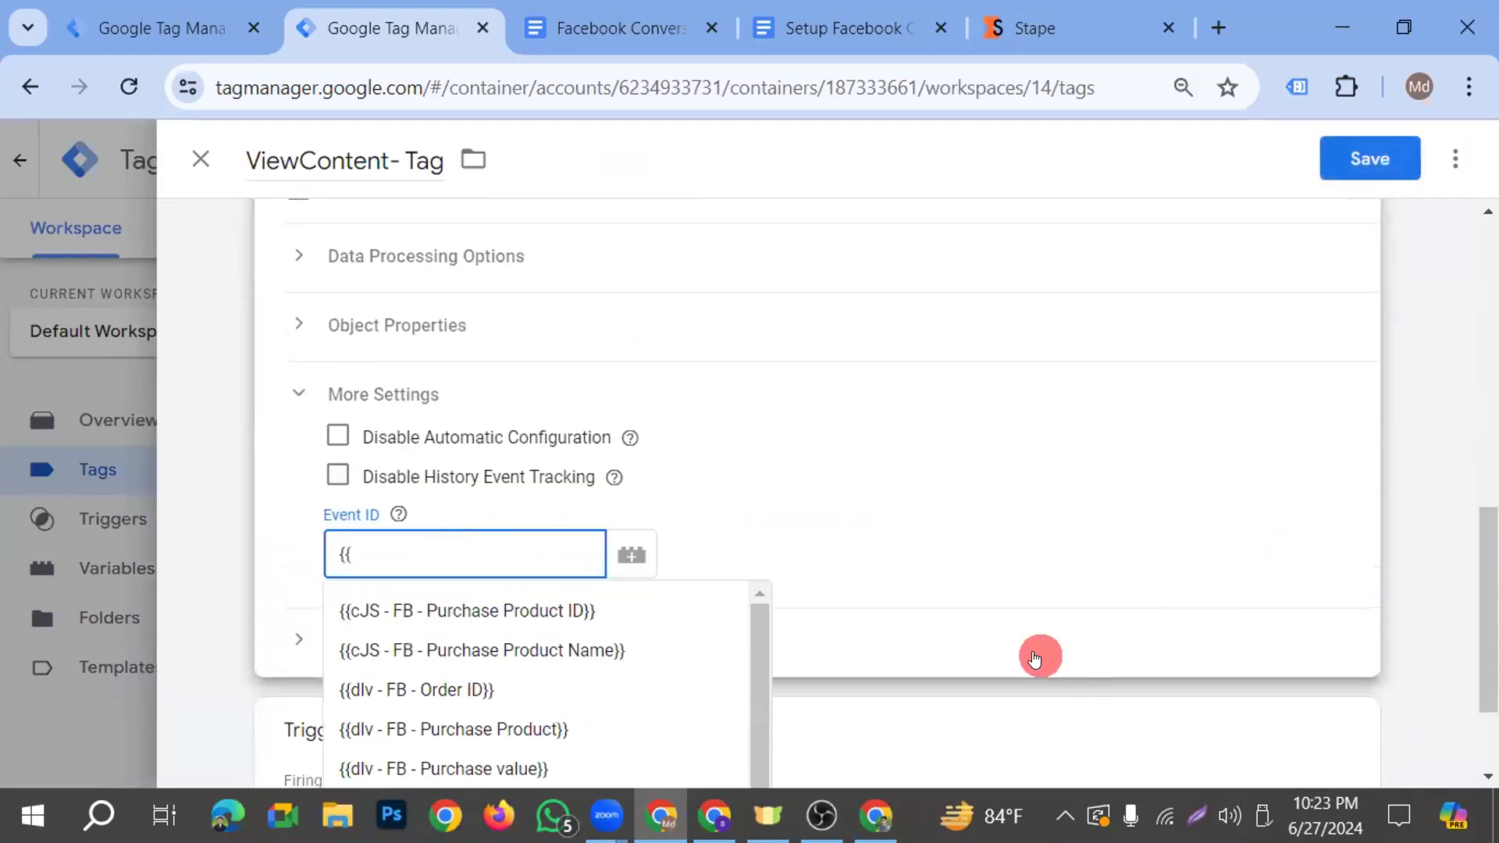
{"action": "scroll", "coordinate": [1041, 656], "scroll_direction": "down", "scroll_amount": 2}
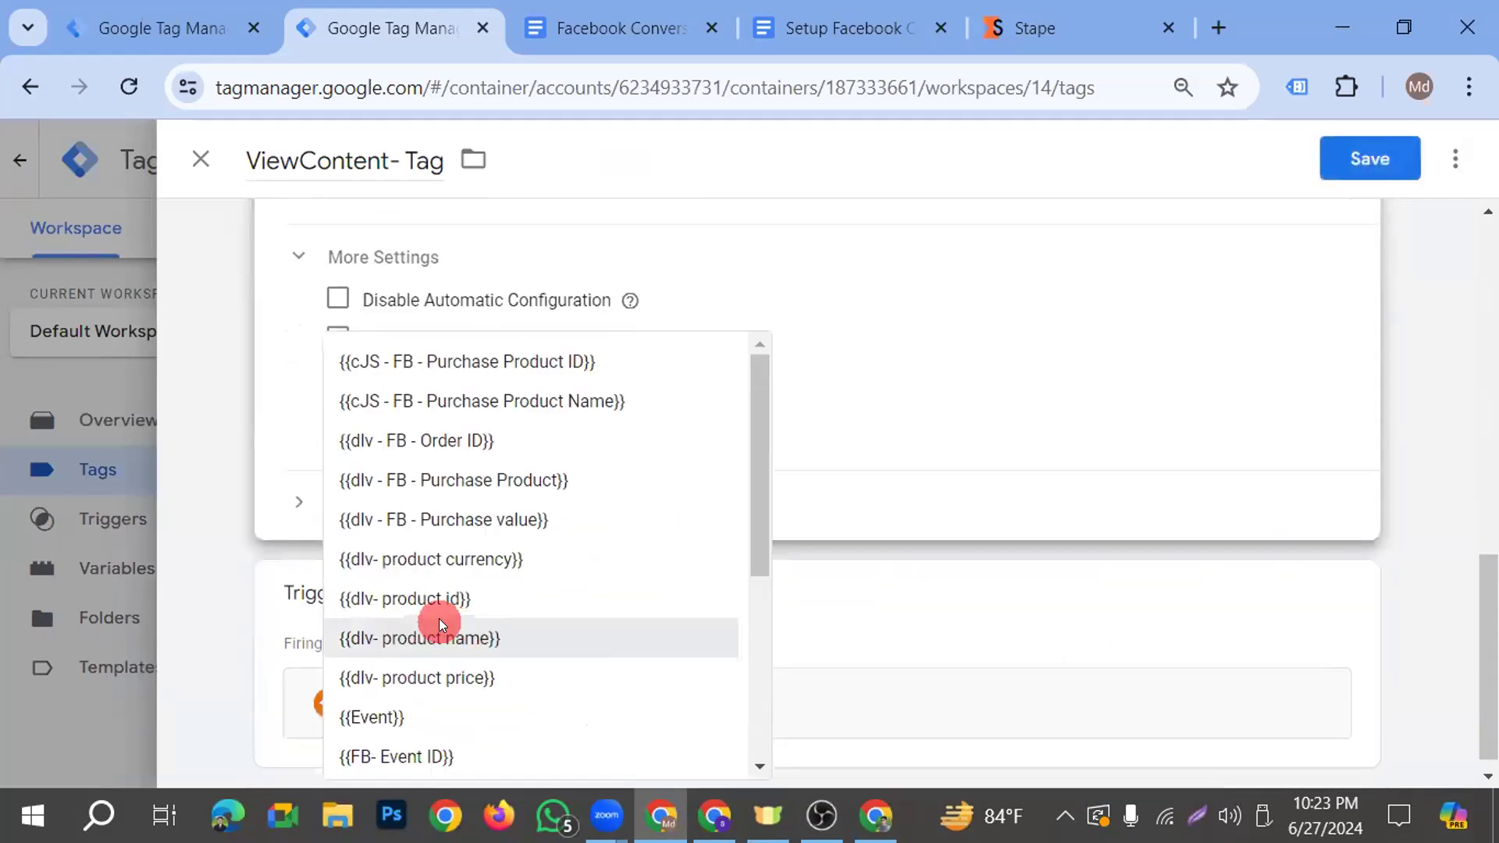
{"action": "left_click", "coordinate": [483, 755]}
{"action": "scroll", "coordinate": [1036, 504], "scroll_direction": "up", "scroll_amount": 2}
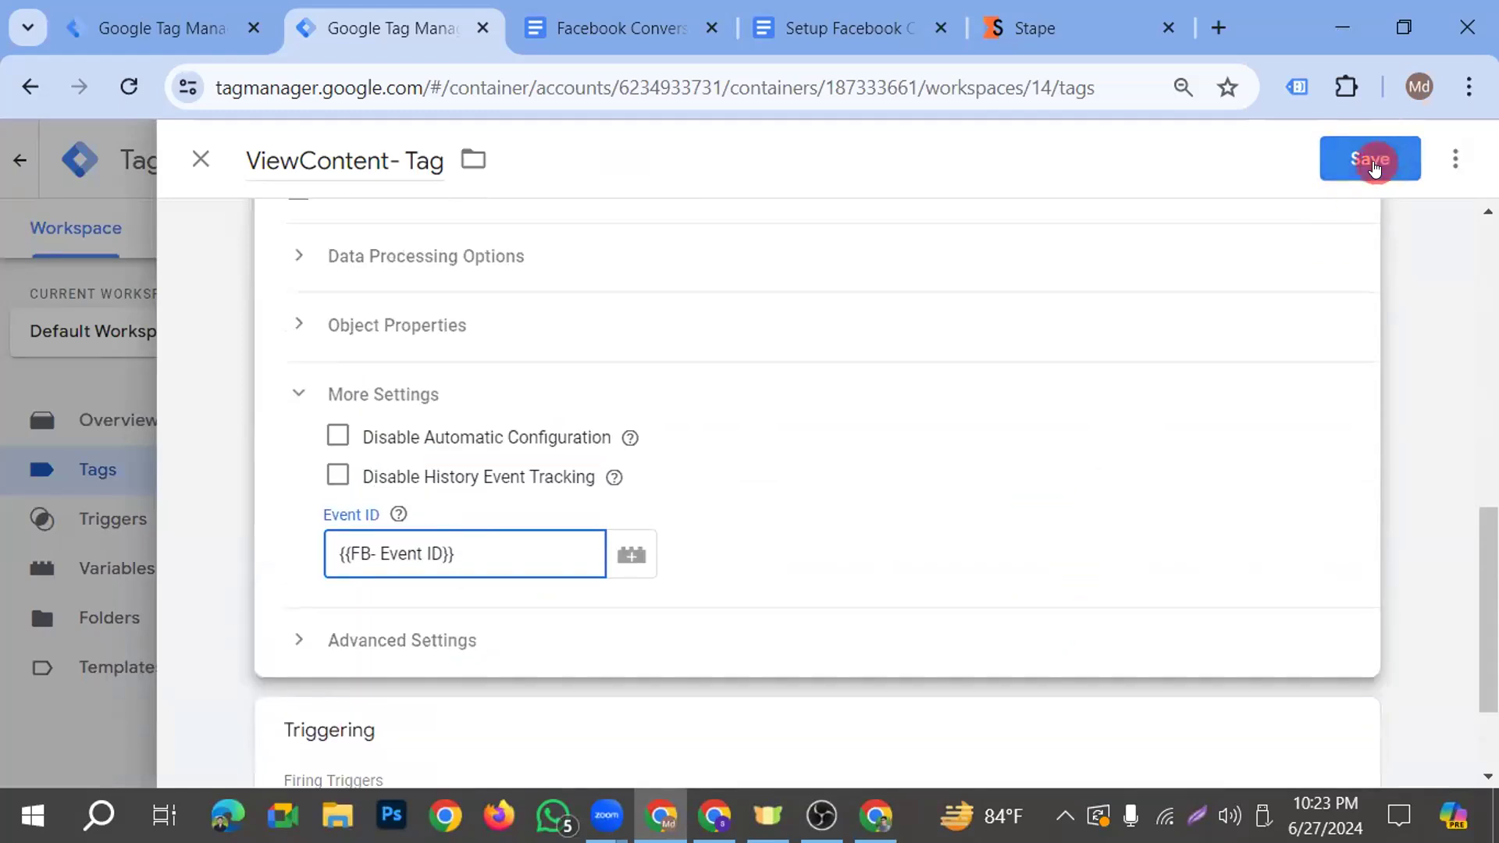
{"action": "left_click", "coordinate": [1373, 162]}
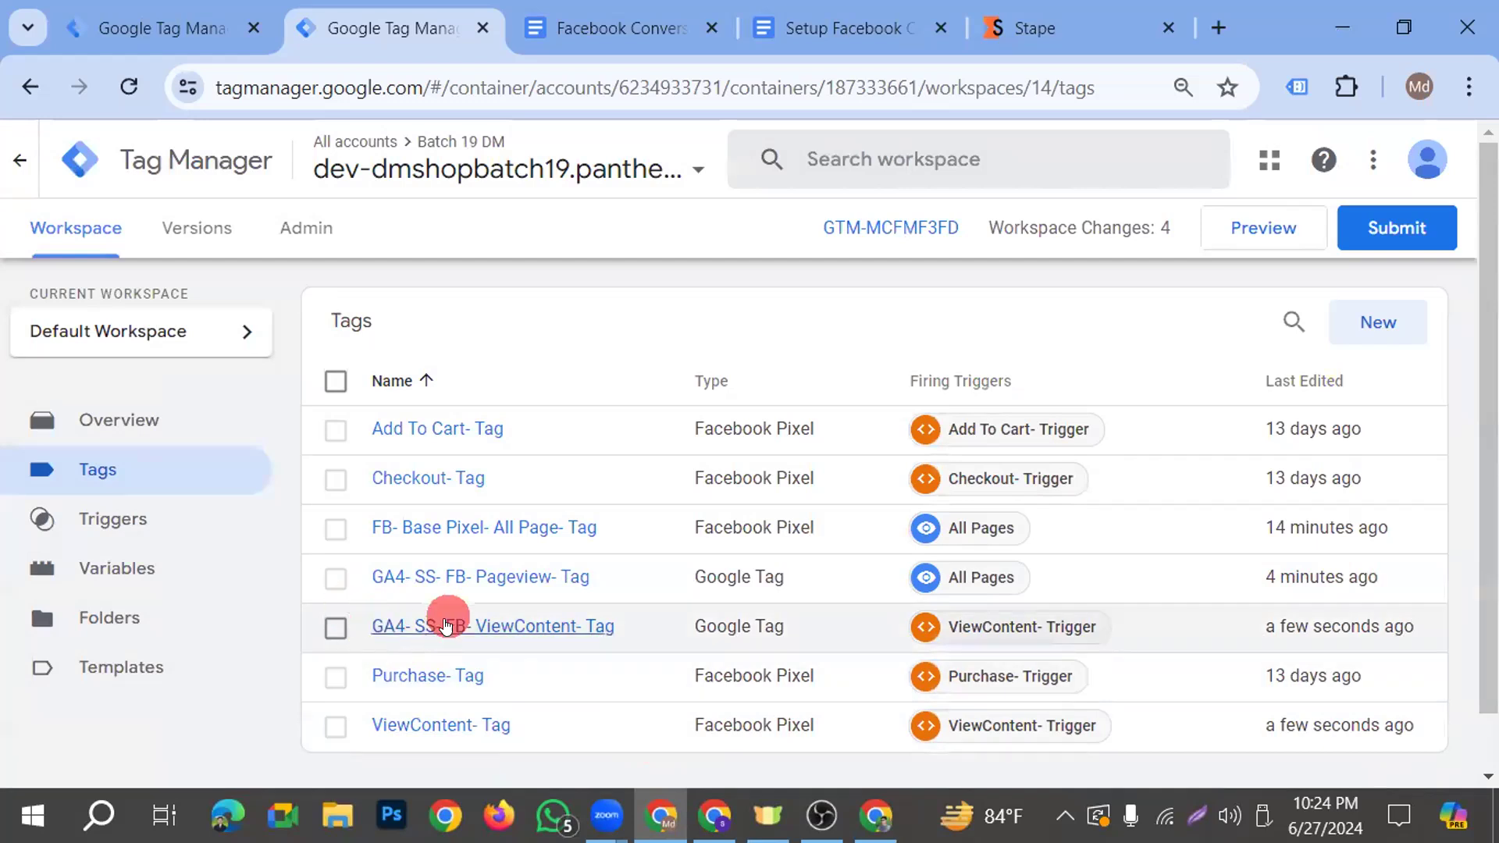
Open the GA4- SS- FB- ViewContent- Tag and make a copy of it
{"action": "left_click", "coordinate": [338, 627]}
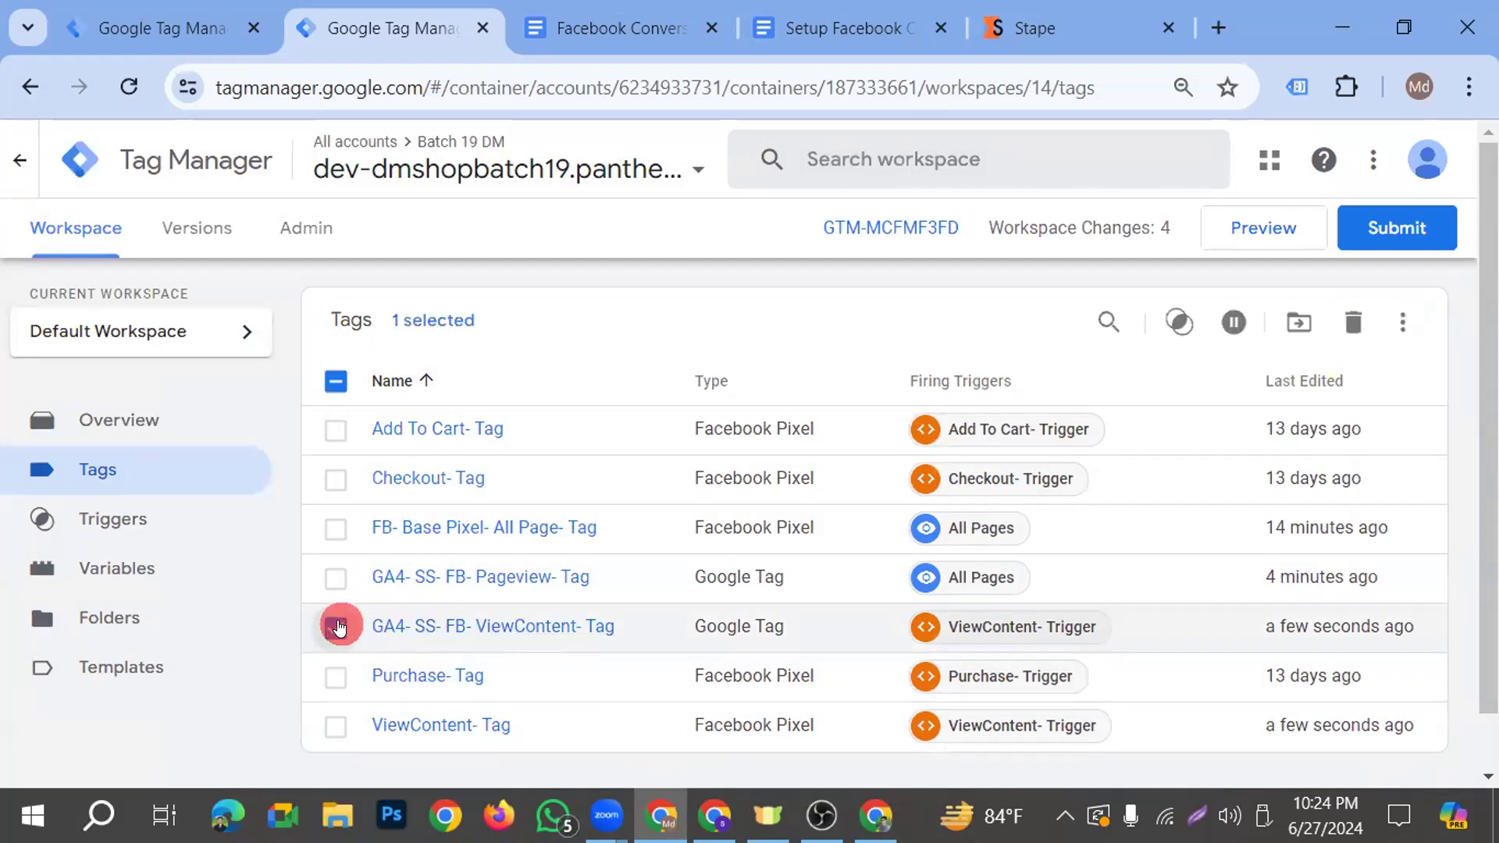
{"action": "left_click", "coordinate": [424, 625]}
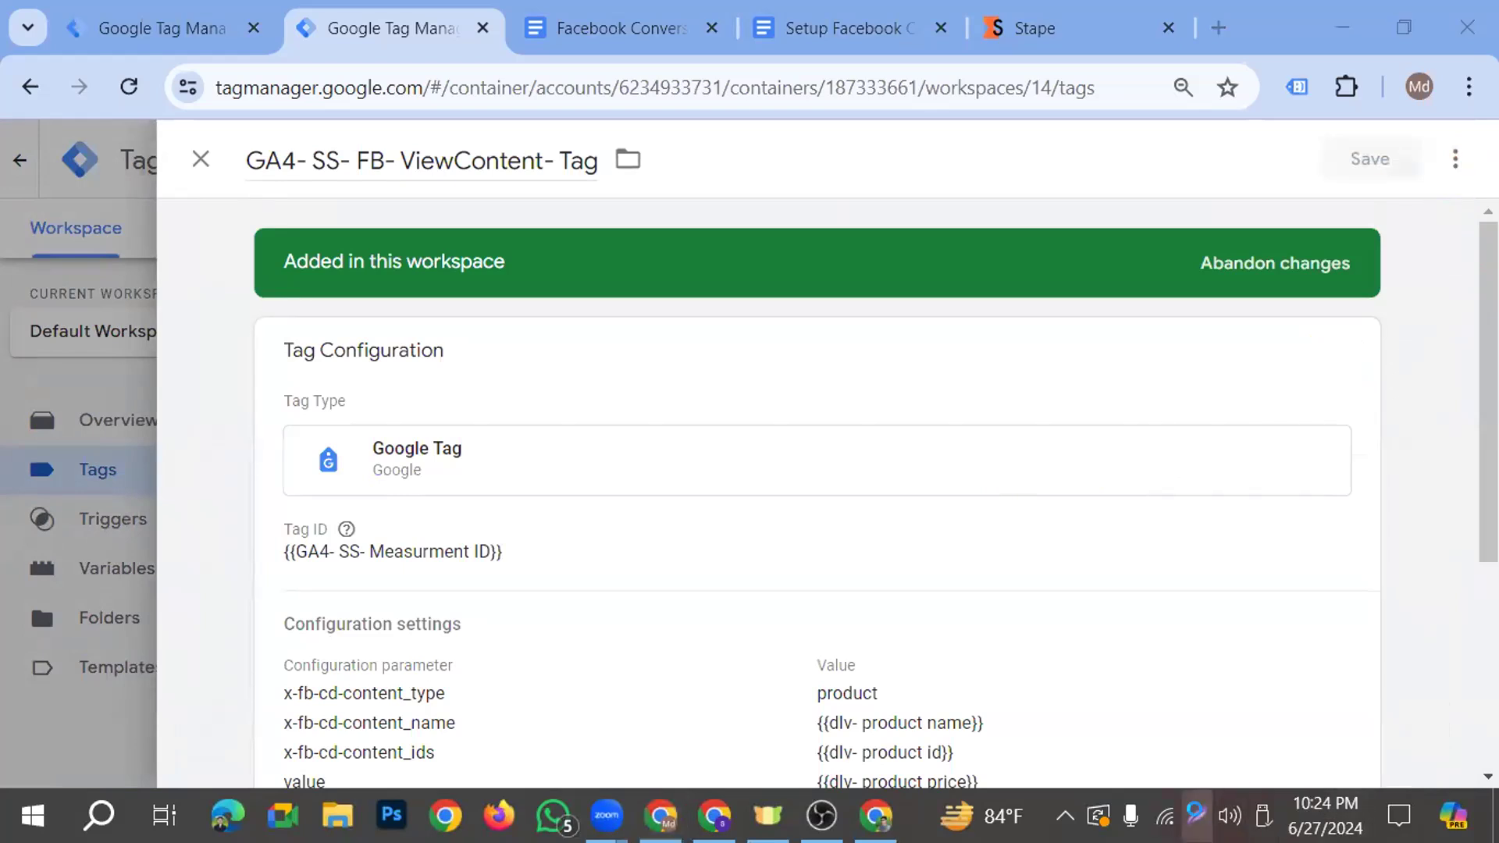
{"action": "left_click", "coordinate": [1194, 815]}
{"action": "mouse_move", "coordinate": [856, 779]}
{"action": "left_mouse_down"}
{"action": "mouse_move", "coordinate": [1217, 344]}
{"action": "mouse_move", "coordinate": [1444, 173]}
{"action": "left_mouse_up"}
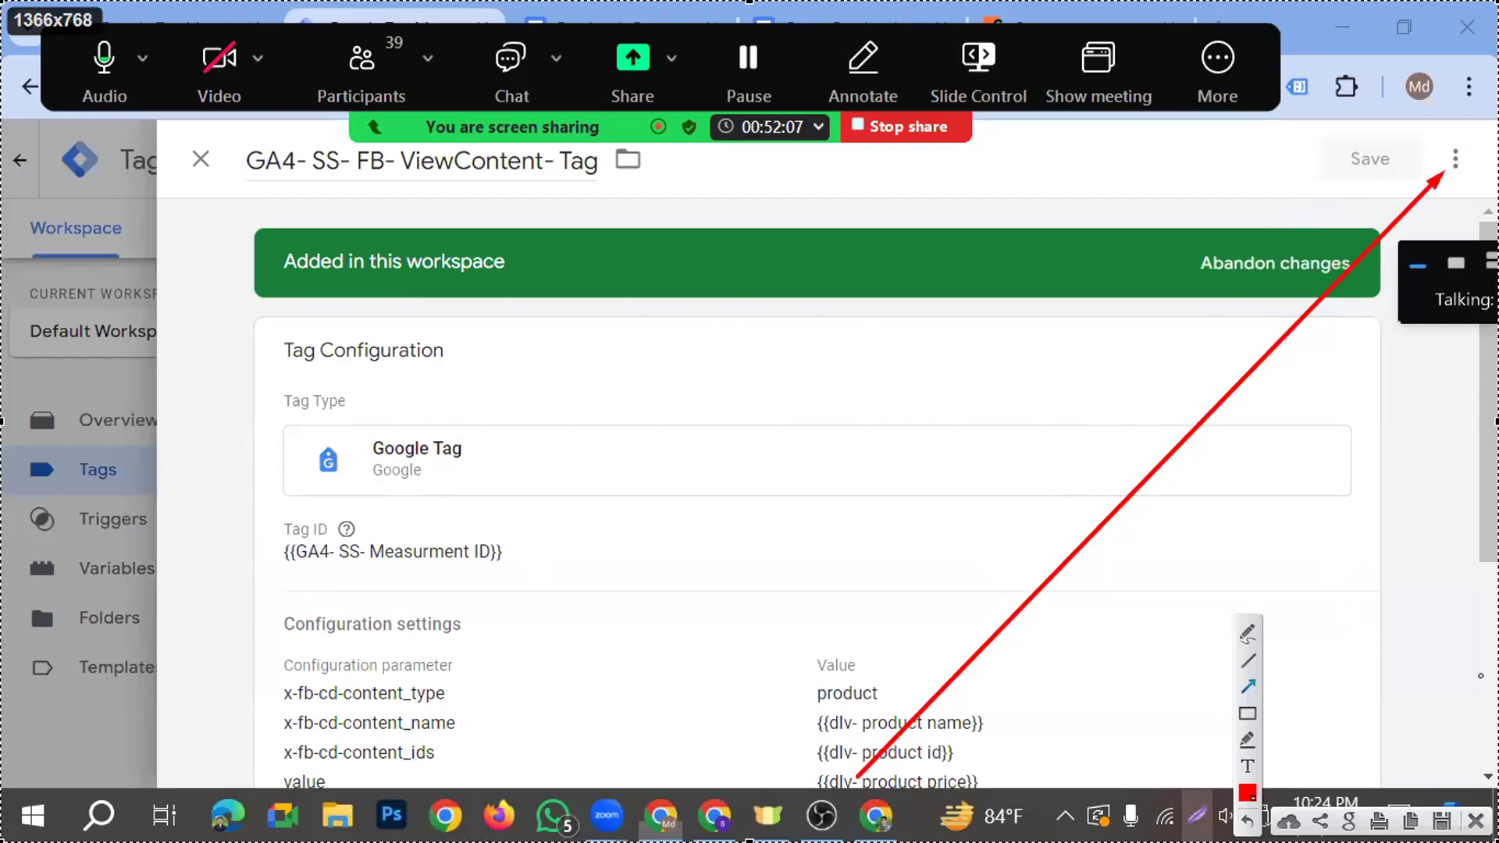
{"action": "left_click", "coordinate": [1457, 162]}
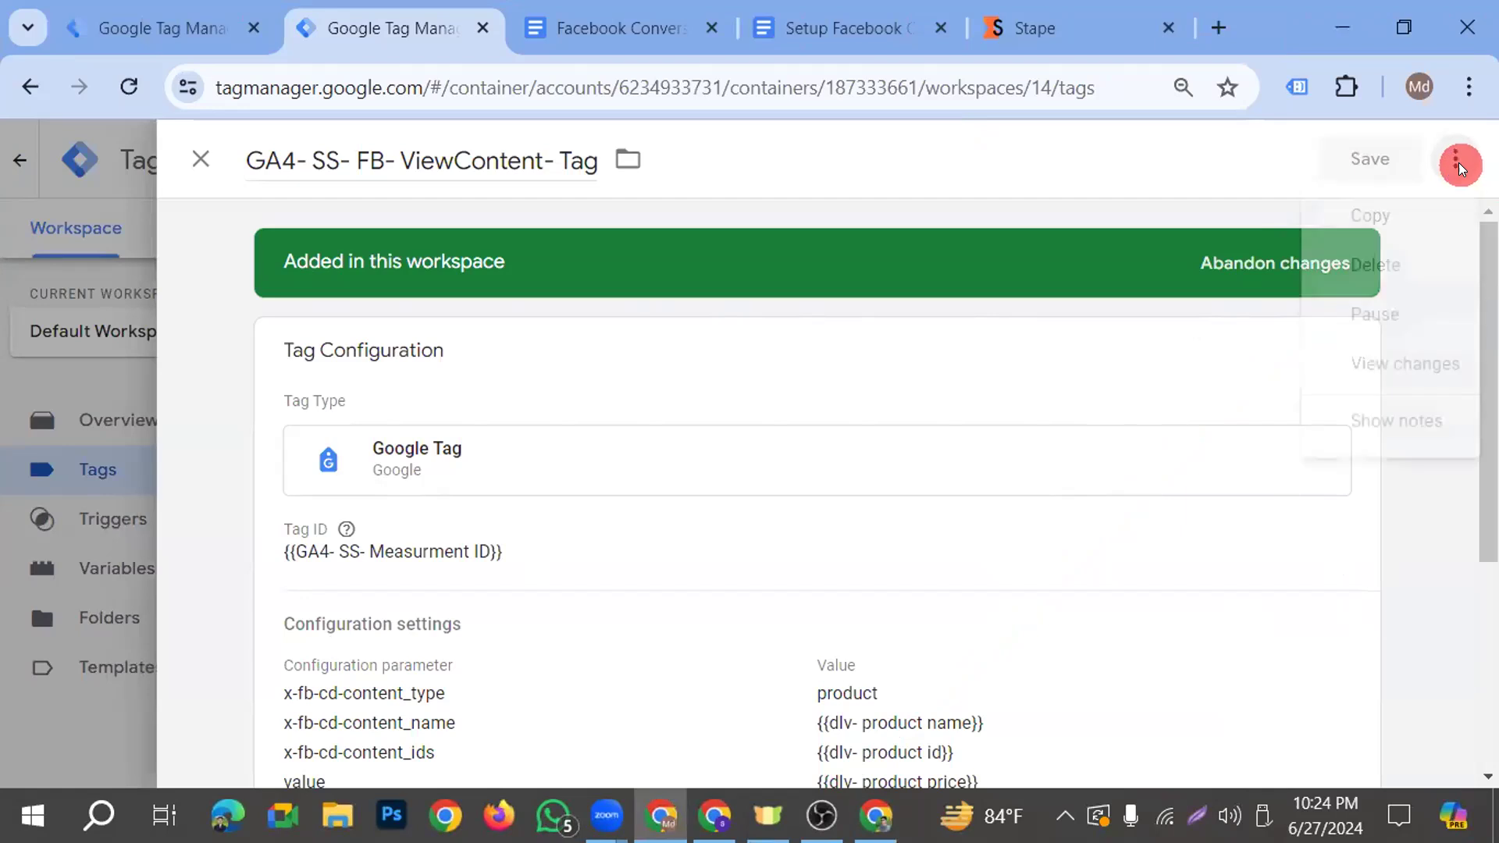
{"action": "left_click", "coordinate": [1372, 219]}
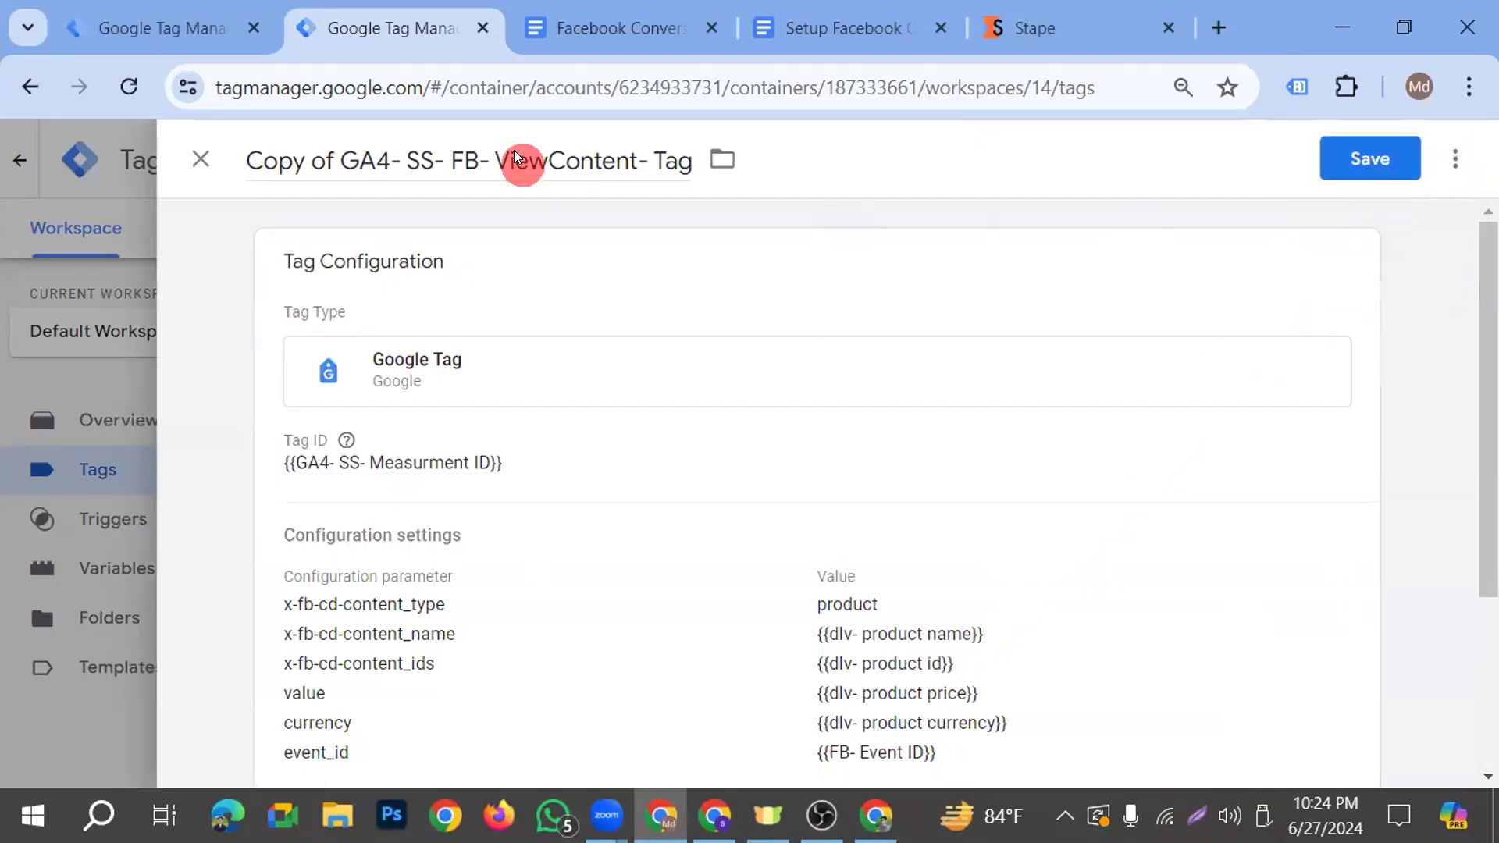
Rename the copied tag as GA4- SS- FB- Add to Cart- Tag
{"action": "left_click", "coordinate": [340, 163]}
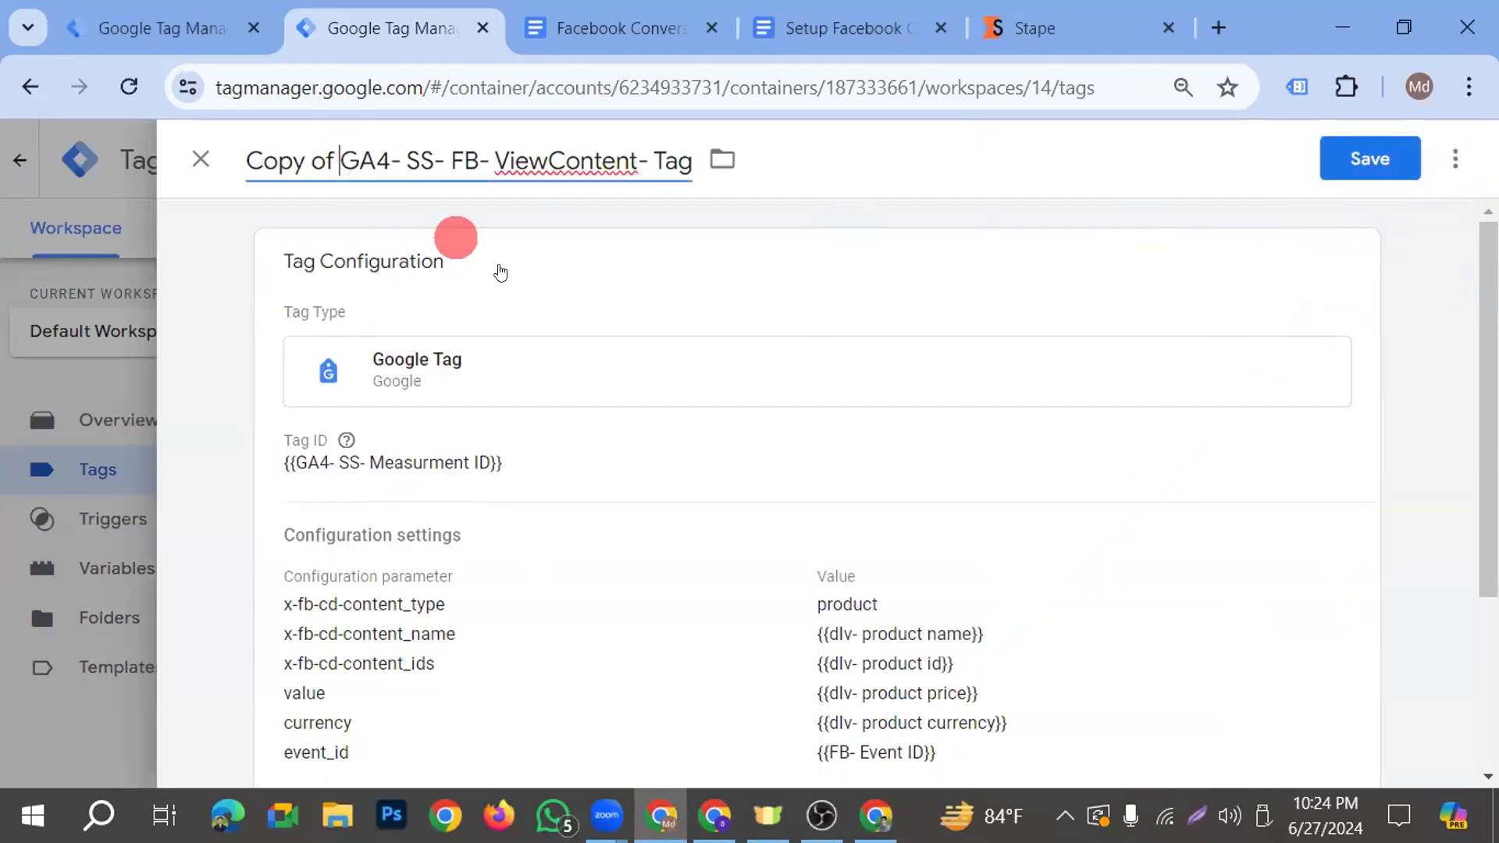
{"action": "key", "text": "BackSpace"}
{"action": "key", "text": "BackSpace"}
{"action": "key", "text": "BackSpace"}
{"action": "key", "text": "BackSpace"}
{"action": "key", "text": "BackSpace"}
{"action": "key", "text": "BackSpace"}
{"action": "key", "text": "BackSpace"}
{"action": "key", "text": "BackSpace"}
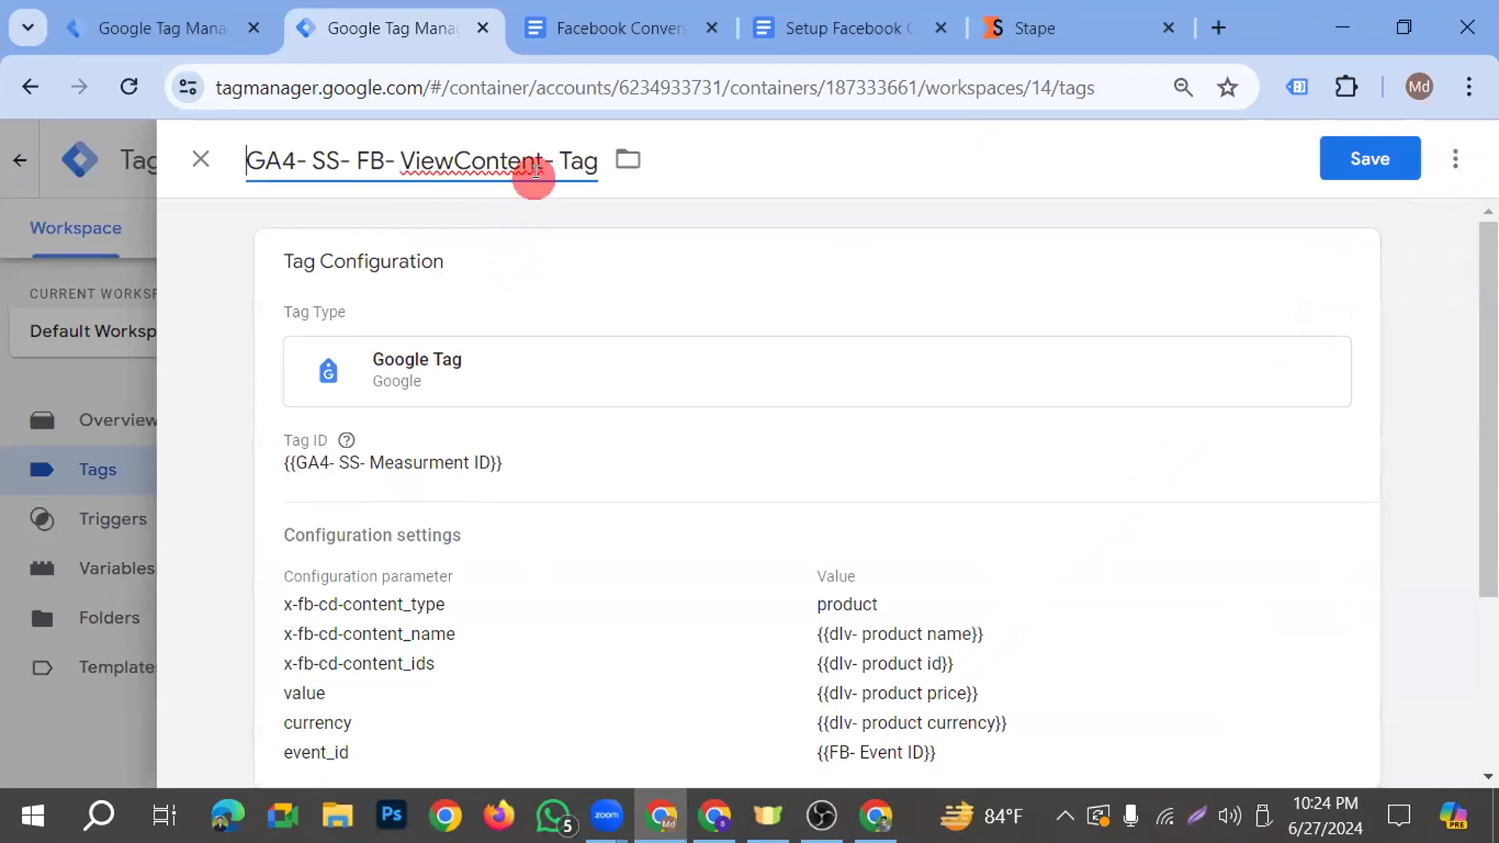
{"action": "key", "text": "BackSpace"}
{"action": "key", "text": "BackSpace"}
{"action": "key", "text": "BackSpace"}
{"action": "key", "text": "BackSpace"}
{"action": "key", "text": "BackSpace"}
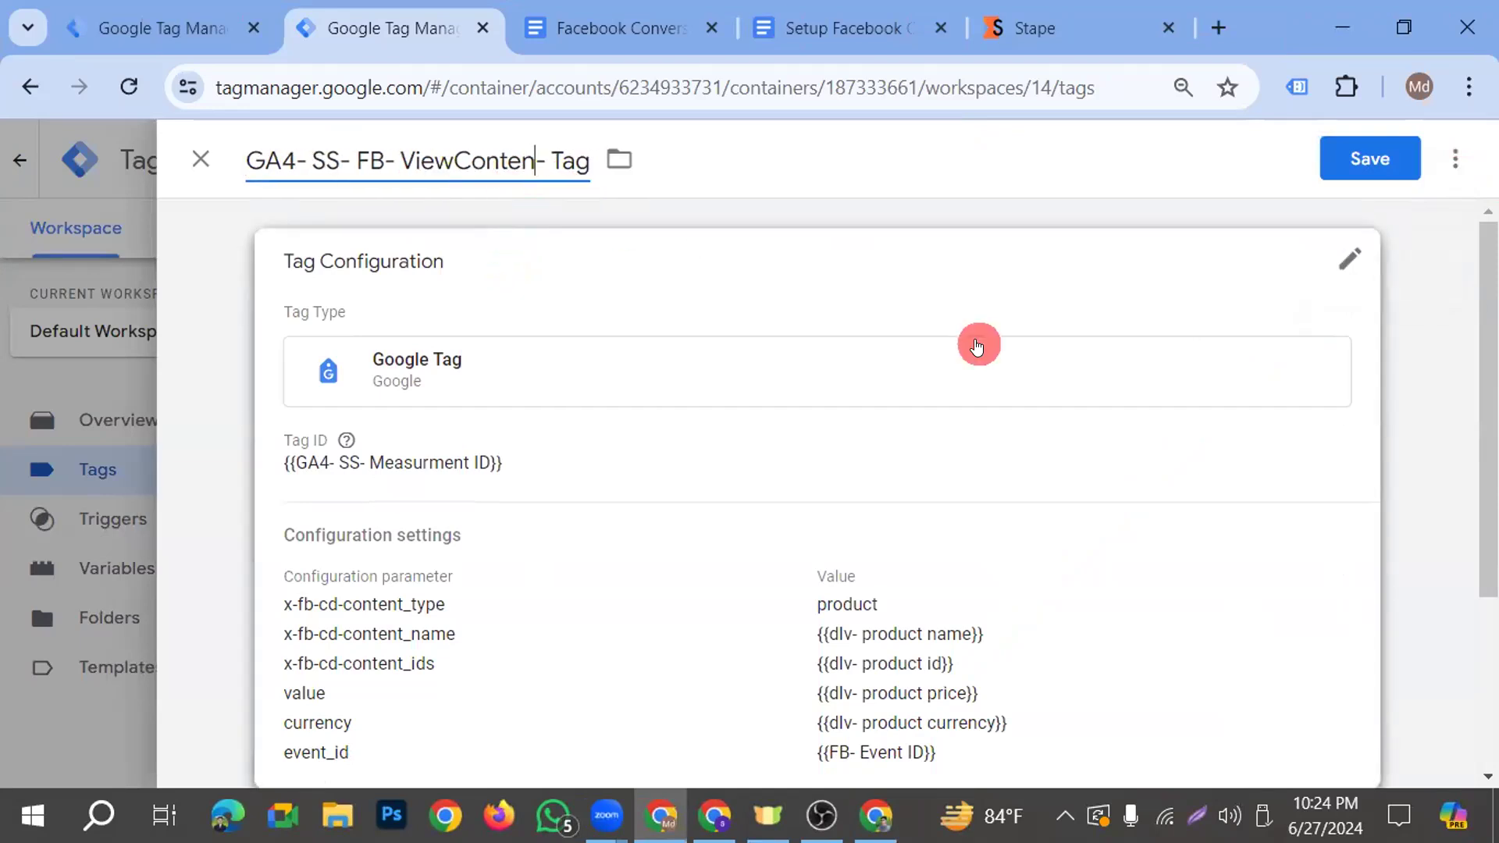
{"action": "key", "text": "BackSpace"}
{"action": "key", "text": "BackSpace"}
{"action": "key", "text": "BackSpace"}
{"action": "key", "text": "BackSpace"}
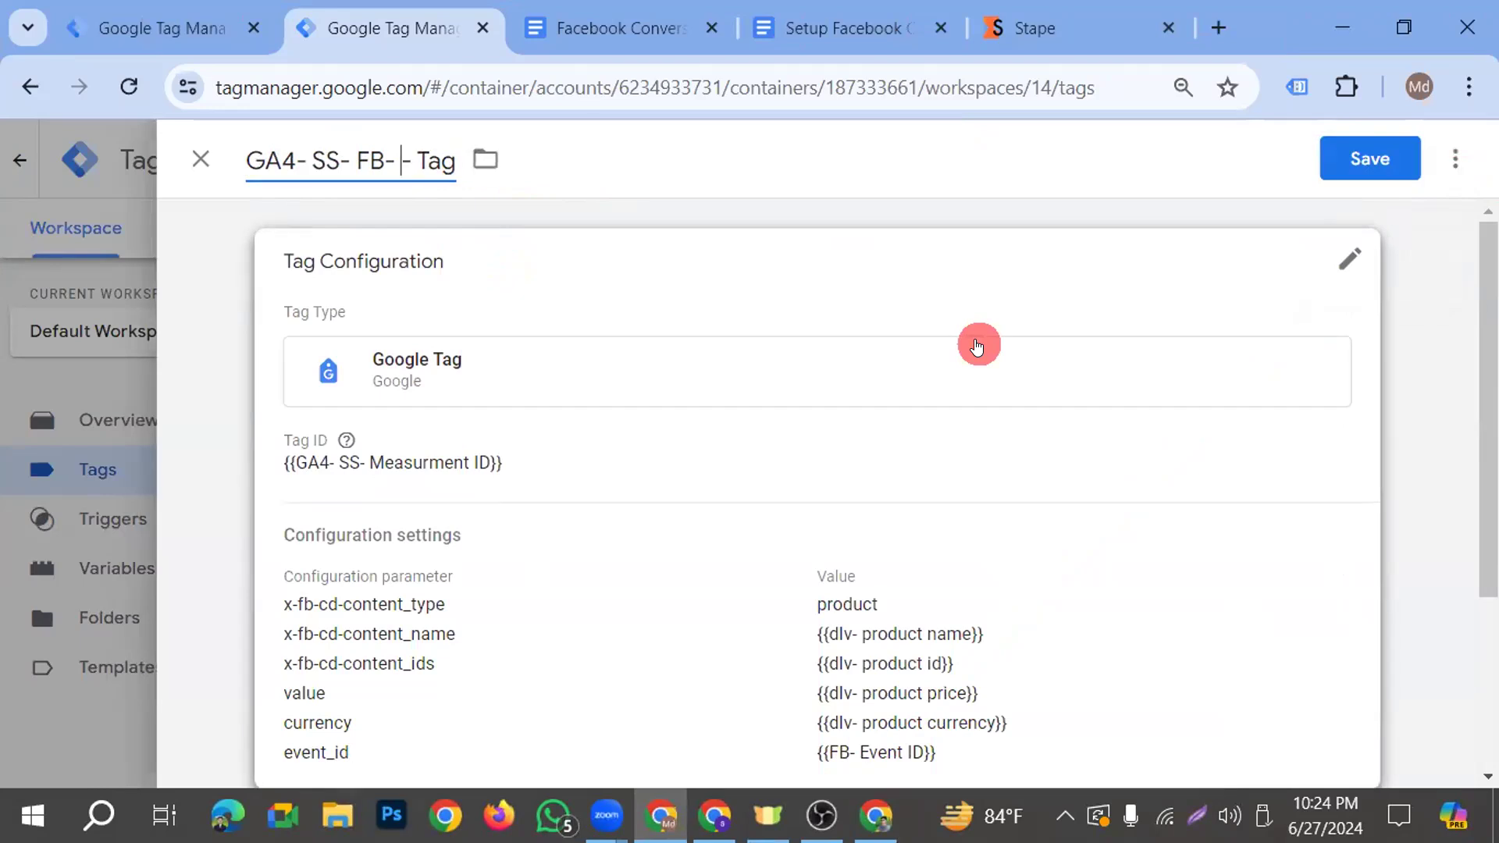
{"action": "type", "text": "Cart"}
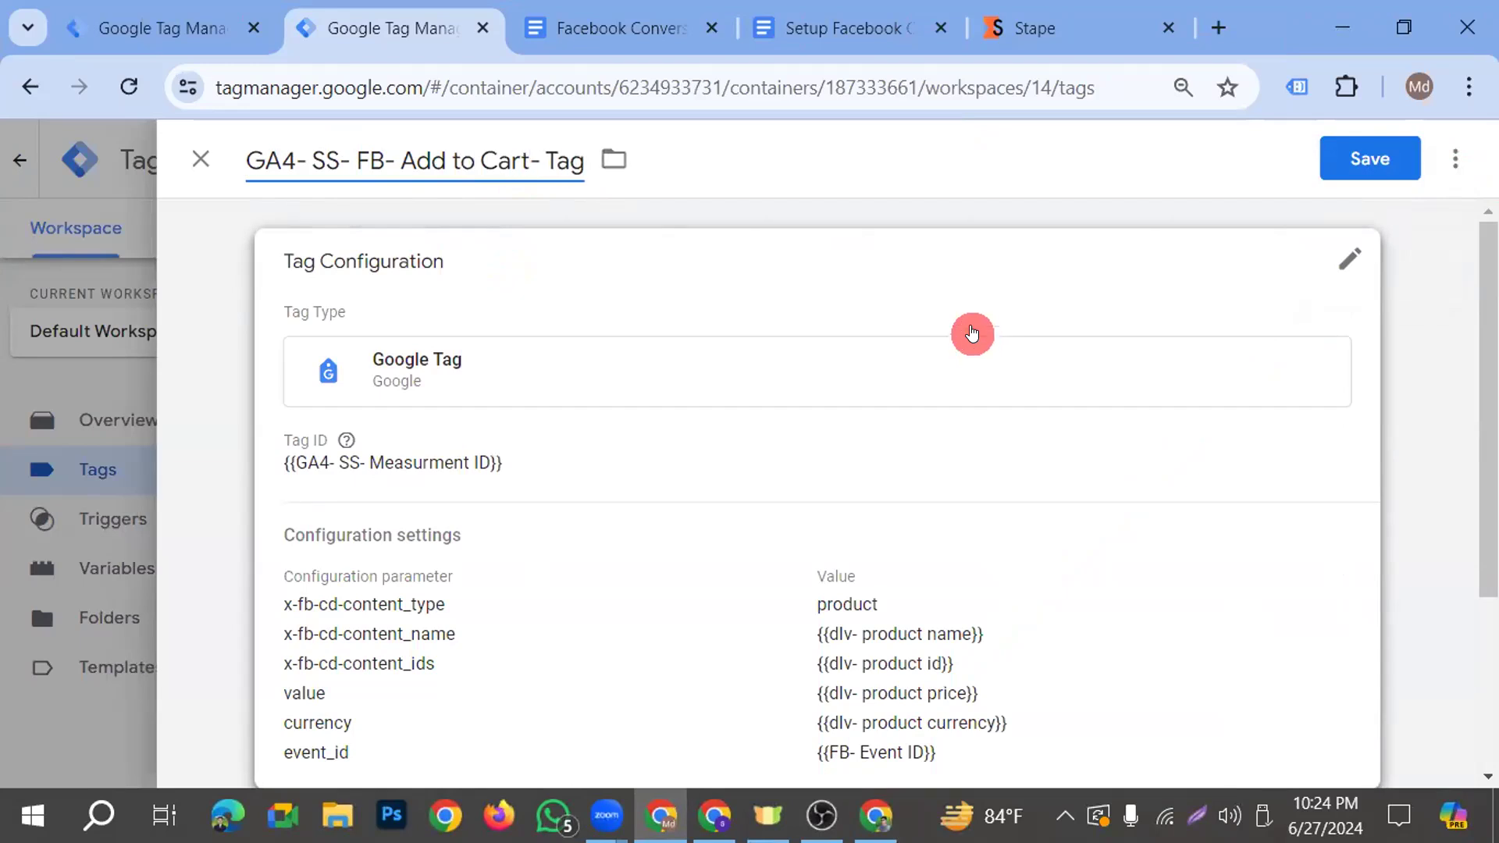
Replace the ViewContent- Trigger on the GA4- SS- FB- Add to Cart- Tag with the Add To Cart- Trigger and save the tag
{"action": "scroll", "coordinate": [469, 469], "scroll_direction": "down", "scroll_amount": 2}
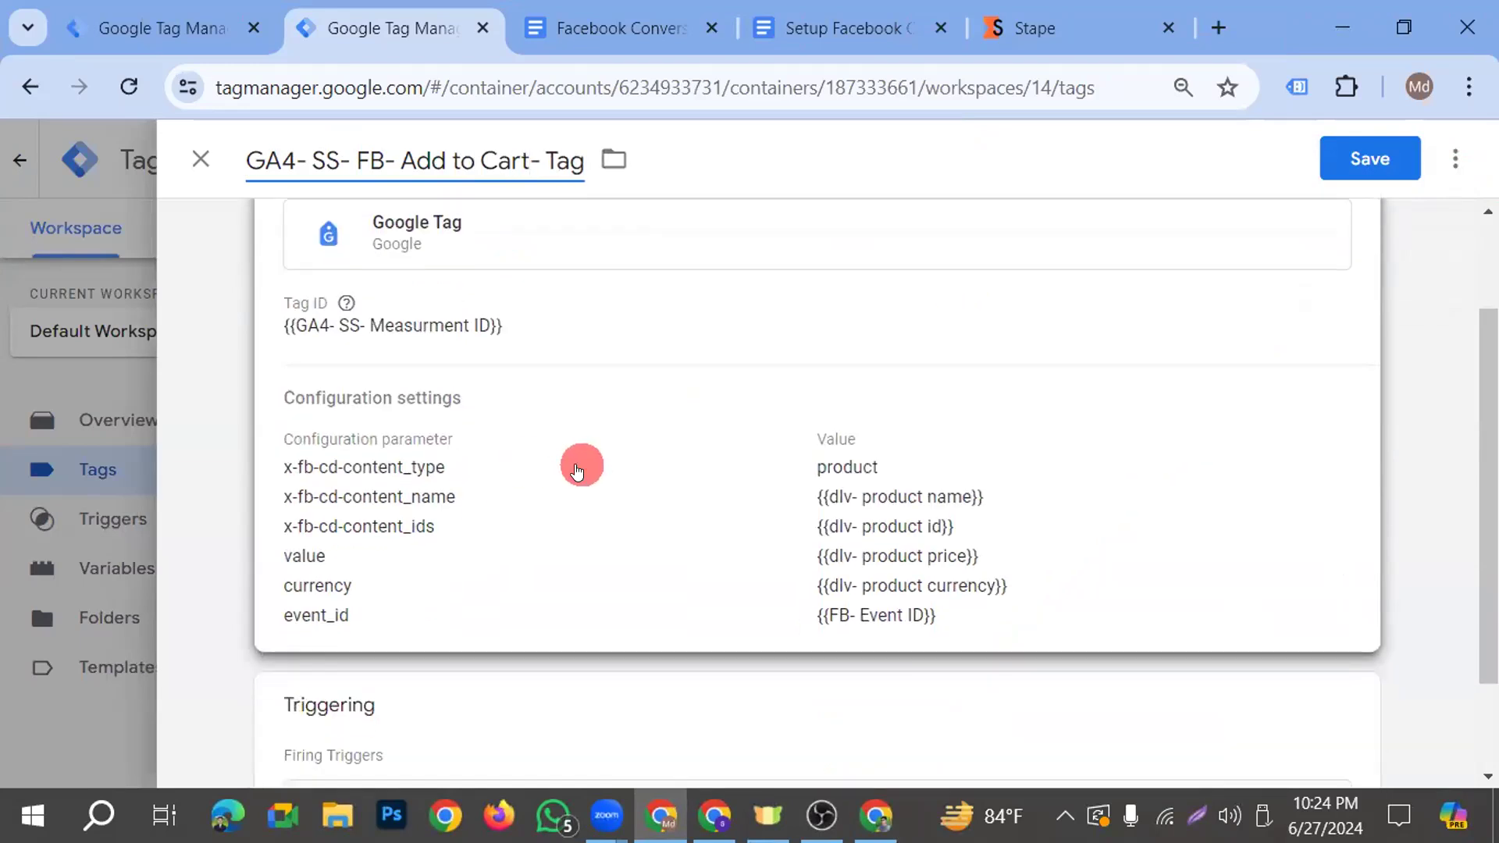
{"action": "scroll", "coordinate": [577, 472], "scroll_direction": "down", "scroll_amount": 2}
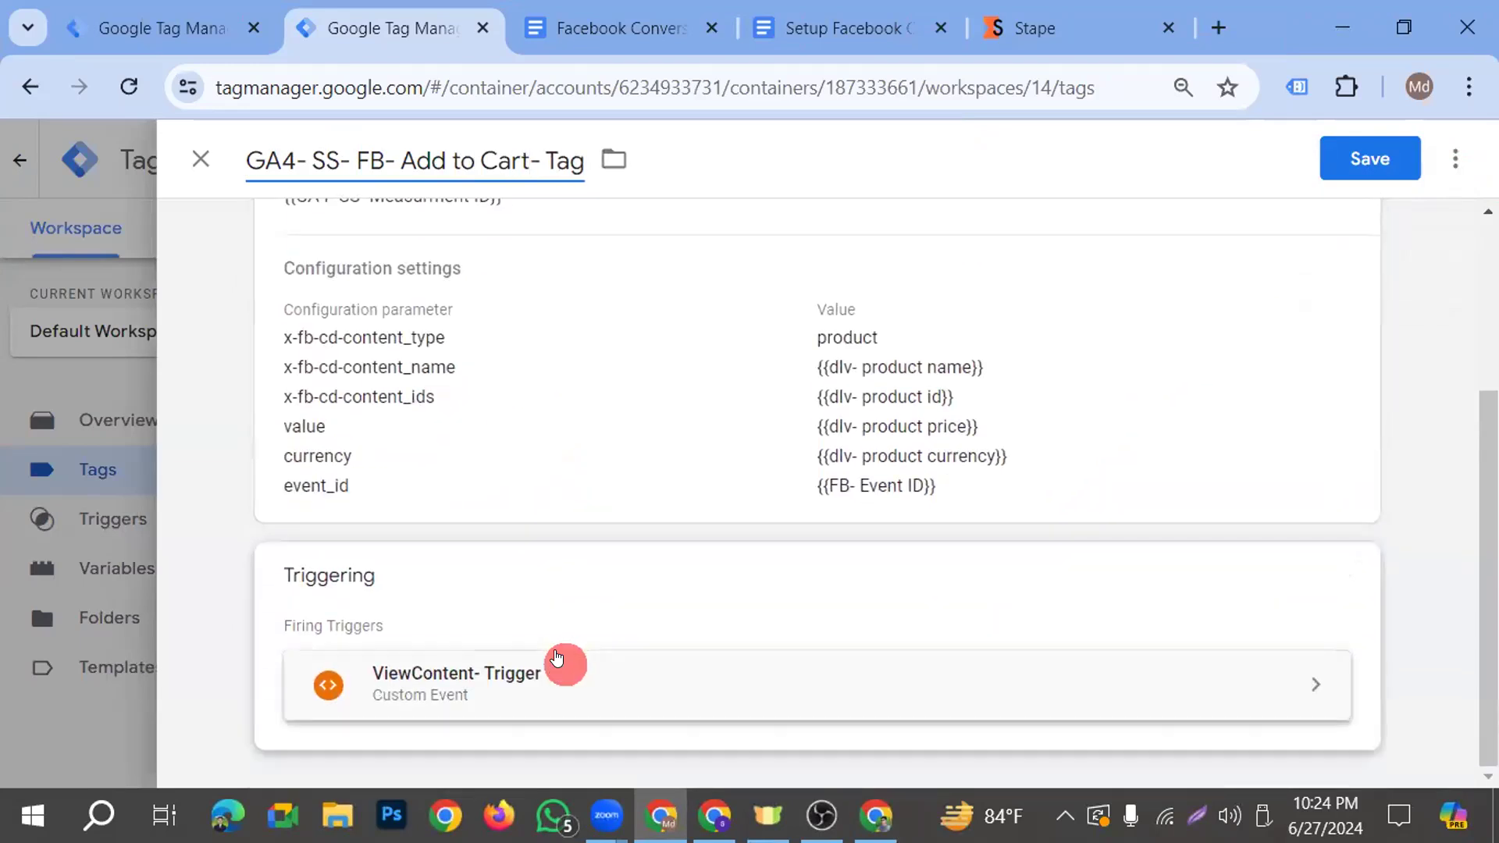
{"action": "left_click", "coordinate": [536, 613]}
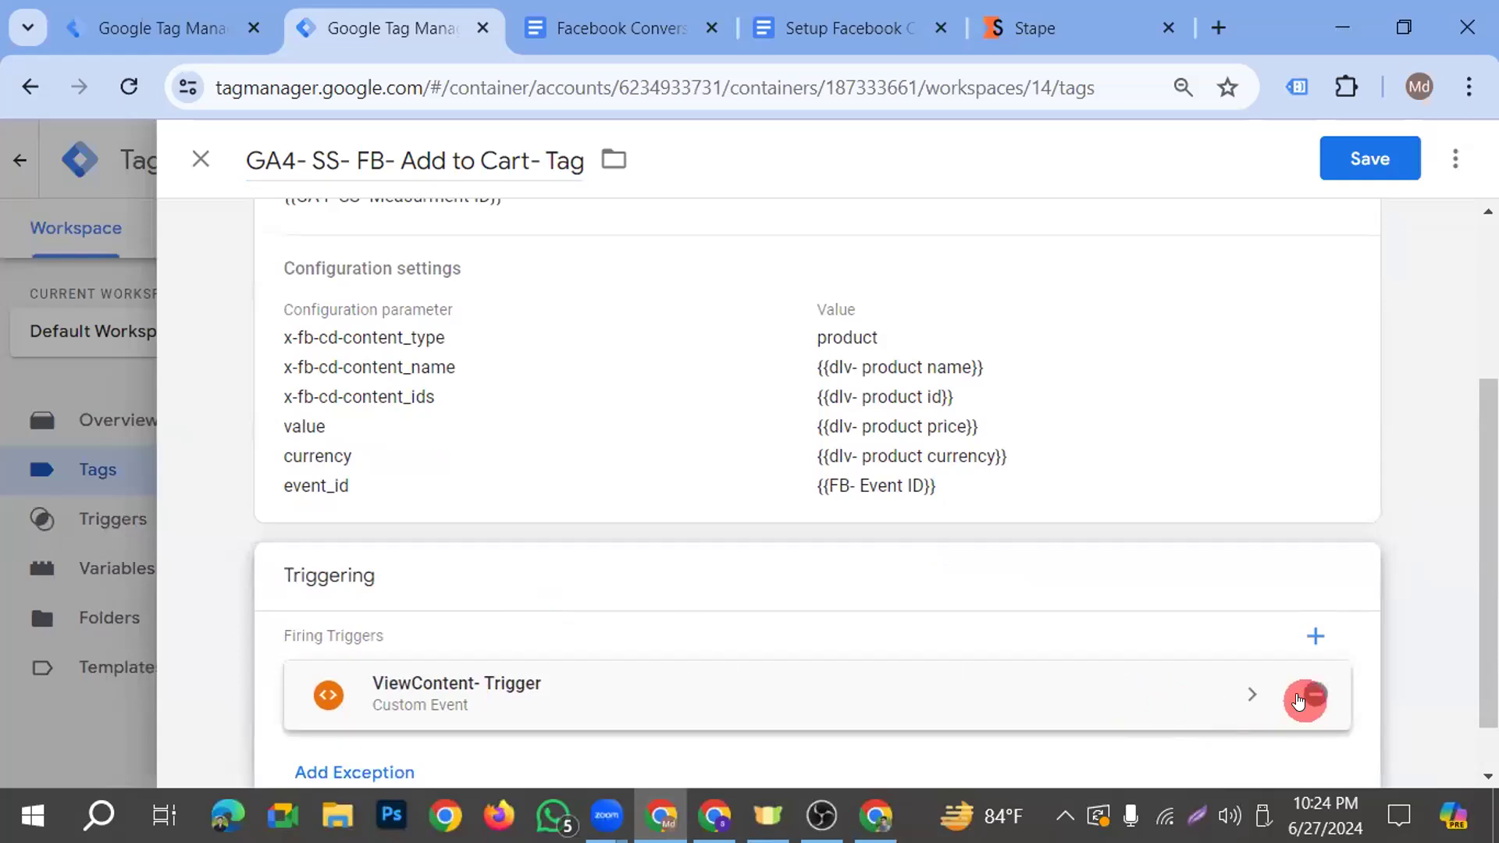
{"action": "left_click", "coordinate": [1298, 701]}
{"action": "left_click", "coordinate": [810, 699]}
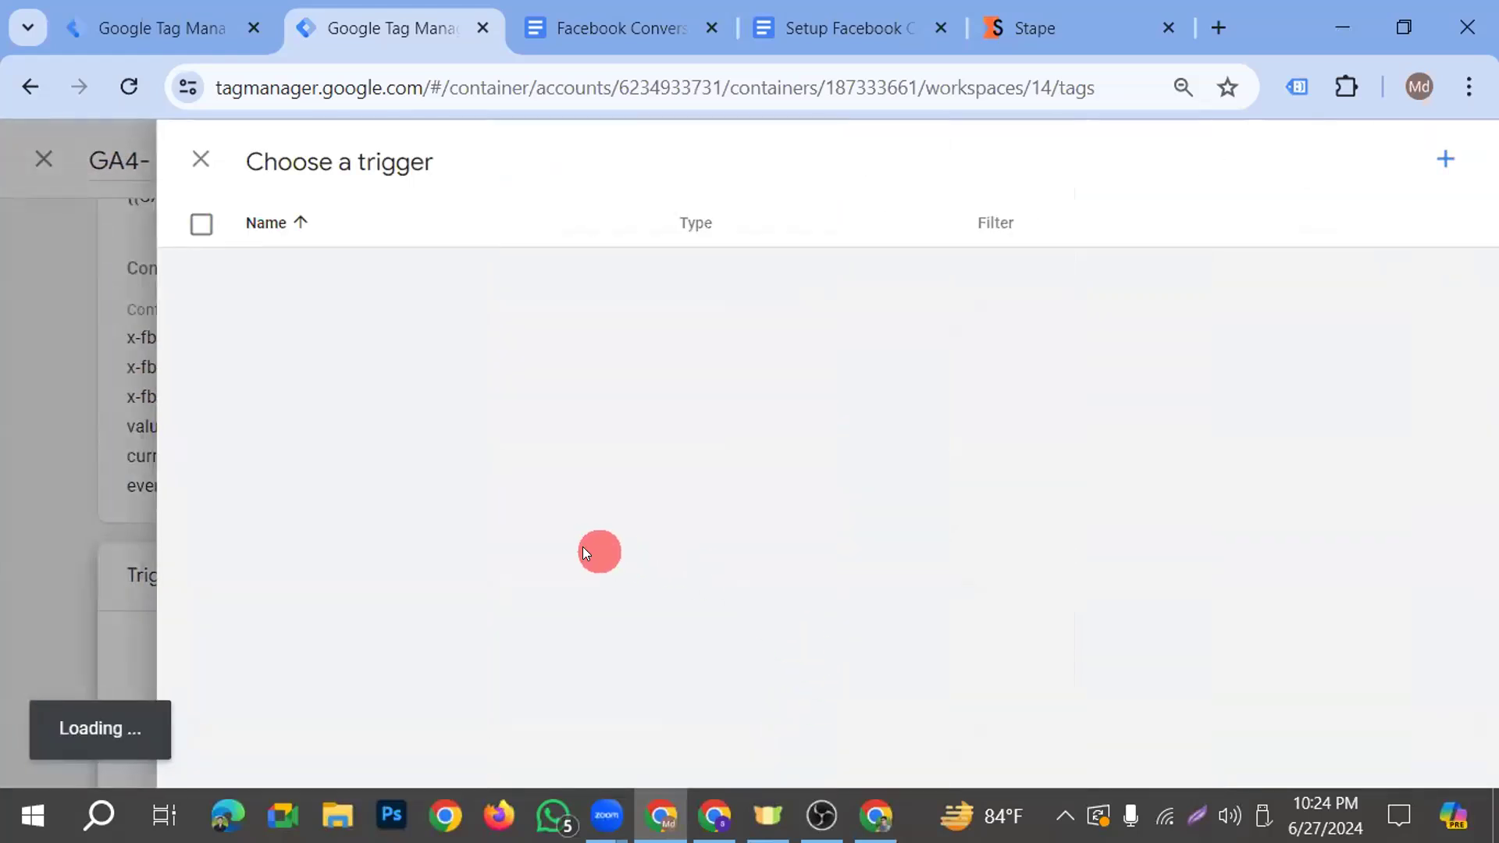
{"action": "left_click", "coordinate": [352, 282]}
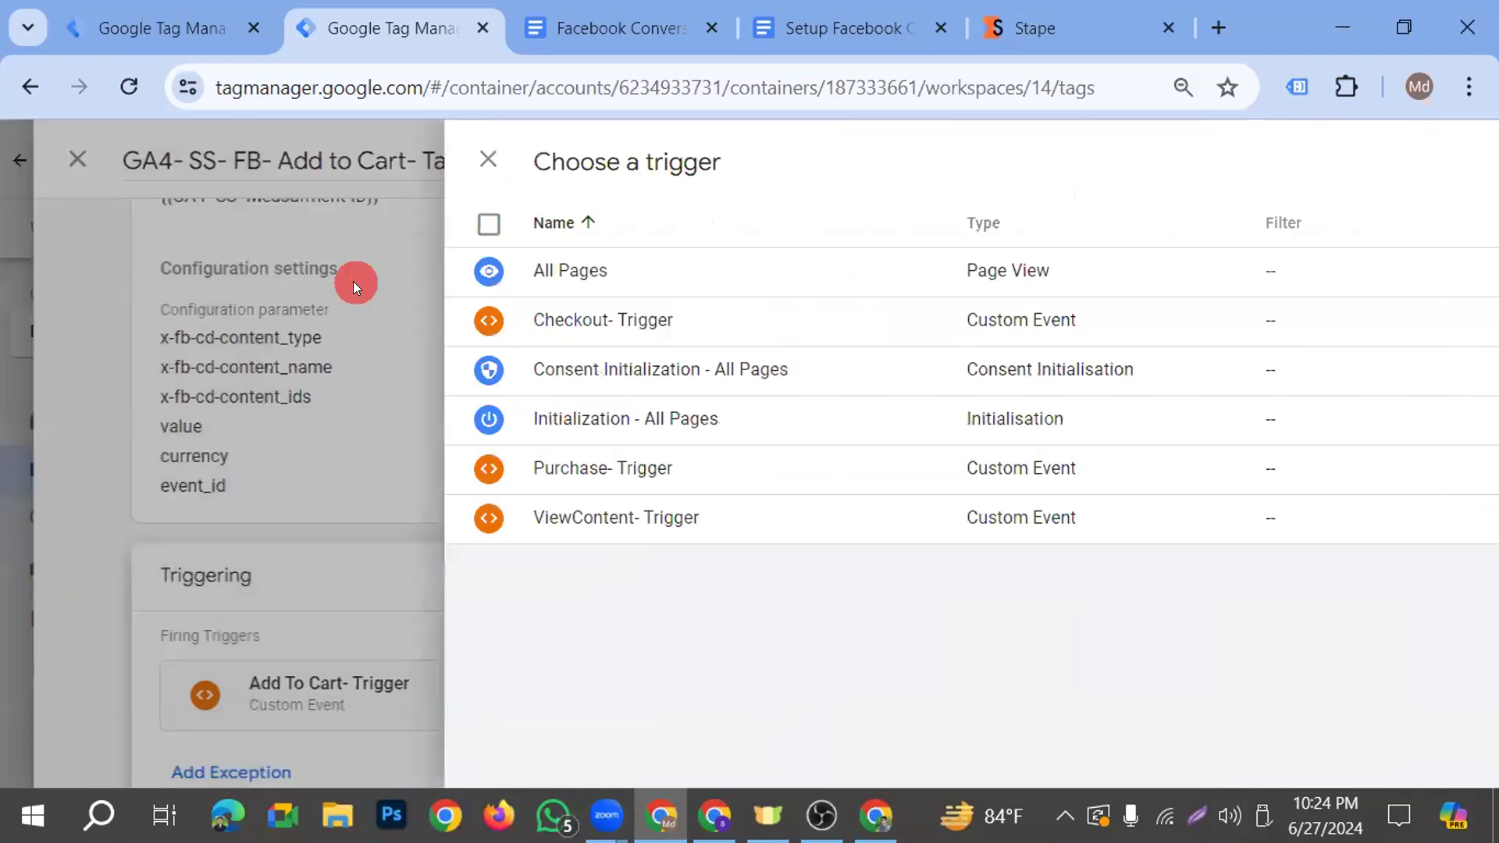
{"action": "scroll", "coordinate": [624, 550], "scroll_direction": "down", "scroll_amount": 1}
{"action": "scroll", "coordinate": [628, 551], "scroll_direction": "up", "scroll_amount": 4}
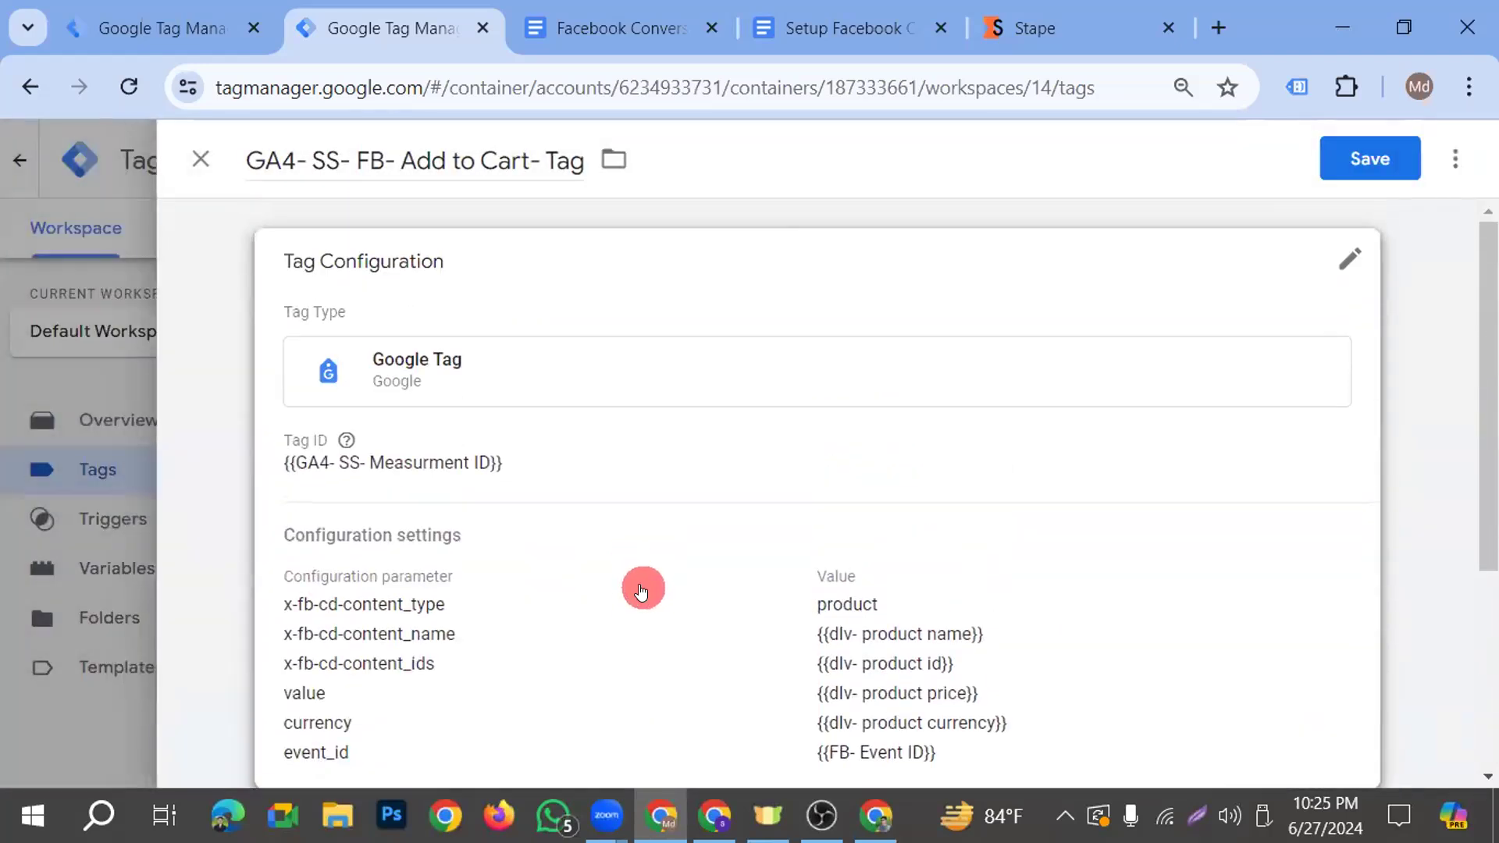
{"action": "scroll", "coordinate": [710, 448], "scroll_direction": "down", "scroll_amount": 4}
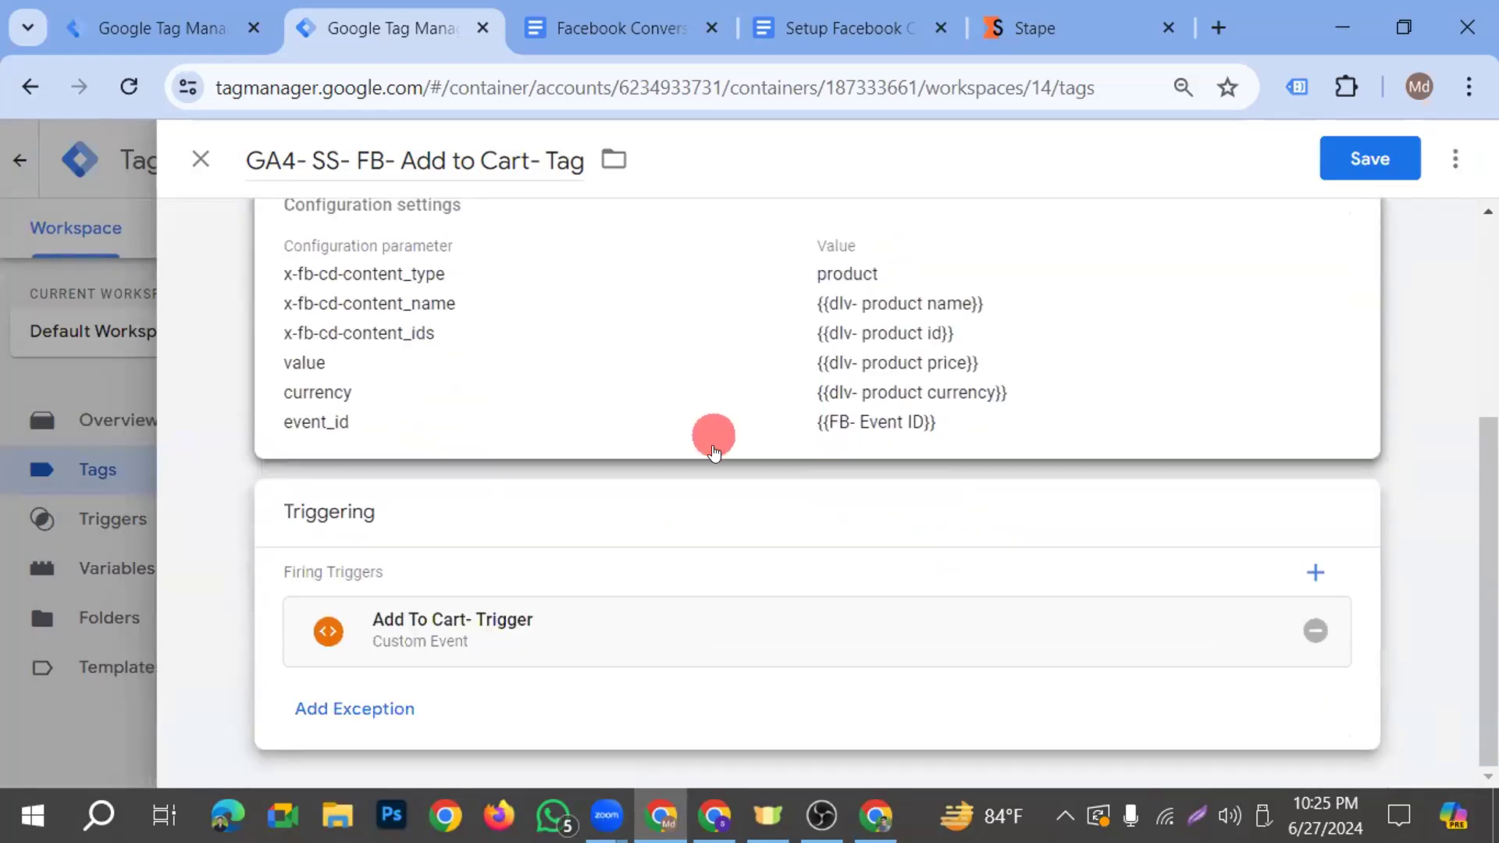
{"action": "left_click", "coordinate": [1357, 161]}
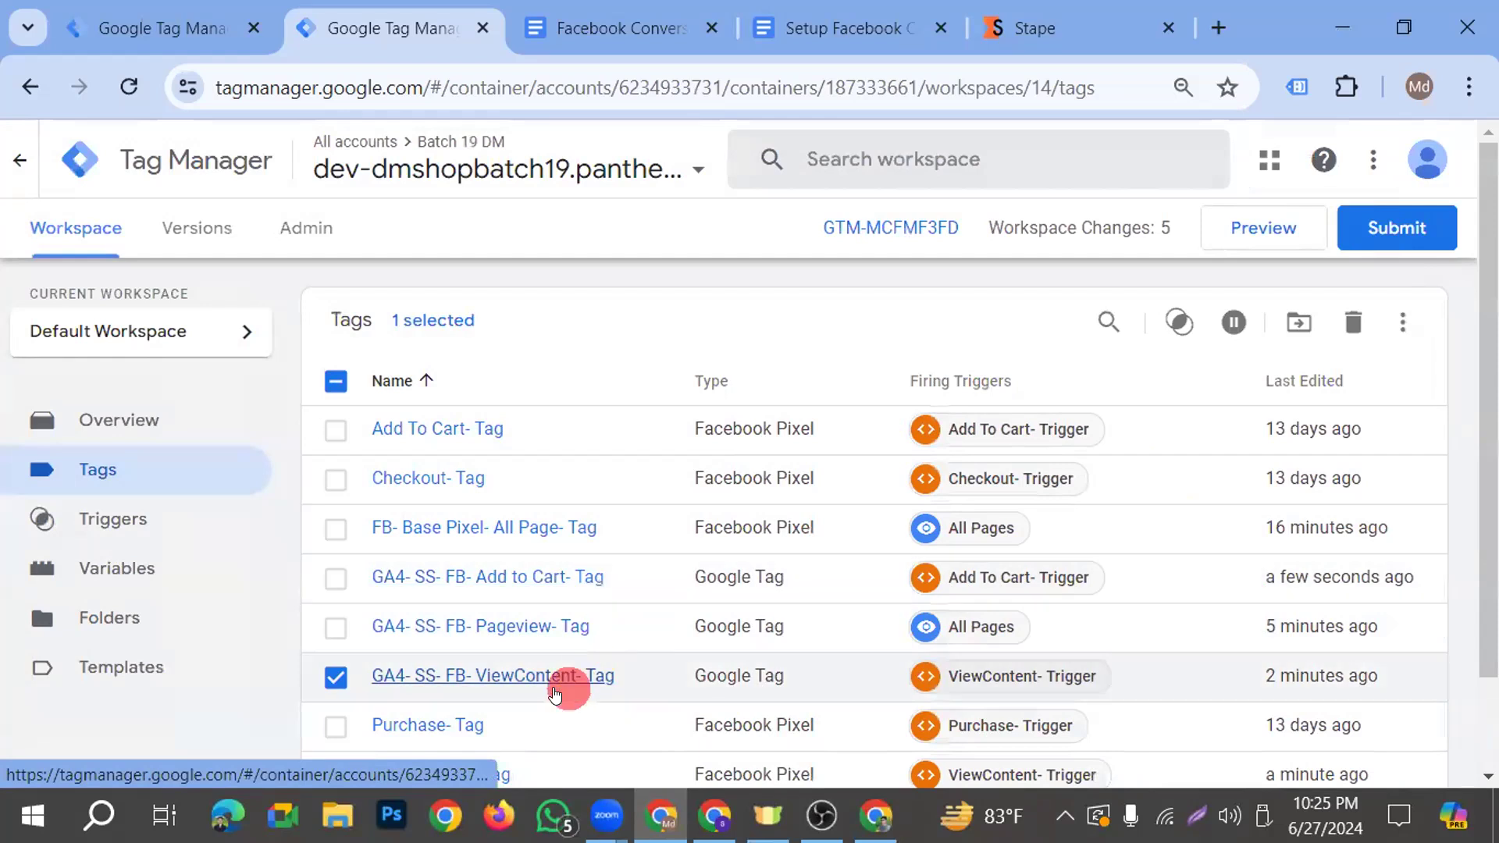
Save the Facebook Pixel tag Add To Cart- Tag with Event ID {{FB- Event ID}}, and deselect GA4- SS- FB- ViewContent- Tag in the tag list
{"action": "left_click", "coordinate": [488, 431]}
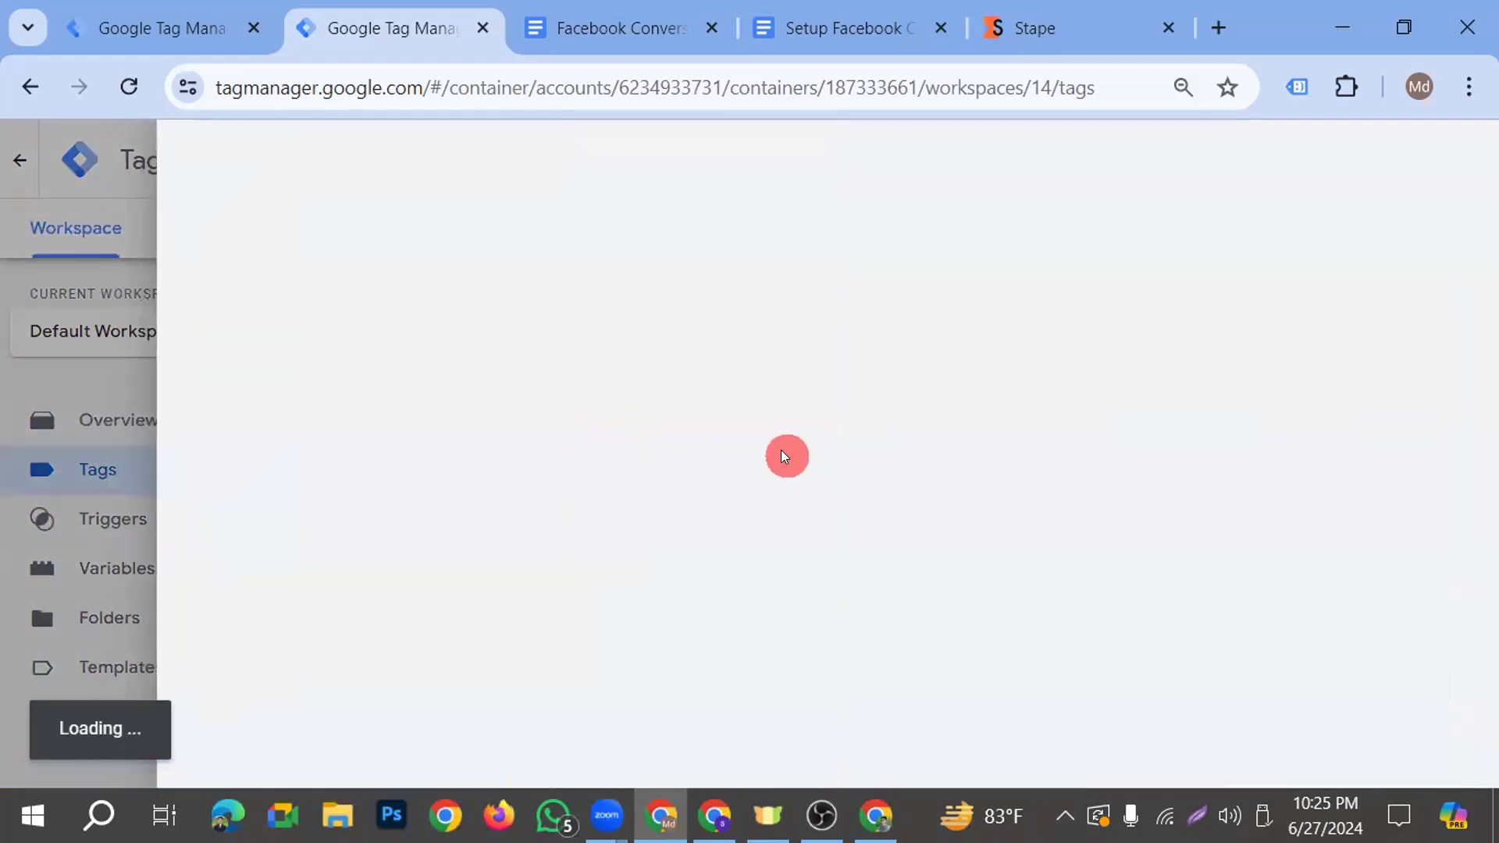
{"action": "scroll", "coordinate": [625, 508], "scroll_direction": "down", "scroll_amount": 2}
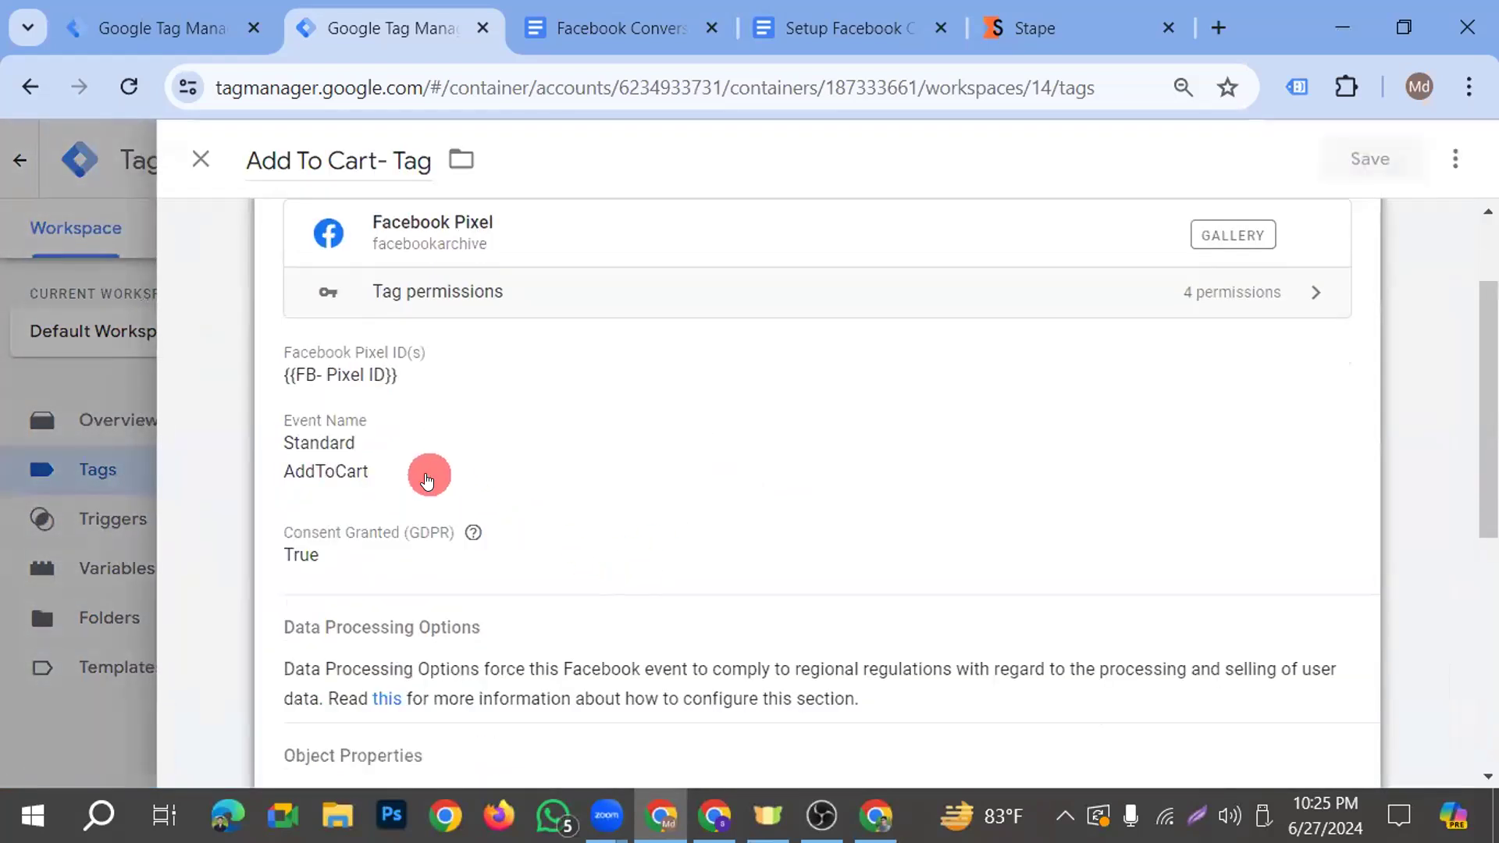
{"action": "left_click", "coordinate": [634, 448]}
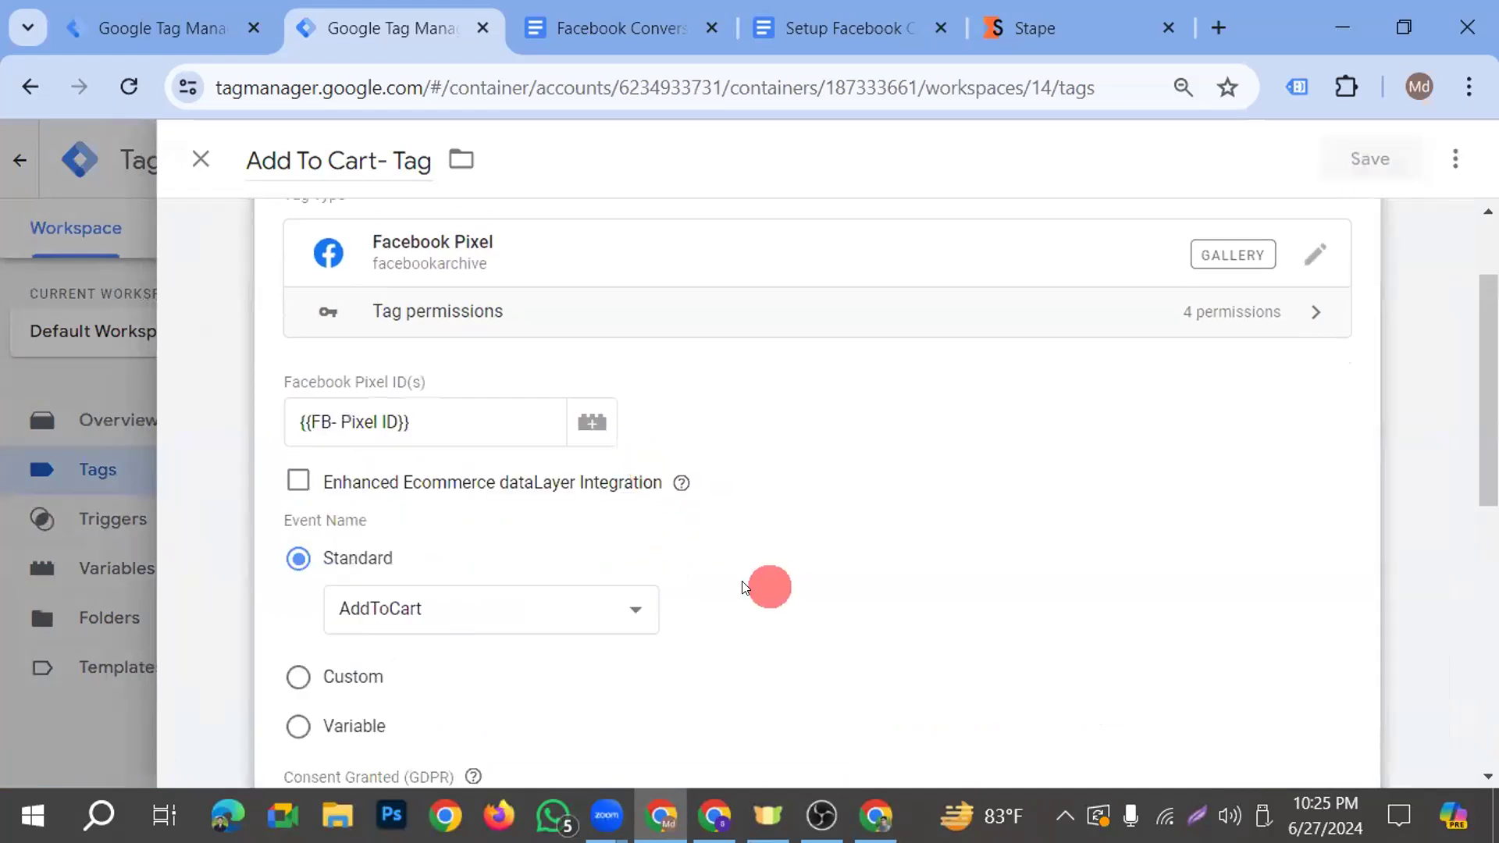
{"action": "scroll", "coordinate": [686, 573], "scroll_direction": "down", "scroll_amount": 4}
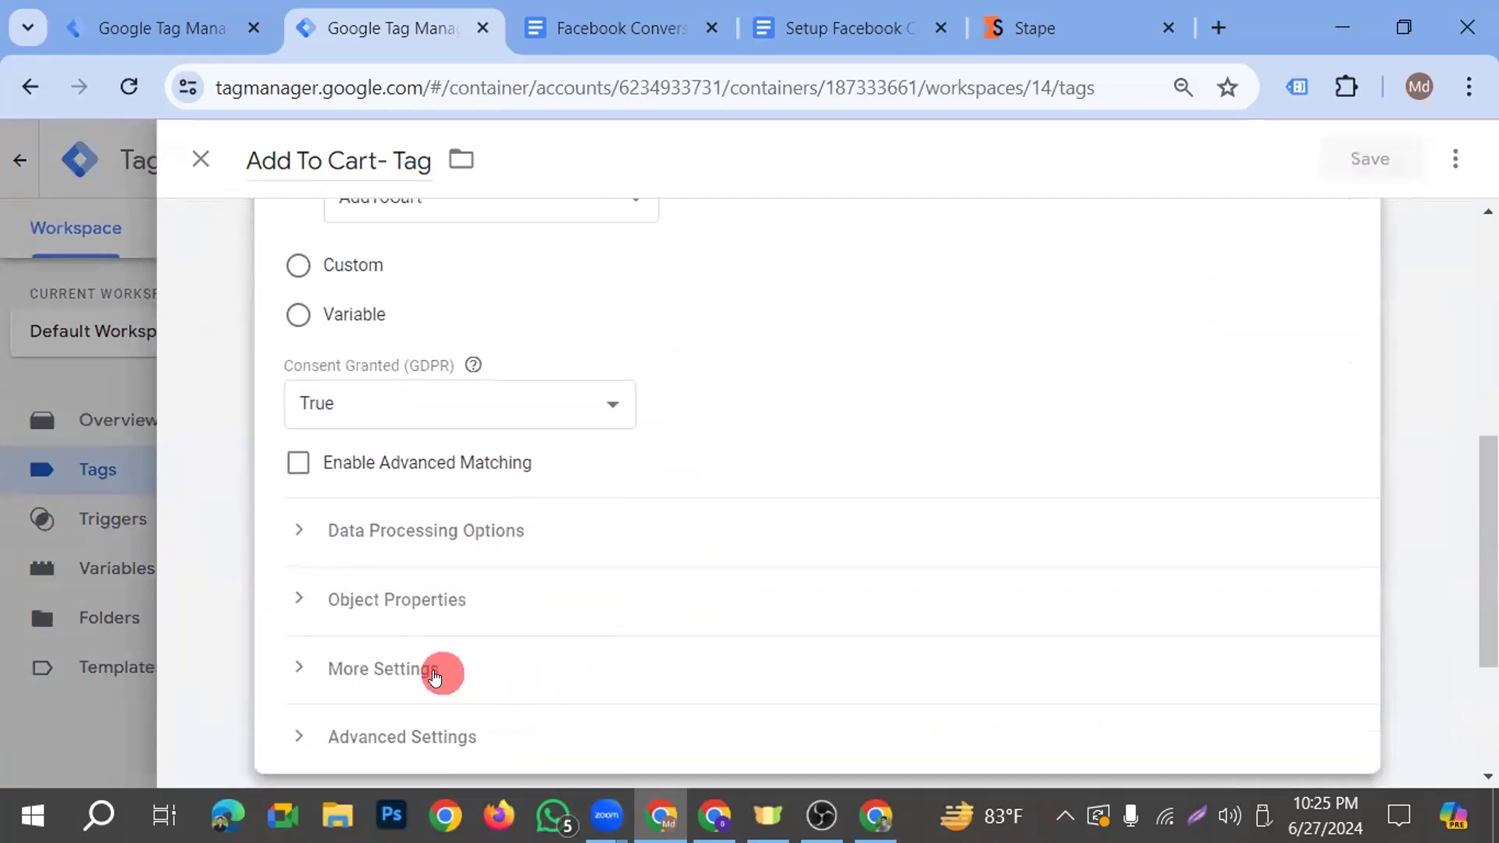
{"action": "left_click", "coordinate": [437, 670]}
{"action": "scroll", "coordinate": [612, 534], "scroll_direction": "down", "scroll_amount": 3}
{"action": "left_click", "coordinate": [474, 551]}
{"action": "type", "text": "{{"}
{"action": "scroll", "coordinate": [539, 648], "scroll_direction": "down", "scroll_amount": 3}
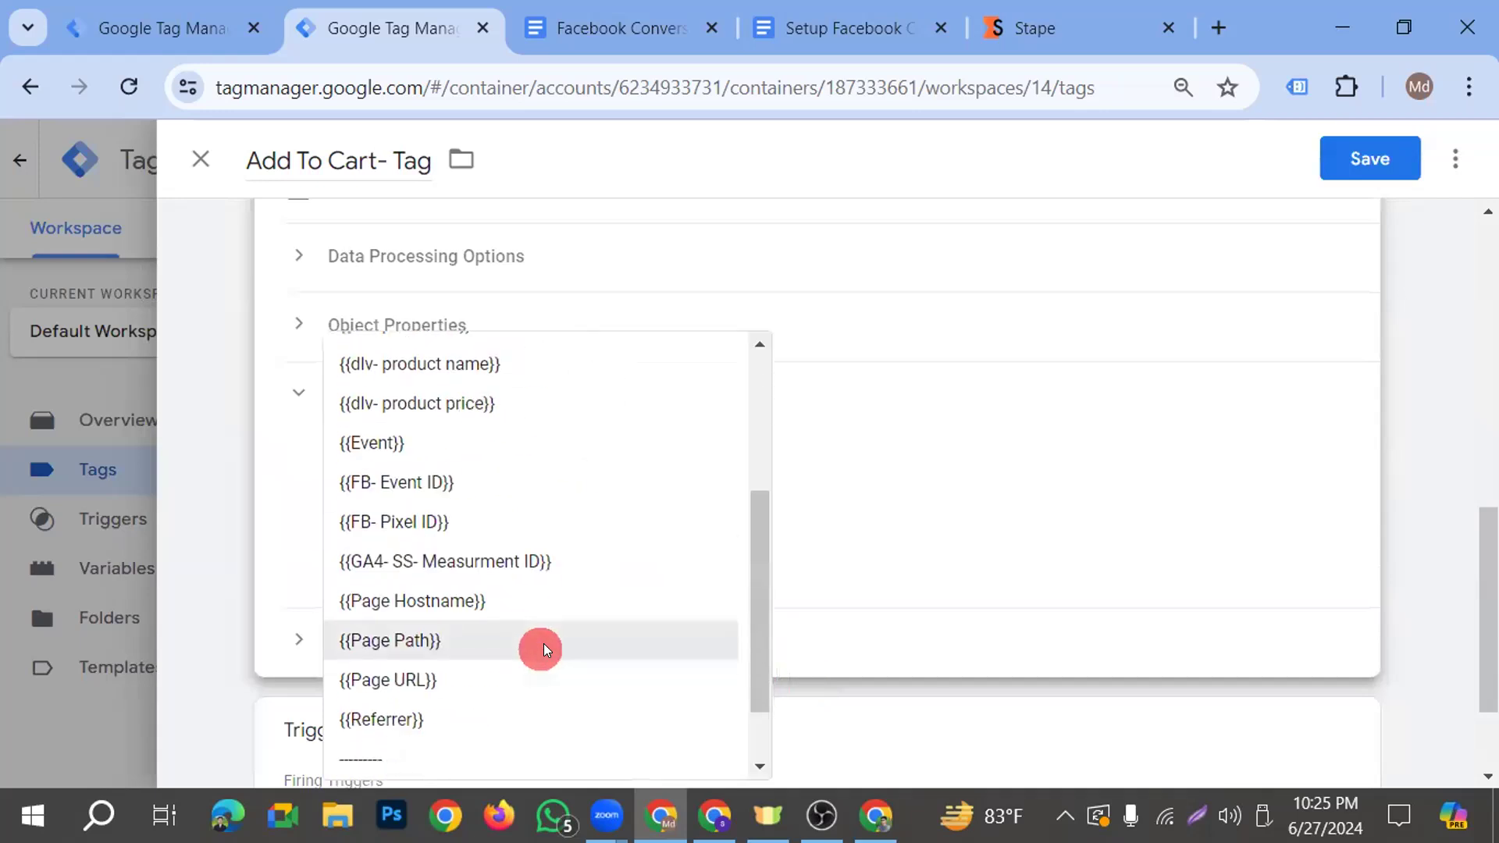
{"action": "left_click", "coordinate": [460, 484]}
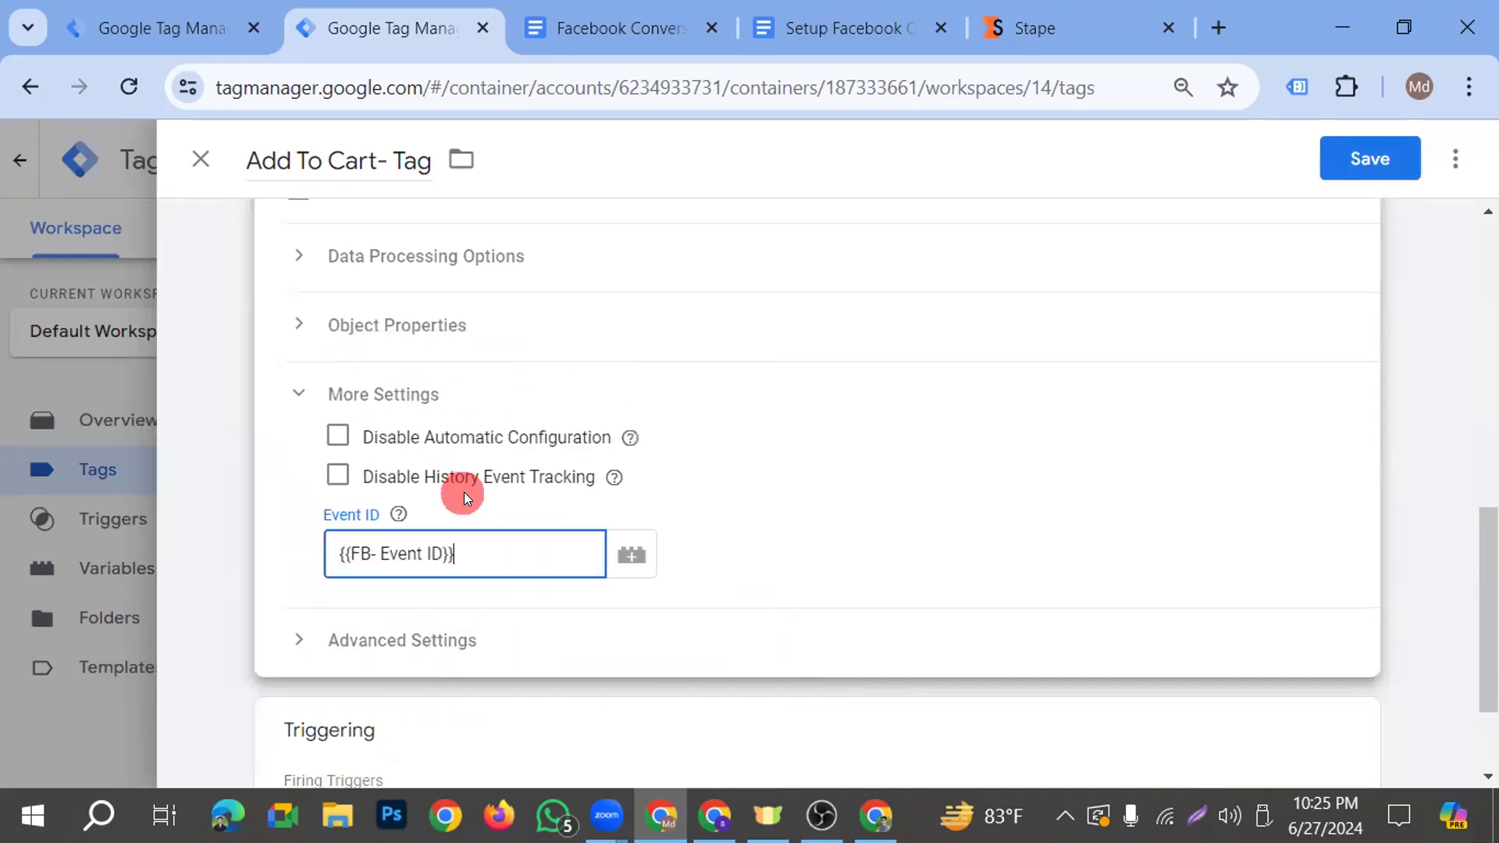
{"action": "left_click", "coordinate": [1354, 156]}
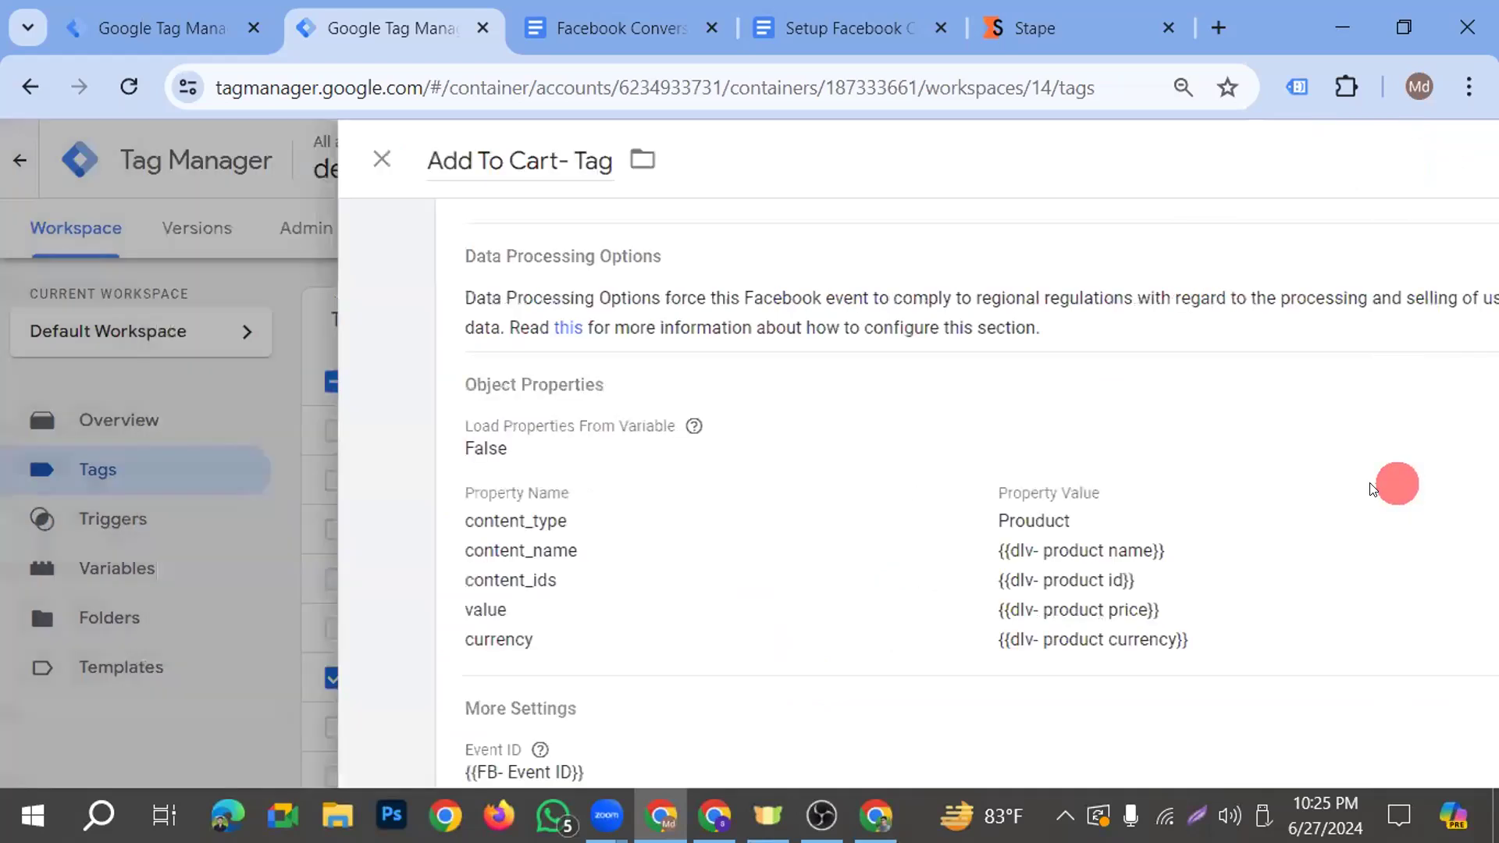
{"action": "scroll", "coordinate": [911, 529], "scroll_direction": "down", "scroll_amount": 2}
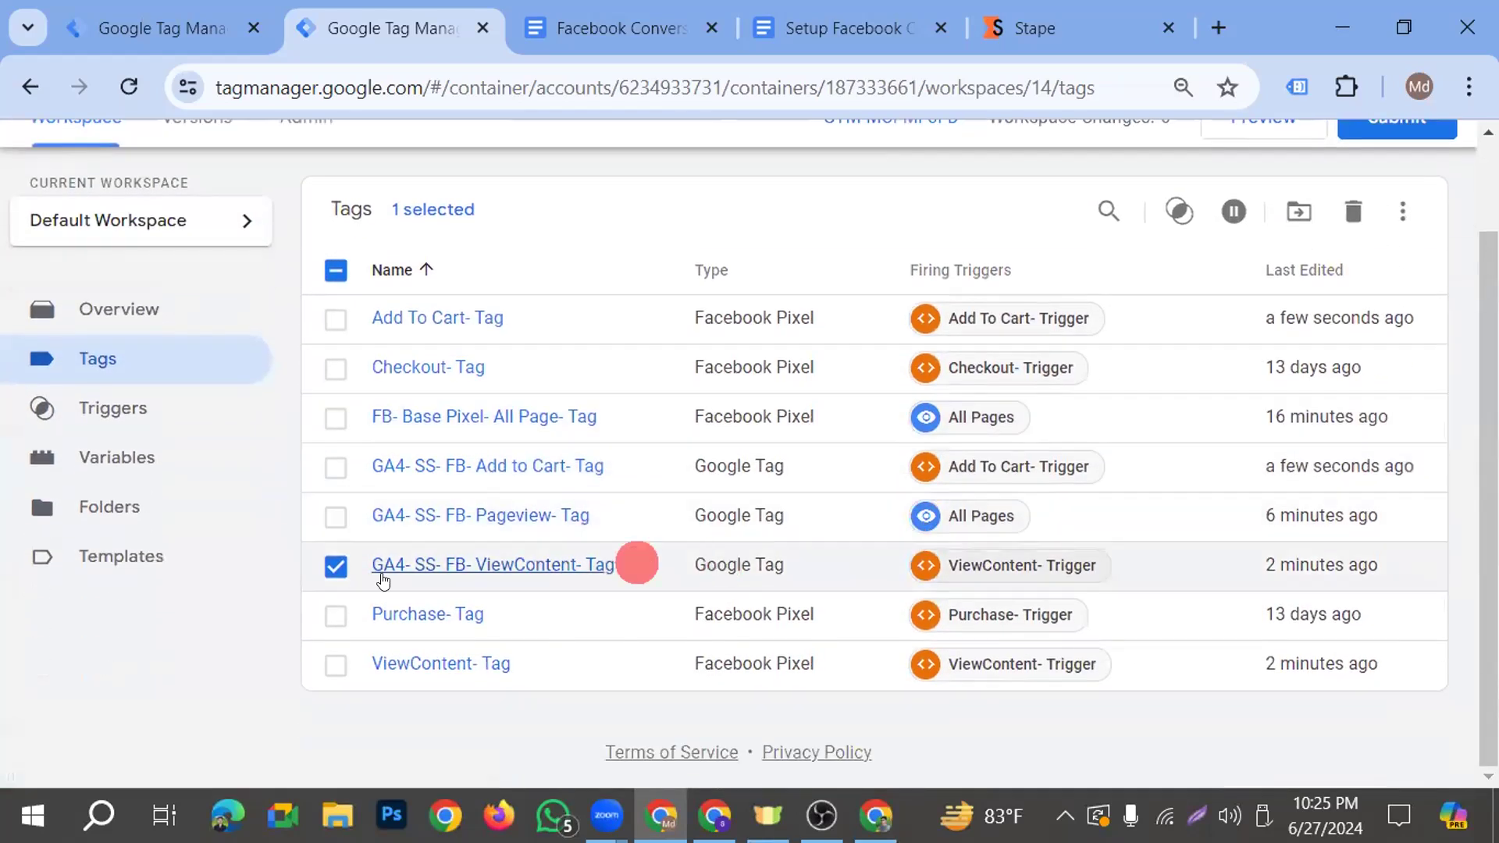
{"action": "left_click", "coordinate": [337, 570]}
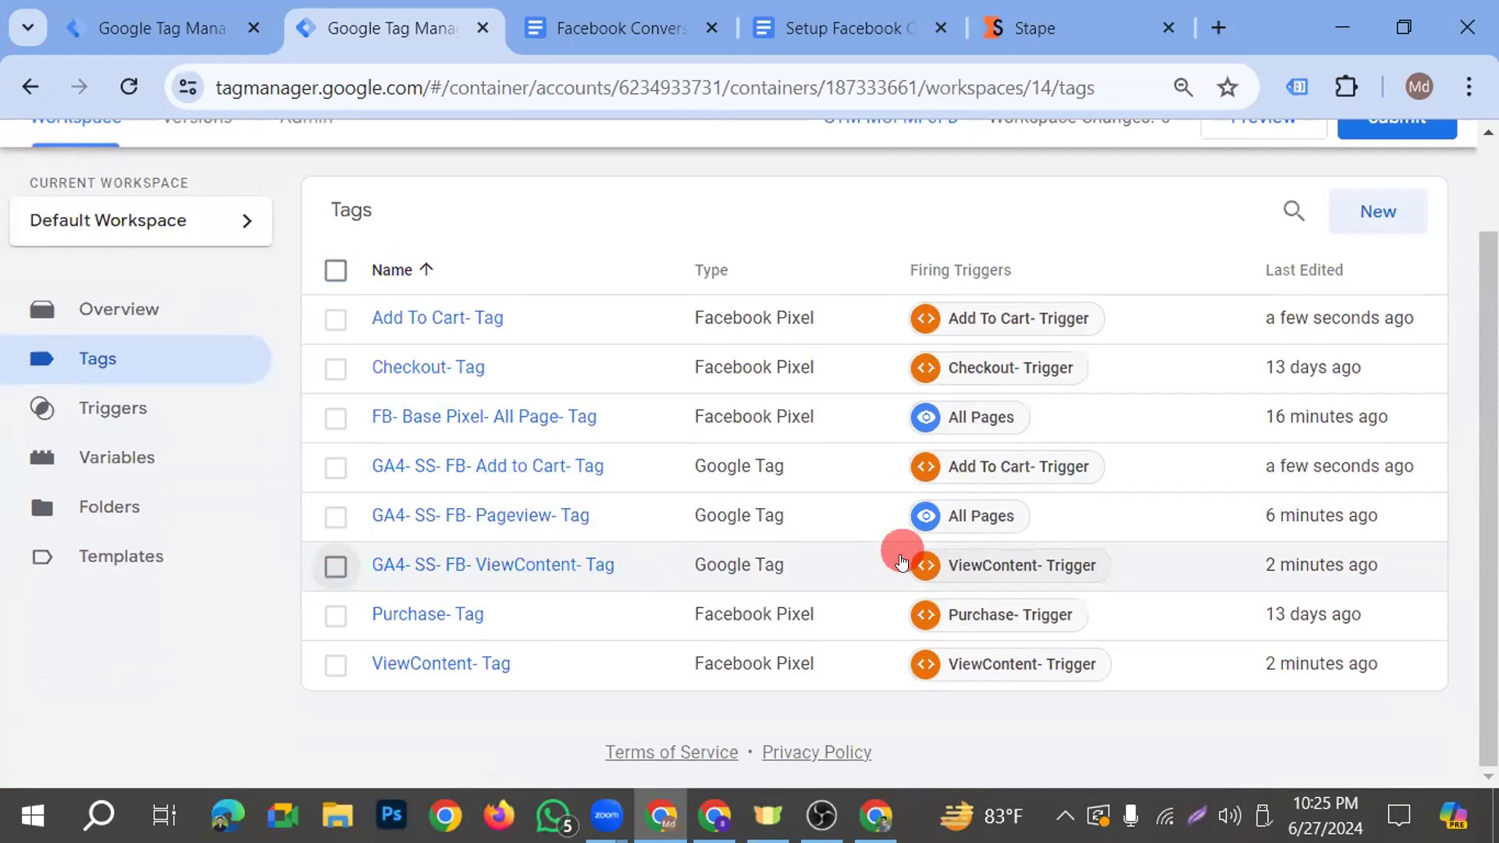
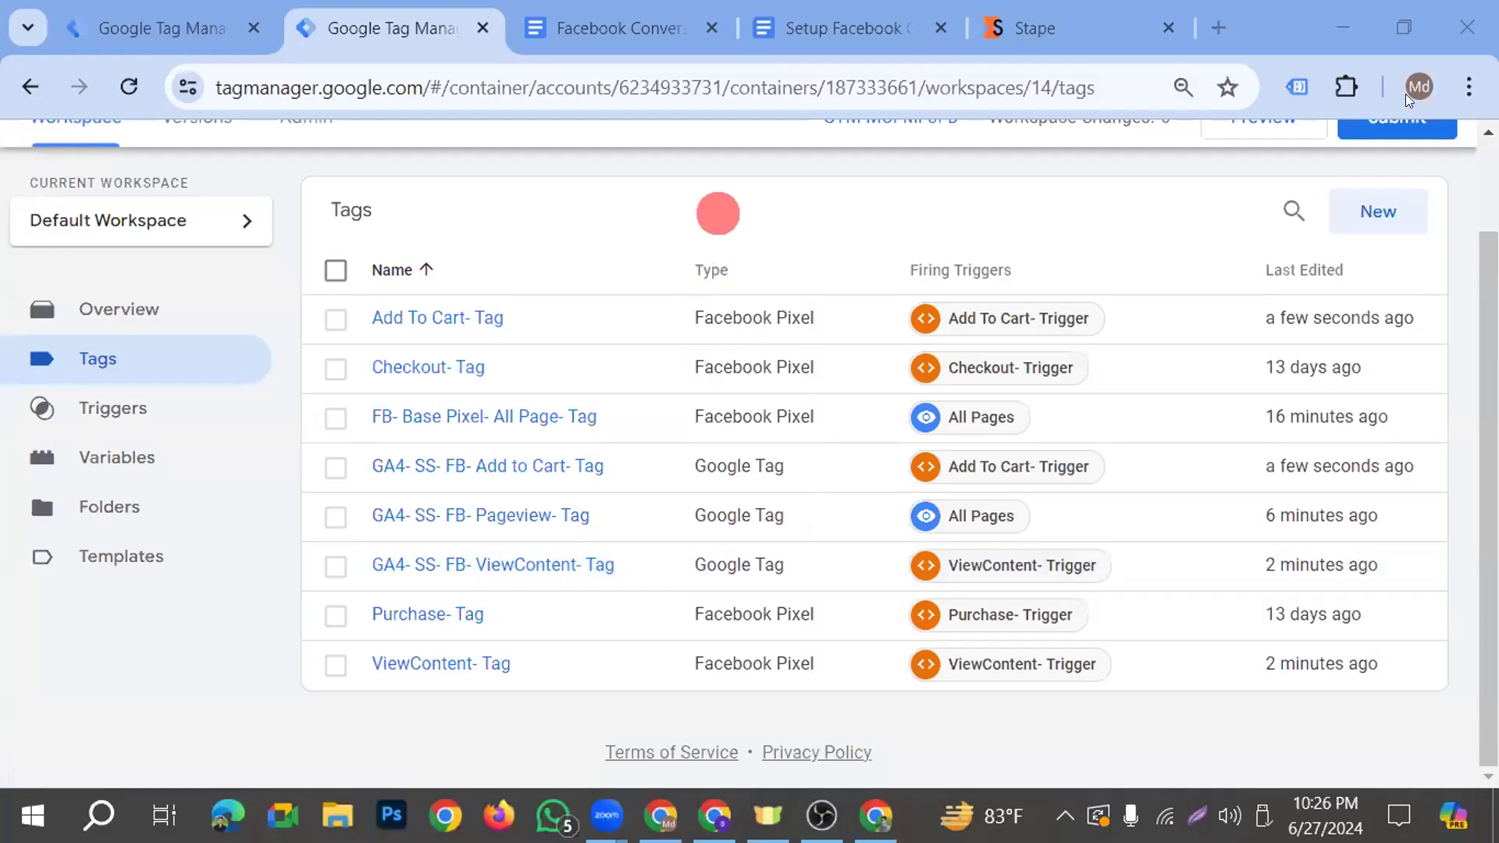
Submit and publish the web container's workspace changes, and switch to the Batch 19 Practice test events in Events Manager
{"action": "left_click", "coordinate": [1451, 148]}
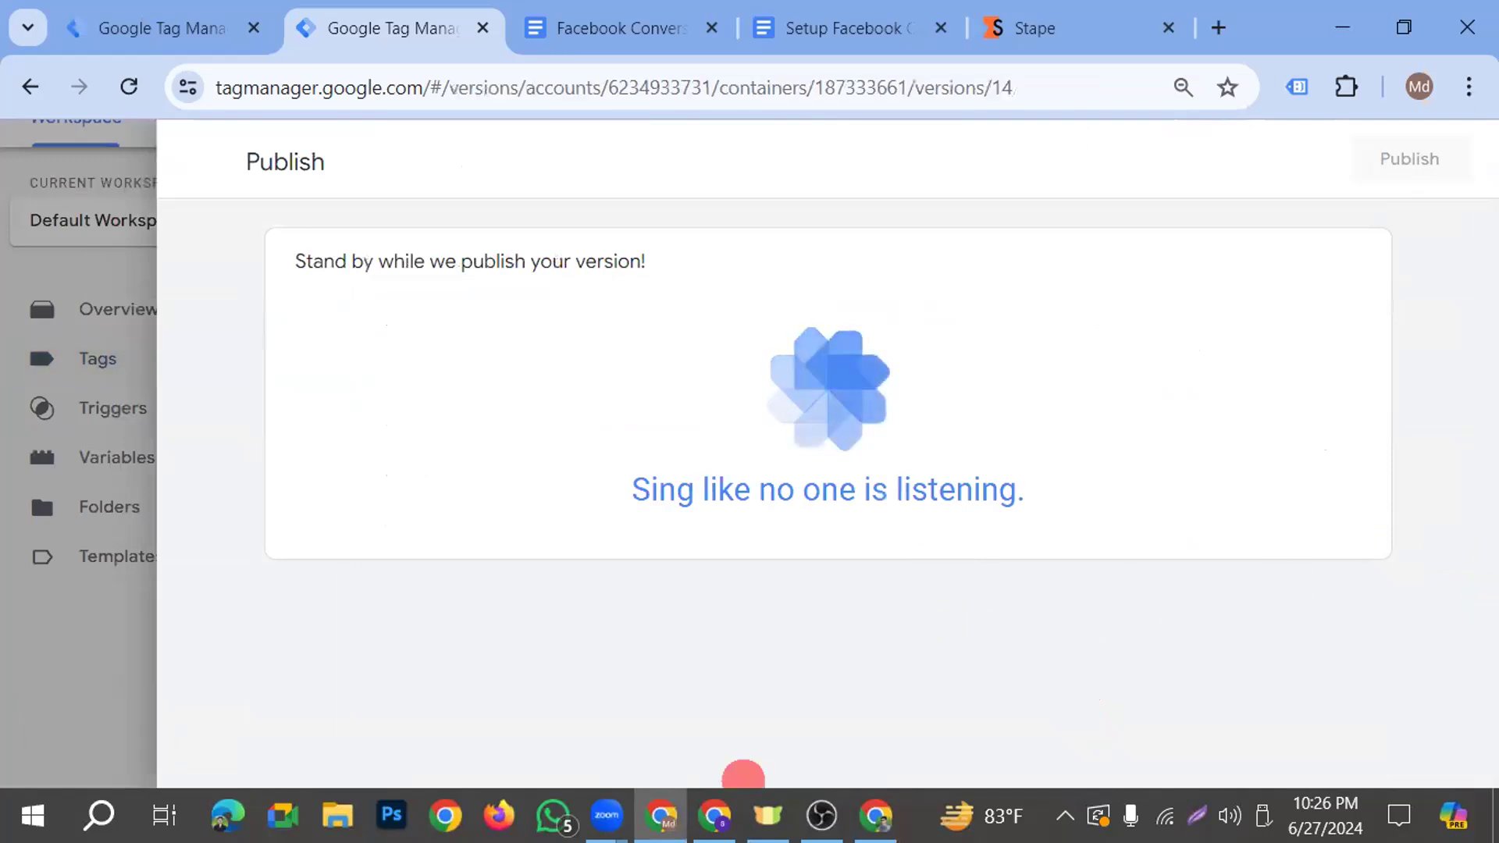
{"action": "left_click", "coordinate": [714, 816]}
{"action": "scroll", "coordinate": [796, 575], "scroll_direction": "down", "scroll_amount": 1}
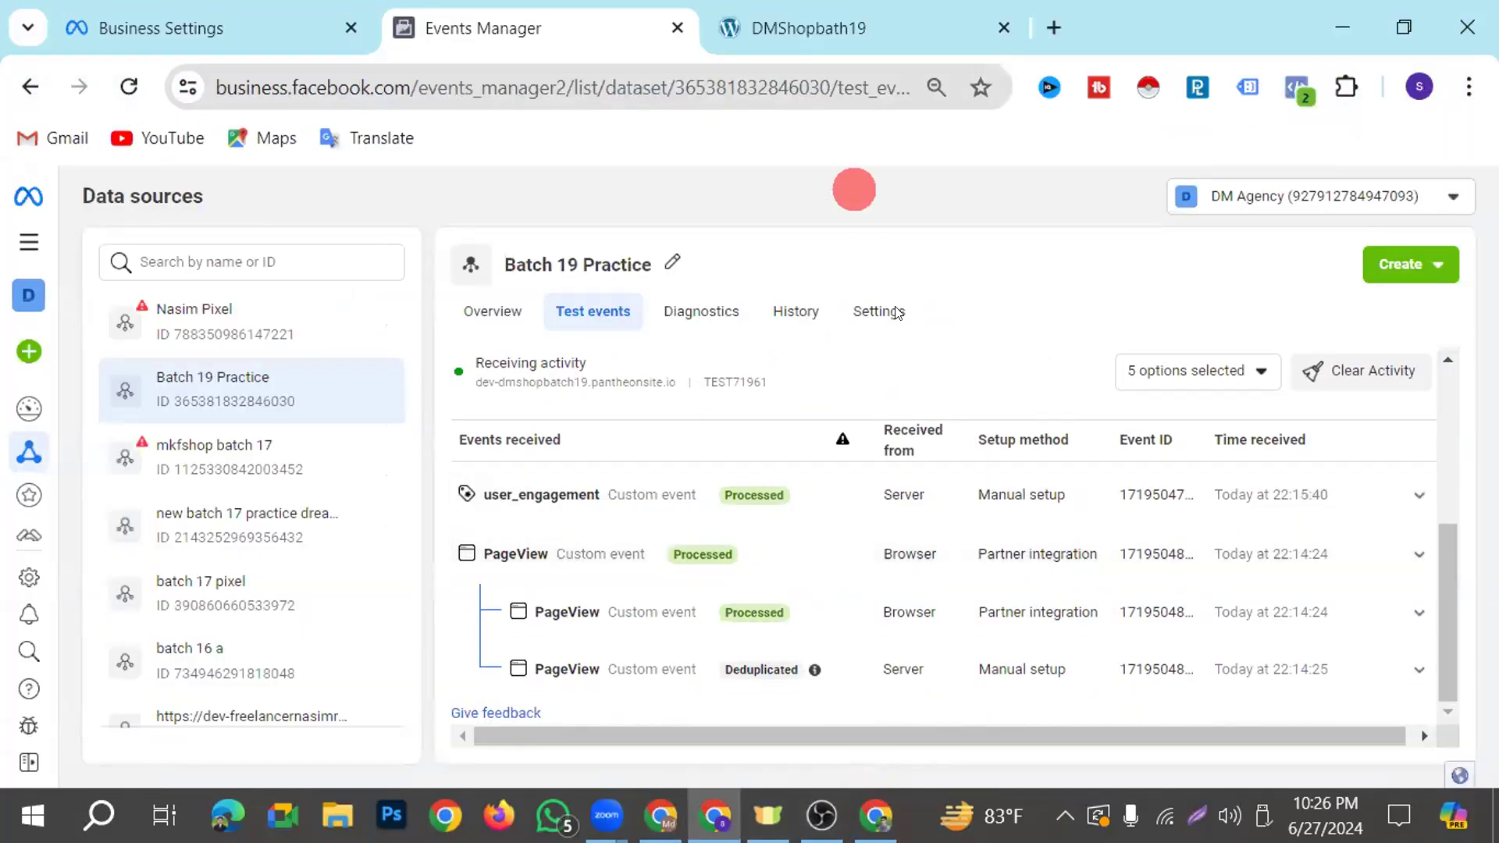
Open the Faint Blue Jeans product page from the Featured Products on the shop site
{"action": "left_click", "coordinate": [791, 29]}
{"action": "scroll", "coordinate": [676, 629], "scroll_direction": "down", "scroll_amount": 10}
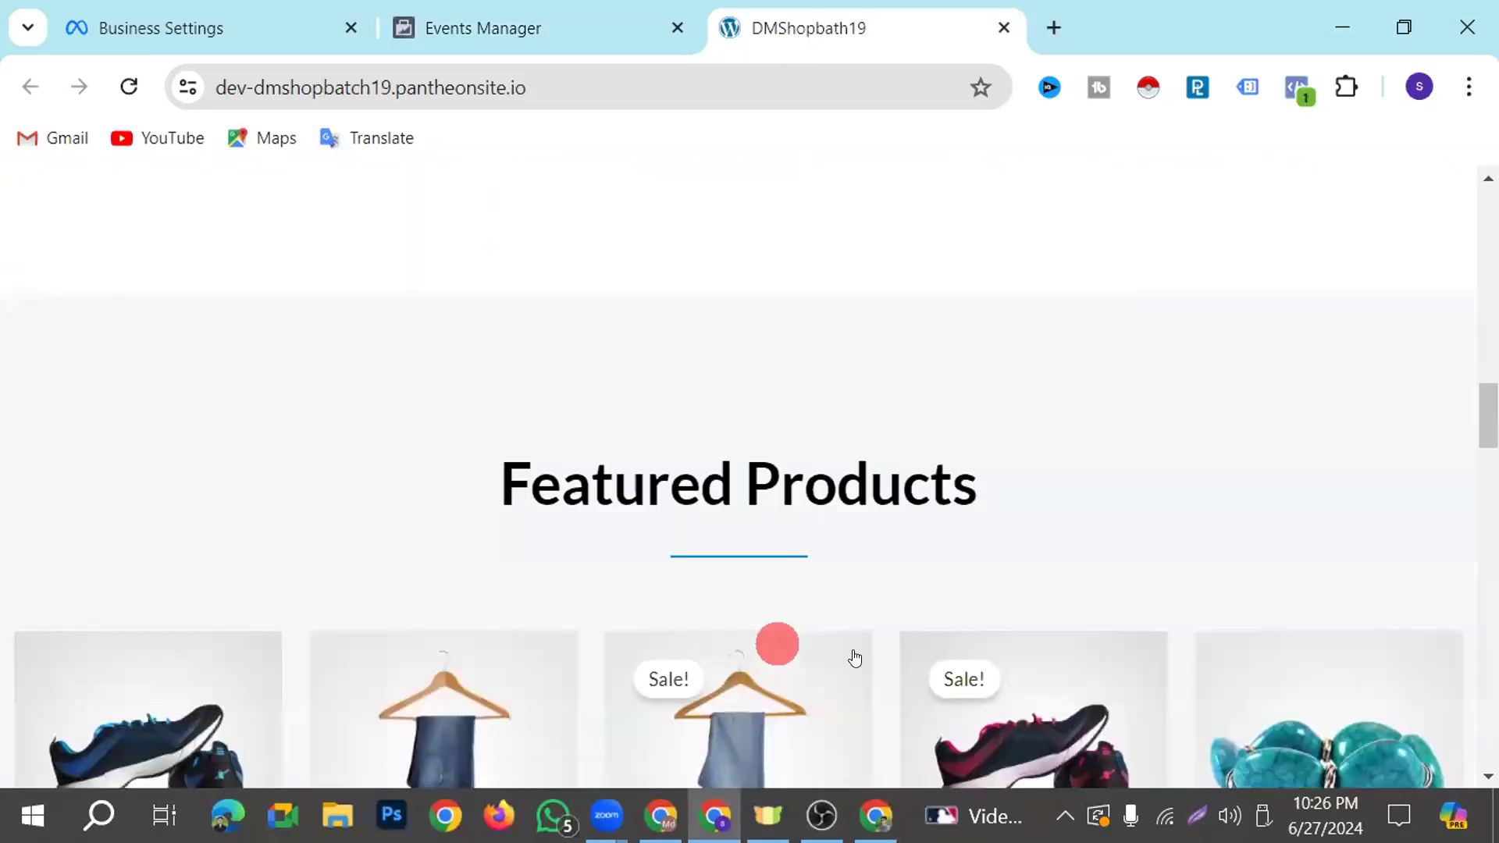
{"action": "scroll", "coordinate": [855, 658], "scroll_direction": "down", "scroll_amount": 2}
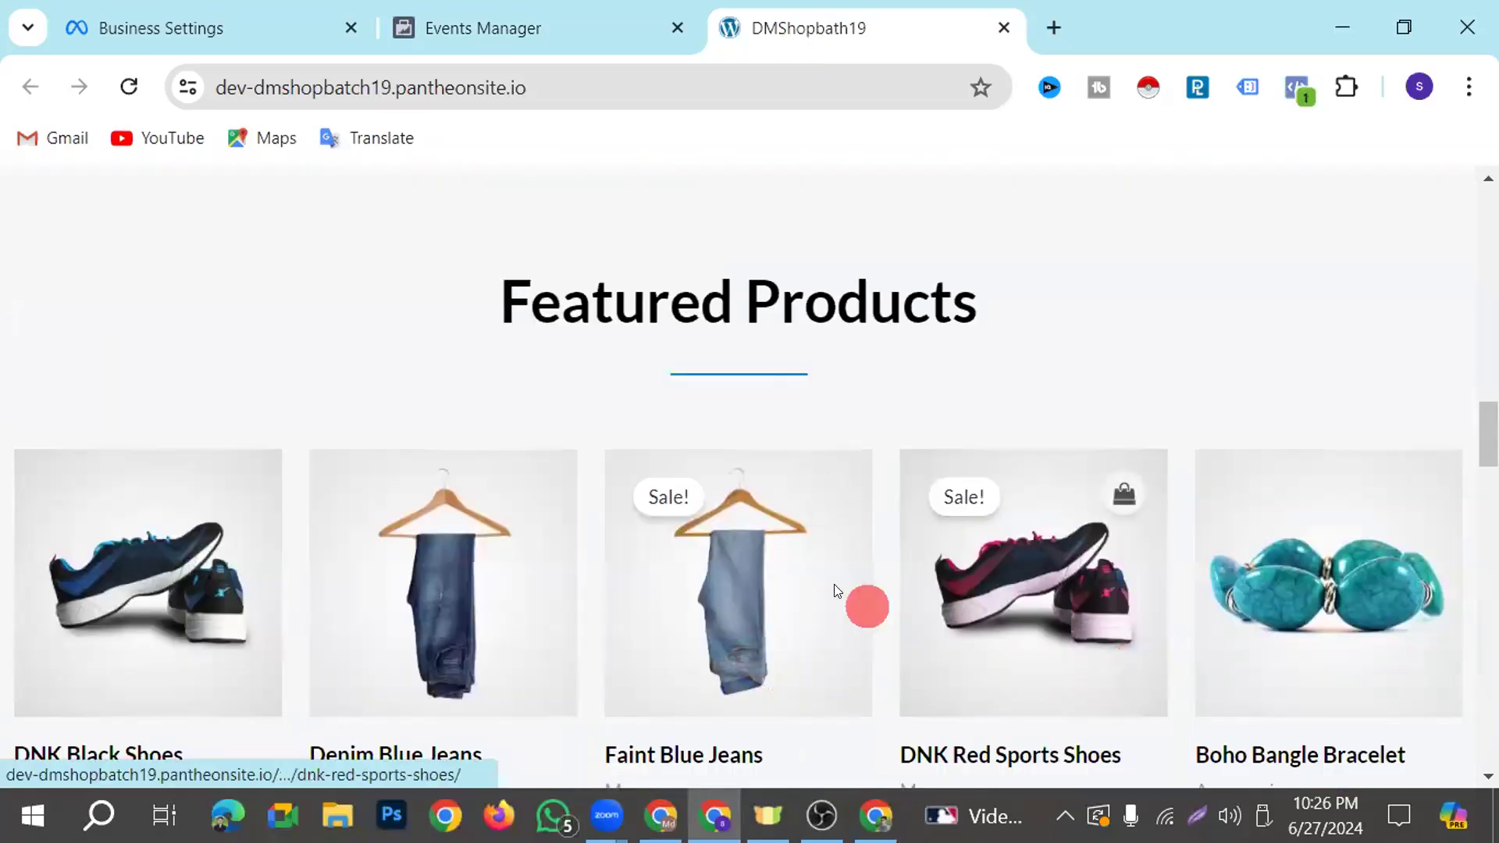
{"action": "scroll", "coordinate": [833, 590], "scroll_direction": "down", "scroll_amount": 2}
{"action": "left_click", "coordinate": [660, 500]}
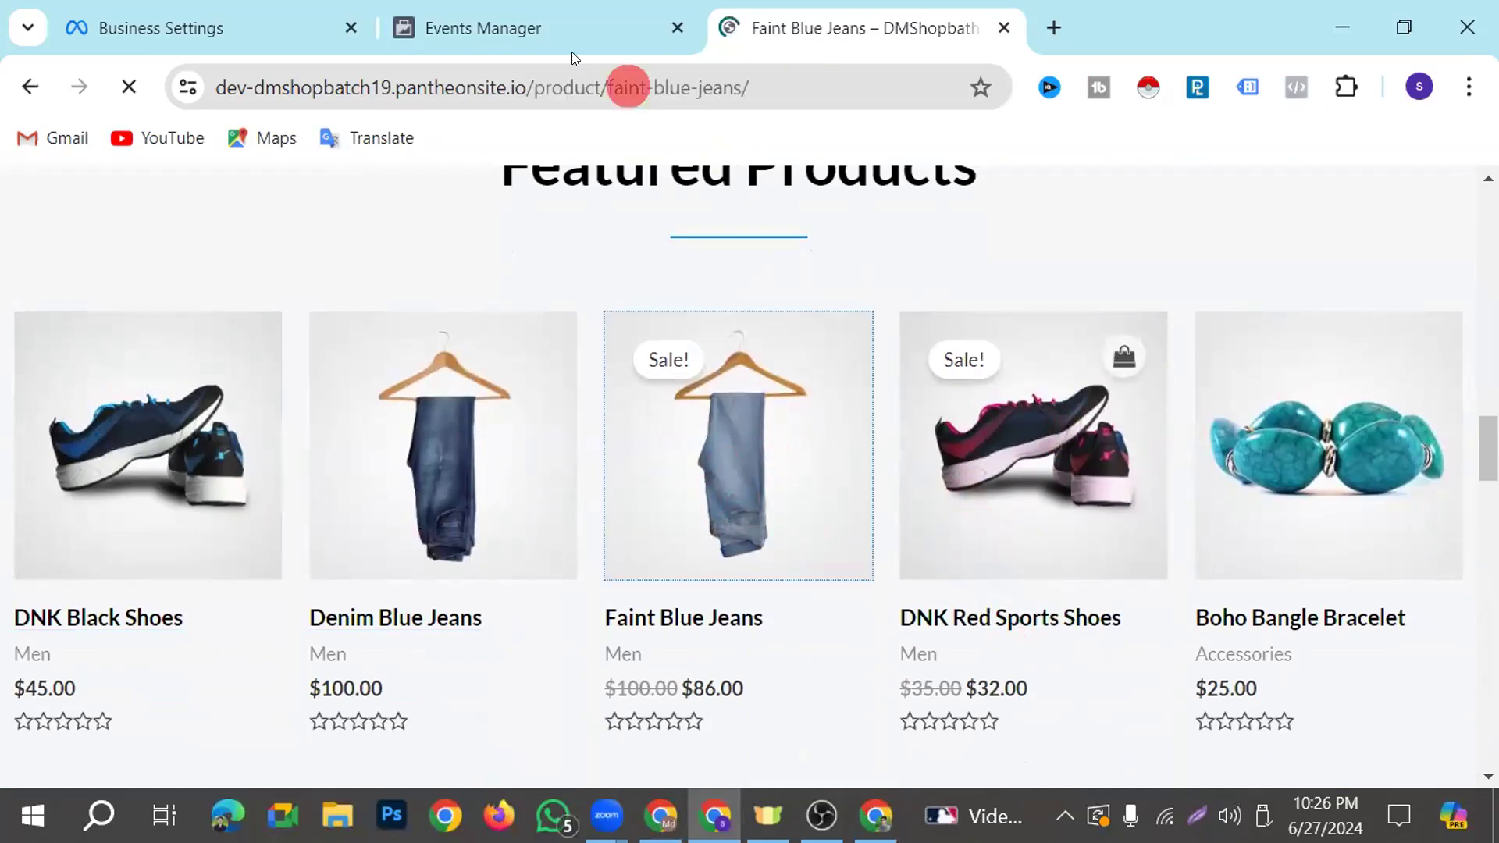
Check the Batch 19 Practice test events for activity from the product page visit
{"action": "left_click", "coordinate": [556, 28]}
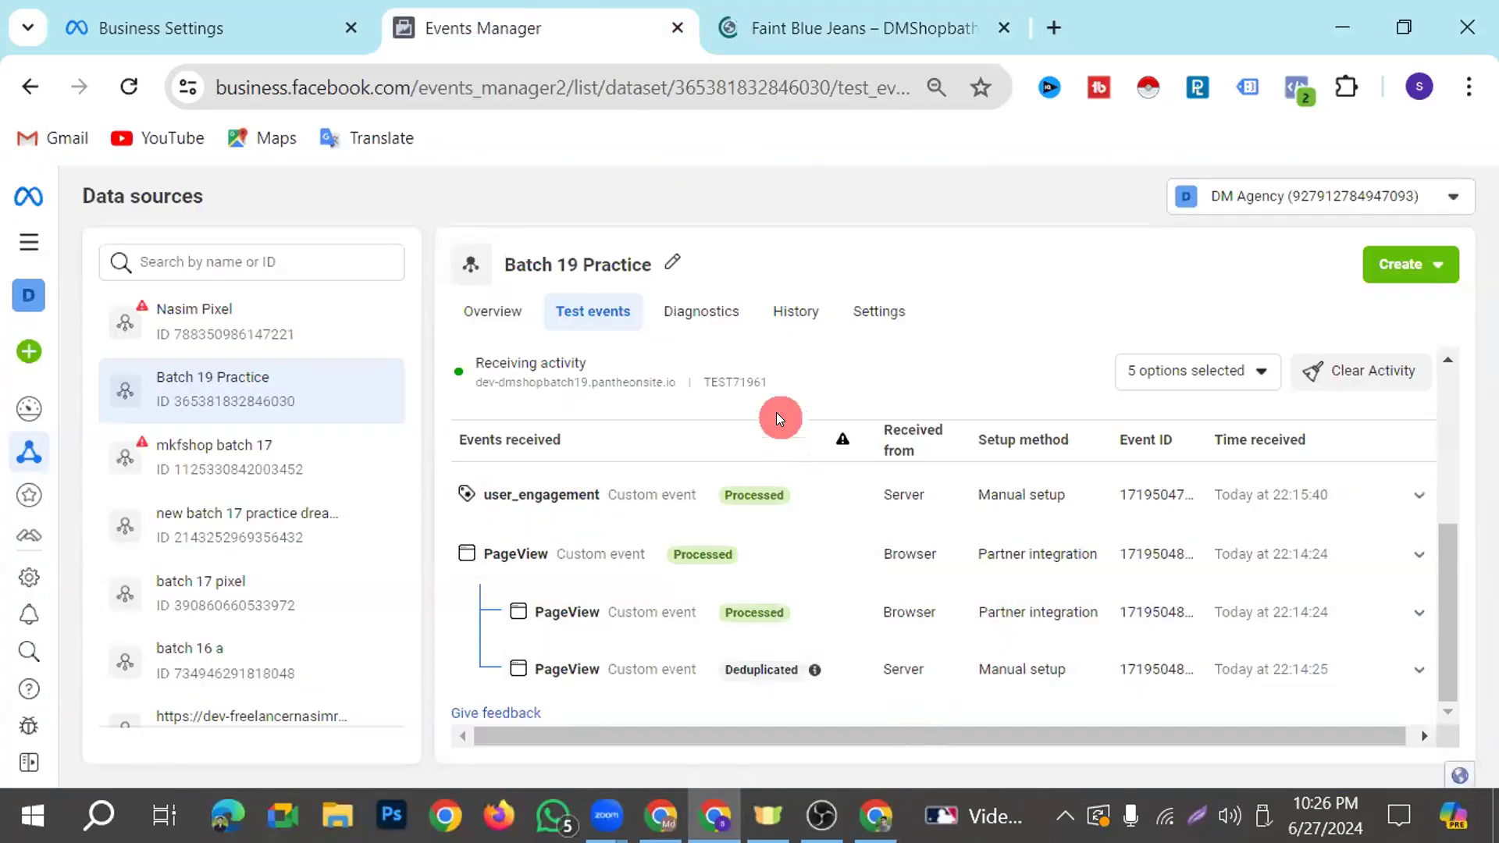
{"action": "scroll", "coordinate": [945, 515], "scroll_direction": "up", "scroll_amount": 2}
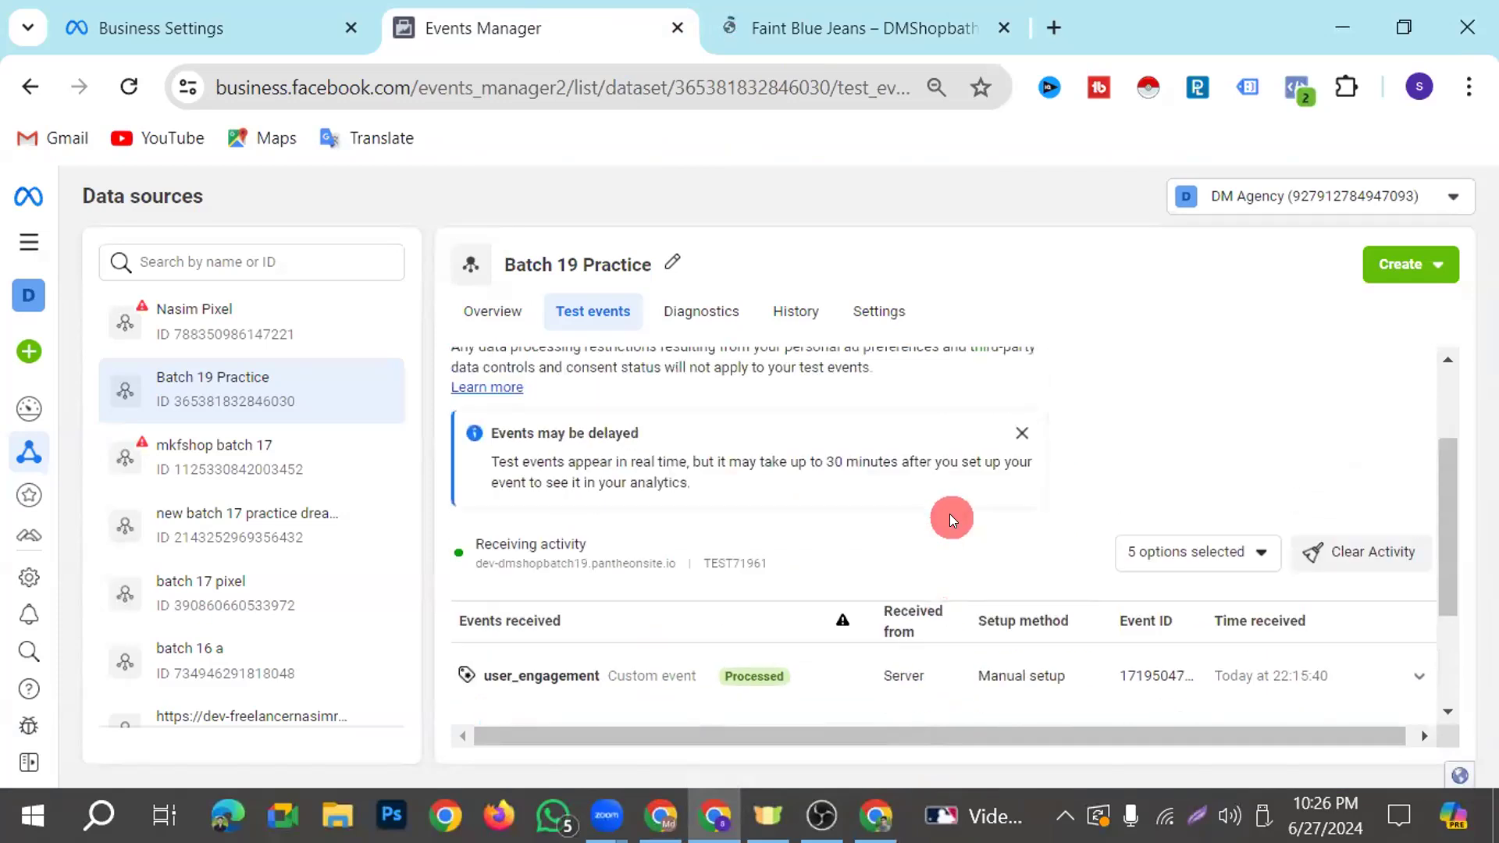
{"action": "scroll", "coordinate": [957, 518], "scroll_direction": "down", "scroll_amount": 2}
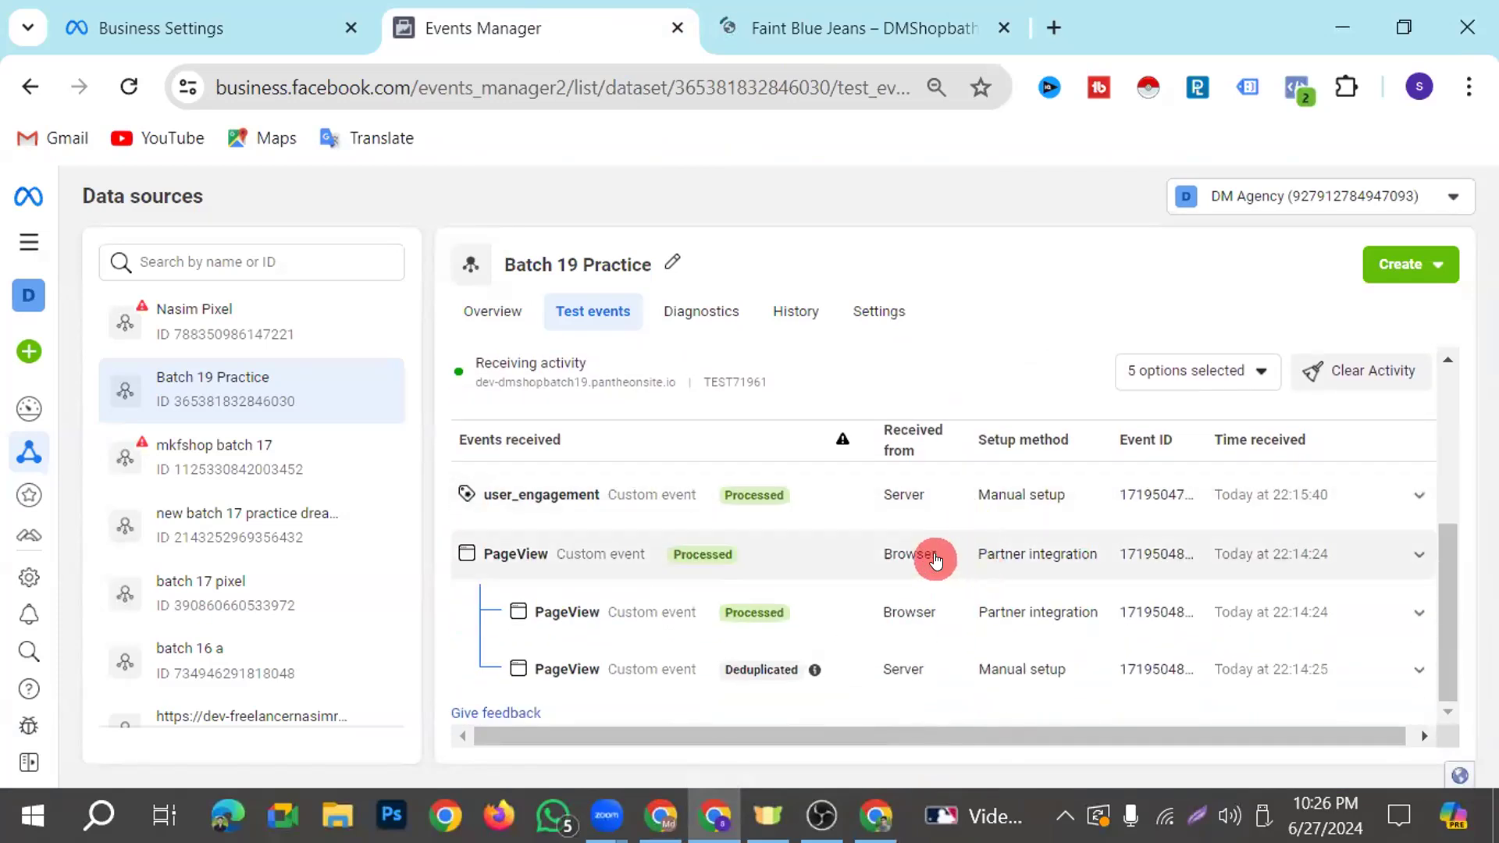
Look over the Faint Blue Jeans product page, including its Add to Cart area and description
{"action": "left_click", "coordinate": [885, 32]}
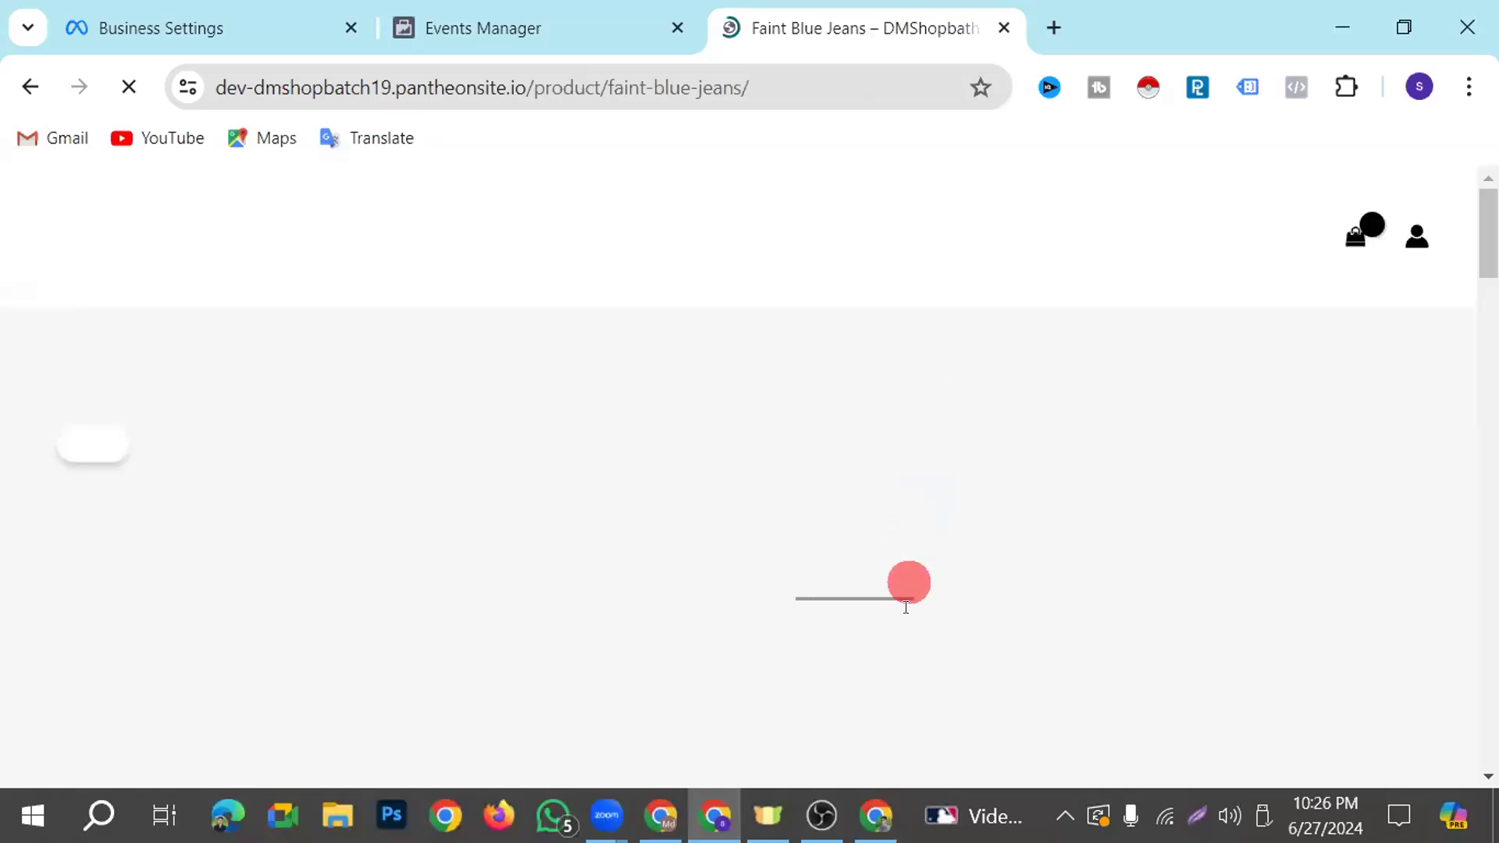
{"action": "scroll", "coordinate": [905, 613], "scroll_direction": "down", "scroll_amount": 5}
{"action": "left_click", "coordinate": [1073, 491]}
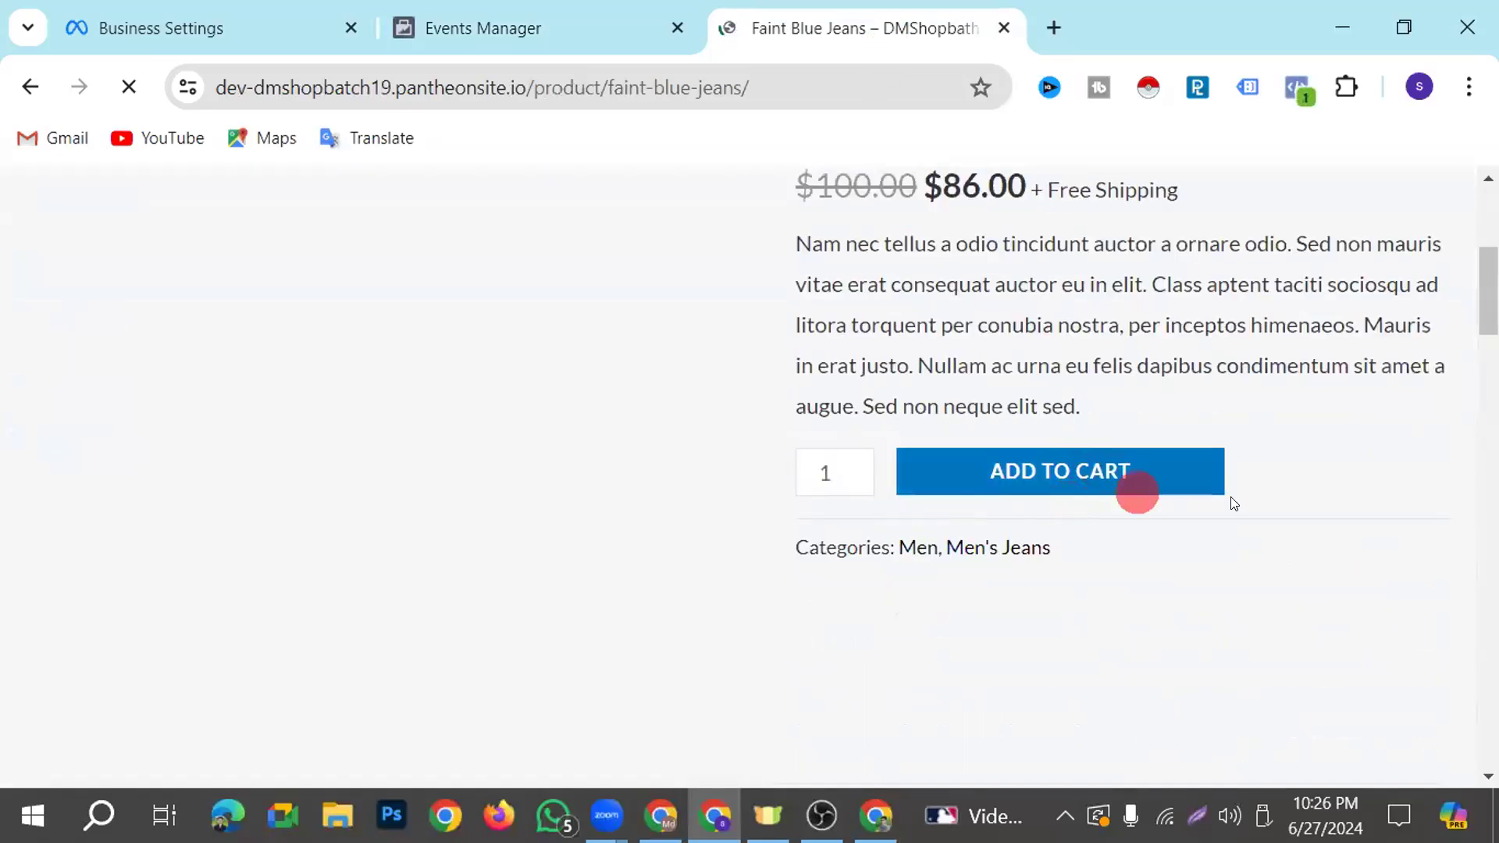
{"action": "scroll", "coordinate": [588, 535], "scroll_direction": "down", "scroll_amount": 3}
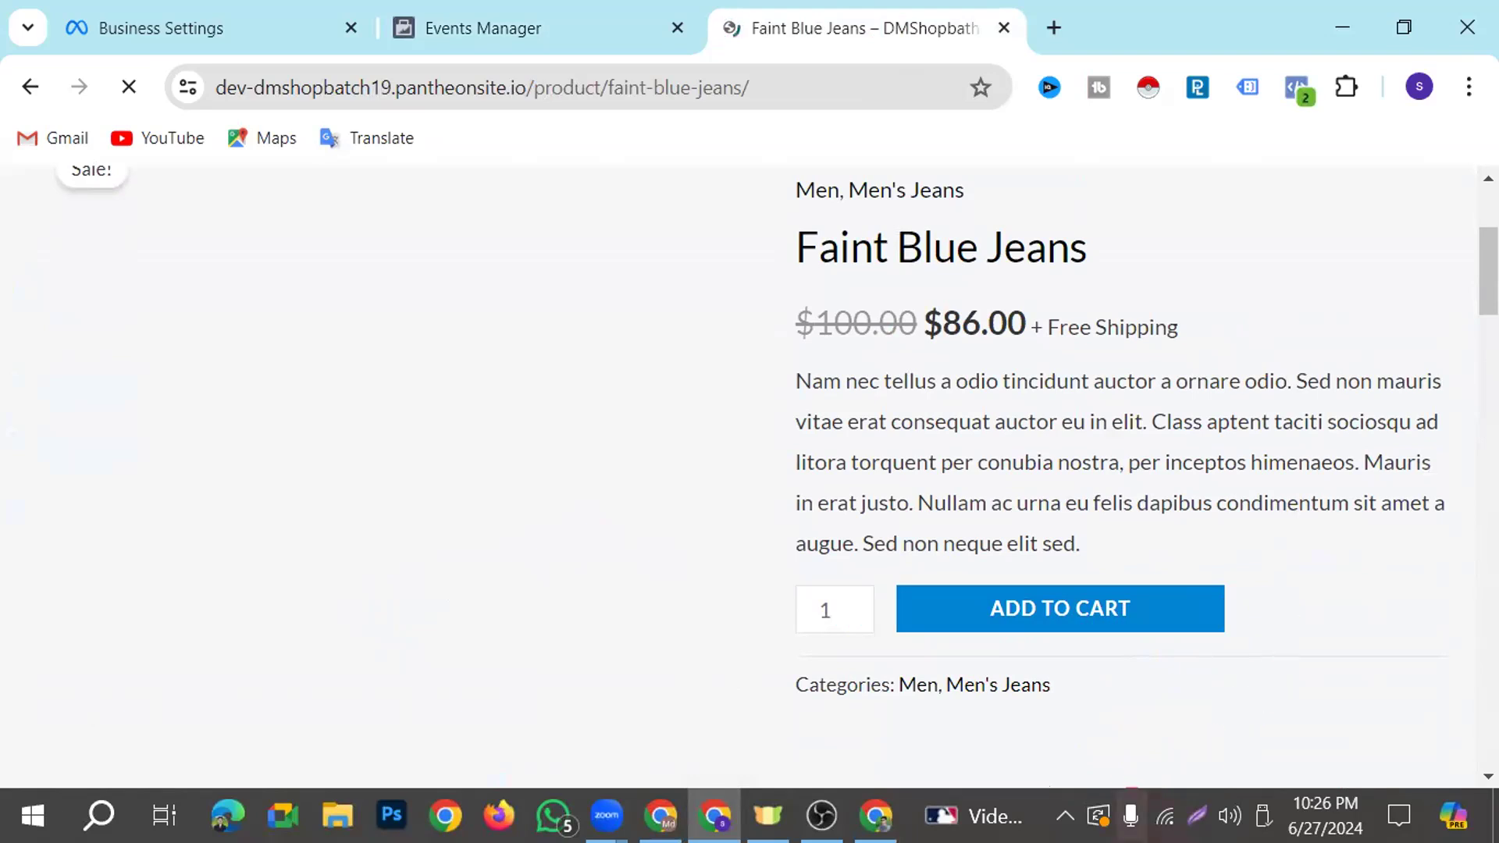
{"action": "scroll", "coordinate": [441, 609], "scroll_direction": "down", "scroll_amount": 3}
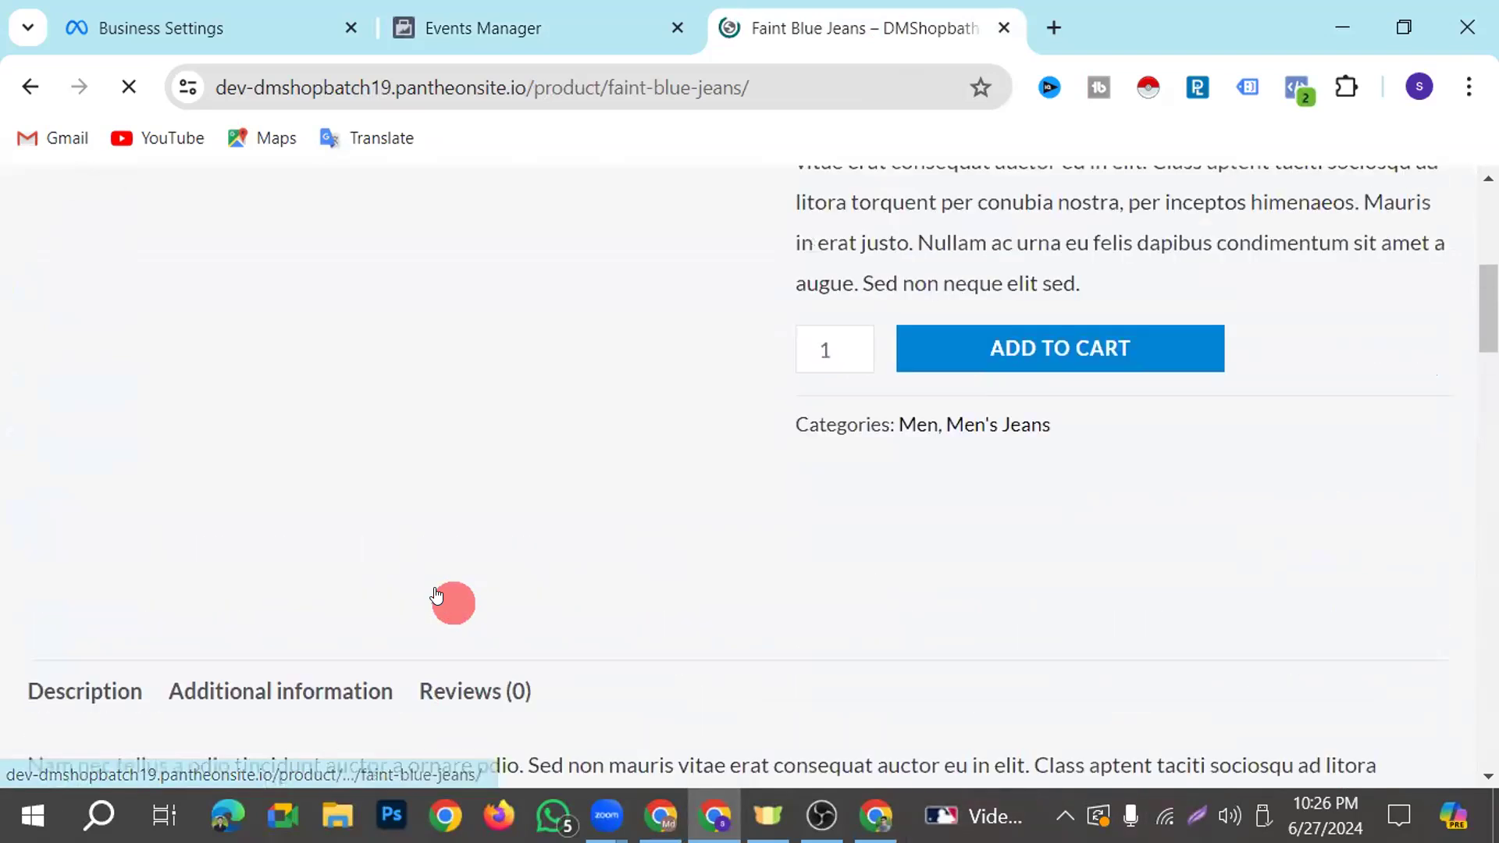
{"action": "scroll", "coordinate": [453, 582], "scroll_direction": "up", "scroll_amount": 5}
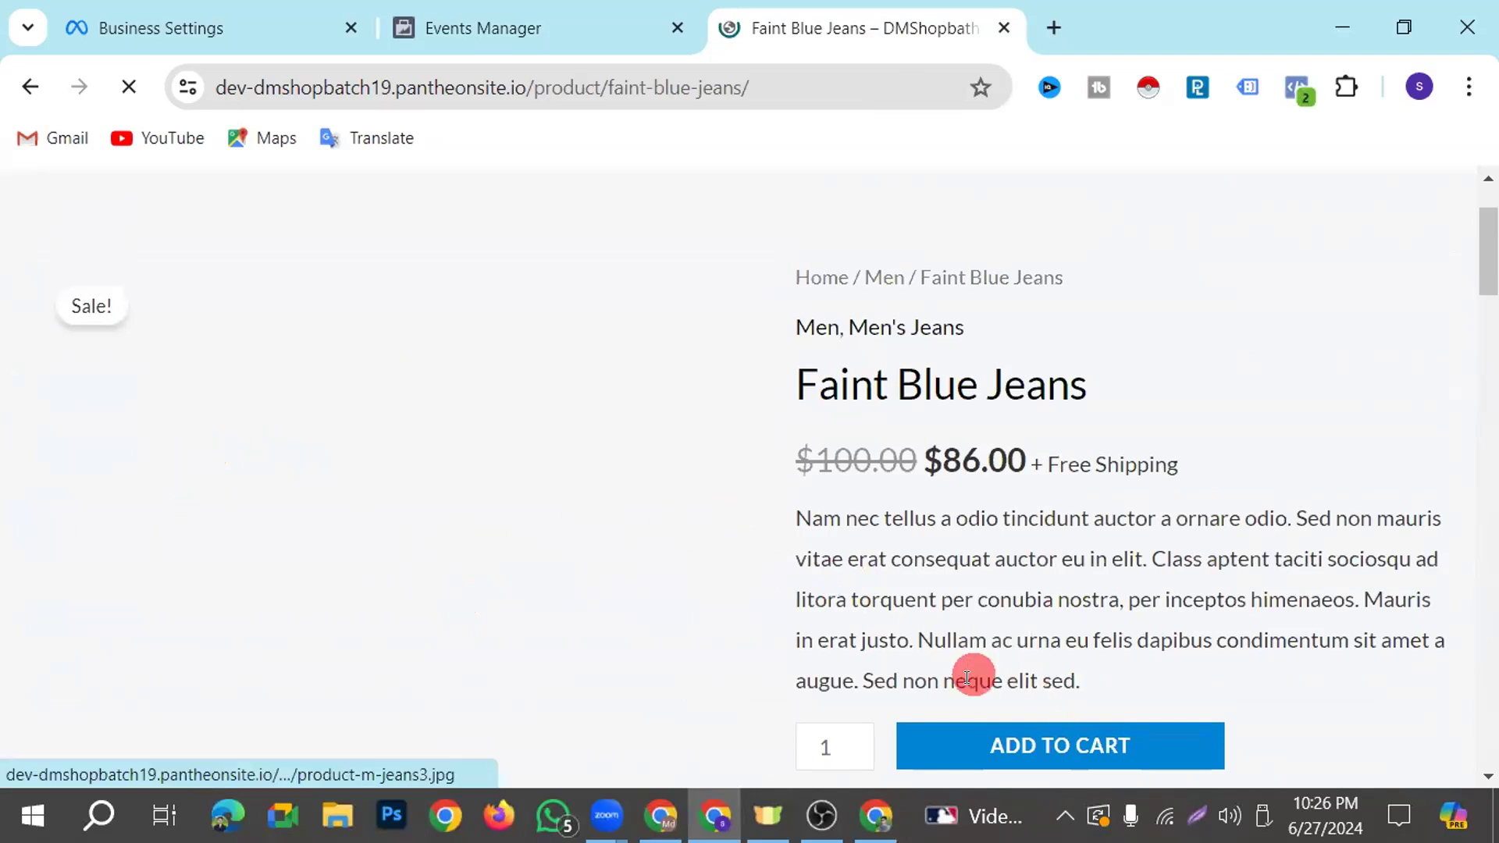
Examine the View content, PageView and user_engagement entries in the test events, comparing their source and event ID
{"action": "left_click", "coordinate": [564, 17]}
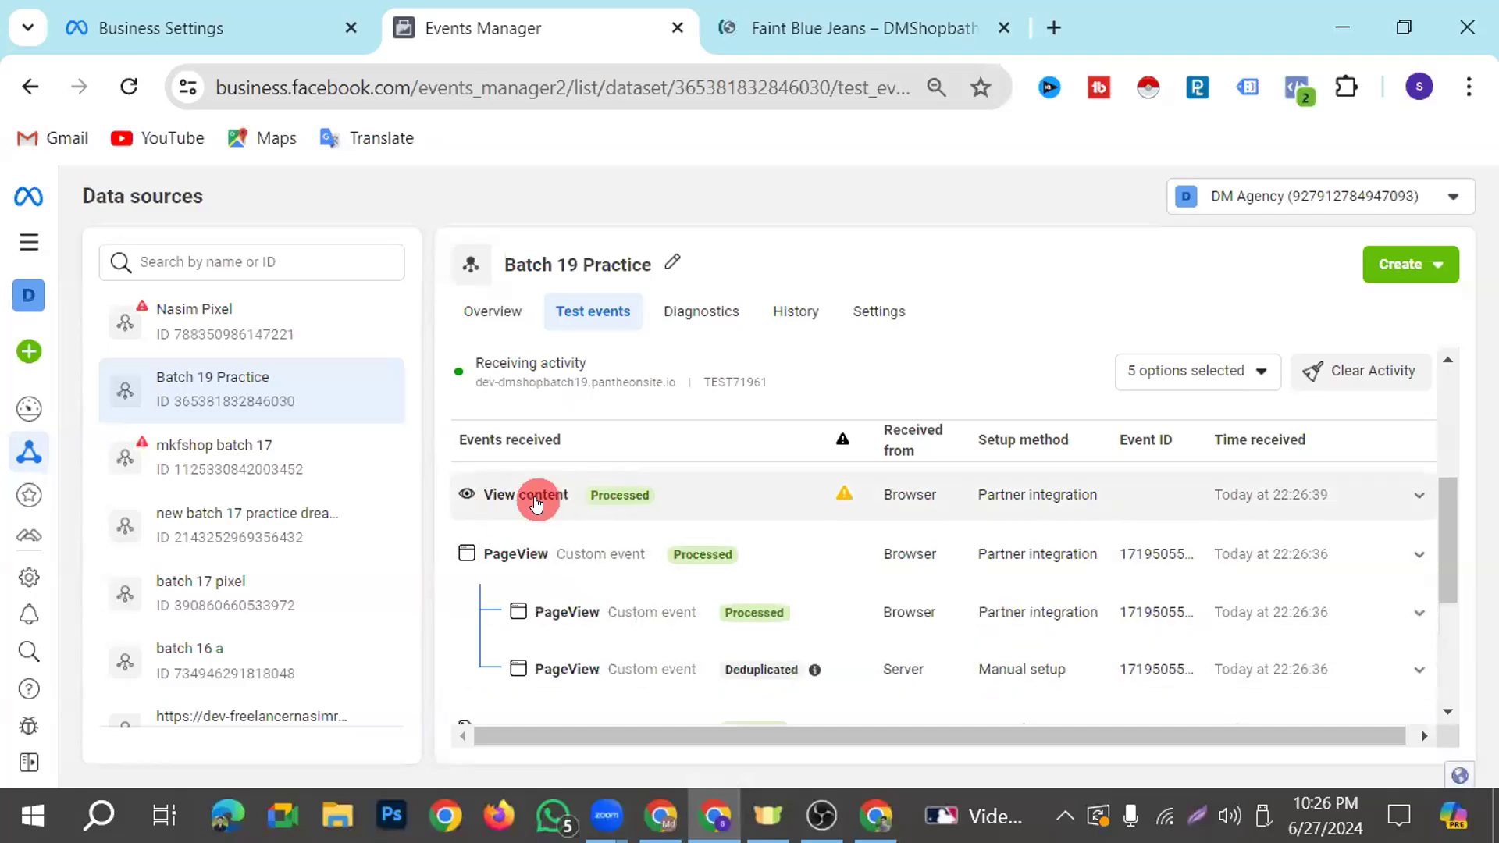
{"action": "left_click", "coordinate": [815, 36]}
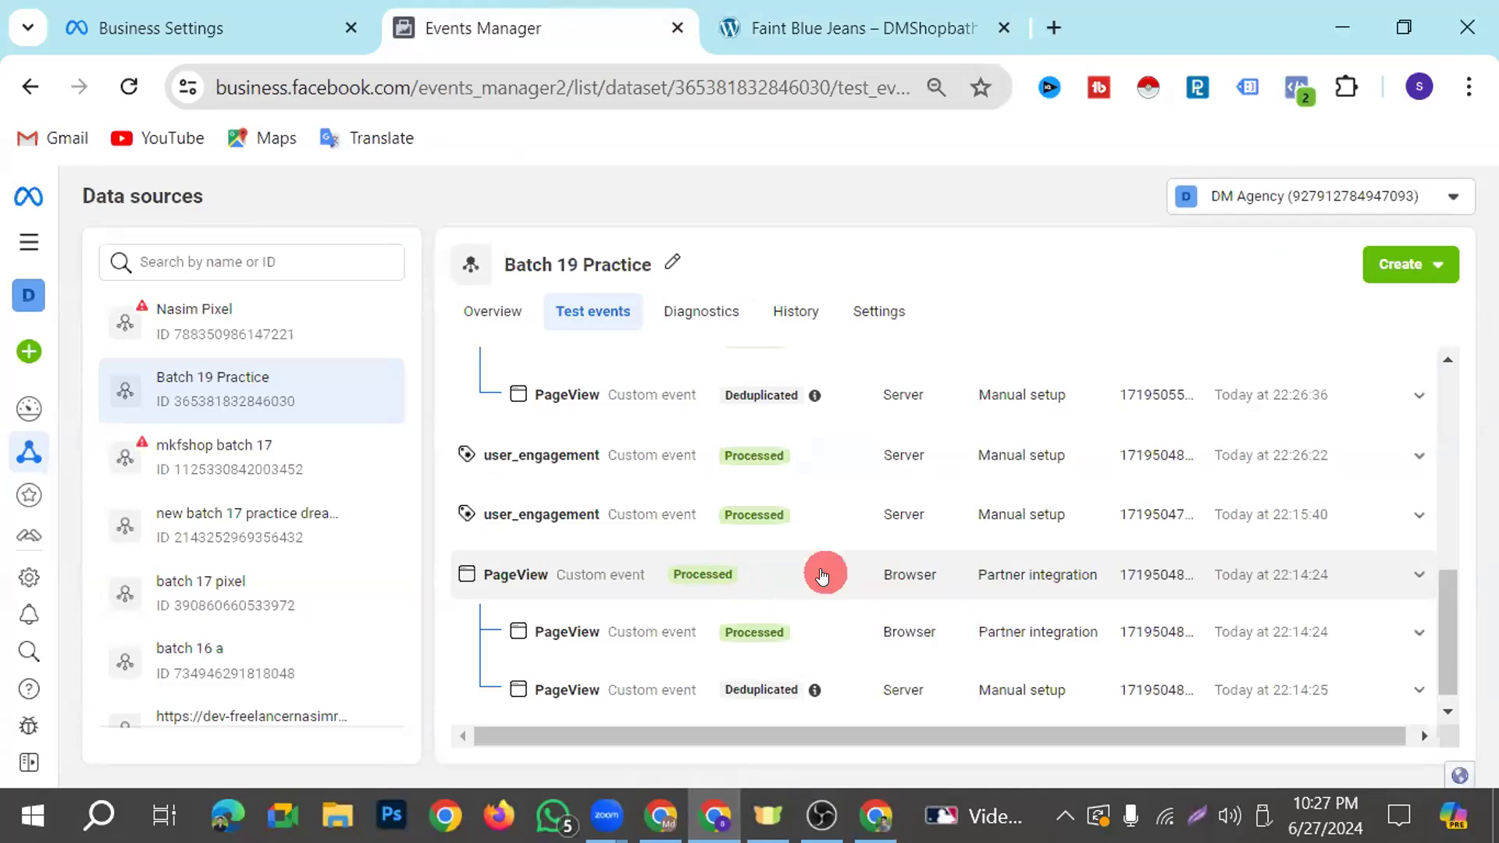
{"action": "scroll", "coordinate": [822, 574], "scroll_direction": "up", "scroll_amount": 2}
{"action": "scroll", "coordinate": [819, 575], "scroll_direction": "down", "scroll_amount": 1}
{"action": "scroll", "coordinate": [820, 574], "scroll_direction": "up", "scroll_amount": 5}
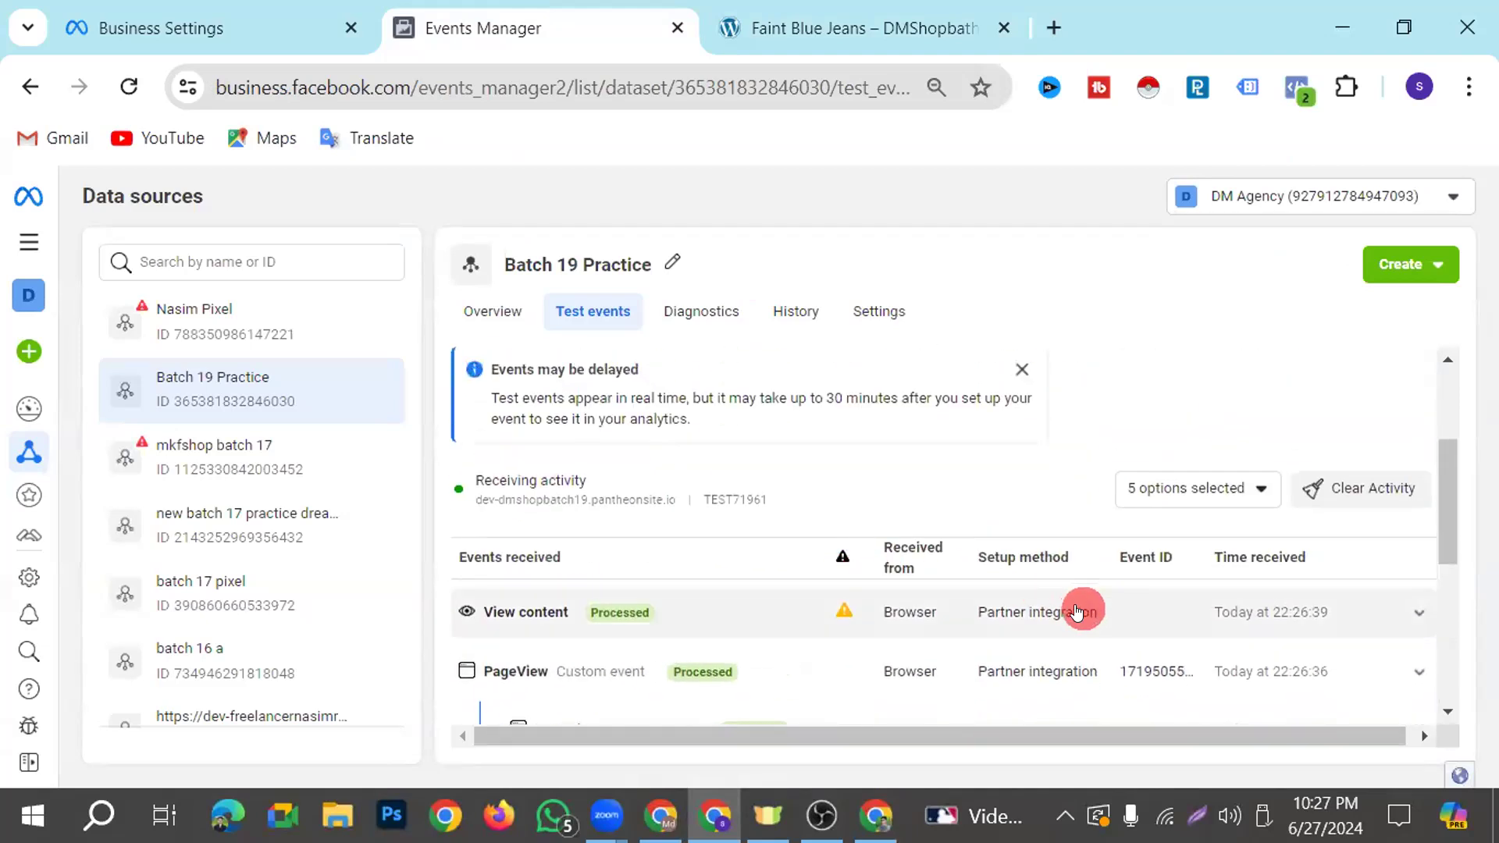
Add one Faint Blue Jeans to the cart on the shop site
{"action": "left_click", "coordinate": [749, 29]}
{"action": "scroll", "coordinate": [936, 504], "scroll_direction": "down", "scroll_amount": 5}
{"action": "scroll", "coordinate": [957, 504], "scroll_direction": "up", "scroll_amount": 3}
{"action": "left_click", "coordinate": [1057, 608]}
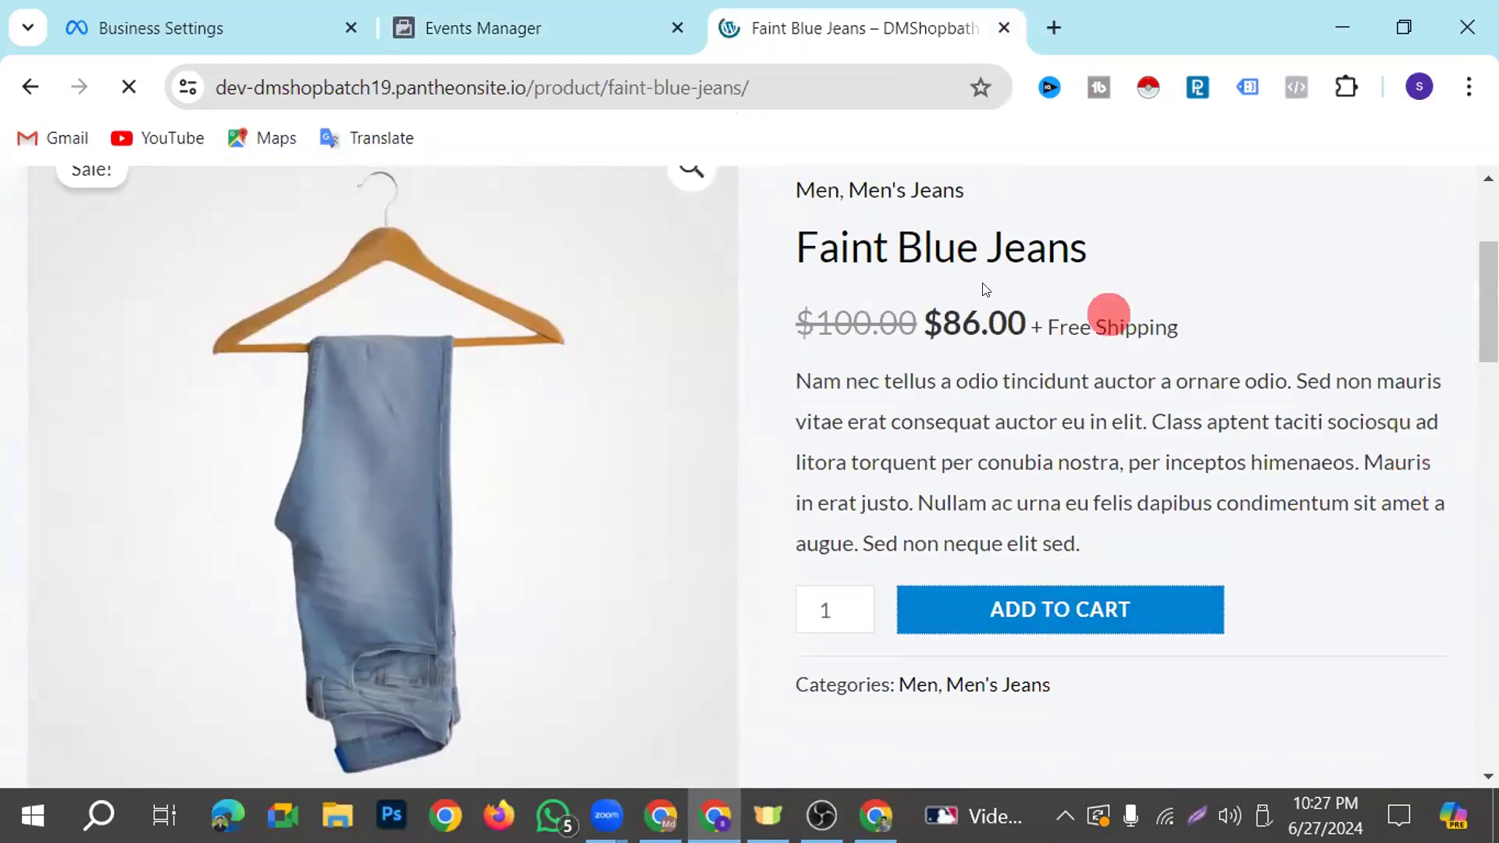
Check the test events for the Add to cart event, and clear the test activity
{"action": "left_click", "coordinate": [445, 30]}
{"action": "scroll", "coordinate": [869, 615], "scroll_direction": "down", "scroll_amount": 2}
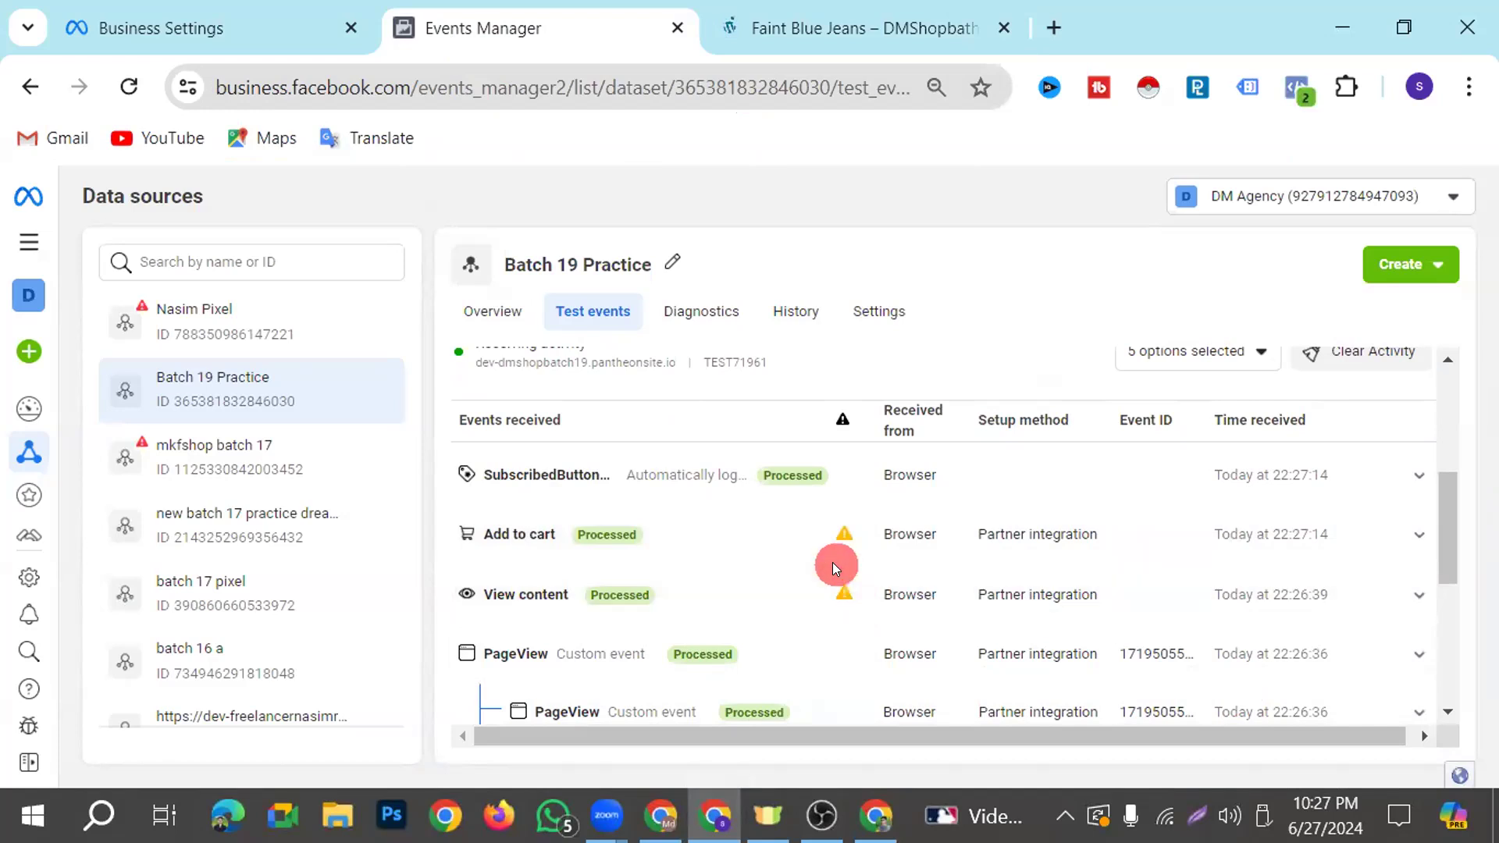
{"action": "left_click", "coordinate": [1378, 350]}
{"action": "left_click", "coordinate": [1022, 463]}
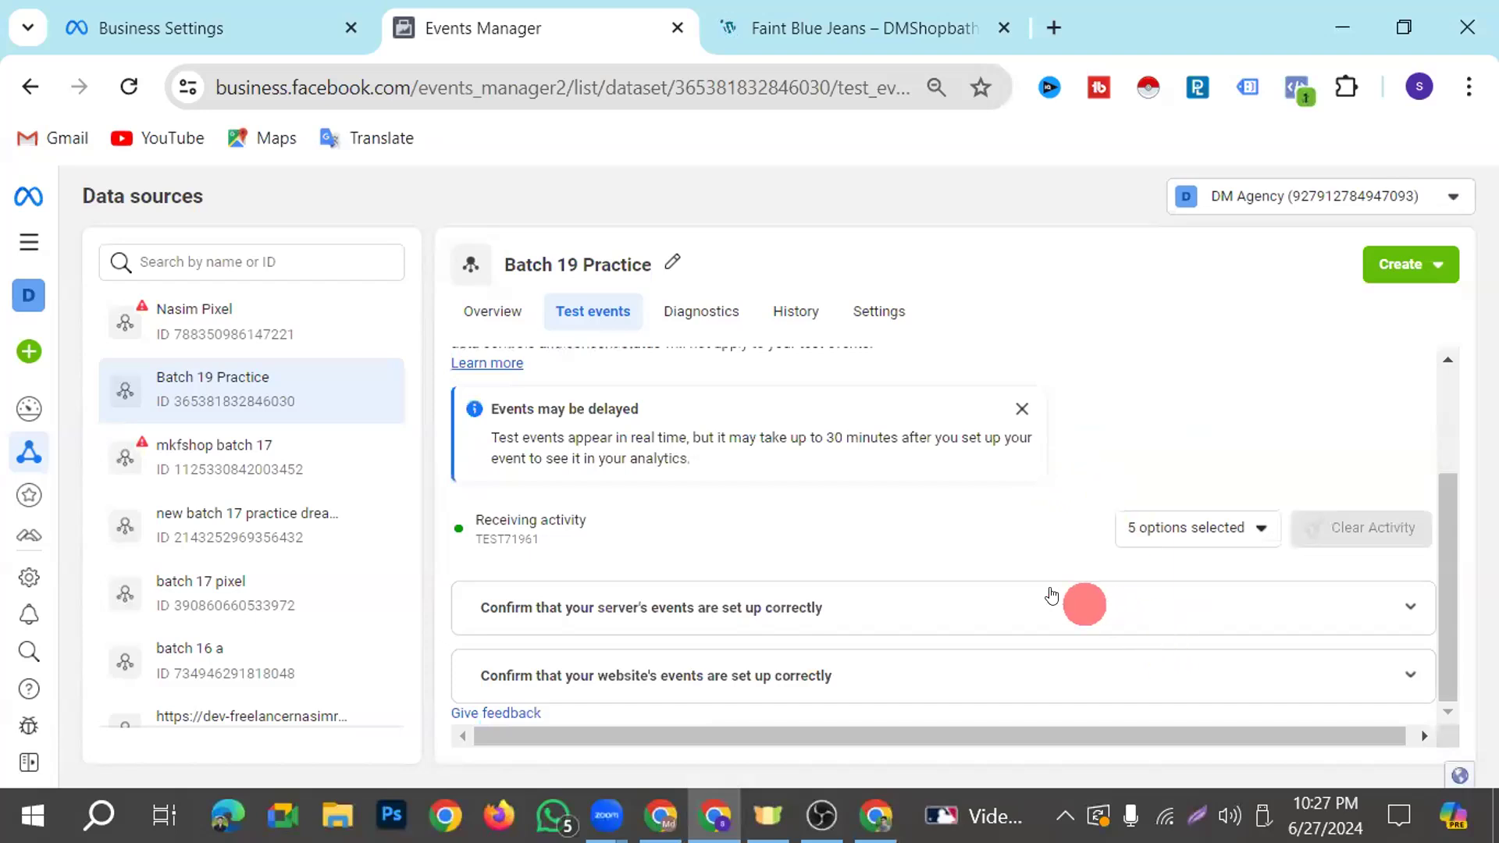
{"action": "left_click", "coordinate": [765, 687]}
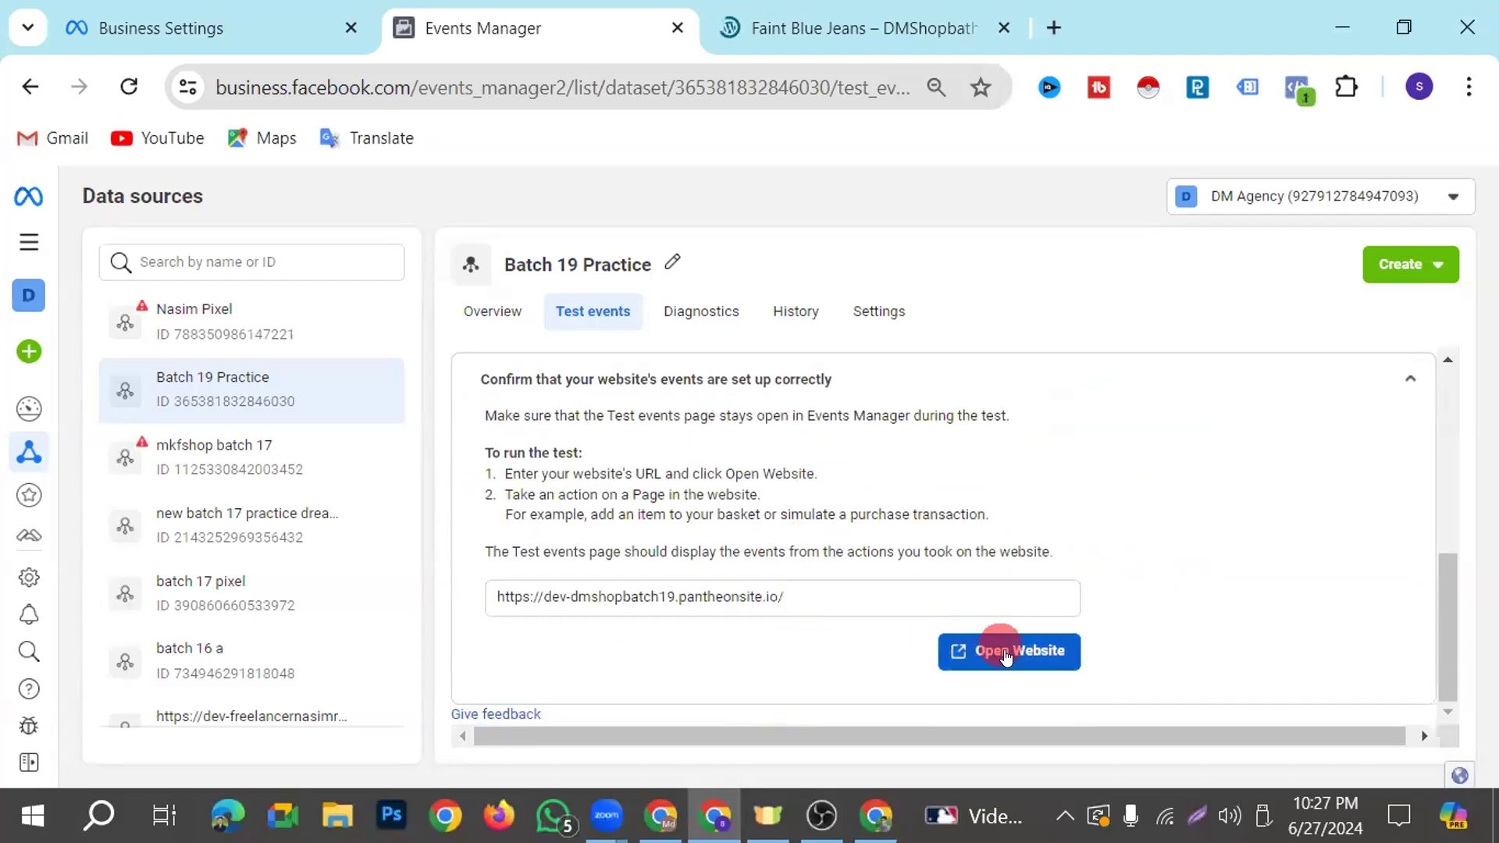
{"action": "left_click", "coordinate": [993, 650]}
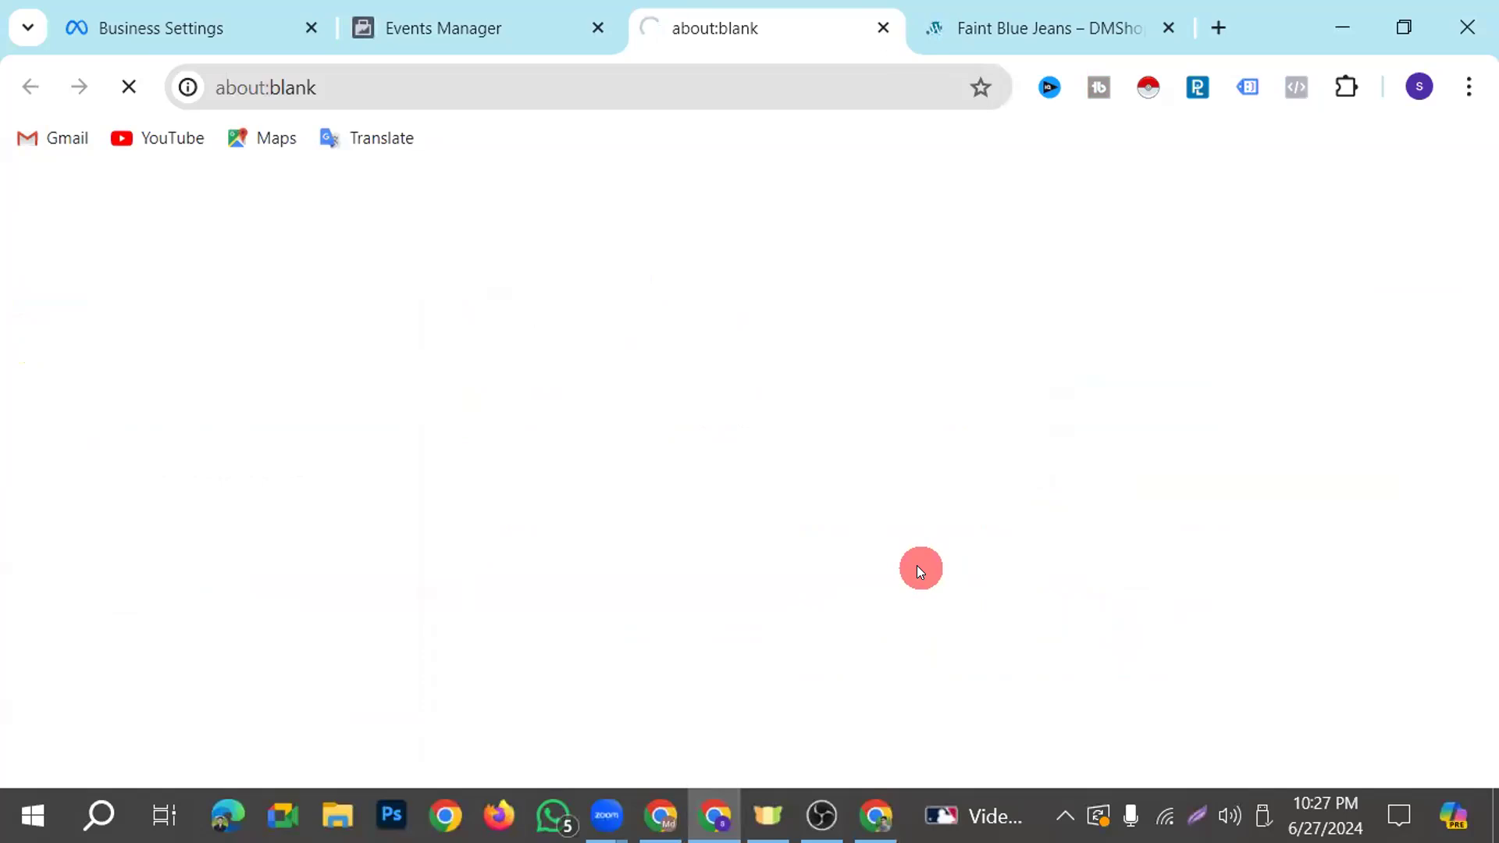
{"action": "left_click", "coordinate": [1165, 30]}
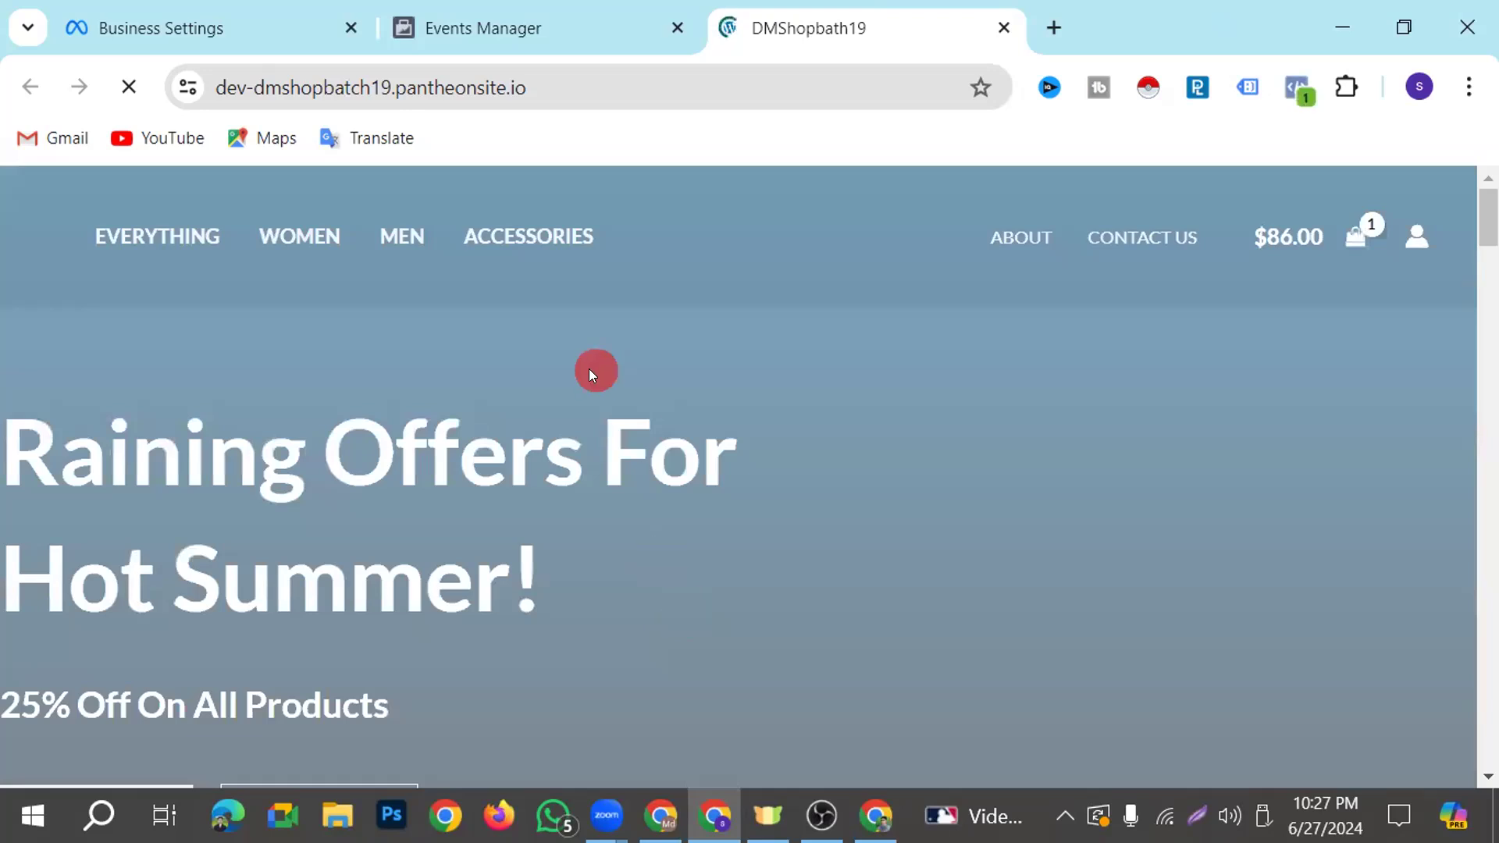
Look over the shop home page and check the test events for its PageView
{"action": "scroll", "coordinate": [593, 375], "scroll_direction": "down", "scroll_amount": 4}
{"action": "scroll", "coordinate": [596, 405], "scroll_direction": "up", "scroll_amount": 4}
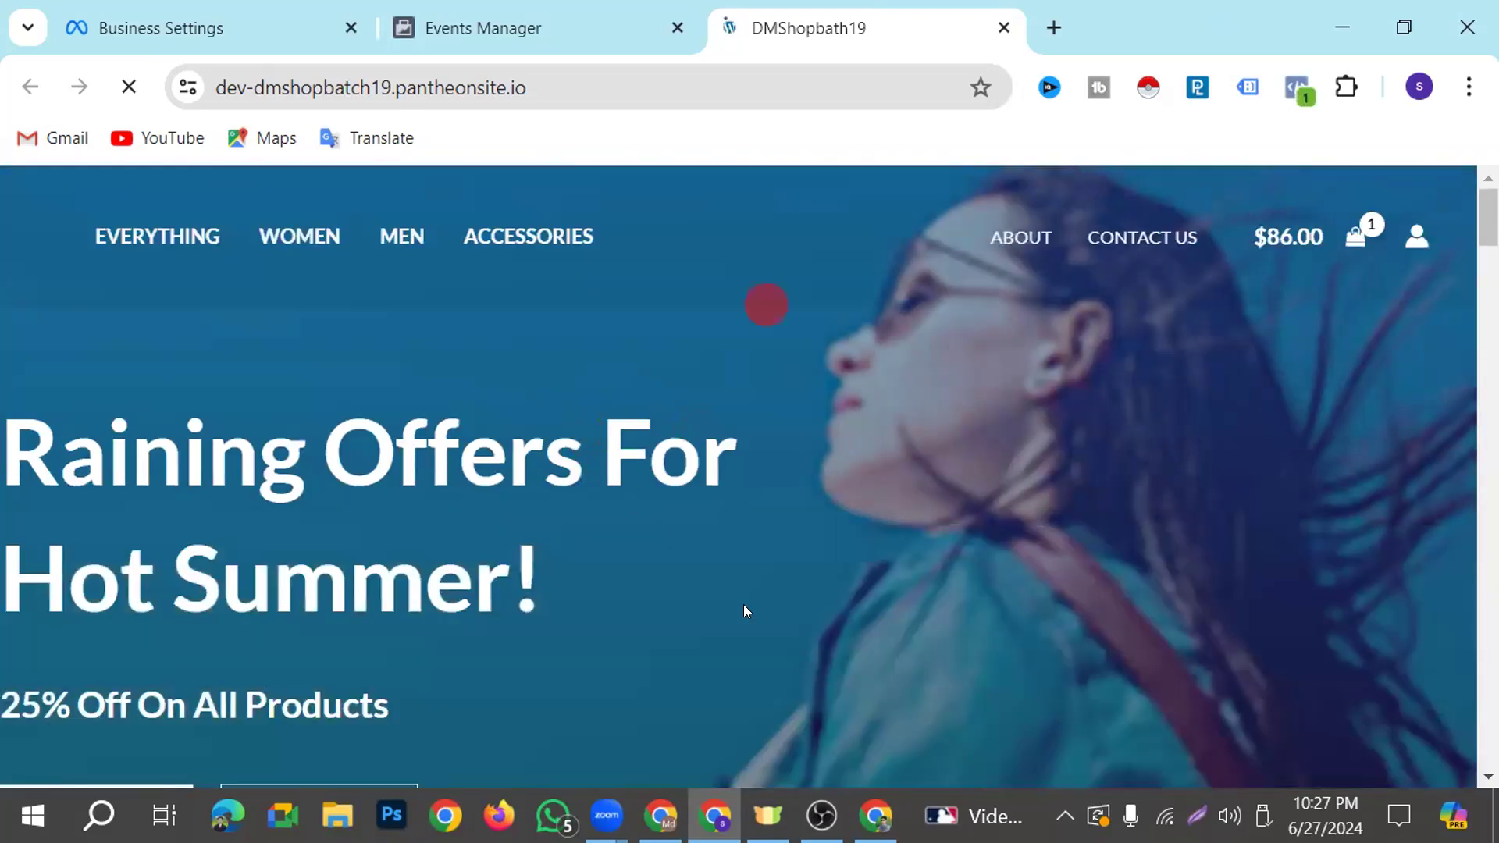
{"action": "key", "text": "ctrl+shift+Tab"}
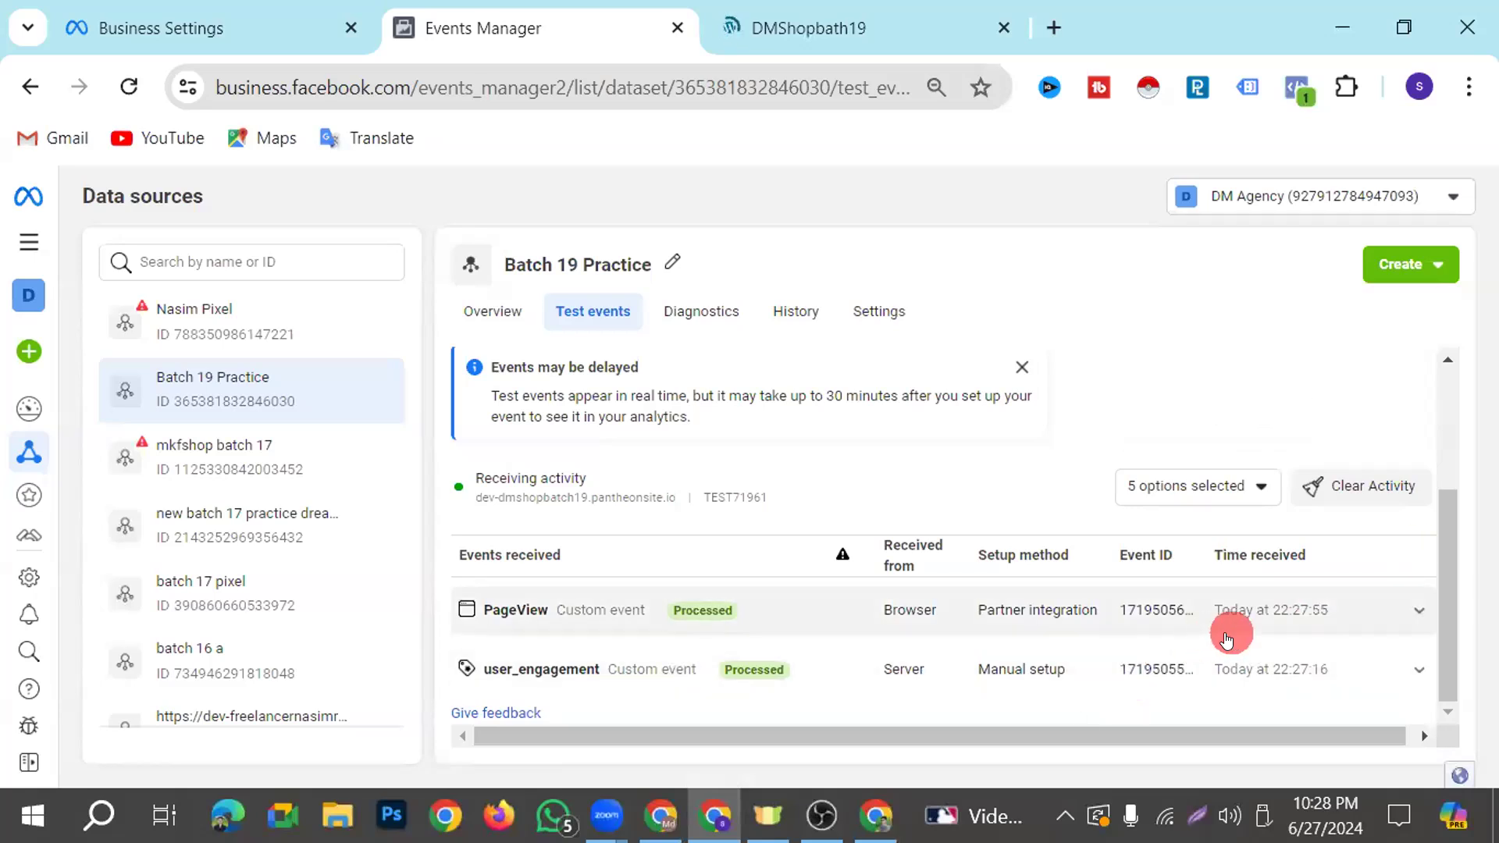
Return to the shop home page and open Faint Blue Jeans again from the Featured Products
{"action": "left_click", "coordinate": [793, 31]}
{"action": "scroll", "coordinate": [546, 511], "scroll_direction": "down", "scroll_amount": 5}
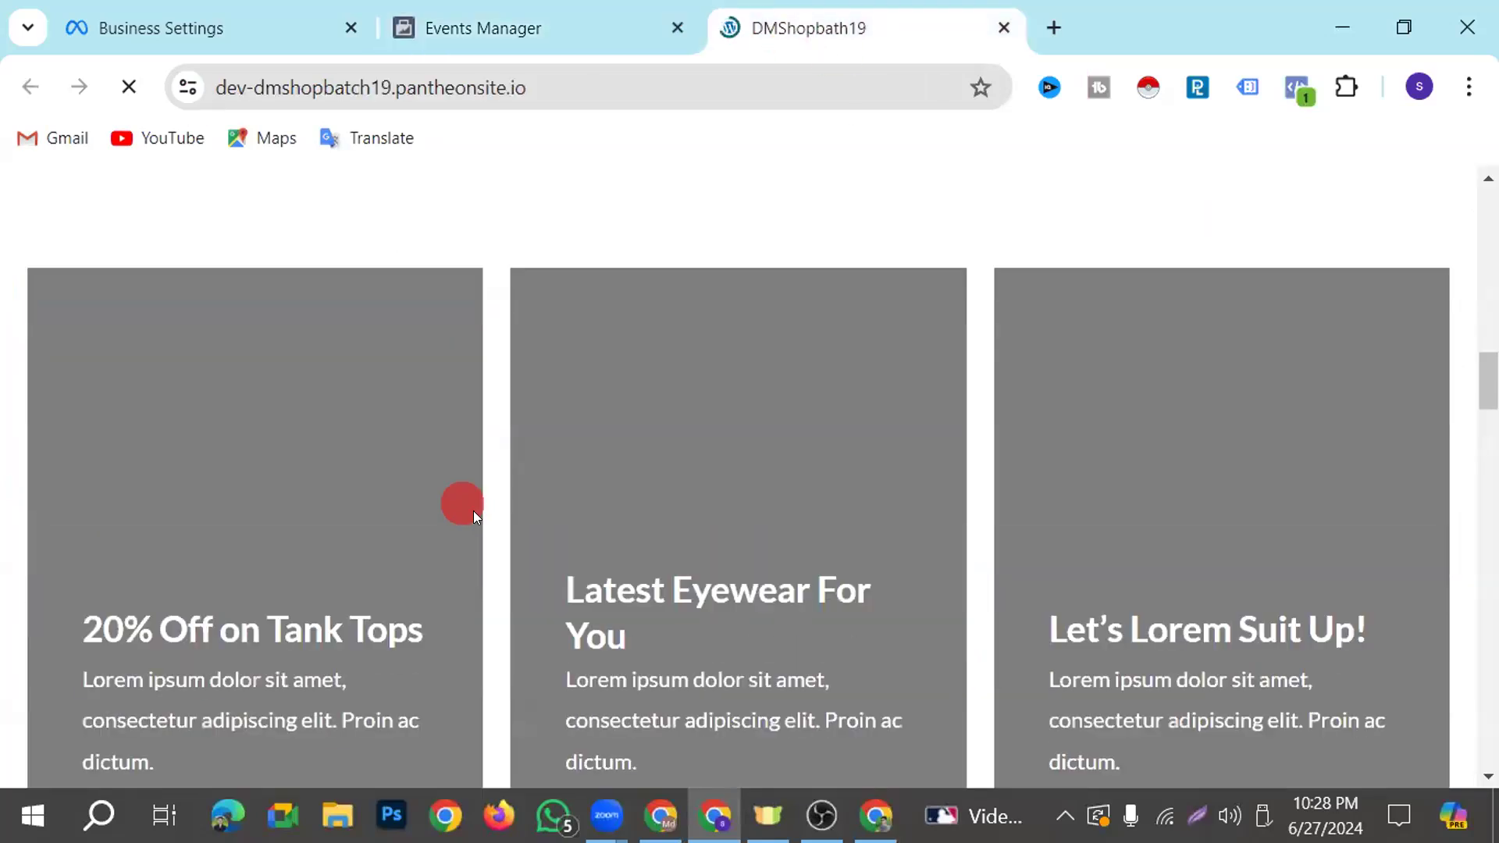
{"action": "scroll", "coordinate": [474, 516], "scroll_direction": "down", "scroll_amount": 10}
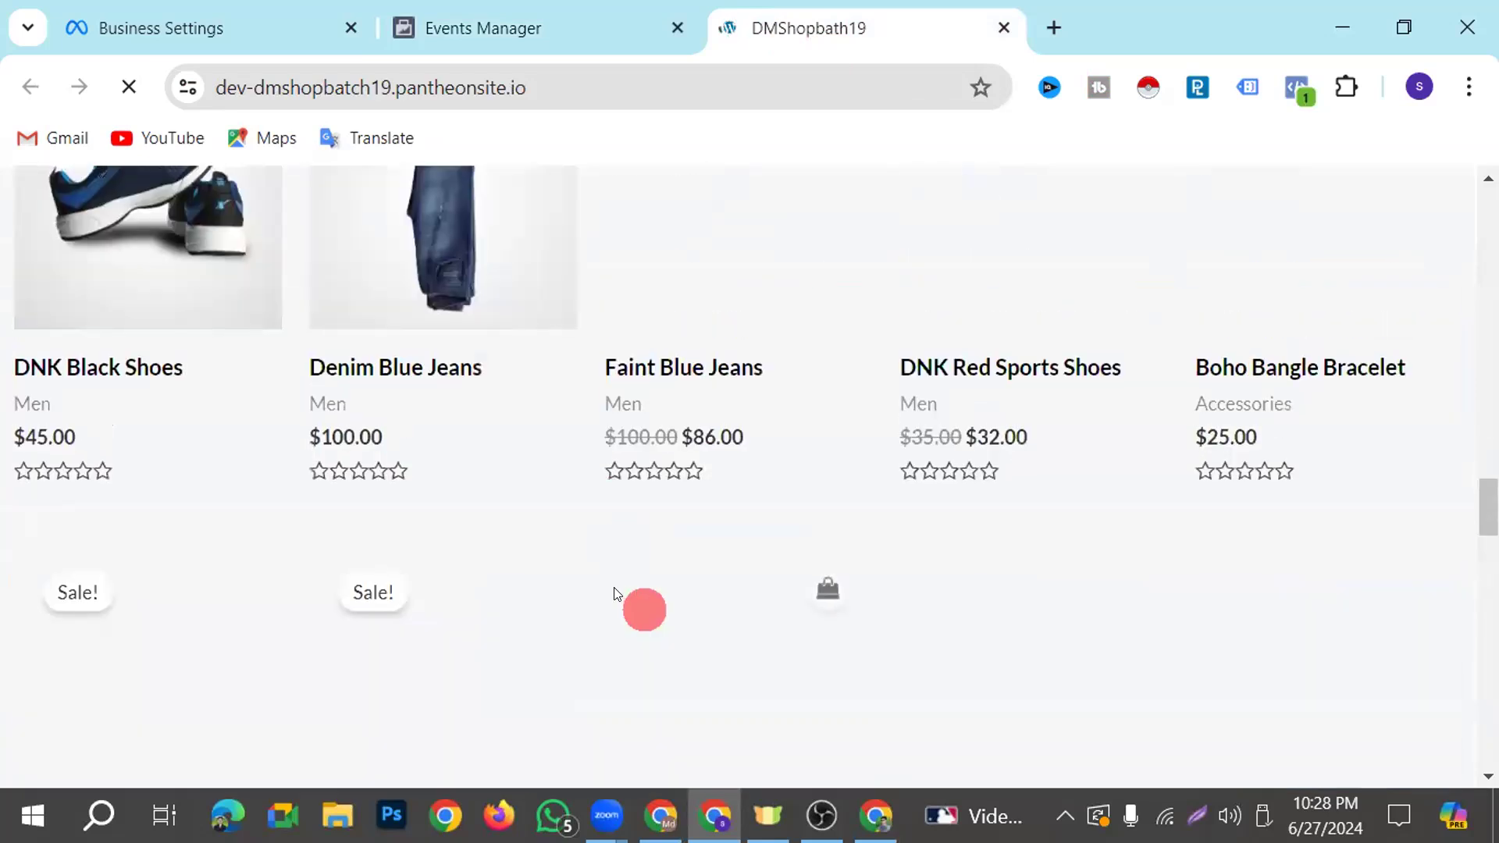
{"action": "scroll", "coordinate": [621, 594], "scroll_direction": "up", "scroll_amount": 10}
{"action": "scroll", "coordinate": [622, 582], "scroll_direction": "down", "scroll_amount": 7}
{"action": "left_click", "coordinate": [747, 541]}
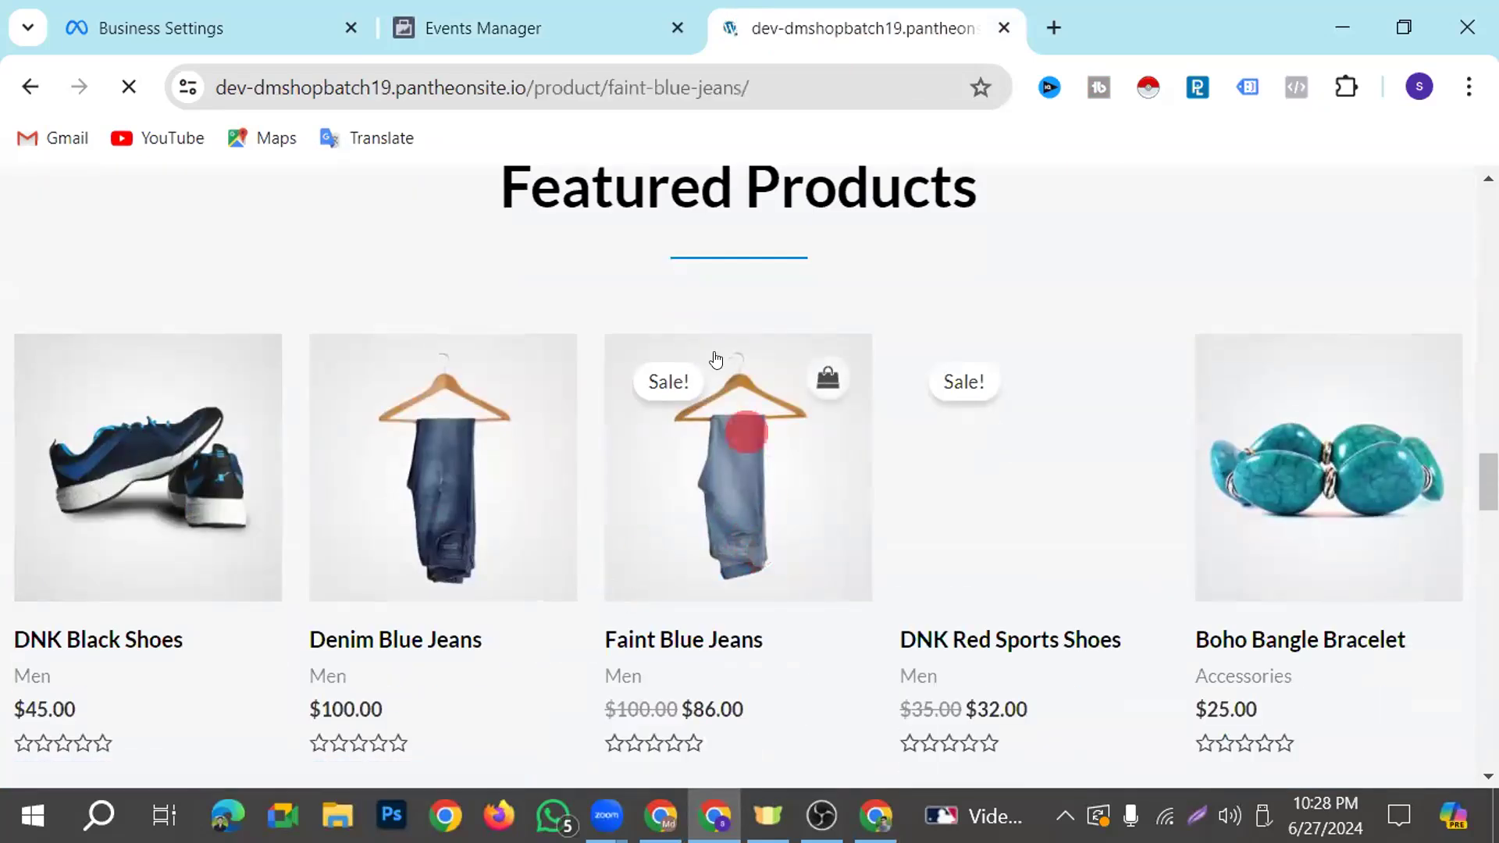
Check the test events for PageView deduplication and for events from the reopened product page
{"action": "left_click", "coordinate": [527, 14]}
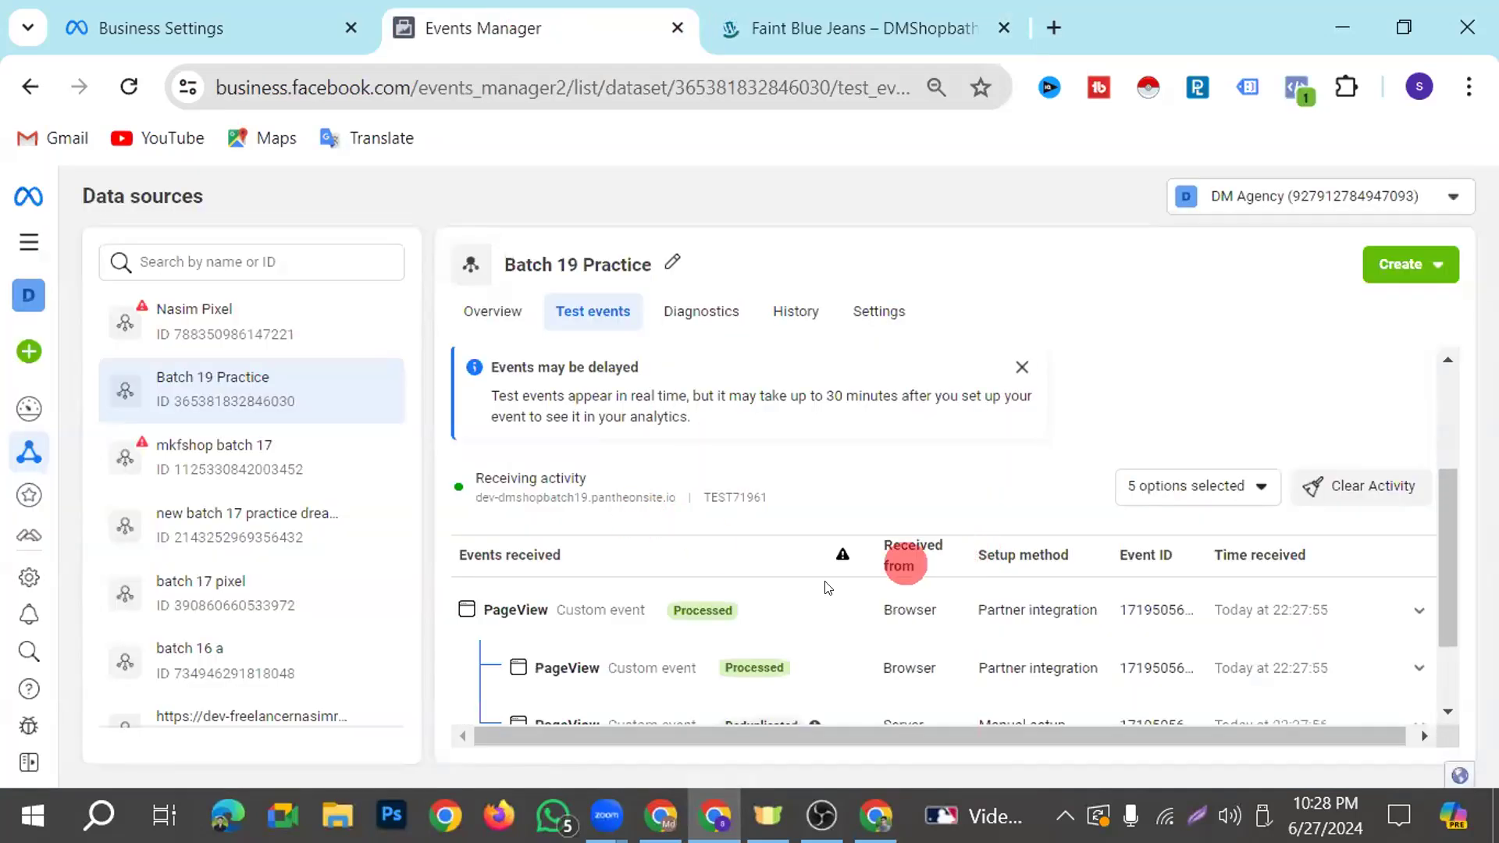
{"action": "scroll", "coordinate": [865, 579], "scroll_direction": "down", "scroll_amount": 2}
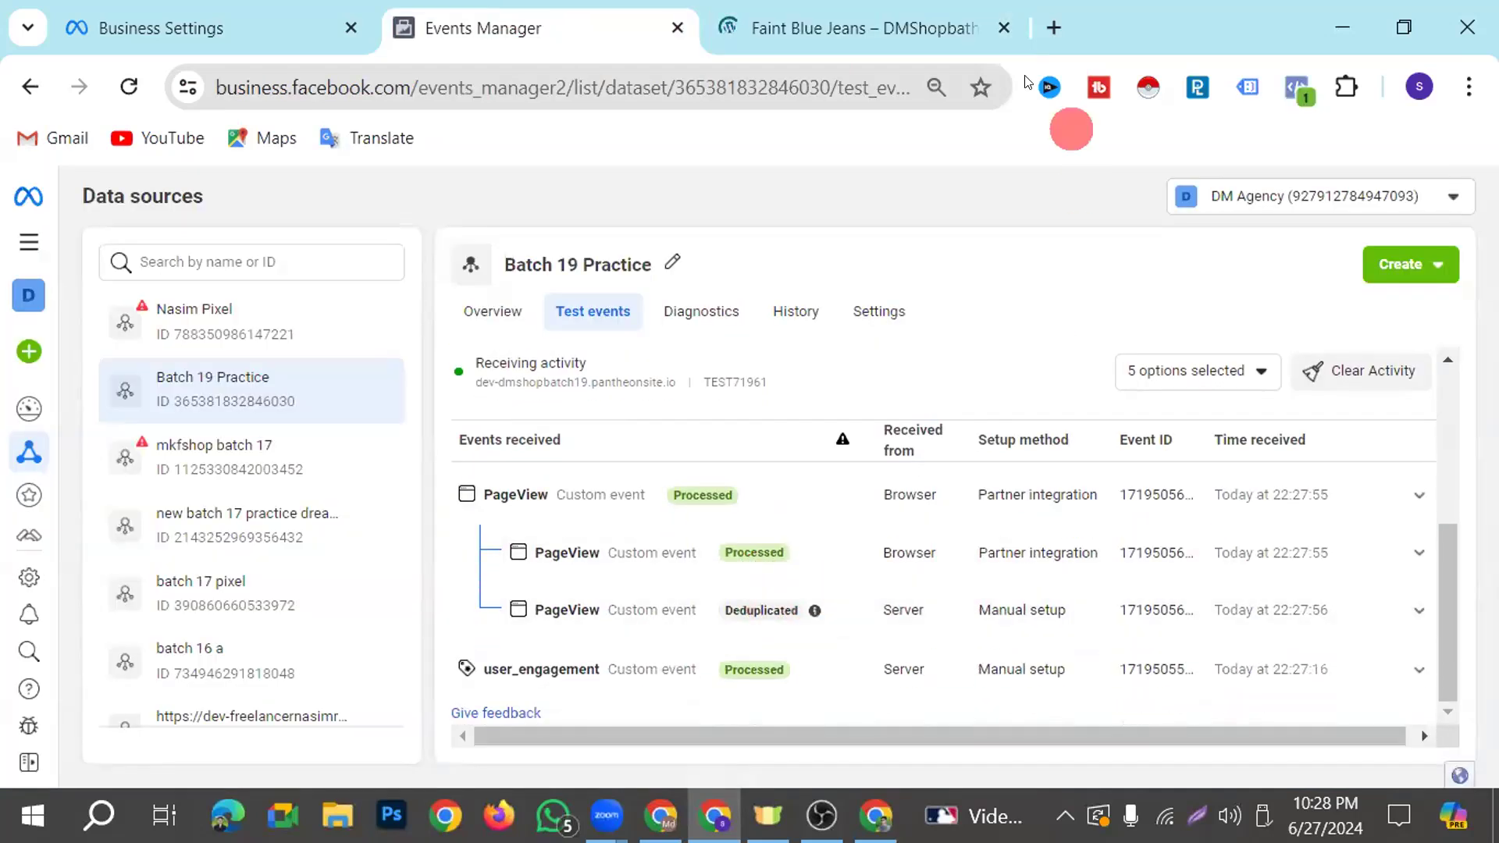
{"action": "left_click", "coordinate": [940, 28]}
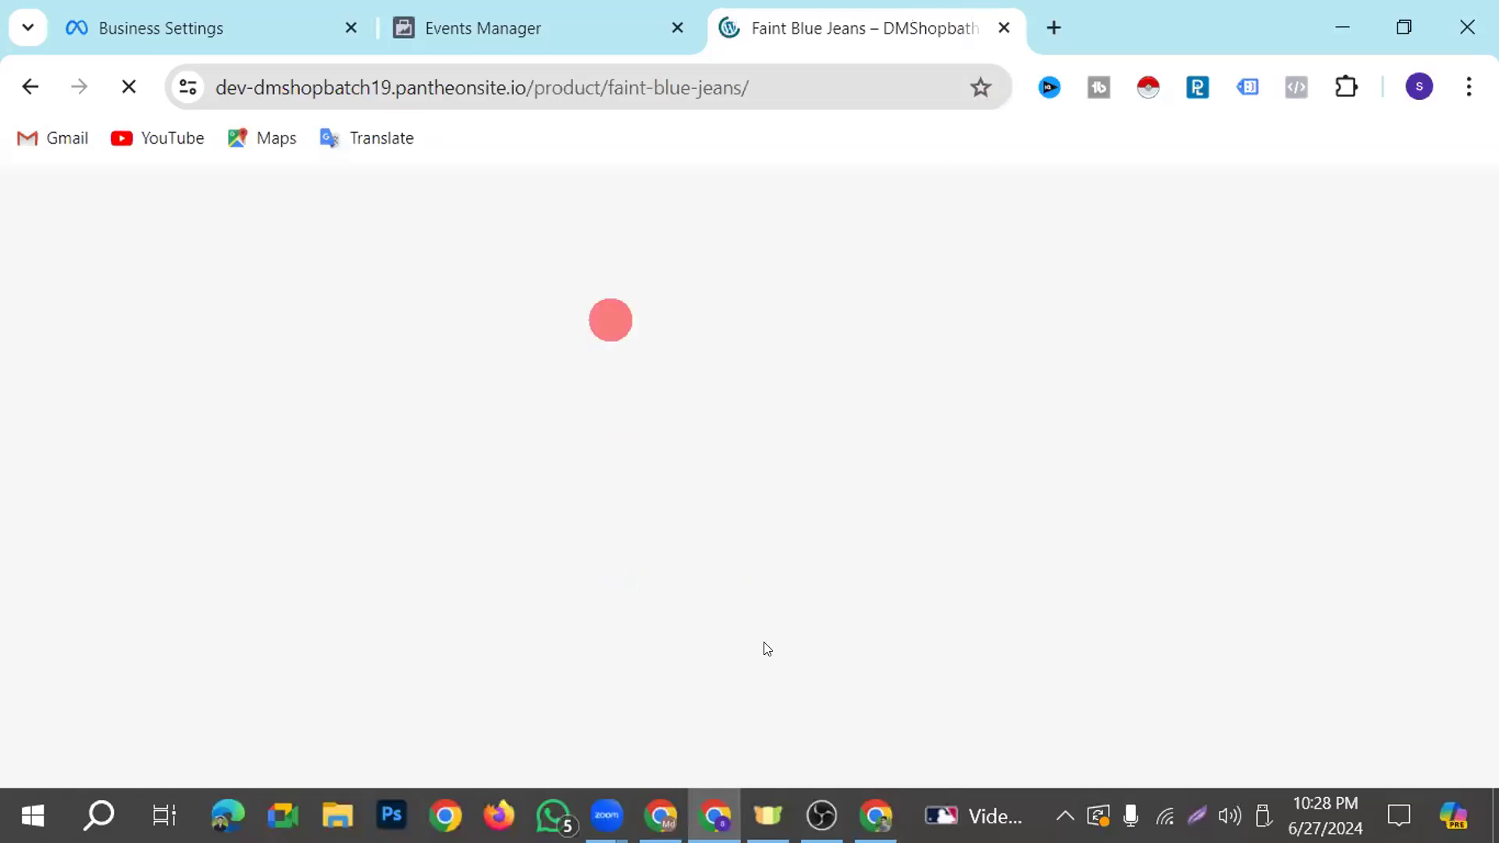
{"action": "left_click", "coordinate": [515, 28]}
{"action": "scroll", "coordinate": [884, 616], "scroll_direction": "up", "scroll_amount": 3}
{"action": "scroll", "coordinate": [873, 605], "scroll_direction": "down", "scroll_amount": 3}
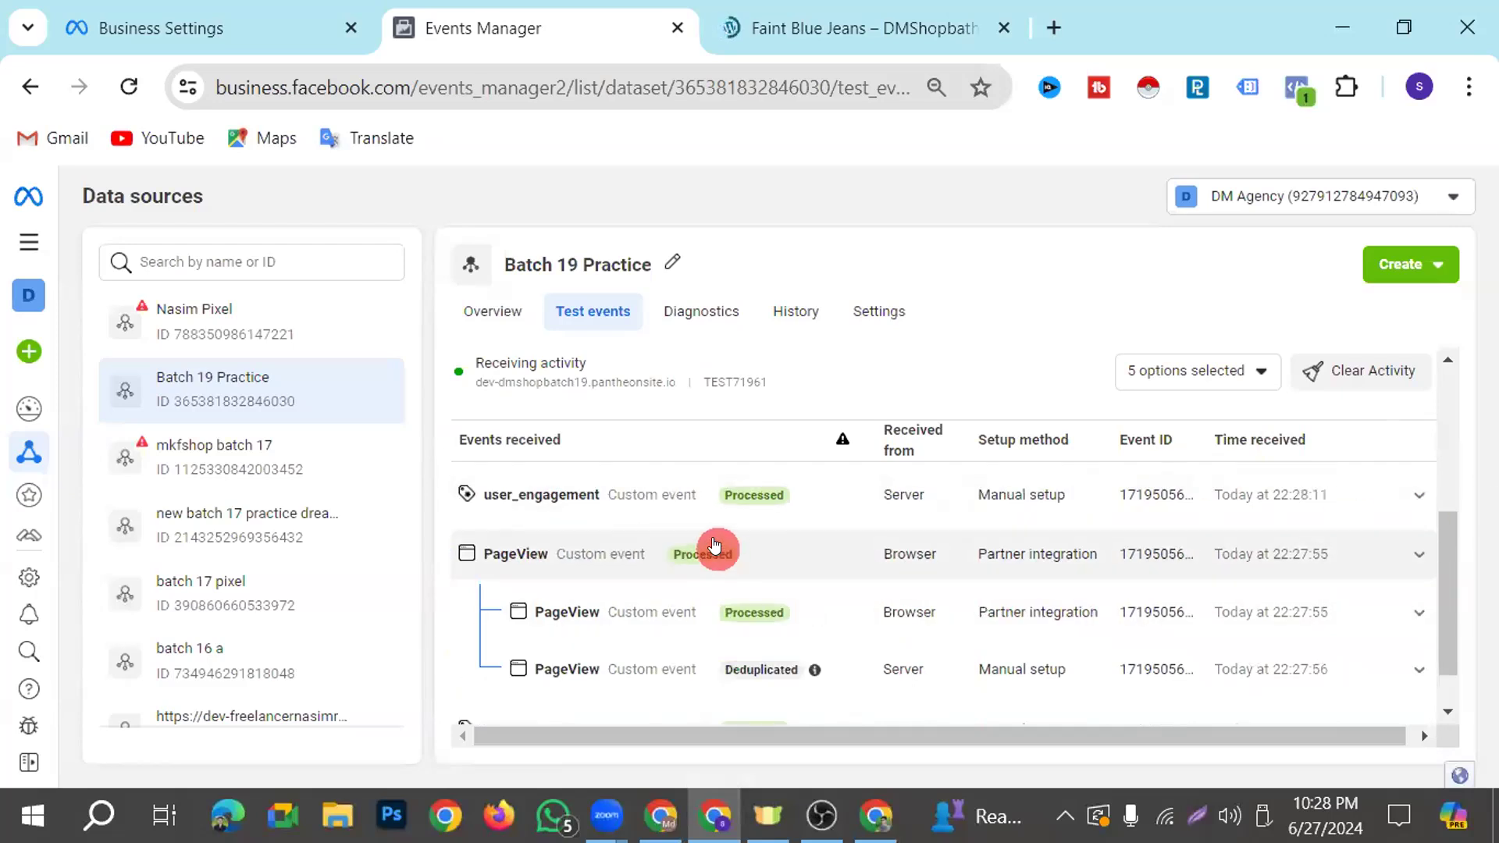
Look through the Faint Blue Jeans product page and examine its View content and PageView entries in the test events
{"action": "left_click", "coordinate": [826, 31]}
{"action": "scroll", "coordinate": [781, 648], "scroll_direction": "down", "scroll_amount": 5}
{"action": "scroll", "coordinate": [694, 653], "scroll_direction": "up", "scroll_amount": 7}
{"action": "scroll", "coordinate": [617, 645], "scroll_direction": "down", "scroll_amount": 6}
{"action": "scroll", "coordinate": [591, 644], "scroll_direction": "up", "scroll_amount": 6}
{"action": "scroll", "coordinate": [582, 640], "scroll_direction": "down", "scroll_amount": 5}
{"action": "scroll", "coordinate": [580, 655], "scroll_direction": "up", "scroll_amount": 3}
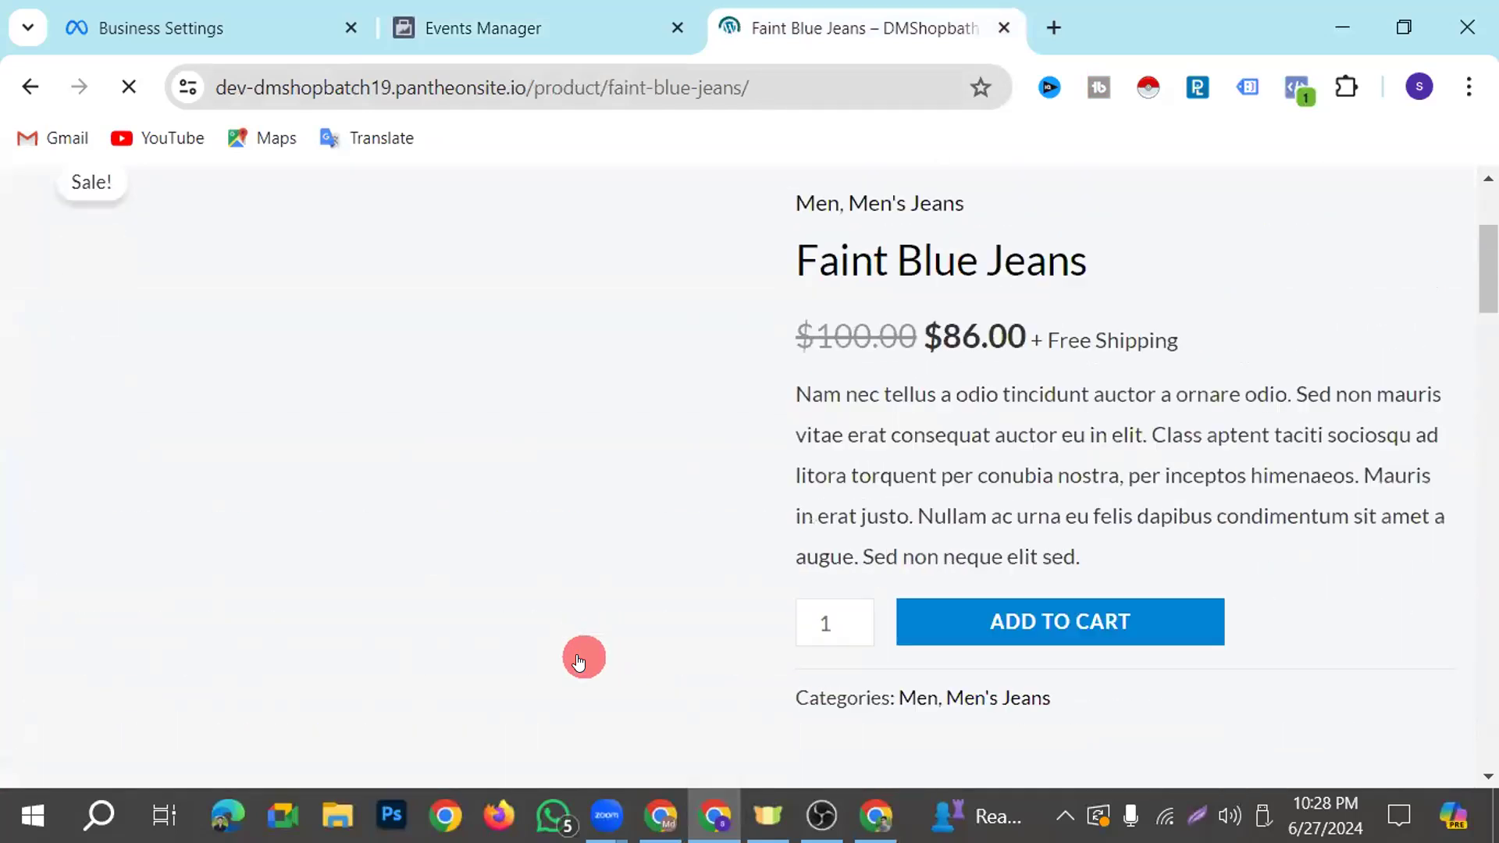
{"action": "scroll", "coordinate": [578, 662], "scroll_direction": "up", "scroll_amount": 3}
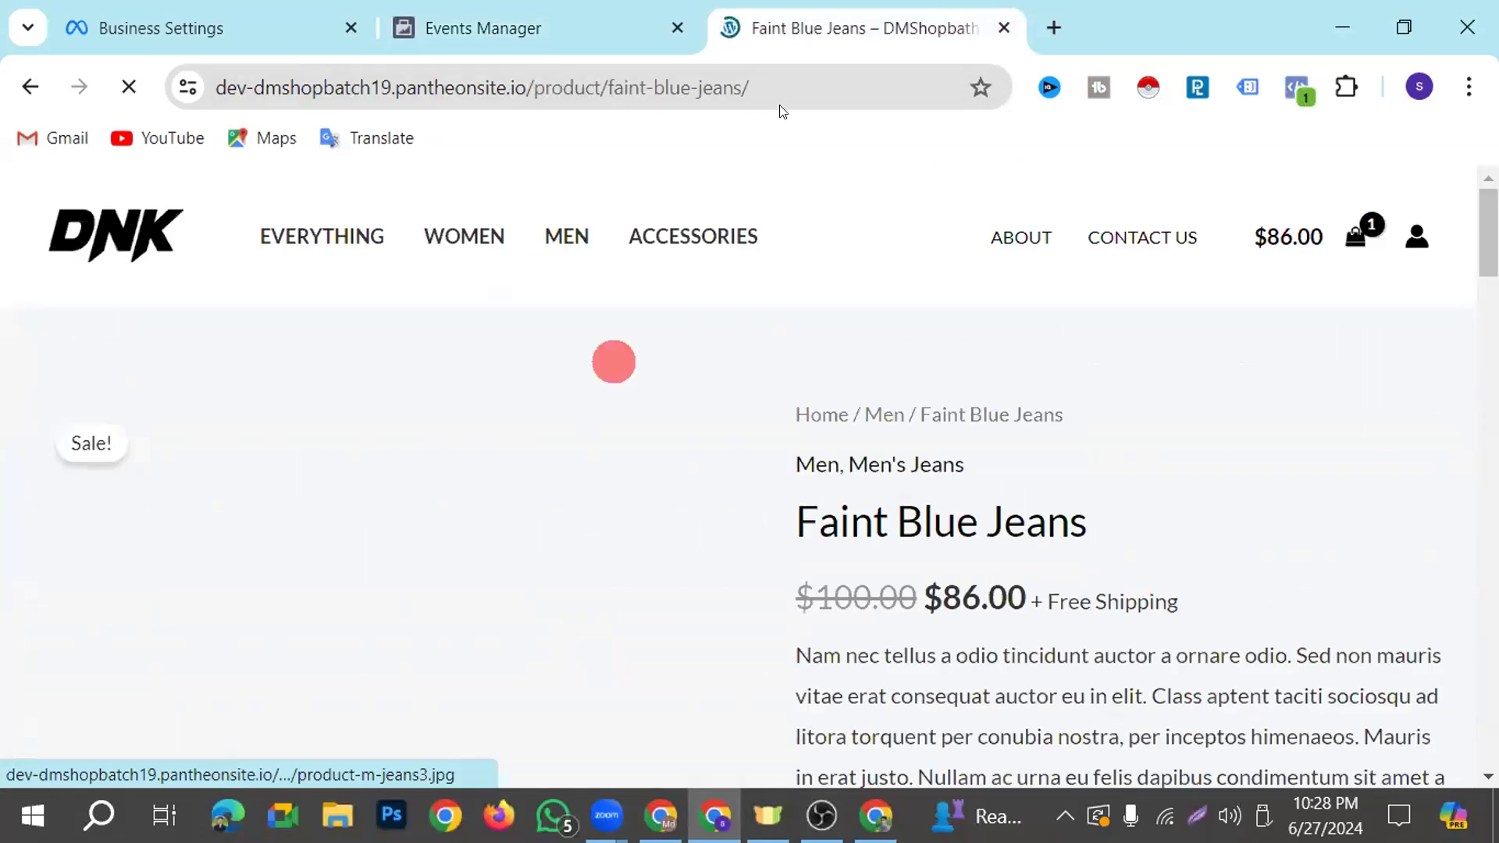
{"action": "left_click", "coordinate": [632, 33]}
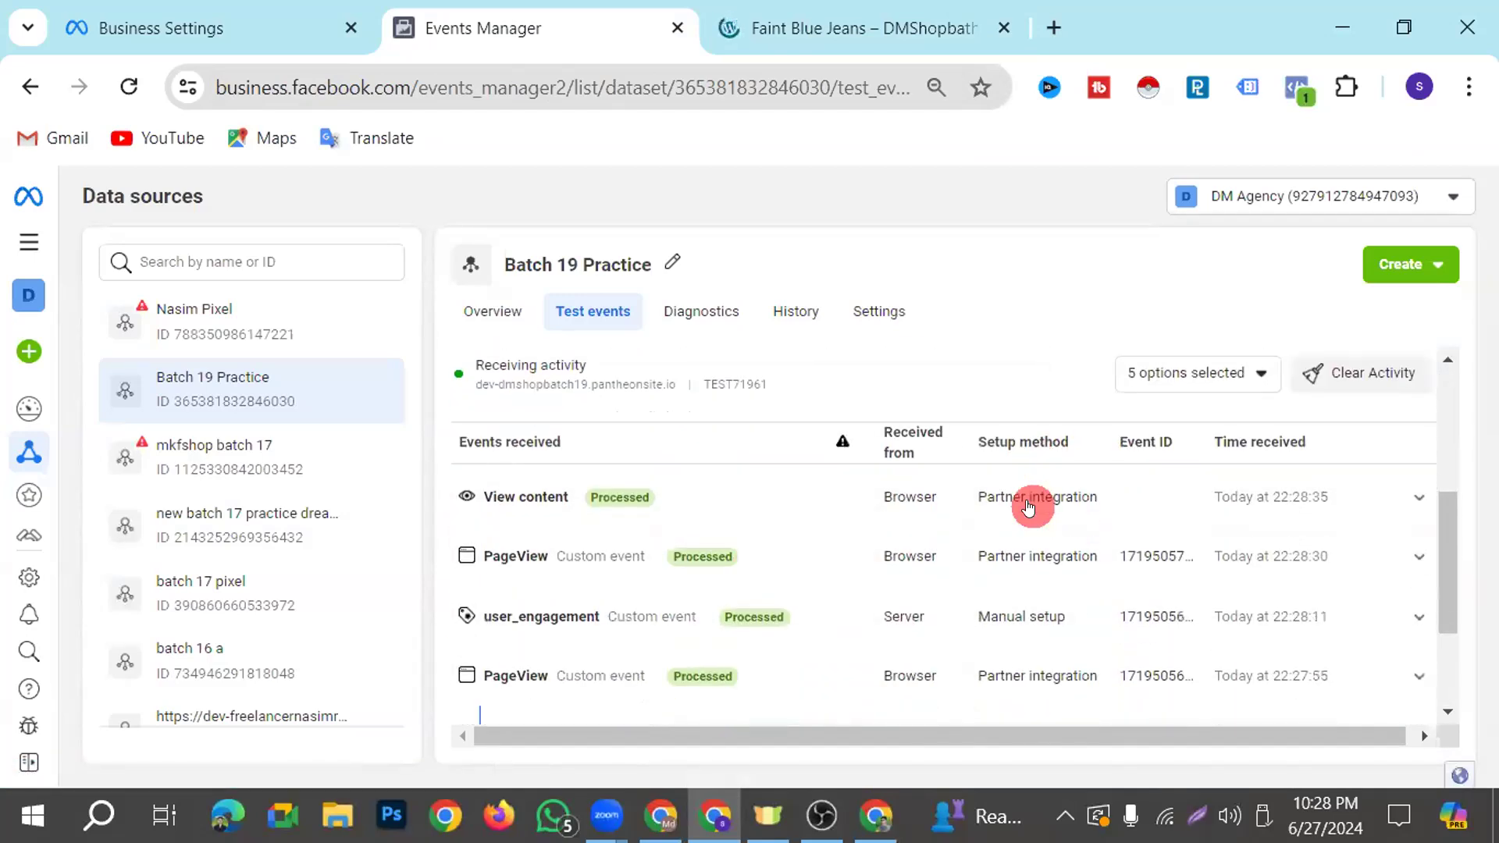
{"action": "scroll", "coordinate": [1028, 507], "scroll_direction": "down", "scroll_amount": 3}
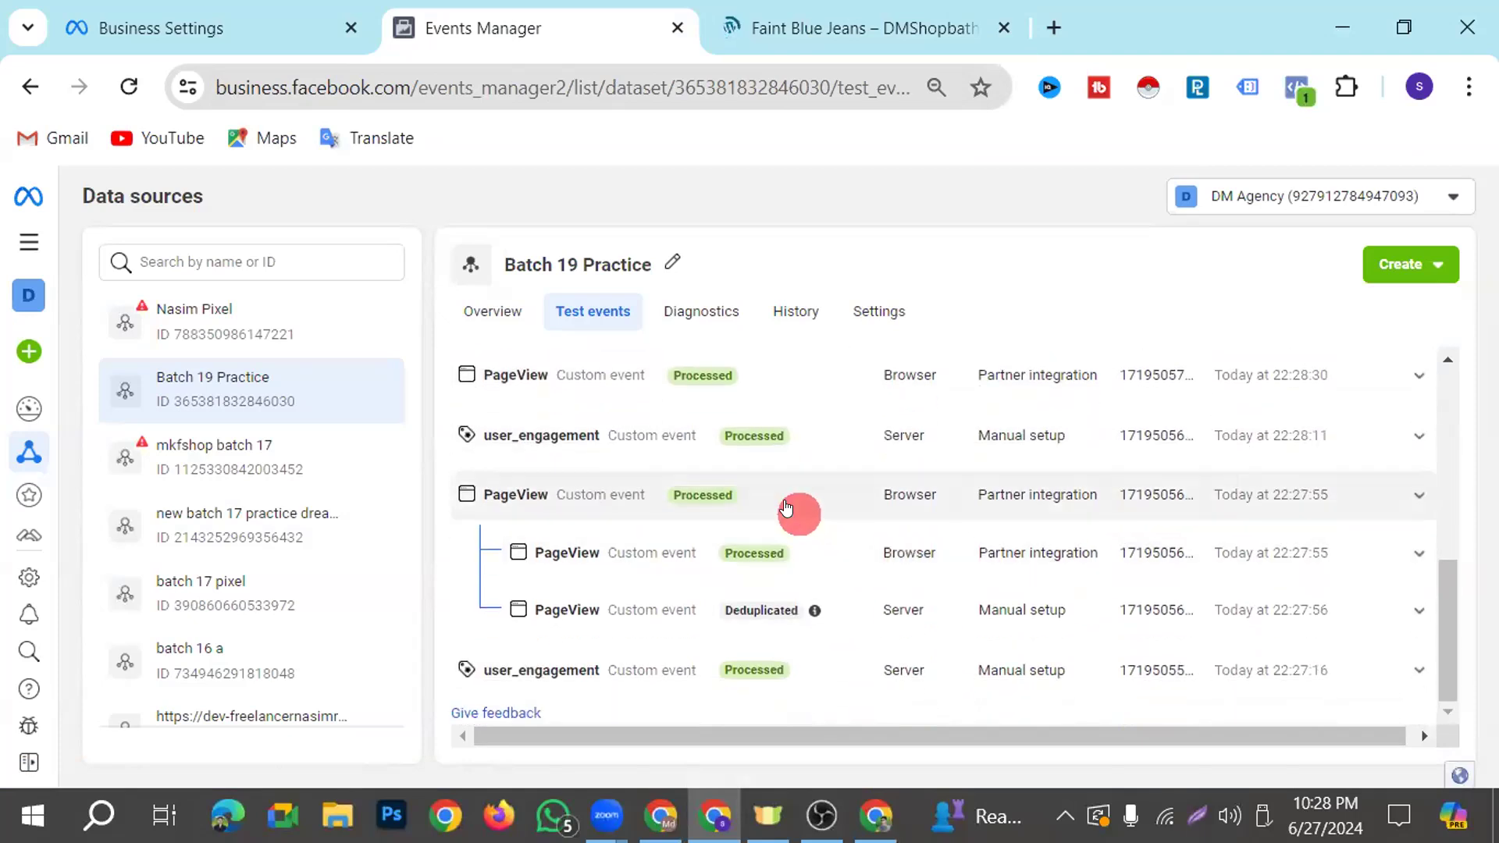
Look over the Faint Blue Jeans description once more and recheck its View content and PageView test events for deduplication
{"action": "scroll", "coordinate": [784, 500], "scroll_direction": "up", "scroll_amount": 4}
{"action": "left_click", "coordinate": [859, 28]}
{"action": "scroll", "coordinate": [790, 683], "scroll_direction": "down", "scroll_amount": 15}
{"action": "scroll", "coordinate": [790, 684], "scroll_direction": "up", "scroll_amount": 10}
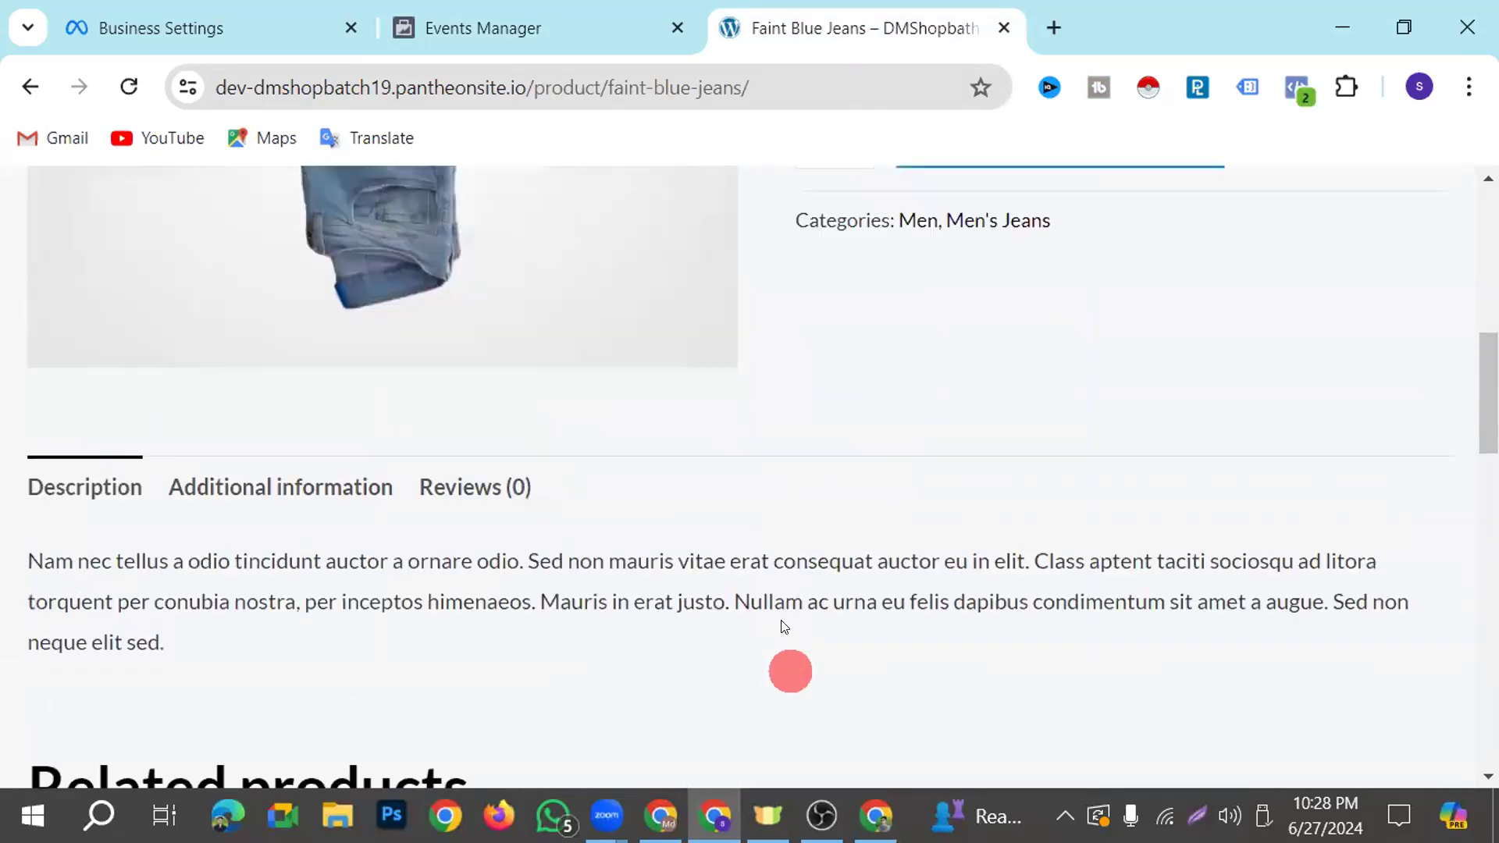
{"action": "scroll", "coordinate": [783, 624], "scroll_direction": "up", "scroll_amount": 5}
{"action": "left_click", "coordinate": [566, 32]}
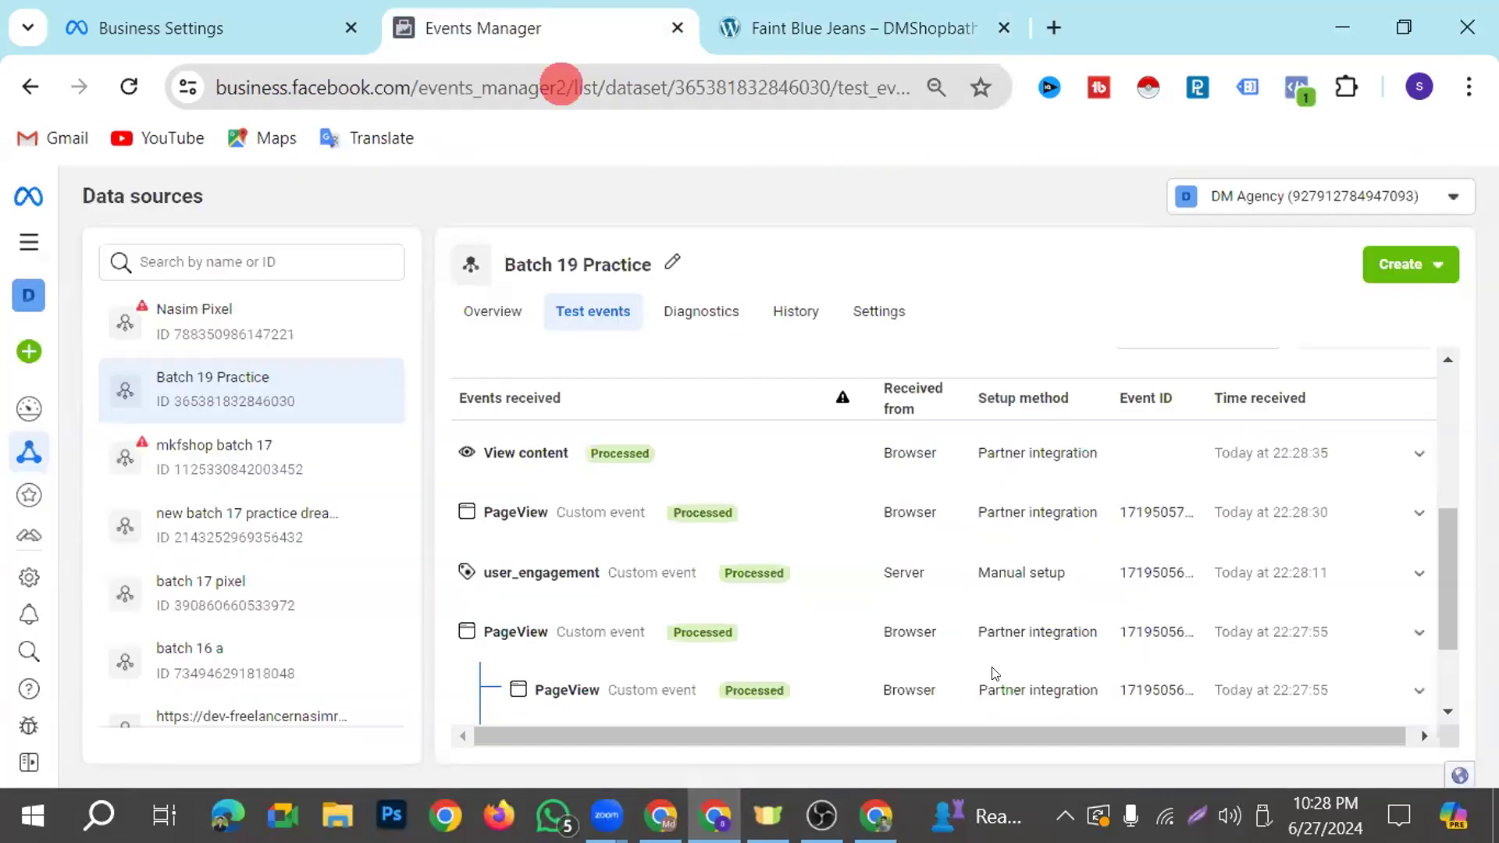
{"action": "left_click", "coordinate": [880, 508]}
{"action": "scroll", "coordinate": [880, 504], "scroll_direction": "down", "scroll_amount": 3}
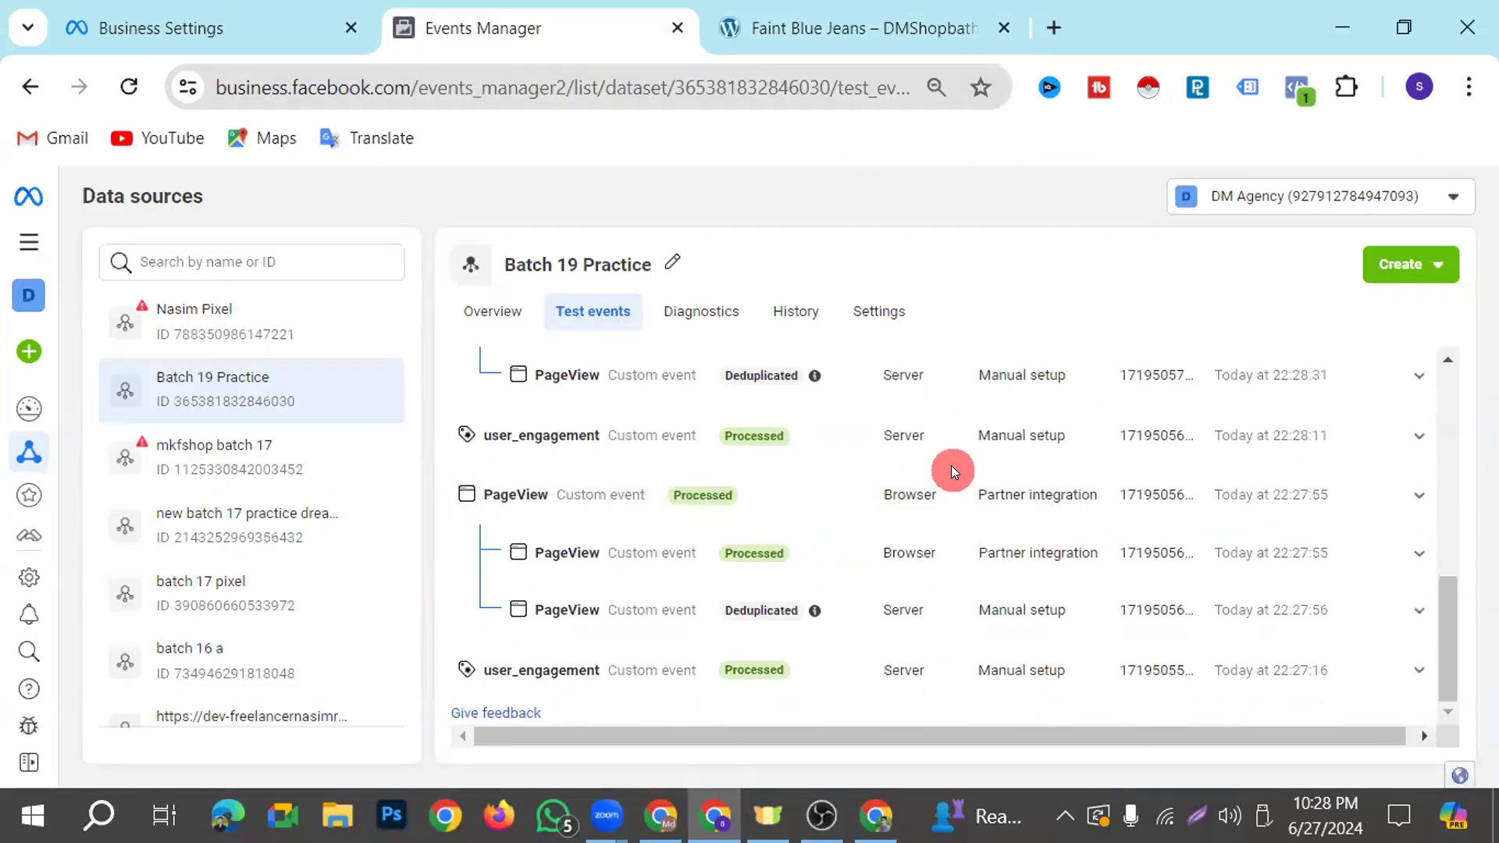
{"action": "scroll", "coordinate": [951, 465], "scroll_direction": "up", "scroll_amount": 3}
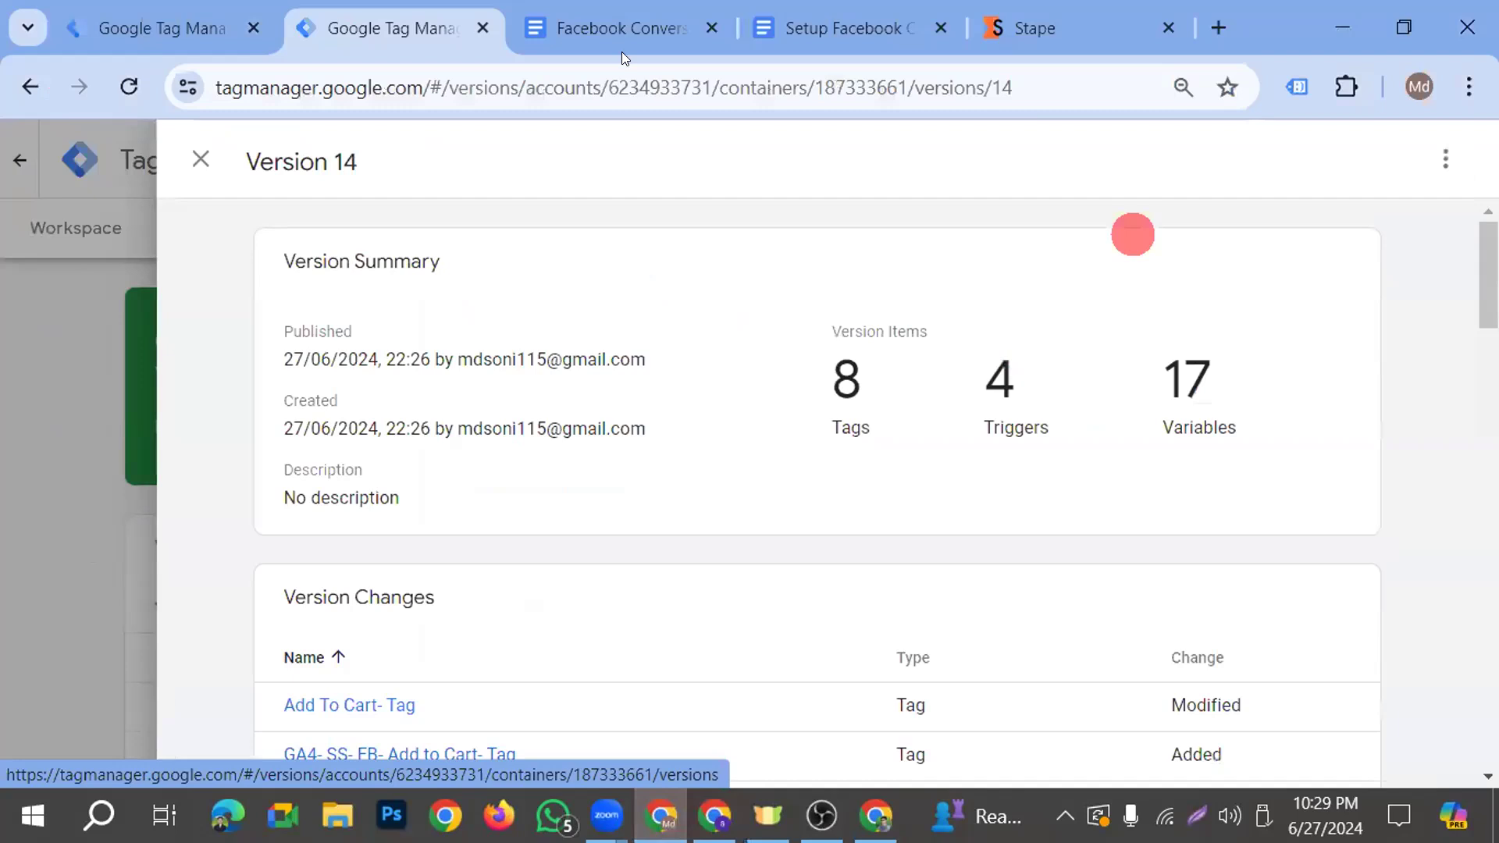
Switch to Tag Manager, close the Version 14 details and bring up the web container's list of tags
{"action": "left_click", "coordinate": [203, 161]}
{"action": "left_click", "coordinate": [76, 228]}
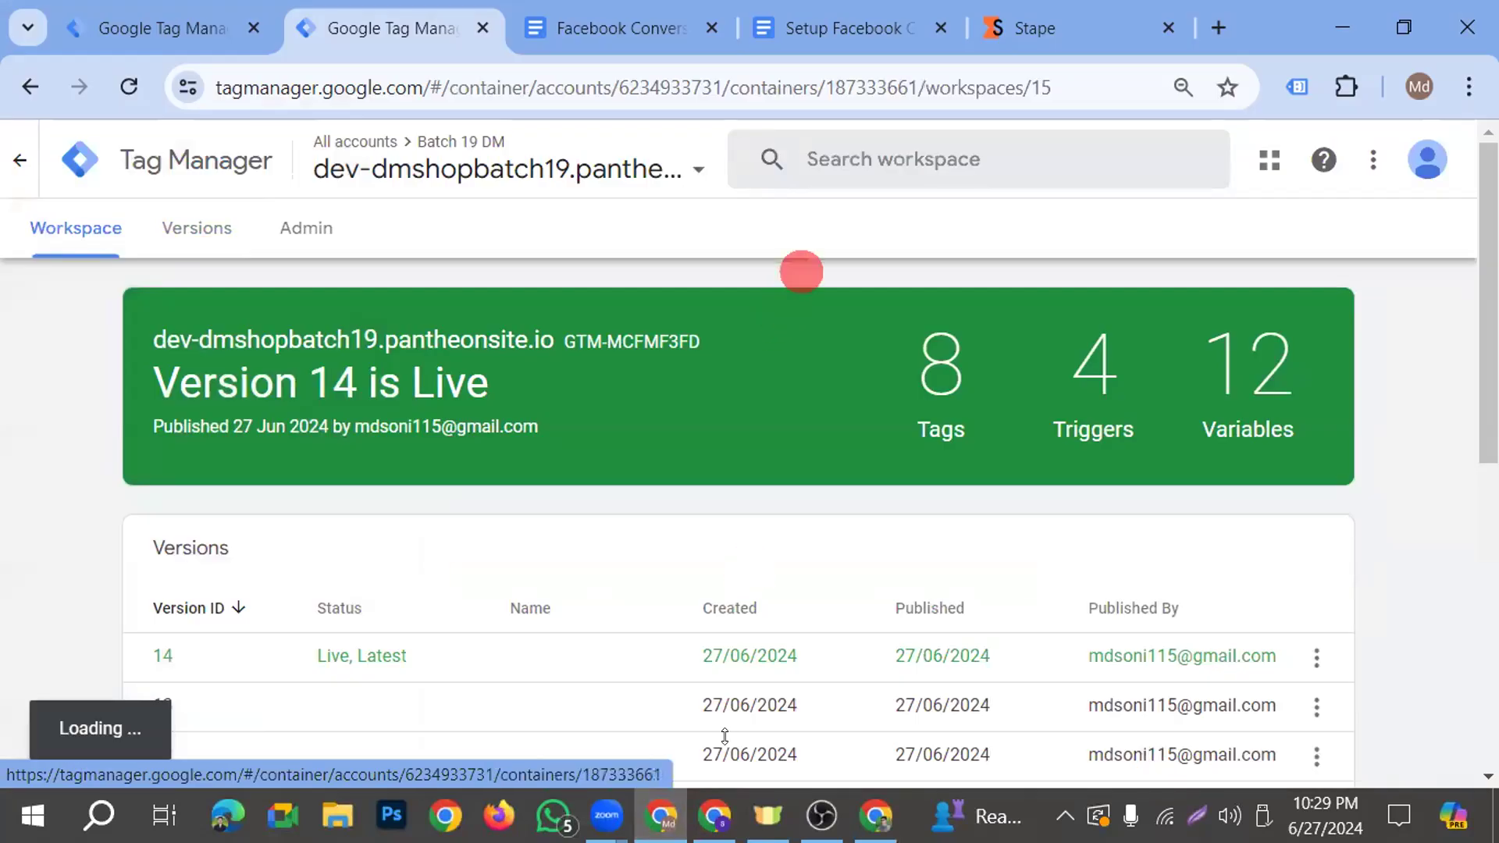
{"action": "scroll", "coordinate": [539, 495], "scroll_direction": "down", "scroll_amount": 5}
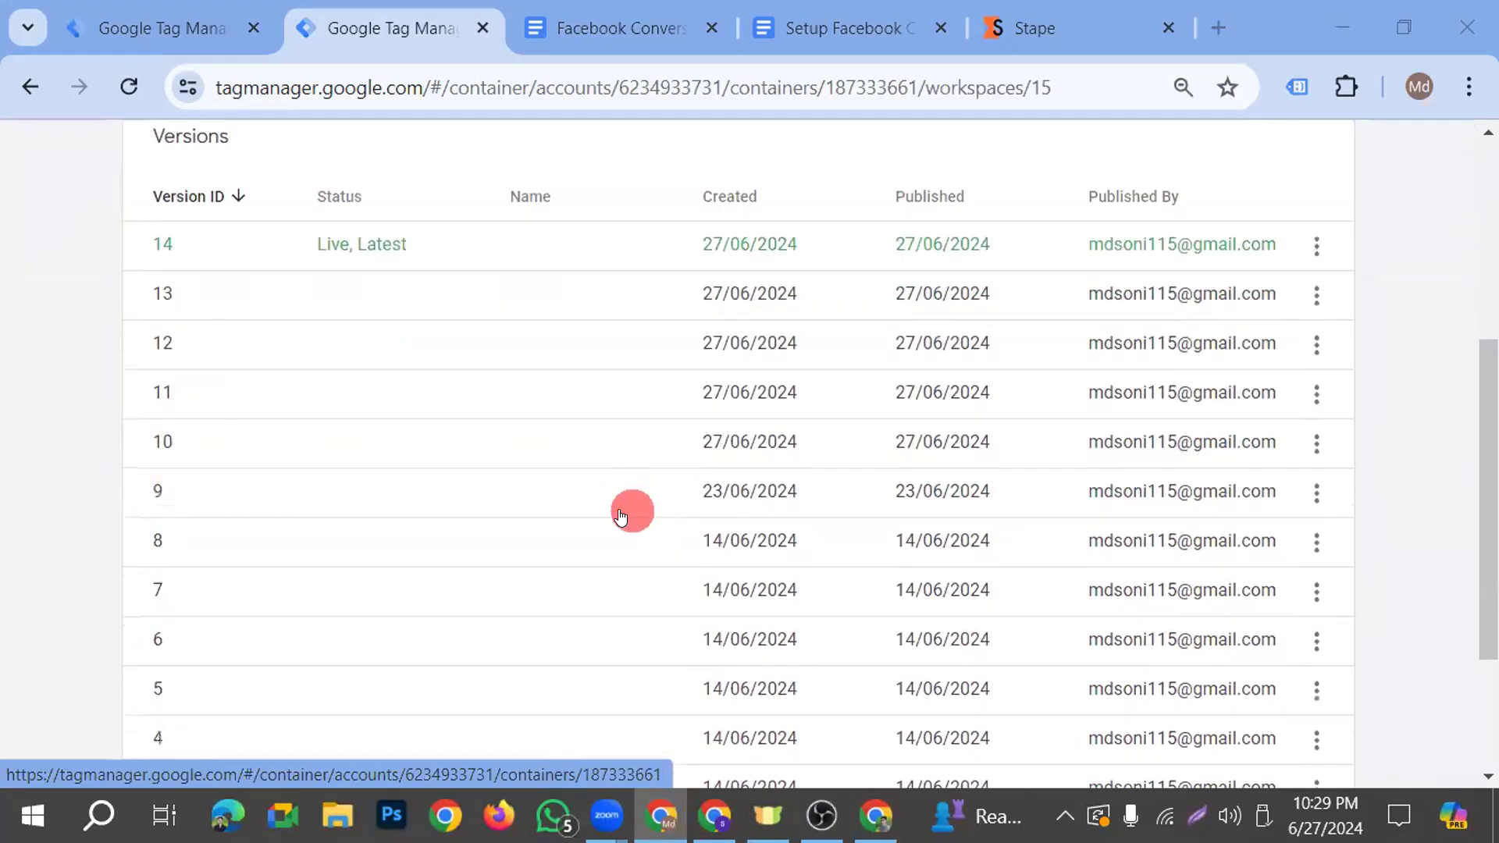
{"action": "scroll", "coordinate": [633, 512], "scroll_direction": "up", "scroll_amount": 5}
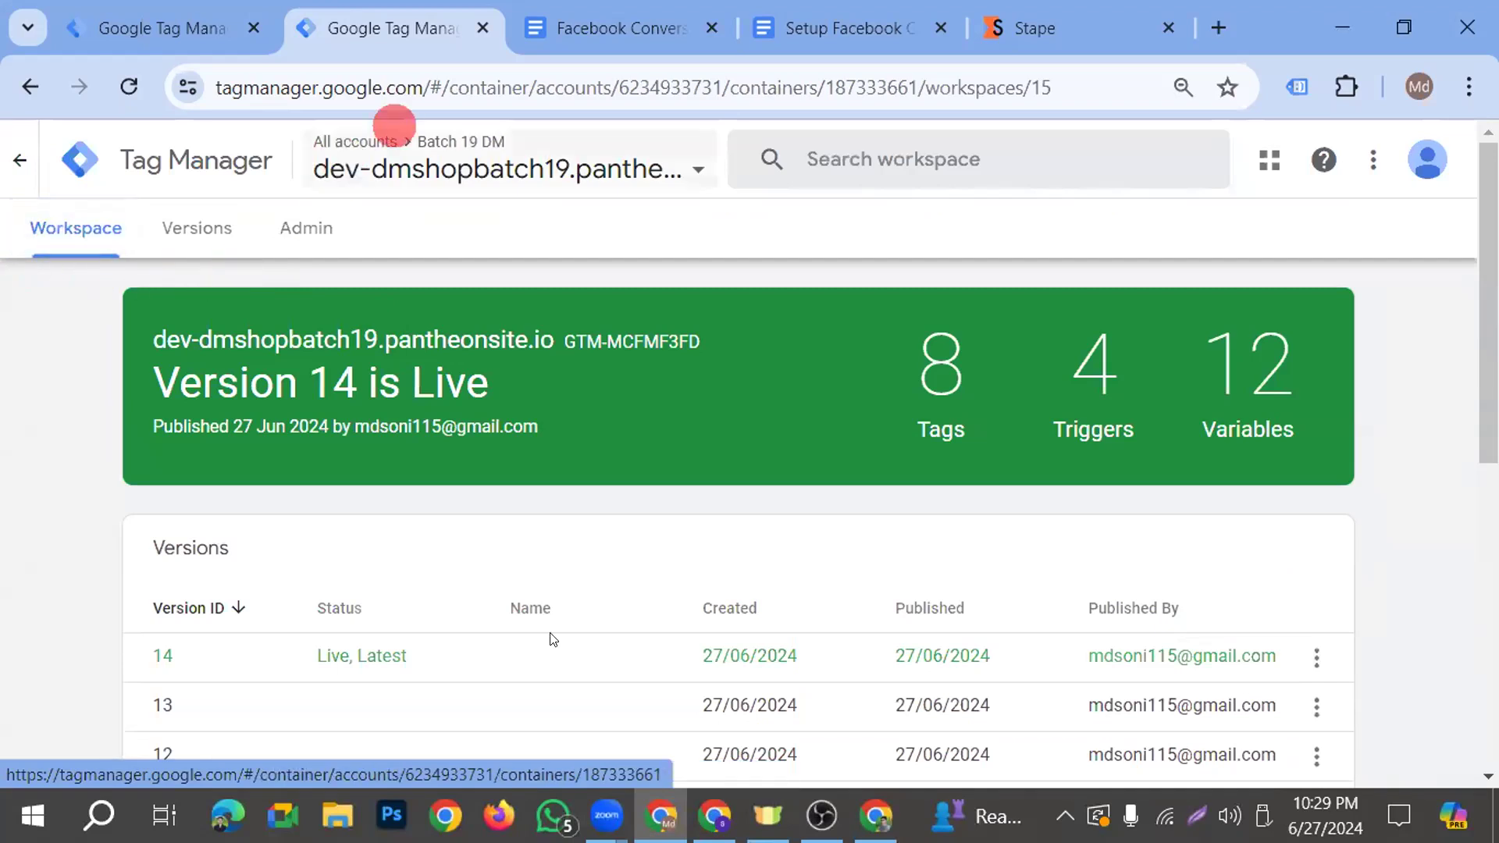
{"action": "left_click", "coordinate": [170, 223]}
{"action": "left_click", "coordinate": [74, 234]}
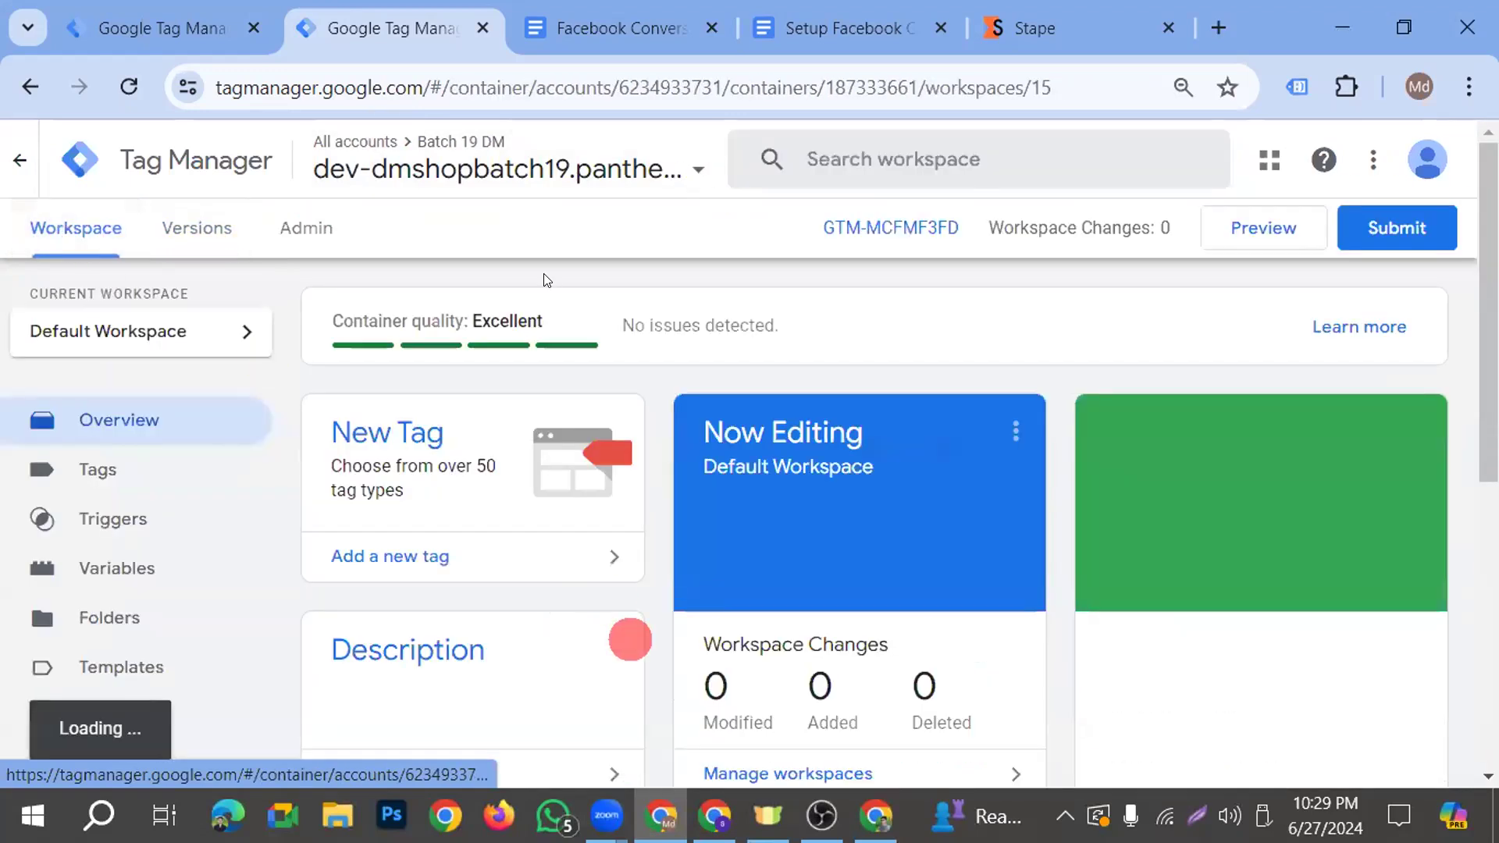
{"action": "left_click", "coordinate": [98, 469]}
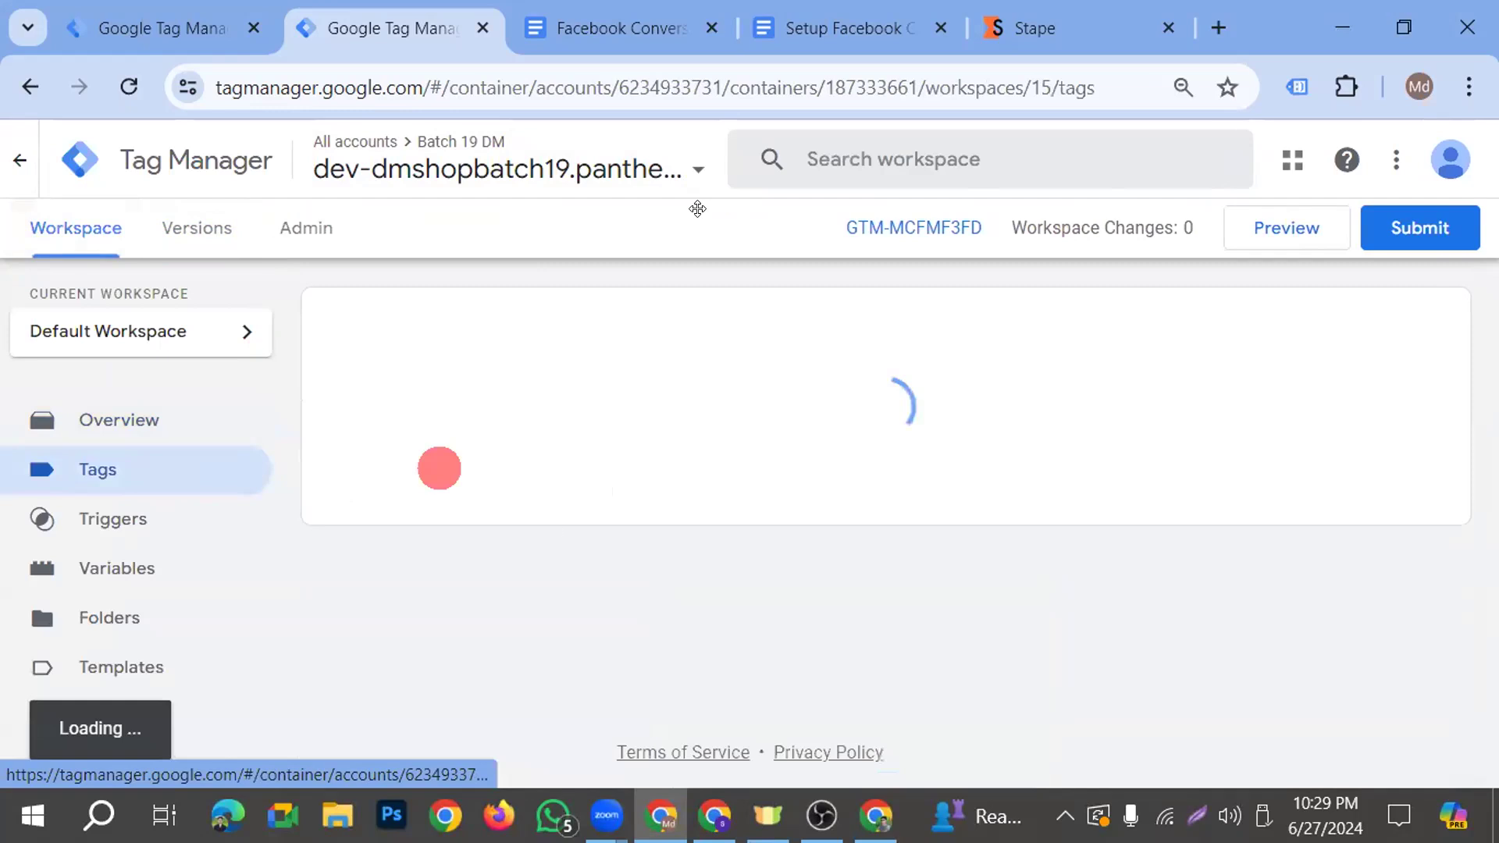
{"action": "scroll", "coordinate": [545, 734], "scroll_direction": "down", "scroll_amount": 2}
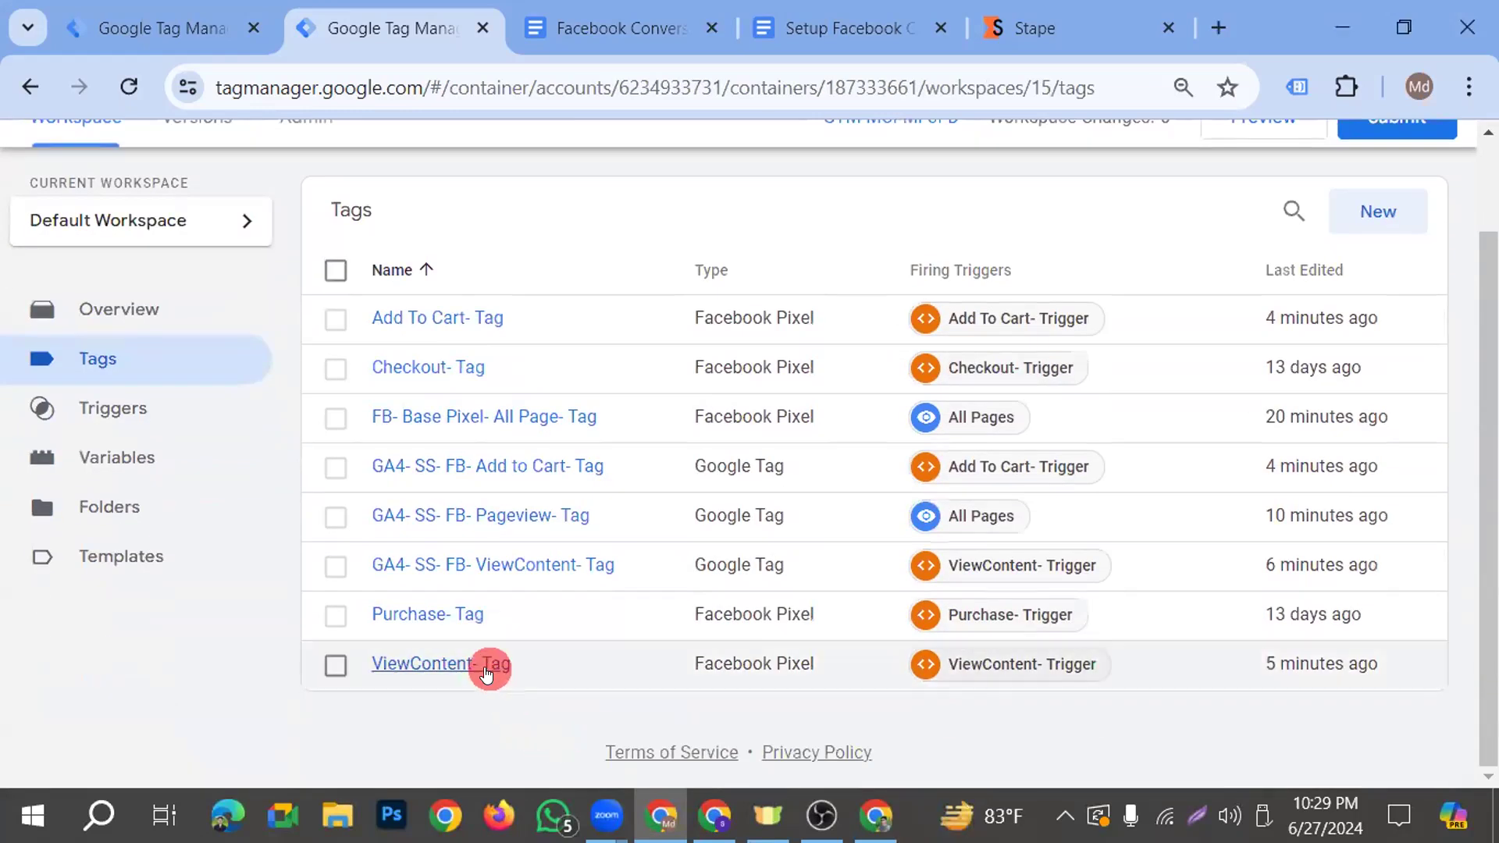
Open the ViewContent- Tag and check the Event ID variable under its More Settings
{"action": "left_click", "coordinate": [486, 667]}
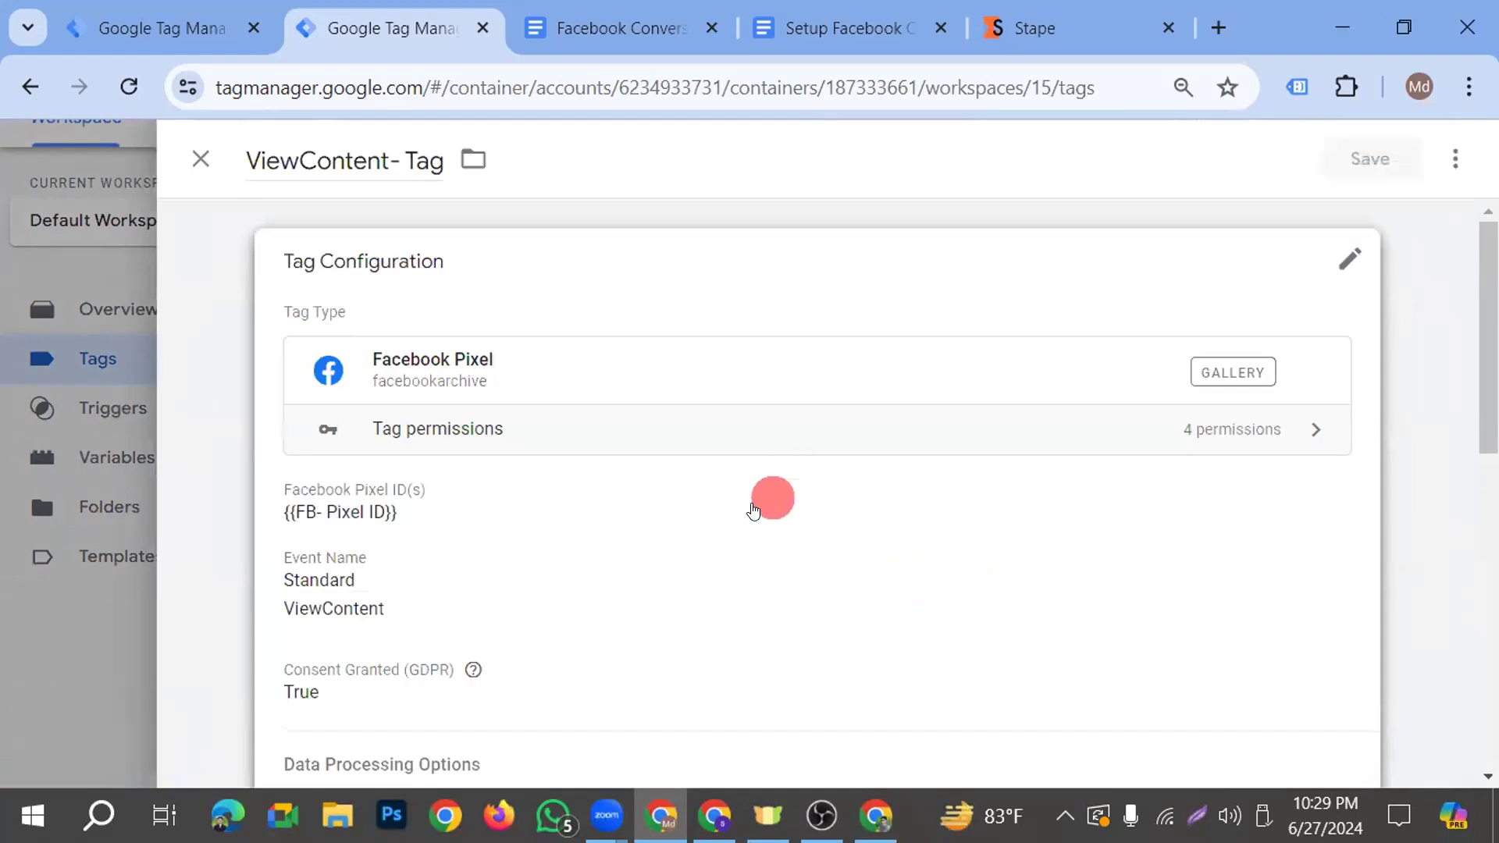
{"action": "left_click", "coordinate": [771, 511]}
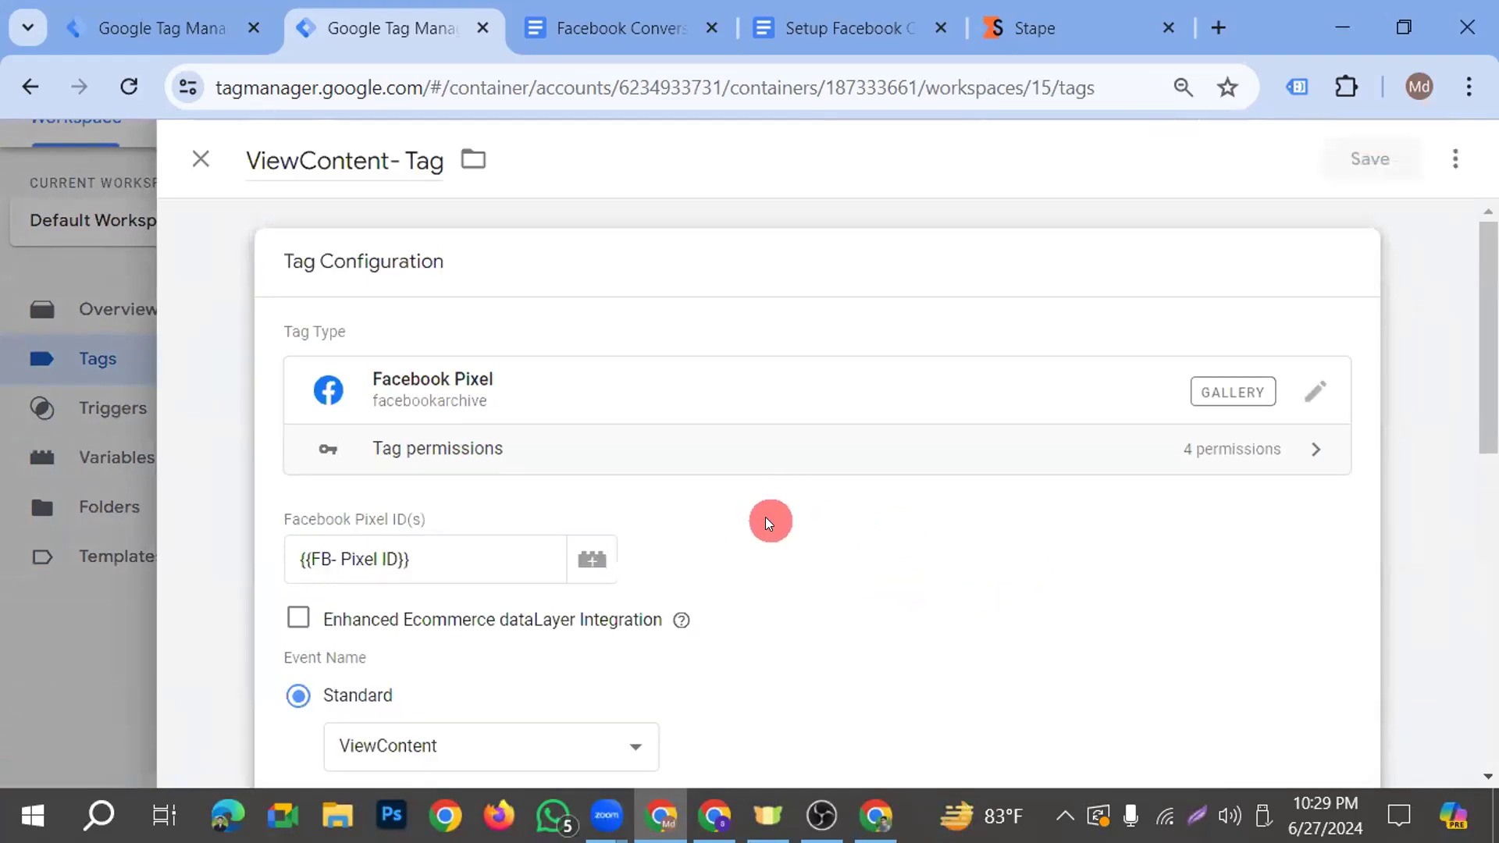
{"action": "scroll", "coordinate": [769, 519], "scroll_direction": "down", "scroll_amount": 3}
{"action": "scroll", "coordinate": [769, 519], "scroll_direction": "down", "scroll_amount": 4}
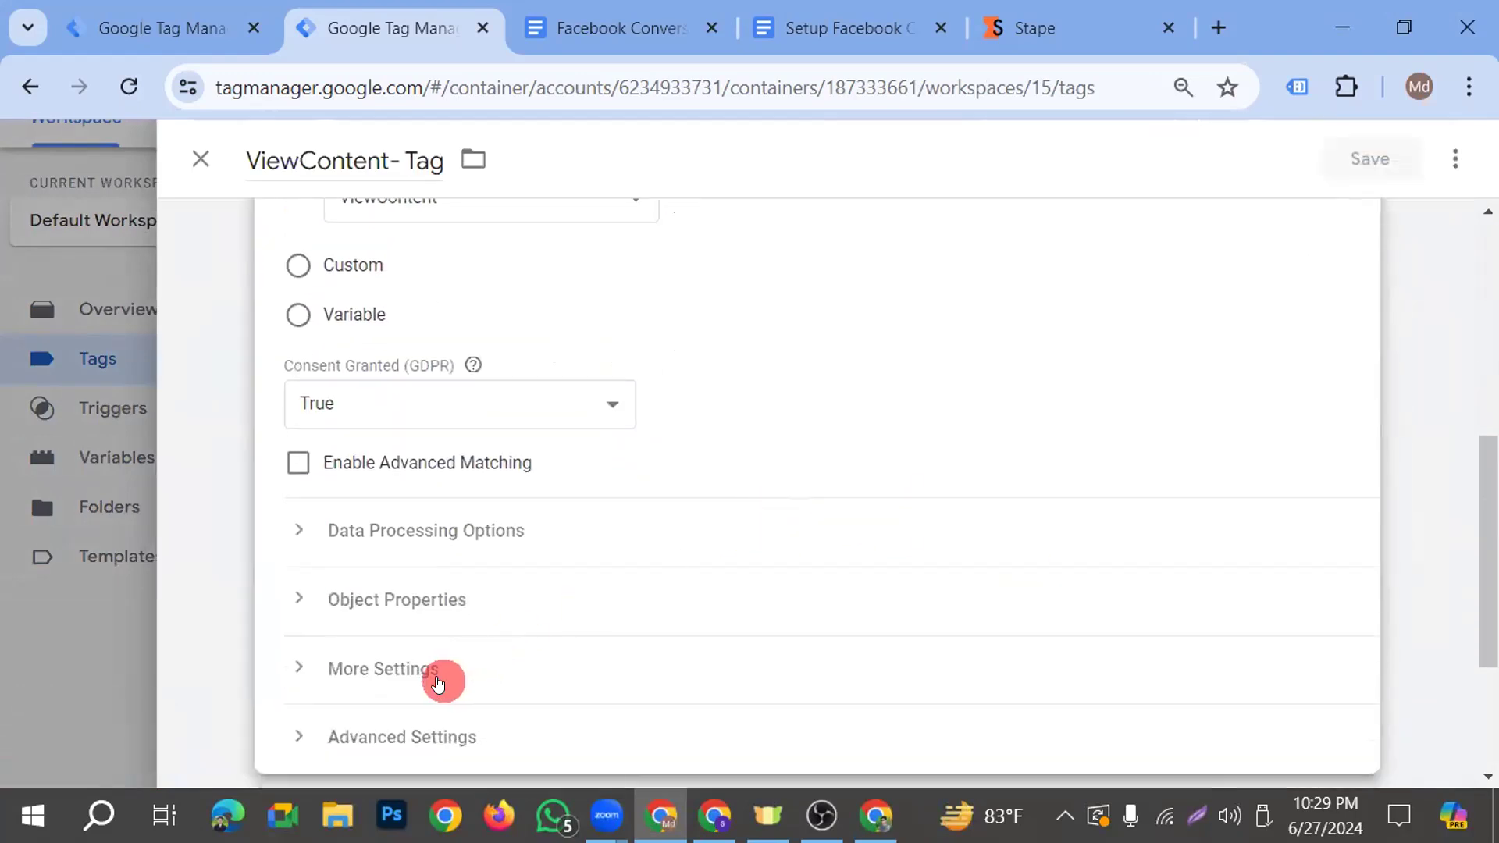
{"action": "left_click", "coordinate": [442, 670]}
{"action": "scroll", "coordinate": [561, 541], "scroll_direction": "down", "scroll_amount": 1}
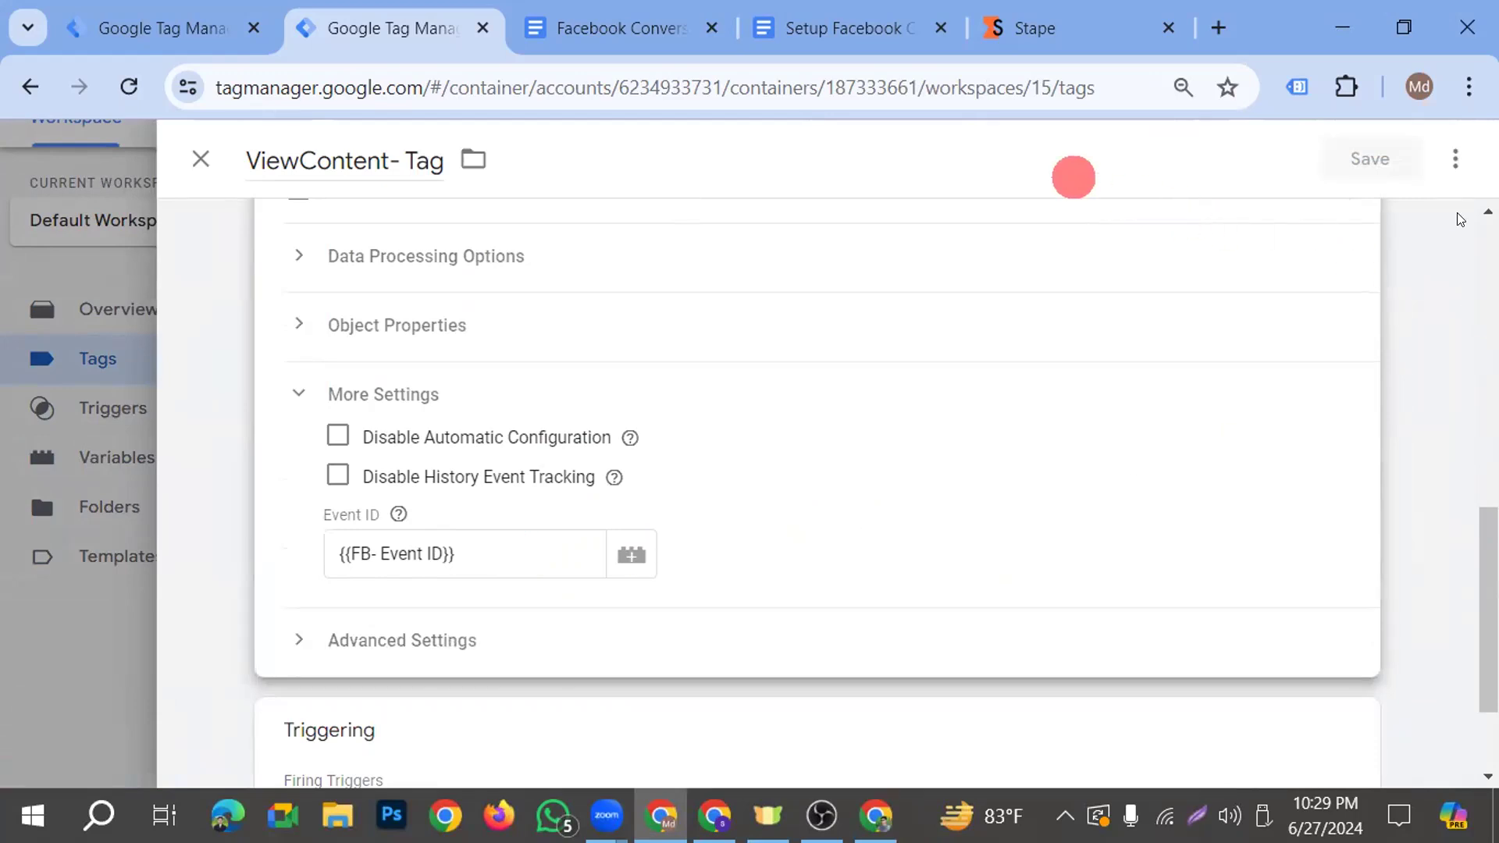
Look over the workspace overview of the dmshopbatch 19 server container
{"action": "left_click", "coordinate": [208, 29]}
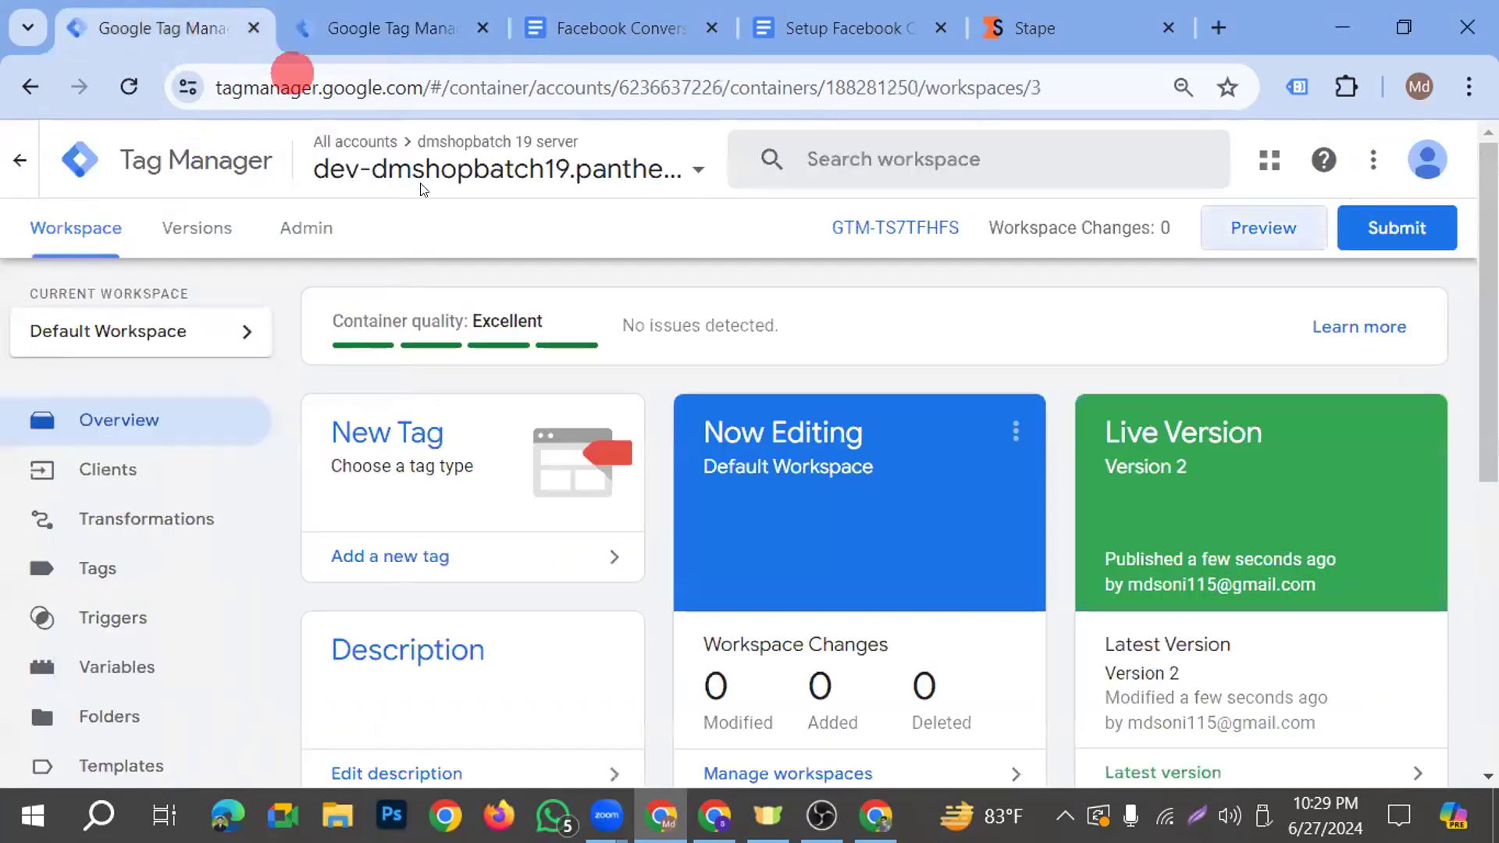
{"action": "scroll", "coordinate": [449, 275], "scroll_direction": "down", "scroll_amount": 2}
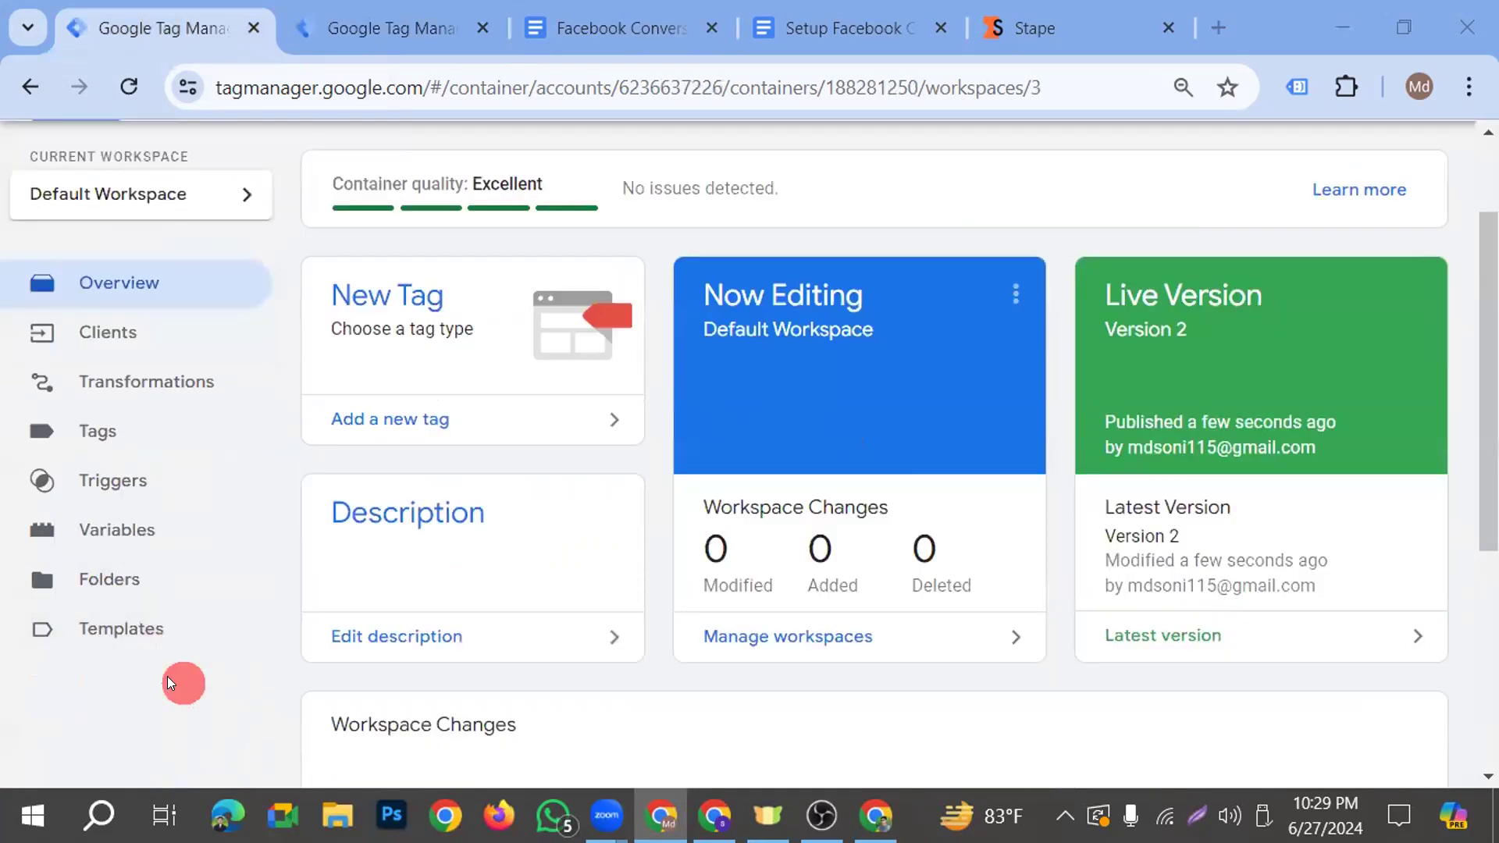
{"action": "scroll", "coordinate": [334, 475], "scroll_direction": "up", "scroll_amount": 2}
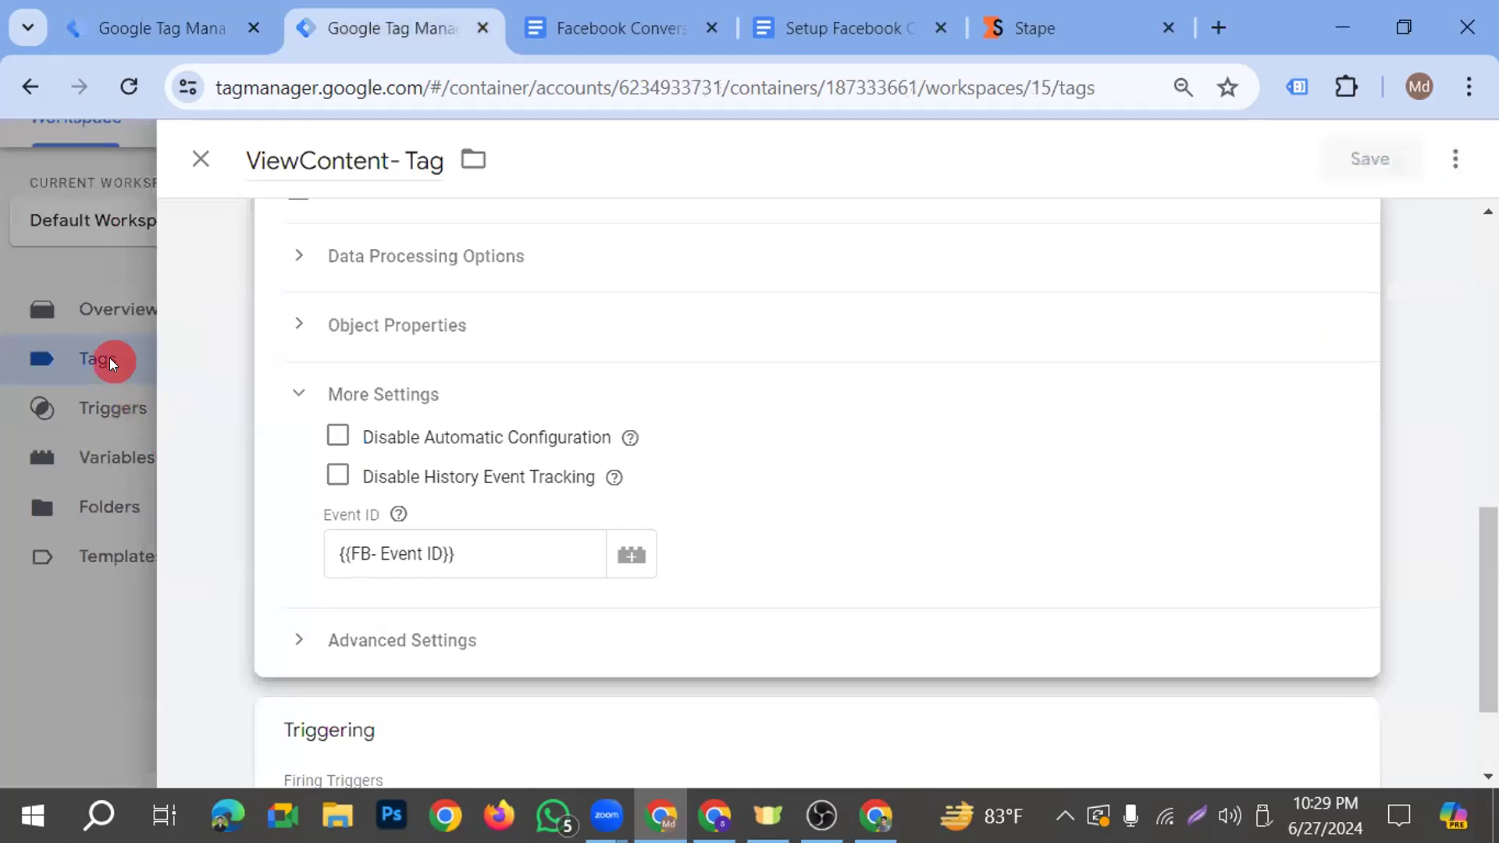
Return to the web container's tags and review the configuration parameters of GA4- SS- FB- ViewContent- Tag
{"action": "left_click", "coordinate": [109, 358]}
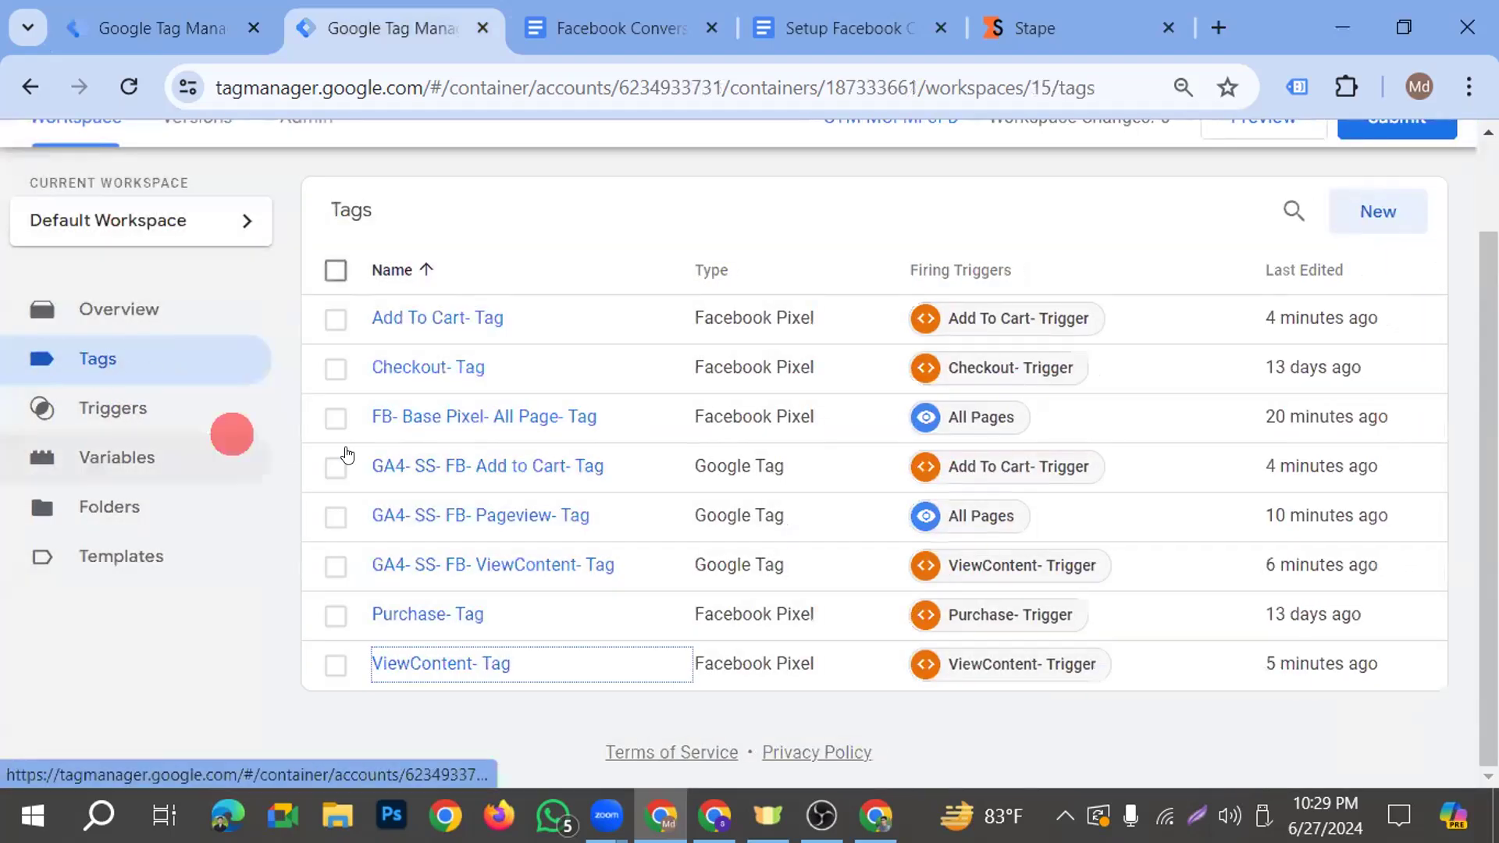
{"action": "left_click", "coordinate": [525, 563]}
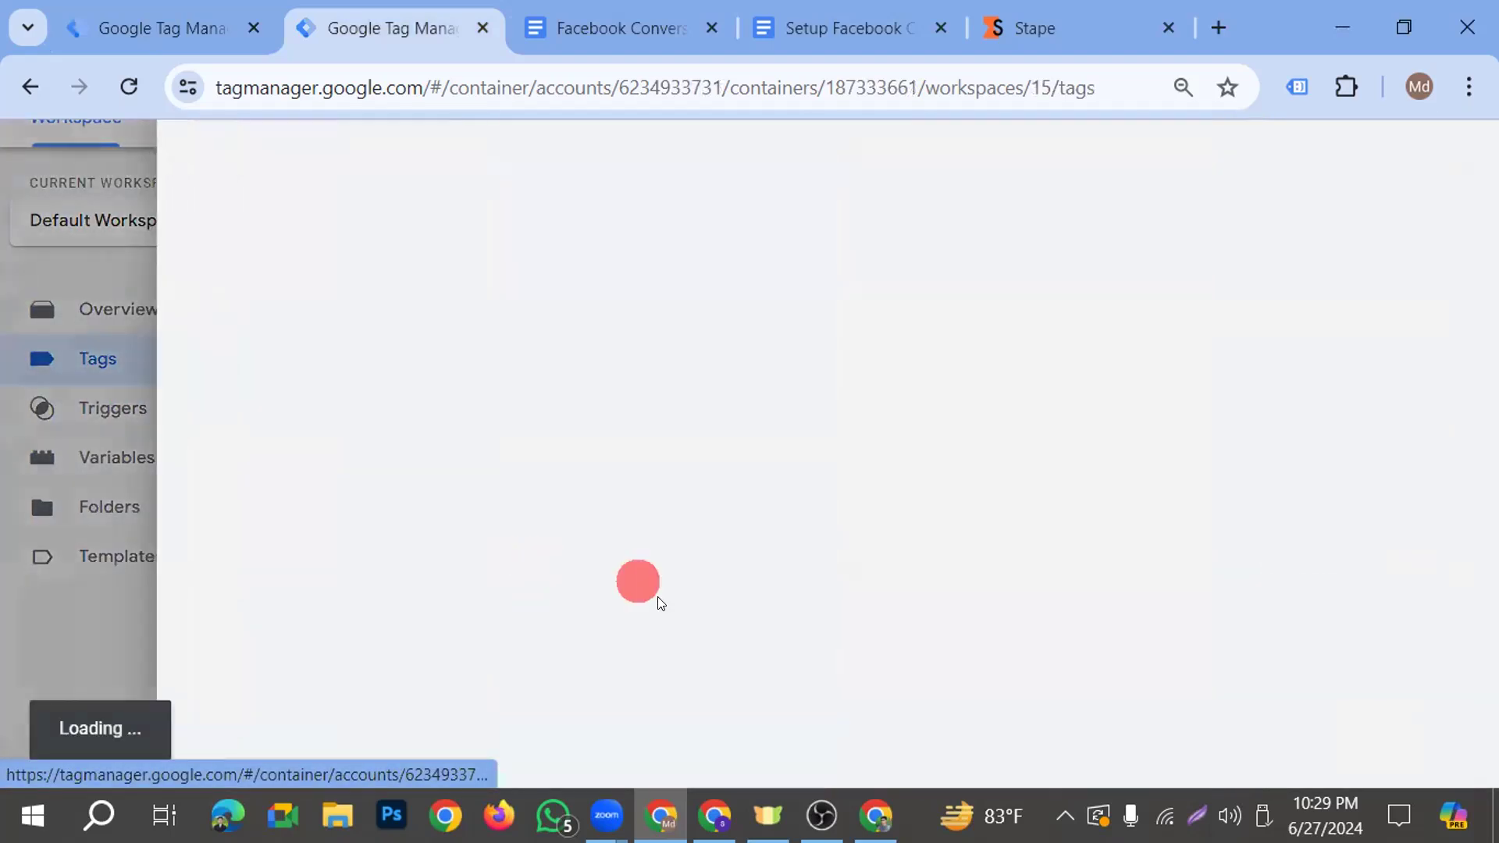
{"action": "scroll", "coordinate": [659, 575], "scroll_direction": "down", "scroll_amount": 2}
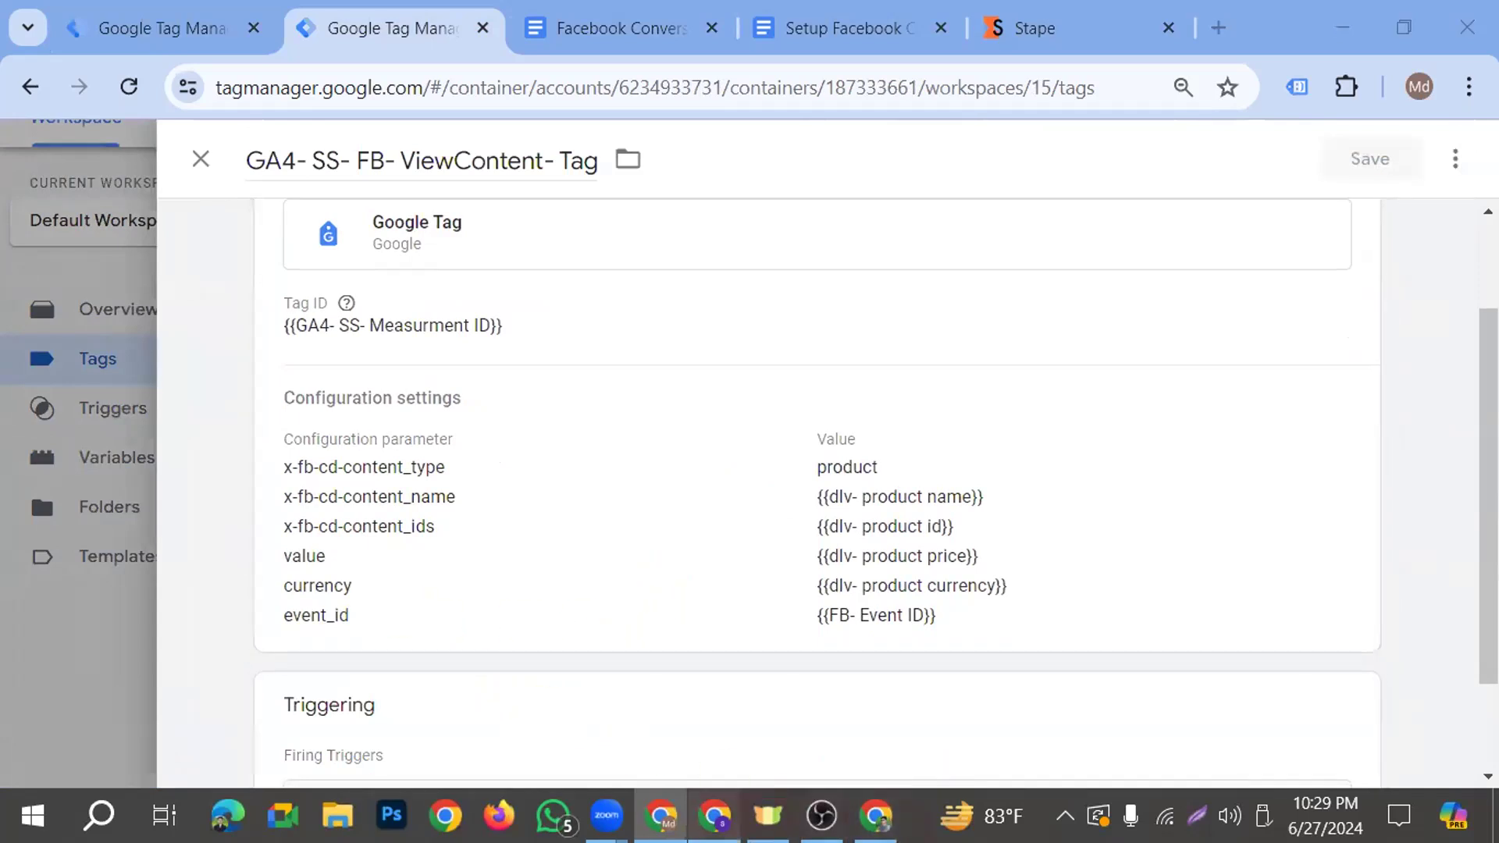
Switch back to the shop's Faint Blue Jeans page and add the product to the cart
{"action": "left_click", "coordinate": [714, 816]}
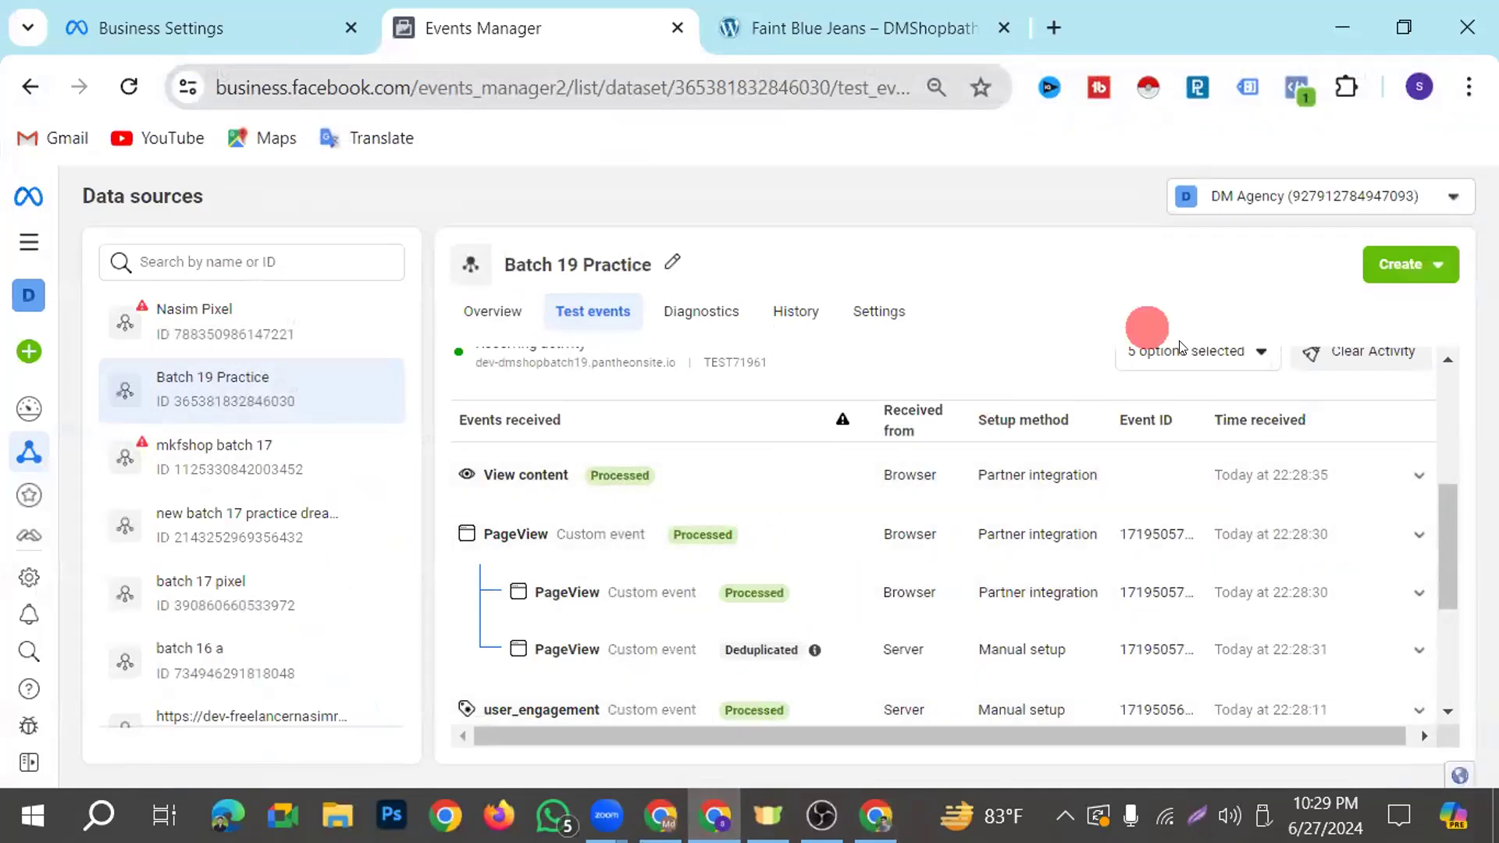
{"action": "left_click", "coordinate": [887, 26]}
{"action": "left_click", "coordinate": [1063, 623]}
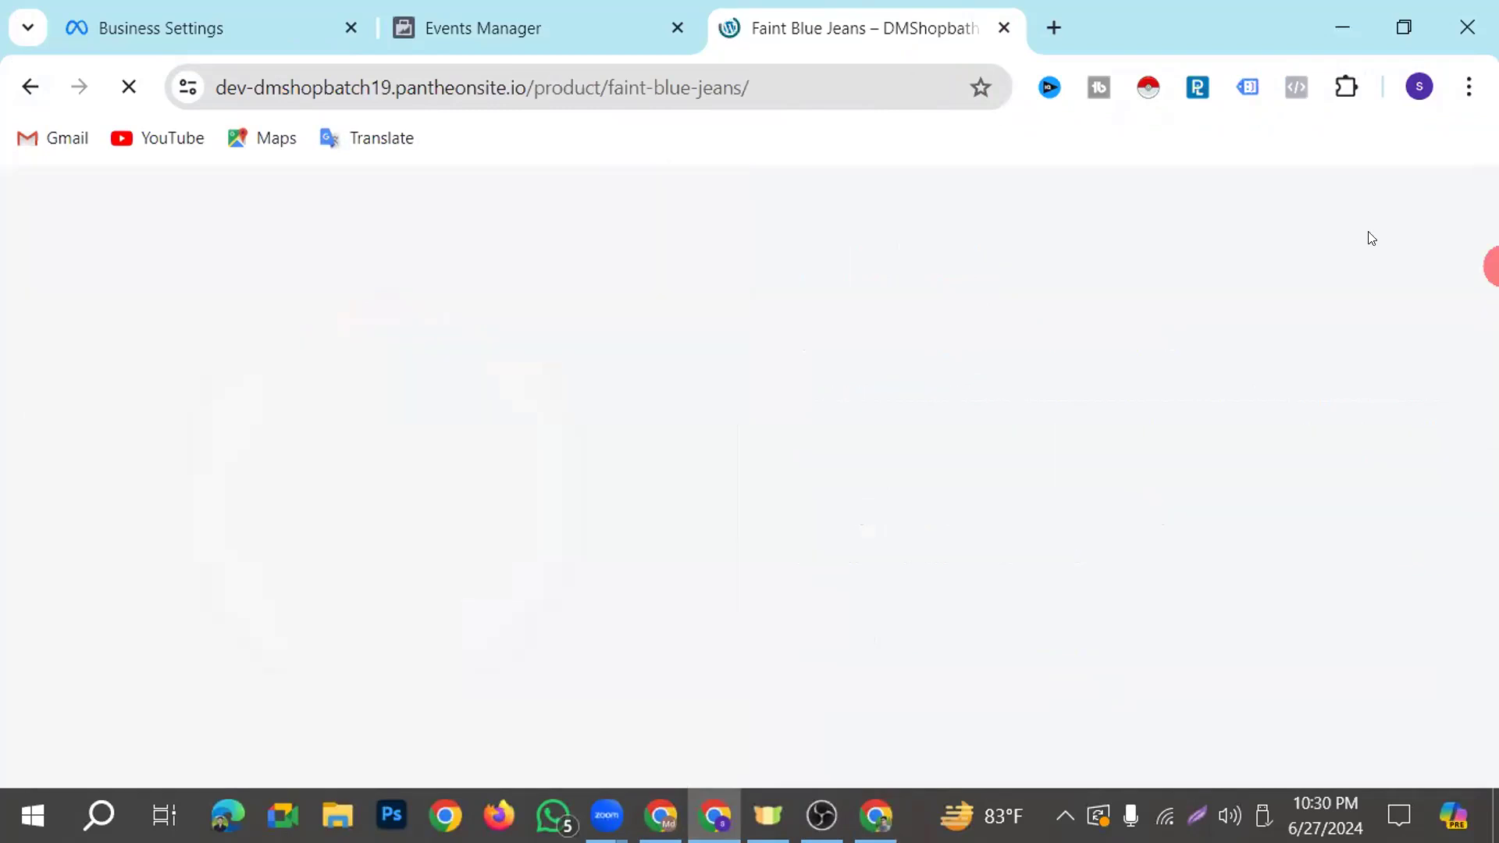
Examine the Events Manager test events for browser and server entries of the Add to cart event
{"action": "left_click", "coordinate": [587, 36]}
{"action": "left_click", "coordinate": [853, 578]}
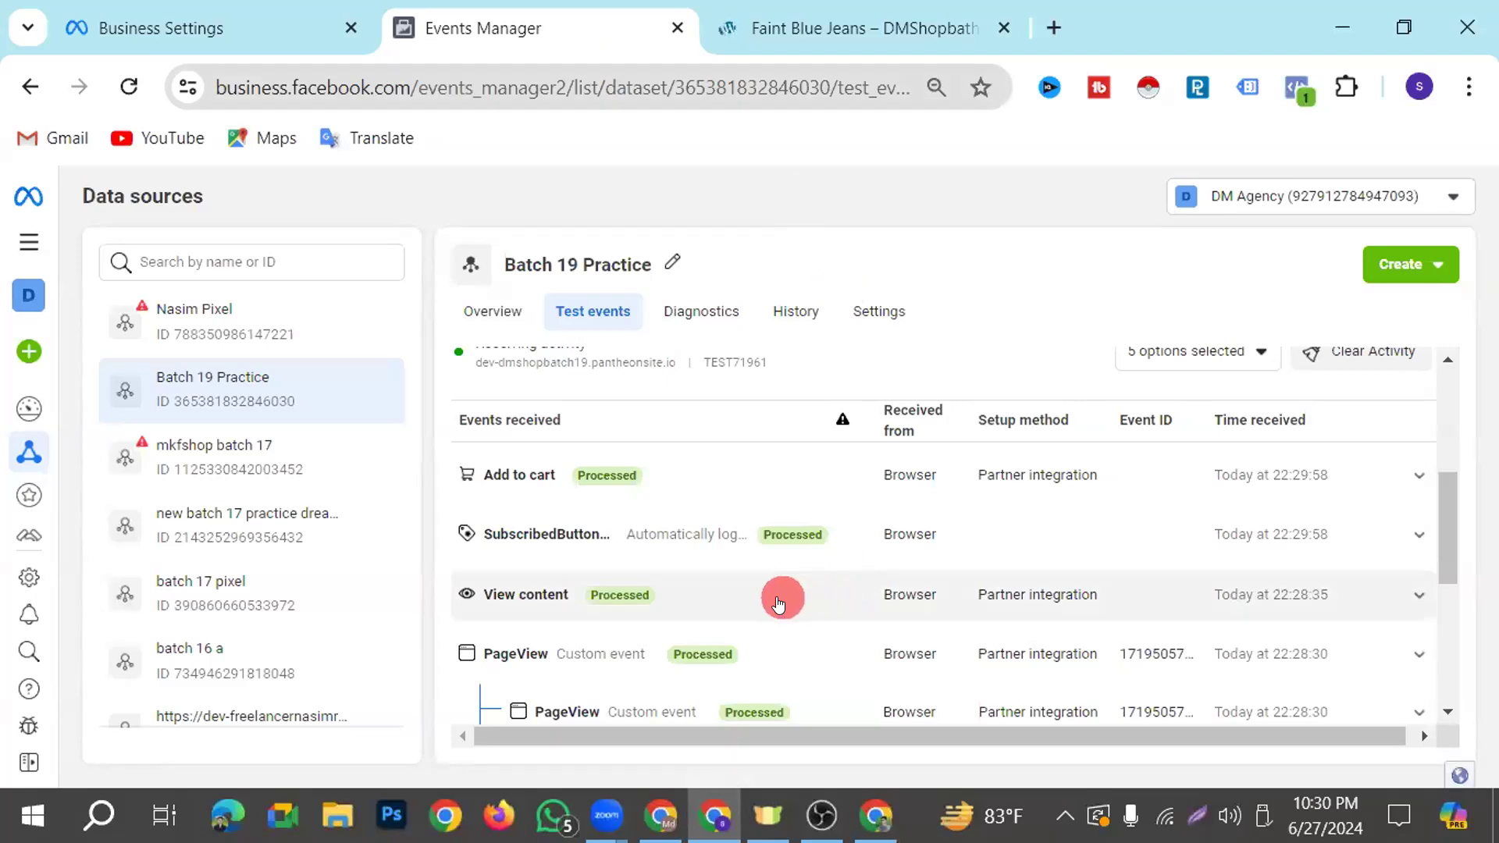
{"action": "scroll", "coordinate": [851, 581], "scroll_direction": "down", "scroll_amount": 2}
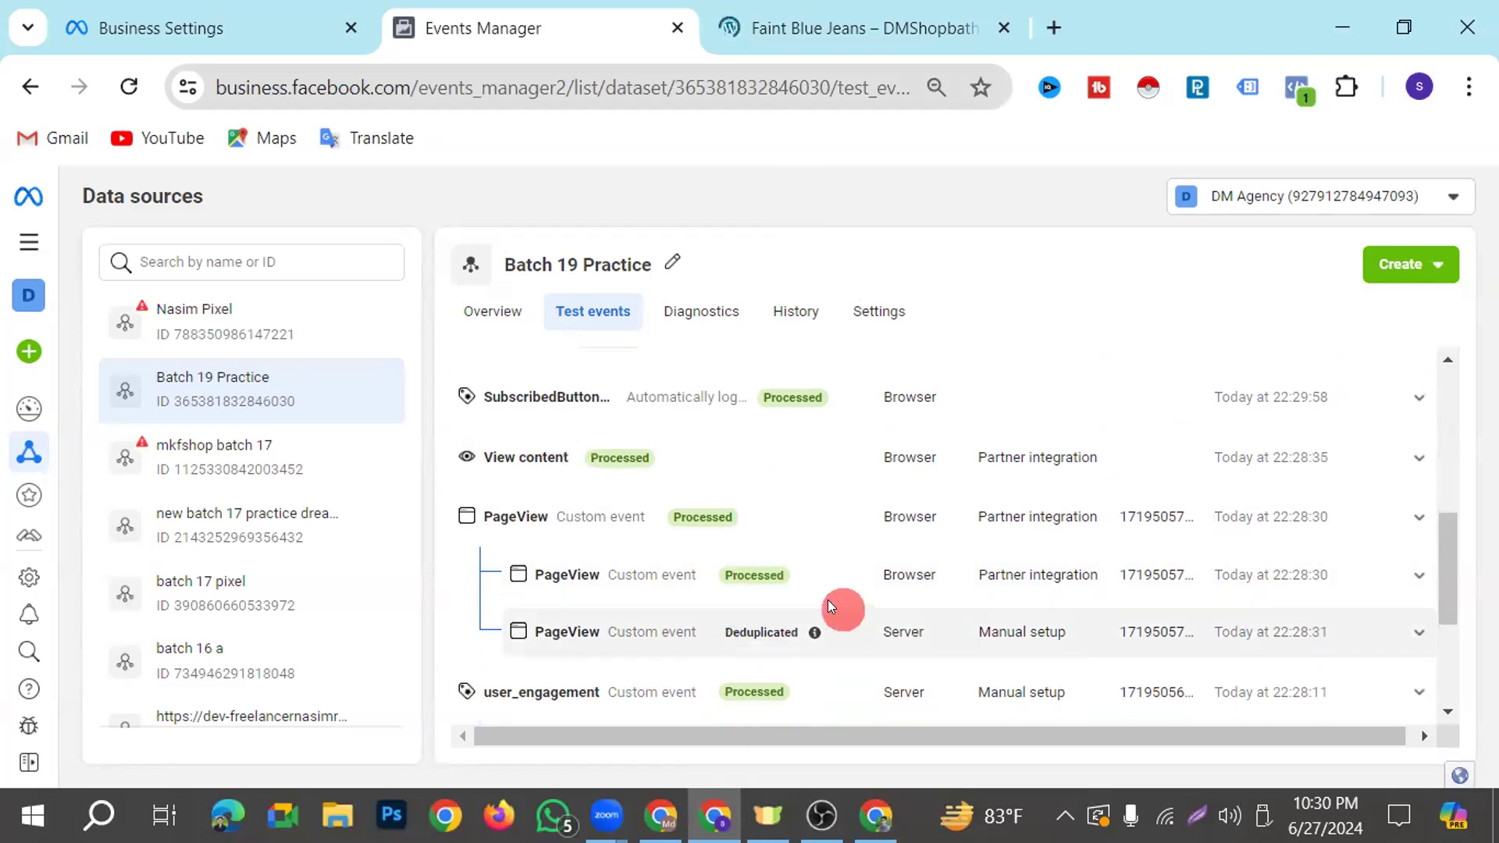
{"action": "scroll", "coordinate": [832, 597], "scroll_direction": "down", "scroll_amount": 4}
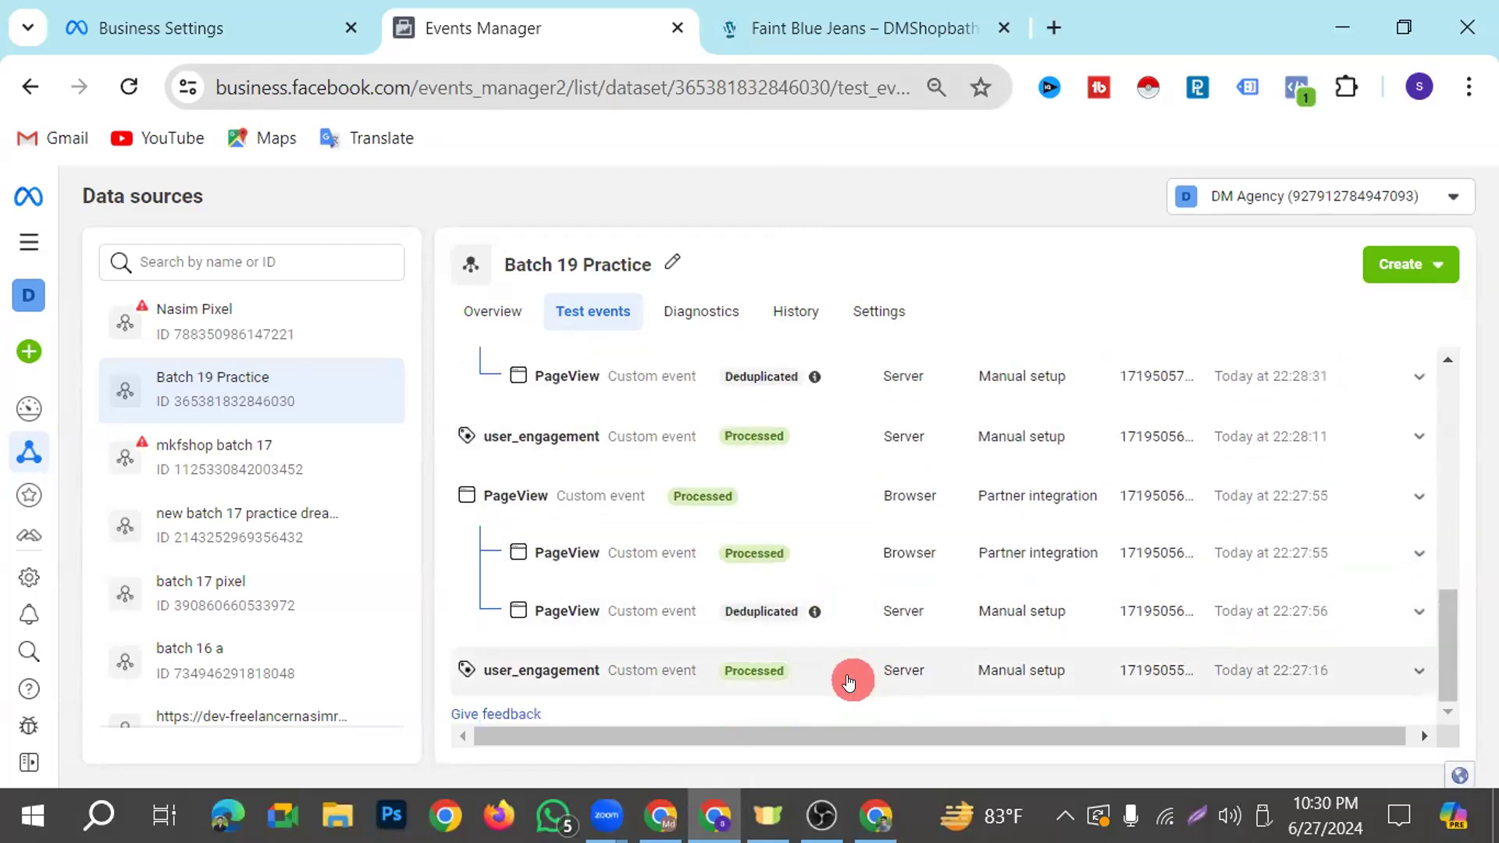
{"action": "scroll", "coordinate": [849, 681], "scroll_direction": "up", "scroll_amount": 10}
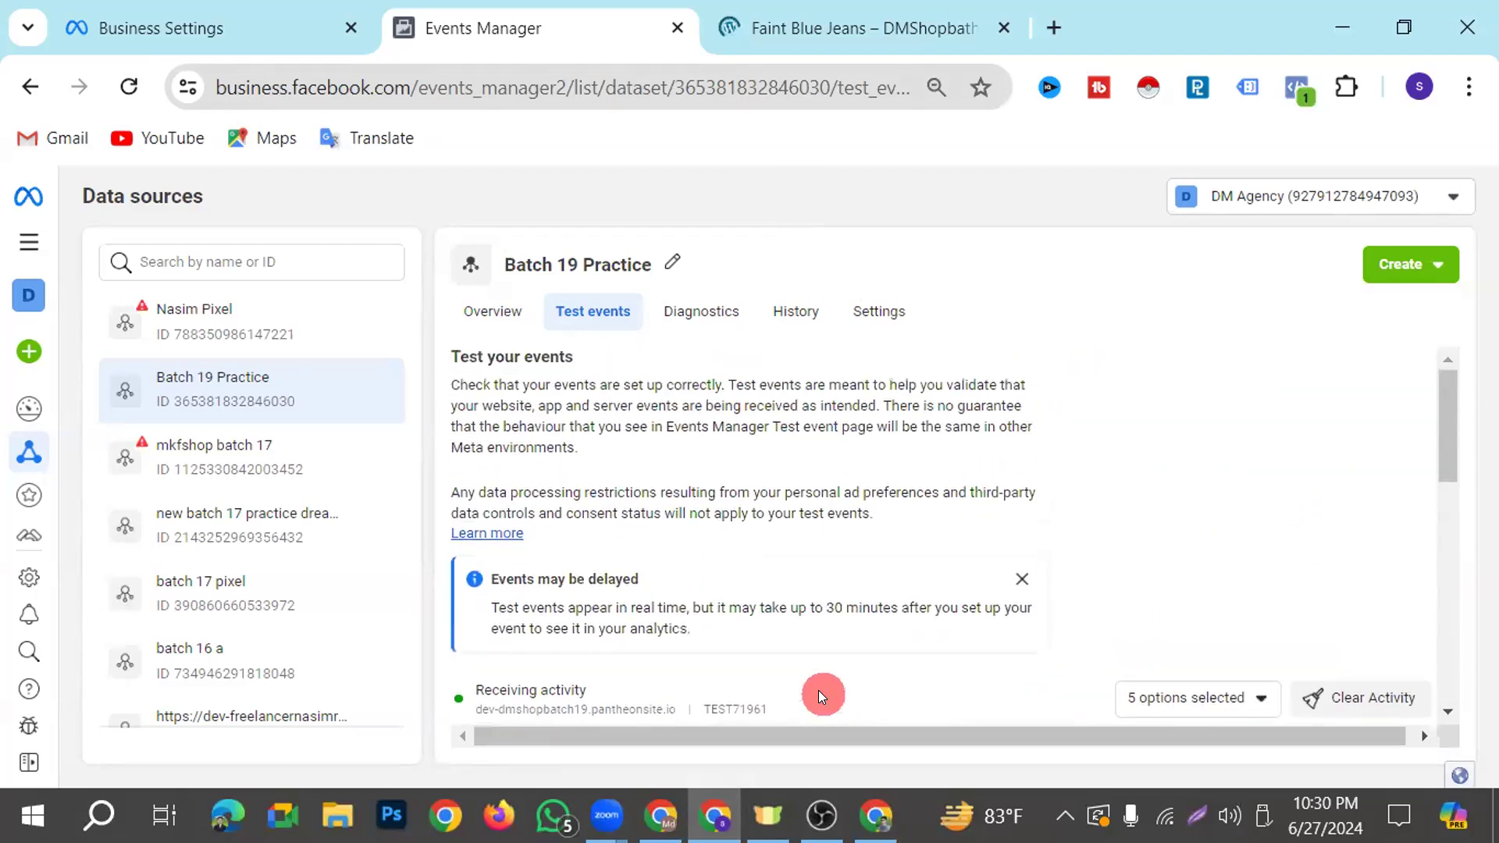
{"action": "scroll", "coordinate": [818, 690], "scroll_direction": "down", "scroll_amount": 4}
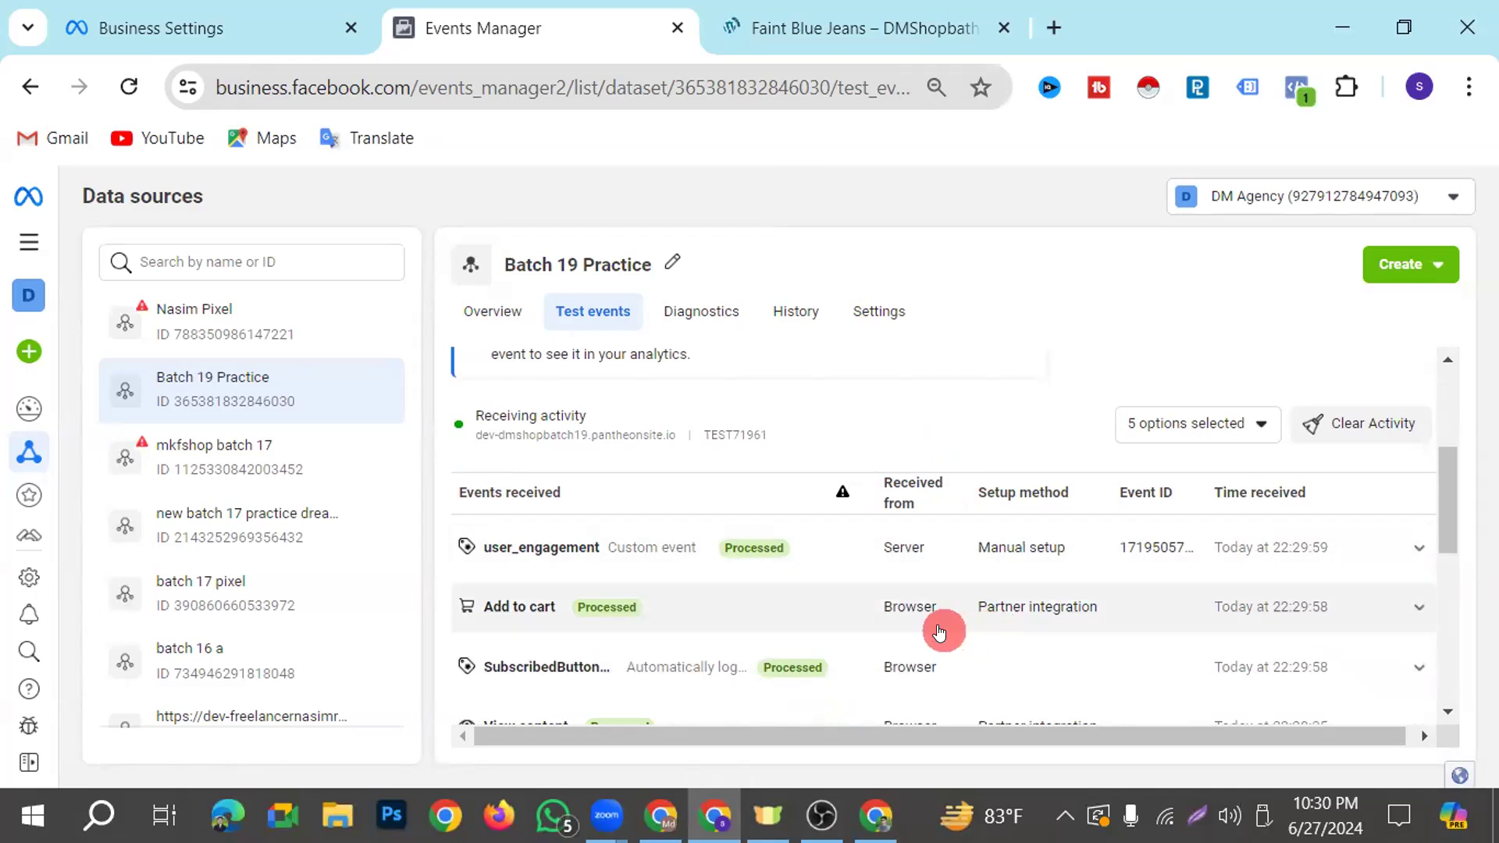
{"action": "scroll", "coordinate": [940, 628], "scroll_direction": "down", "scroll_amount": 2}
{"action": "scroll", "coordinate": [904, 676], "scroll_direction": "down", "scroll_amount": 4}
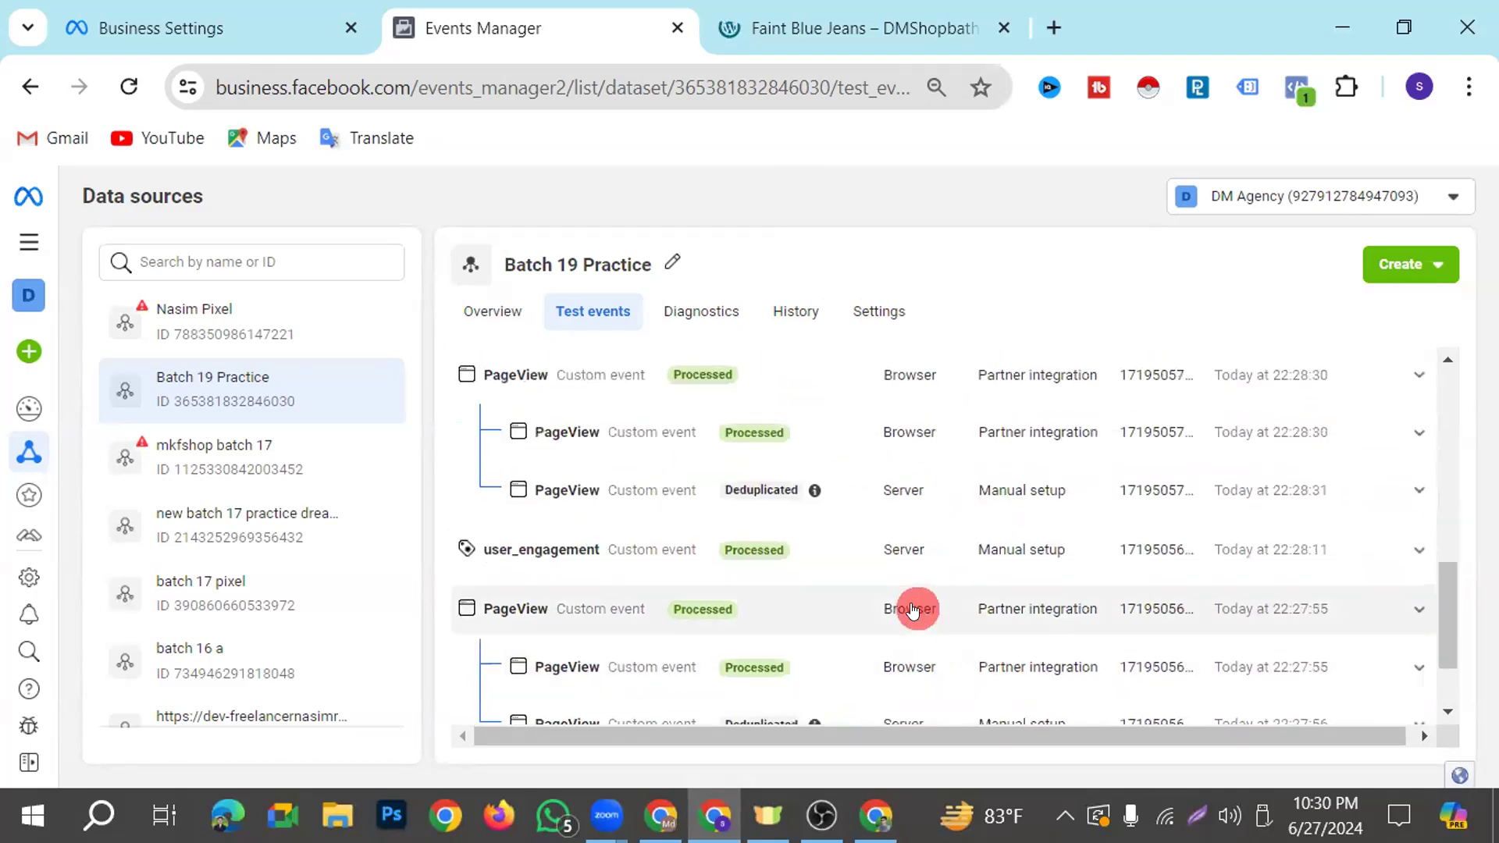
{"action": "scroll", "coordinate": [919, 623], "scroll_direction": "down", "scroll_amount": 2}
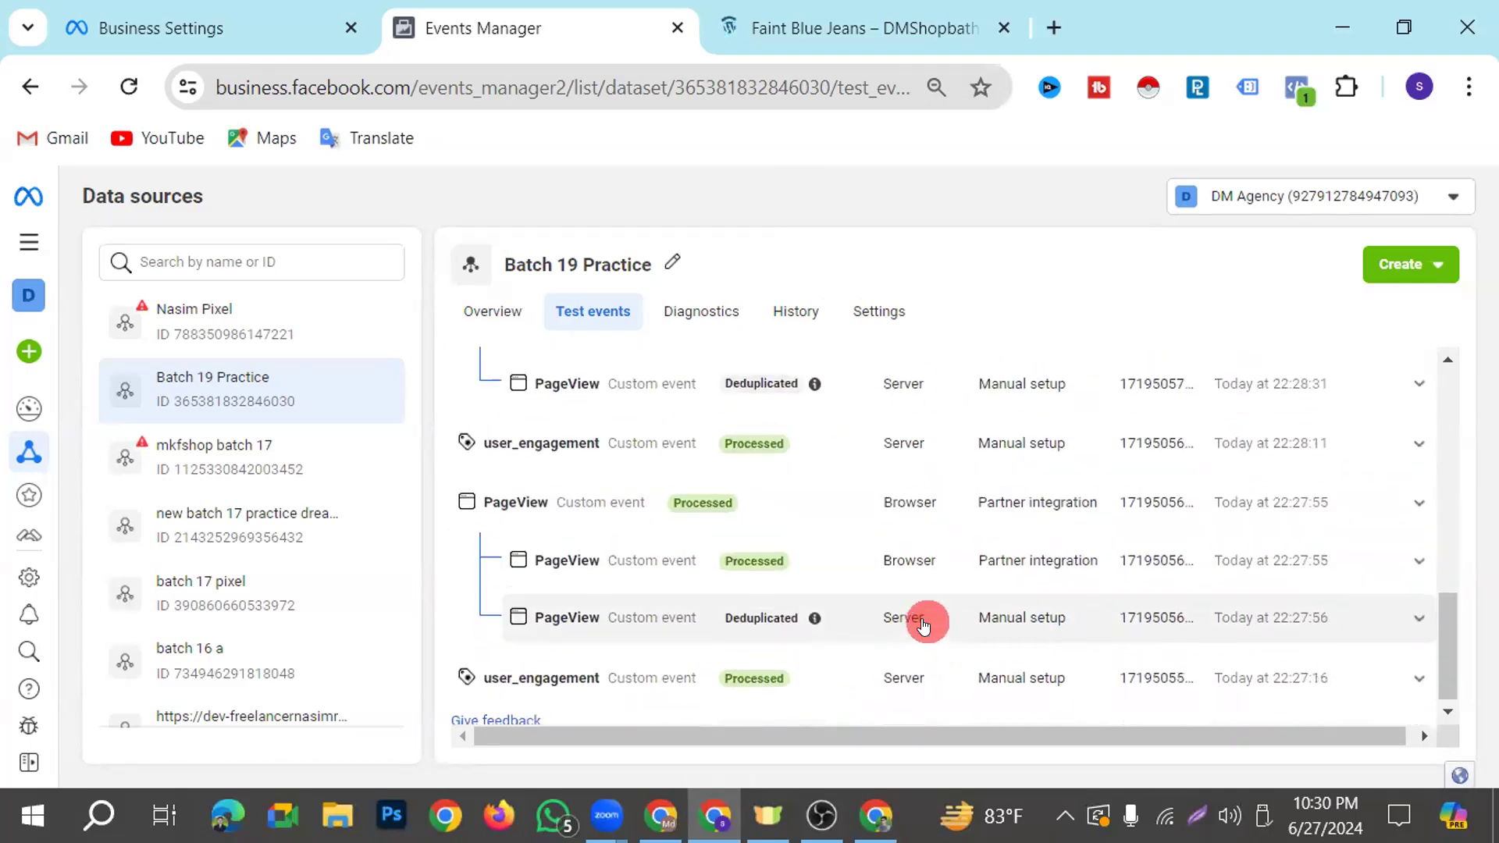
{"action": "scroll", "coordinate": [927, 613], "scroll_direction": "up", "scroll_amount": 4}
Go back to the Faint Blue Jeans page and view the shopping cart
{"action": "left_click", "coordinate": [798, 10]}
{"action": "scroll", "coordinate": [559, 605], "scroll_direction": "down", "scroll_amount": 3}
{"action": "scroll", "coordinate": [559, 605], "scroll_direction": "up", "scroll_amount": 3}
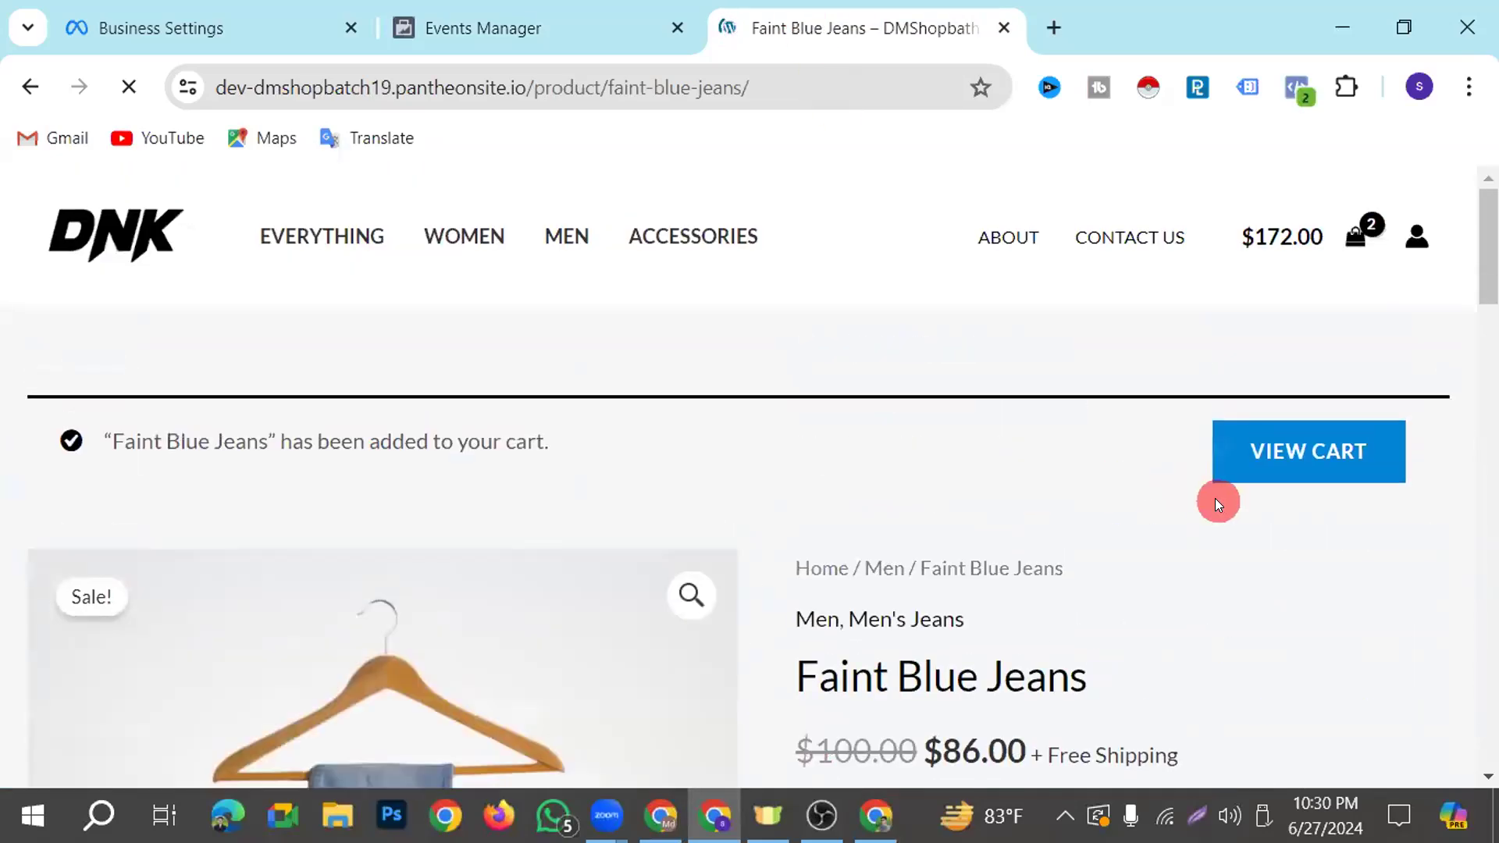
Check the test events for the new PageView and View content entries and compare them with the earlier deduplicated PageView
{"action": "left_click", "coordinate": [551, 19]}
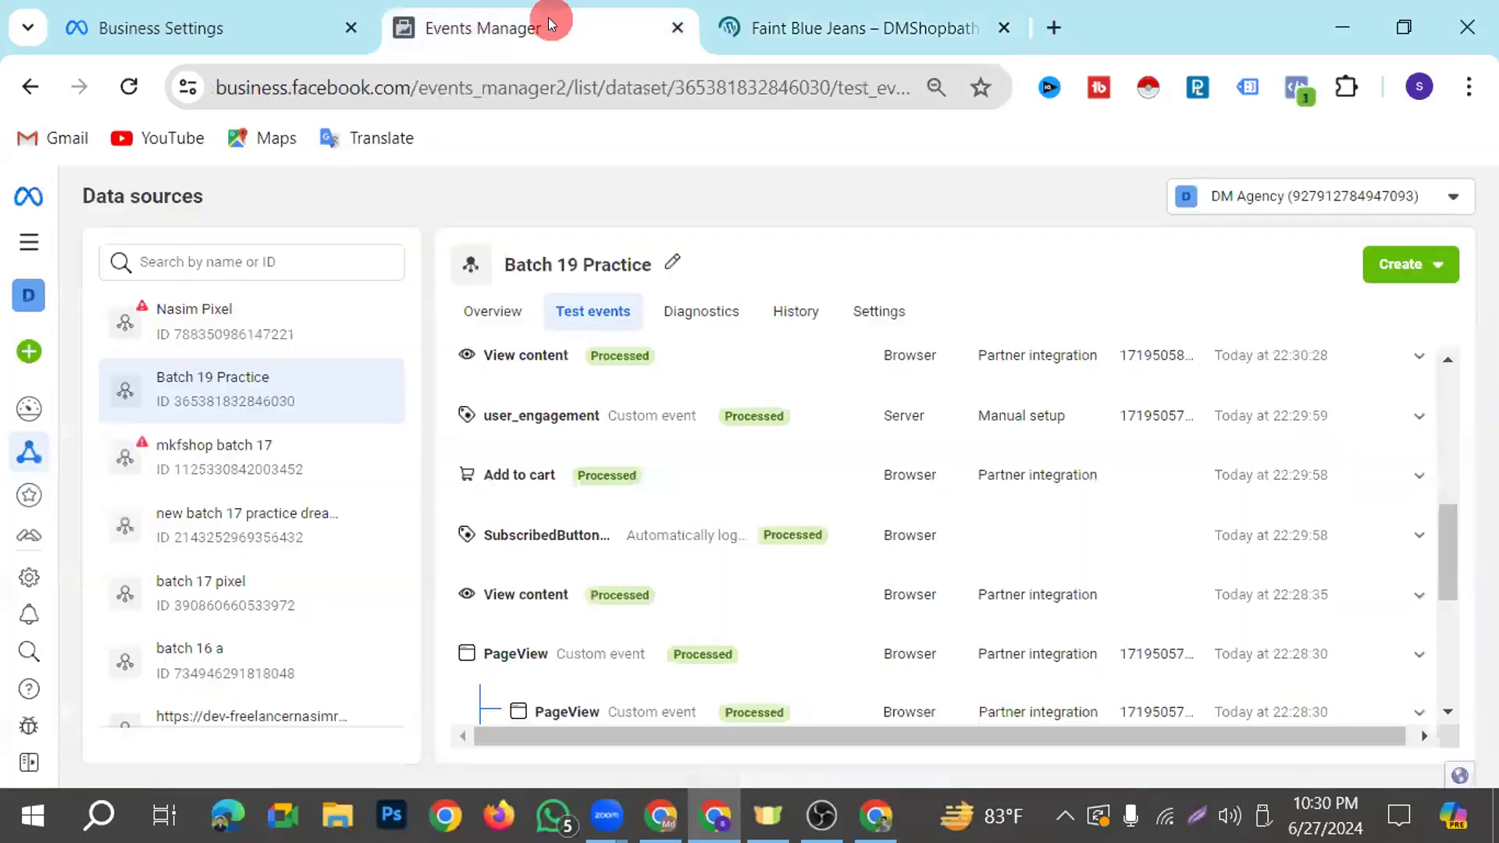
{"action": "left_click", "coordinate": [892, 640]}
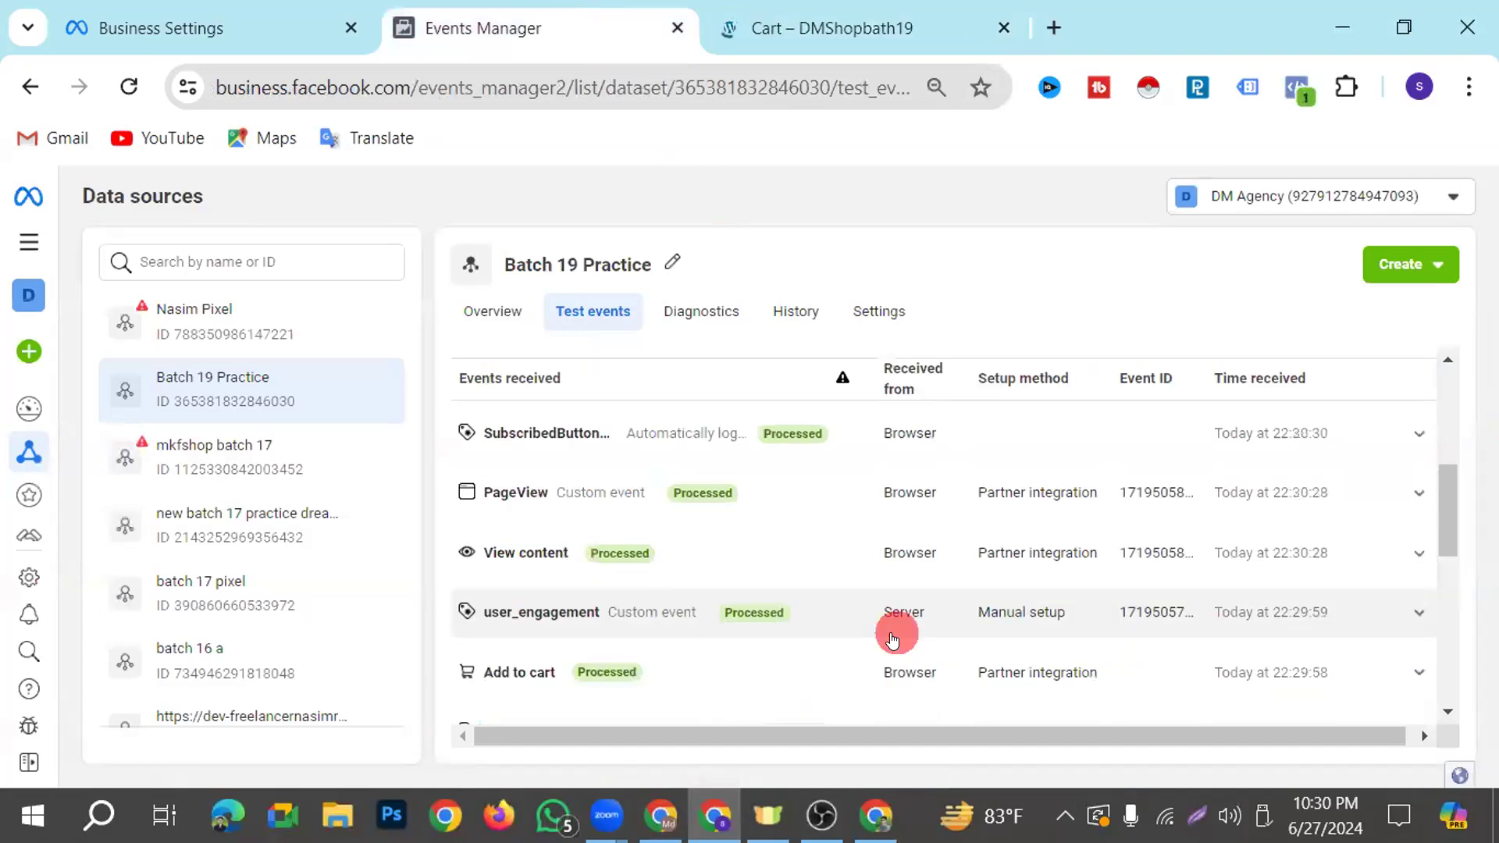
{"action": "scroll", "coordinate": [898, 629], "scroll_direction": "down", "scroll_amount": 2}
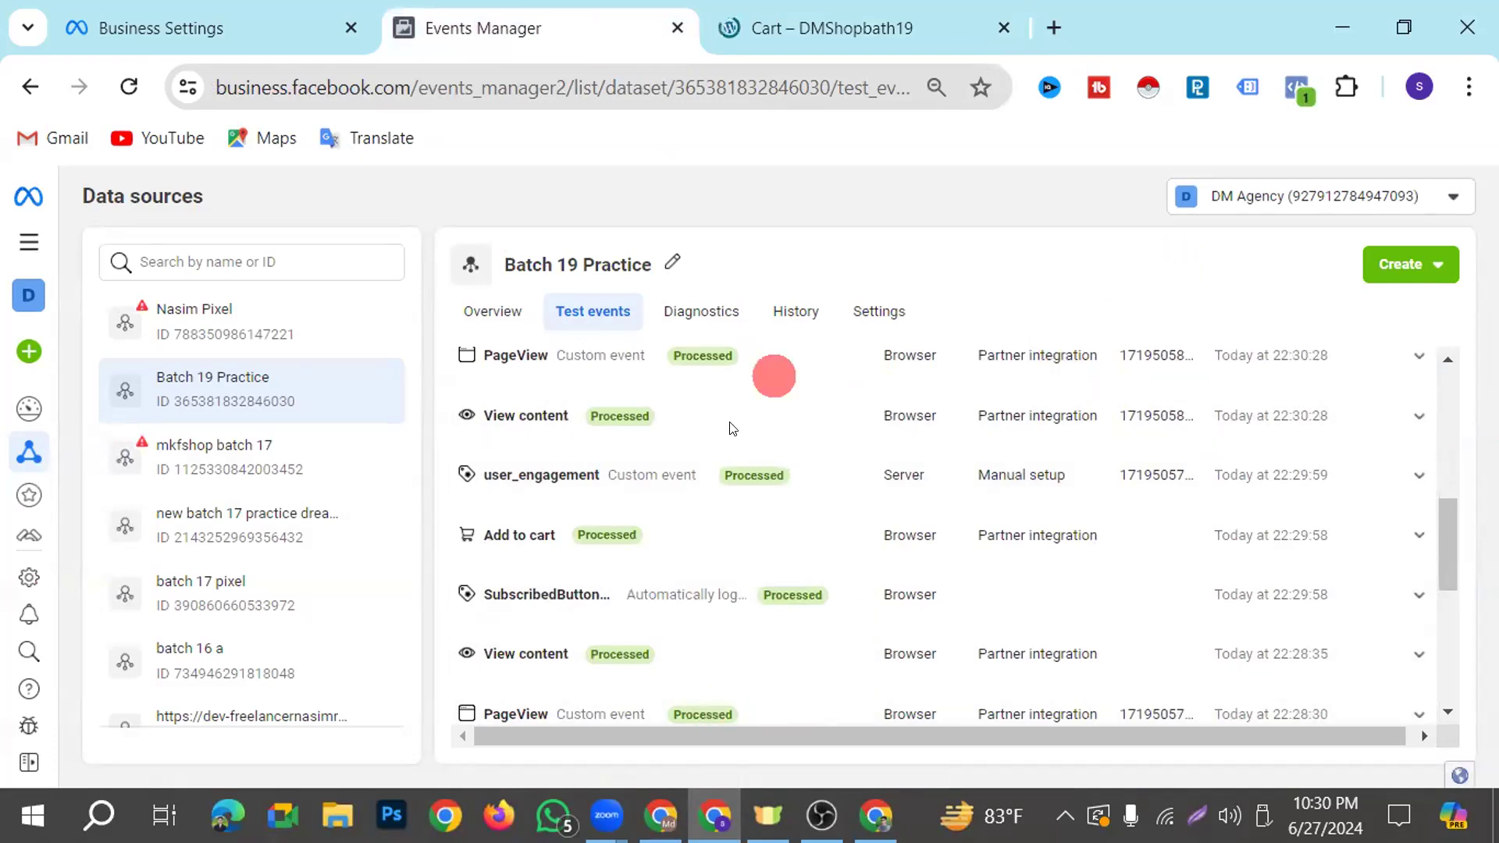
{"action": "scroll", "coordinate": [839, 606], "scroll_direction": "down", "scroll_amount": 2}
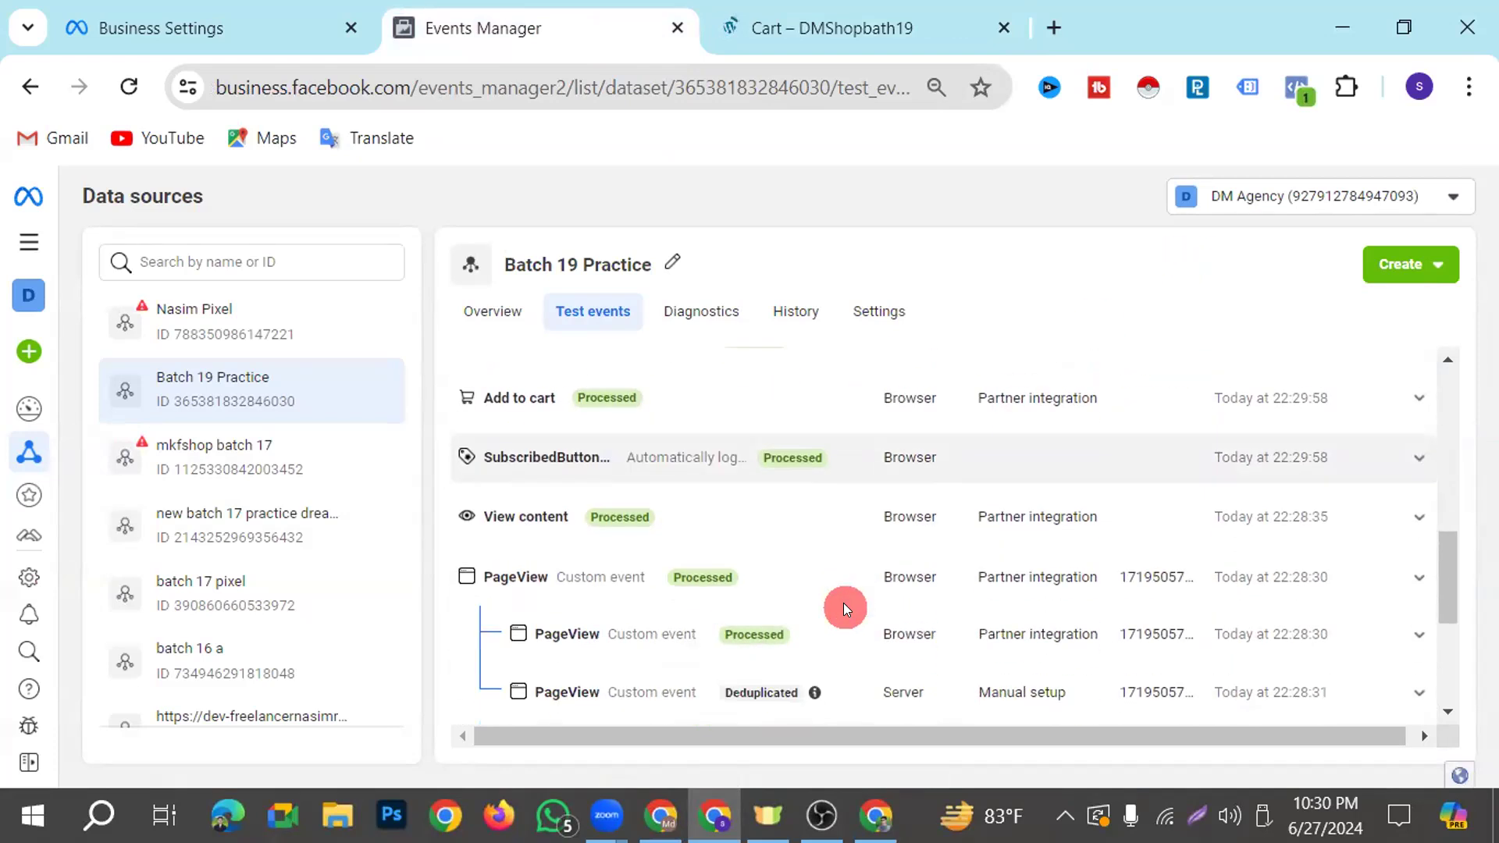
{"action": "scroll", "coordinate": [836, 606], "scroll_direction": "down", "scroll_amount": 2}
{"action": "scroll", "coordinate": [812, 581], "scroll_direction": "up", "scroll_amount": 4}
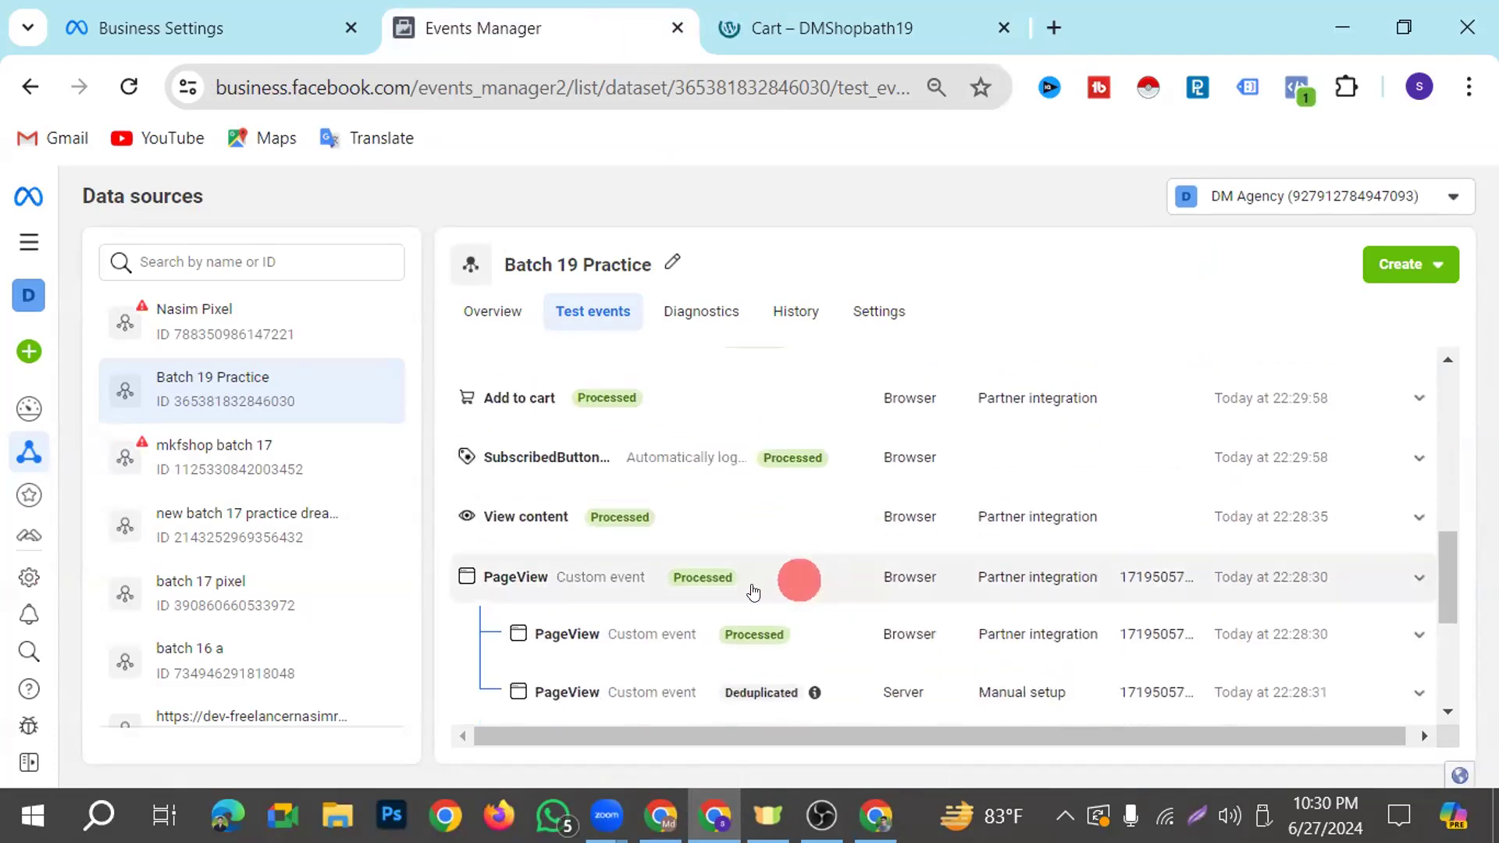